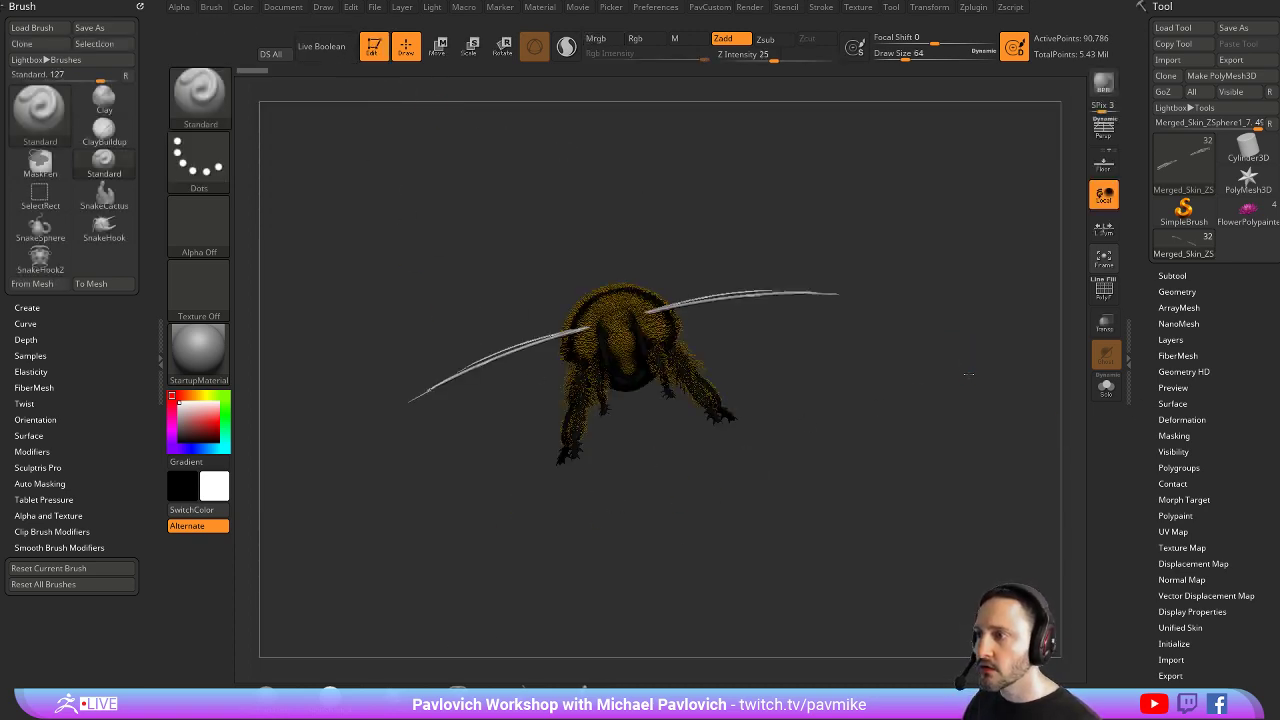
Open the bee's subtool list and switch the model's material to SkinShade4
left_click_drag(820, 271, 946, 245)
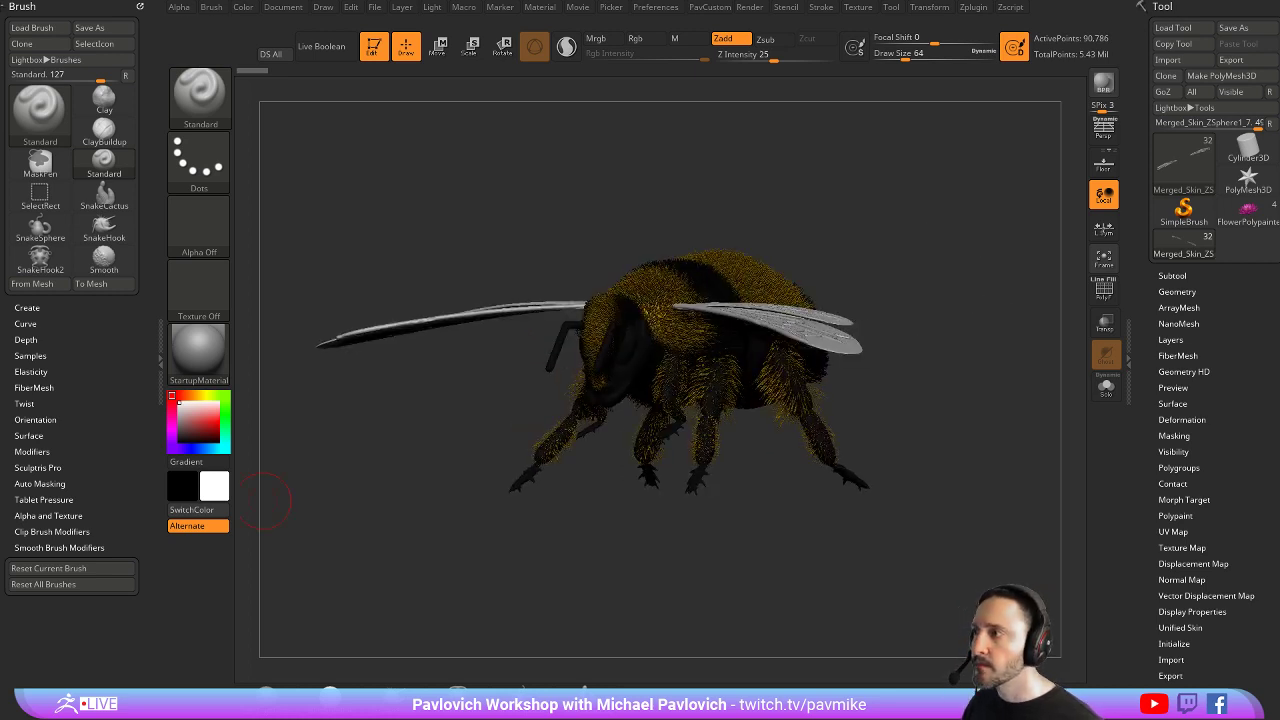
left_click_drag(960, 265, 1035, 284)
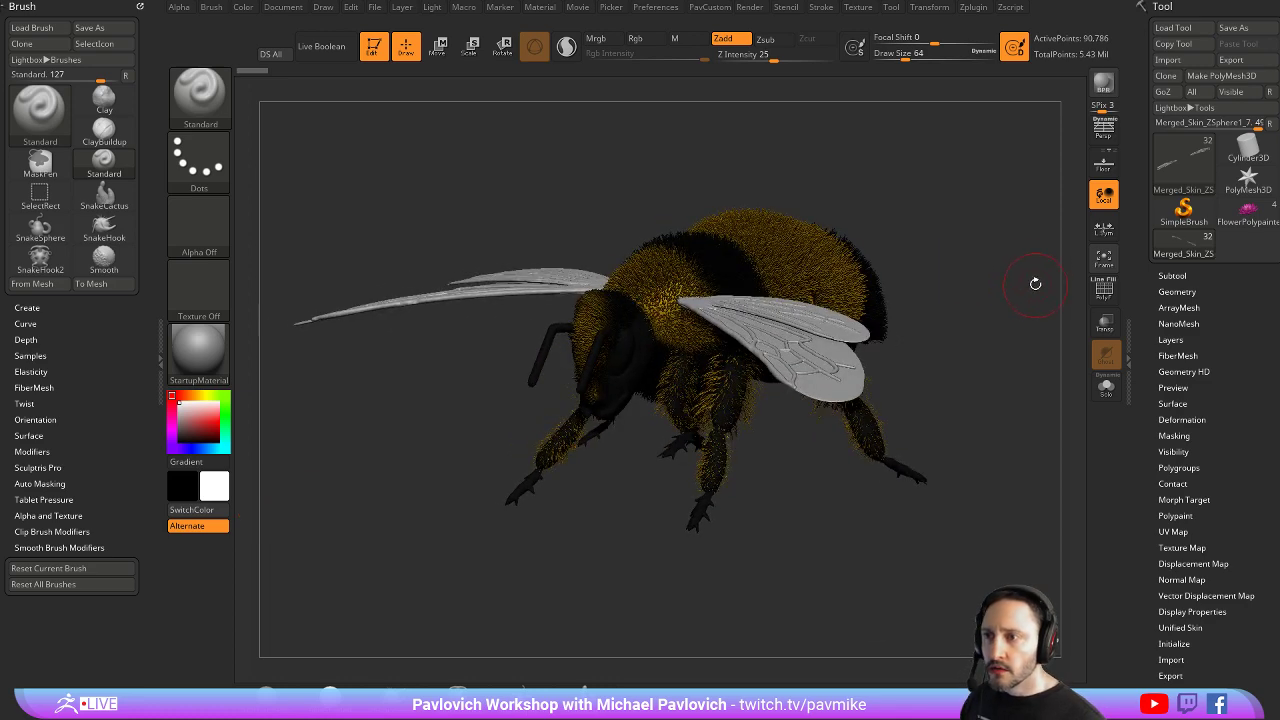
left_click(1172, 276)
mouse_move(984, 318)
left_mouse_down()
mouse_move(1001, 316)
mouse_move(1014, 337)
mouse_move(991, 339)
left_mouse_up()
key("s")
key("s")
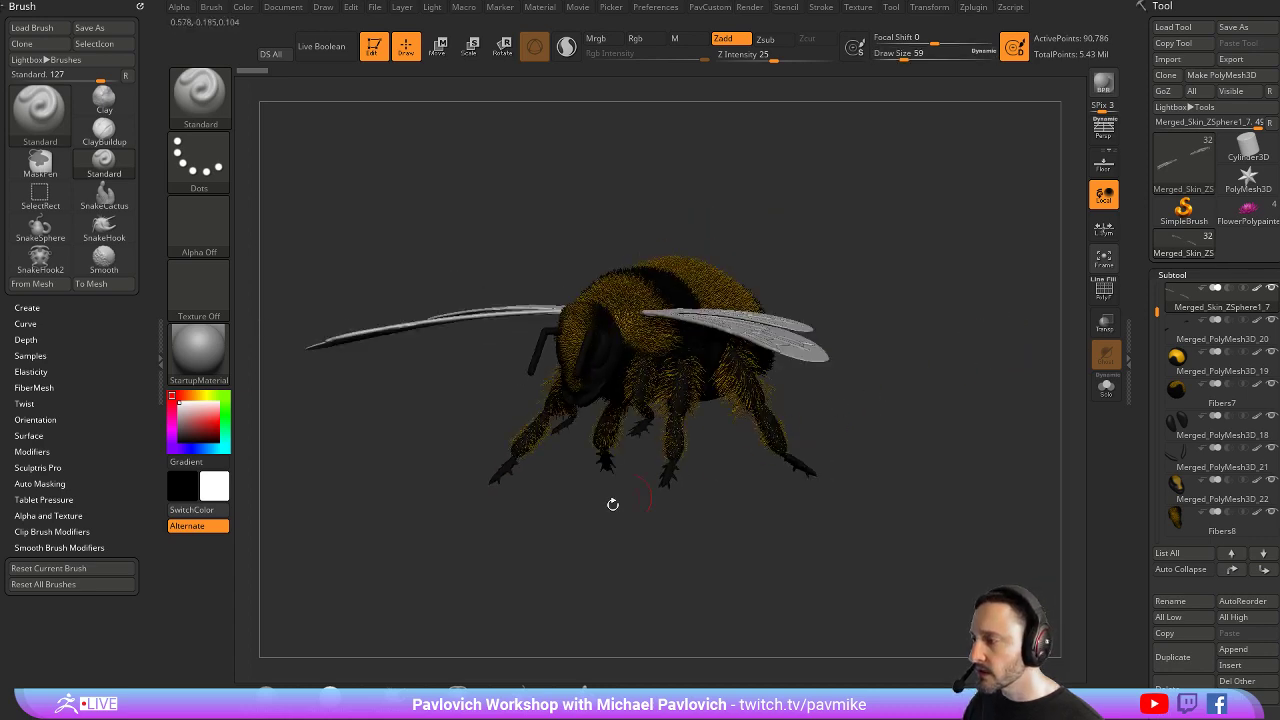
left_click(340, 692)
mouse_move(1010, 362)
left_mouse_down()
mouse_move(1037, 359)
mouse_move(1028, 375)
left_mouse_up()
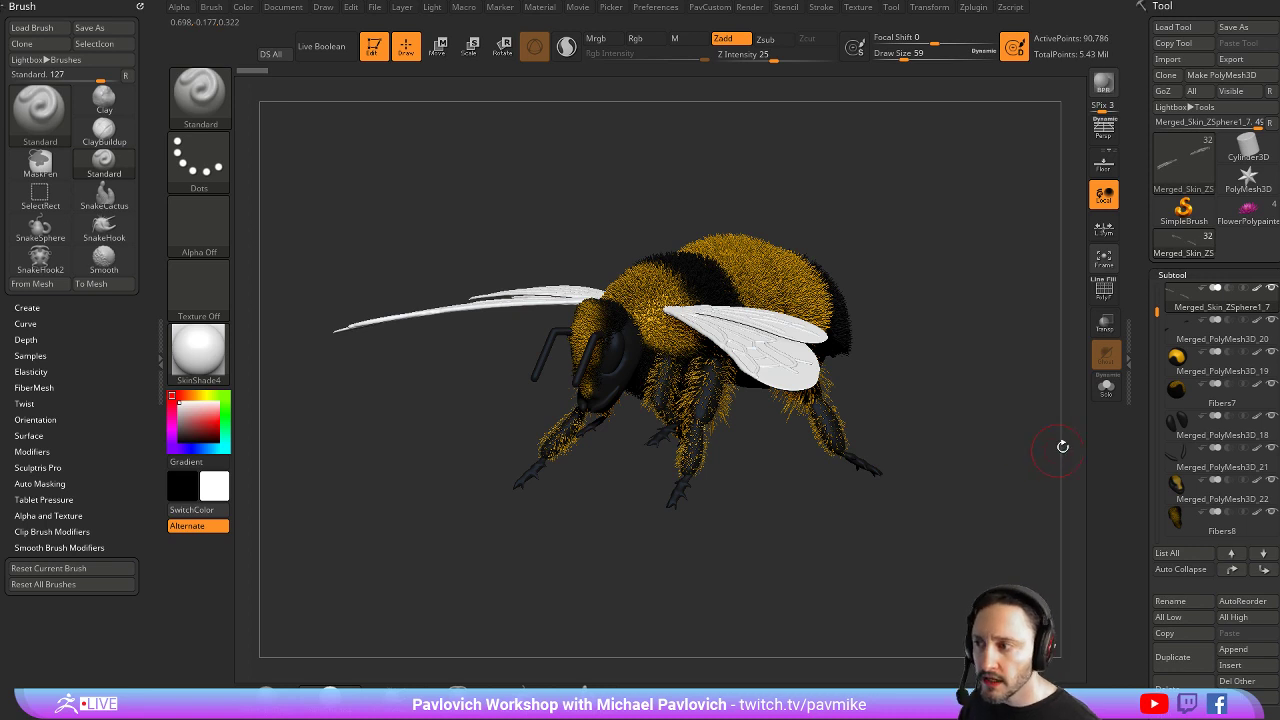
Replace the separate subtools with one merged bee by merging all visible ones and deleting the originals
scroll(1176, 432, "down", 5)
key("shift")
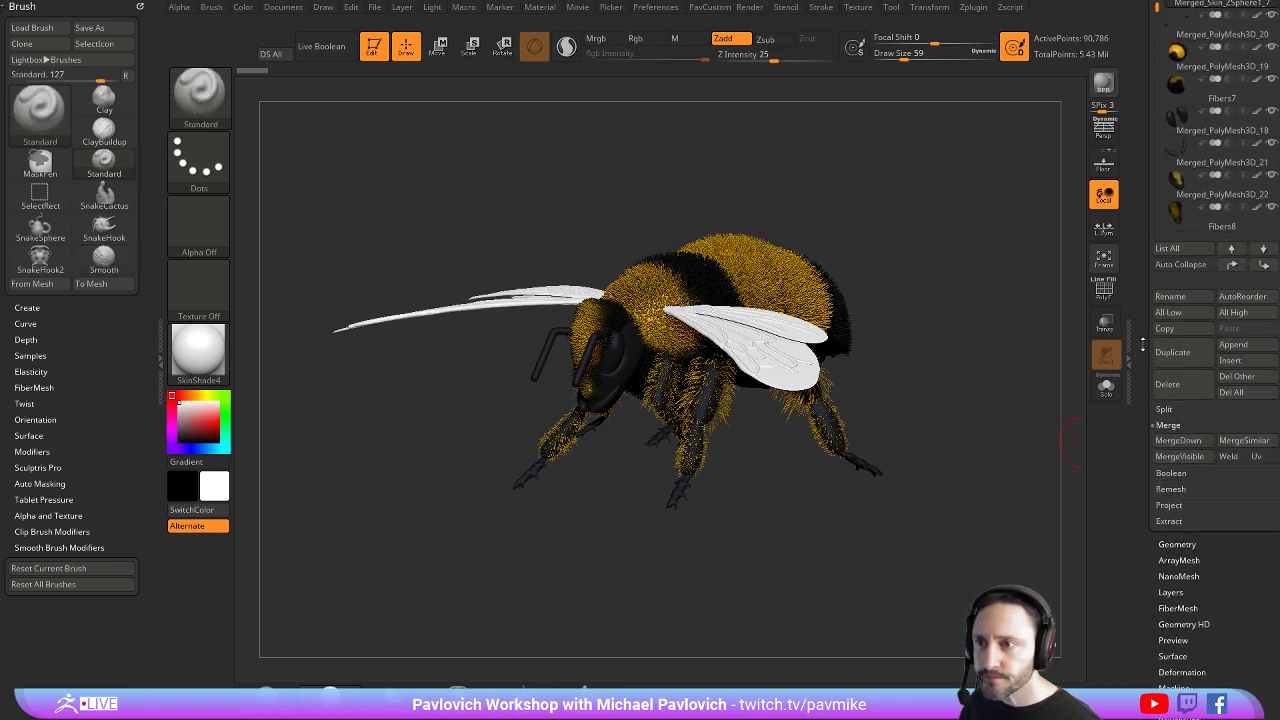
scroll(1247, 532, "up", 1)
left_click(1231, 419)
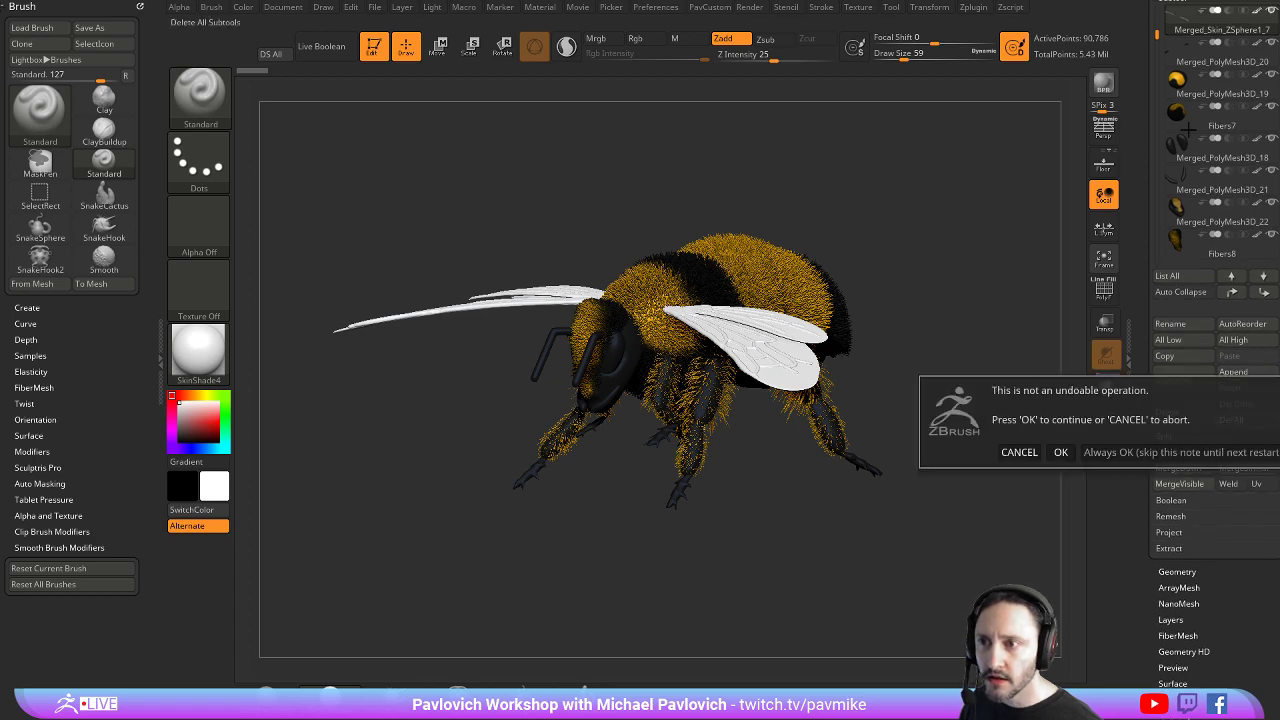
left_click(1127, 452)
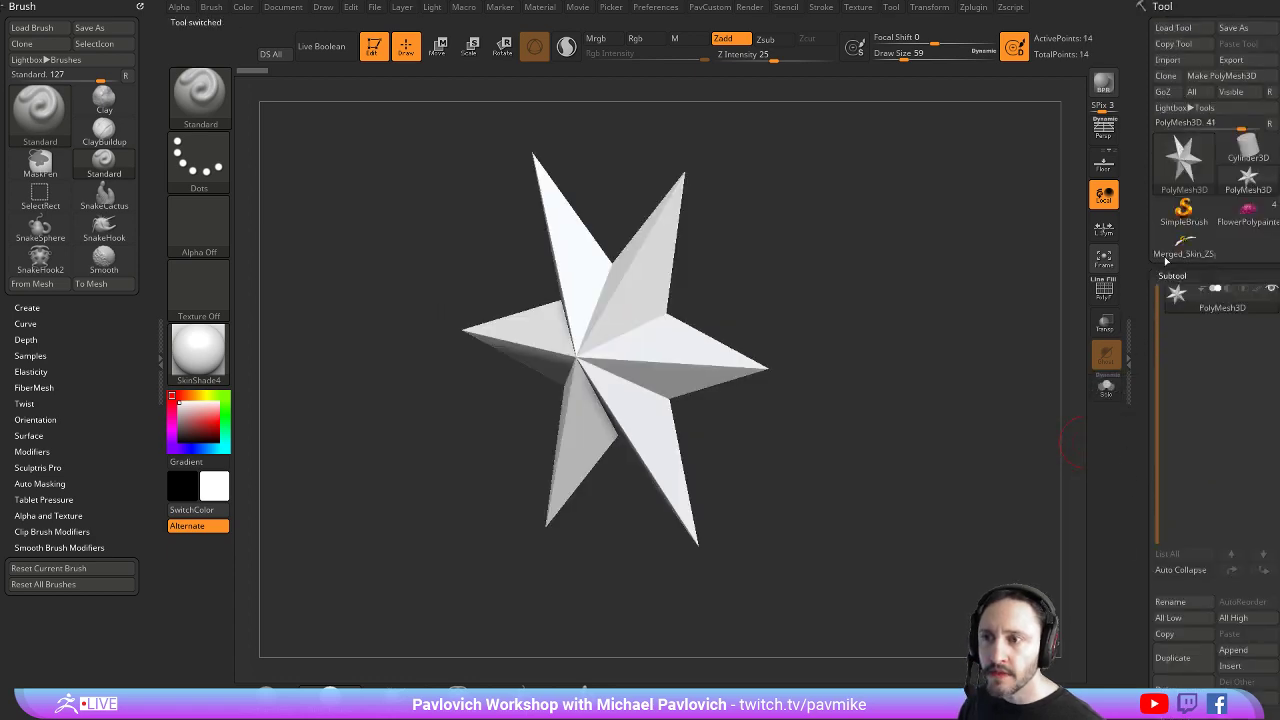
left_click(1180, 248)
mouse_move(956, 329)
left_mouse_down()
mouse_move(966, 363)
mouse_move(965, 350)
left_mouse_up()
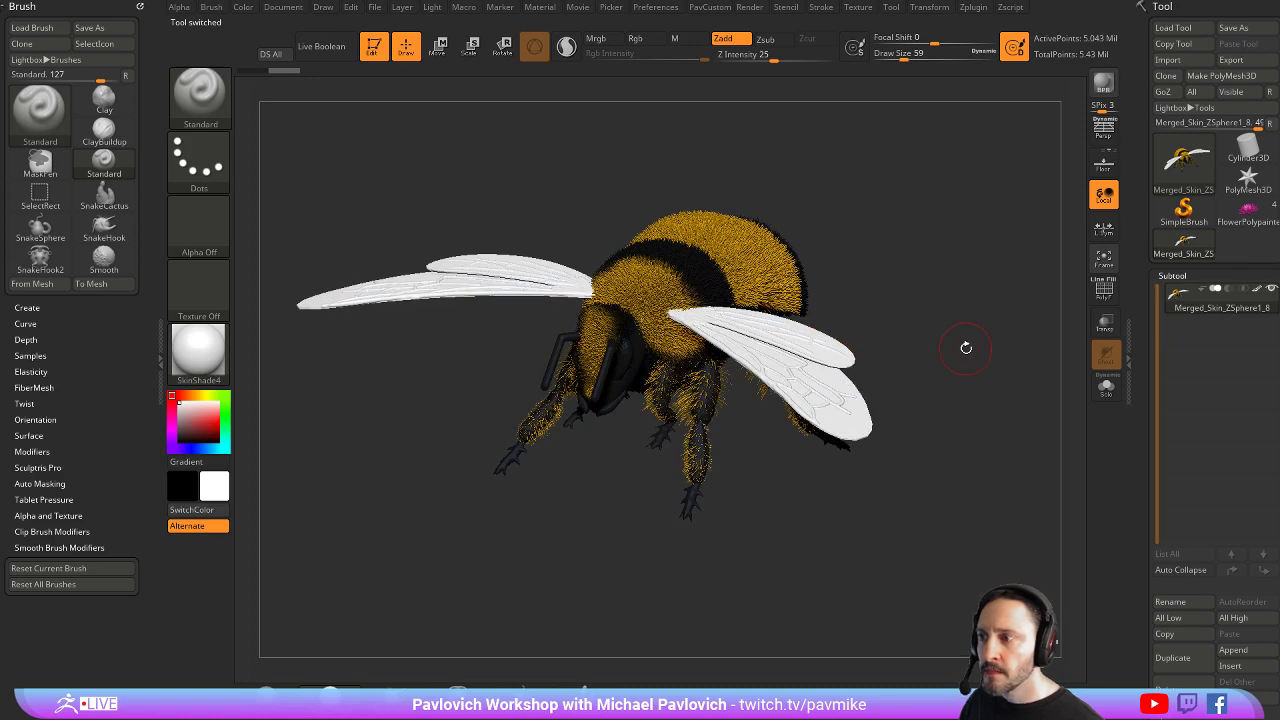
Sample the bee's dark body color and isolate the vein polygroup of the large wings
mouse_move(1001, 250)
left_mouse_down()
mouse_move(931, 294)
mouse_move(903, 260)
left_mouse_up()
key("s")
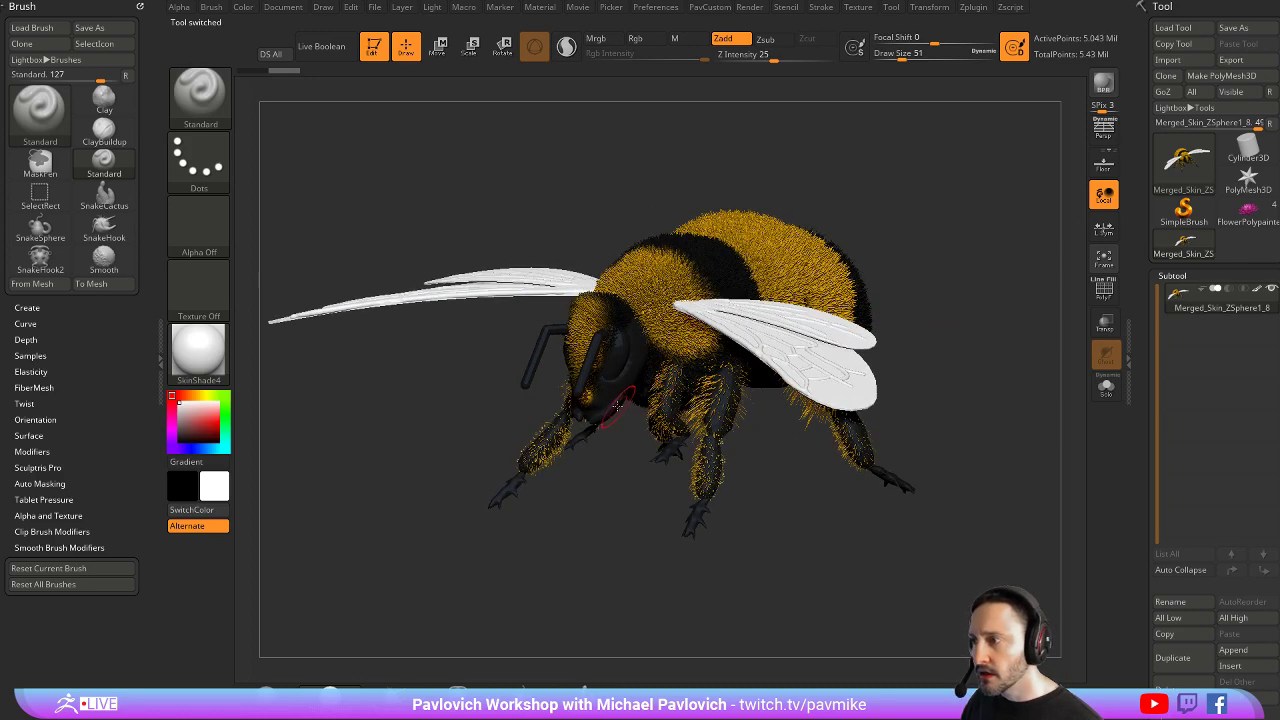
key("c")
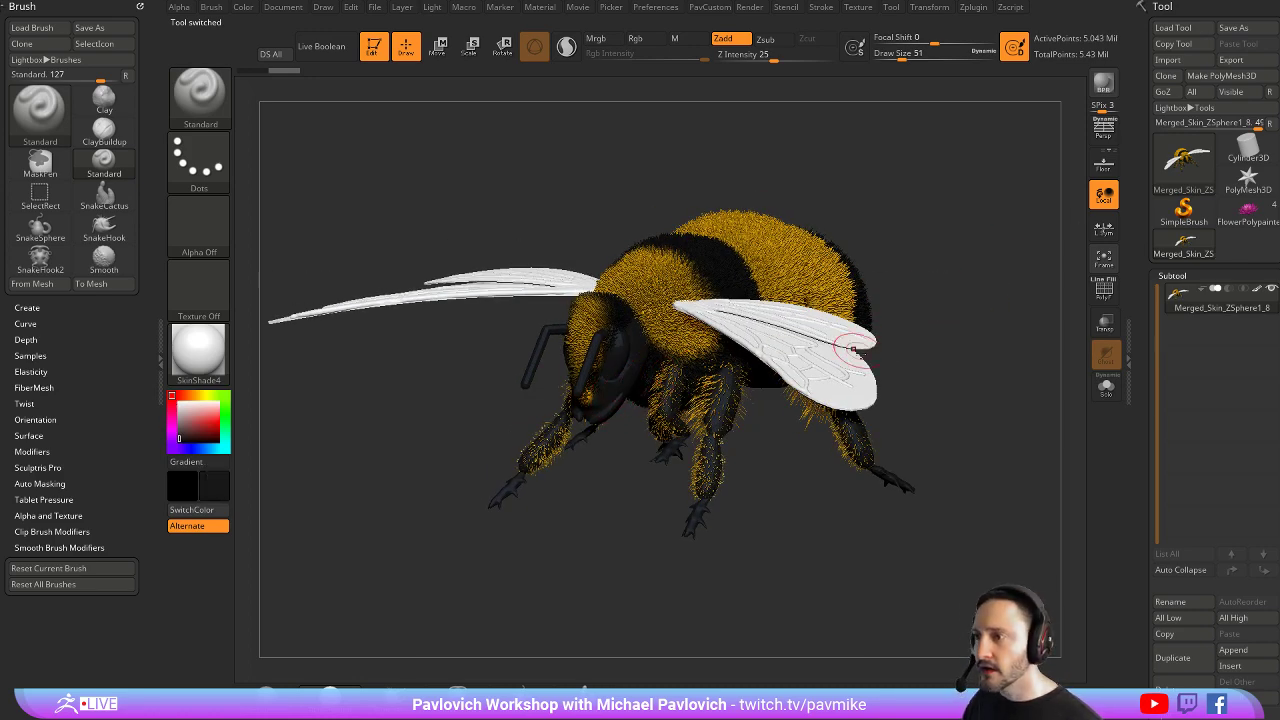
key("ctrl+shift")
left_click(812, 363, "ctrl+shift")
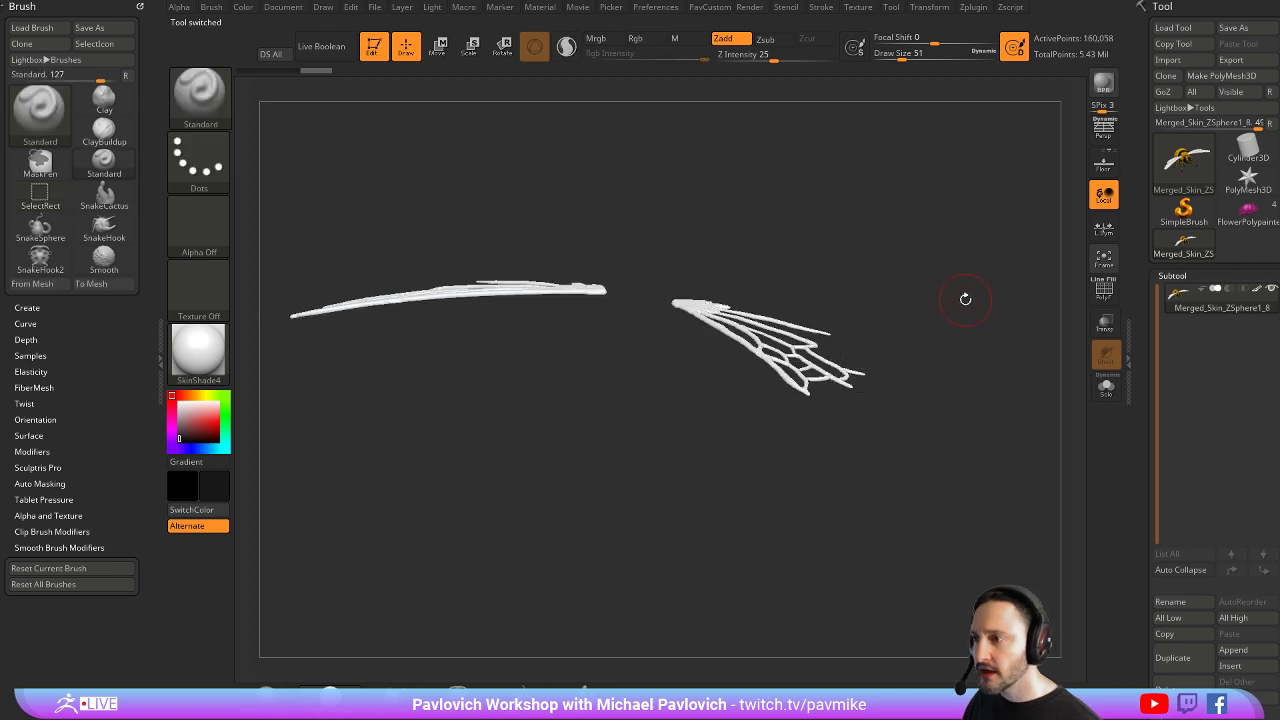
key("ctrl+shift")
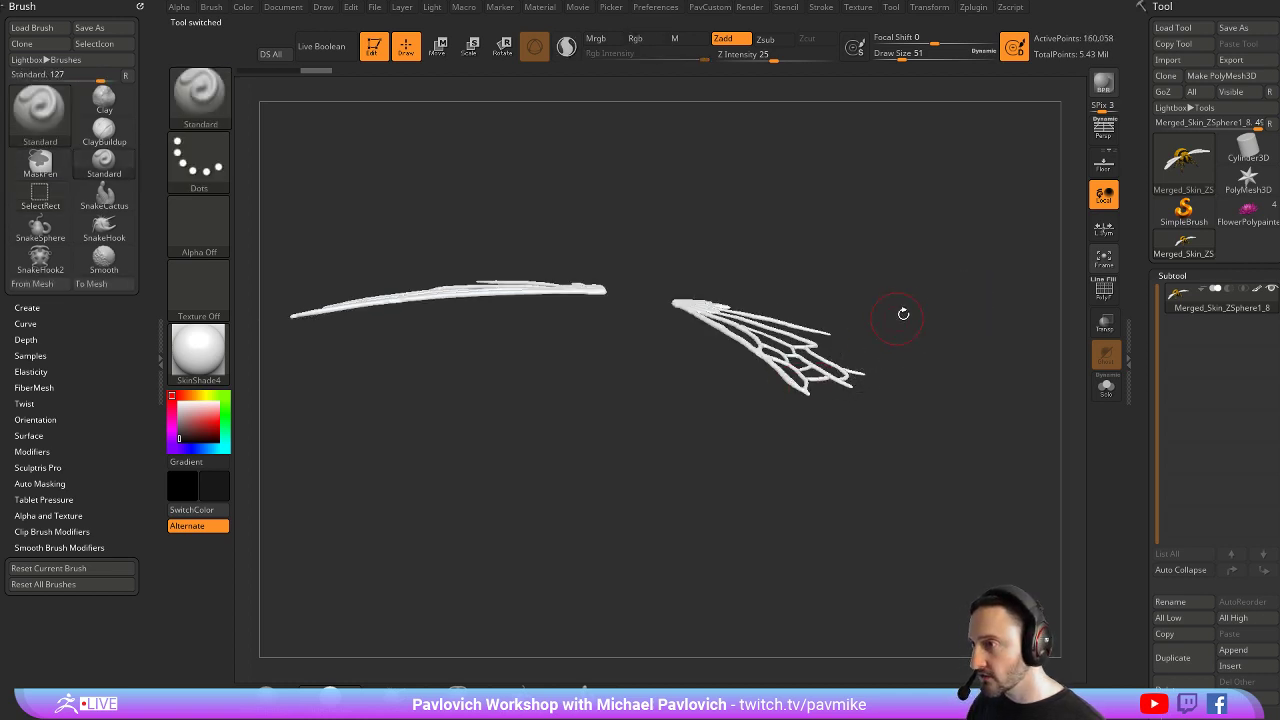
key("ctrl")
key("shift+f")
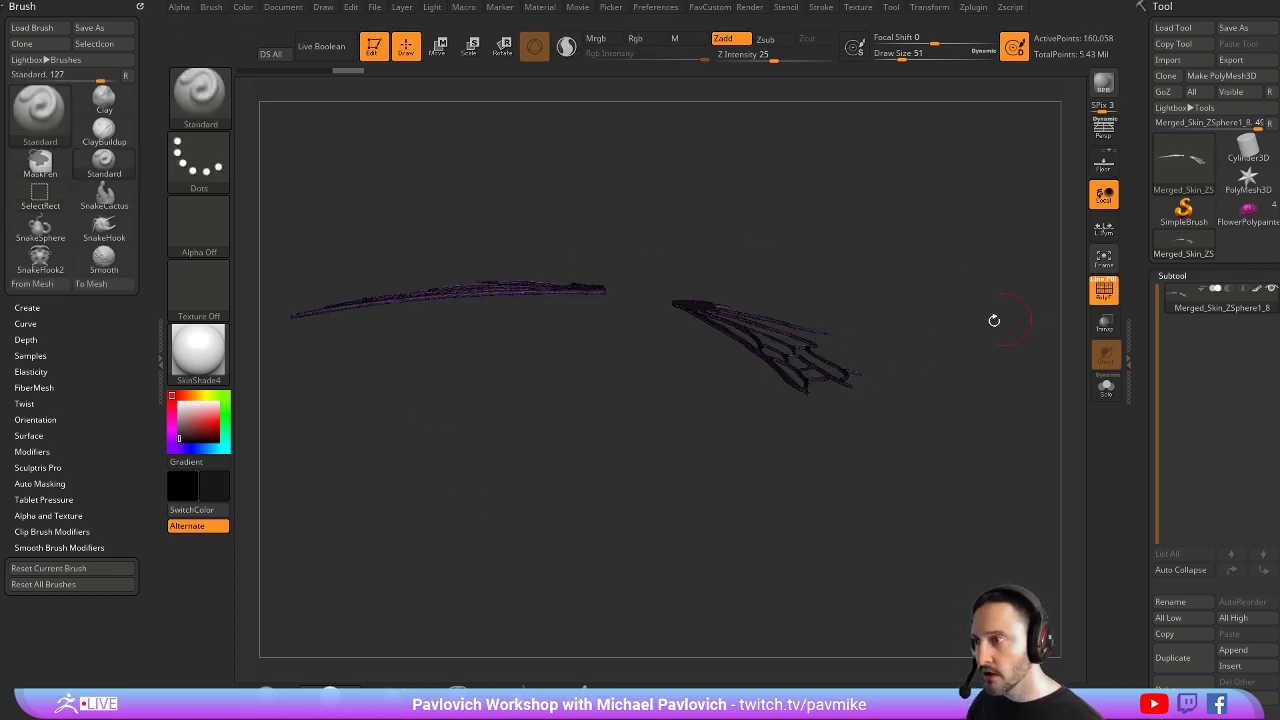
left_click(1094, 294)
Fill the isolated large-wing veins with the dark color RGB 24, 24, 24 and show the whole bee again
key("ctrl+shift")
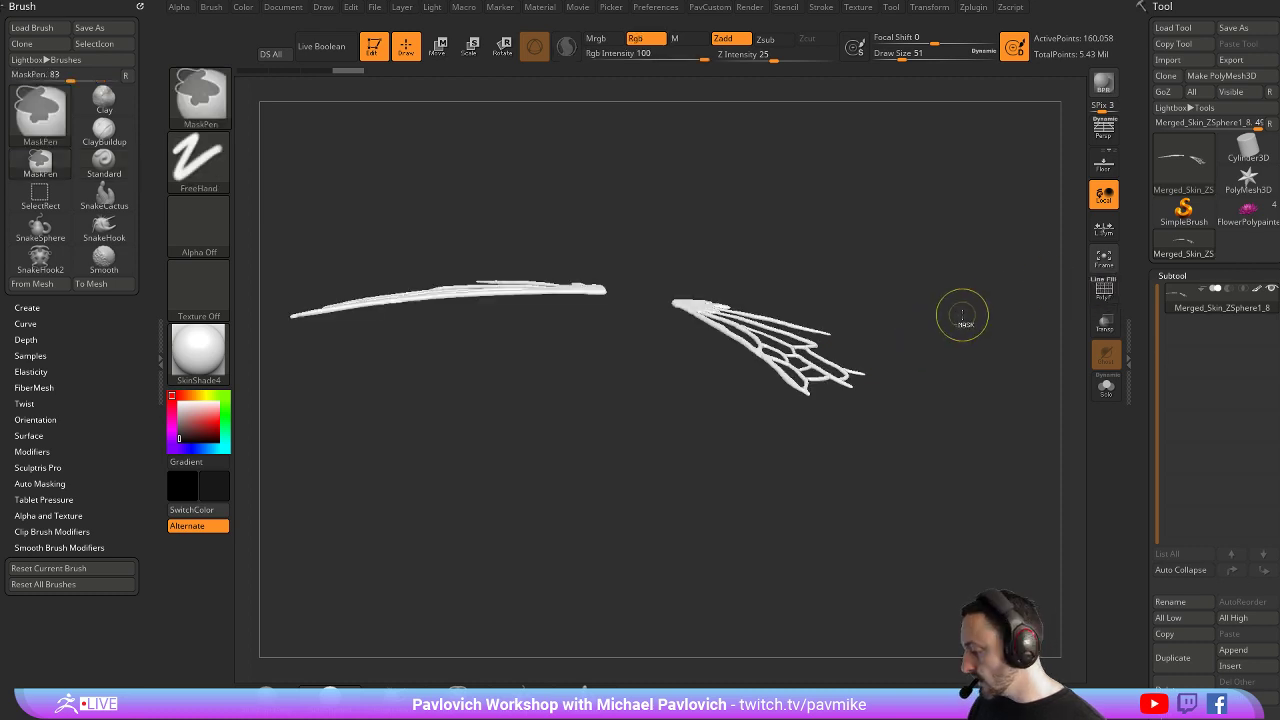
left_click(245, 8)
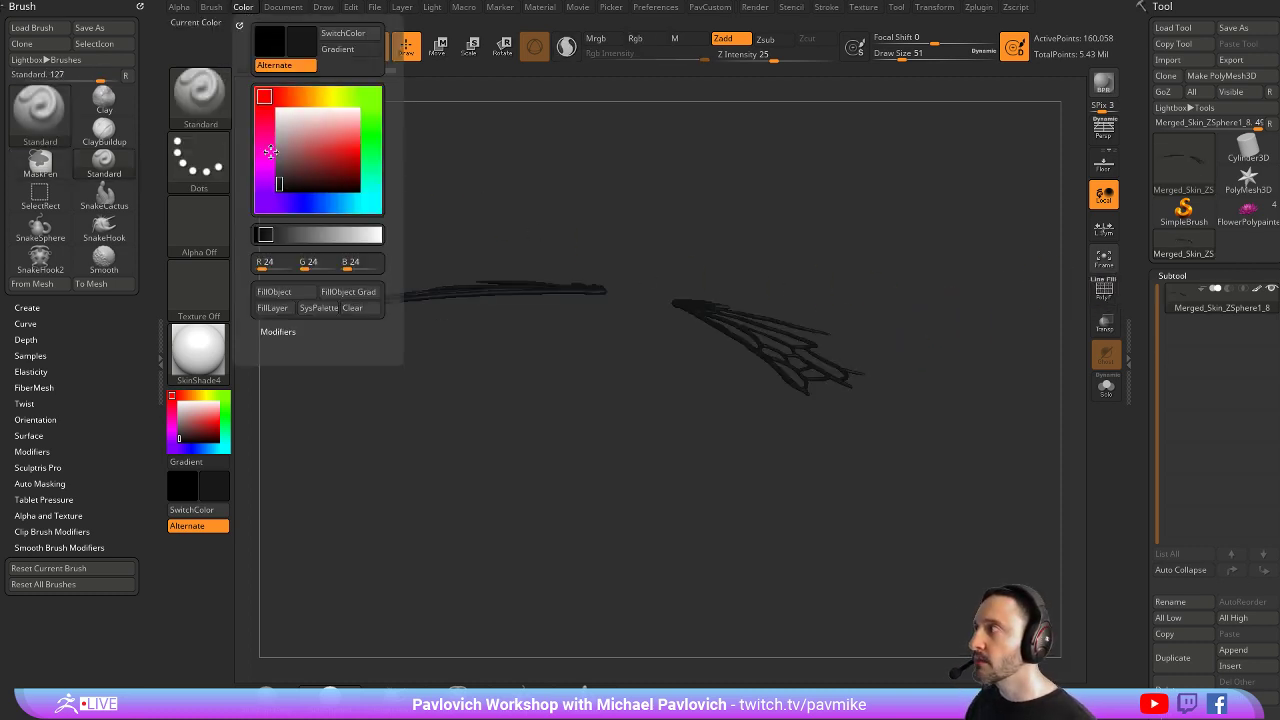
left_click_drag(890, 211, 913, 197)
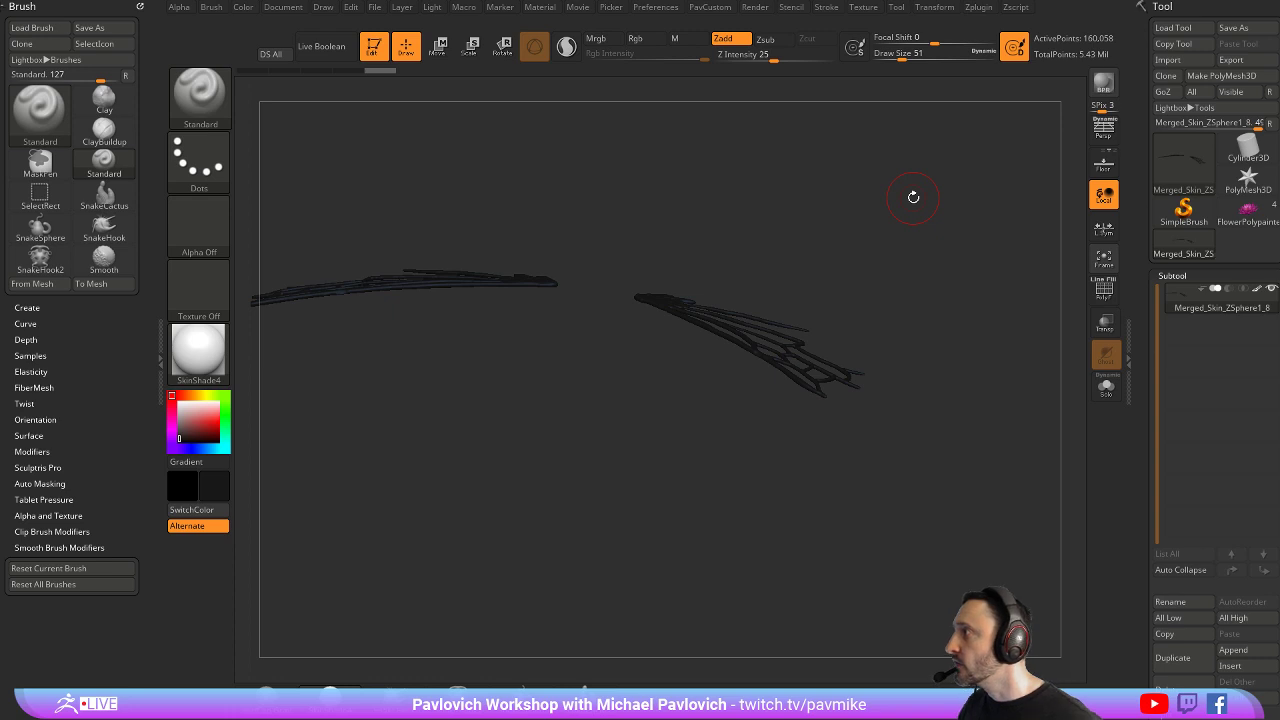
left_click(933, 301, "ctrl+shift")
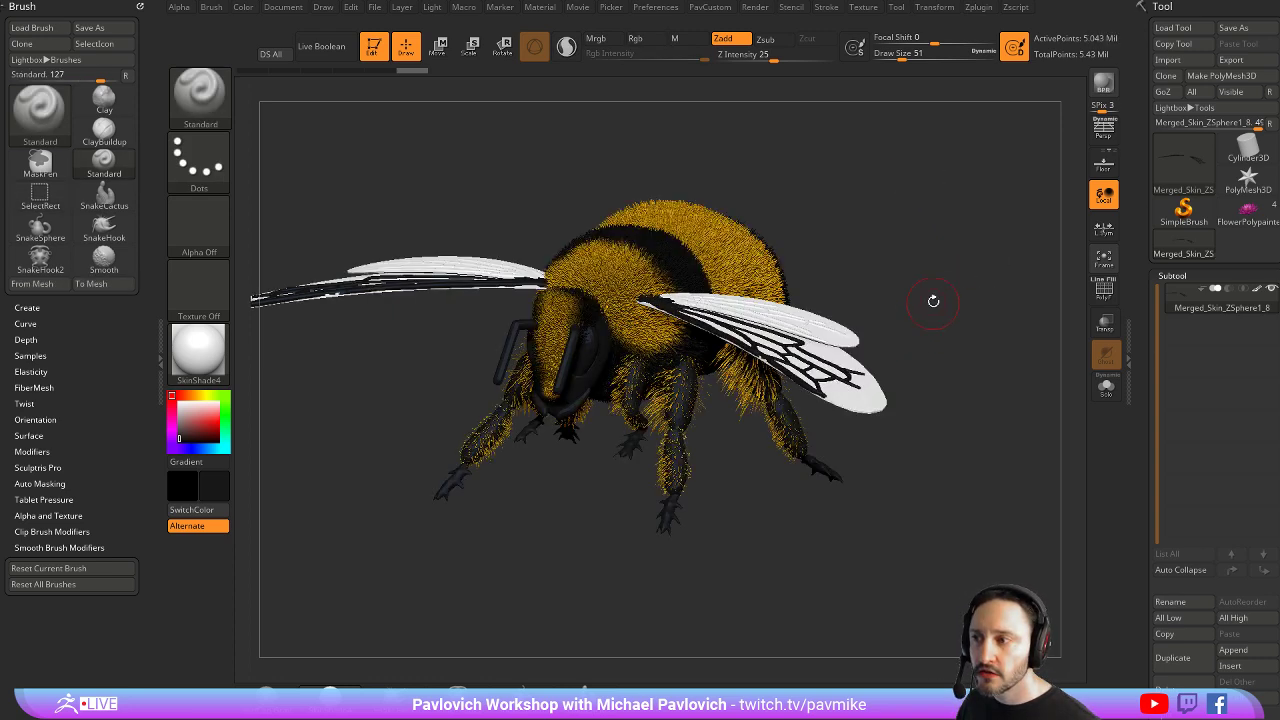
Isolate the veins of the small wings, fill them with the same dark color and restore the whole bee
key("s")
left_click(959, 308)
left_click_drag(957, 312, 906, 357)
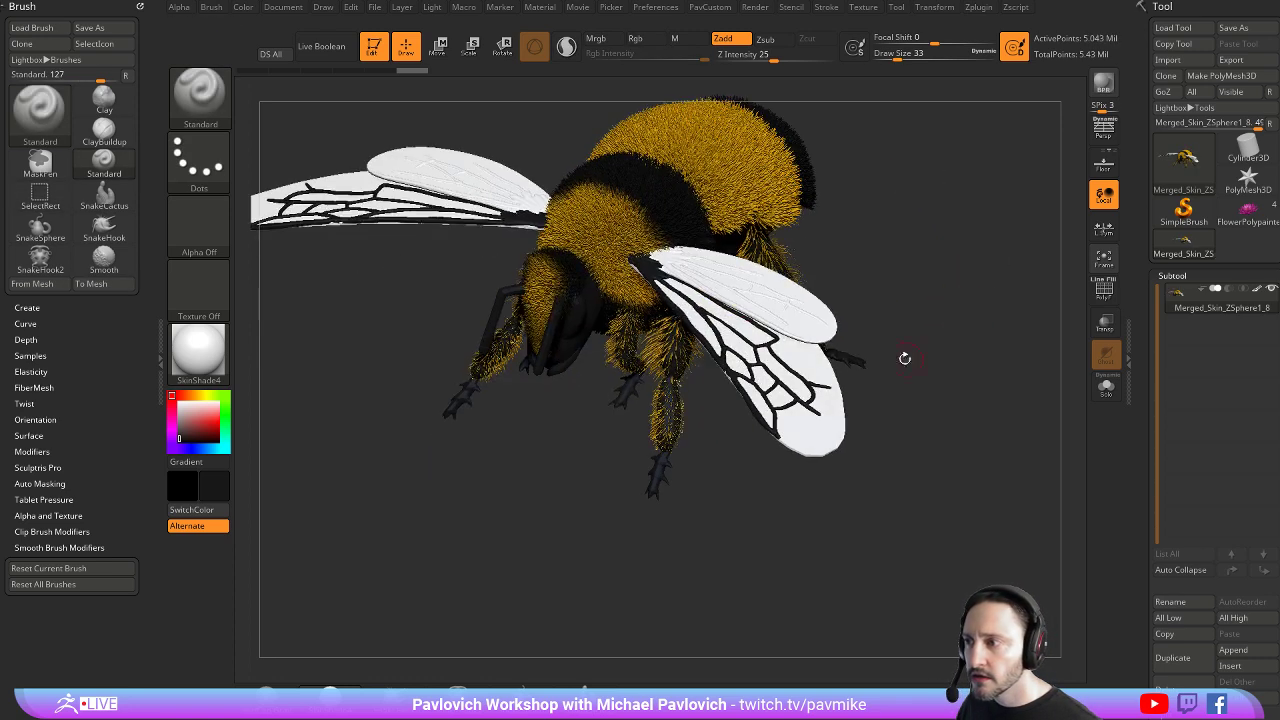
left_click(956, 308, "ctrl+shift")
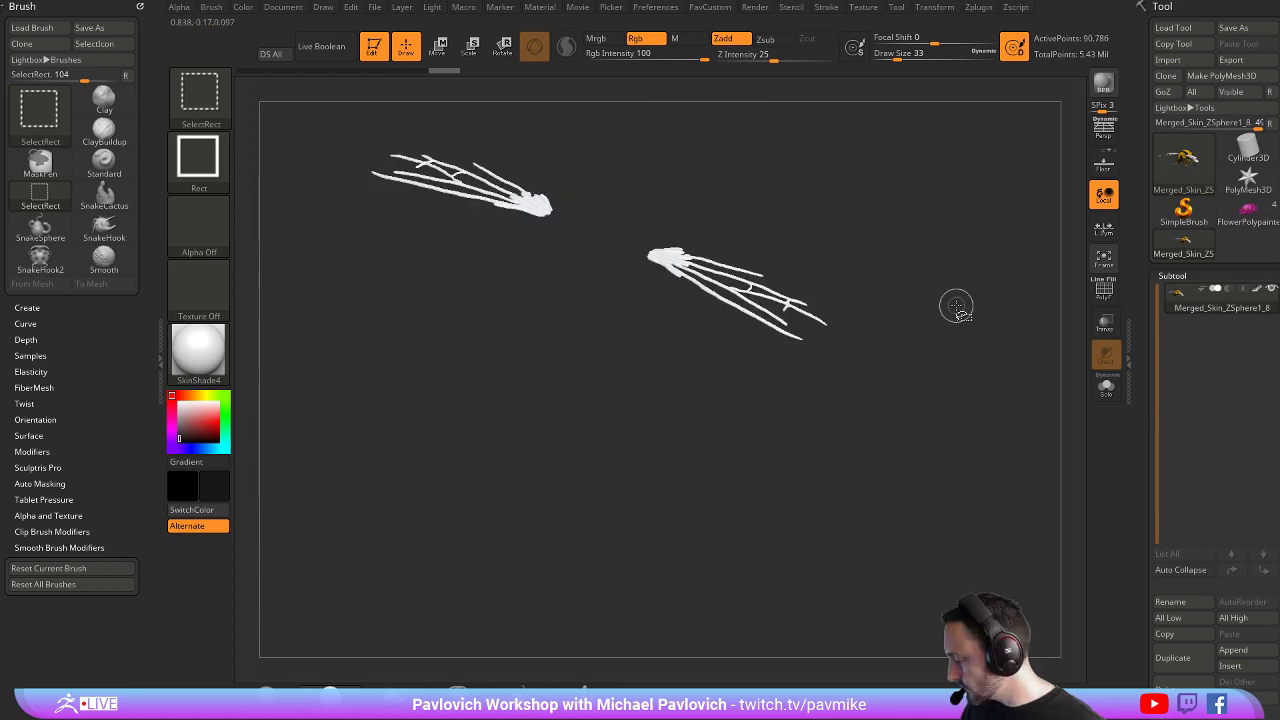
left_click(954, 301, "ctrl+shift")
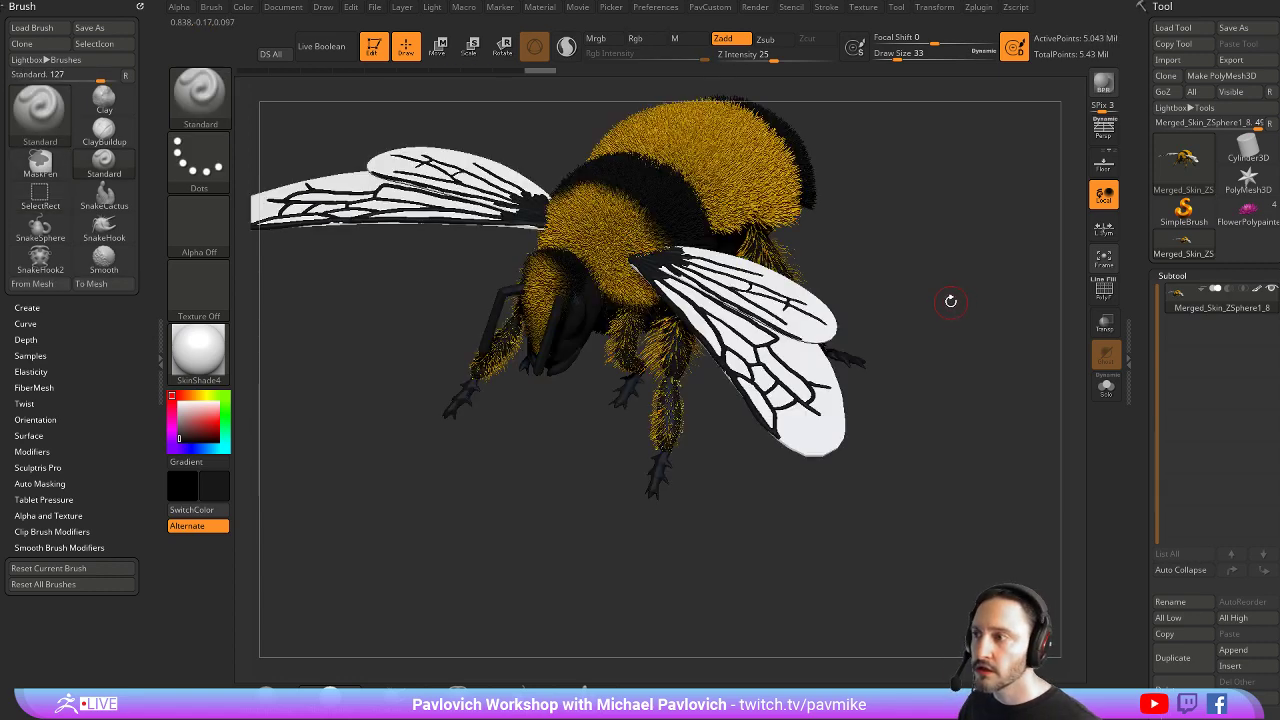
Inspect the merged bee from several angles, hiding and isolating individual fur polygroups, and restore full visibility
left_click_drag(941, 270, 891, 345)
left_click_drag(955, 405, 948, 360)
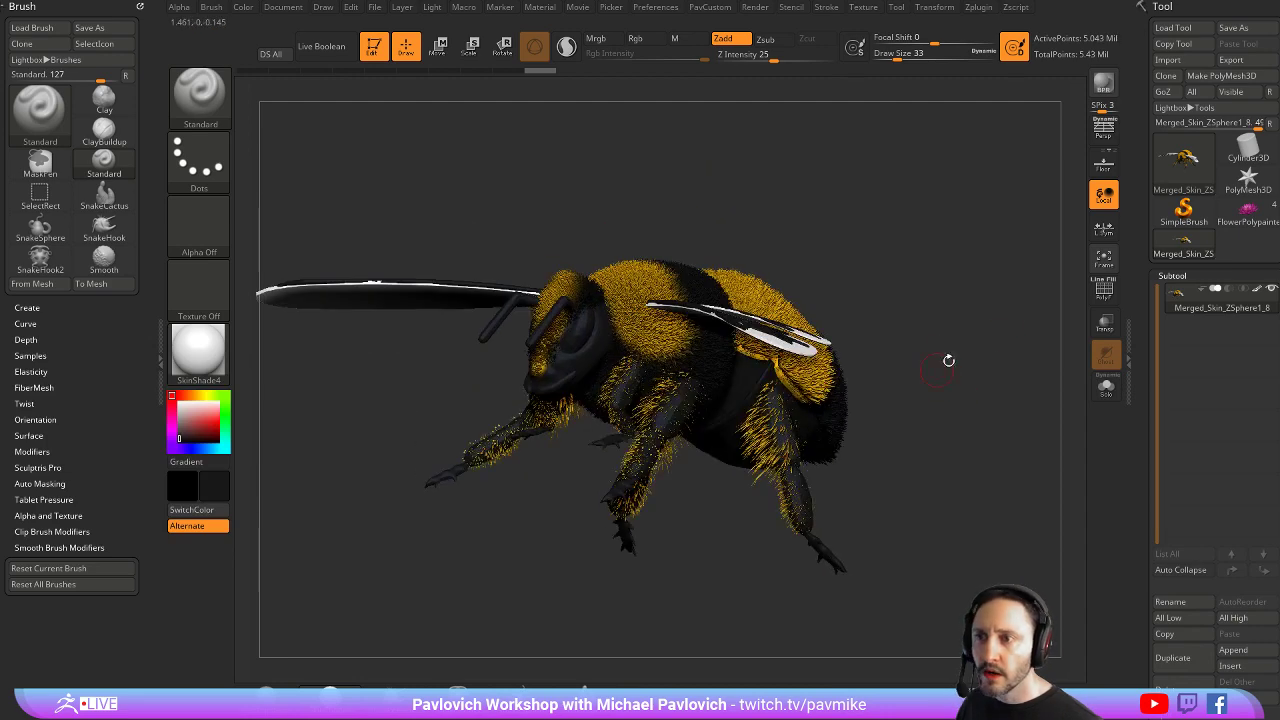
left_click_drag(997, 288, 851, 306)
scroll(1150, 320, "down", 10)
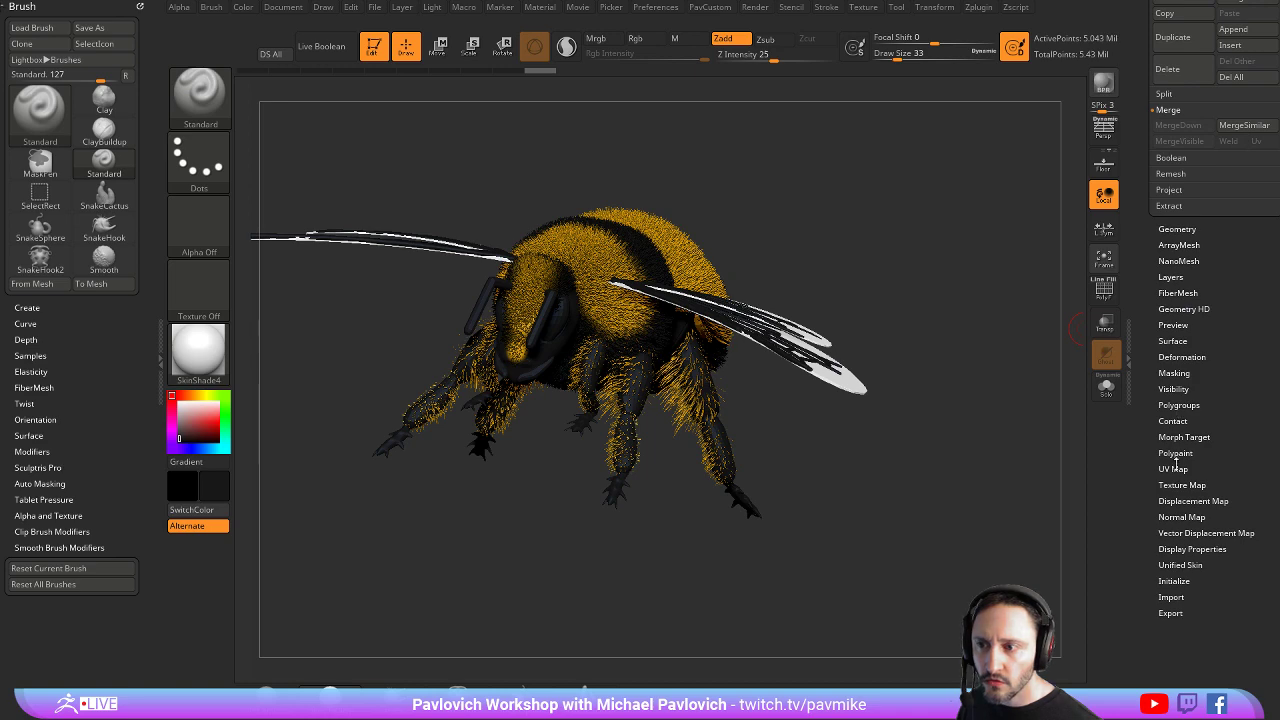
scroll(1188, 430, "up", 10)
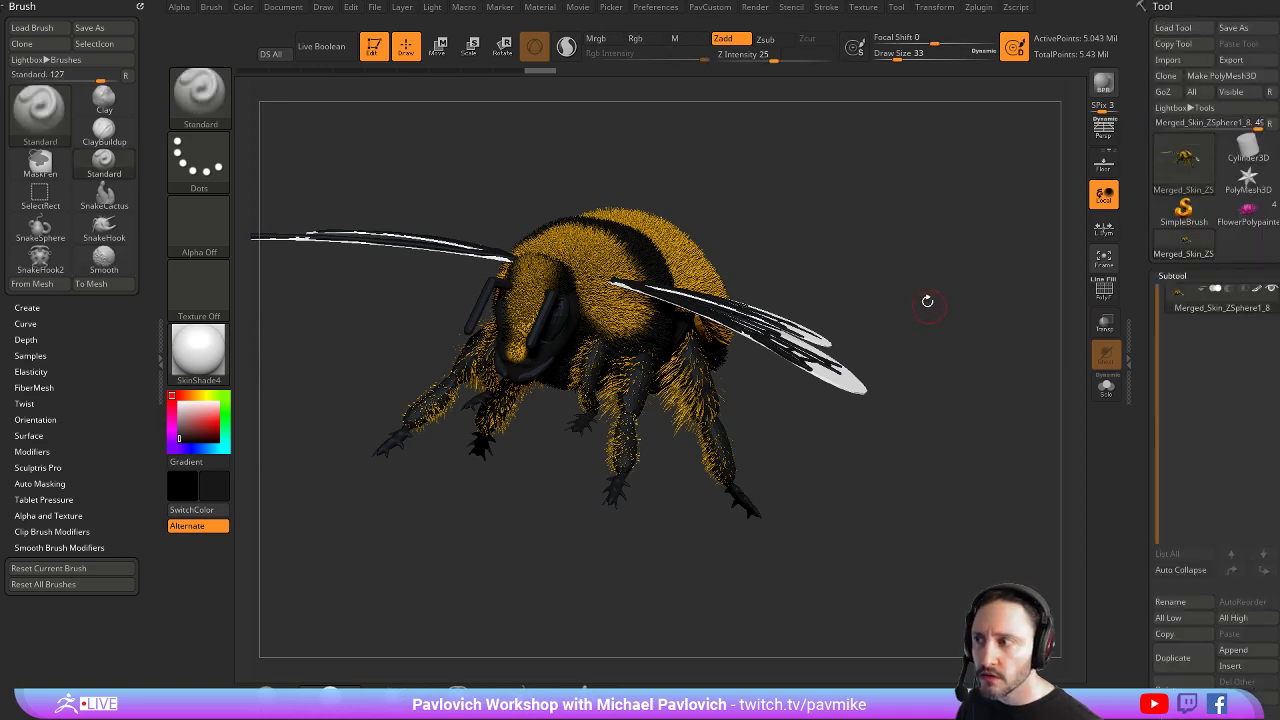
left_click_drag(928, 301, 856, 290)
left_click(740, 241, "ctrl+shift")
mouse_move(911, 213)
left_mouse_down("ctrl+shift")
mouse_move(963, 294)
mouse_move(918, 294)
left_mouse_up("ctrl+shift")
left_click(816, 289, "ctrl+alt+shift")
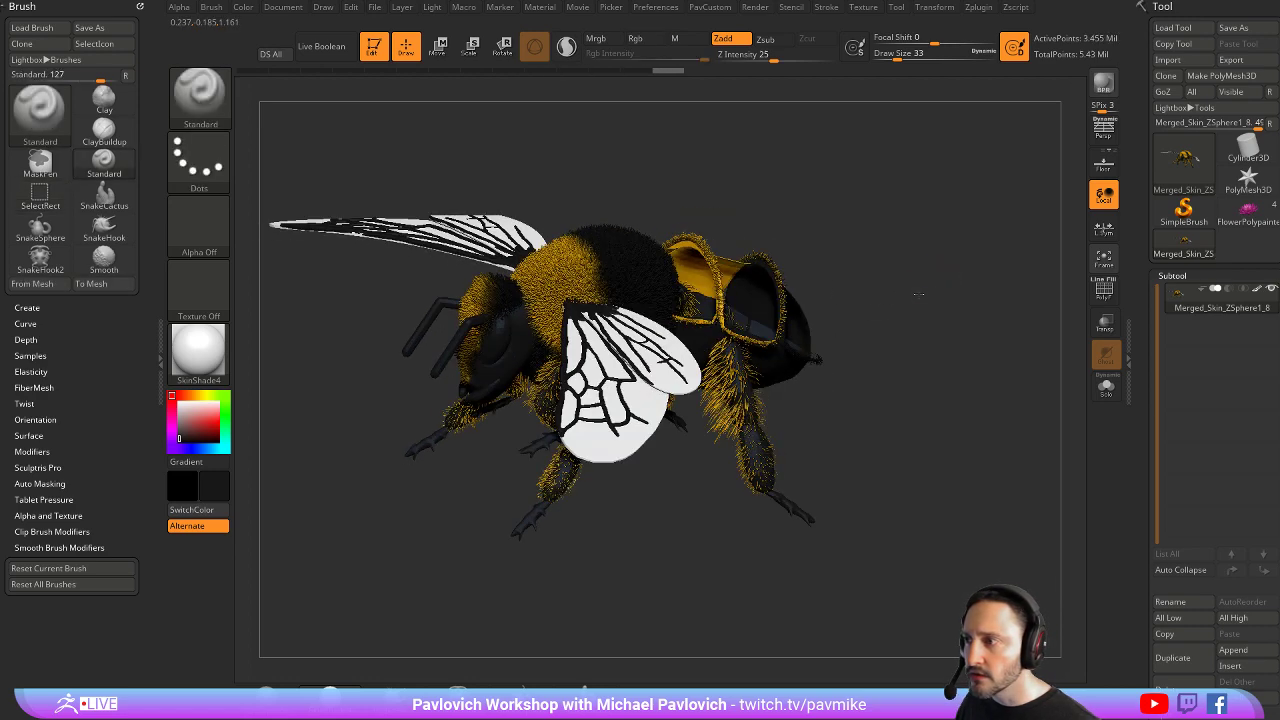
left_click(866, 264, "ctrl+shift")
left_click(680, 224, "ctrl+shift")
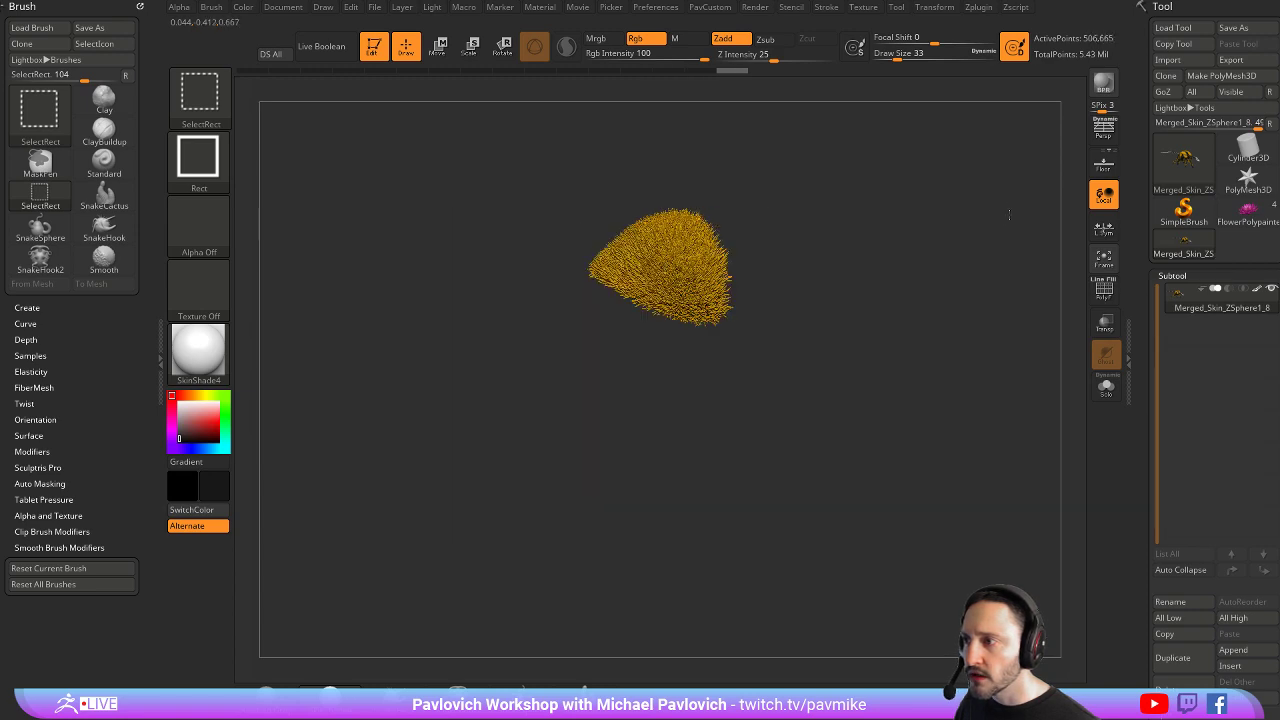
left_click(1009, 215, "ctrl+shift")
left_click(674, 239, "ctrl+shift")
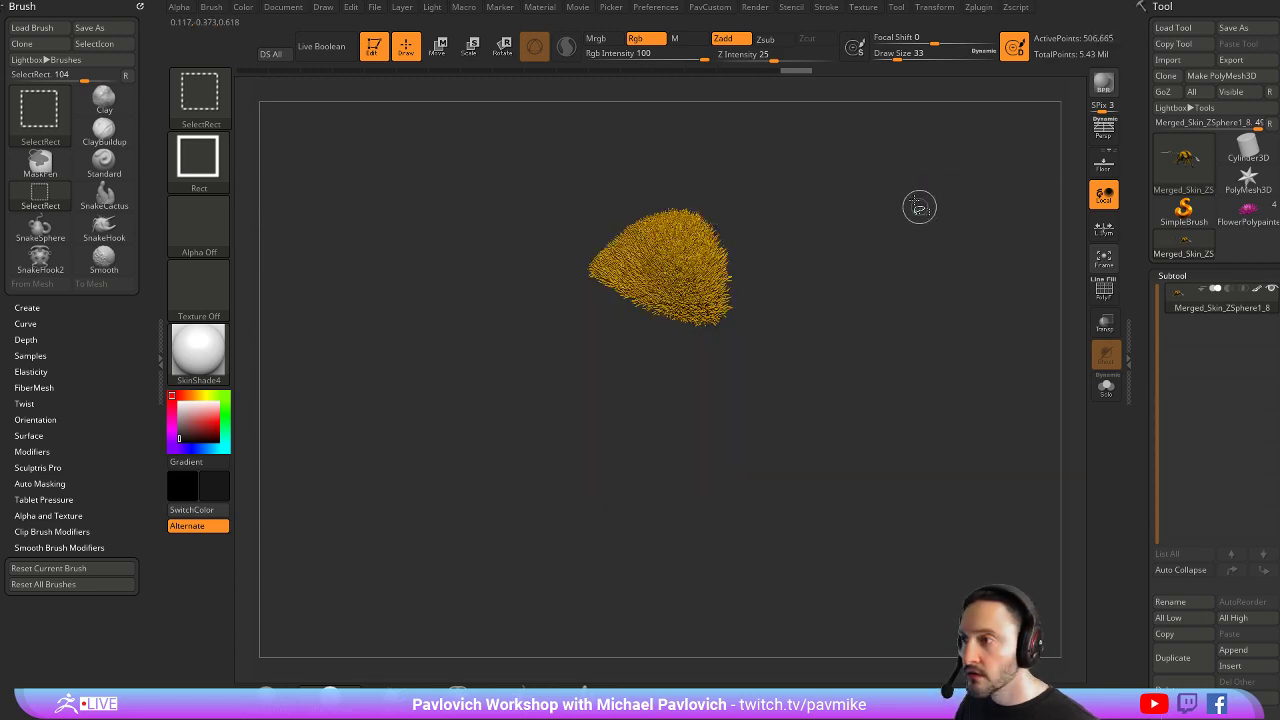
mouse_move(908, 185)
left_mouse_down("ctrl+shift")
mouse_move(960, 281)
mouse_move(968, 180)
mouse_move(963, 223)
mouse_move(1015, 231)
mouse_move(914, 228)
mouse_move(1030, 236)
mouse_move(969, 244)
left_mouse_up("ctrl+shift")
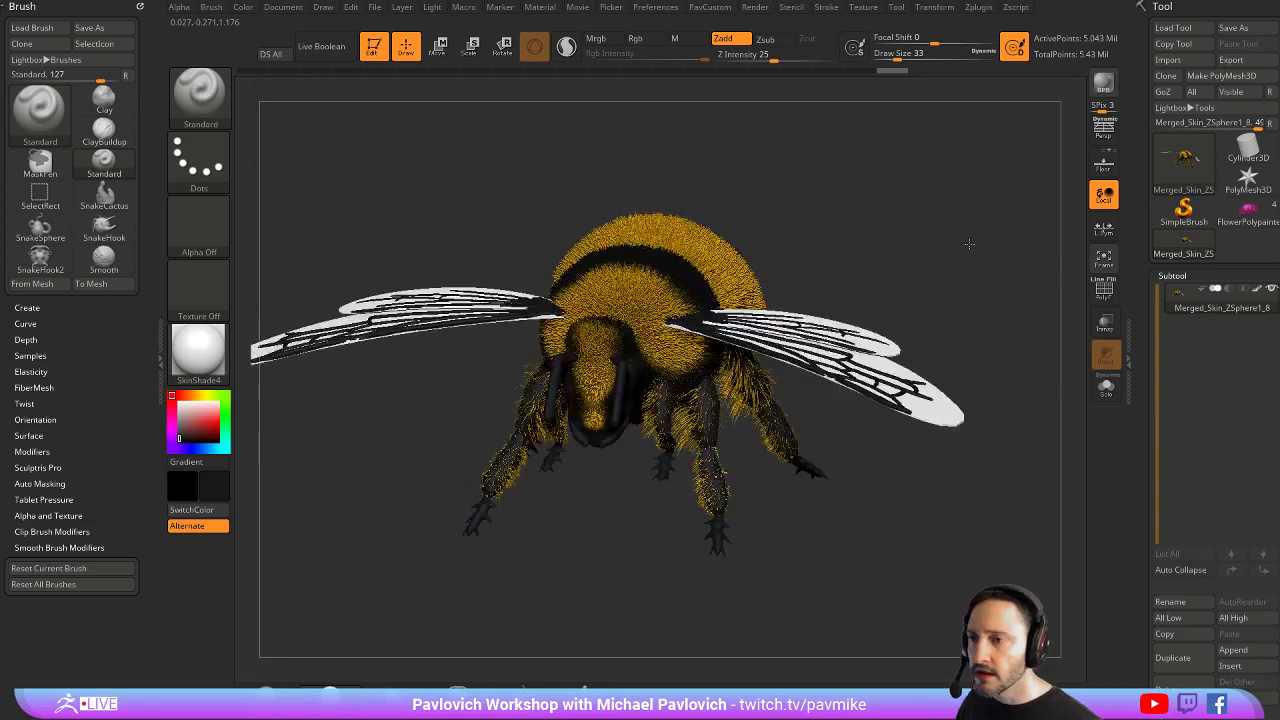
Delete the merged bee and load the saved tool BumbleBee001.ZTL with its separate subtools
left_click(1170, 681)
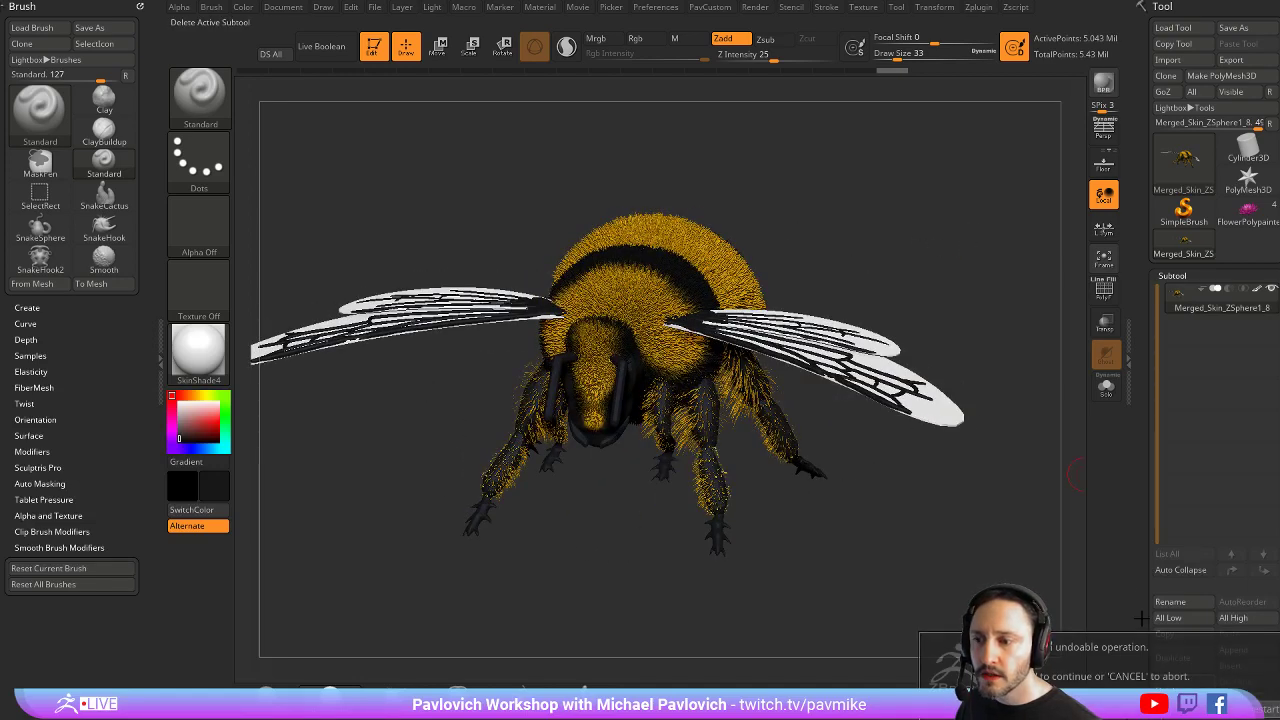
key("Return")
left_click(1178, 33)
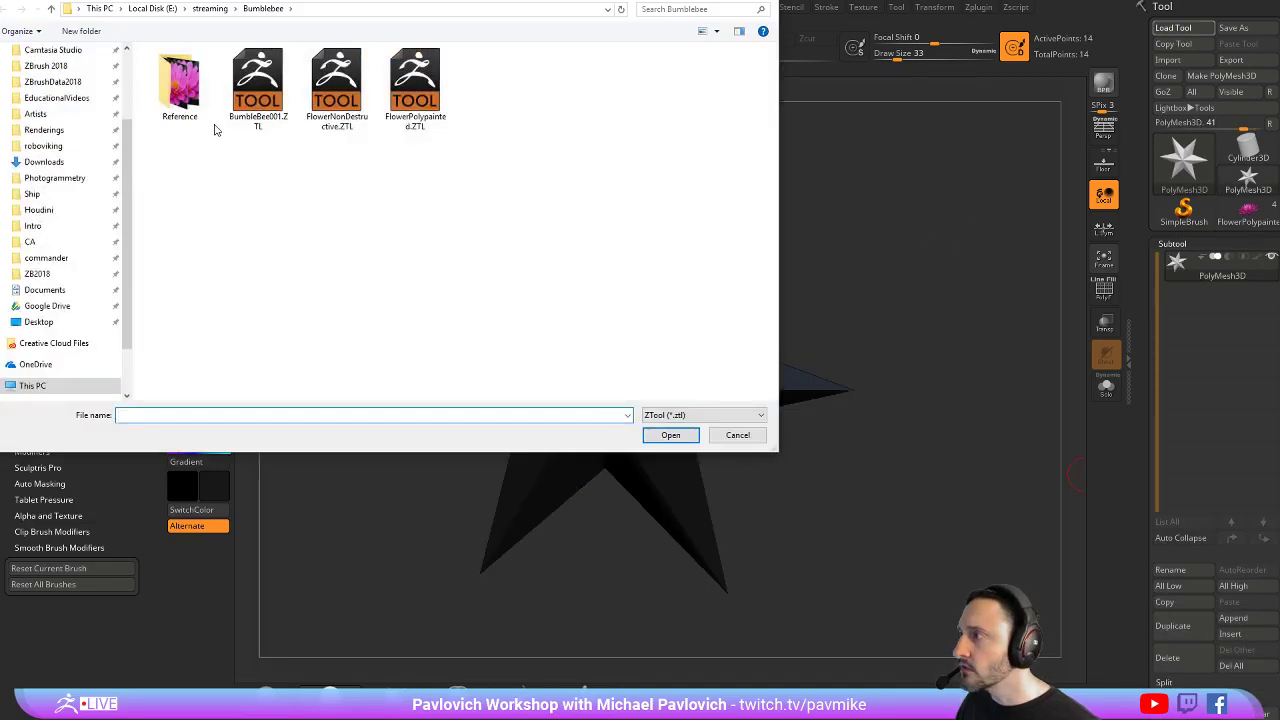
double_click(285, 93)
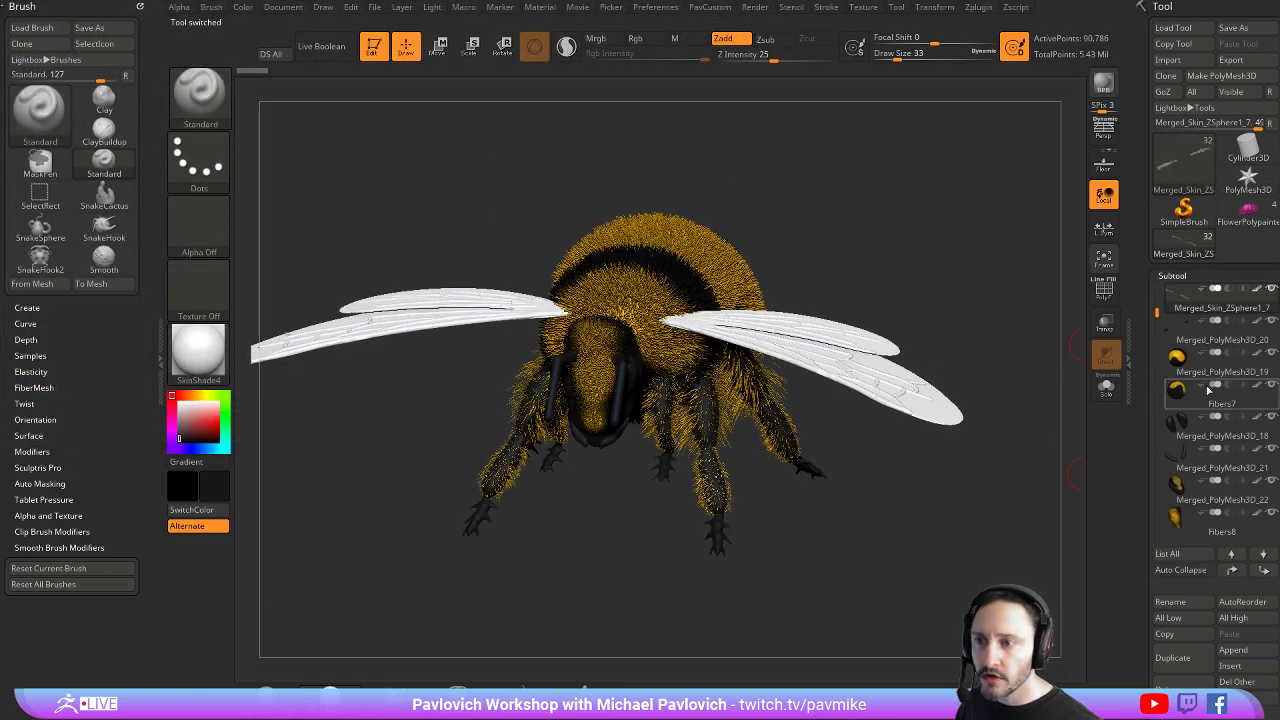
Select the thorax subtool Merged_PolyMesh3D_19 and look for its FiberMesh settings
left_click(1210, 364)
scroll(1155, 370, "down", 5)
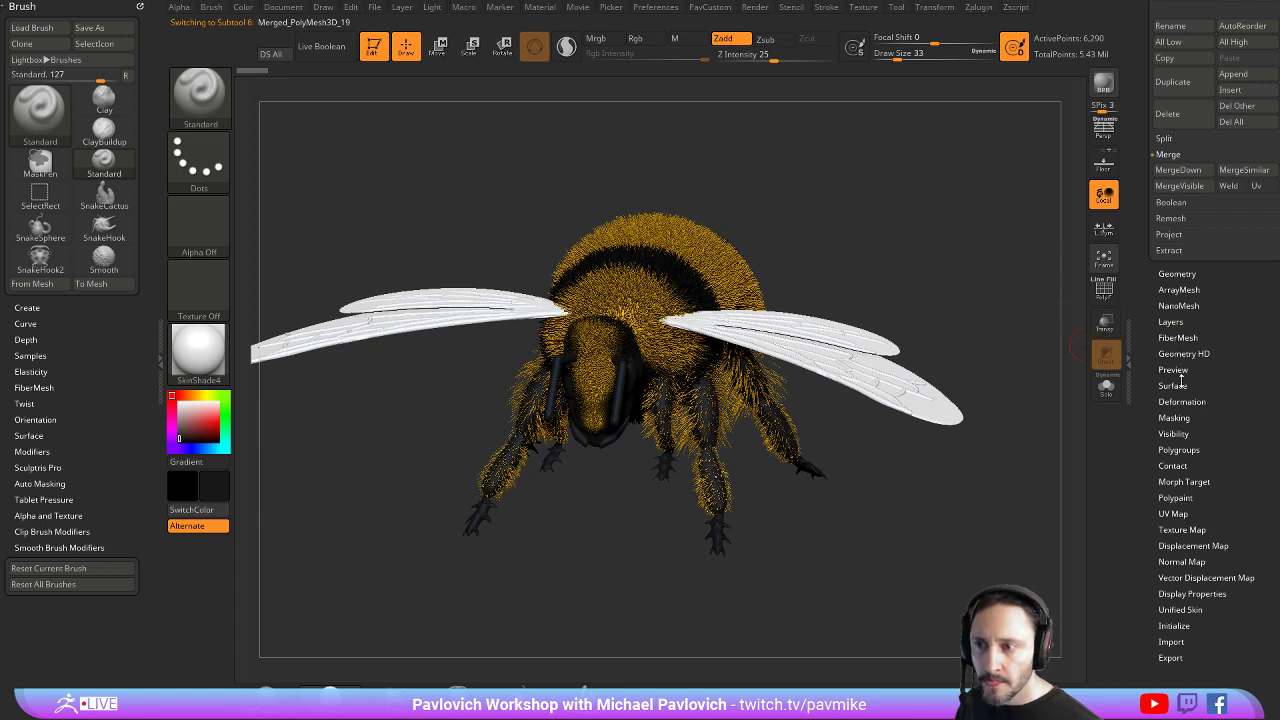
key("shift")
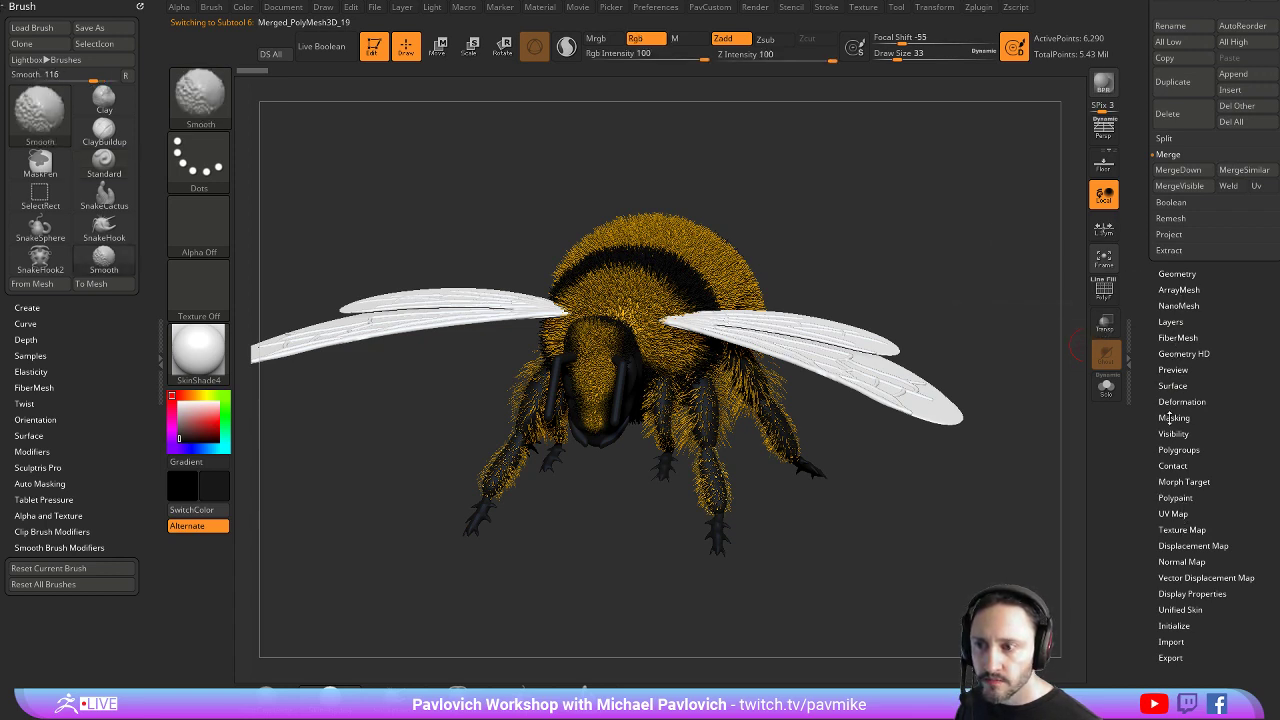
left_click(1179, 340)
left_click(1179, 340)
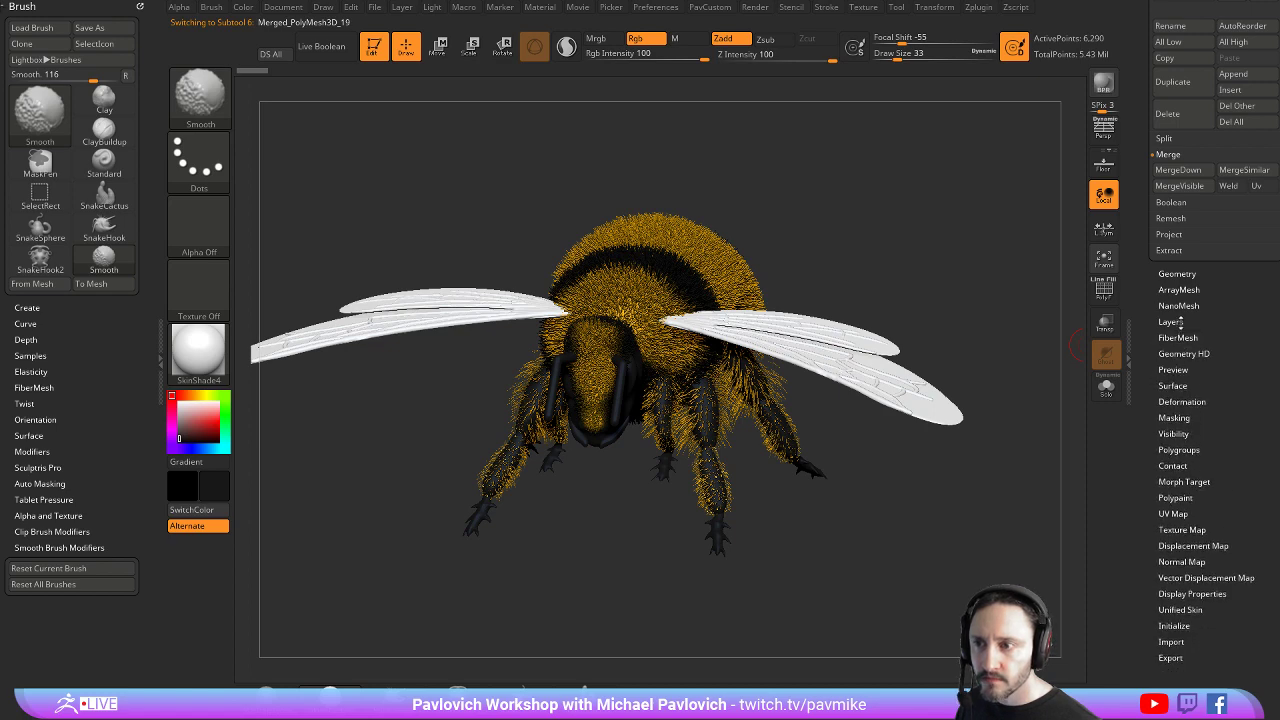
left_click(1179, 340)
scroll(1140, 315, "up", 10)
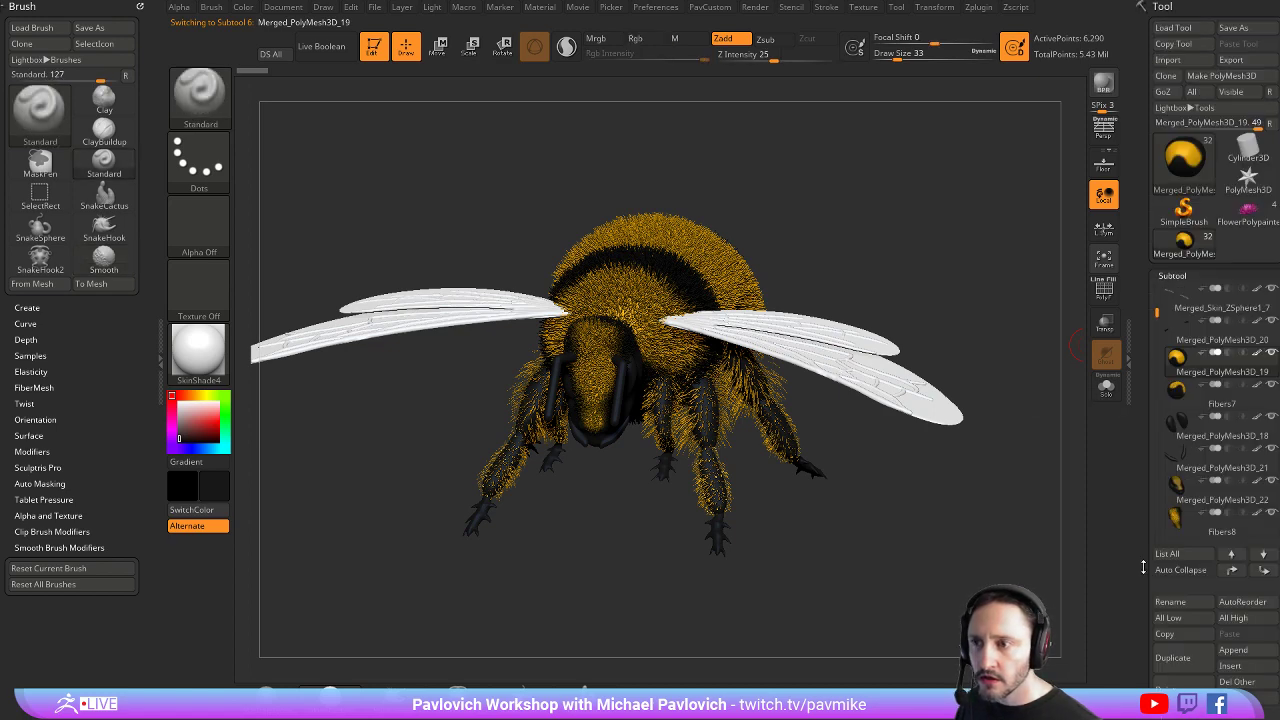
Isolate the leg segment Merged_PolyMesh3D_17, step through its neighbouring subtools and delete the leg fur Fibers14, Fibers10 and Fibers11
scroll(1155, 318, "down", 6)
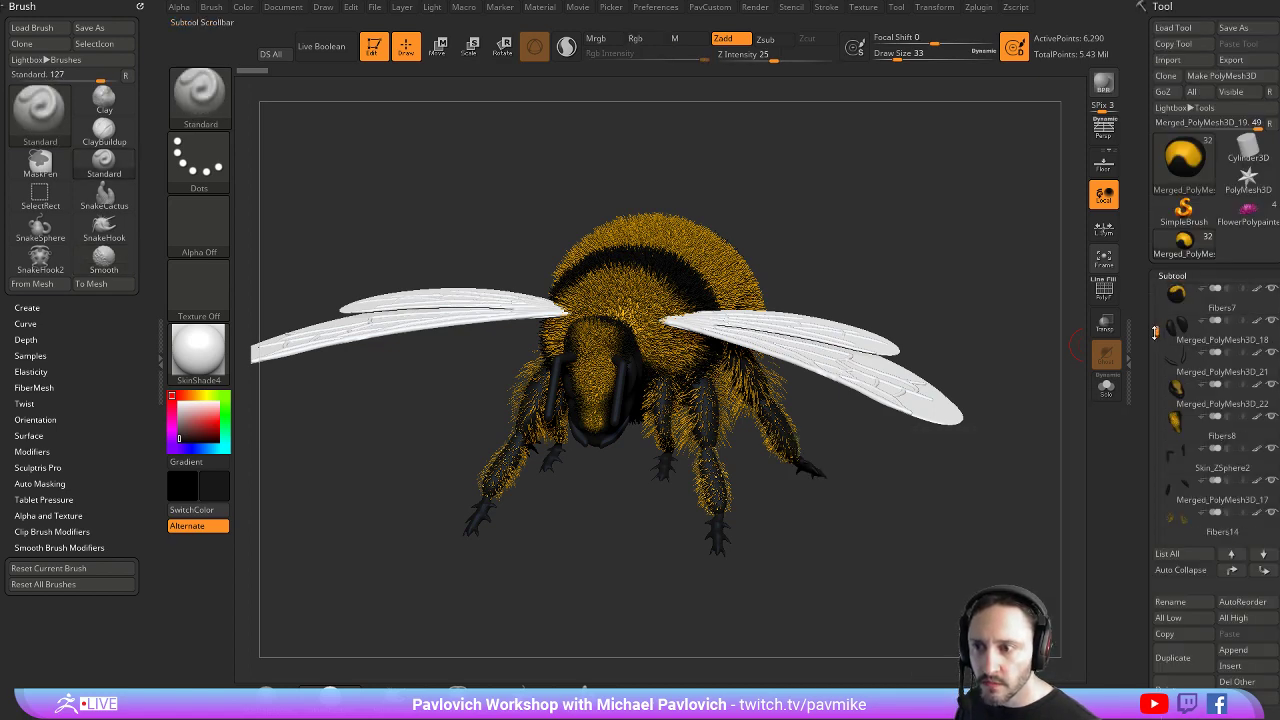
left_click(1222, 382)
left_click(1221, 376)
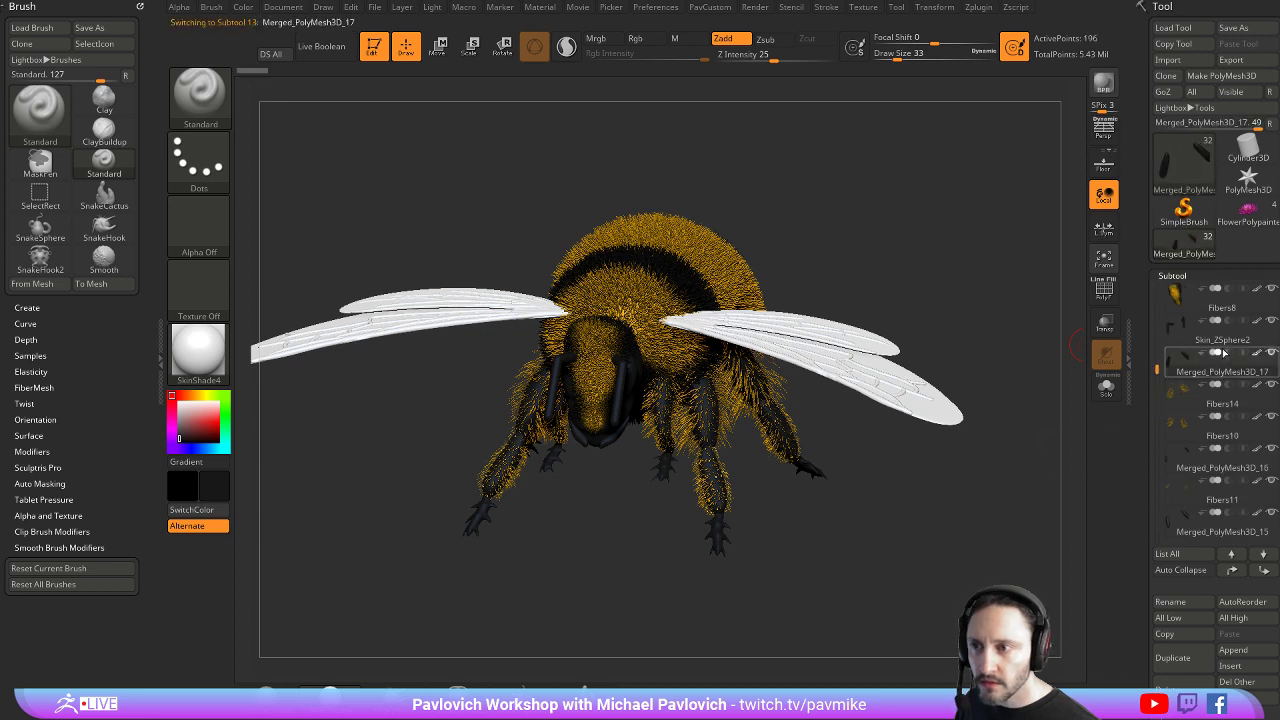
left_click(1106, 387)
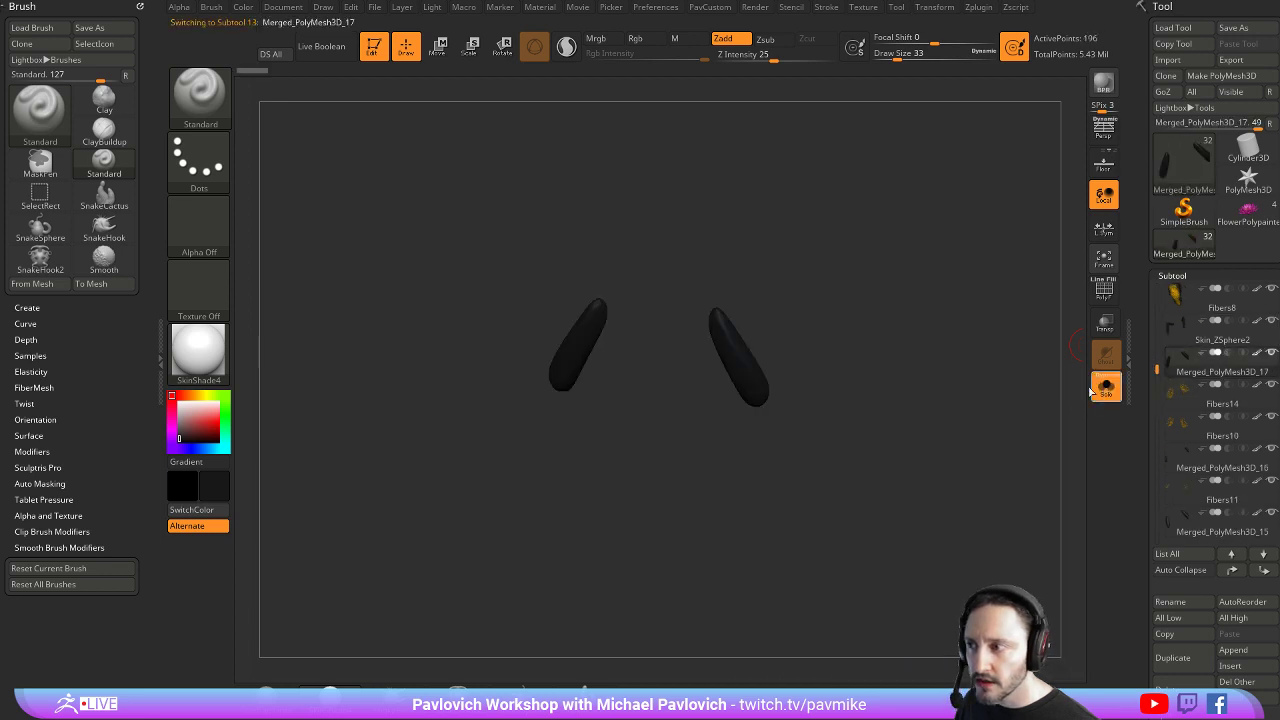
left_click(1263, 556)
scroll(1132, 475, "down", 6)
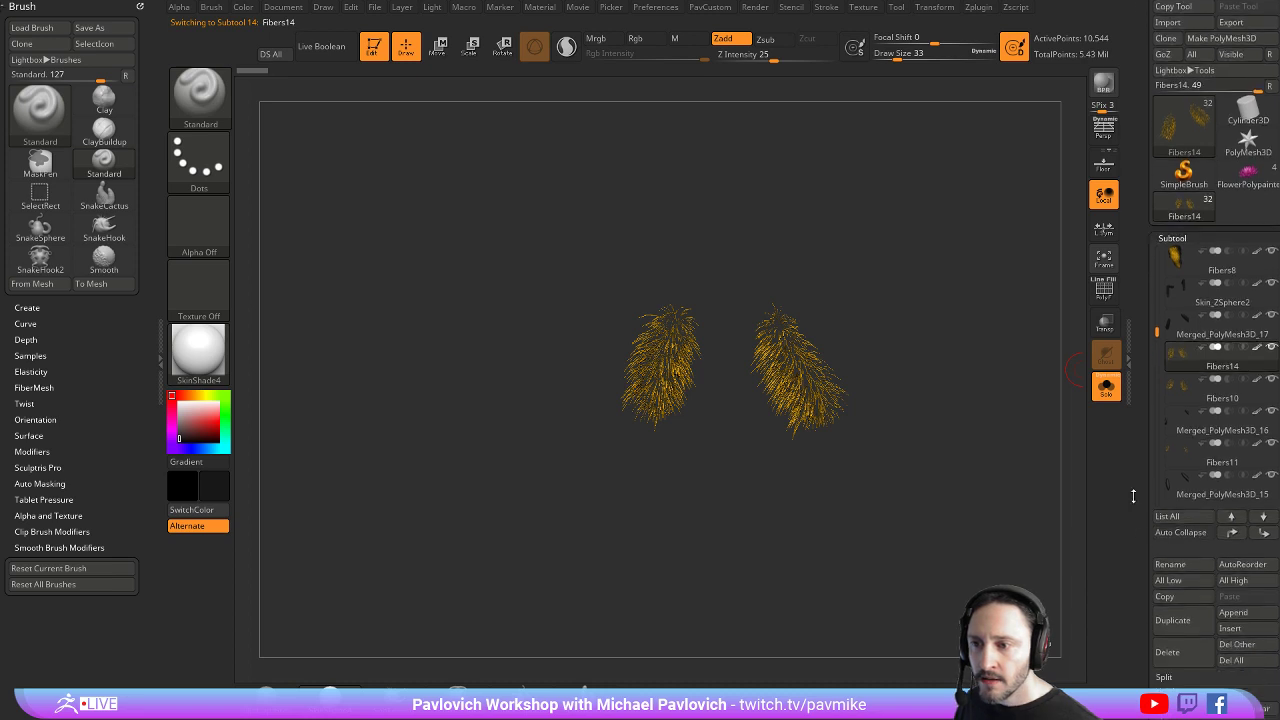
left_click(1171, 508)
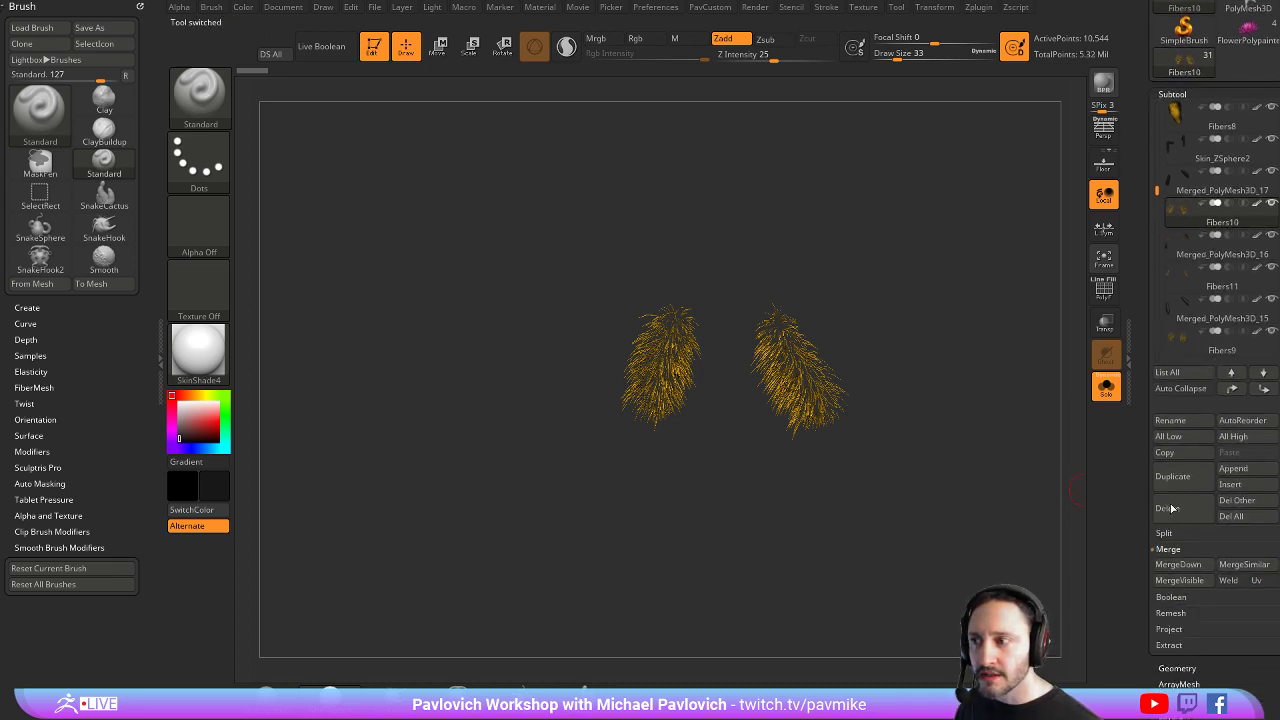
left_click(1180, 512)
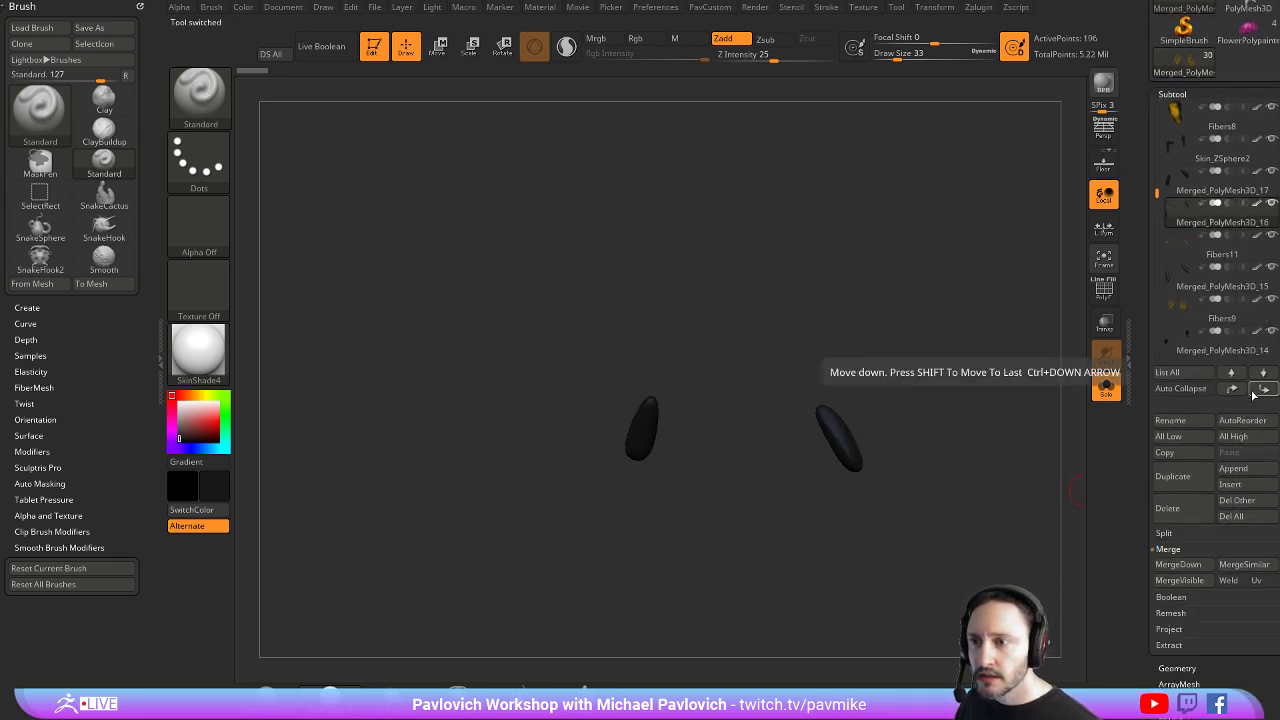
left_click(1183, 516)
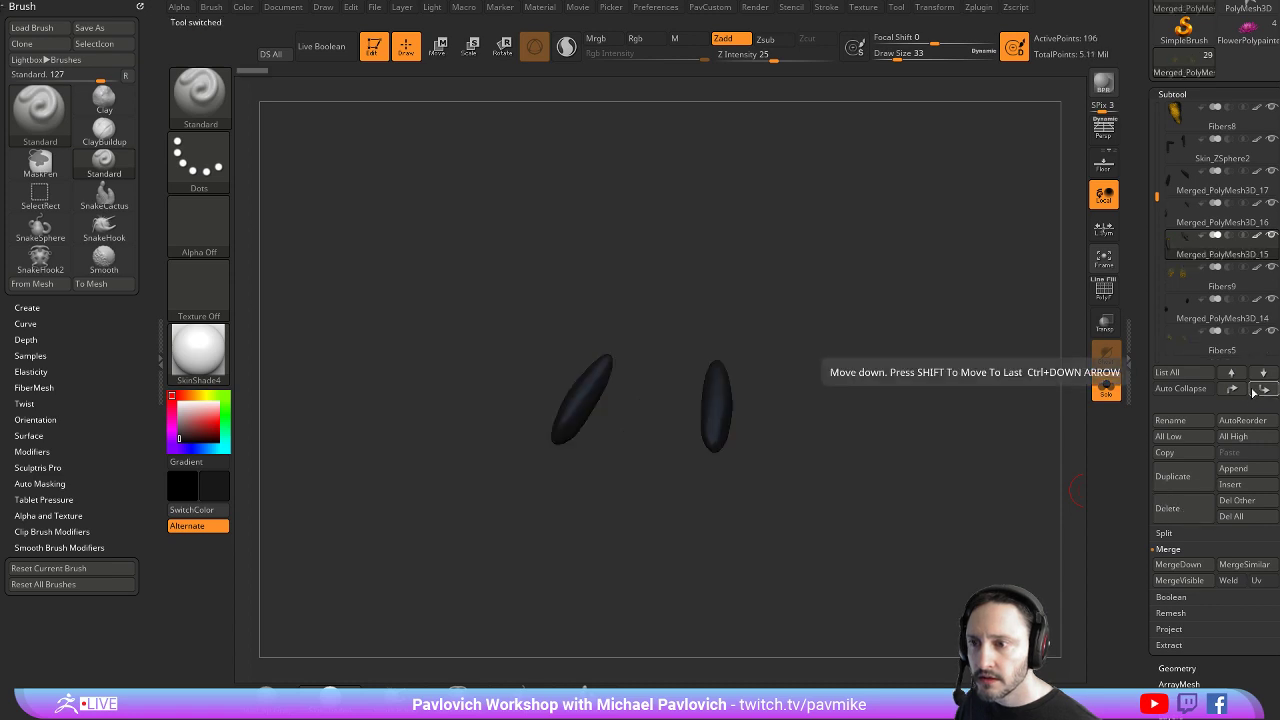
Delete the remaining upper leg fur subtools Fibers9, Fibers5 and Fibers2
left_click(1182, 513)
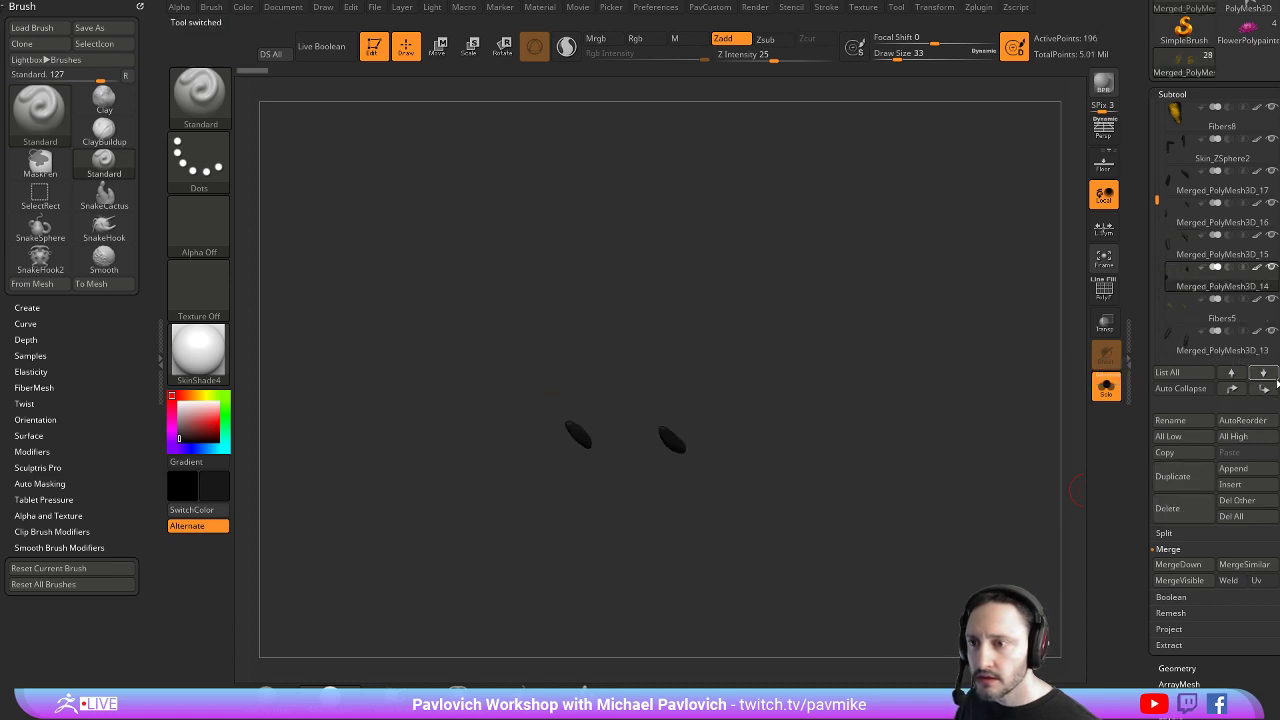
left_click(1274, 377)
left_click(1194, 498)
left_click(1263, 374)
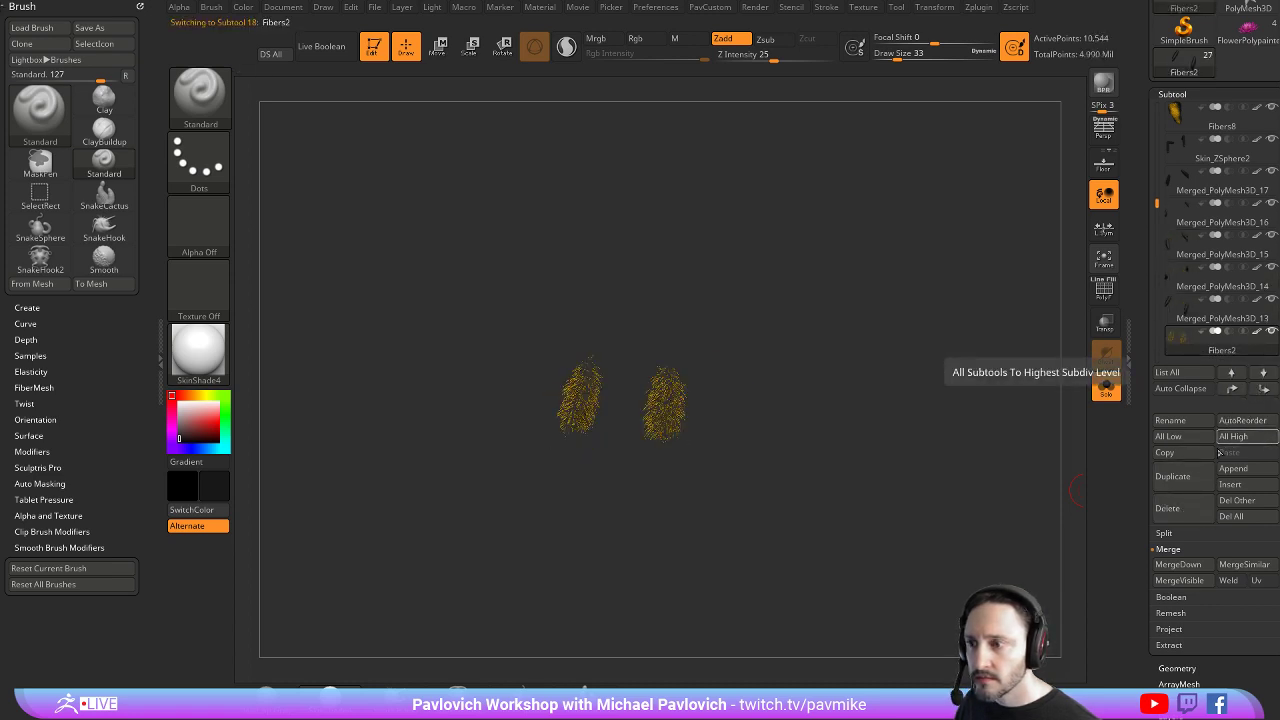
left_click(1196, 500)
Delete the fur subtools following abdomen part Merged_PolyMesh3D_24, including Fibers13 at the end of the list, and show the whole bee again
left_click(1264, 375)
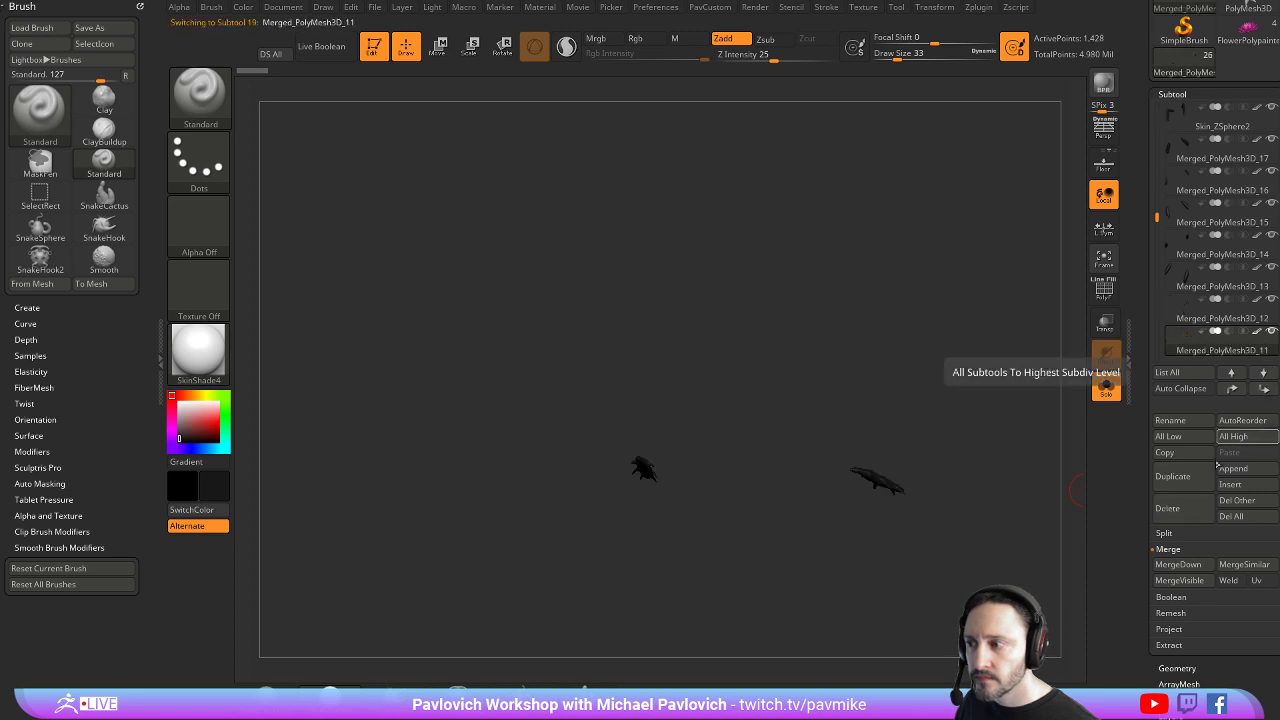
left_click(1262, 376)
left_click(1262, 376)
left_click(1262, 376)
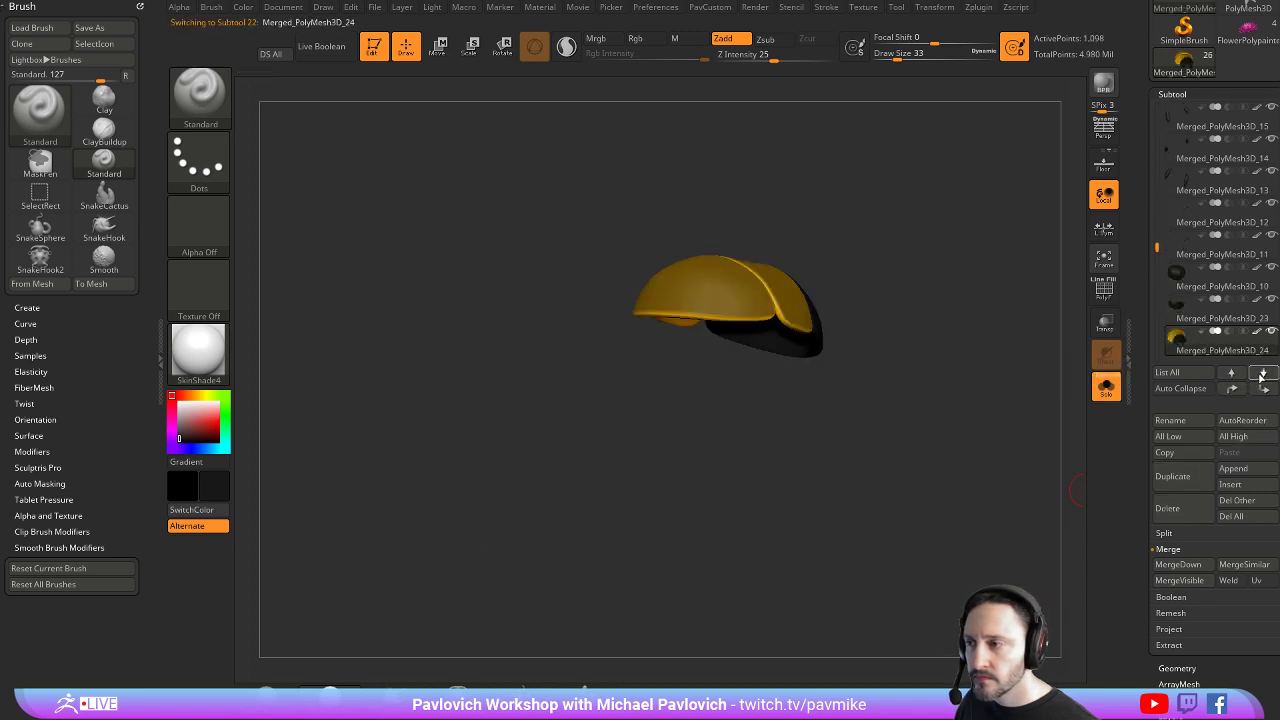
left_click(1262, 376)
left_click(1178, 510)
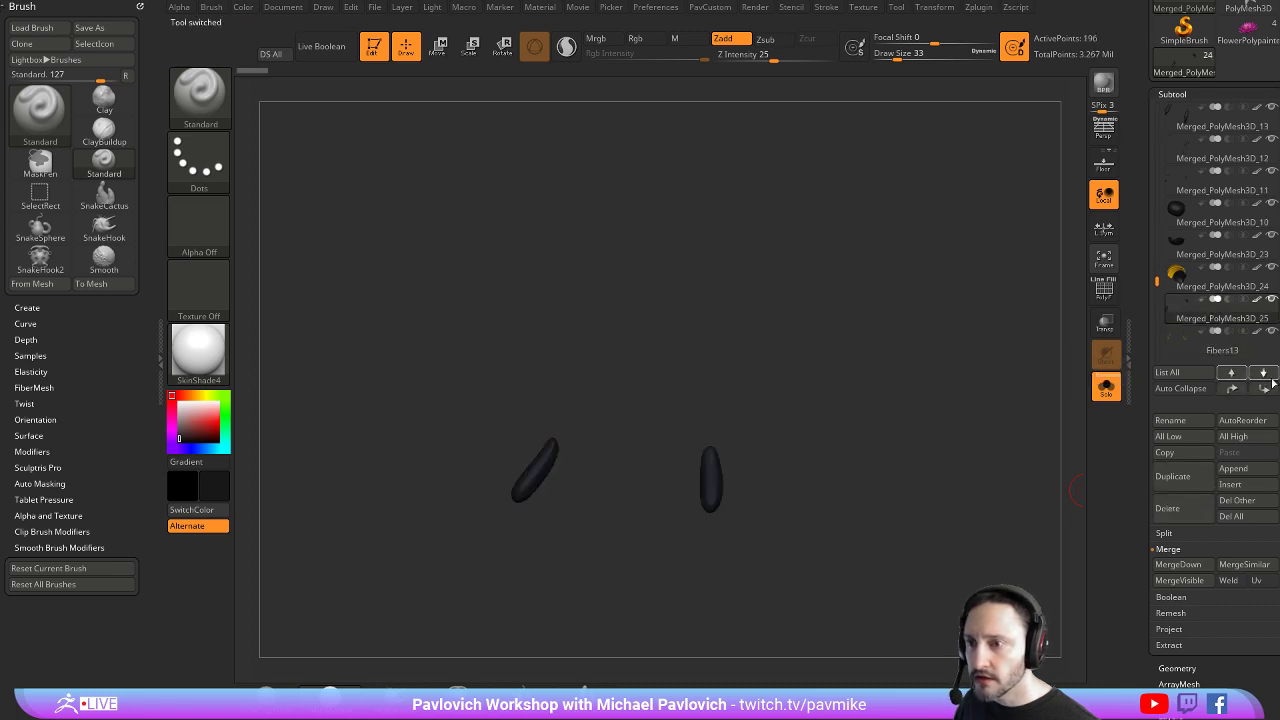
left_click(1271, 378)
left_click(1193, 502)
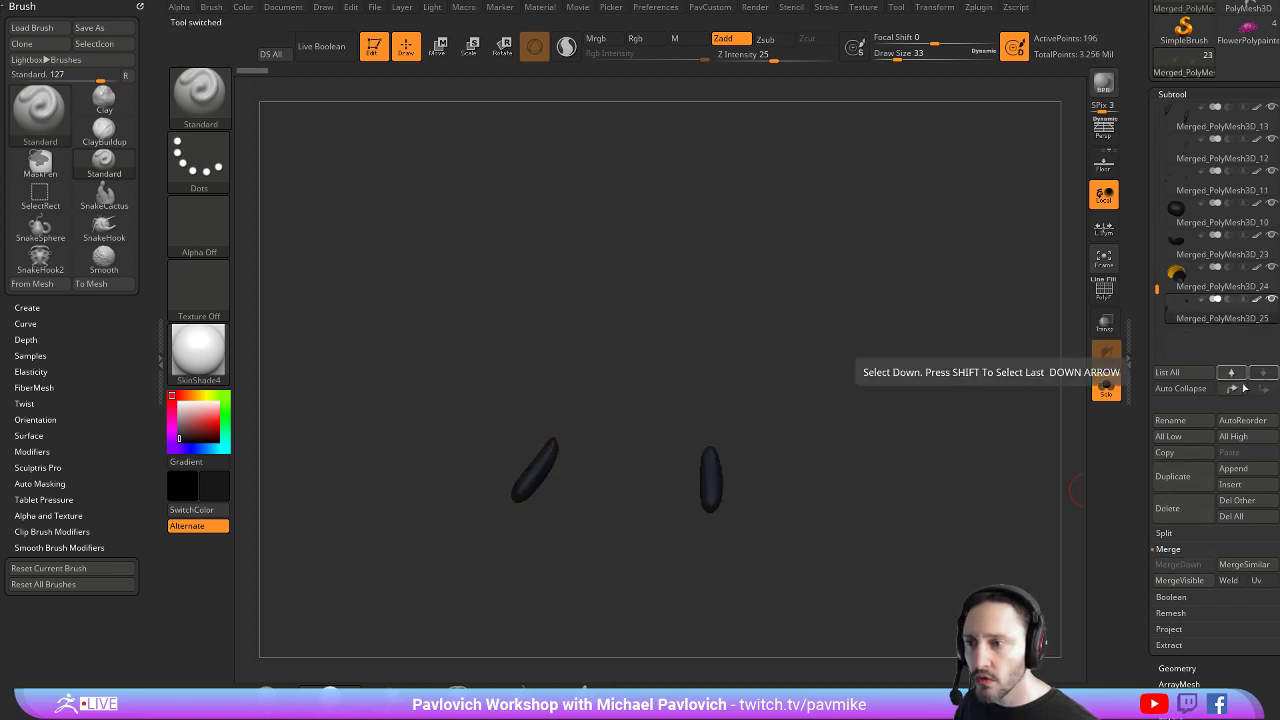
left_click_drag(1156, 290, 1147, 101)
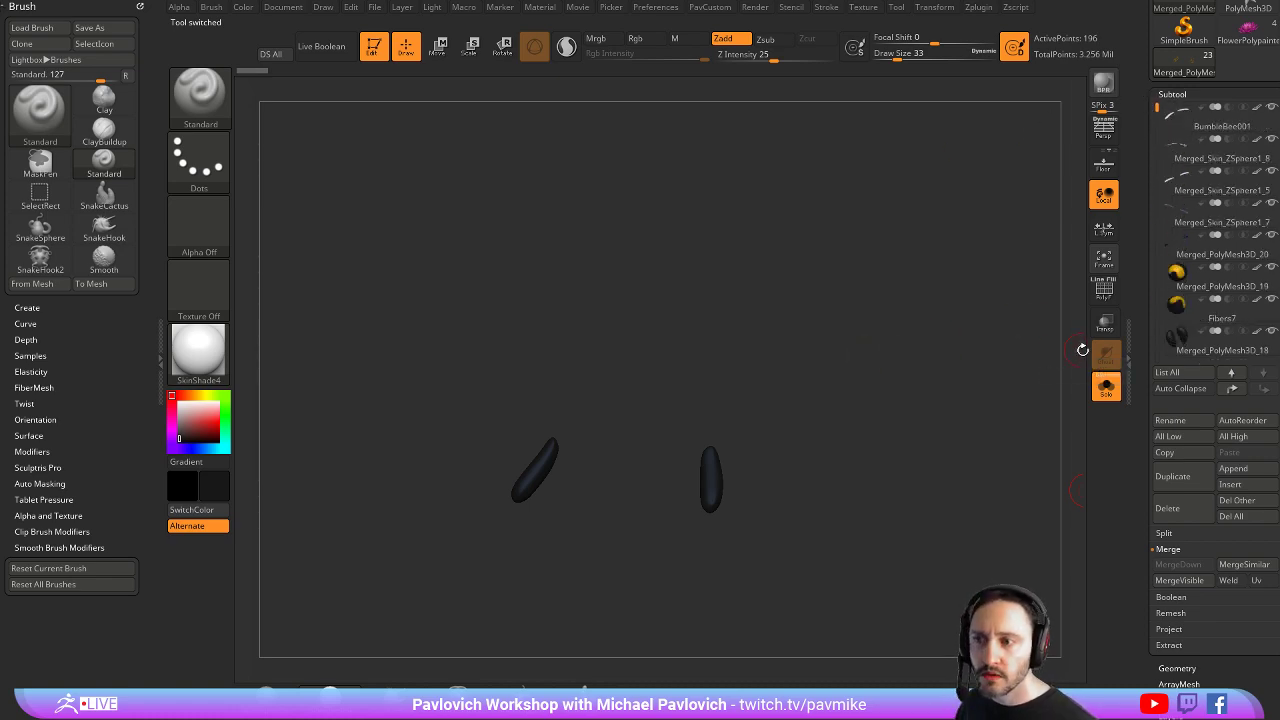
left_click(1105, 386)
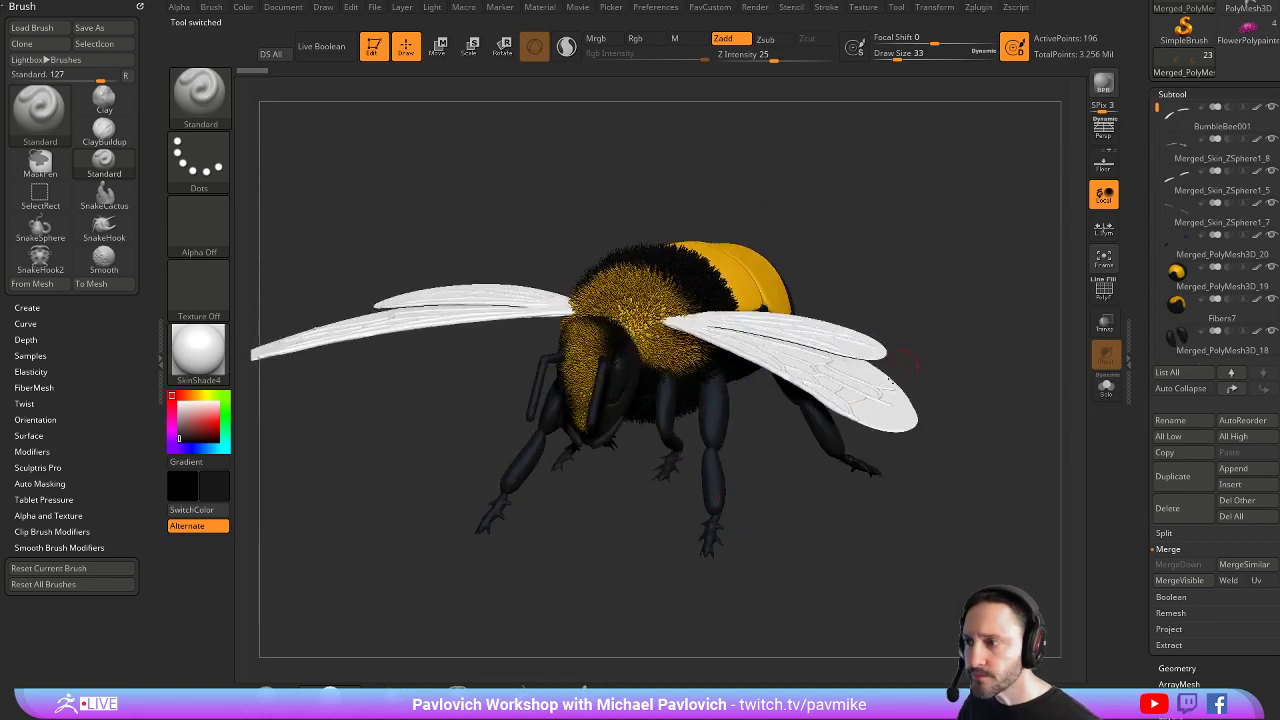
Isolate the thorax fur Fibers7, delete it and restore the view of the whole bee
left_click(650, 268, "alt")
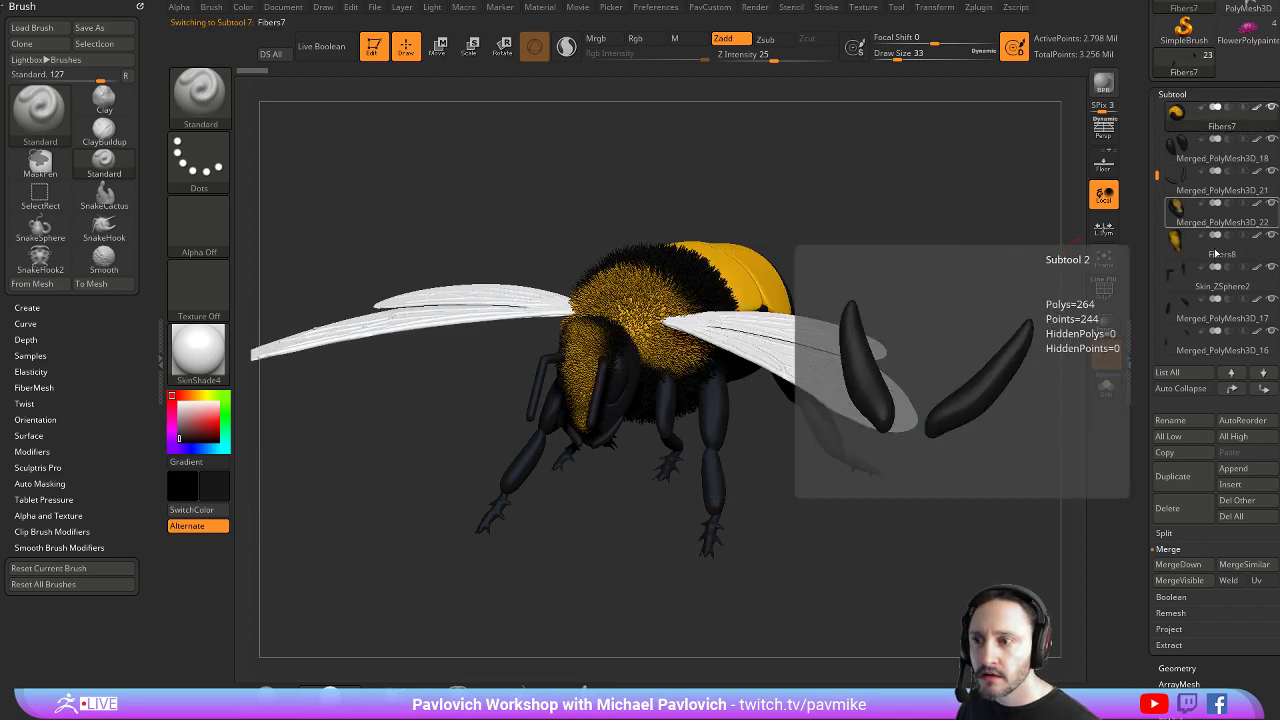
left_click(1107, 388)
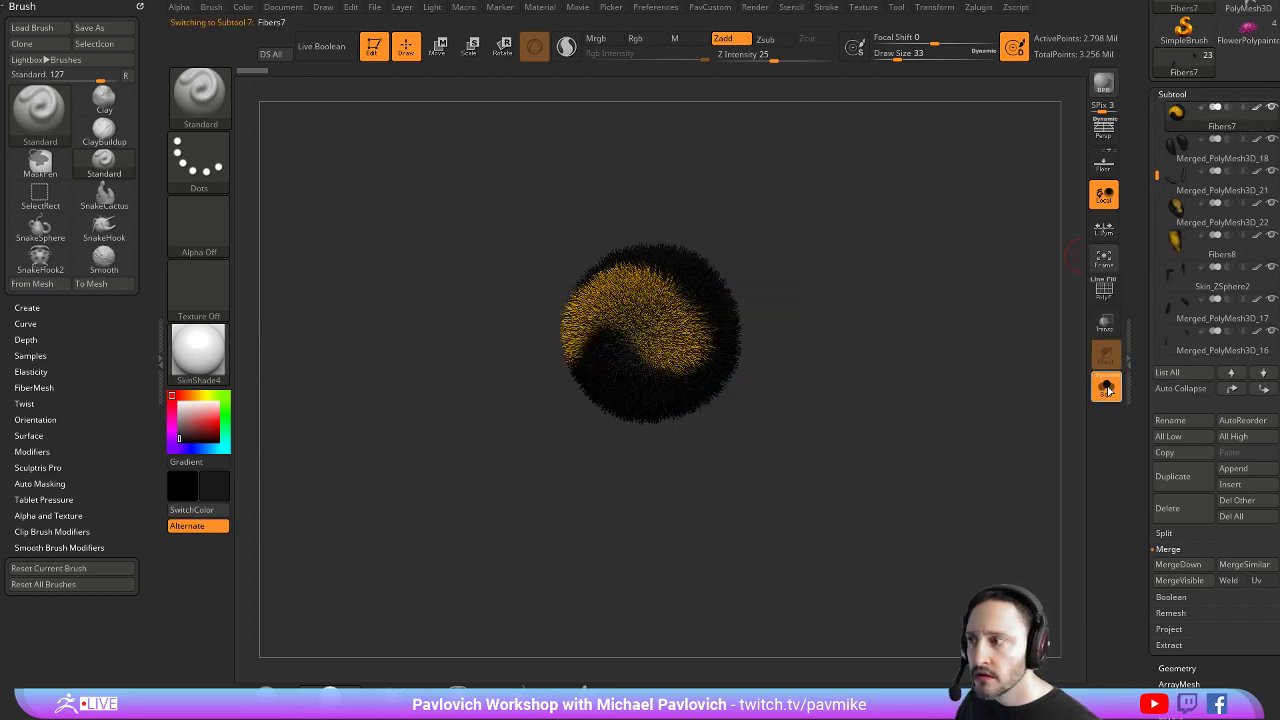
left_click(1187, 512)
left_click(1106, 388)
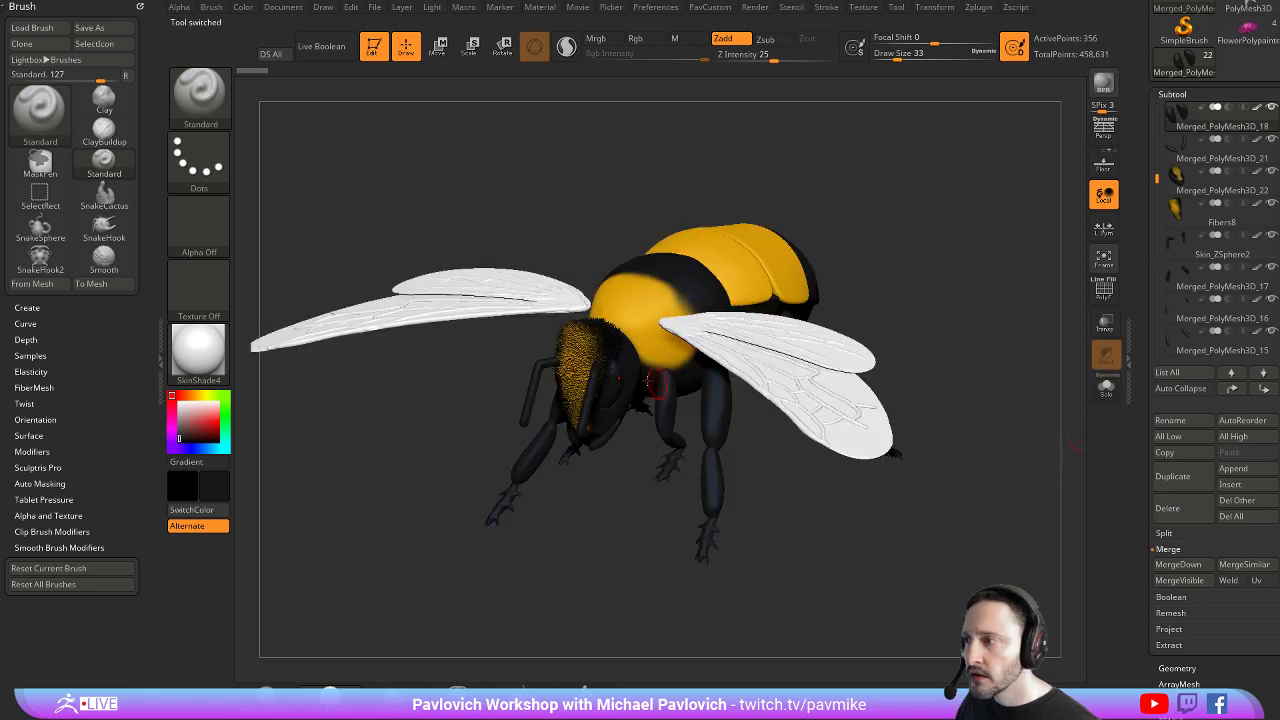
Isolate the head fur Fibers8, delete it and show all the remaining parts
left_click(586, 380, "alt")
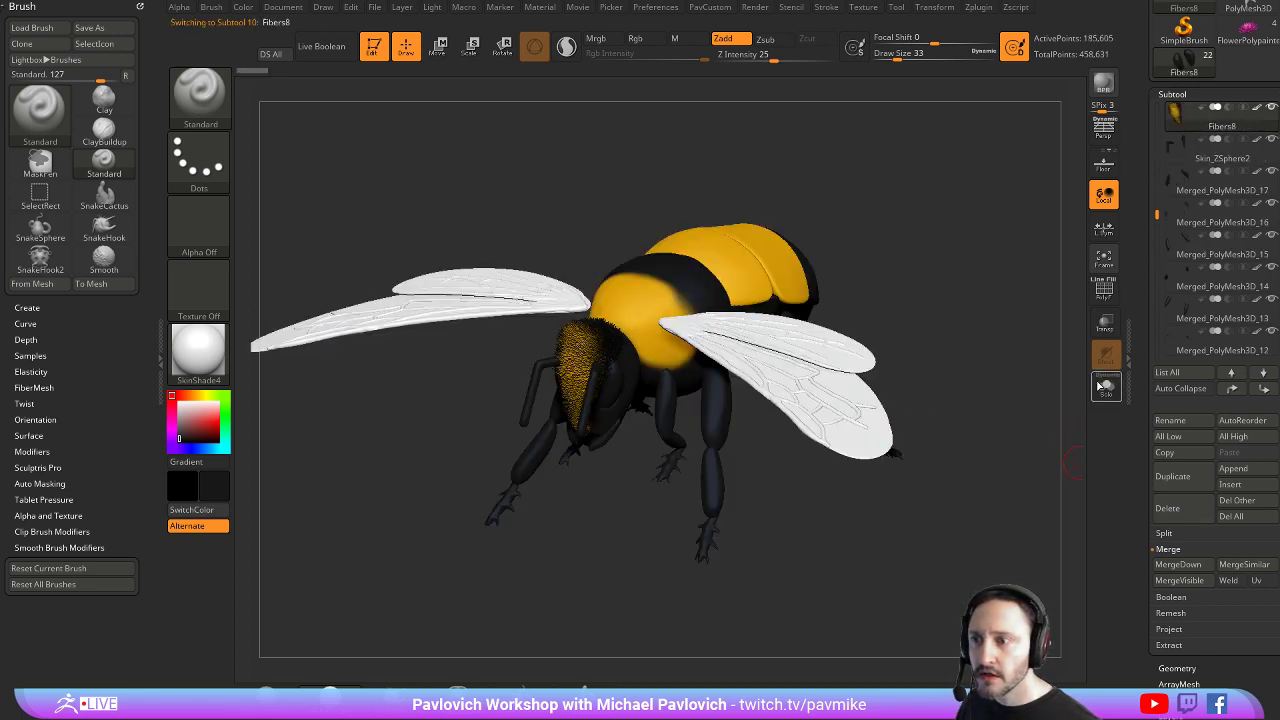
left_click(1106, 388)
left_click(1187, 512)
left_click(1106, 388)
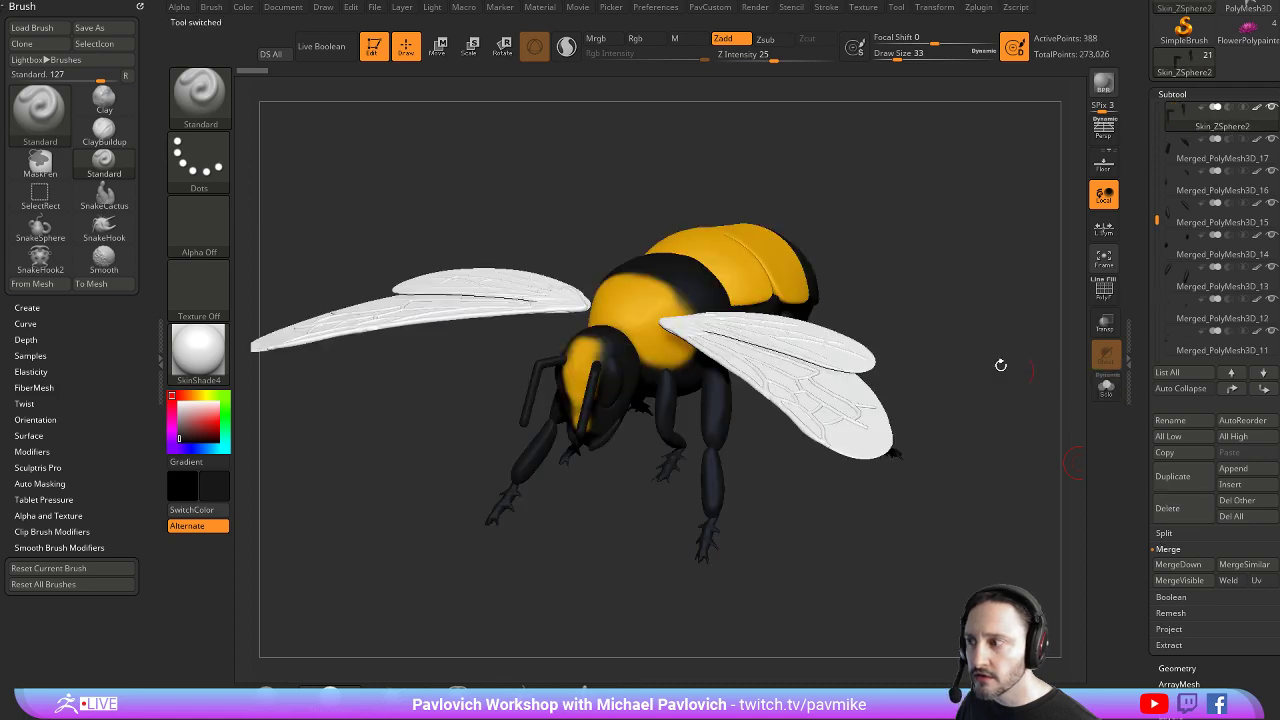
Inspect the bee without fur from several angles and select the wing-vein subtool Merged_Skin_ZSphere1_7
left_click_drag(1000, 365, 631, 374)
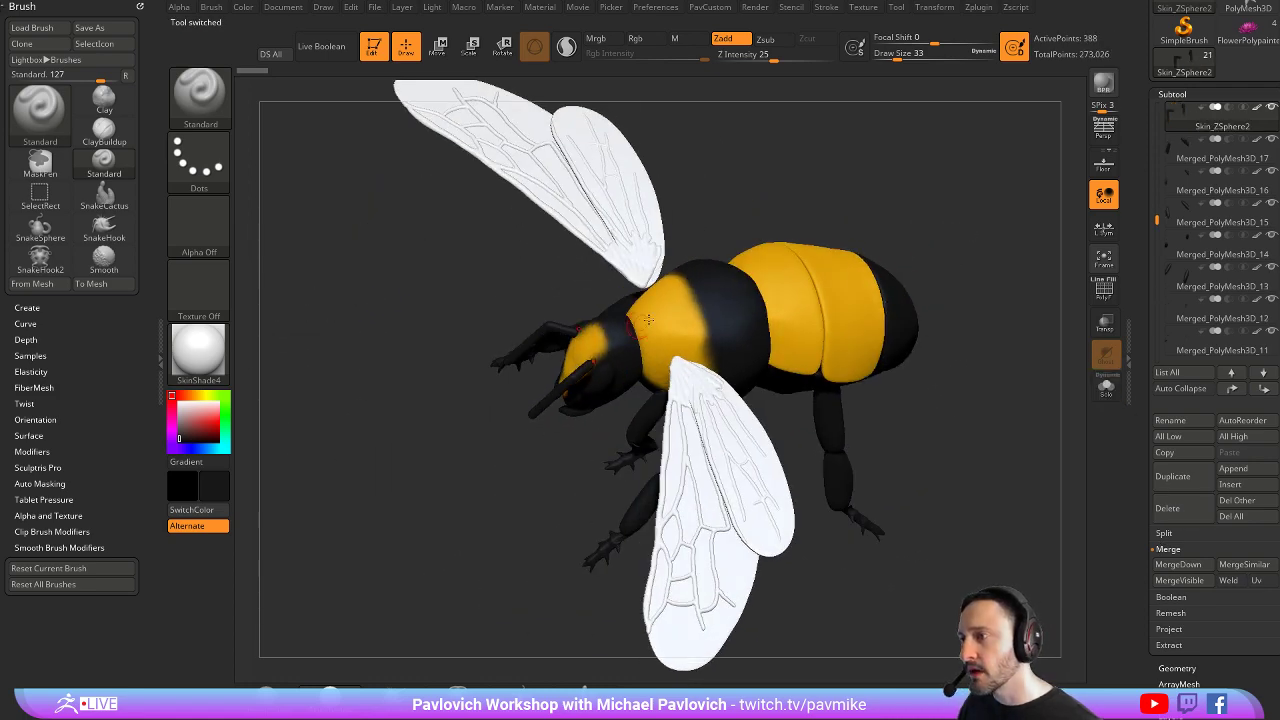
left_click_drag(647, 319, 953, 180)
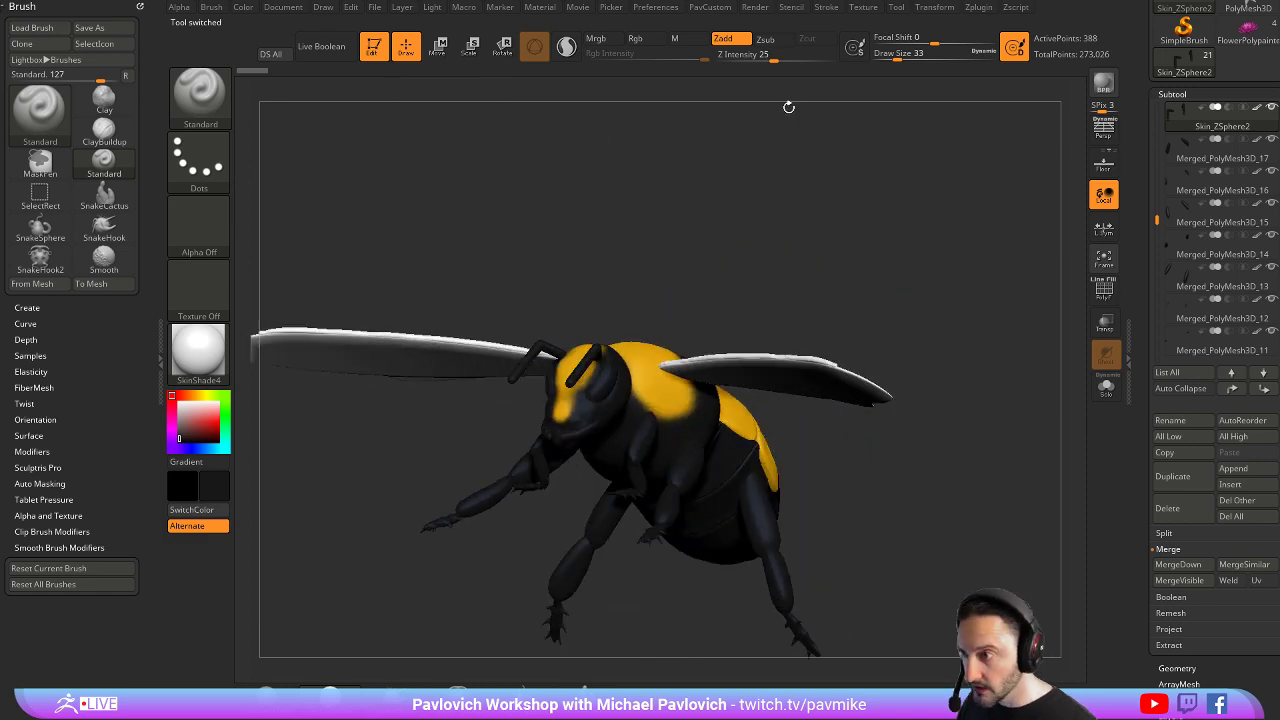
left_click_drag(788, 107, 813, 246)
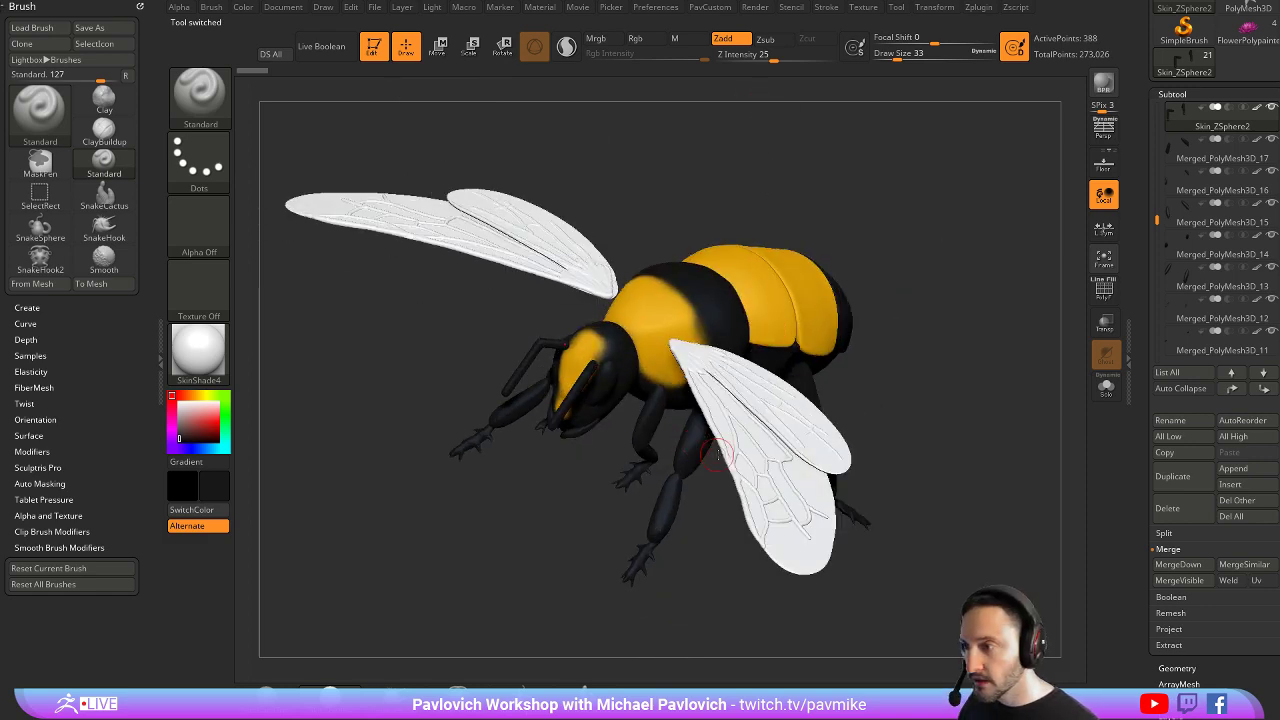
key("ctrl+shift")
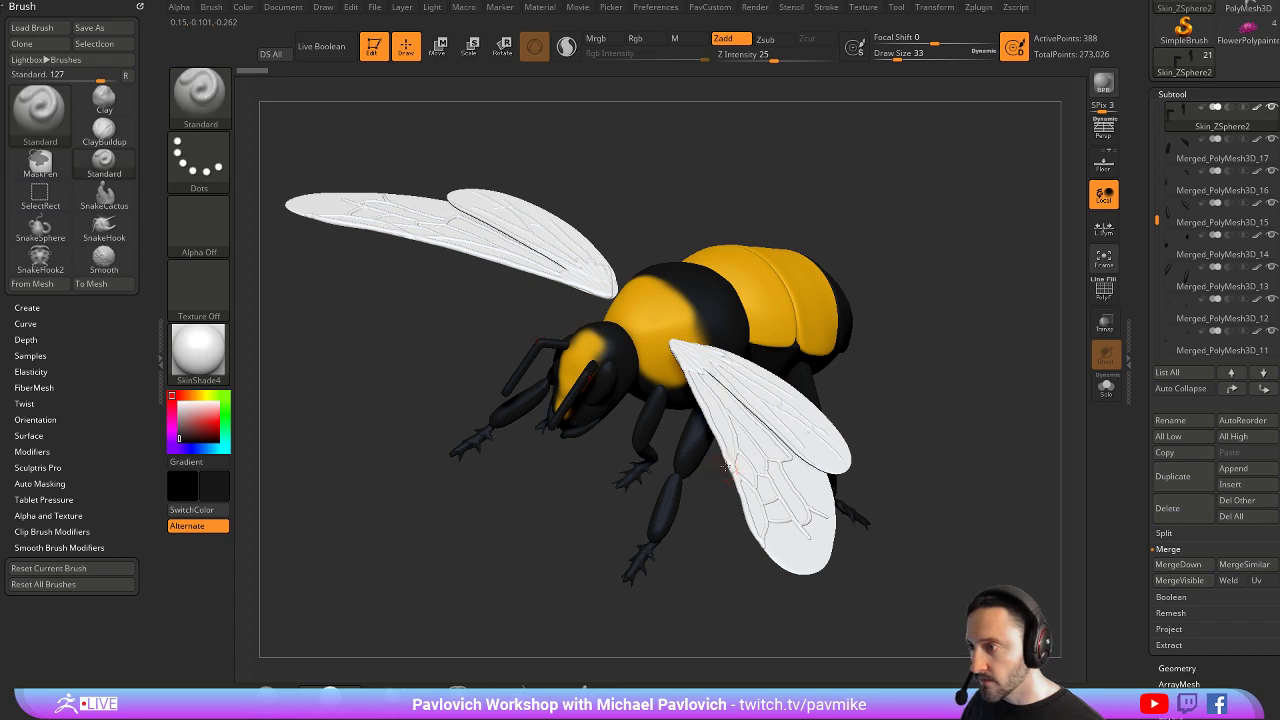
key("ctrl")
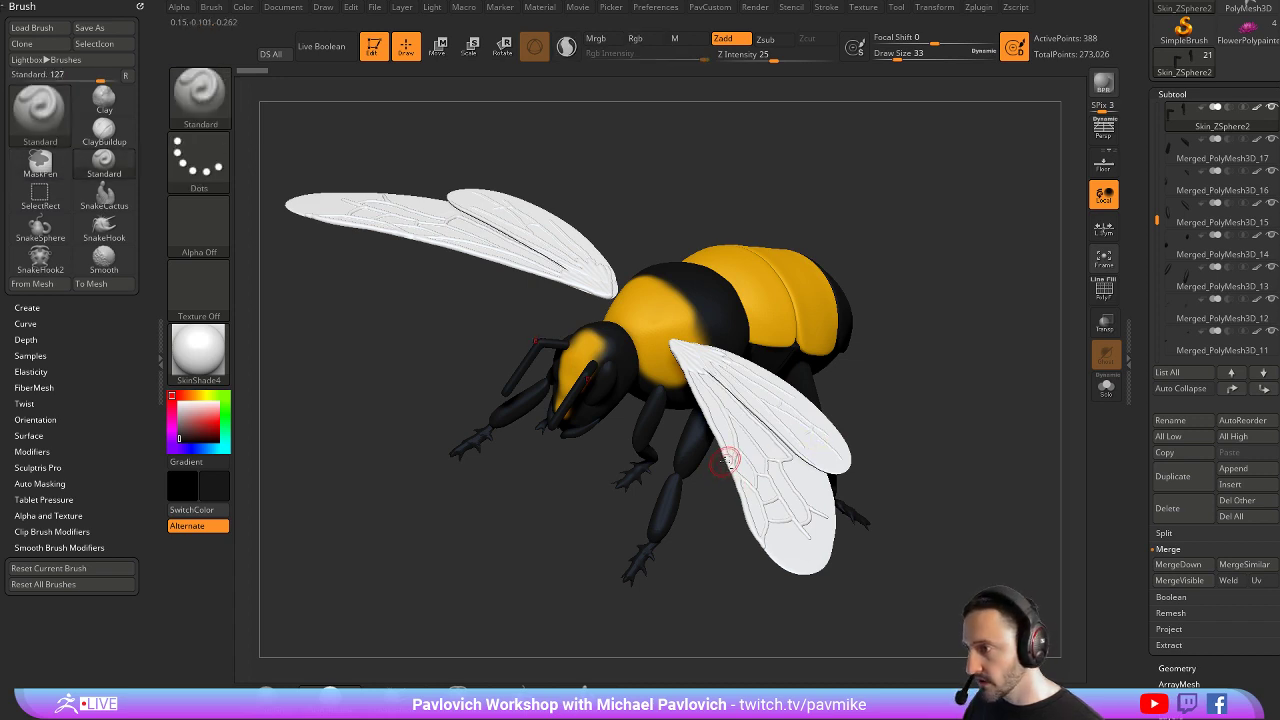
left_click(727, 461, "alt")
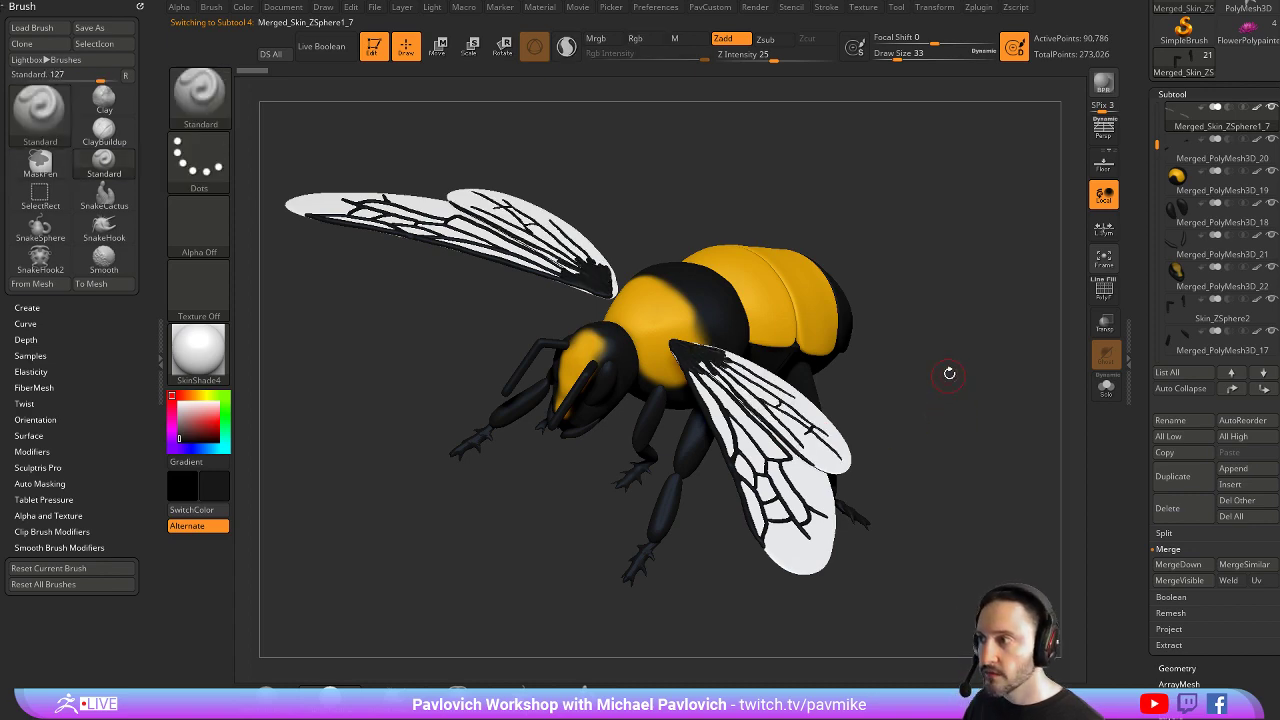
left_click_drag(948, 371, 940, 305)
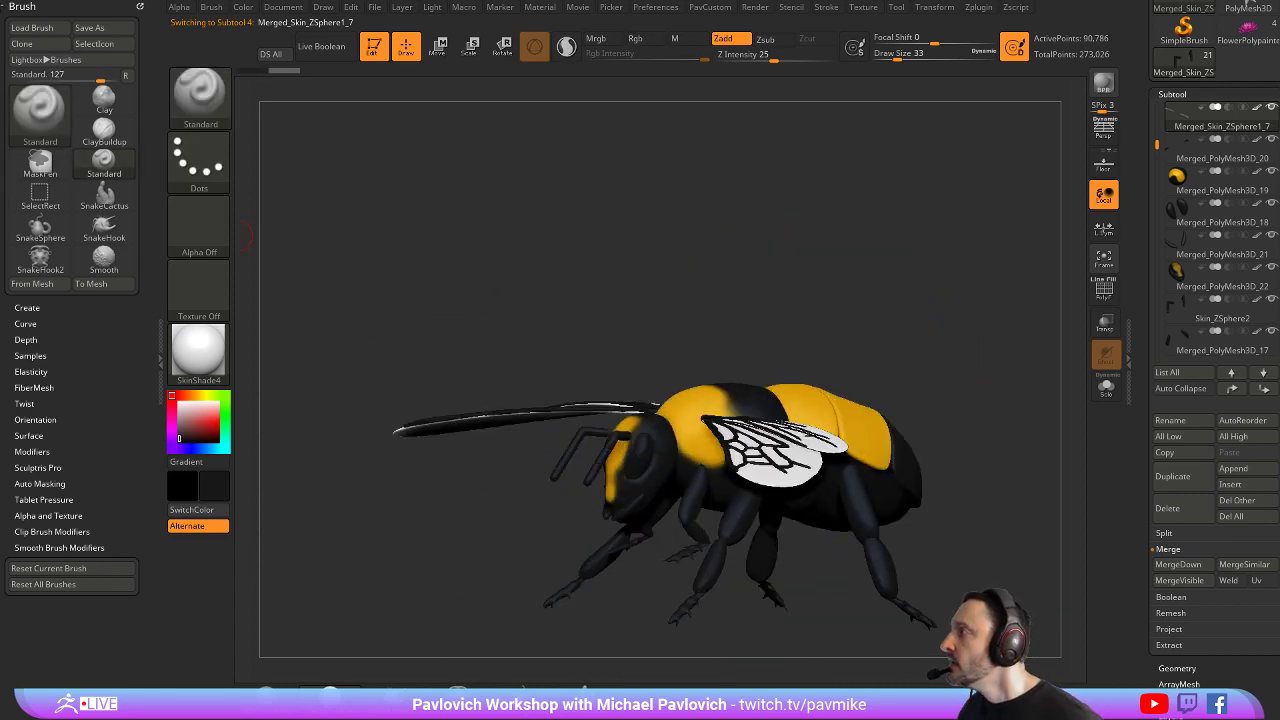
mouse_move(1003, 323)
left_mouse_down()
mouse_move(1000, 358)
mouse_move(999, 325)
left_mouse_up()
Merge all visible subtools into a new tool, delete the original subtools and switch to the merged bee
left_click_drag(1144, 389, 1170, 545)
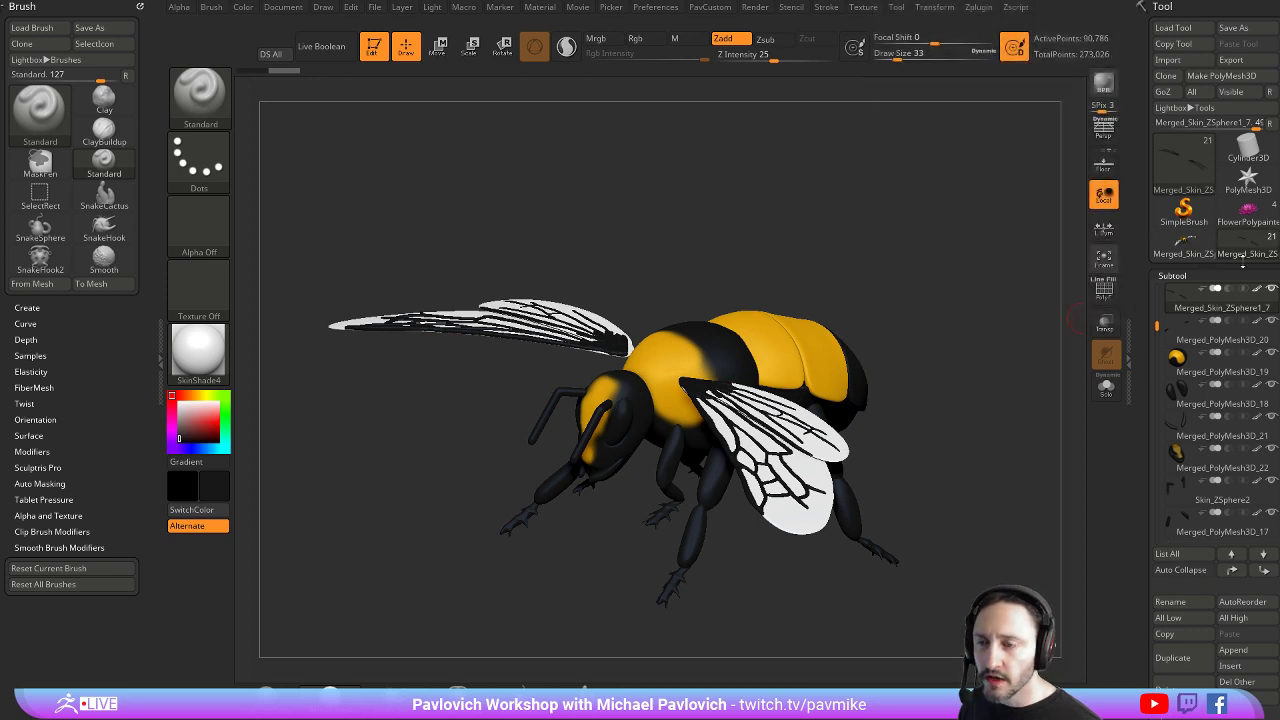
left_click_drag(1138, 624, 1140, 494)
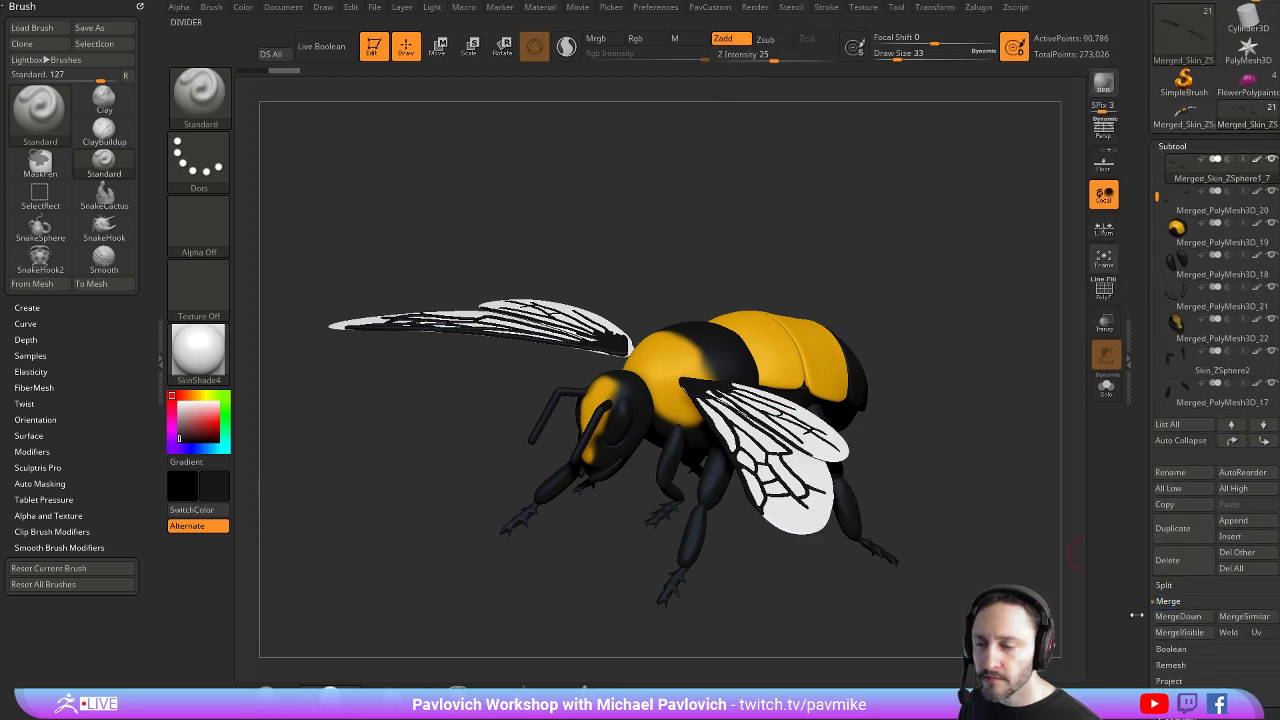
left_click(1257, 571)
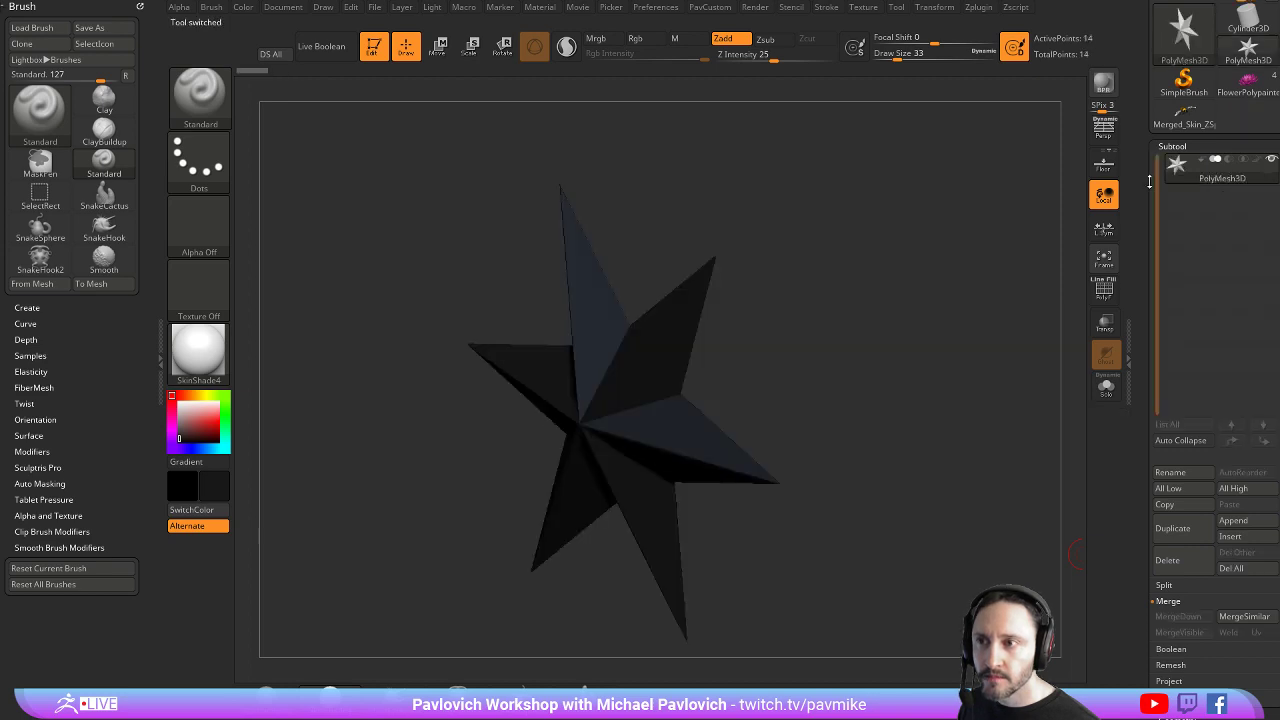
left_click(1181, 126)
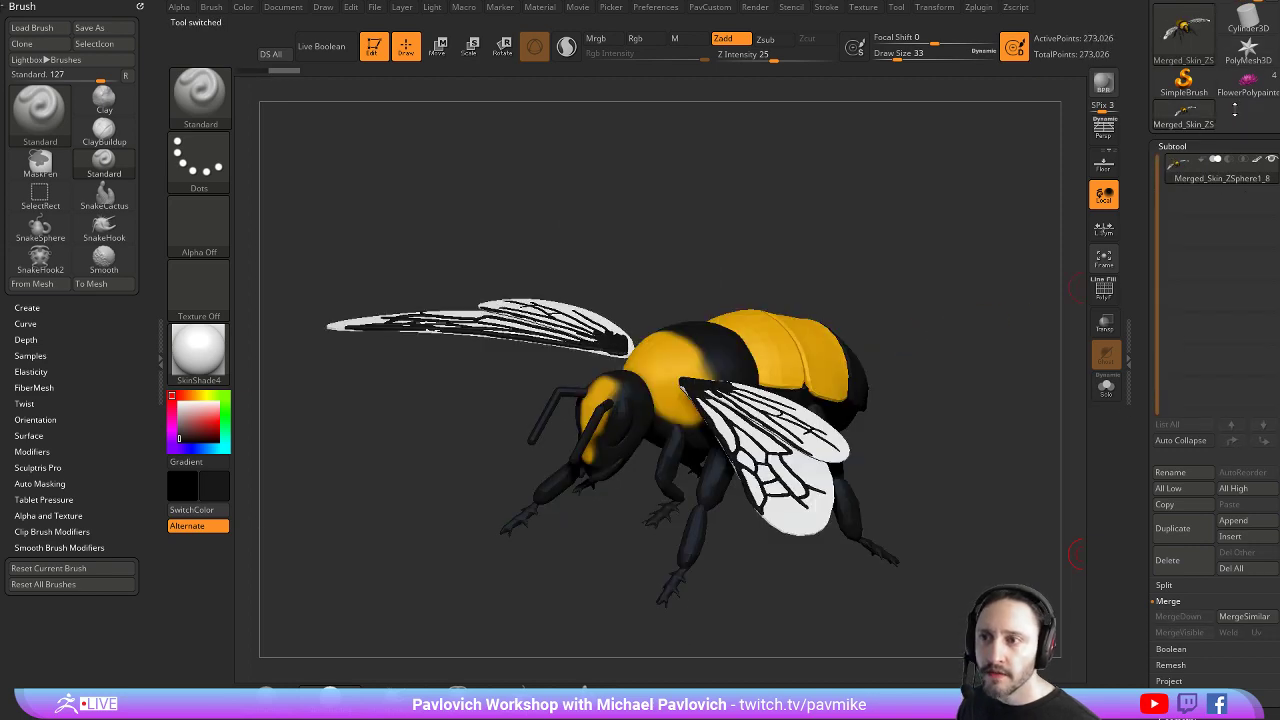
Switch to the FlowerPolypainted tool, append the merged bee to it and select the new bee subtool
left_click_drag(845, 186, 959, 123)
left_click(1251, 97)
left_click_drag(962, 170, 993, 259)
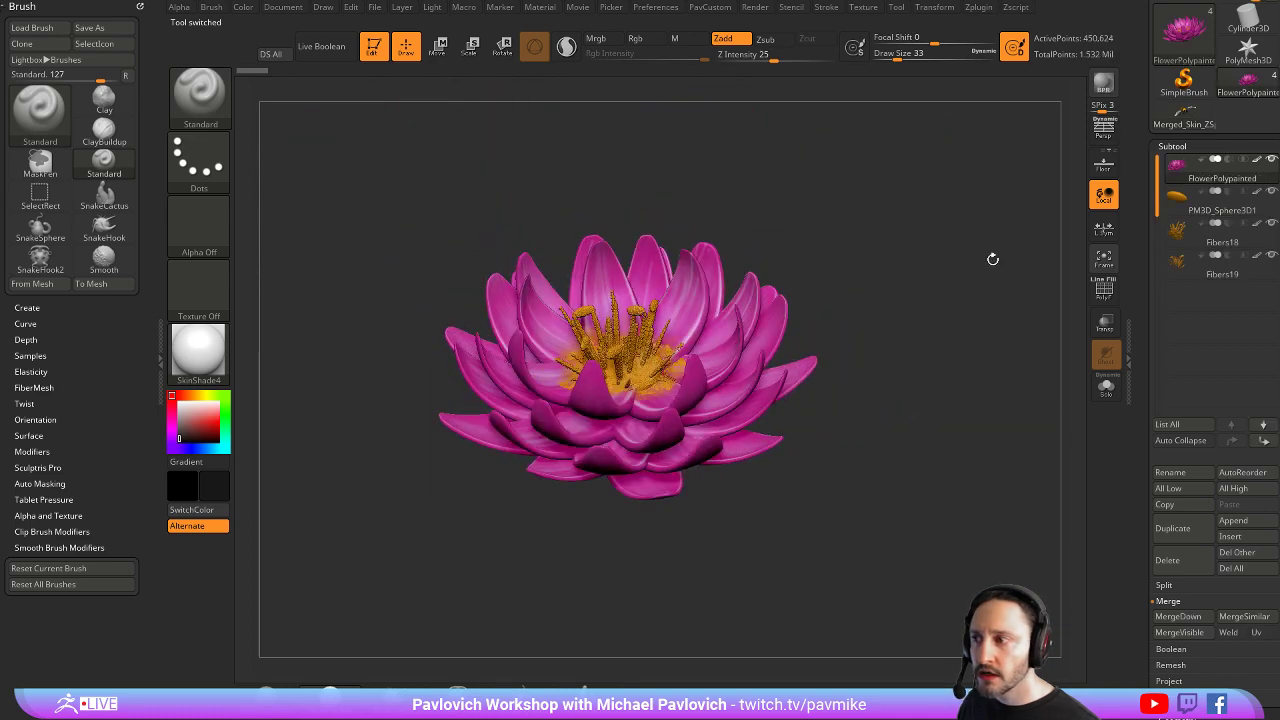
left_click(1238, 521)
left_click(914, 452)
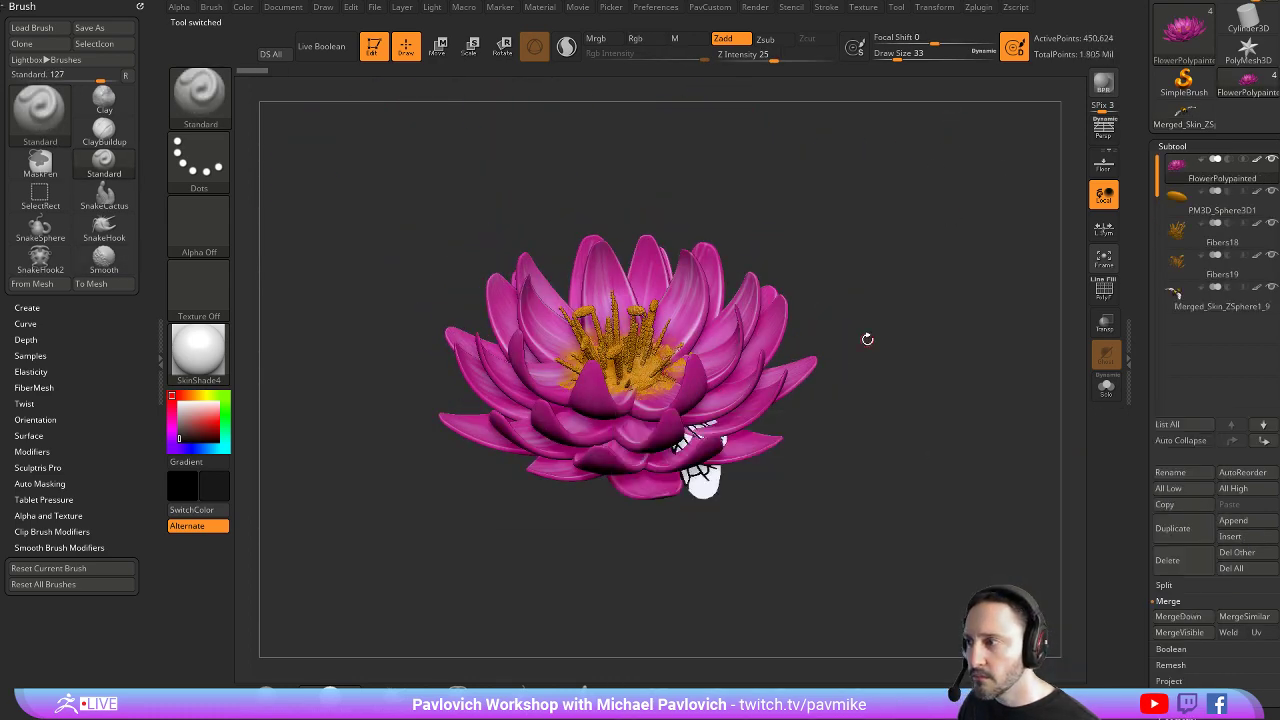
left_click(1236, 295)
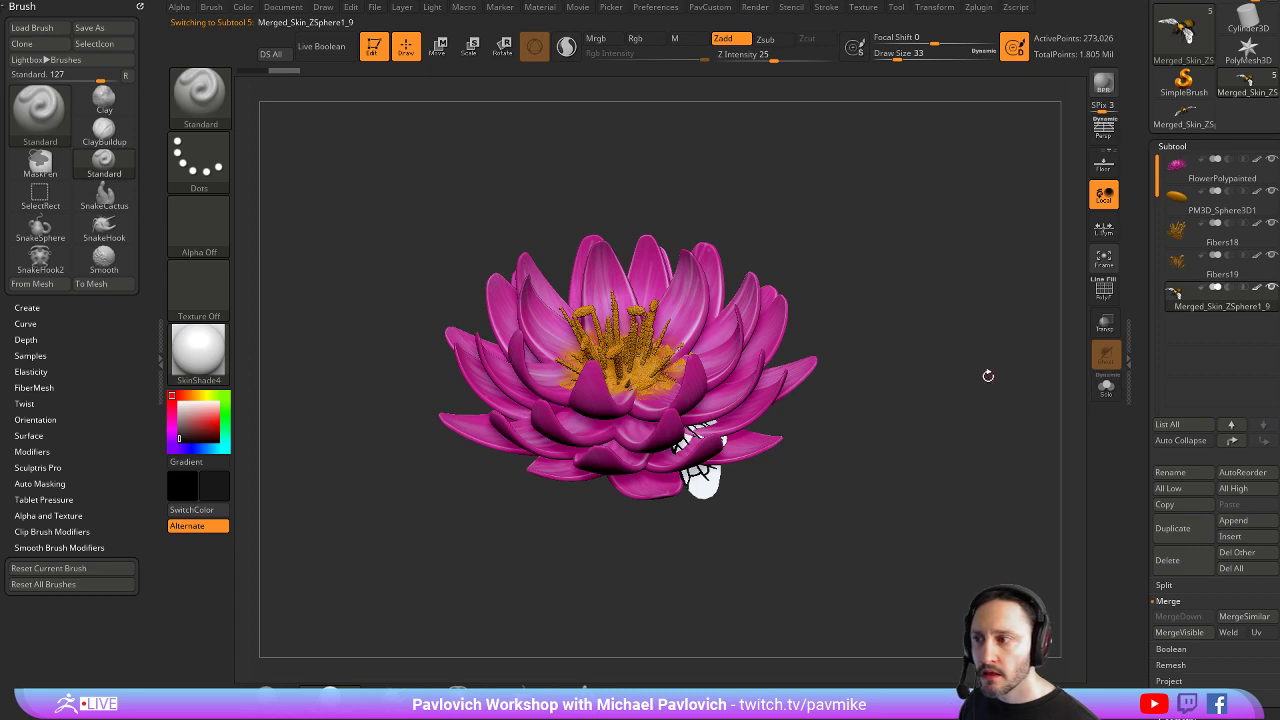
Try to move the bee up out of the flower onto its stamens
left_click_drag(988, 376, 969, 329)
key("w")
left_click_drag(673, 357, 606, 206)
left_click_drag(790, 240, 838, 246)
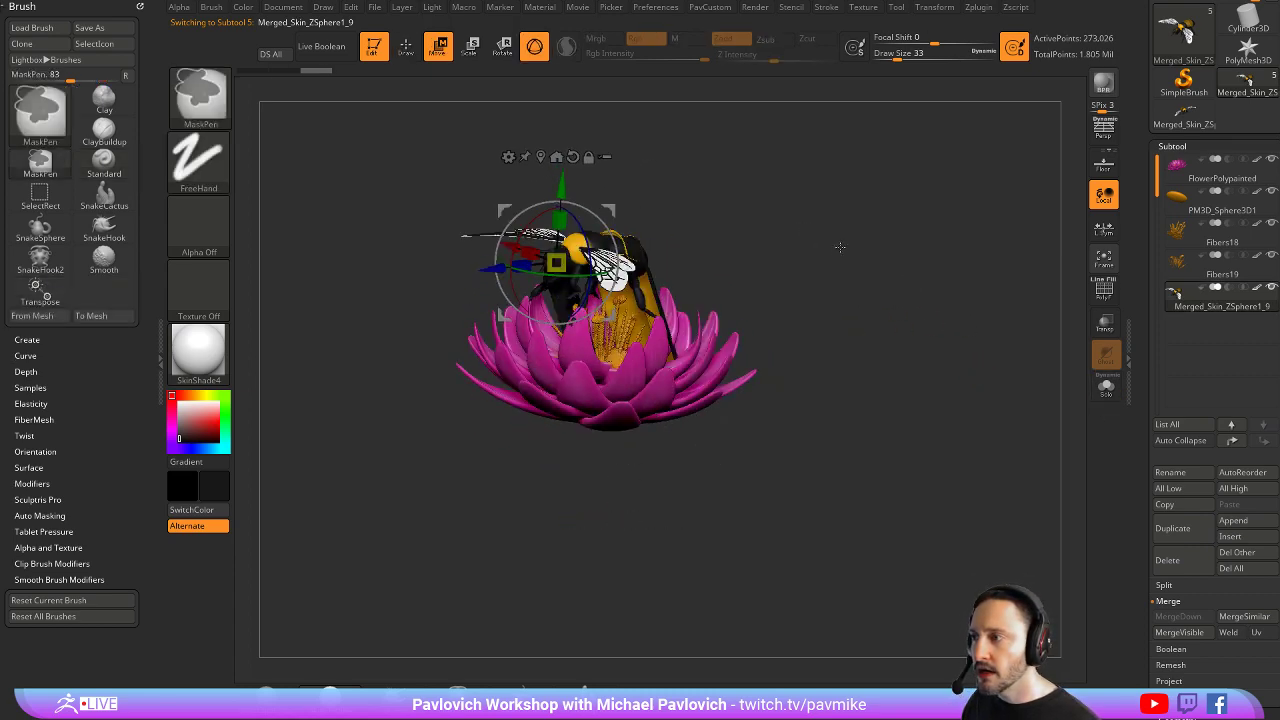
key("ctrl+z")
Raise the bee out of the petals so it sits over the stamens in the flower's centre
left_click_drag(868, 312, 817, 305)
left_click_drag(656, 351, 630, 229)
left_click_drag(849, 166, 867, 229, "alt")
key("q")
left_click_drag(930, 257, 868, 276)
left_click_drag(634, 416, 647, 419)
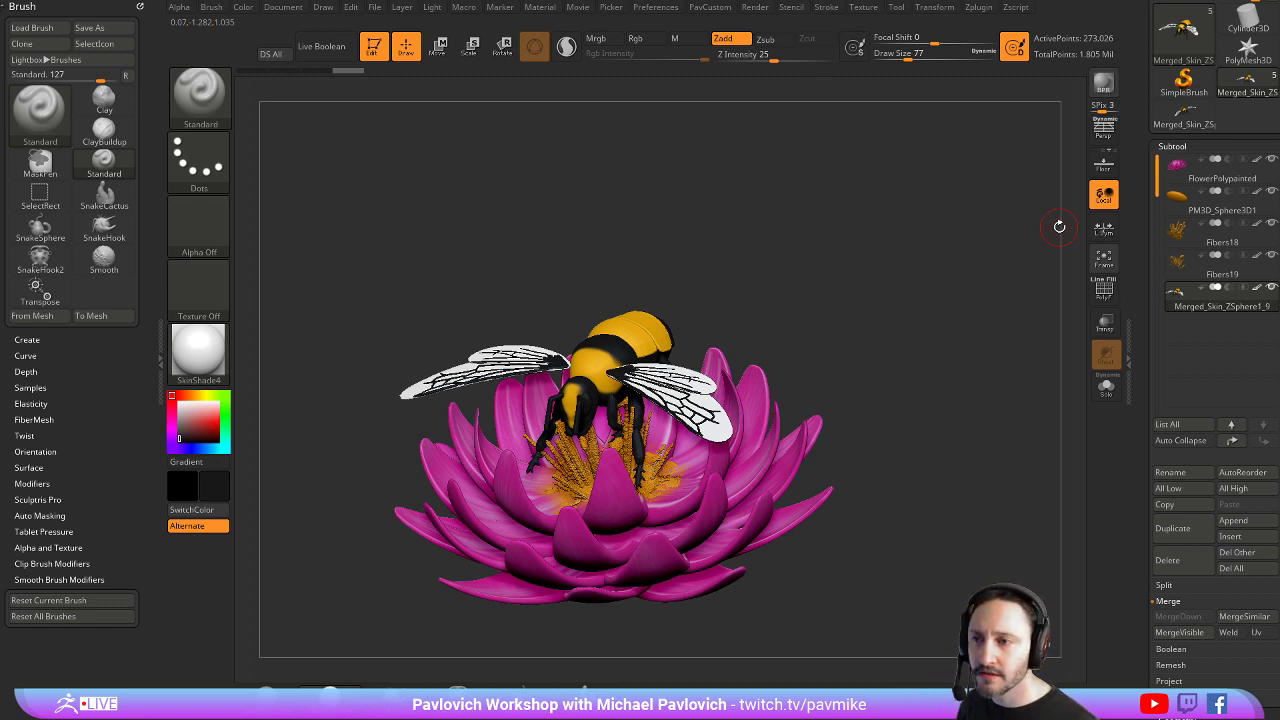
Rotate the bee and shift it away from the stamens onto the petals at one side of the flower
left_click_drag(900, 280, 745, 262)
key("w")
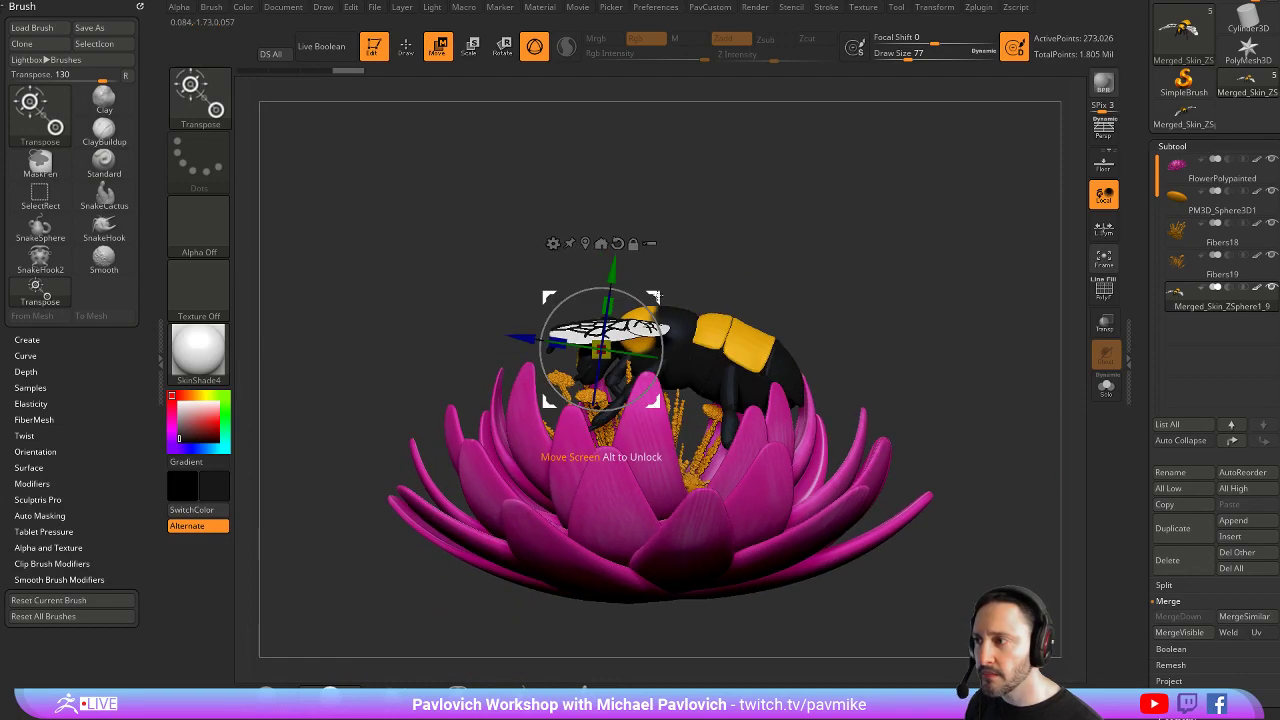
left_click_drag(657, 296, 587, 305)
left_click_drag(812, 268, 840, 268)
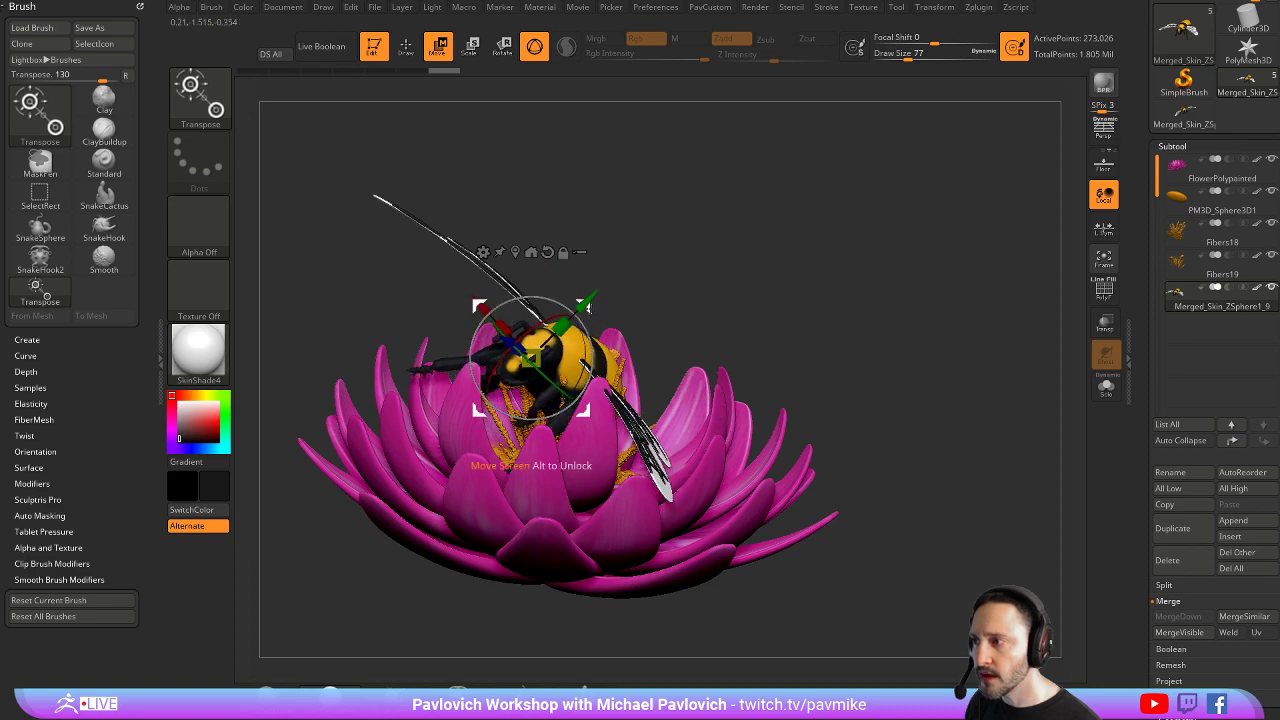
left_click_drag(530, 355, 742, 315)
left_click_drag(908, 243, 960, 271)
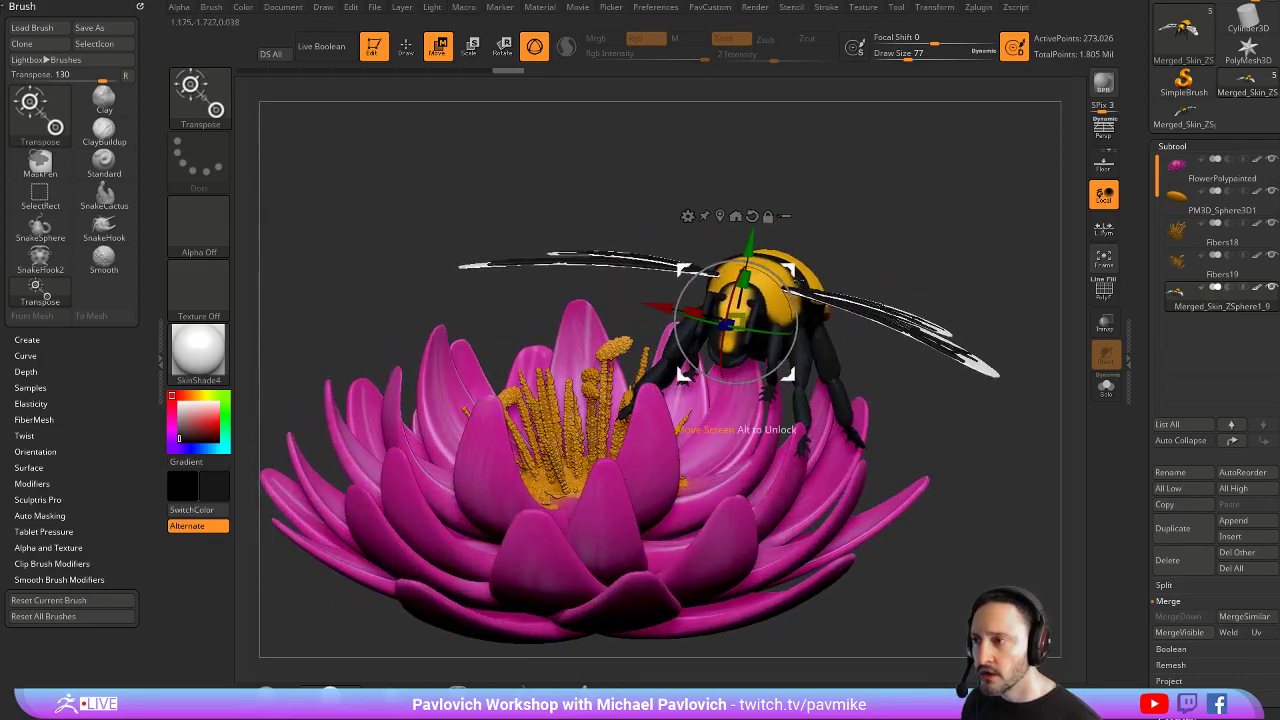
Refine the bee's position and tilt from the front, above and side so it perches on the petals facing the stamens
left_click_drag(769, 333, 702, 329)
left_click_drag(915, 255, 935, 385)
left_click_drag(781, 293, 793, 335)
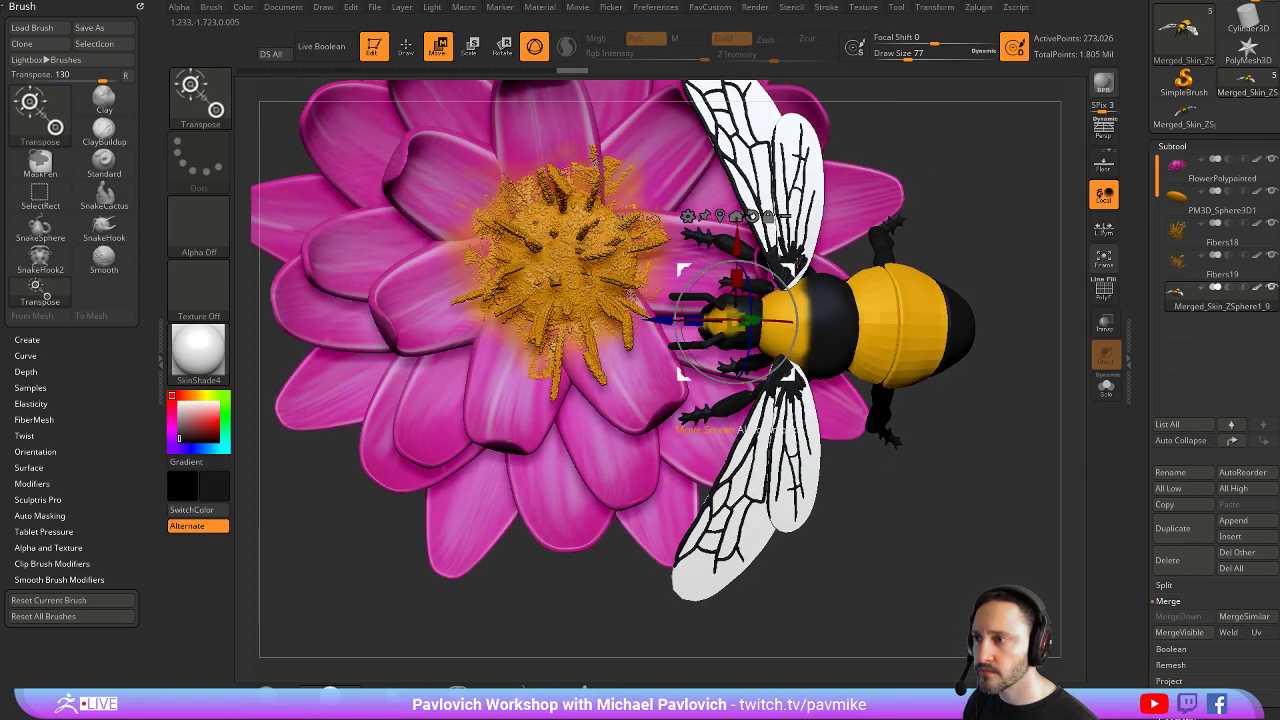
left_click_drag(793, 266, 720, 220)
left_click_drag(970, 305, 993, 191)
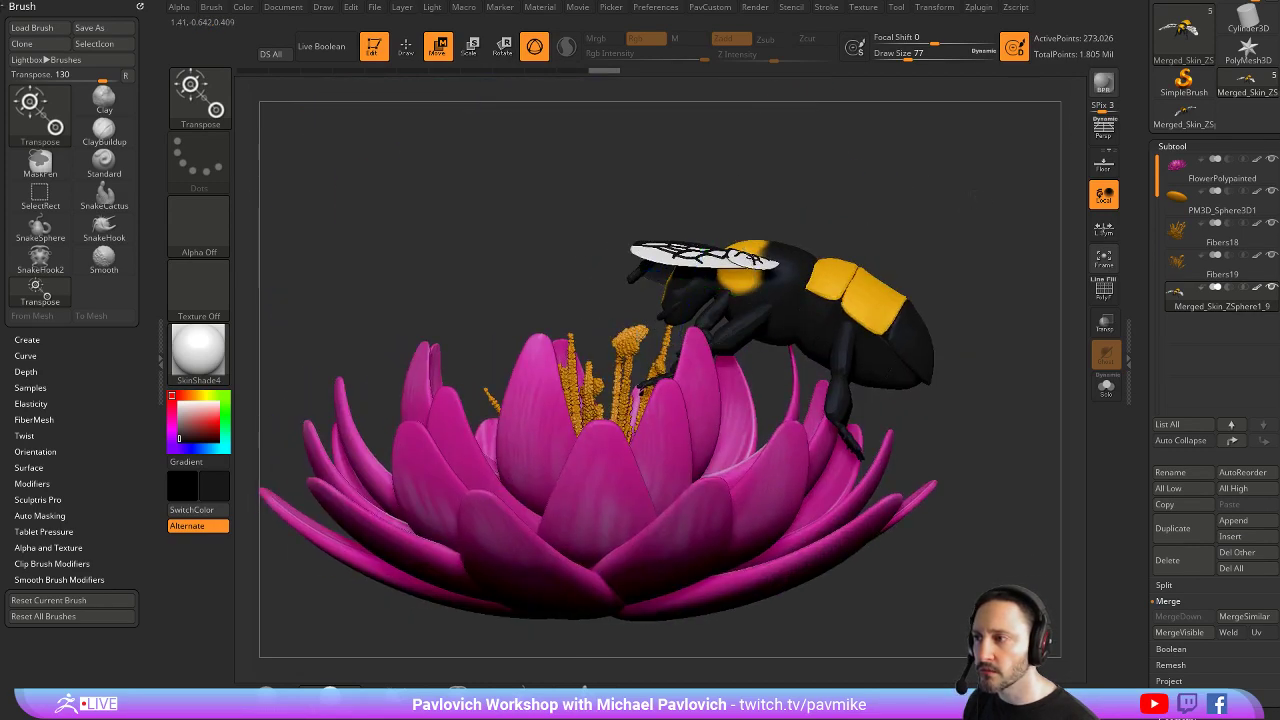
mouse_move(885, 190)
left_mouse_down()
mouse_move(1004, 238)
mouse_move(1030, 232)
left_mouse_up()
key("q")
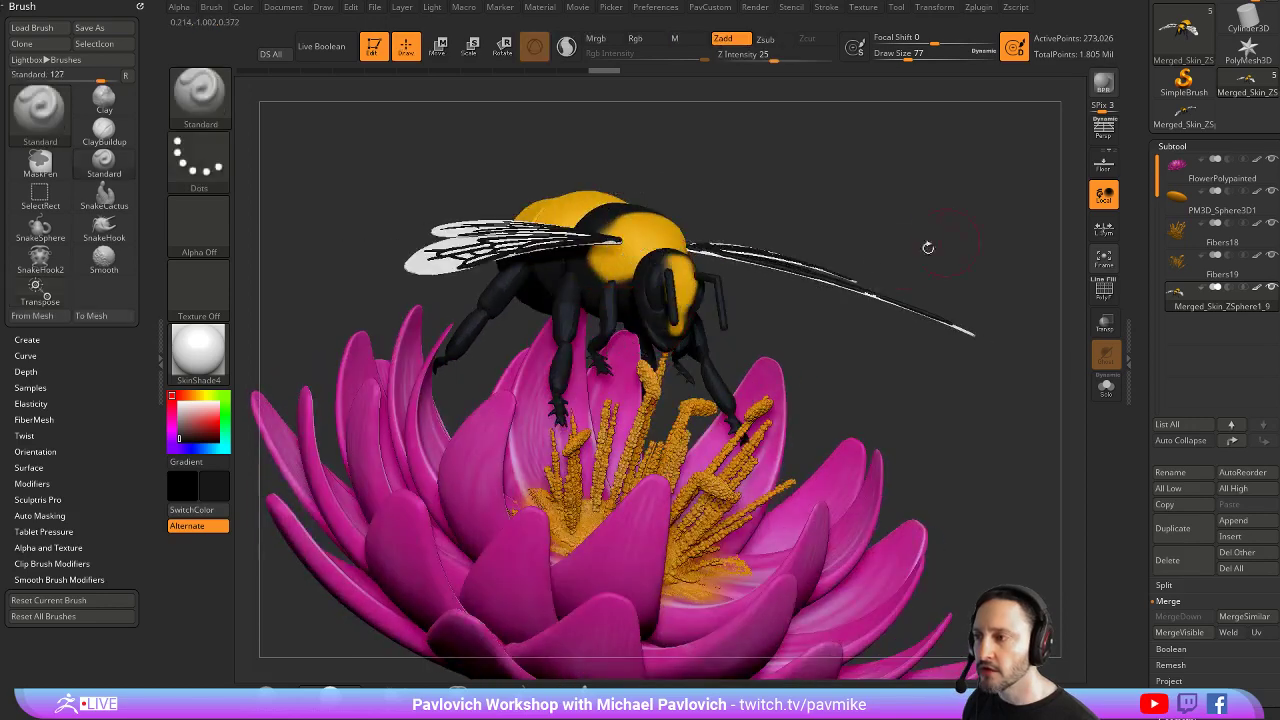
left_click_drag(907, 229, 866, 254)
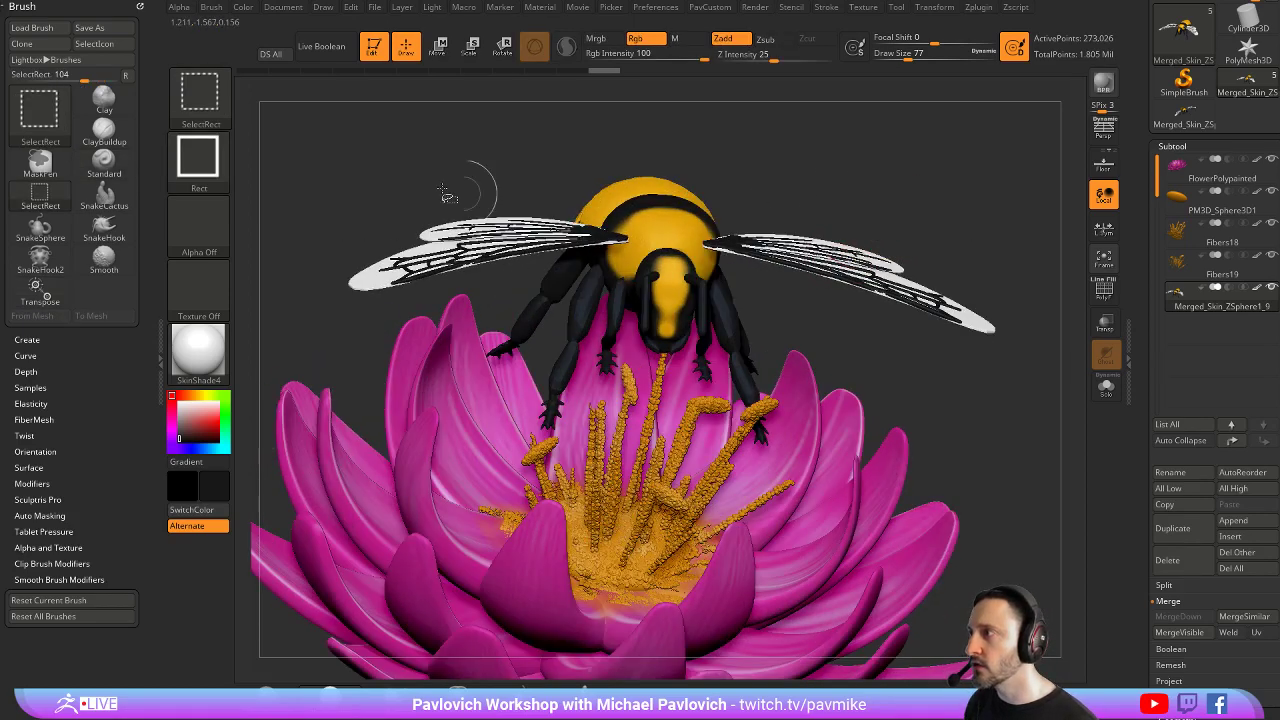
Try isolating part of the bee's left wing with SelectLasso and restore the full bee's visibility
left_click(199, 94)
left_click(546, 170)
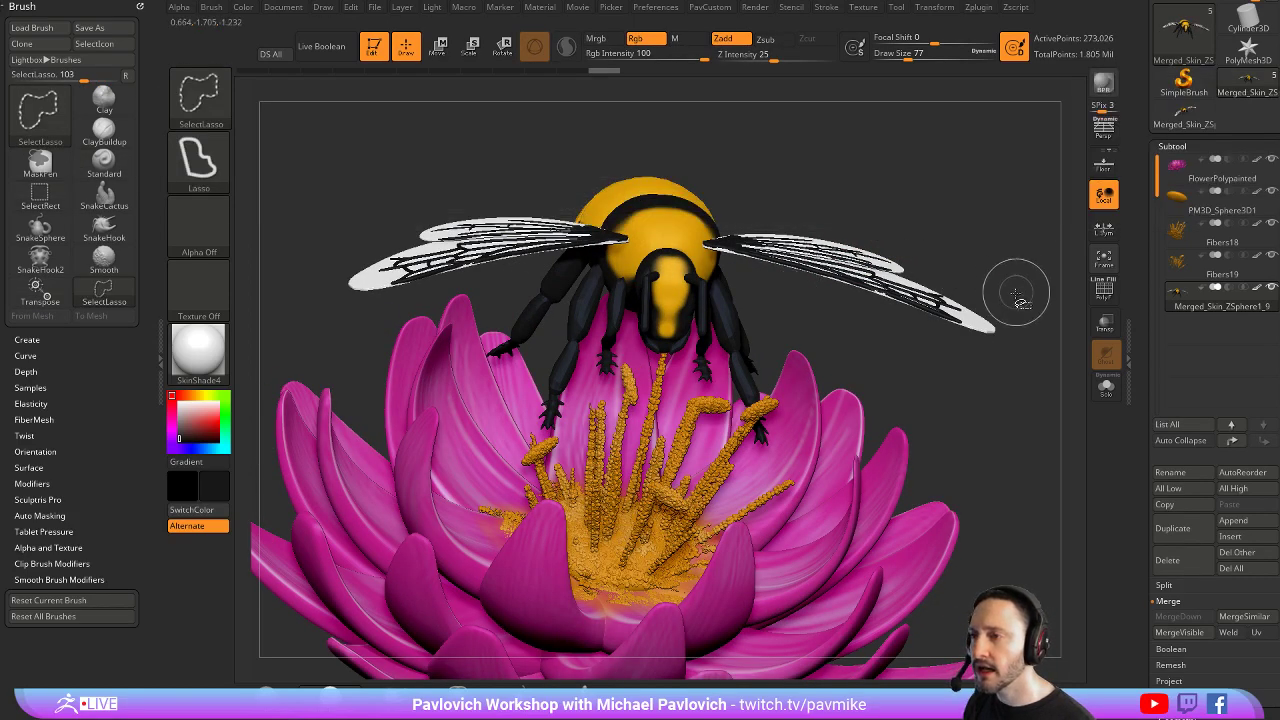
mouse_move(1016, 298)
left_mouse_down("ctrl+shift")
mouse_move(1000, 368)
mouse_move(1020, 380)
left_mouse_up("ctrl+shift")
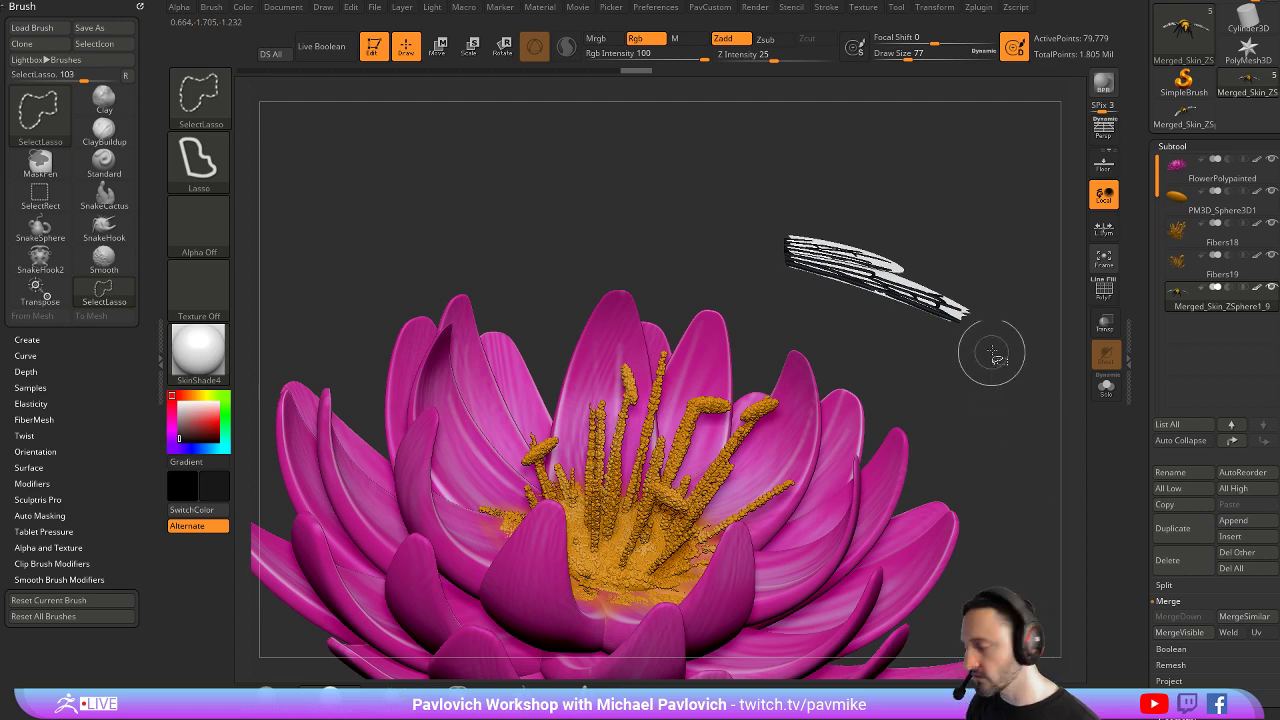
left_click(199, 94)
left_click(860, 163, "ctrl+shift")
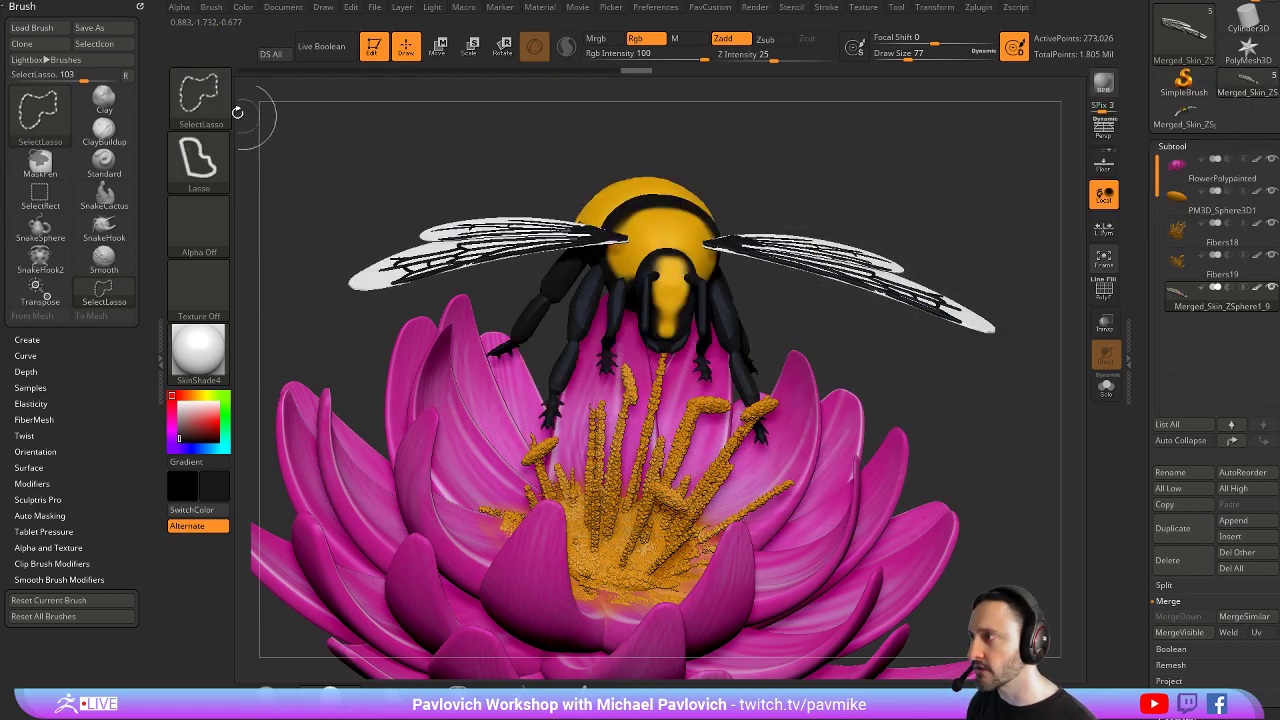
Try isolating and hiding the wing parts by polygroup and restore the full bee's visibility
left_click(199, 94)
left_click(299, 120)
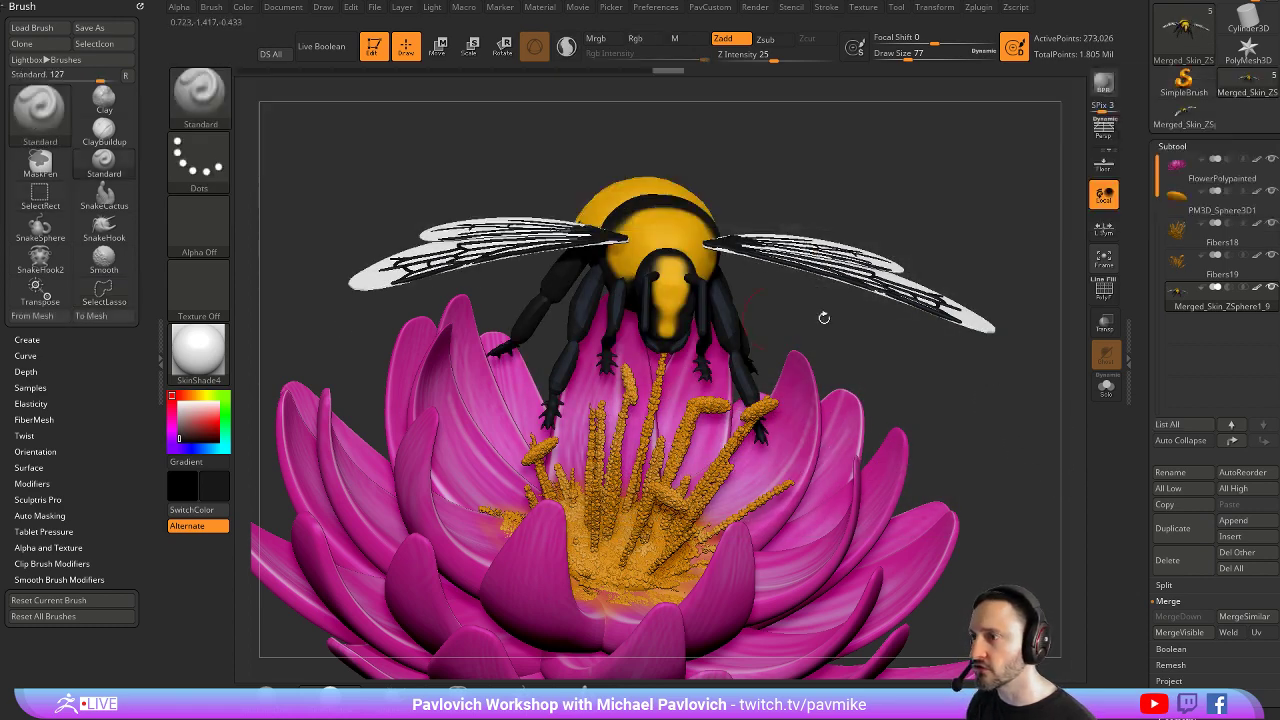
left_click(898, 300, "ctrl+shift")
left_click_drag(937, 216, 945, 240, "ctrl+shift")
left_click(847, 278, "ctrl+shift")
left_click(868, 261, "ctrl+shift")
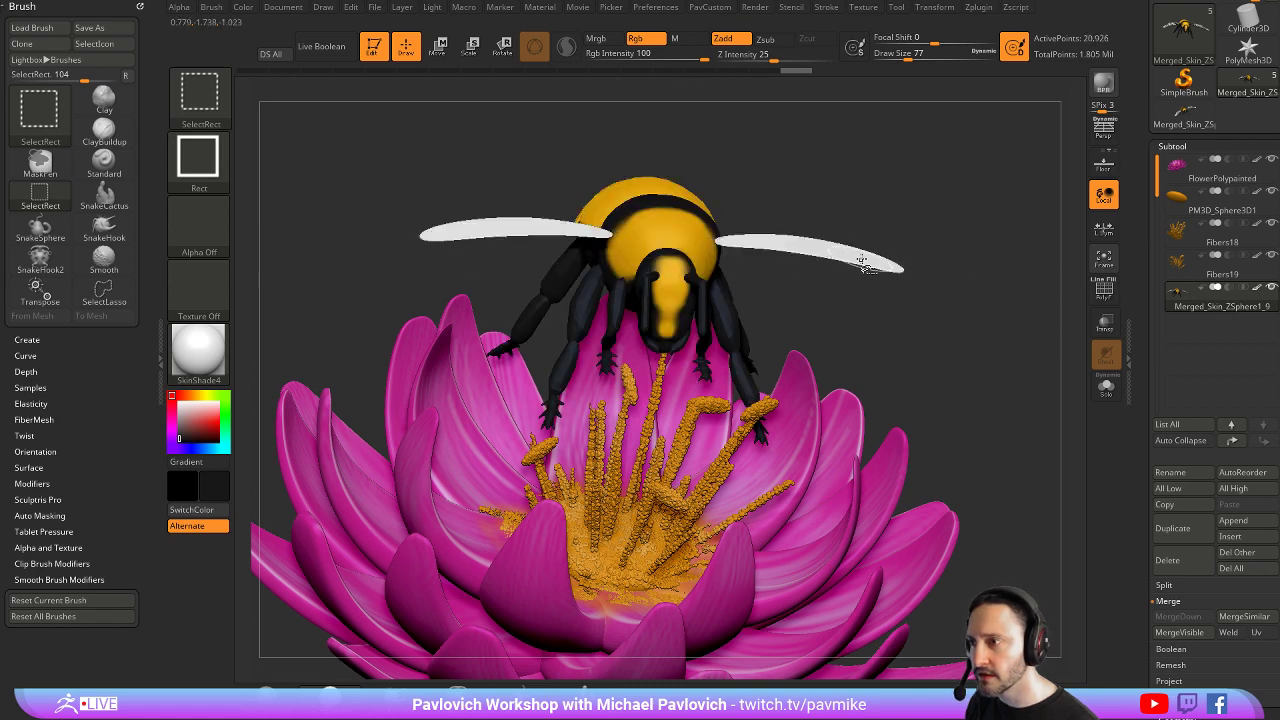
left_click(862, 262, "ctrl+alt+shift")
left_click(980, 212, "ctrl+shift")
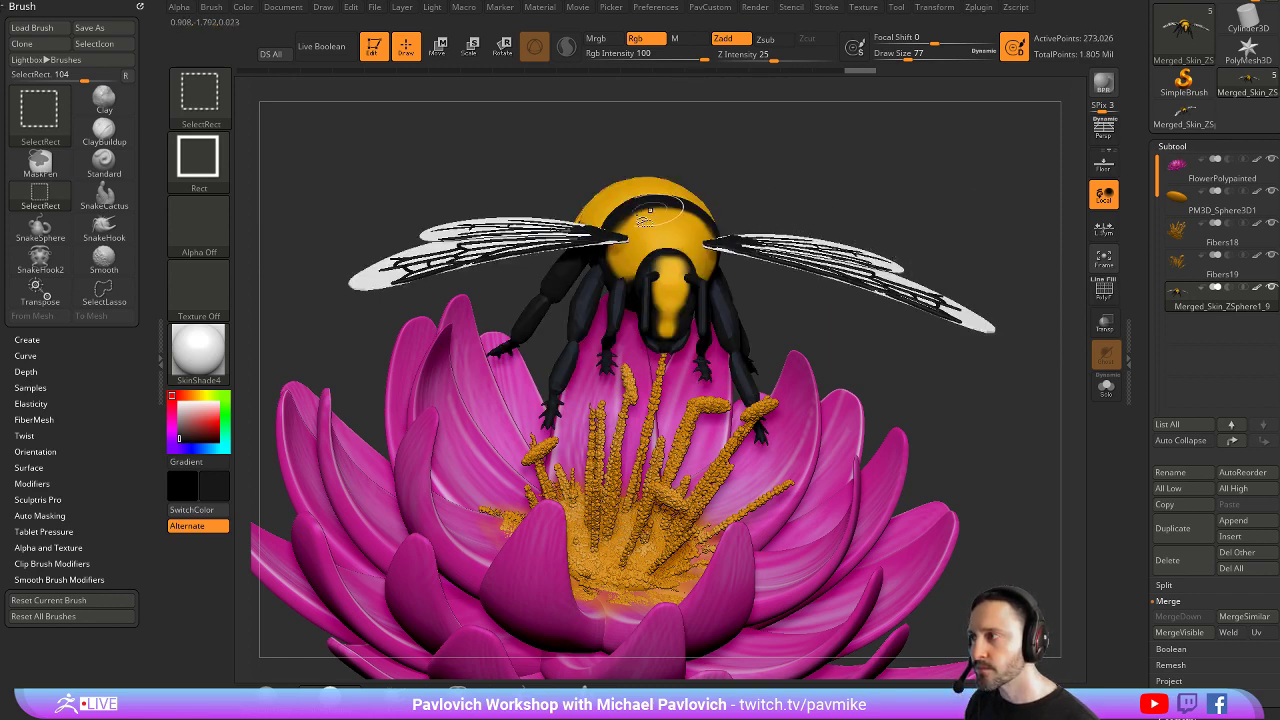
Isolate the outer part of the bee's left wing with SelectLasso and extend the visibility to the whole wing with Grow All
left_click(205, 112, "ctrl+shift")
left_click(226, 110, "ctrl+shift")
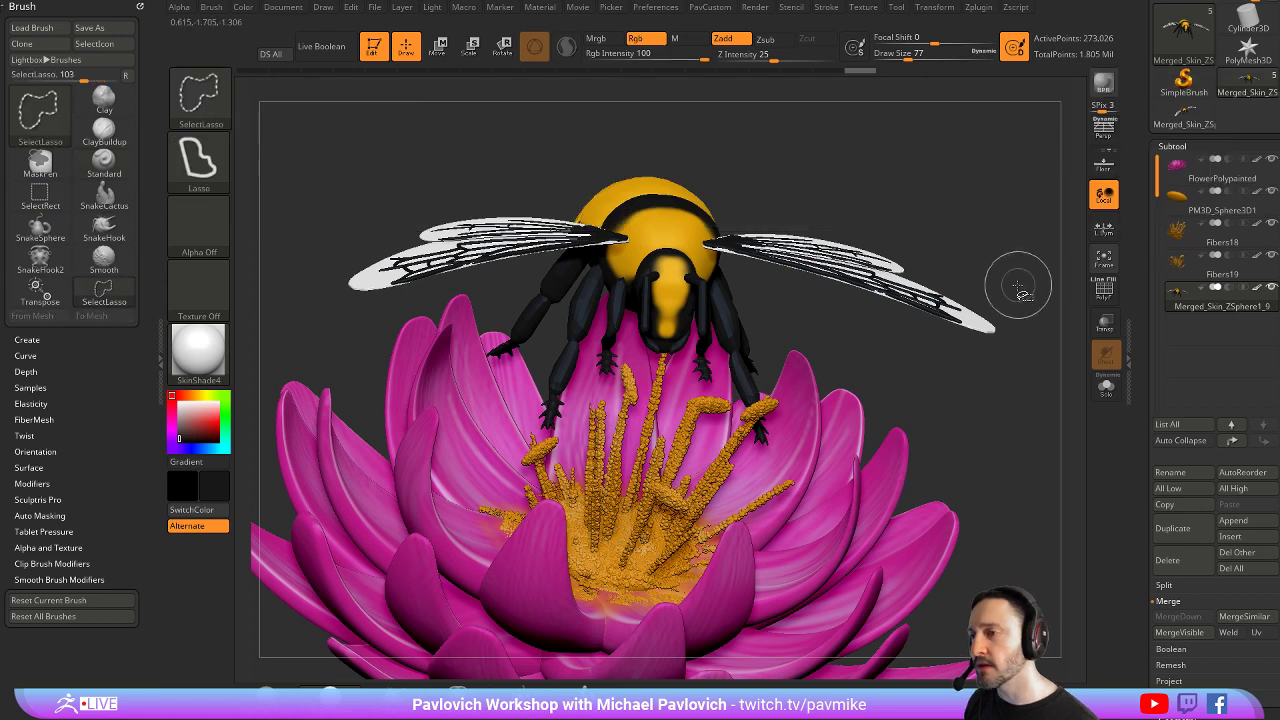
mouse_move(1012, 277)
left_mouse_down("ctrl+shift")
mouse_move(807, 215)
mouse_move(806, 228)
left_mouse_up("ctrl+shift")
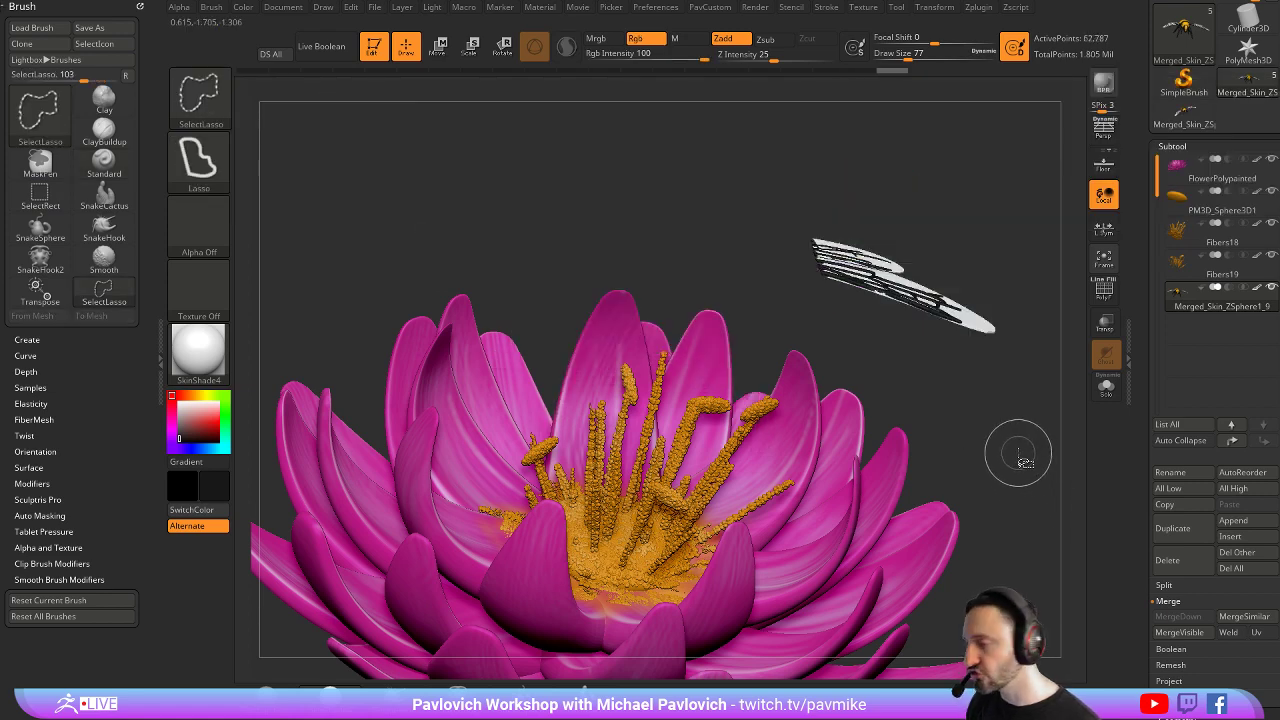
key("ctrl+shift+a")
left_click_drag(1143, 381, 1190, 183)
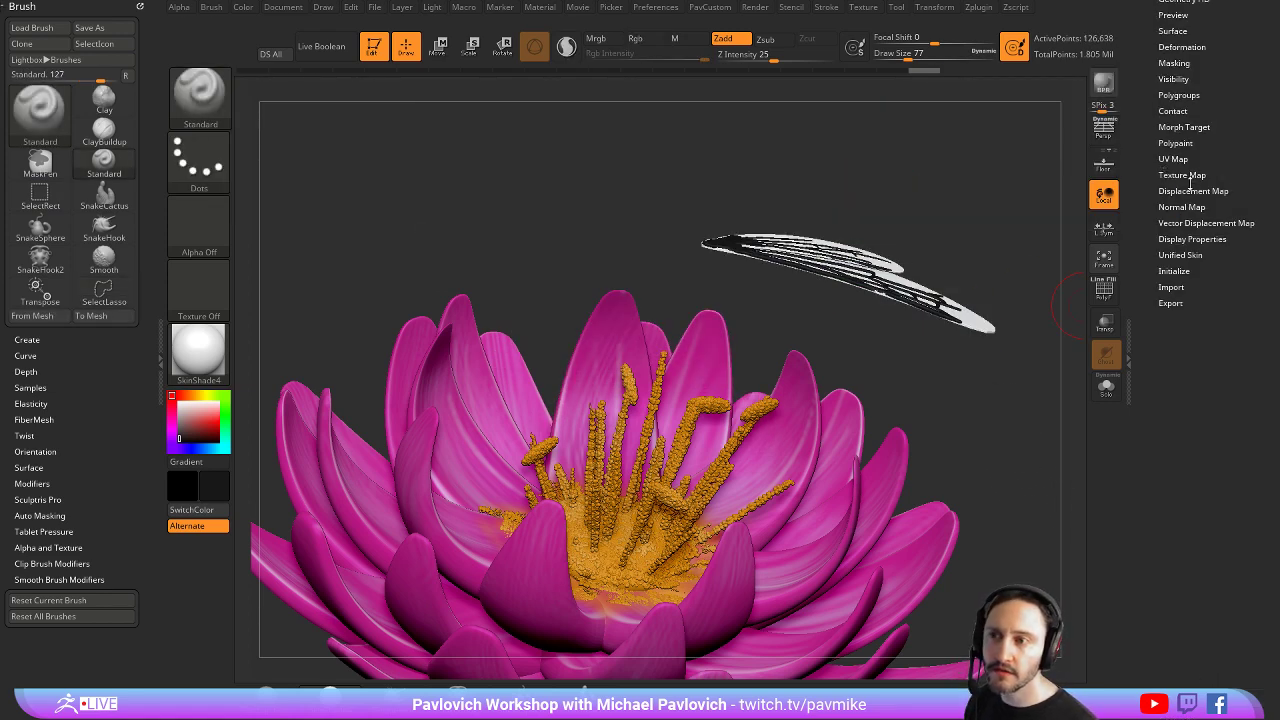
left_click(1170, 79)
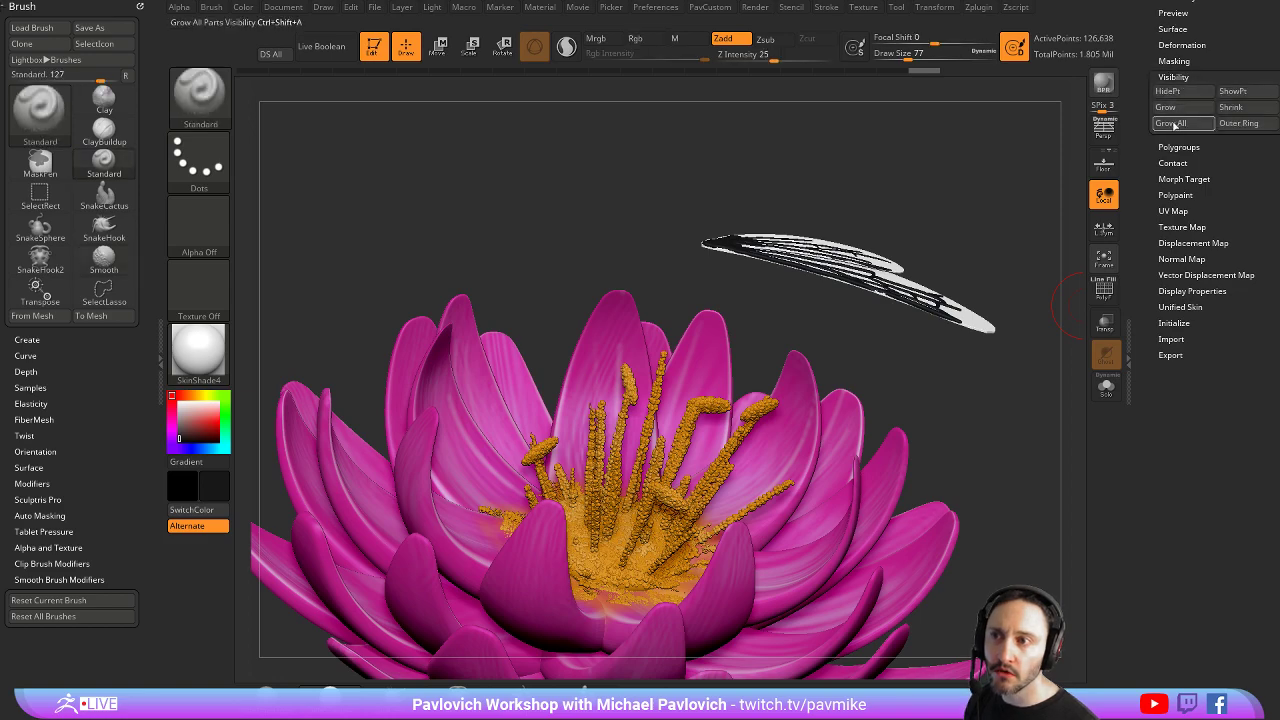
Mask the isolated left wing, show the whole bee and invert the mask to leave only that wing unmasked
left_click_drag(938, 221, 978, 224)
key("ctrl")
left_click(959, 188, "ctrl")
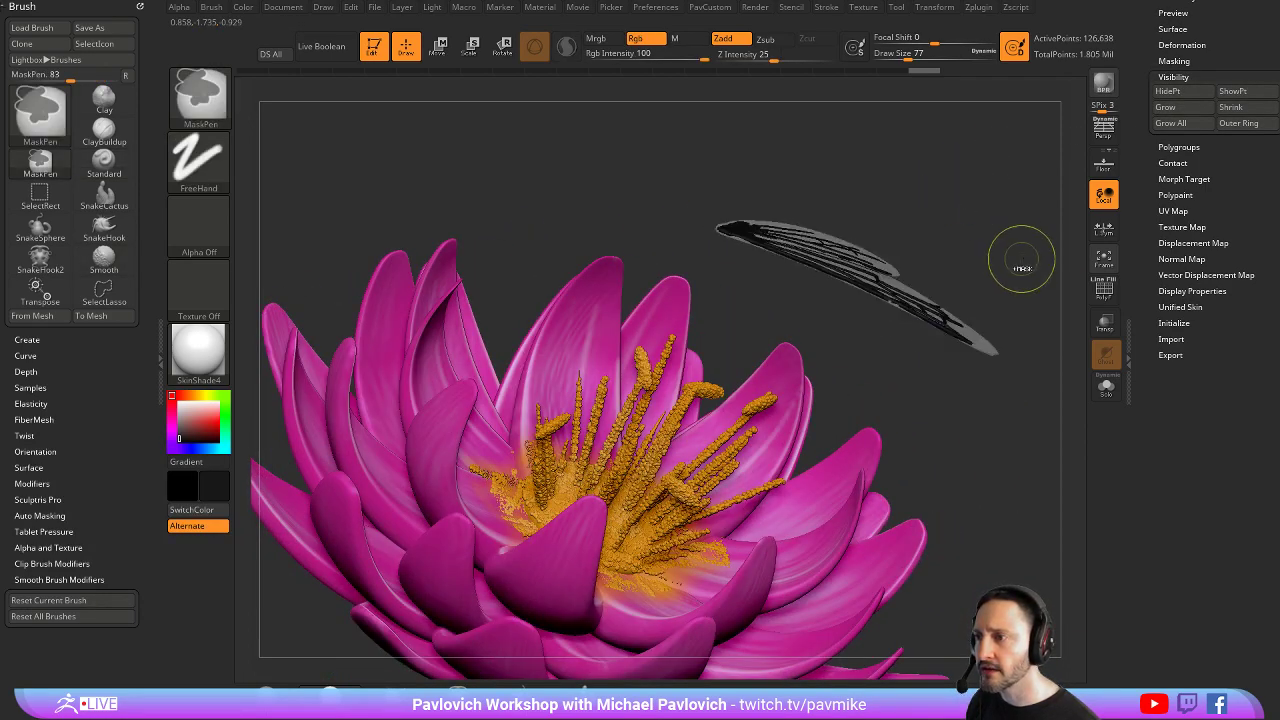
left_click(1010, 190, "ctrl+shift")
mouse_move(994, 198)
left_mouse_down()
mouse_move(986, 173)
mouse_move(1000, 206)
left_mouse_up()
Unlock the Move gizmo and place its pivot at the root of the bee's left wing
key("w")
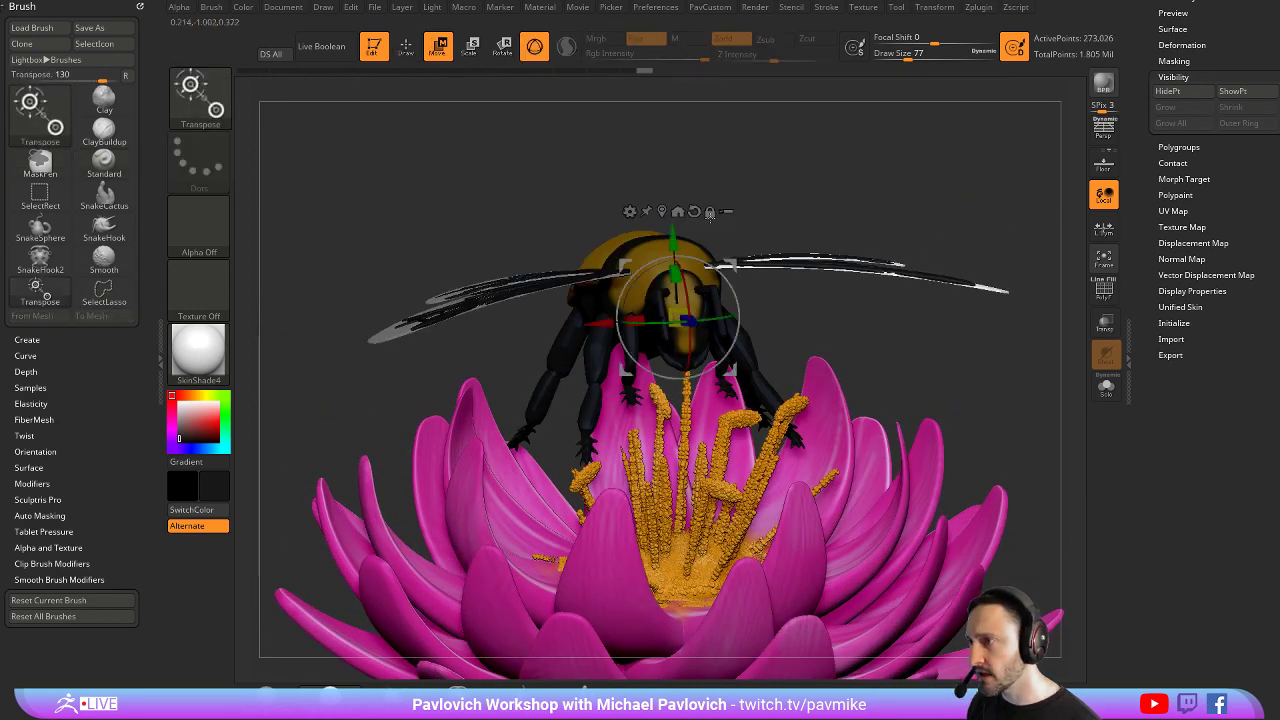
left_click_drag(729, 266, 750, 194, "alt")
mouse_move(830, 215)
left_mouse_down()
mouse_move(834, 262)
mouse_move(834, 209)
left_mouse_up()
left_click_drag(986, 155, 983, 444, "alt")
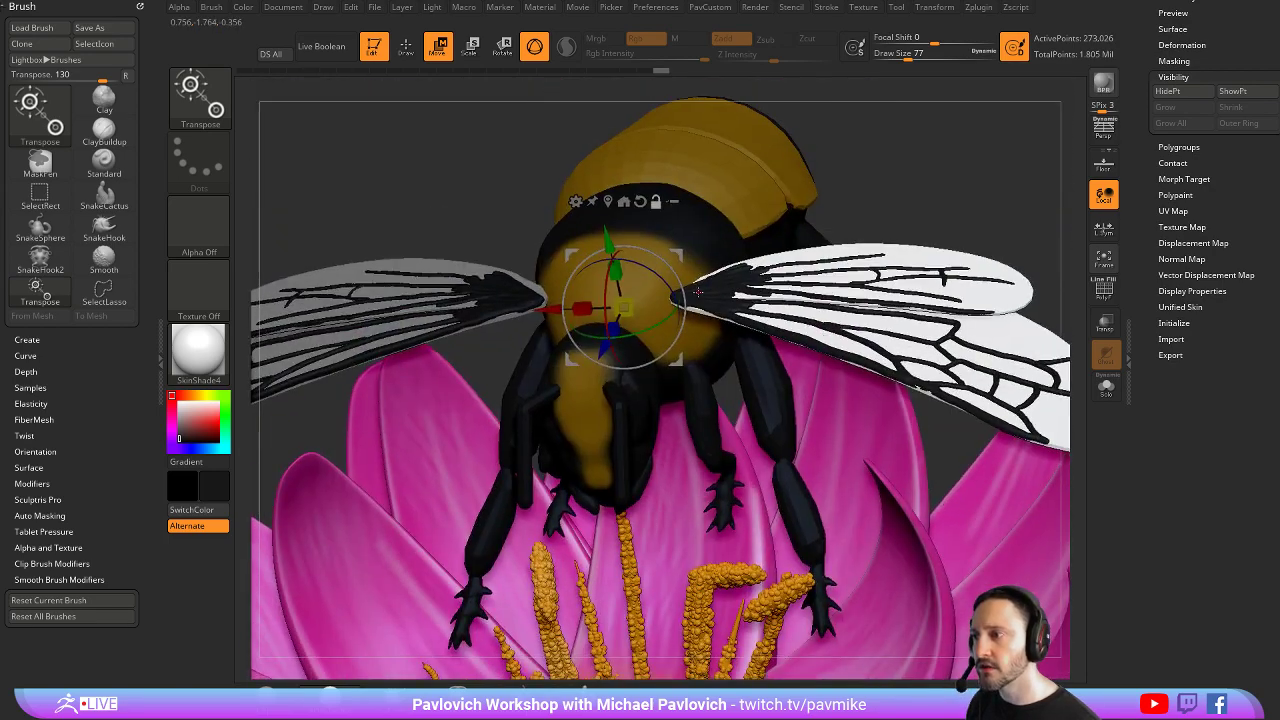
left_click_drag(982, 199, 882, 85, "alt")
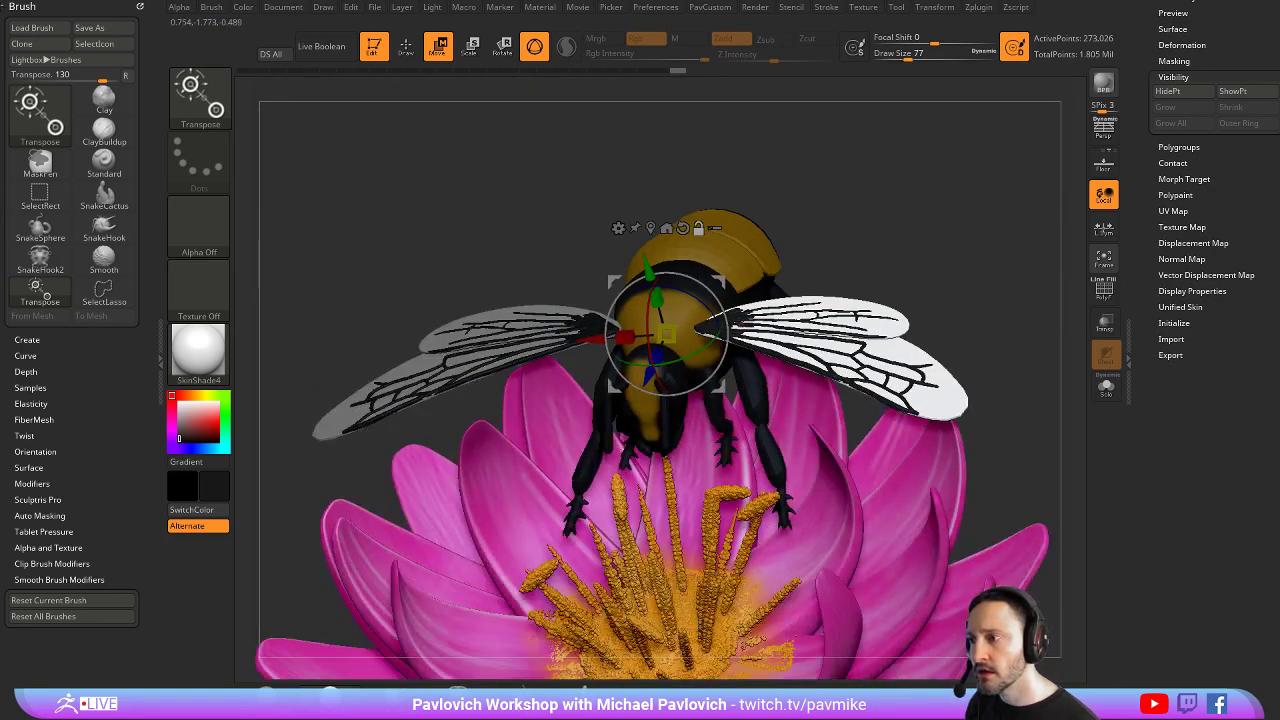
left_click_drag(640, 294, 482, 284, "alt")
left_click(698, 327, "alt")
Rotate the unmasked left wing downward around its root
left_click_drag(846, 278, 845, 237)
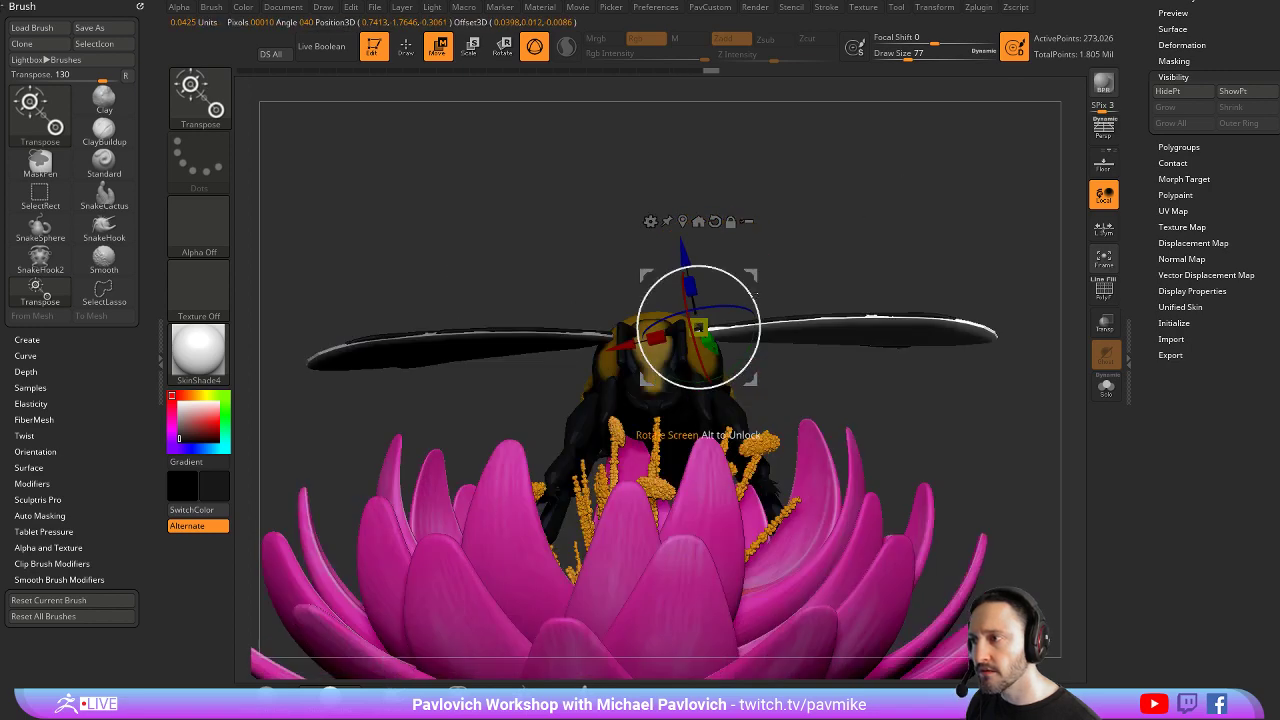
left_click_drag(757, 291, 695, 336)
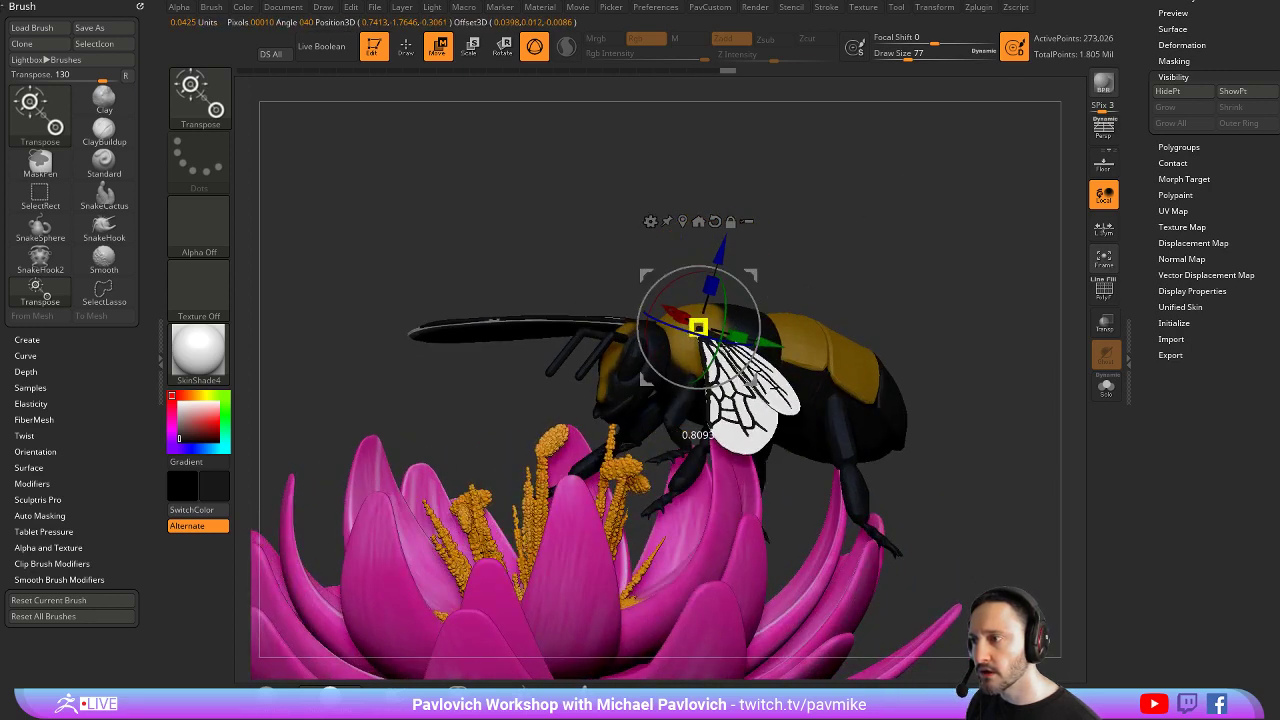
key("ctrl+z")
right_click_drag(698, 335, 700, 450)
left_click_drag(690, 371, 735, 364)
Adjust the left wing's sweep around its root from above and fine-tune its tilt and placement
right_click_drag(735, 364, 745, 455)
left_click_drag(755, 277, 765, 294)
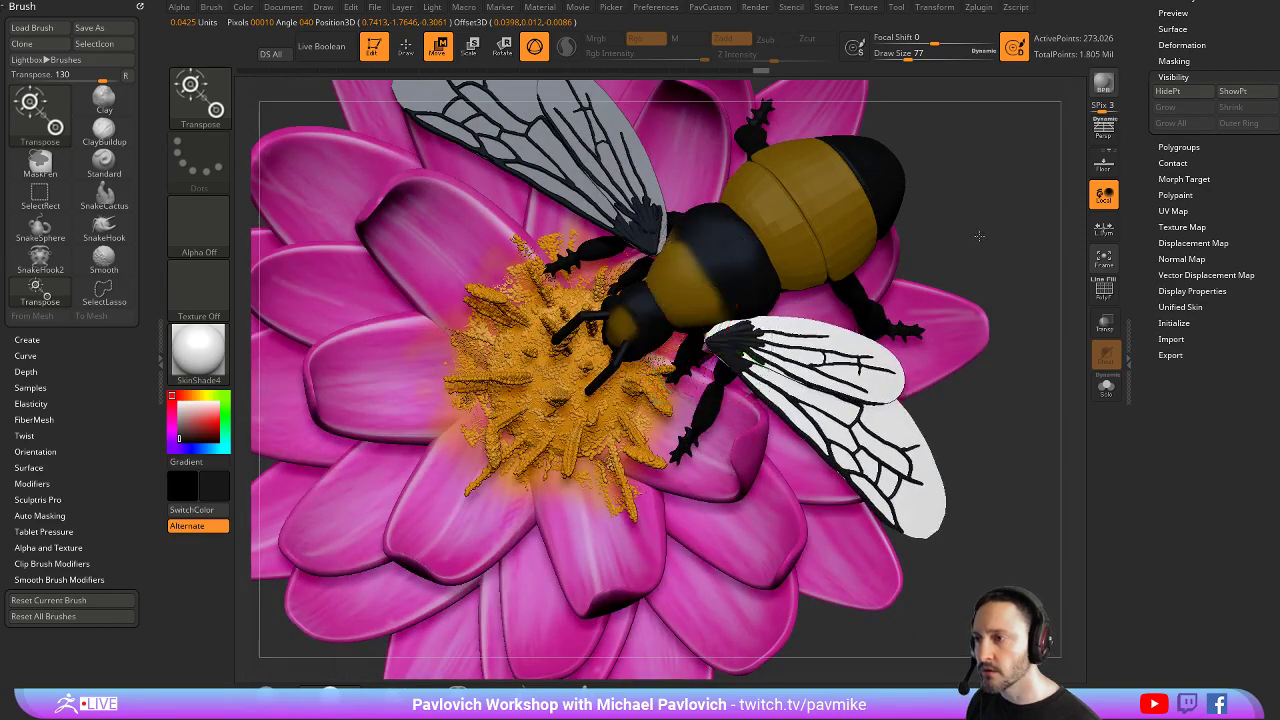
right_click_drag(977, 236, 1003, 165)
left_click_drag(763, 294, 758, 304)
left_click_drag(704, 460, 705, 462)
mouse_move(755, 354)
left_mouse_down()
mouse_move(791, 357)
mouse_move(767, 355)
left_mouse_up()
Lasso the bee's right wing and hide it so only the body and left wing are shown
key("q")
mouse_move(835, 300)
right_mouse_down()
mouse_move(921, 271)
mouse_move(877, 243)
mouse_move(911, 226)
right_mouse_up()
left_click_drag(600, 289, 573, 328, "ctrl+shift")
left_click(930, 290, "ctrl+shift")
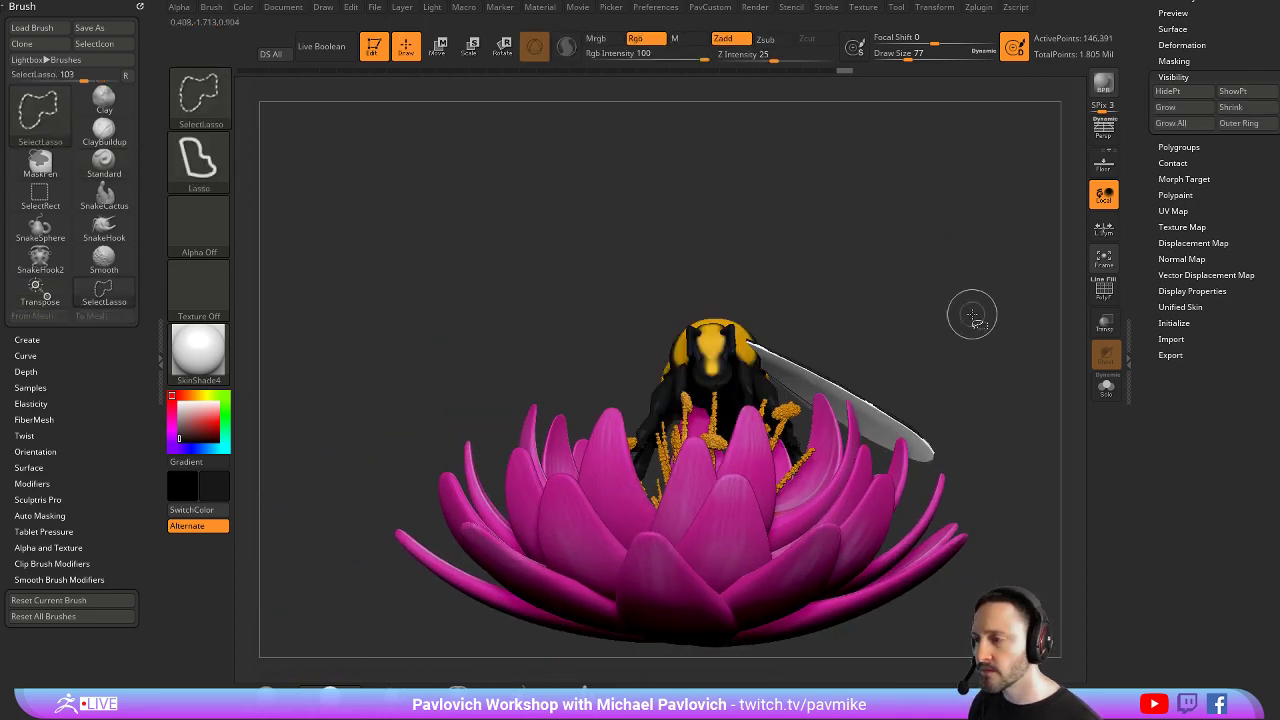
With only the right wing unmasked, rotate it upward around the gizmo at its root and clear the mask
key("w")
right_click_drag(908, 176, 952, 282)
left_click_drag(921, 187, 784, 307, "ctrl")
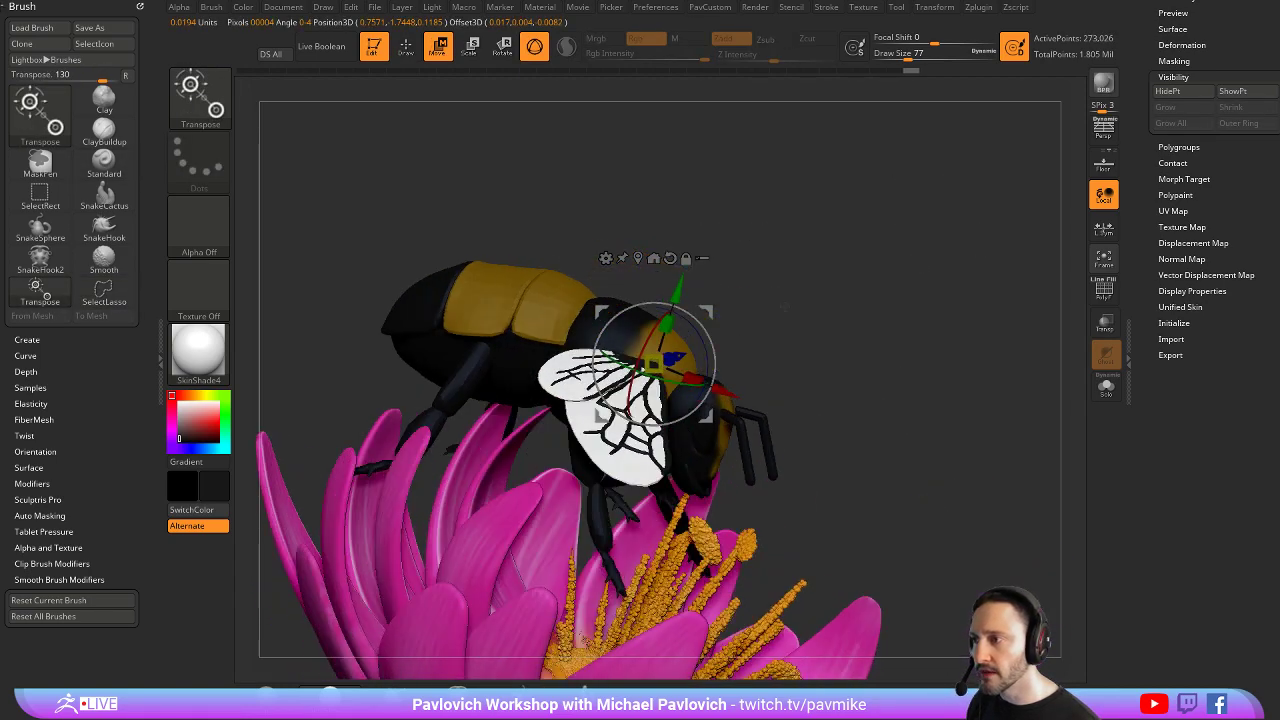
left_click_drag(681, 383, 698, 322)
left_click_drag(930, 285, 923, 314, "ctrl")
Isolate the left wing with SelectLasso and Grow All, and restore the full bee's visibility
left_click_drag(915, 364, 928, 358, "ctrl+shift")
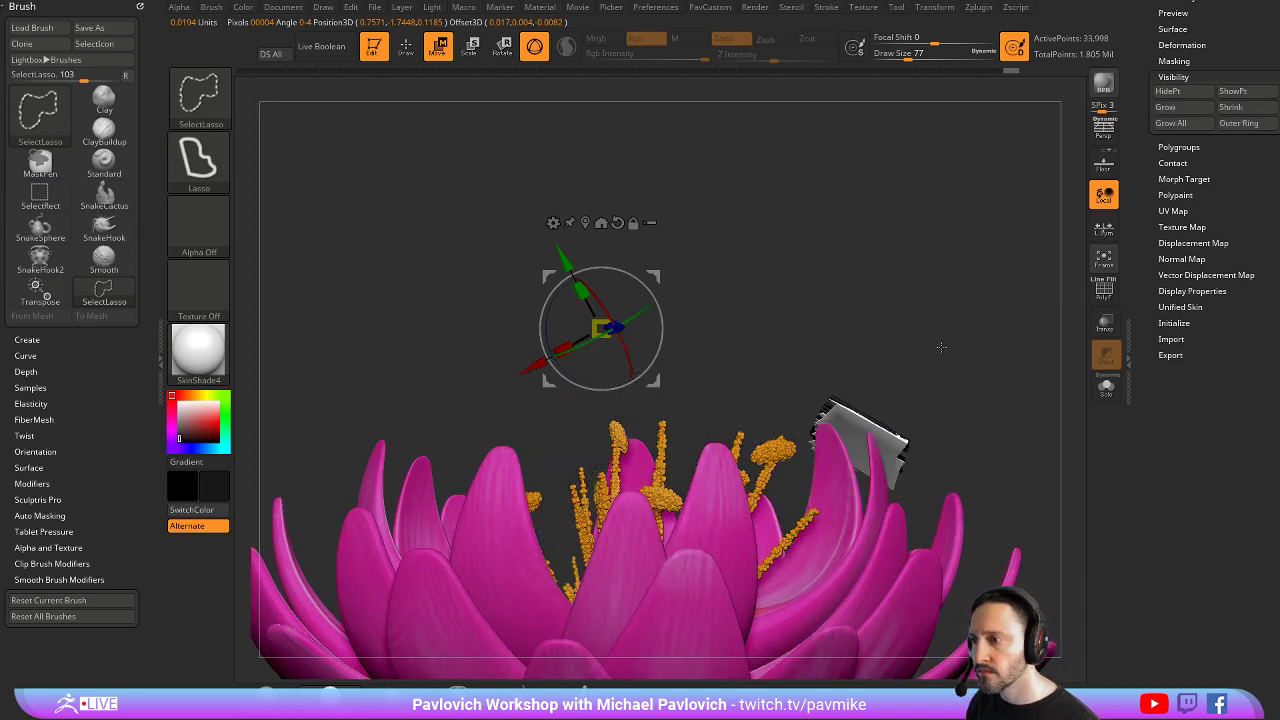
key("ctrl+shift+a")
left_click(952, 283, "ctrl+shift")
key("q")
mouse_move(926, 246)
left_mouse_down()
mouse_move(937, 297)
mouse_move(966, 263)
mouse_move(953, 261)
mouse_move(857, 380)
mouse_move(1017, 216)
left_mouse_up()
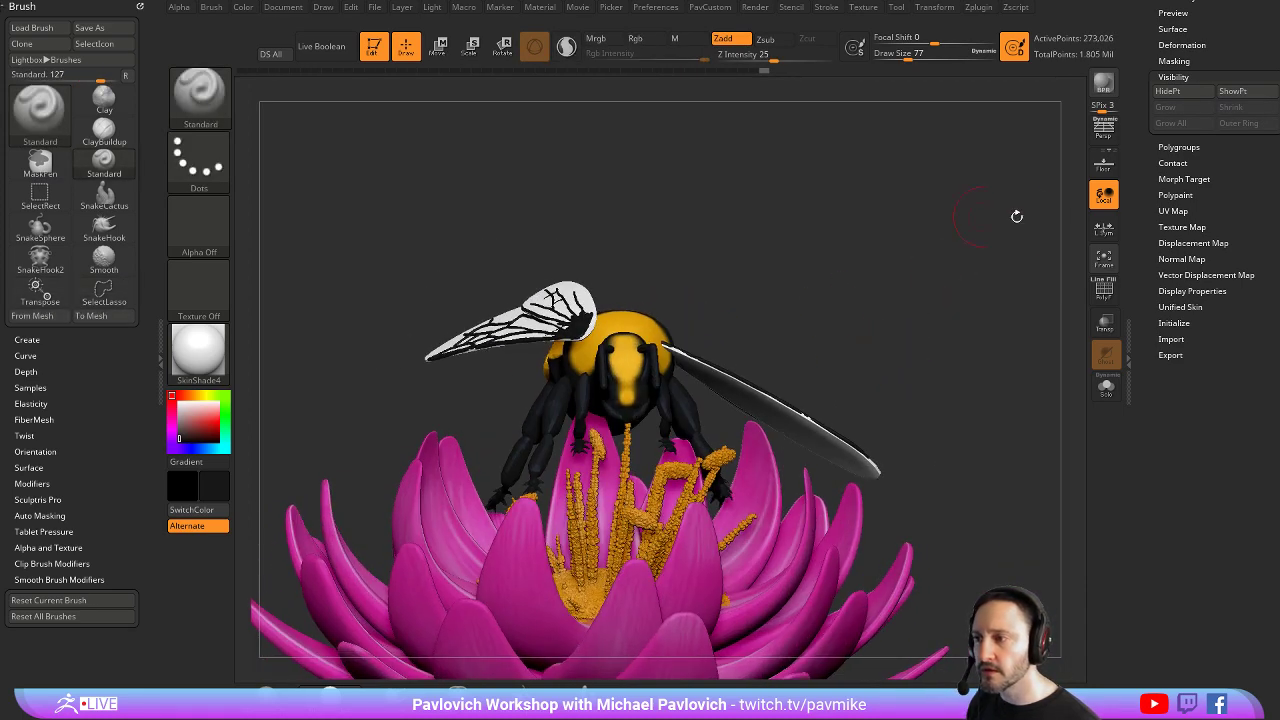
Isolate the bee's left wing with SelectLasso and Grow All, and split the hidden rest of the bee into its own subtool
left_click_drag(1139, 204, 1150, 451)
mouse_move(860, 402)
left_mouse_down("ctrl+shift")
mouse_move(743, 388)
mouse_move(802, 448)
left_mouse_up("ctrl+shift")
key("ctrl+shift+a")
key("grave")
left_click(967, 371)
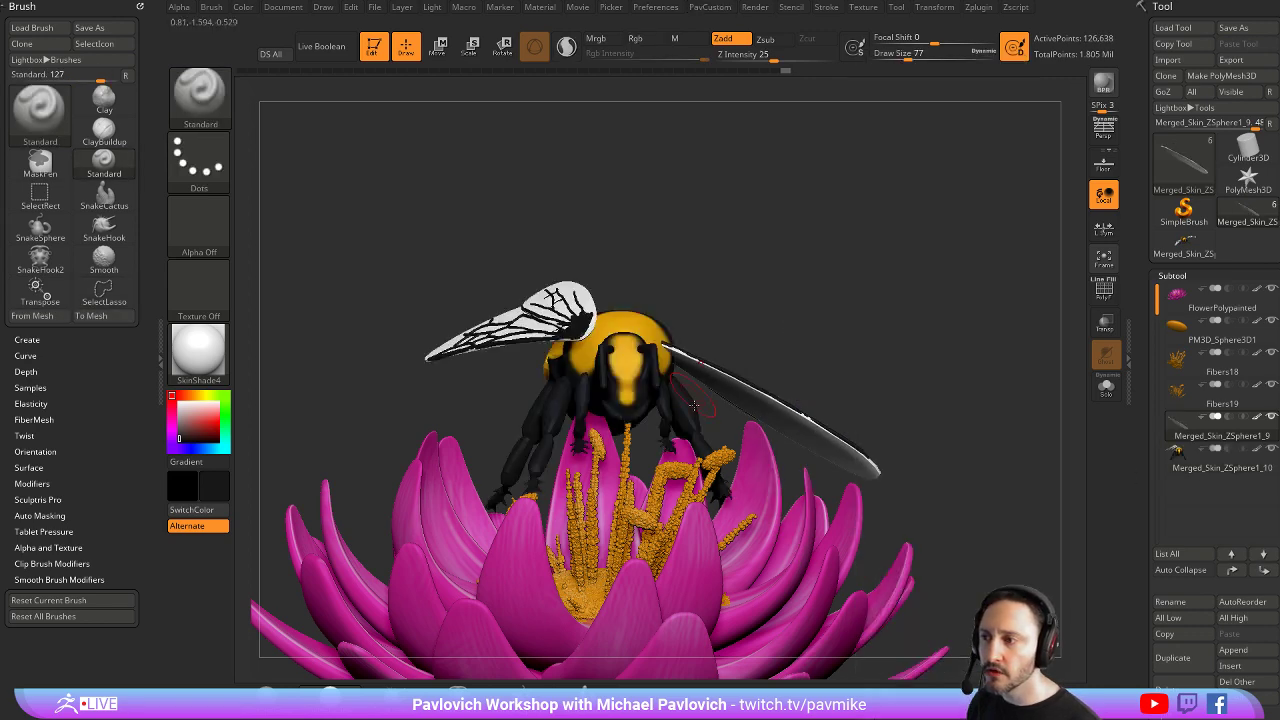
Select the bee's body subtool, isolate its attached right wing with SelectLasso, and split the hidden body into its own subtool
mouse_move(560, 330)
left_mouse_down("ctrl+shift")
mouse_move(470, 255)
mouse_move(450, 320)
left_mouse_up("ctrl+shift")
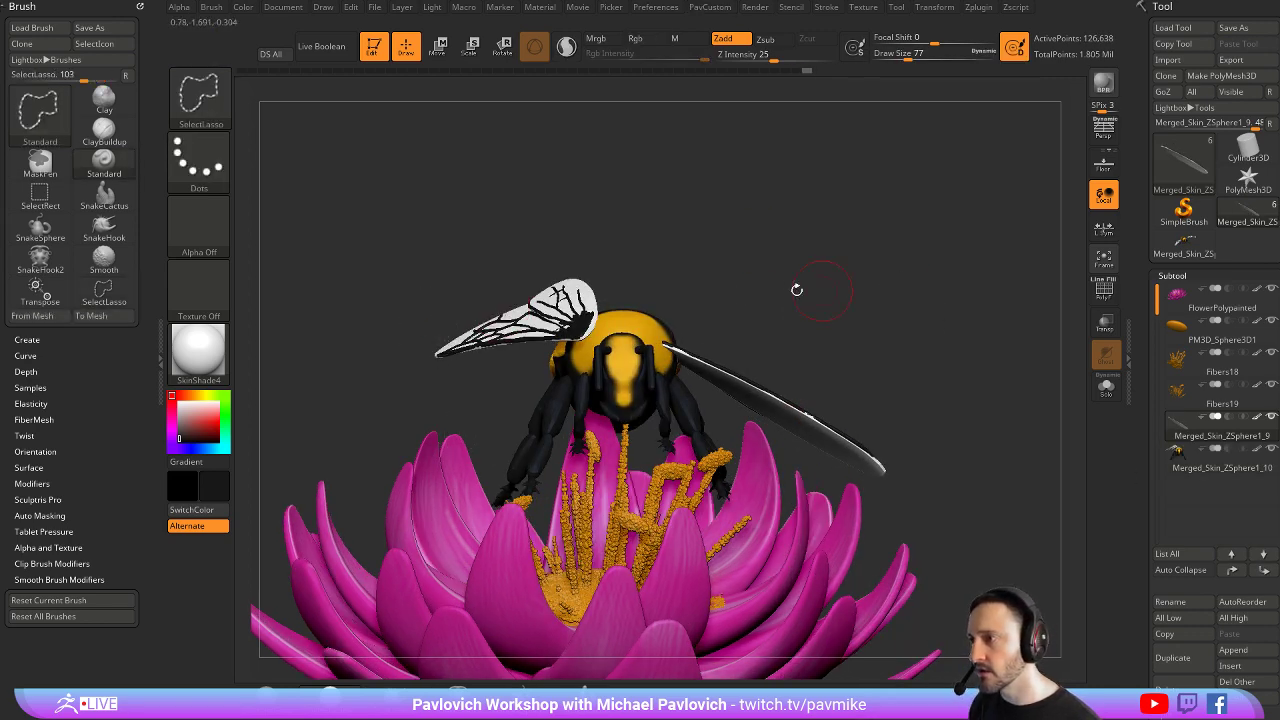
left_click(538, 294, "alt")
mouse_move(571, 234)
left_mouse_down("ctrl+shift")
mouse_move(406, 357)
mouse_move(580, 262)
left_mouse_up("ctrl+shift")
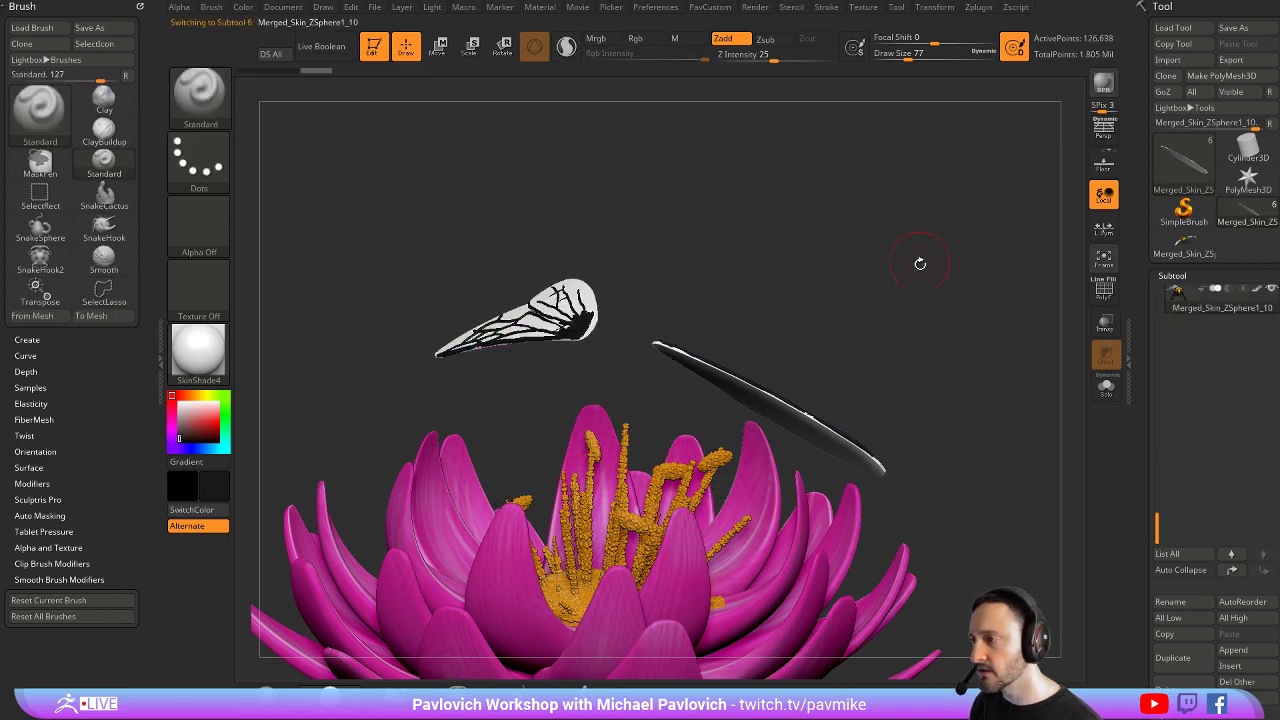
key("space")
left_click(967, 372)
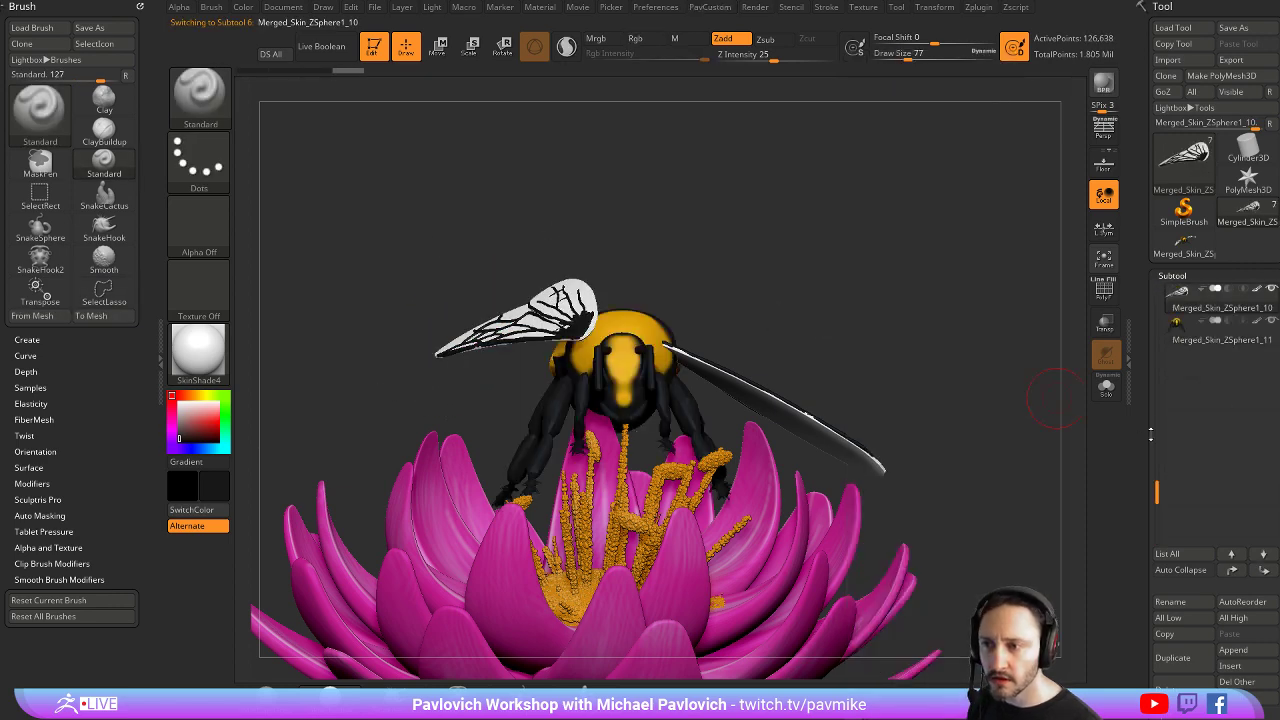
Expand the Subtool Split options and review the split commands there and in the PavCustom menu
scroll(1152, 435, "down", 5)
left_click(1164, 378)
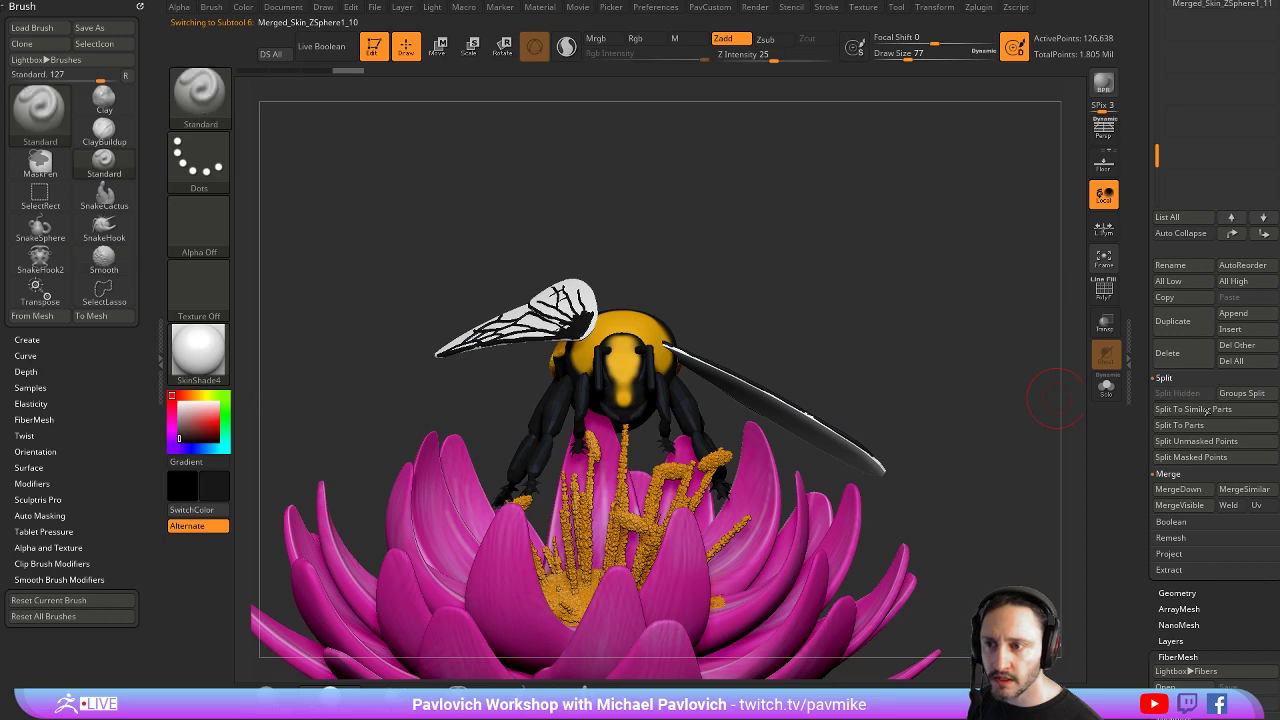
key("space")
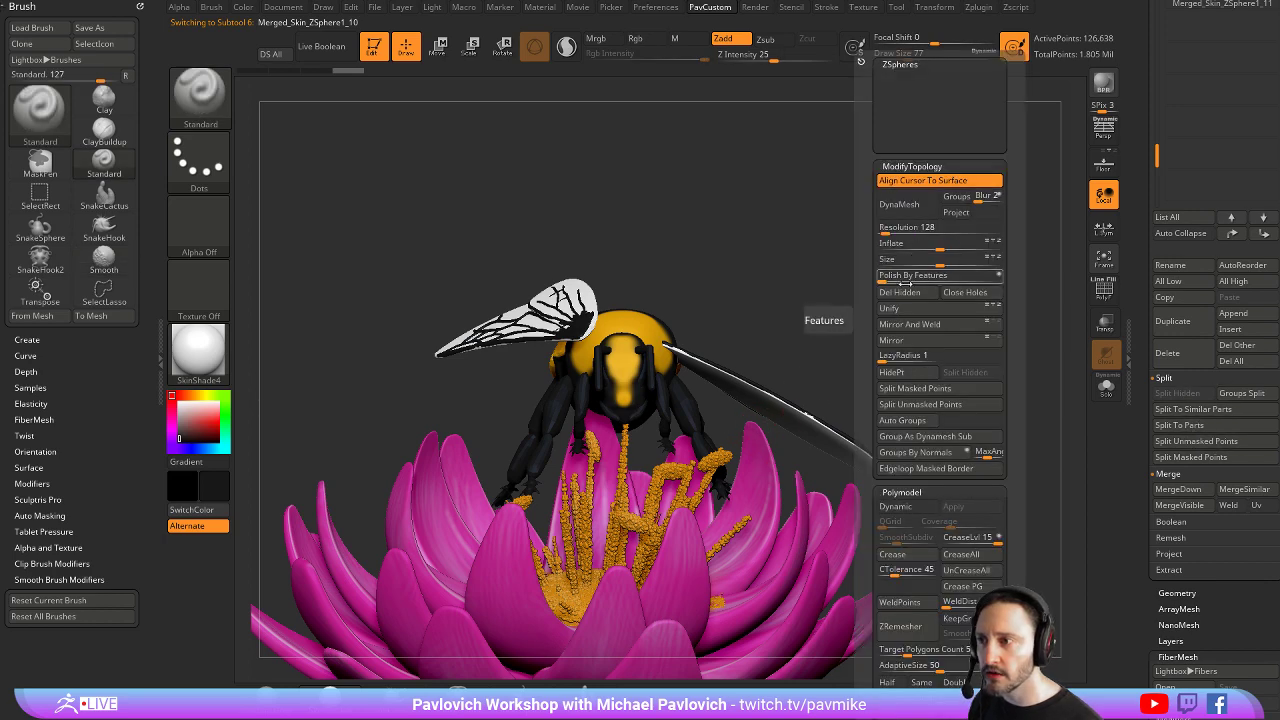
Select the bee's left wing subtool and rotate it with the gizmo at its root so it sits closer to the body
left_click_drag(903, 362, 822, 372)
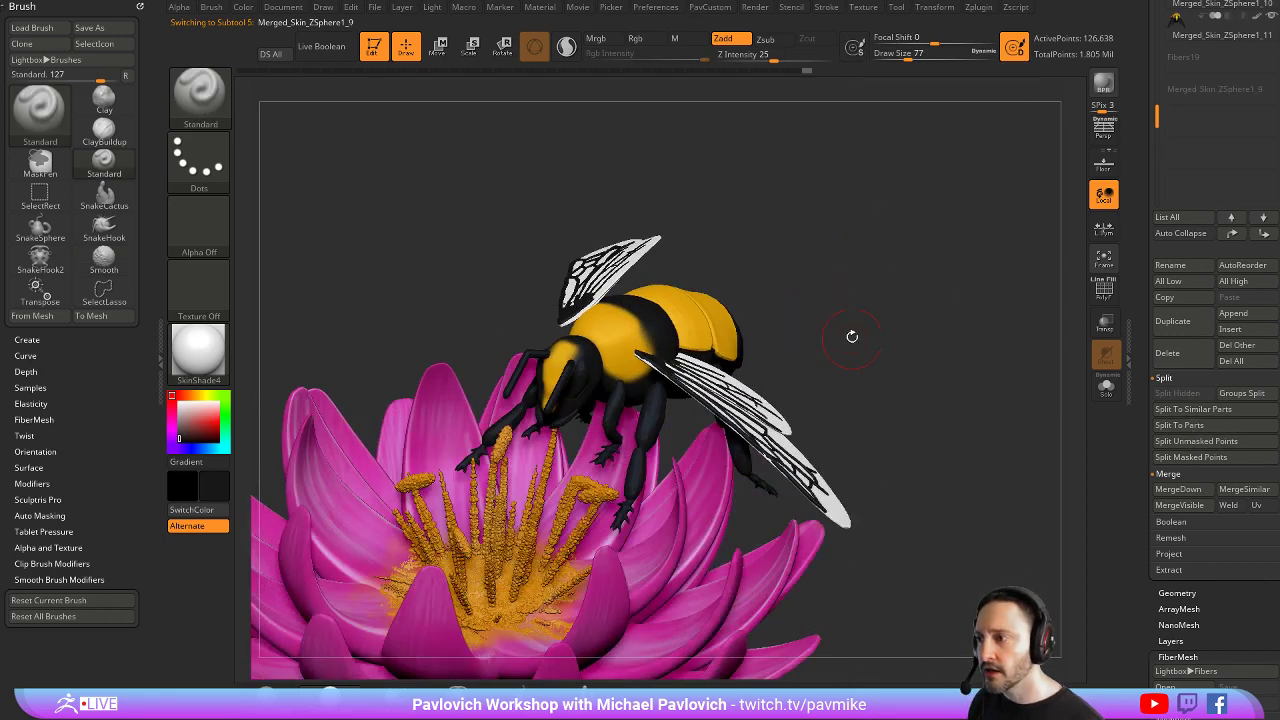
key("w")
left_click(649, 363, "alt")
left_click_drag(766, 308, 831, 258)
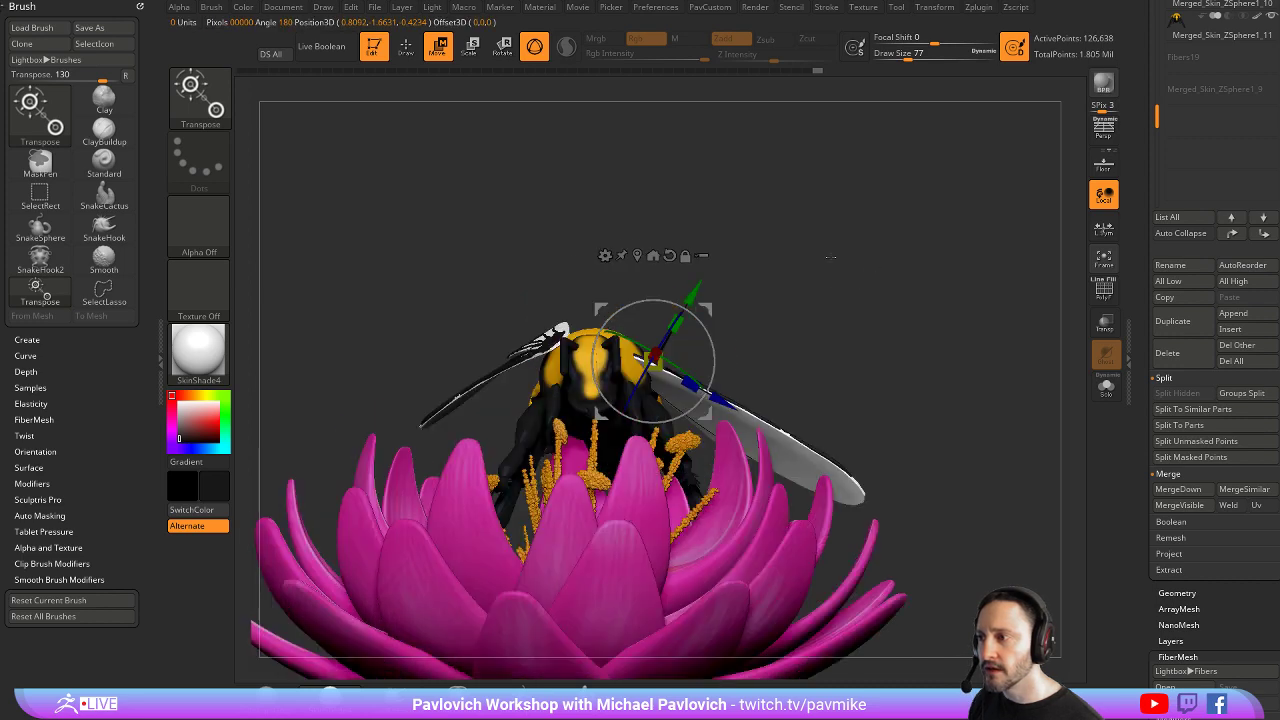
left_click_drag(672, 366, 797, 296)
scroll(1236, 155, "up", 3)
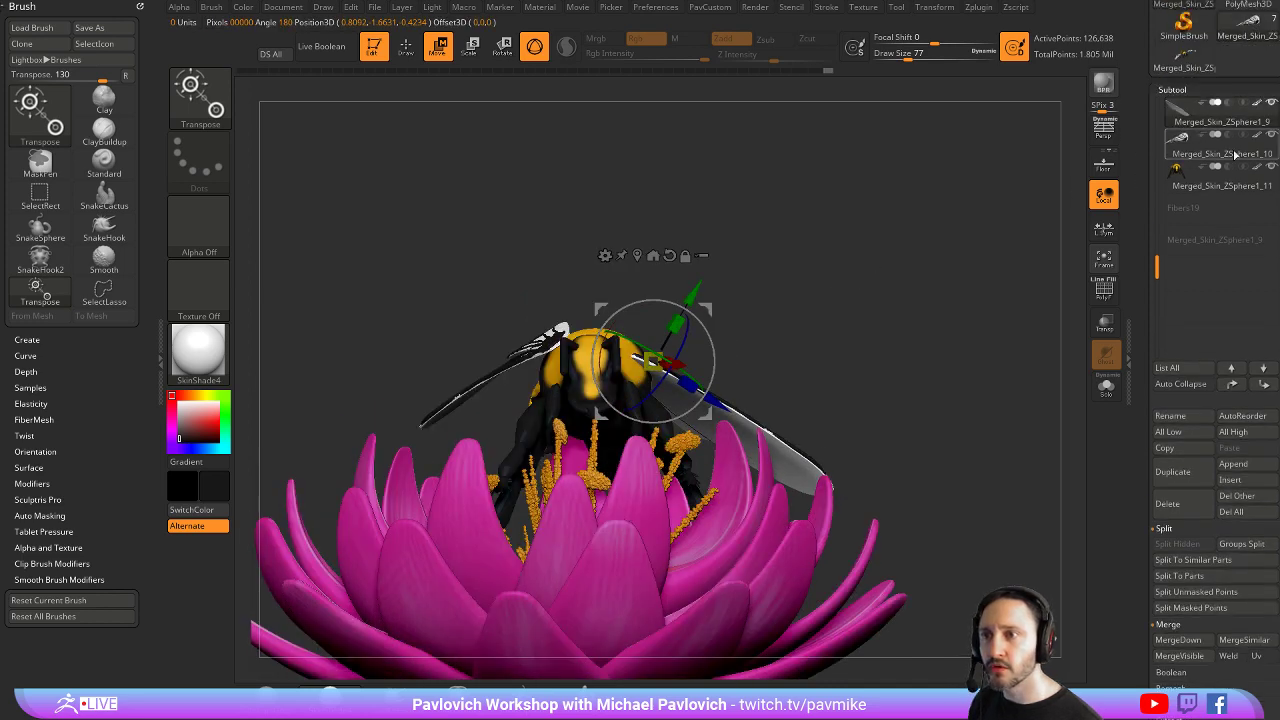
left_click_drag(678, 348, 713, 328)
key("q")
mouse_move(780, 246)
left_mouse_down()
mouse_move(882, 262)
mouse_move(735, 237)
mouse_move(868, 300)
left_mouse_up()
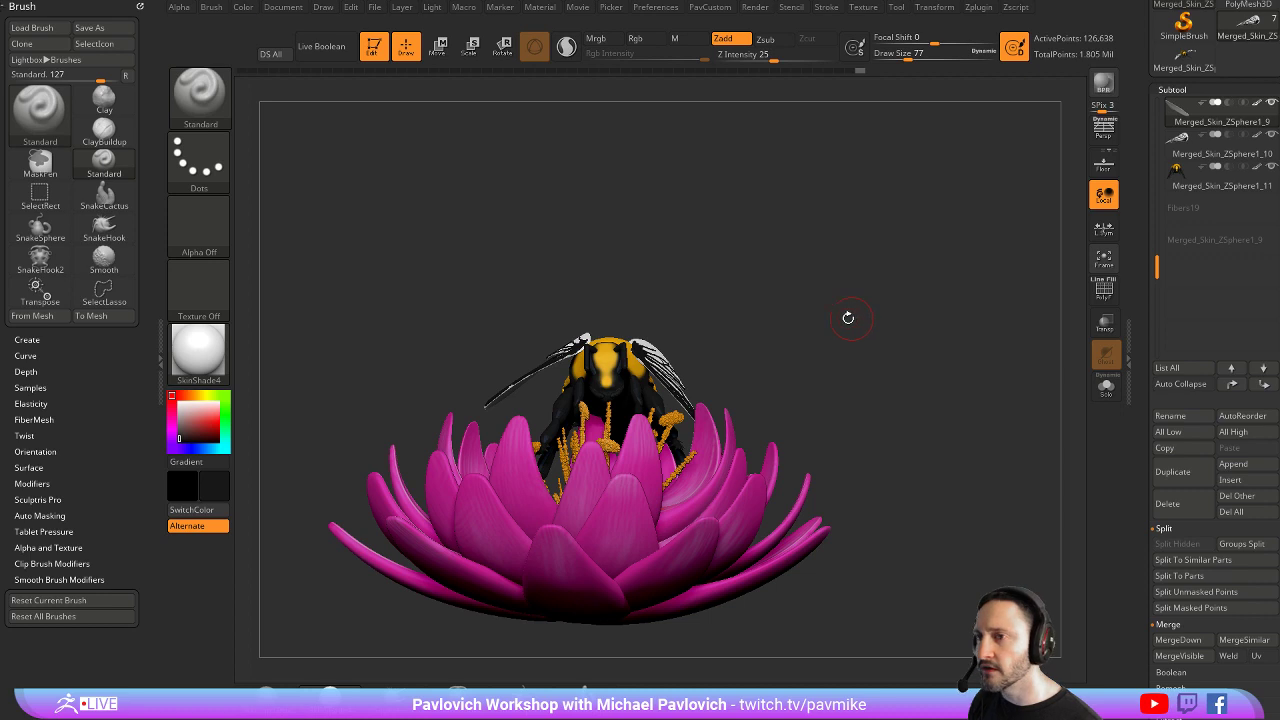
Make the bee's right wing the active subtool and turn on Transpose All Selected Subtools for the gizmo
left_click_drag(768, 273, 757, 226, "alt")
left_click(572, 352, "alt")
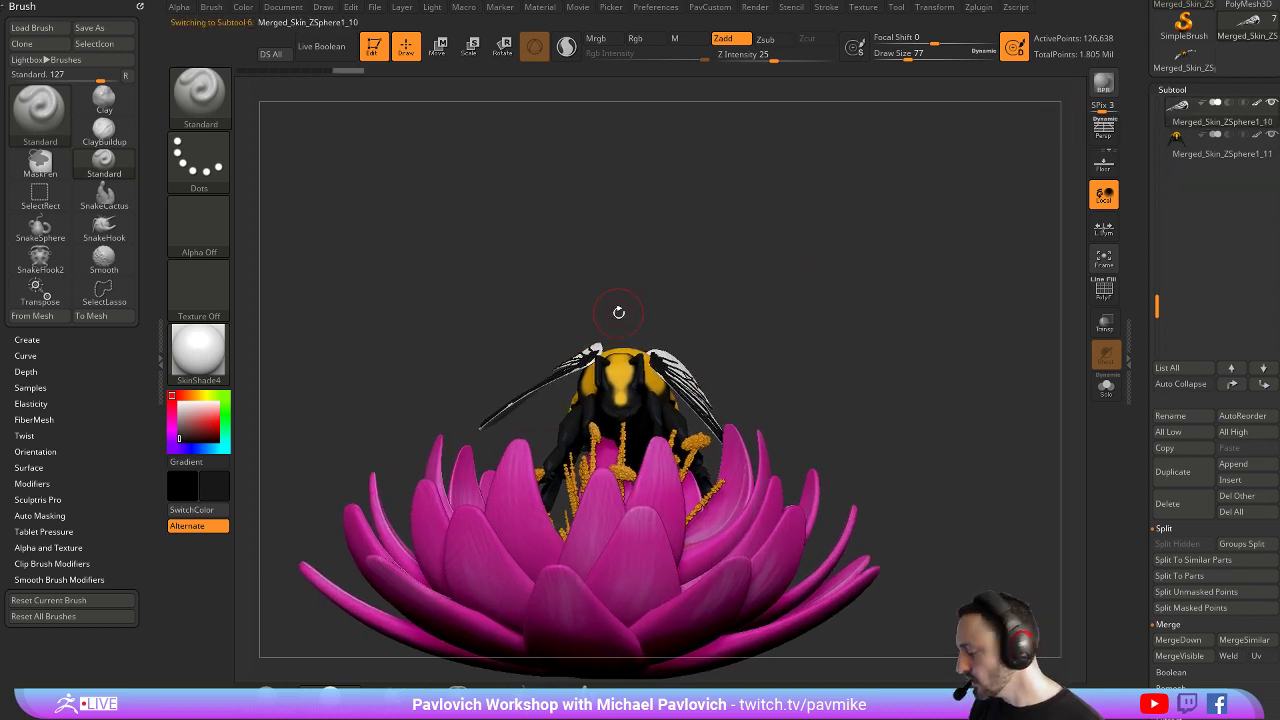
key("e")
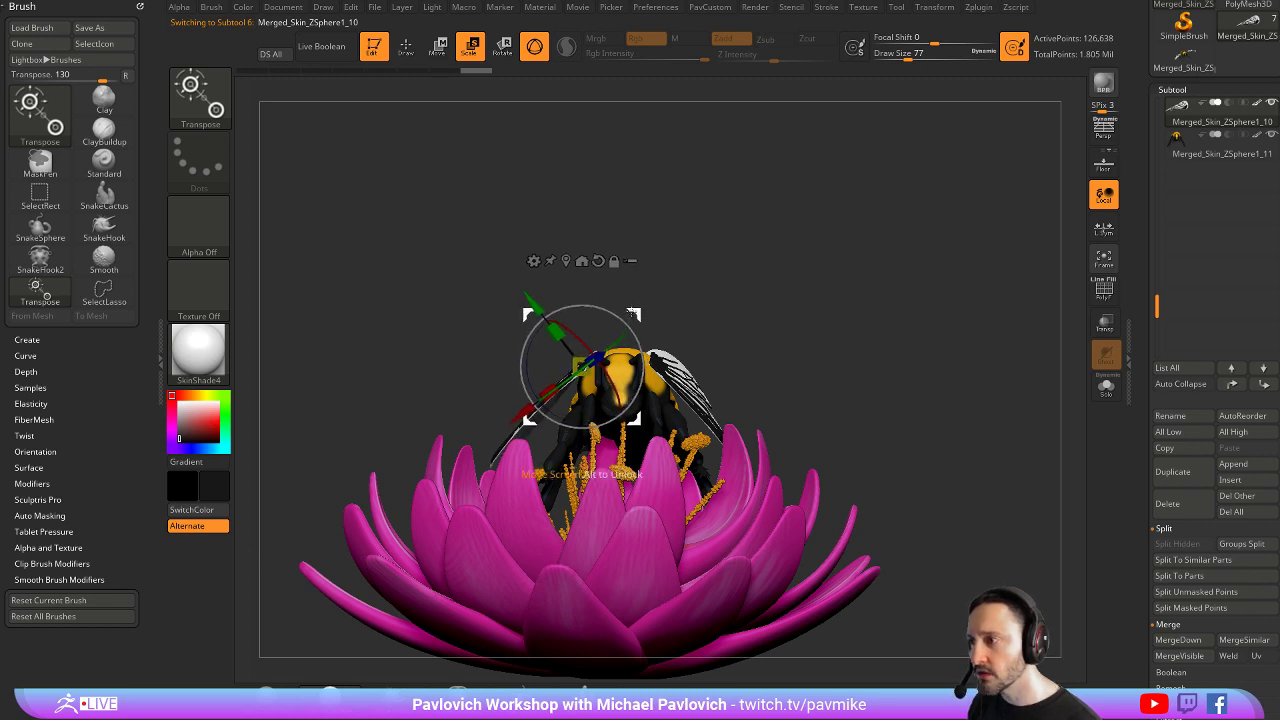
key("w")
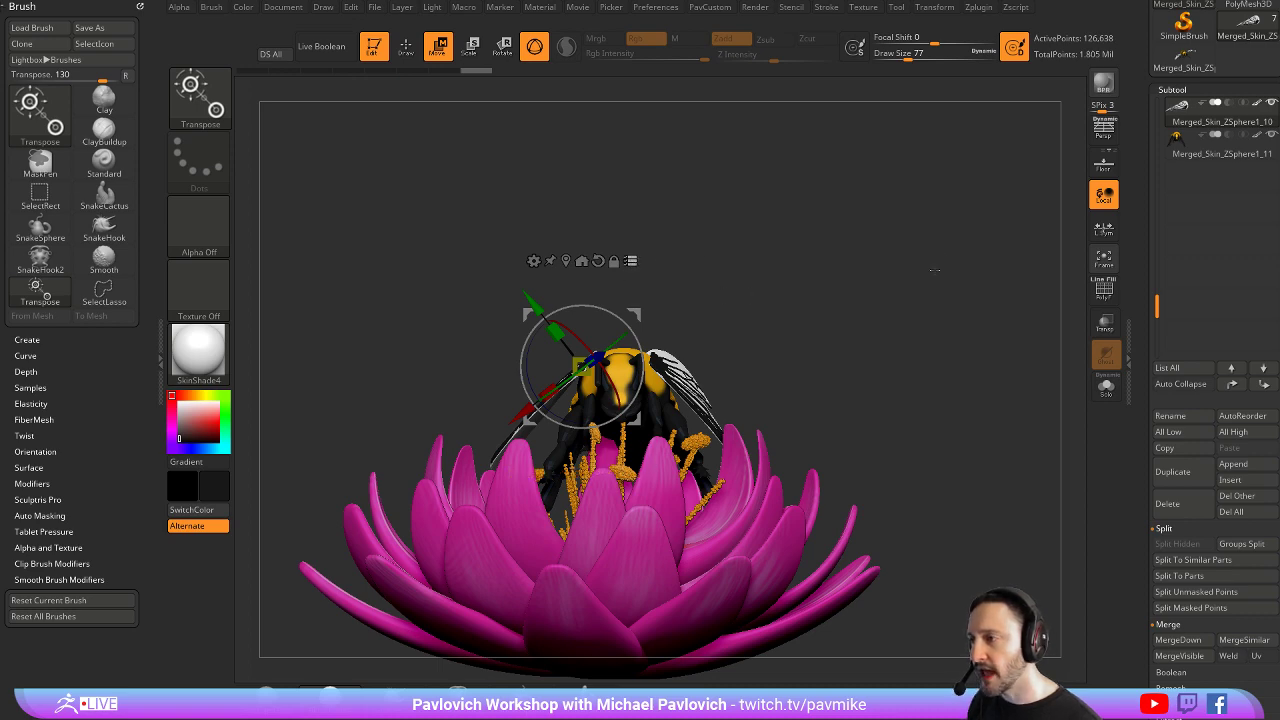
mouse_move(934, 269)
left_mouse_down()
mouse_move(860, 280)
mouse_move(547, 270)
left_mouse_up()
Change the selection brush from SelectLasso to SelectRect
key("ctrl+shift")
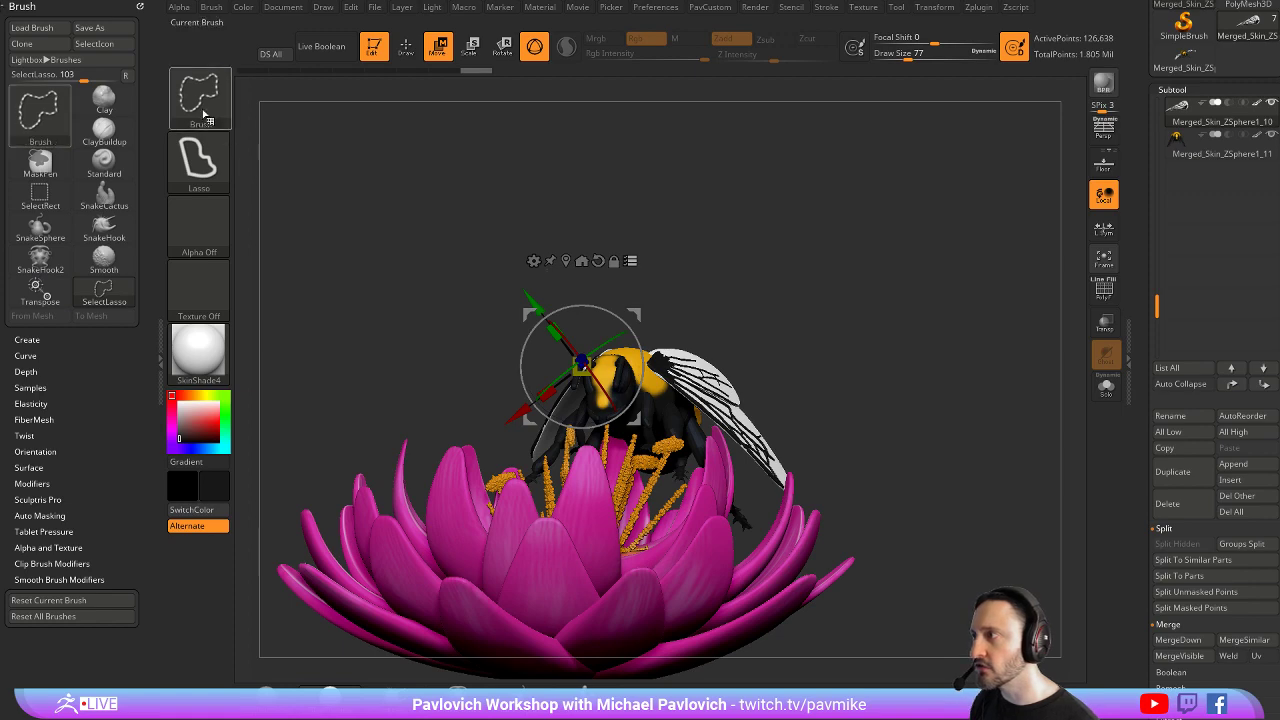
left_click(203, 115, "ctrl+shift")
left_click(289, 113, "ctrl+shift")
key("q")
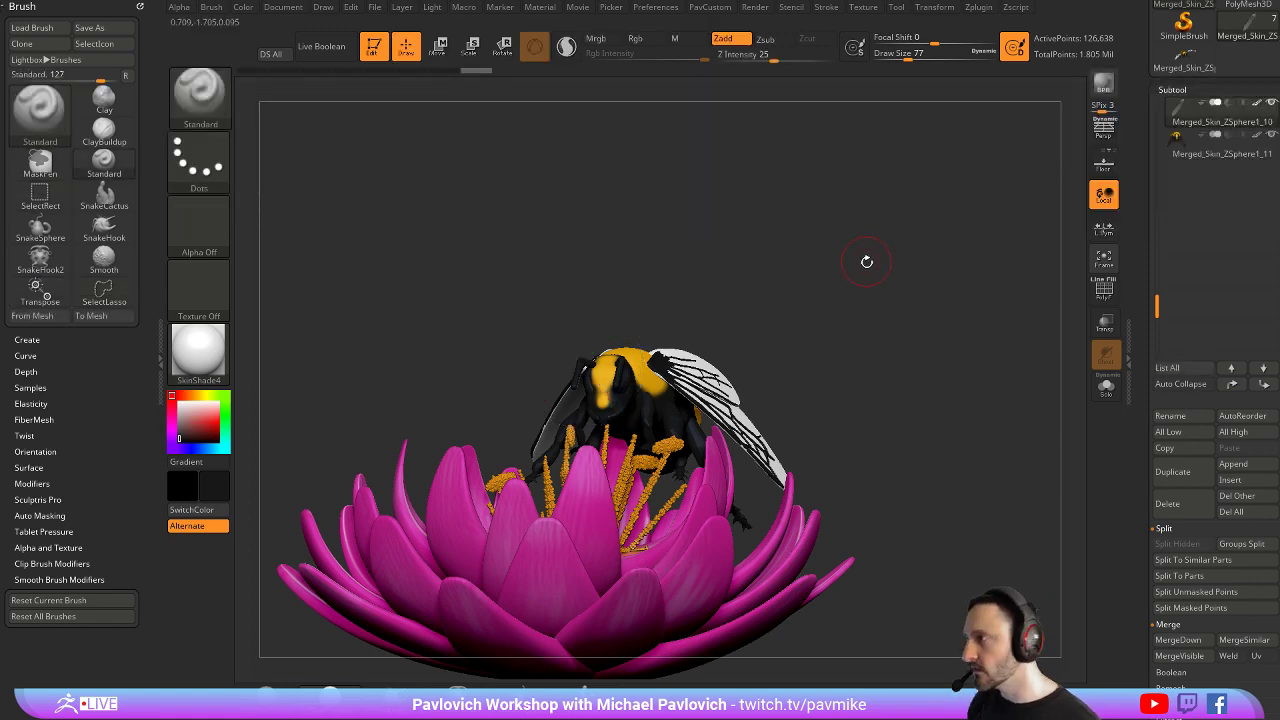
mouse_move(867, 261)
left_mouse_down()
mouse_move(903, 243)
mouse_move(878, 257)
left_mouse_up()
key("ctrl+shift")
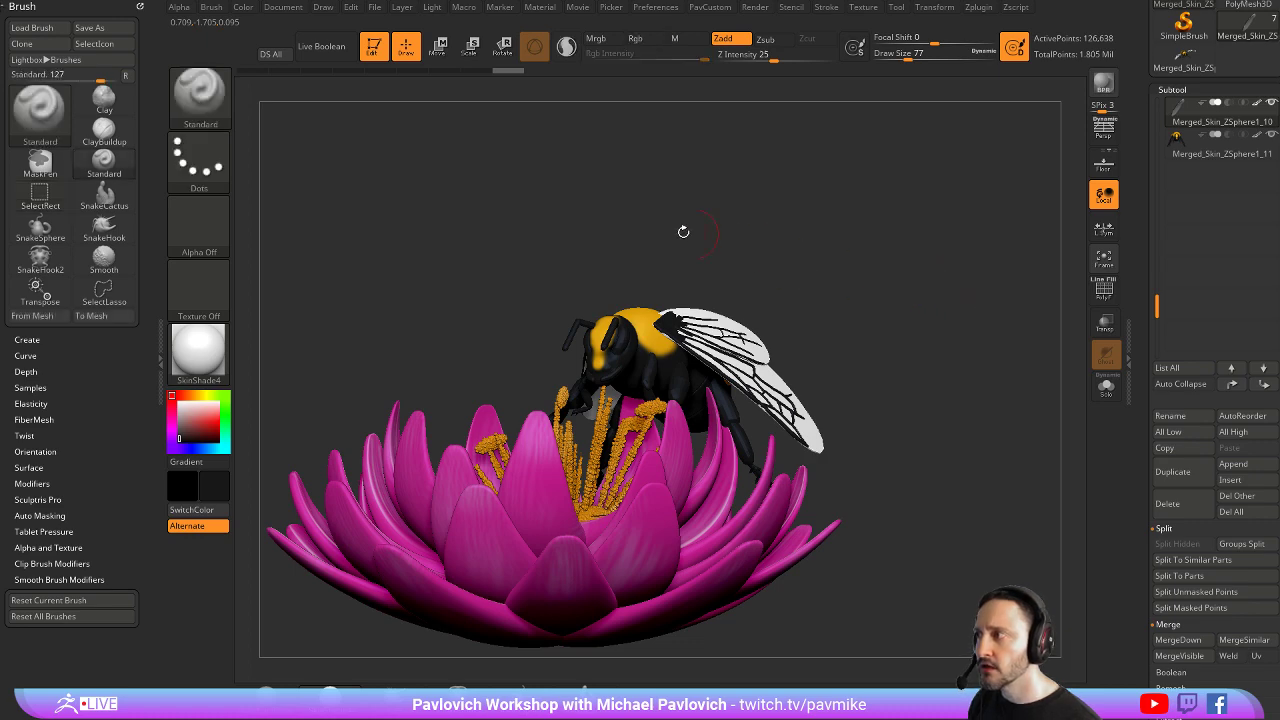
In Move mode, select only the bee's left wing for the multi-subtool transform and add the right wing to the selection
key("w")
key("ctrl+shift")
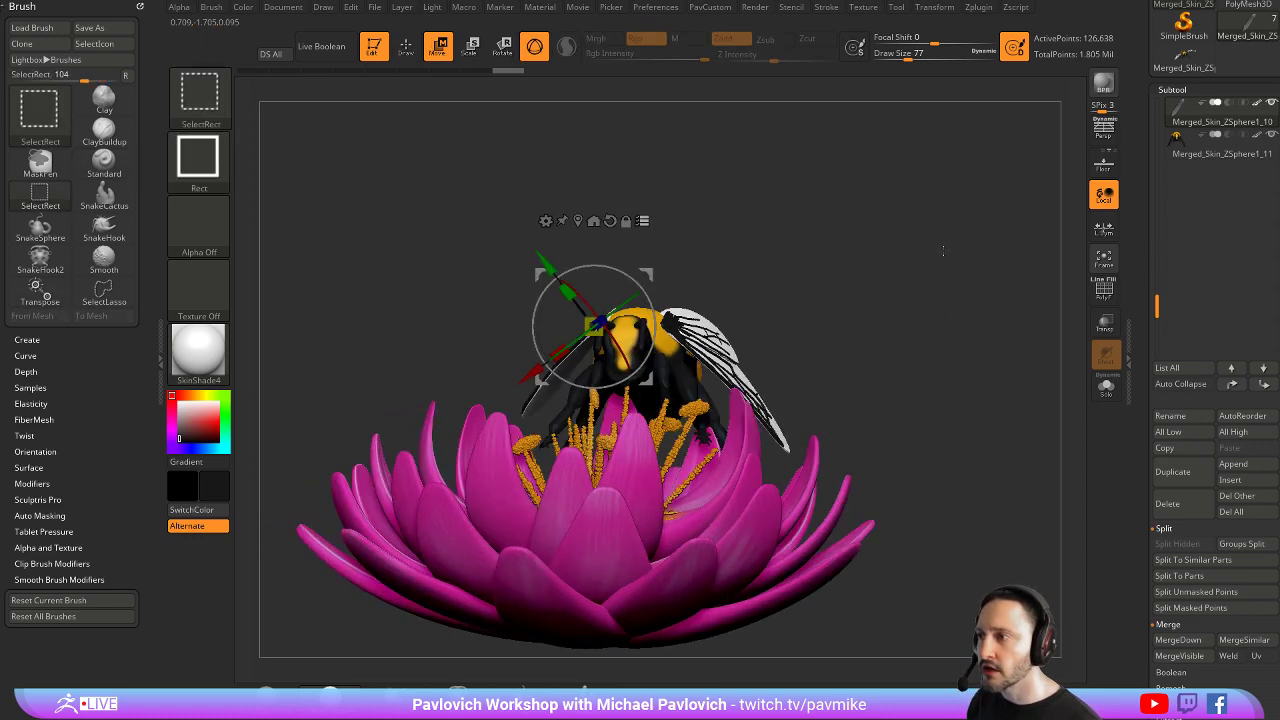
mouse_move(917, 247)
left_mouse_down()
mouse_move(880, 258)
mouse_move(955, 250)
mouse_move(882, 252)
mouse_move(883, 215)
mouse_move(944, 173)
left_mouse_up()
key("ctrl+shift")
left_click(875, 274, "ctrl+shift")
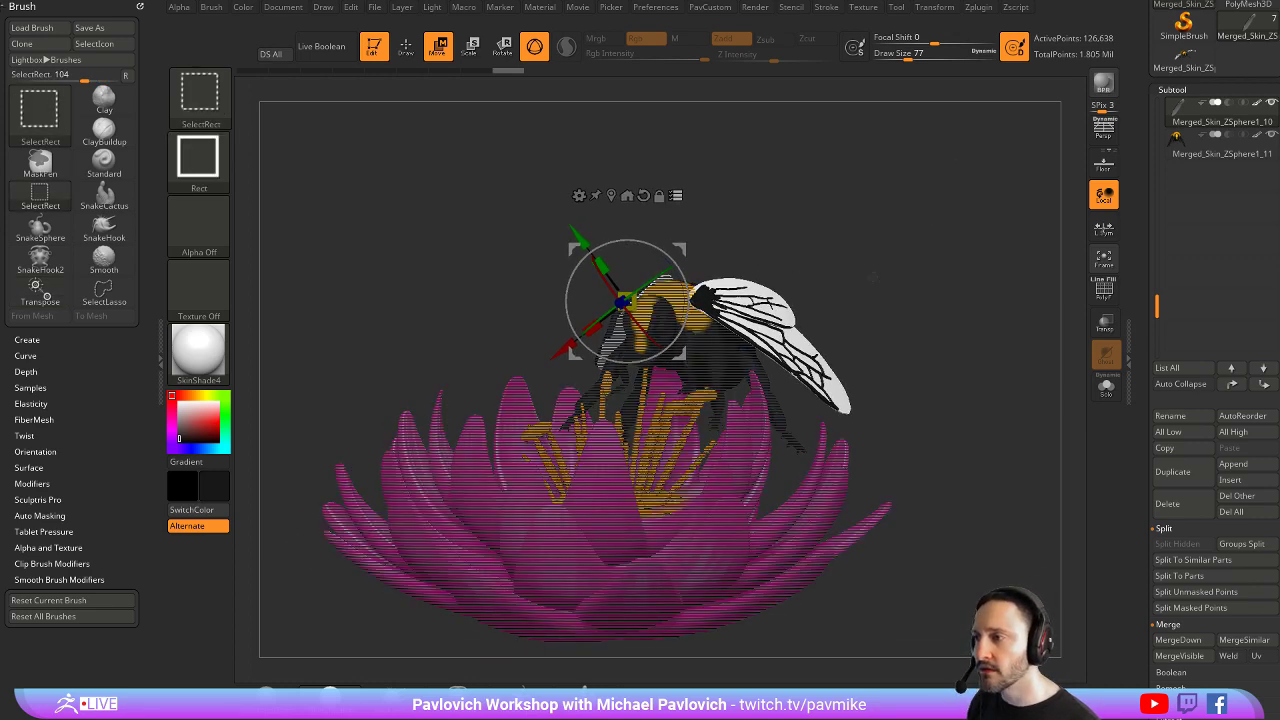
mouse_move(873, 277)
left_mouse_down()
mouse_move(911, 294)
mouse_move(882, 304)
left_mouse_up()
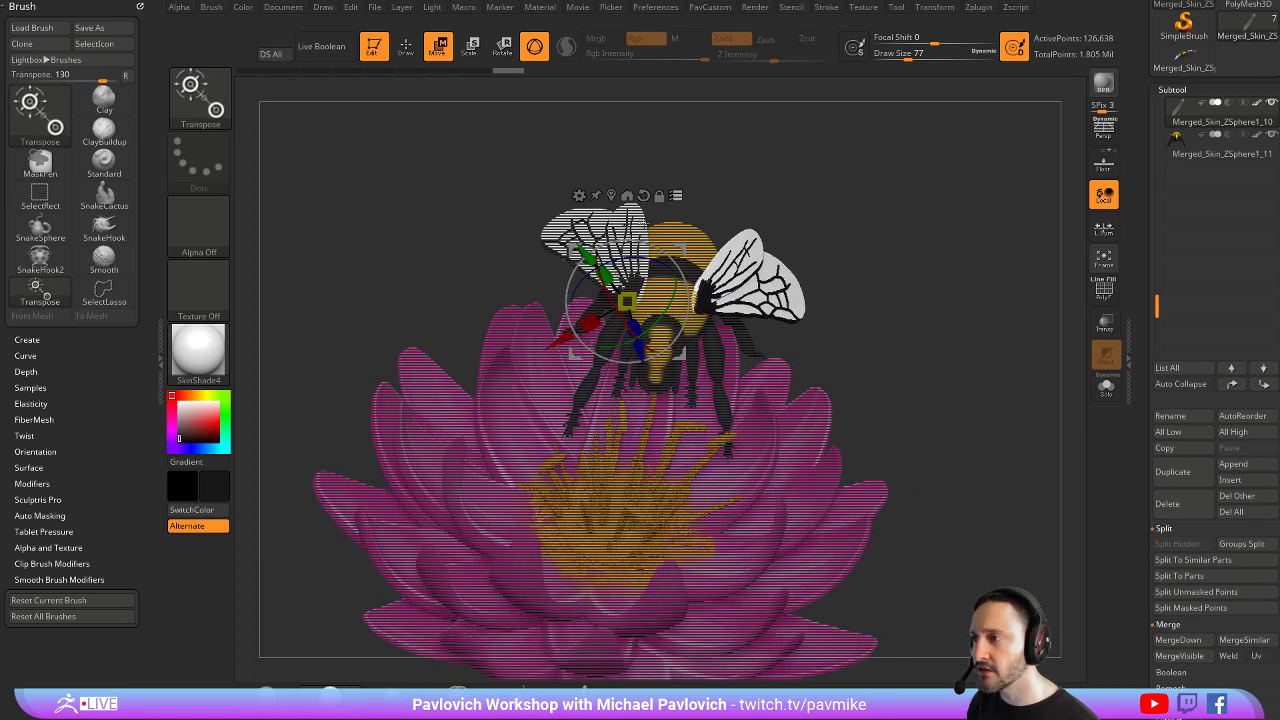
left_click(632, 217, "ctrl+shift")
left_click(697, 234, "ctrl+shift")
Try moving both selected wings together with the gizmo, and undo the moves
mouse_move(866, 220)
left_mouse_down()
mouse_move(819, 183)
mouse_move(766, 192)
mouse_move(872, 190)
mouse_move(826, 190)
left_mouse_up()
left_click_drag(683, 245, 638, 218)
key("ctrl+z")
mouse_move(829, 214)
left_mouse_down()
mouse_move(857, 213)
mouse_move(846, 243)
left_mouse_up()
left_click(729, 341, "ctrl+shift")
left_click_drag(683, 246, 652, 213)
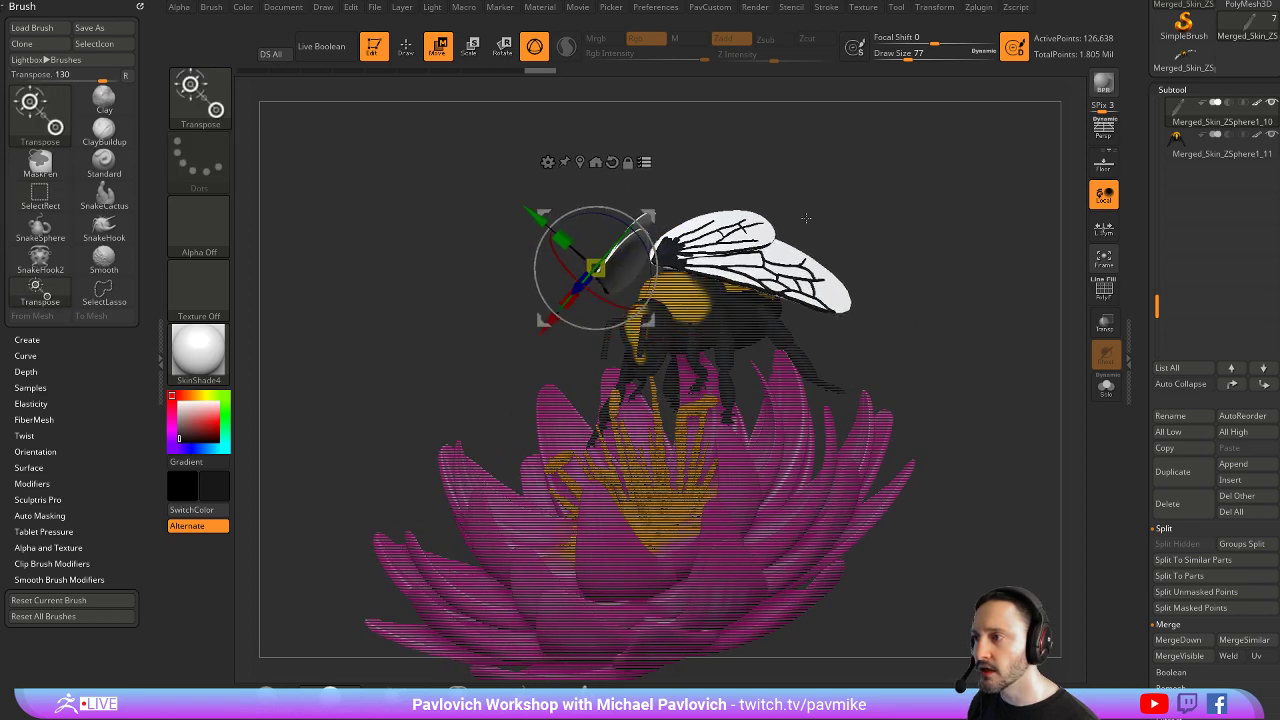
key("ctrl+z")
Add the bee's body to the selected wings, try moving the whole bee, reset the subtool selection and undo the move
left_click_drag(812, 216, 872, 165)
left_click(624, 242, "ctrl+shift")
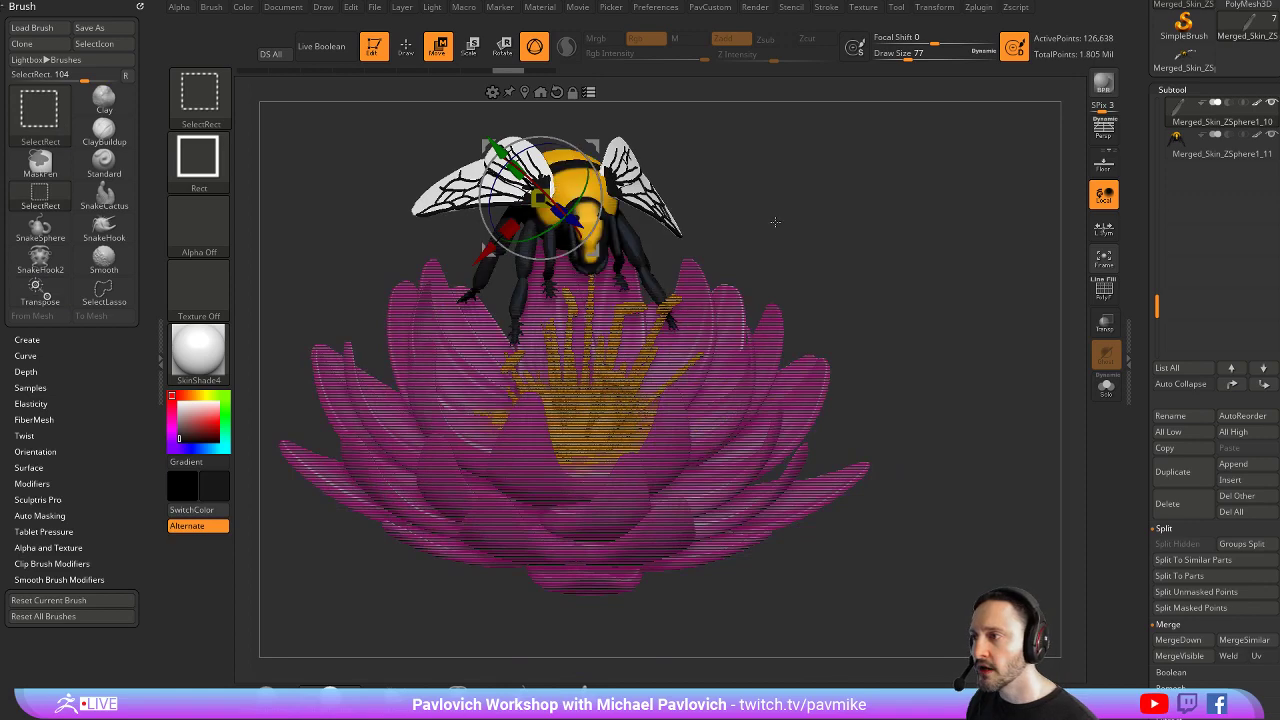
mouse_move(834, 245)
left_mouse_down("alt")
mouse_move(825, 172)
mouse_move(849, 220)
left_mouse_up("alt")
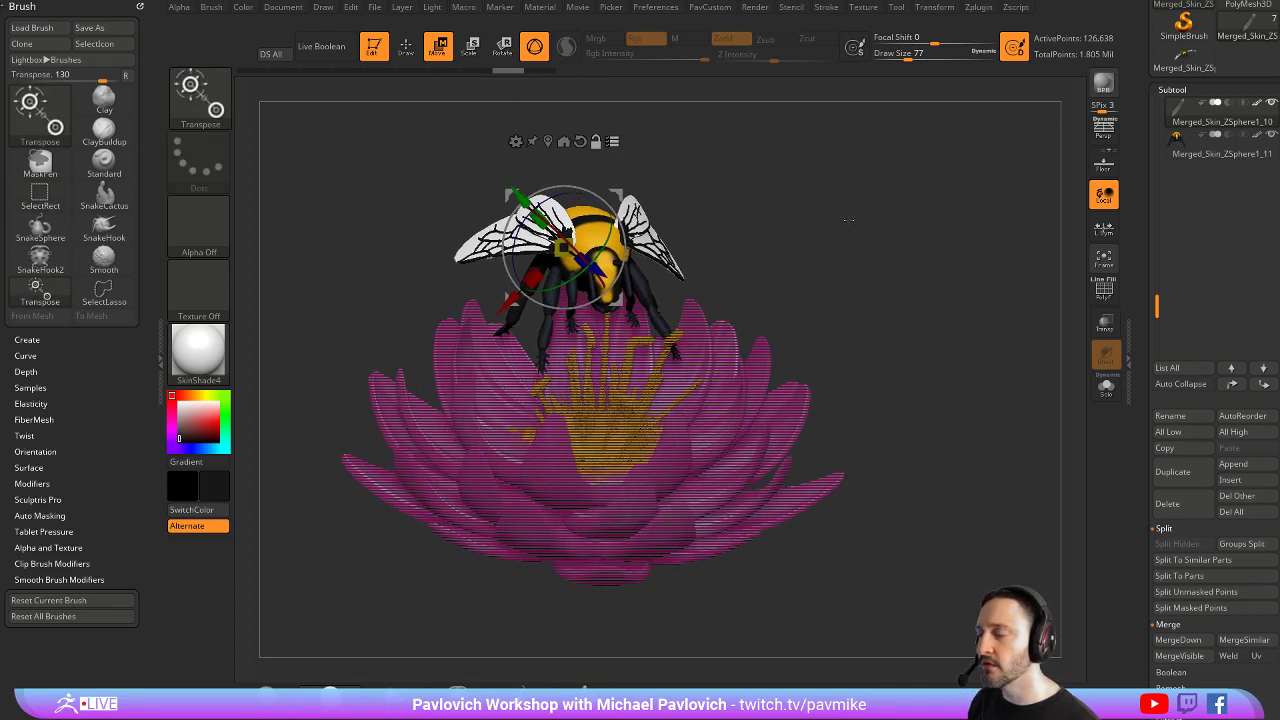
mouse_move(620, 196)
left_mouse_down()
mouse_move(623, 170)
mouse_move(613, 192)
left_mouse_up()
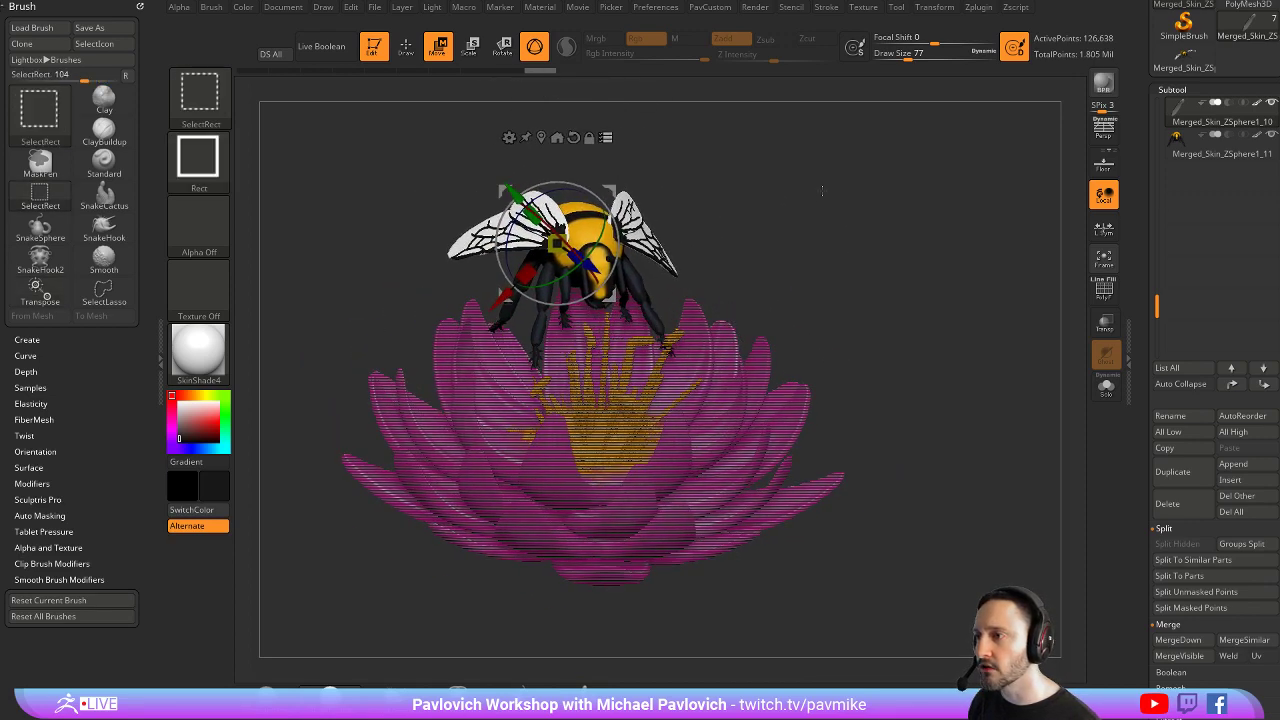
left_click_drag(817, 162, 877, 214, "ctrl+shift")
key("ctrl+z")
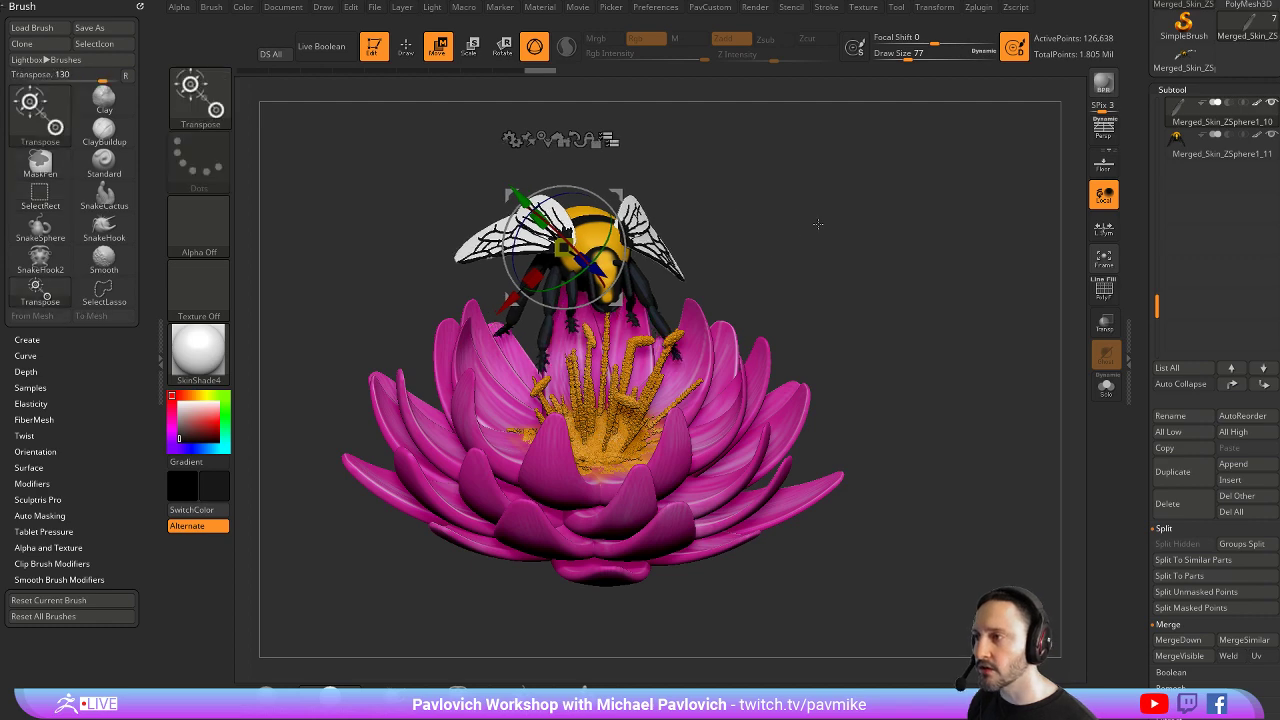
Select only the bee's body and wings with rectangle selections, trying out inverting and resetting the subtool selection
left_click_drag(690, 184, 526, 239, "ctrl+shift")
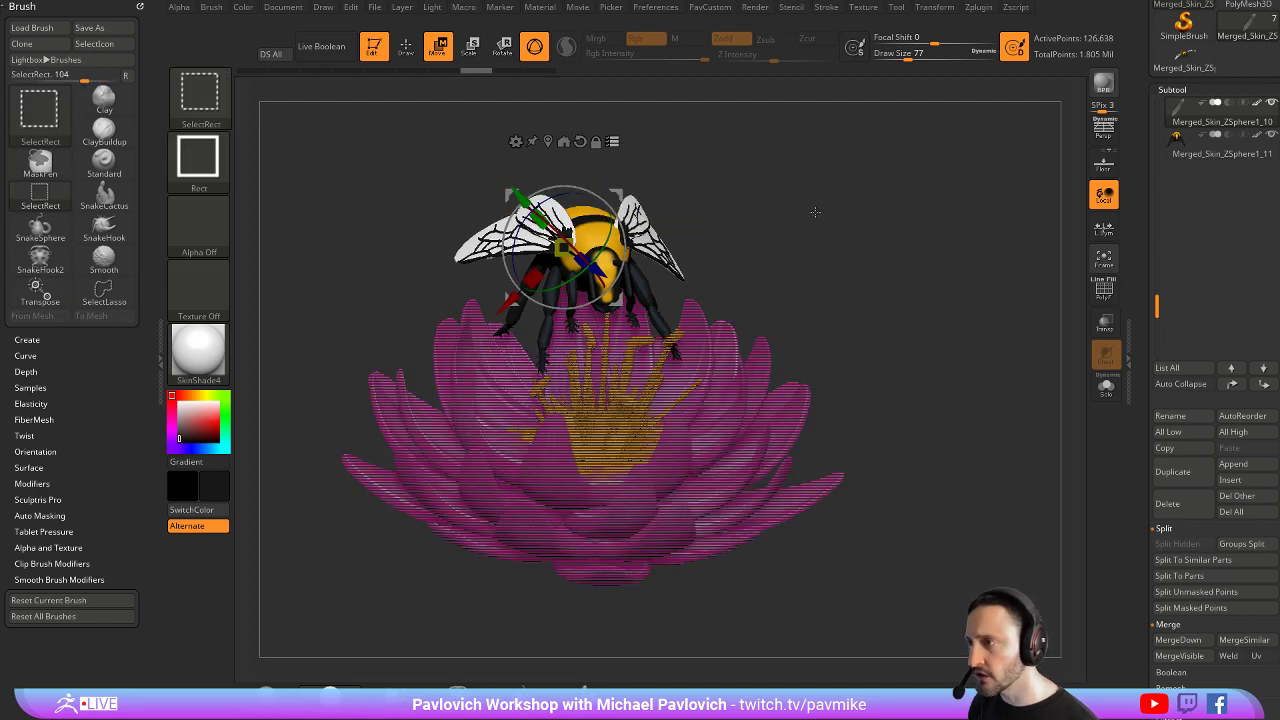
left_click_drag(816, 212, 682, 213, "ctrl+shift")
left_click_drag(750, 185, 514, 222, "ctrl+shift")
mouse_move(734, 160)
left_mouse_down("ctrl+shift")
mouse_move(750, 200)
mouse_move(522, 250)
left_mouse_up("ctrl+shift")
left_click(752, 198, "ctrl+shift")
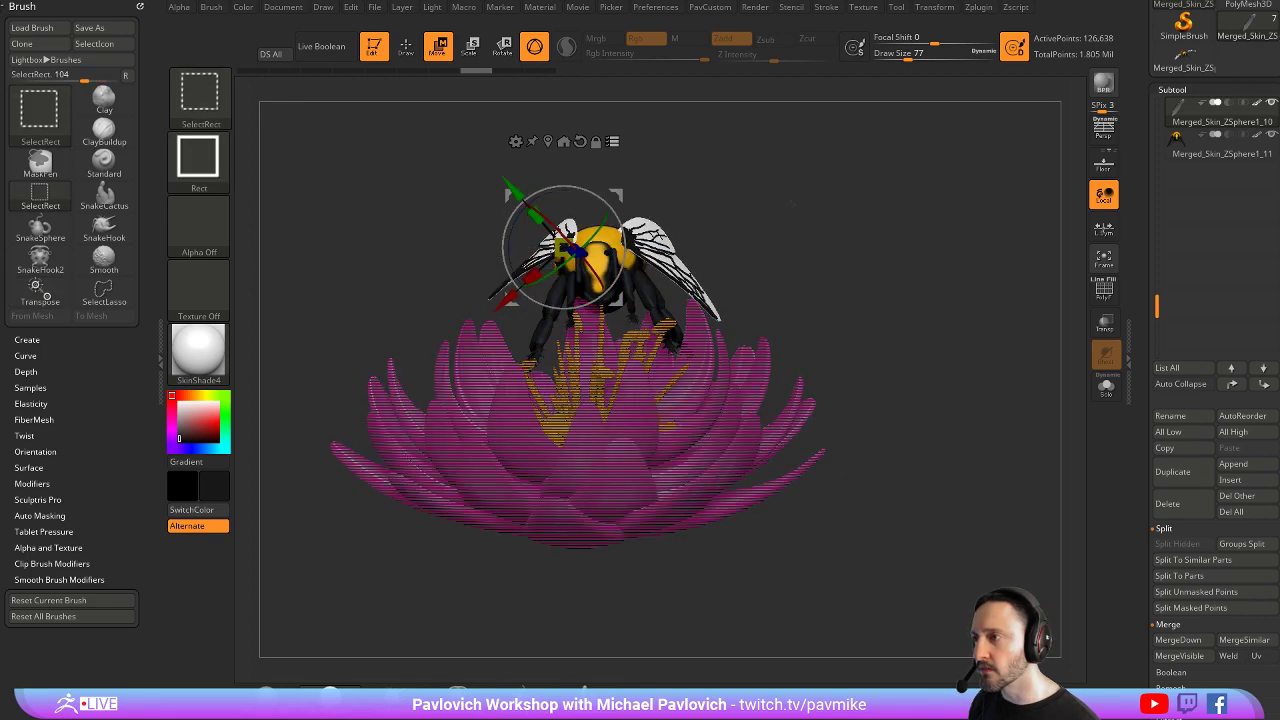
Invert the subtool selection so only the flower parts are selected, and return to Draw mode
mouse_move(877, 213)
left_mouse_down("ctrl+shift")
mouse_move(922, 235)
mouse_move(884, 221)
mouse_move(636, 214)
left_mouse_up("ctrl+shift")
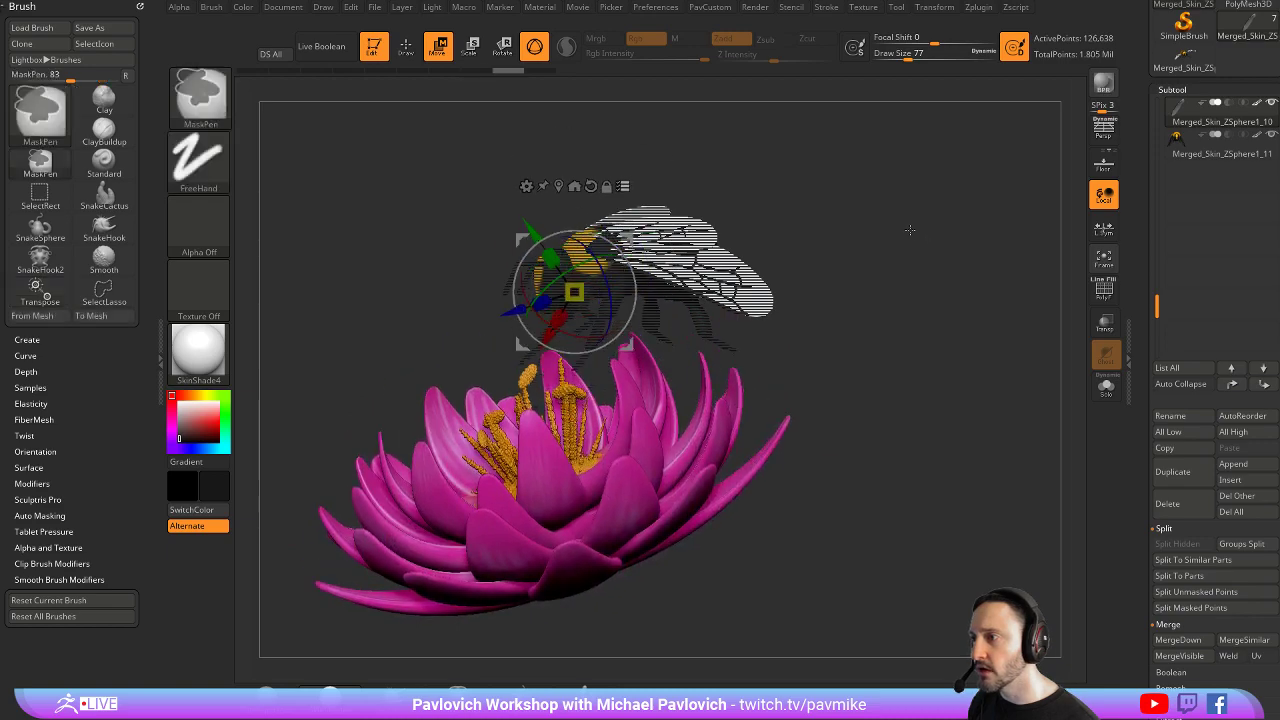
left_click_drag(909, 229, 889, 171)
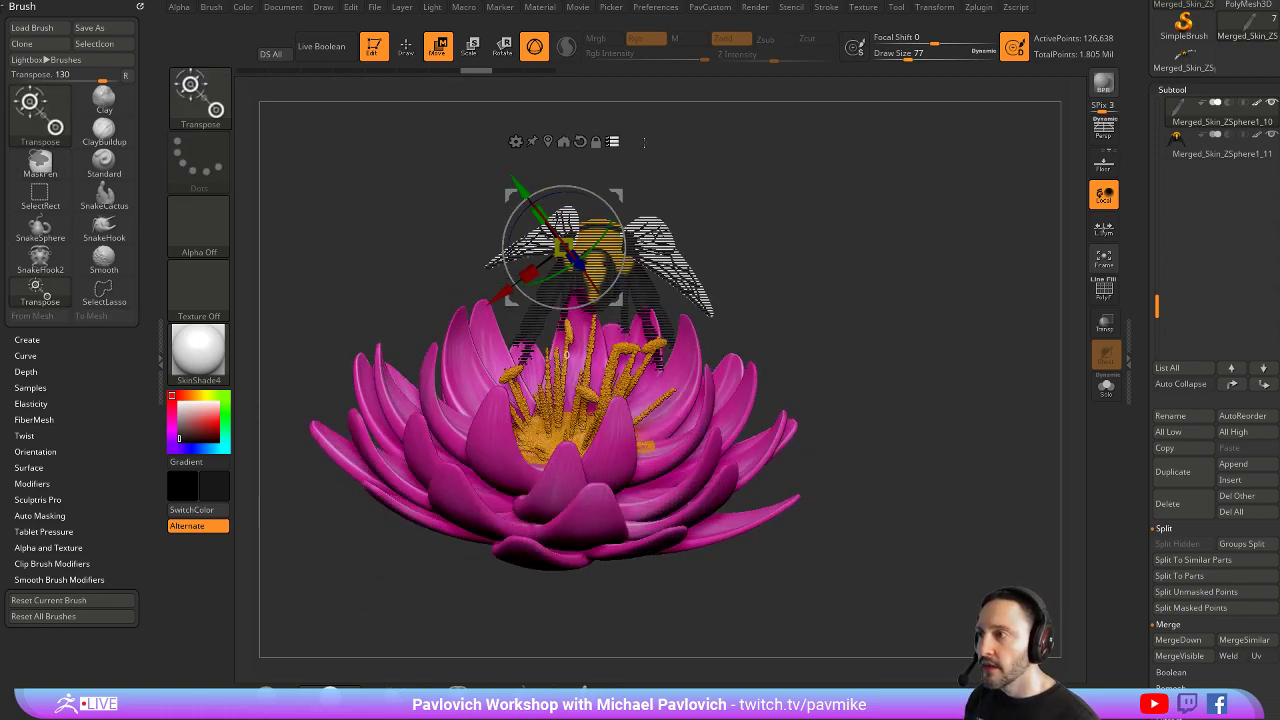
key("q")
Toggle Solo on the active wing, make the bee's body the active subtool and isolate it with Solo
mouse_move(957, 263)
left_mouse_down()
mouse_move(771, 255)
mouse_move(866, 186)
mouse_move(953, 204)
mouse_move(931, 217)
left_mouse_up()
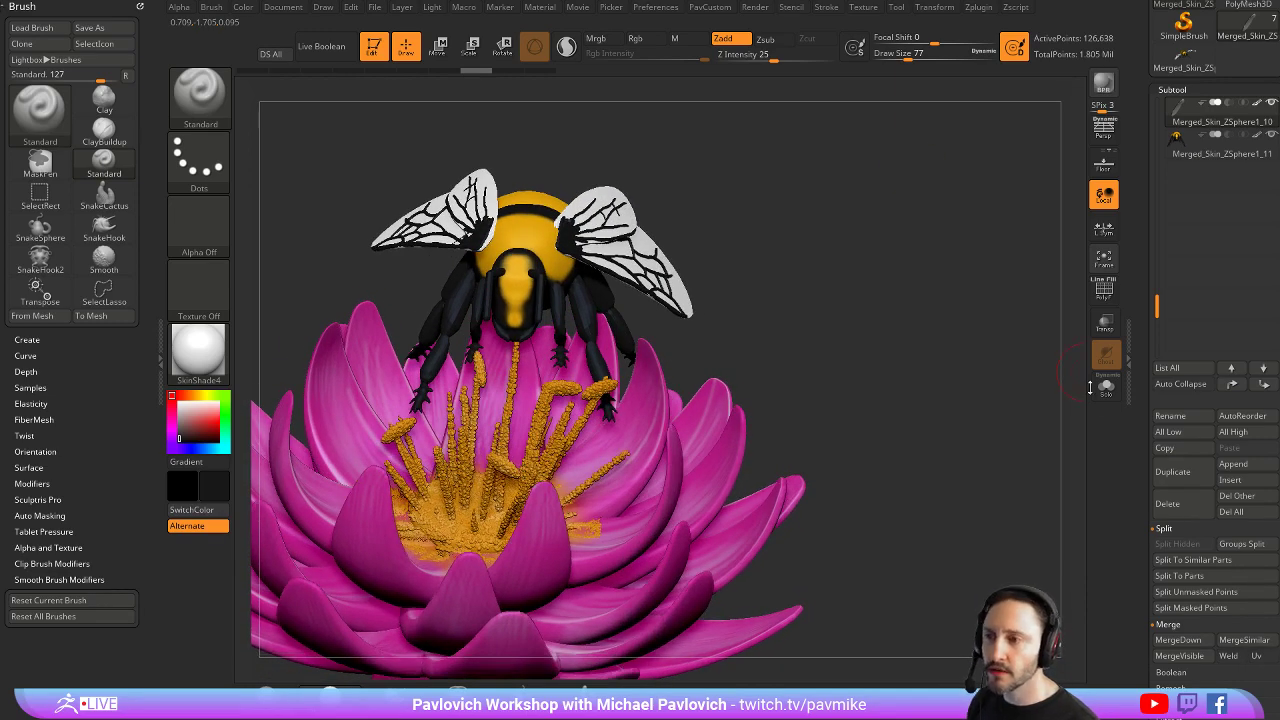
left_click(1105, 387)
left_click_drag(991, 340, 998, 349, "alt")
left_click(1105, 387)
left_click(604, 265, "alt")
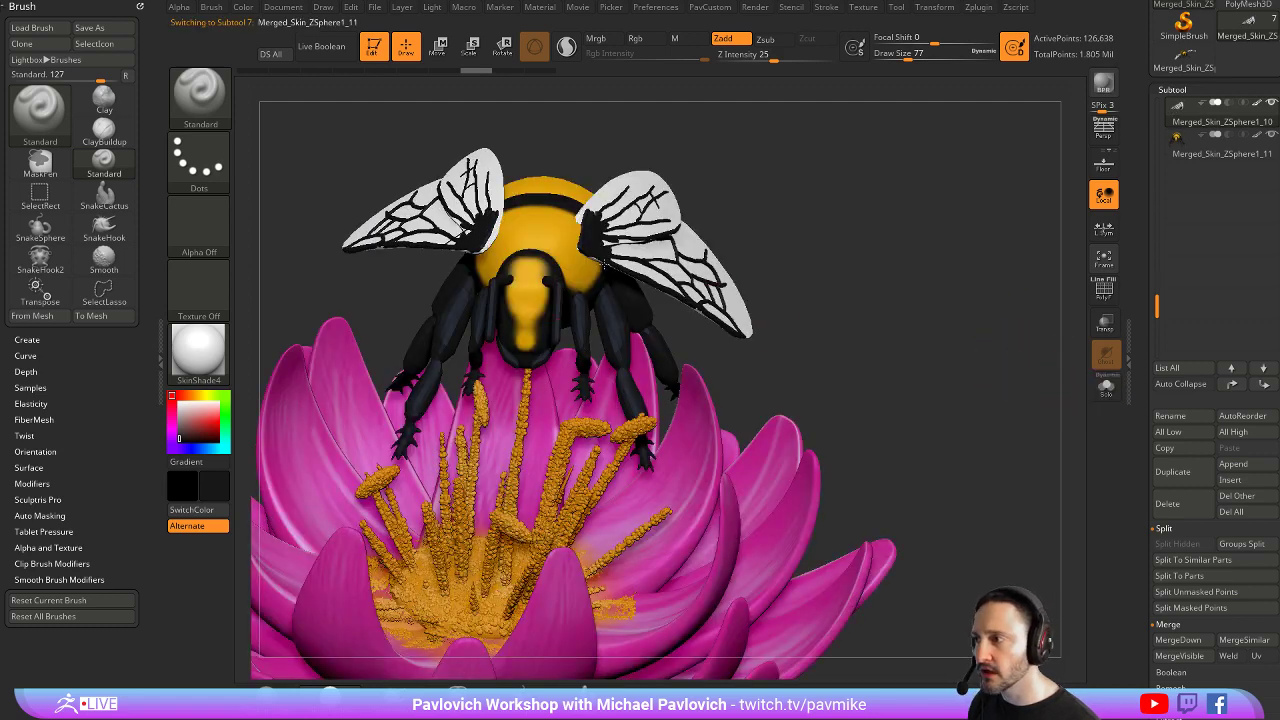
left_click(1105, 385)
Isolate a single leg with a selection rectangle, invert the visibility to hide that leg, and restore the full body
left_click_drag(570, 452, 589, 340, "ctrl+shift")
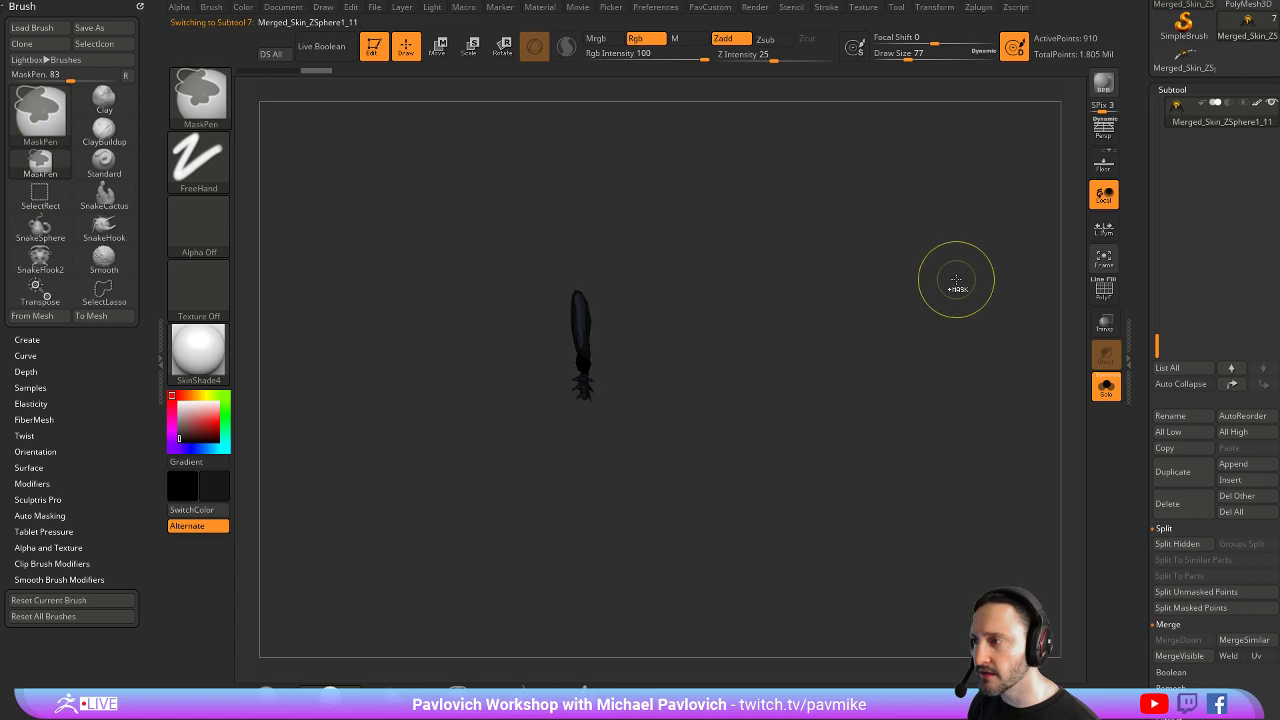
left_click(968, 296, "ctrl+shift")
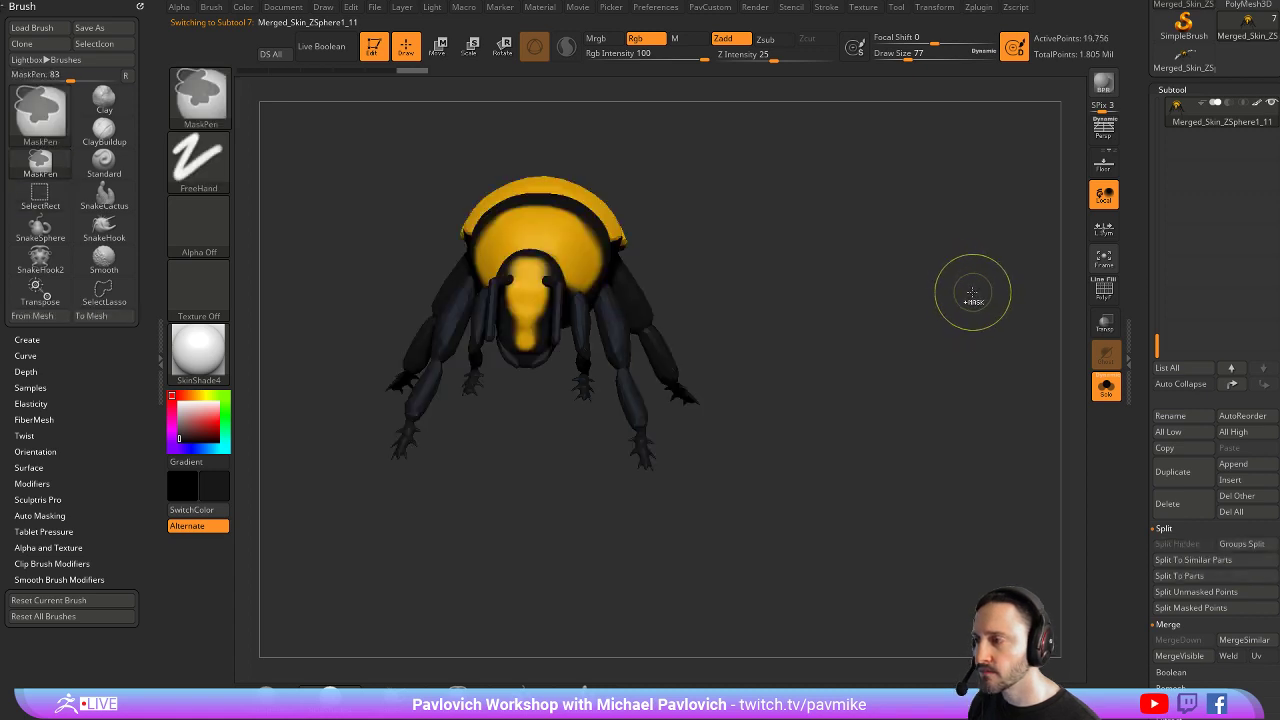
key("ctrl+z")
left_click_drag(967, 297, 1002, 312, "ctrl+shift")
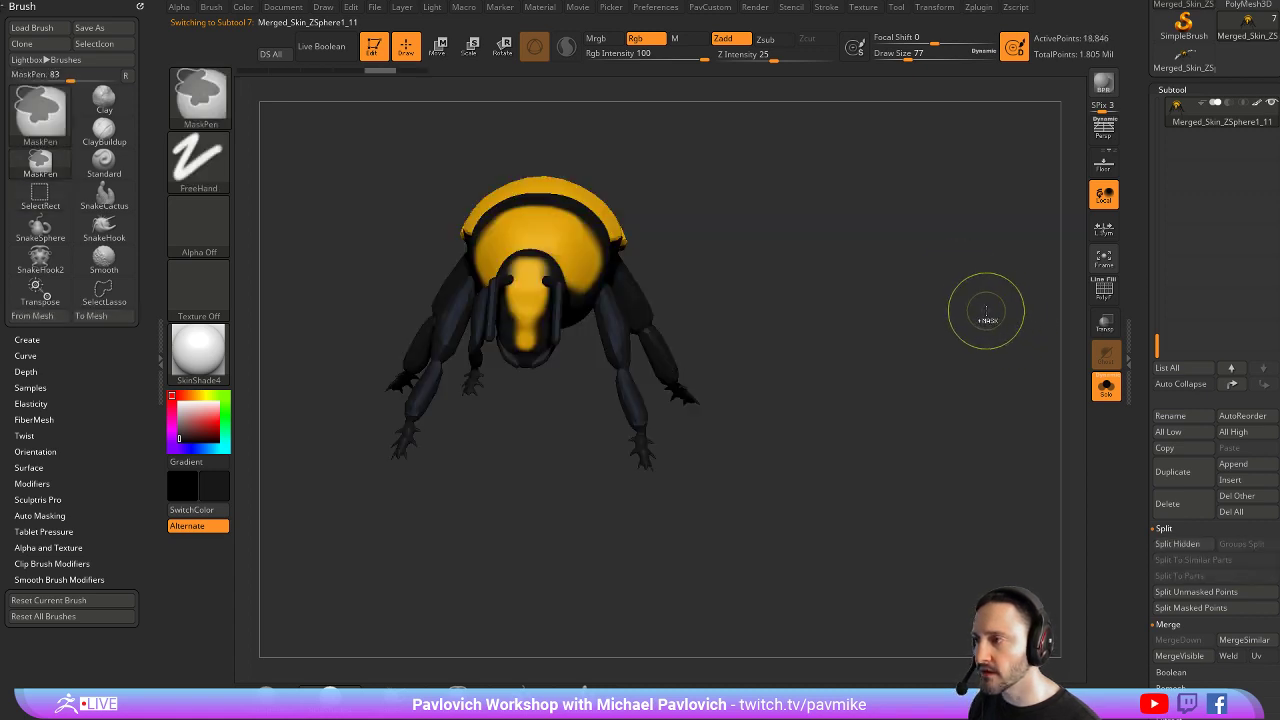
left_click(986, 313, "ctrl+shift")
Try the Move gizmo on the soloed body, return to Draw mode and turn on PolyFrame to inspect the body's polygroups
key("w")
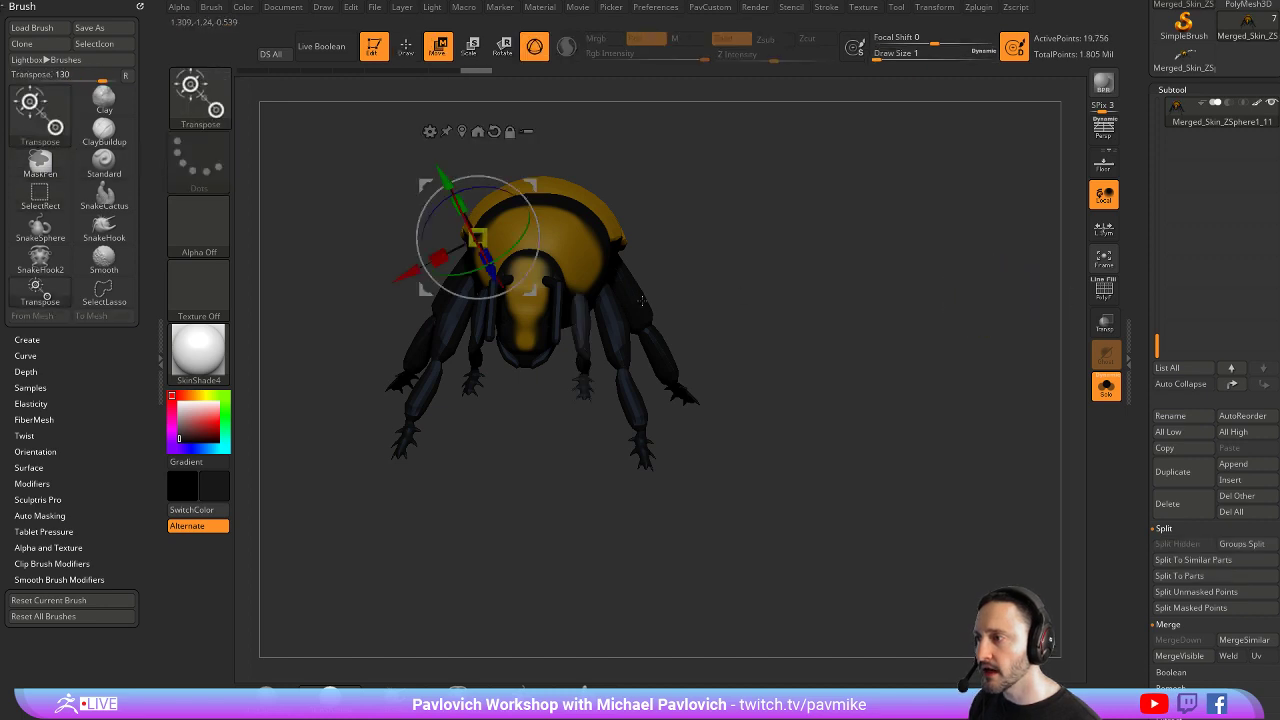
mouse_move(584, 301)
left_mouse_down()
mouse_move(647, 250)
mouse_move(649, 262)
left_mouse_up()
key("q")
key("shift+f")
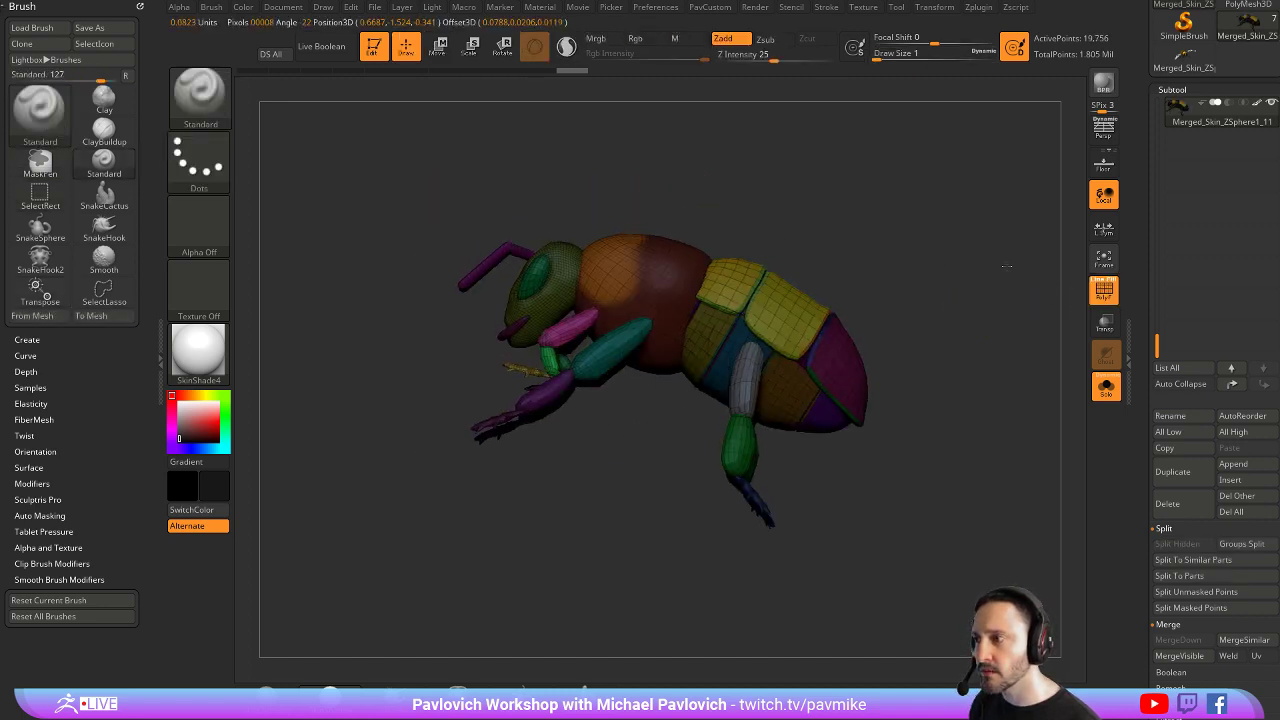
mouse_move(1000, 266)
left_mouse_down()
mouse_move(1049, 242)
mouse_move(642, 347)
left_mouse_up()
mouse_move(728, 335)
left_mouse_down()
mouse_move(883, 289)
mouse_move(868, 298)
left_mouse_up()
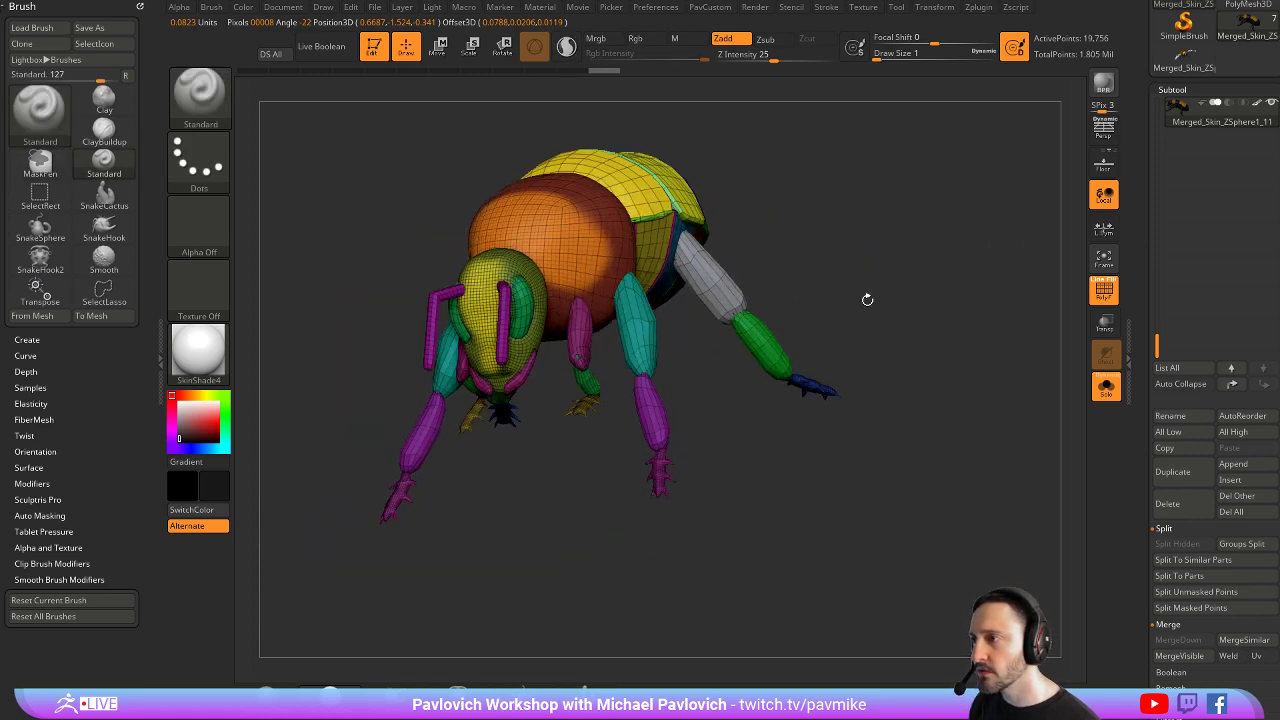
Isolate the magenta polygroup shared by a pair of the bee's leg segments and restore the full body
key("ctrl+shift")
left_click(585, 341, "ctrl+shift")
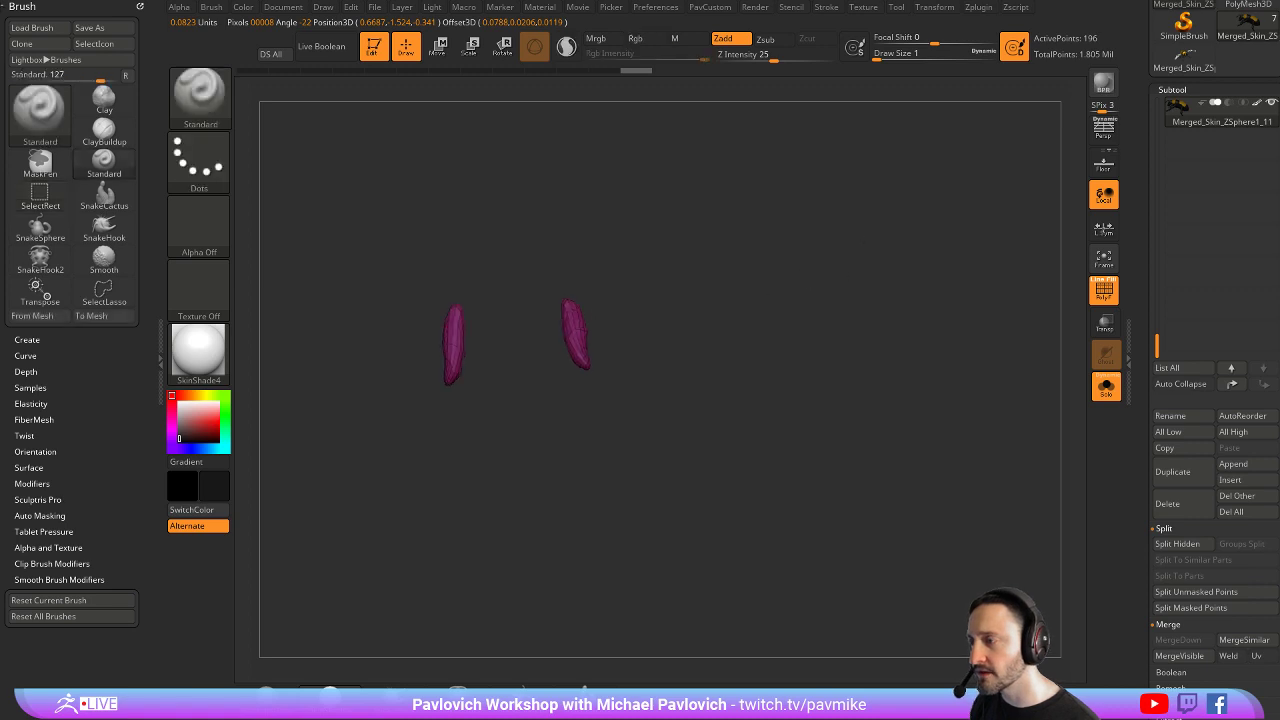
left_click(925, 248, "ctrl+shift")
left_click_drag(894, 237, 937, 221)
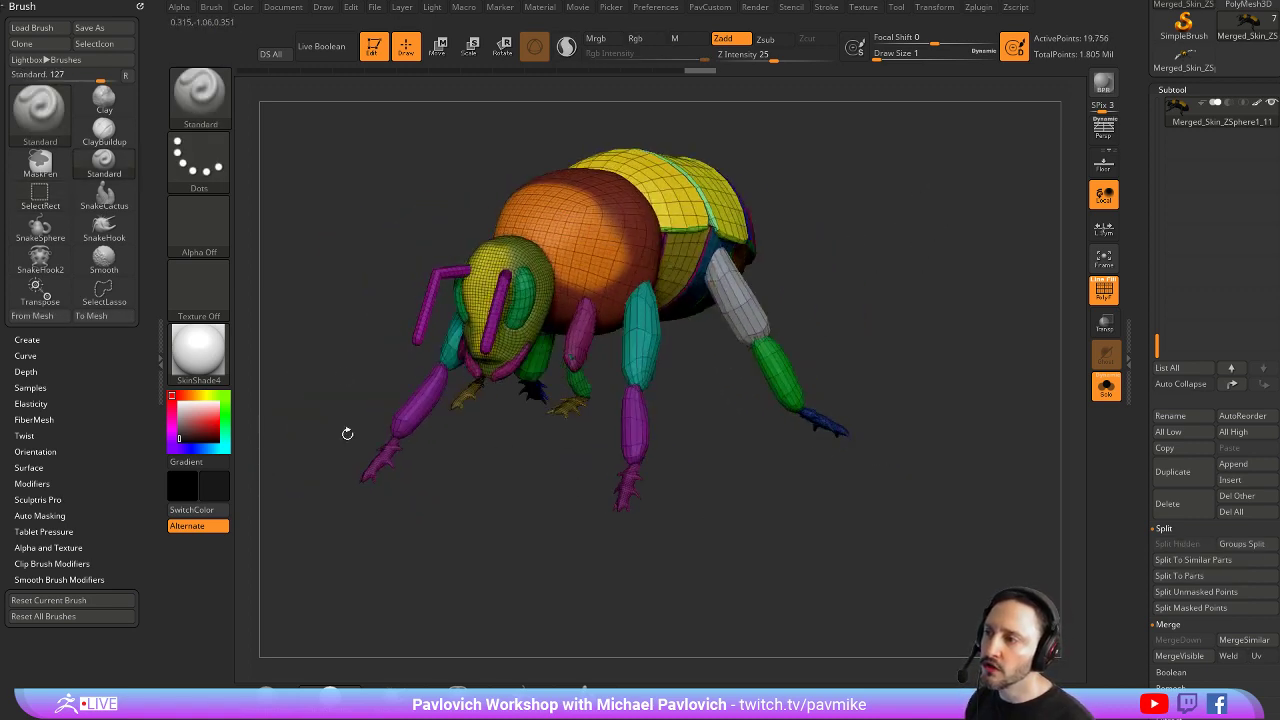
Run Auto Groups on the soloed bee body and bring up the polygroup settings in the Tool palette
left_click_drag(860, 290, 980, 272)
key("space")
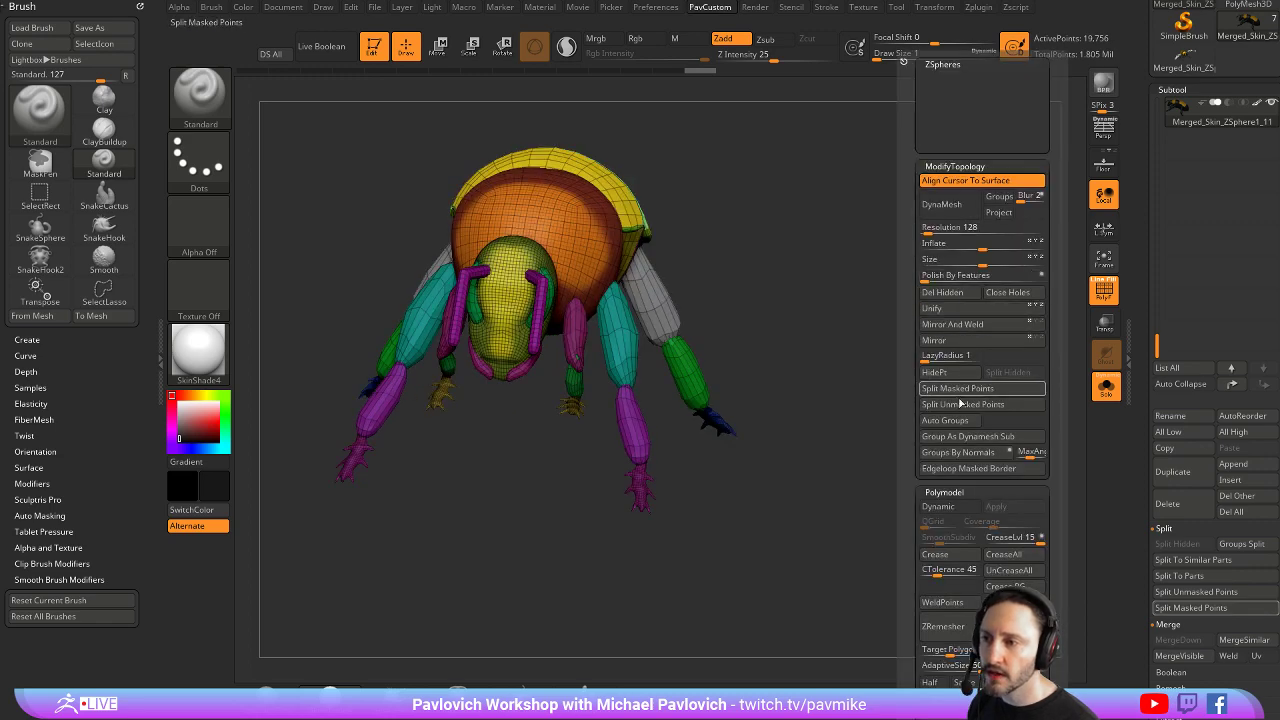
left_click(956, 421)
left_click_drag(1148, 405, 1148, 189)
left_click(1179, 332)
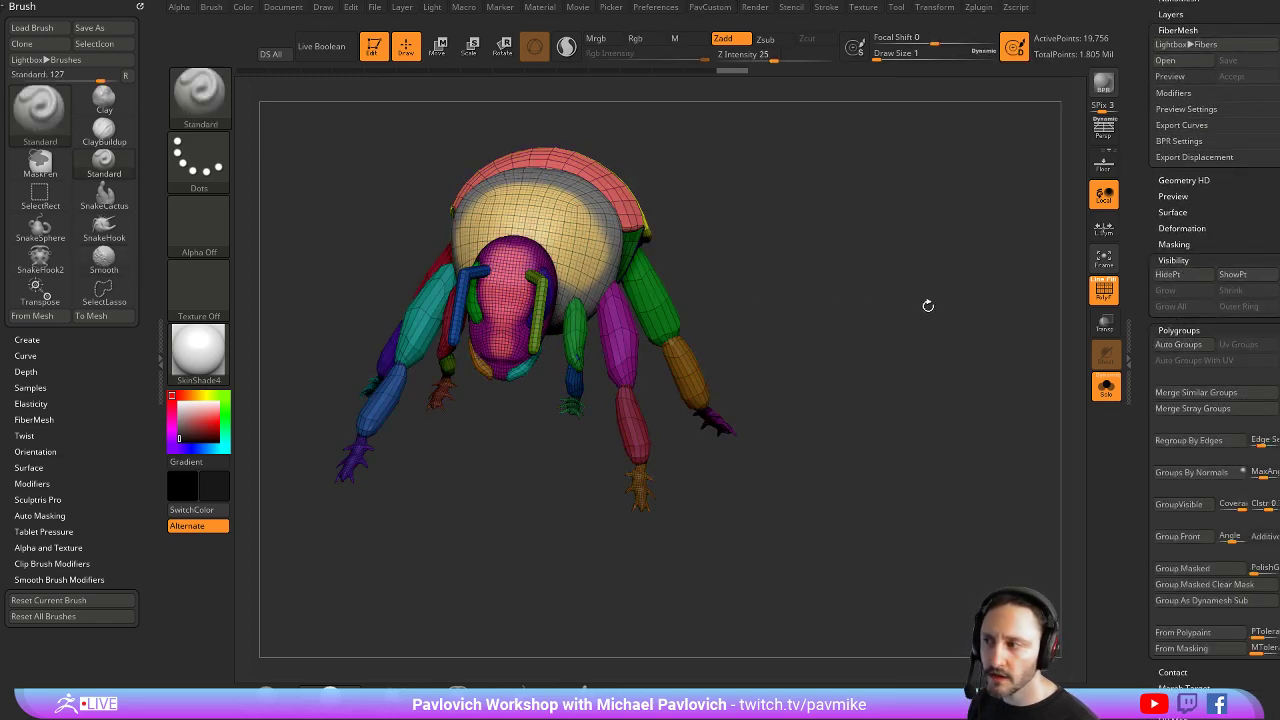
left_click_drag(929, 303, 592, 325)
Use the Move gizmo to mask everything except one leg-segment polygroup at a time, return to Draw mode and clear the mask
key("w")
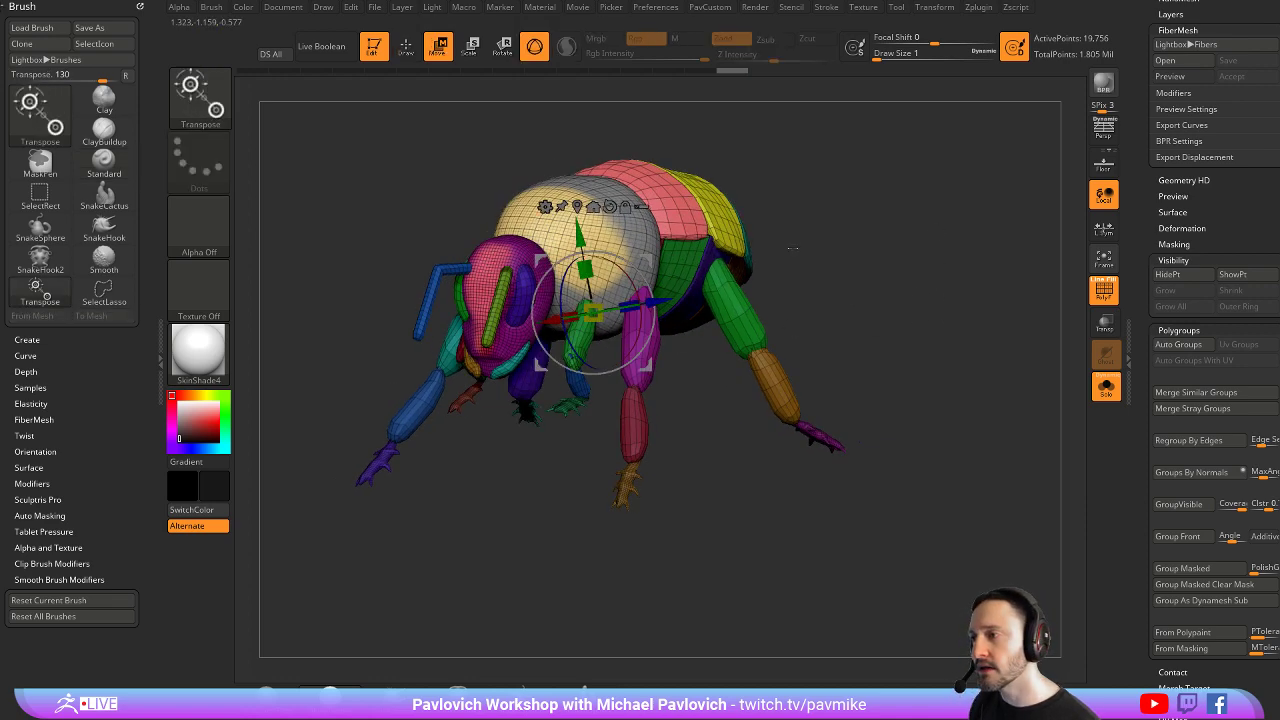
left_click(643, 330, "ctrl")
left_click(747, 318, "ctrl")
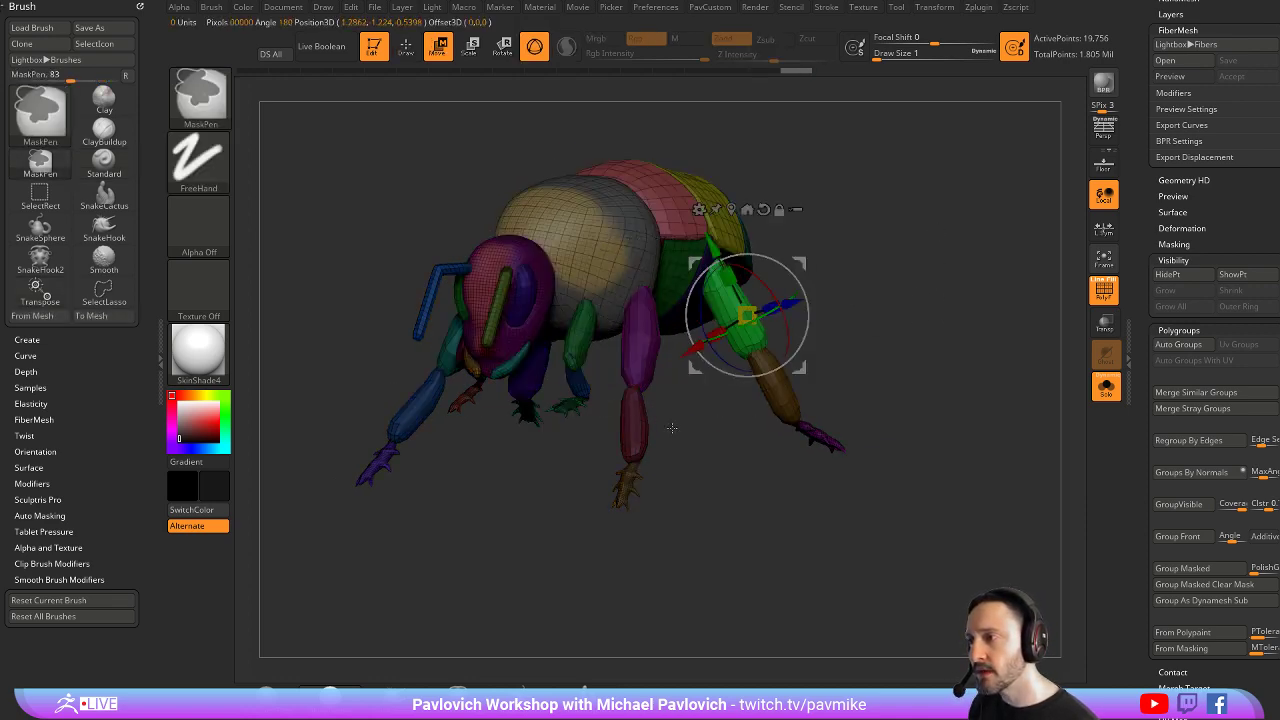
left_click(634, 428, "ctrl")
left_click(582, 338, "ctrl")
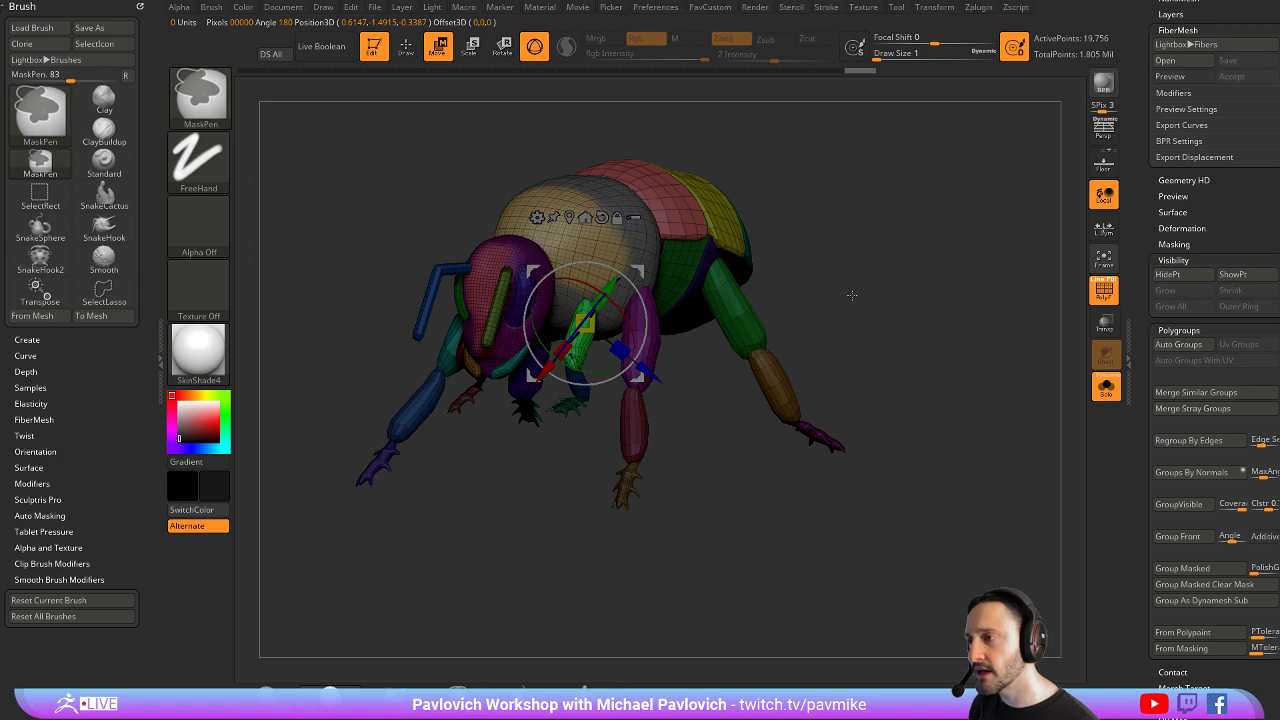
mouse_move(851, 295)
left_mouse_down()
mouse_move(671, 278)
mouse_move(678, 295)
left_mouse_up()
key("q")
mouse_move(921, 211)
left_mouse_down()
mouse_move(962, 246)
mouse_move(998, 250)
left_mouse_up()
left_click_drag(985, 240, 907, 284, "ctrl")
Isolate the inner front leg with a selection rectangle, grow the visibility to its full segments, mask it and show the full body again
left_click_drag(546, 479, 595, 357, "ctrl+shift")
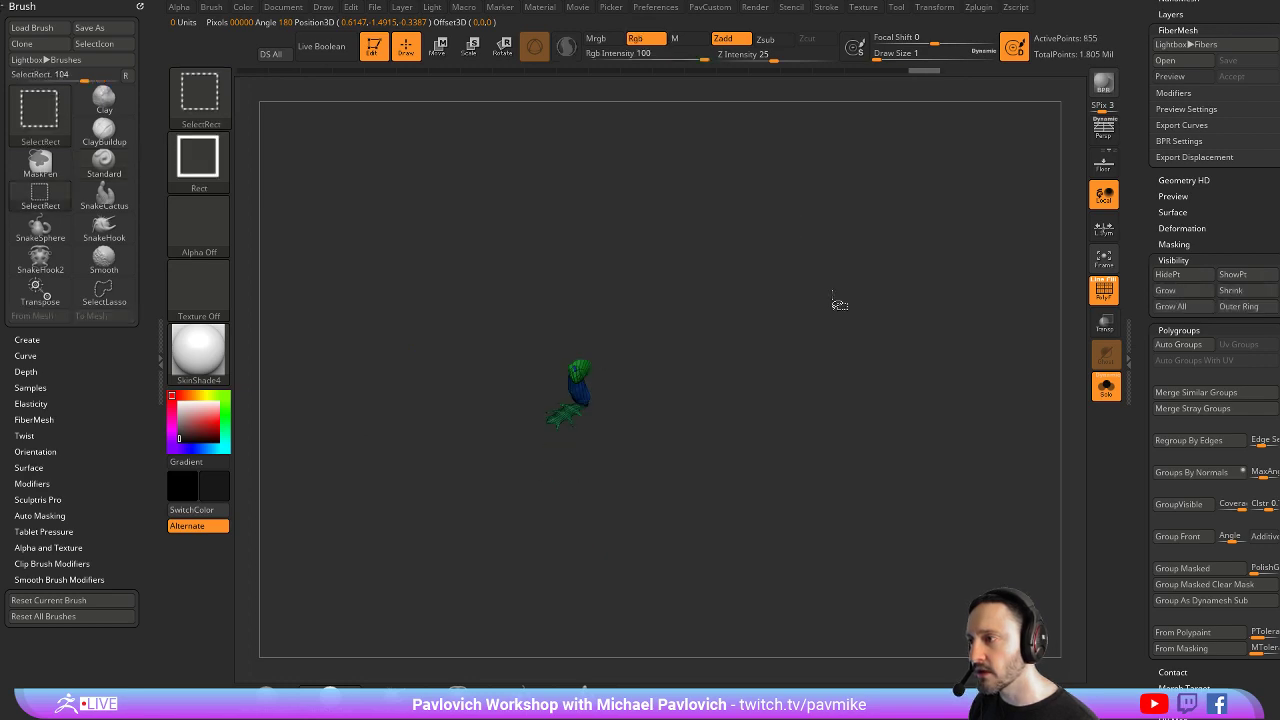
key("ctrl+shift+a")
left_click(946, 293, "ctrl")
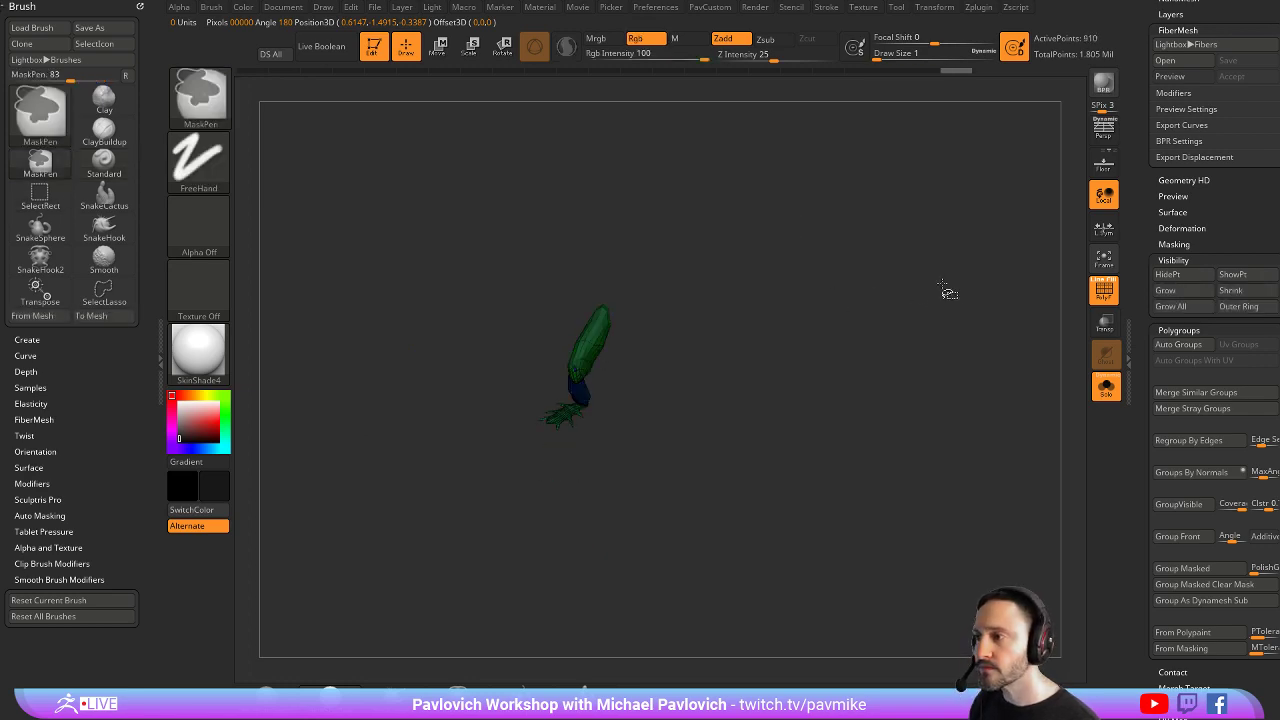
left_click(937, 240, "ctrl+shift")
left_click(960, 231, "ctrl")
left_click(963, 250, "ctrl+shift")
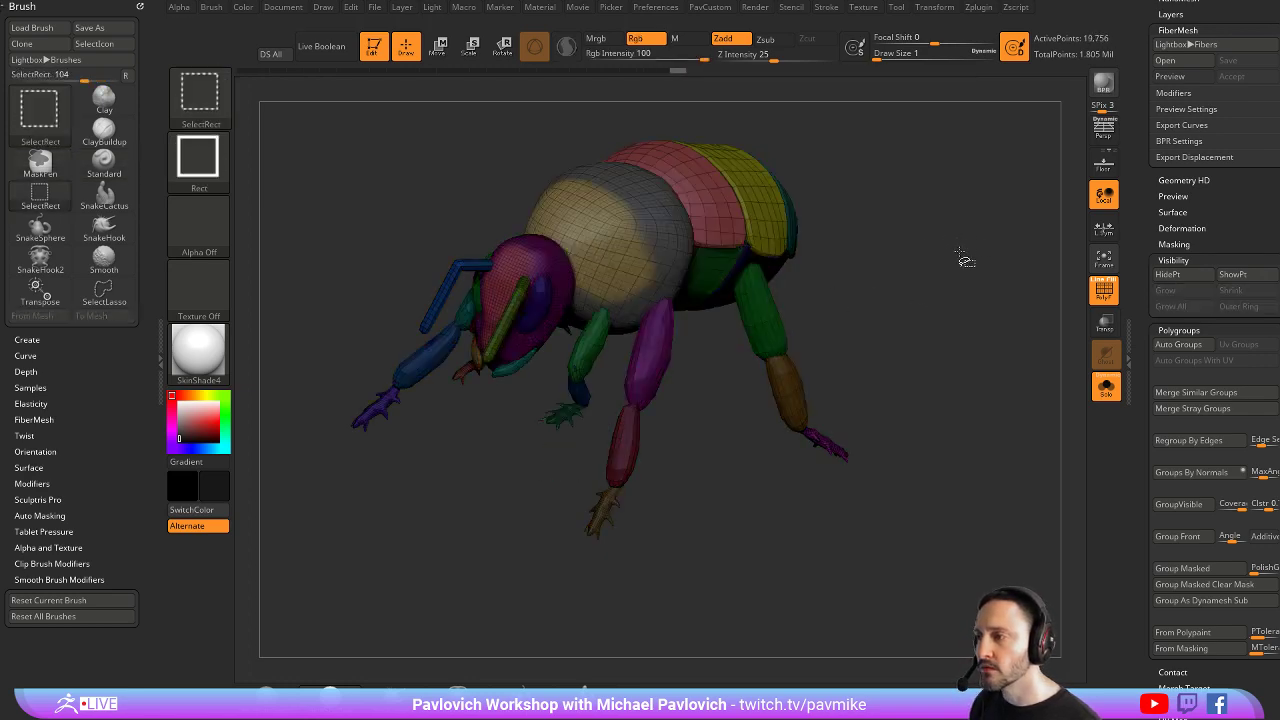
left_click(947, 244, "ctrl")
Isolate the inner front leg again, mask the rest of the body and try the Move gizmo on the leg
left_click_drag(600, 338, 532, 442, "ctrl+shift")
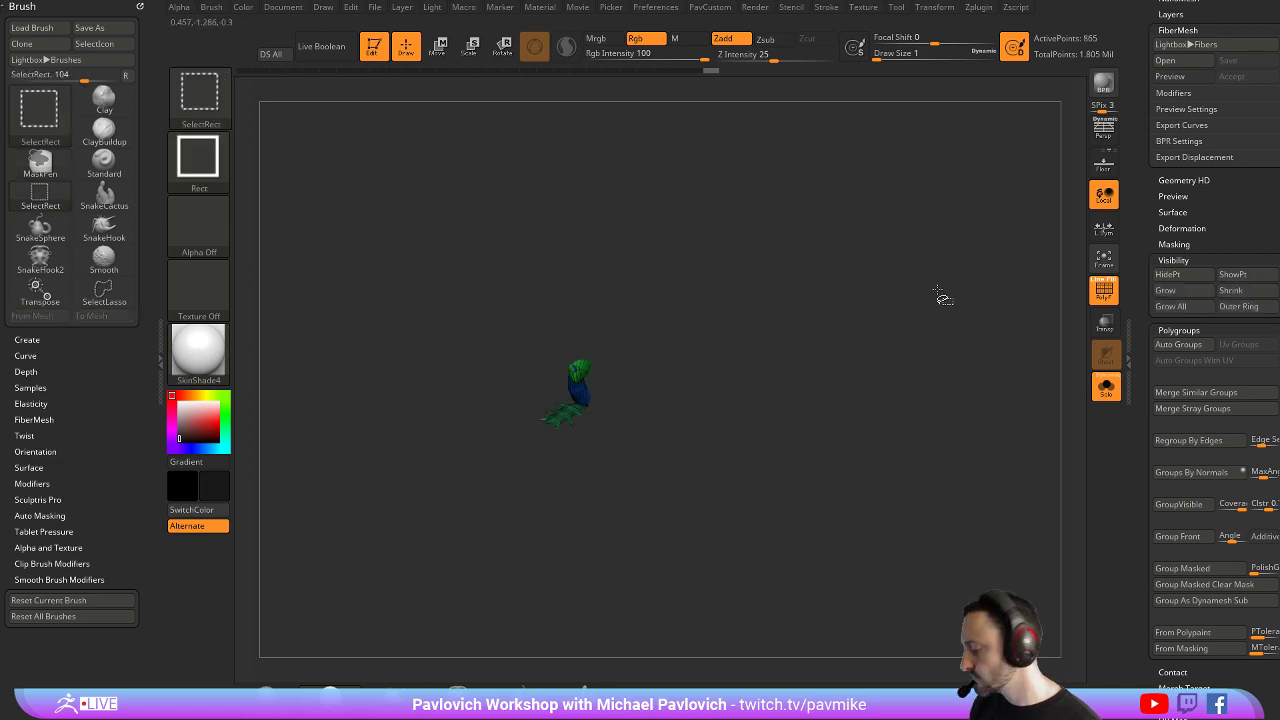
left_click_drag(940, 294, 946, 302)
left_click(947, 300, "ctrl+shift")
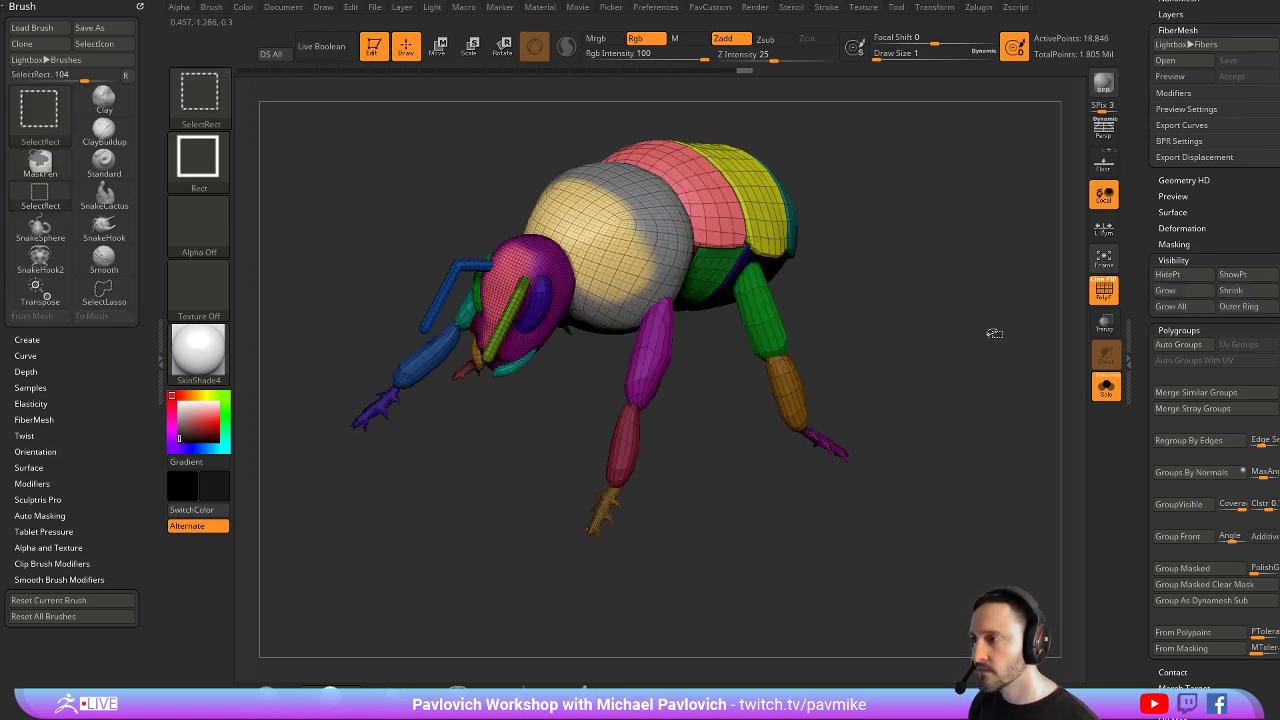
left_click_drag(977, 274, 938, 253)
key("w")
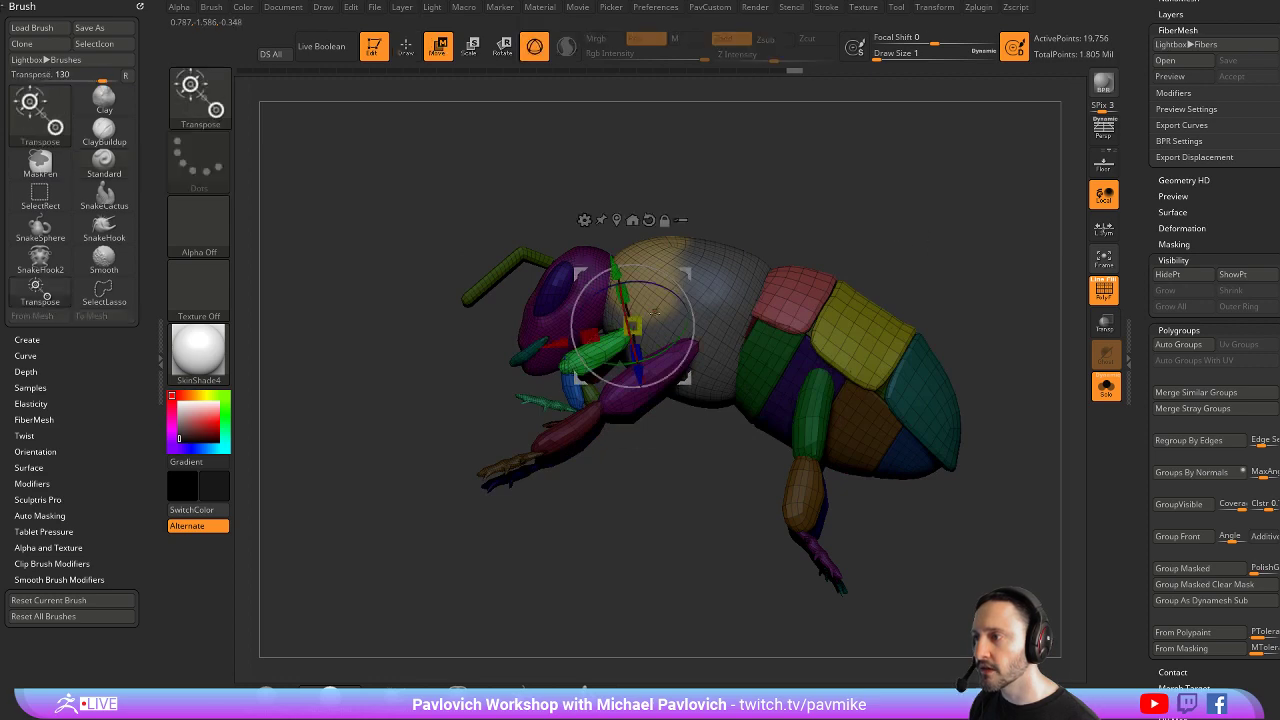
mouse_move(673, 282)
left_mouse_down()
mouse_move(686, 299)
mouse_move(664, 275)
mouse_move(689, 278)
left_mouse_up()
key("q")
Return to the unmasked body, adjust the draw size and select the Move brush
mouse_move(888, 242)
left_mouse_down()
mouse_move(926, 240)
mouse_move(918, 209)
mouse_move(698, 347)
left_mouse_up()
key("s")
key("s")
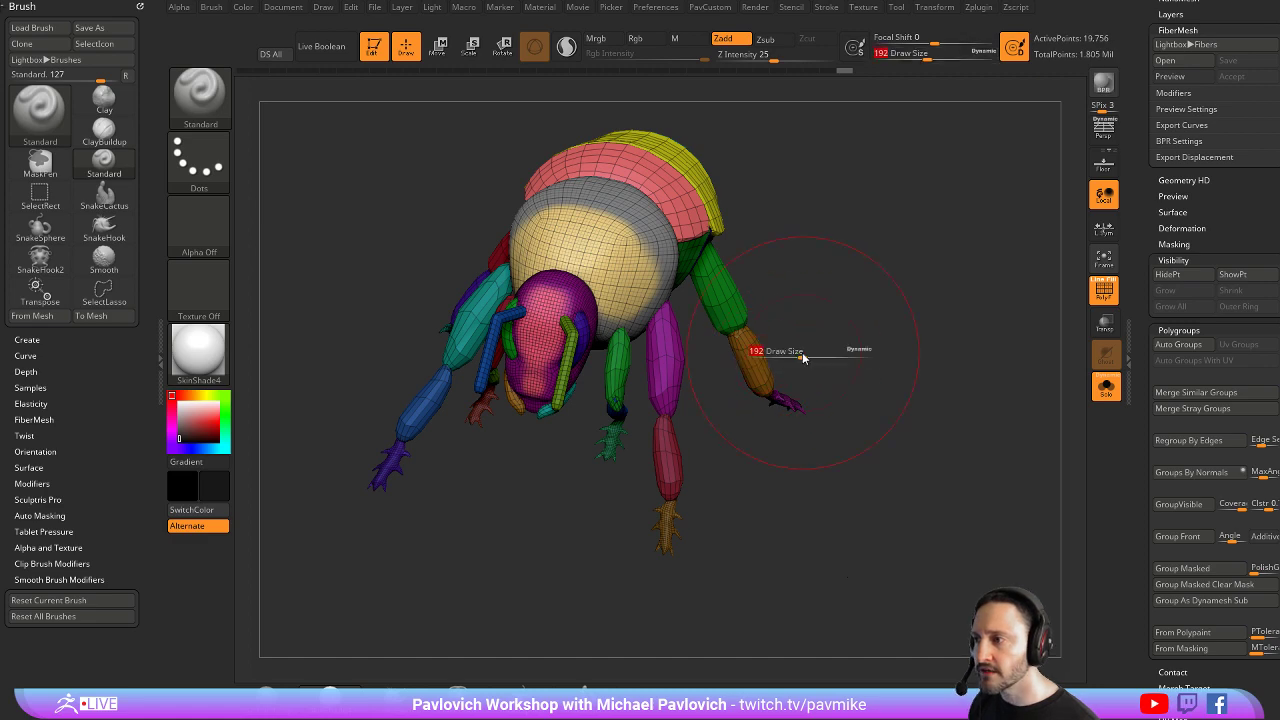
key("b")
key("m")
key("v")
Turn off PolyFrame and Solo to bring back the full bee and flower, and bring the Subtool list into view
key("space")
mouse_move(868, 345)
left_mouse_down()
mouse_move(851, 297)
mouse_move(725, 285)
mouse_move(830, 287)
left_mouse_up()
left_click(1107, 296)
left_click(1108, 400)
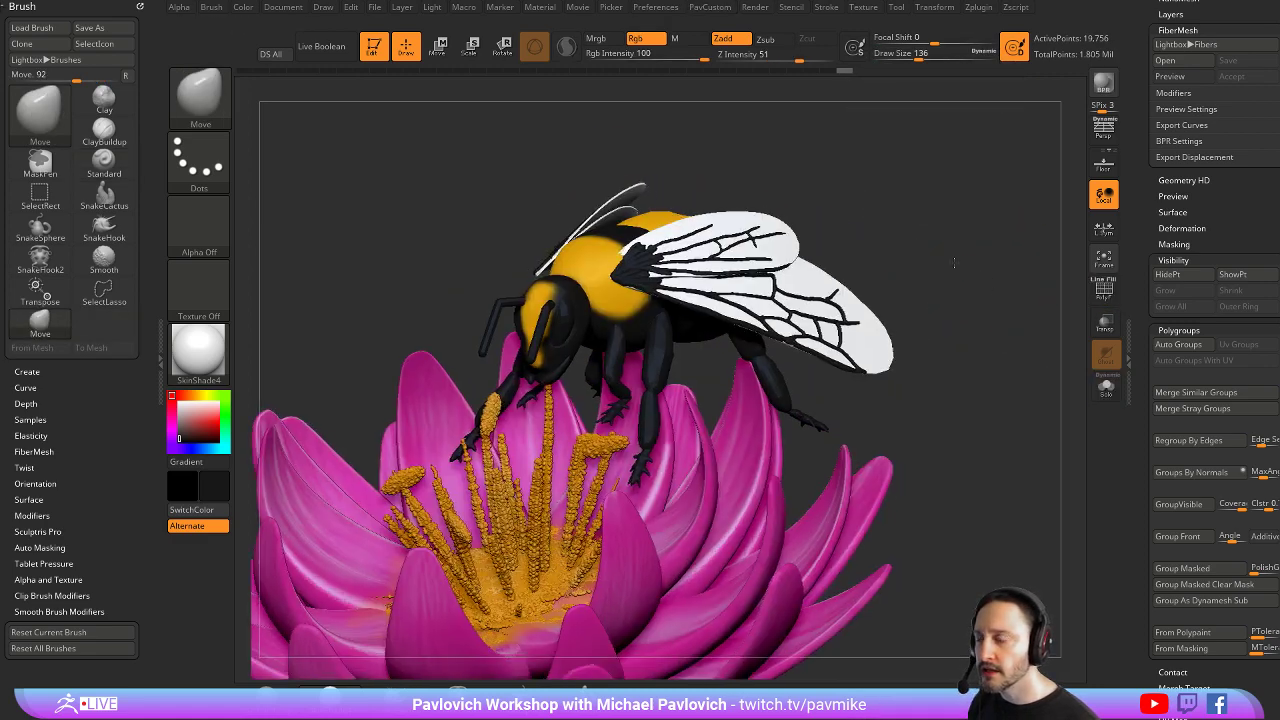
left_click_drag(957, 263, 925, 259, "alt")
left_click_drag(925, 259, 1134, 455)
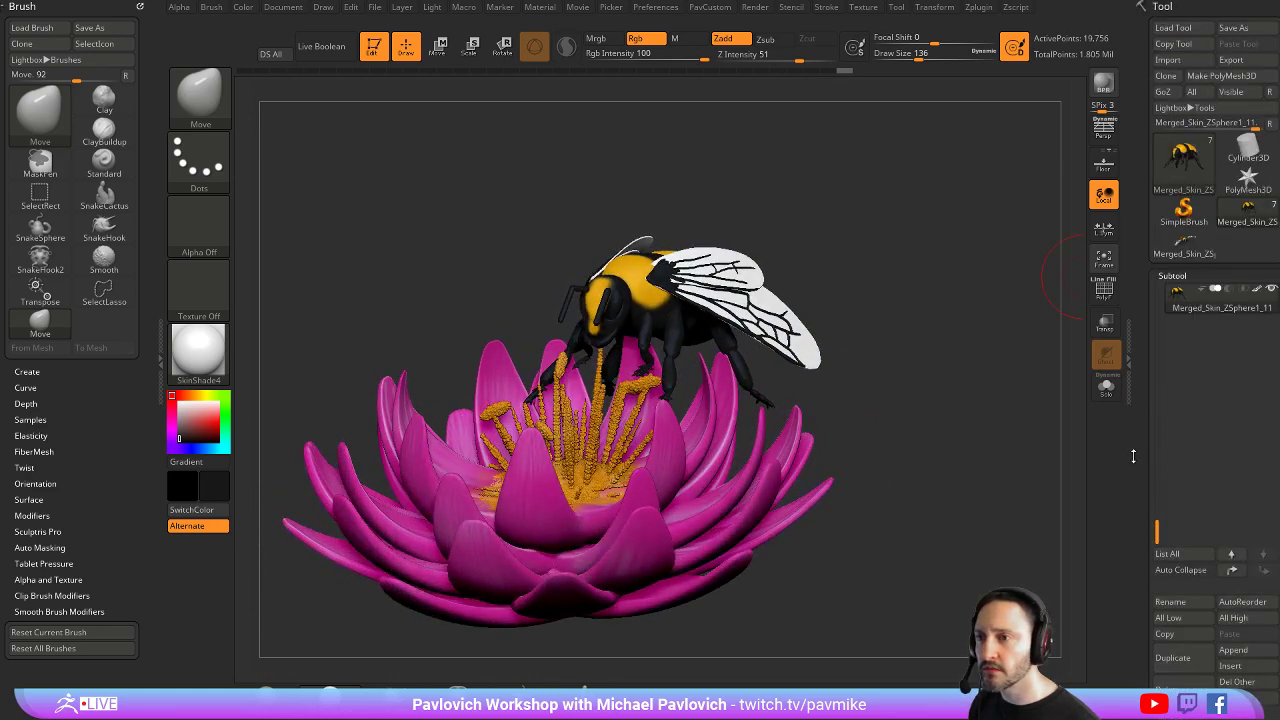
mouse_move(967, 329)
left_mouse_down()
mouse_move(998, 336)
mouse_move(966, 334)
mouse_move(941, 312)
mouse_move(650, 282)
left_mouse_up()
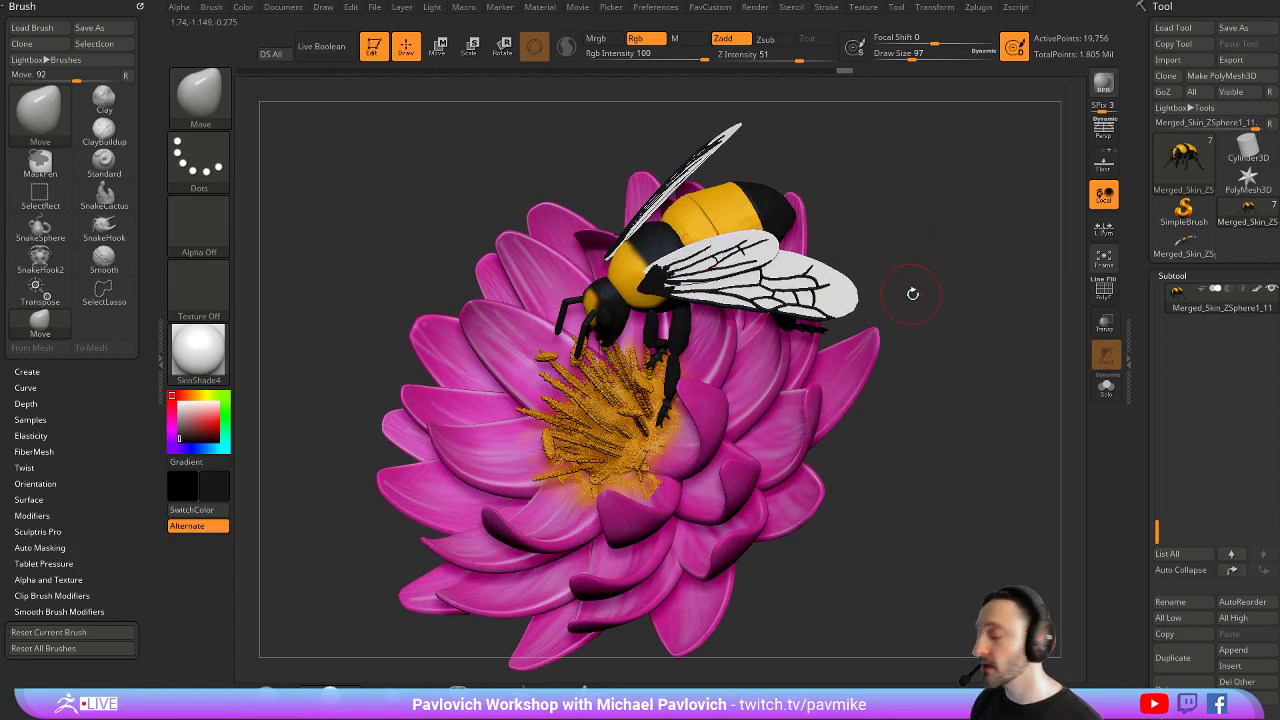
left_click_drag(912, 292, 937, 237)
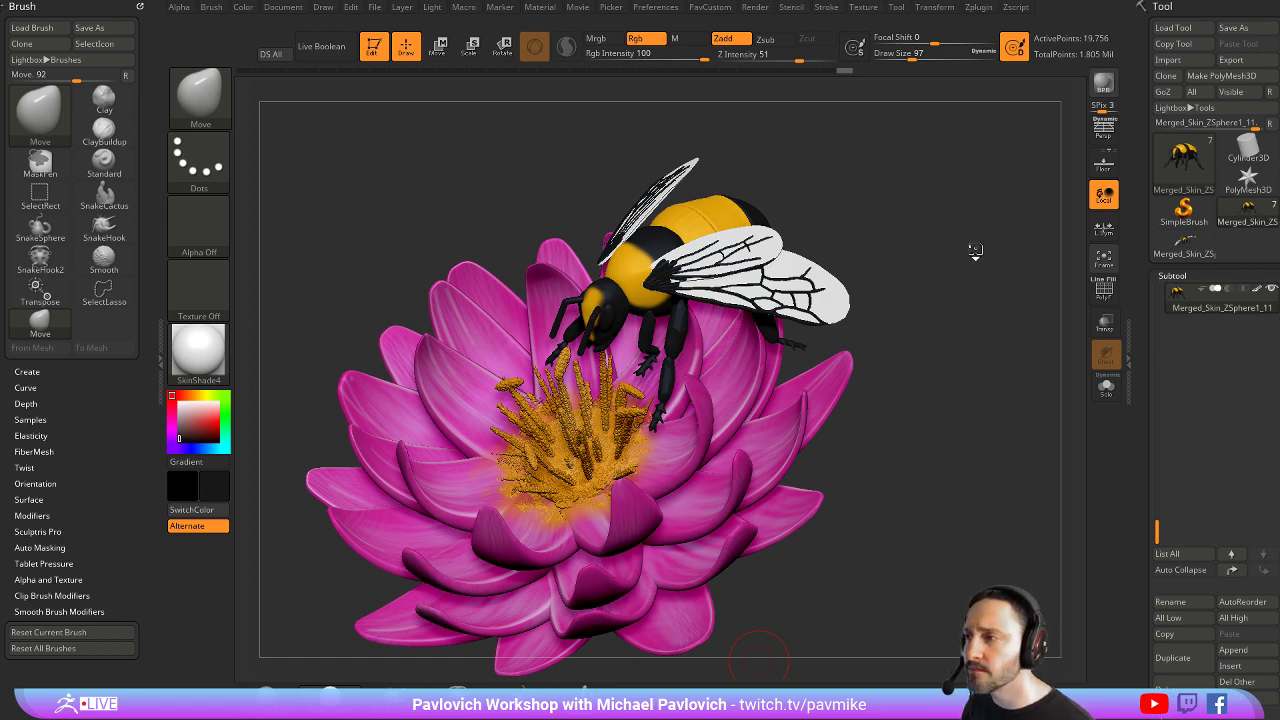
Isolate the bee's head polygroup and invert the visibility so only the head is hidden
left_click_drag(975, 250, 888, 195)
left_click_drag(1039, 232, 1001, 219, "alt")
left_click(592, 380, "ctrl+shift")
left_click_drag(901, 241, 962, 336, "ctrl+shift")
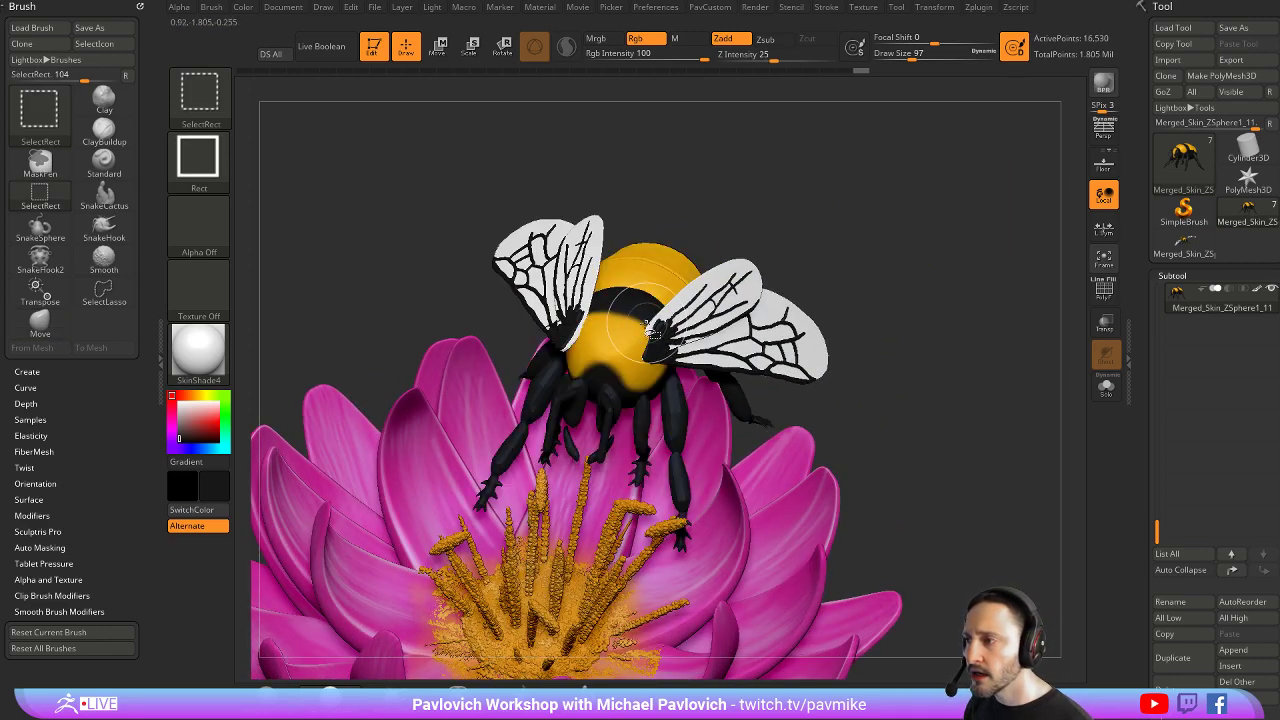
Hide the thorax and abdomen polygroups, and invert the visibility so only the head, thorax and abdomen are shown
left_click(635, 325, "ctrl+shift")
left_click(642, 291, "ctrl+shift")
left_click(673, 262, "ctrl+shift")
left_click(635, 322, "ctrl+shift")
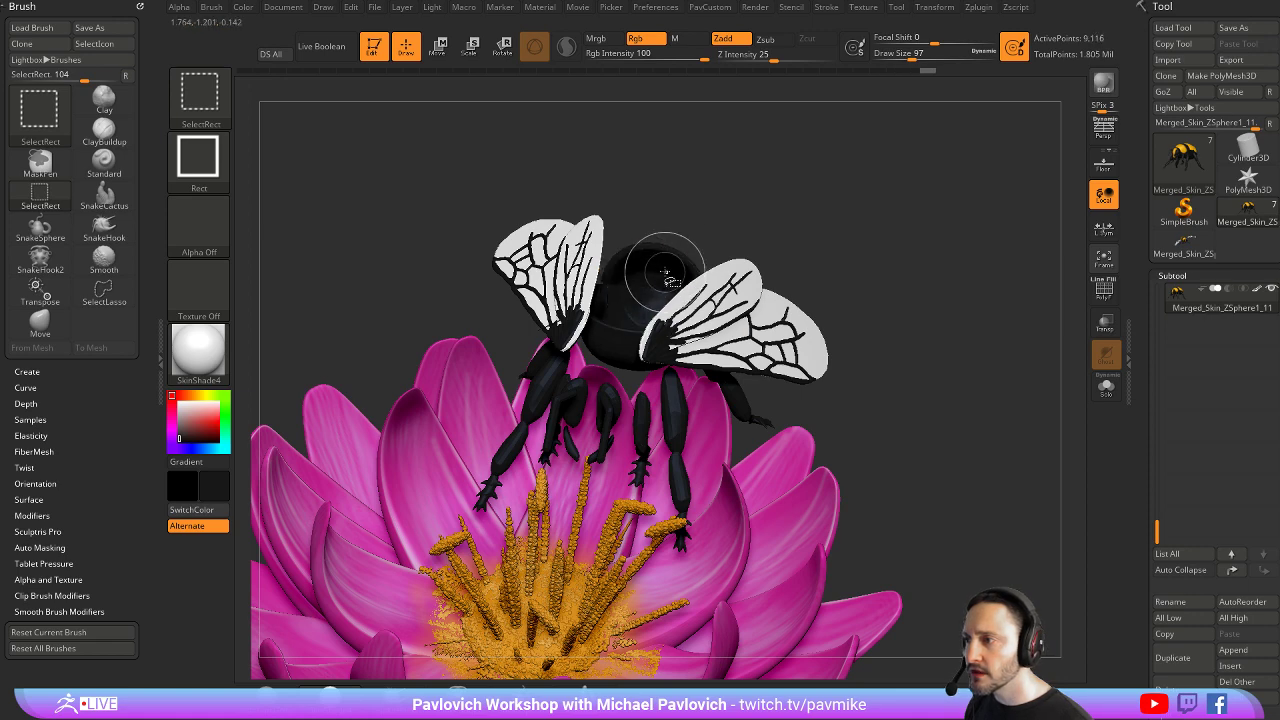
left_click(662, 270, "ctrl+shift")
left_click(620, 340, "ctrl+shift")
left_click(634, 307, "ctrl+shift")
left_click(616, 345, "ctrl+shift")
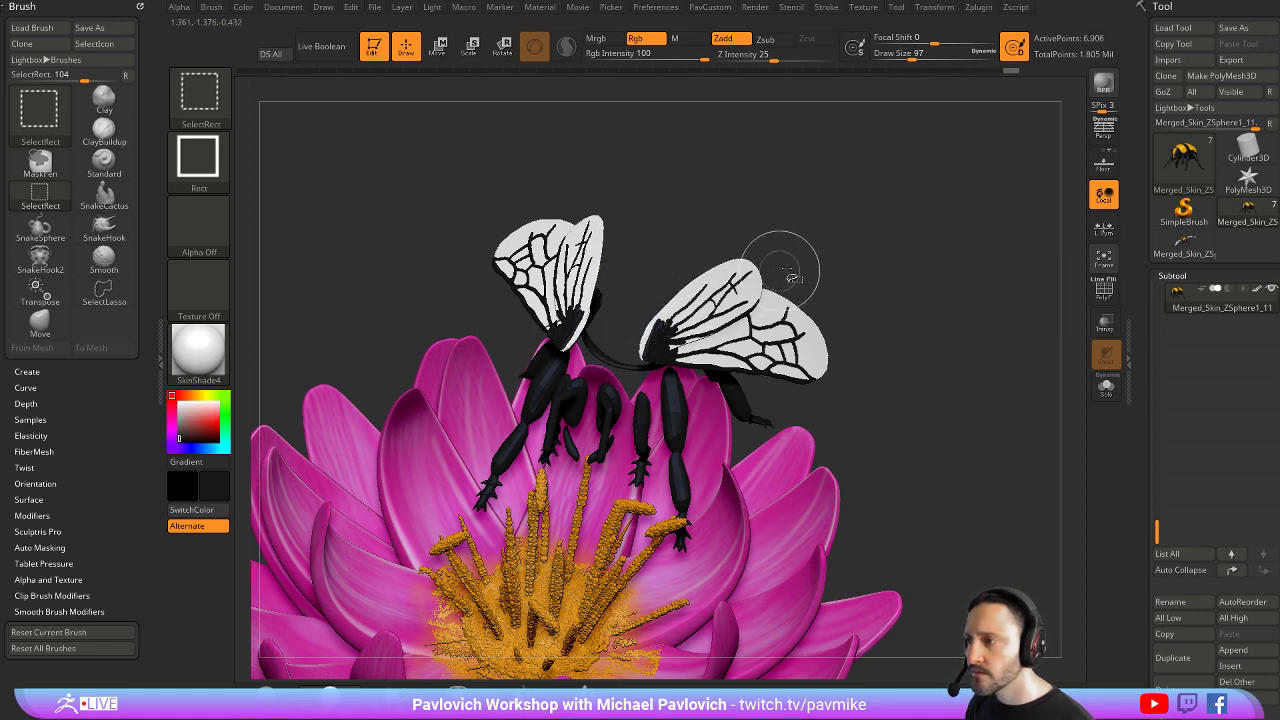
left_click_drag(780, 271, 740, 287)
left_click_drag(929, 255, 980, 291)
Split the hidden legs and antennae off the body into their own subtool with Split Hidden
key("3")
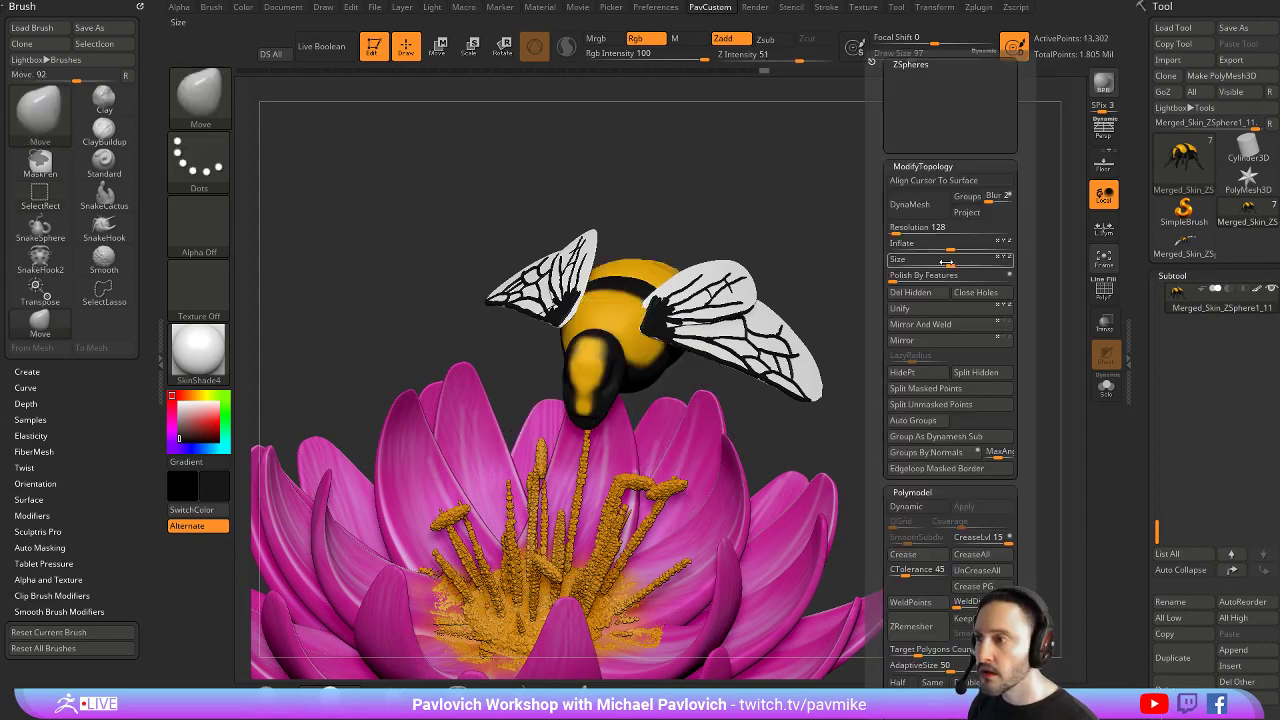
left_click(977, 374)
left_click_drag(914, 306, 933, 272)
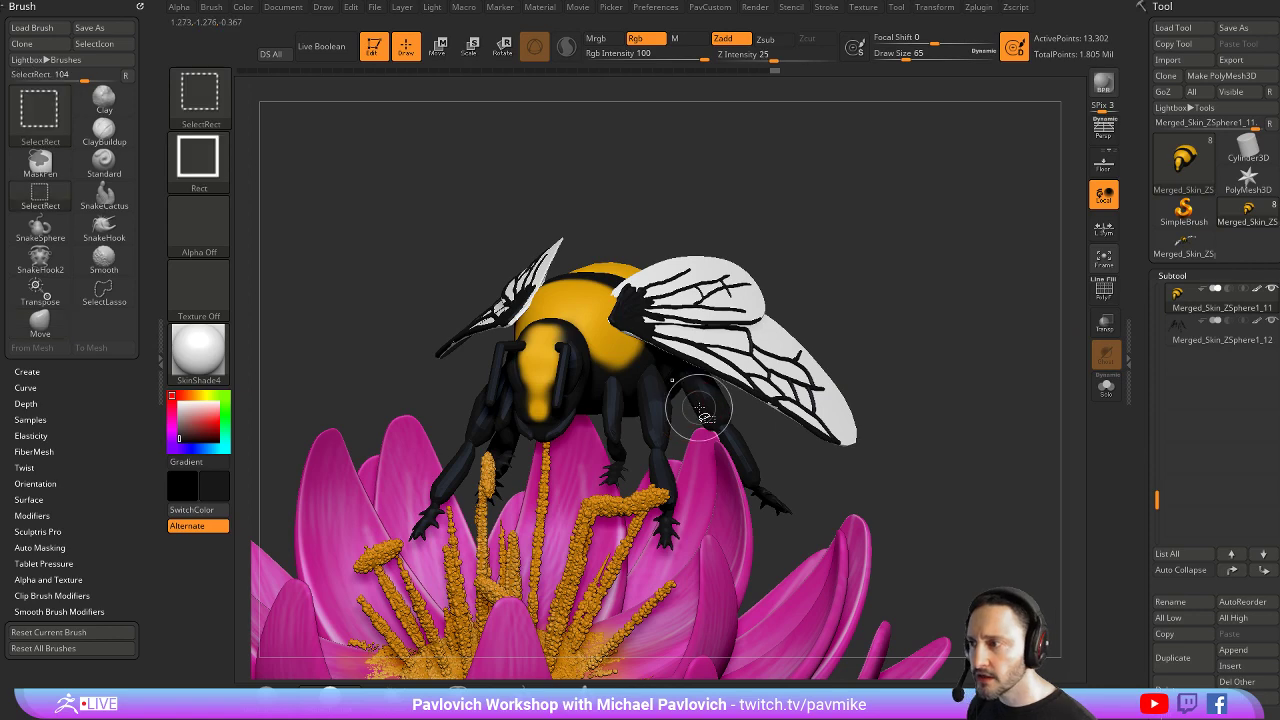
left_click(916, 296, "ctrl+shift")
left_click(920, 320, "ctrl+shift")
Make the legs and antennae the active subtool and toggle Solo on them
left_click(823, 375, "alt")
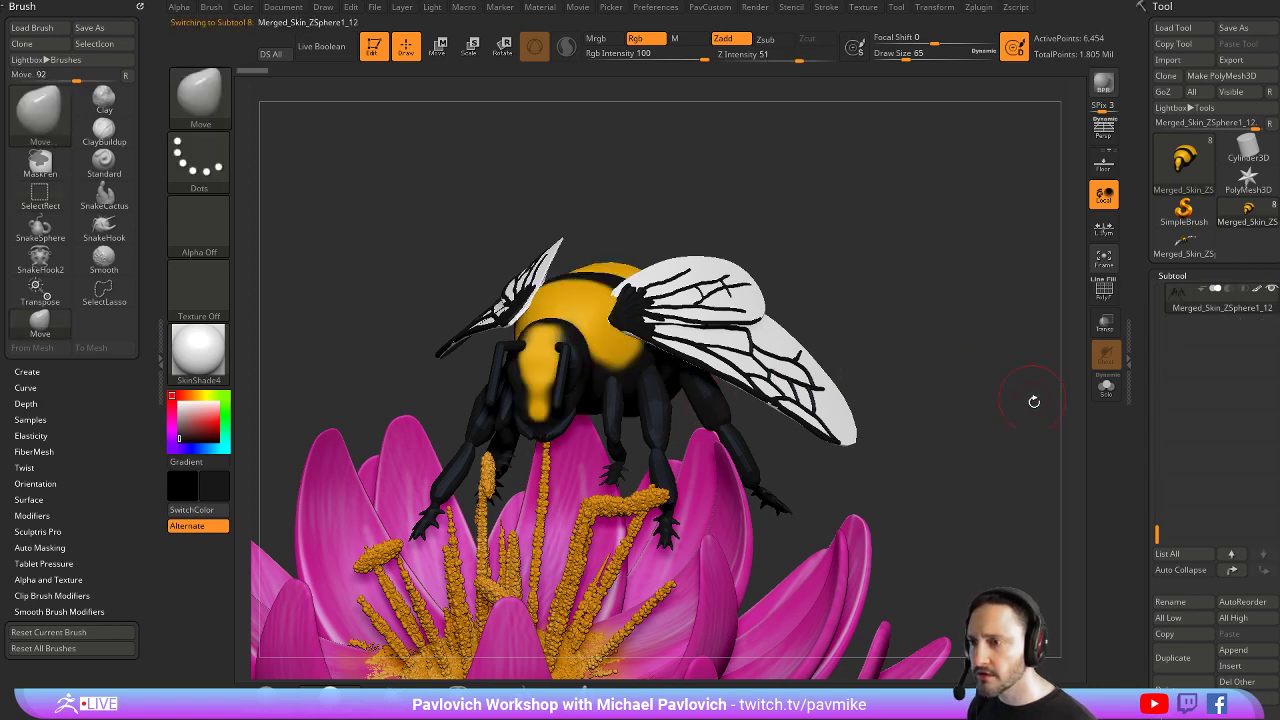
left_click(1105, 388)
left_click(1103, 392)
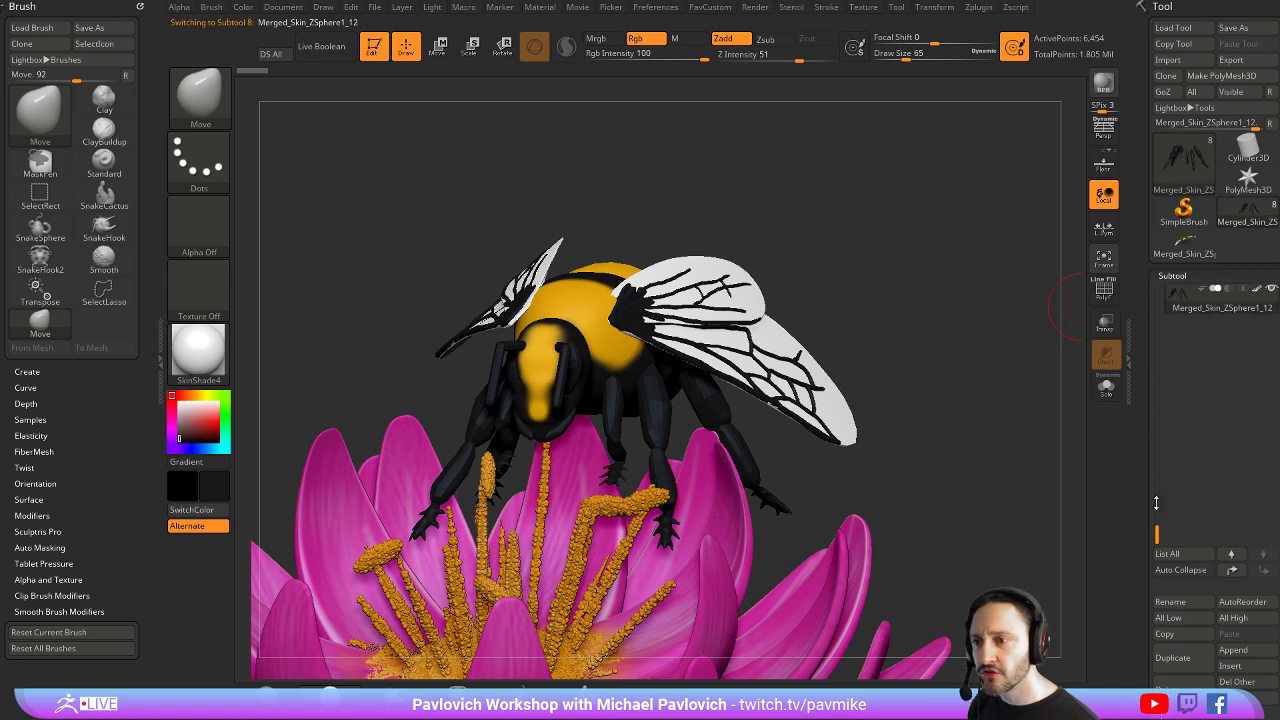
Turn off polypaint display for all subtools and set the current colour to white
left_click_drag(1155, 535, 1155, 329)
left_click(1256, 449, "shift")
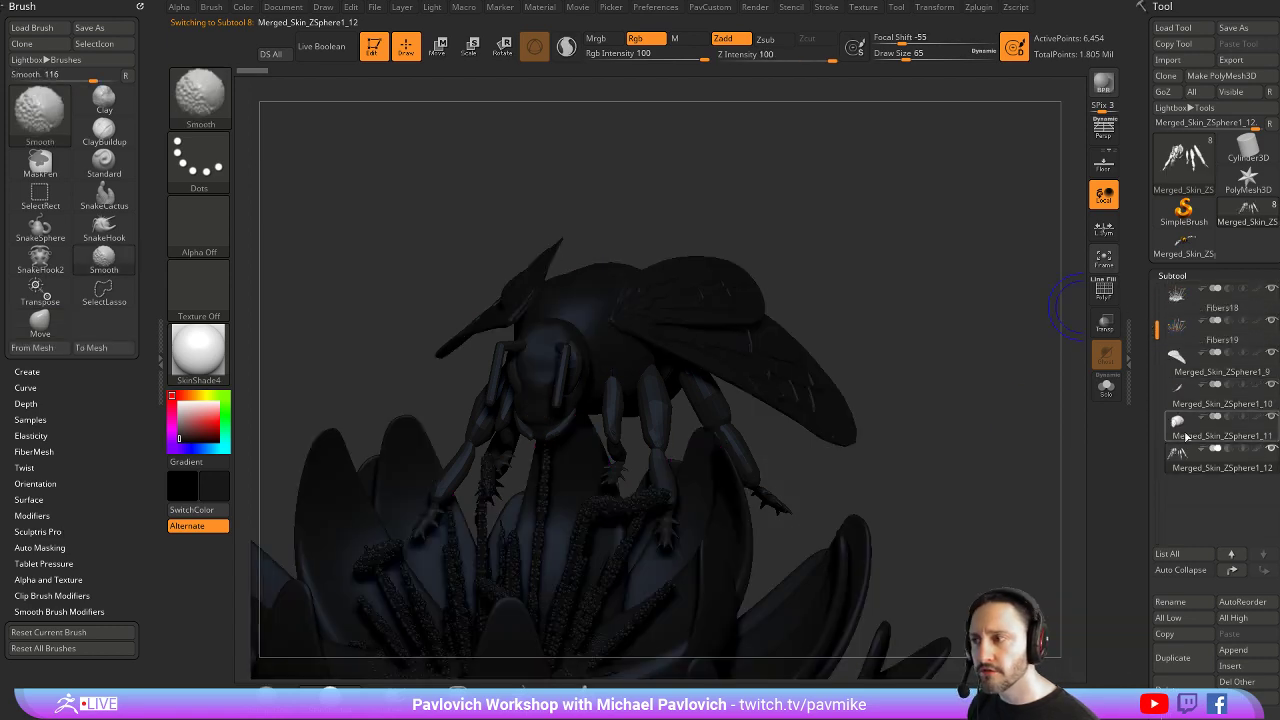
right_click_drag(662, 408, 590, 433)
left_click_drag(188, 418, 174, 397)
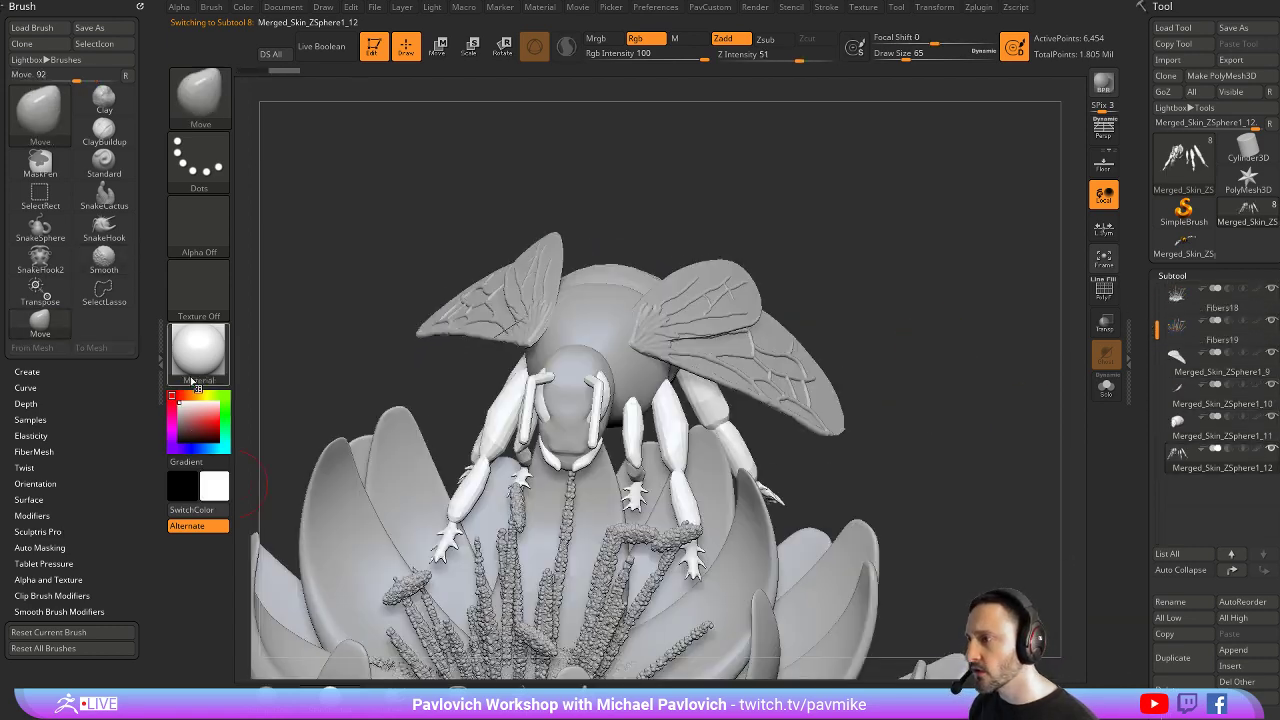
right_click_drag(906, 286, 668, 292)
Switch the active subtool from one wing to the bee's body and on to the opposite wing
left_click(672, 302, "alt")
left_click(605, 299, "alt")
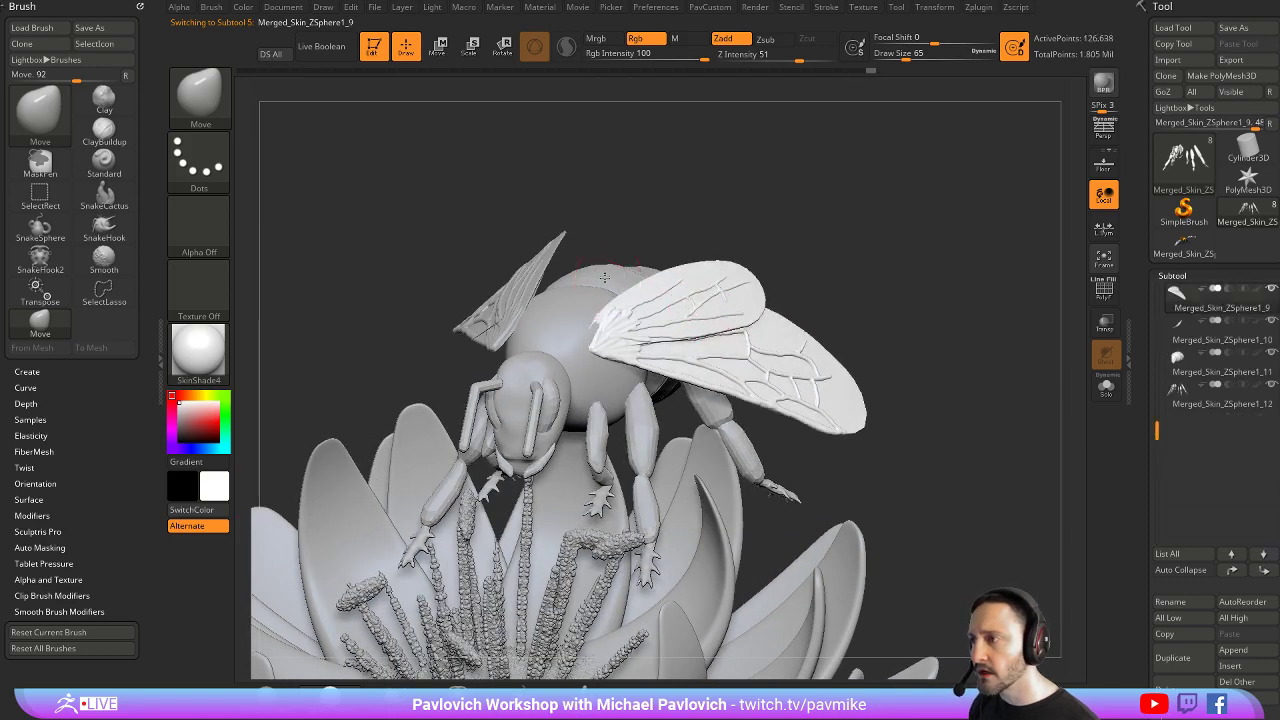
right_click_drag(780, 258, 726, 288)
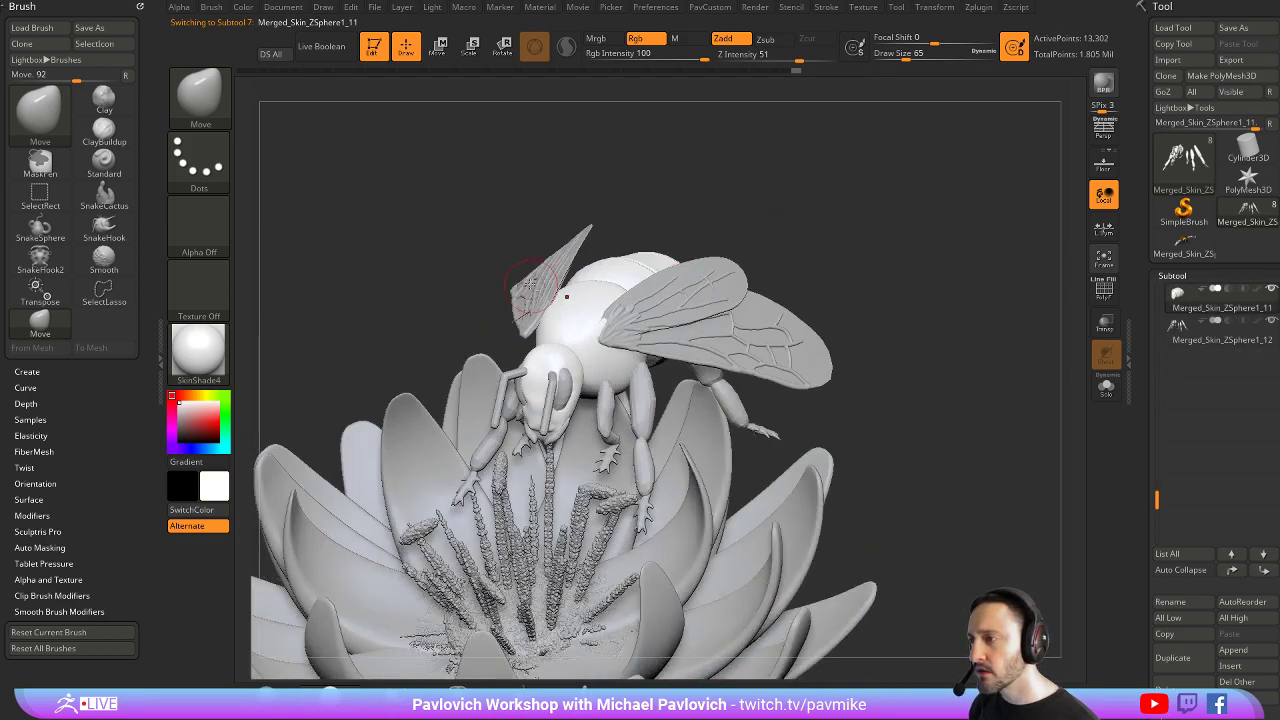
left_click(552, 283, "alt")
mouse_move(822, 198)
right_mouse_down()
mouse_move(834, 194)
mouse_move(838, 261)
mouse_move(869, 192)
mouse_move(866, 268)
right_mouse_up()
Isolate the active wing's vein polygroups, restore the wing, and hide its pieces until only a thin strand is left
left_click(575, 400, "ctrl+shift")
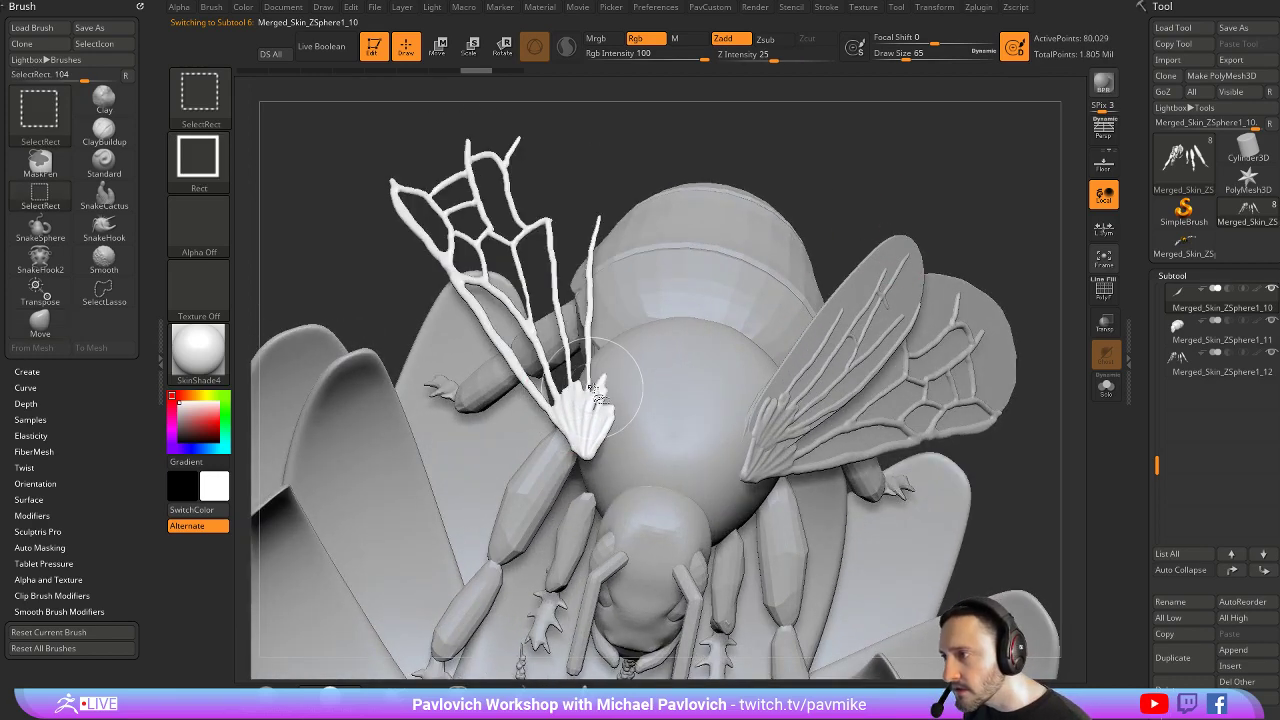
left_click(829, 200, "ctrl+shift")
left_click(616, 386, "ctrl+shift")
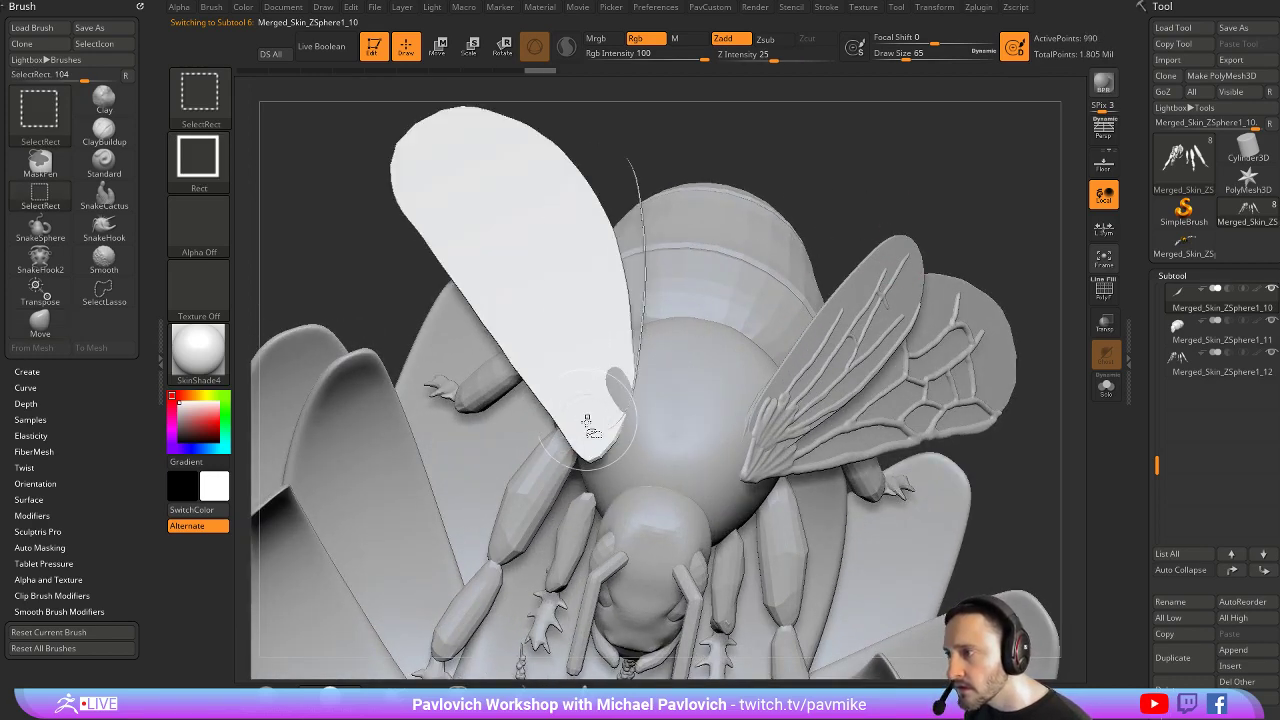
left_click(591, 430, "ctrl+shift")
left_click(823, 157, "ctrl+shift")
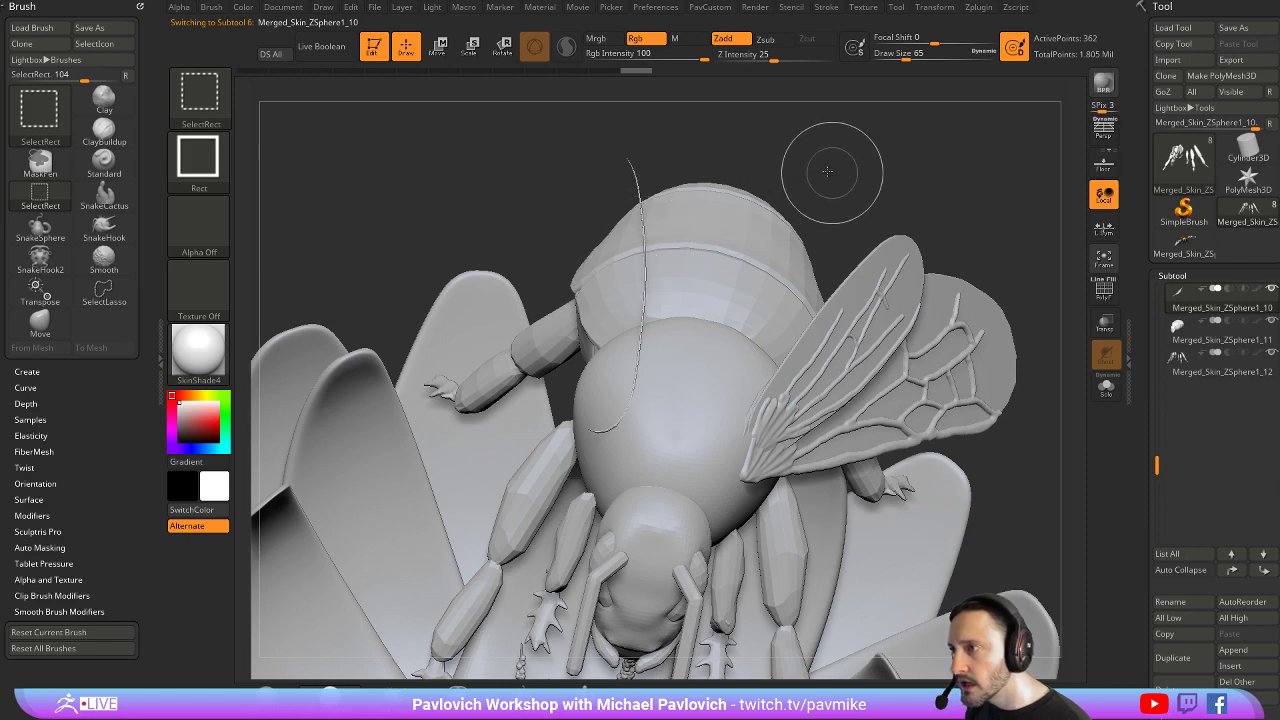
Restore the hidden parts of the wing and isolate its upper vein polygroup
mouse_move(823, 157)
left_mouse_down()
mouse_move(795, 148)
mouse_move(815, 143)
mouse_move(655, 200)
left_mouse_up()
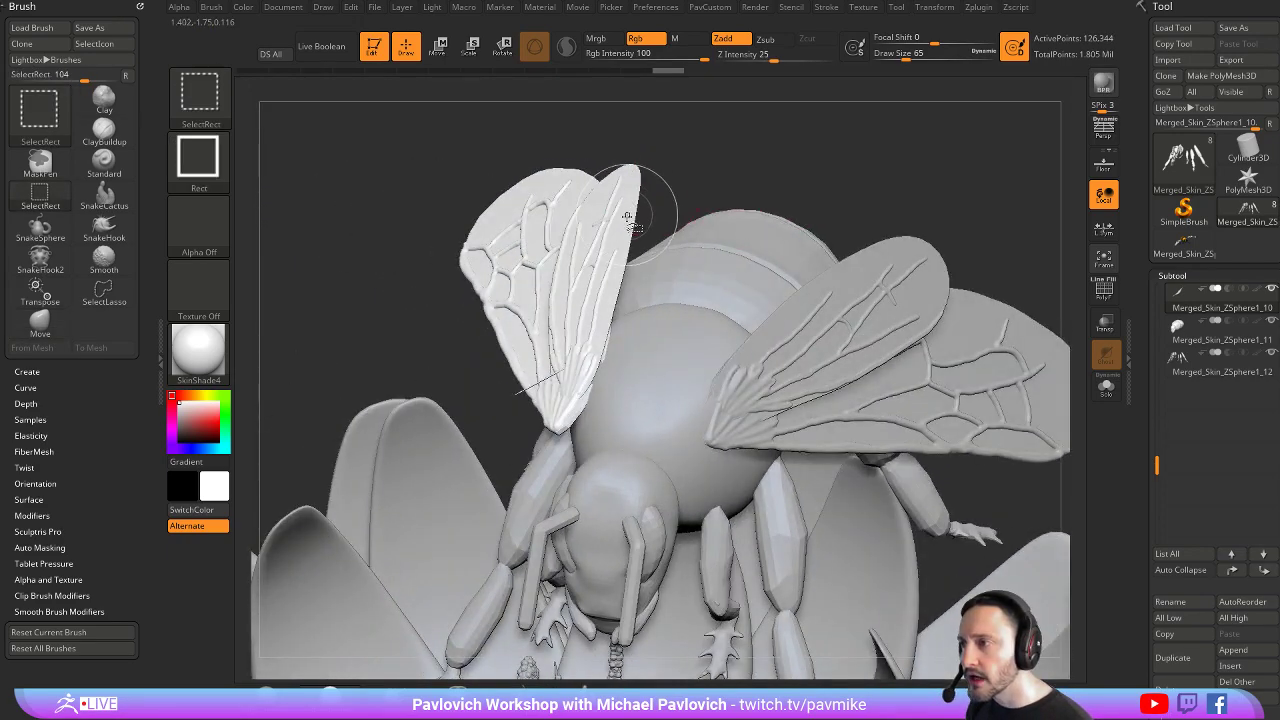
left_click_drag(764, 166, 712, 166)
left_click(860, 153, "ctrl+shift")
left_click_drag(865, 158, 567, 350)
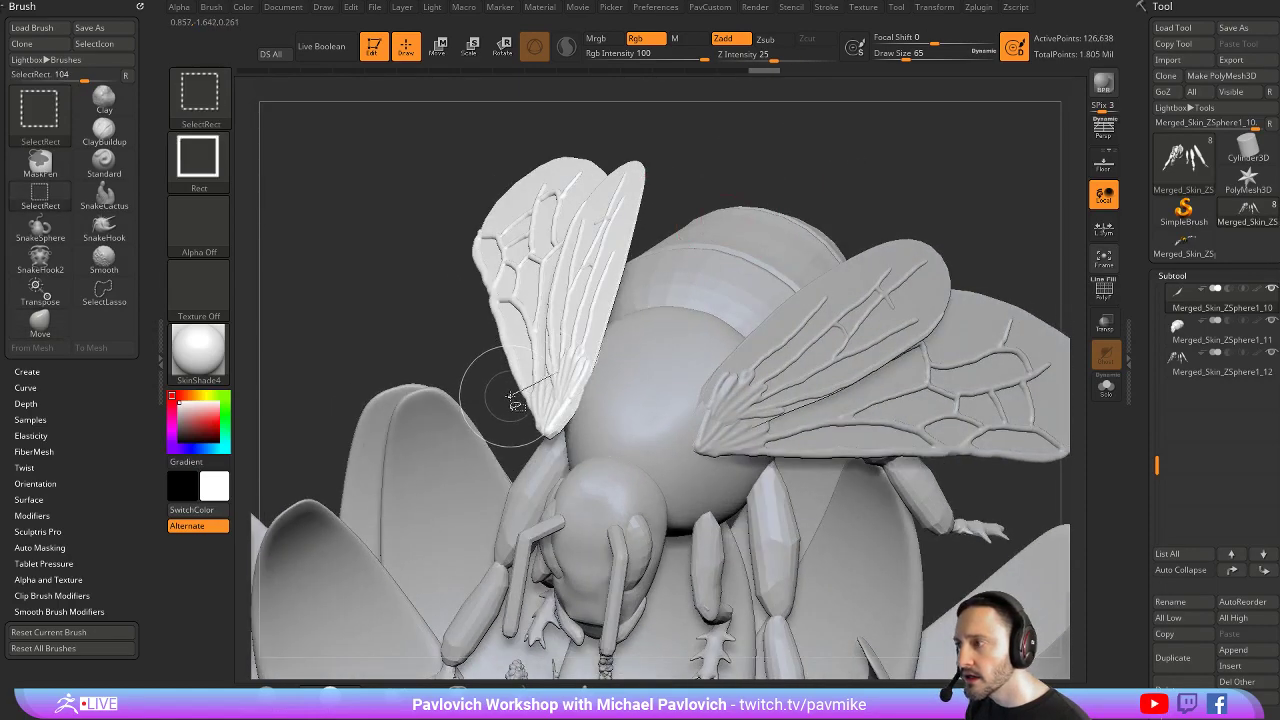
left_click(530, 393, "ctrl+shift")
left_click_drag(818, 158, 680, 274)
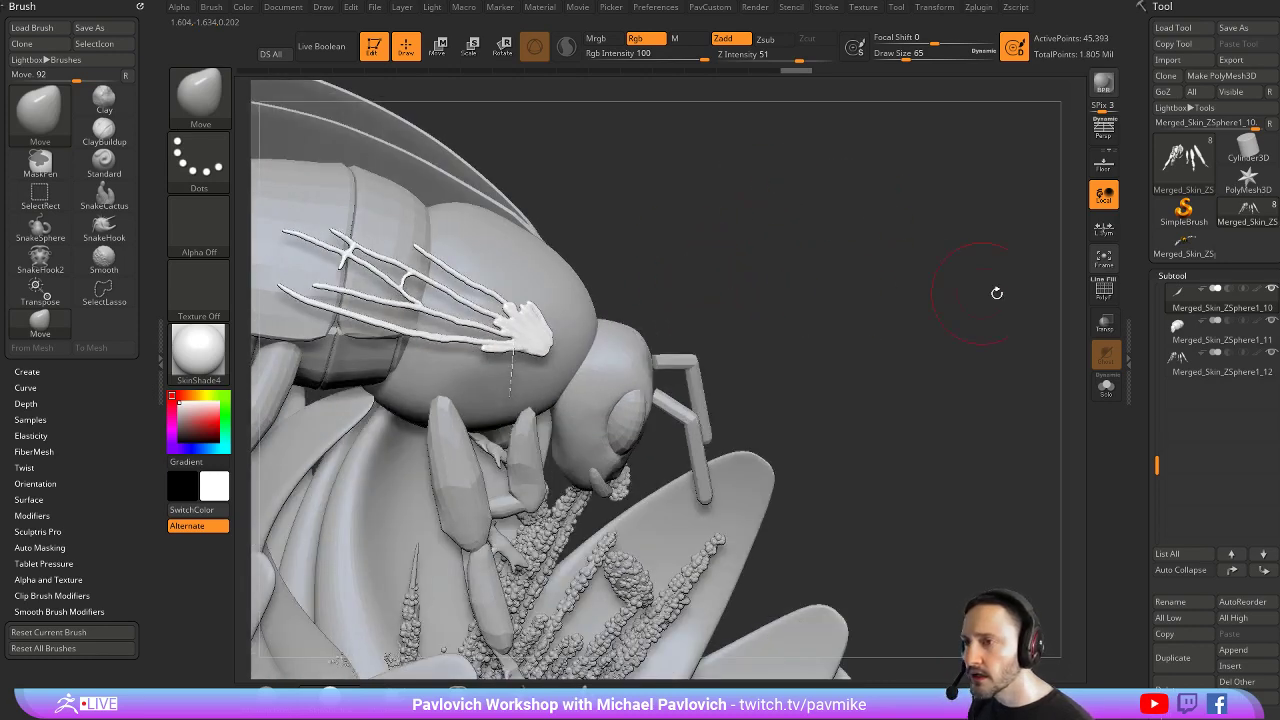
Display the wing's polyframe, isolate the subtool with Solo, and restore all of its polygroups
left_click(1104, 290)
mouse_move(868, 258)
left_mouse_down()
mouse_move(949, 320)
mouse_move(929, 310)
left_mouse_up()
key("s")
mouse_move(919, 277)
left_mouse_down("alt")
mouse_move(954, 324)
mouse_move(944, 303)
mouse_move(931, 391)
mouse_move(905, 364)
left_mouse_up("alt")
left_click(1106, 388)
left_click(904, 361, "ctrl+shift")
Hide small sections around the wing's root, invert the visibility, and restore the full wing
left_click_drag(624, 475, 530, 446, "ctrl+alt+shift")
left_click_drag(698, 400, 738, 445, "ctrl+shift")
left_click(646, 430, "ctrl+shift")
left_click_drag(600, 482, 628, 480)
left_click_drag(618, 521, 556, 420, "ctrl+alt+shift")
left_click_drag(751, 291, 878, 255)
key("space")
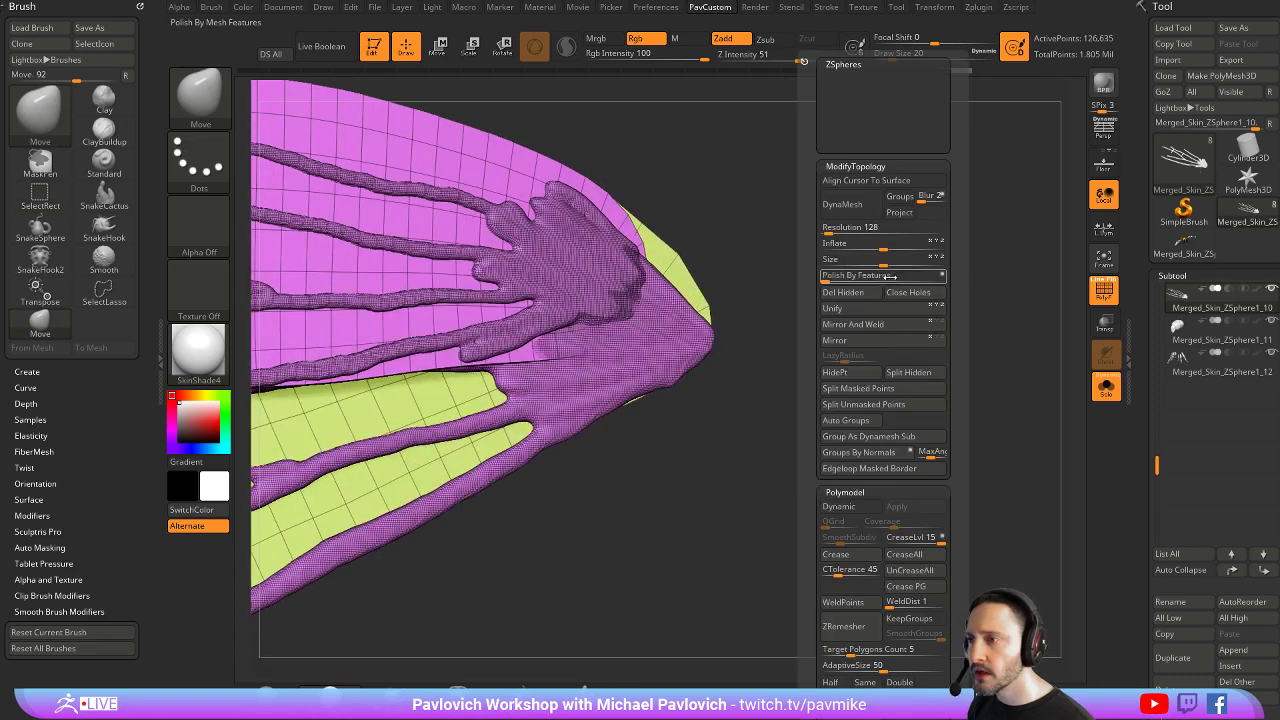
Show only the vein polygroup with the broad root pad, and restore the complete wing
left_click(571, 291, "ctrl+shift")
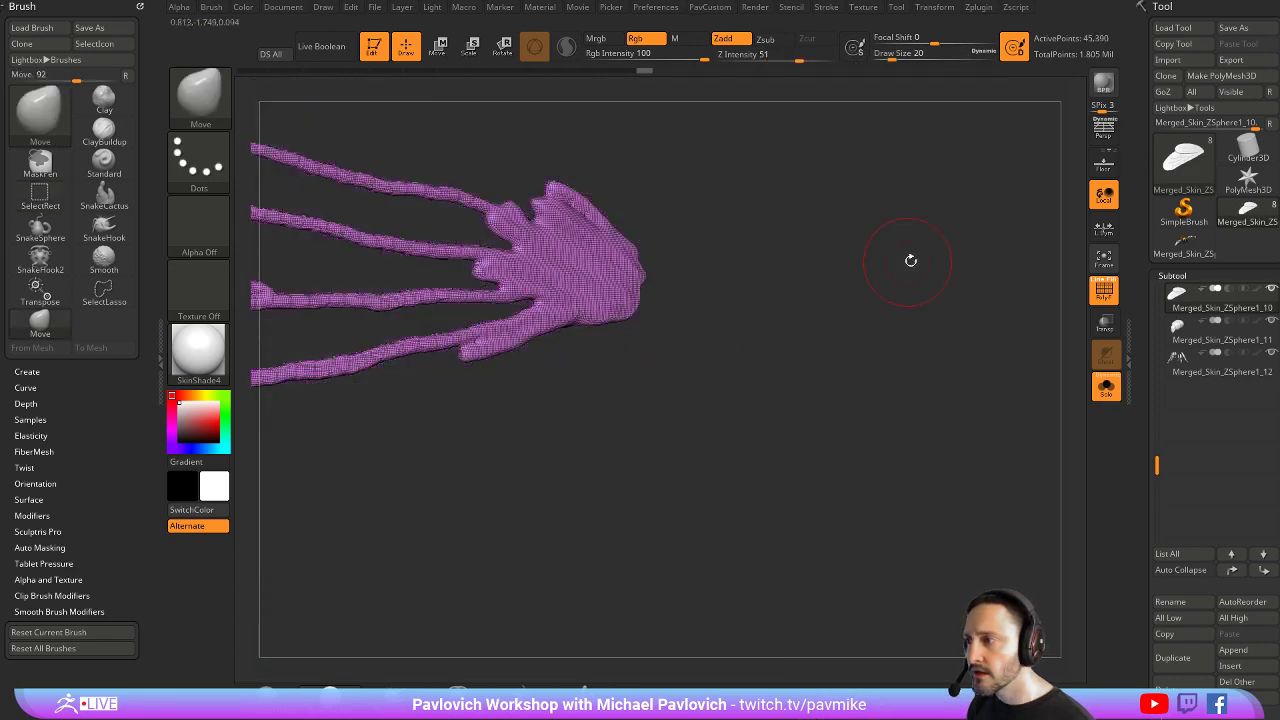
left_click(906, 255, "ctrl+shift")
left_click_drag(971, 306, 931, 220)
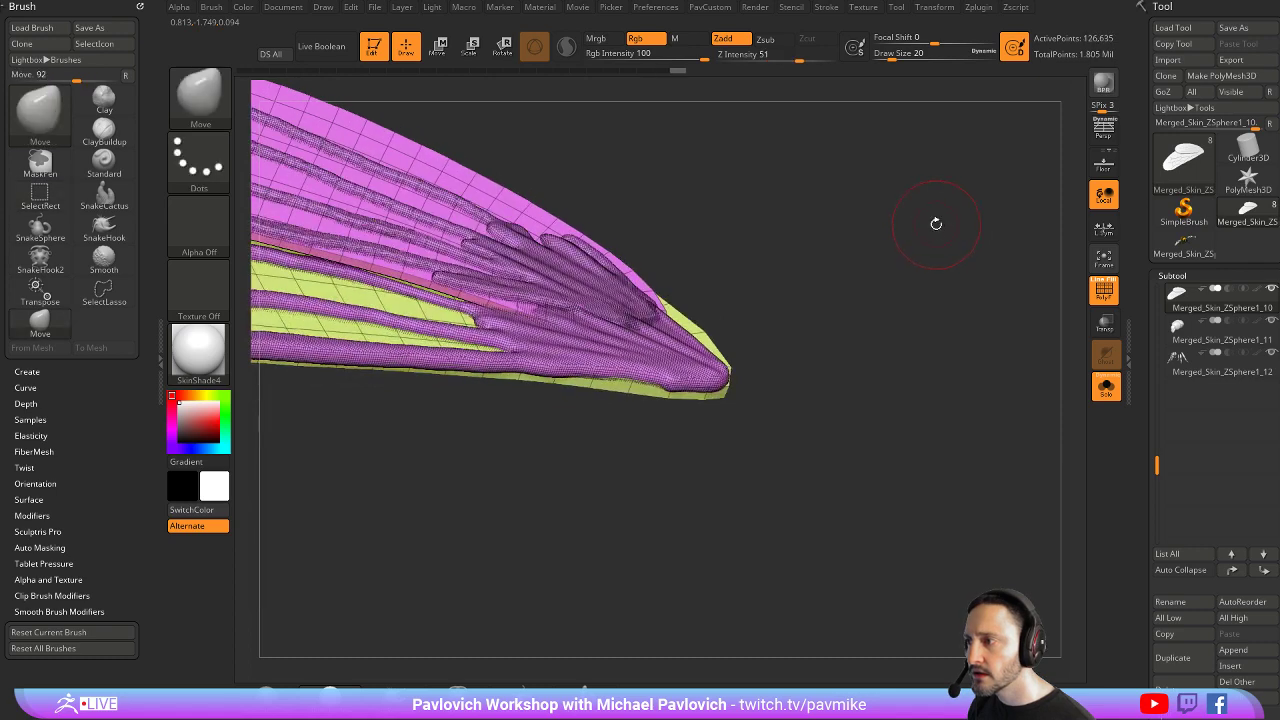
key("space")
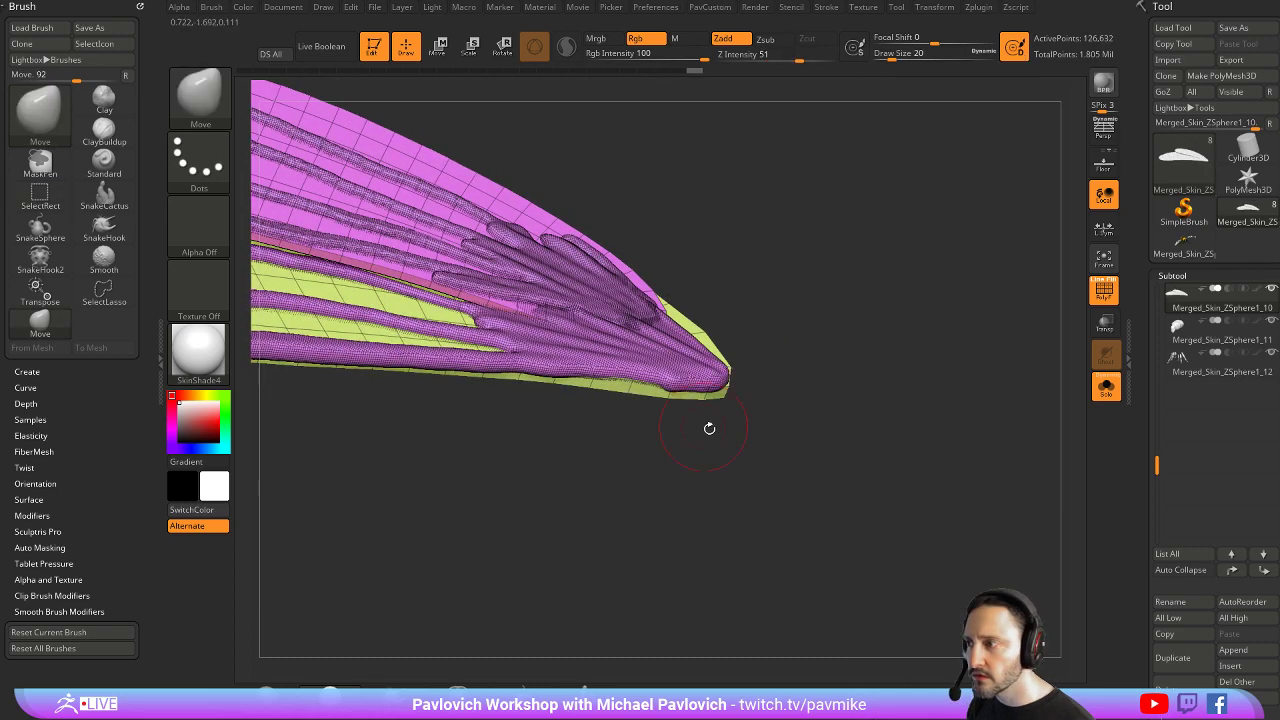
mouse_move(706, 429)
left_mouse_down()
mouse_move(840, 270)
mouse_move(991, 289)
mouse_move(1002, 239)
mouse_move(862, 222)
mouse_move(873, 218)
left_mouse_up()
Turn off the polyframe and Solo for the wing and set the Move brush's draw size to 112
left_click(1104, 290)
left_click(1106, 385)
left_click_drag(638, 194, 622, 306)
key("s")
left_click_drag(622, 306, 606, 306)
mouse_move(648, 177)
left_mouse_down()
mouse_move(578, 302)
mouse_move(538, 269)
left_mouse_up()
key("s")
left_click_drag(532, 271, 527, 278)
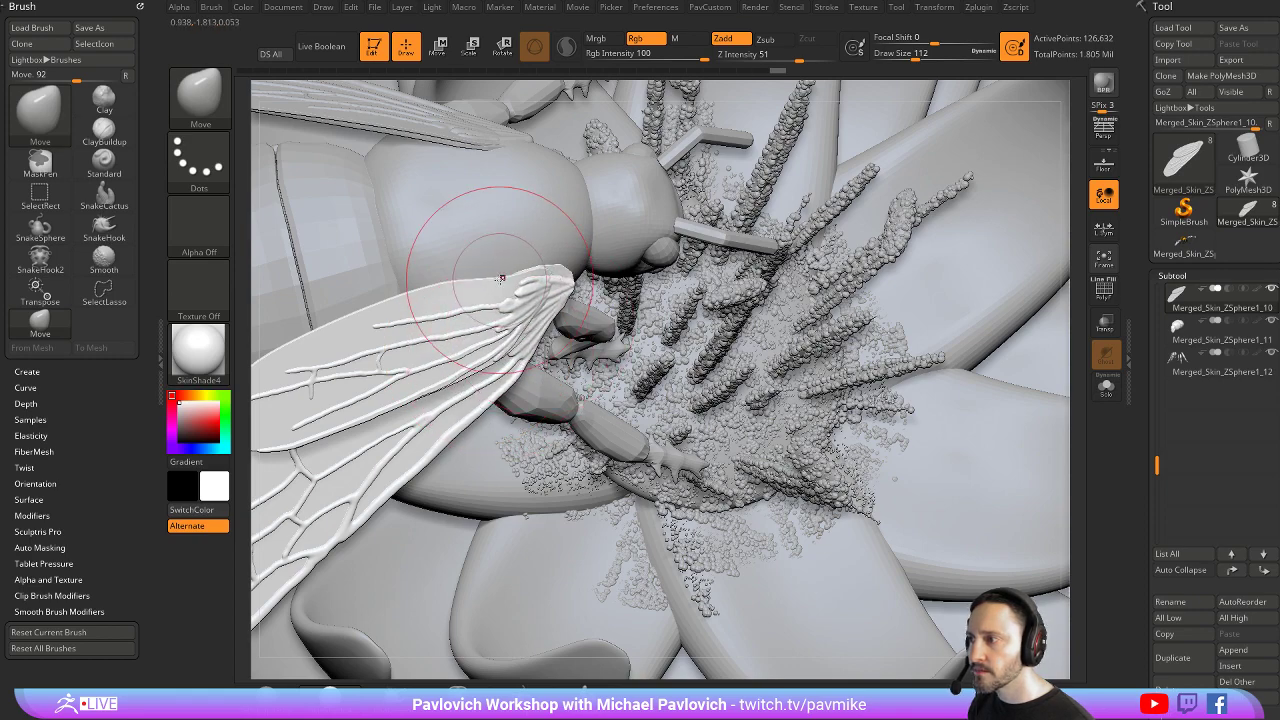
left_click_drag(1070, 213, 818, 212)
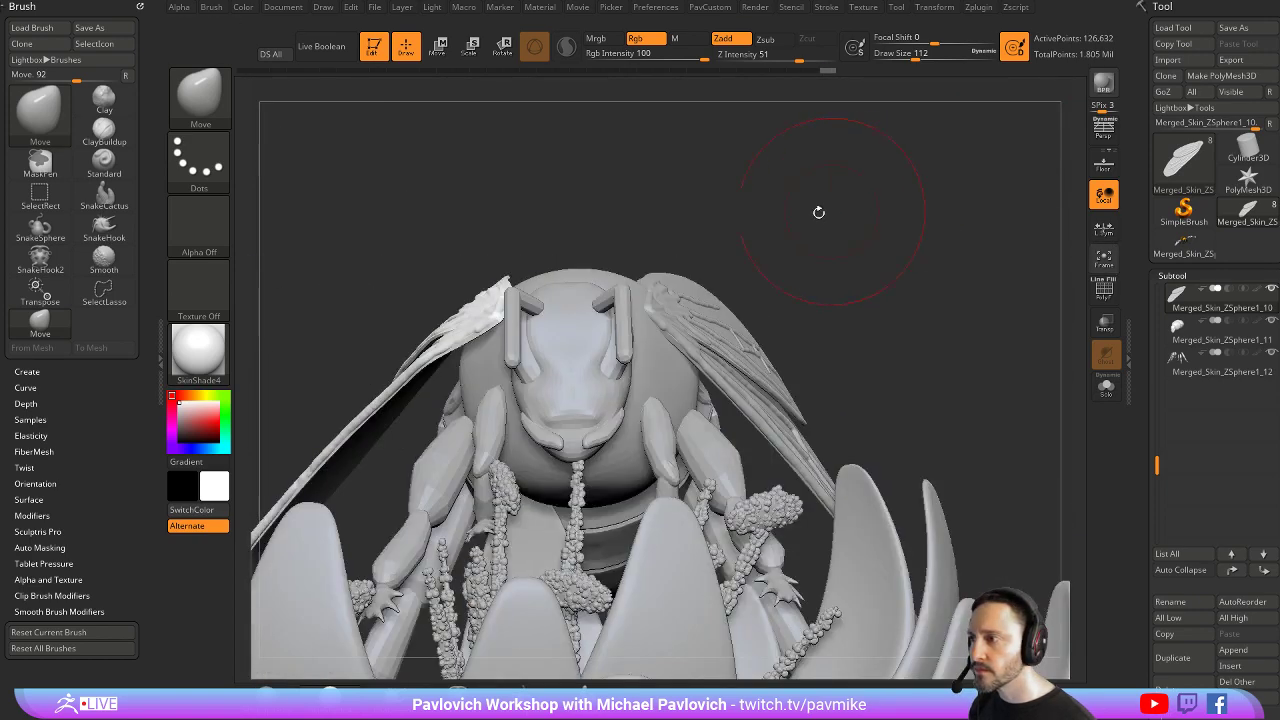
left_click_drag(738, 222, 702, 281)
Make the bee's body the active subtool and switch to the Standard brush with a draw size of 17
left_click(594, 349, "alt")
key("s")
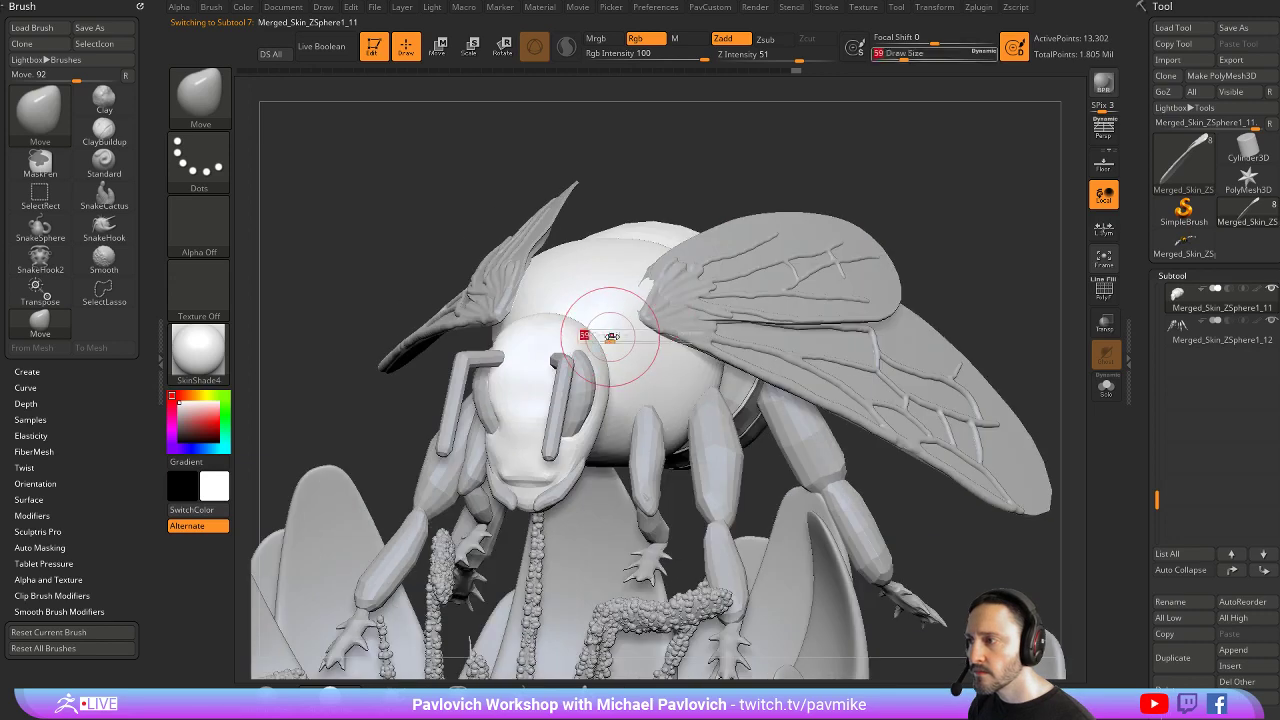
left_click_drag(611, 334, 592, 332)
mouse_move(937, 229)
left_mouse_down("alt")
mouse_move(903, 197)
mouse_move(895, 165)
left_mouse_up("alt")
key("b")
key("s")
key("t")
key("s")
left_click_drag(516, 355, 504, 355)
left_click_drag(680, 190, 588, 277)
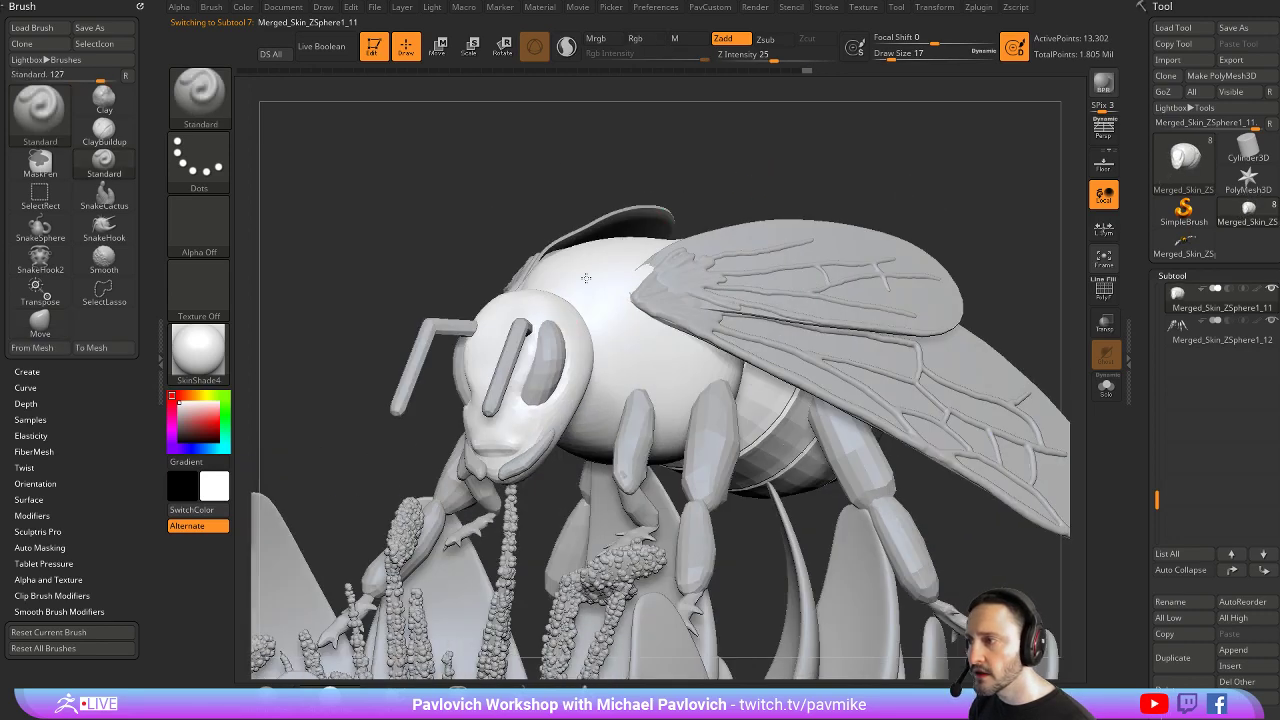
Isolate the bee's two eyes within the legs and antennae subtool and split them into a separate subtool
left_click(550, 326, "alt")
left_click_drag(881, 205, 905, 158)
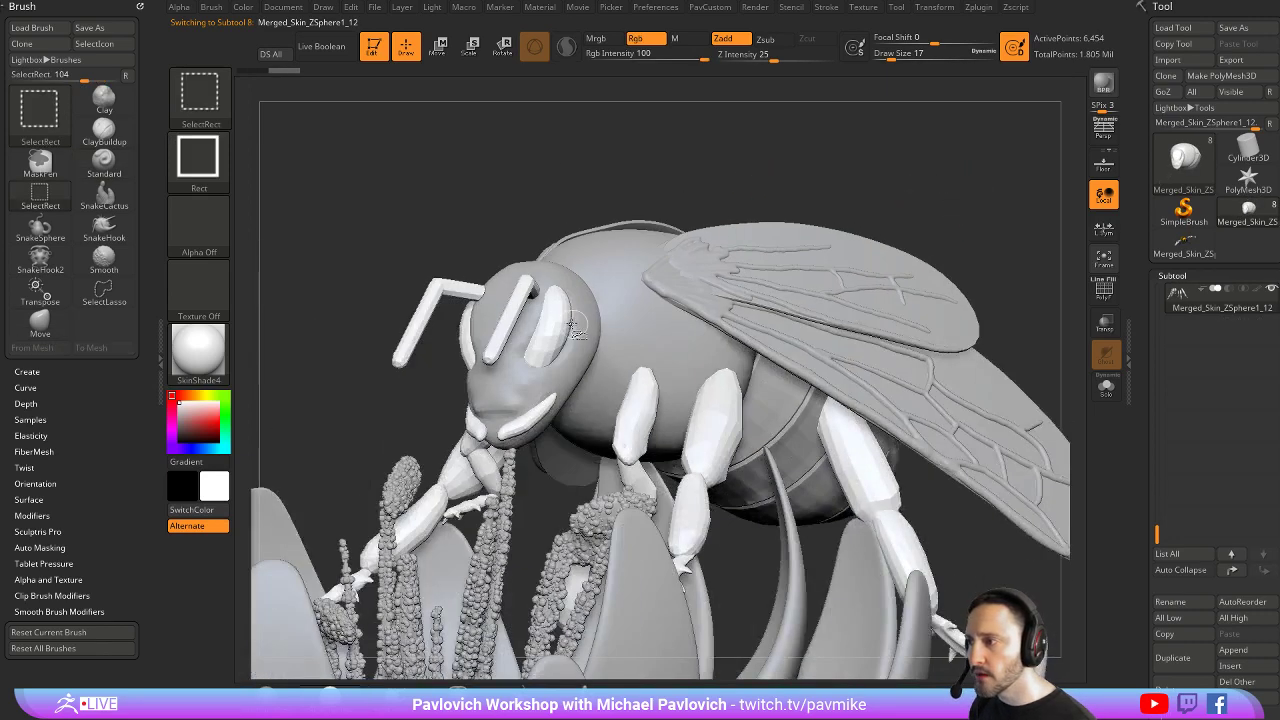
left_click(561, 303, "ctrl+shift")
left_click_drag(967, 184, 980, 190, "ctrl+shift")
left_click_drag(911, 171, 1010, 178)
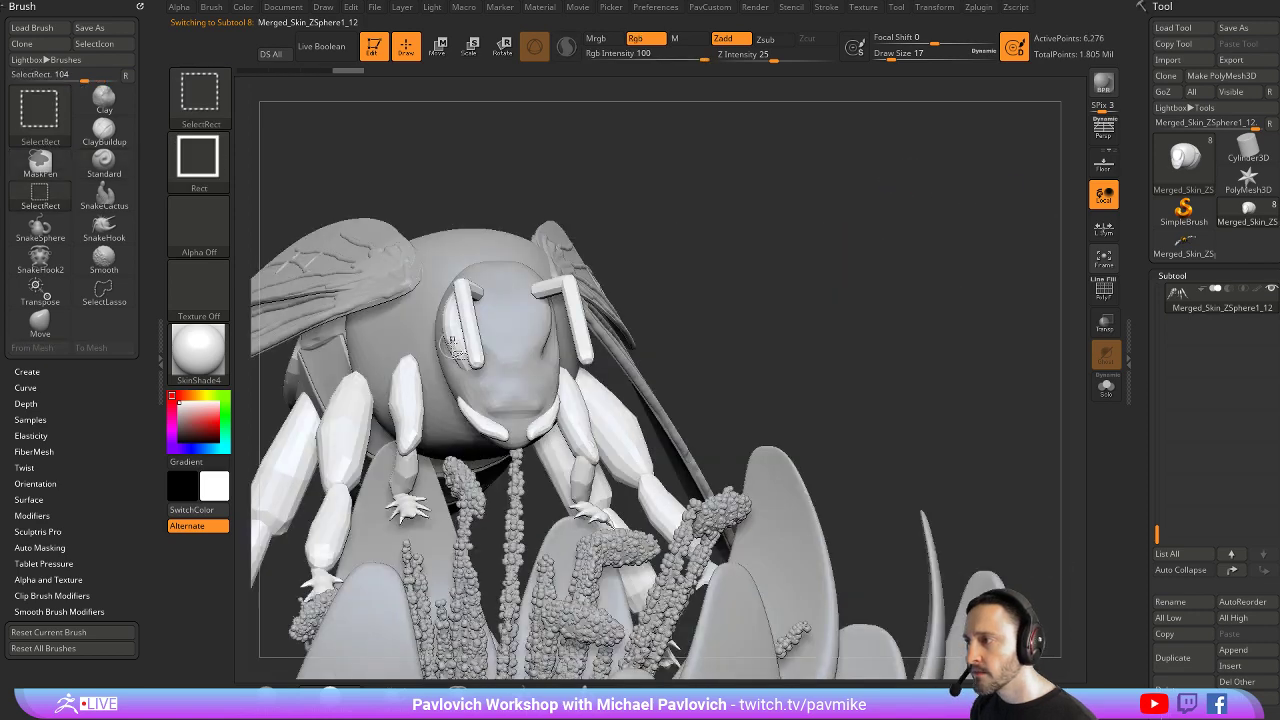
left_click(457, 332, "ctrl+shift")
left_click_drag(867, 197, 1063, 333, "ctrl+shift")
key("2")
left_click(946, 374)
Display the polyframe of the eyes subtool and isolate it with Solo
left_click(1103, 290)
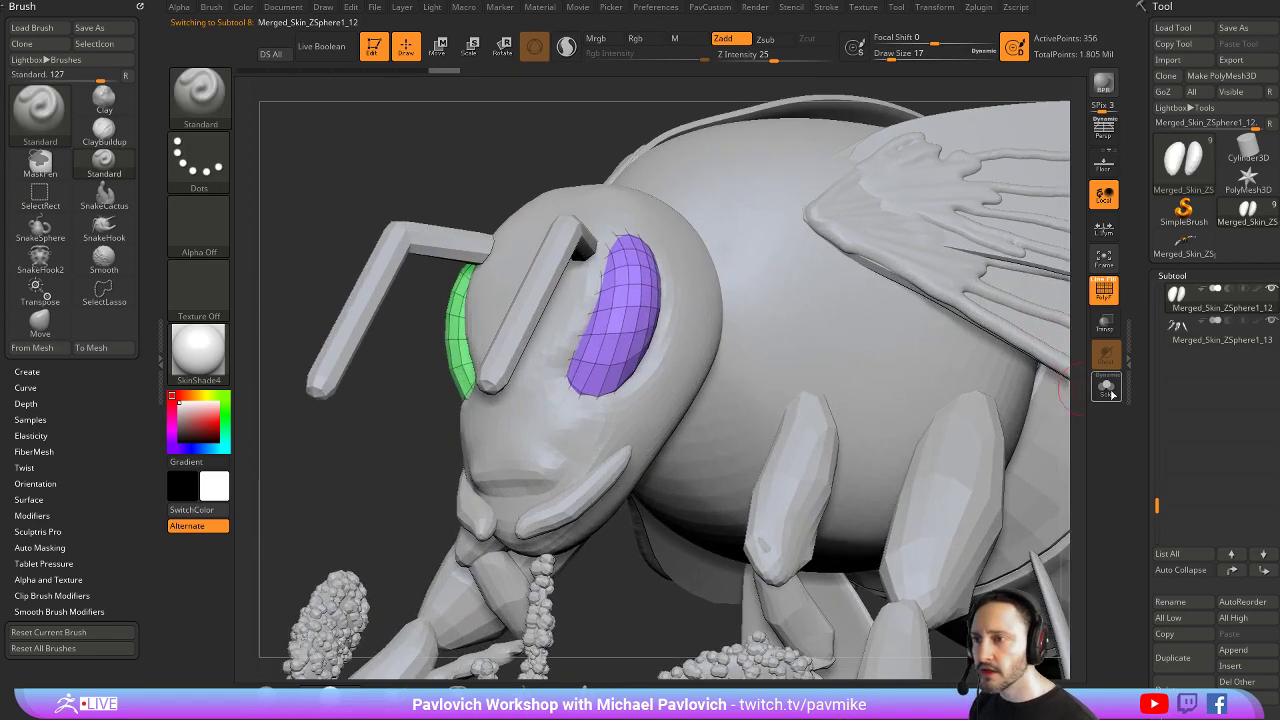
left_click(1106, 387)
left_click_drag(729, 271, 586, 348)
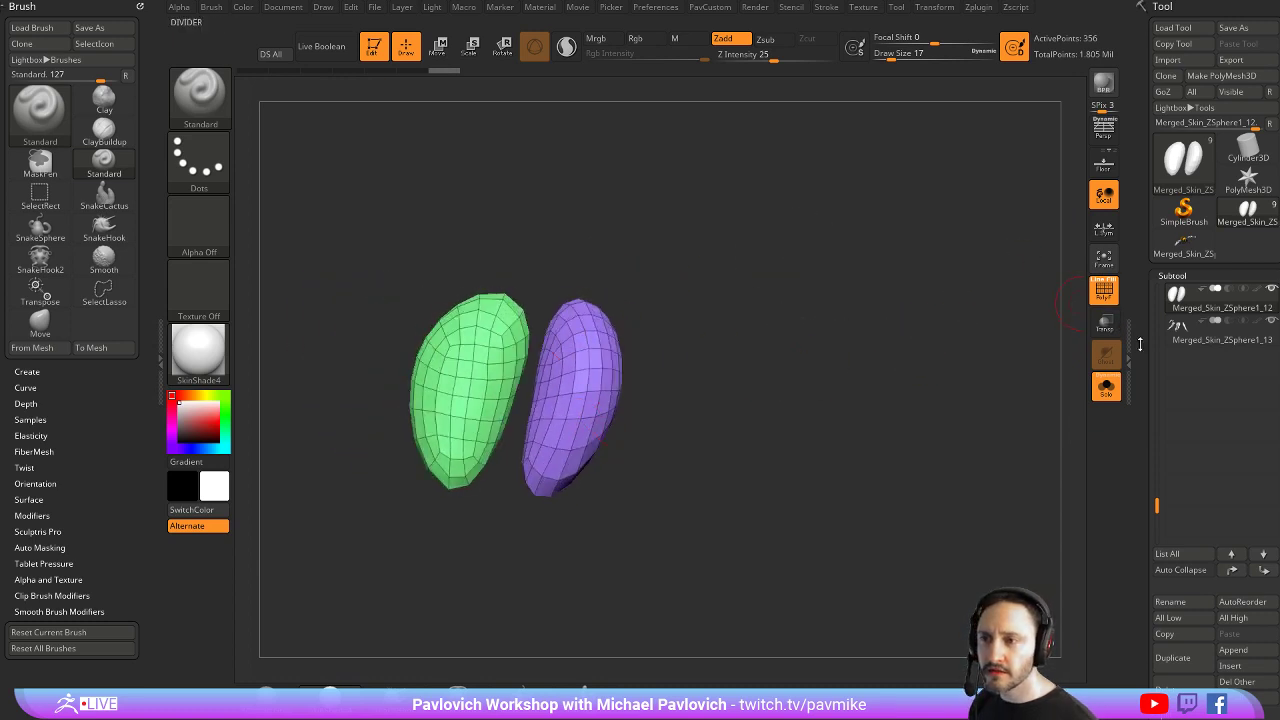
ZRemesh both eyes with Adaptive Size 0 and the Same polygon count option
scroll(1166, 400, "down", 10)
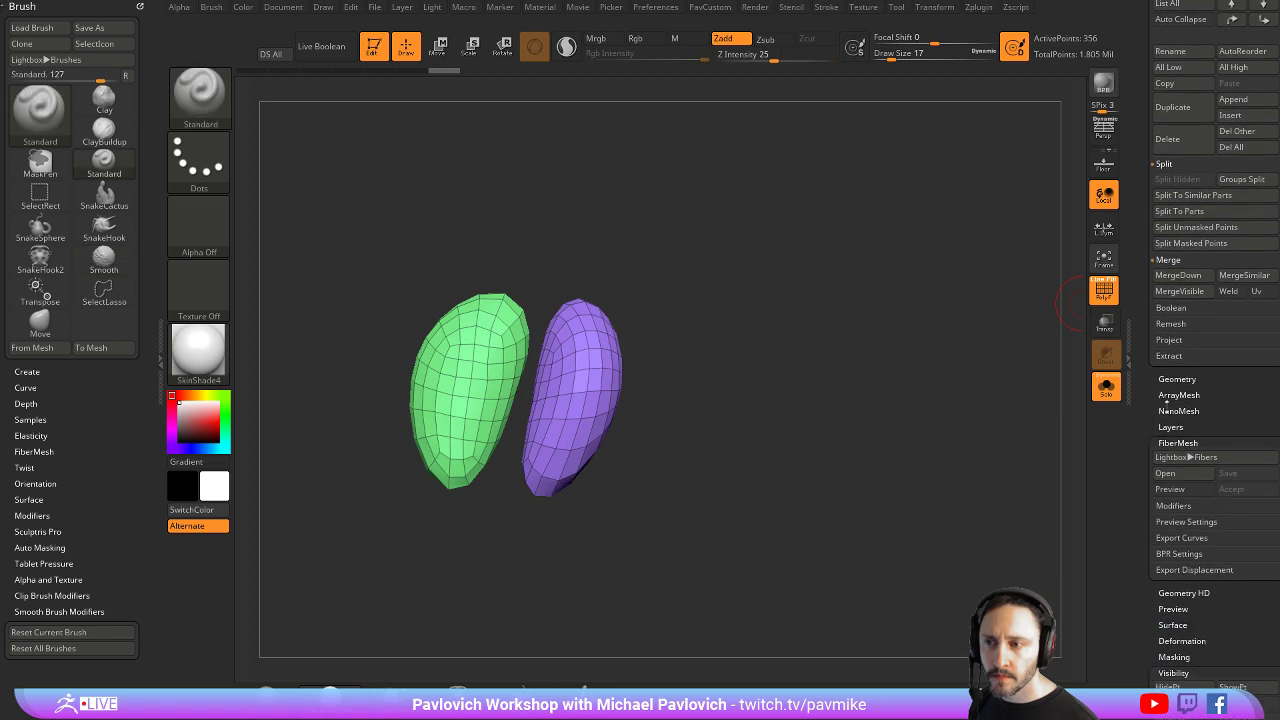
left_click(1177, 379)
left_click(1176, 301)
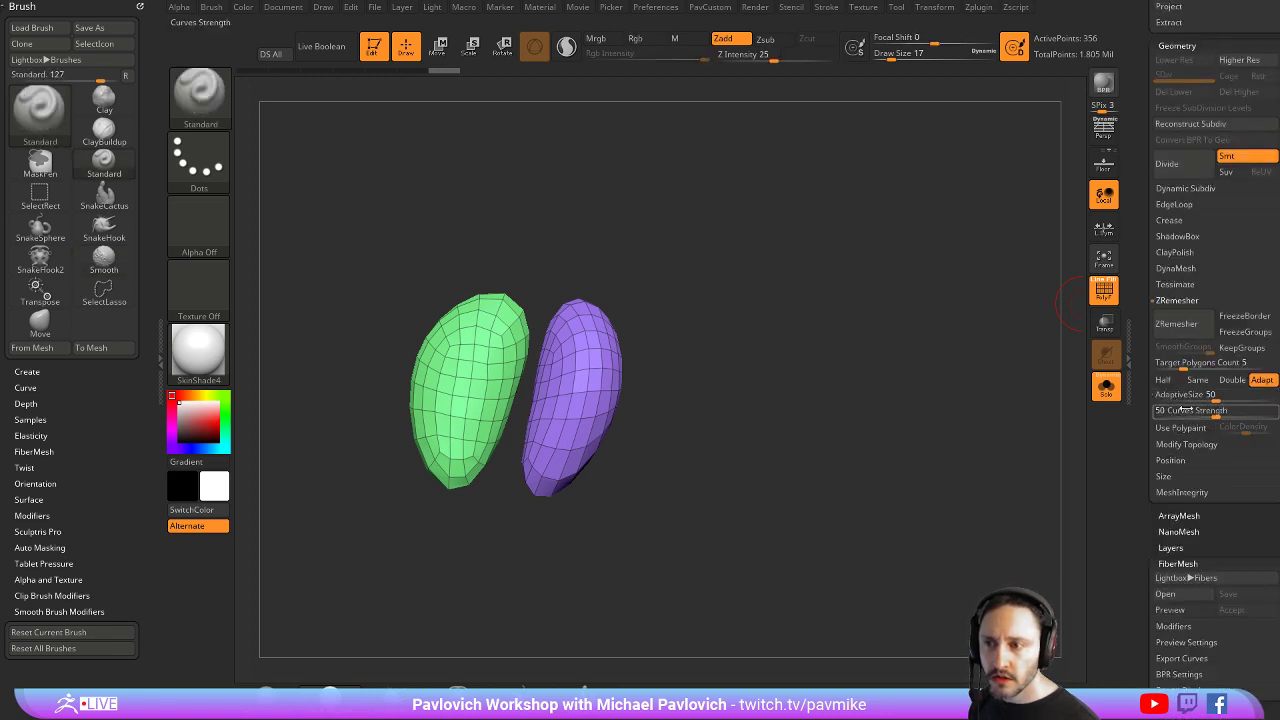
left_click_drag(1187, 396, 1143, 397)
left_click(1200, 385)
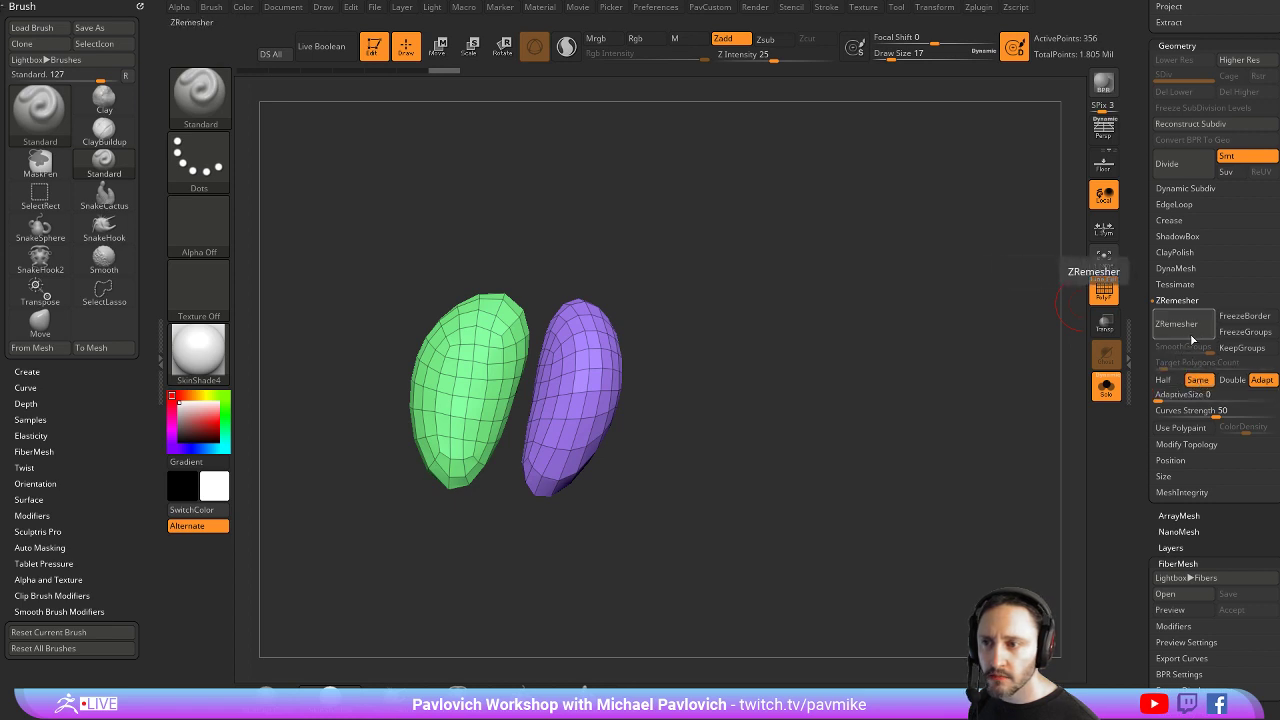
left_click(1192, 337)
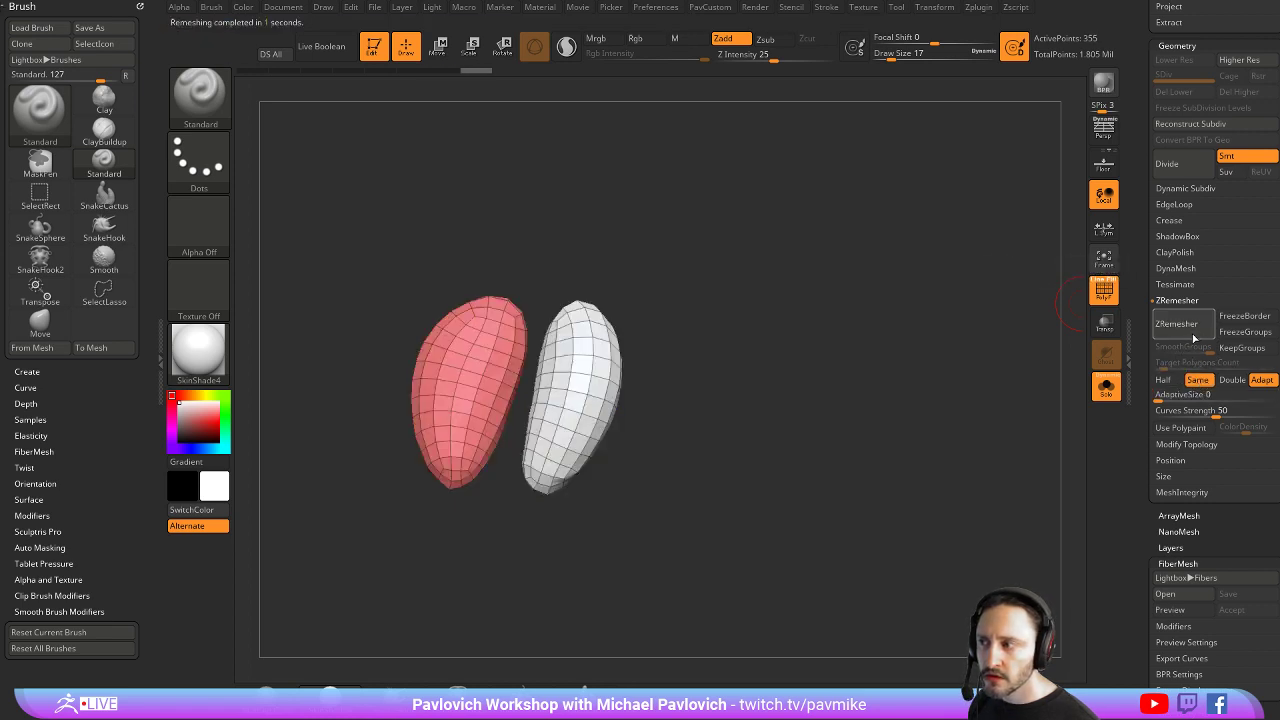
mouse_move(927, 381)
left_mouse_down()
mouse_move(960, 385)
mouse_move(936, 379)
left_mouse_up()
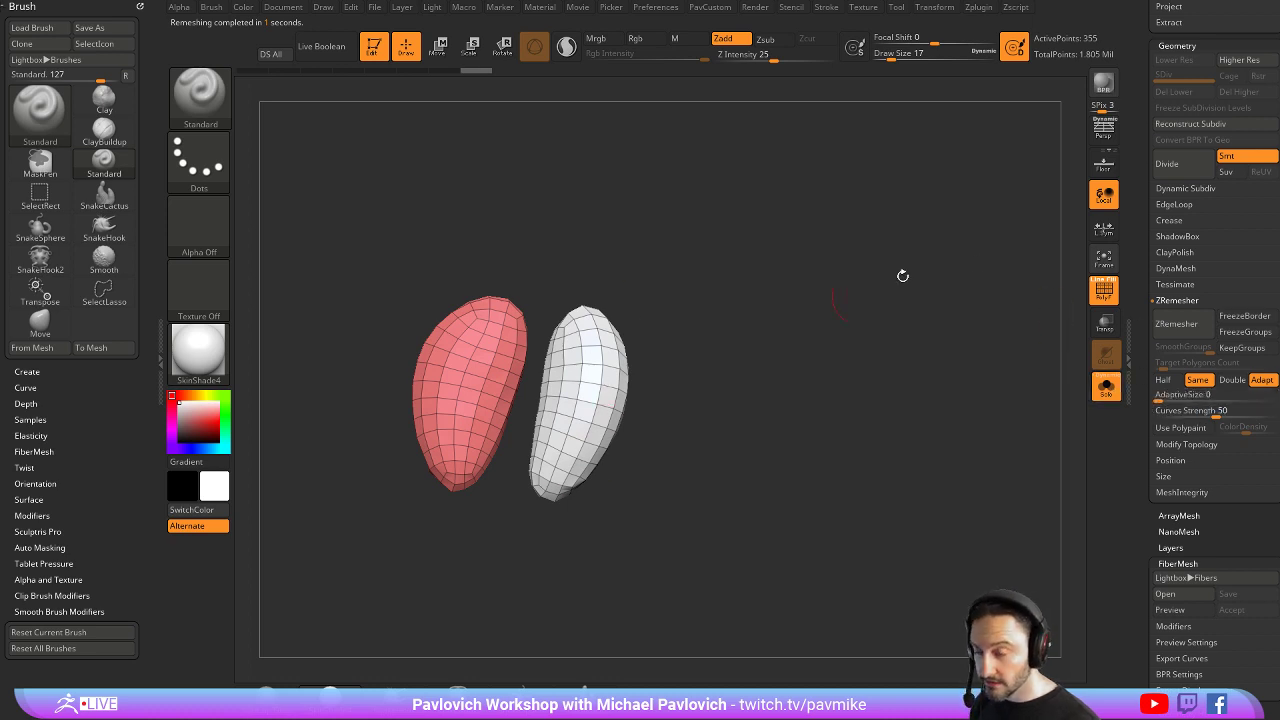
Turn off Solo, combine both eyes into one polygroup, and switch to the ZModeler brush
left_click(1106, 390)
left_click_drag(460, 231, 466, 214)
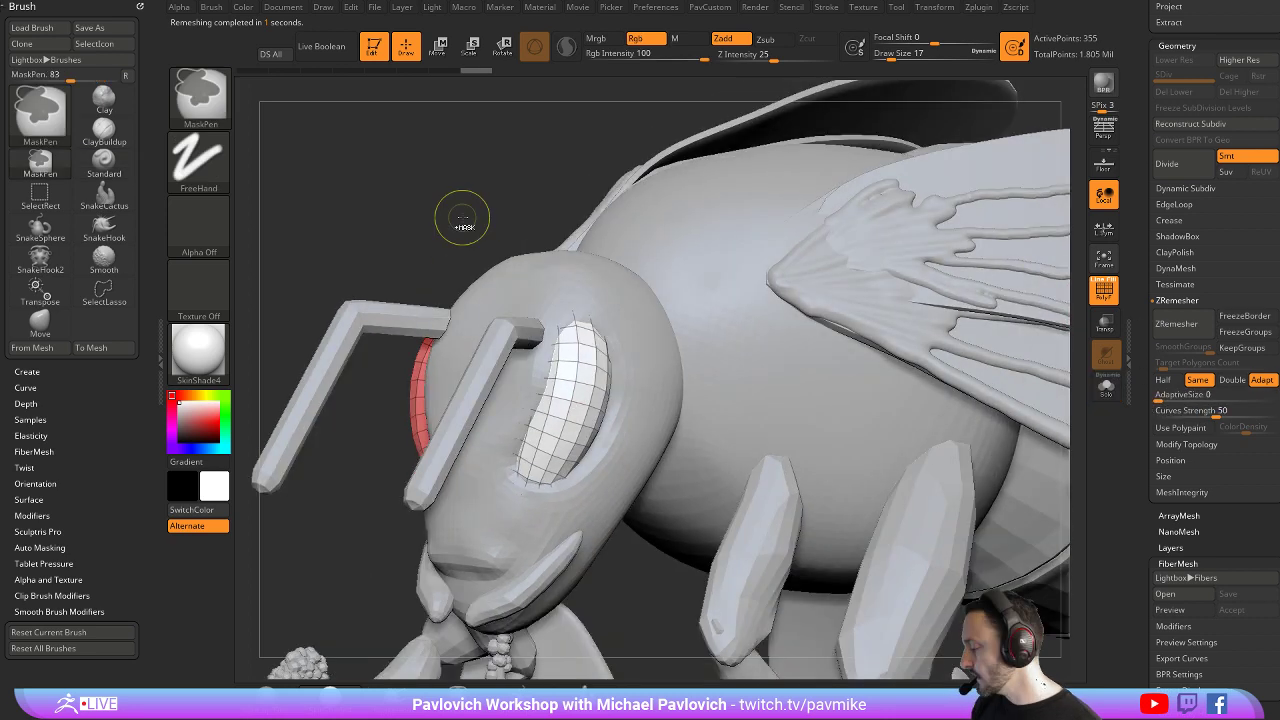
key("b")
key("z")
key("m")
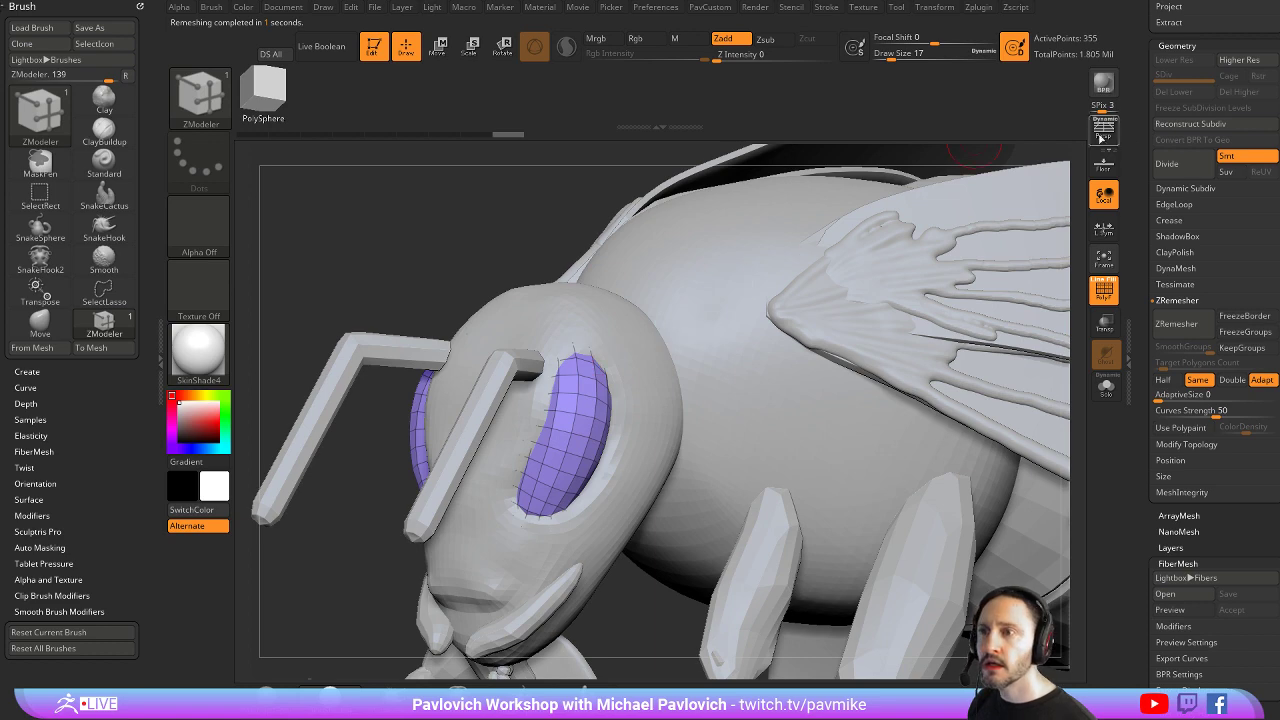
Switch the active tool to SimpleBrush and clear the canvas
scroll(1200, 300, "up", 10)
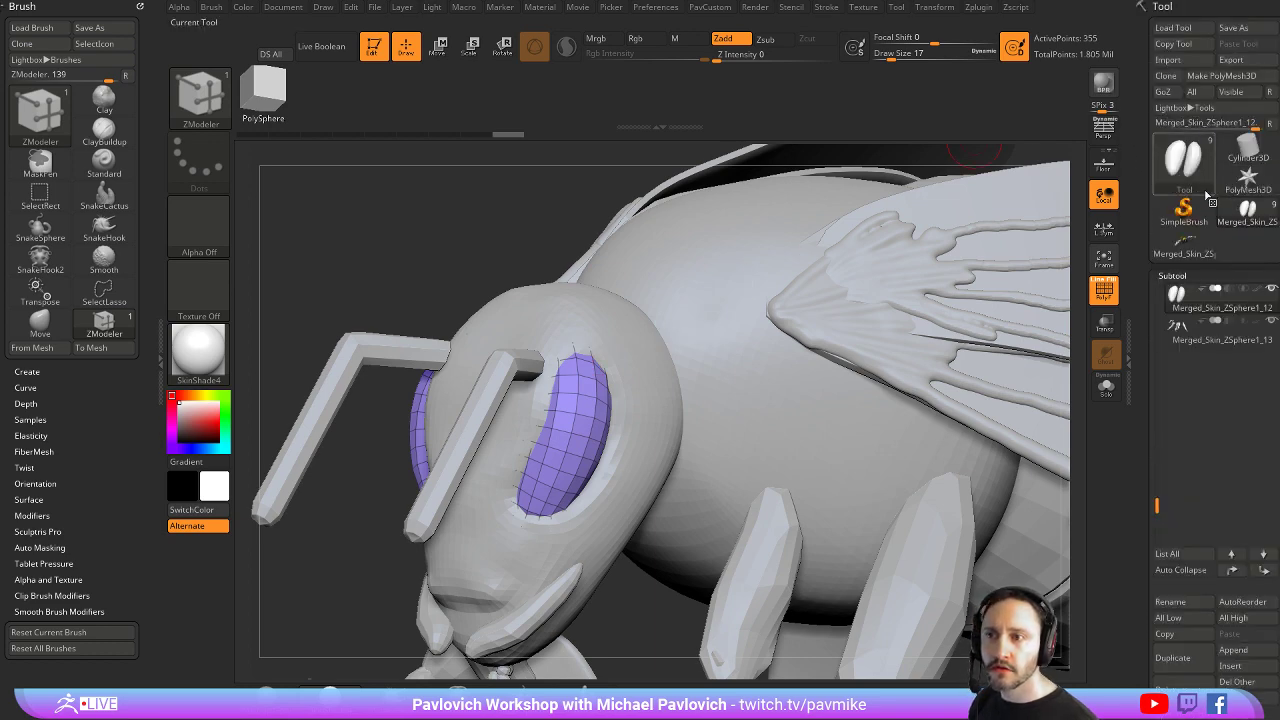
left_click(1185, 208)
left_click(540, 227)
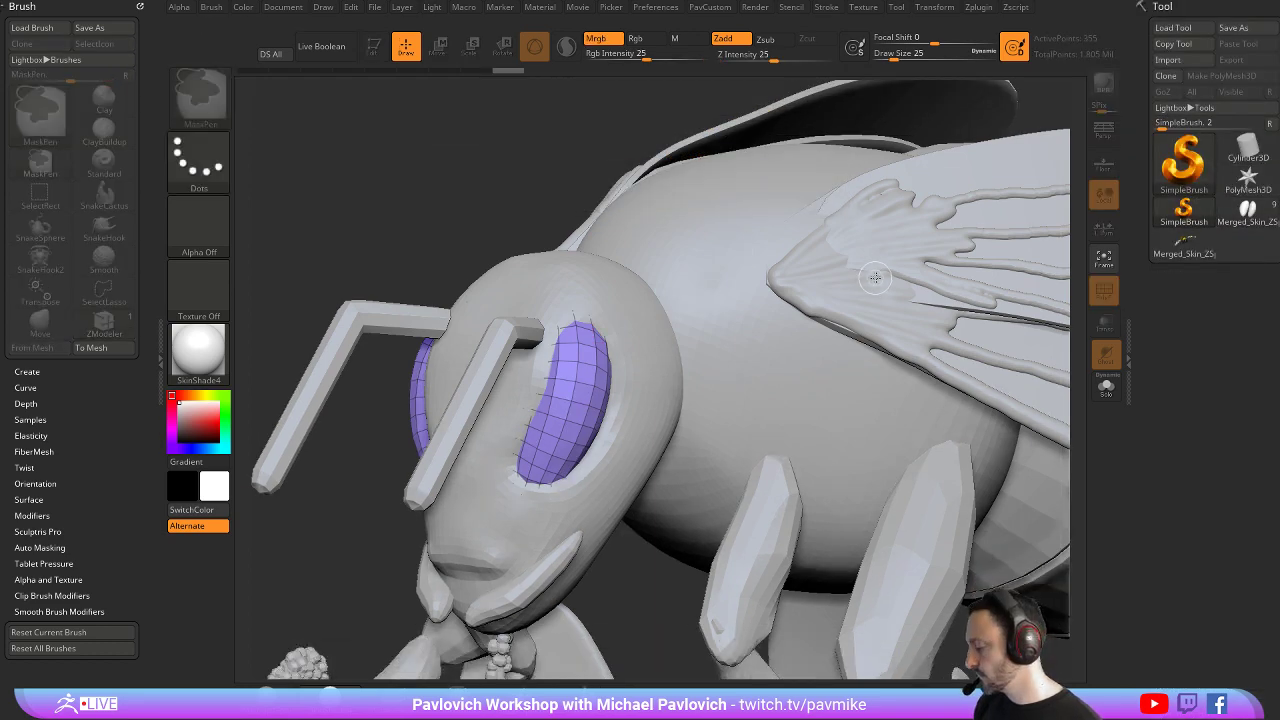
key("ctrl+n")
Draw a Sphere3D primitive on the empty canvas and enter Edit mode
left_click(1185, 165)
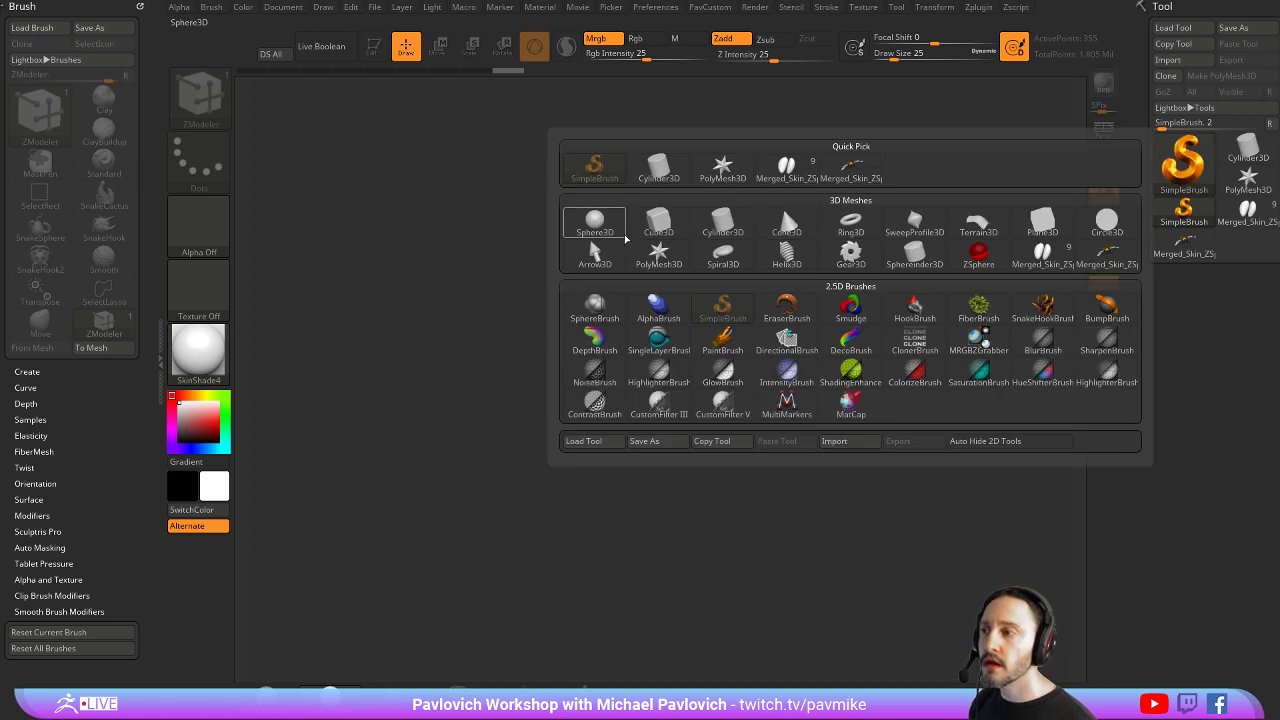
mouse_move(624, 236)
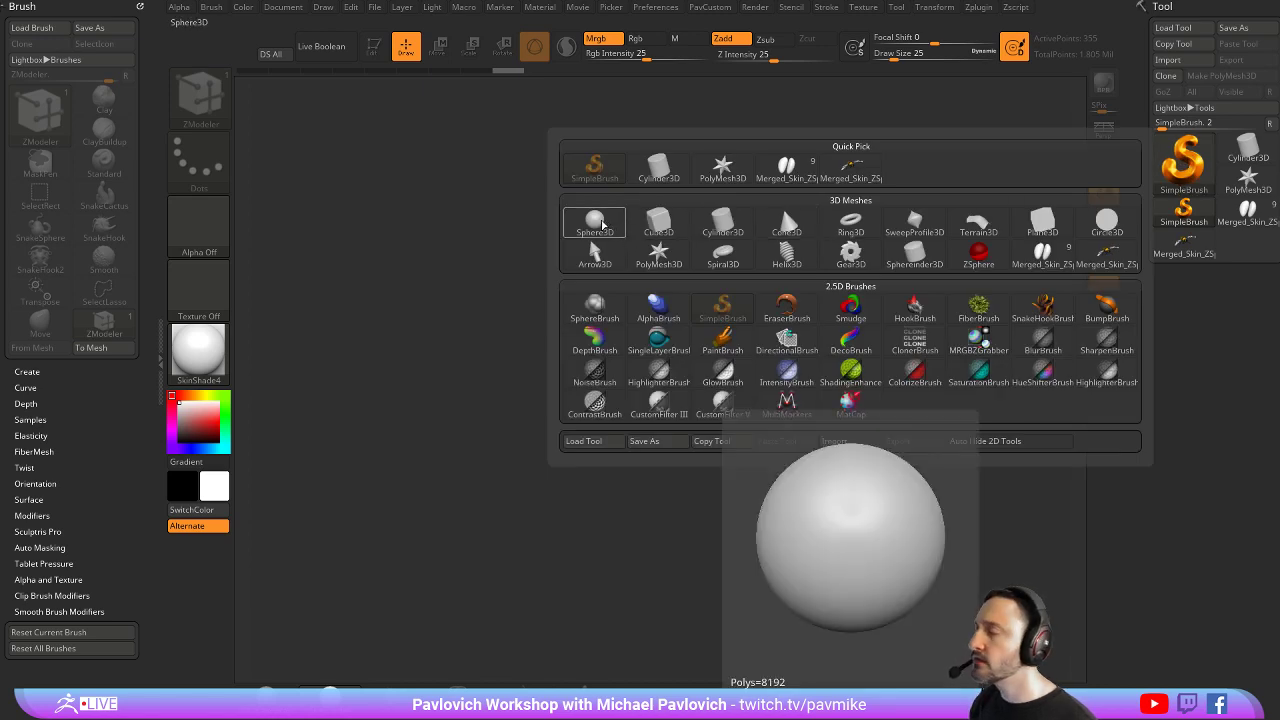
left_click(603, 226)
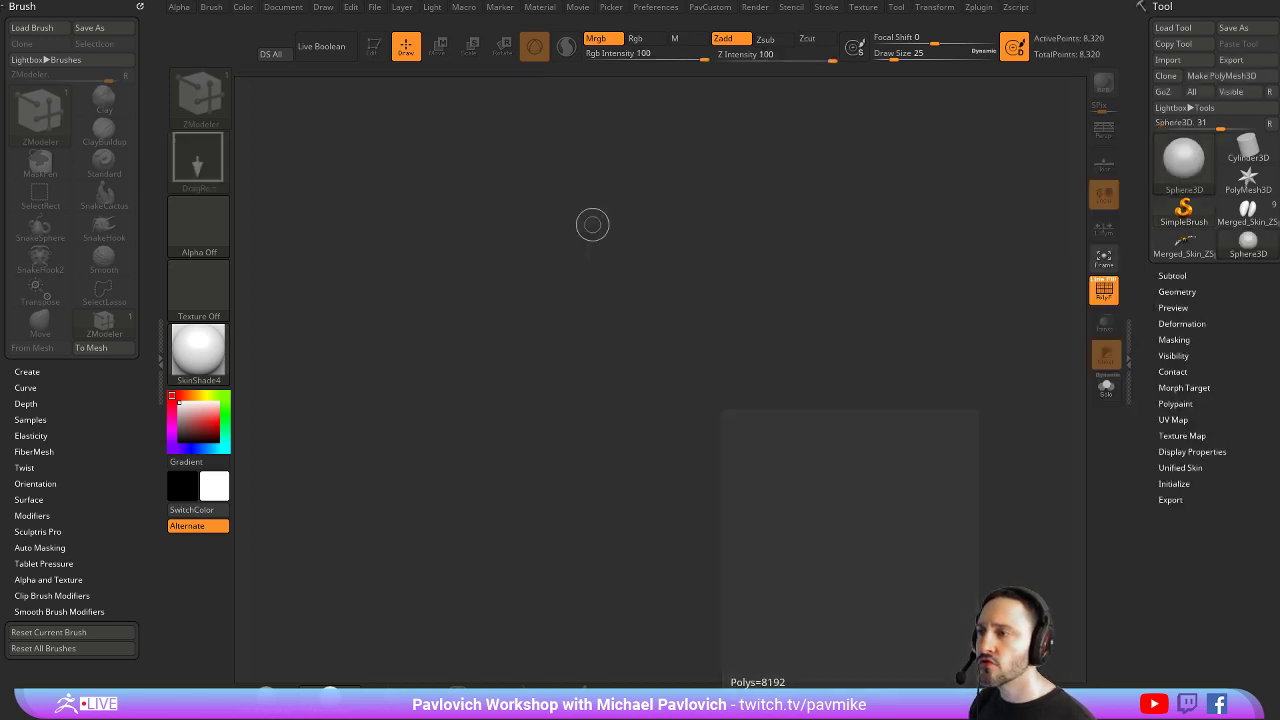
left_click_drag(603, 381, 577, 335)
left_click(373, 46)
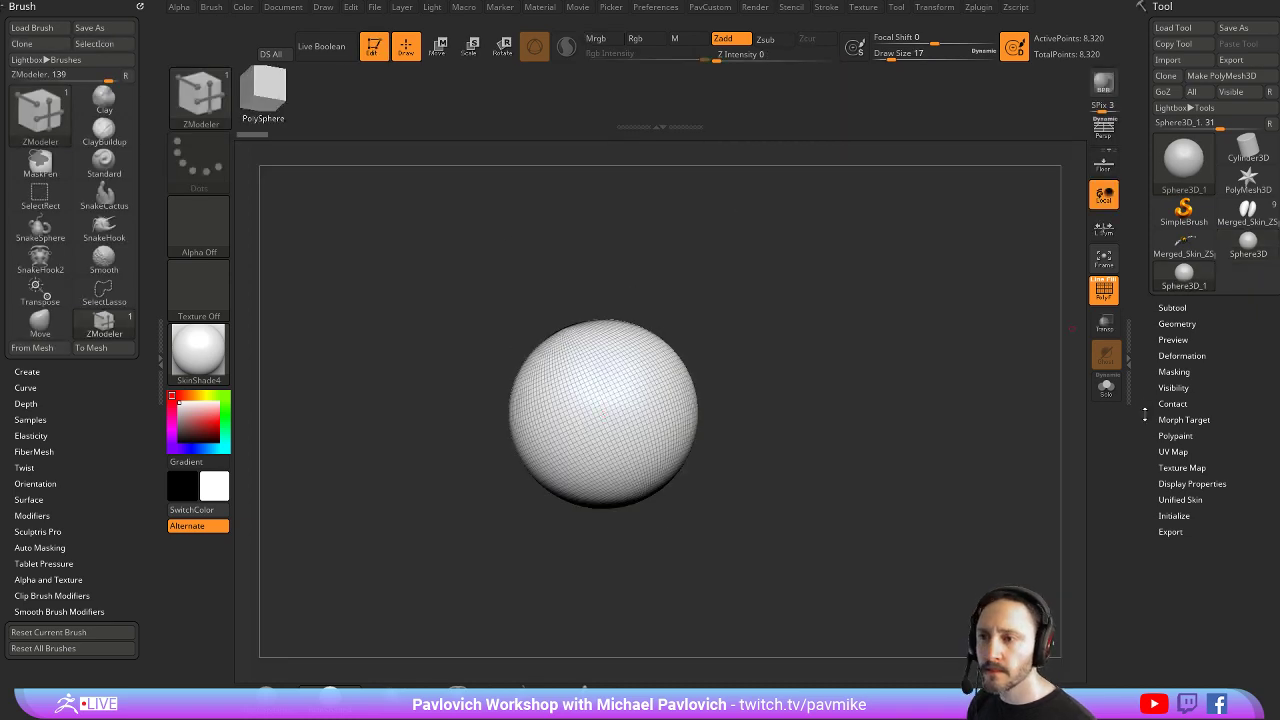
Convert the sphere to a PolyMesh3D and initialize it as a QSphere with X, Y and Z resolution 2
left_click_drag(1145, 414, 1145, 285)
left_click(1178, 387, "shift")
left_click_drag(1141, 414, 1141, 357)
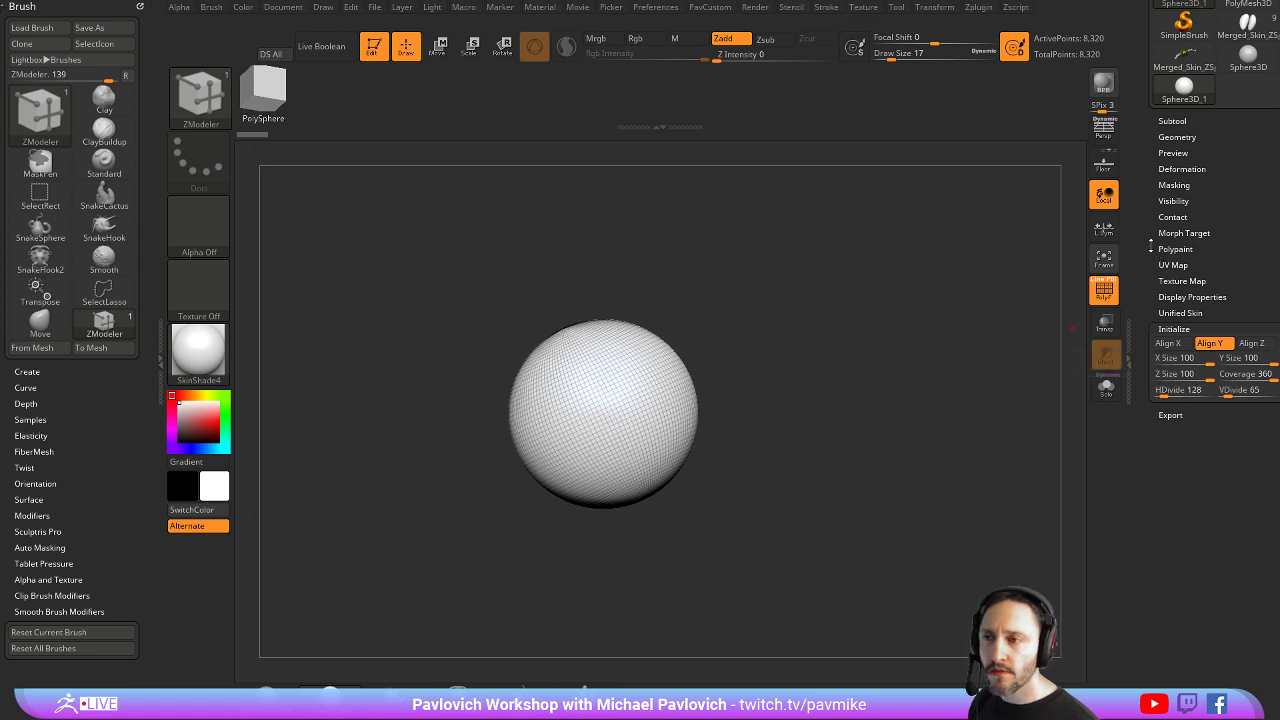
left_click_drag(1147, 196, 1147, 382)
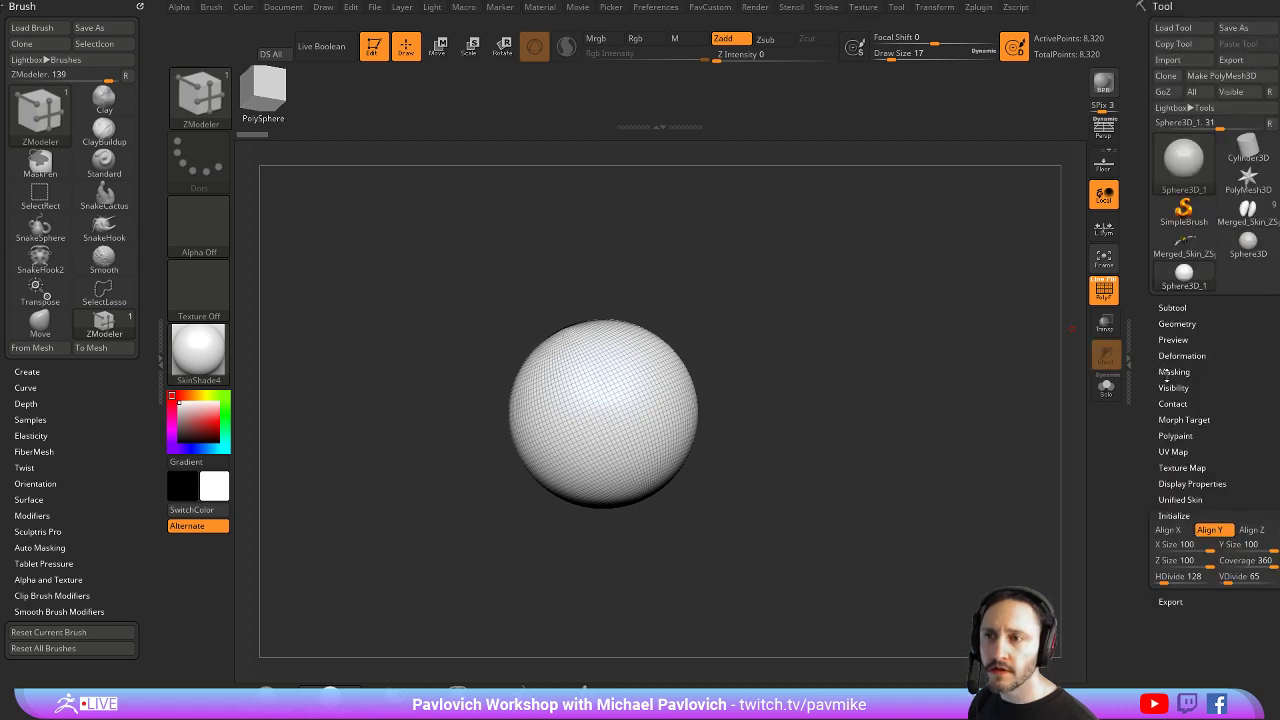
left_click(1228, 80)
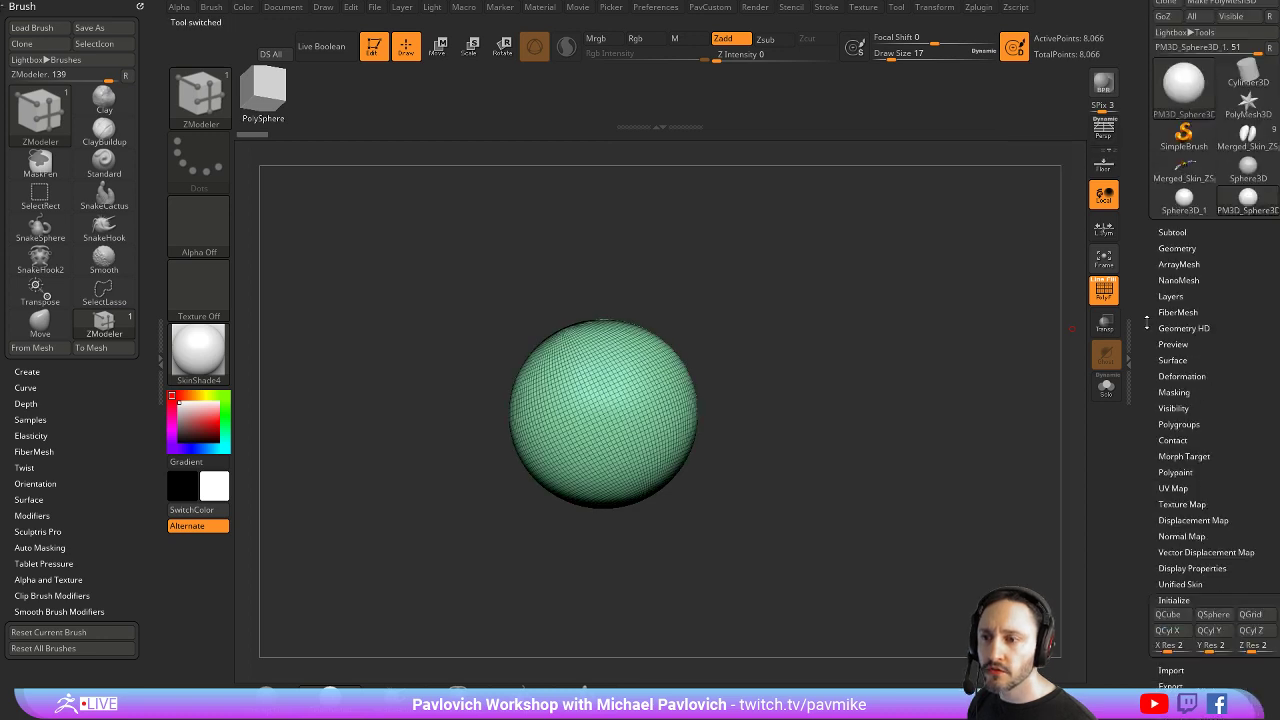
scroll(1197, 174, "down", 5)
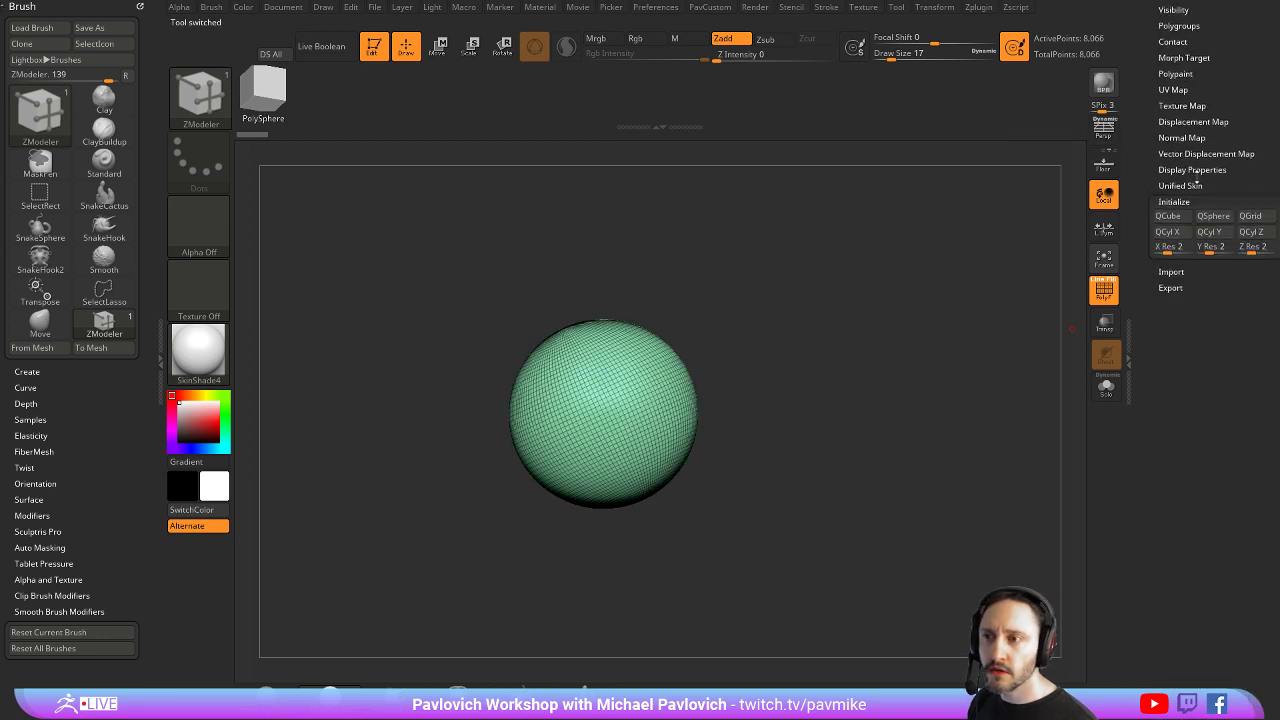
left_click(1213, 216)
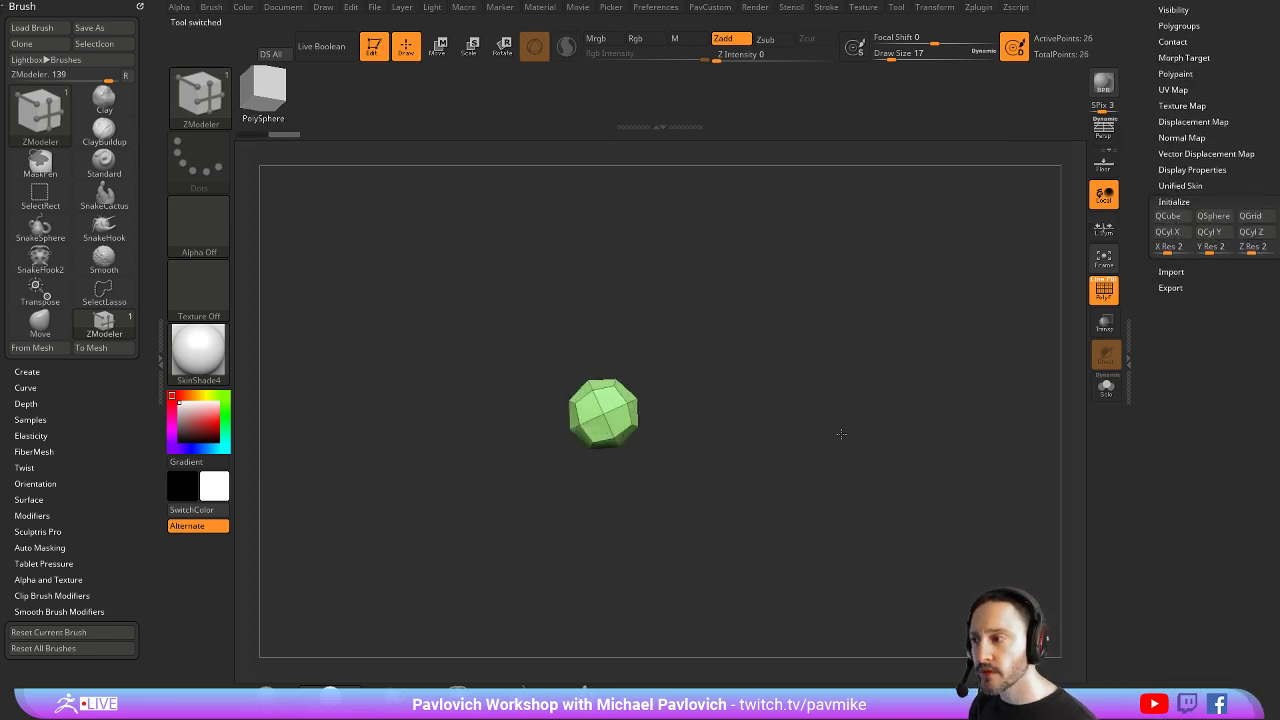
Activate Dynamic Subdiv on the QSphere with the Always YES option, and switch it off again
left_click_drag(841, 433, 890, 418)
key("d")
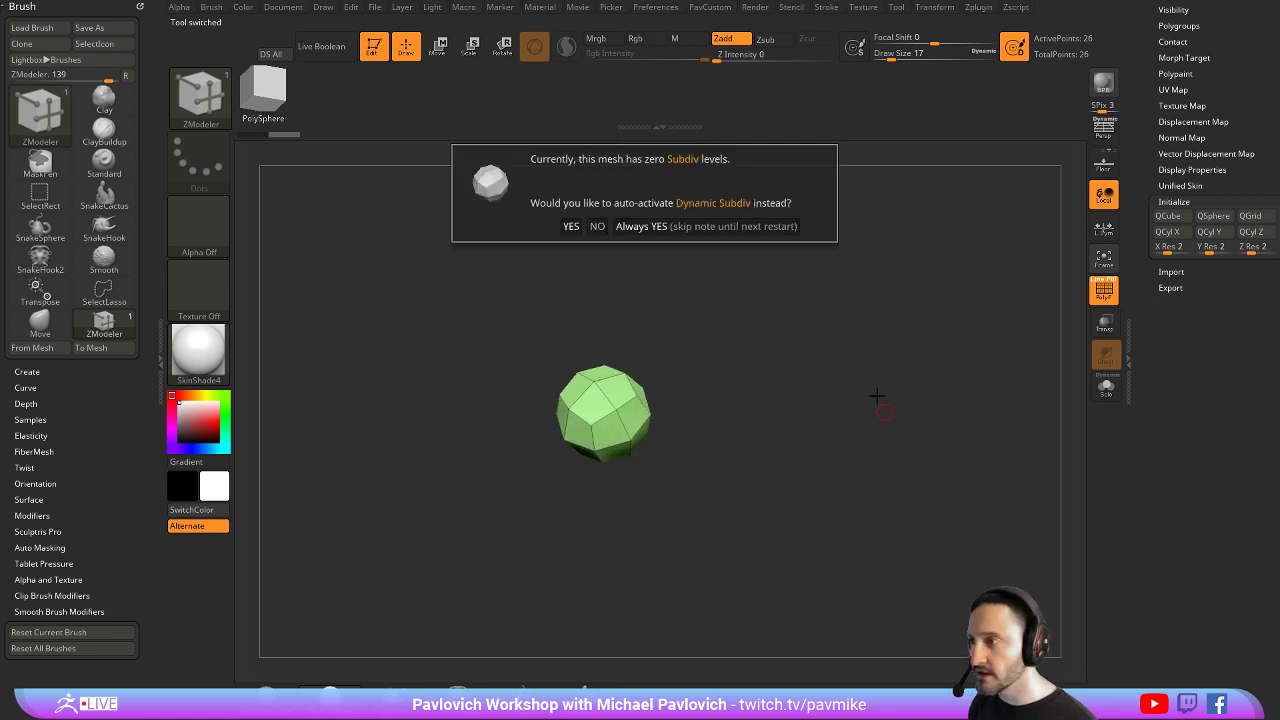
left_click(710, 226)
left_click_drag(889, 346, 926, 323)
key("shift+d")
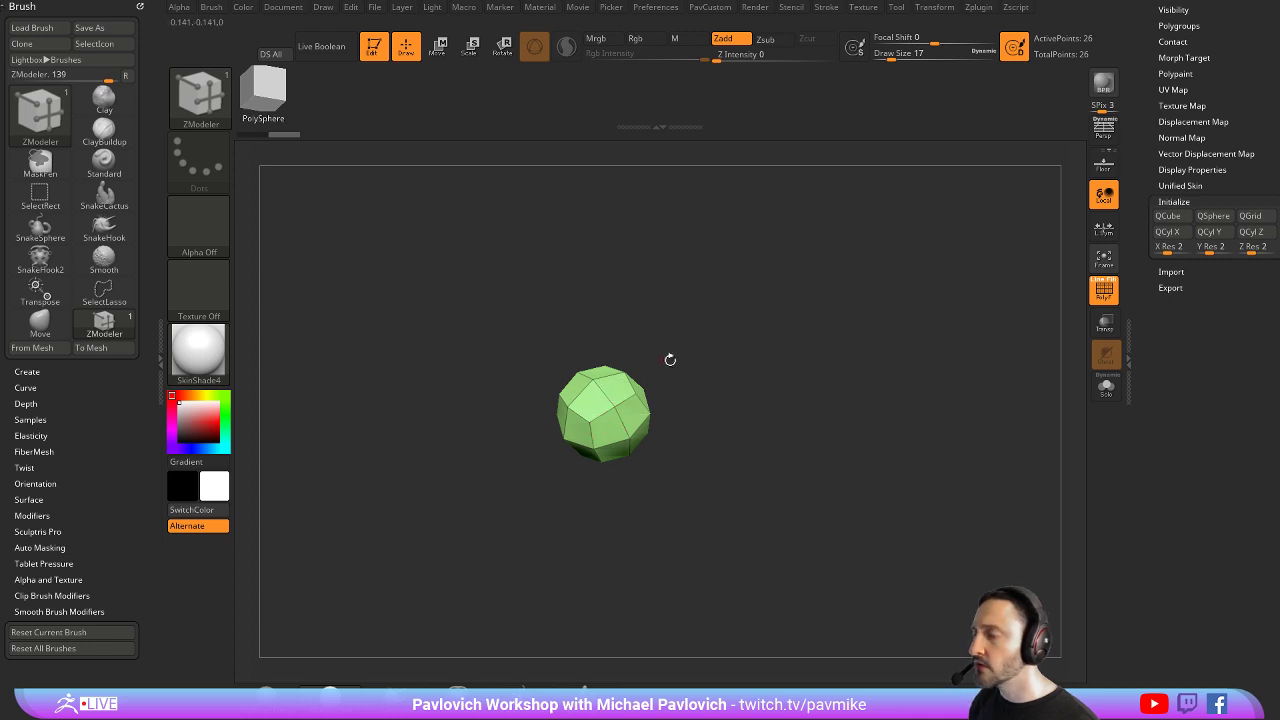
Delete the leftover Merged_Skin_ZSphere1_8 bee tool and switch to the bee tool that holds the separated eye subtool
left_click_drag(670, 360, 826, 387)
left_click_drag(1153, 302, 1193, 660)
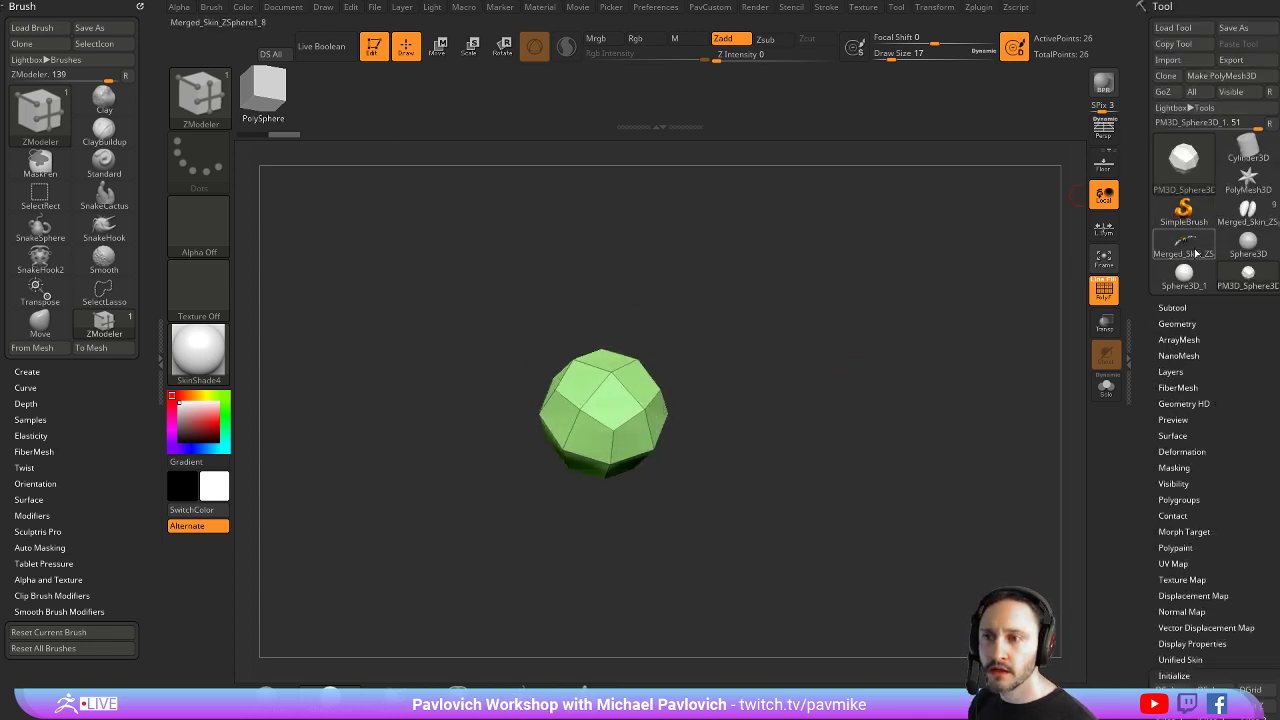
left_click(1195, 253)
left_click(1246, 213)
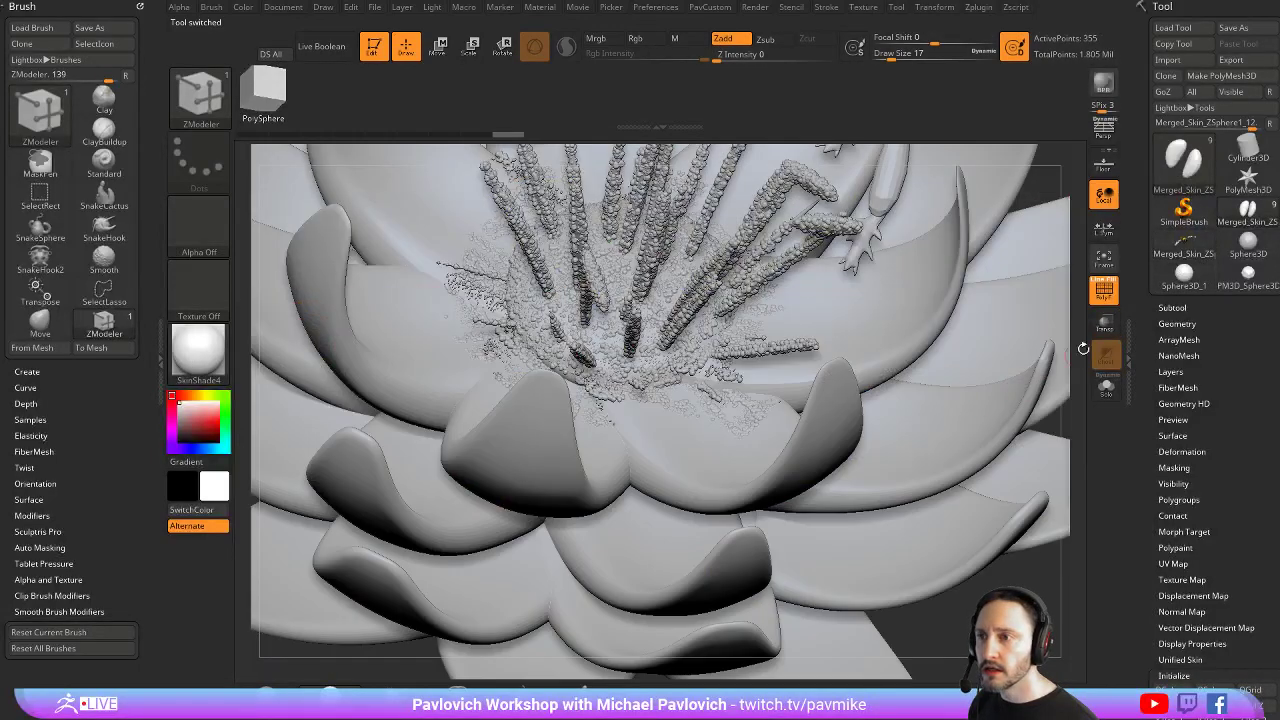
left_click(1180, 246)
left_click(1164, 309)
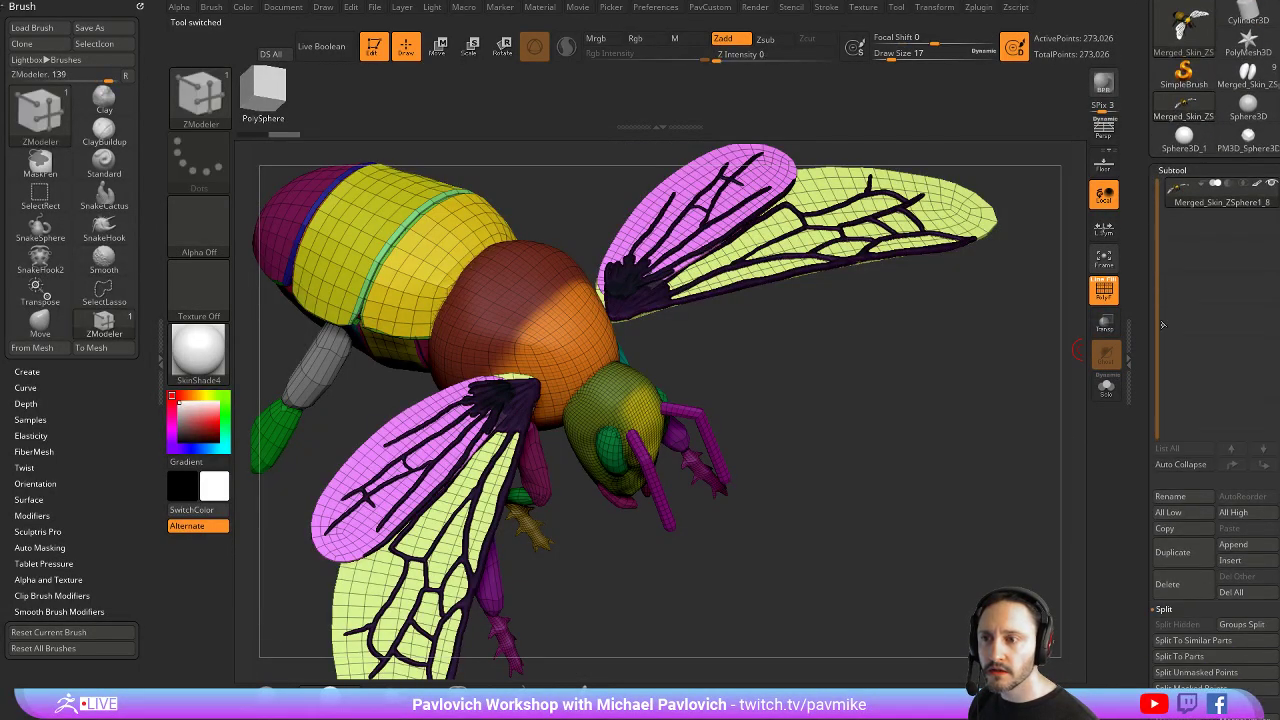
left_click(1175, 590)
left_click(1262, 84)
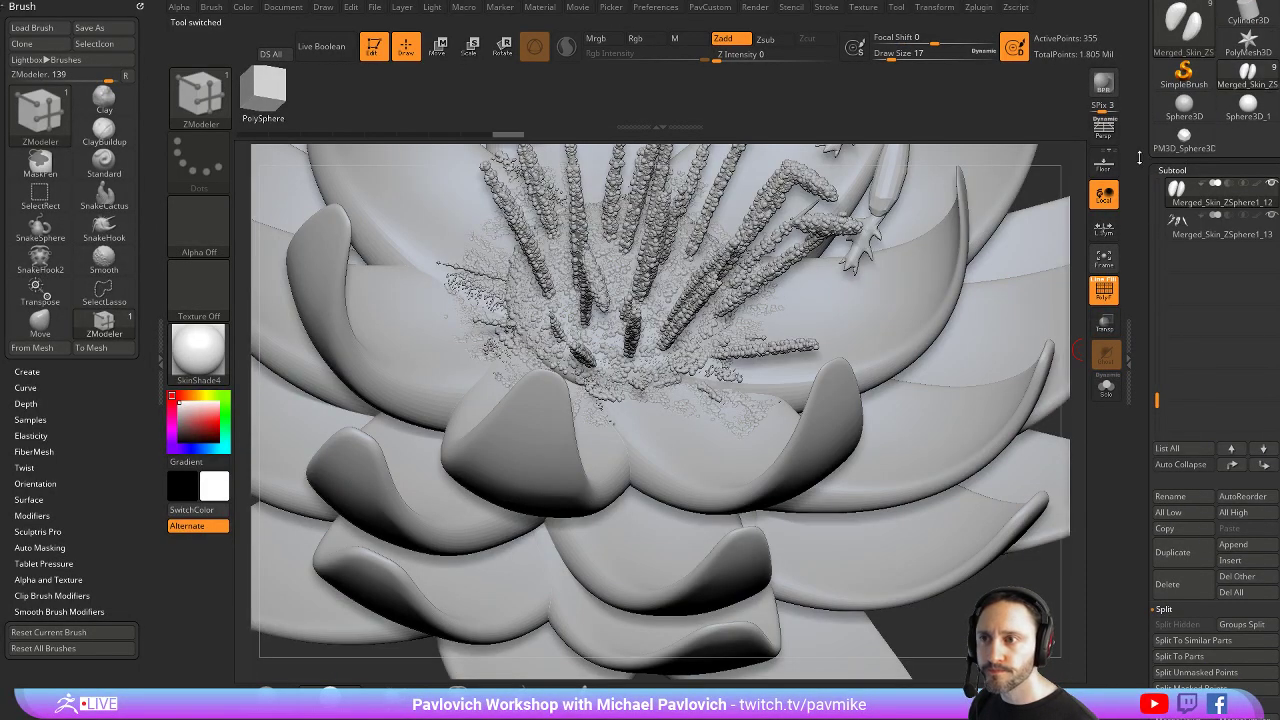
Isolate the Merged_Skin_ZSphere1_12 eye subtool with Solo and frame both eyes
left_click_drag(1072, 189, 966, 104, "alt")
left_click_drag(1014, 197, 1056, 334, "alt")
left_click(1105, 387)
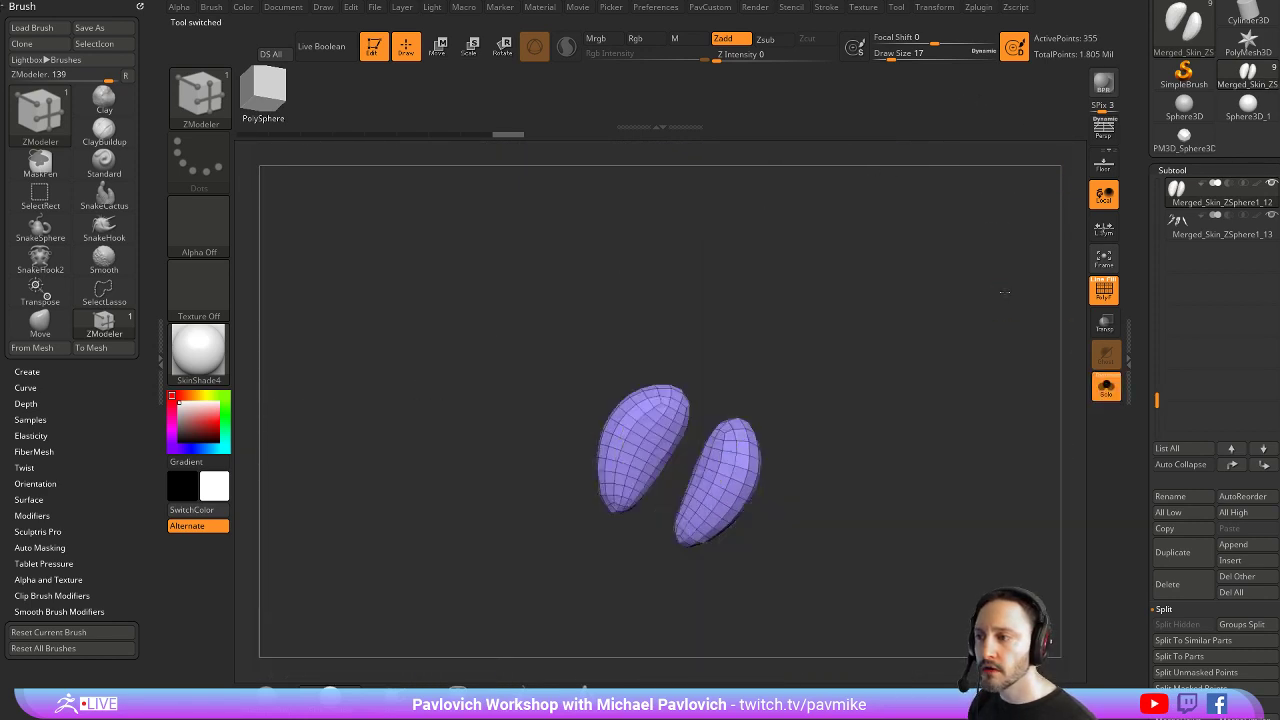
left_click_drag(981, 270, 893, 293)
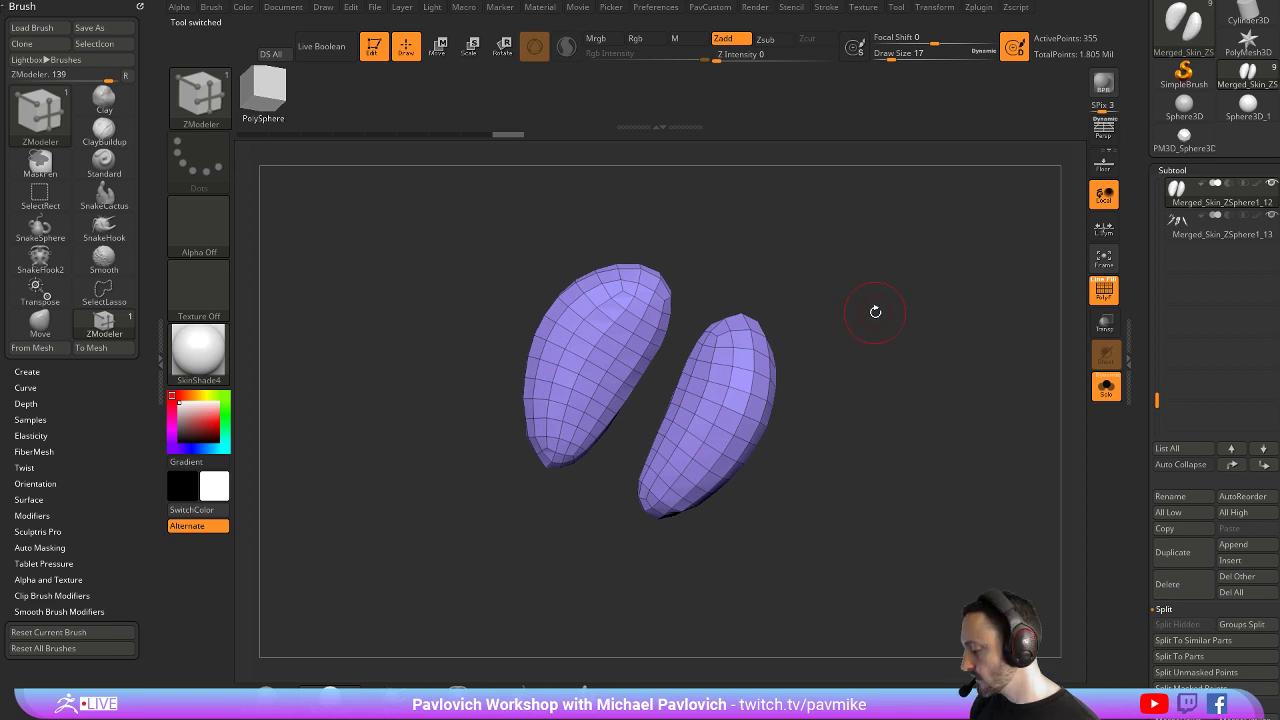
Load PM3D_Sphere3D as the ZModeler insert mesh and set the polygon action to Insert NanoMesh with the All Polygons target
key("F1")
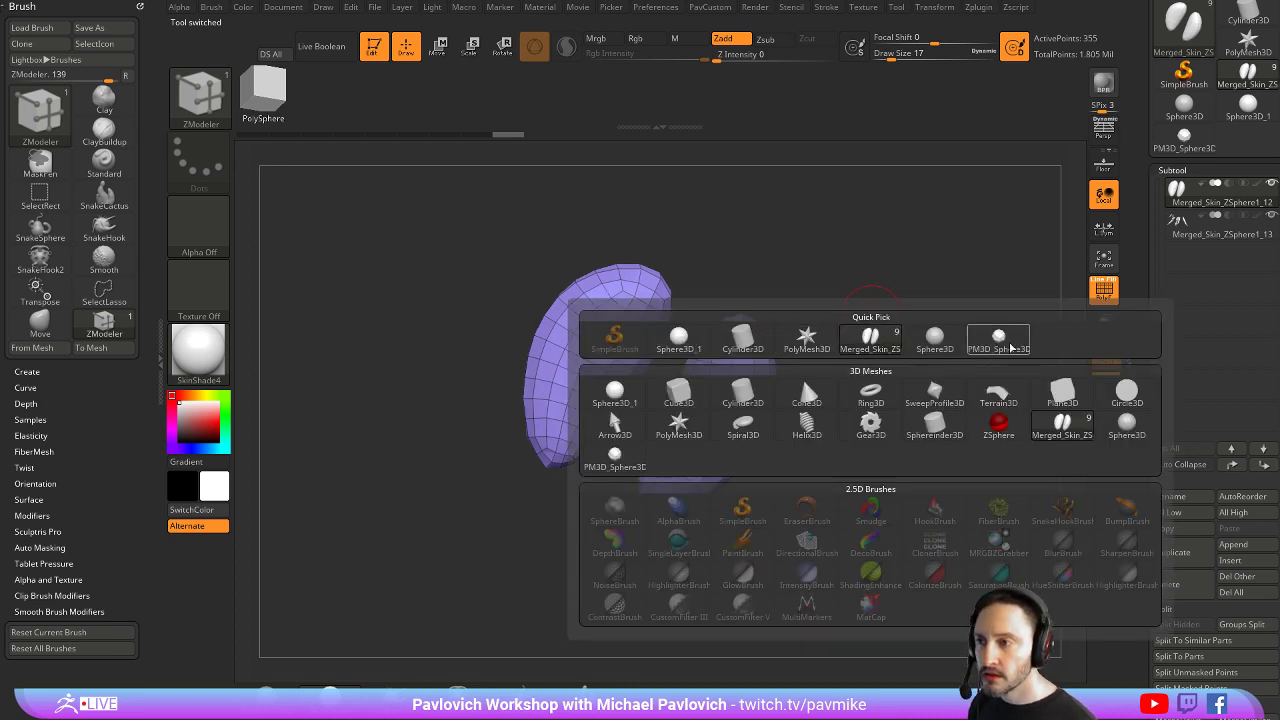
left_click(1005, 342)
key("space")
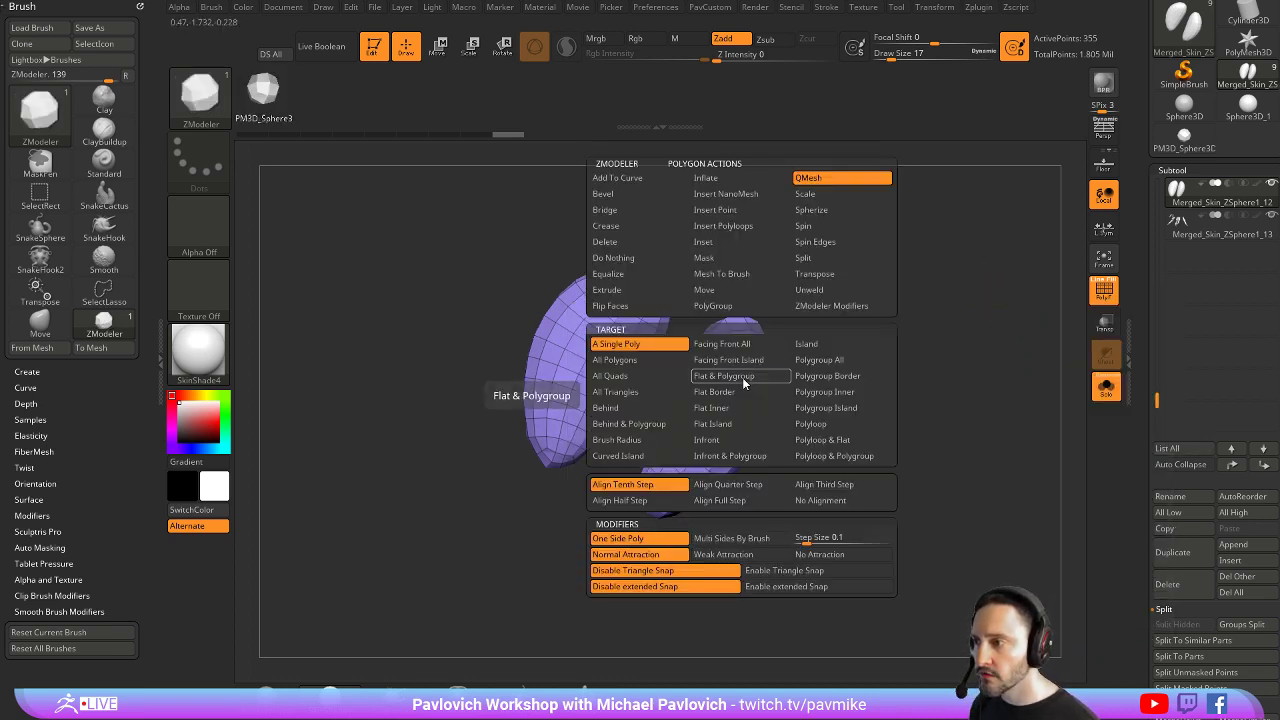
left_click(749, 194)
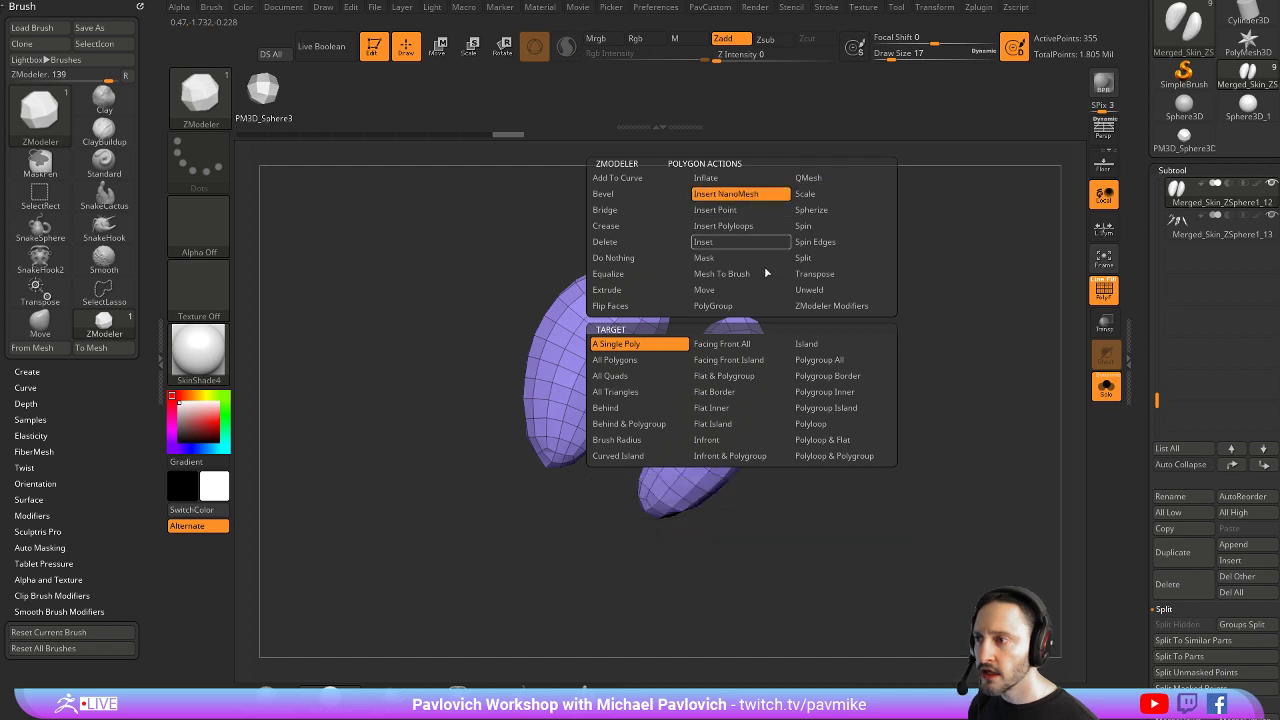
left_click(838, 364)
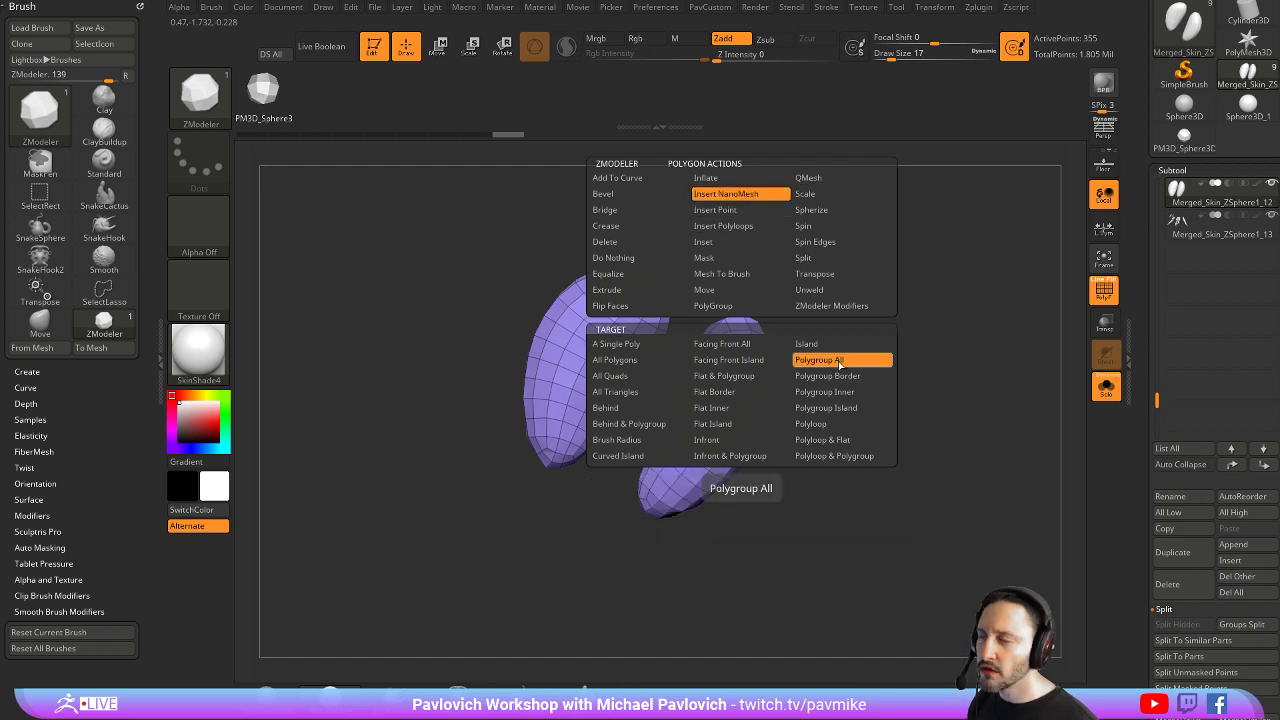
left_click(620, 362)
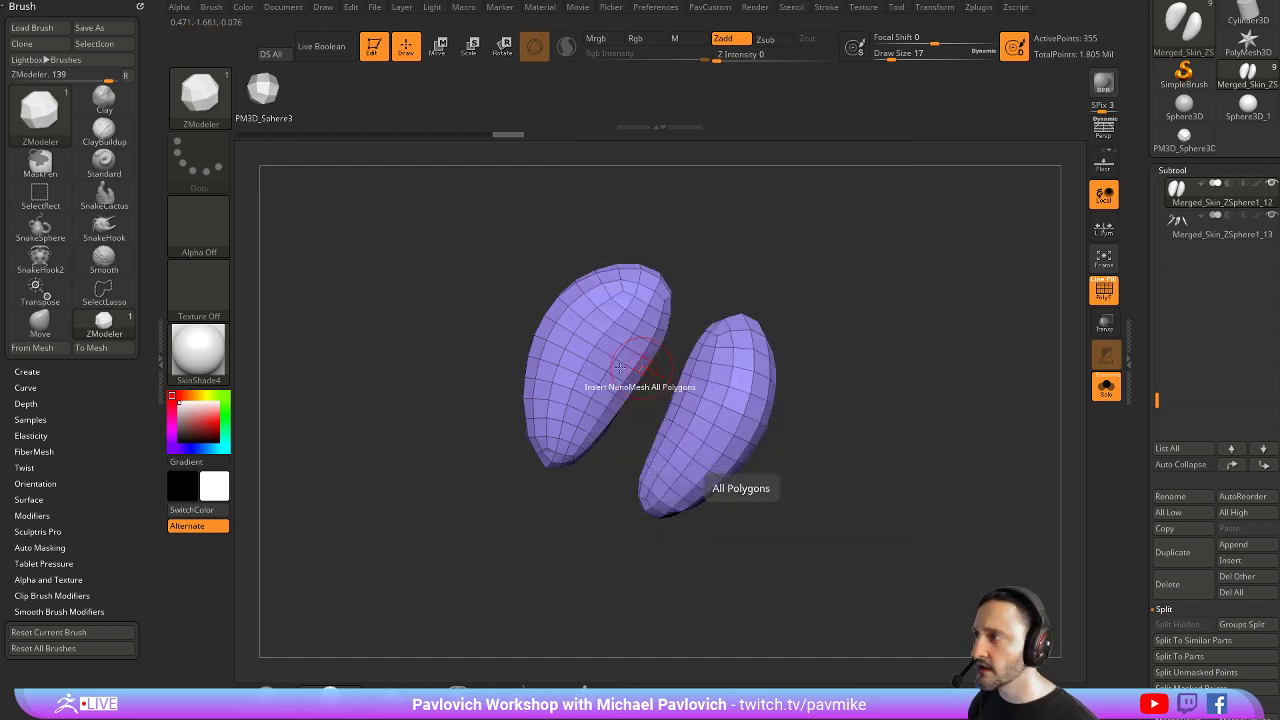
Try inserting the sphere NanoMesh across all eye polygons, check it against the whole bee, and undo the insertion
left_click(720, 400)
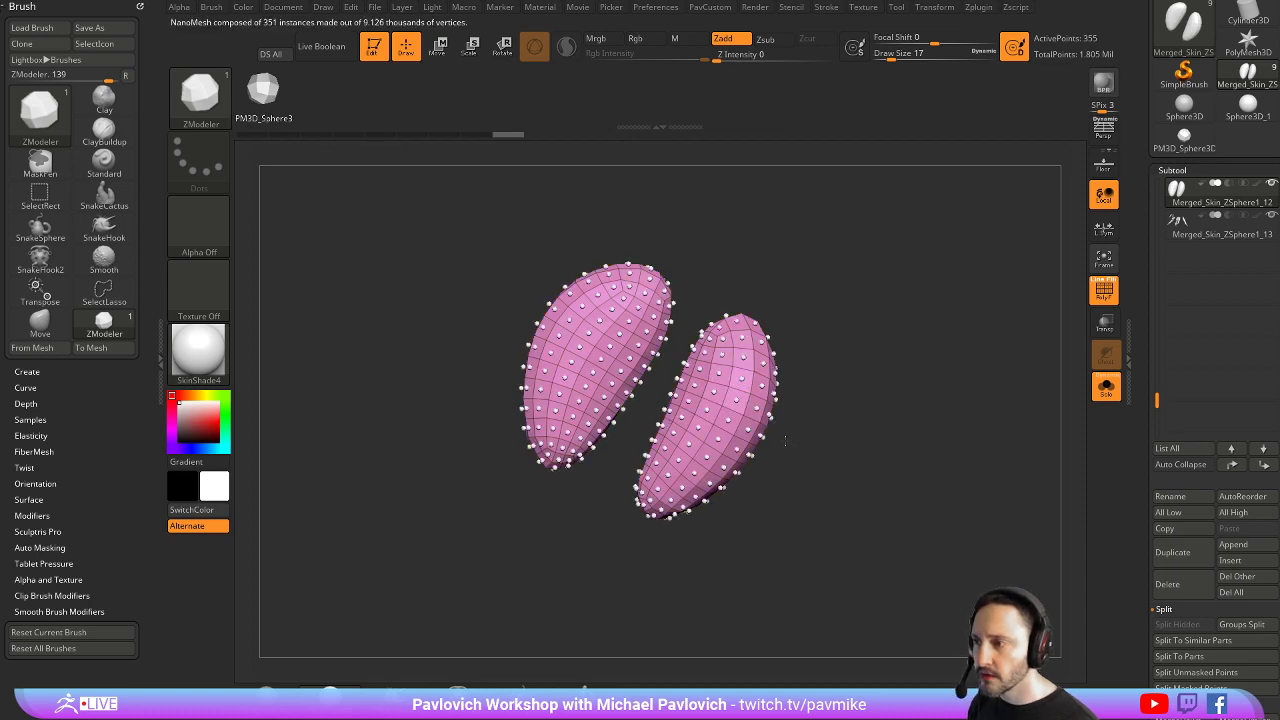
left_click_drag(871, 489, 915, 365)
left_click(1105, 385)
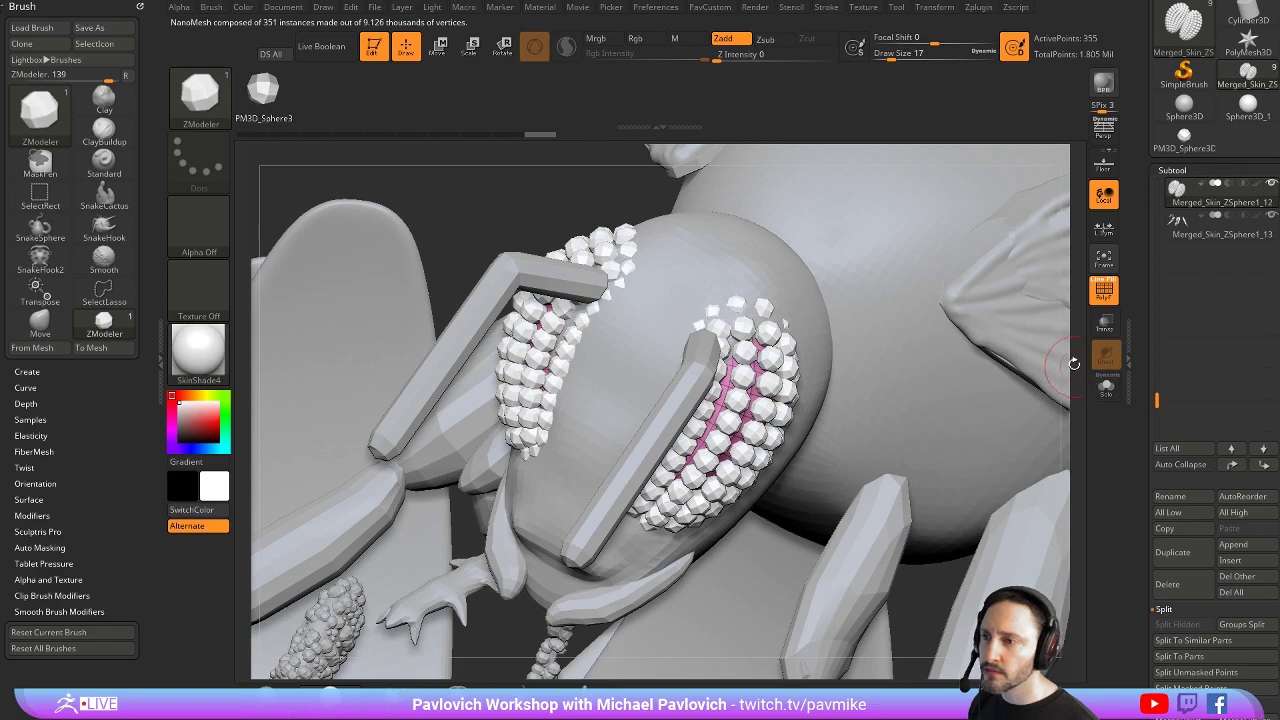
mouse_move(1073, 363)
left_mouse_down()
mouse_move(1040, 290)
mouse_move(1090, 292)
mouse_move(971, 337)
mouse_move(1060, 340)
left_mouse_up()
key("ctrl+z")
left_click(1042, 337)
Reselect the ZModeler brush and paint a trial temporary polygroup in a wide band along the length of one eye
key("ctrl+shift")
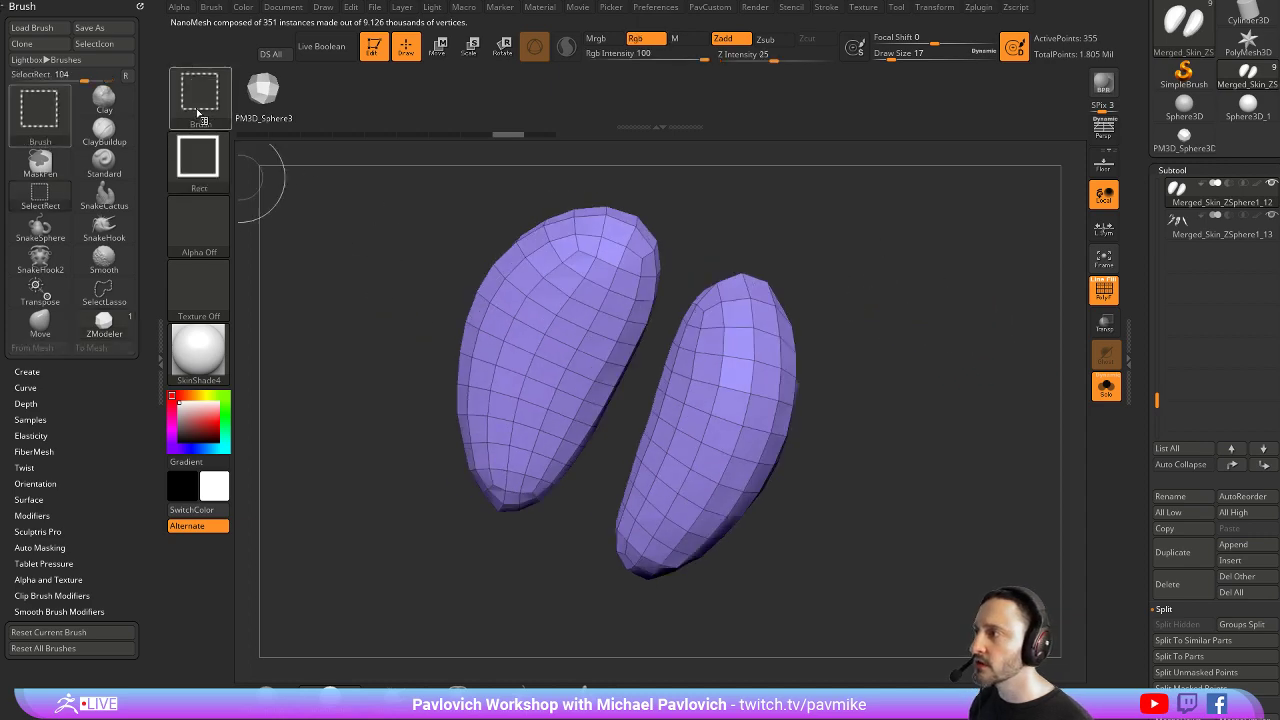
key("space")
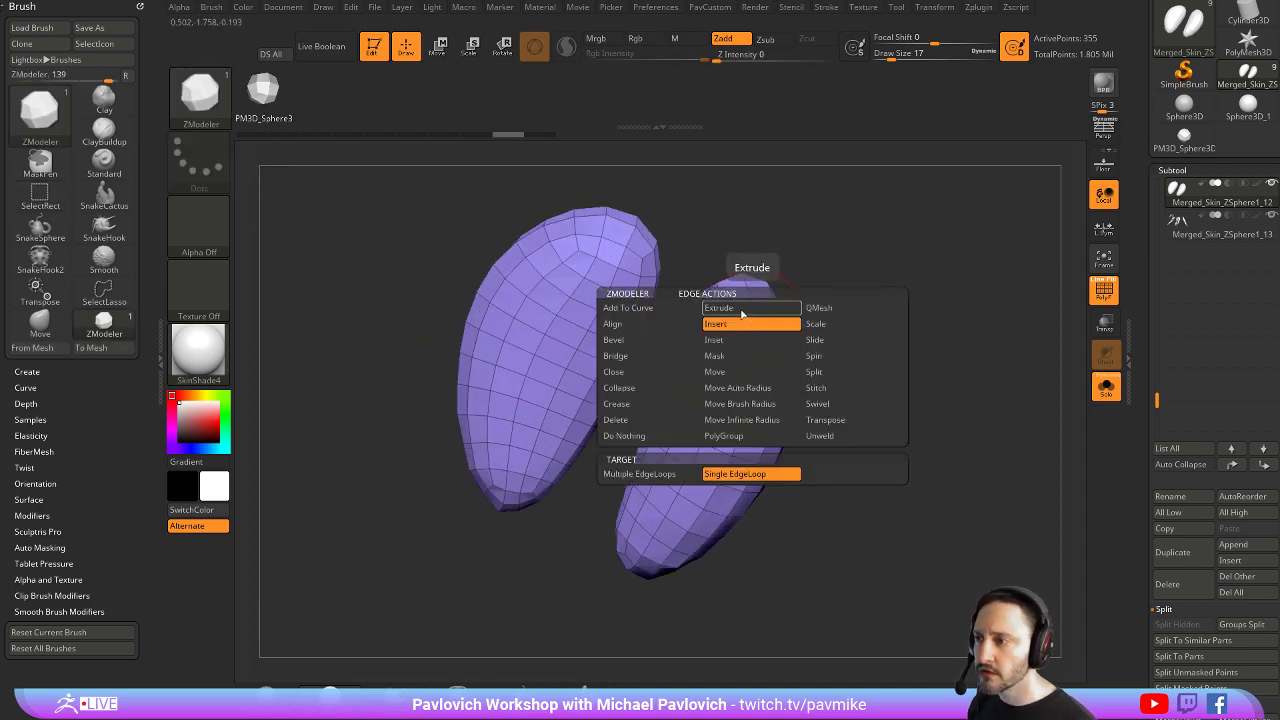
key("b")
key("z")
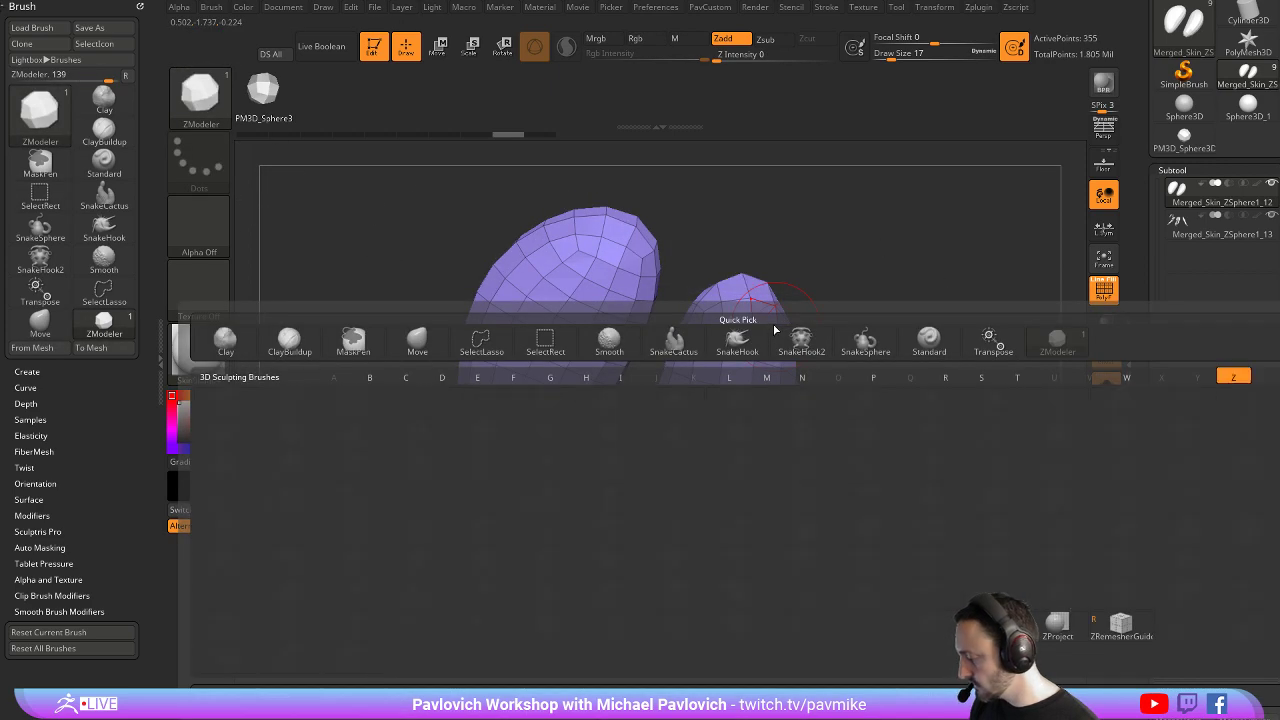
key("m")
key("space")
left_click(724, 451)
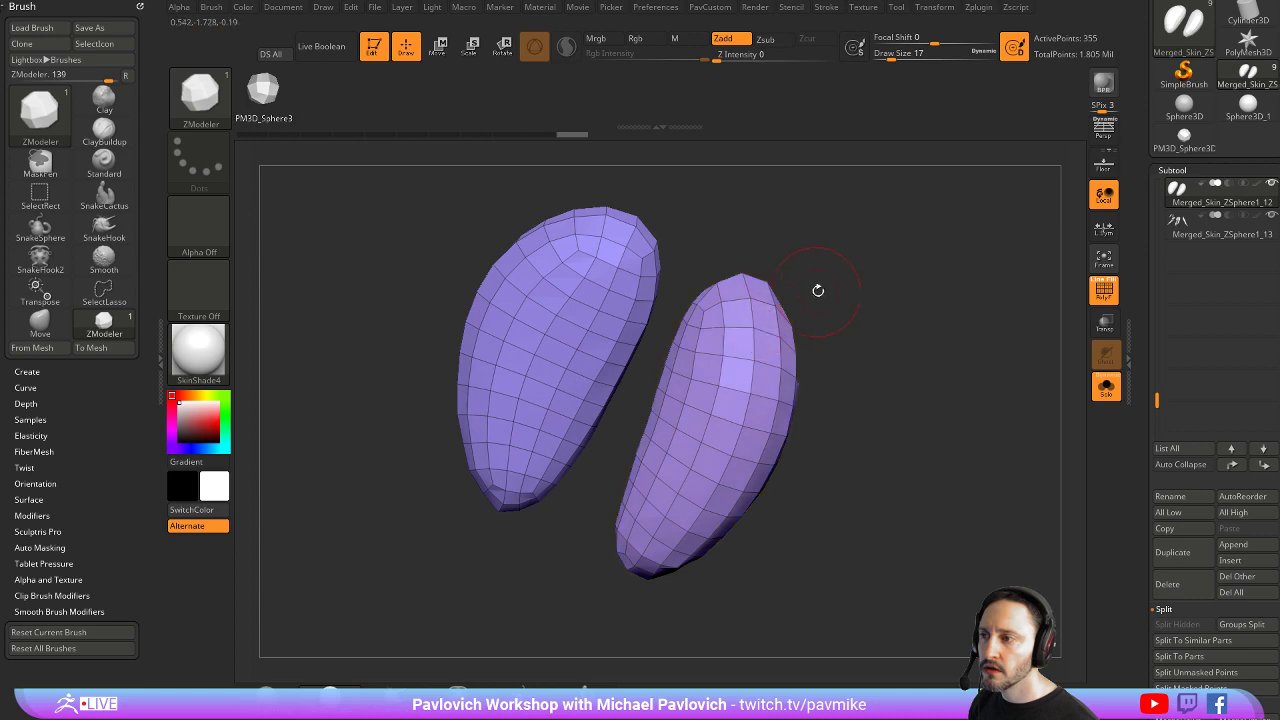
left_click_drag(817, 289, 697, 357)
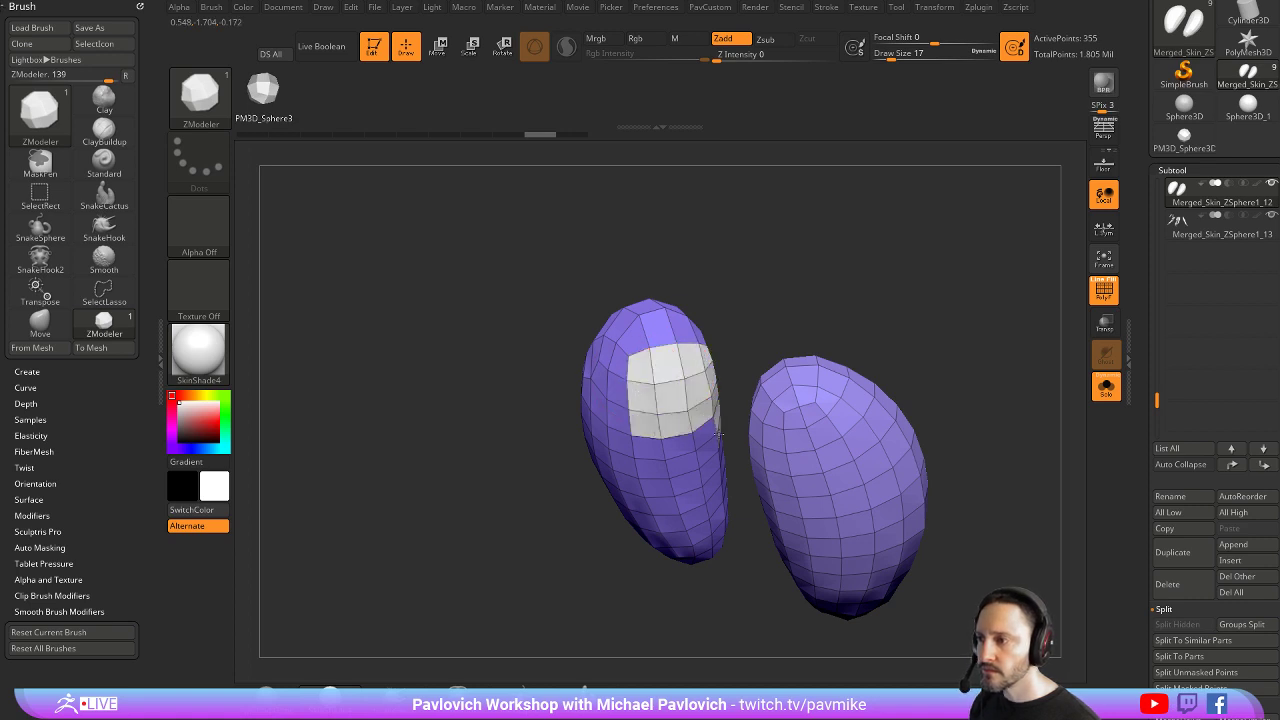
left_click_drag(718, 432, 667, 424)
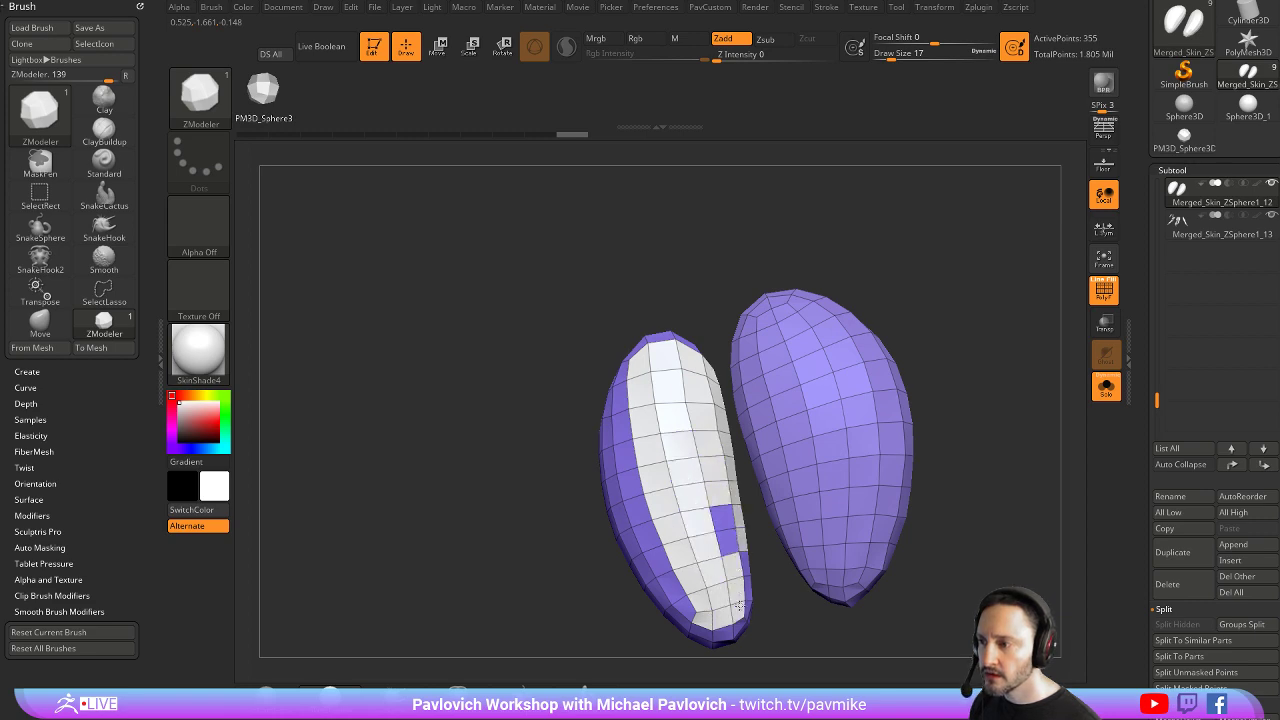
Discard the painted trial polygroup on the eye and set the Draw Size to 6
mouse_move(880, 420)
left_mouse_down("shift")
mouse_move(856, 404)
mouse_move(888, 362)
left_mouse_up("shift")
key("space")
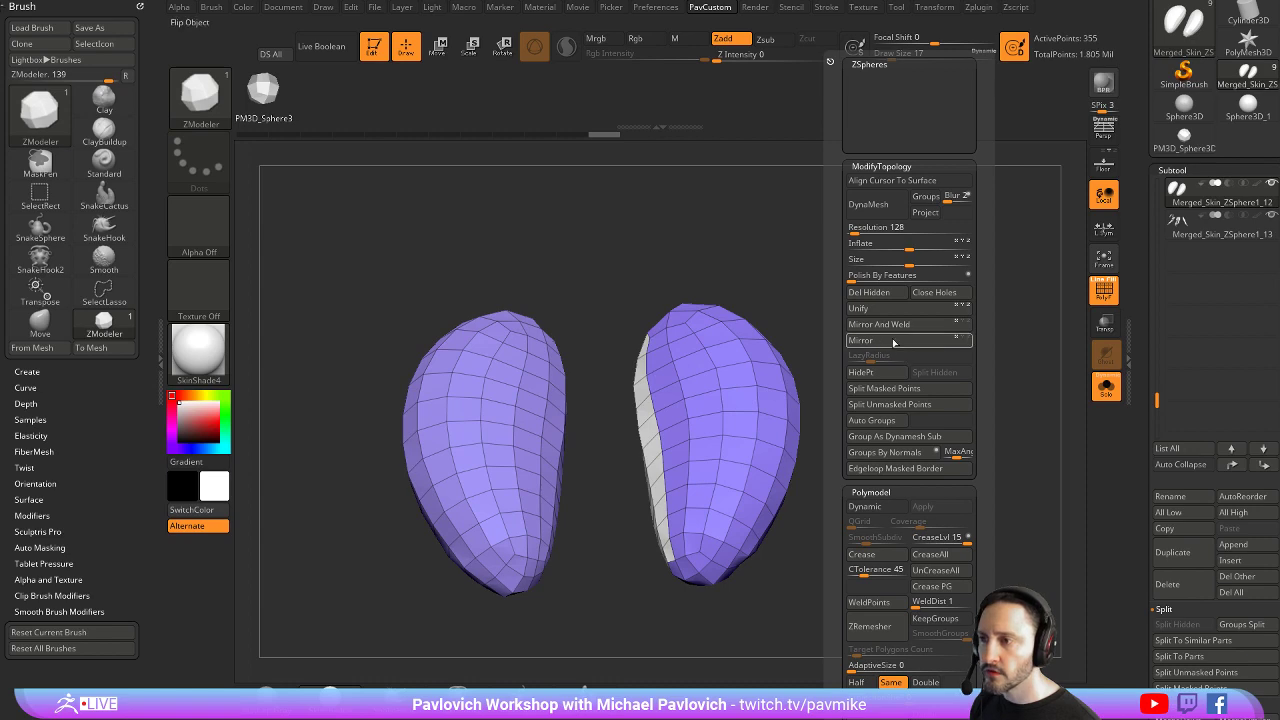
key("ctrl")
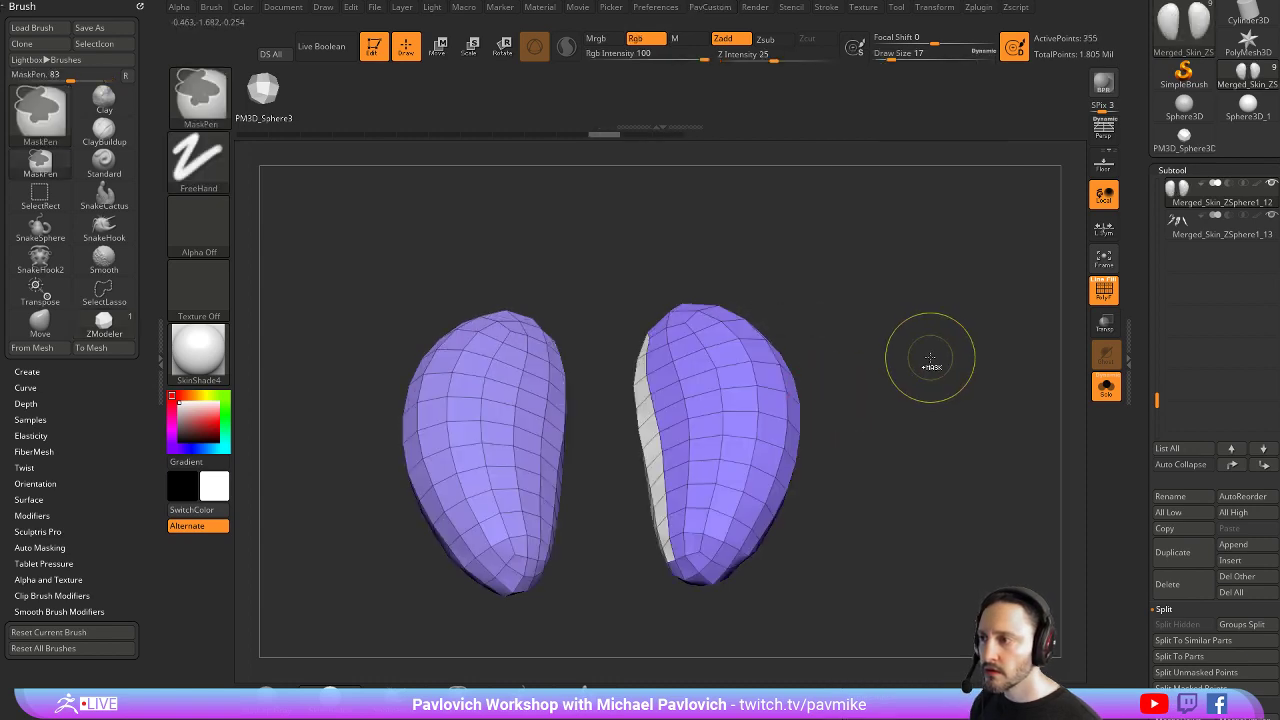
mouse_move(930, 360)
left_mouse_down()
mouse_move(843, 343)
mouse_move(941, 333)
mouse_move(971, 366)
mouse_move(986, 343)
mouse_move(950, 331)
mouse_move(905, 370)
mouse_move(945, 369)
mouse_move(935, 378)
left_mouse_up()
key("s")
mouse_move(935, 378)
left_mouse_down()
mouse_move(954, 380)
mouse_move(931, 391)
mouse_move(958, 330)
left_mouse_up()
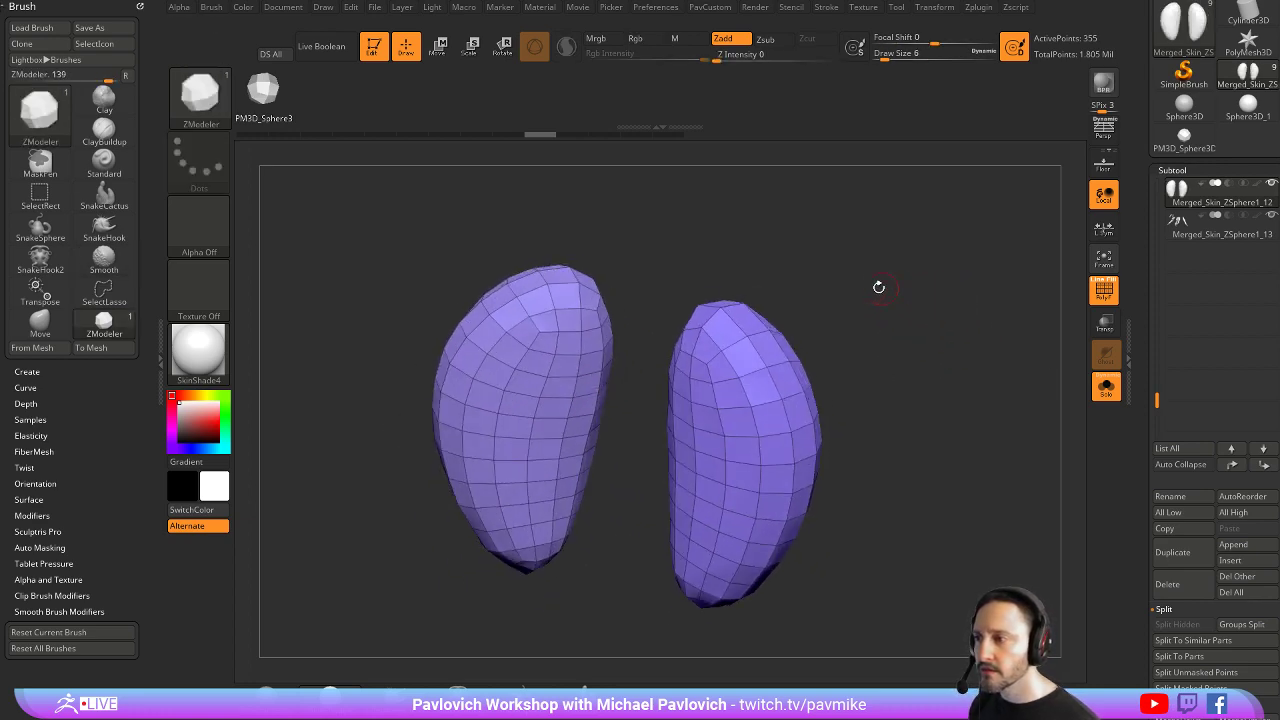
Turn off Solo and enable ghost transparency to view the eyes through the bee's head
left_click(1114, 392)
left_click_drag(1071, 367, 1018, 284)
left_click_drag(284, 467, 737, 356)
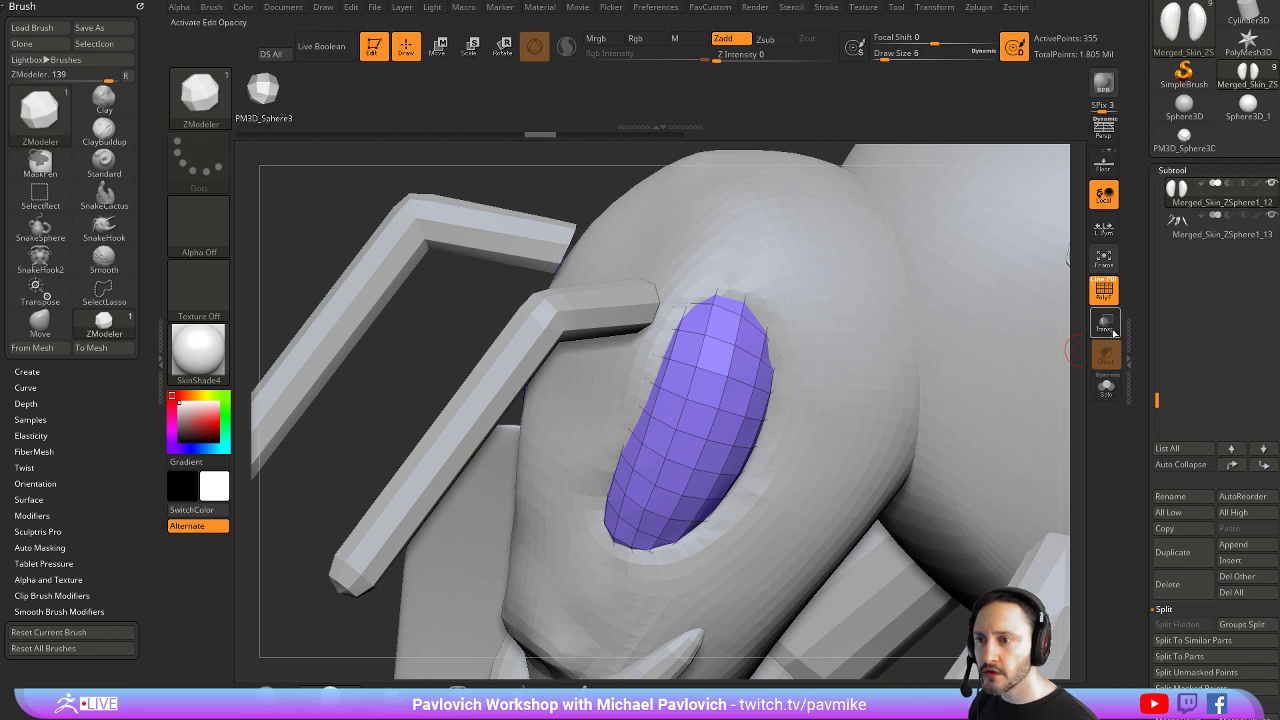
left_click(1104, 322)
left_click_drag(506, 190, 640, 245)
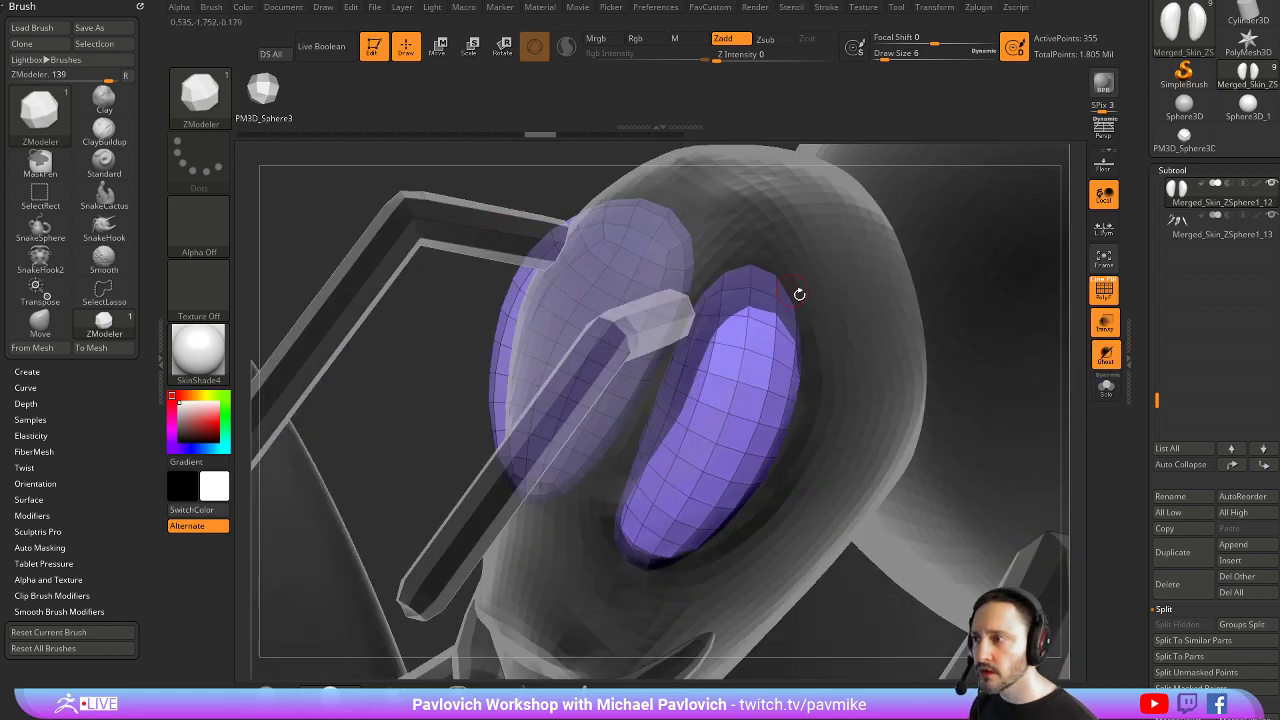
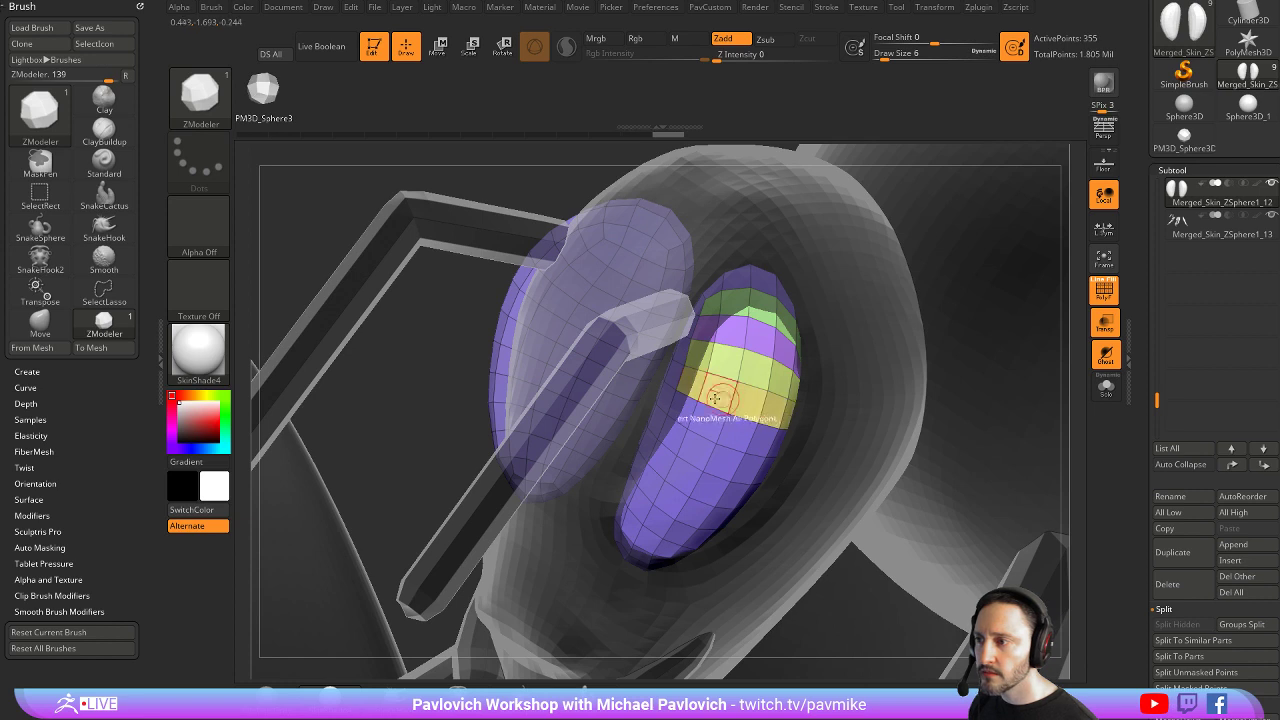
Paint the polygon rows on the exposed surface of one eye as separate polygroup strips, working down to its lower tip
left_click(771, 447)
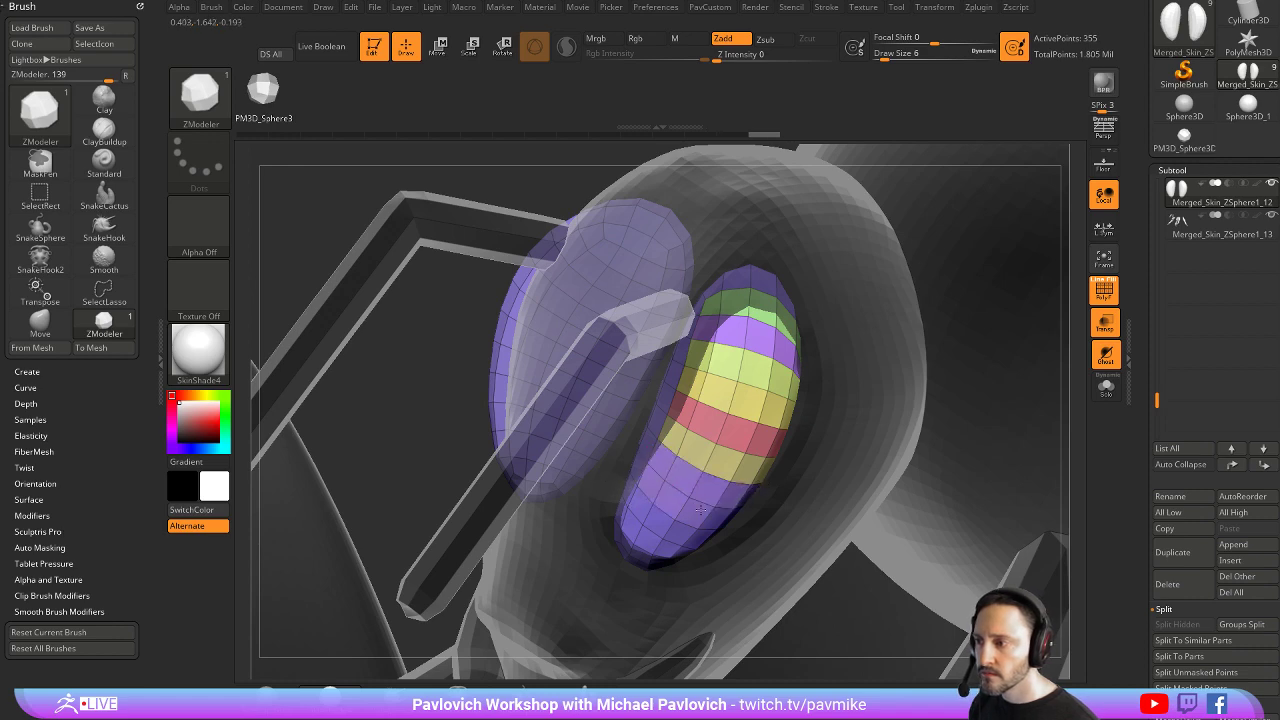
left_click(730, 516)
left_click_drag(824, 607, 610, 525)
left_click(712, 540)
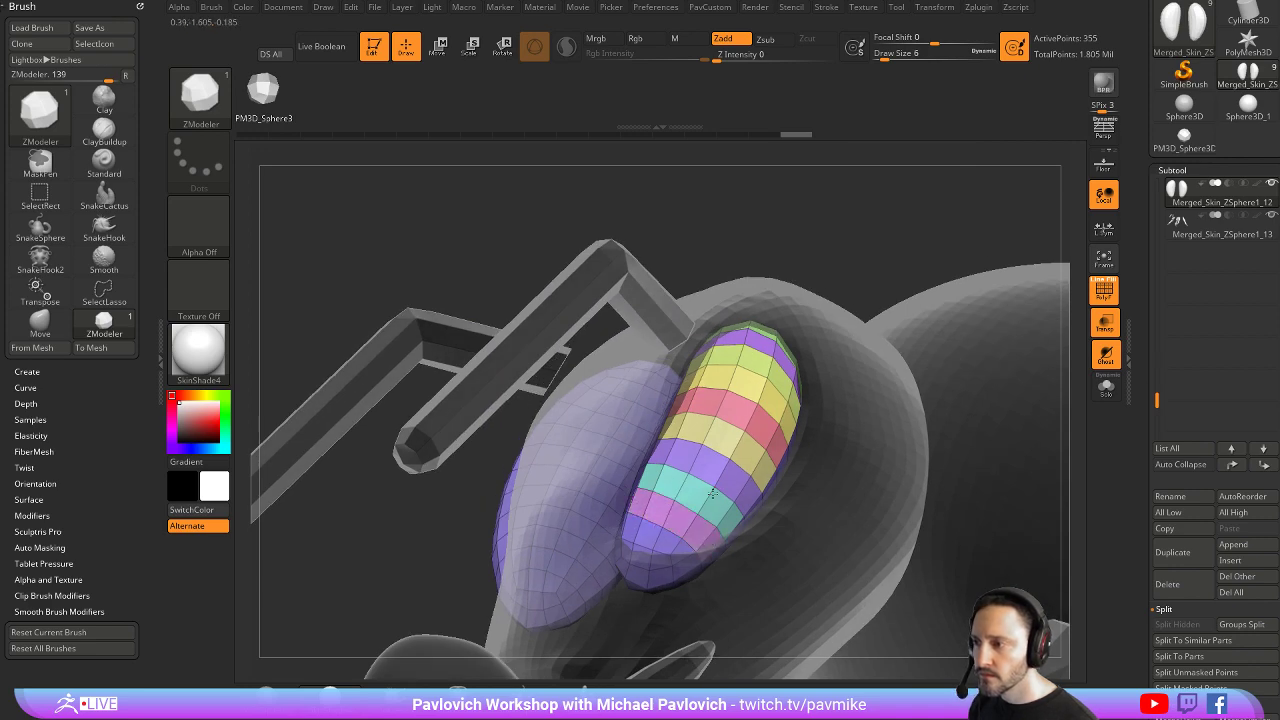
left_click_drag(704, 240, 786, 289)
left_click(628, 528)
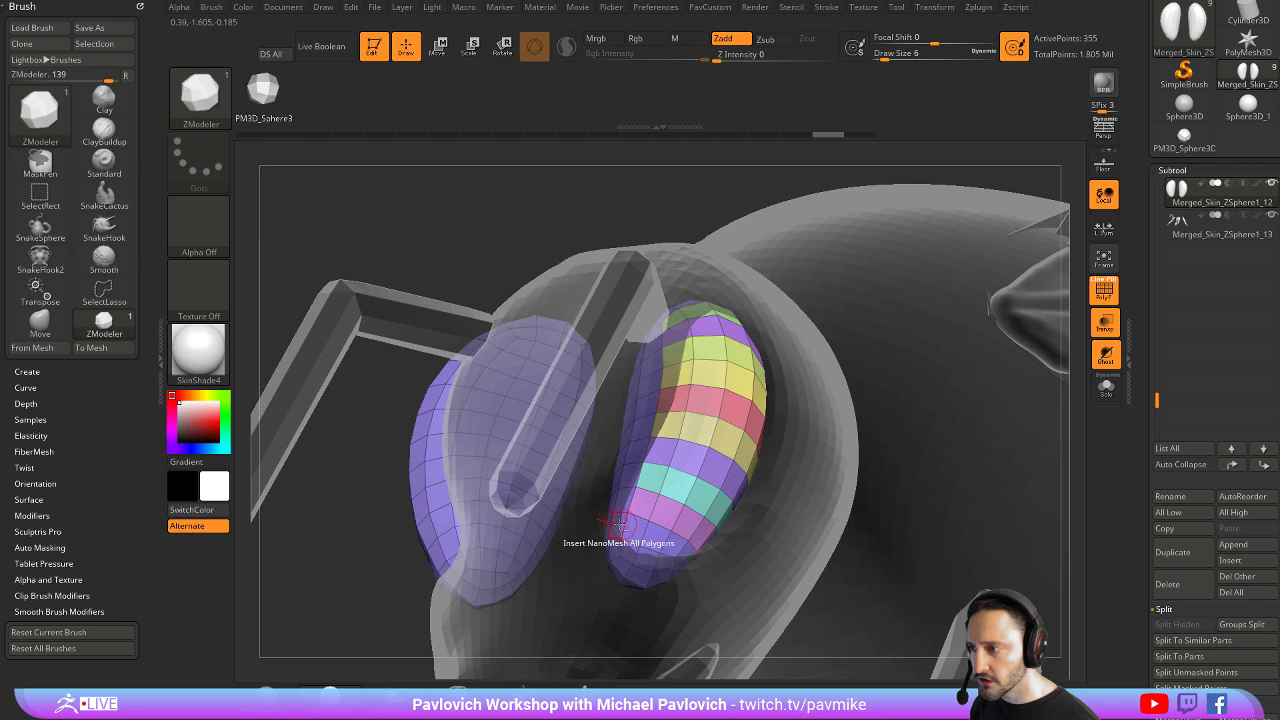
left_click(689, 561)
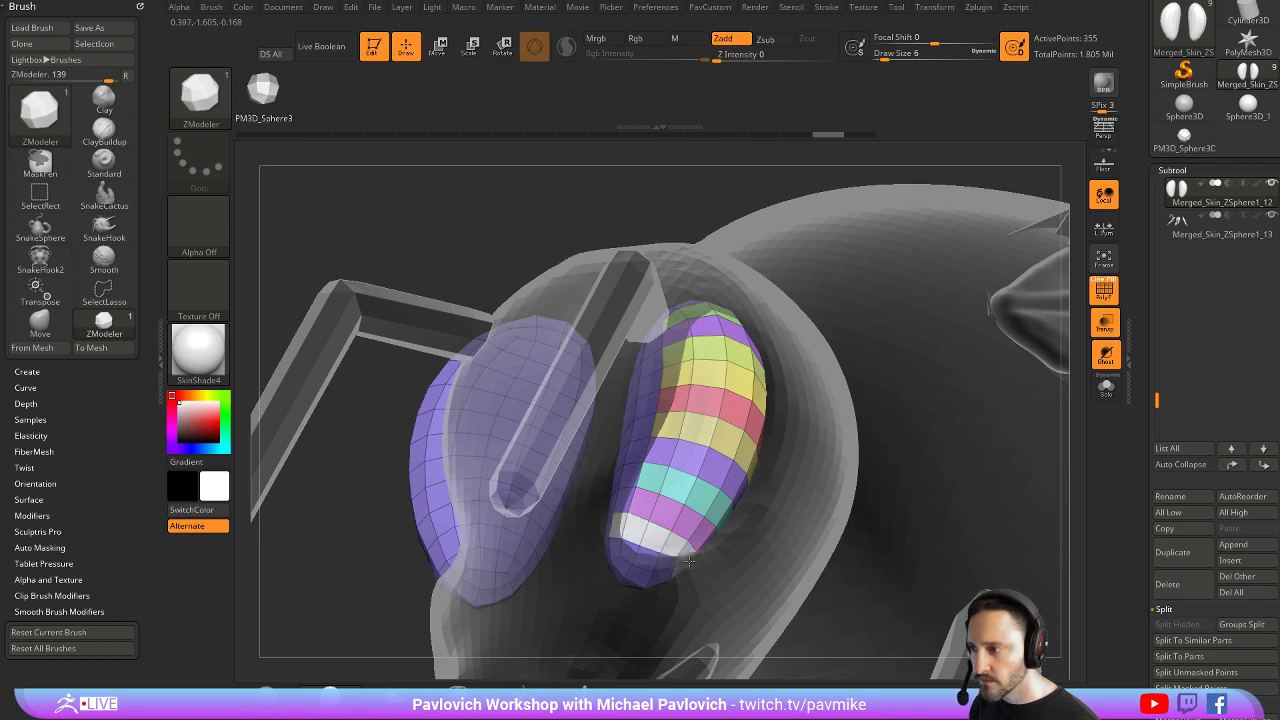
Isolate the eyes with Solo and extend the polygroup strips one polygon further toward the inner side, undoing any accidental NanoMesh insertion
left_click(1106, 387)
right_click_drag(978, 290, 976, 315, "ctrl")
left_click_drag(976, 315, 960, 316)
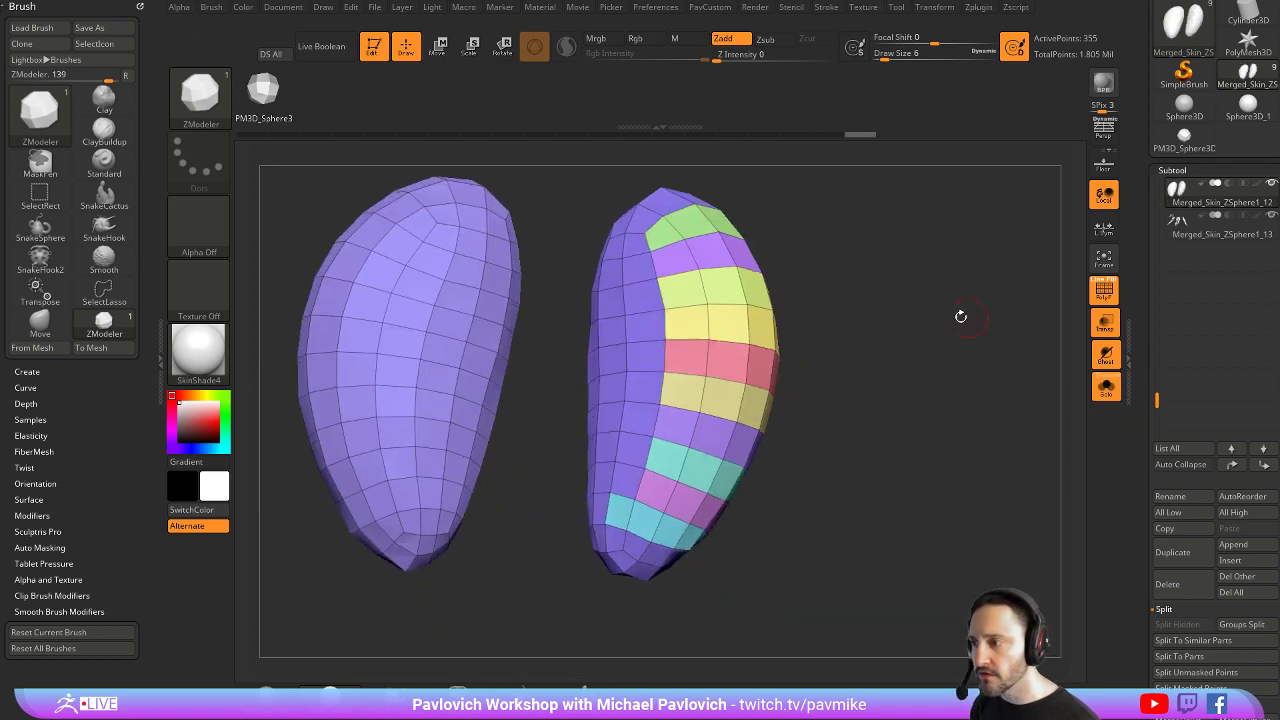
left_click(676, 498)
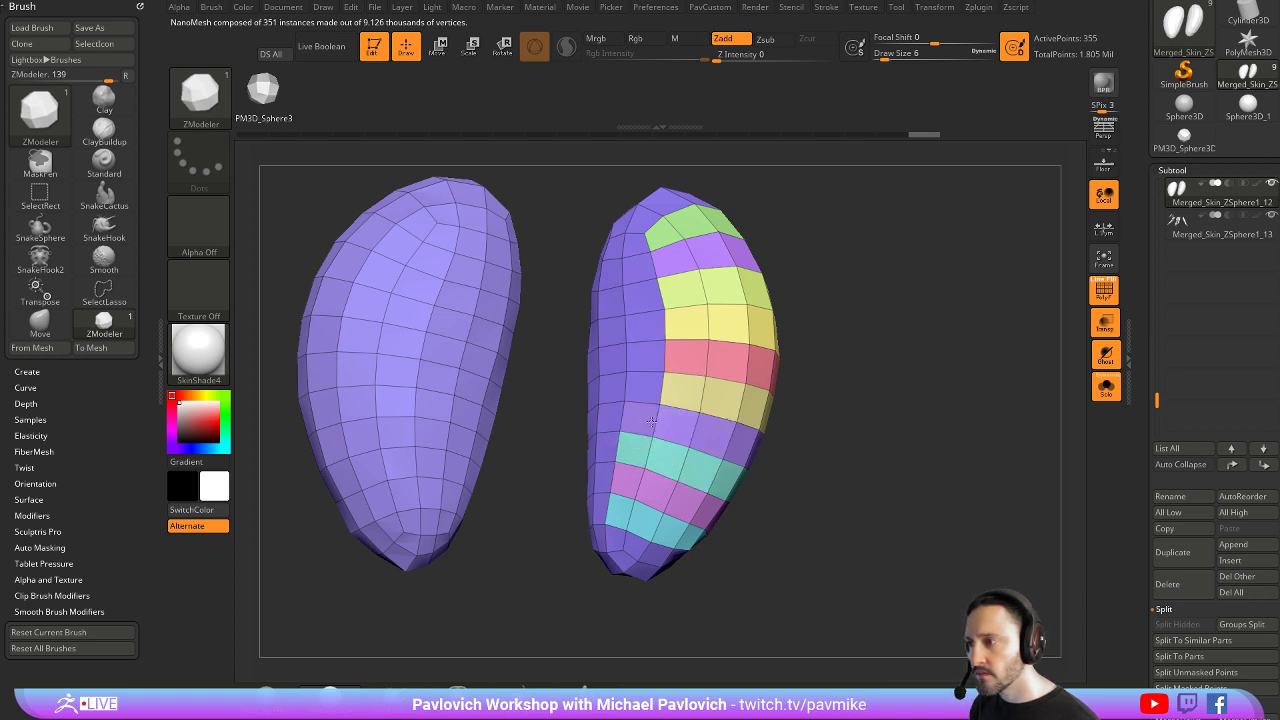
left_click_drag(682, 407, 643, 387)
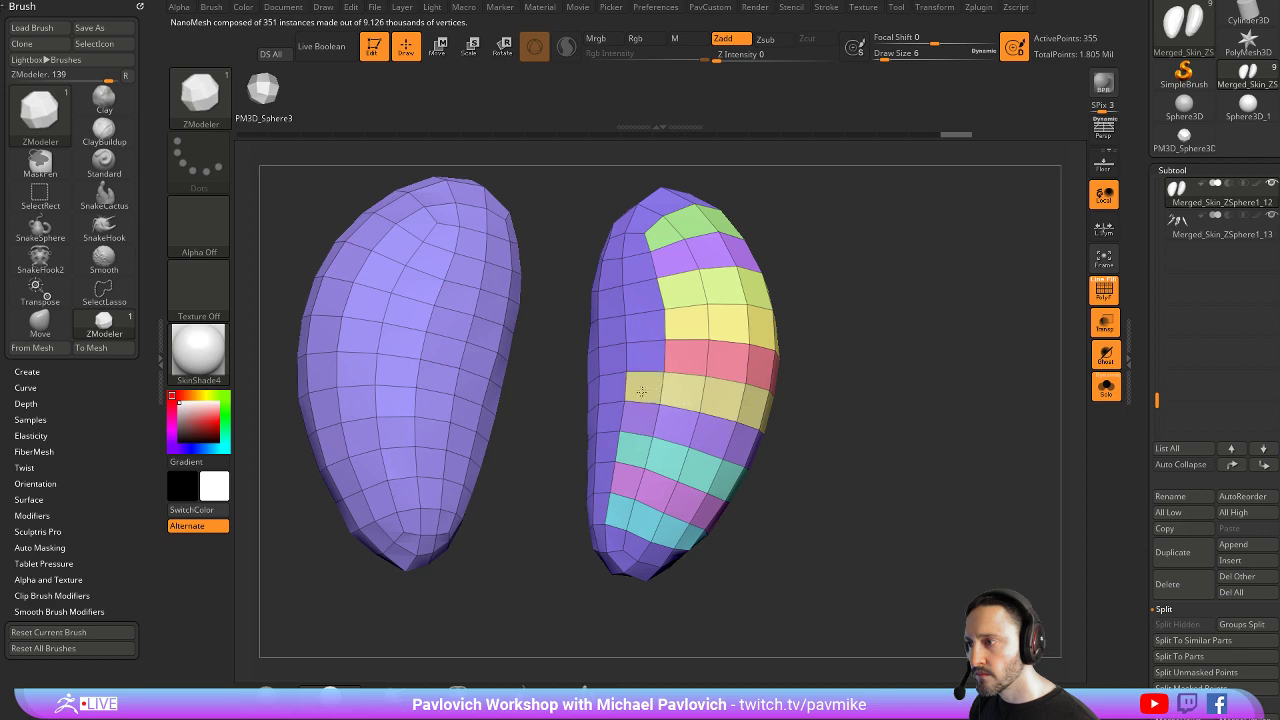
left_click_drag(849, 218, 723, 466, "alt")
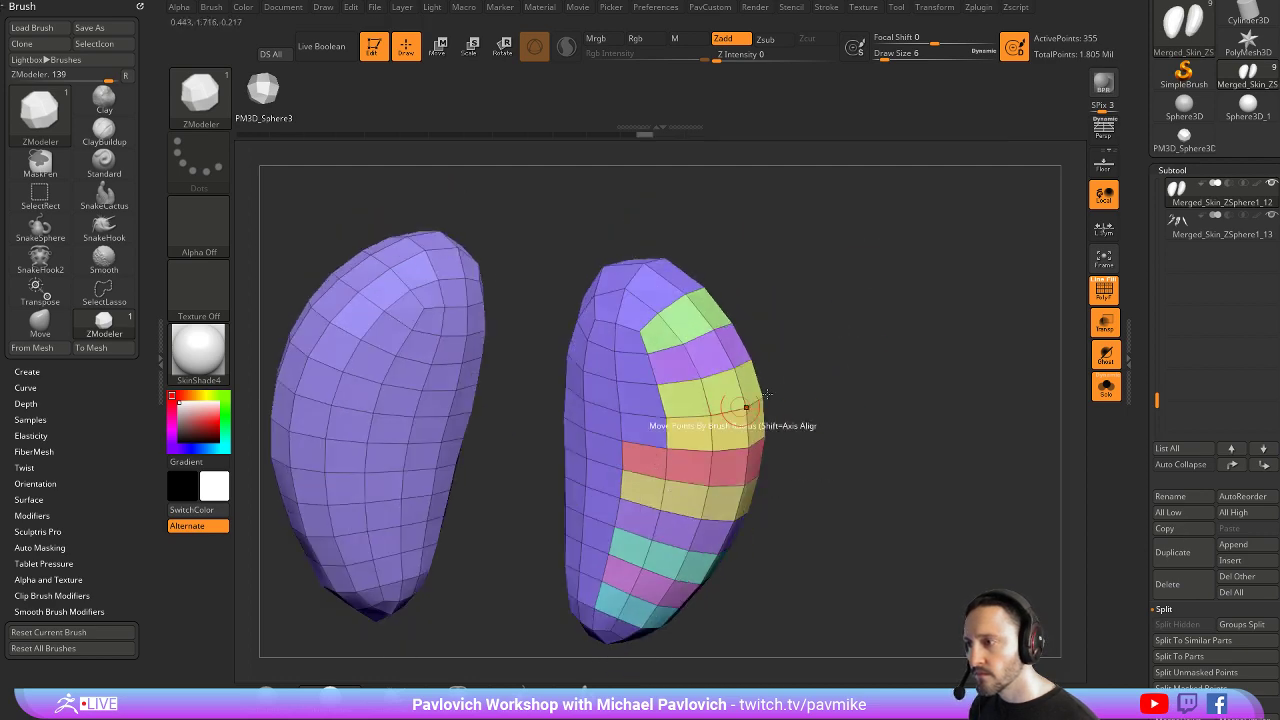
left_click(688, 408)
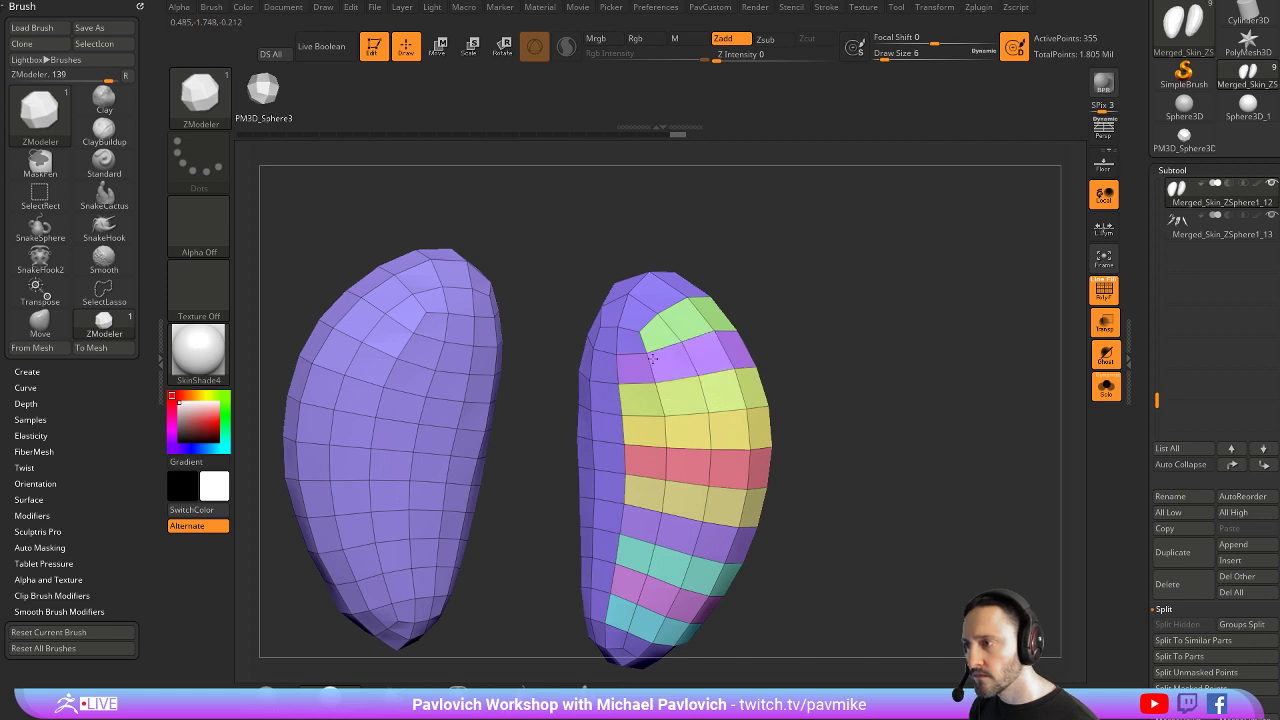
left_click(693, 320)
key("ctrl+z")
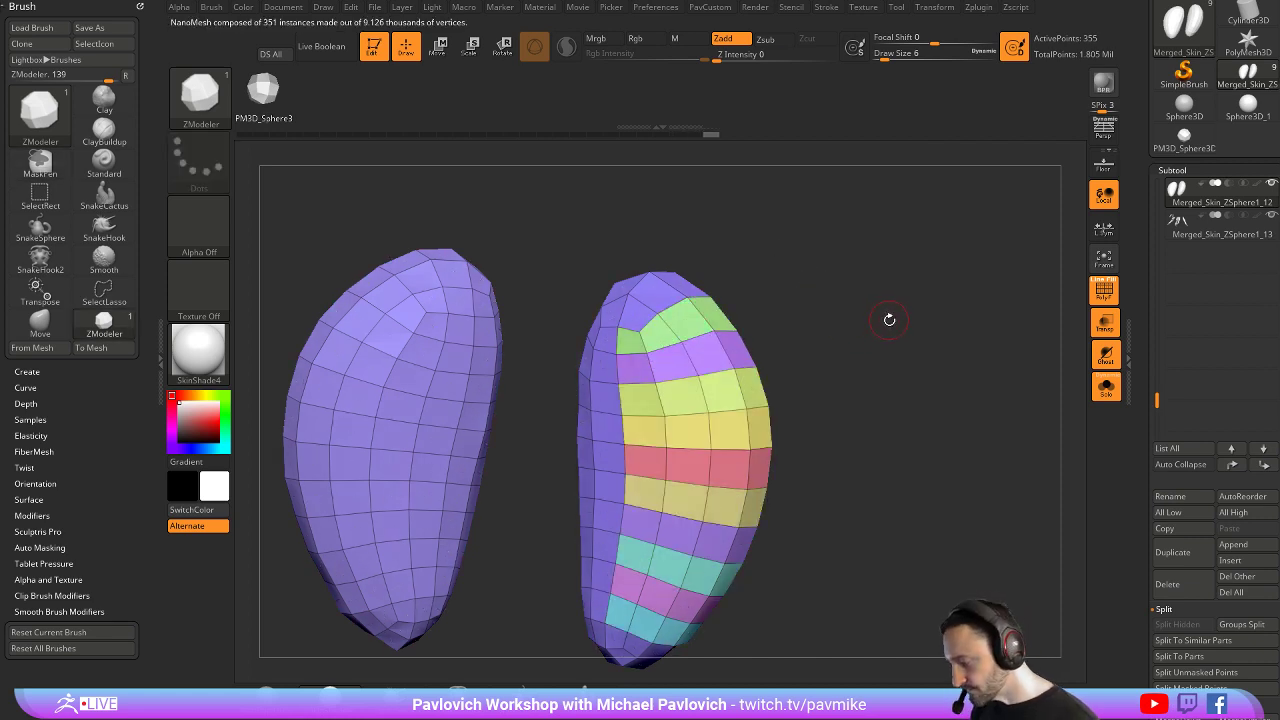
Check the strips against the ghosted head without Solo and paint one more polygroup strip at the eye's lower tip
mouse_move(889, 319)
left_mouse_down()
mouse_move(937, 251)
mouse_move(822, 346)
mouse_move(865, 295)
left_mouse_up()
key("ctrl+shift")
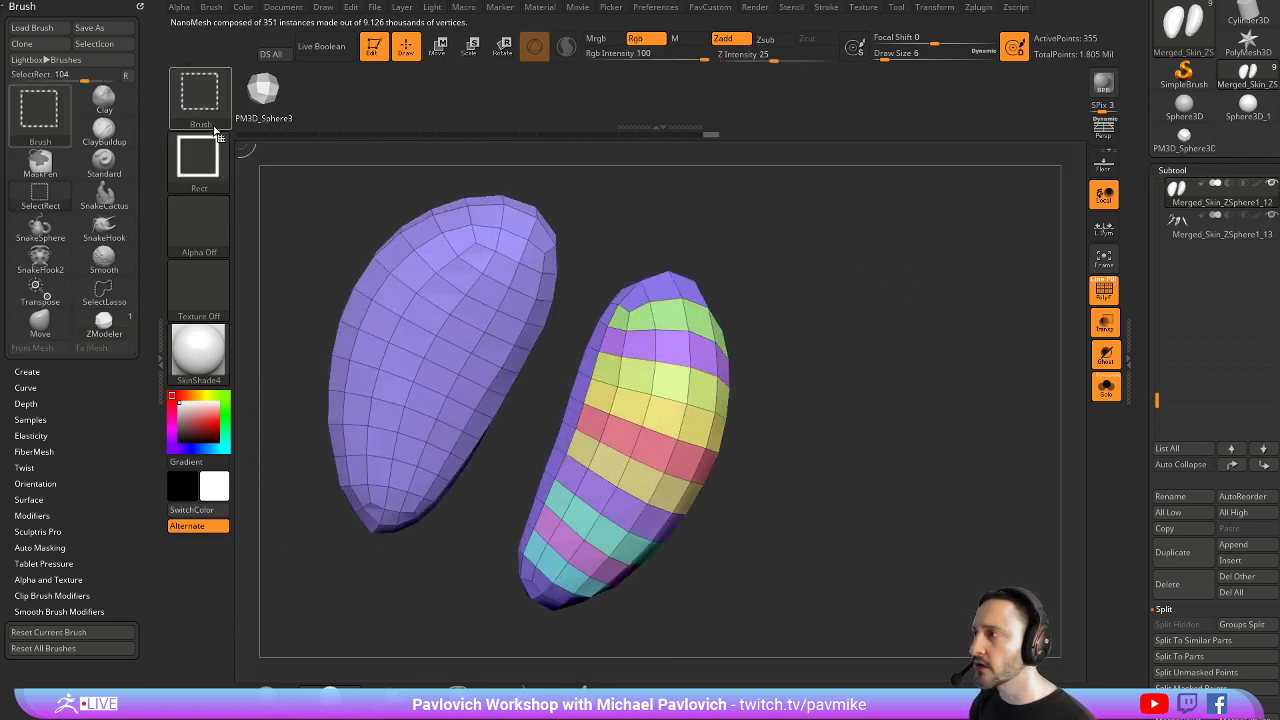
left_click(1106, 387)
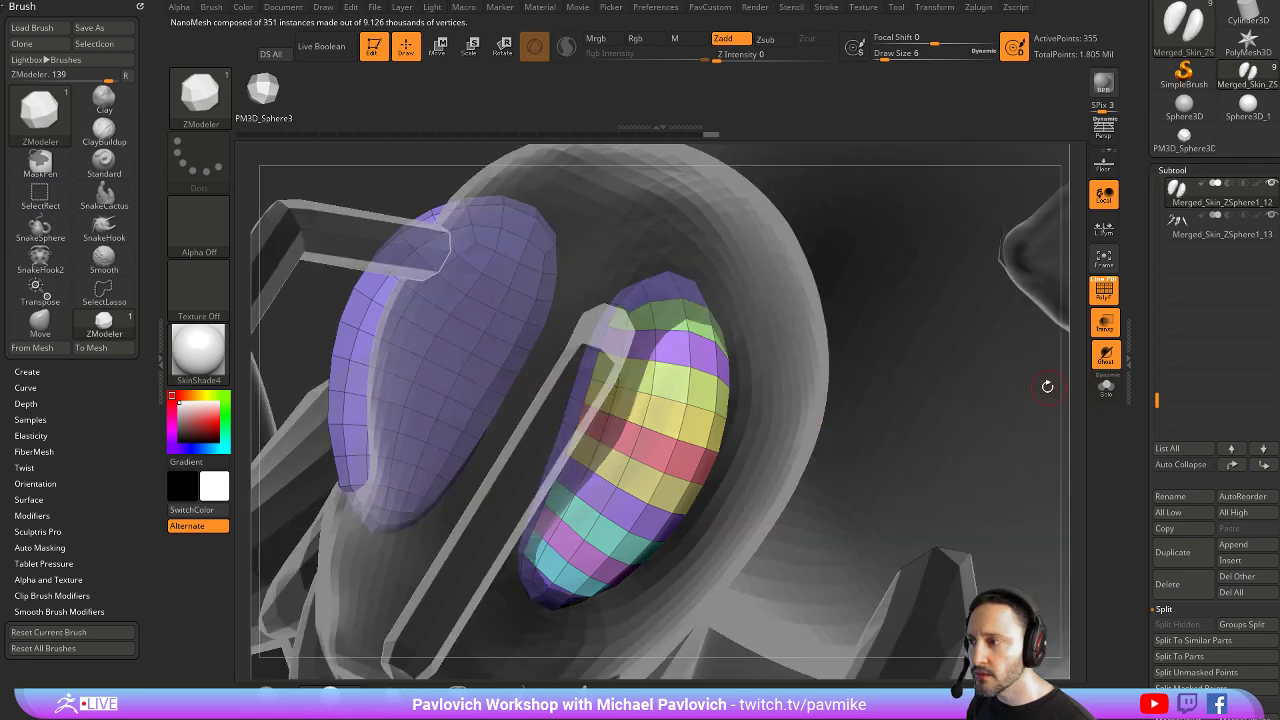
left_click_drag(1075, 410, 648, 440)
left_click(1106, 387)
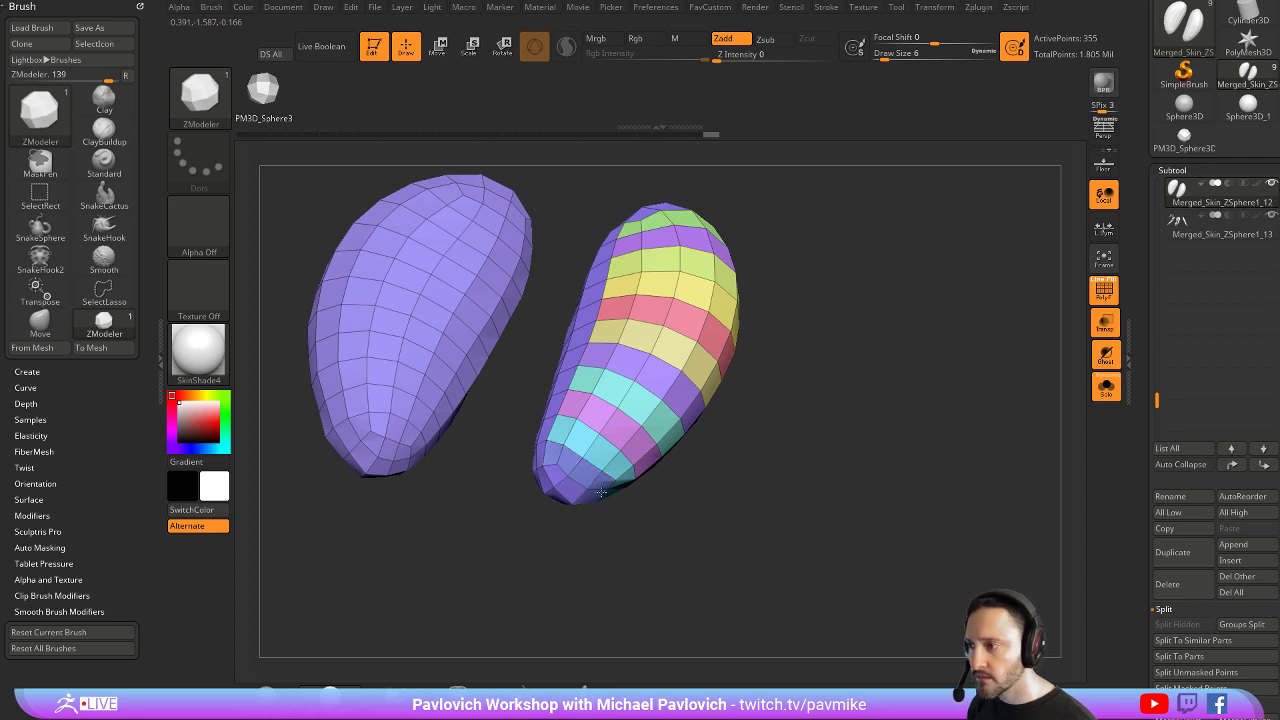
left_click_drag(735, 427, 797, 446)
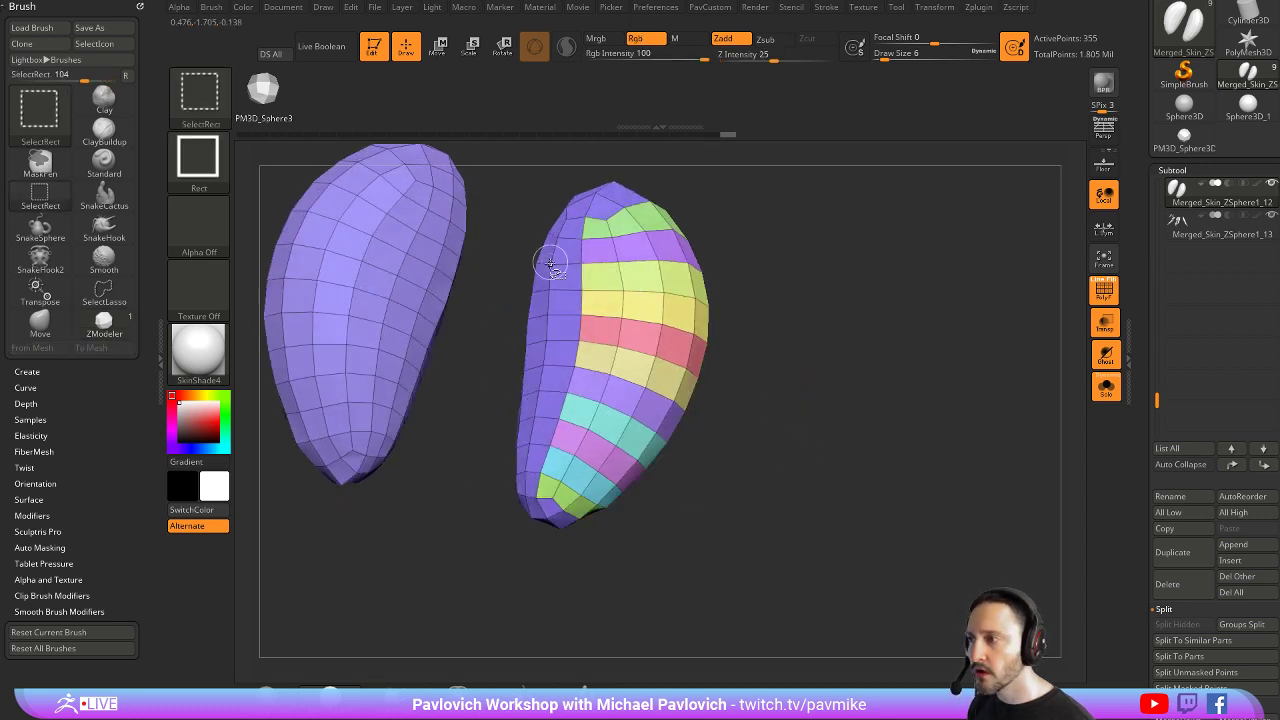
Hide the unpainted part of the striped eye and delete that hidden geometry
left_click(557, 264, "ctrl+shift")
left_click(910, 267, "ctrl+shift")
key("b")
key("z")
key("m")
left_click(710, 7)
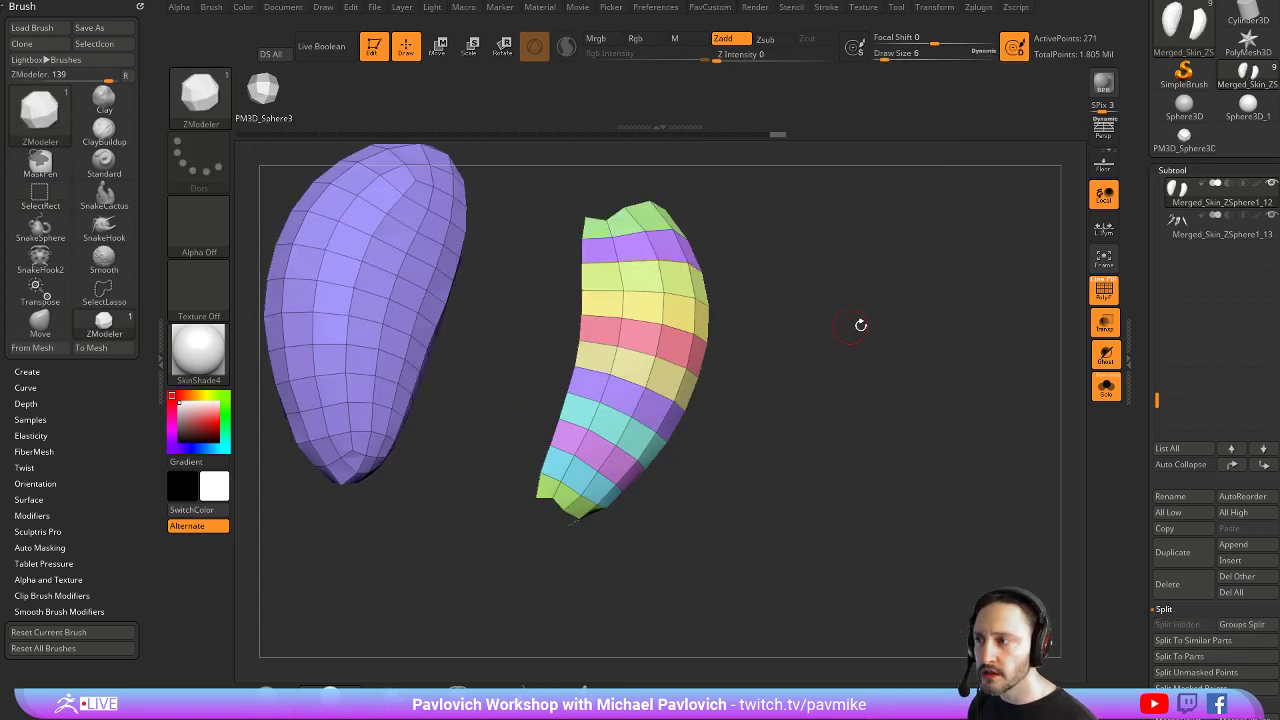
Hide the plain second eye and delete it so only the striped eye surface is kept
left_click_drag(857, 323, 740, 280)
left_click(430, 262, "ctrl+shift")
left_click_drag(650, 262, 897, 331, "ctrl+shift")
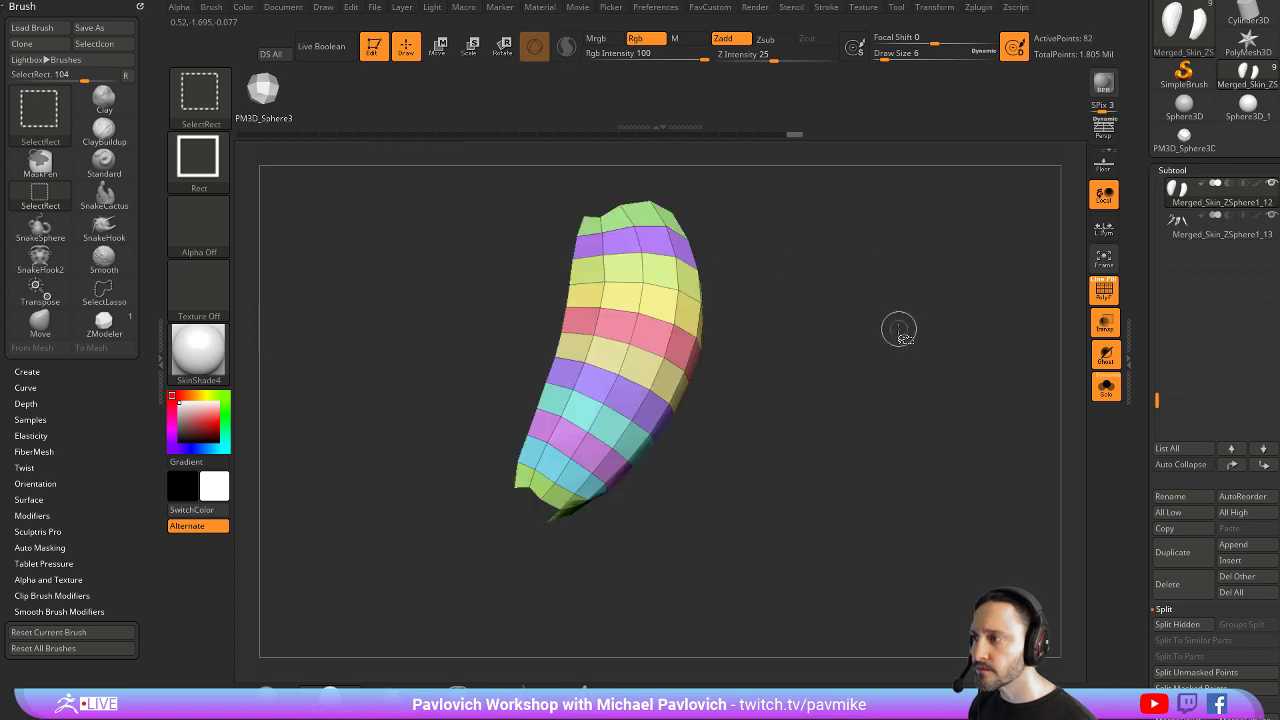
key("grave")
left_click(883, 297)
left_click_drag(734, 349, 883, 284)
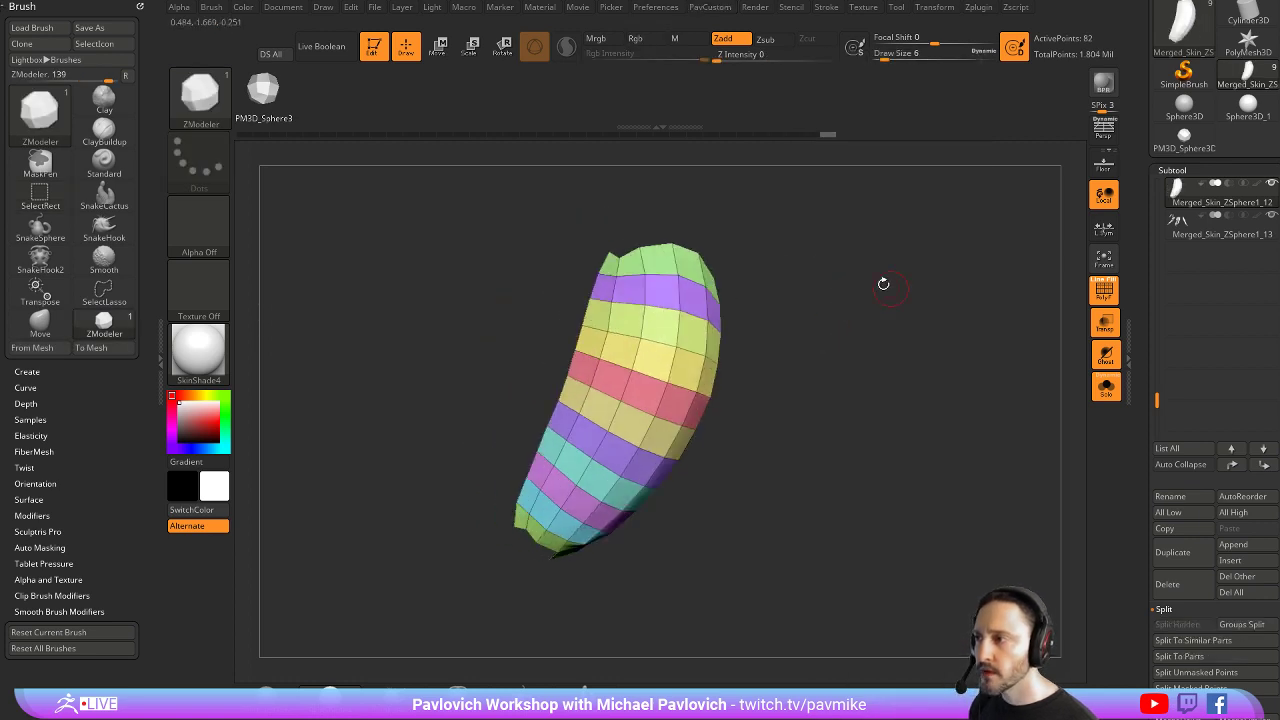
key("ctrl+shift")
left_click(676, 243, "ctrl+shift")
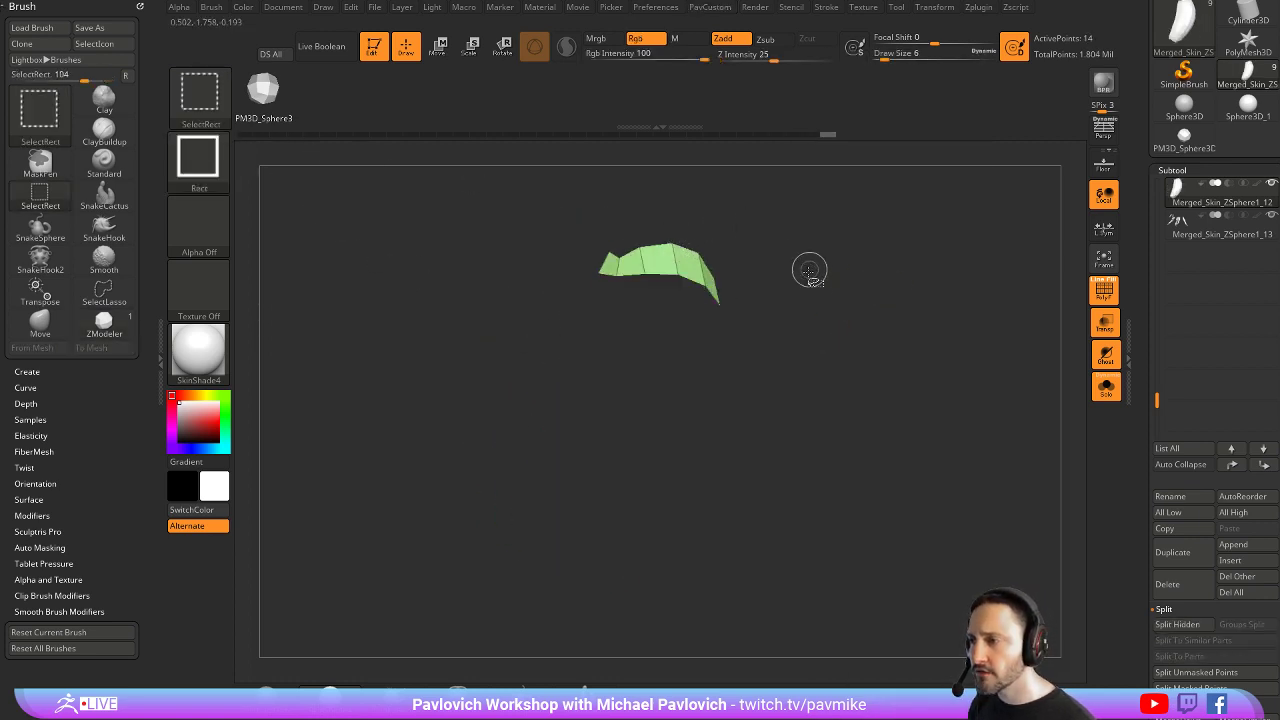
left_click_drag(808, 271, 854, 349, "ctrl+shift")
left_click(866, 318, "ctrl+shift")
Switch the visibility selection brush to SelectLasso and try isolating the topmost strip, restoring the full surface
left_click(226, 128)
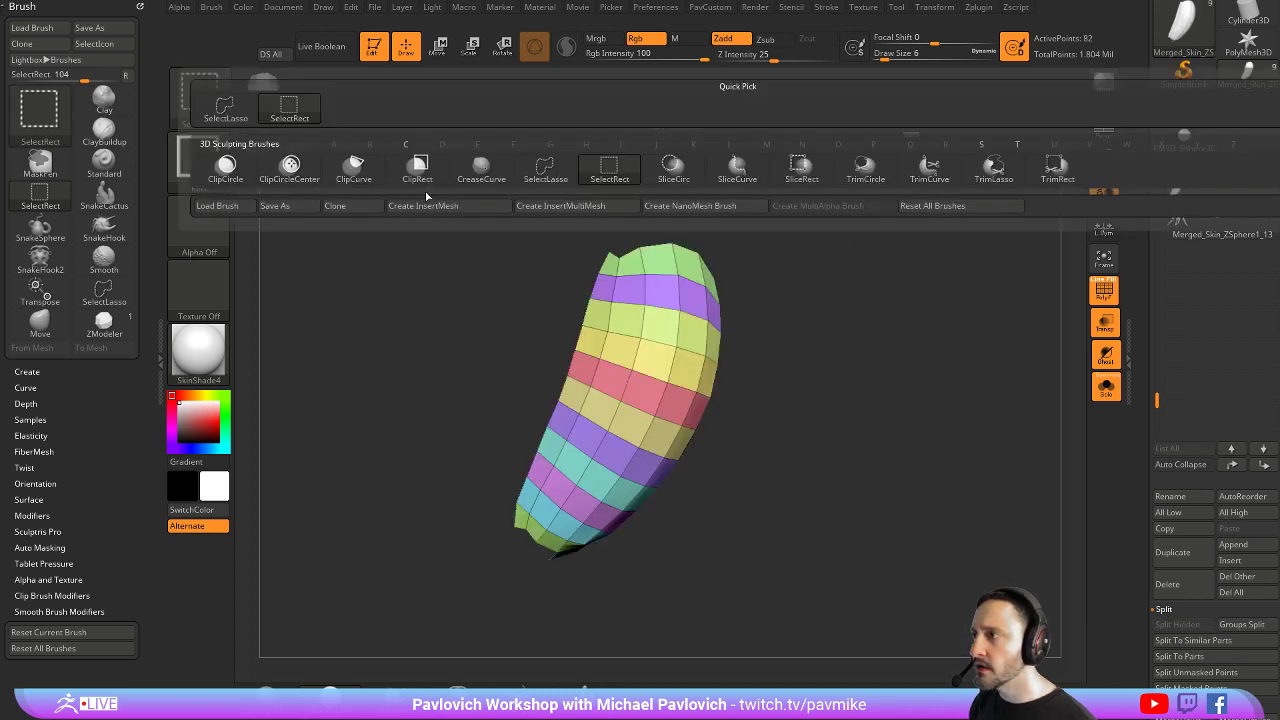
left_click(557, 169)
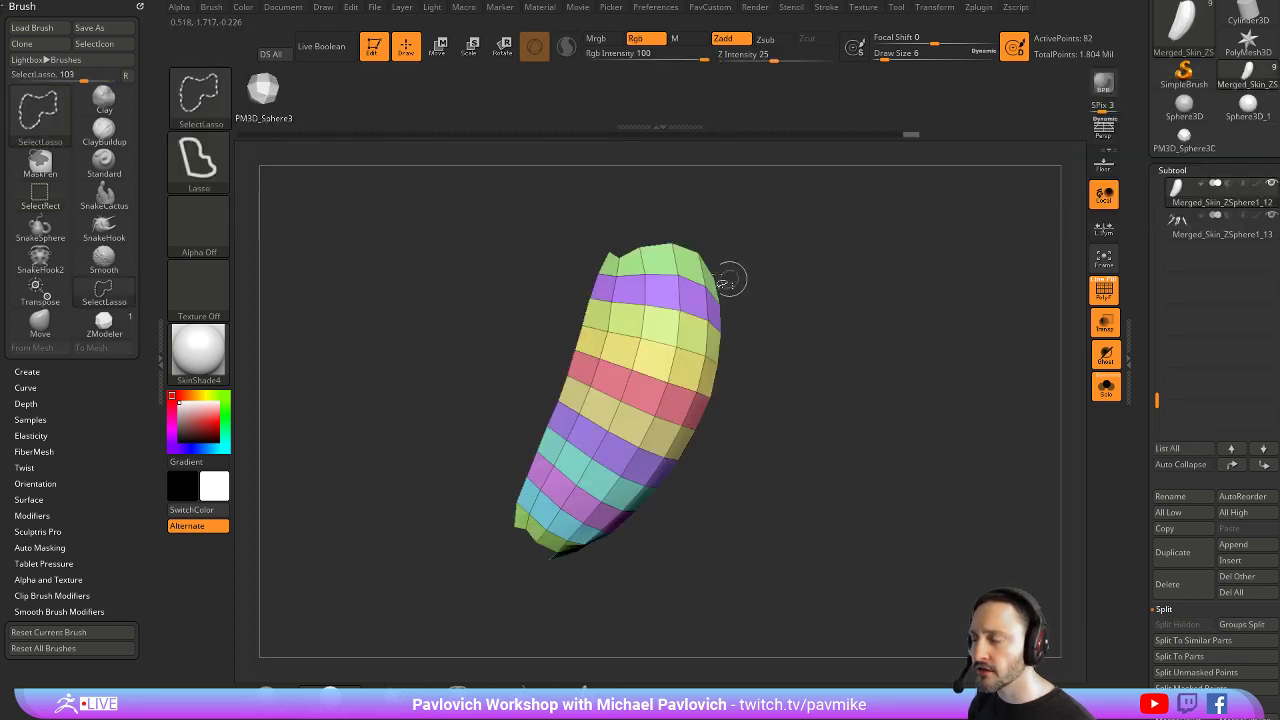
left_click(668, 266, "ctrl+alt+shift")
left_click_drag(357, 226, 360, 230, "ctrl+shift")
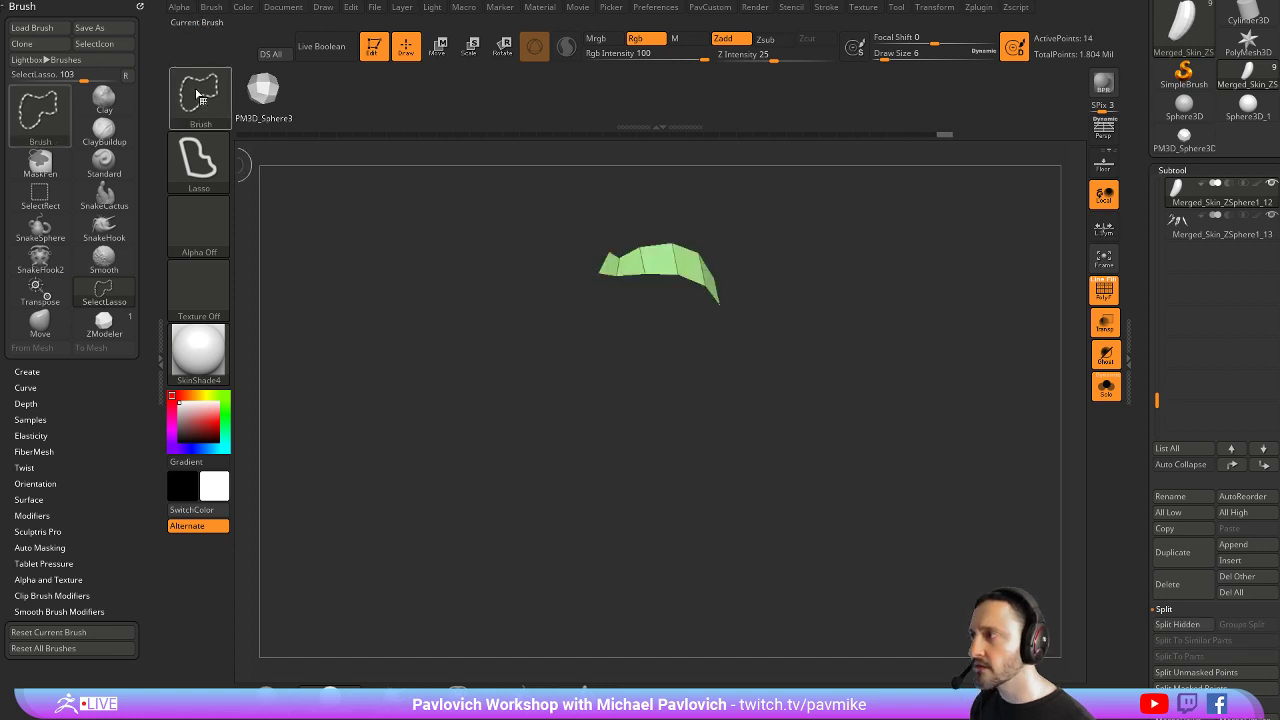
left_click(340, 262, "ctrl+shift")
Hide every second polygroup strip, starting with the topmost one and ending with the strip at the lower tip
left_click(679, 266, "ctrl+alt+shift")
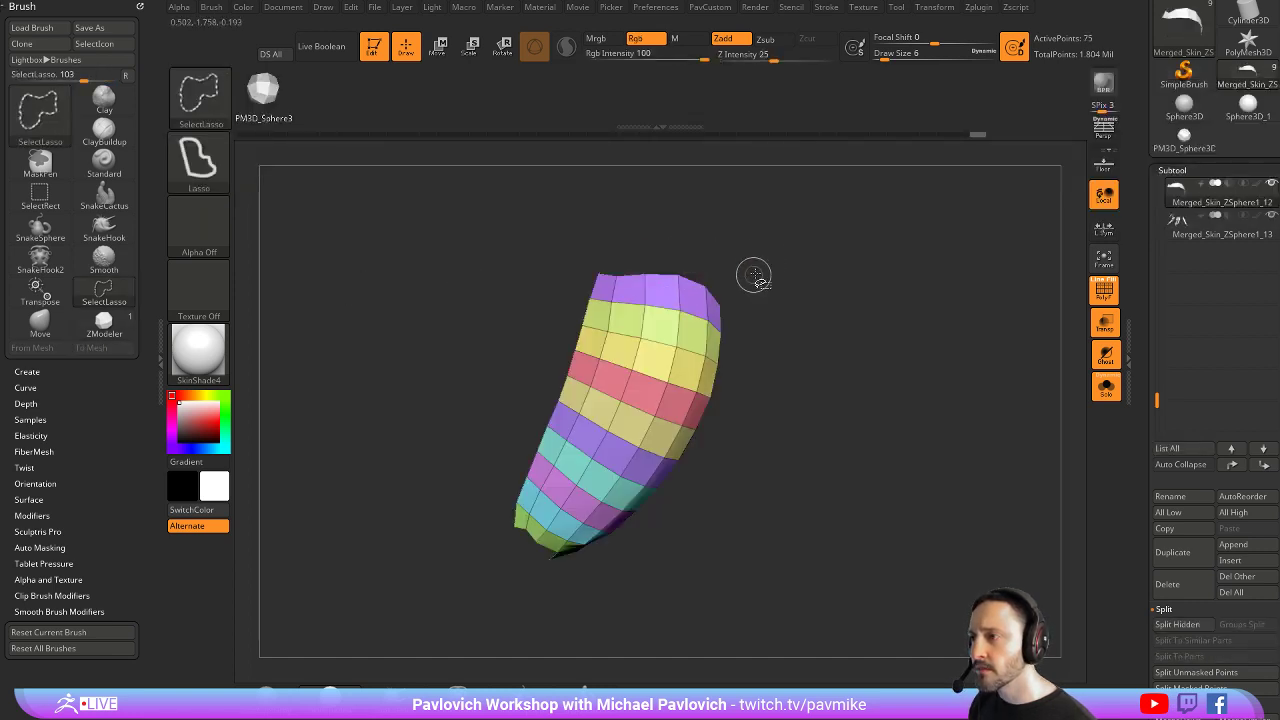
left_click(679, 336, "ctrl+alt+shift")
left_click(659, 400, "ctrl+shift")
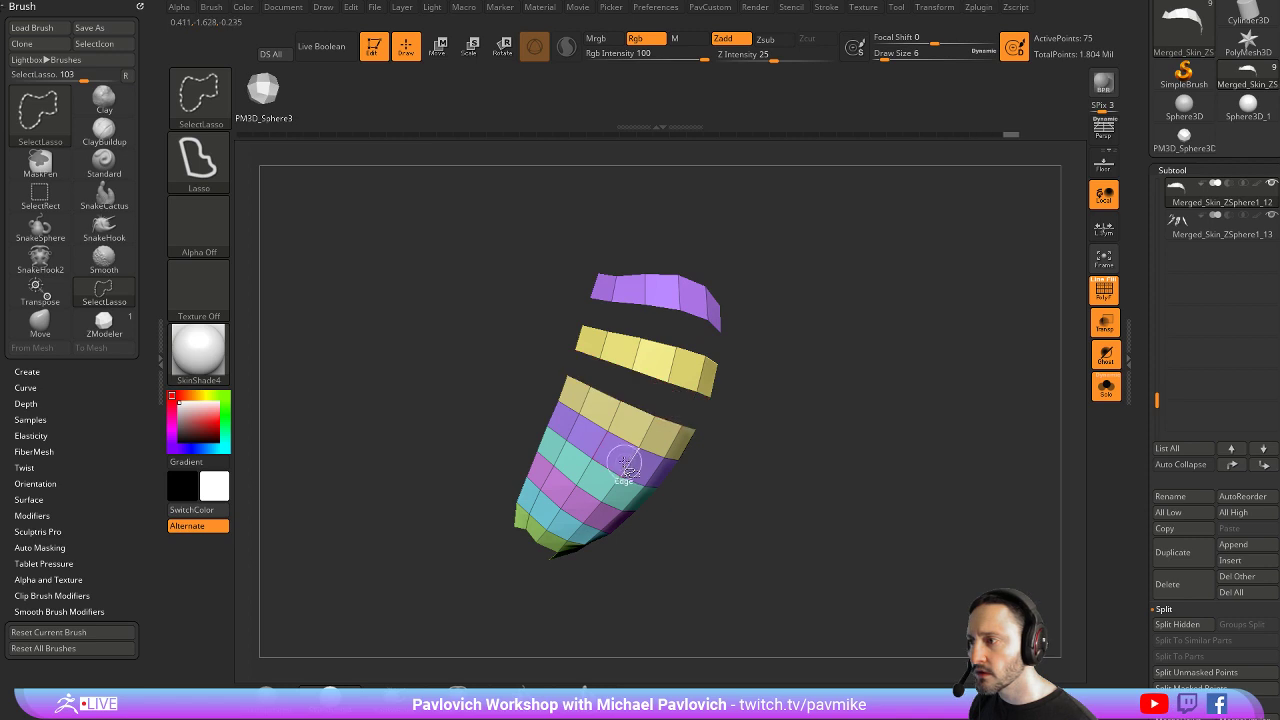
left_click(625, 463, "ctrl+shift")
left_click(582, 511, "ctrl+shift")
key("ctrl+z")
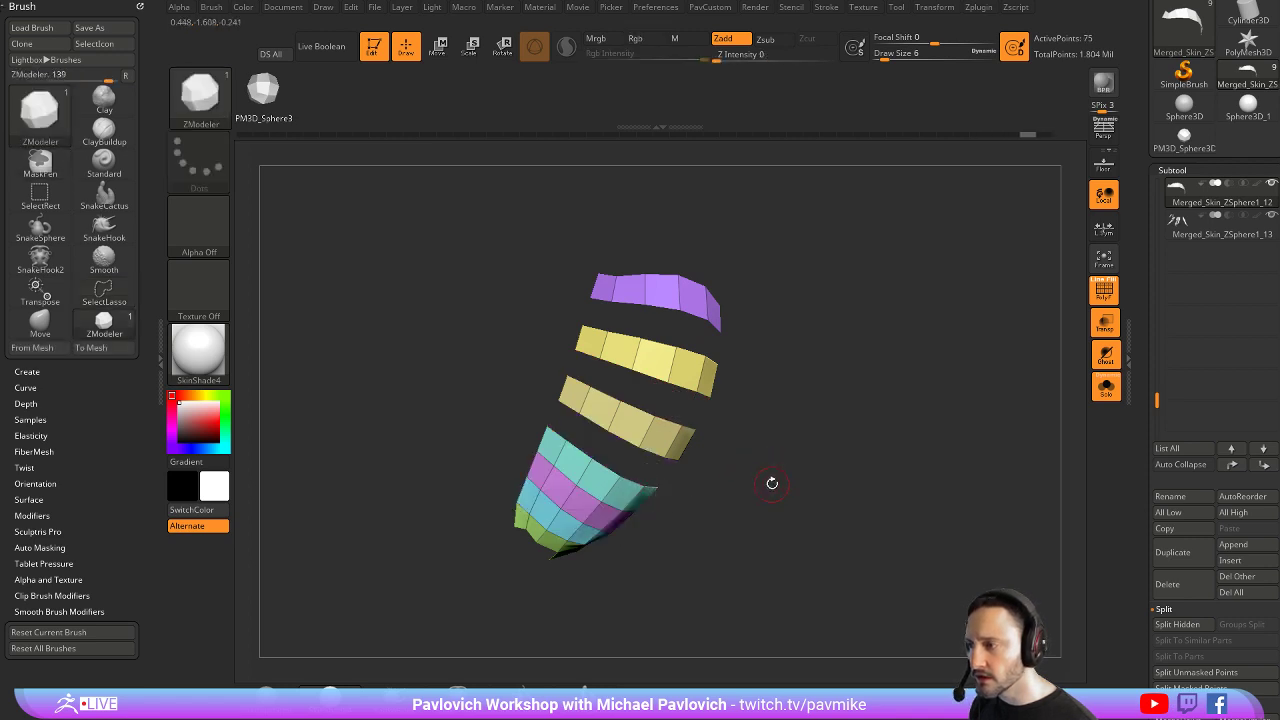
left_click_drag(771, 483, 771, 420)
left_click(602, 492, "ctrl+alt+shift")
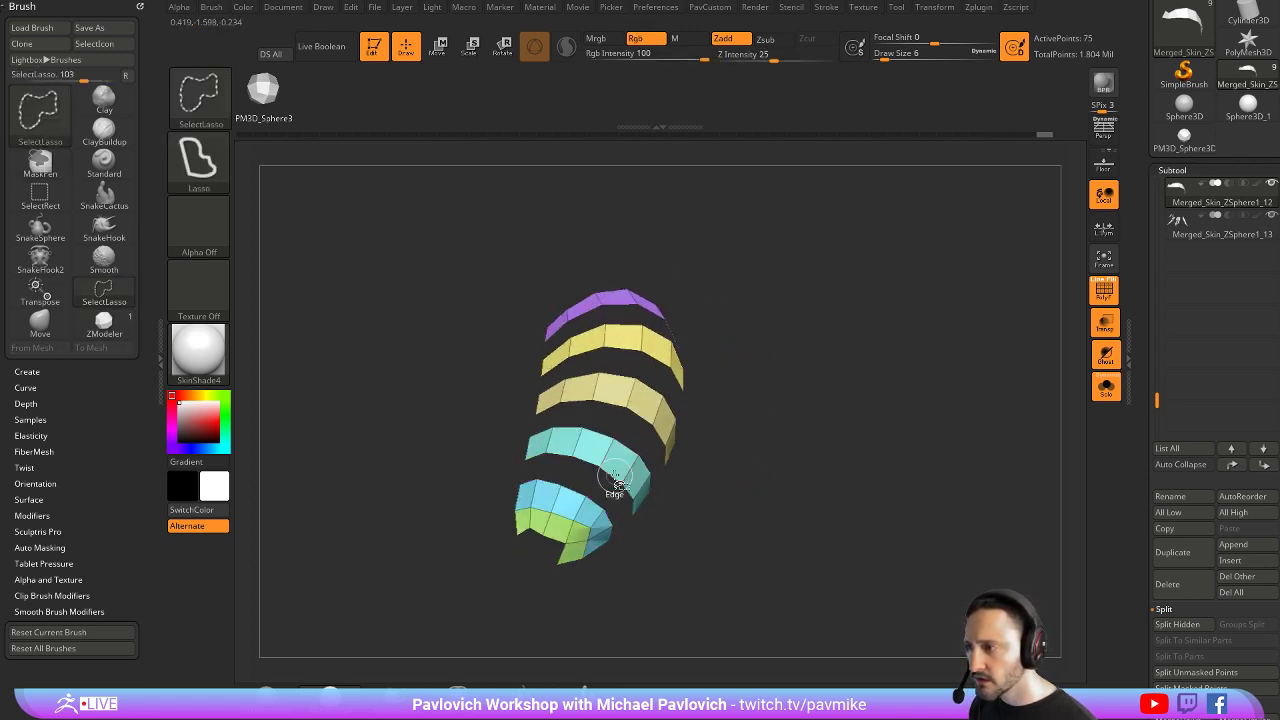
left_click(567, 537, "ctrl+alt+shift")
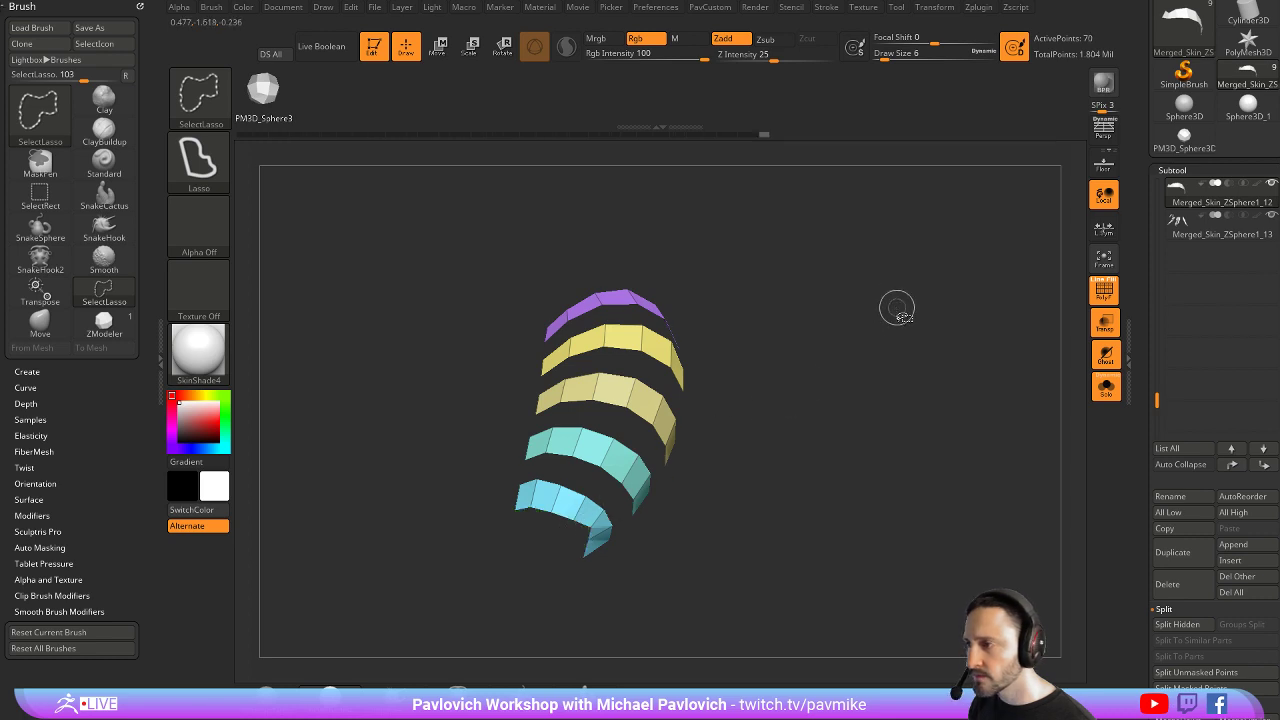
Merge the visible strips into one polygroup and the alternating hidden strips into a second, with the whole surface shown
key("ctrl+w")
left_click_drag(883, 317, 938, 382, "ctrl+shift")
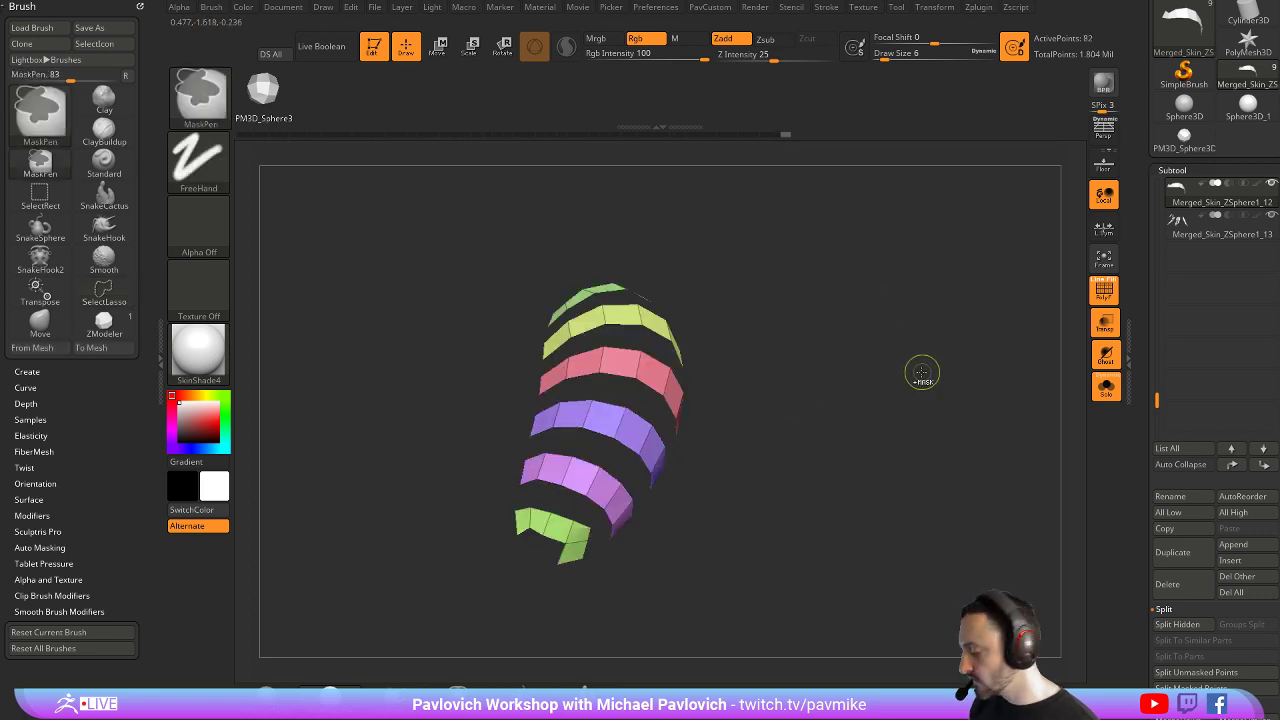
key("ctrl+w")
left_click(910, 310, "ctrl+shift")
left_click_drag(910, 292, 922, 338)
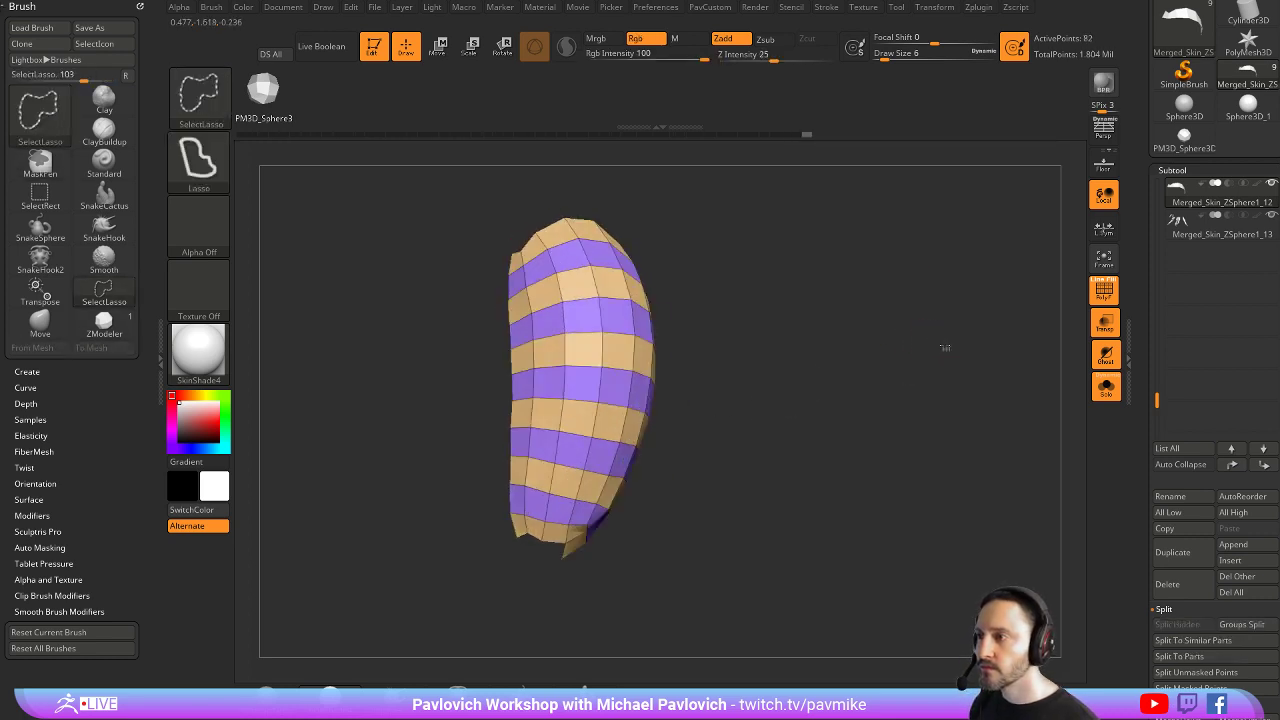
Set up ZModeler's Insert NanoMesh polygon action with a target that covers a whole polygroup
key("Tab")
key("Tab")
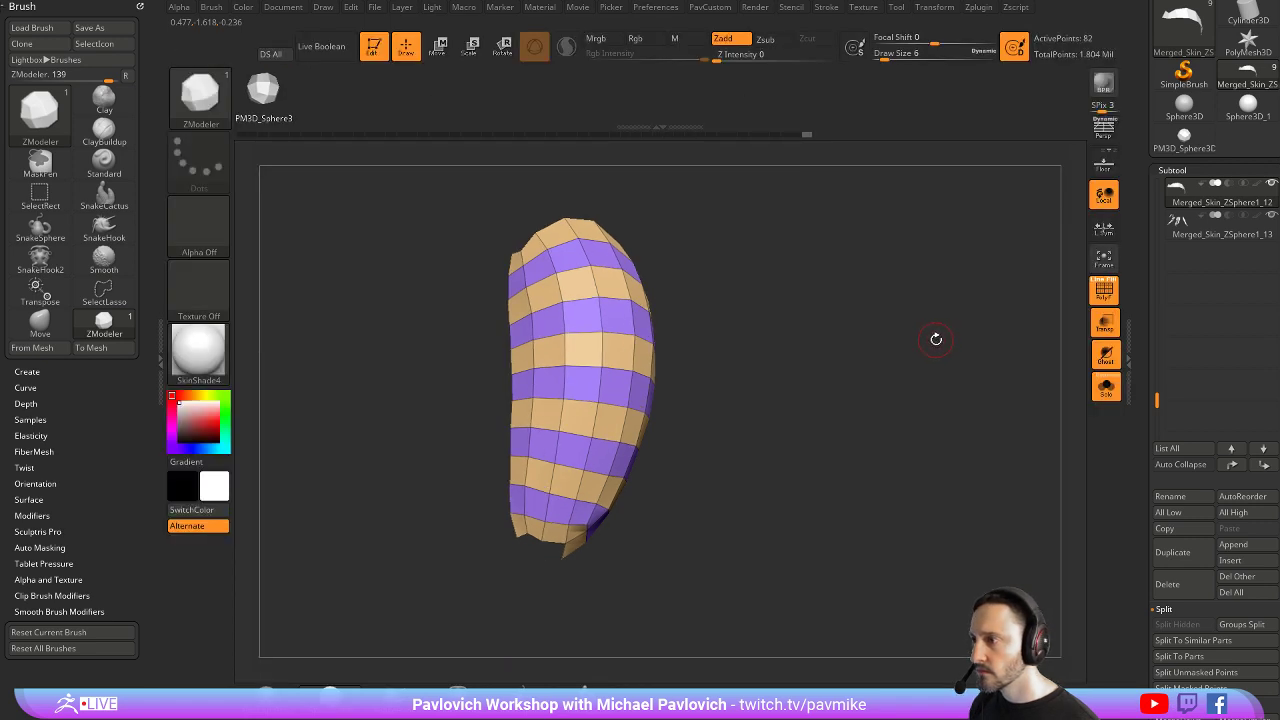
mouse_move(936, 340)
left_mouse_down()
mouse_move(960, 337)
mouse_move(929, 349)
mouse_move(958, 356)
mouse_move(953, 322)
left_mouse_up()
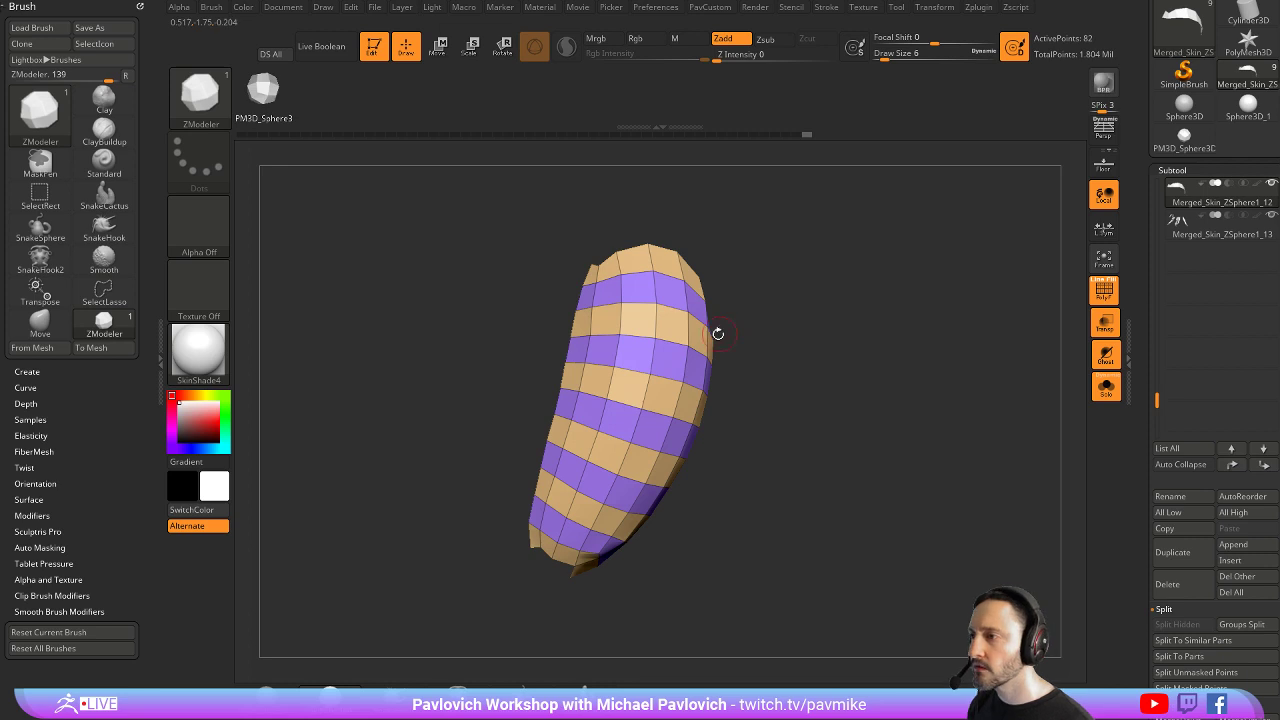
key("space")
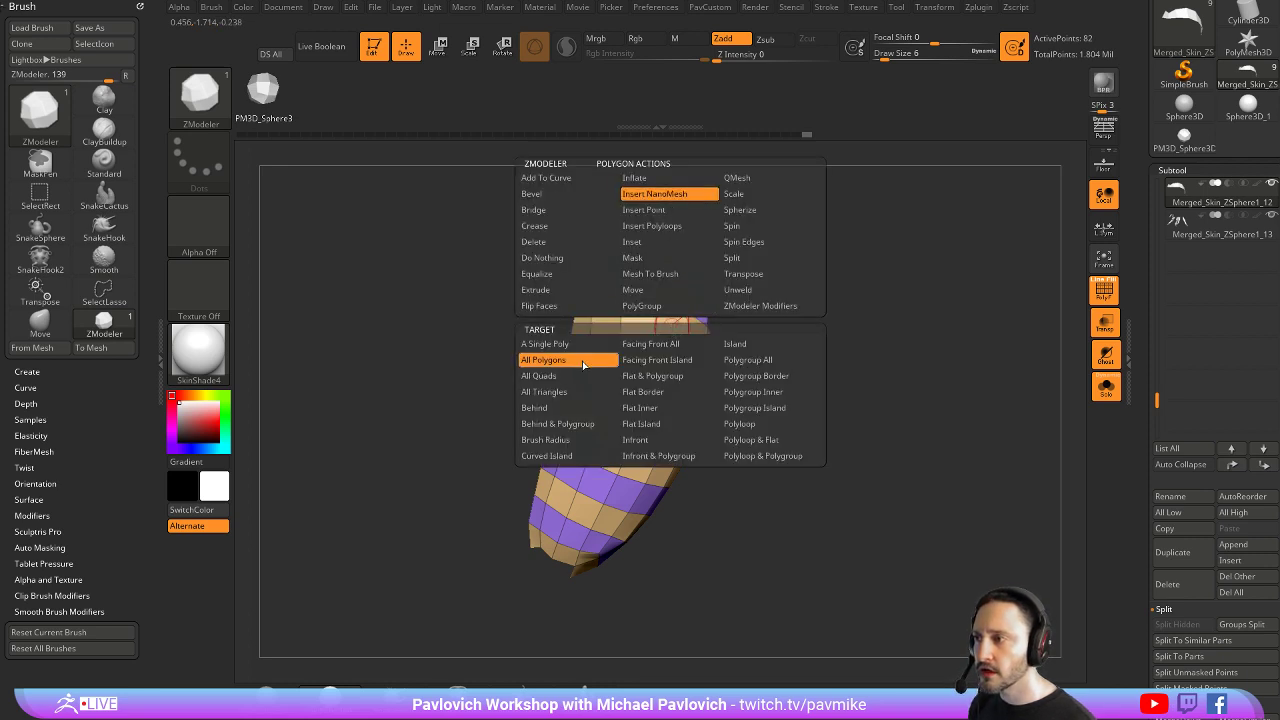
left_click_drag(834, 334, 727, 344)
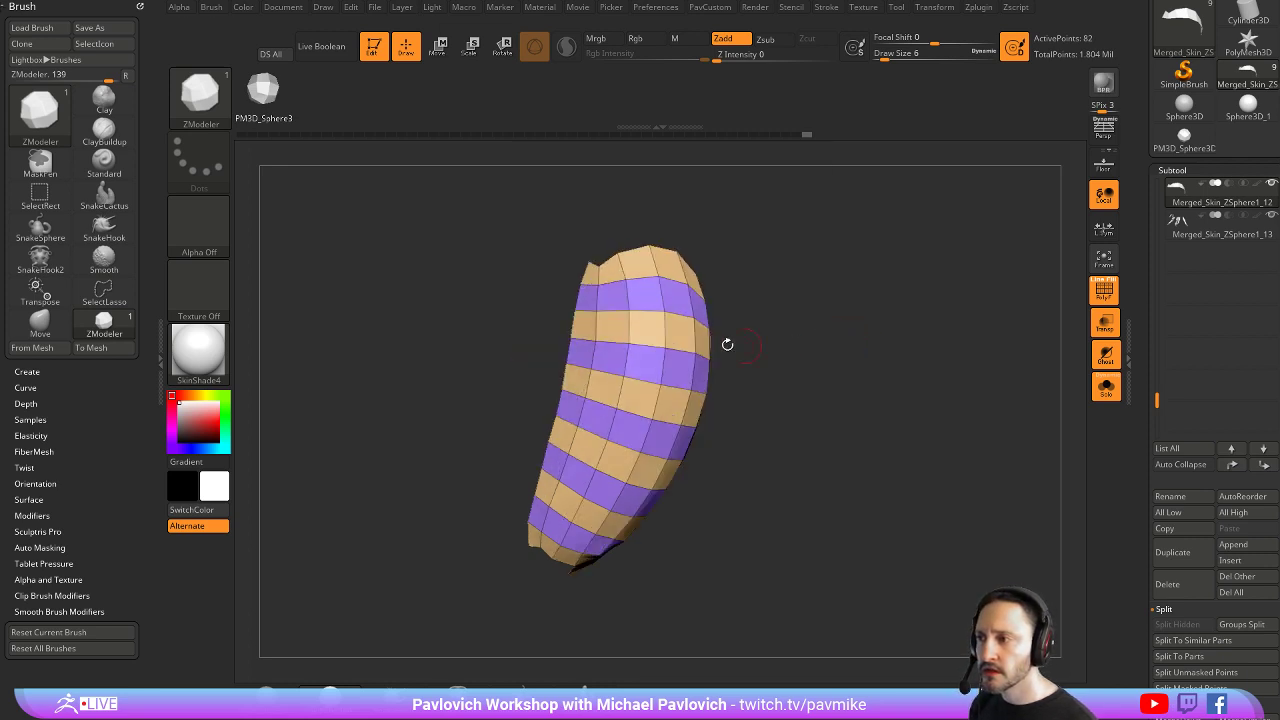
key("space")
Compare the strips with the head outside Solo and insert the PM3D_Sphere3 NanoMesh on both alternating polygroups
left_click(1106, 388)
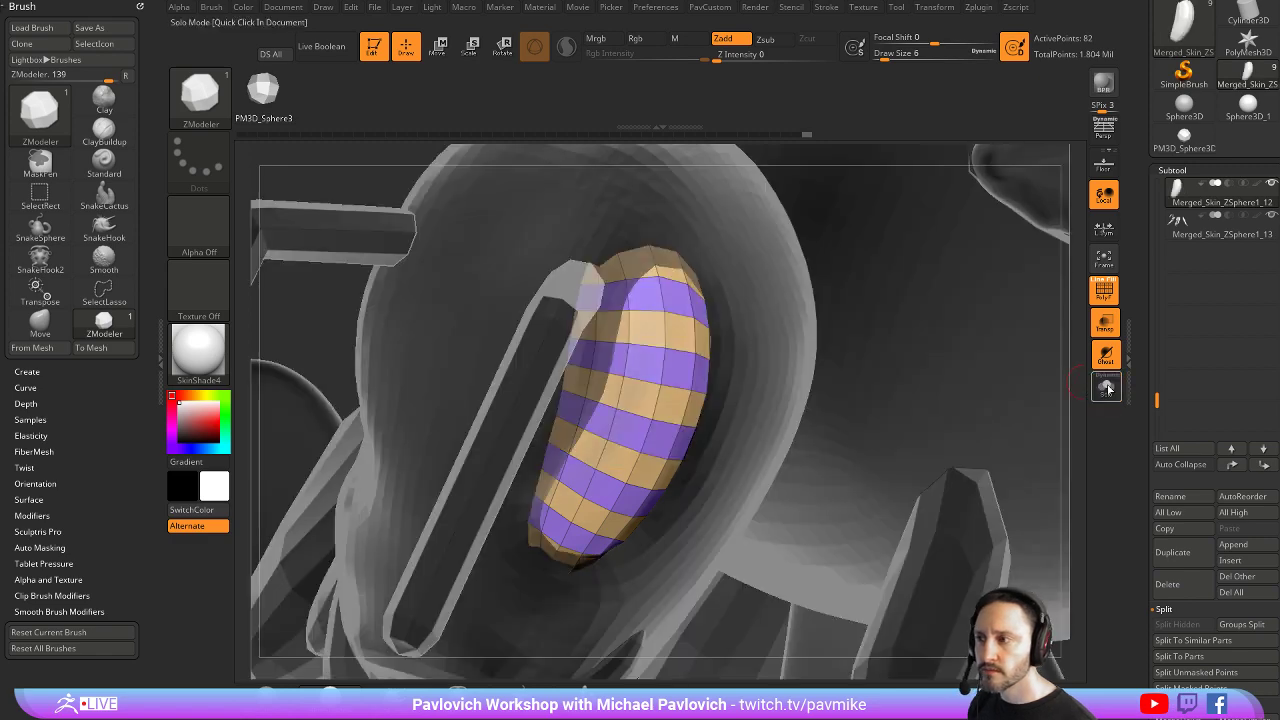
left_click_drag(1075, 374, 1095, 390)
left_click(1106, 388)
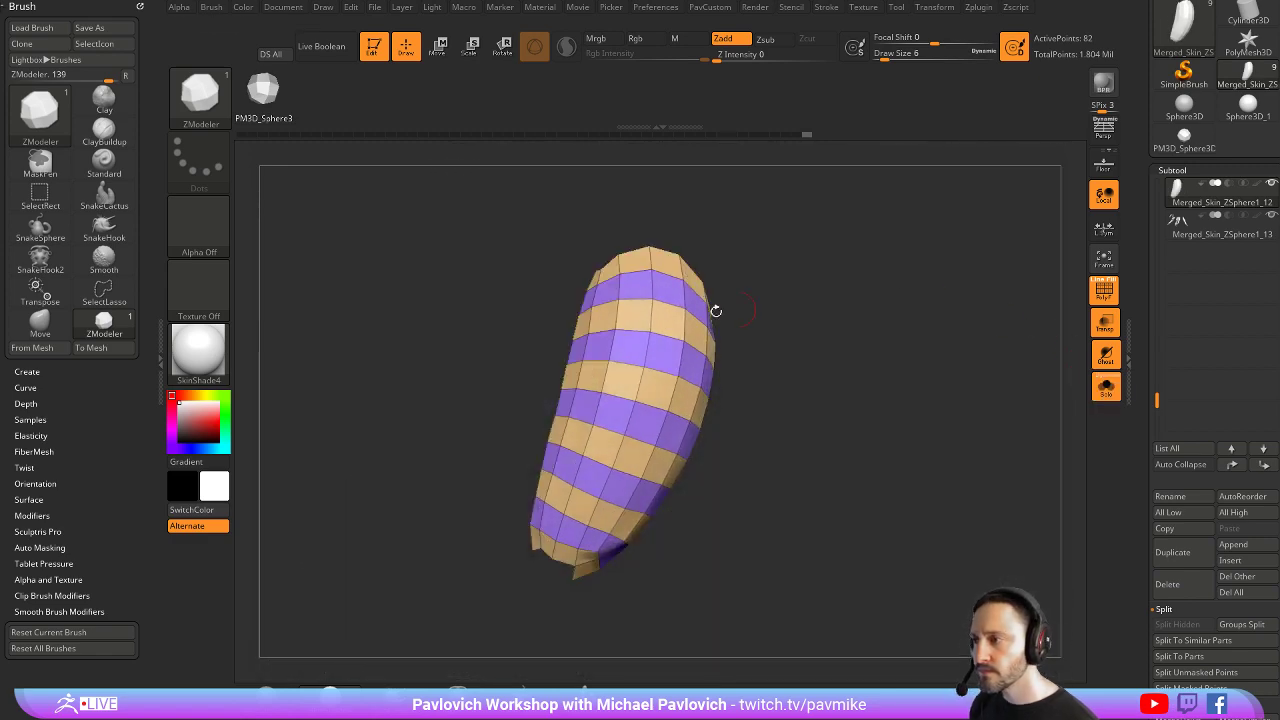
left_click(662, 268)
left_click_drag(715, 279, 822, 311)
left_click(666, 297)
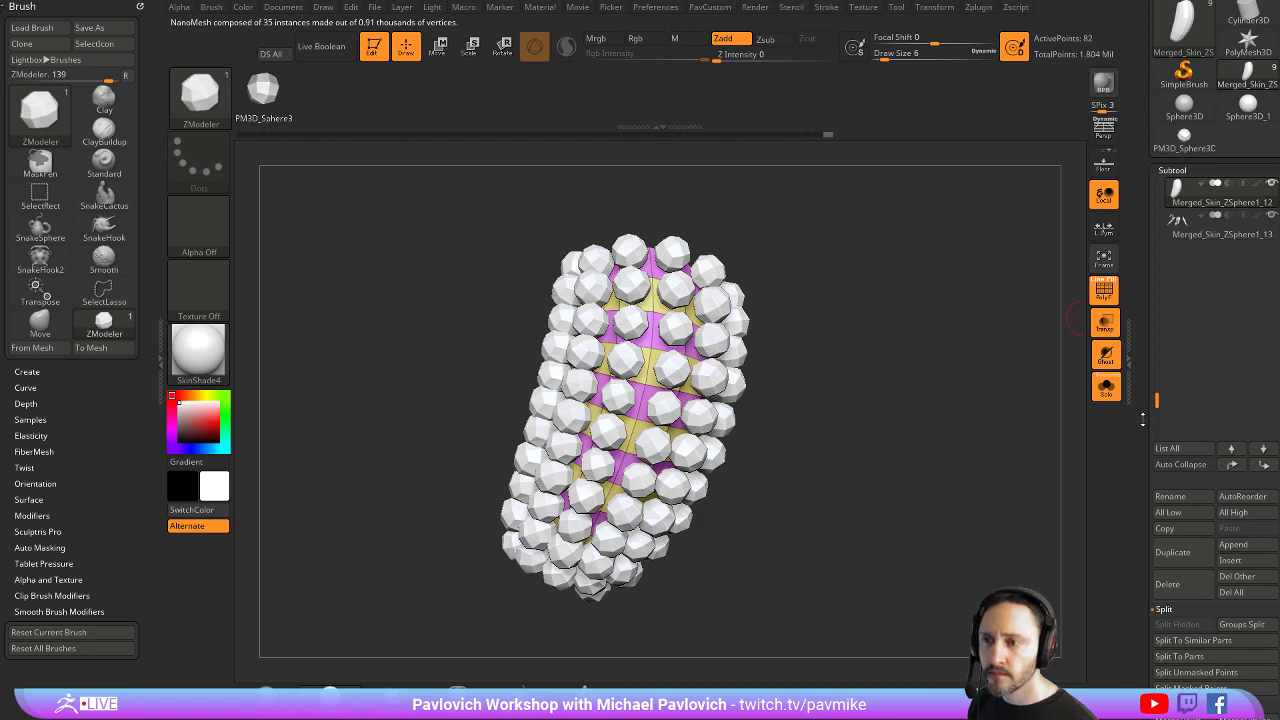
Open the NanoMesh settings, compare the two NanoMesh indexes, and select Index 0 for editing
scroll(1190, 300, "down", 10)
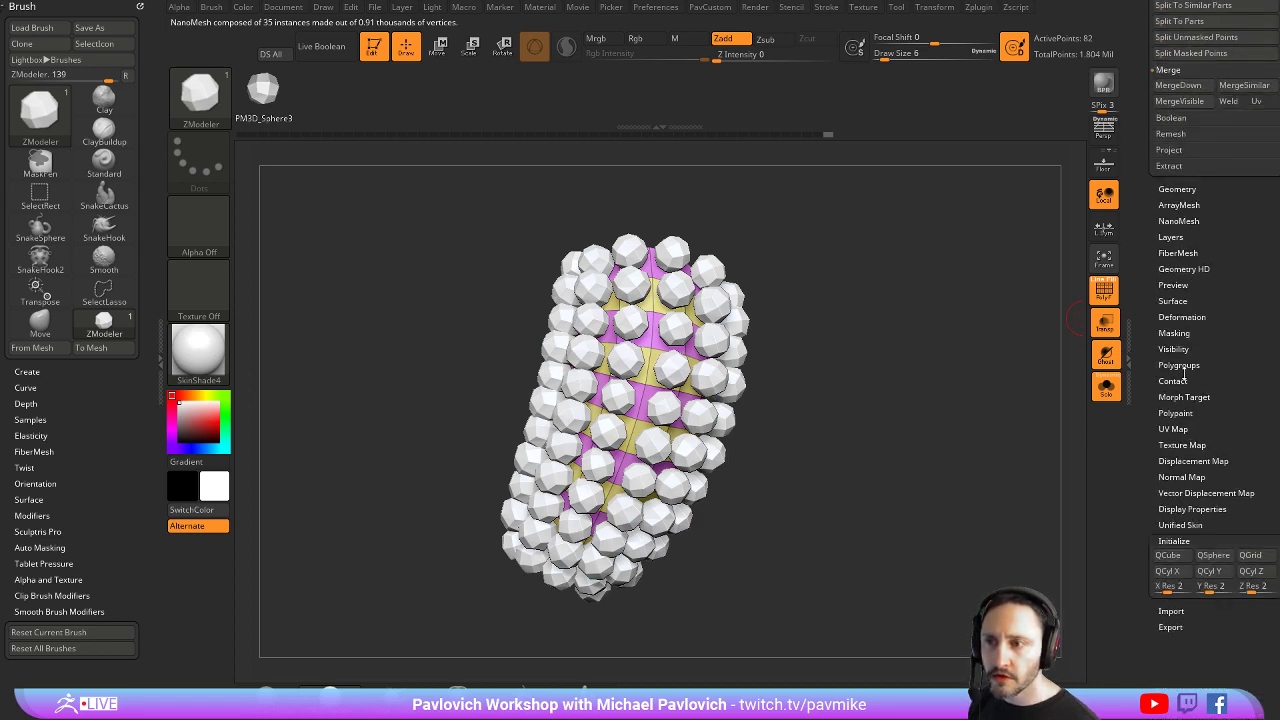
left_click(1178, 221)
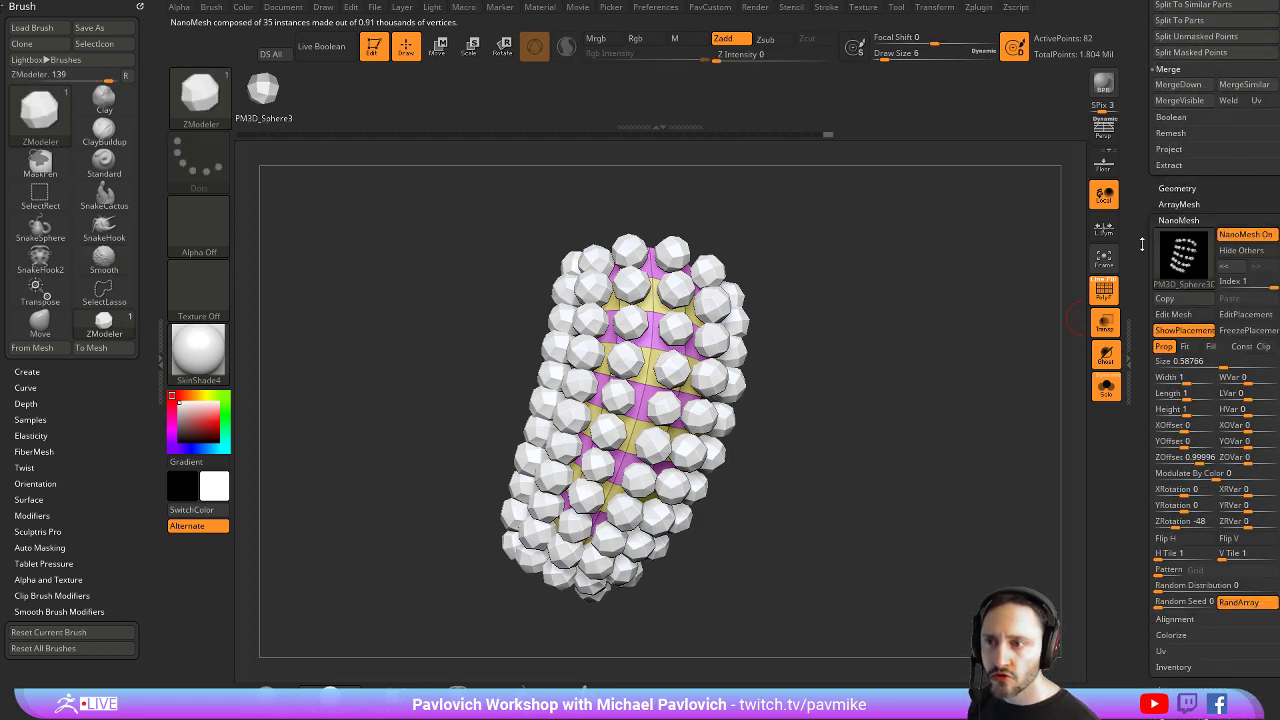
scroll(1262, 262, "down", 1)
left_click(1240, 267)
left_click(1253, 267)
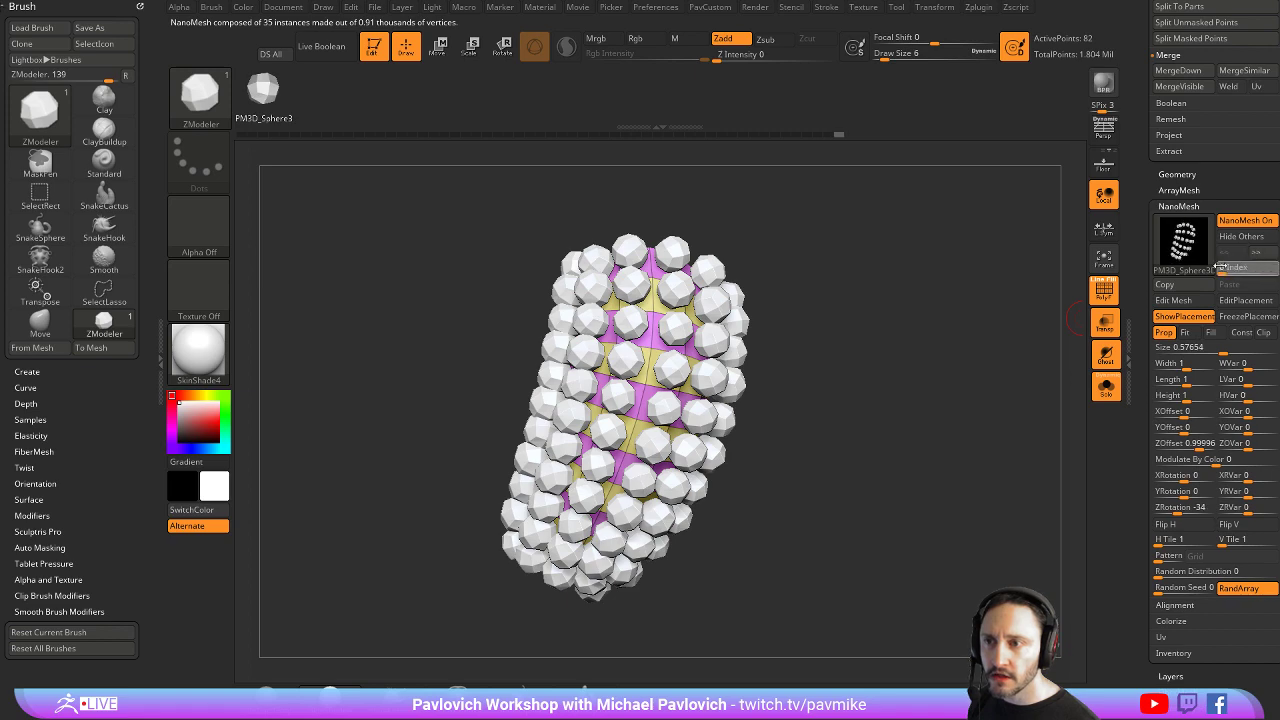
left_click(1258, 270)
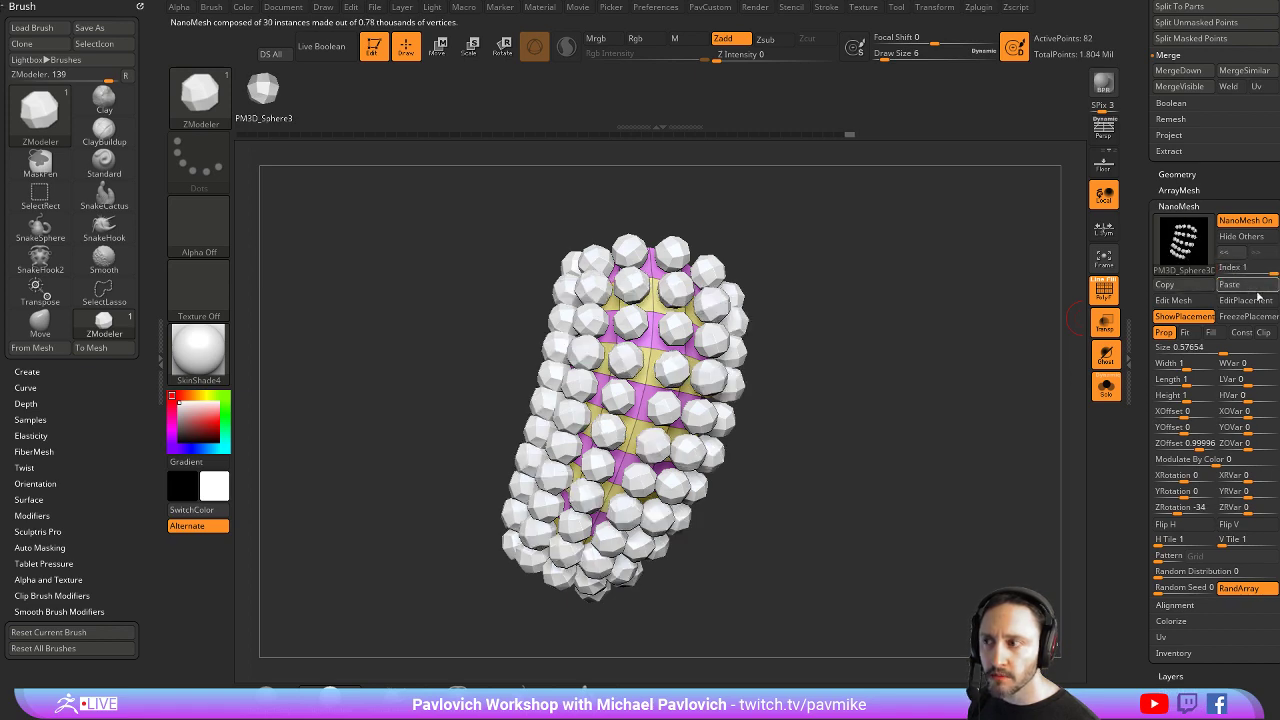
left_click_drag(992, 373, 948, 353)
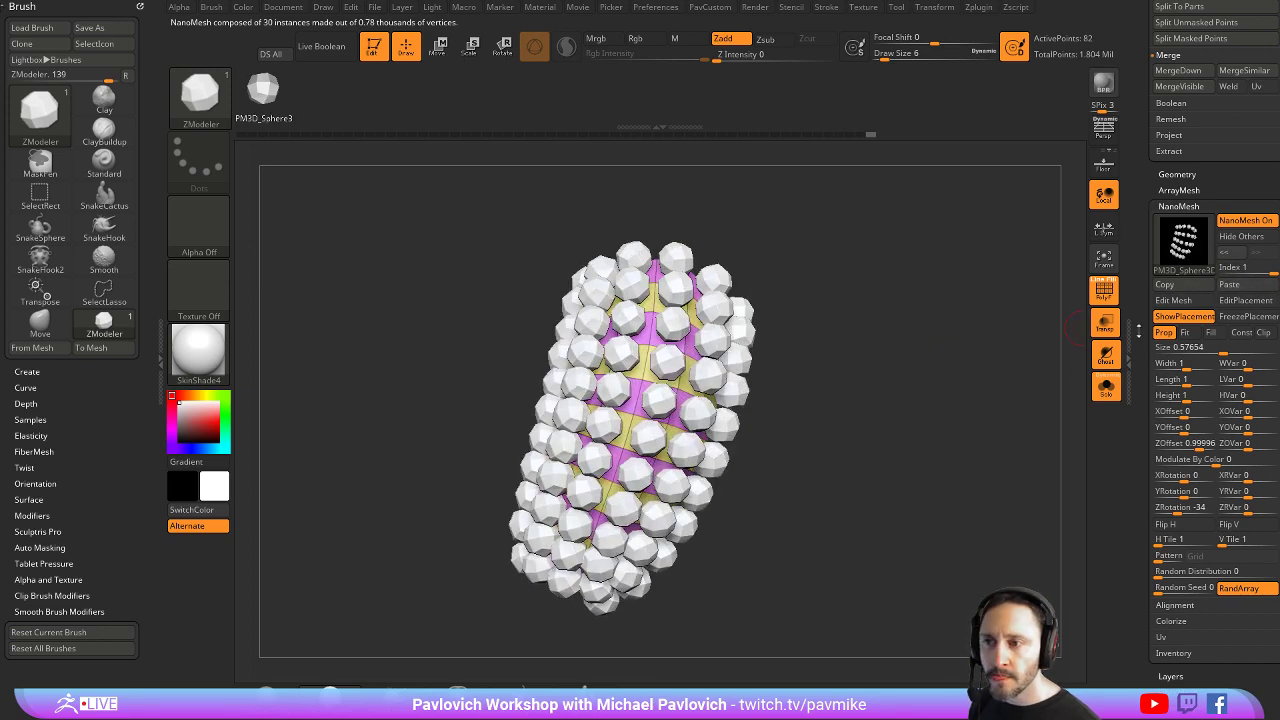
left_click_drag(1240, 267, 1222, 267)
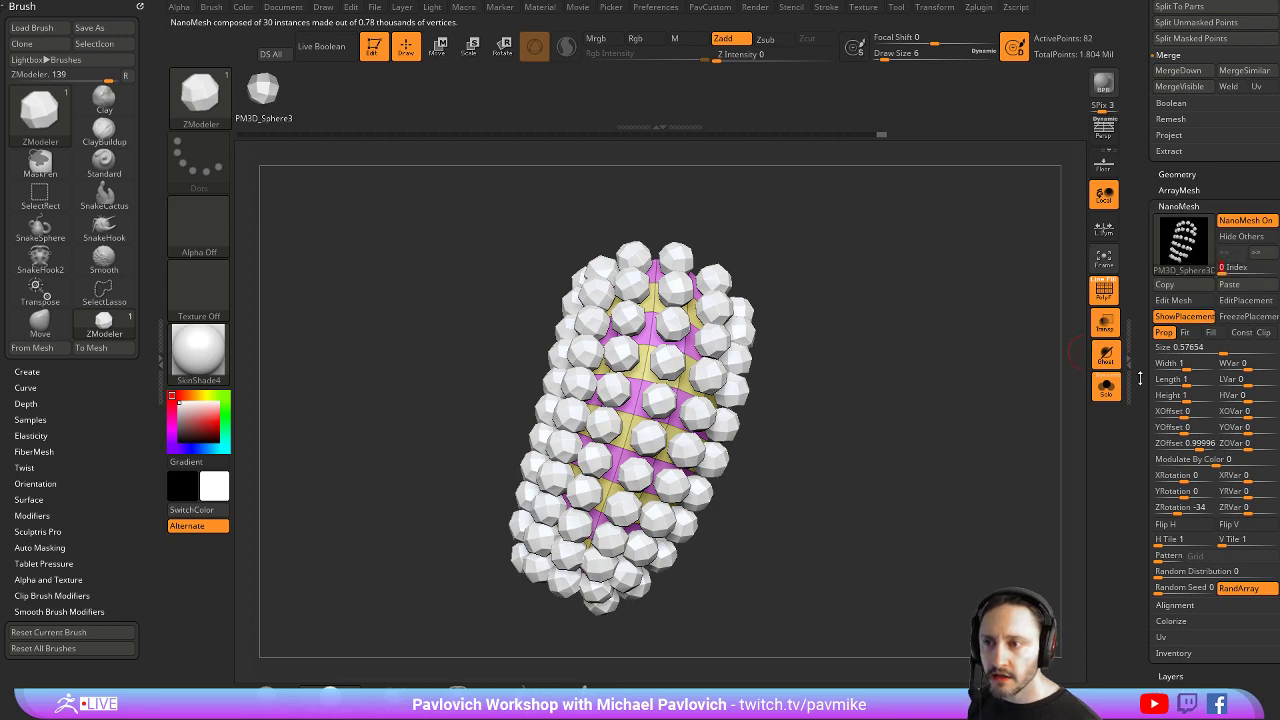
Try shifting the Index 0 NanoMesh with its XOffset and undo the change
scroll(1139, 378, "down", 2)
left_click_drag(1189, 331, 1198, 348)
key("ctrl+z")
key("ctrl+z")
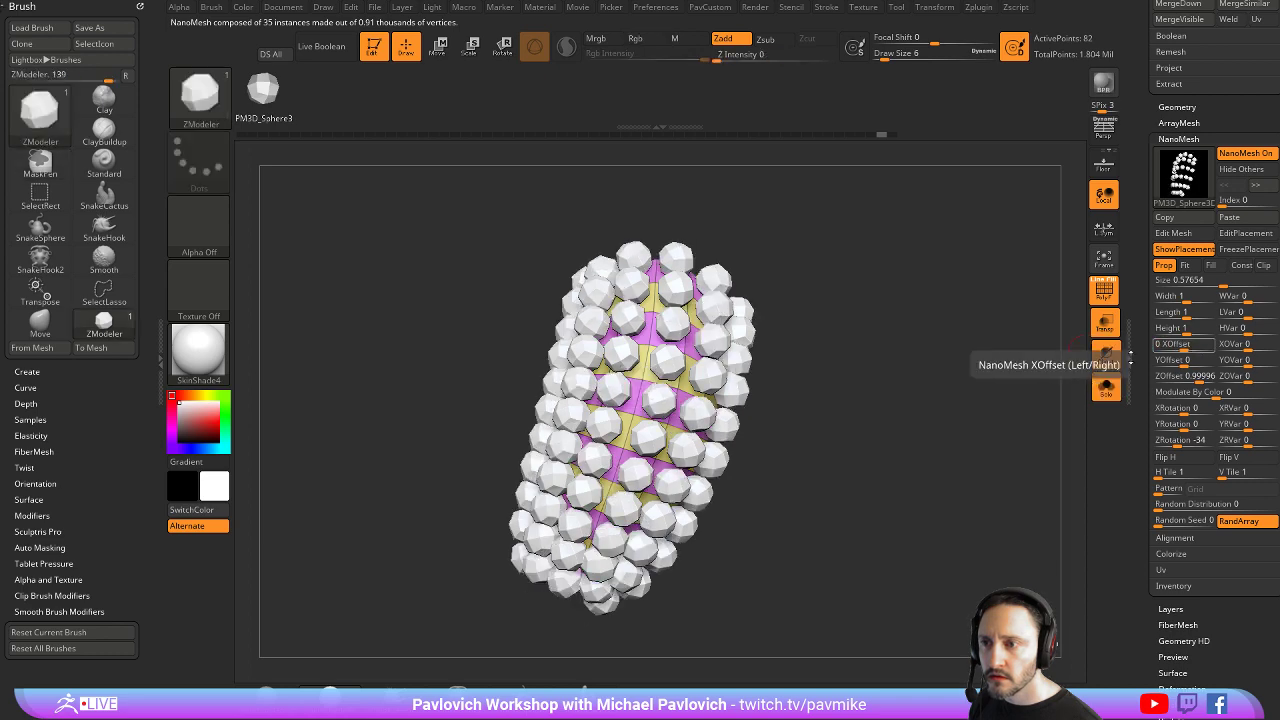
Set the ZOffset of the Index 0 NanoMesh to -0.00002 and inspect its alternating sphere rows from the front
mouse_move(1060, 385)
left_mouse_down()
mouse_move(1036, 392)
mouse_move(1046, 368)
mouse_move(1055, 398)
left_mouse_up()
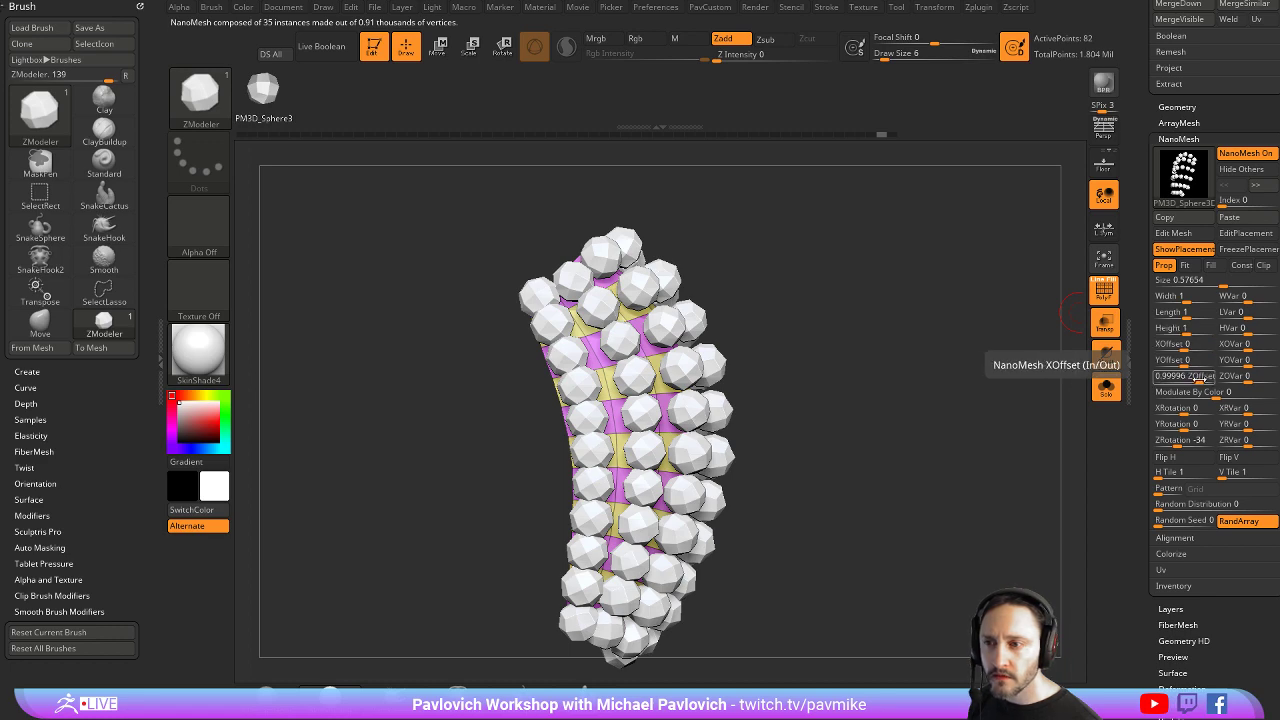
left_click_drag(1197, 376, 1179, 380)
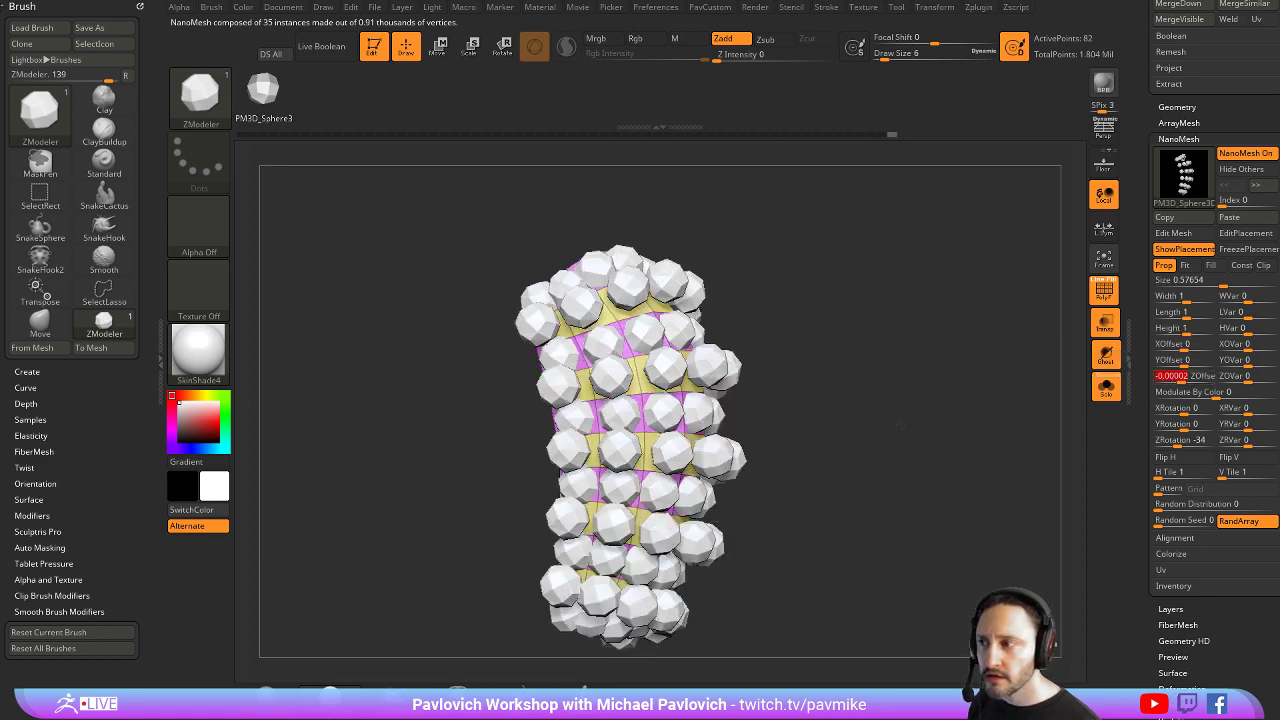
mouse_move(975, 388)
left_mouse_down()
mouse_move(800, 400)
mouse_move(972, 412)
left_mouse_up()
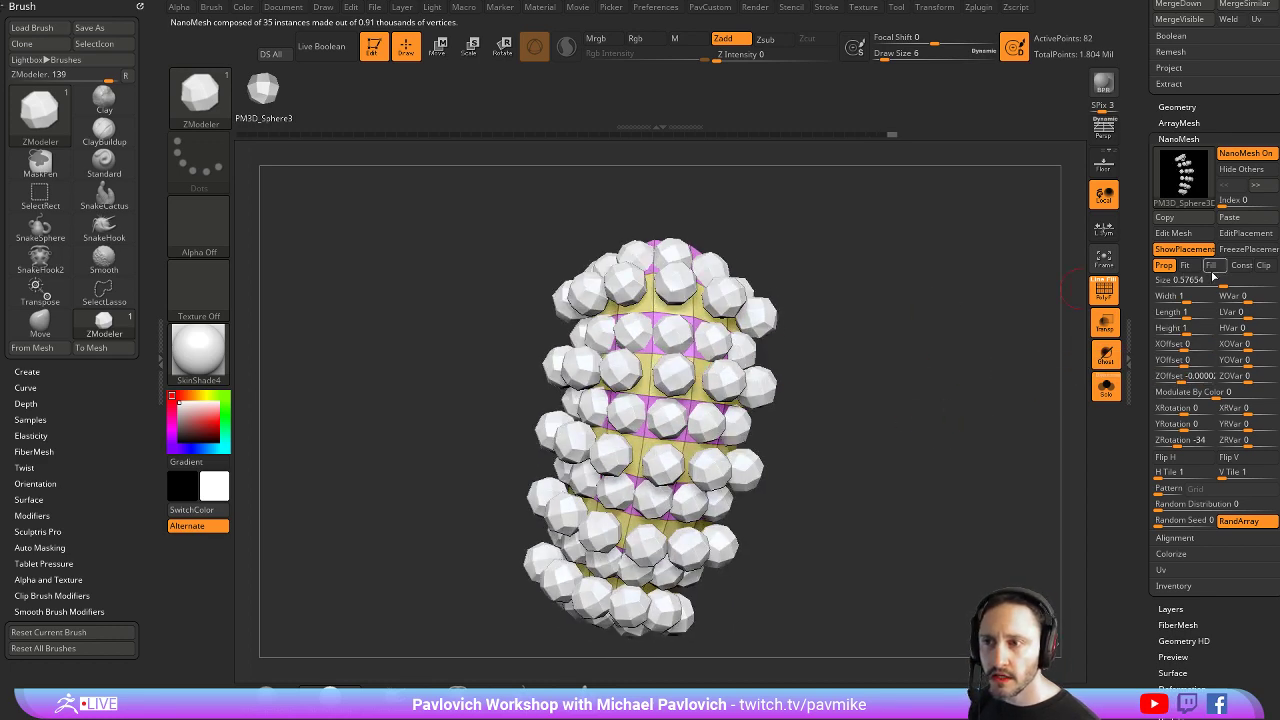
Set the Size of the Index 0 NanoMesh to 0.65905 and copy its settings onto Index 1
left_click_drag(1228, 281, 1226, 288)
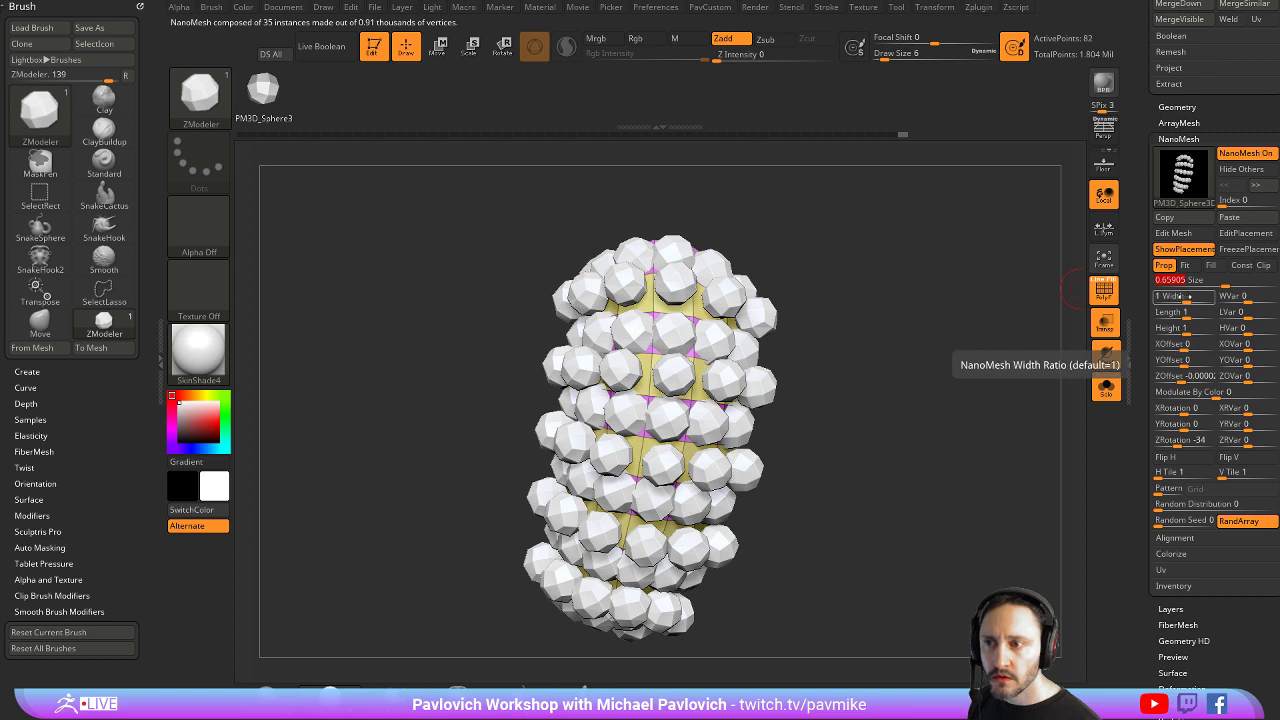
left_click(1191, 219)
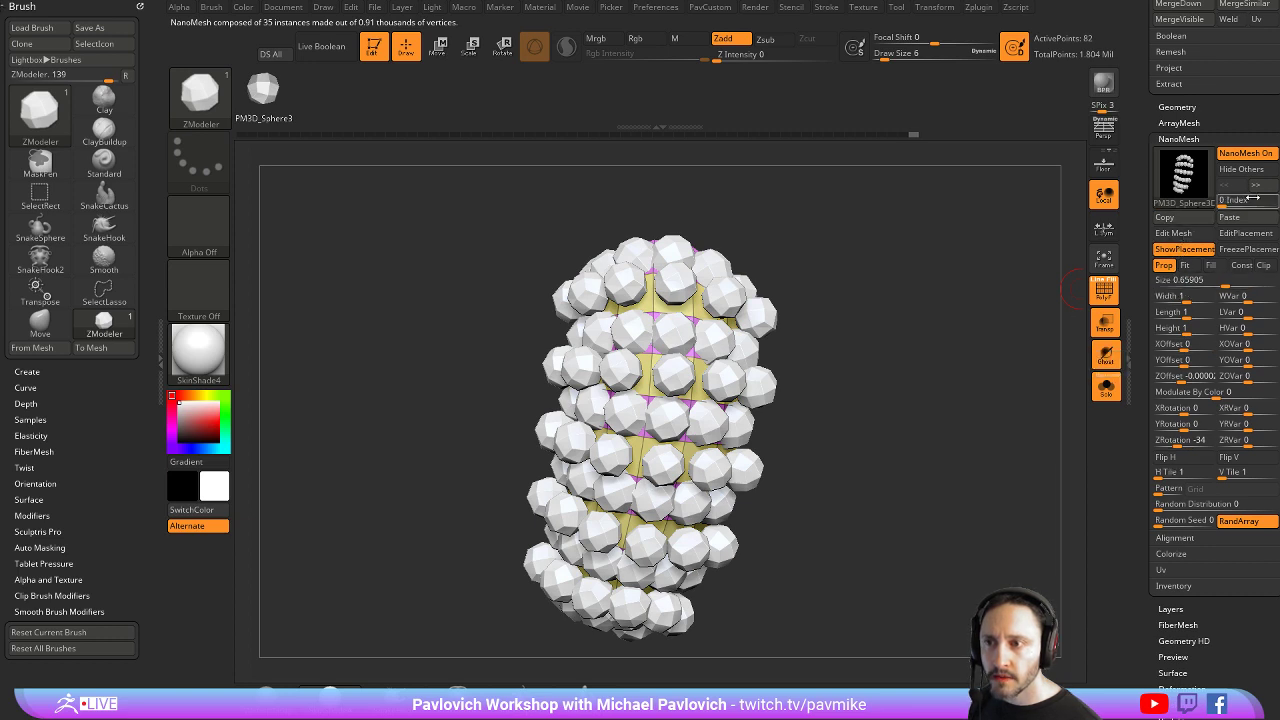
left_click(1250, 202)
left_click(1260, 204)
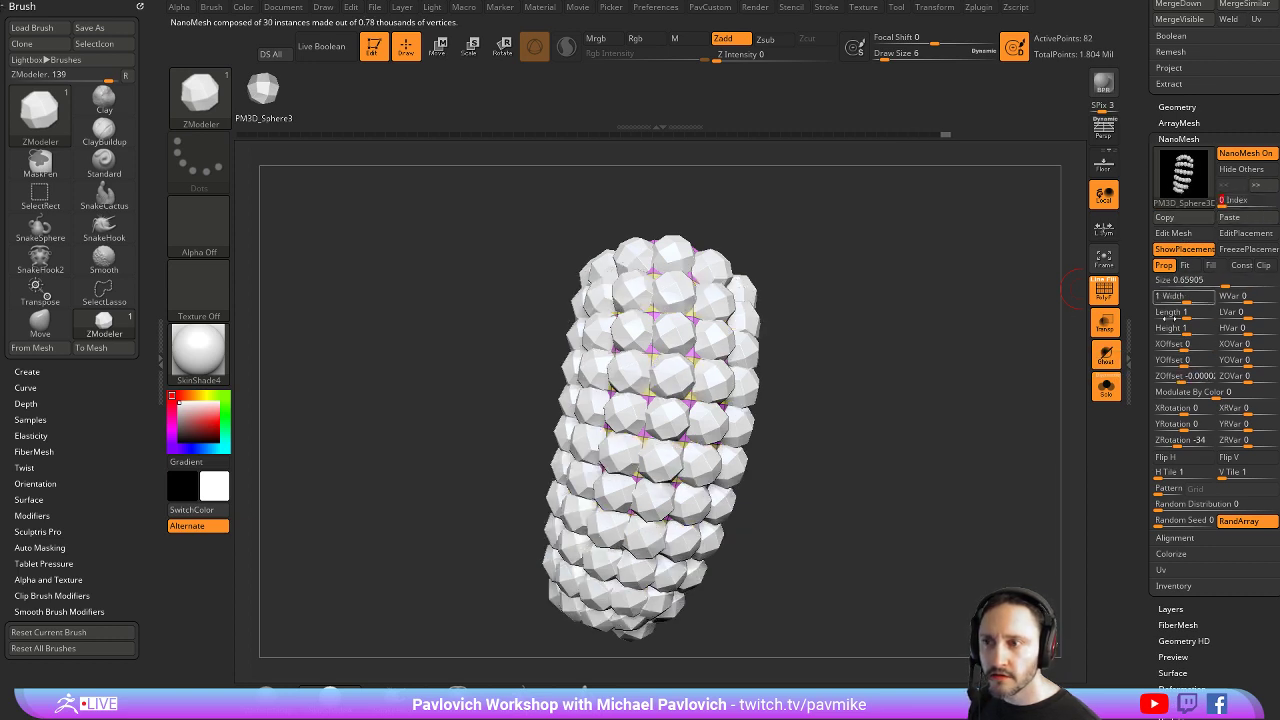
left_click_drag(1015, 392, 997, 386)
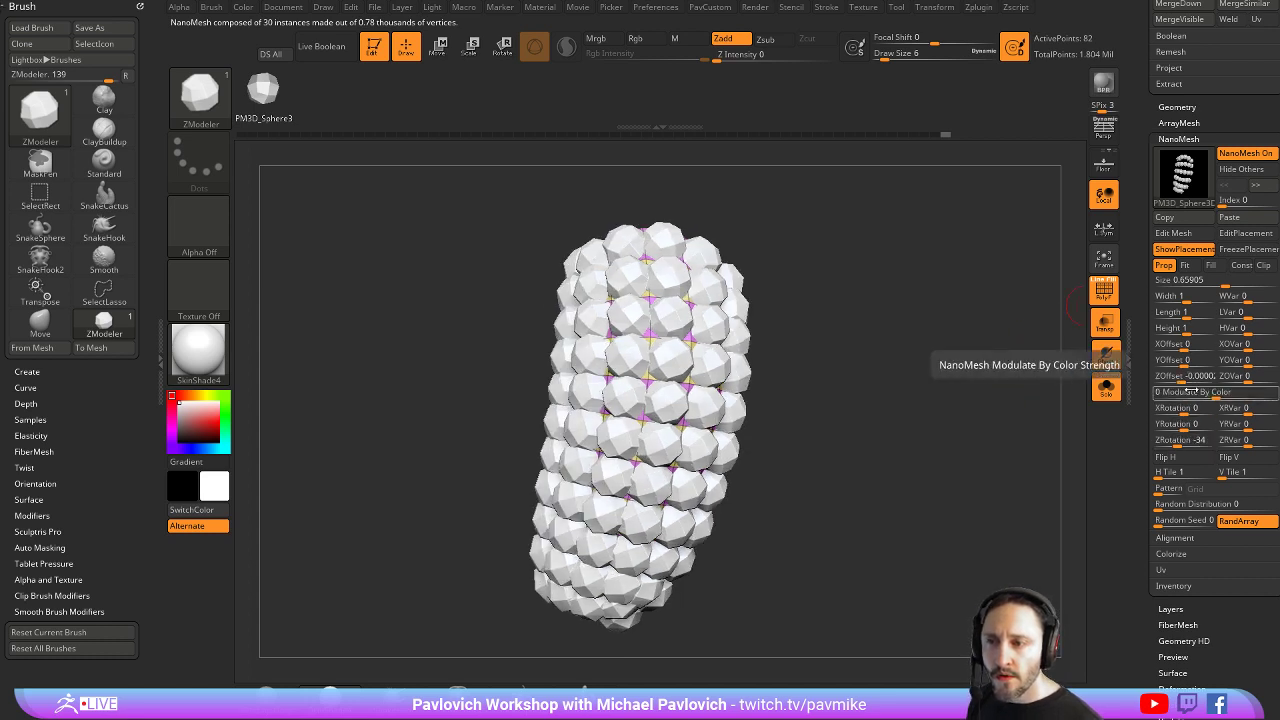
Try shifting the Index 0 NanoMesh with its YOffset and XOffset, and undo both changes
left_click_drag(1186, 360, 1197, 360)
key("ctrl+z")
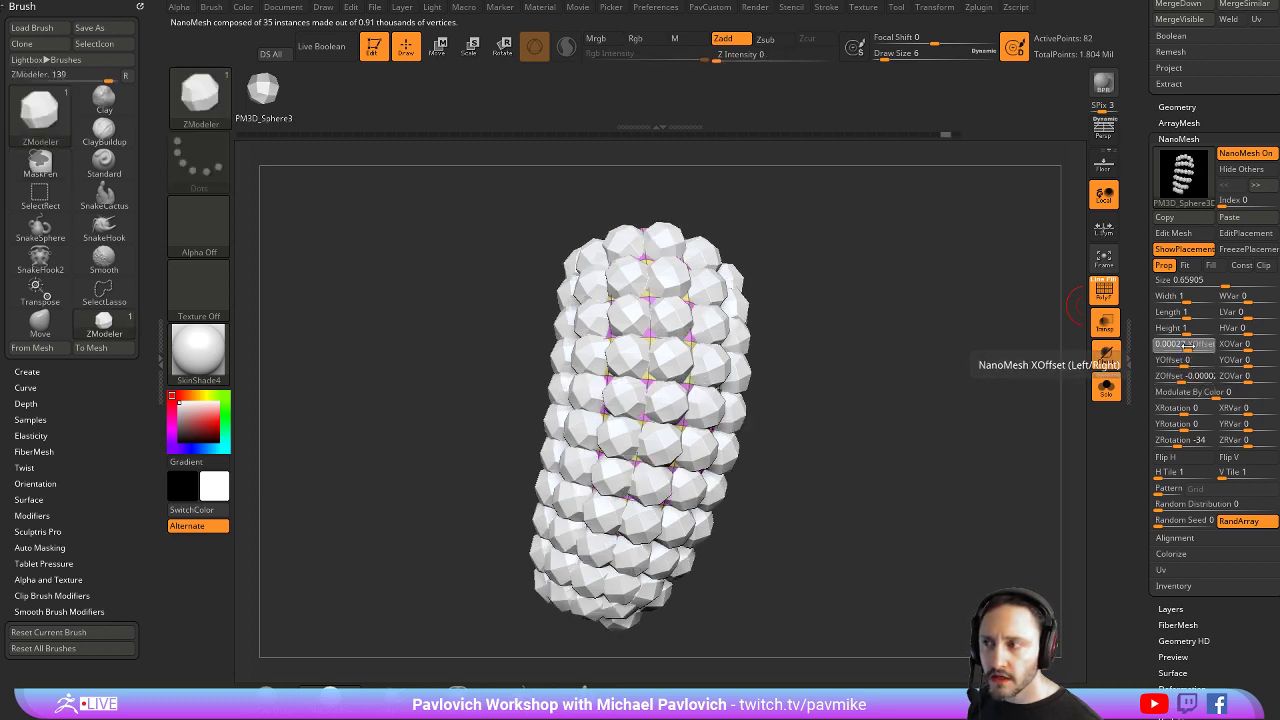
left_click_drag(1186, 344, 1201, 345)
key("ctrl+z")
Change the alignment of the Index 0 NanoMesh to Align To Normal
left_click_drag(1138, 396, 1138, 264)
key("shift")
left_click(1175, 405)
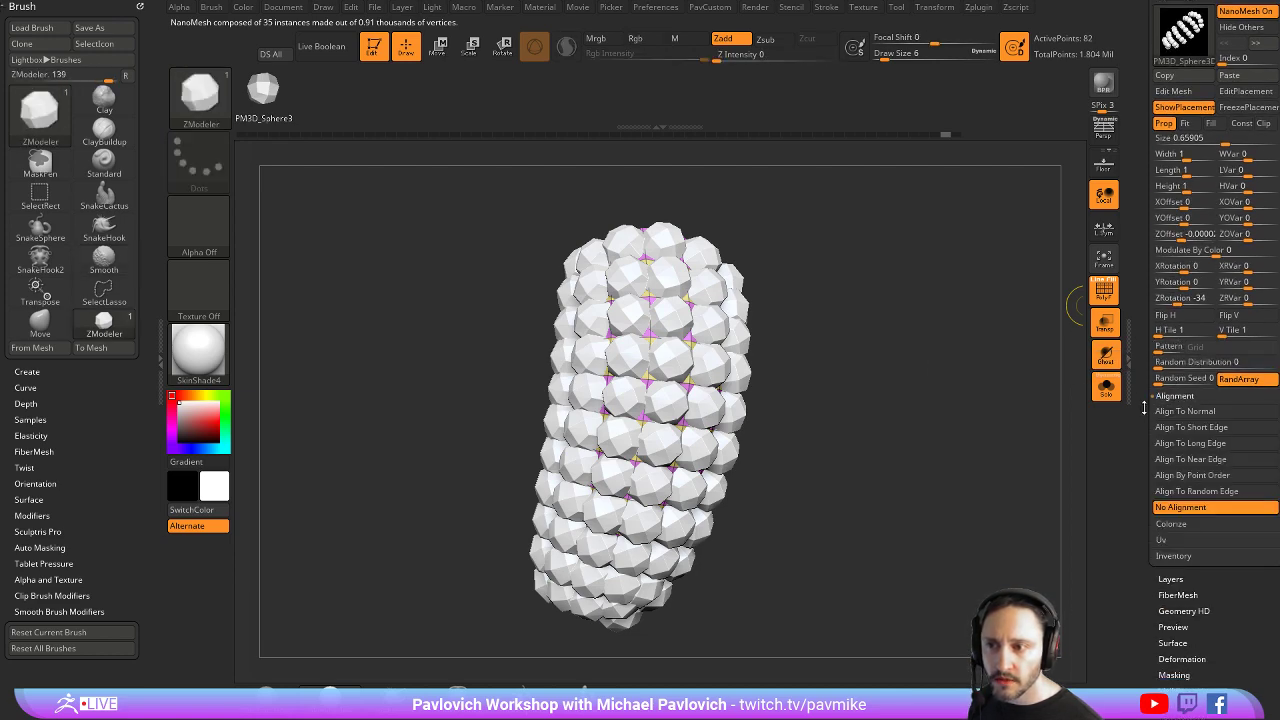
scroll(1143, 421, "up", 1)
left_click_drag(1143, 421, 1143, 433)
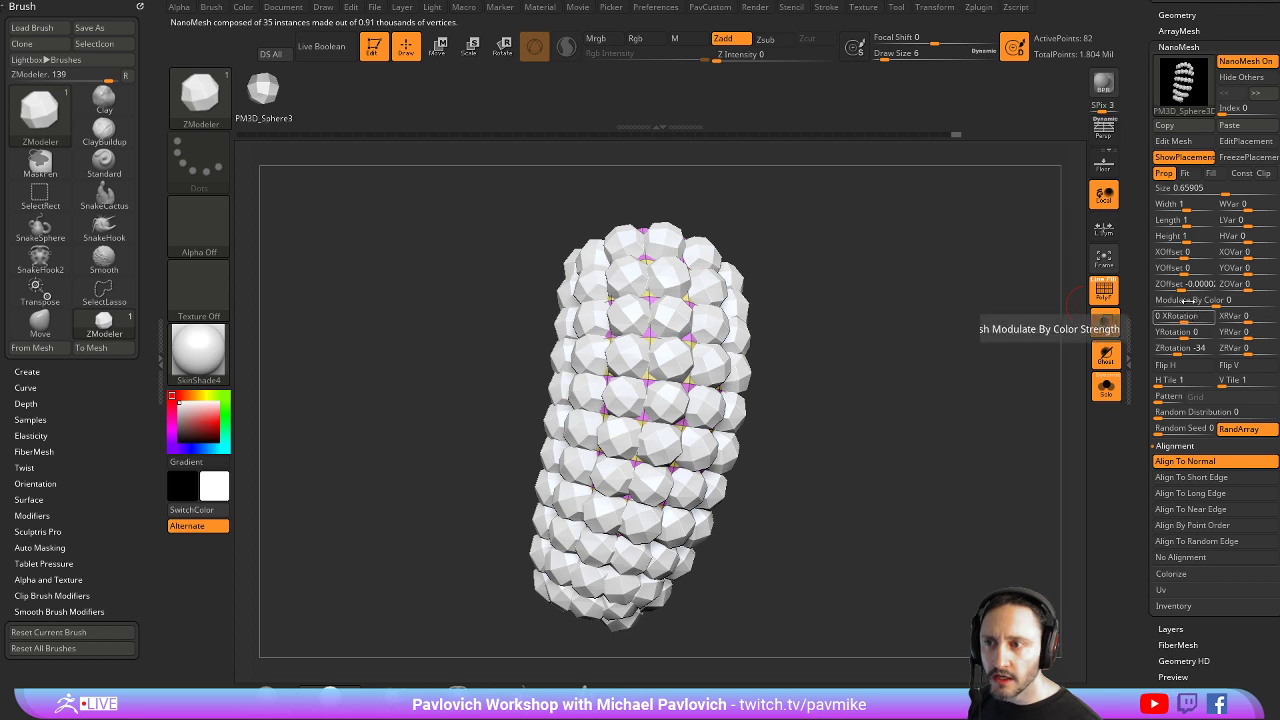
Test the XOffset and YOffset of the normal-aligned Index 0 spheres, and undo both shifts
left_click_drag(1188, 255, 1200, 253)
key("ctrl+z")
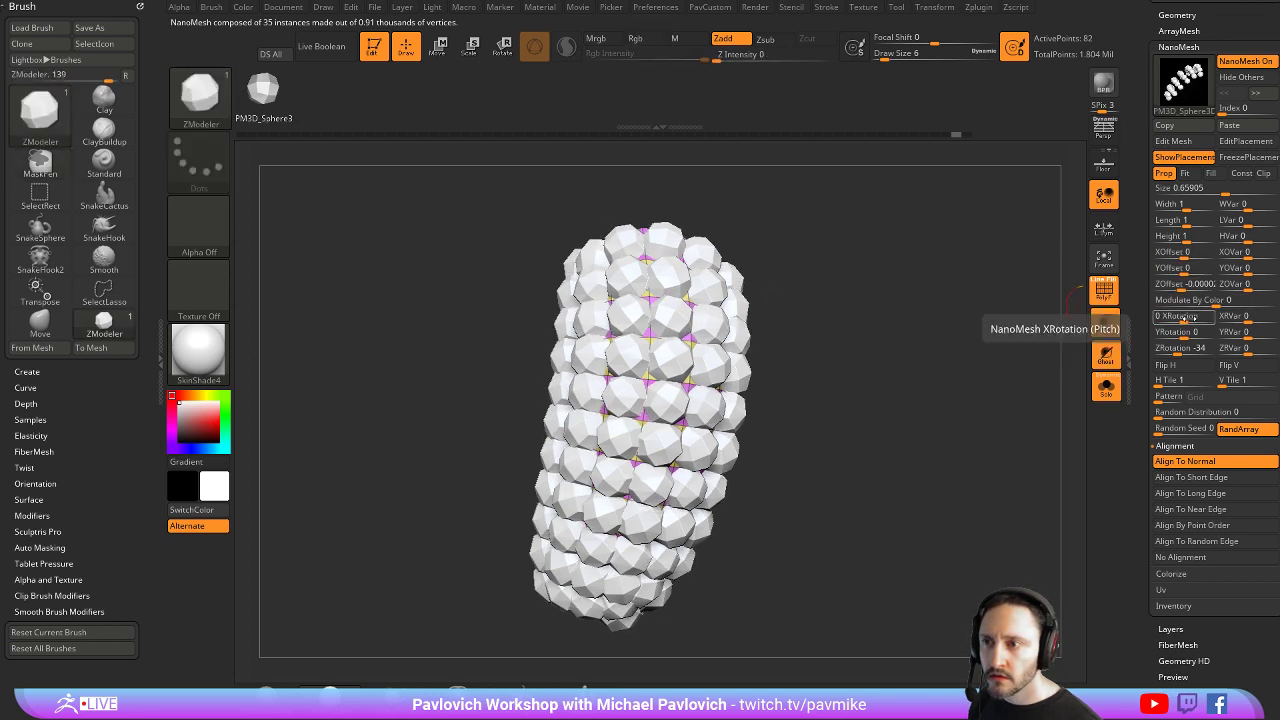
left_click_drag(1184, 268, 1196, 257)
key("ctrl+z")
key("ctrl+z")
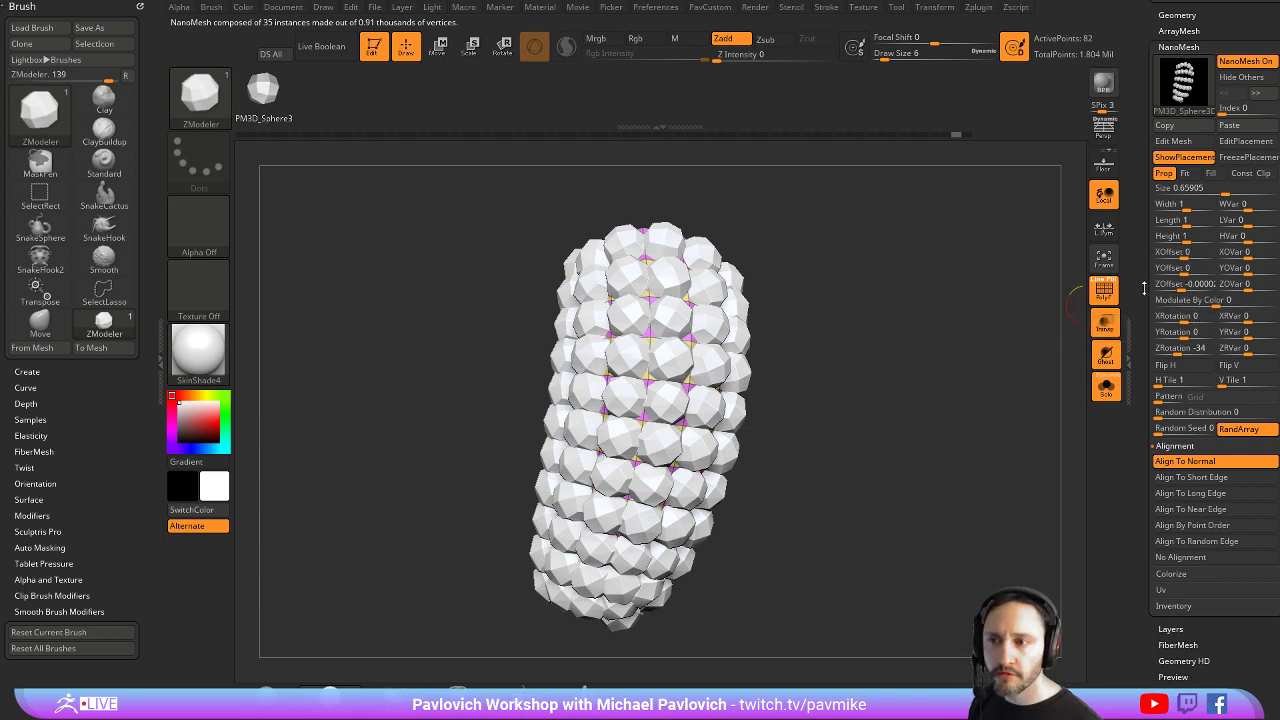
Apply the Align Edge topology operation to the strip mesh that carries the NanoMesh spheres
left_click_drag(1144, 288, 1138, 421)
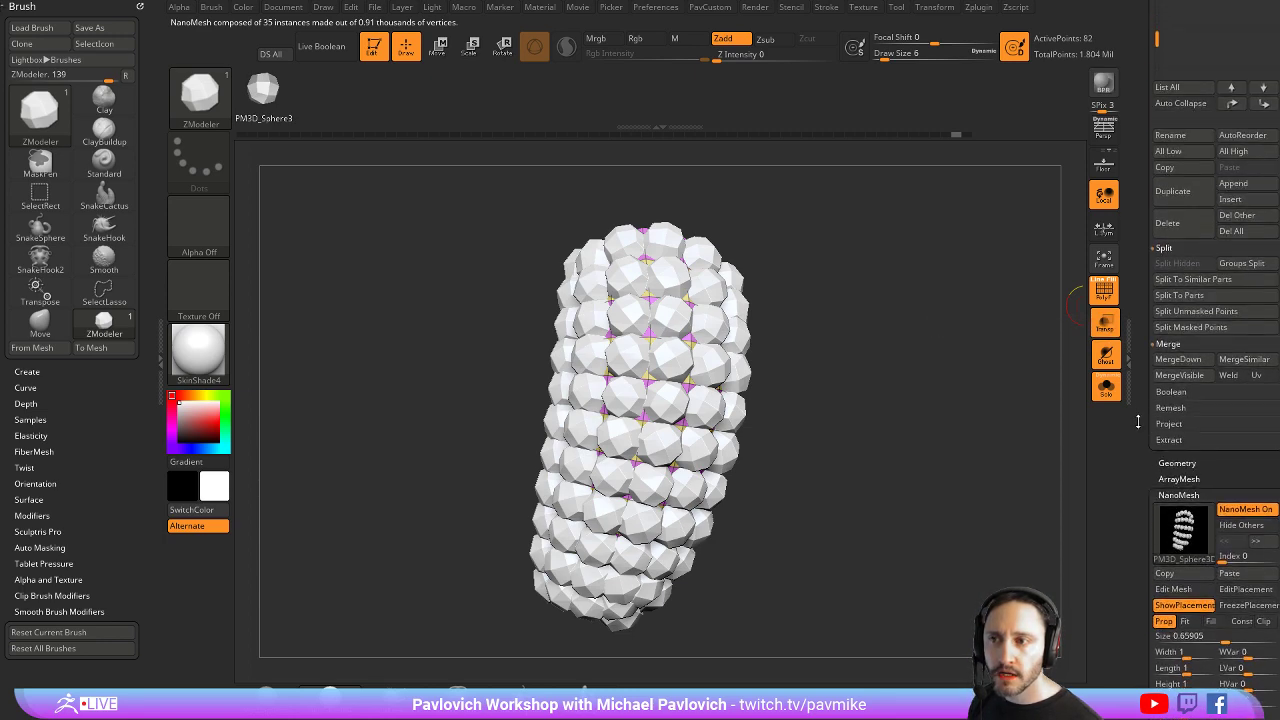
left_click_drag(1147, 269, 1143, 166)
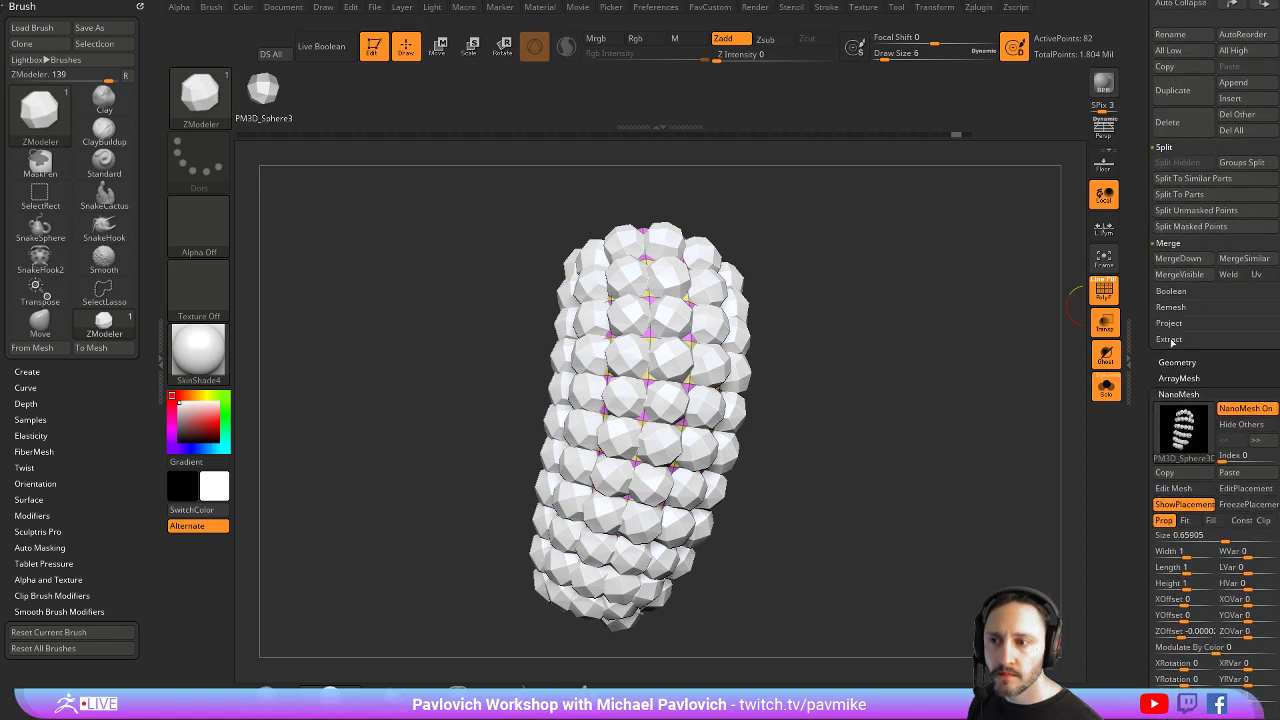
left_click_drag(1146, 374, 1146, 338)
left_click(1167, 328, "shift")
scroll(1174, 293, "down", 5)
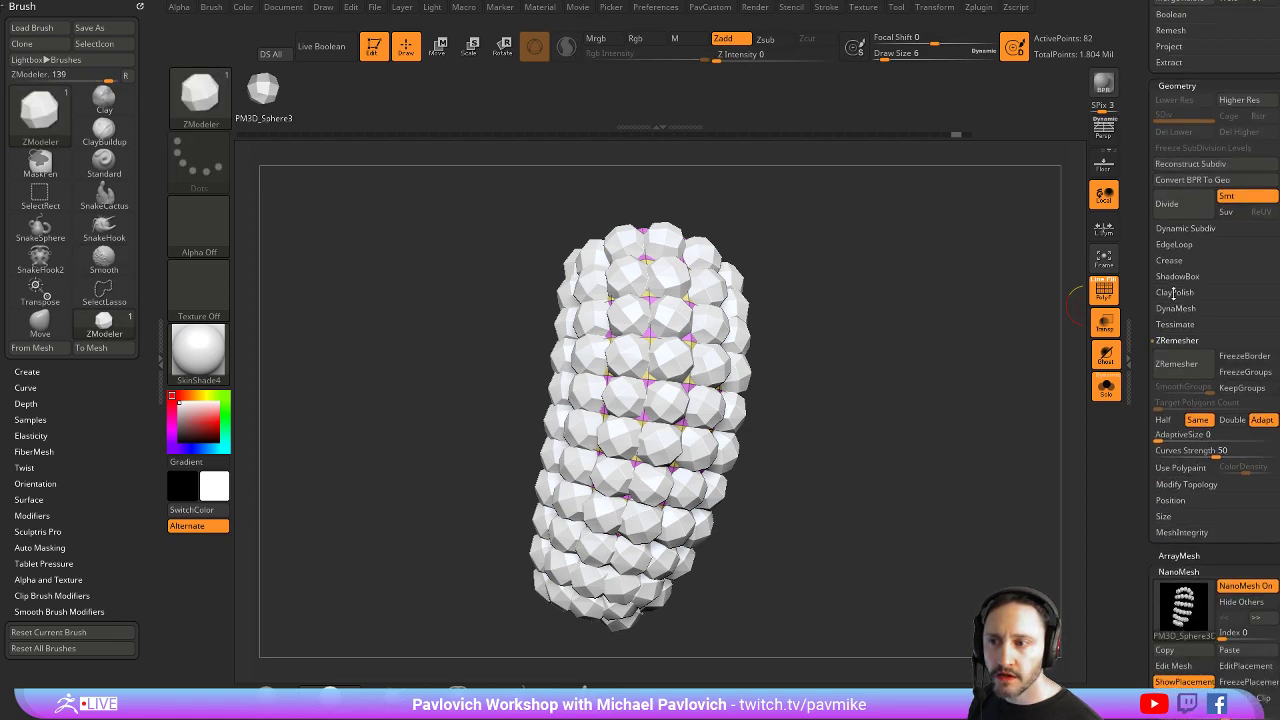
left_click(1178, 340)
left_click(1183, 356)
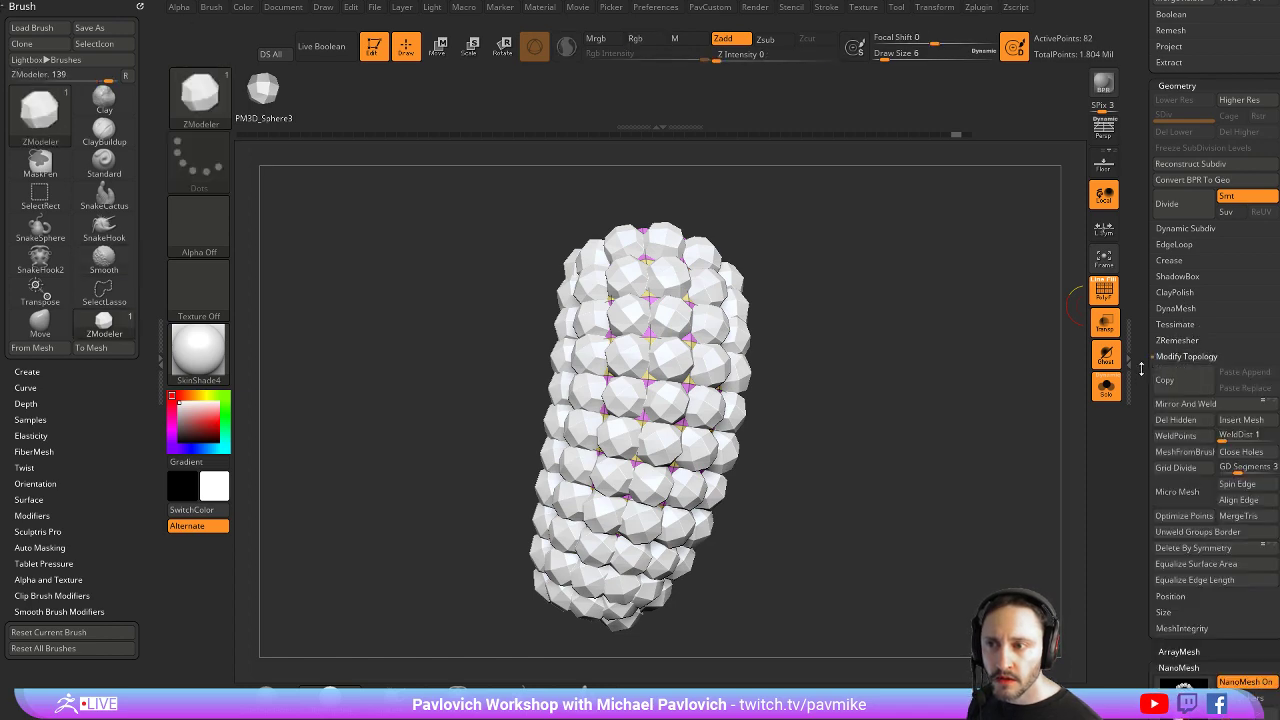
scroll(1170, 312, "down", 3)
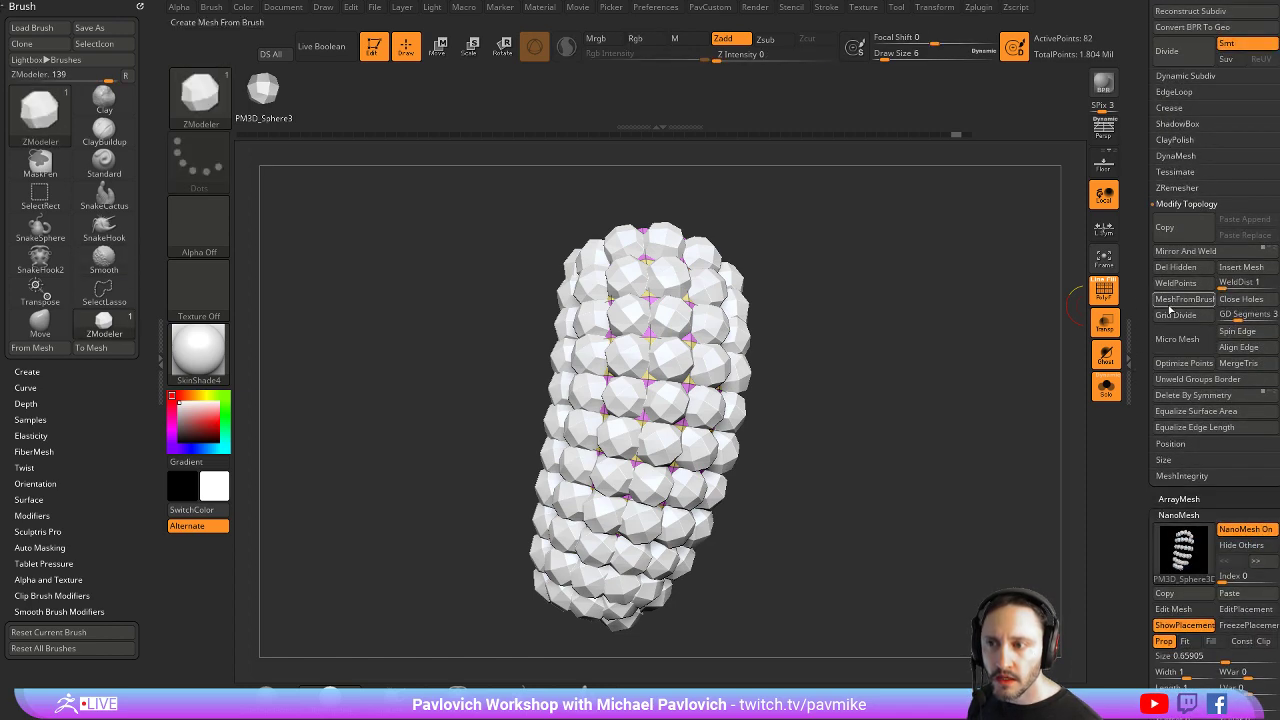
left_click(1239, 347)
scroll(1181, 276, "down", 10)
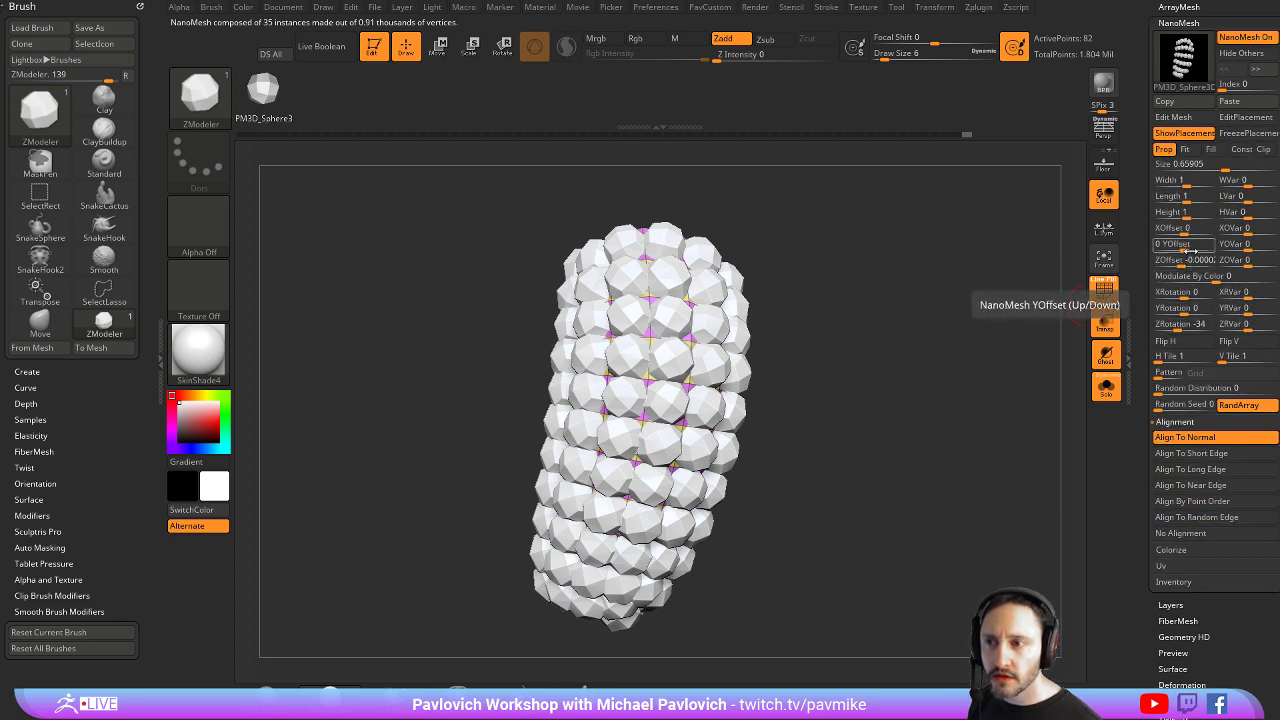
Try XOffset 0.65995, YOffset 0.5 and ZOffset 0.00084 on the Index 0 NanoMesh and inspect the staggering
left_click_drag(1182, 260, 1207, 227)
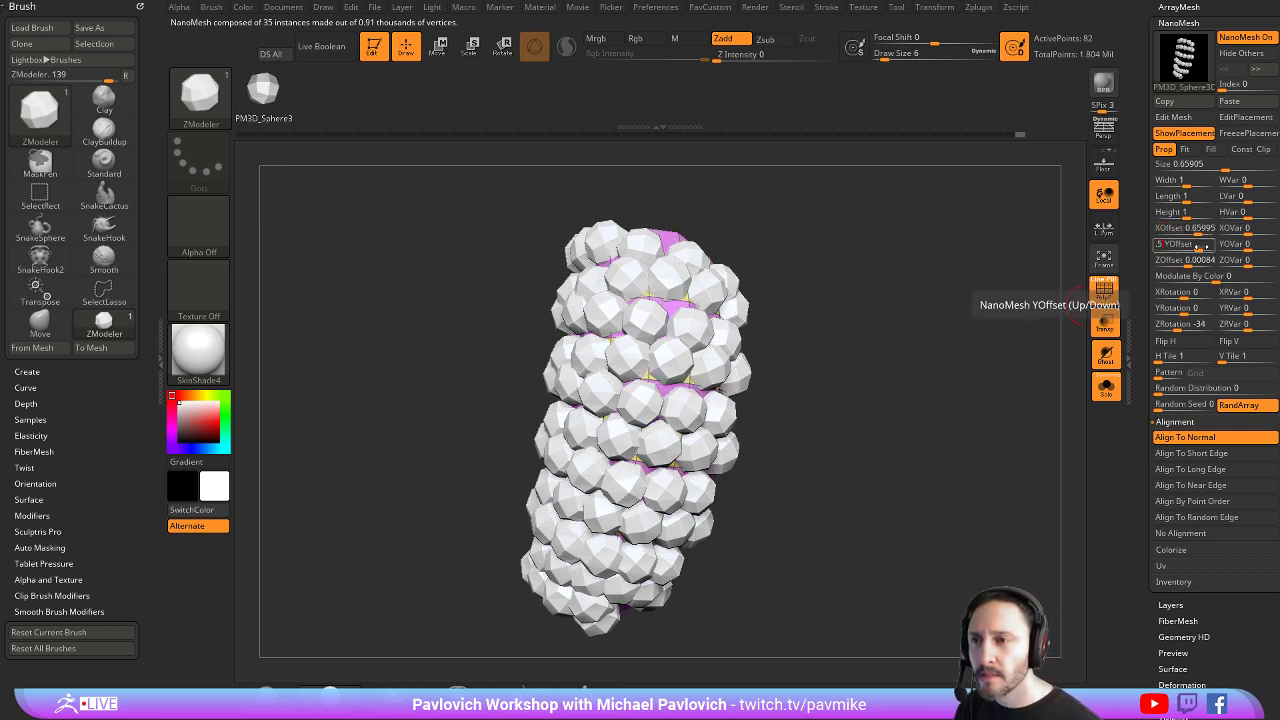
left_click_drag(1205, 246, 1202, 247)
left_click_drag(931, 289, 967, 293)
mouse_move(934, 293)
left_mouse_down()
mouse_move(922, 298)
mouse_move(930, 316)
mouse_move(928, 280)
left_mouse_up()
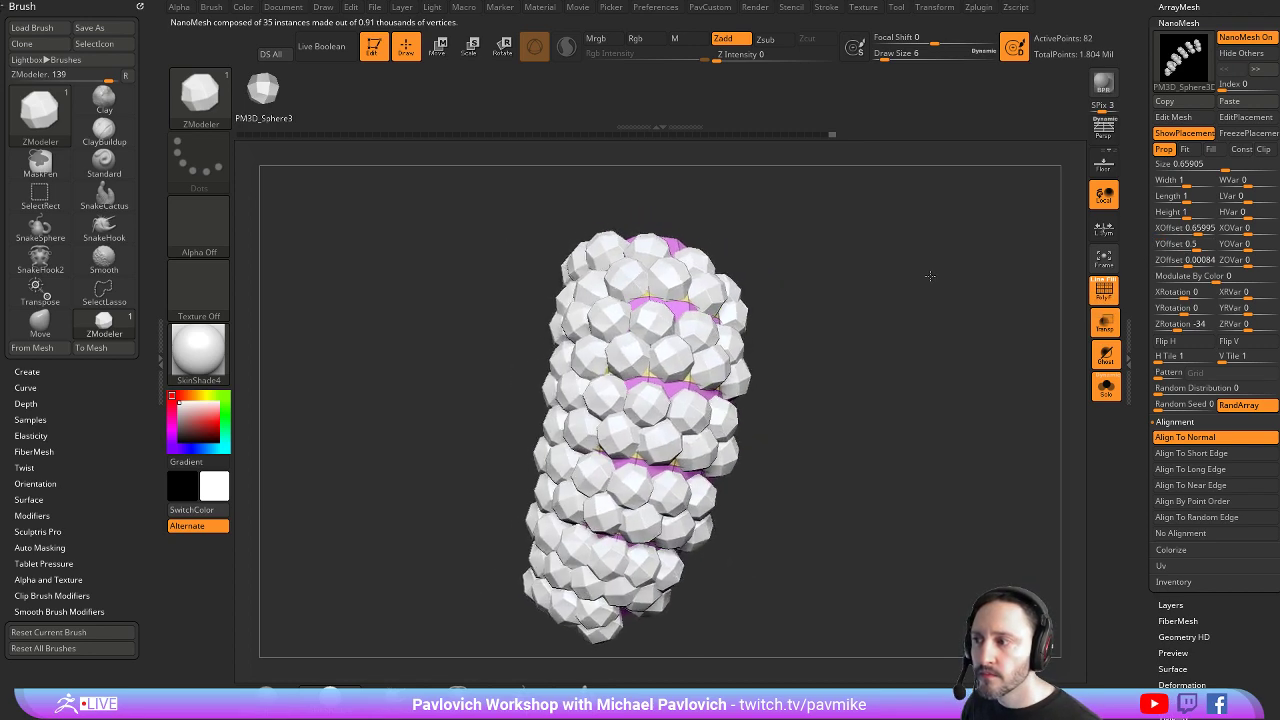
Adjust the Index 0 NanoMesh to XOffset 0.18713, YOffset 0.52842 and ZOffset 0.04589 so its rows sit between their neighbours
left_click(1195, 233)
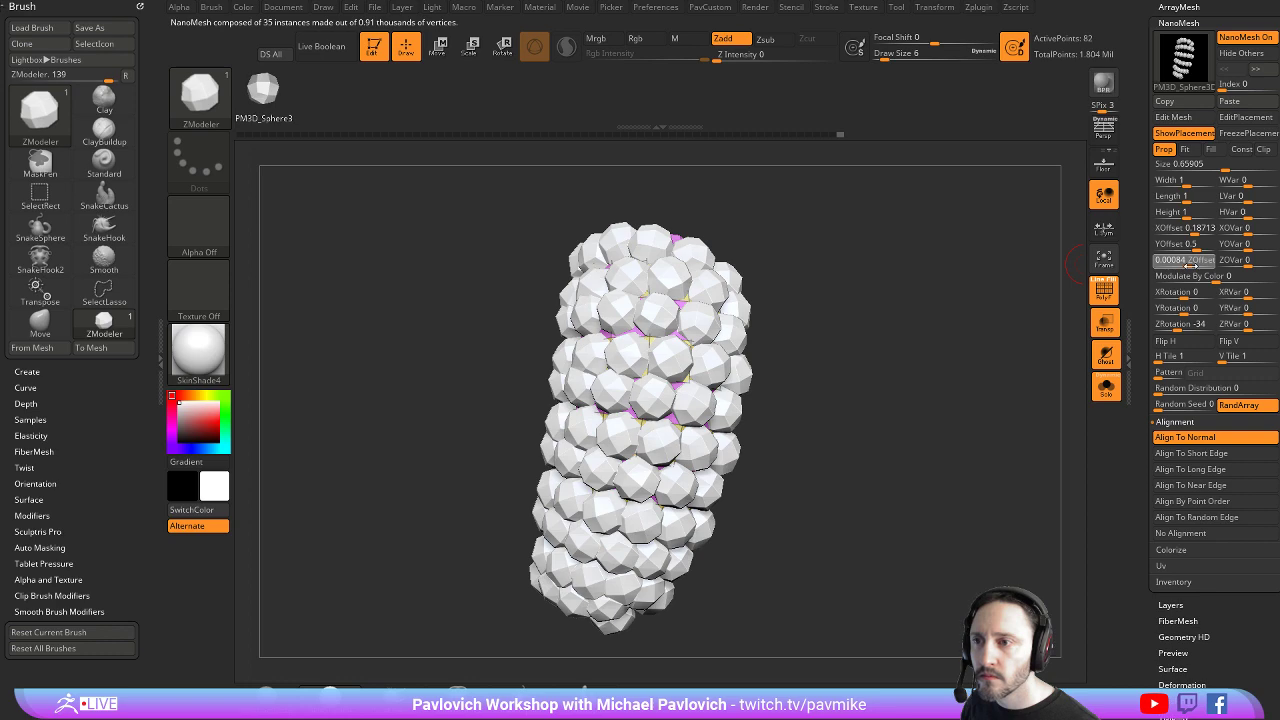
left_click_drag(1190, 263, 1196, 229)
left_click_drag(1066, 240, 950, 352)
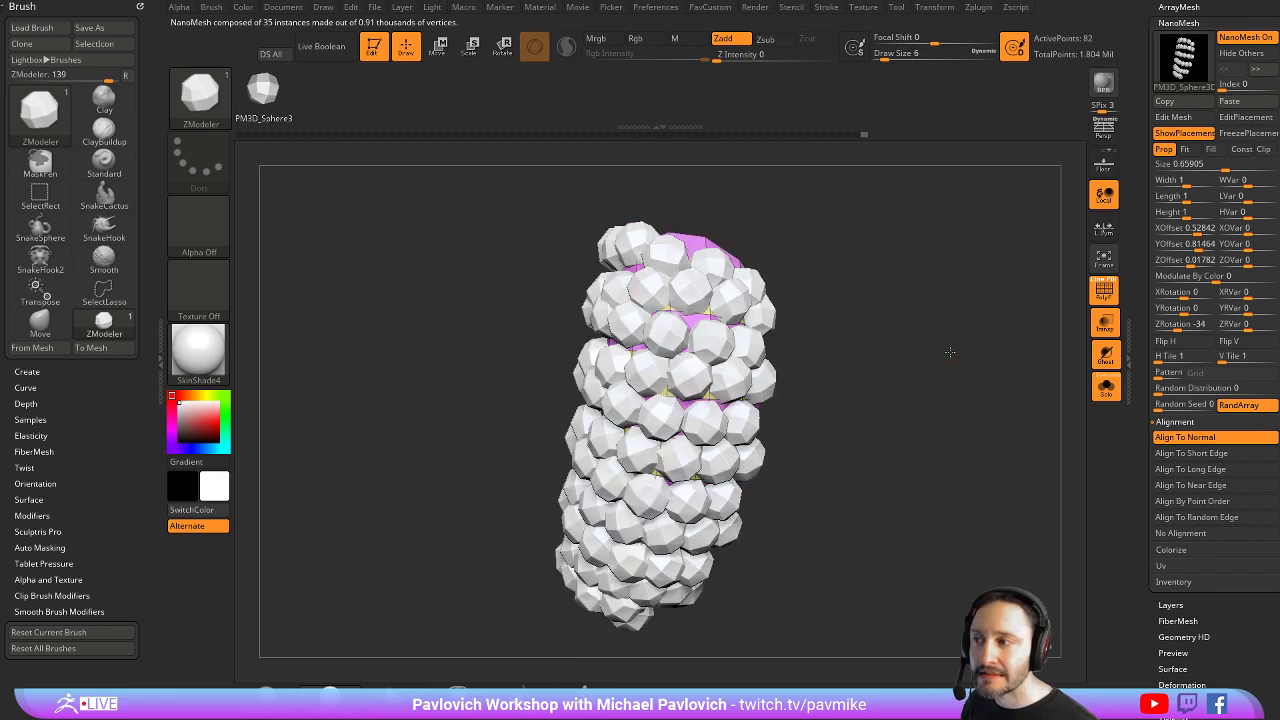
mouse_move(1186, 244)
left_mouse_down()
mouse_move(1198, 246)
mouse_move(1187, 228)
mouse_move(1196, 259)
mouse_move(1199, 246)
left_mouse_up()
left_click(1203, 246)
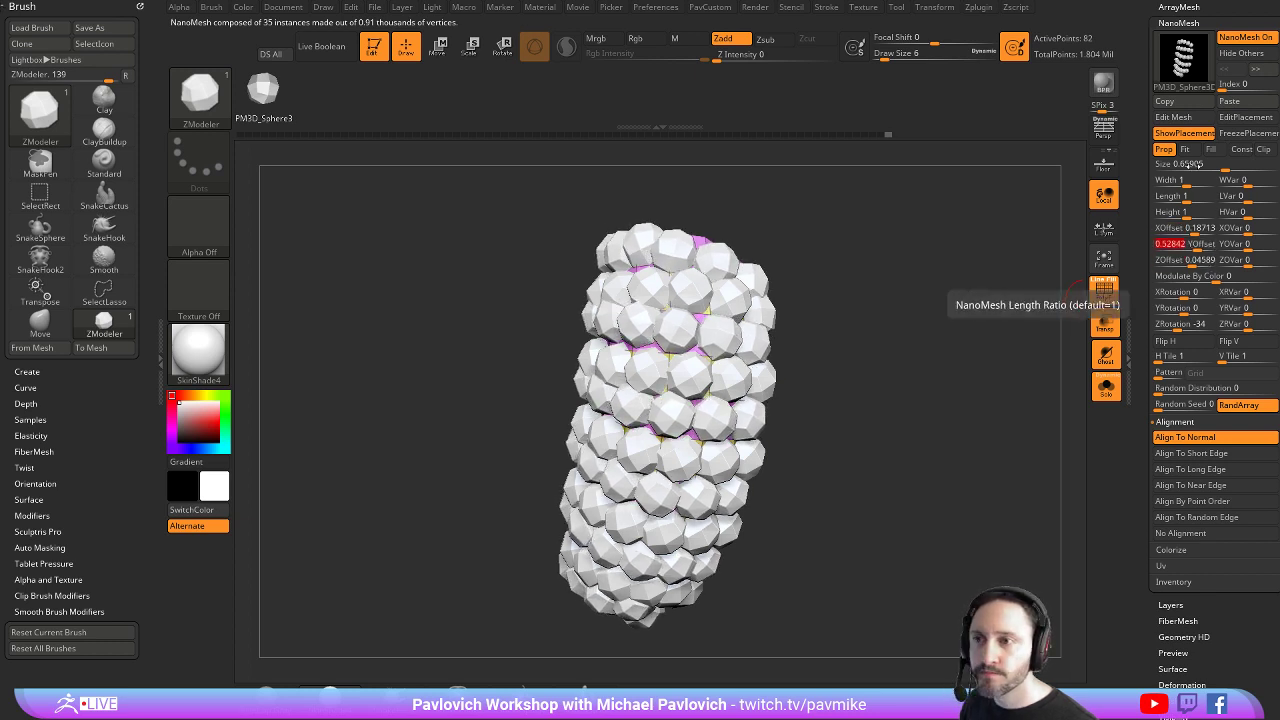
Select the Index 1 NanoMesh and set its XOffset to 0.06848 and its YOffset to about -0.528
left_click_drag(1142, 155, 1137, 182)
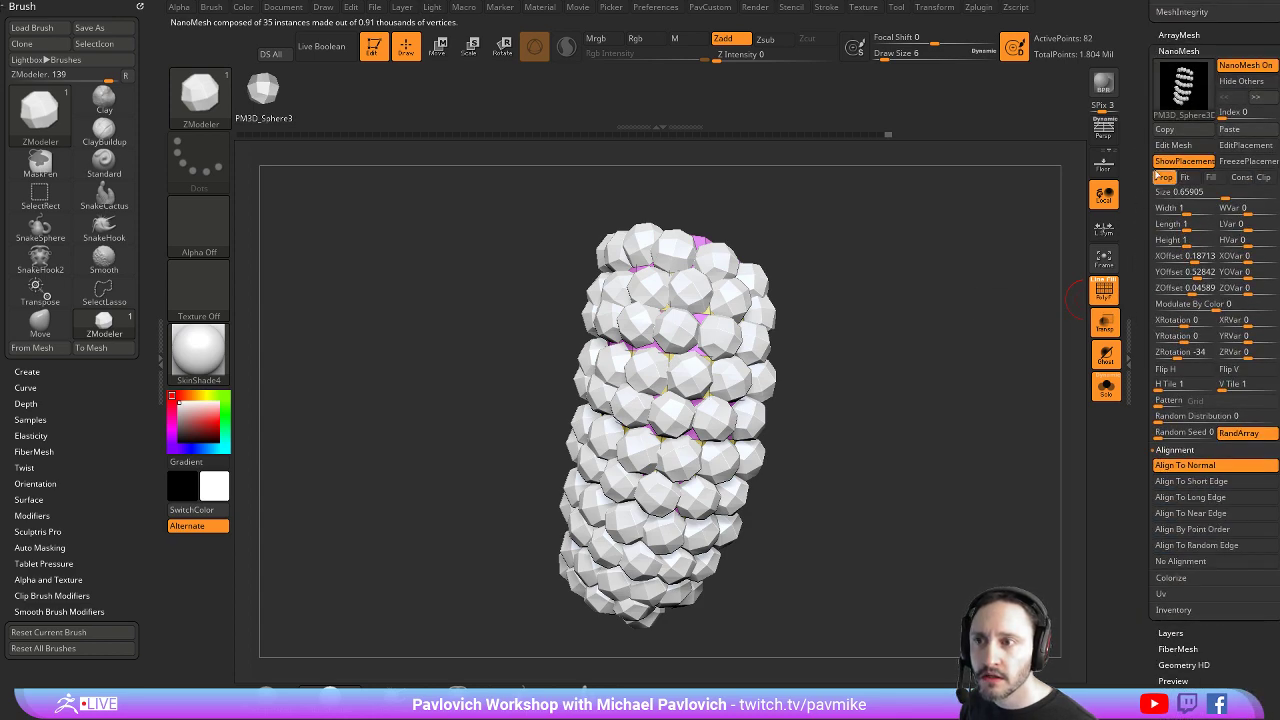
left_click(1256, 115)
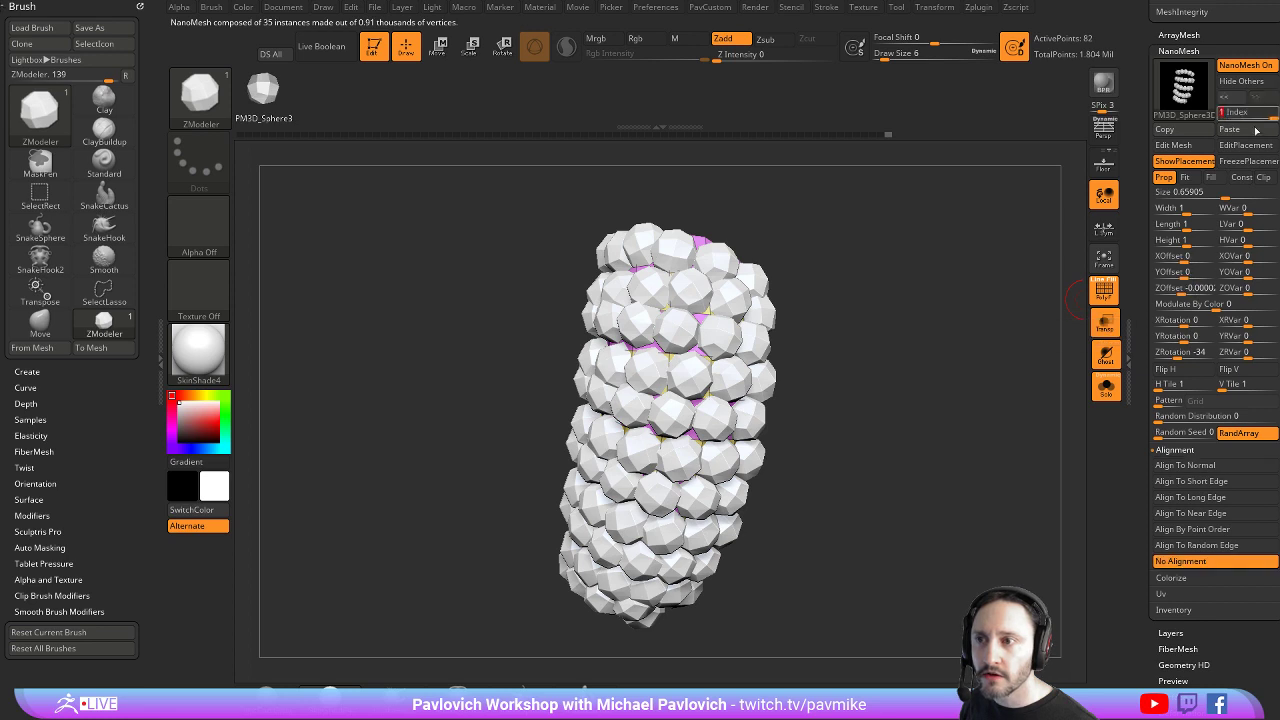
mouse_move(1184, 259)
left_mouse_down()
mouse_move(1196, 258)
mouse_move(1185, 277)
mouse_move(1191, 260)
left_mouse_up()
left_click_drag(905, 320, 960, 325)
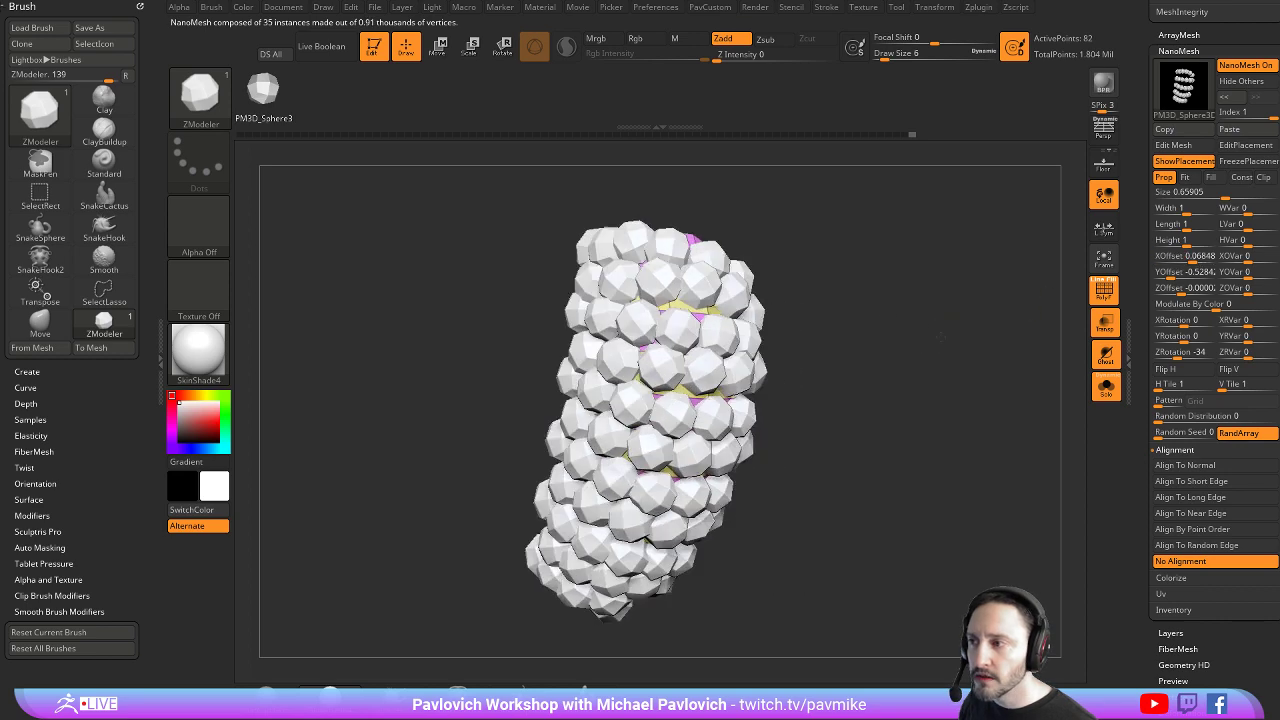
Enlarge the Index 1 spheres to close the gaps and set the Size of Index 0 to 0.7629
left_click_drag(1228, 197, 1228, 198)
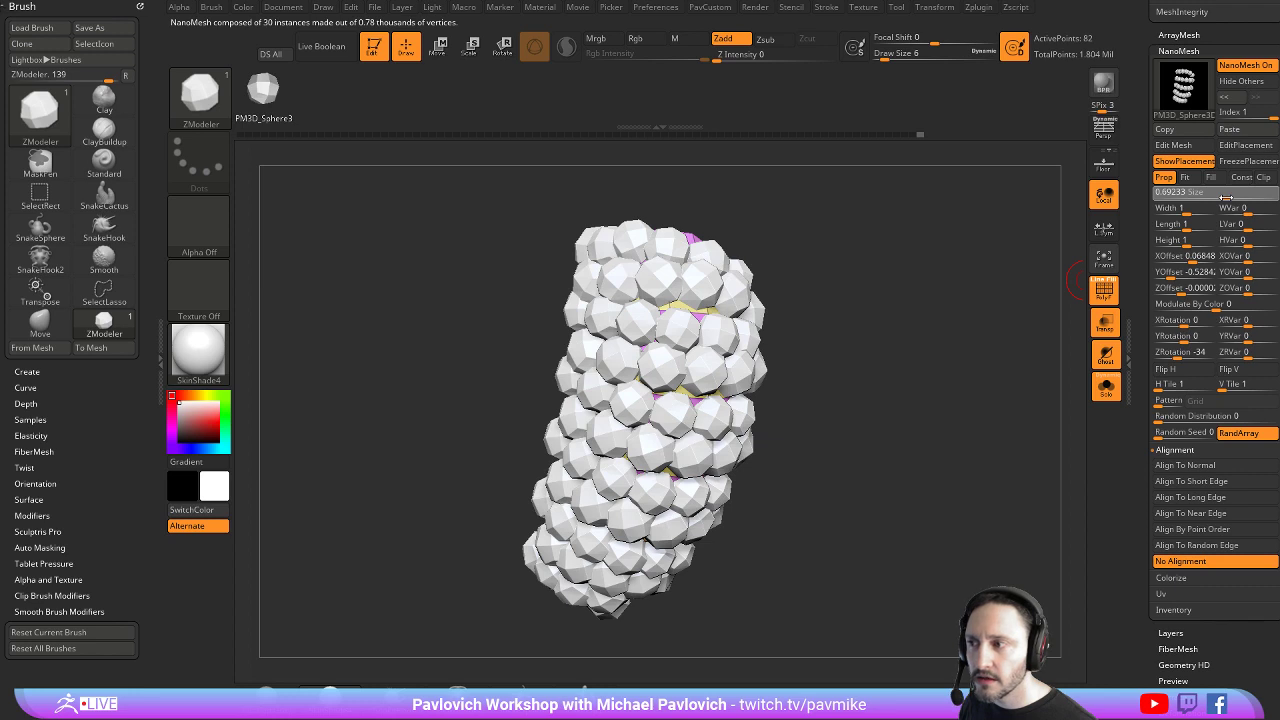
left_click_drag(1226, 198, 1222, 197)
left_click(1226, 113)
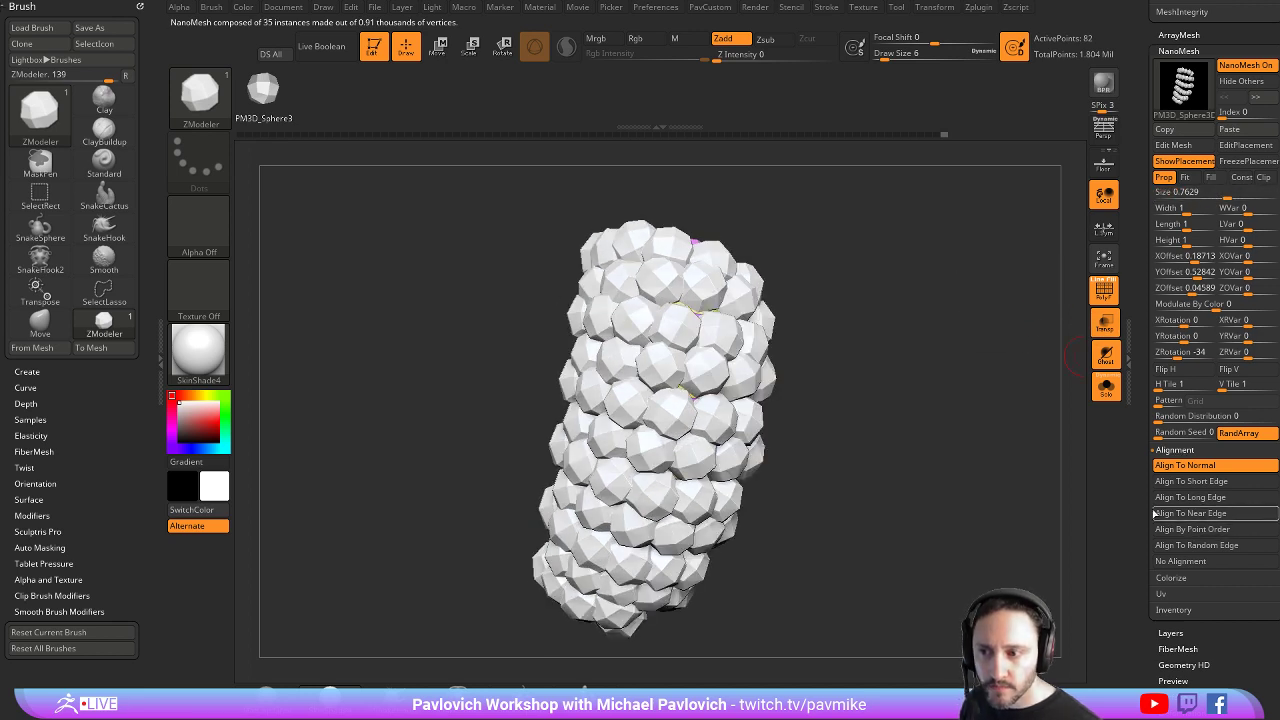
Turn both NanoMesh sets into real geometry with Convert BPR To Geo
scroll(1175, 594, "down", 2)
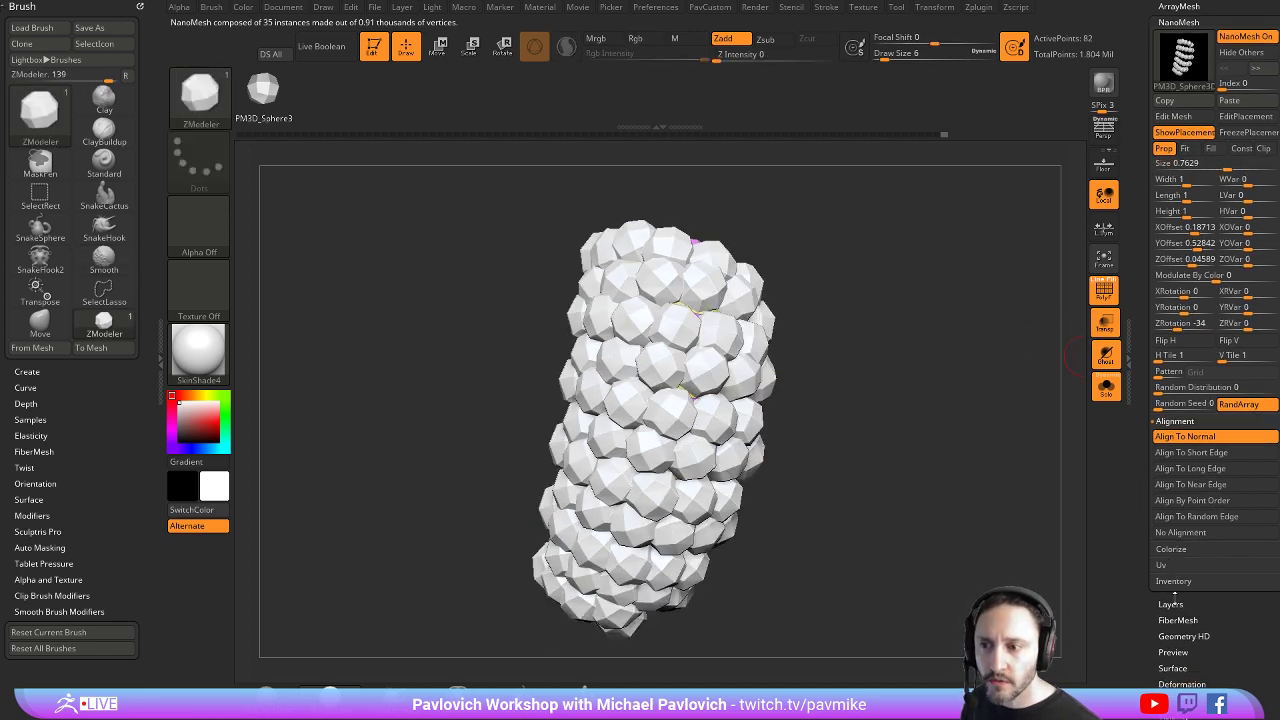
scroll(1144, 498, "up", 10)
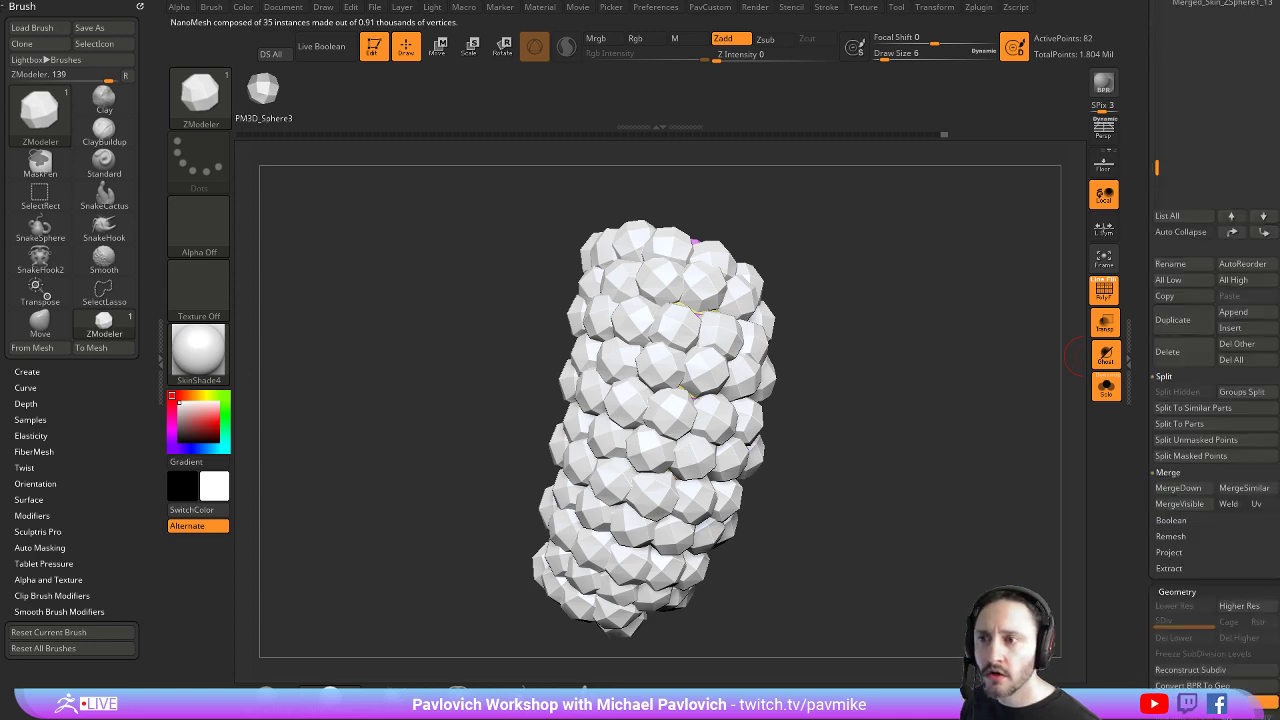
scroll(1173, 591, "down", 4)
left_click(1210, 334)
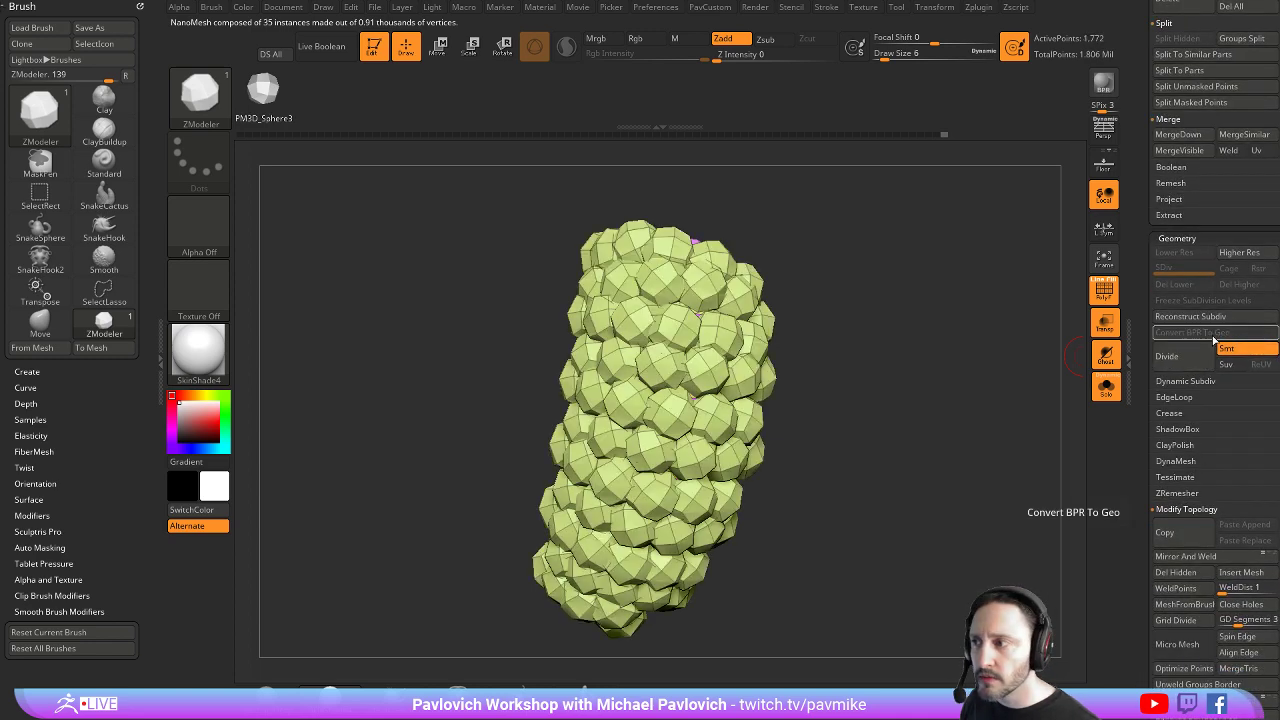
Isolate the converted spheres, delete the hidden base surface, and subdivide the spheres to round them
mouse_move(971, 370)
left_mouse_down()
mouse_move(932, 364)
mouse_move(950, 366)
left_mouse_up()
left_click(715, 329, "ctrl+shift")
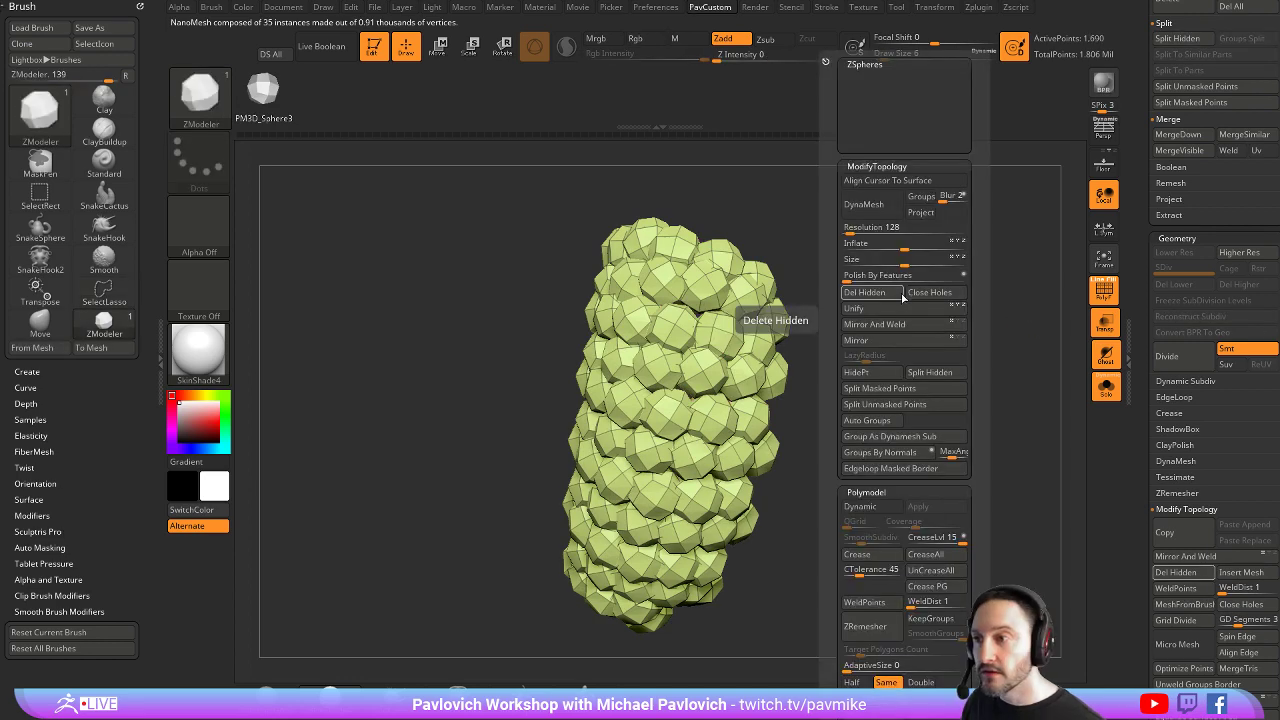
key("ctrl+d")
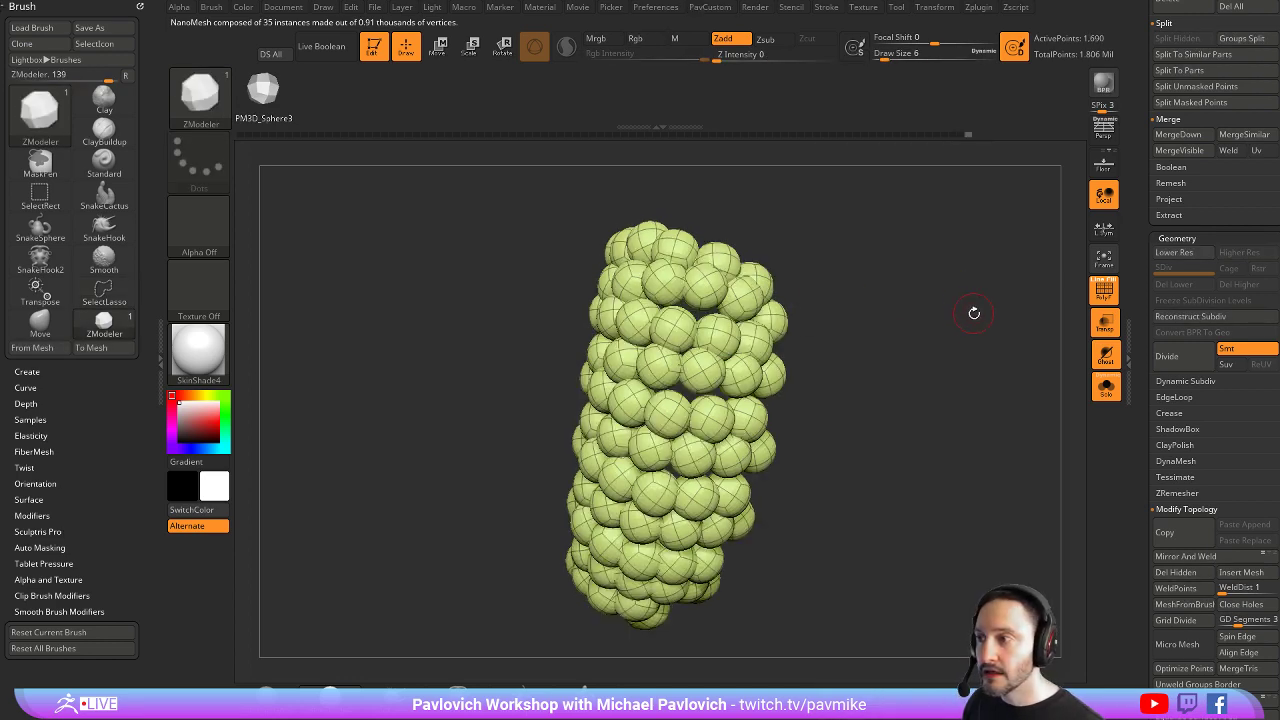
Inflate the spheres of the isolated eye cluster using the Inflat brush at draw size 44
left_click_drag(974, 313, 978, 313)
key("b")
key("i")
key("n")
key("s")
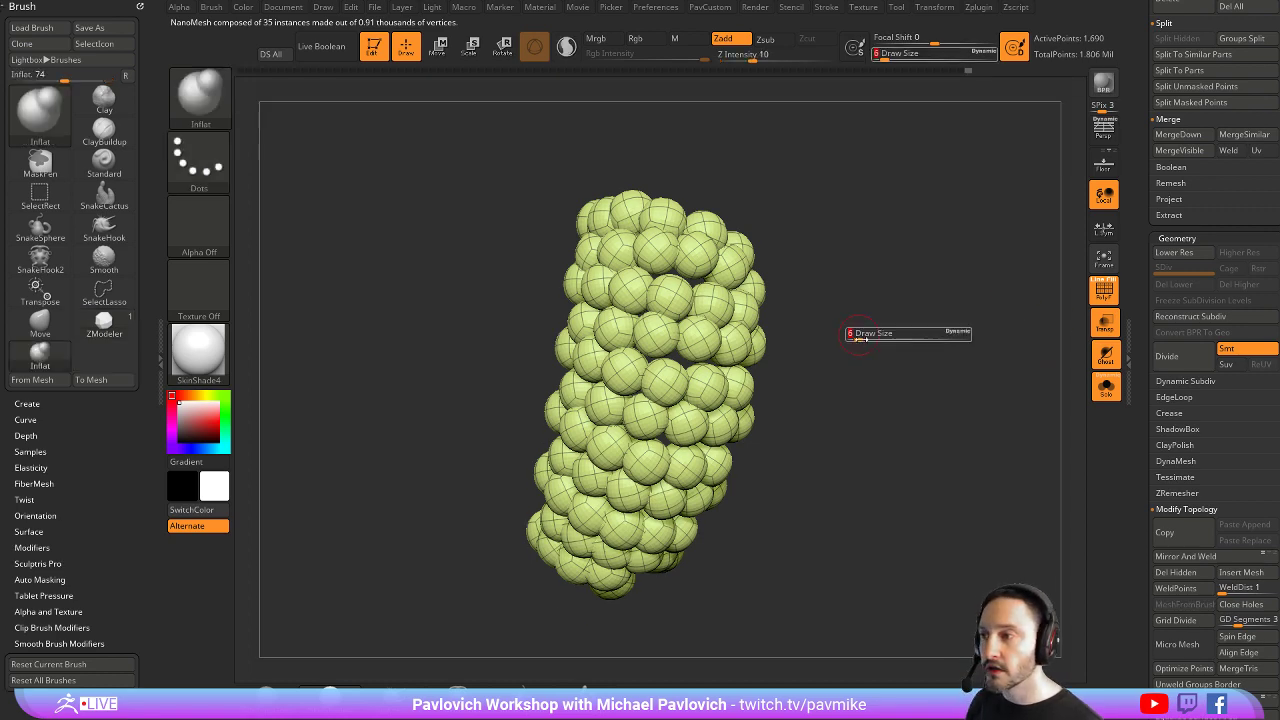
key("s")
mouse_move(851, 332)
left_mouse_down()
mouse_move(932, 353)
mouse_move(870, 355)
left_mouse_up()
key("s")
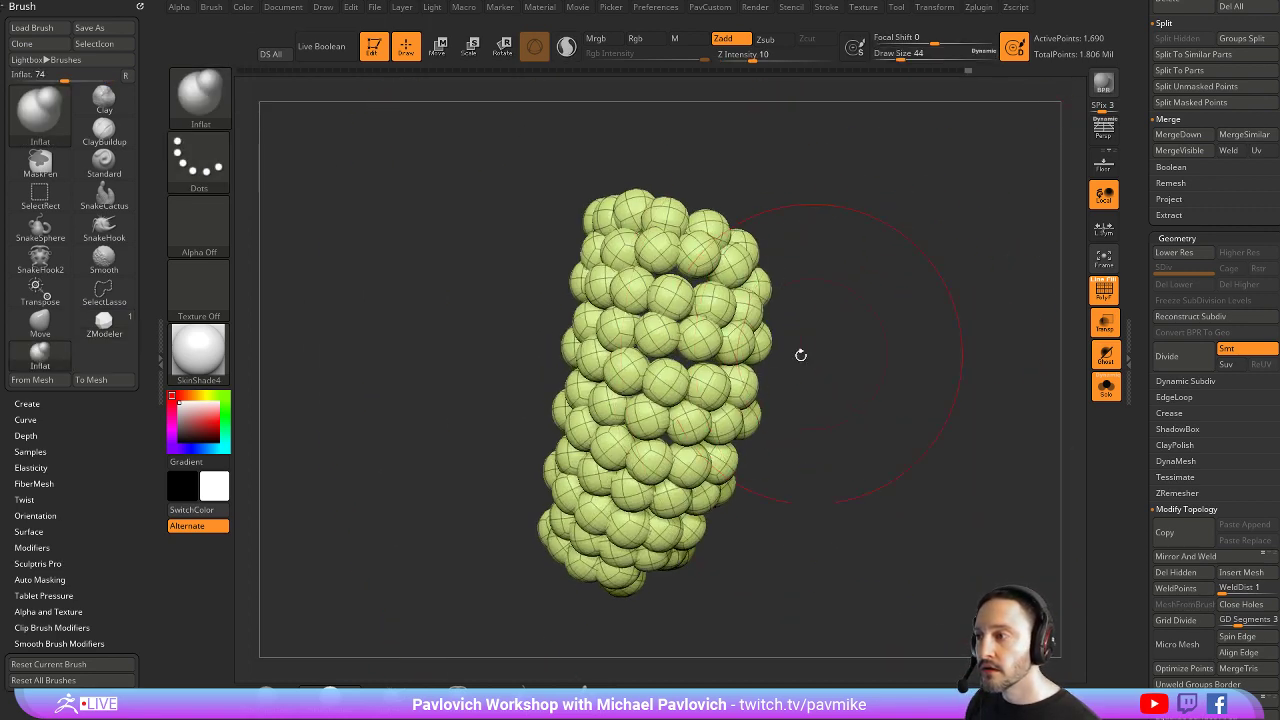
left_click_drag(691, 478, 690, 386)
mouse_move(793, 346)
left_mouse_down()
mouse_move(672, 441)
mouse_move(660, 470)
left_mouse_up()
mouse_move(789, 496)
left_mouse_down()
mouse_move(777, 450)
mouse_move(820, 439)
left_mouse_up()
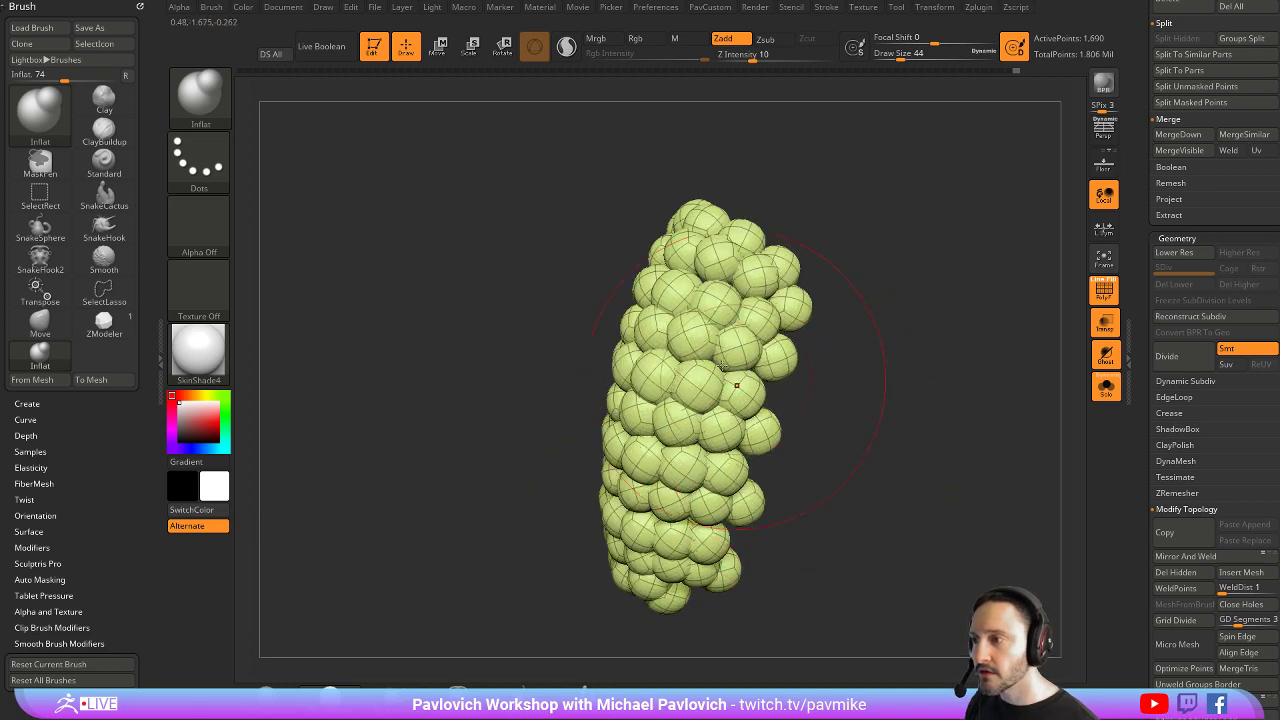
left_click_drag(894, 341, 812, 252)
Leave Solo mode to show the whole scene and turn off transparency around the eye cluster
left_click(1105, 386)
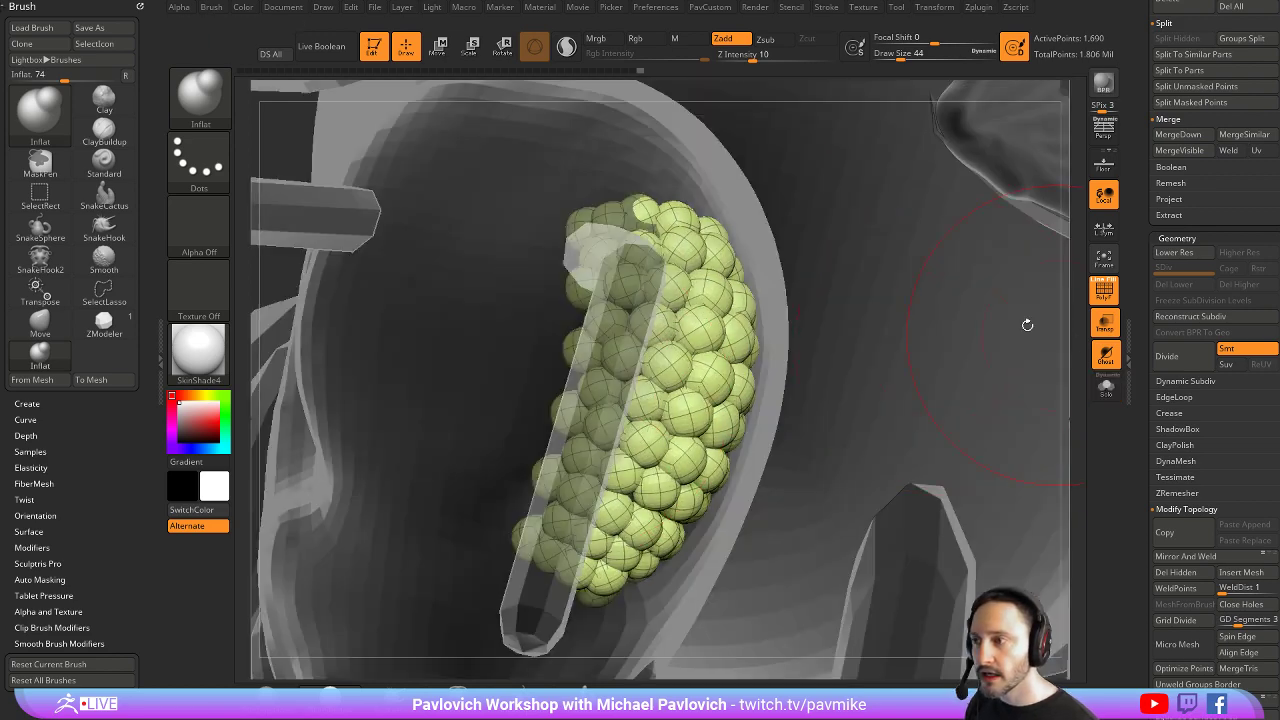
key("s")
left_click_drag(951, 350, 932, 353)
left_click(1104, 292)
mouse_move(1074, 341)
left_mouse_down("alt")
mouse_move(1012, 225)
mouse_move(1060, 260)
mouse_move(935, 262)
mouse_move(991, 274)
mouse_move(972, 233)
mouse_move(925, 262)
mouse_move(950, 290)
left_mouse_up("alt")
left_click(1104, 291)
left_click(1105, 323)
Fit the eye cluster against the bee's head with the transform gizmo and mirror it to the other side
key("w")
left_click(779, 416, "alt")
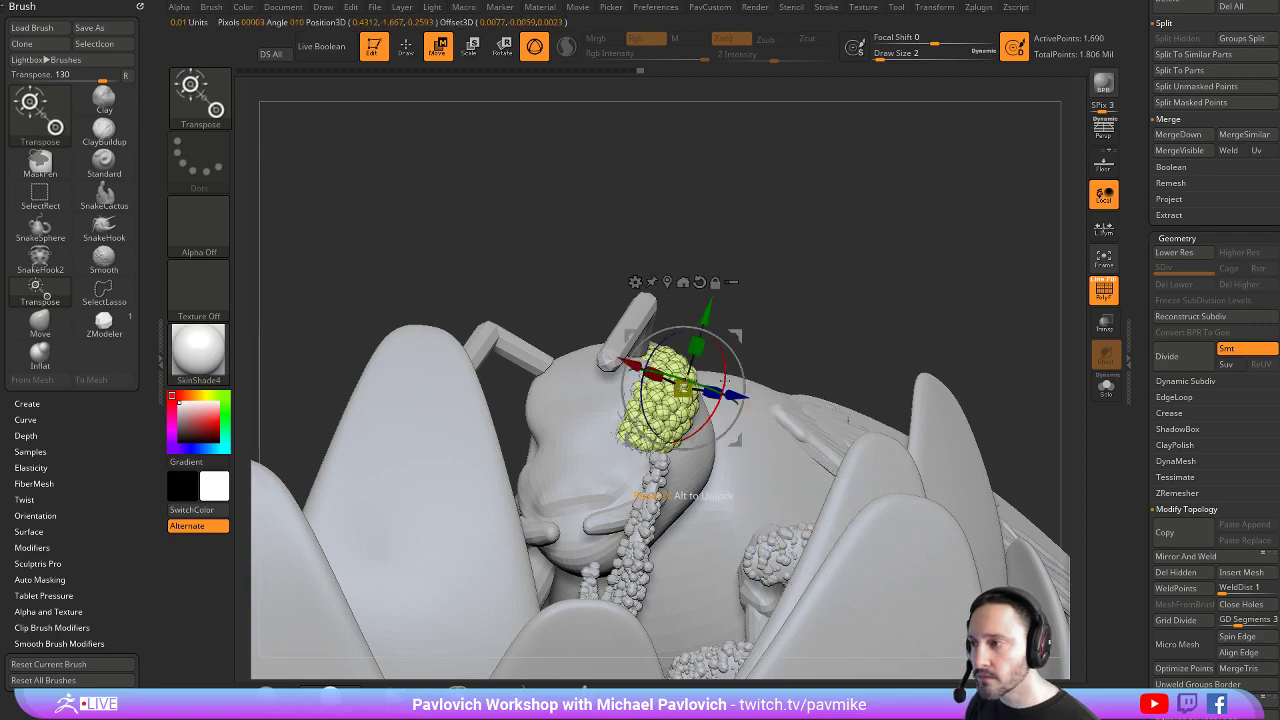
mouse_move(757, 320)
left_mouse_down()
mouse_move(838, 289)
mouse_move(760, 290)
mouse_move(925, 272)
mouse_move(933, 250)
mouse_move(767, 313)
mouse_move(599, 343)
mouse_move(623, 332)
left_mouse_up()
key("q")
key("w")
left_click_drag(583, 401, 549, 333)
left_click_drag(660, 224, 744, 228)
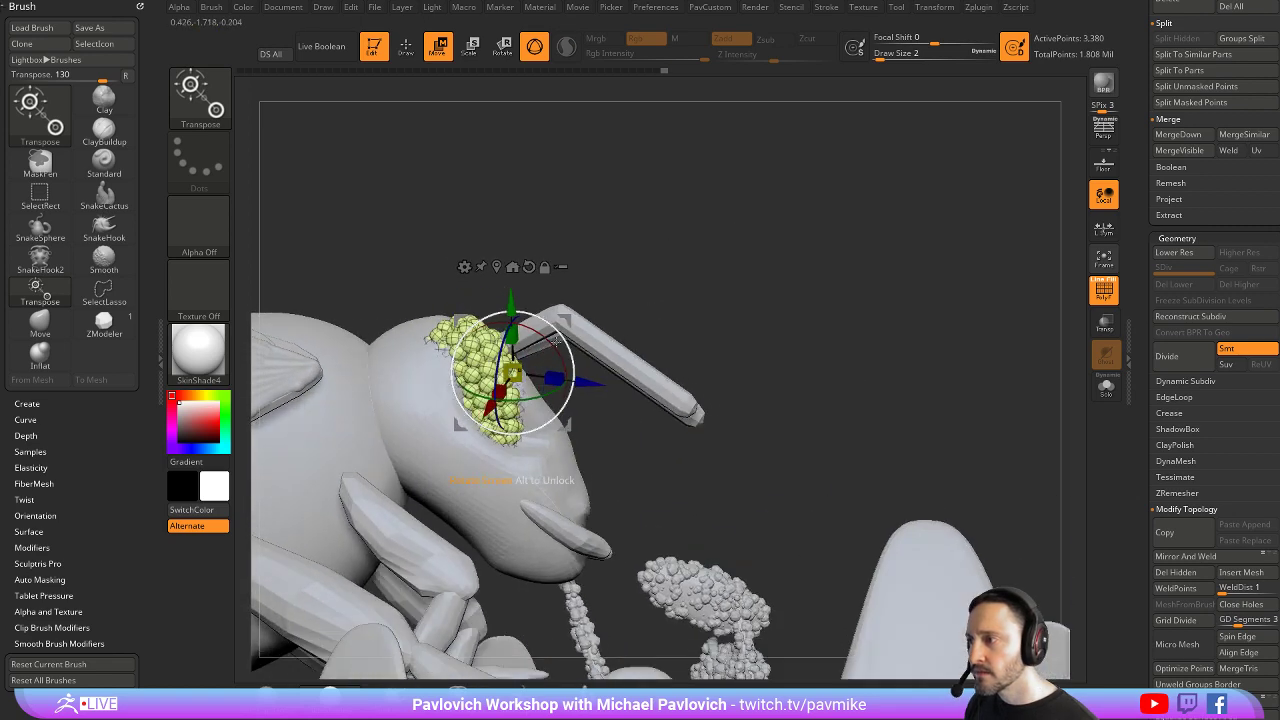
mouse_move(563, 342)
left_mouse_down()
mouse_move(548, 325)
mouse_move(562, 328)
left_mouse_up()
left_click_drag(610, 290, 520, 342)
key("q")
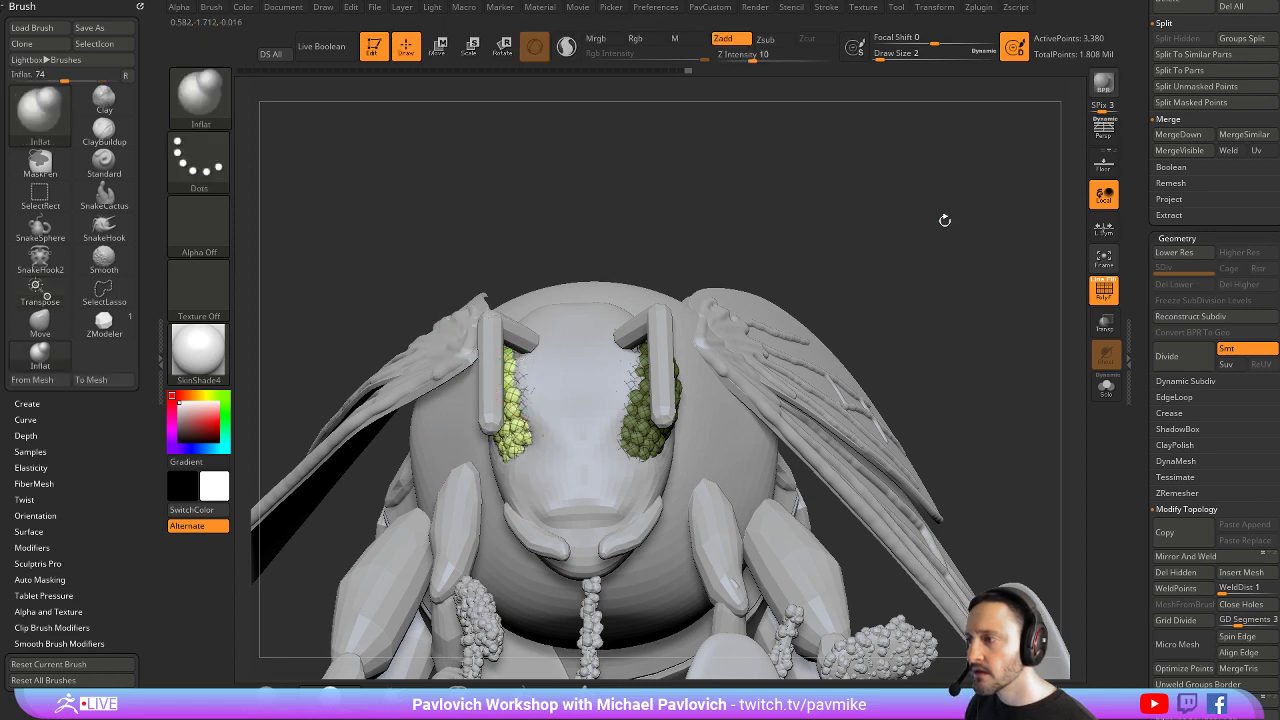
Hide the polyframe wireframe and set the brush draw size to 22
mouse_move(943, 217)
right_mouse_down()
mouse_move(920, 220)
mouse_move(974, 214)
mouse_move(940, 250)
mouse_move(1049, 286)
mouse_move(923, 252)
mouse_move(917, 266)
mouse_move(899, 259)
mouse_move(930, 332)
mouse_move(937, 309)
right_mouse_up()
key("shift+f")
key("s")
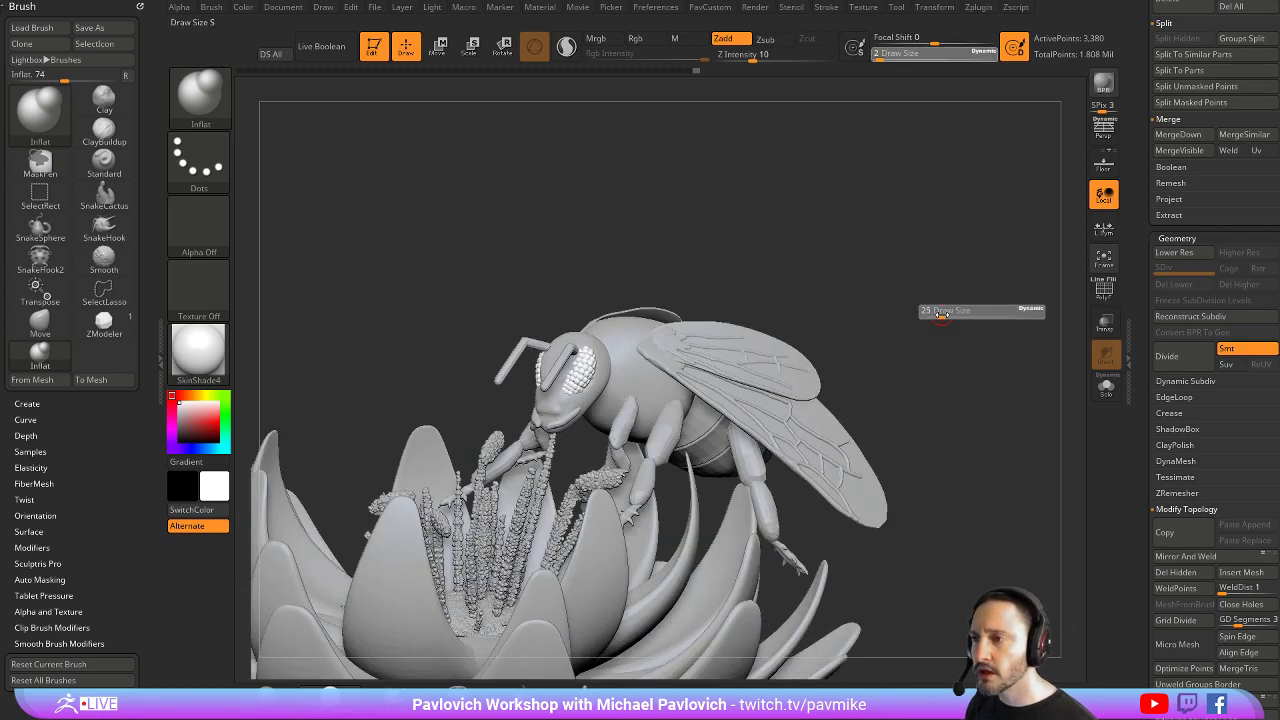
left_click_drag(942, 313, 940, 314)
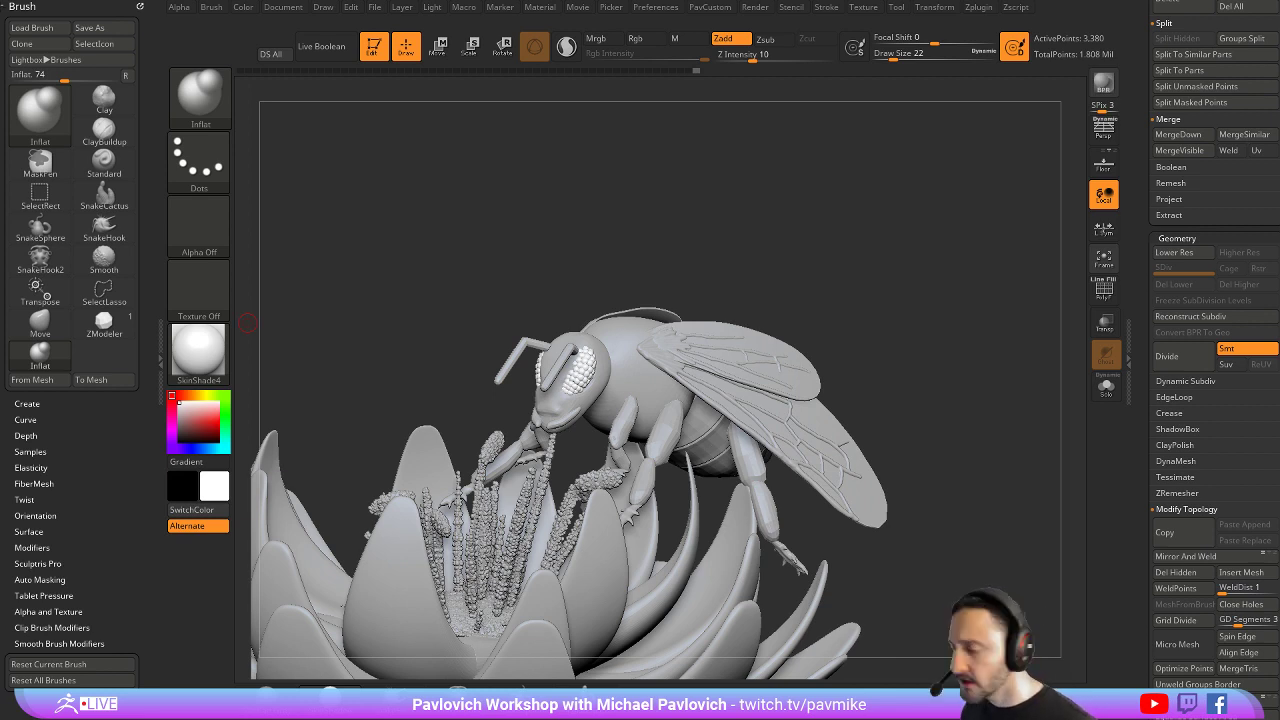
mouse_move(266, 692)
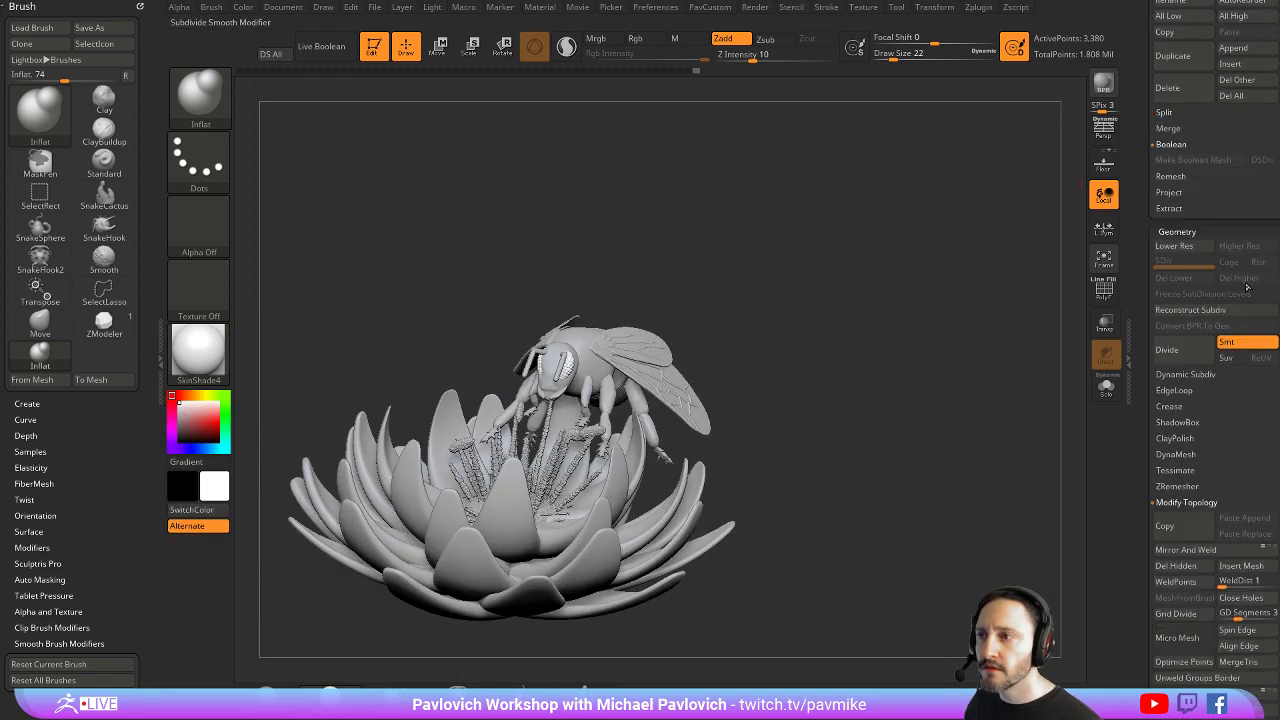
scroll(1222, 60, "up", 10)
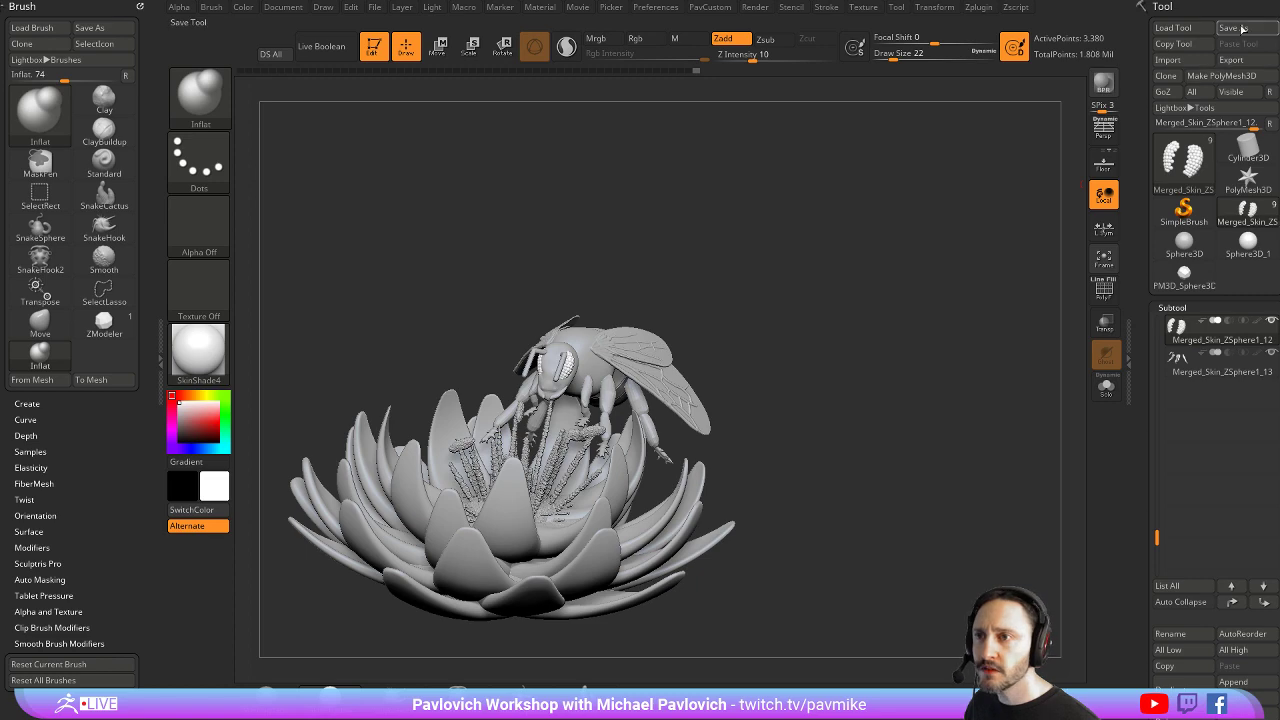
left_click(1243, 29)
left_click(738, 435)
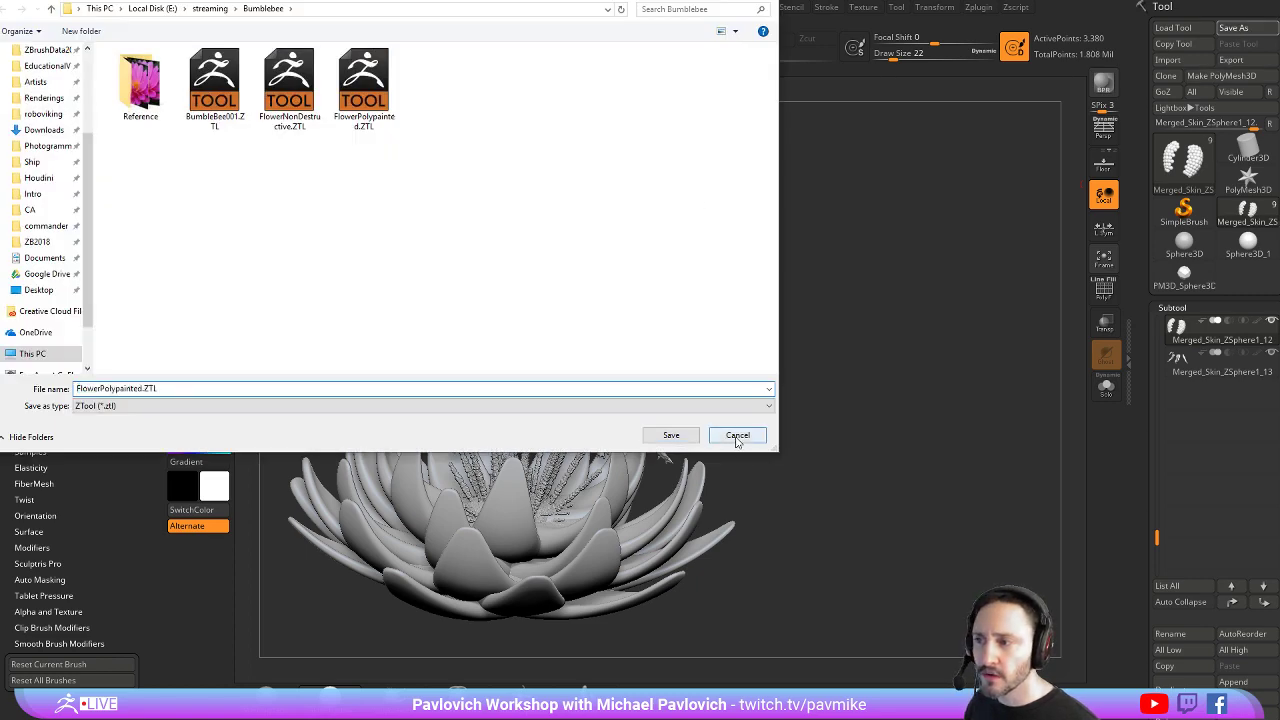
Sample the bee's near-black body color (RGB 24, 24, 24) and fill the eye subtool with it
right_click_drag(987, 335, 850, 420, "ctrl")
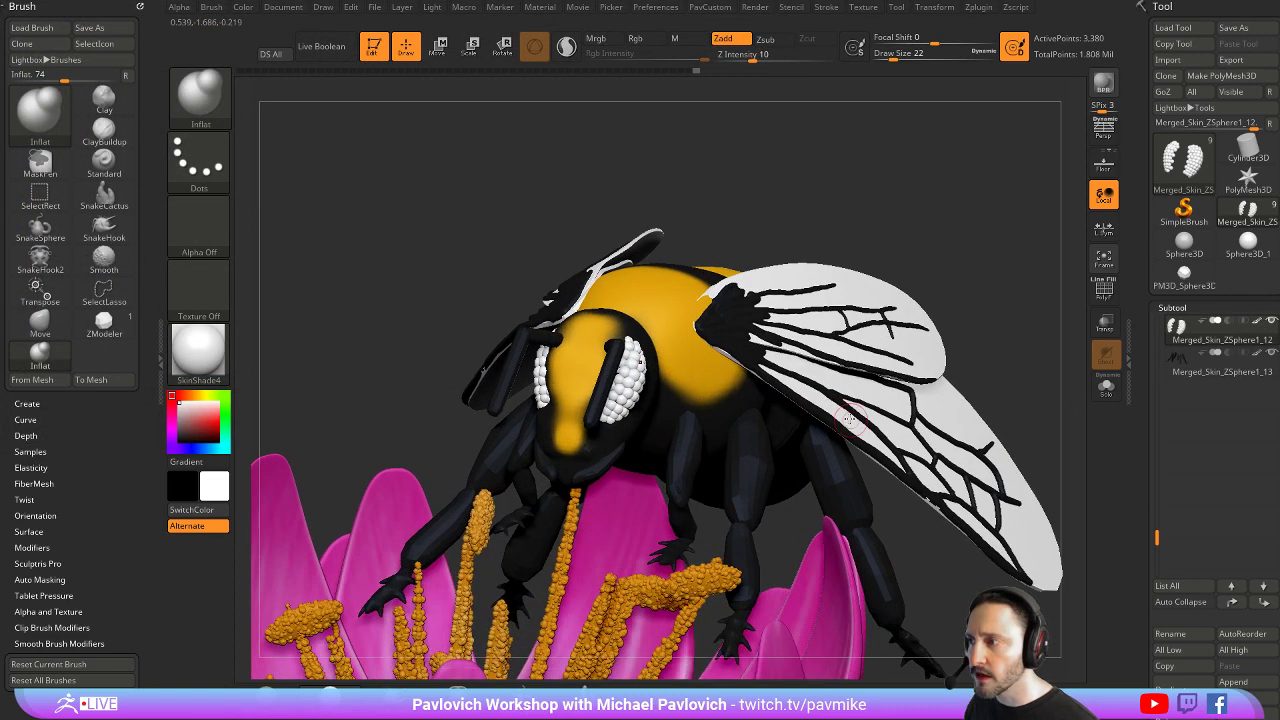
key("c")
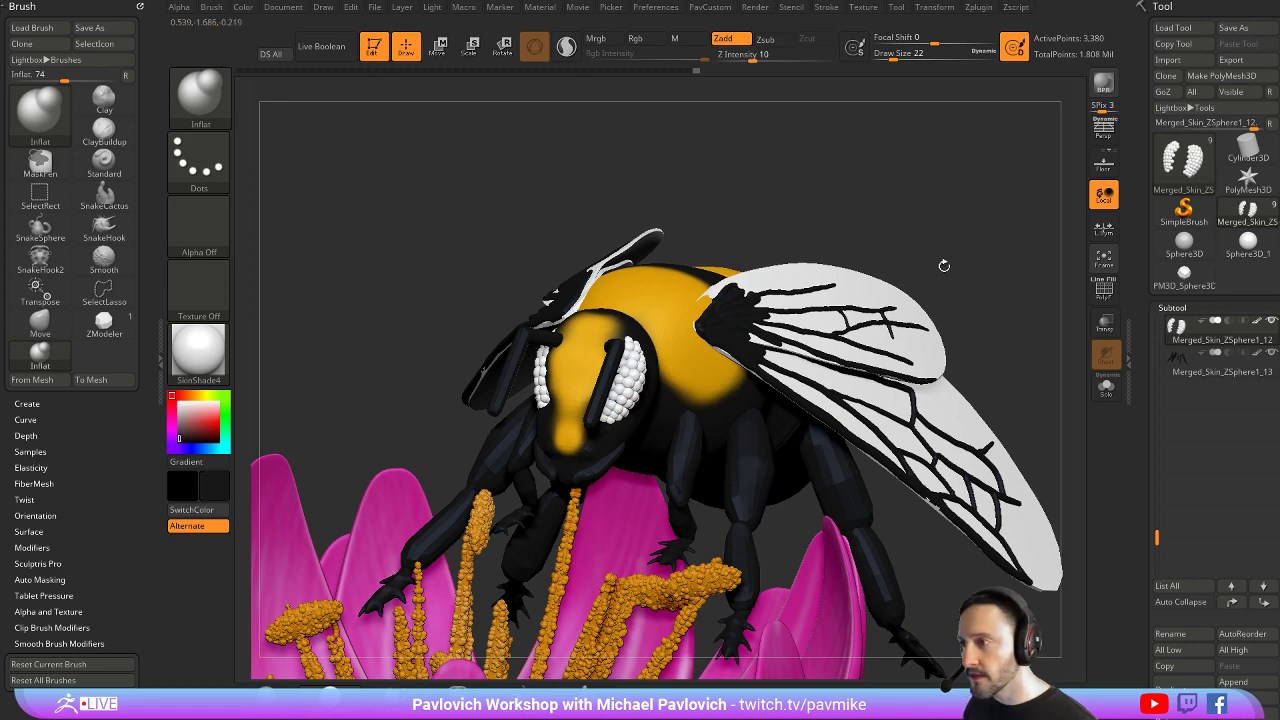
key("ctrl+f")
Fill the bee's eyes with the ToyPlastic material and the near-black color in Mrgb mode
mouse_move(1031, 243)
right_mouse_down()
mouse_move(1006, 218)
mouse_move(1050, 258)
right_mouse_up()
left_click_drag(1050, 258, 735, 345)
left_click(199, 345)
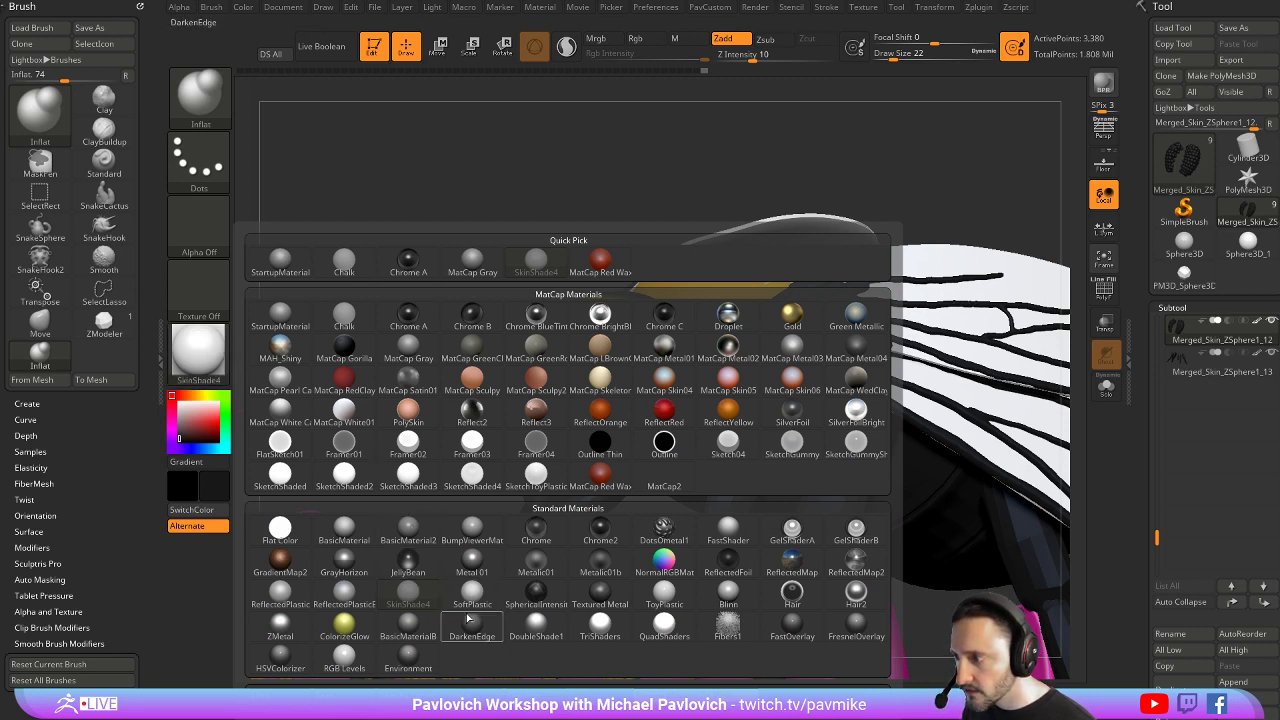
left_click(662, 590)
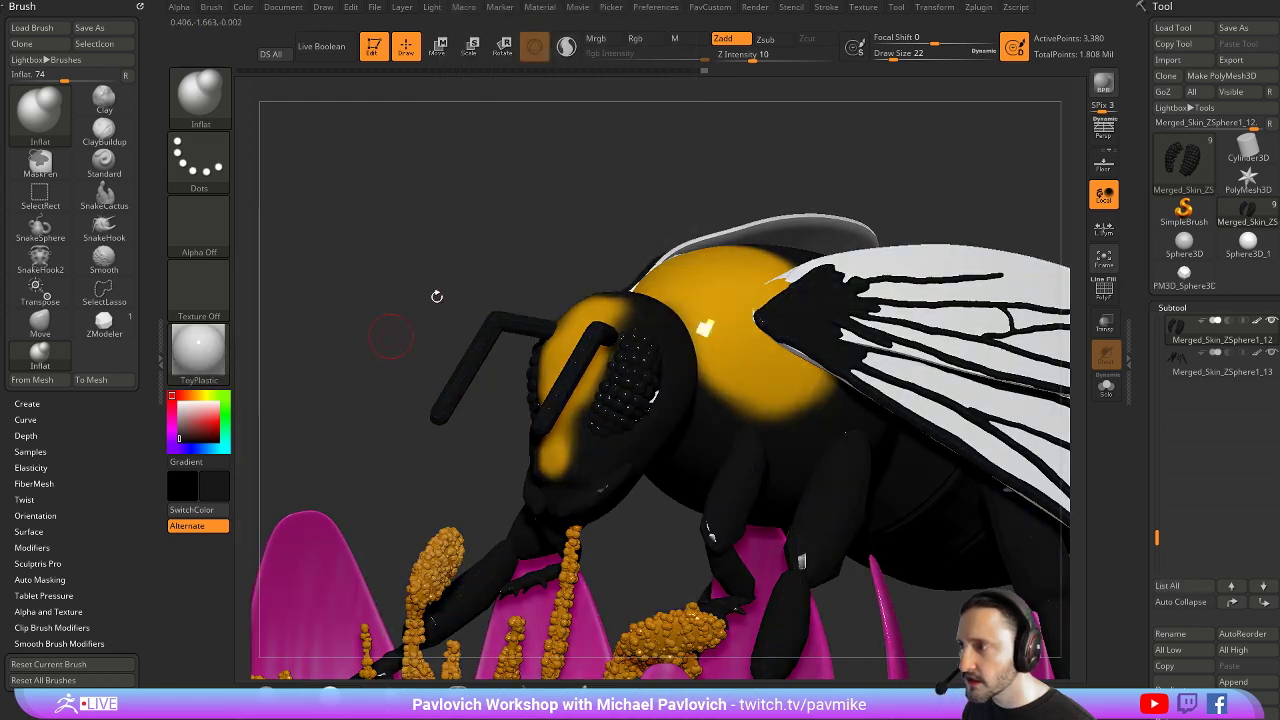
left_click_drag(449, 183, 560, 100)
left_click(596, 38)
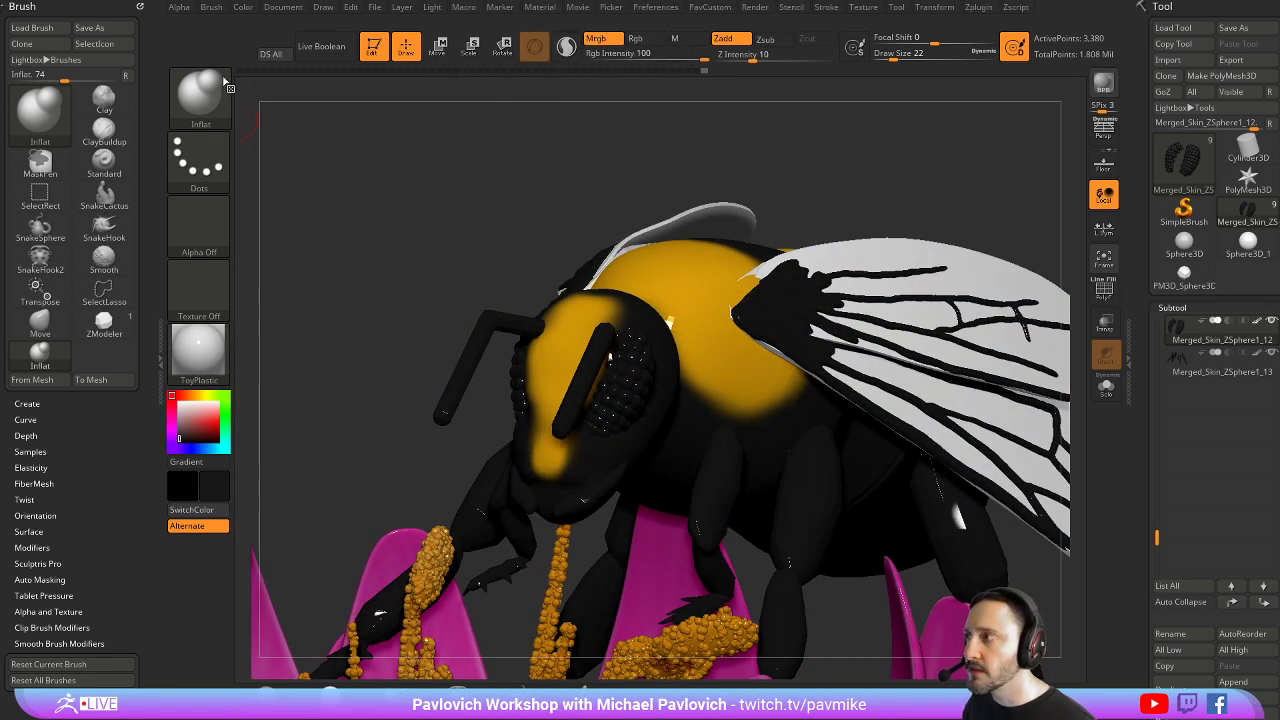
left_click(243, 8)
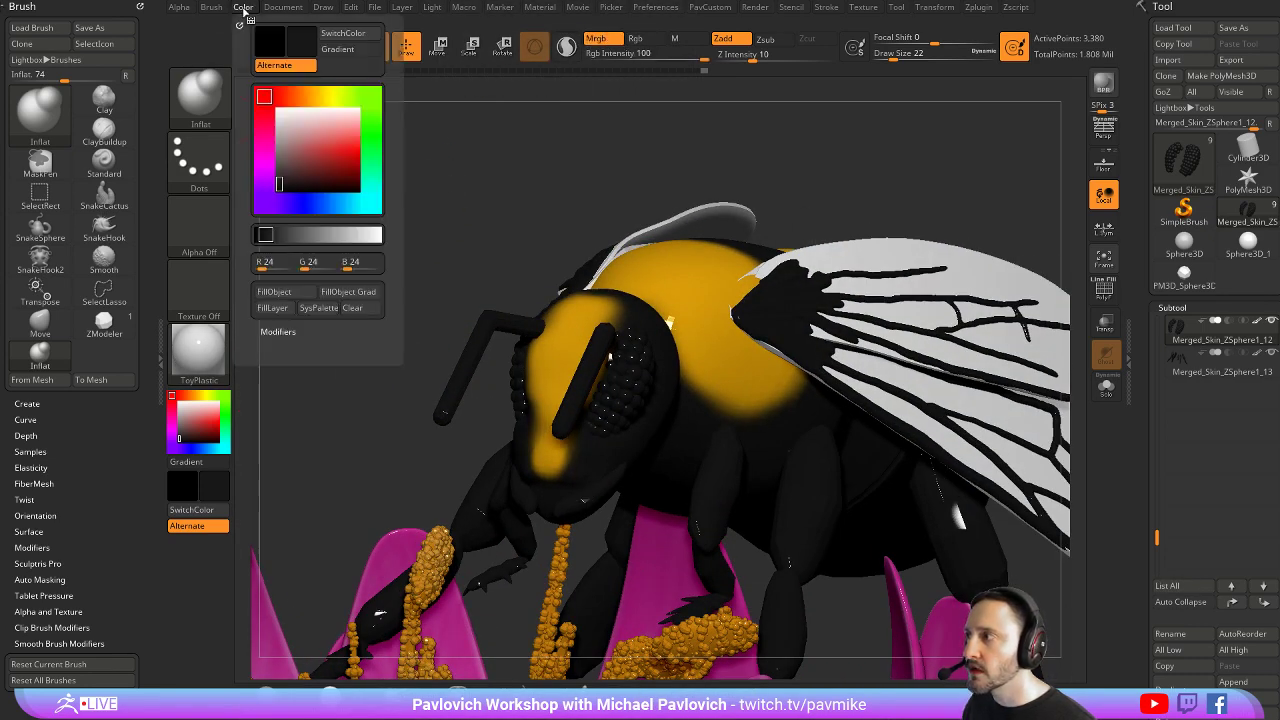
left_click(298, 295)
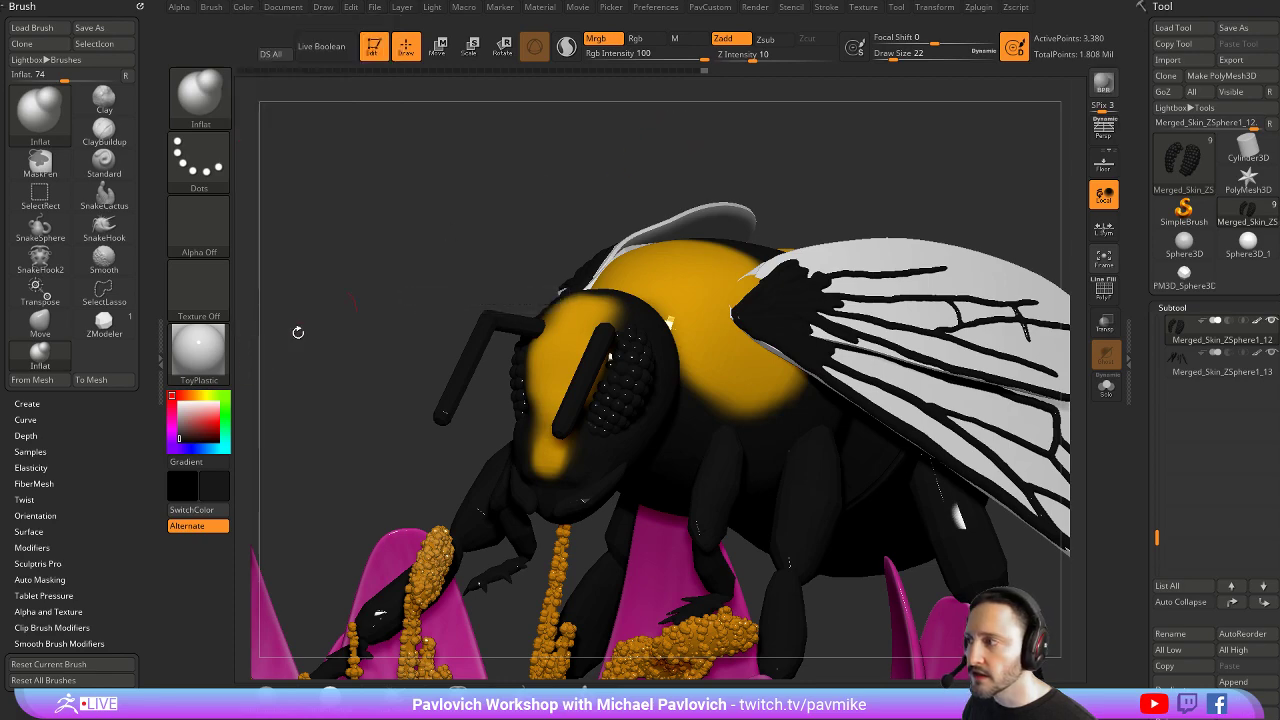
Set the active material back to SkinShade4 for the rest of the scene
left_click(199, 358)
left_click(330, 698)
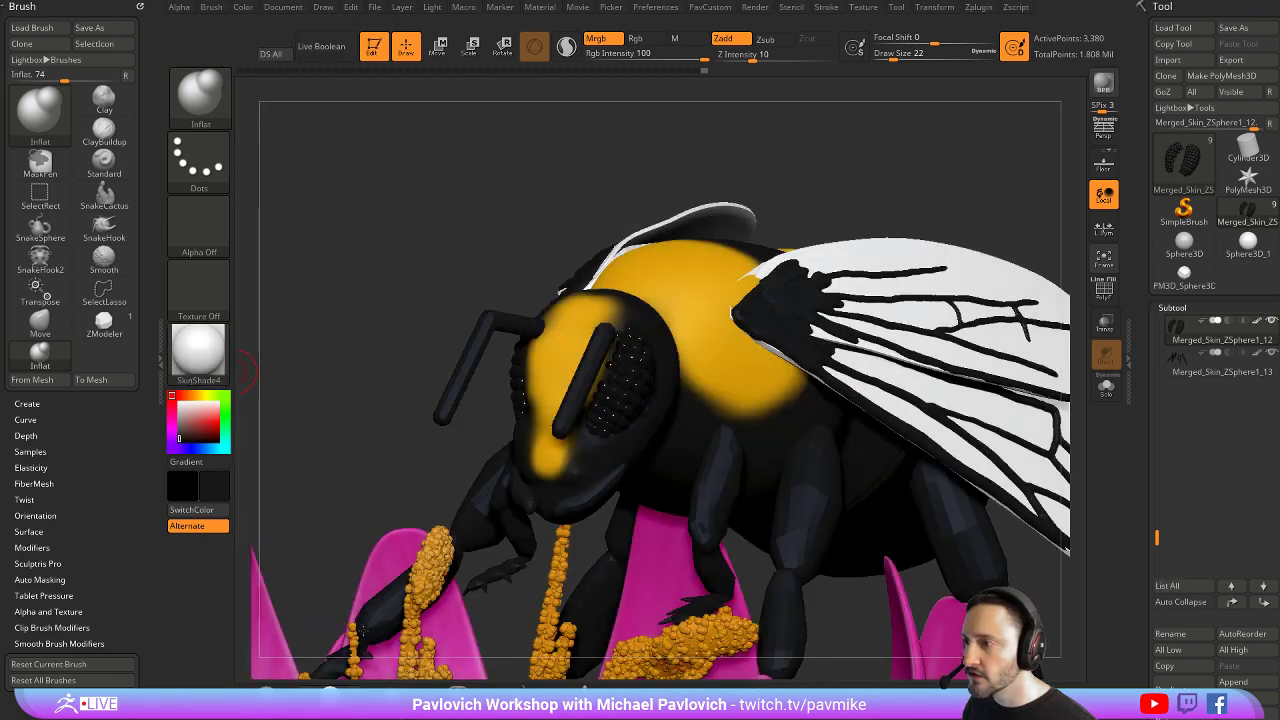
left_click_drag(618, 156, 955, 322)
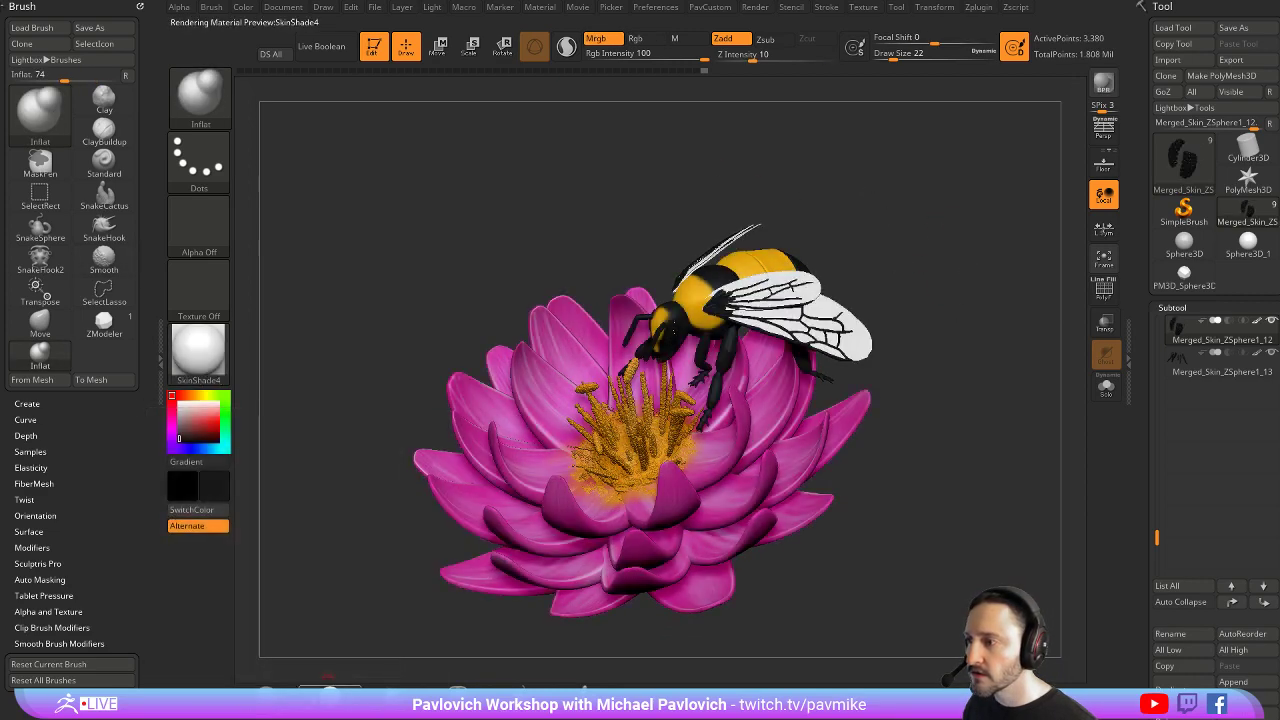
Save the bee and flower tool as BumbleBeeScene001 in the Bumblebee folder
left_click_drag(892, 323, 1096, 118)
left_click(1245, 31)
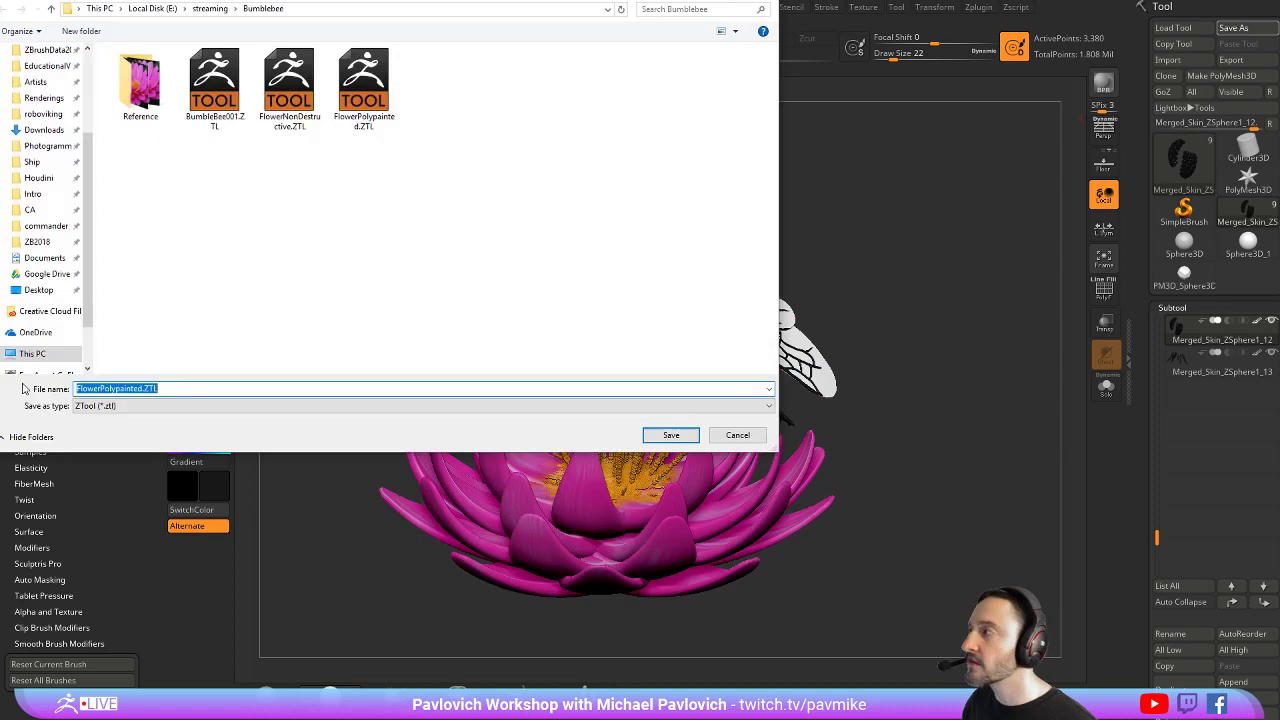
left_click(214, 83)
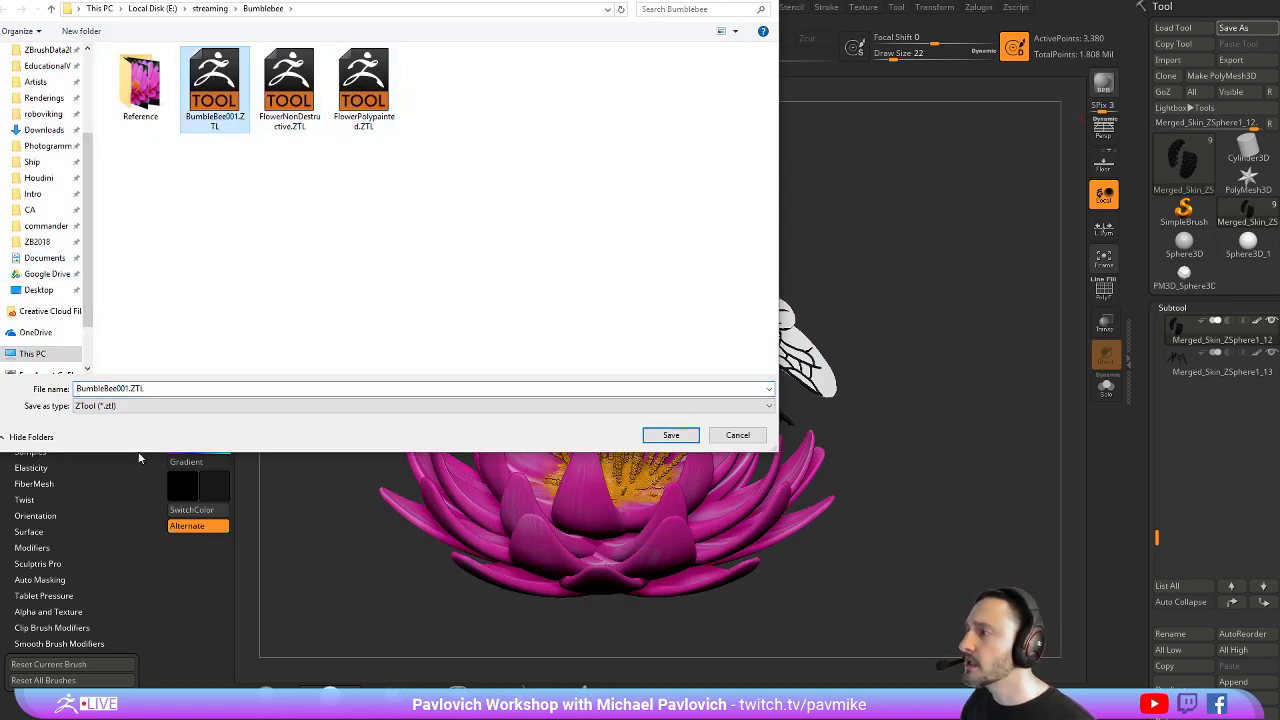
left_click_drag(117, 388, 428, 406)
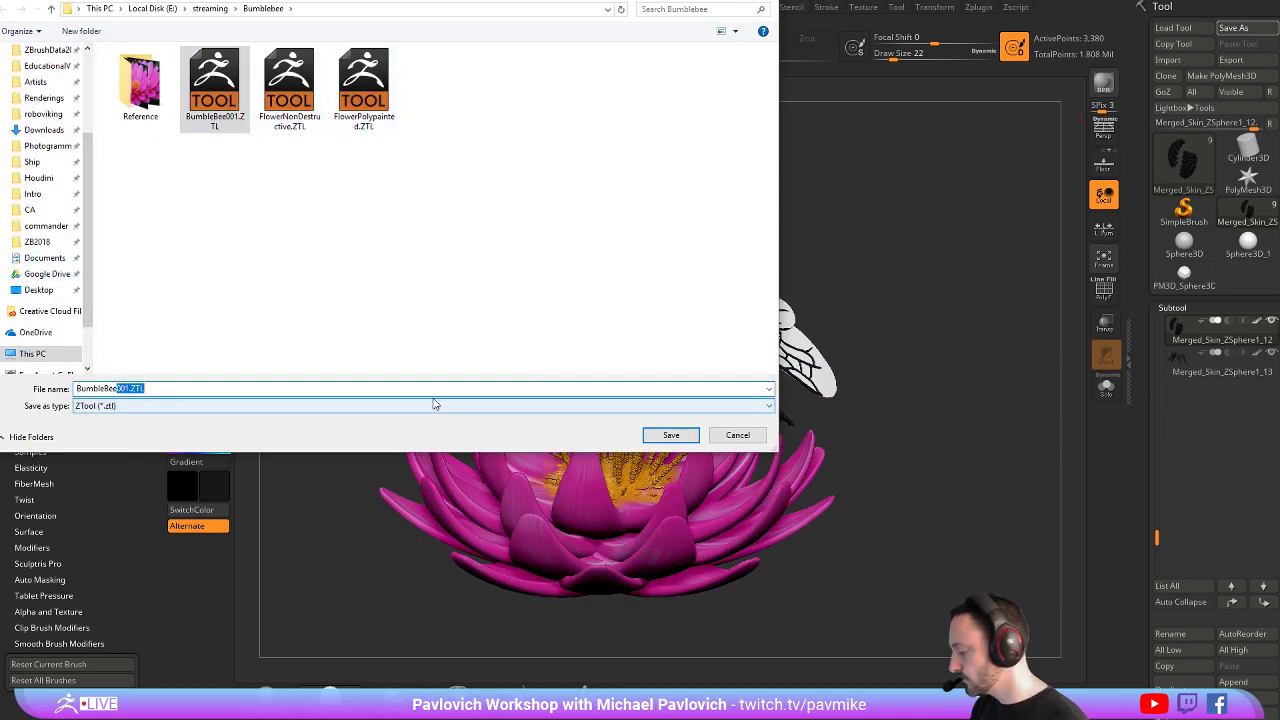
type("002")
key("Return")
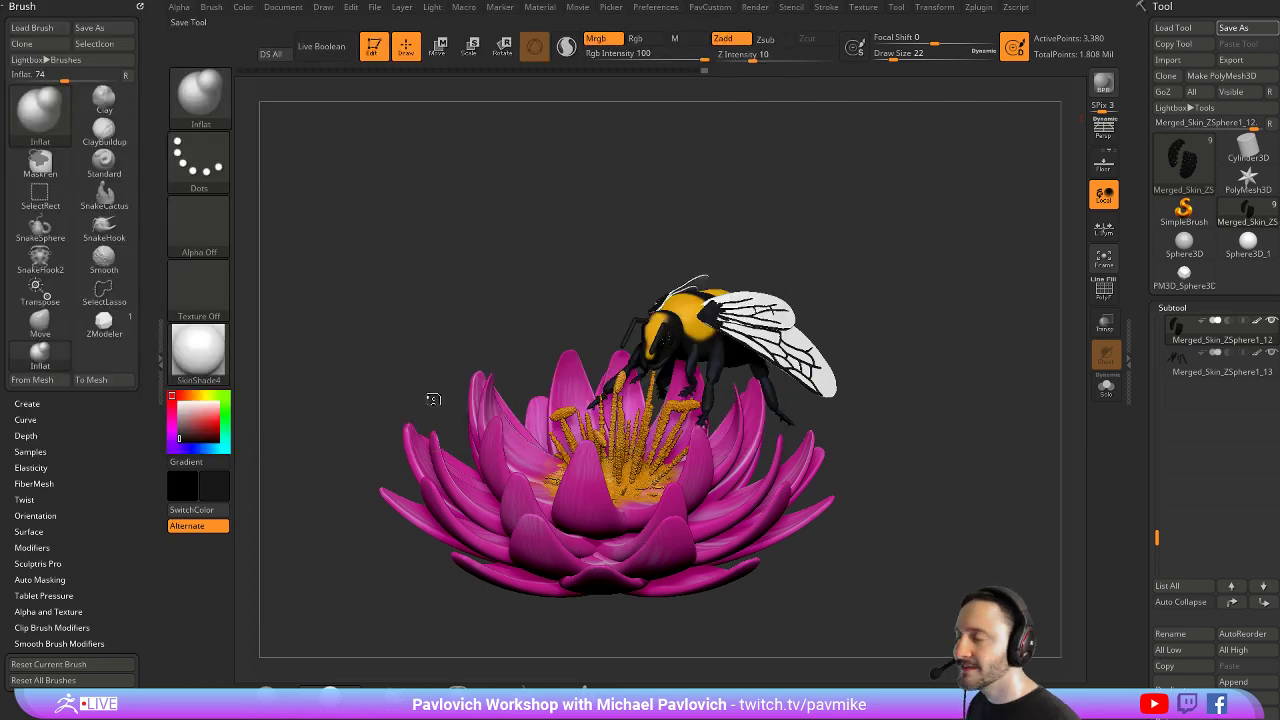
Leave Edit mode, clear the bee scene from the canvas and set the draw size to 35
left_click(375, 46)
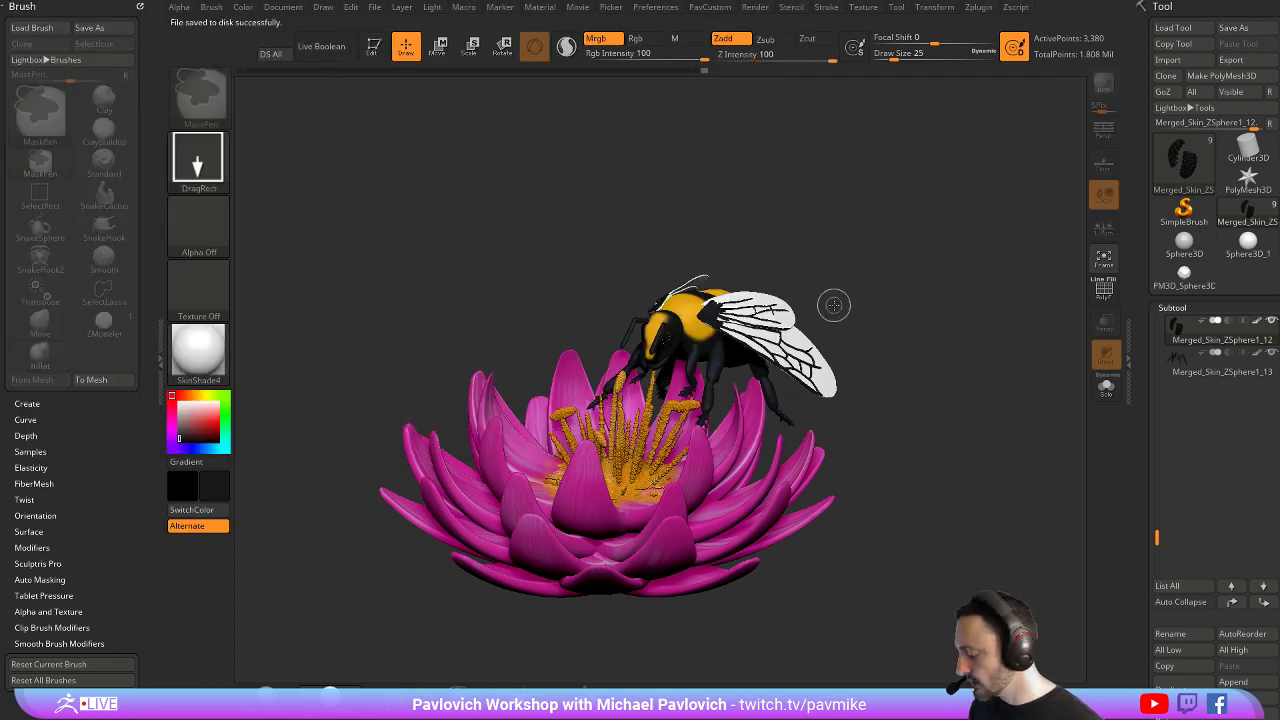
key("ctrl+n")
key("s")
mouse_move(820, 347)
left_mouse_down()
mouse_move(840, 352)
mouse_move(826, 351)
left_mouse_up()
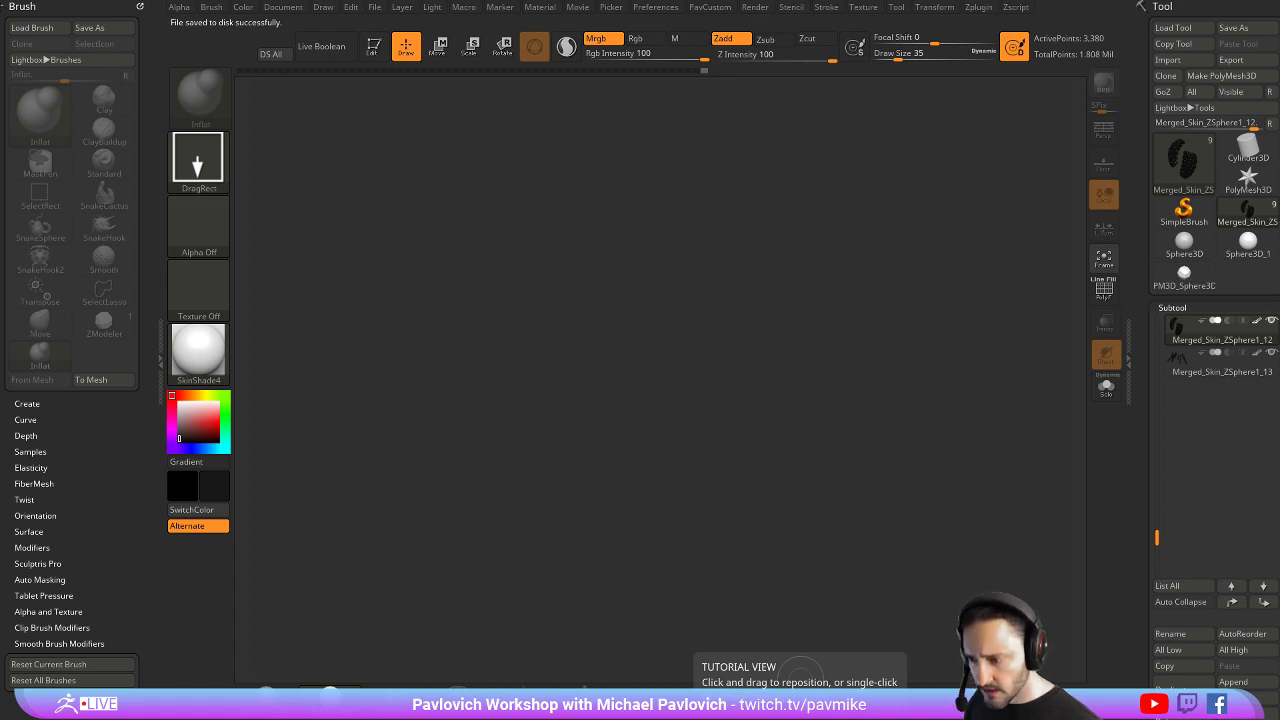
Load the zombie tool from the Zombies folder inside the MedievalZombie streaming project
left_click(1172, 28)
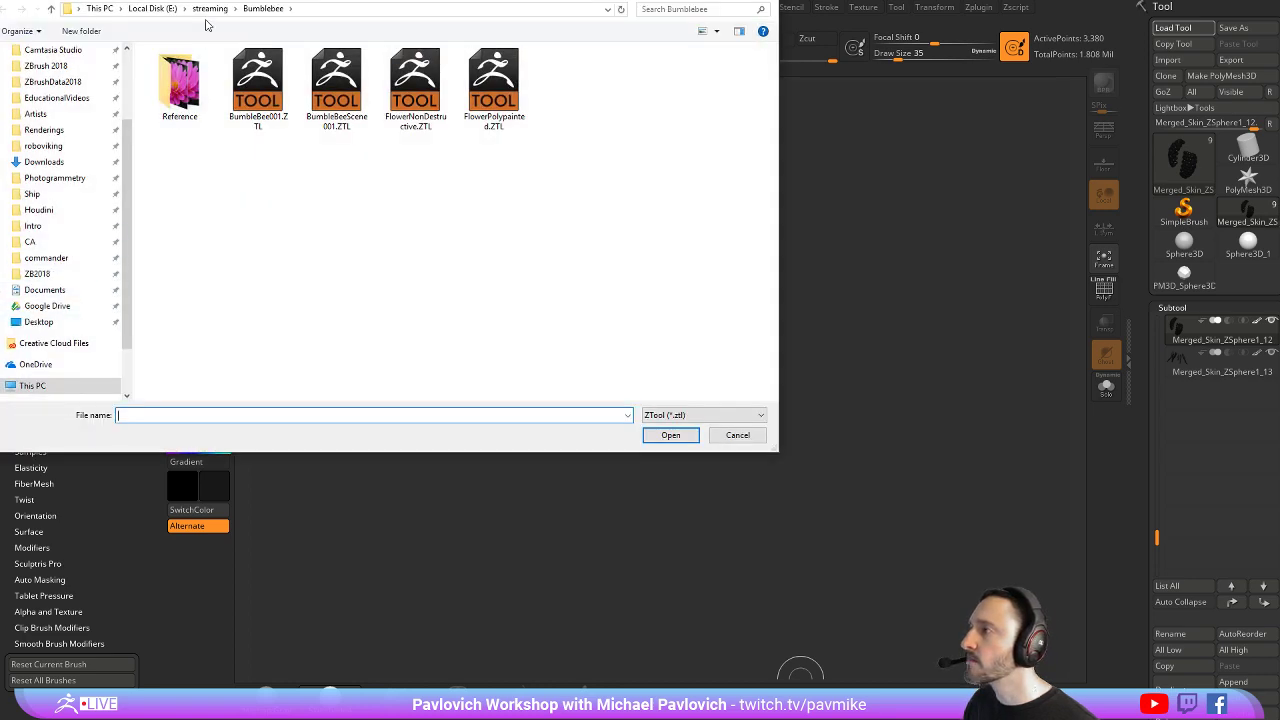
left_click(210, 9)
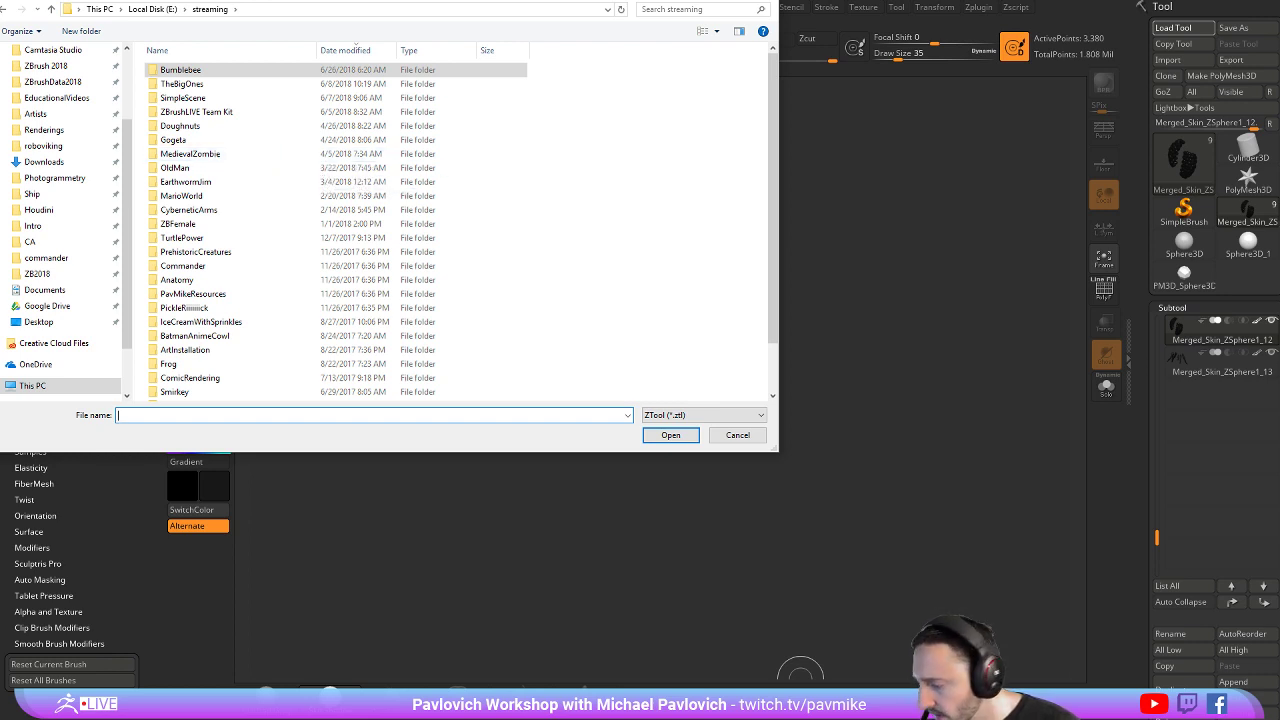
double_click(223, 156)
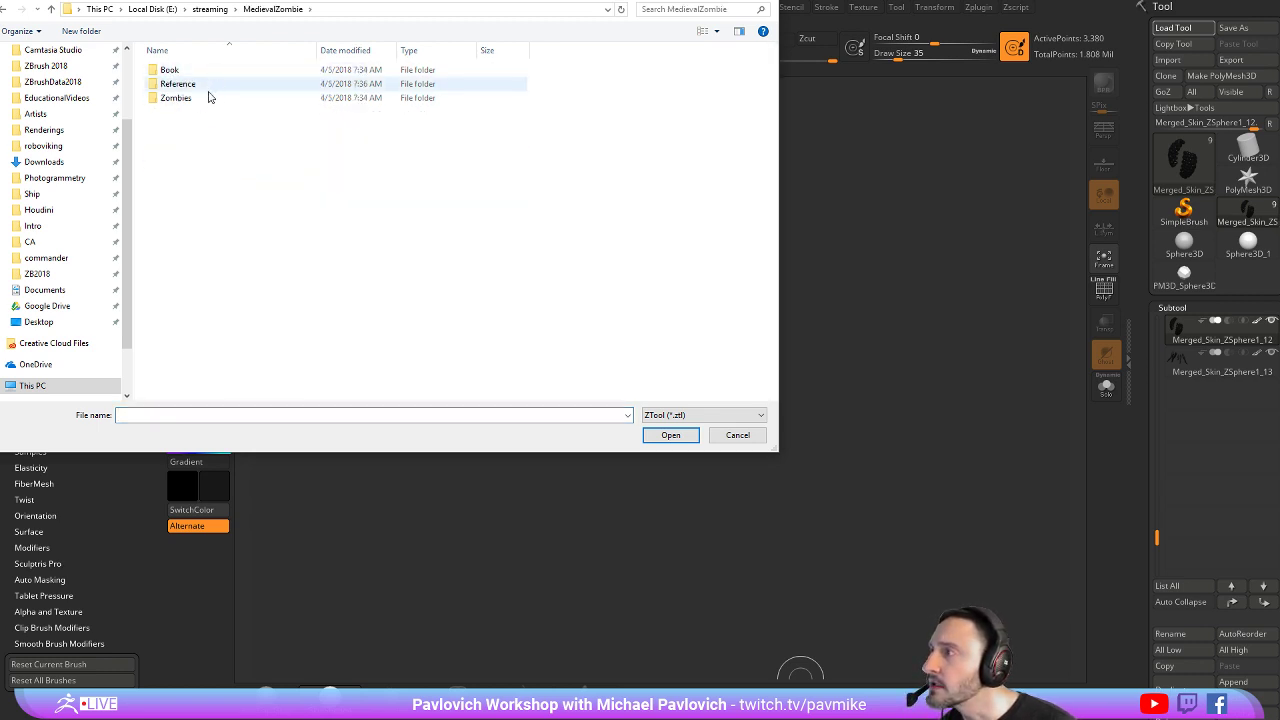
double_click(209, 97)
double_click(224, 72)
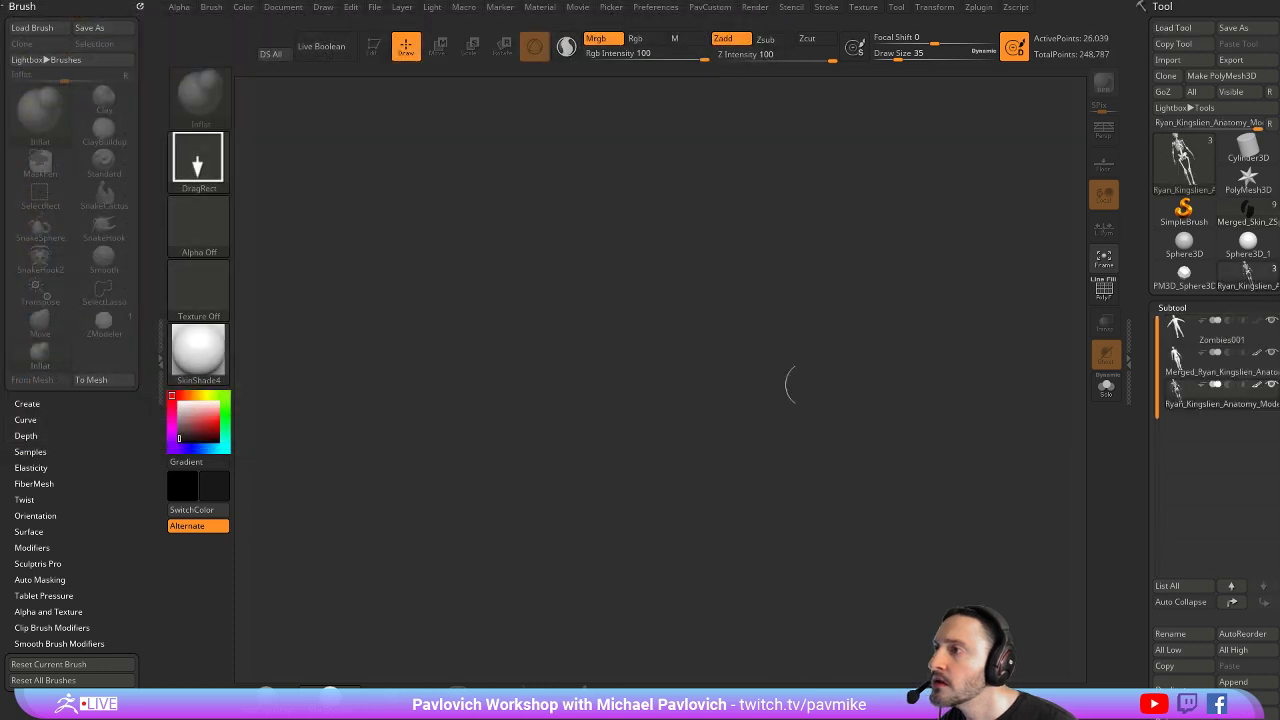
Put the loaded figures into Edit mode, frame them upright, and set white color with the MatCap Gray material
left_click(374, 46)
left_click_drag(934, 318, 930, 370, "shift")
left_click_drag(191, 408, 179, 402)
left_click(288, 686)
left_click_drag(966, 474, 904, 494, "alt")
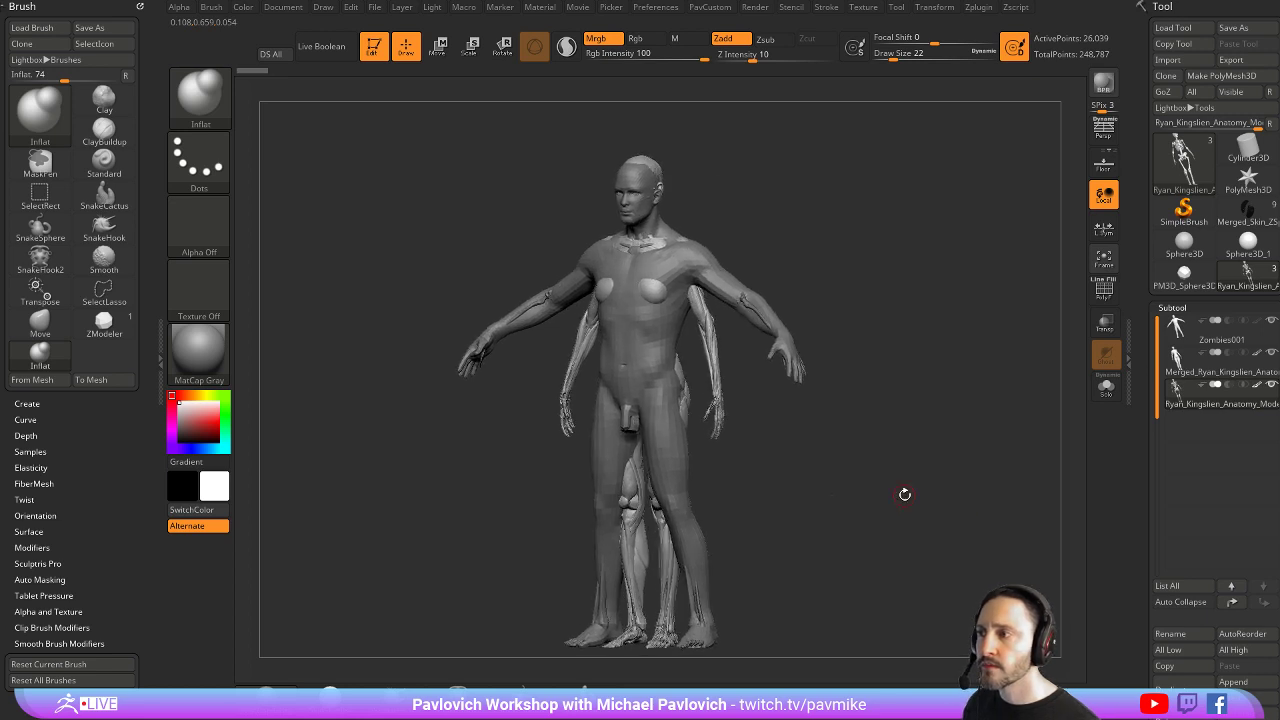
Make the merged female anatomy model the active subtool and hide the Zombies001 subtool
left_click(1217, 334)
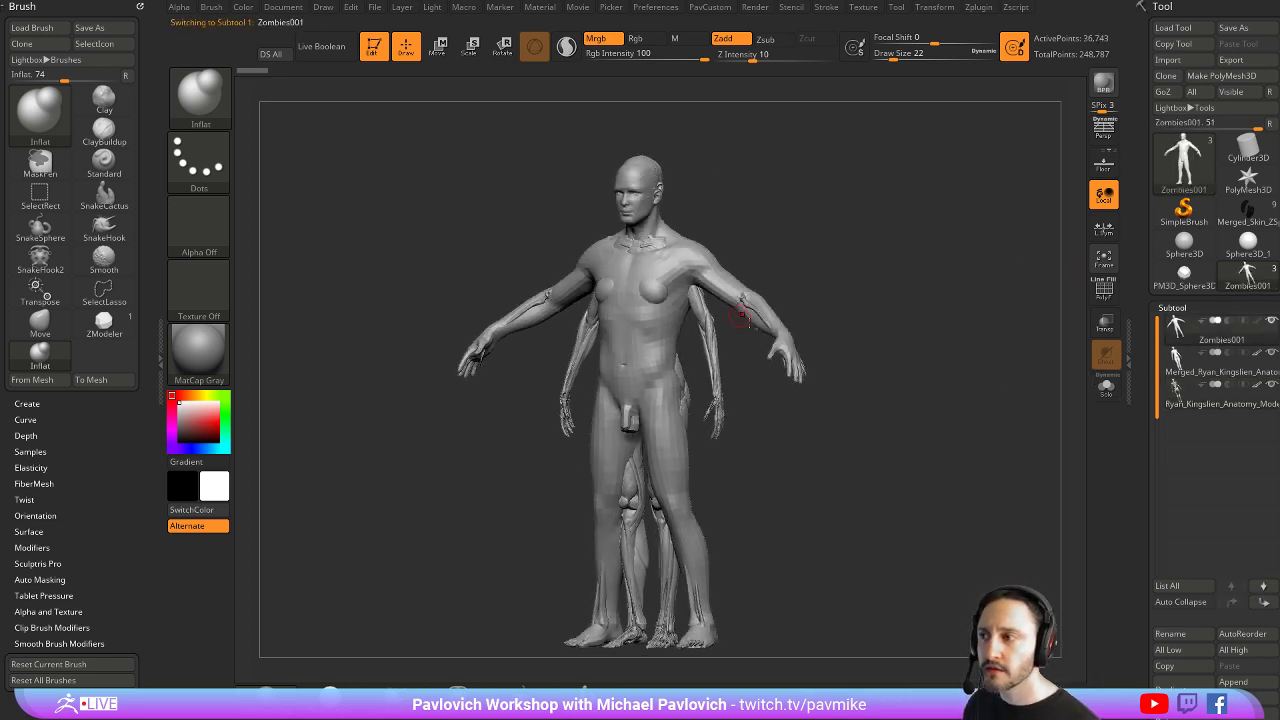
left_click(1220, 364)
left_click(1271, 321)
mouse_move(992, 360)
left_mouse_down()
mouse_move(951, 348)
mouse_move(1000, 352)
left_mouse_up()
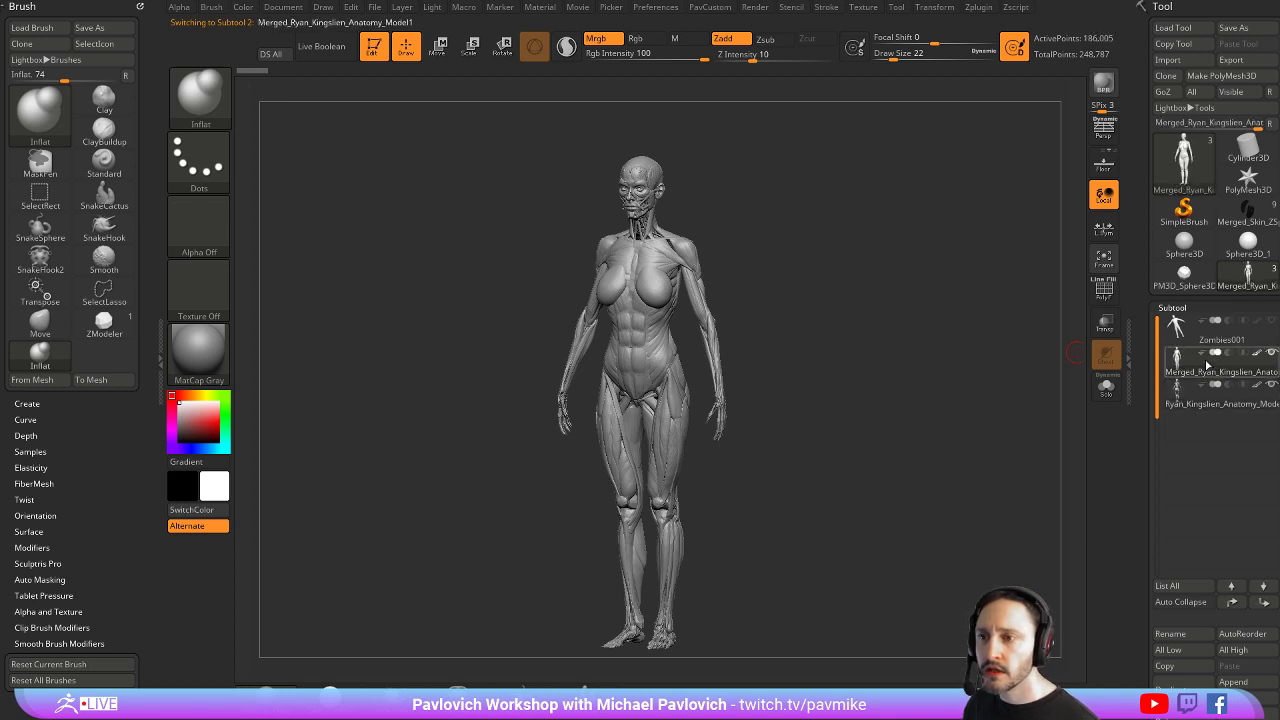
left_click_drag(922, 292, 843, 298, "alt")
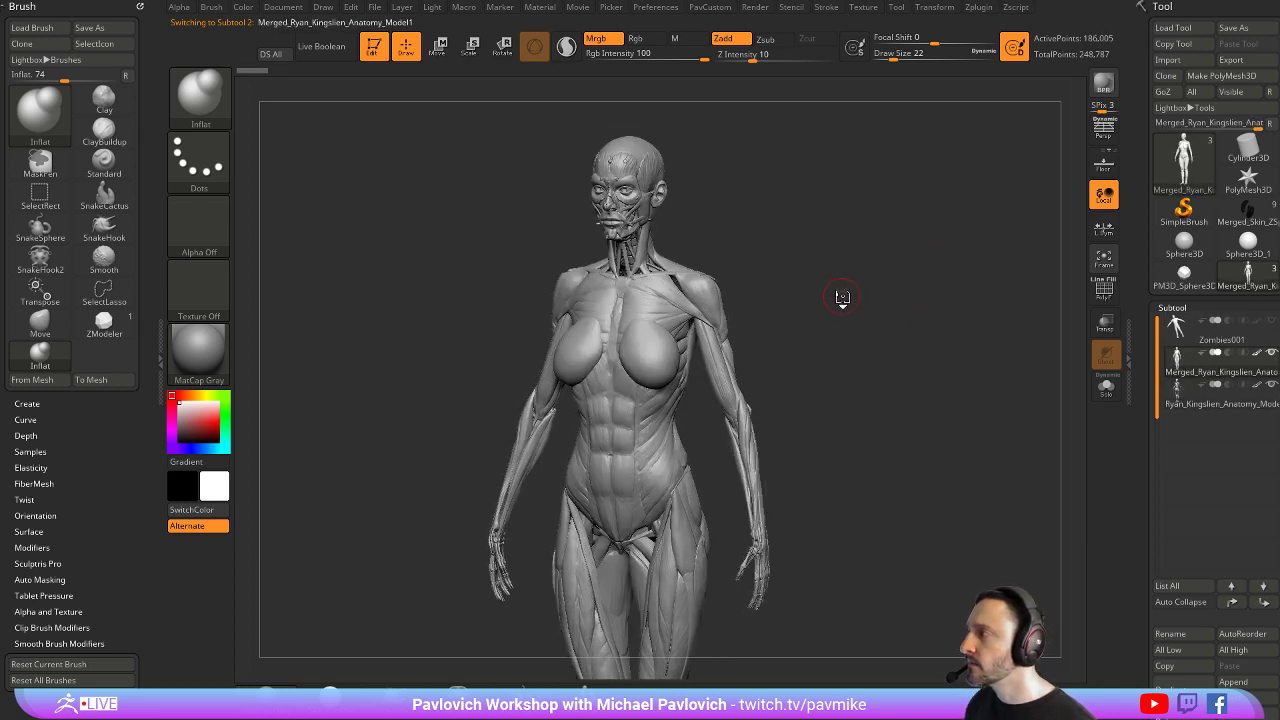
Switch to the Standard brush with a draw size of 35
key("s")
key("b")
key("s")
key("t")
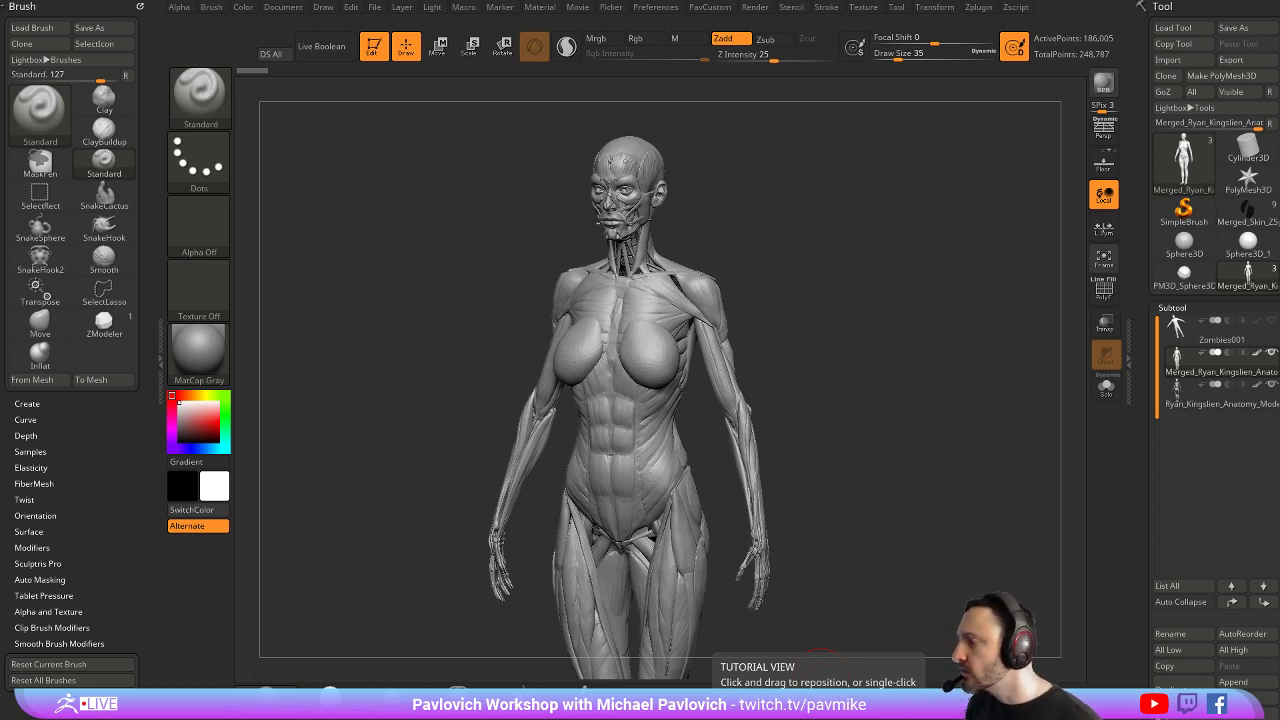
Clear the anatomy figure from the canvas and delete the zombie tool with all its subtools
left_click(374, 46)
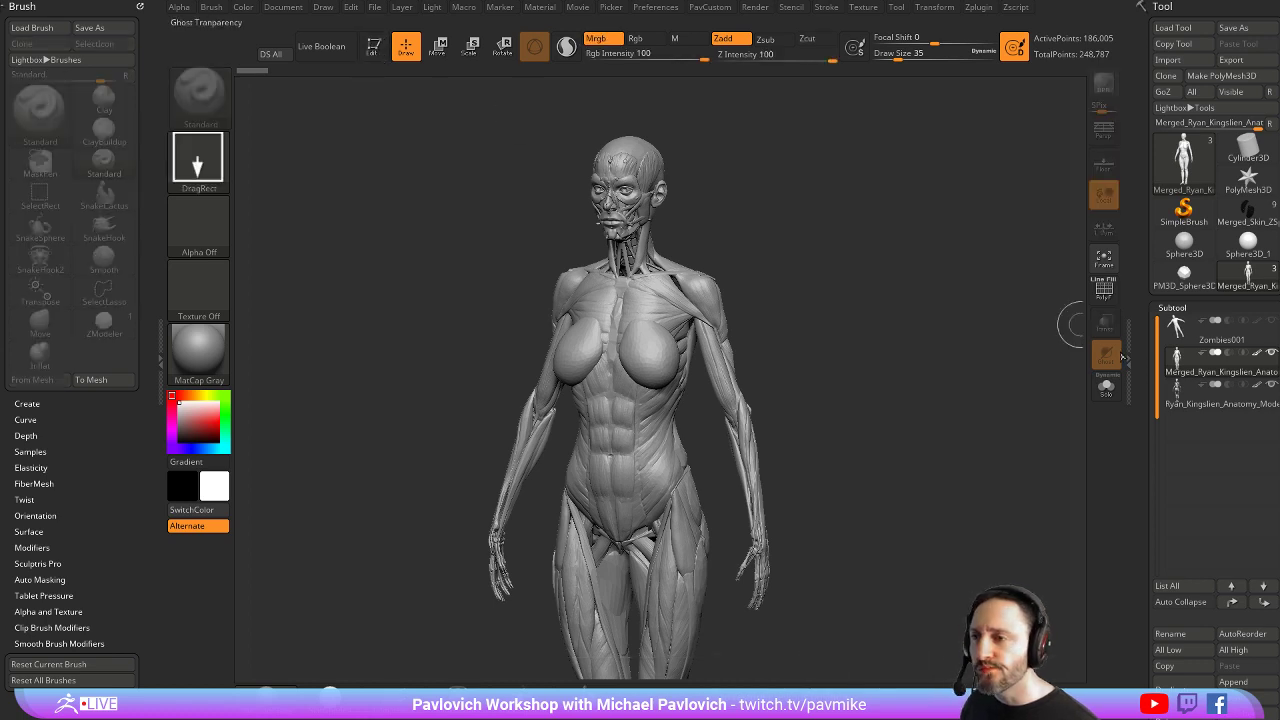
key("ctrl+n")
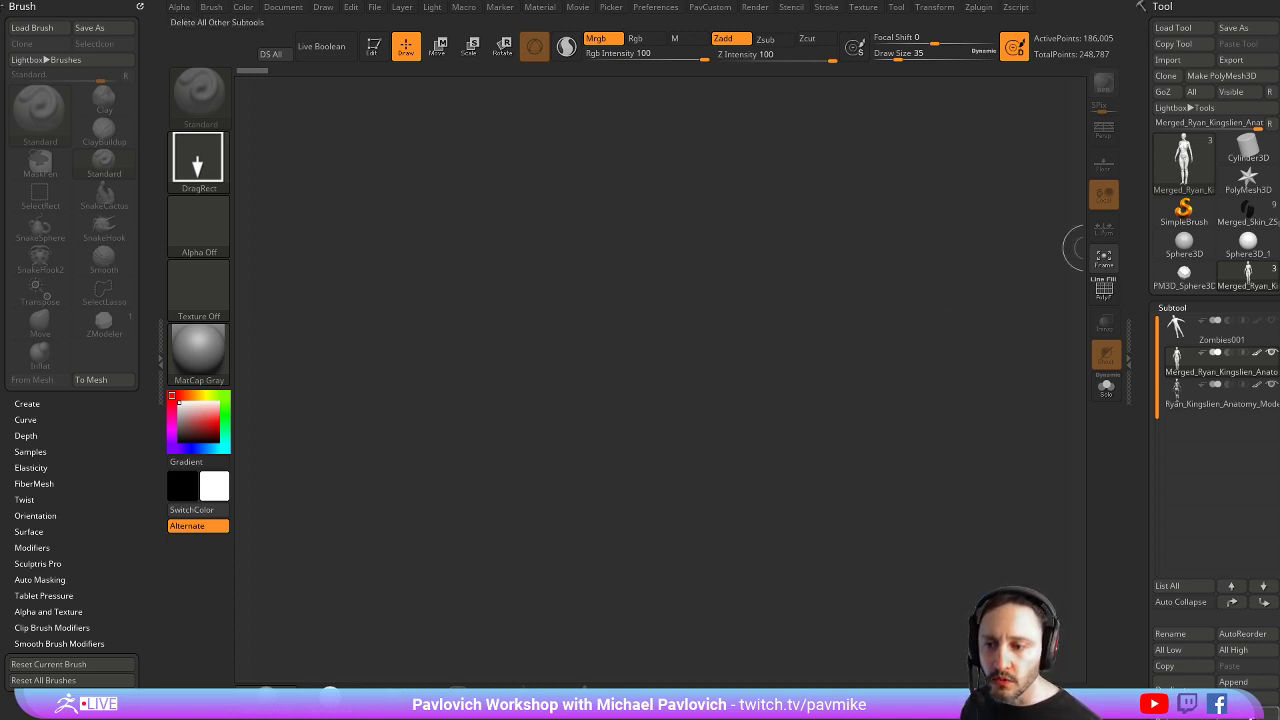
scroll(1180, 600, "down", 4)
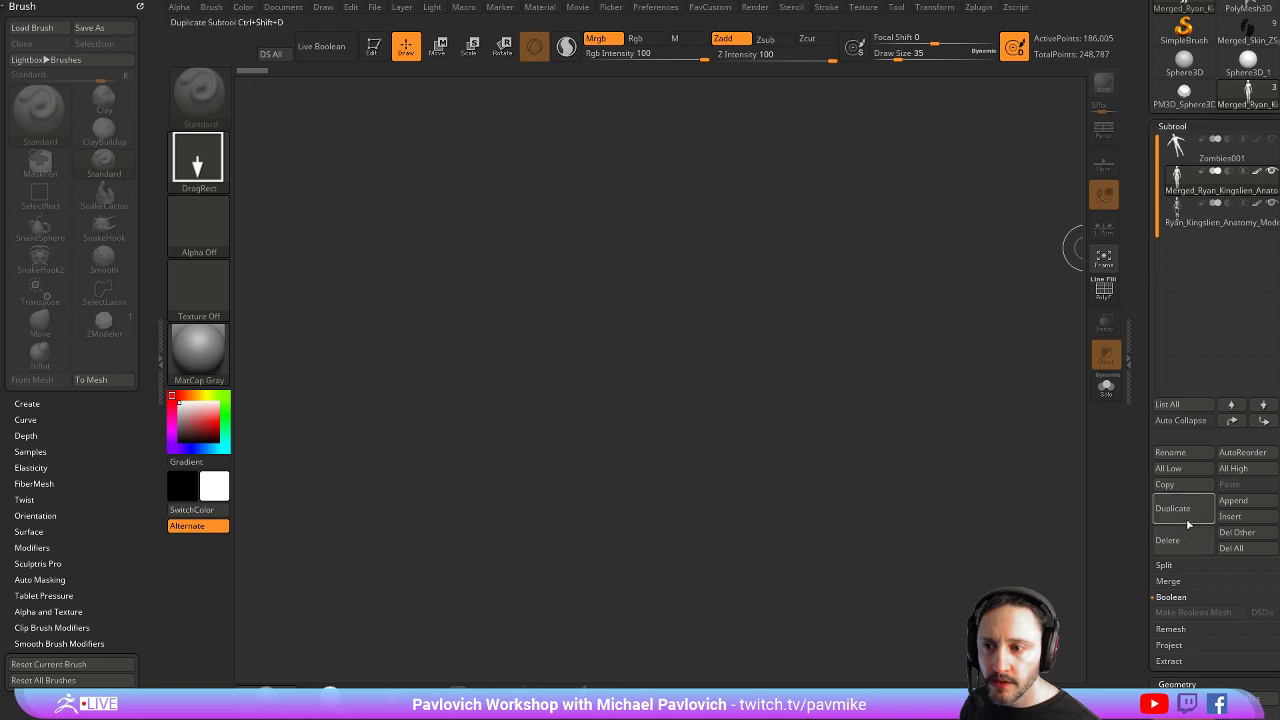
left_click(1231, 549)
left_click_drag(1146, 360, 1133, 605)
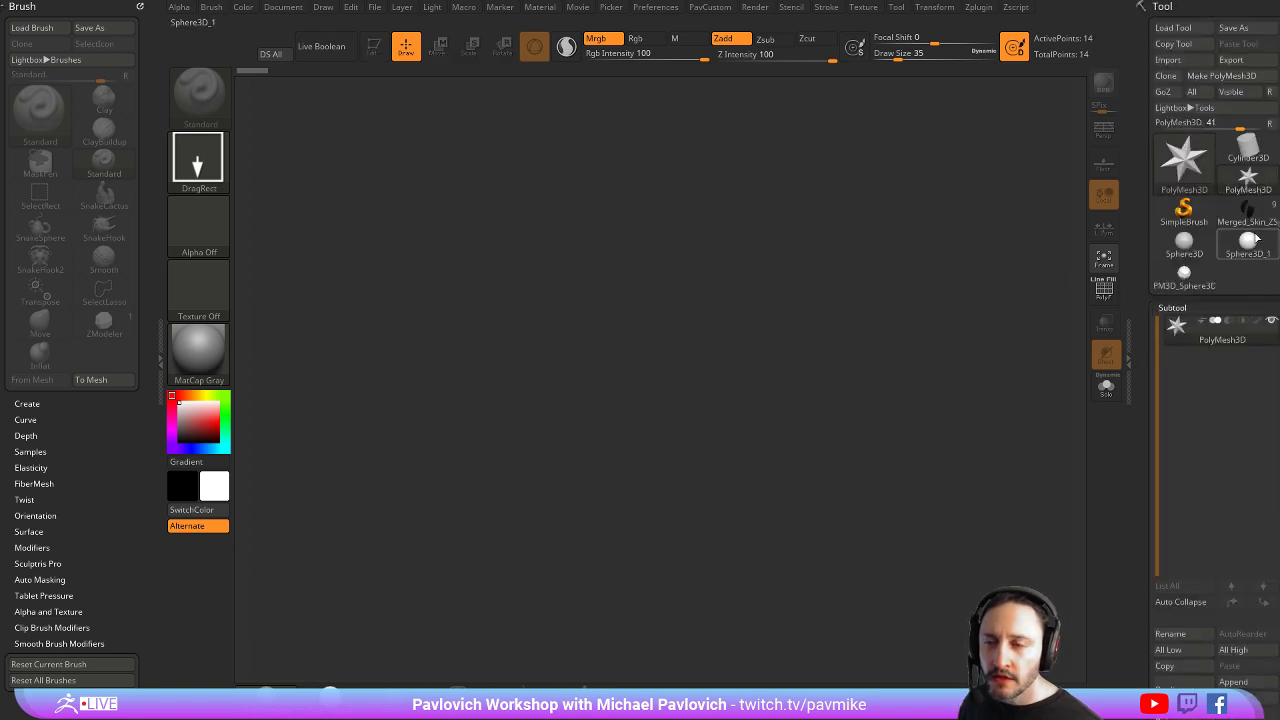
Place the bee and flower tool back on the canvas and put it in Edit mode, framed upright
left_click(1236, 225)
left_click_drag(632, 388, 634, 460)
left_click(374, 47)
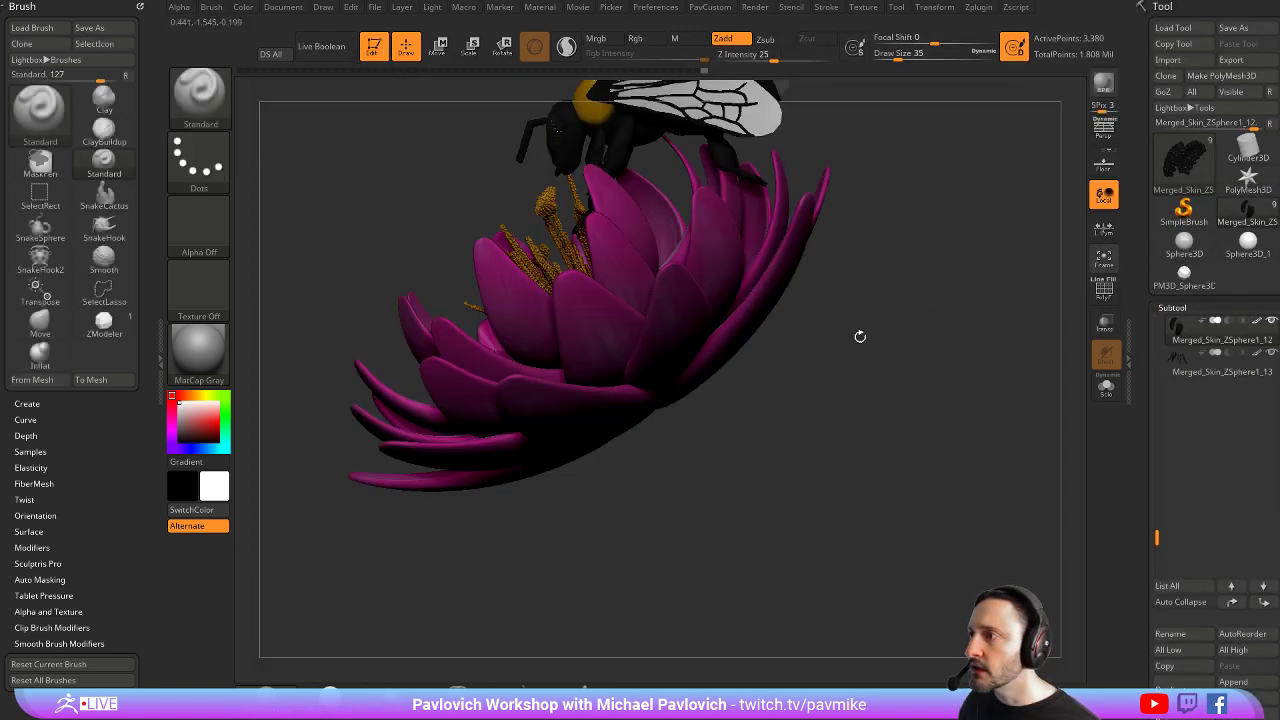
left_click_drag(860, 337, 1035, 345)
left_click_drag(940, 262, 957, 345, "alt")
left_click_drag(957, 345, 944, 390)
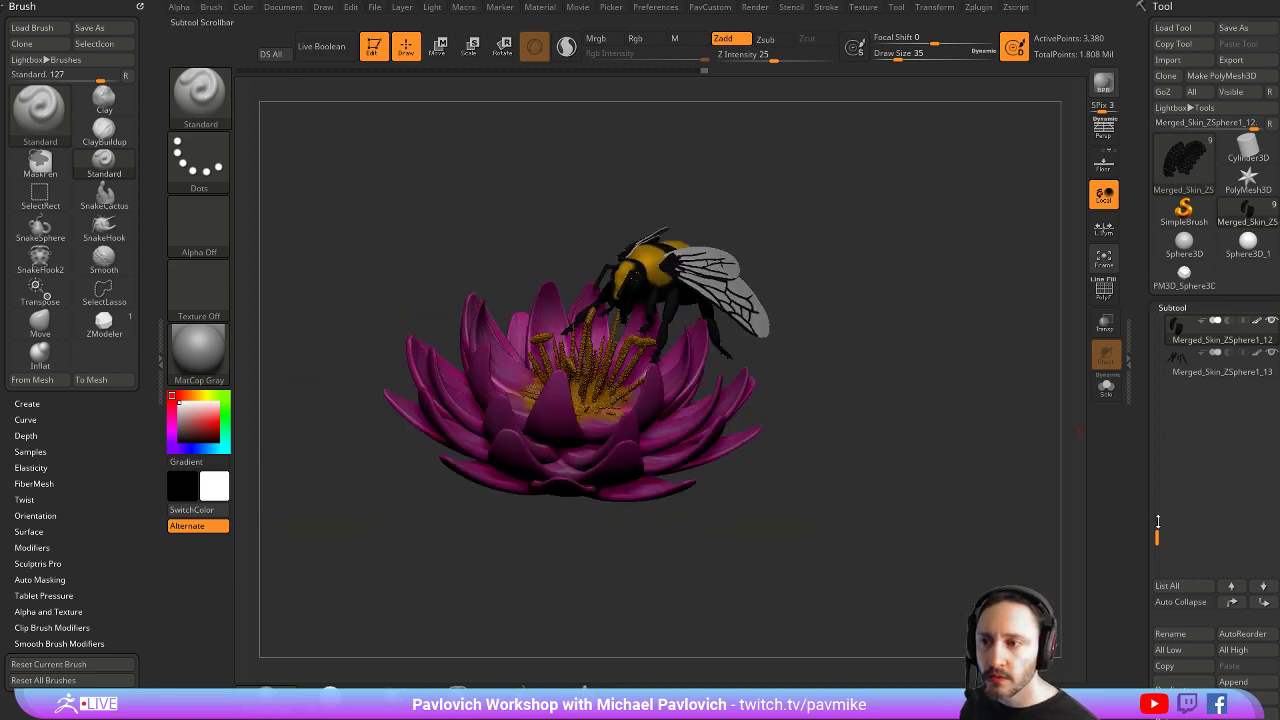
Turn off the polypaint display on all bee and flower subtools and briefly isolate the eyes to check them
left_click_drag(1158, 540, 1158, 340)
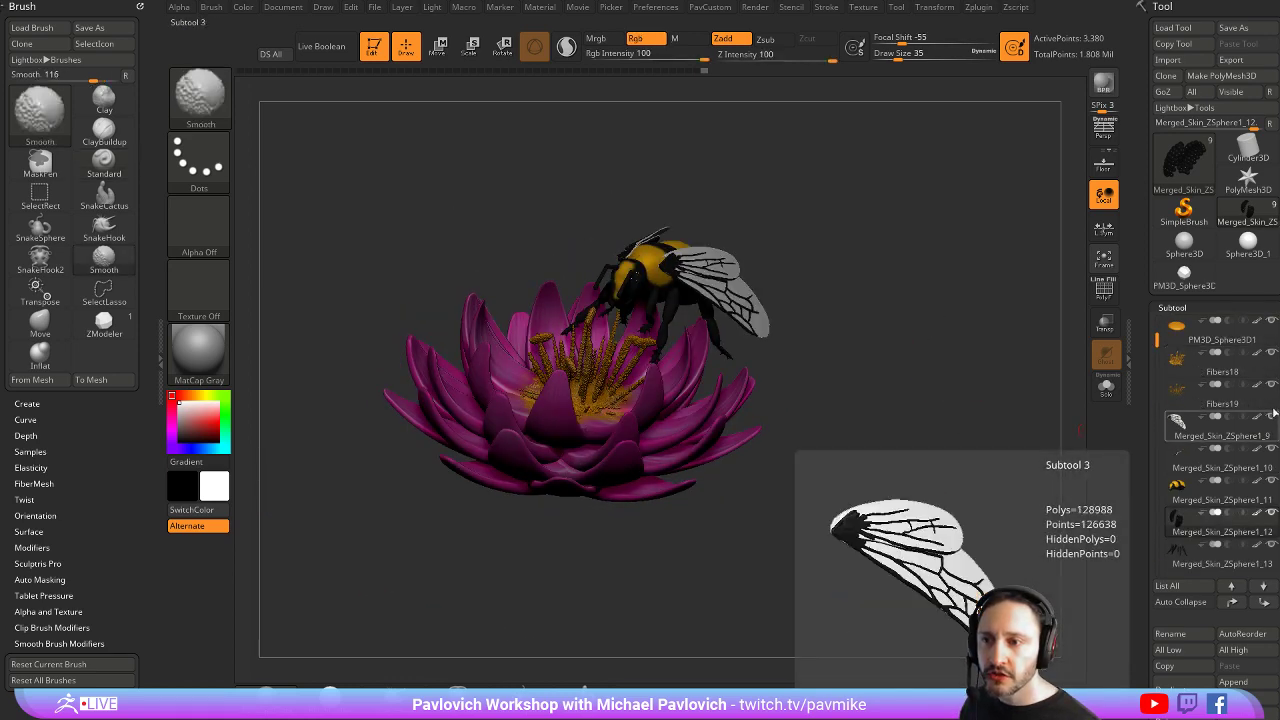
mouse_move(1195, 341)
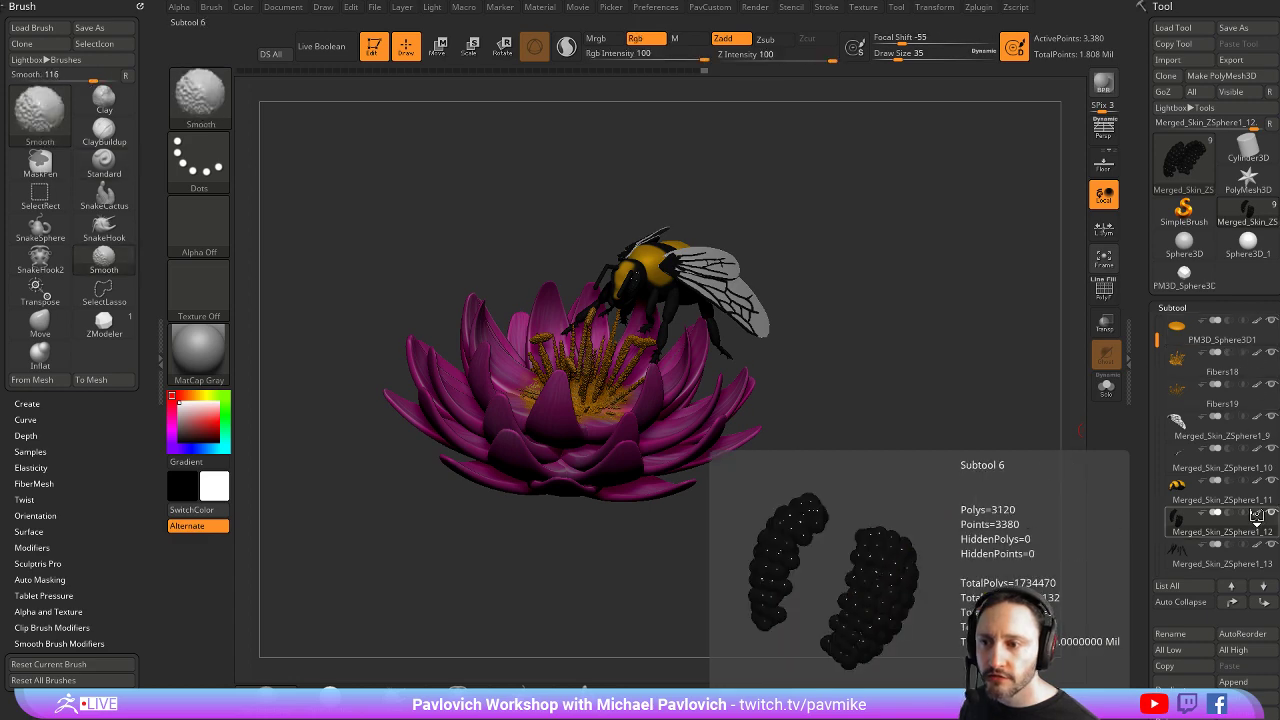
left_click(1257, 514, "shift")
right_click_drag(905, 401, 969, 438)
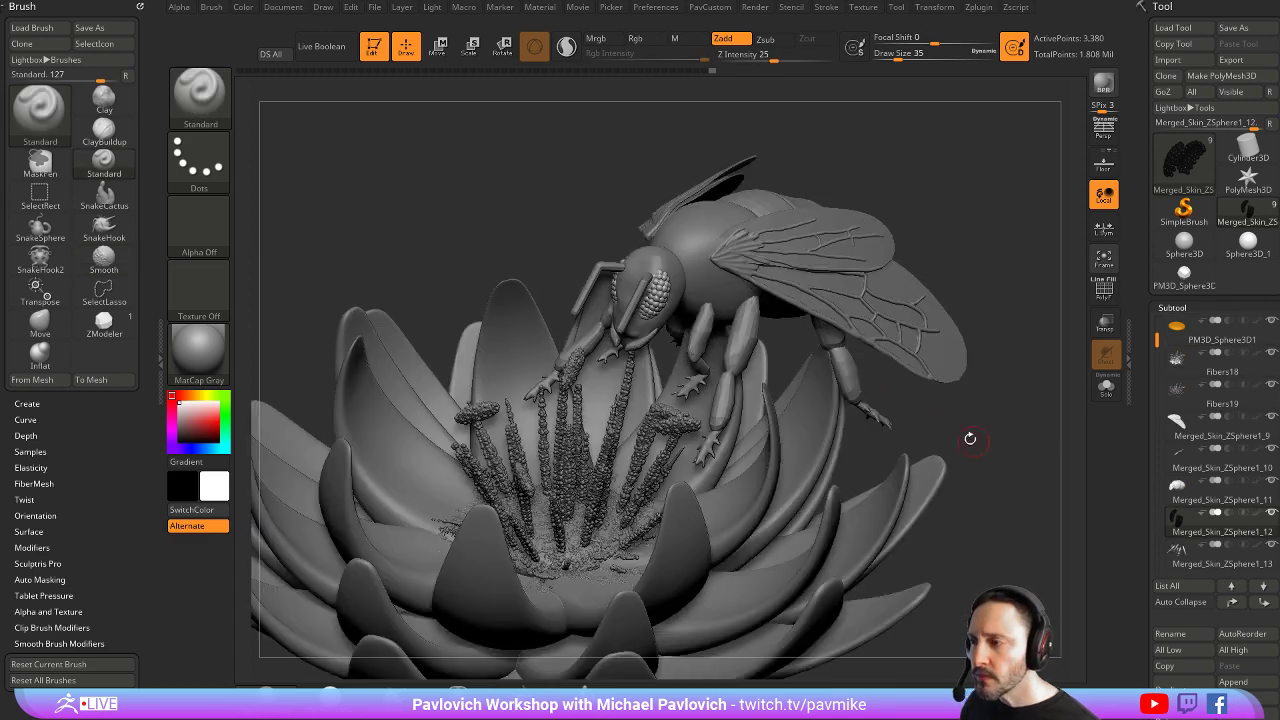
left_click(1105, 386)
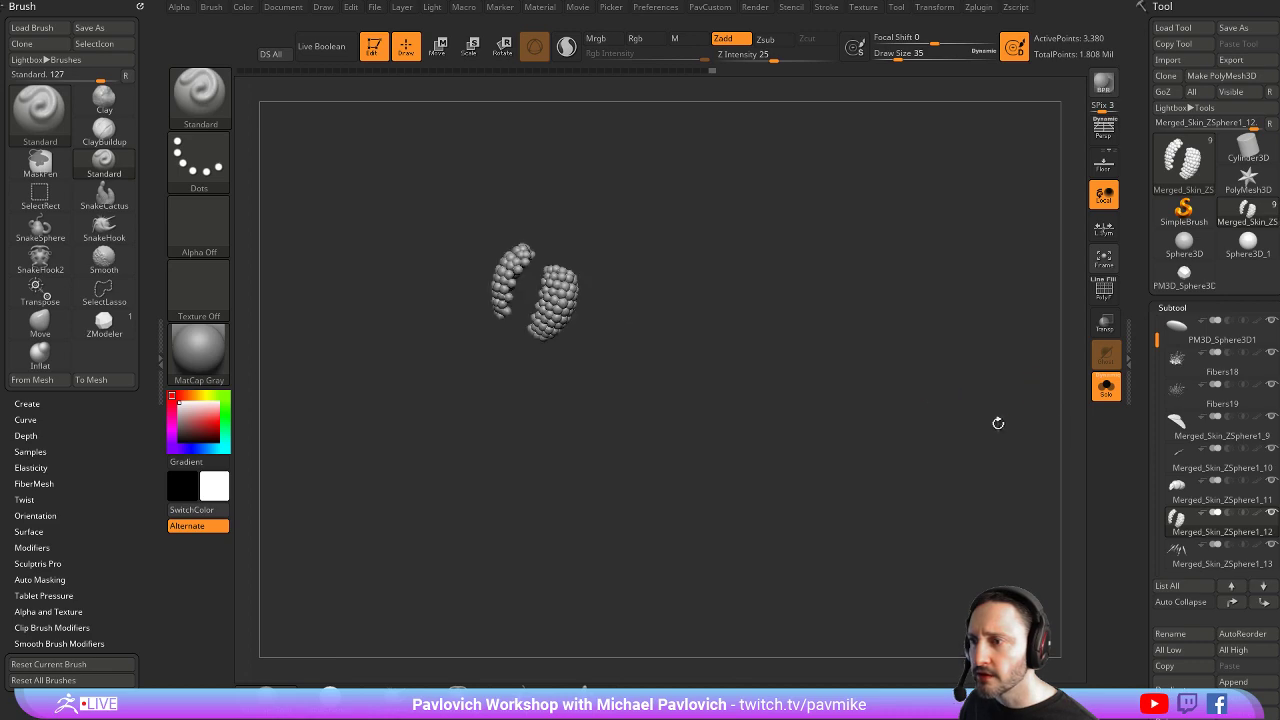
left_click(1114, 396)
Make the bee's legs the active subtool and smooth them with Dynamic Subdivision
left_click(686, 366, "alt")
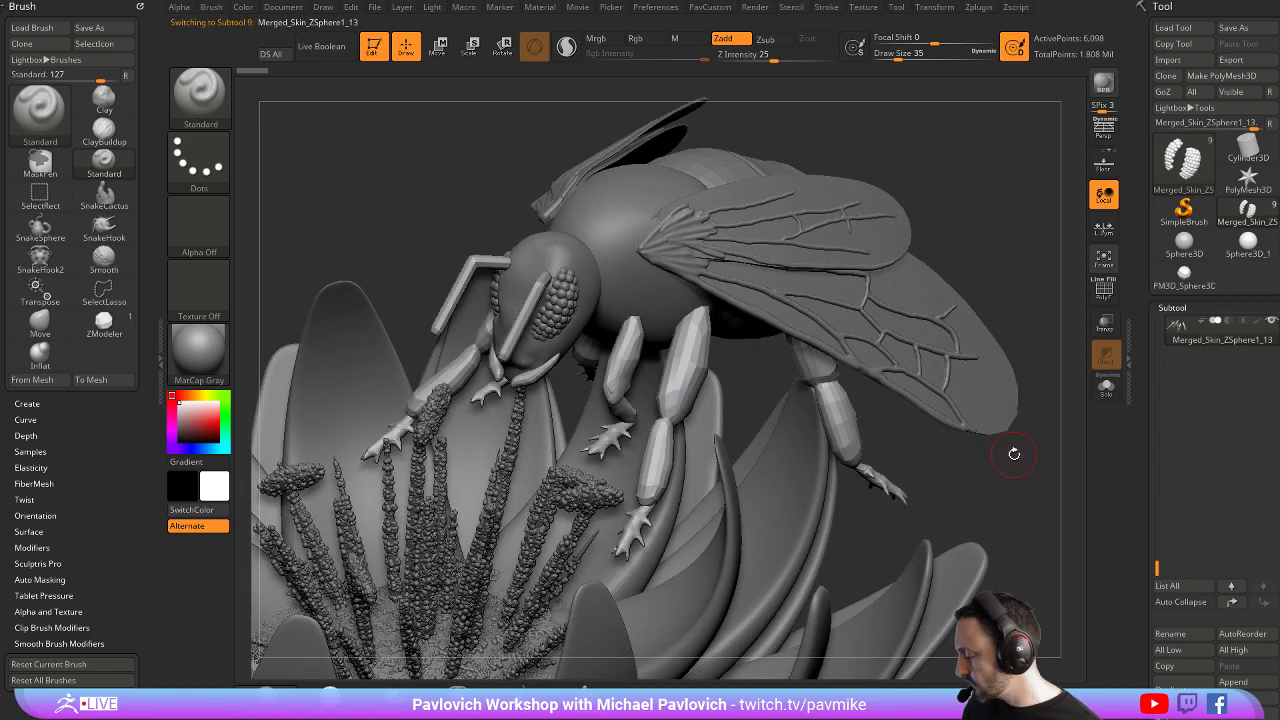
key("d")
right_click_drag(1016, 458, 965, 390)
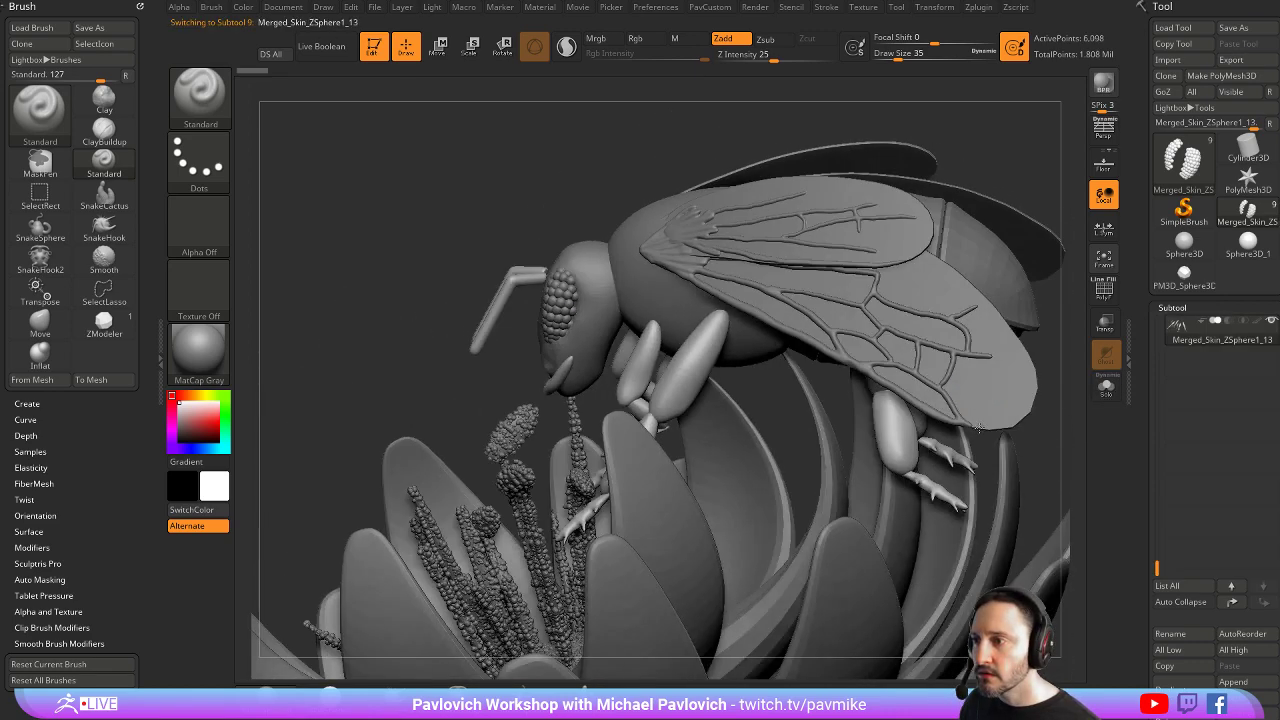
Make the bee's body the active subtool and display its polyframe
left_click(979, 237, "alt")
right_click_drag(1026, 150, 988, 317)
left_click(949, 217, "alt")
left_click(1103, 291)
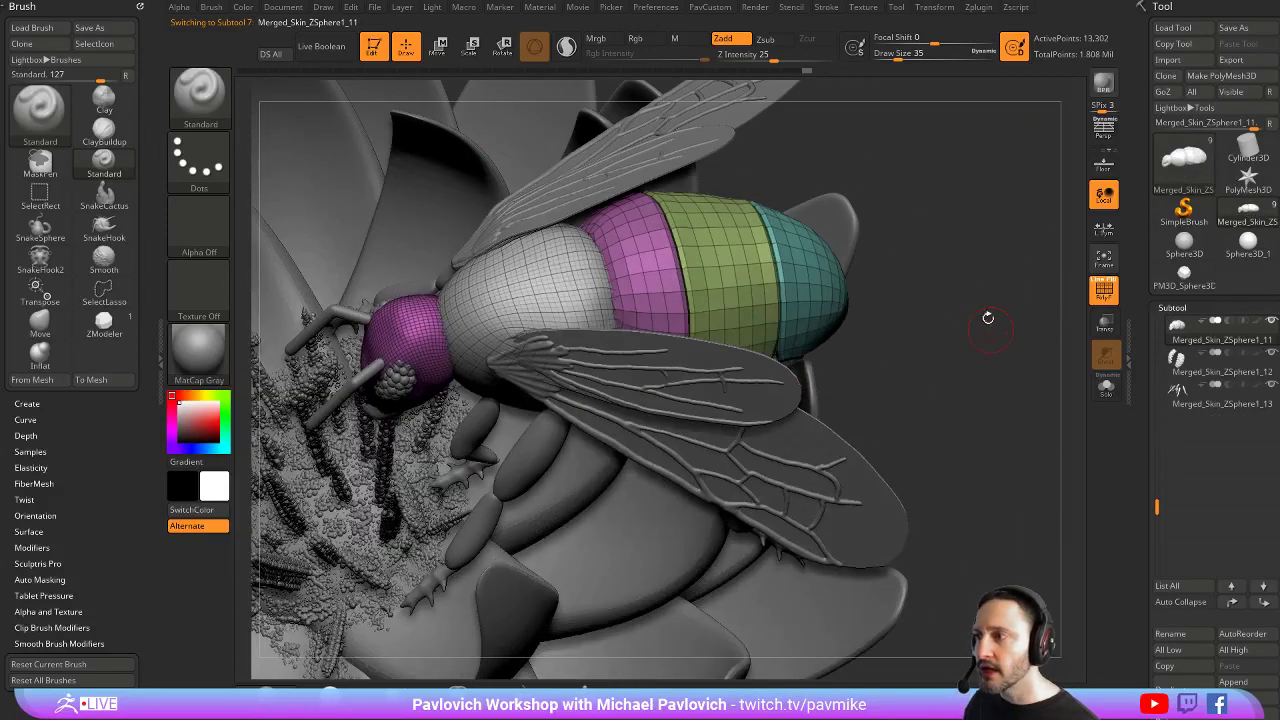
Choose the SelectRect selection brush and try isolating the polygroups of the bee's abdomen, restoring the full body
left_click(668, 247, "ctrl+shift")
left_click(200, 98, "ctrl+shift")
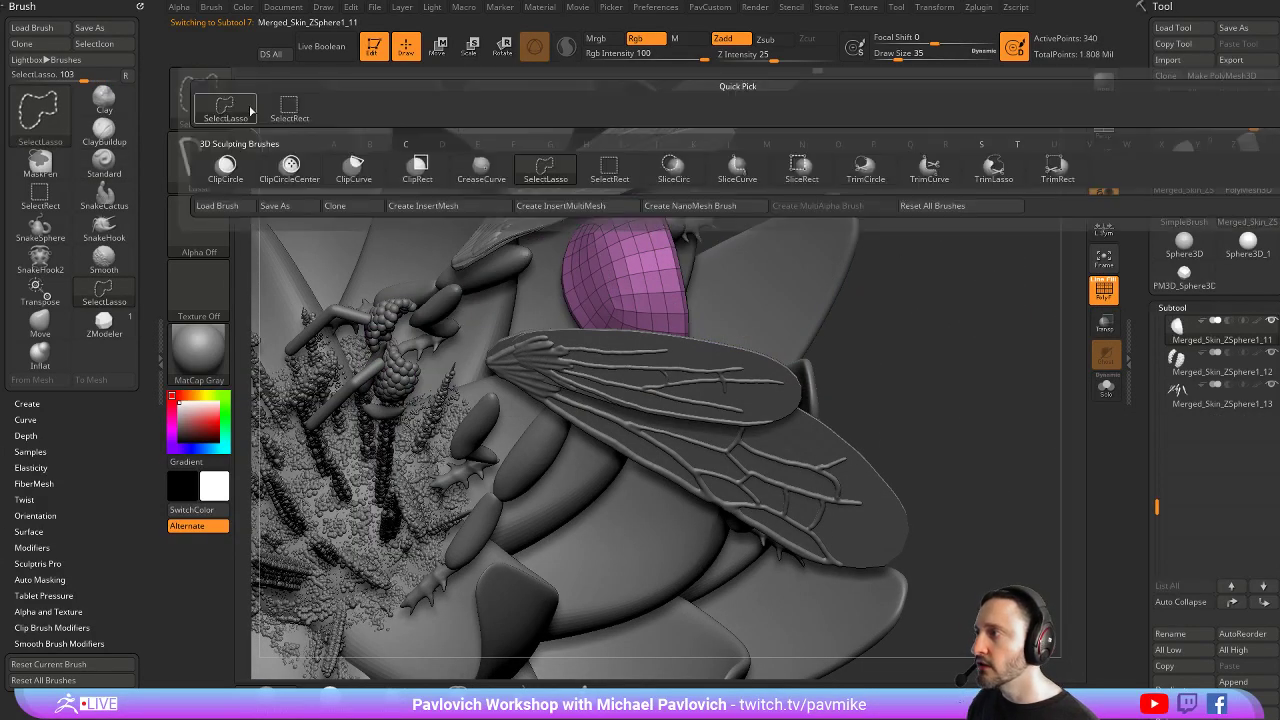
left_click(279, 111, "ctrl+shift")
left_click_drag(968, 264, 980, 276, "ctrl+shift")
left_click(738, 255, "ctrl+shift")
left_click(806, 267, "ctrl+shift")
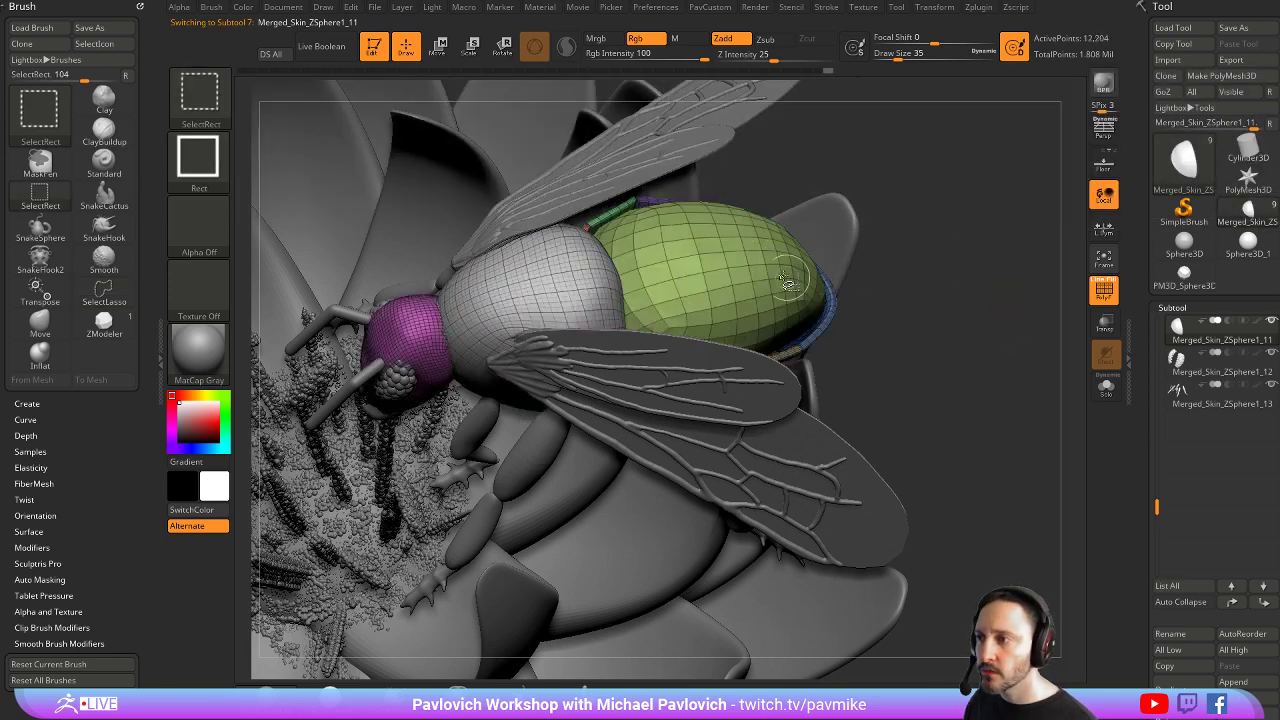
left_click_drag(784, 278, 789, 283, "ctrl+shift")
left_click(955, 234, "ctrl+shift")
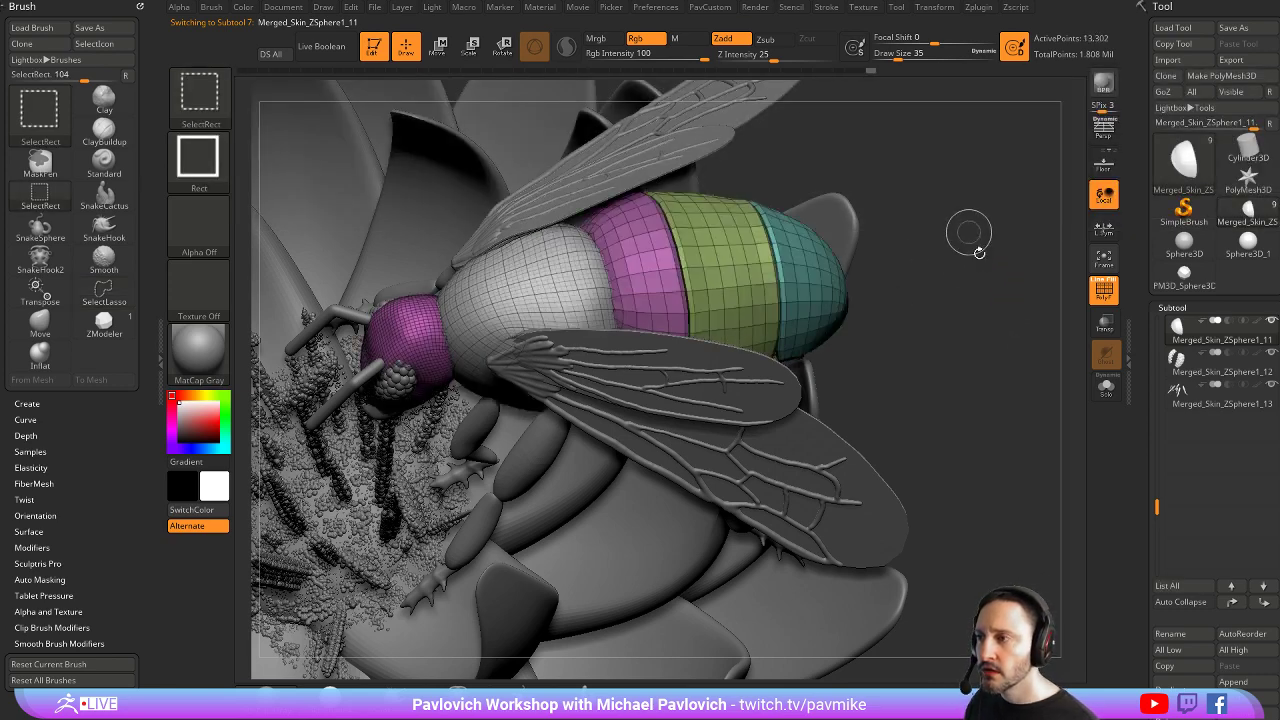
Solo the bee's body and split the abdomen from the head and thorax into separate subtools
mouse_move(969, 229)
left_mouse_down()
mouse_move(973, 318)
mouse_move(906, 123)
mouse_move(972, 166)
left_mouse_up()
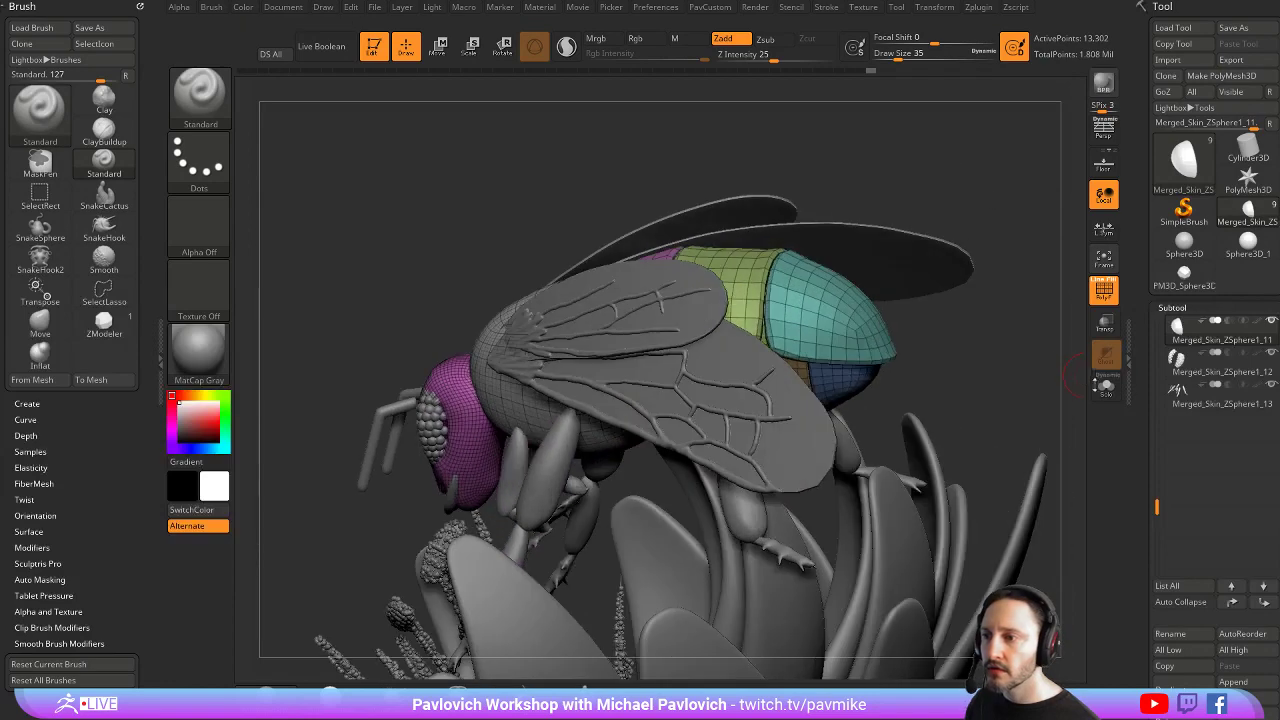
left_click(1106, 386)
left_click_drag(975, 298, 957, 257)
mouse_move(975, 195)
left_mouse_down("ctrl+shift")
mouse_move(640, 354)
mouse_move(673, 356)
left_mouse_up("ctrl+shift")
left_click(970, 303, "ctrl+shift")
mouse_move(955, 249)
left_mouse_down()
mouse_move(1005, 345)
mouse_move(941, 311)
mouse_move(734, 351)
left_mouse_up()
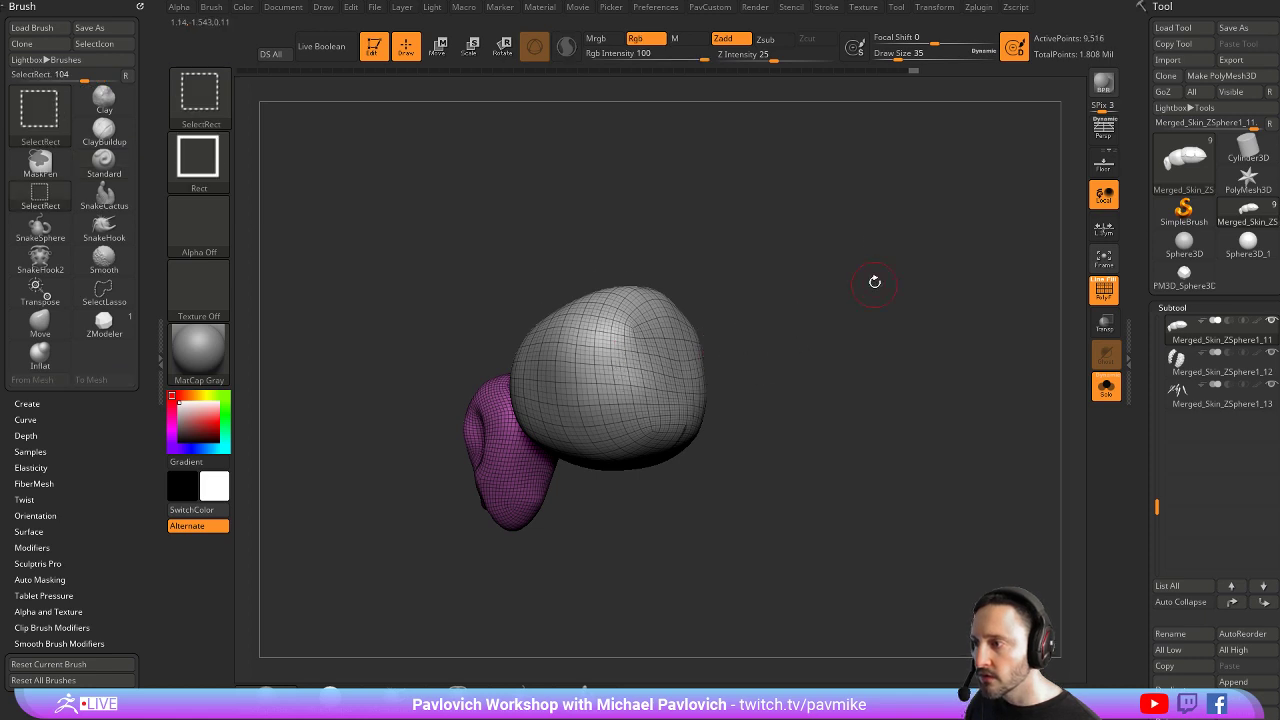
mouse_move(874, 277)
left_mouse_down()
mouse_move(858, 195)
mouse_move(971, 322)
left_mouse_up()
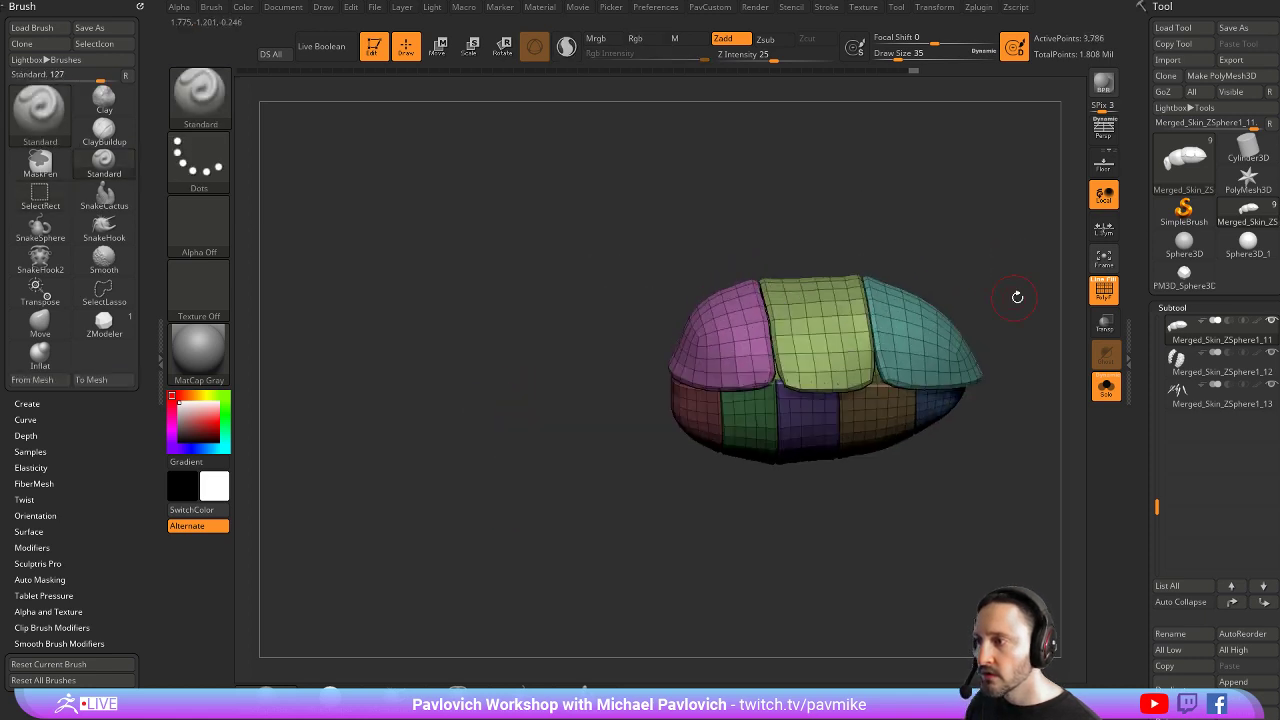
key("space")
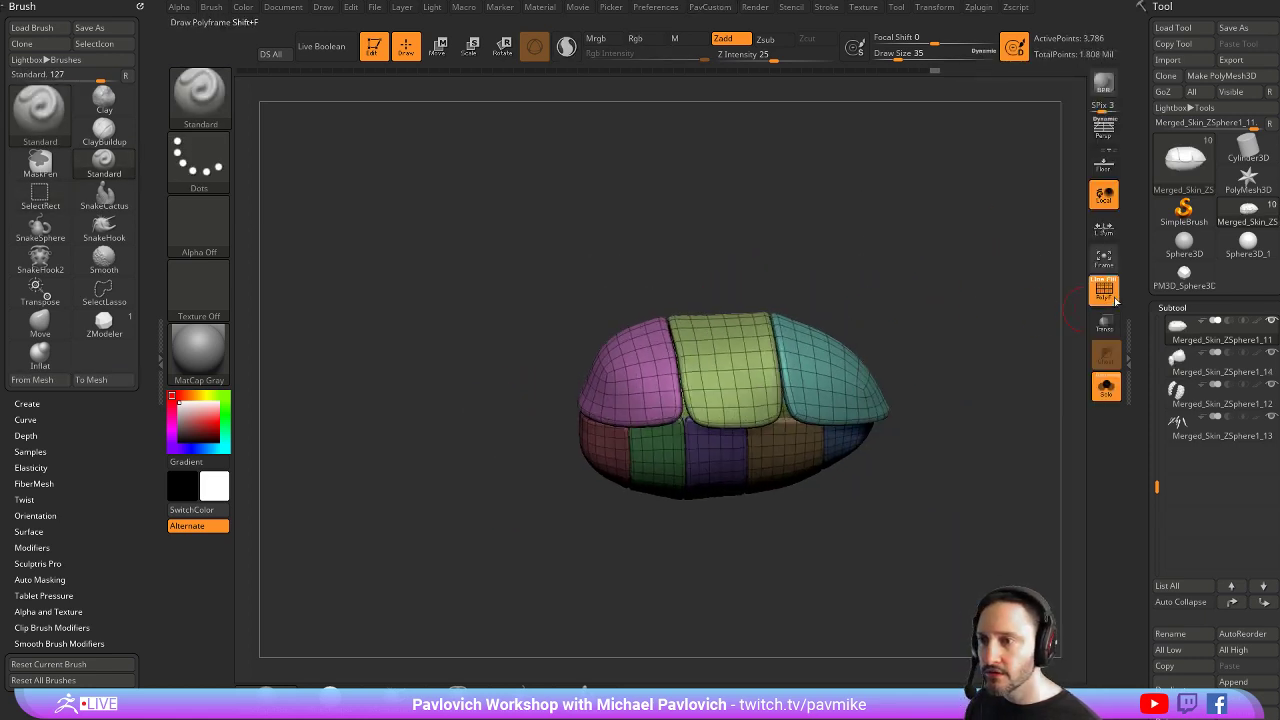
Turn off solo and polyframe display, and make the head and thorax the active subtool
left_click(1105, 383)
left_click_drag(1012, 301, 1062, 362)
left_click(674, 417, "alt")
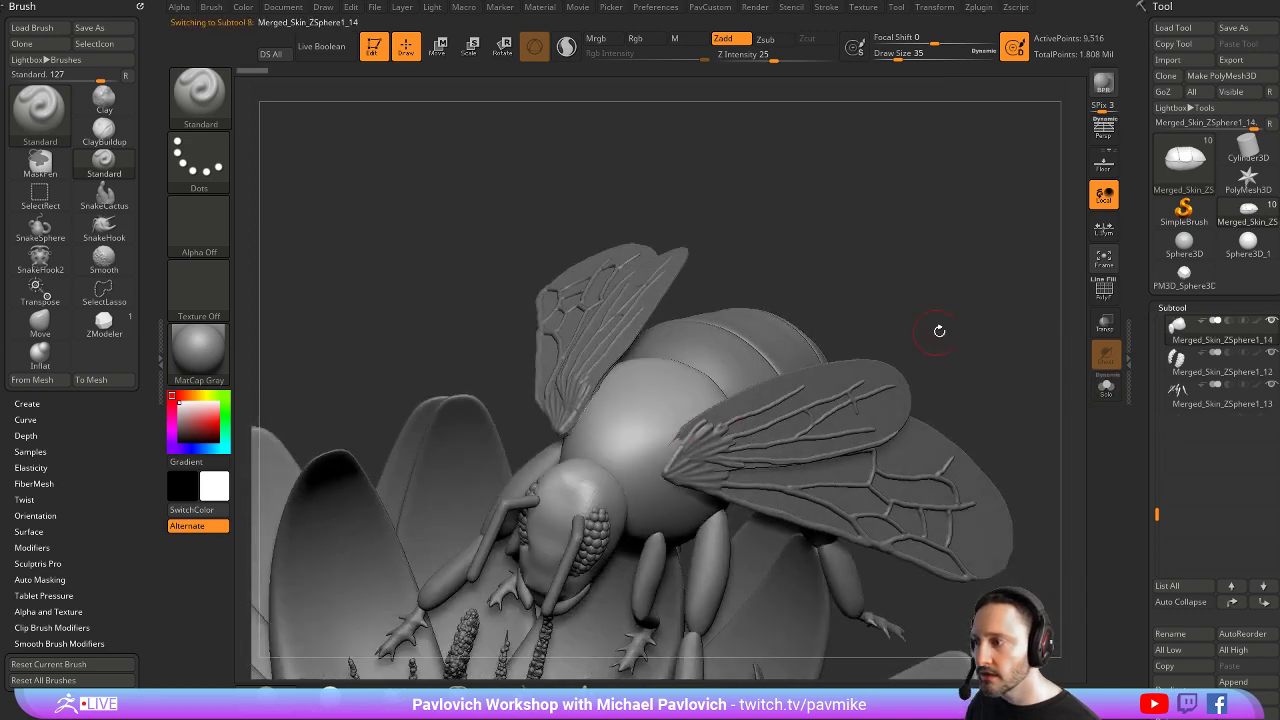
Open the Dynamic Subdiv settings in the head and thorax subtool's geometry options
left_click_drag(938, 331, 951, 296)
key("space")
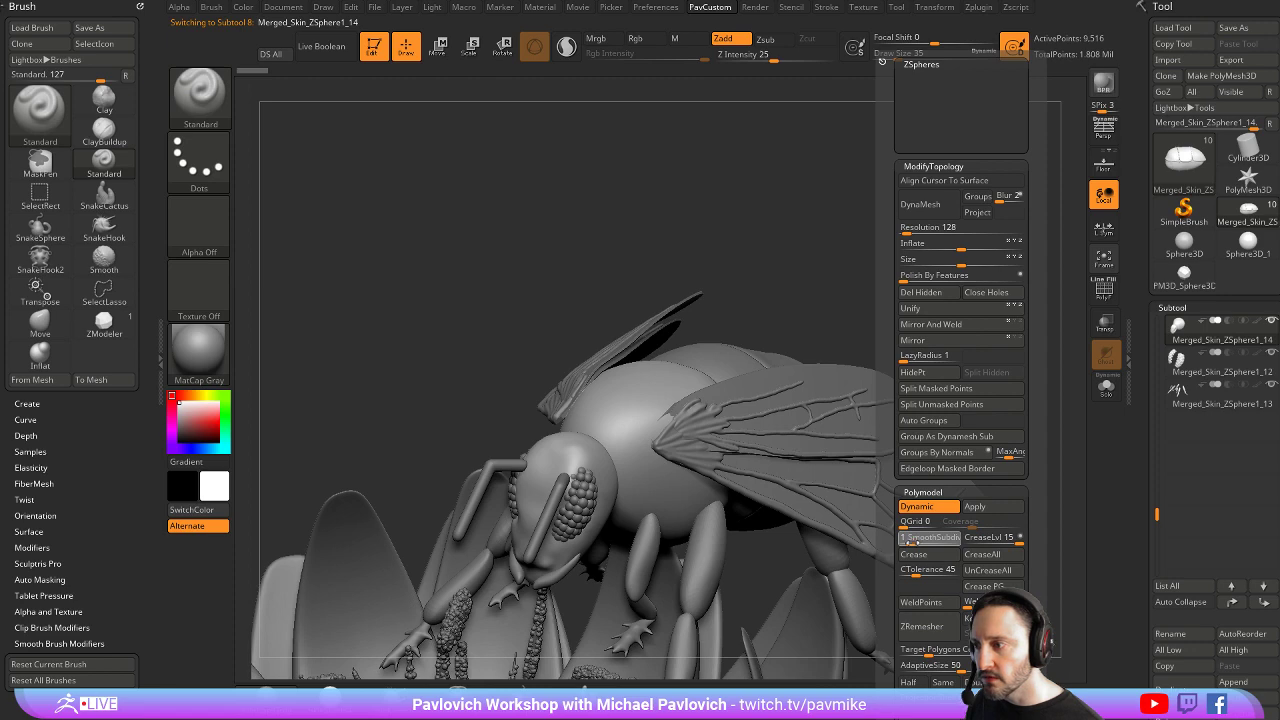
left_click_drag(1143, 457, 1152, 316)
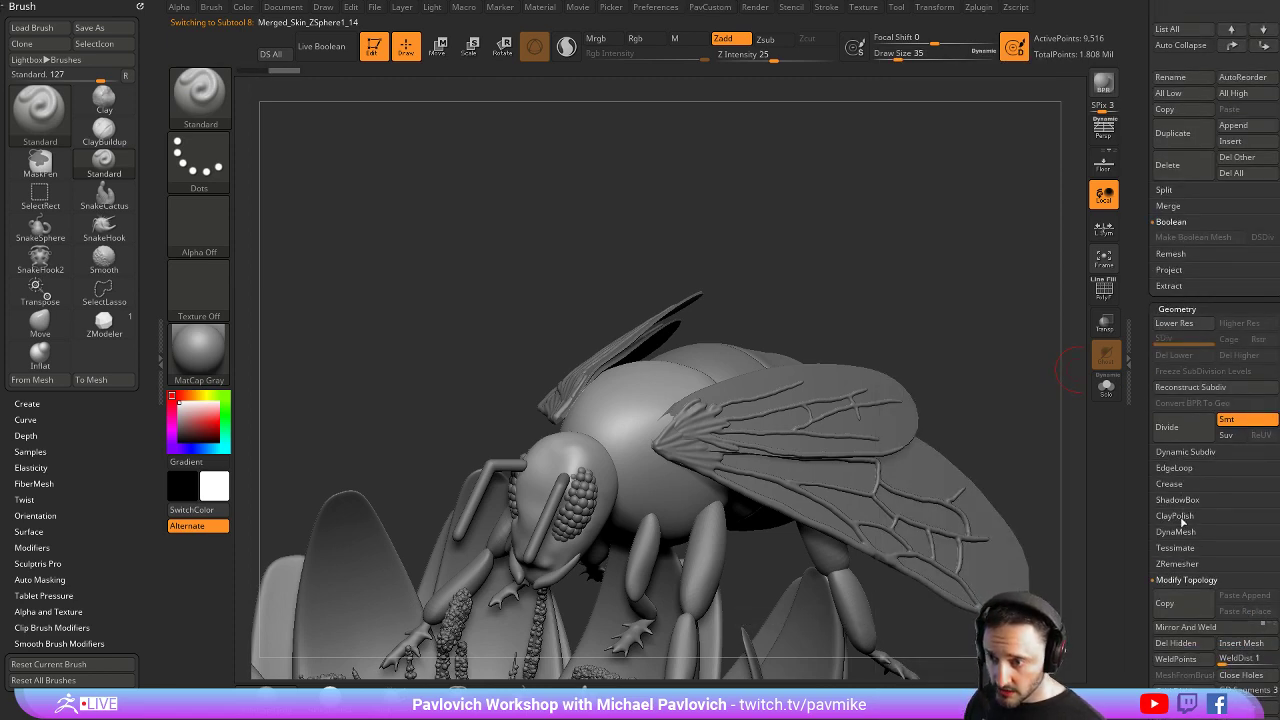
left_click(1185, 452)
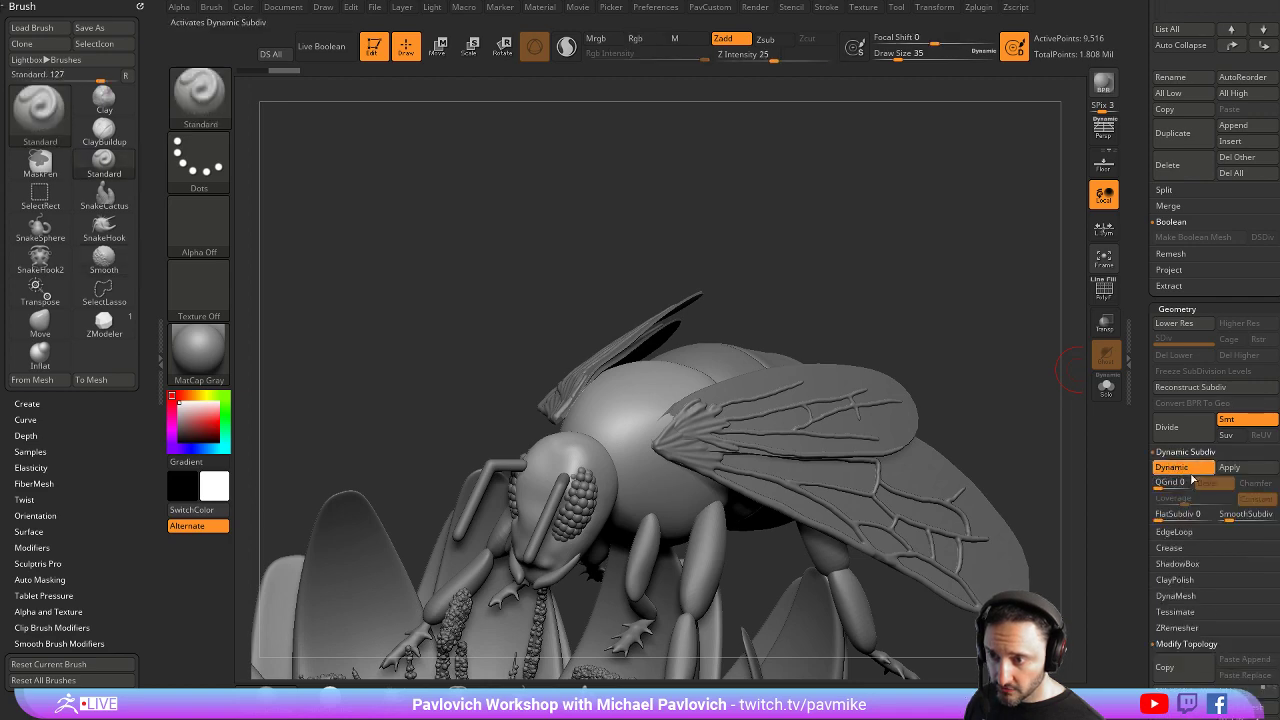
key("shift")
Set the draw size to 83 with the whole bee and flower in view
mouse_move(1050, 450)
left_mouse_down()
mouse_move(1000, 420)
mouse_move(931, 320)
mouse_move(980, 306)
mouse_move(990, 271)
mouse_move(914, 301)
left_mouse_up()
key("s")
mouse_move(914, 301)
left_mouse_down()
mouse_move(935, 298)
mouse_move(966, 338)
mouse_move(941, 340)
mouse_move(974, 254)
mouse_move(990, 275)
mouse_move(966, 287)
left_mouse_up()
key("s")
key("s")
left_click(964, 339)
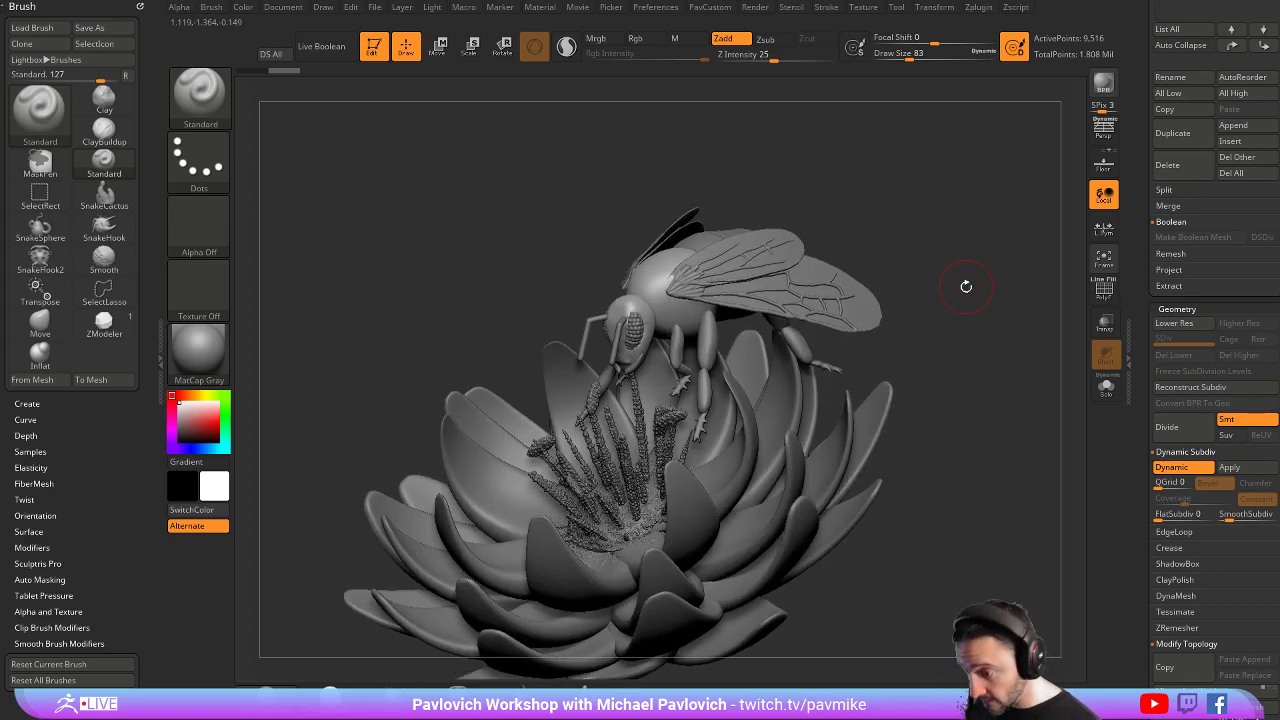
left_click_drag(945, 261, 981, 311)
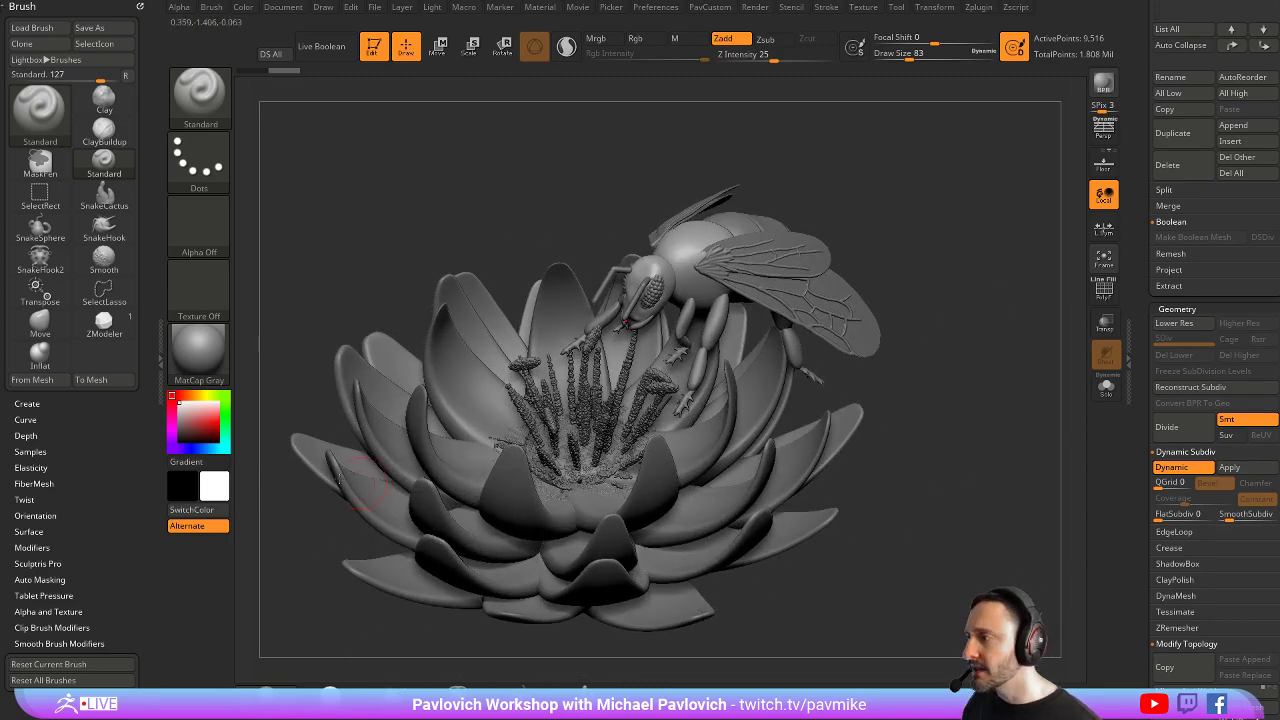
Apply the Gold MatCap material to the bee and flower scene
left_click(198, 352)
left_click(205, 356)
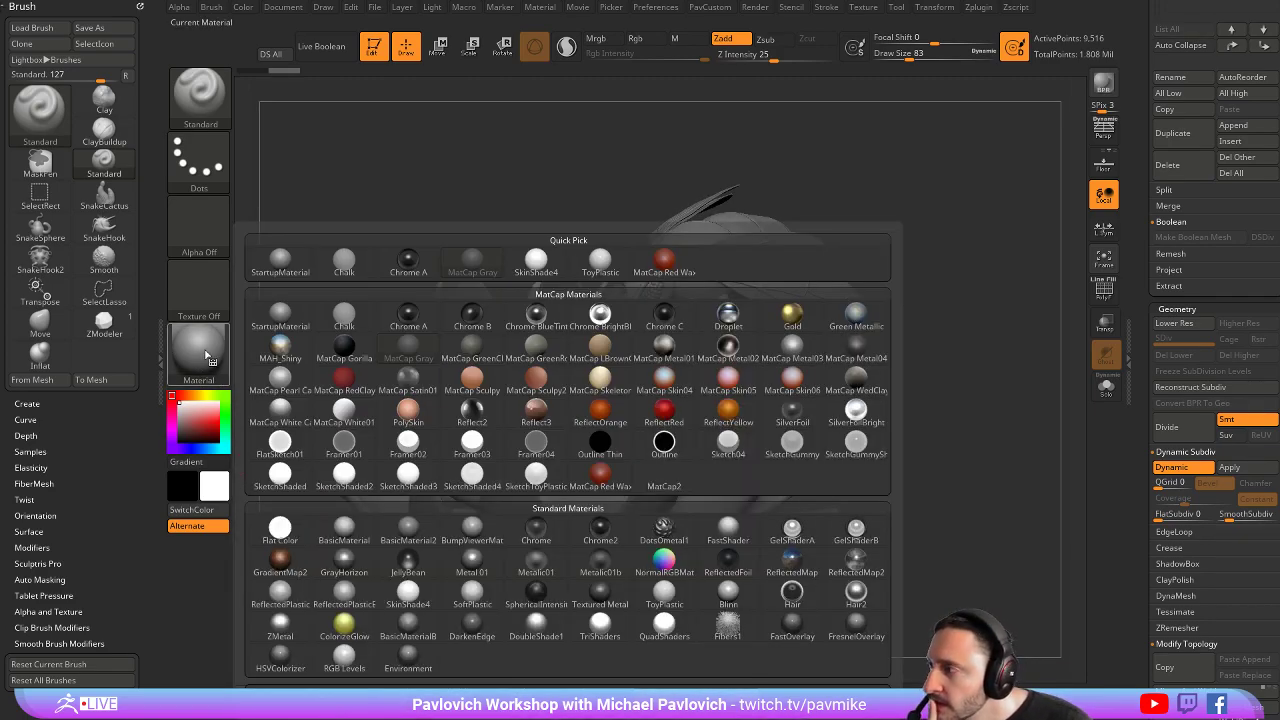
left_click(792, 316)
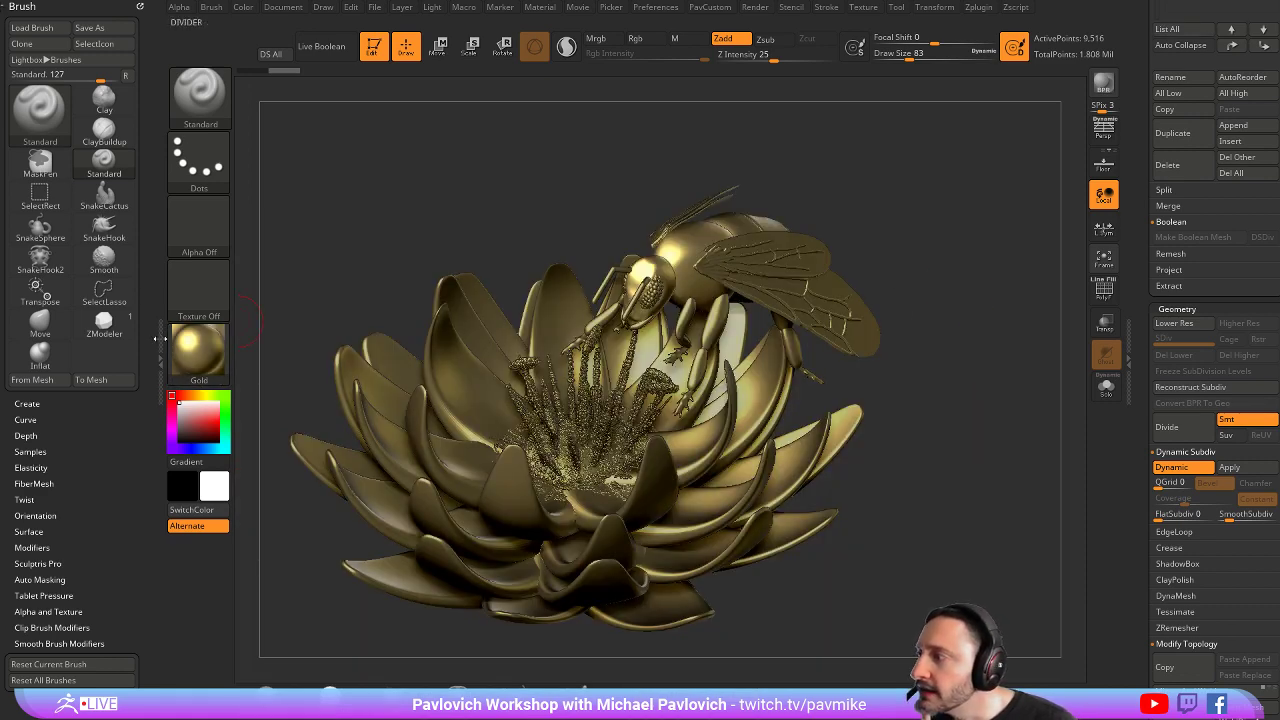
left_click(196, 354)
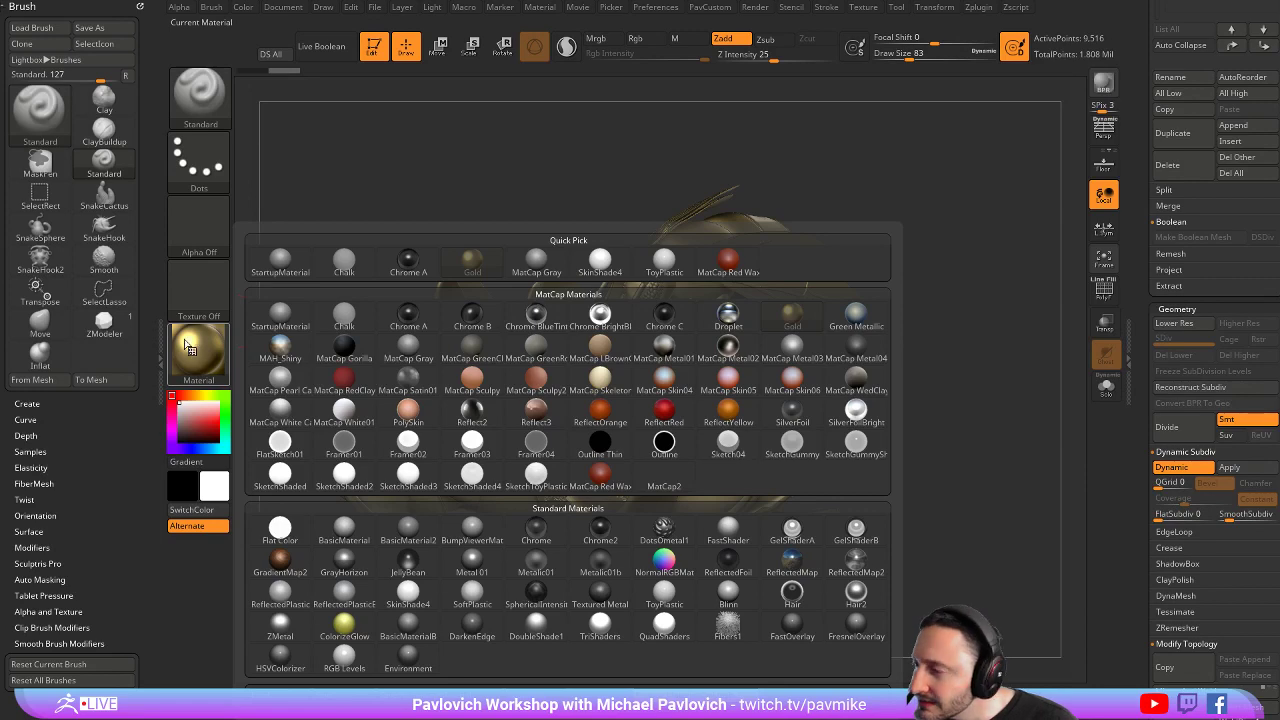
left_click_drag(957, 157, 1050, 158)
Send the golden bee and flower to KeyShot through the external renderer and bring up the KeyShot workspace
left_click(757, 8)
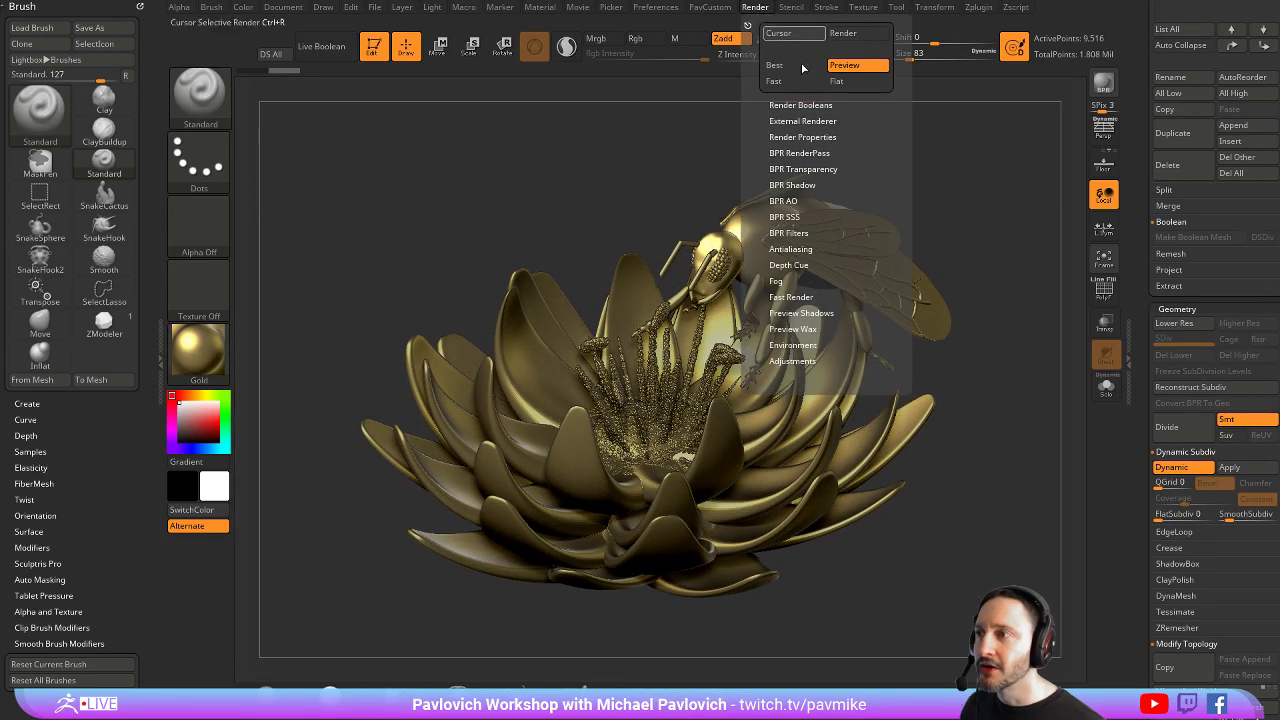
key("shift")
left_click(797, 120)
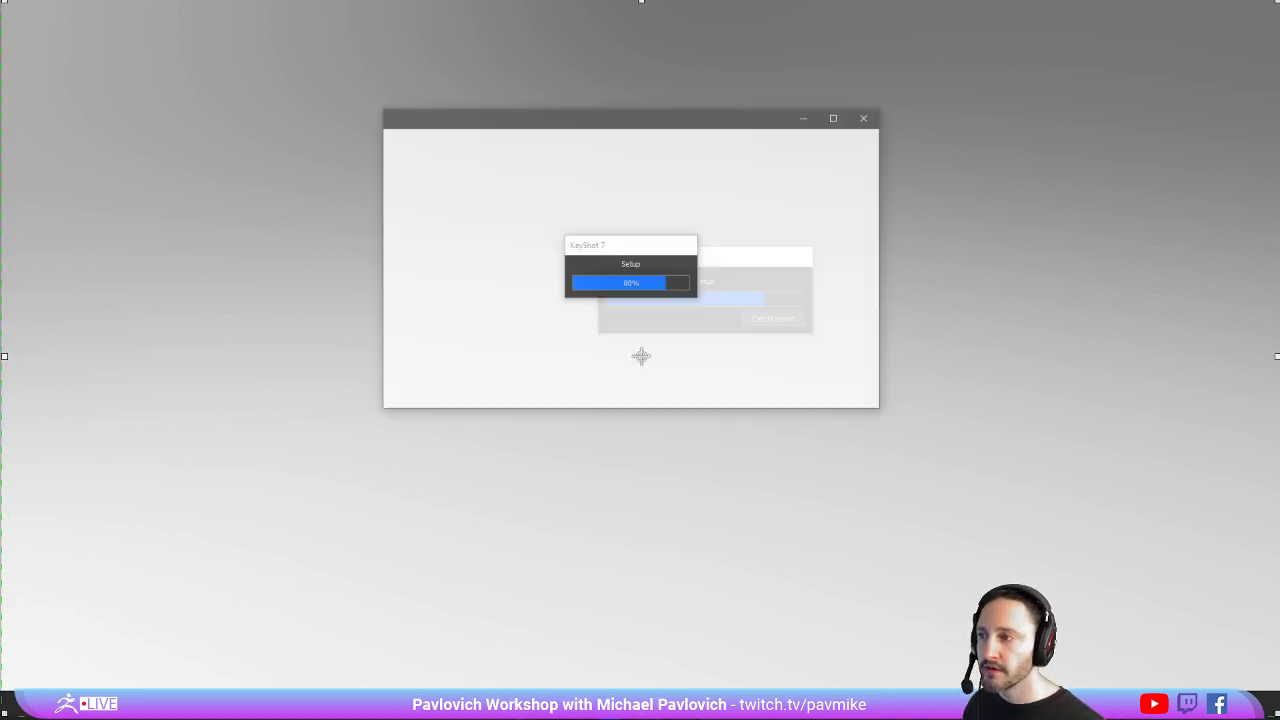
left_click(866, 119)
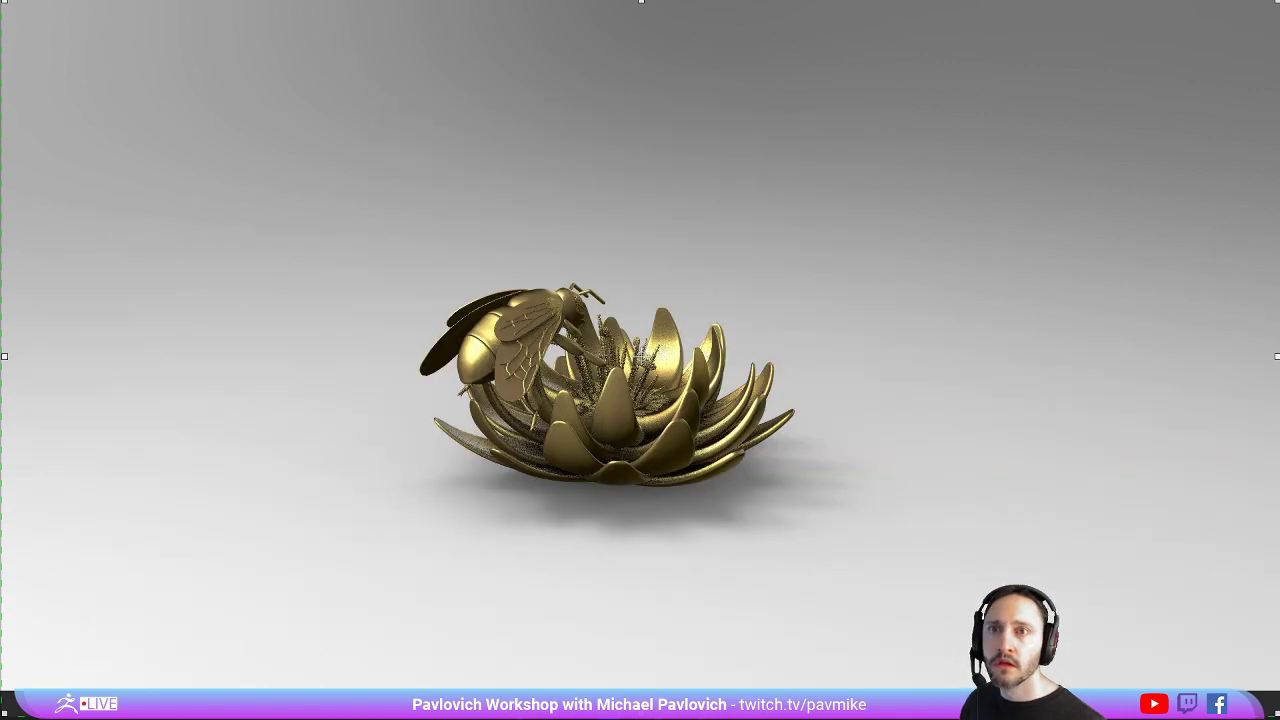
key("super+Down")
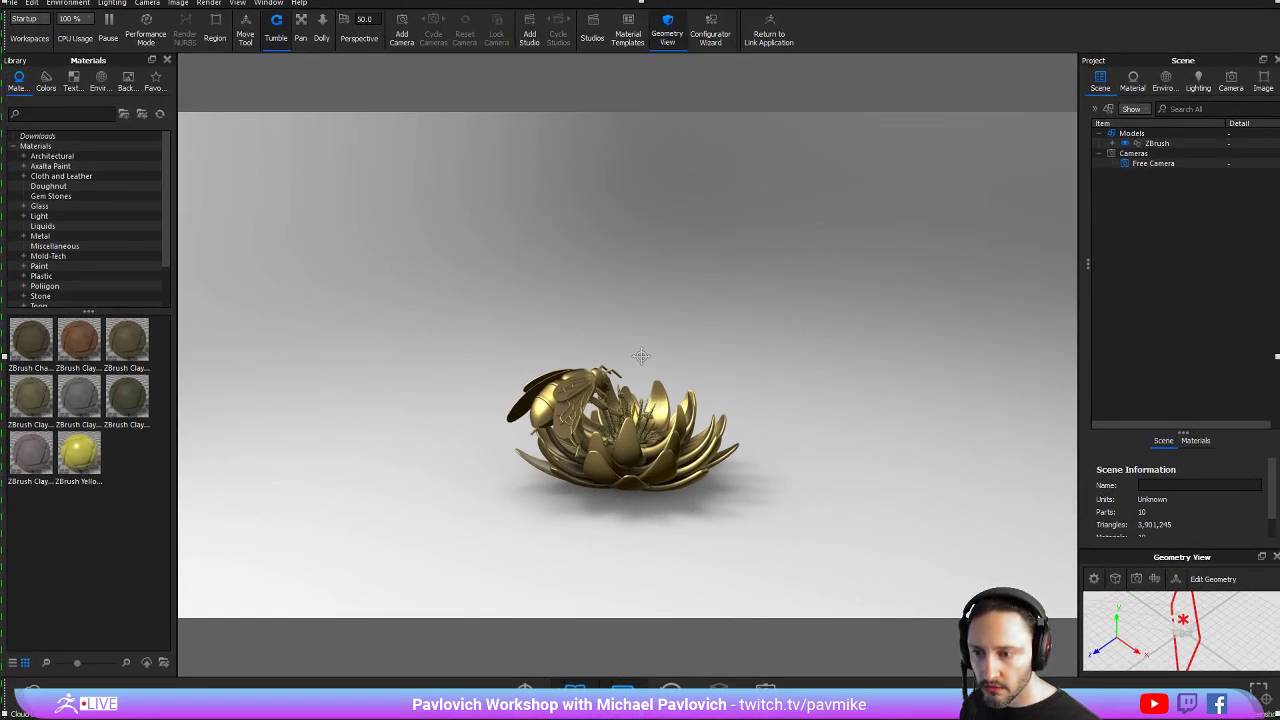
scroll(757, 380, "up", 3)
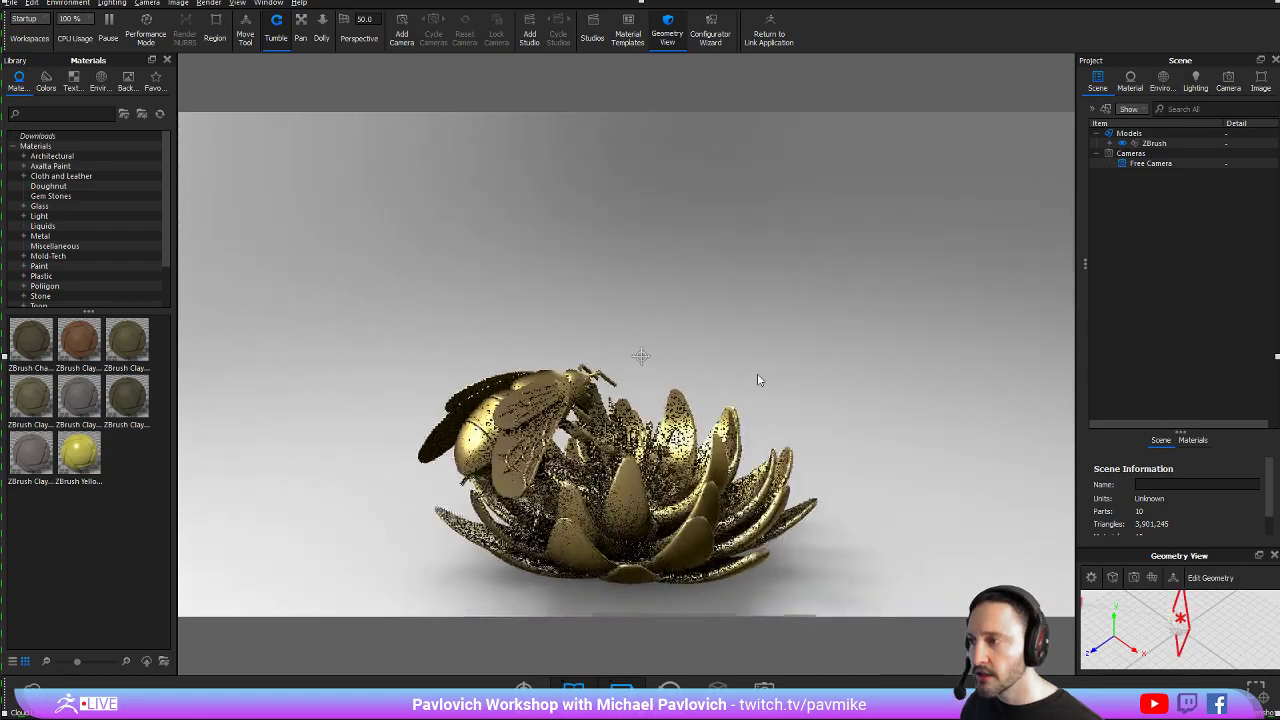
Search the material library for gold and apply the Gold 24k Polish material to the whole ZBrush model
left_click_drag(757, 380, 325, 434)
middle_click_drag(325, 434, 335, 365)
scroll(335, 365, "up", 2)
left_click_drag(335, 365, 1038, 436)
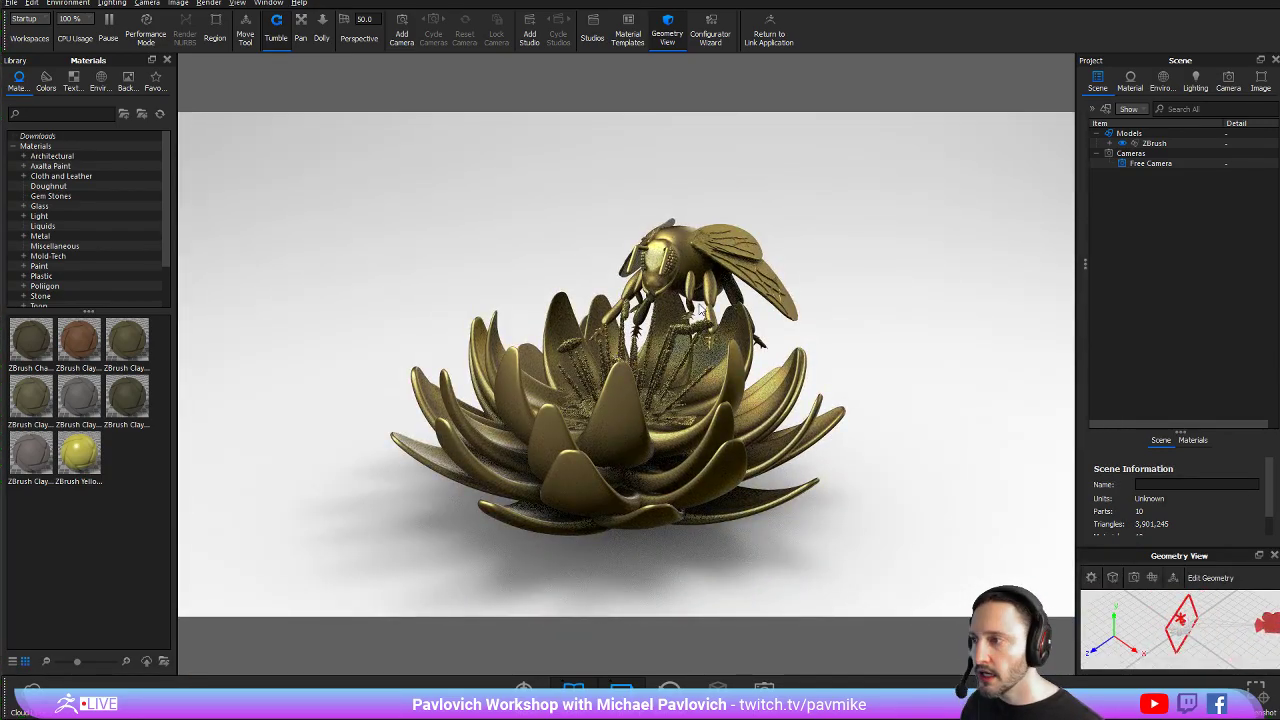
scroll(702, 310, "up", 2)
left_click_drag(702, 310, 548, 247)
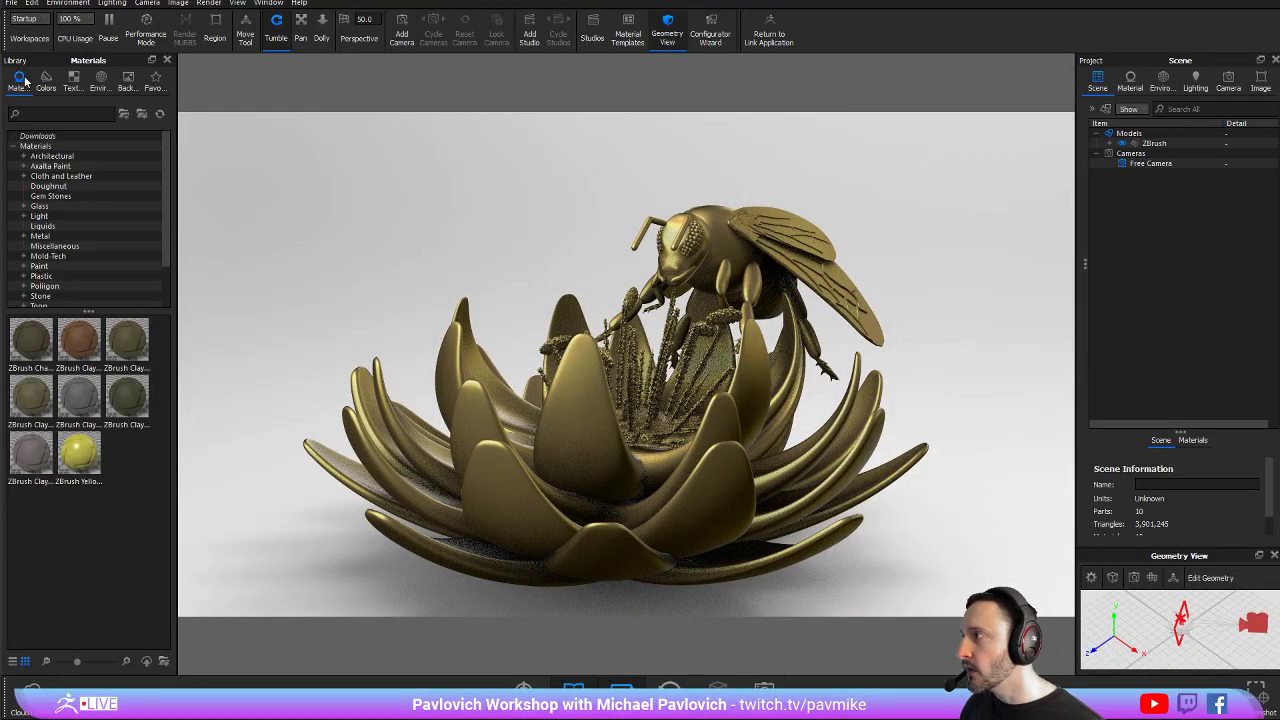
type("gold")
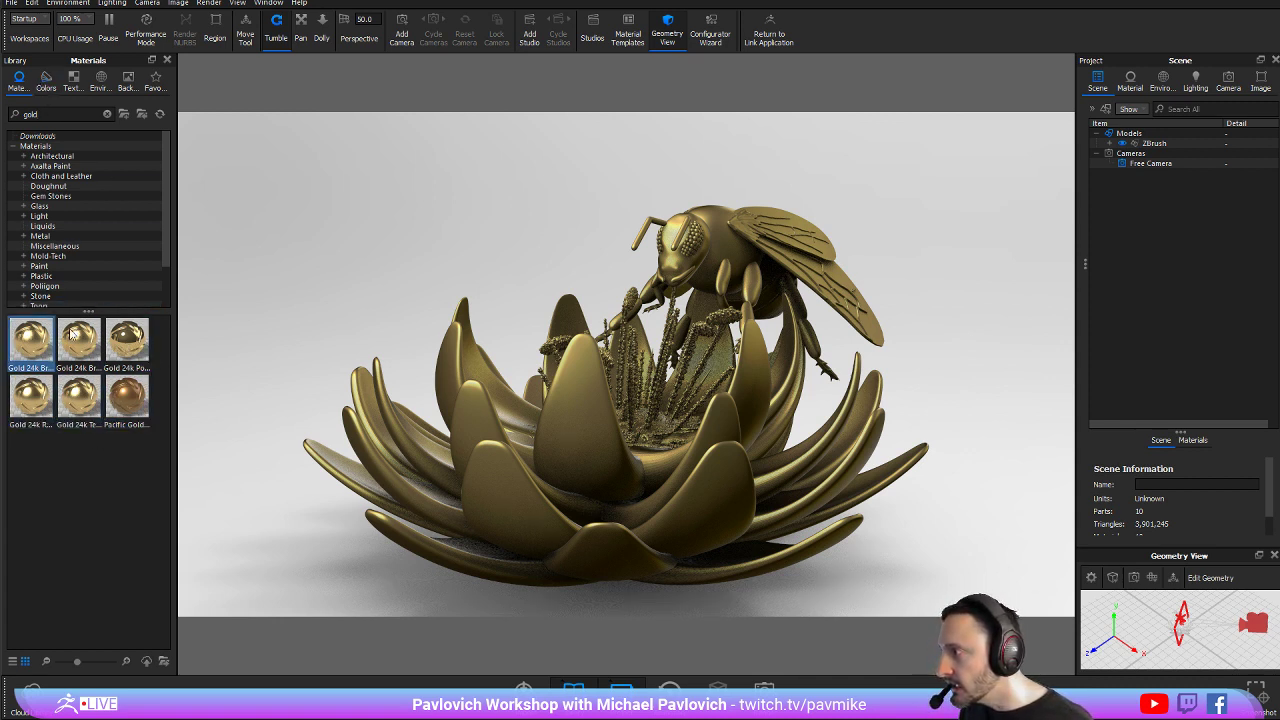
left_click(138, 343)
mouse_move(600, 420)
left_mouse_down()
mouse_move(669, 266)
mouse_move(700, 440)
mouse_move(600, 445)
left_mouse_up()
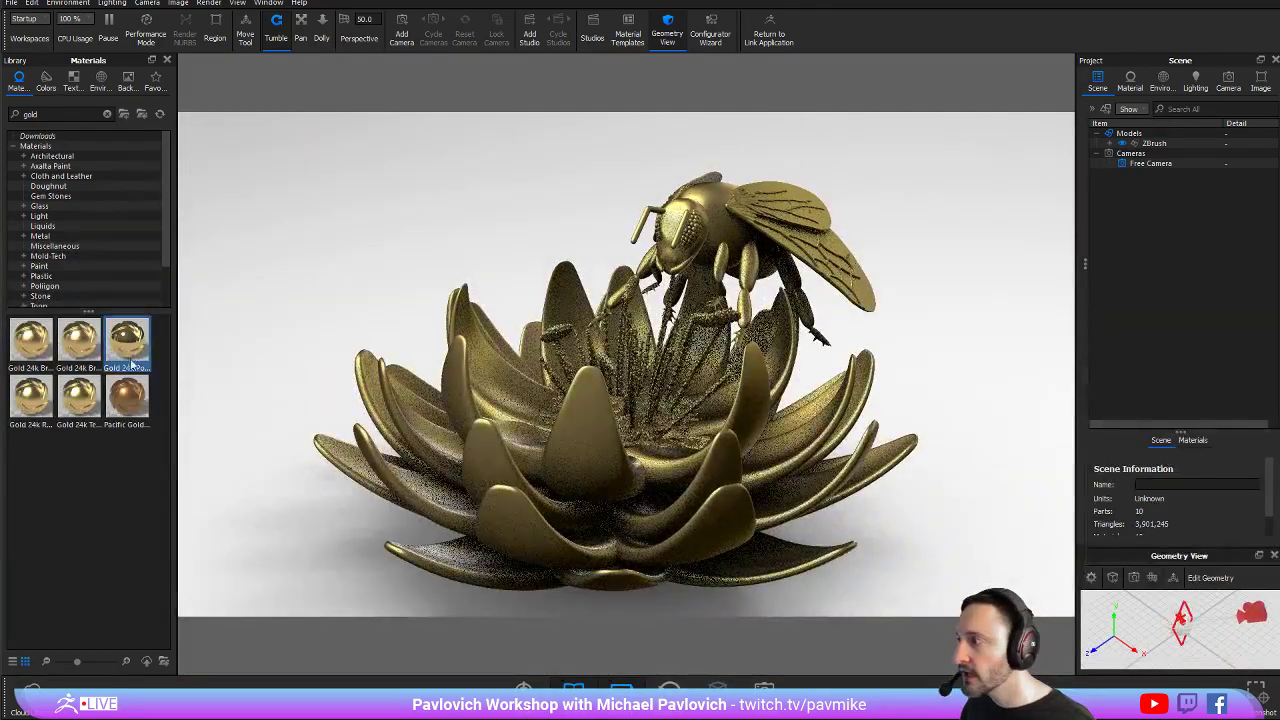
left_click_drag(128, 343, 1162, 146)
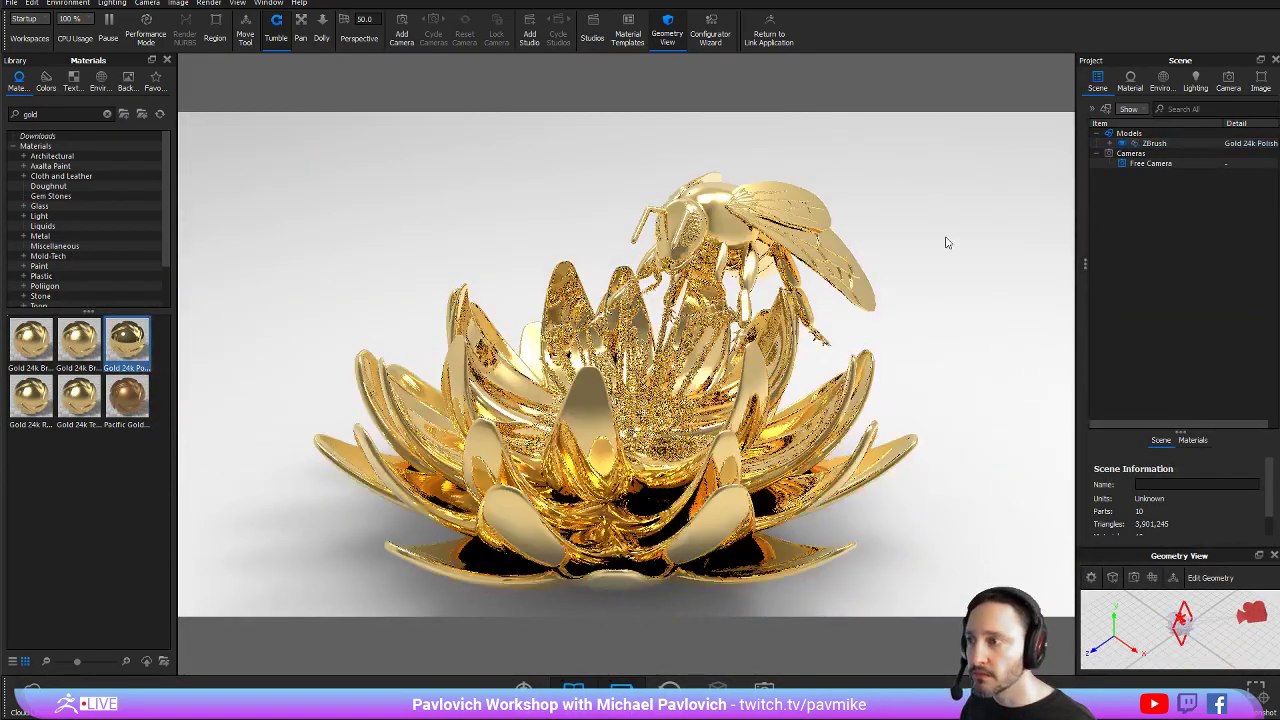
Light the scene with the ZBrush environment pixologic_backstreet_caen and set its background to a plain white color
left_click_drag(929, 194, 895, 318)
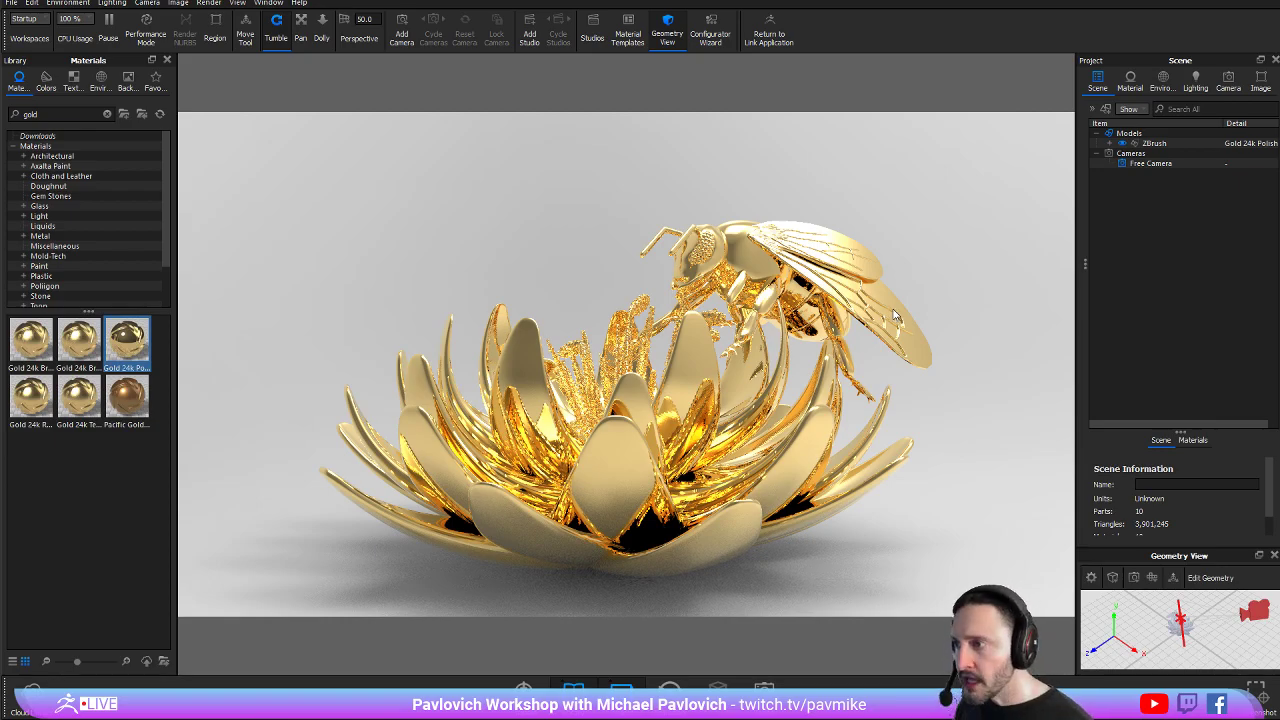
left_click_drag(907, 313, 664, 273)
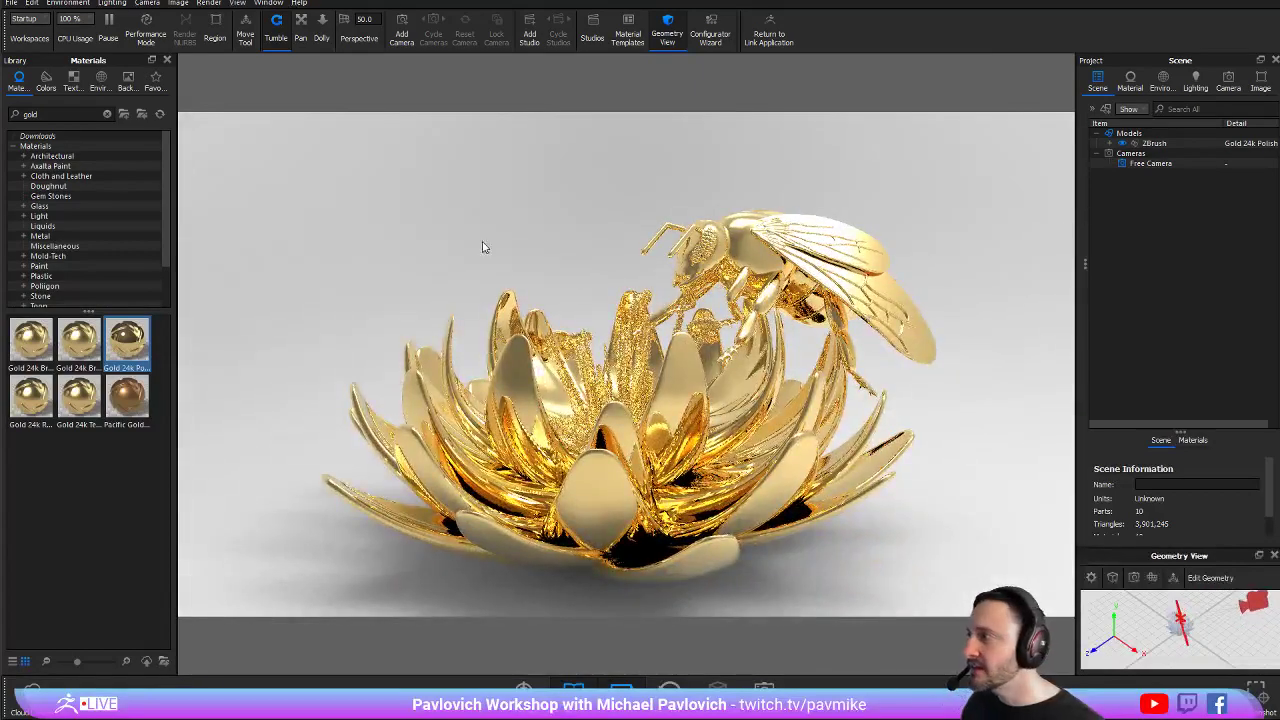
left_click(101, 78)
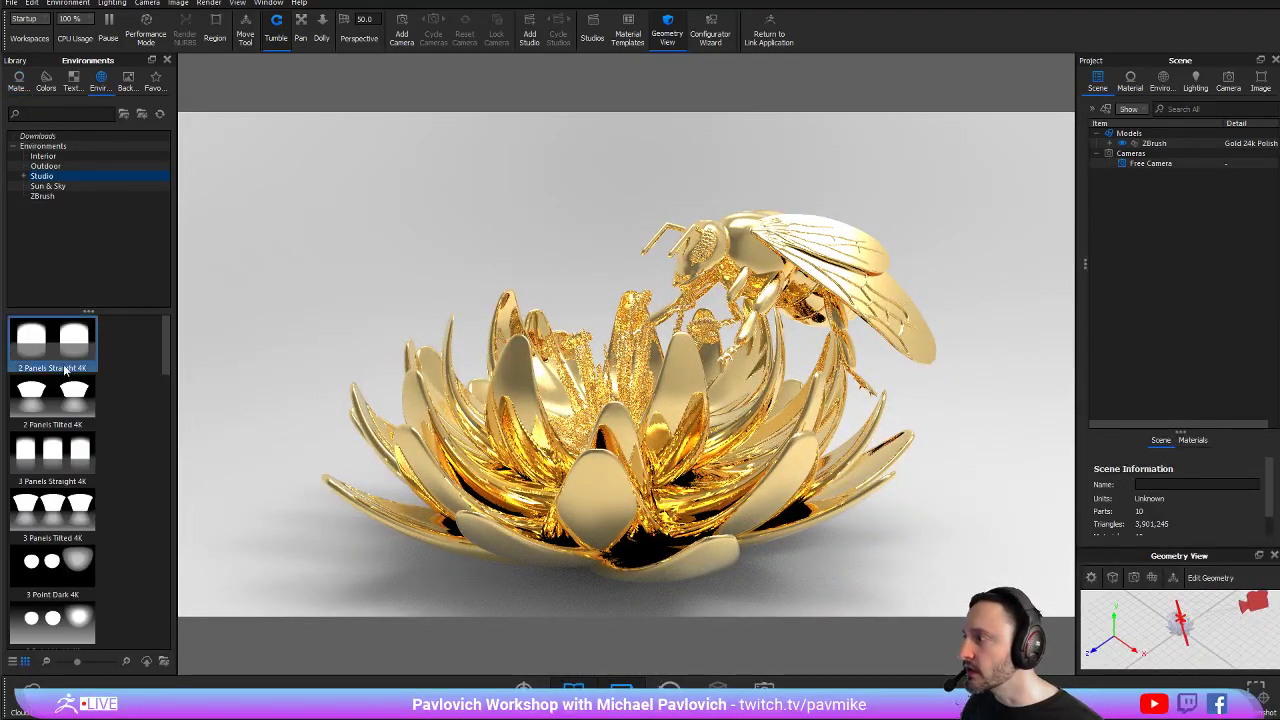
left_click(42, 196)
left_click(52, 340)
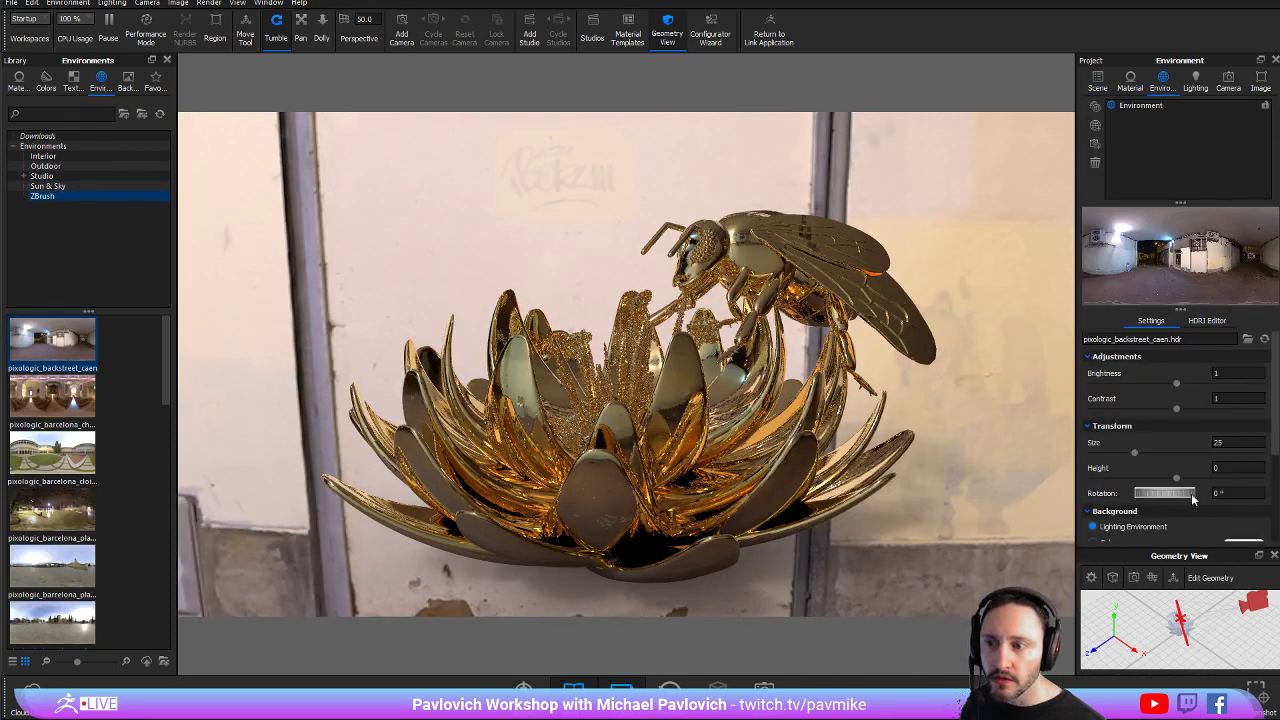
scroll(1162, 502, "down", 3)
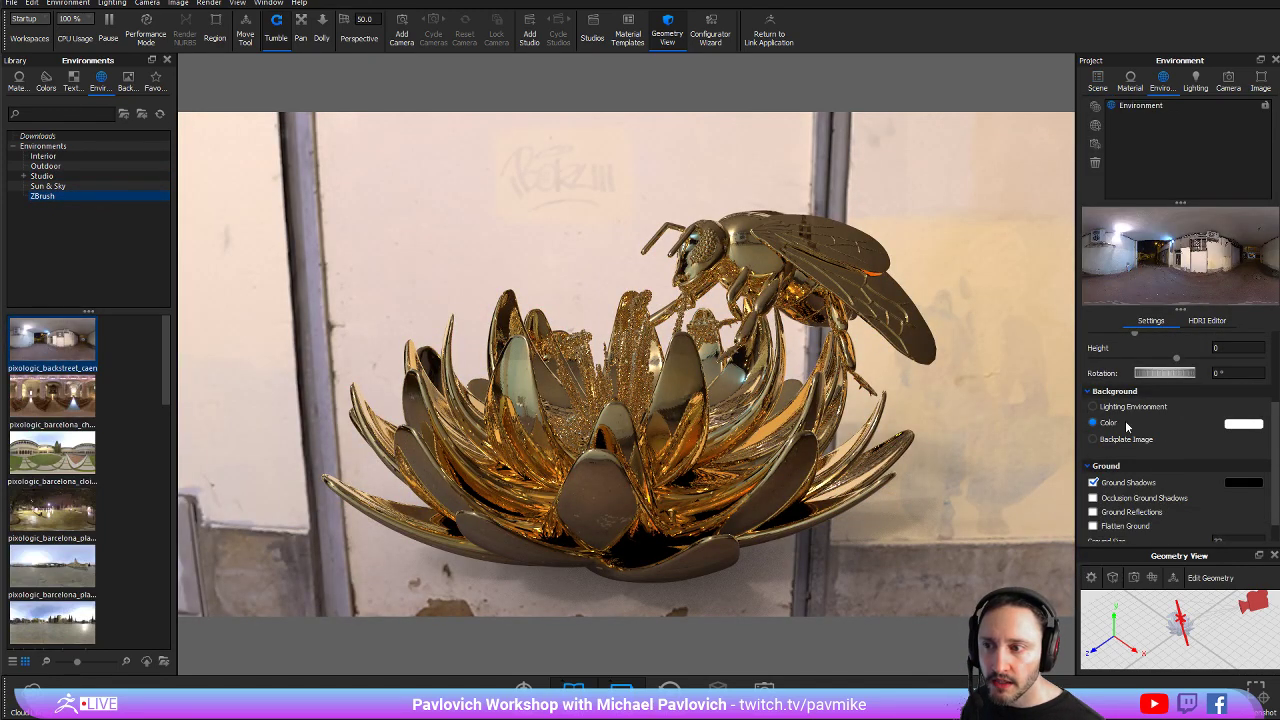
left_click(1110, 423)
left_click_drag(990, 364, 1037, 271)
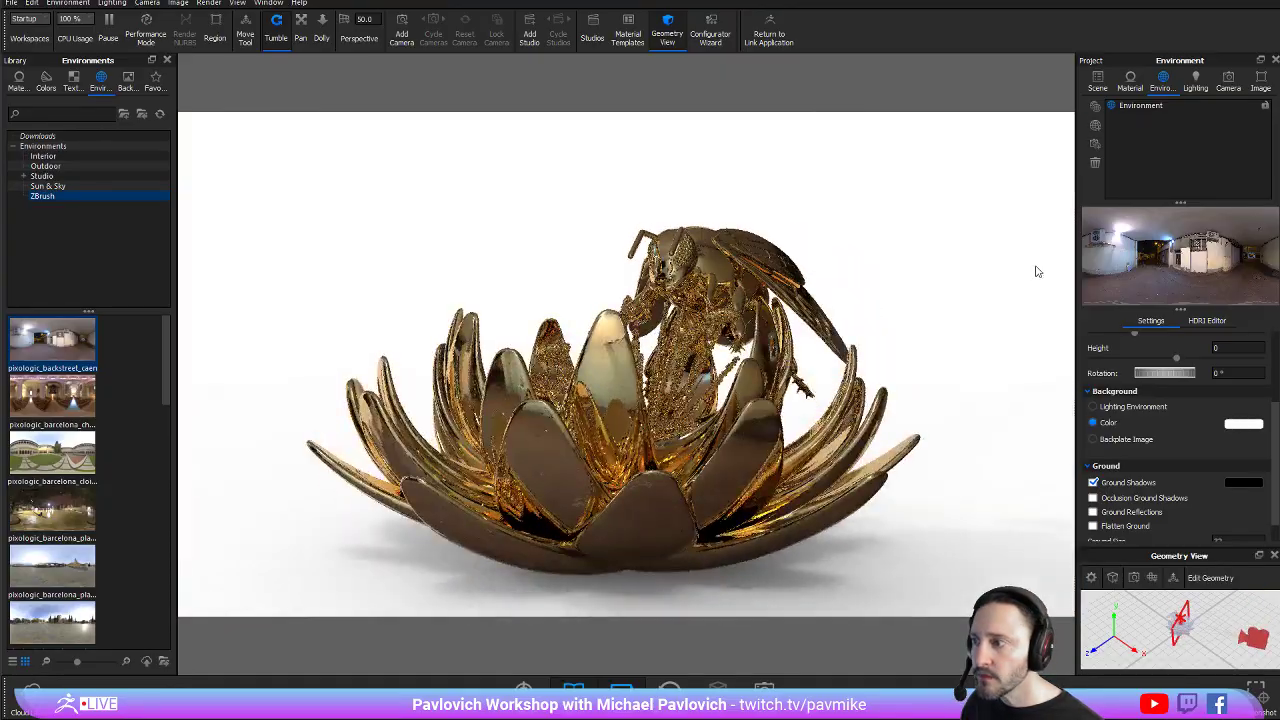
left_click_drag(980, 223, 858, 305)
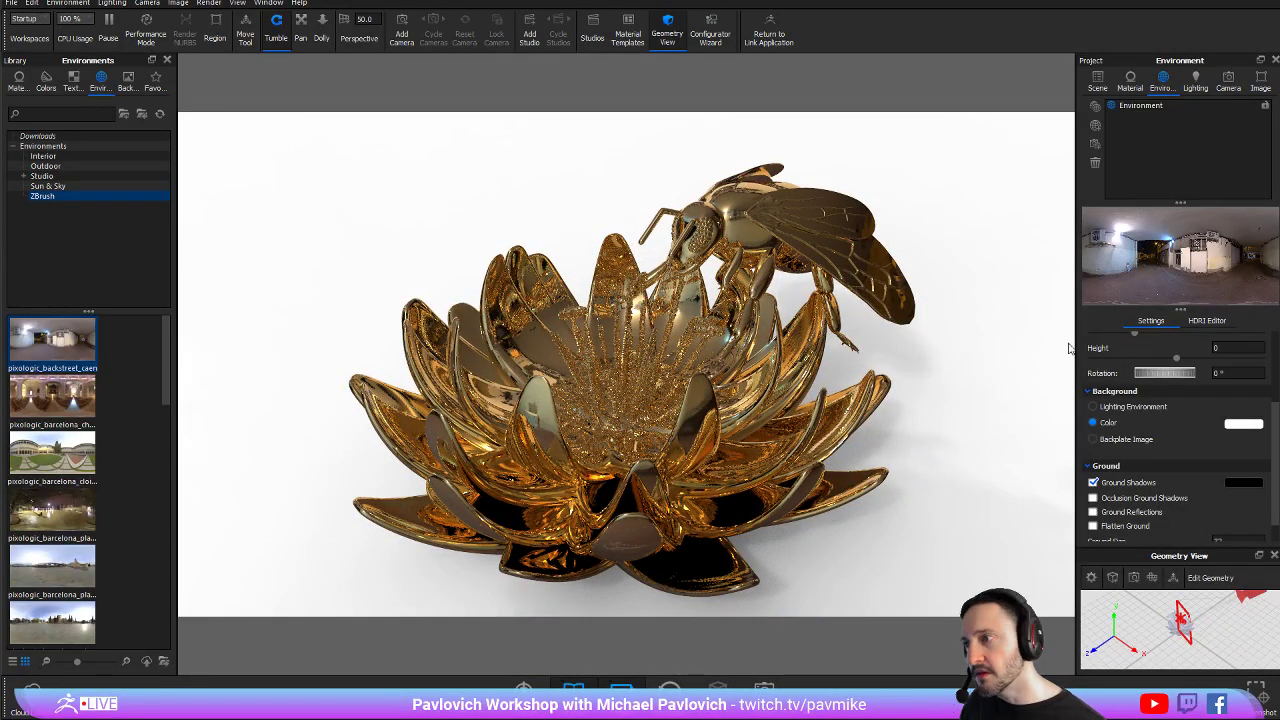
Pause the live render and switch back to ZBrush to look over the available materials
left_click(107, 22)
key("alt+Tab")
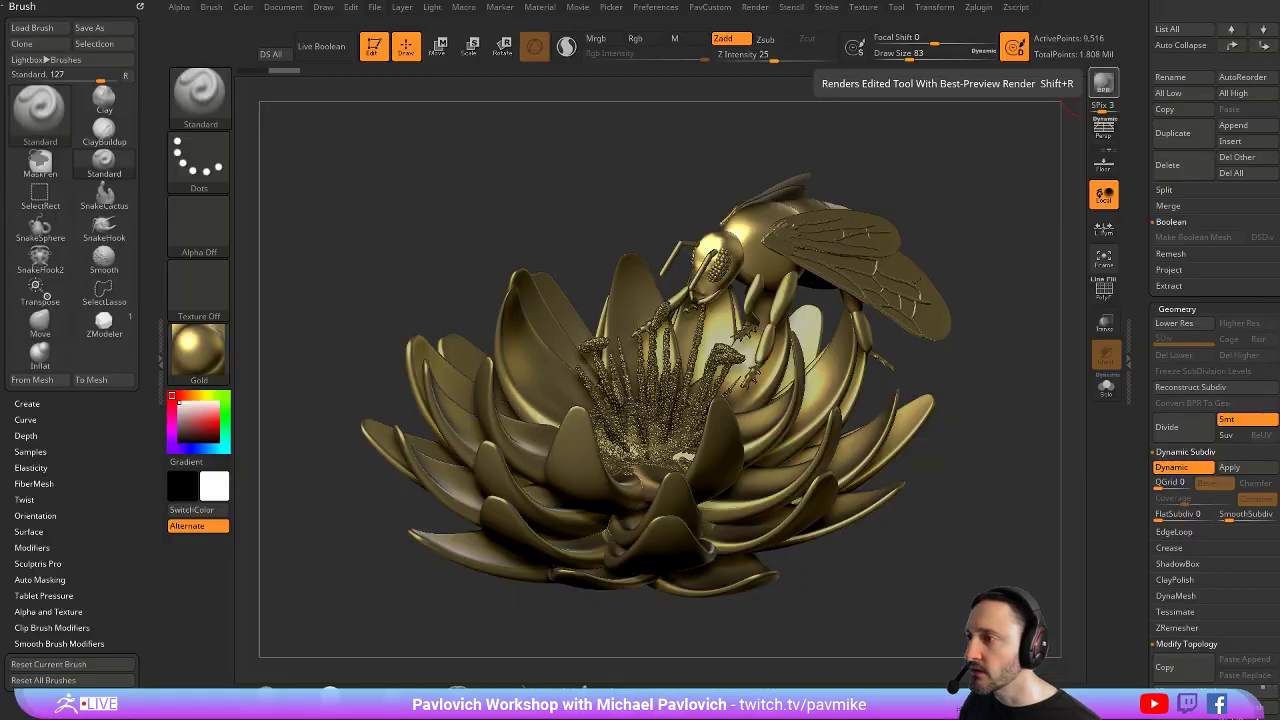
left_click_drag(872, 155, 889, 155)
left_click(205, 370)
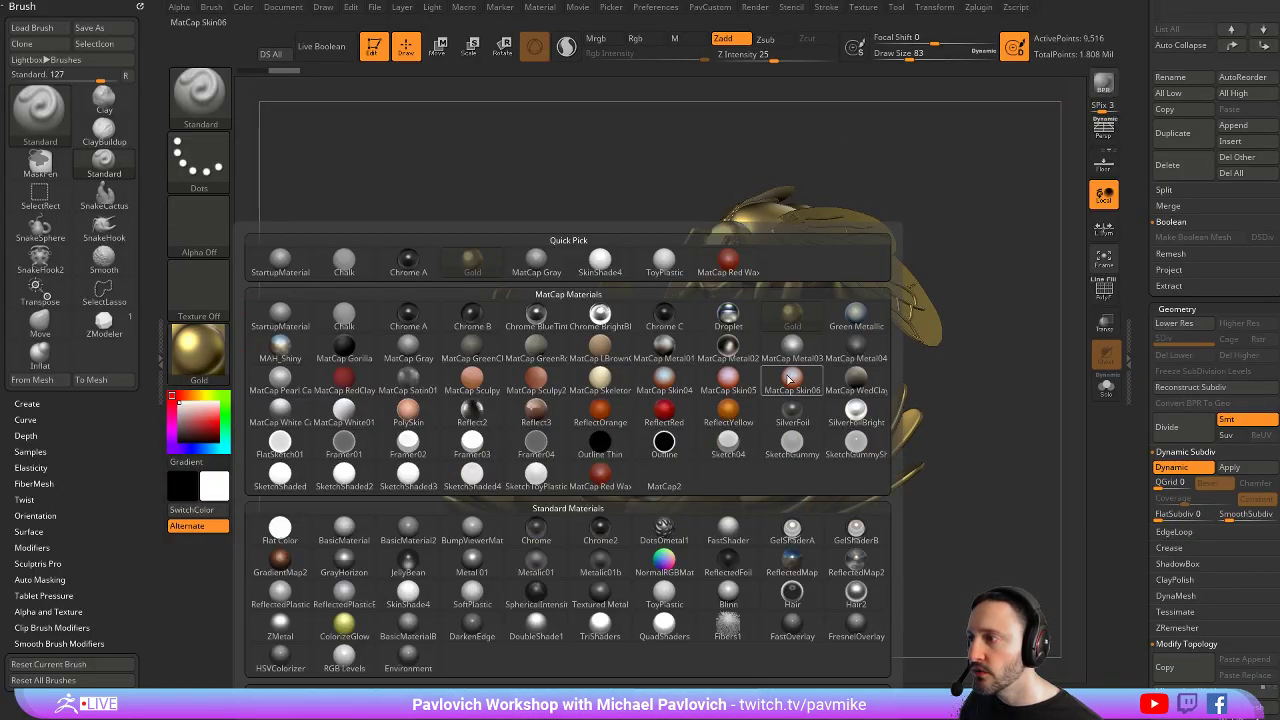
left_click_drag(493, 238, 566, 199)
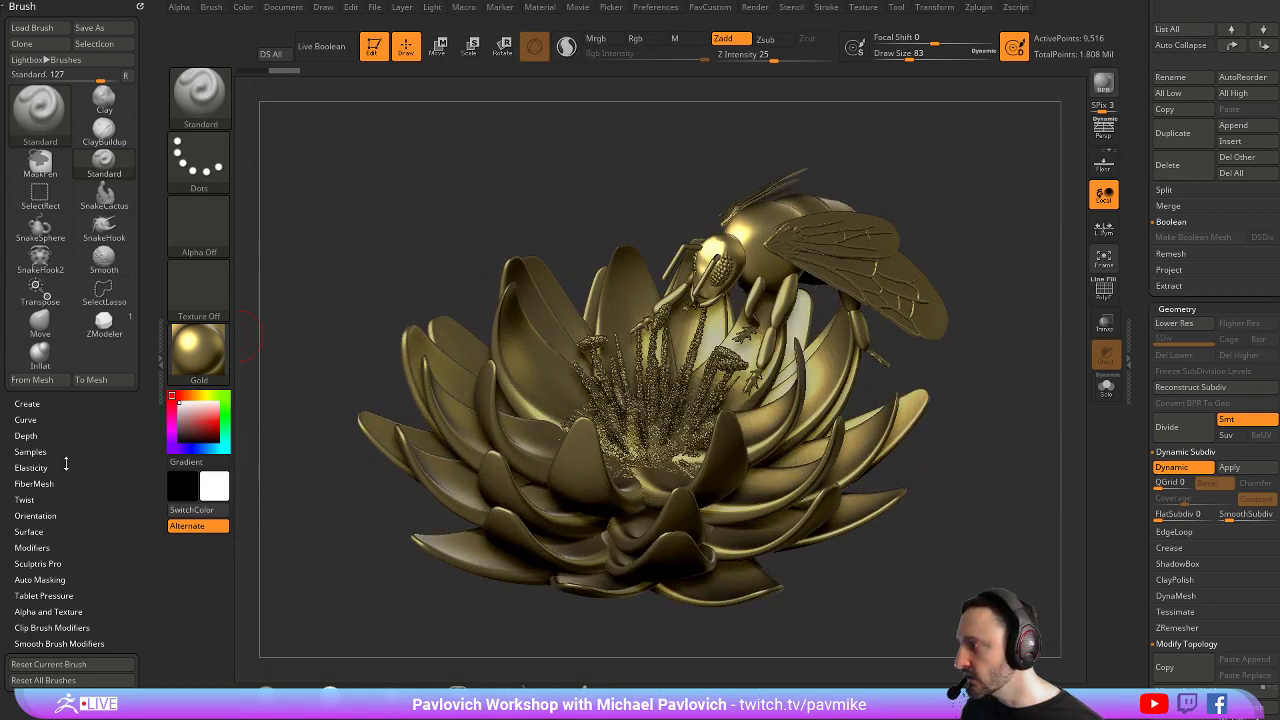
Replace the docked Brush palette with the Material palette and expand the Gold material's Modifiers
left_click(140, 6)
left_click(539, 7)
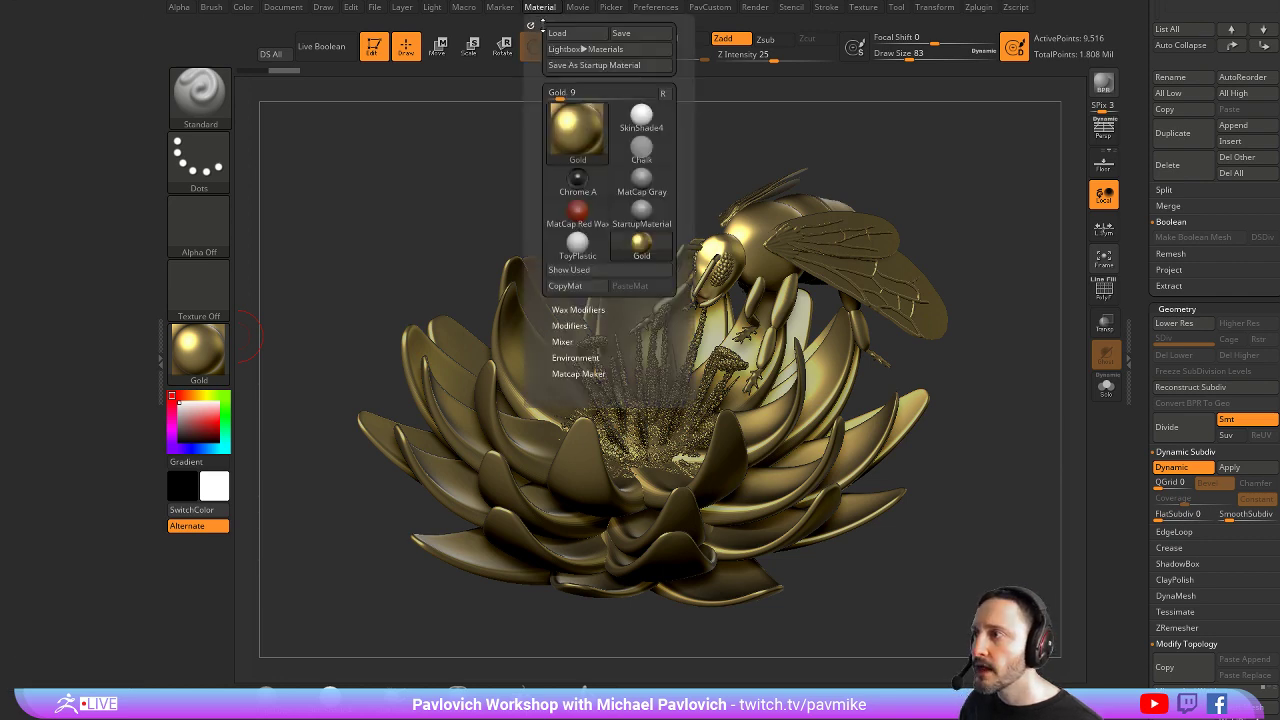
left_click(531, 25)
key("w")
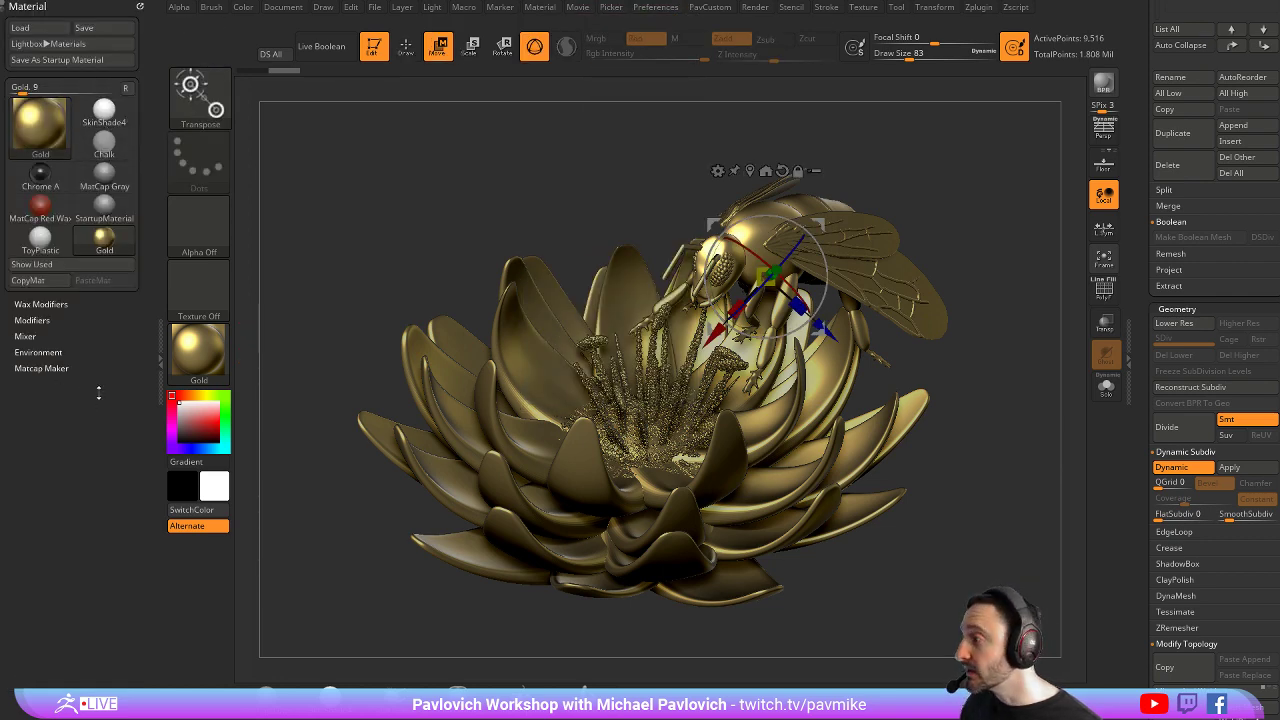
left_click(33, 320)
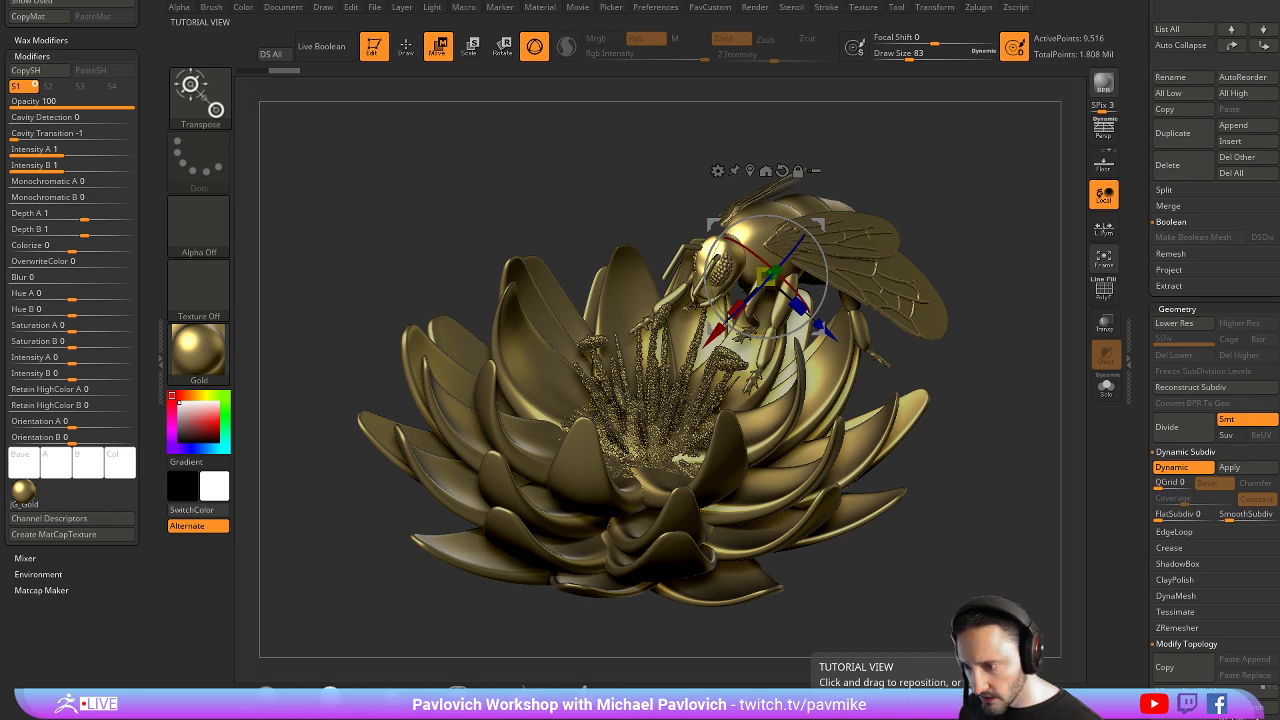
Switch to the browser, look through the YouTube channel's playlists for ZBrush and rendering tutorials, and return to ZBrush
key("alt+Tab")
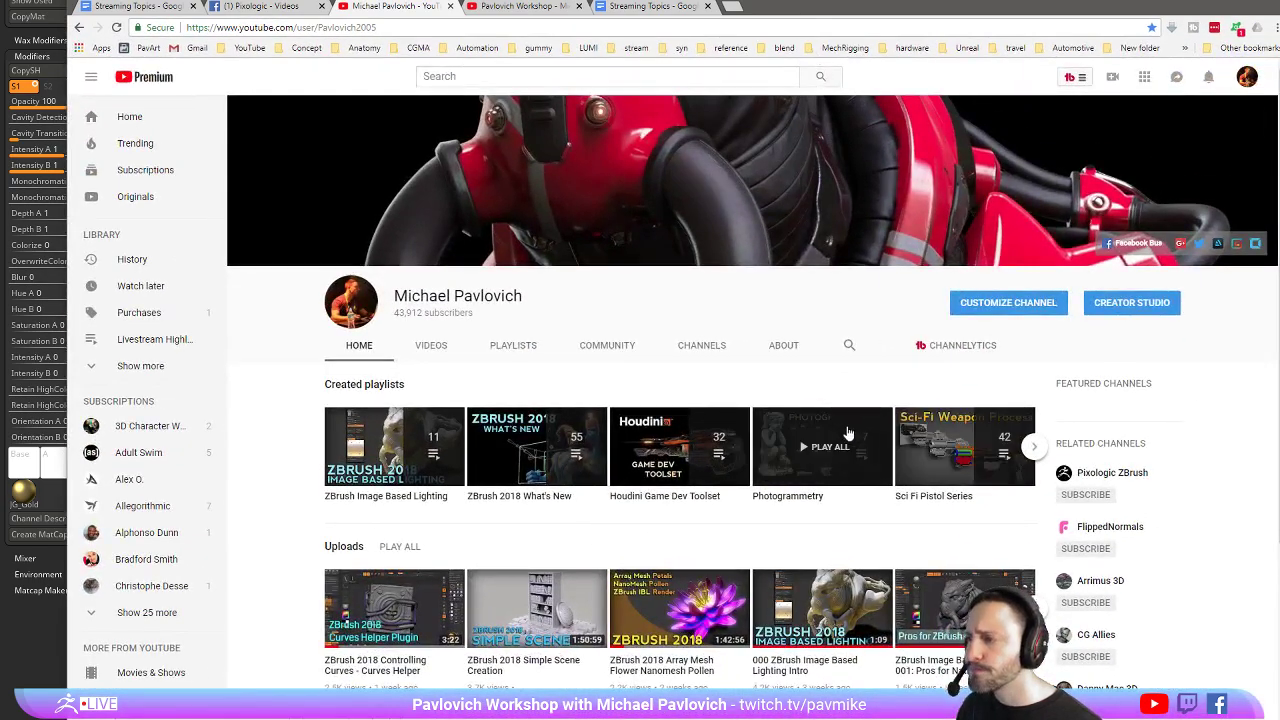
left_click(512, 345)
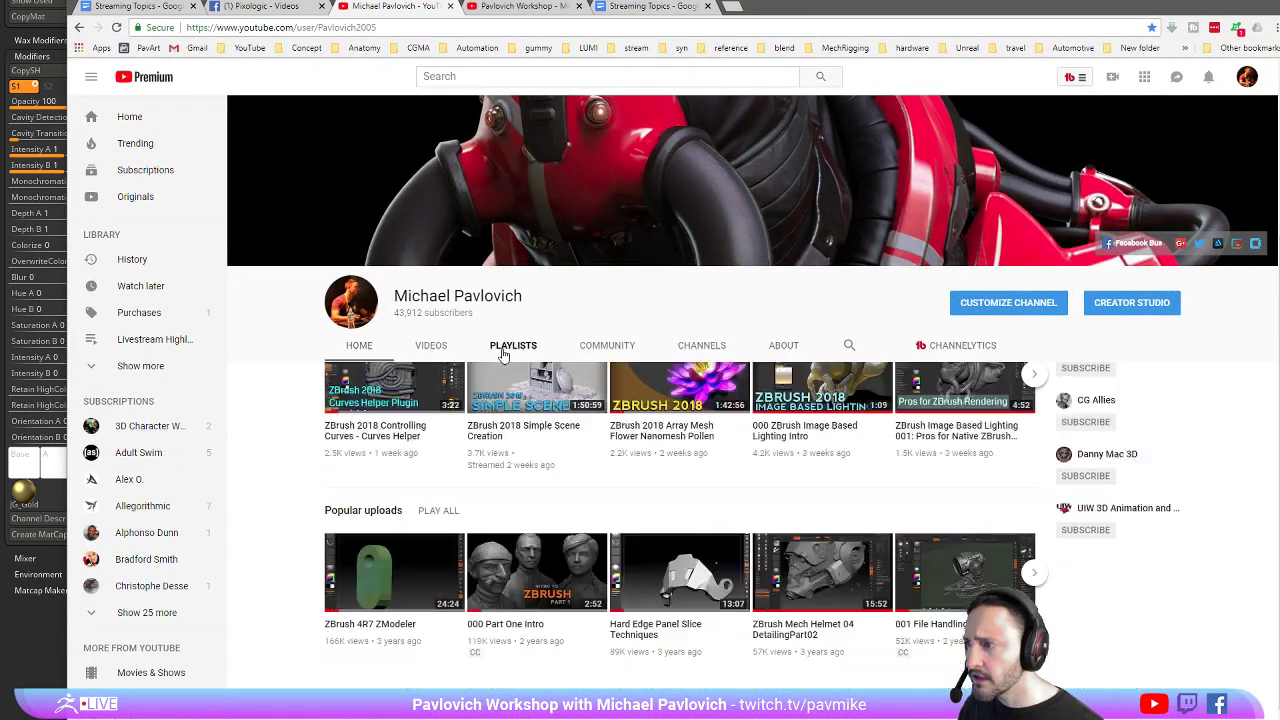
scroll(510, 356, "down", 3)
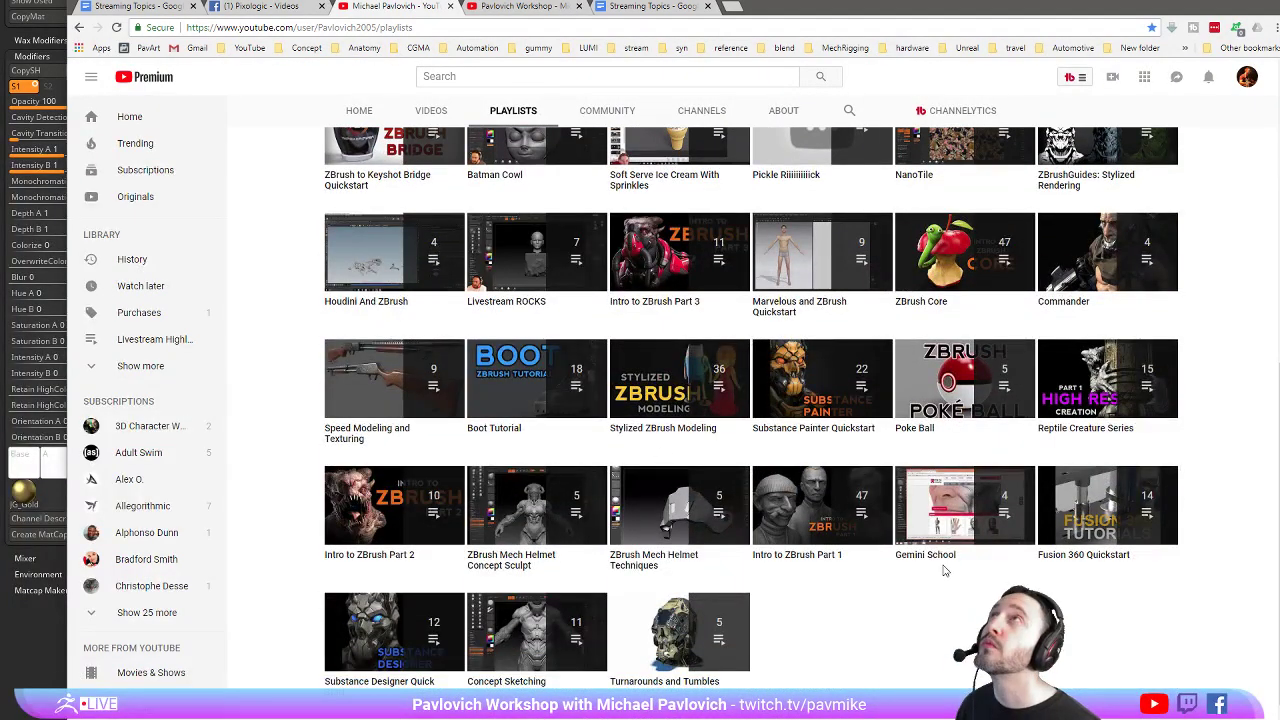
scroll(943, 567, "up", 1)
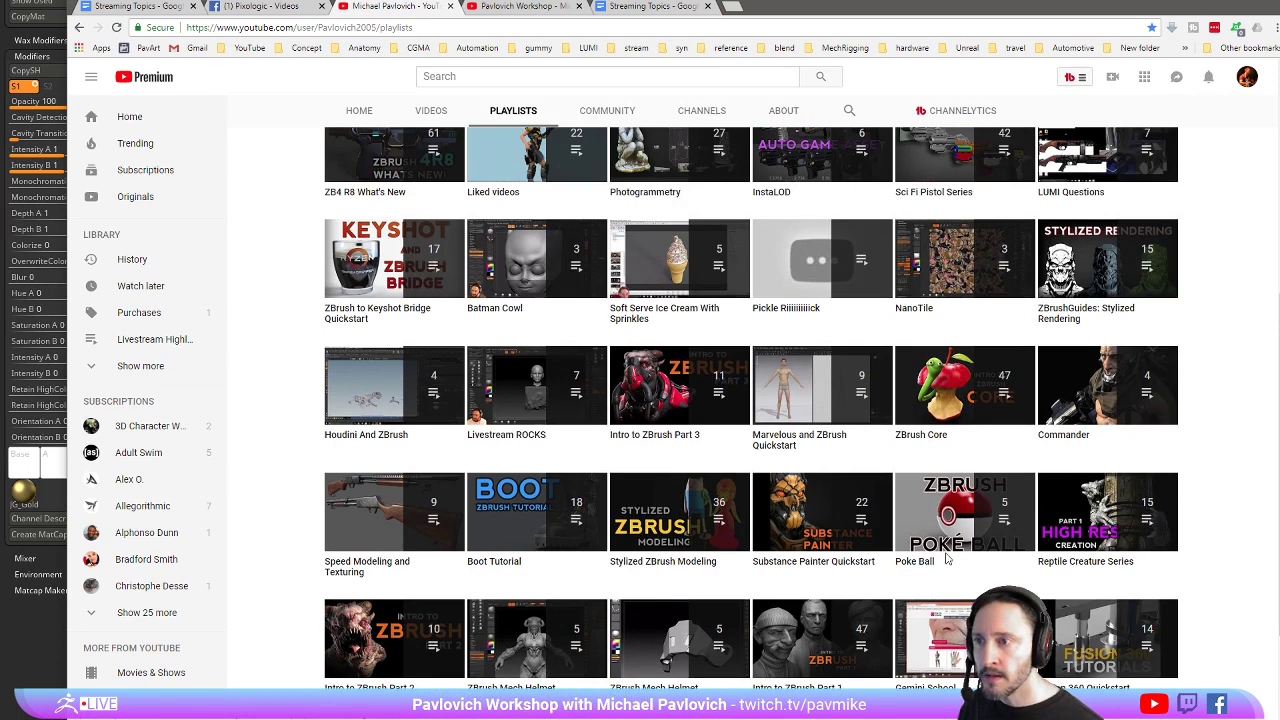
scroll(947, 560, "up", 1)
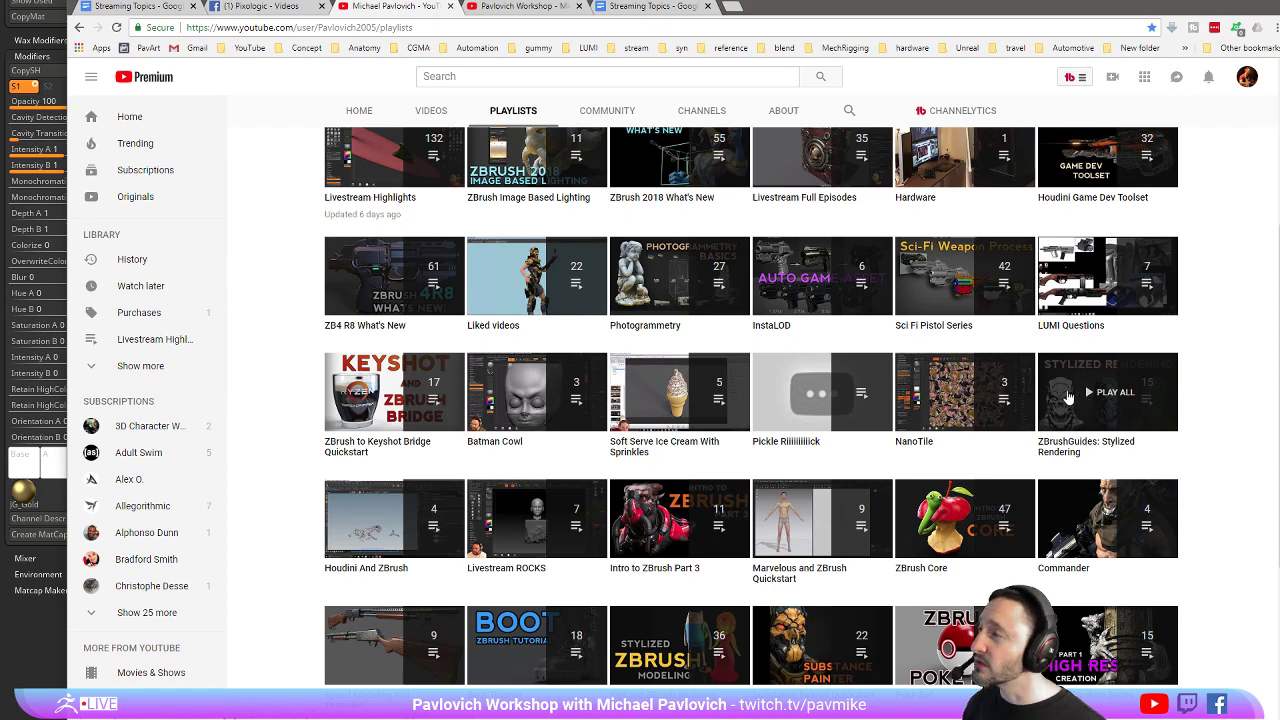
key("alt+Tab")
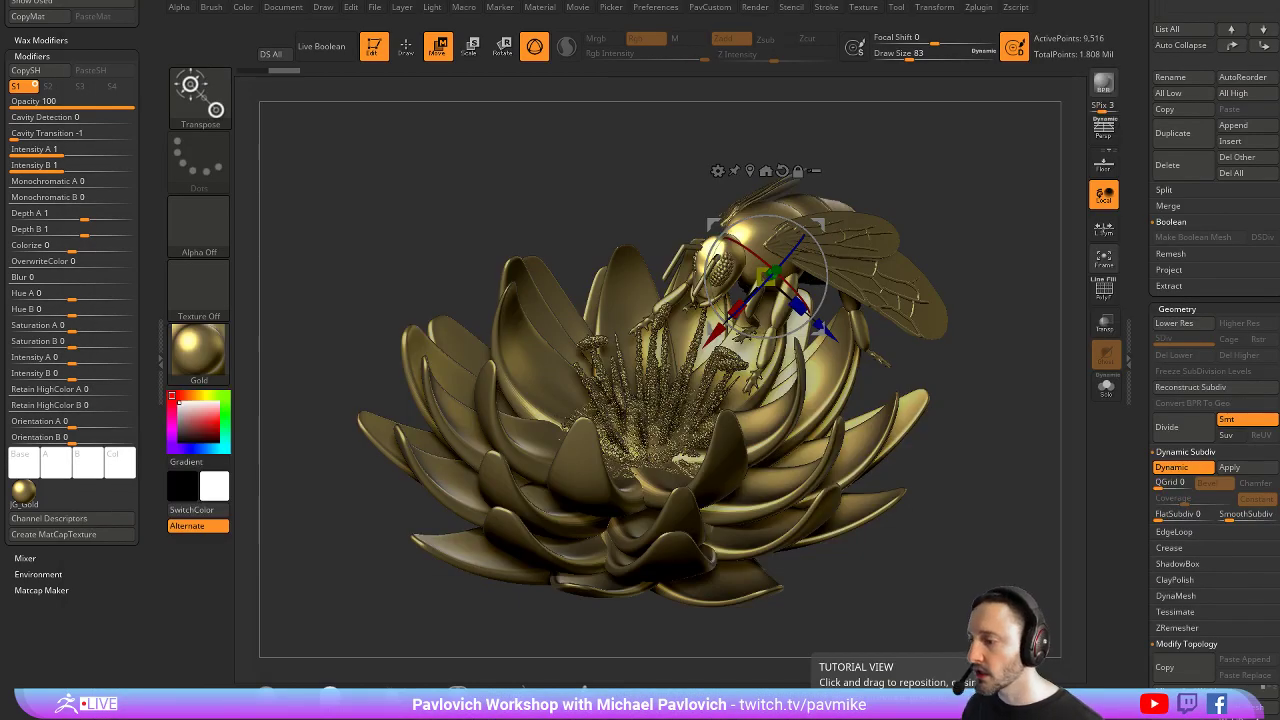
key("alt+Tab")
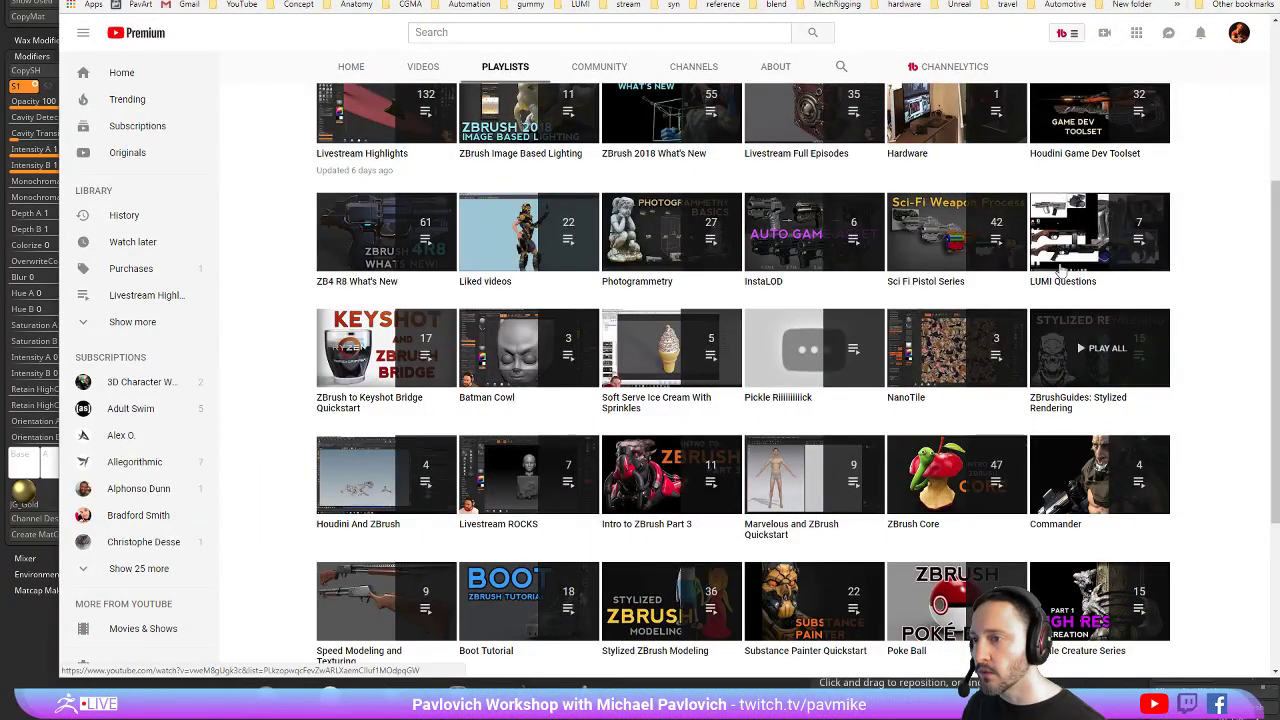
key("alt+Tab")
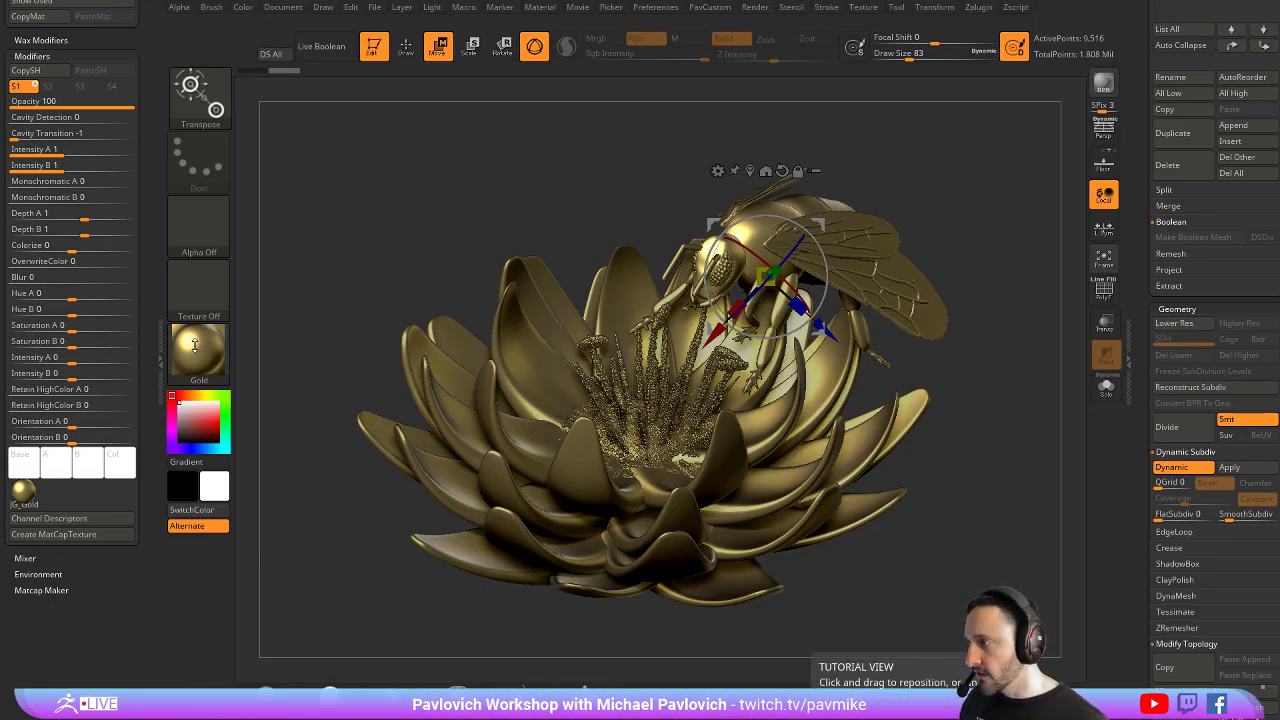
Change the bee and flower material from the material library to MatCap Satin01
left_click_drag(298, 297, 325, 310)
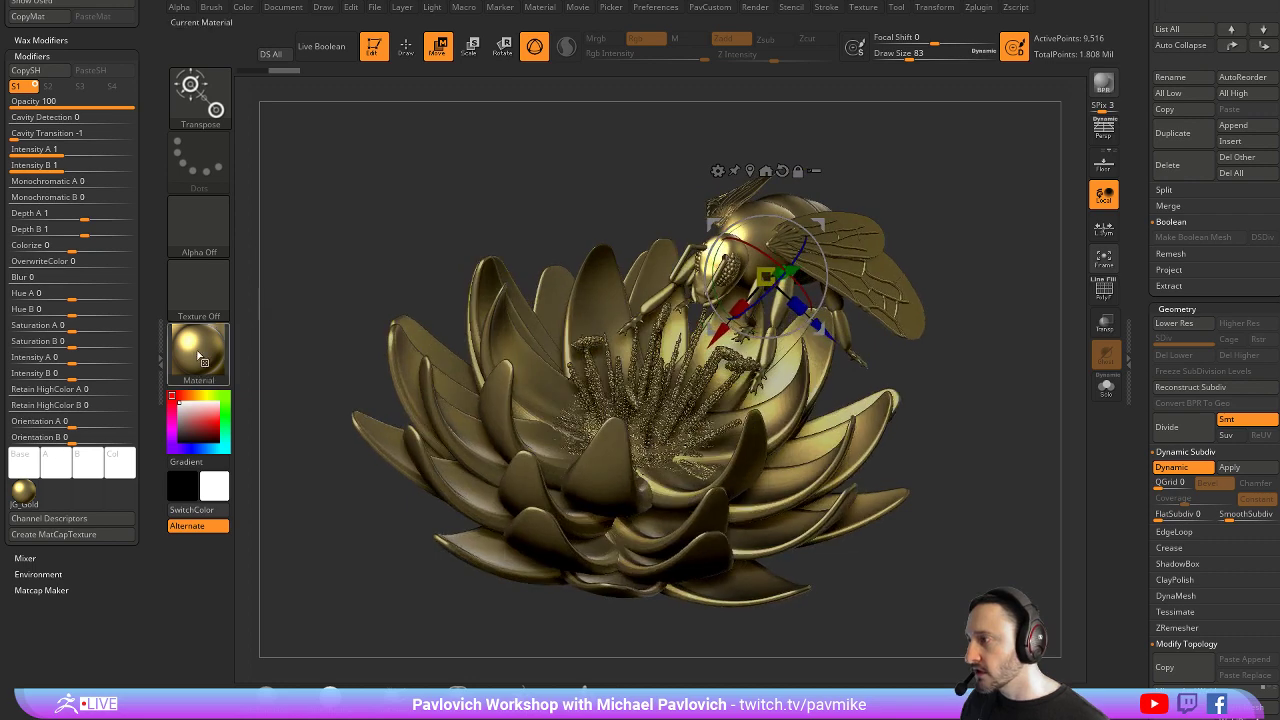
left_click(24, 494)
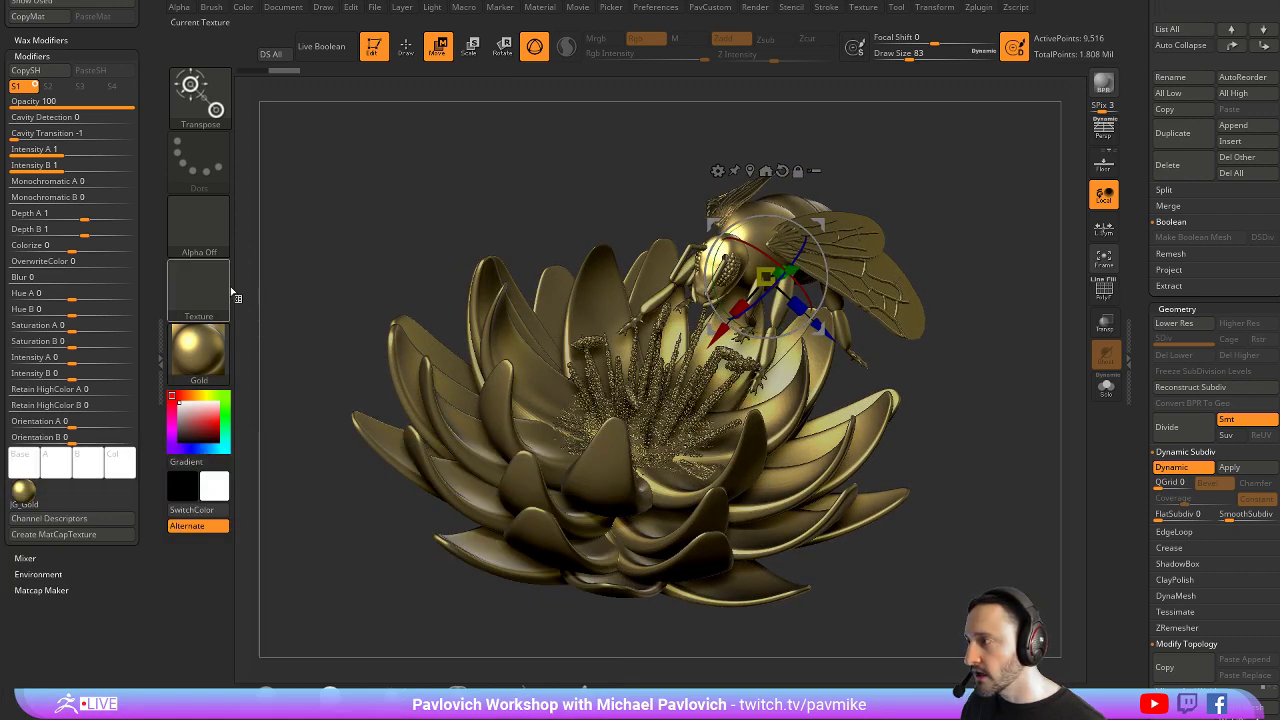
left_click(198, 350)
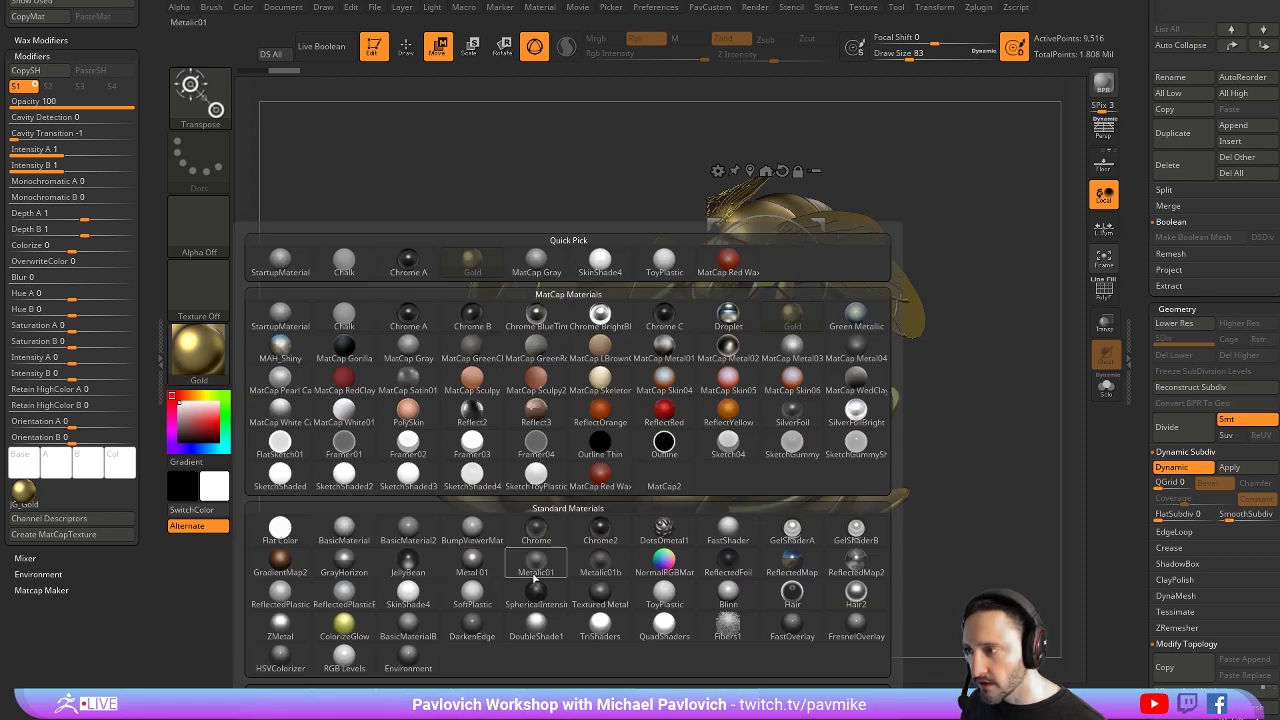
mouse_move(794, 378)
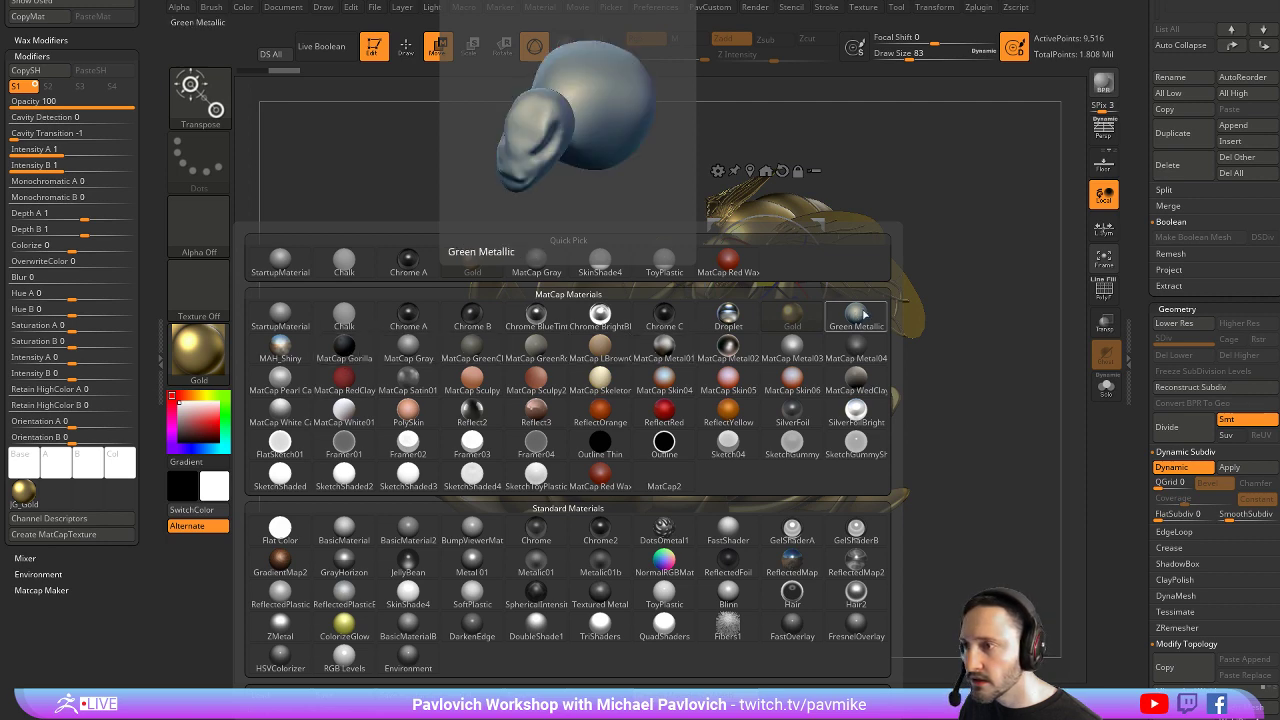
left_click(398, 384)
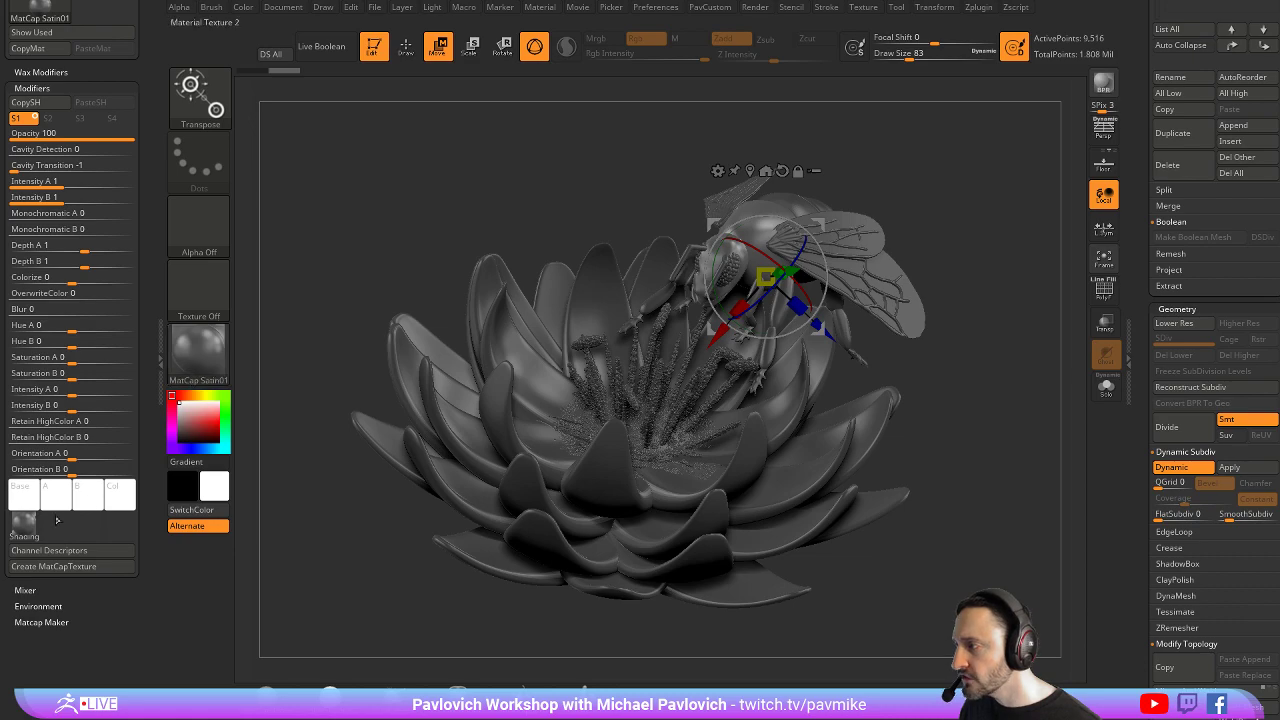
Replace the MatCap Satin01 material's texture with the concentric-ring Texture 10 and check it on the model
left_click(24, 521)
left_click(232, 592)
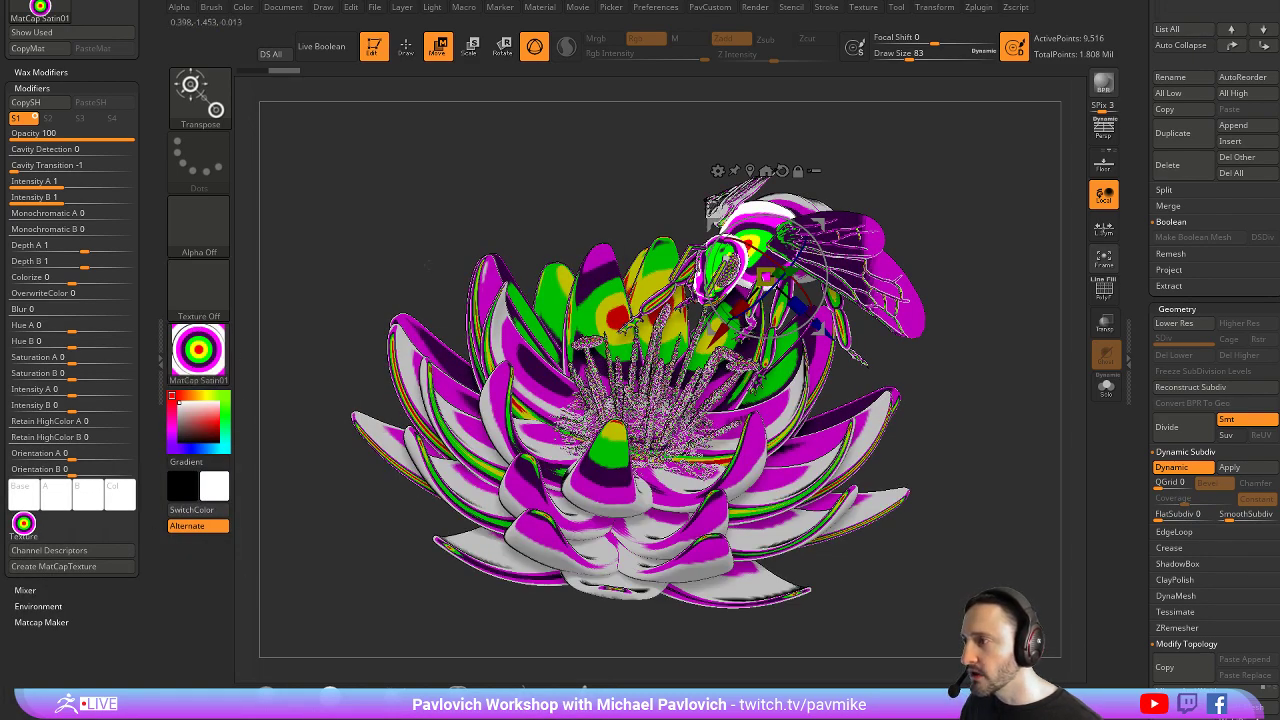
left_click_drag(427, 265, 417, 240)
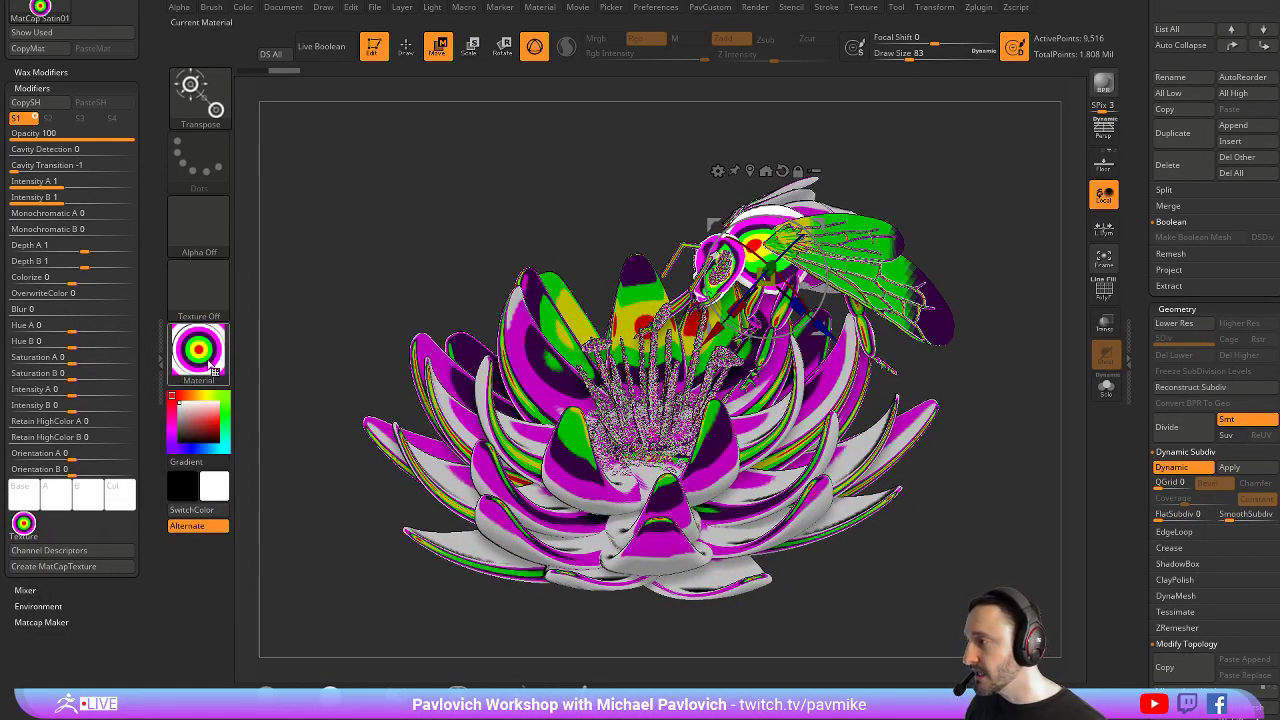
Set the MatCap Satin01 material's texture to the blue spiral Texture 15
left_click(23, 524)
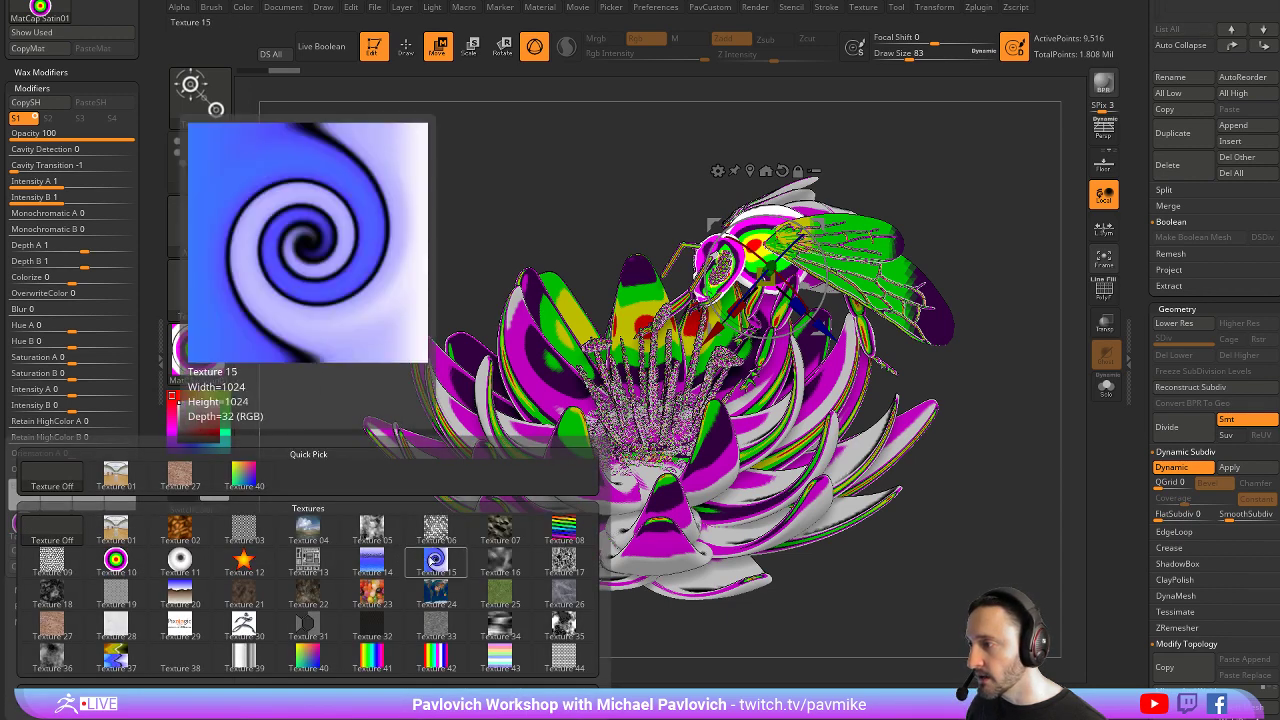
left_click(435, 558)
left_click(22, 526)
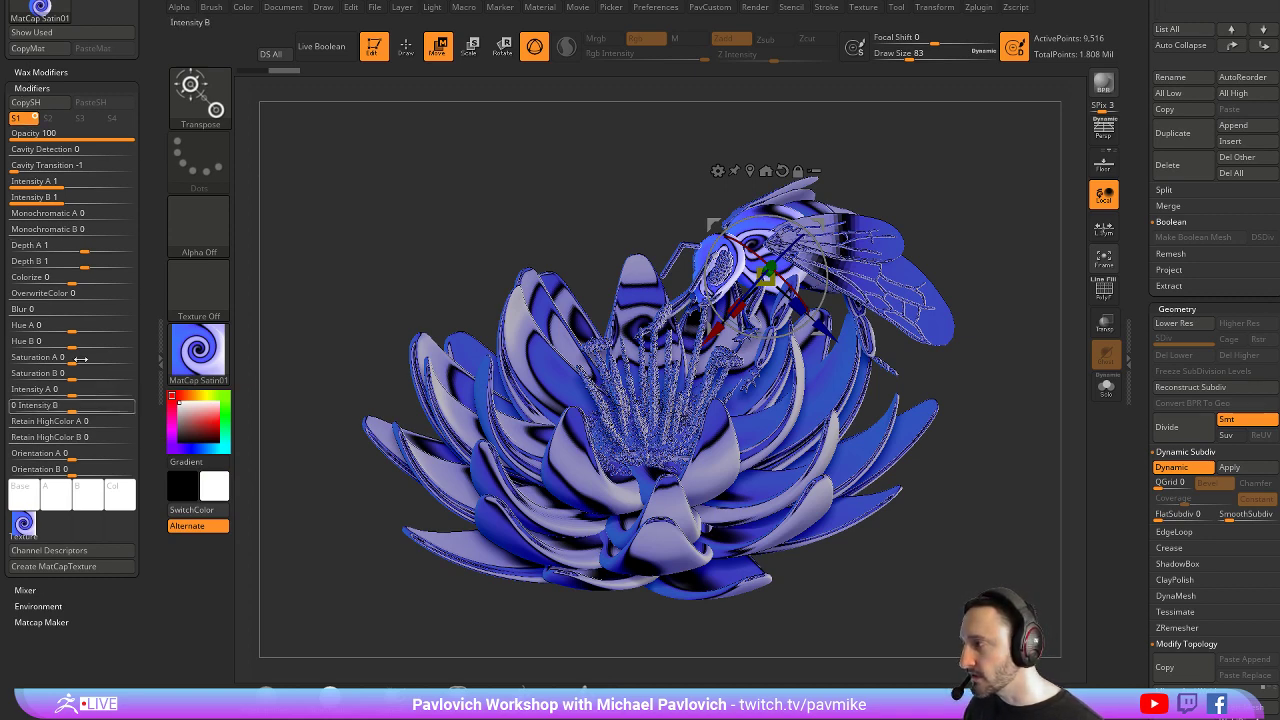
Dock the Light palette in the side tray above the Material palette and expand its LightCap section
scroll(153, 284, "up", 5)
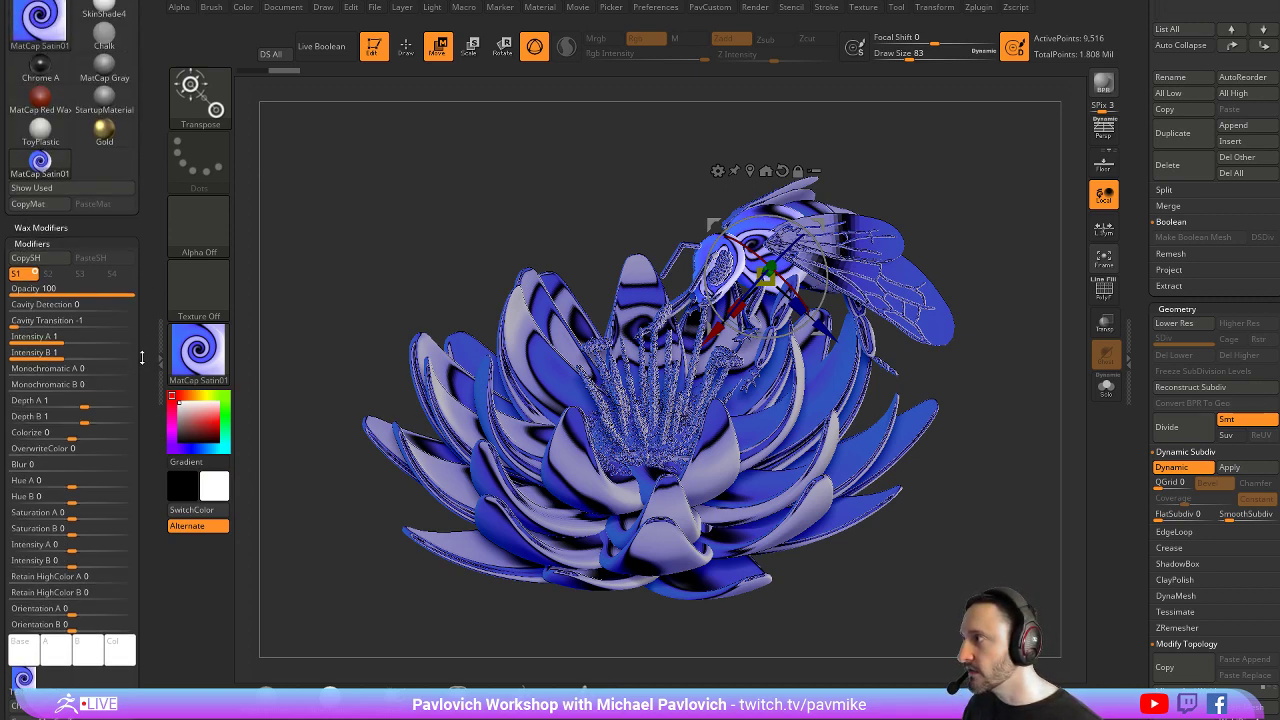
left_click(431, 8)
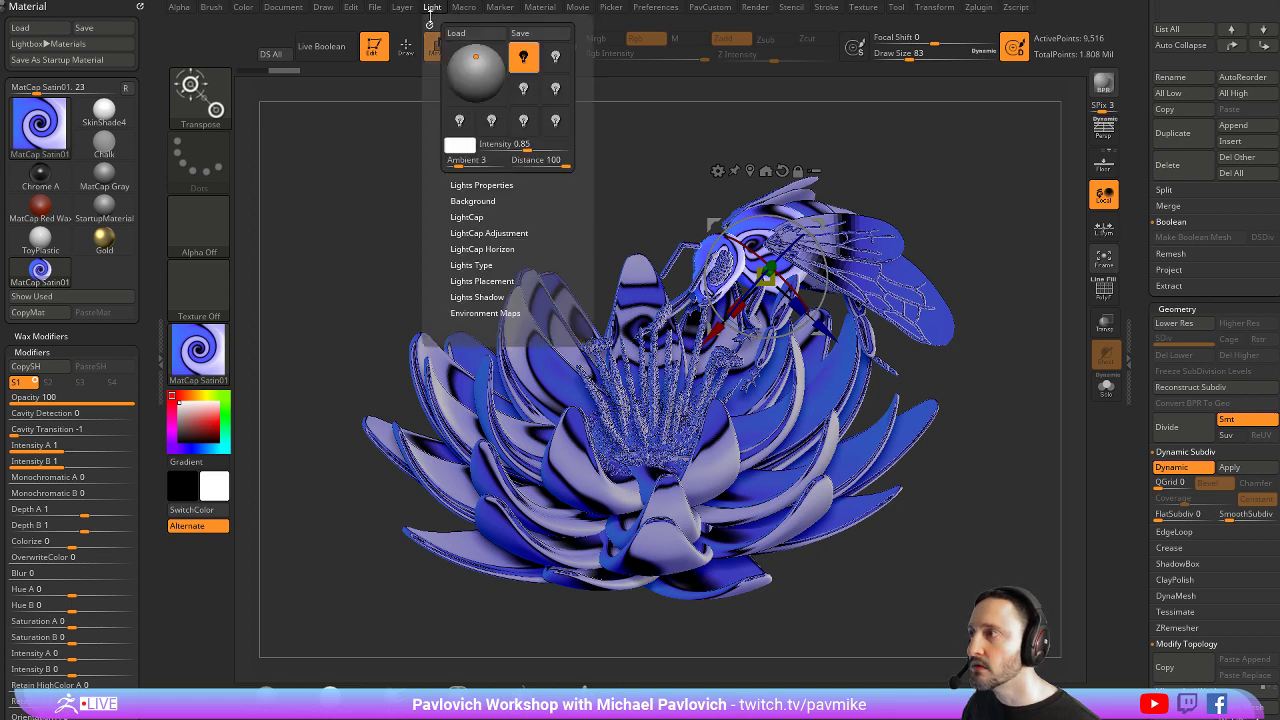
left_click_drag(430, 20, 70, 60)
left_click(34, 212)
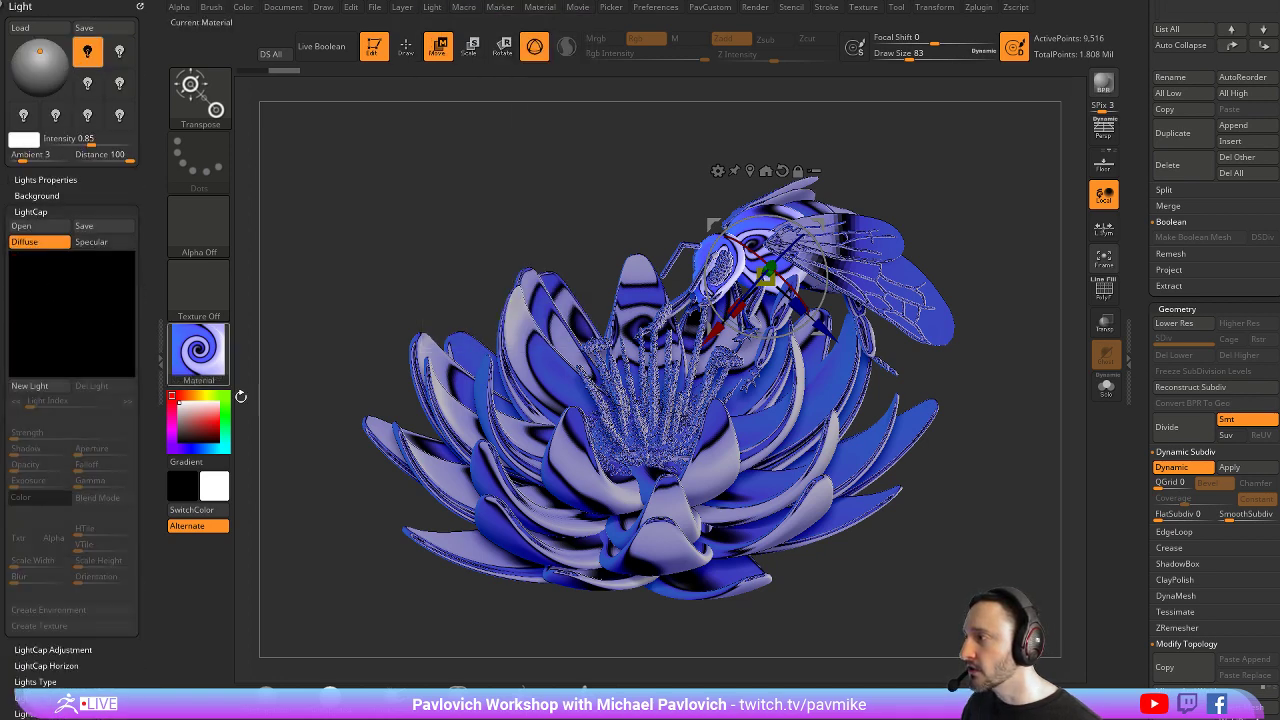
Set the MatCap Satin01 material's texture to the white-and-black radial Texture 11
scroll(70, 450, "down", 6)
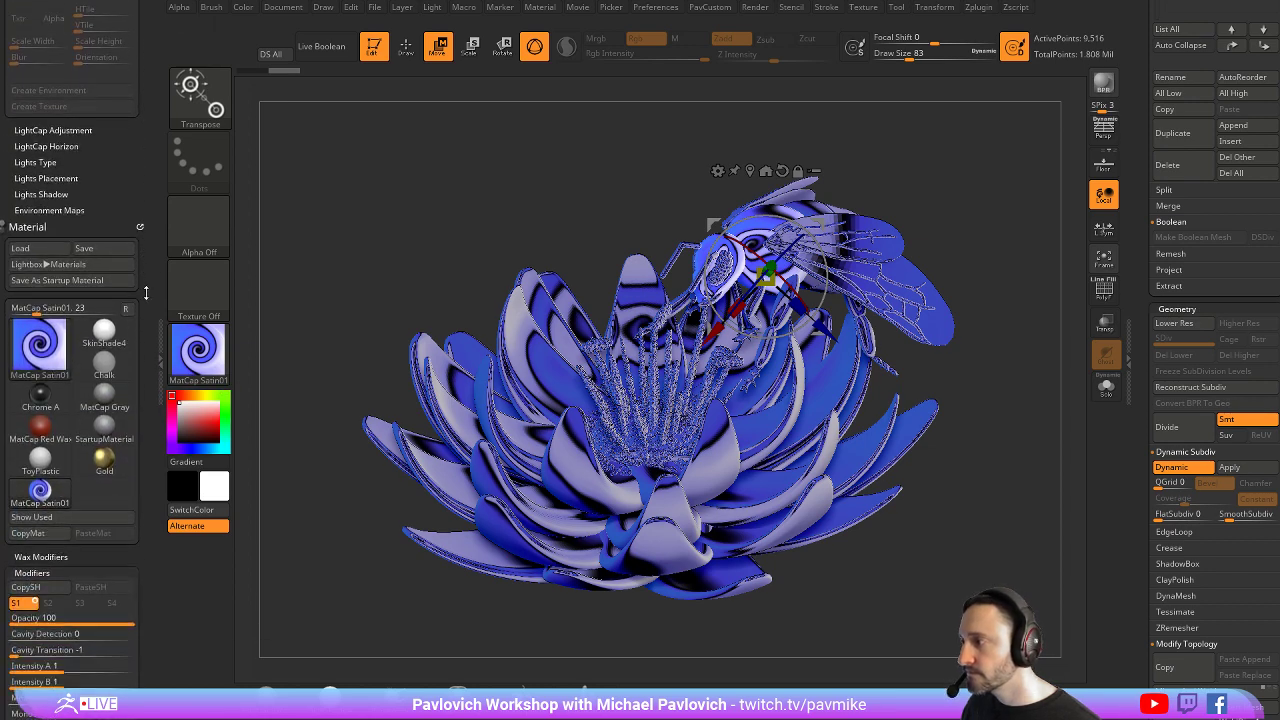
scroll(140, 430, "down", 7)
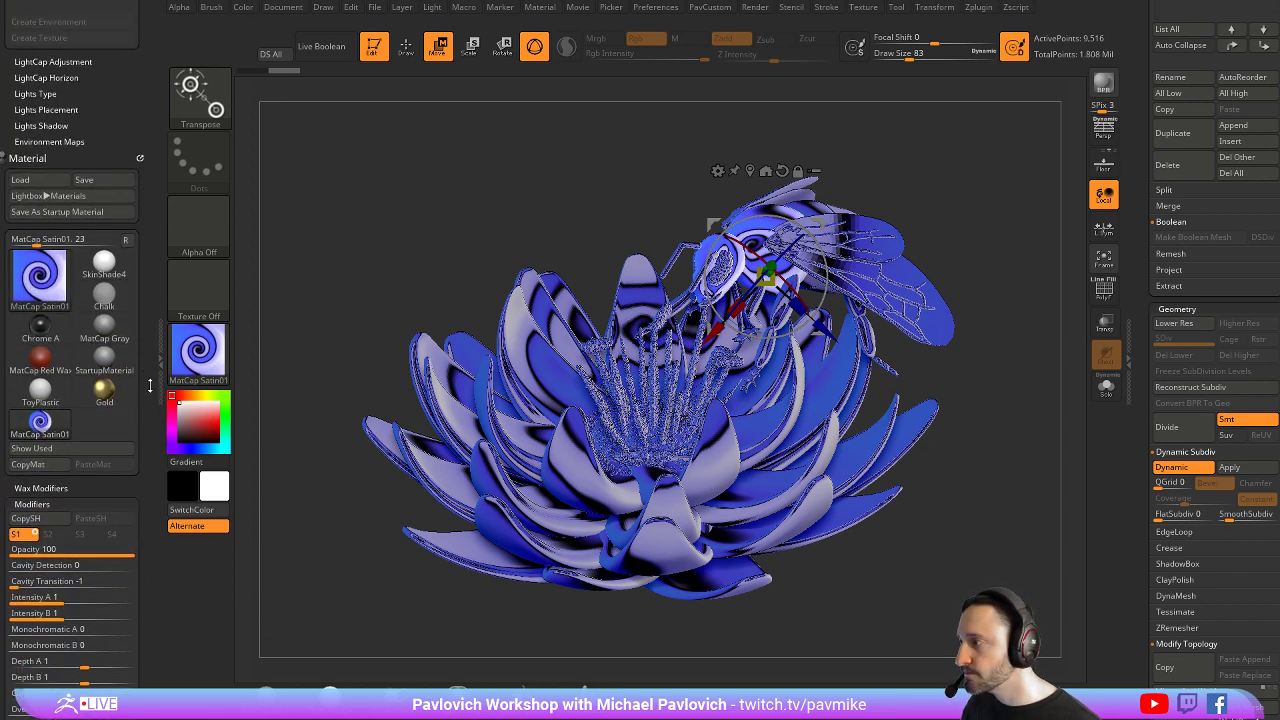
scroll(100, 400, "down", 3)
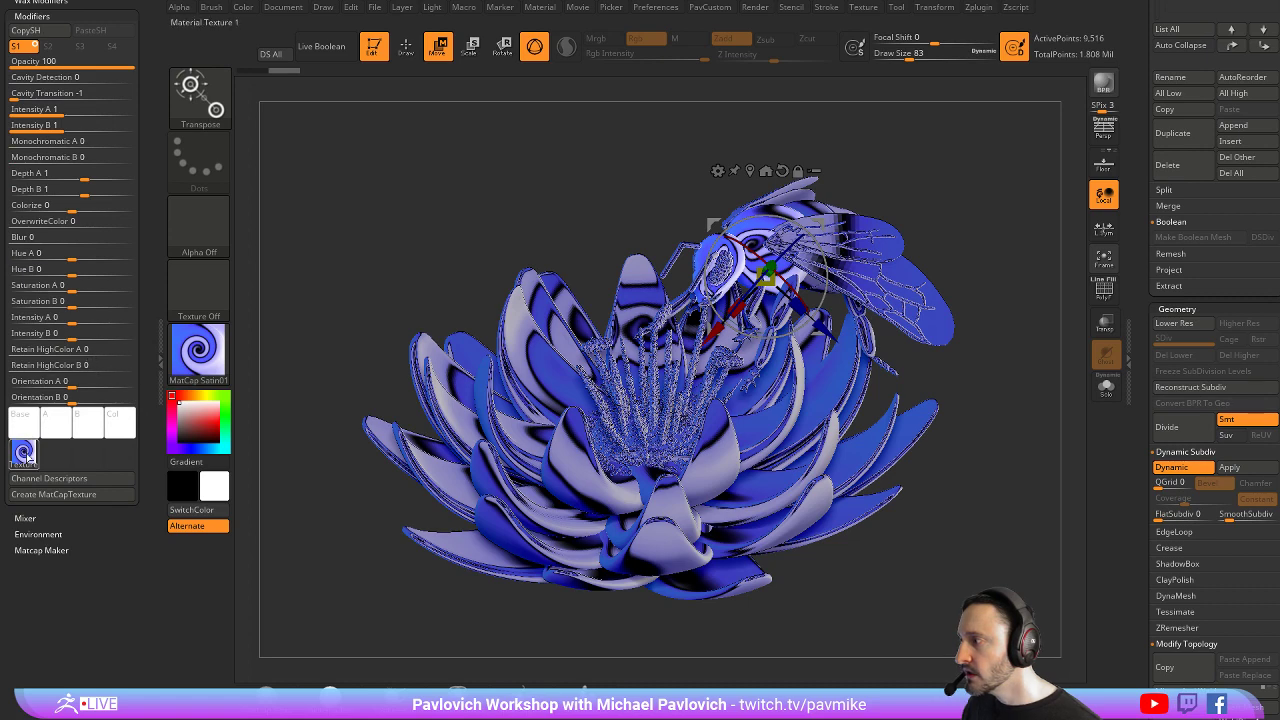
left_click(24, 458)
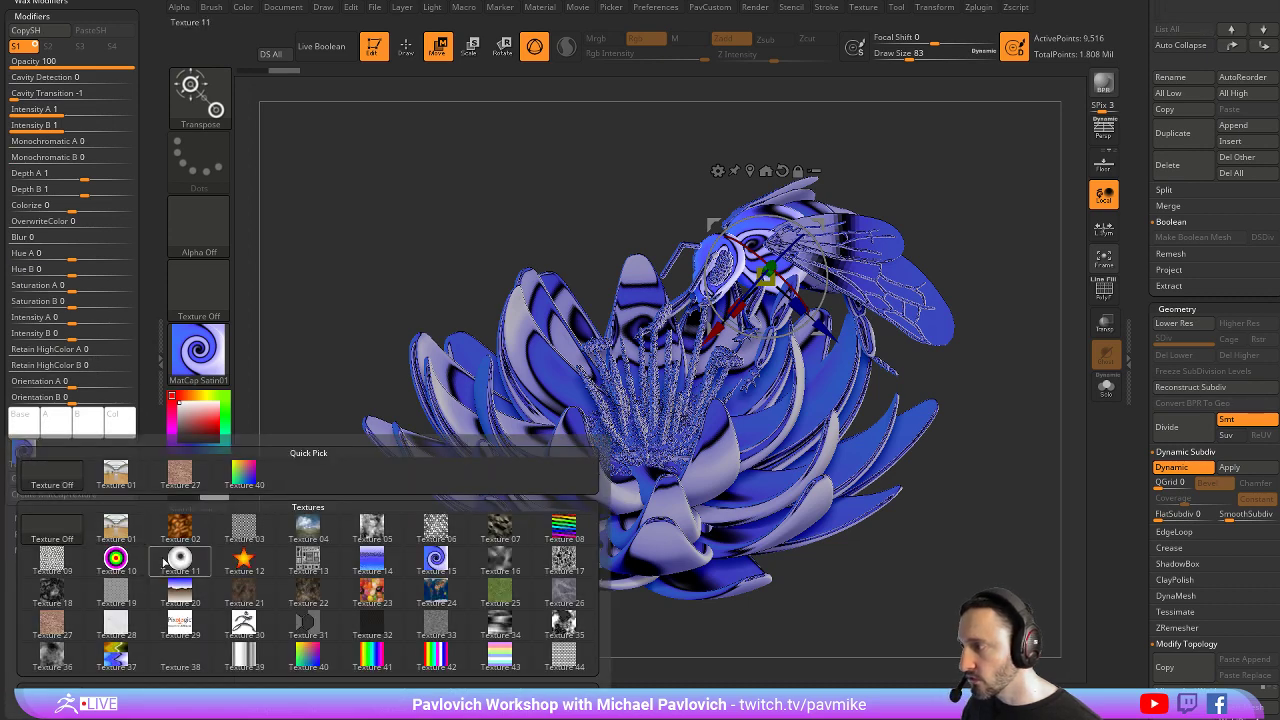
left_click(164, 563)
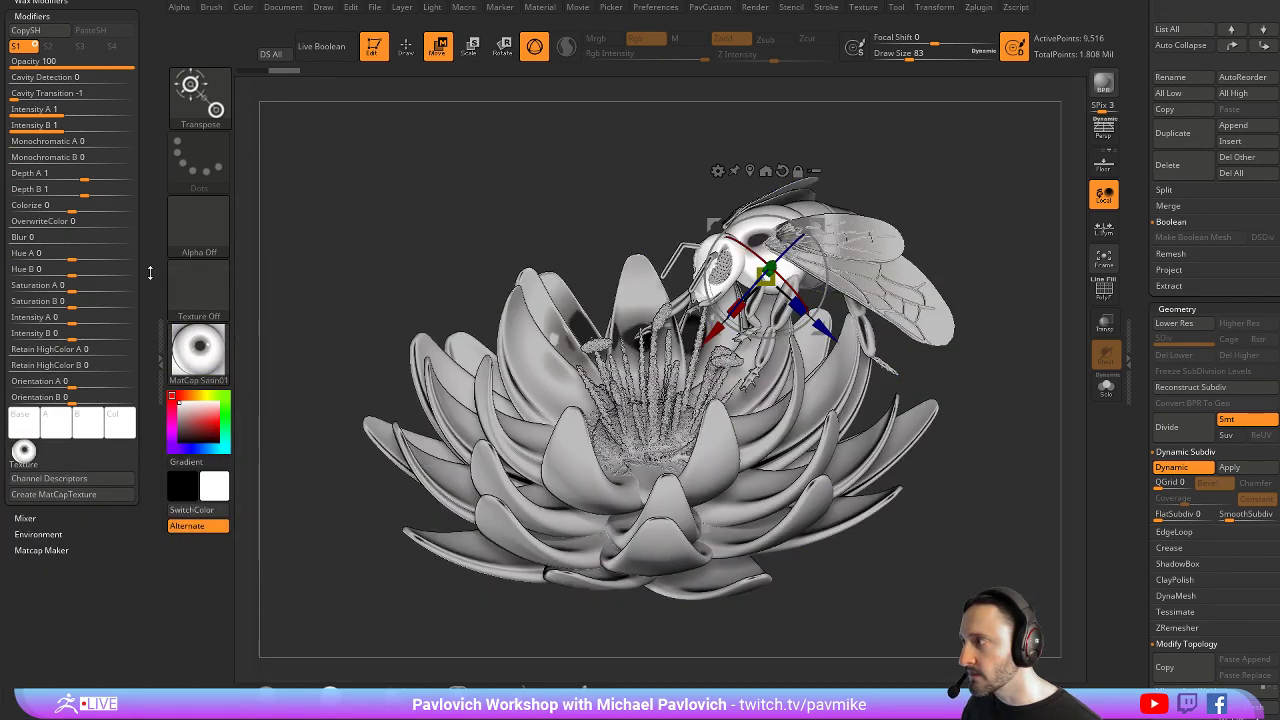
Change the bee and flower material to Gold, check it from another angle, and return to Draw mode
scroll(148, 321, "up", 2)
scroll(148, 321, "up", 2)
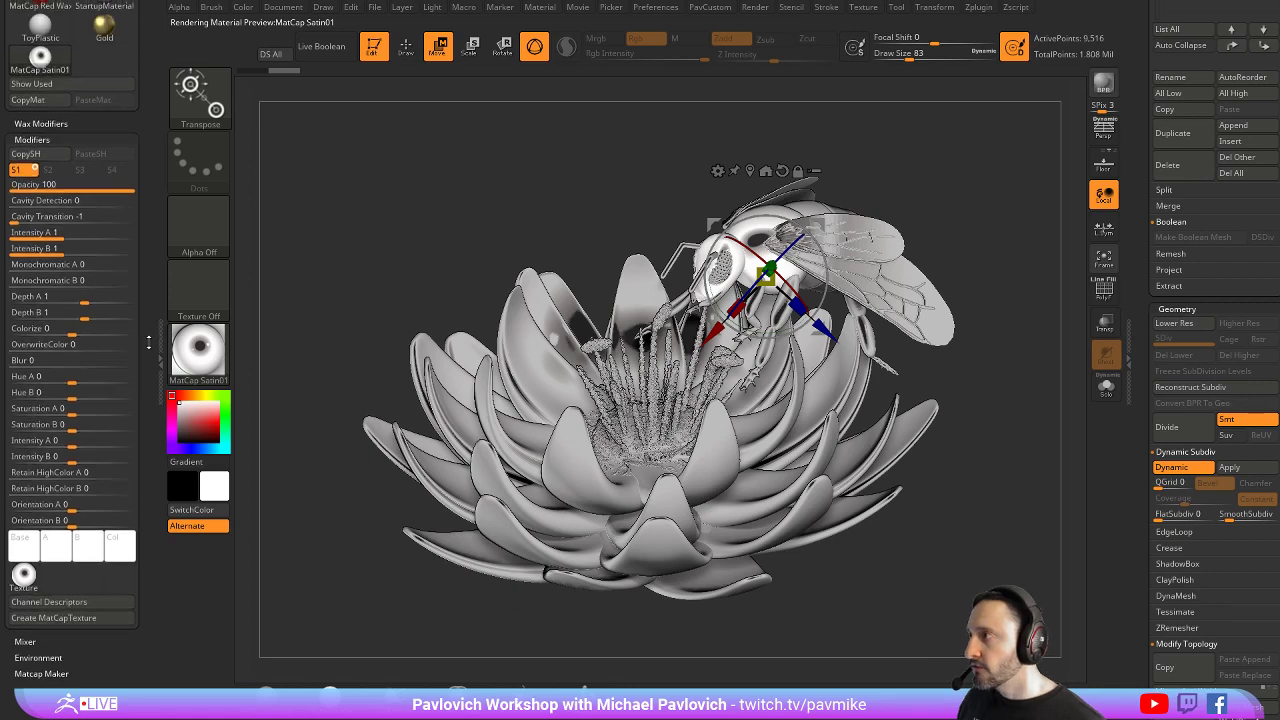
scroll(148, 341, "down", 1)
left_click_drag(148, 330, 146, 551)
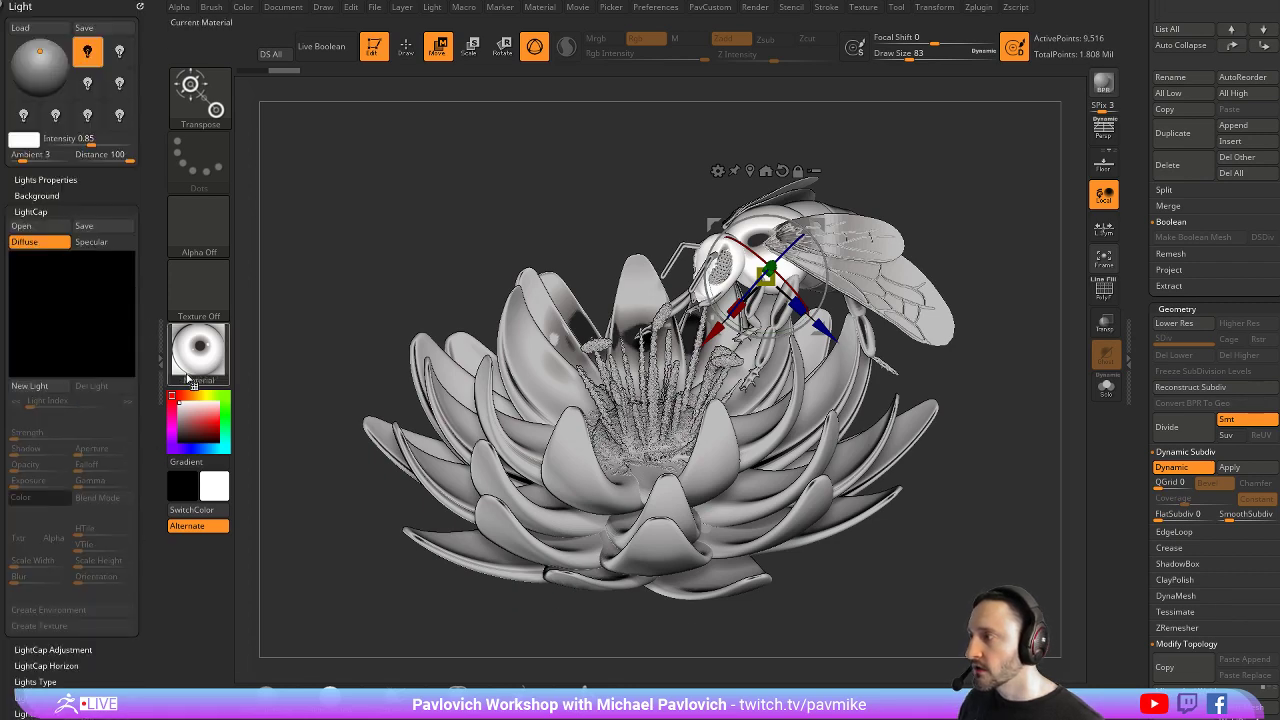
left_click(200, 362)
left_click(798, 319)
mouse_move(990, 195)
left_mouse_down()
mouse_move(968, 230)
mouse_move(964, 178)
left_mouse_up()
key("q")
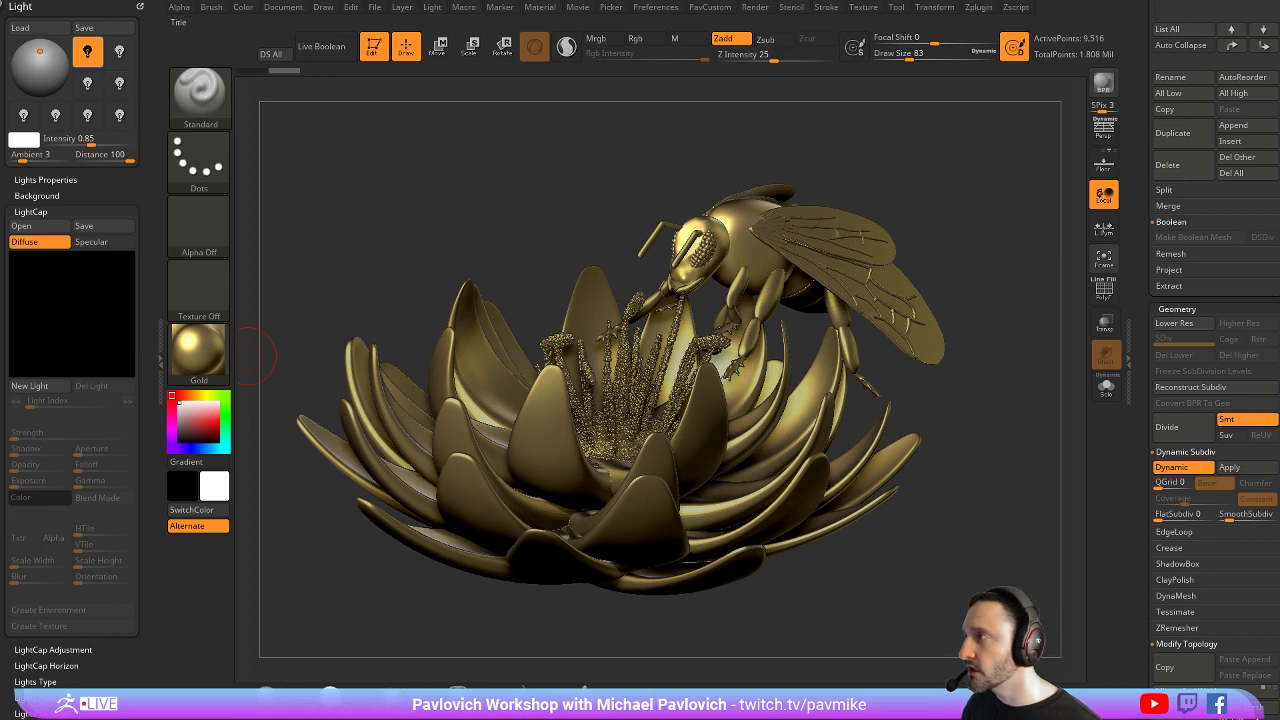
Remove the docked Light palette and try the Gold material with Depth A about 0.44 and Depth B about 1.37
left_click(140, 7)
mouse_move(140, 371)
left_mouse_down()
mouse_move(140, 275)
mouse_move(76, 294)
mouse_move(92, 300)
left_mouse_up()
left_click(89, 301)
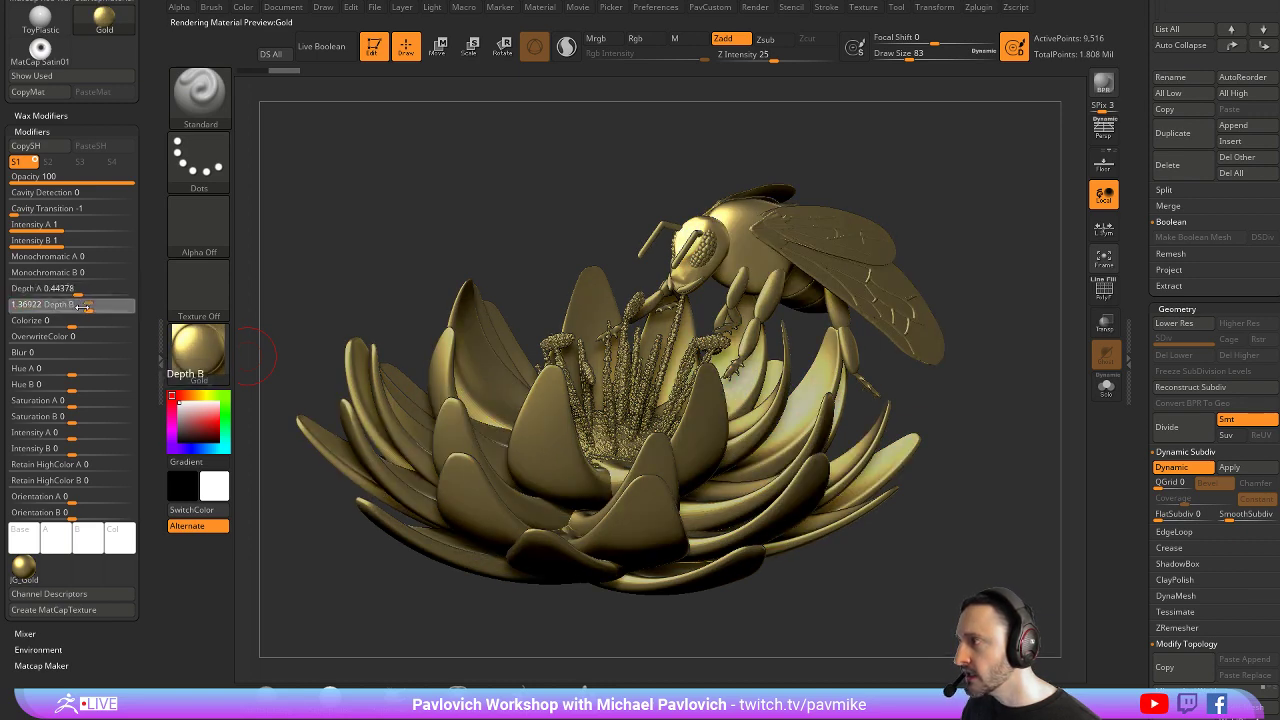
Set the Gold material's Depth A and Depth B both to 1
left_click(89, 293)
left_click_drag(89, 293, 87, 293)
type("1")
key("Return")
left_click(88, 304)
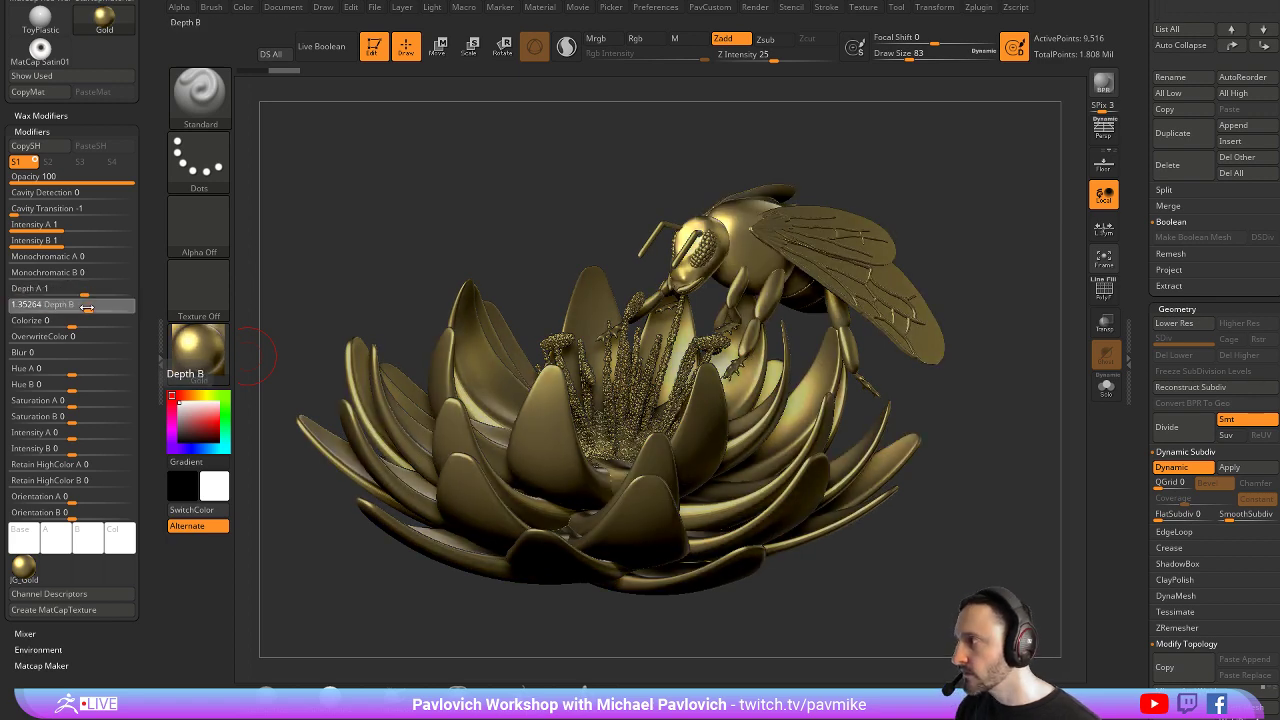
type("1")
key("Return")
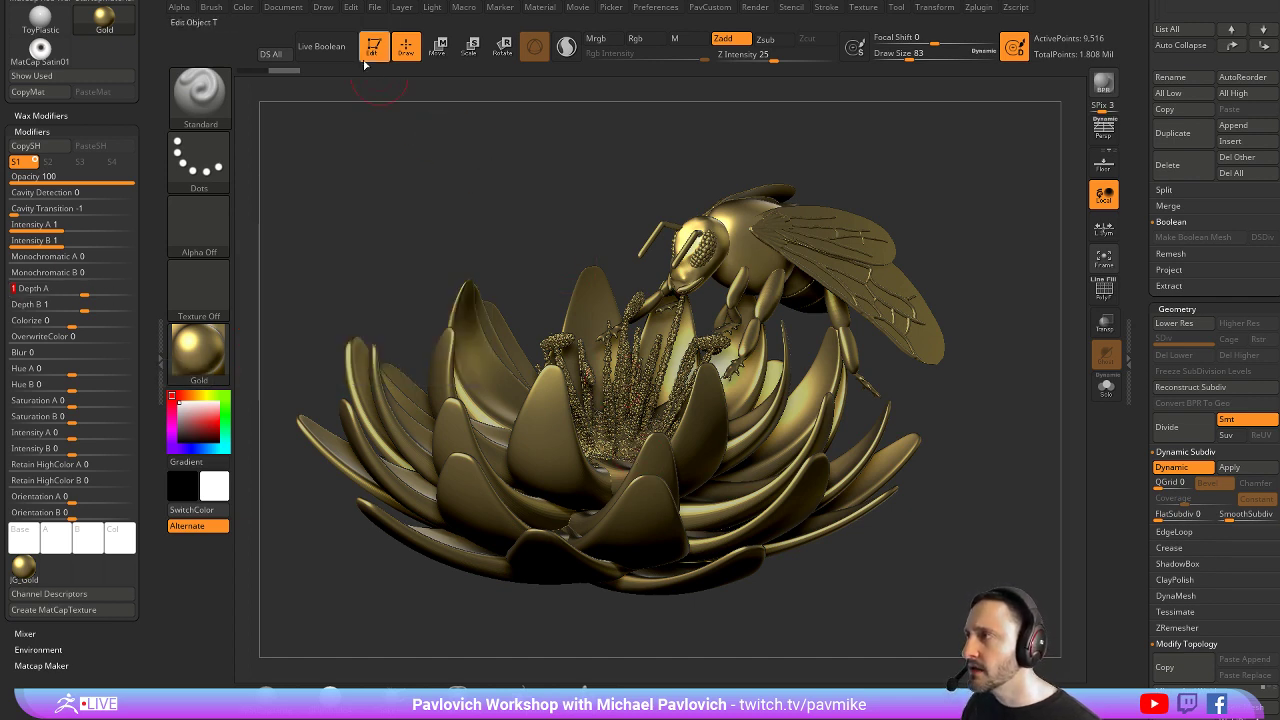
Switch the first light off and on again to check its effect on the Gold material
left_click(436, 8)
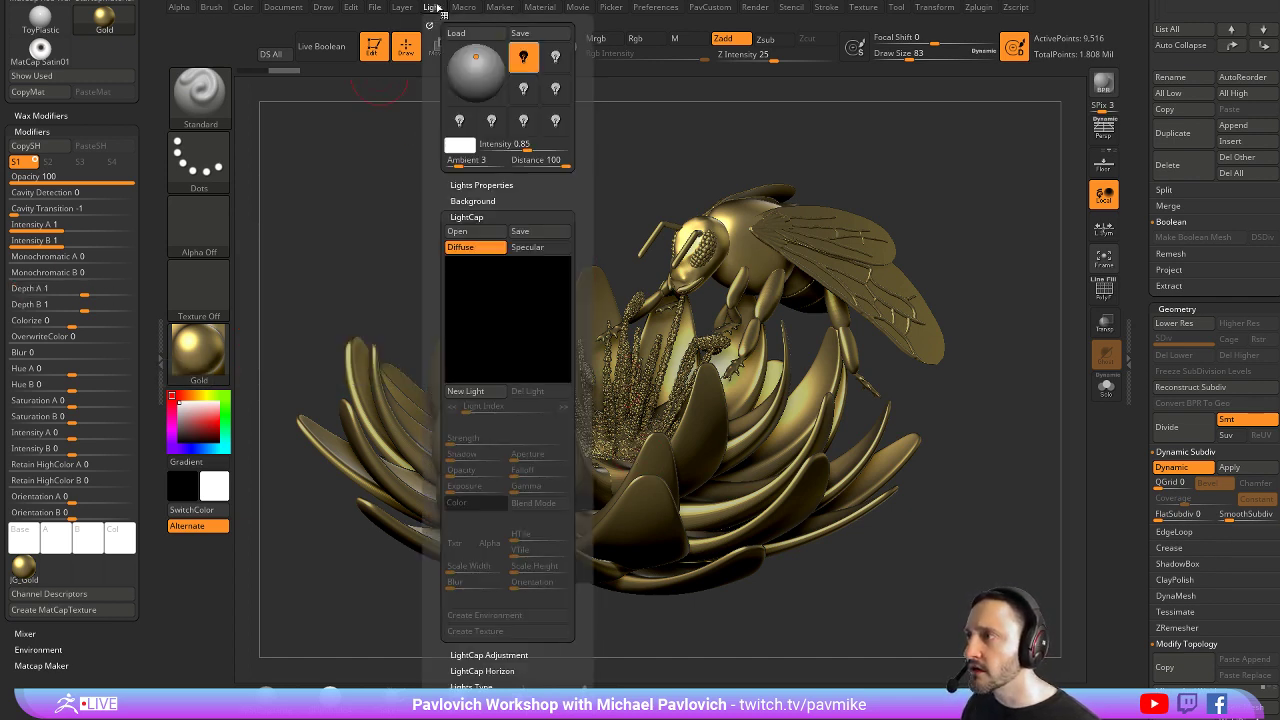
left_click(523, 58)
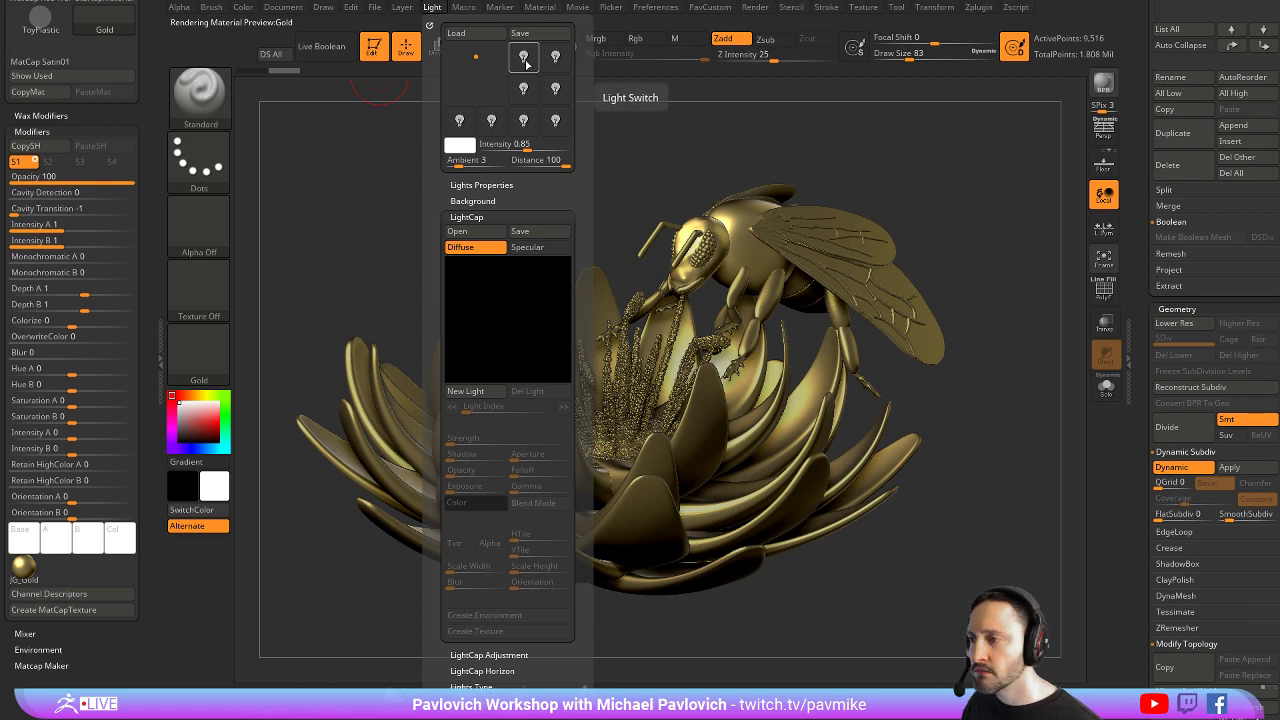
left_click(524, 58)
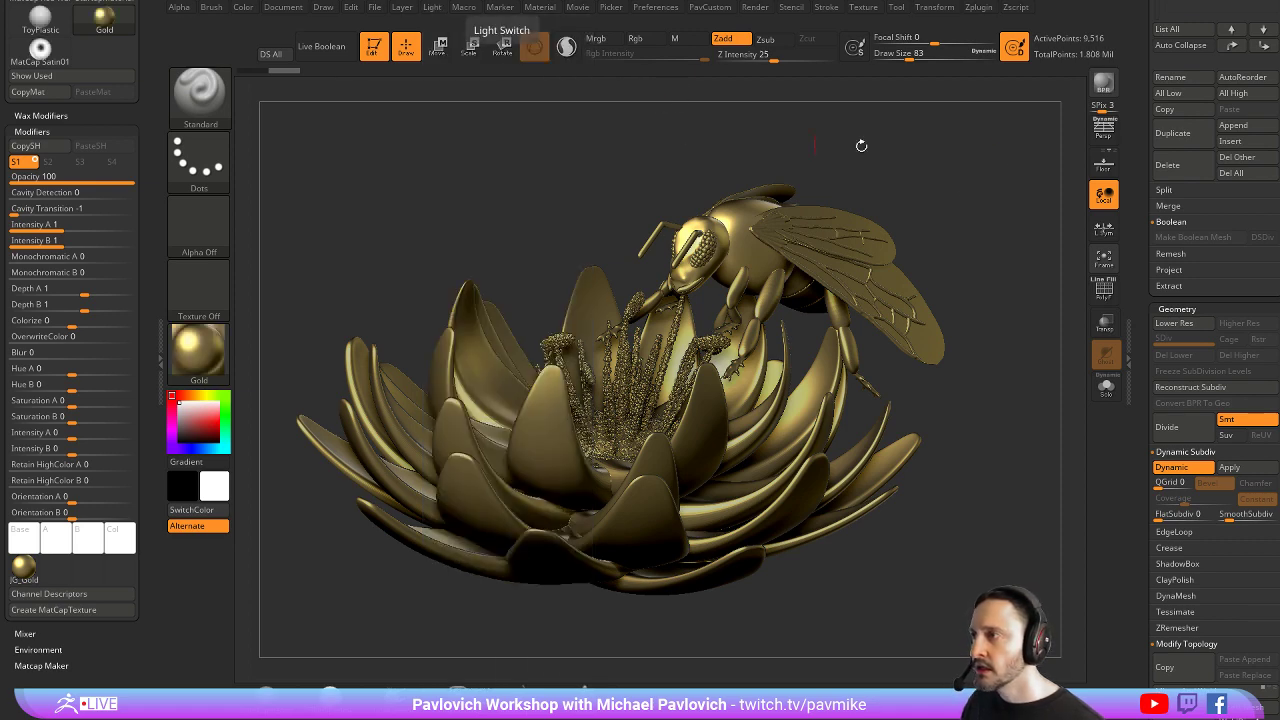
Check the external renderer settings and make a BPR render of the gold bee and flower
left_click_drag(983, 173, 997, 175)
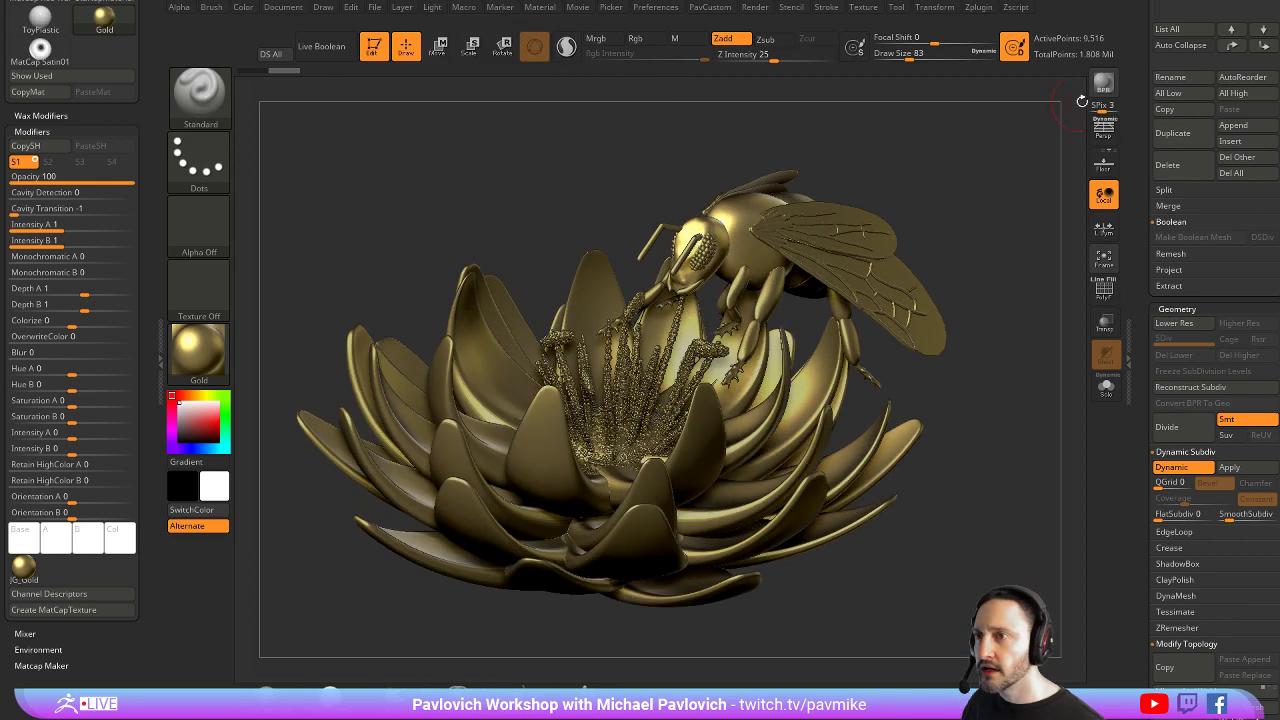
left_click(752, 9)
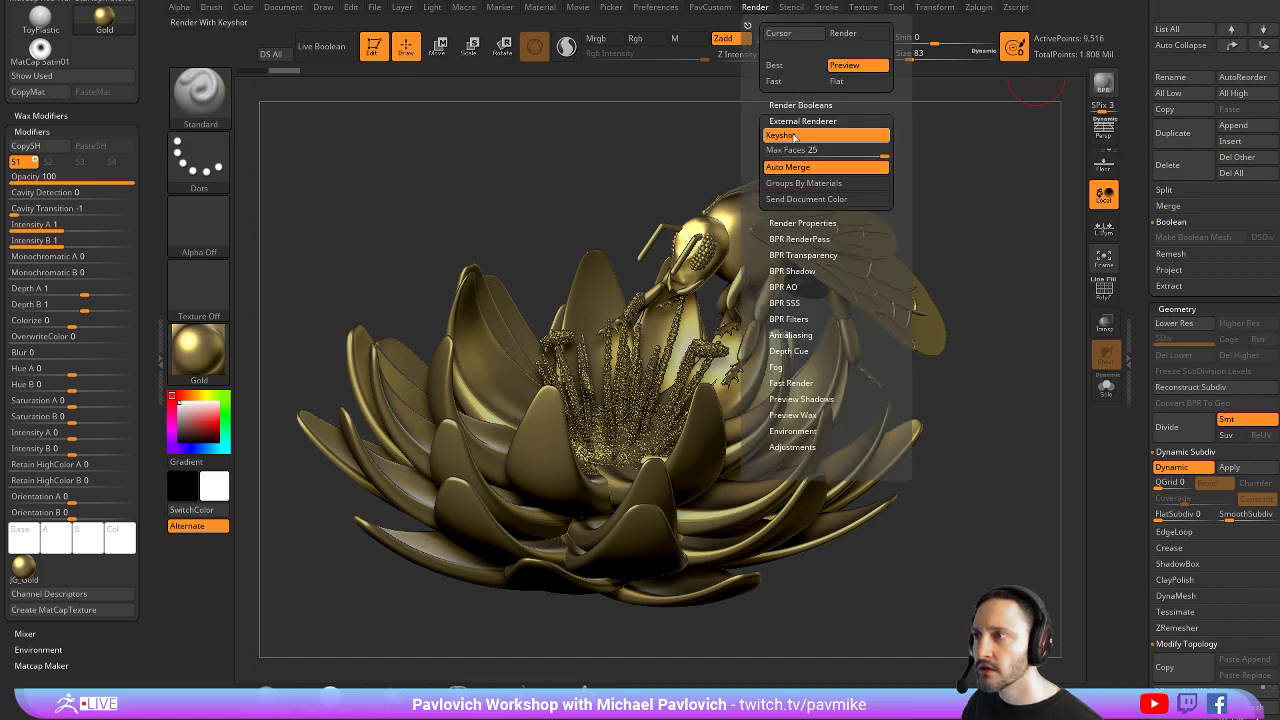
left_click(1117, 90)
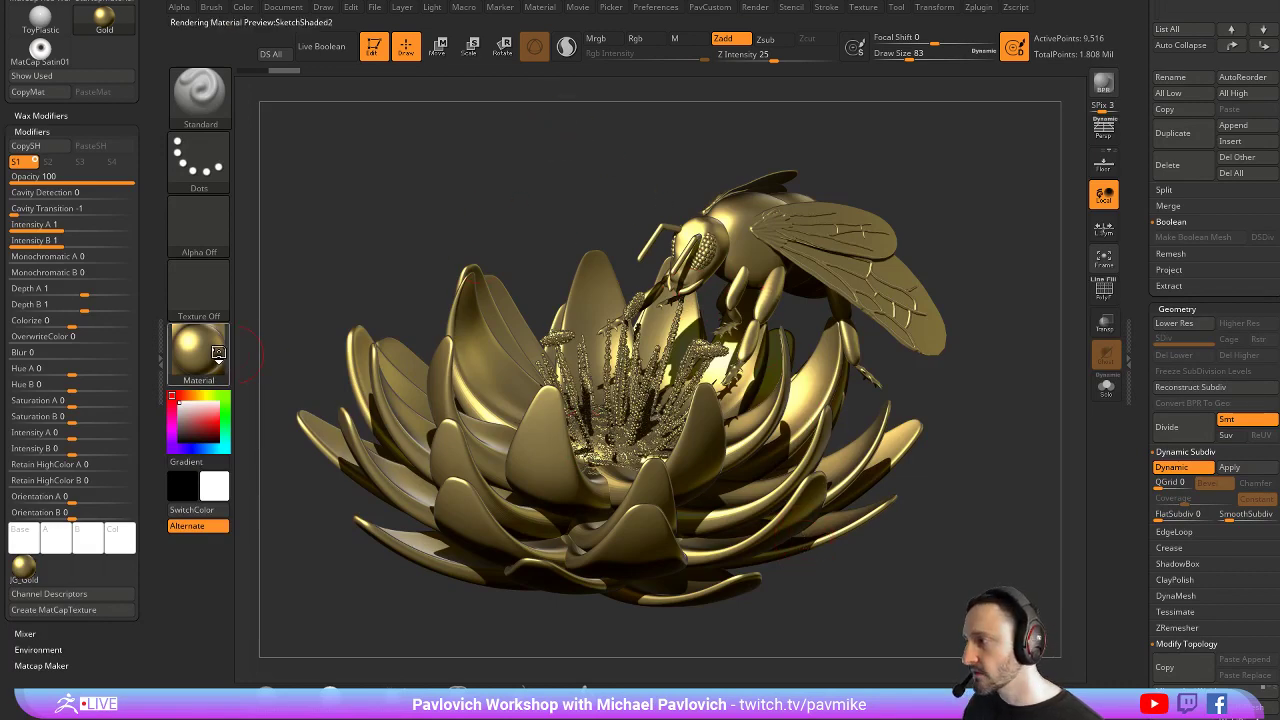
Change the model's material to BasicMaterial2, then dock the Light palette in the side tray and collapse its LightCap section
left_click(199, 352)
left_click(415, 525)
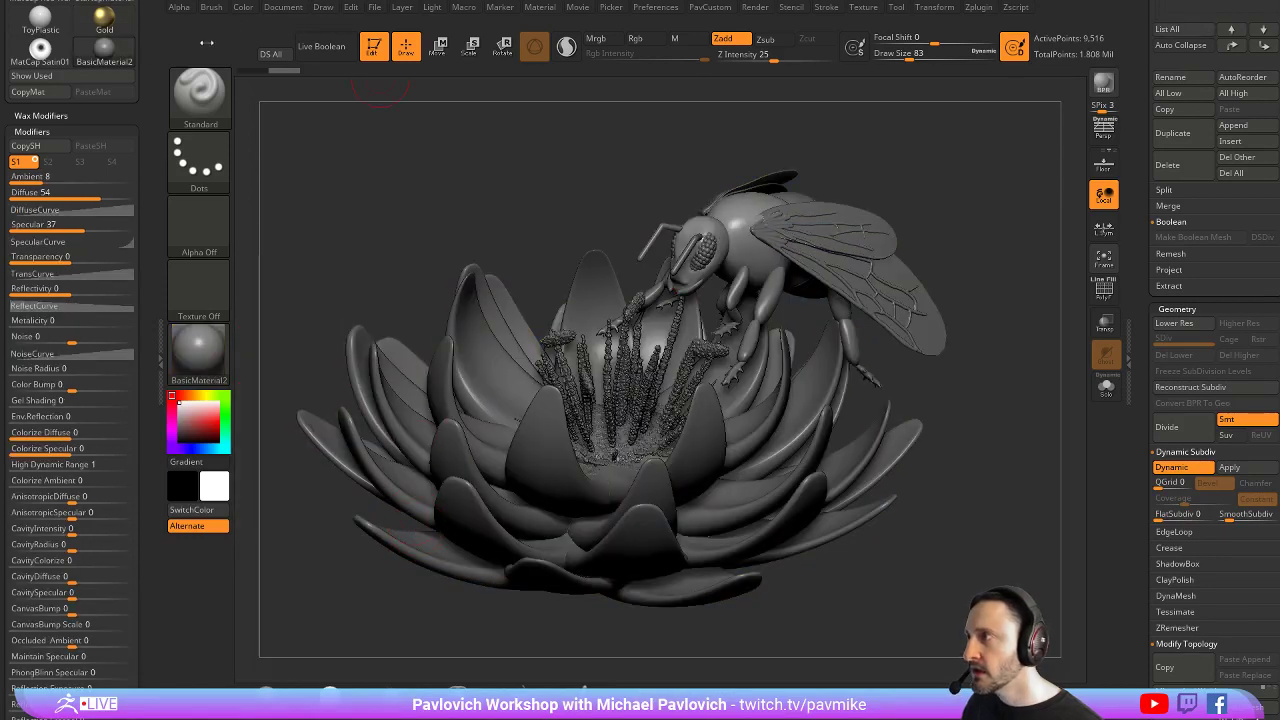
left_click(432, 8)
left_click_drag(428, 24, 138, 206)
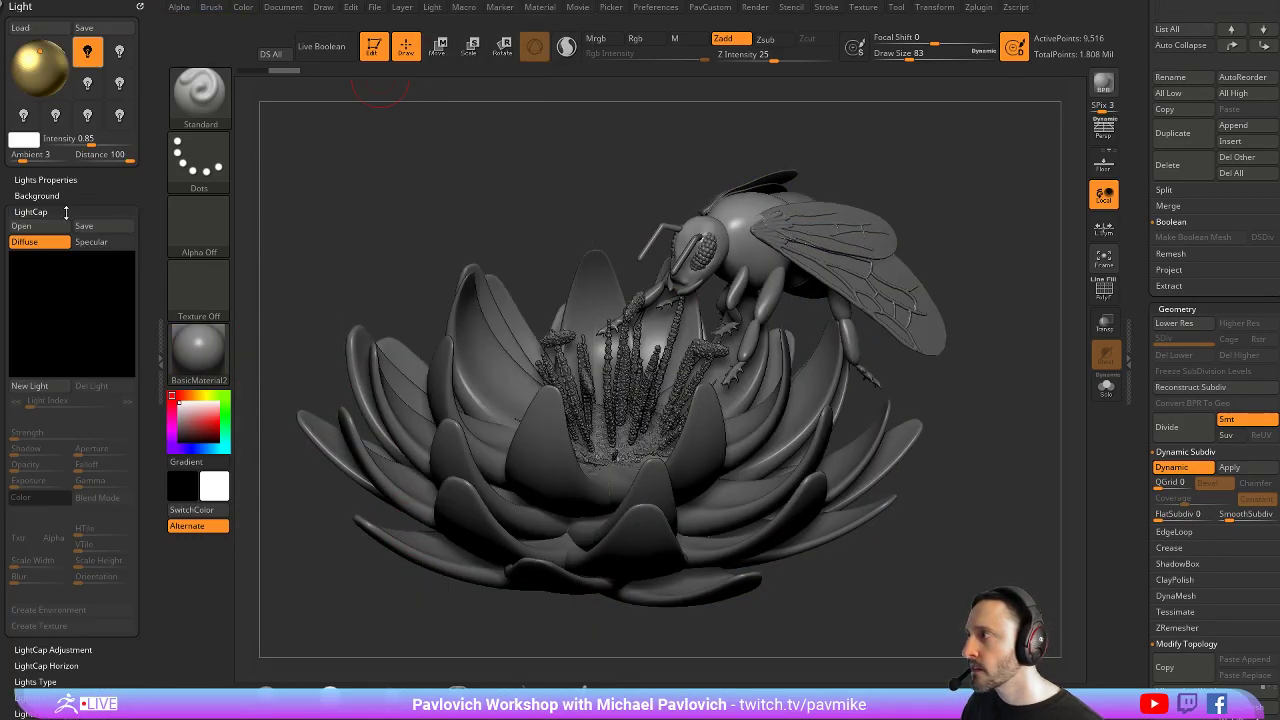
left_click(35, 212)
Move the light to the upper left of the light placement sphere and make a BPR render of the model
left_click(37, 57)
left_click(37, 57)
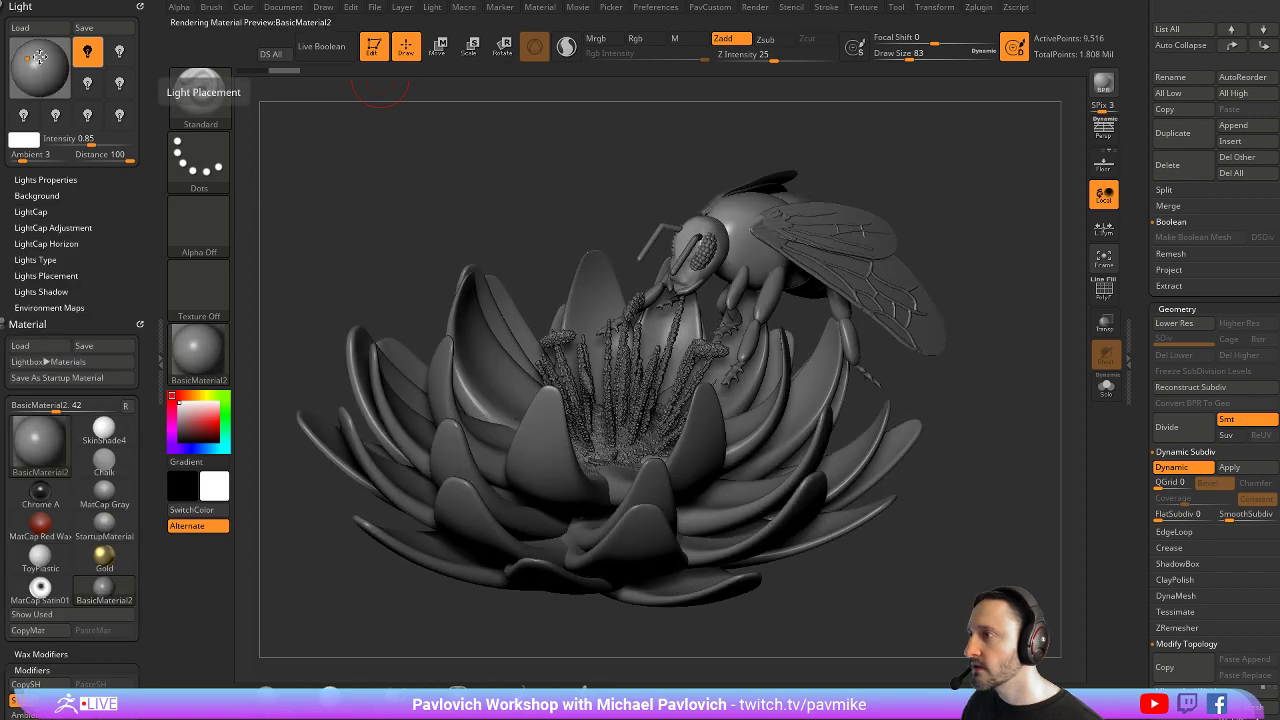
left_click(40, 57)
left_click_drag(40, 57, 33, 54)
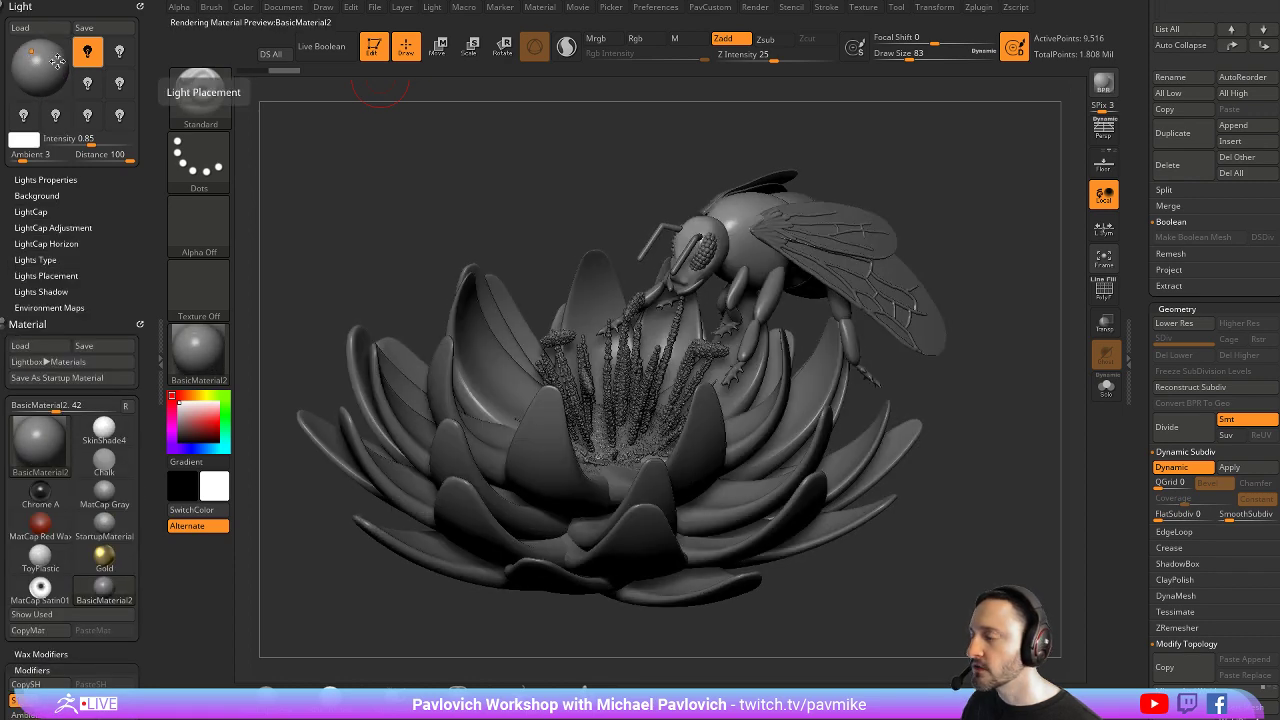
key("shift+r")
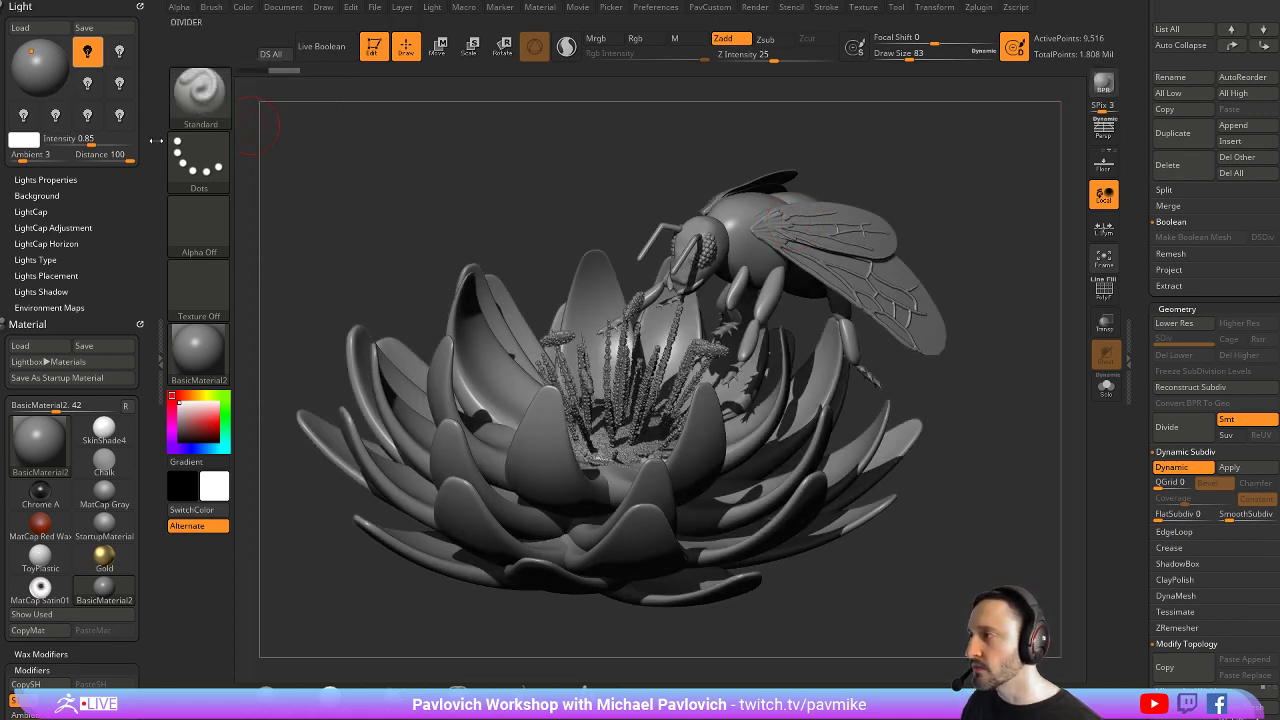
Change the model's material back to Gold and look through the standard materials in the library
left_click(198, 350)
left_click(806, 316)
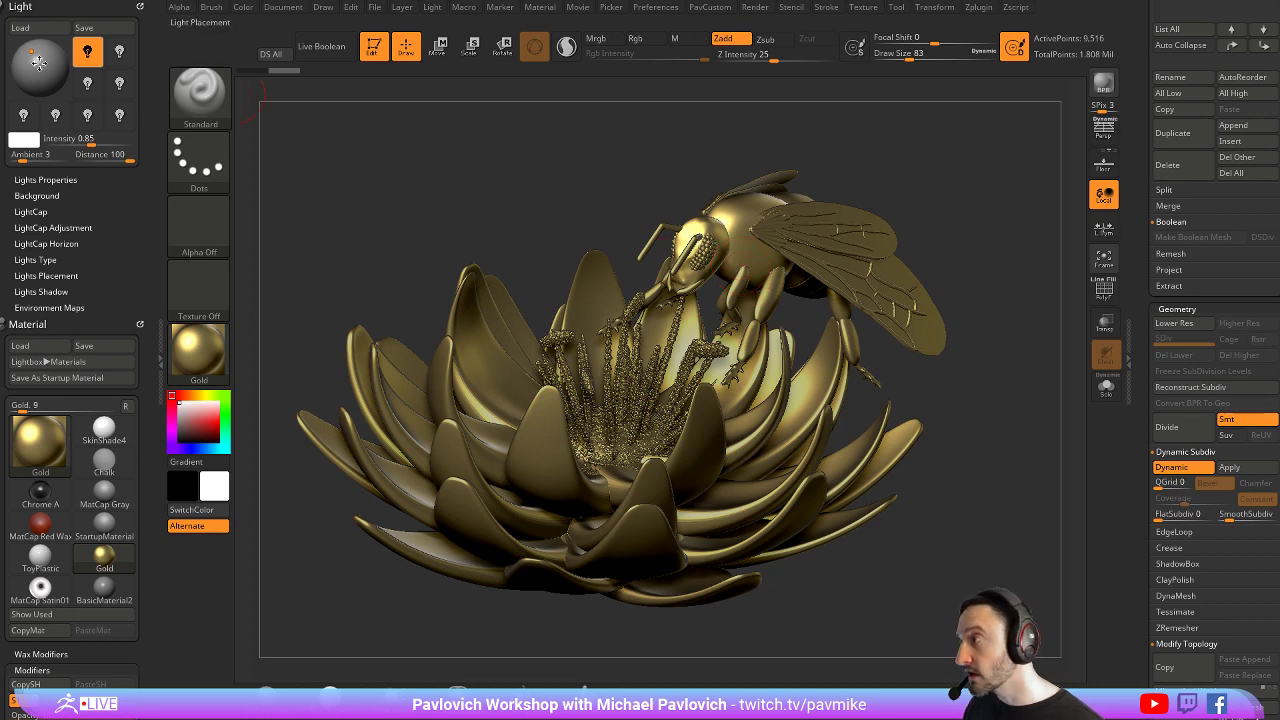
left_click(198, 350)
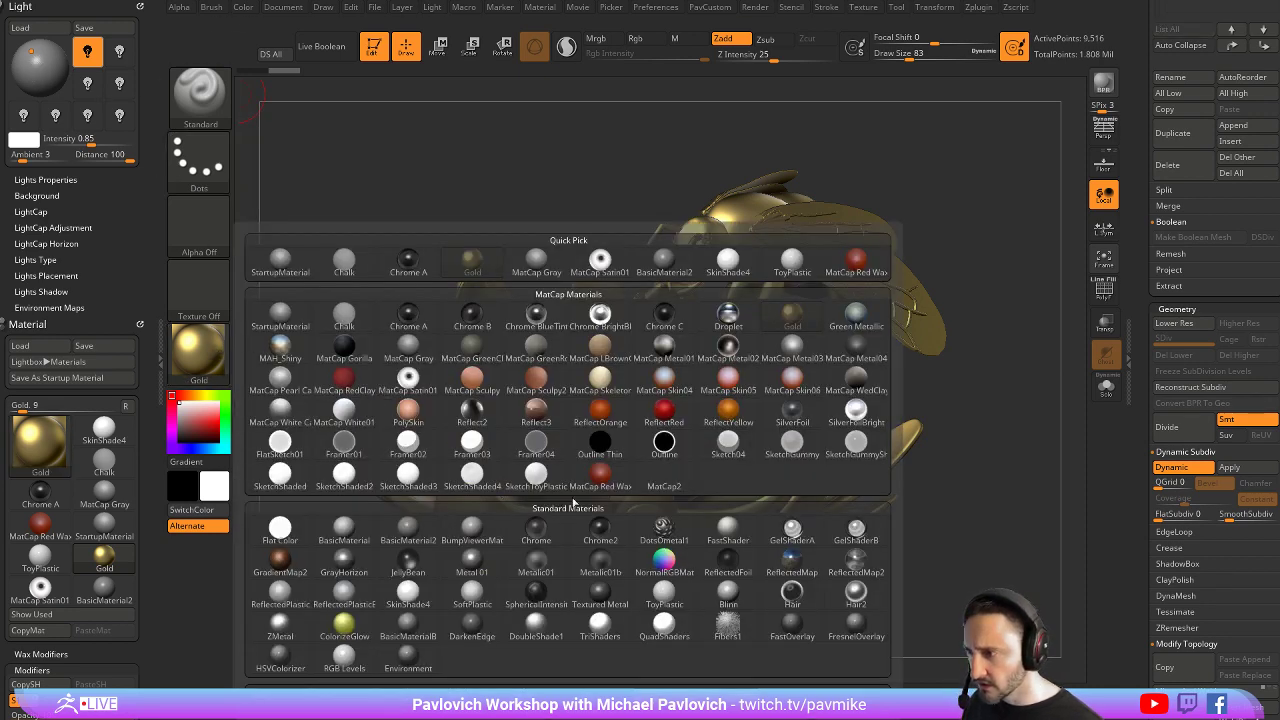
mouse_move(828, 591)
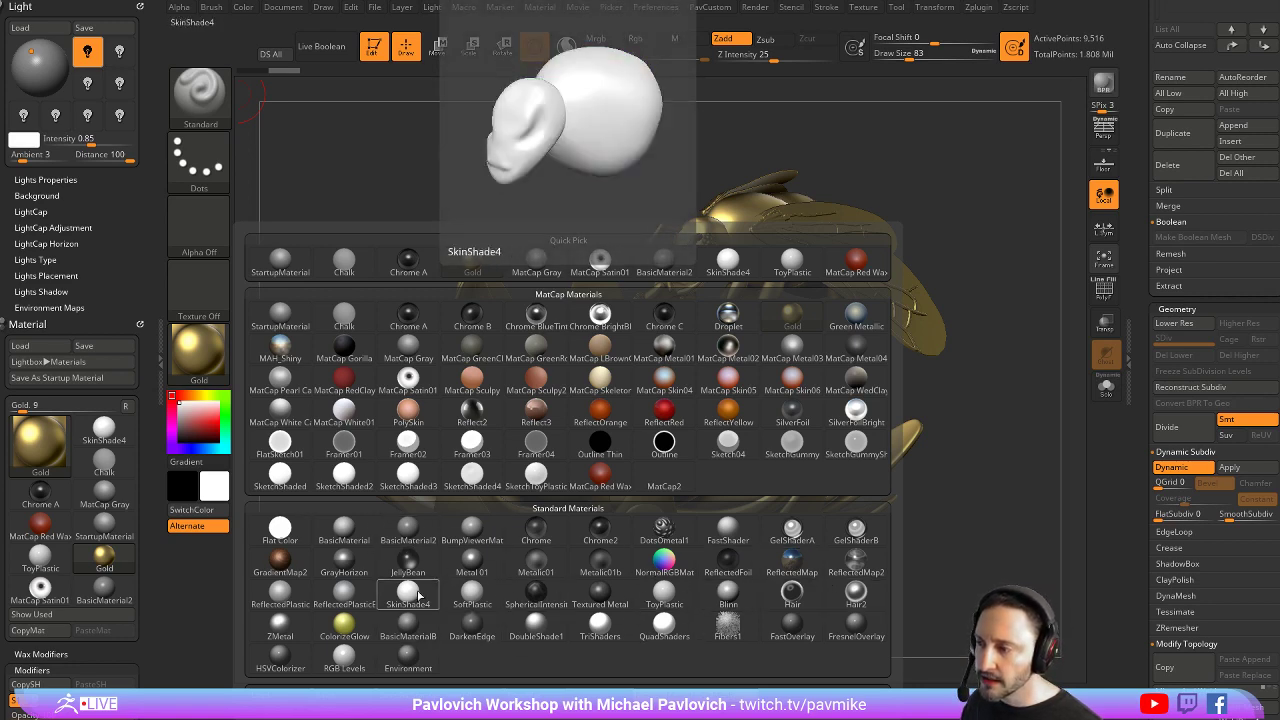
Copy the Gold material's shader and paste it into the first shader slot of the DoubleShade1 material
scroll(144, 243, "down", 5)
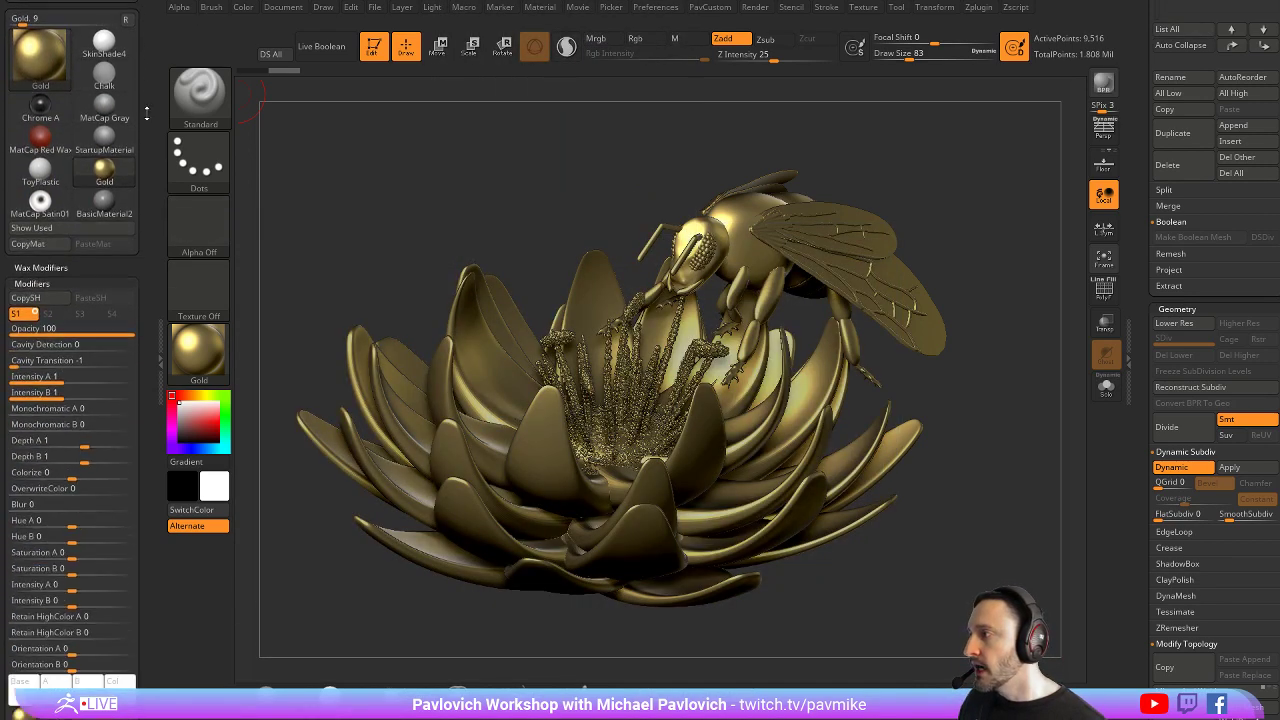
scroll(66, 163, "down", 1)
left_click_drag(143, 430, 144, 355)
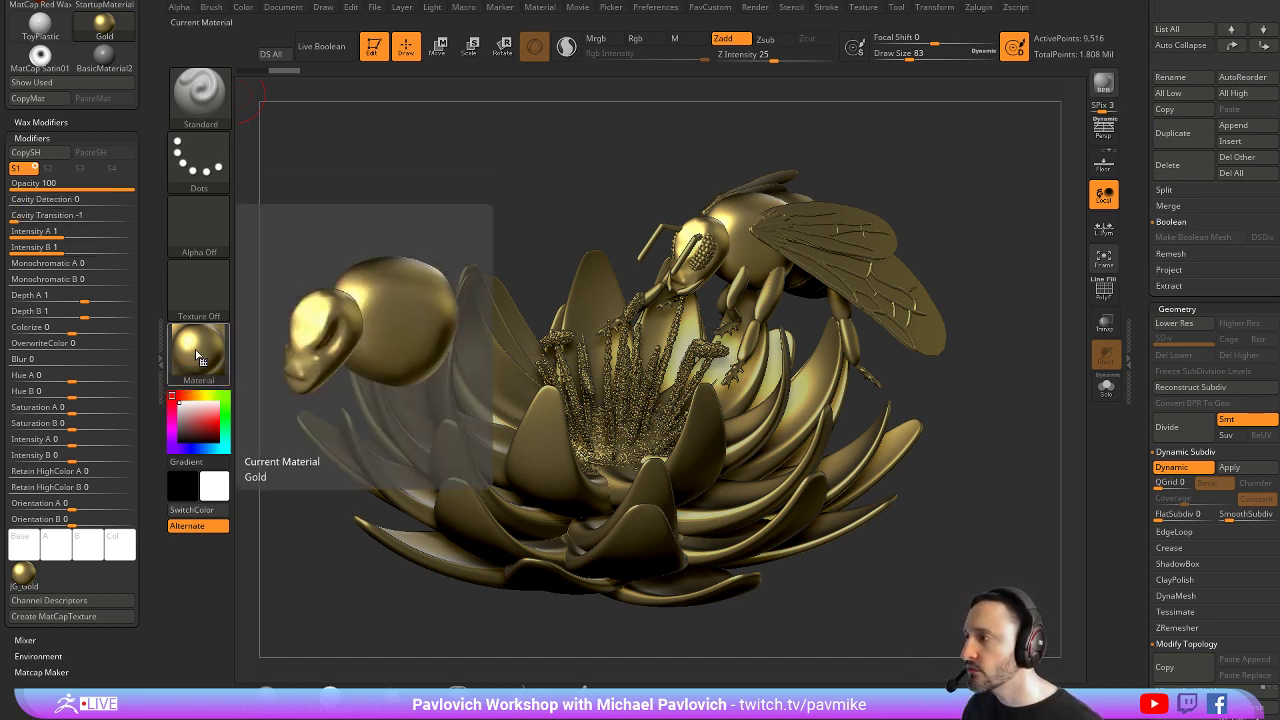
left_click(20, 152)
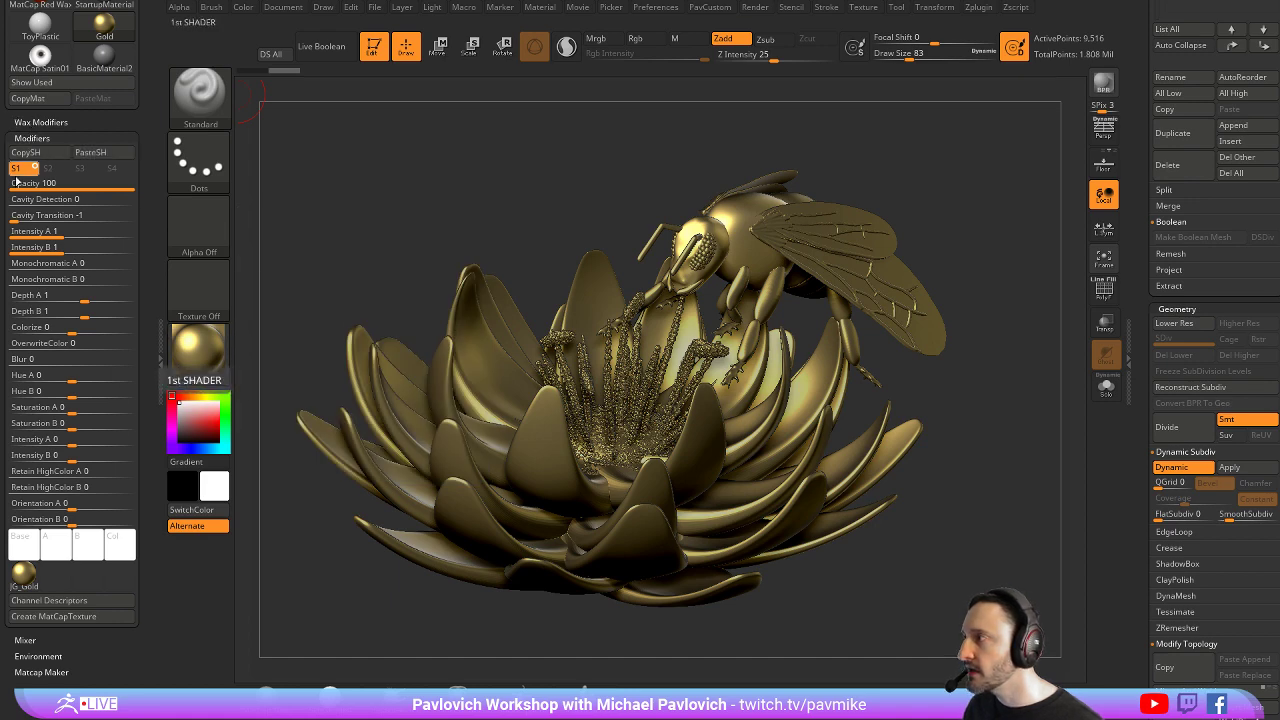
left_click(198, 345)
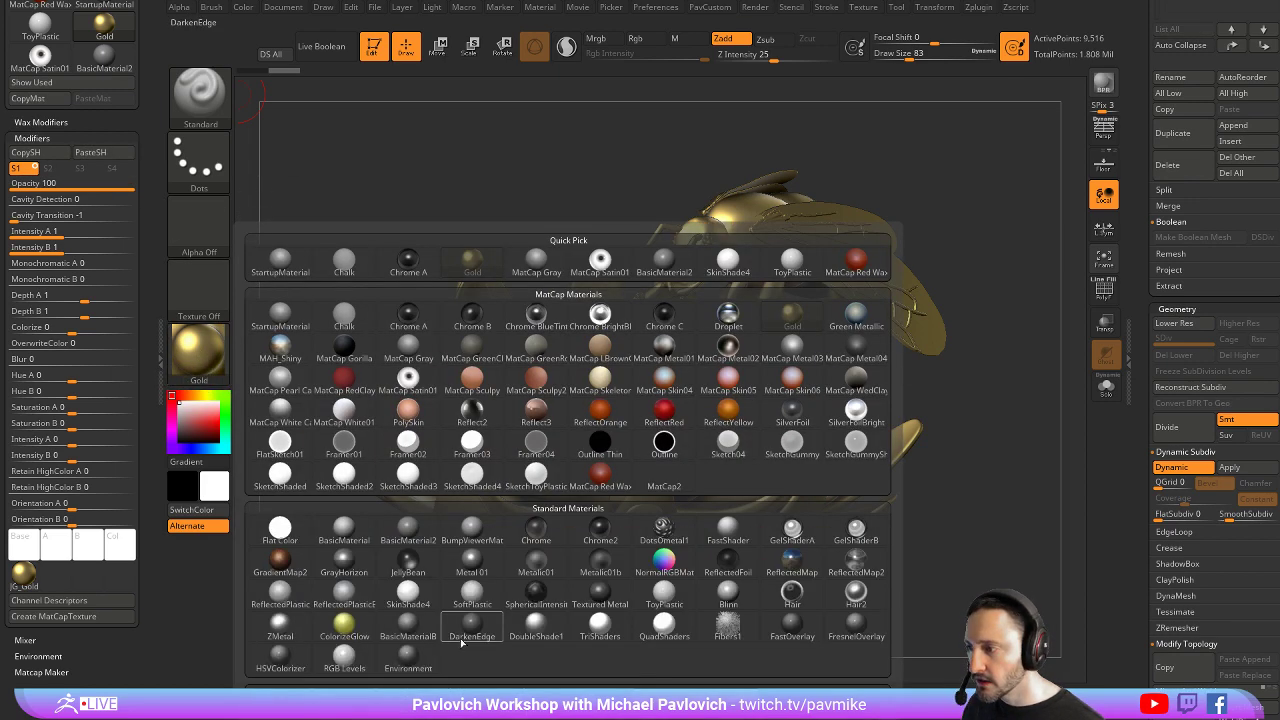
left_click(537, 628)
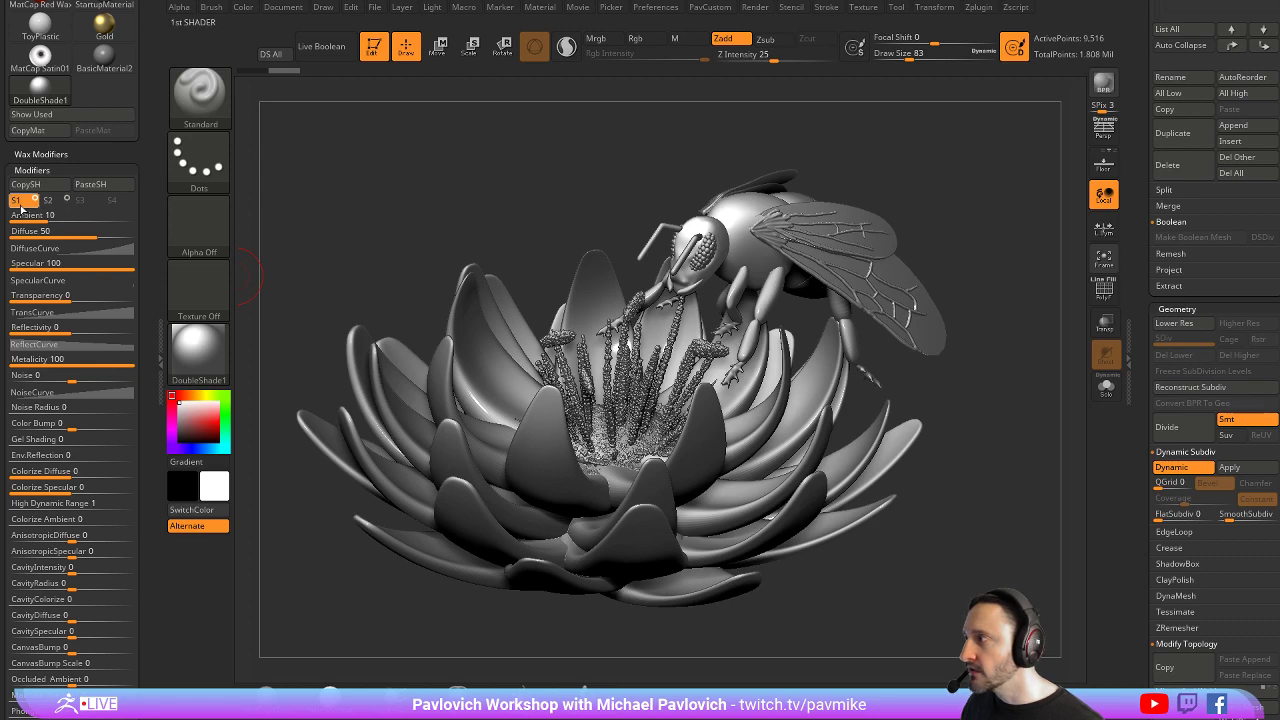
left_click(90, 184)
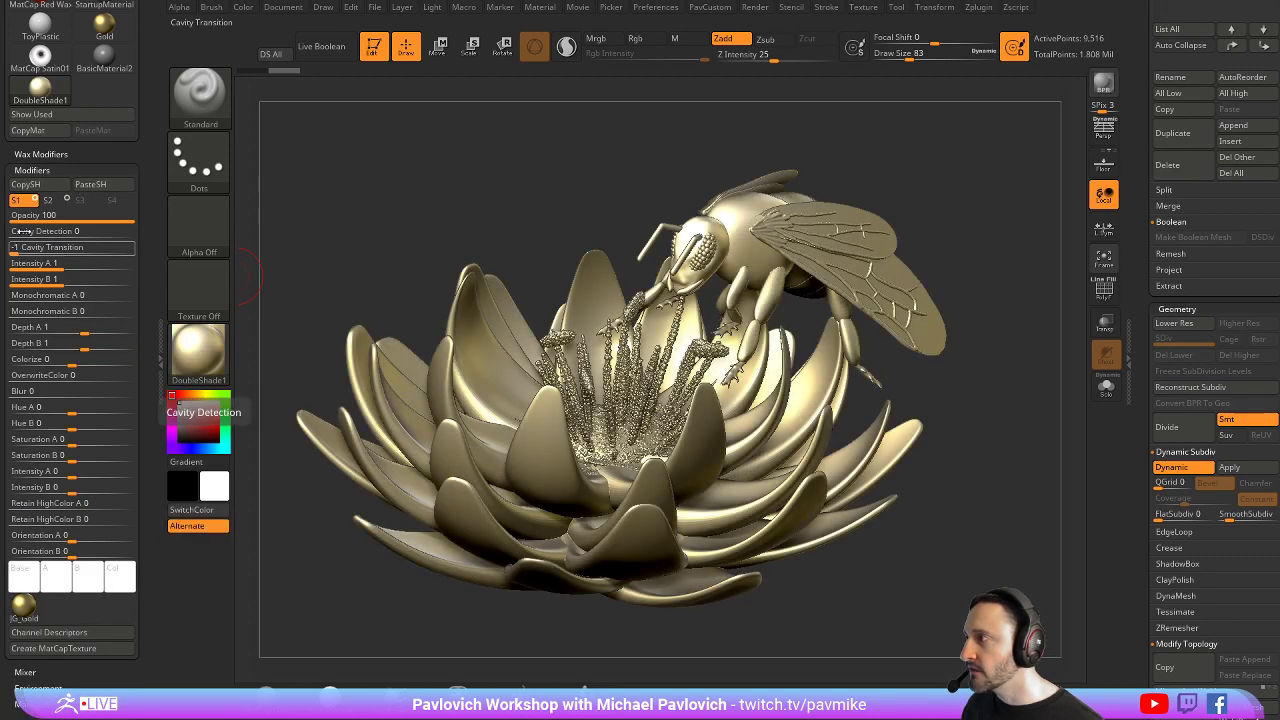
Set Ambient, Diffuse and Specular to 0 on the second shader of the DoubleShade1 material
left_click(50, 200)
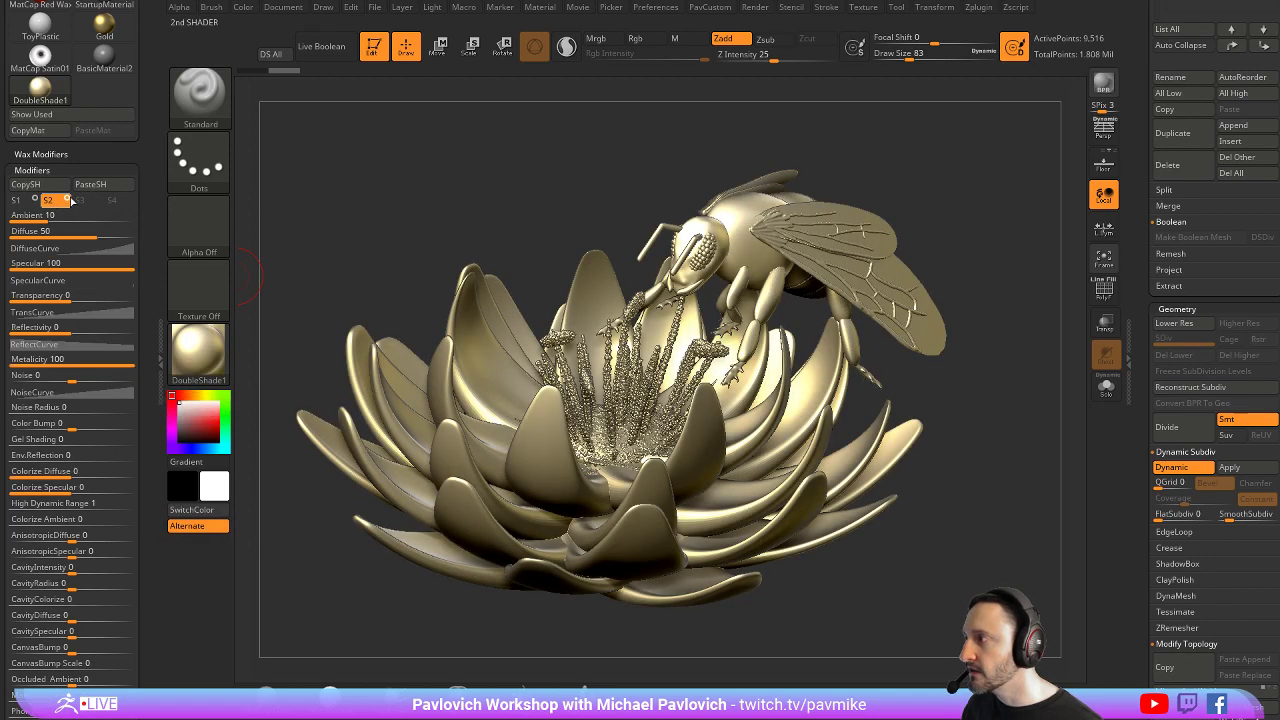
left_click(15, 200)
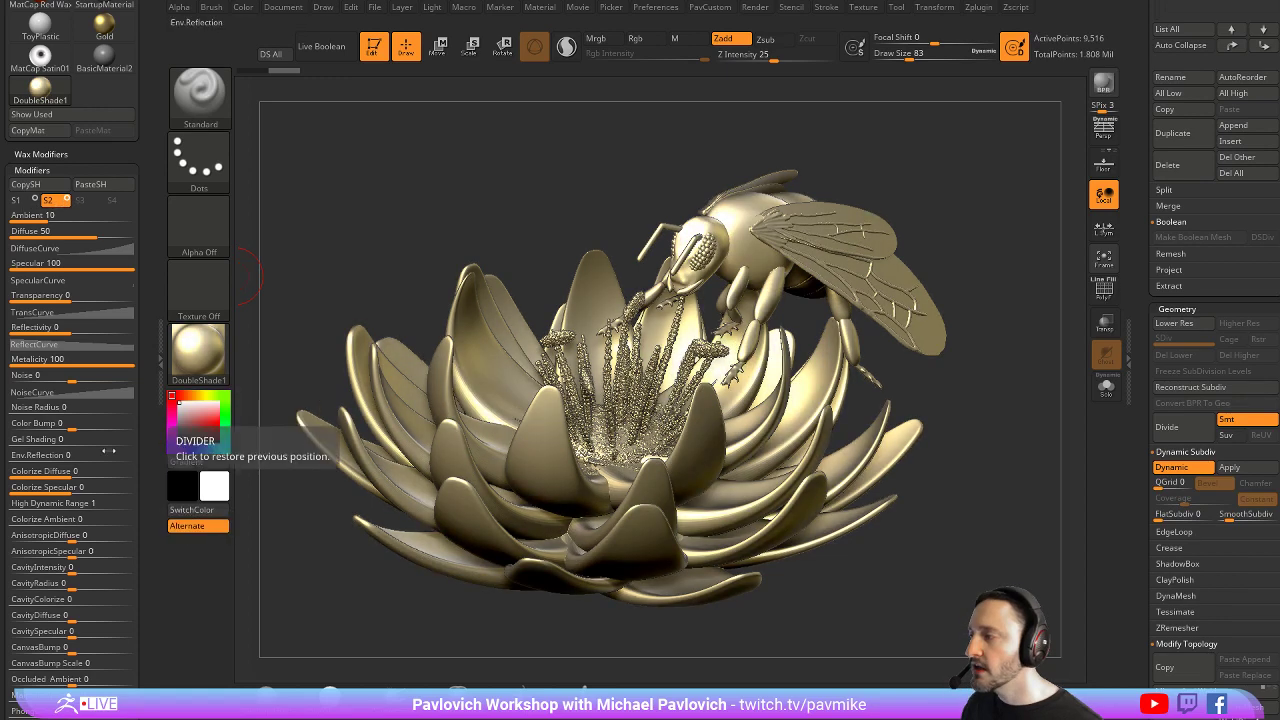
left_click_drag(154, 274, 154, 255)
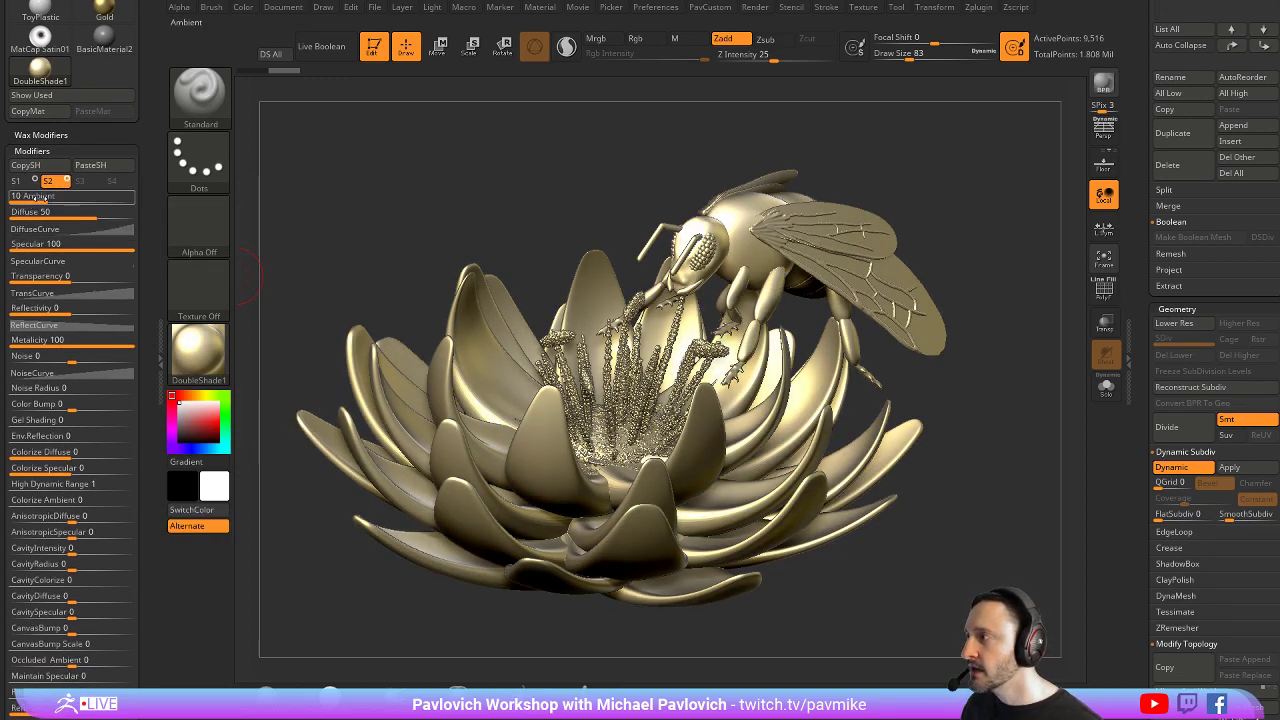
left_click_drag(40, 198, 12, 212)
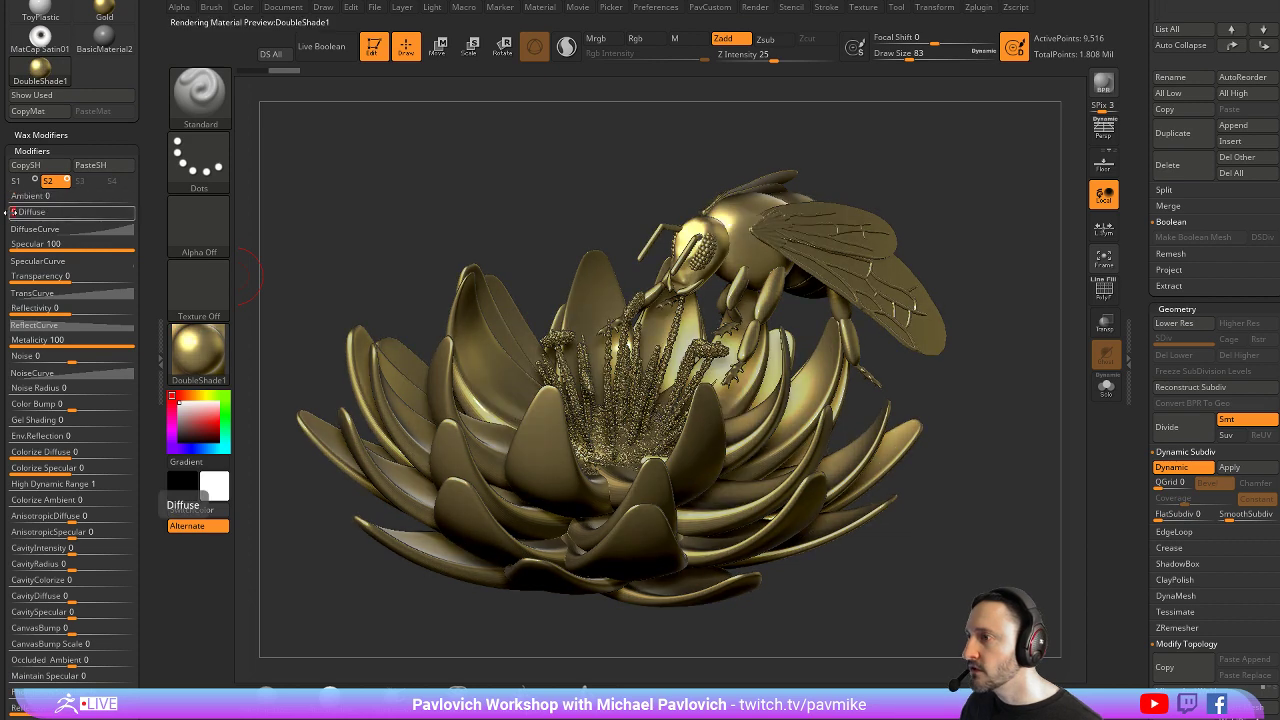
left_click_drag(109, 243, 16, 241)
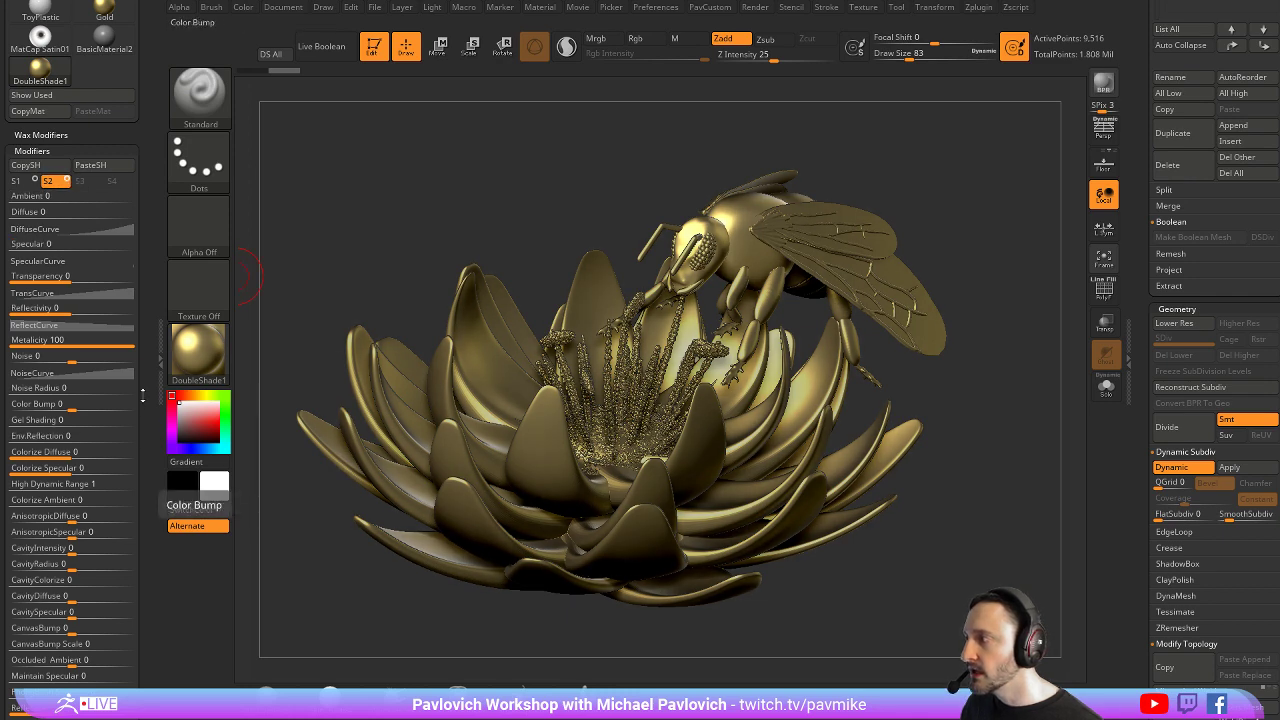
Assign the sky image Texture 04 as the second shader's texture
left_click_drag(151, 361, 156, 293)
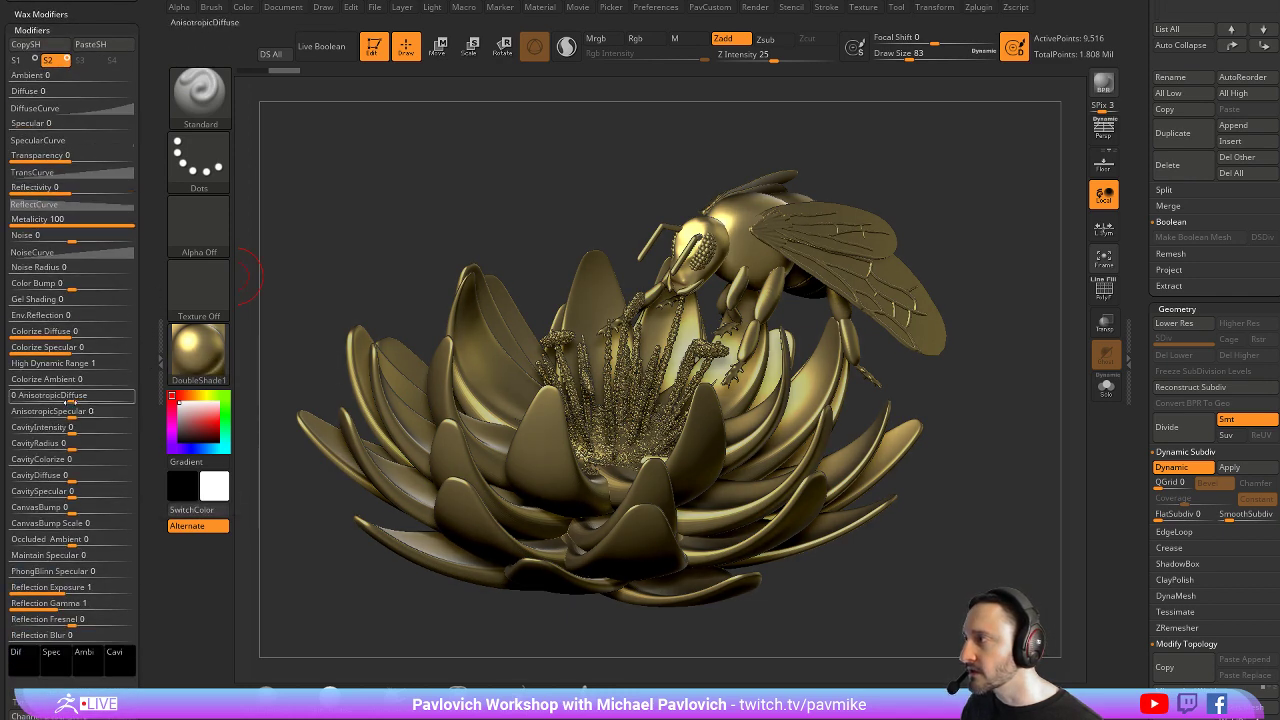
left_click_drag(149, 272, 152, 201)
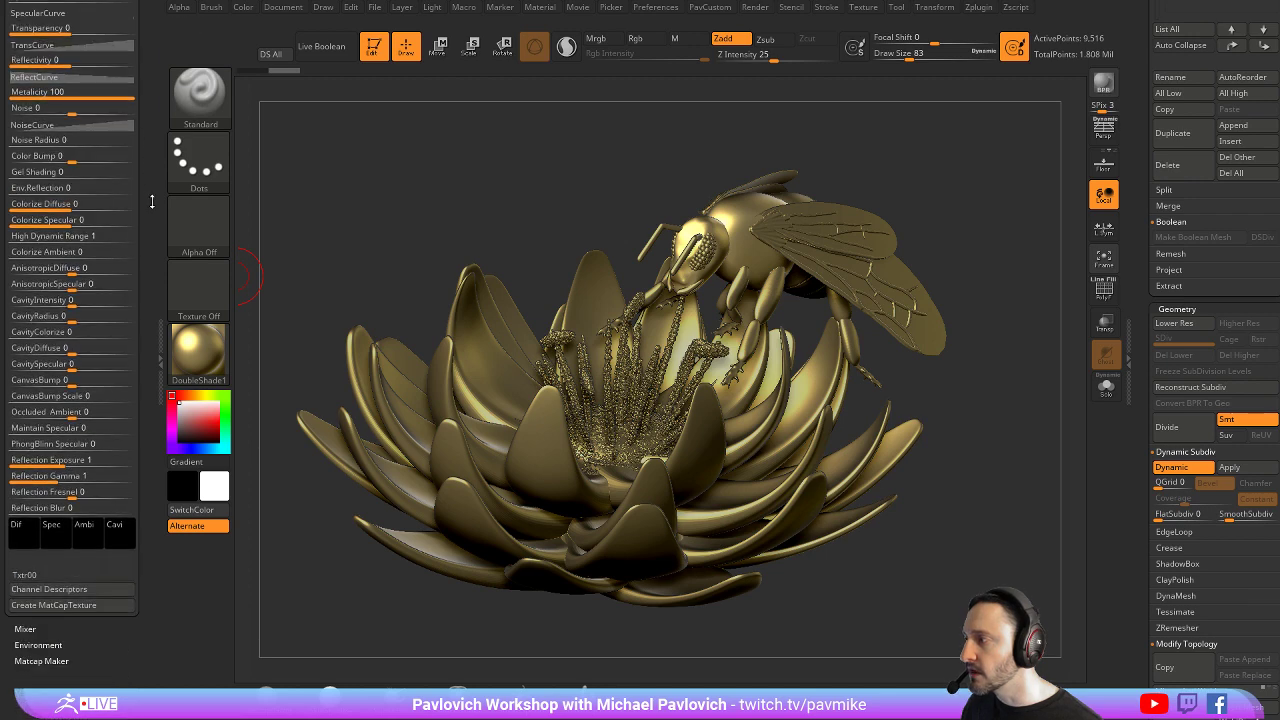
left_click(20, 570)
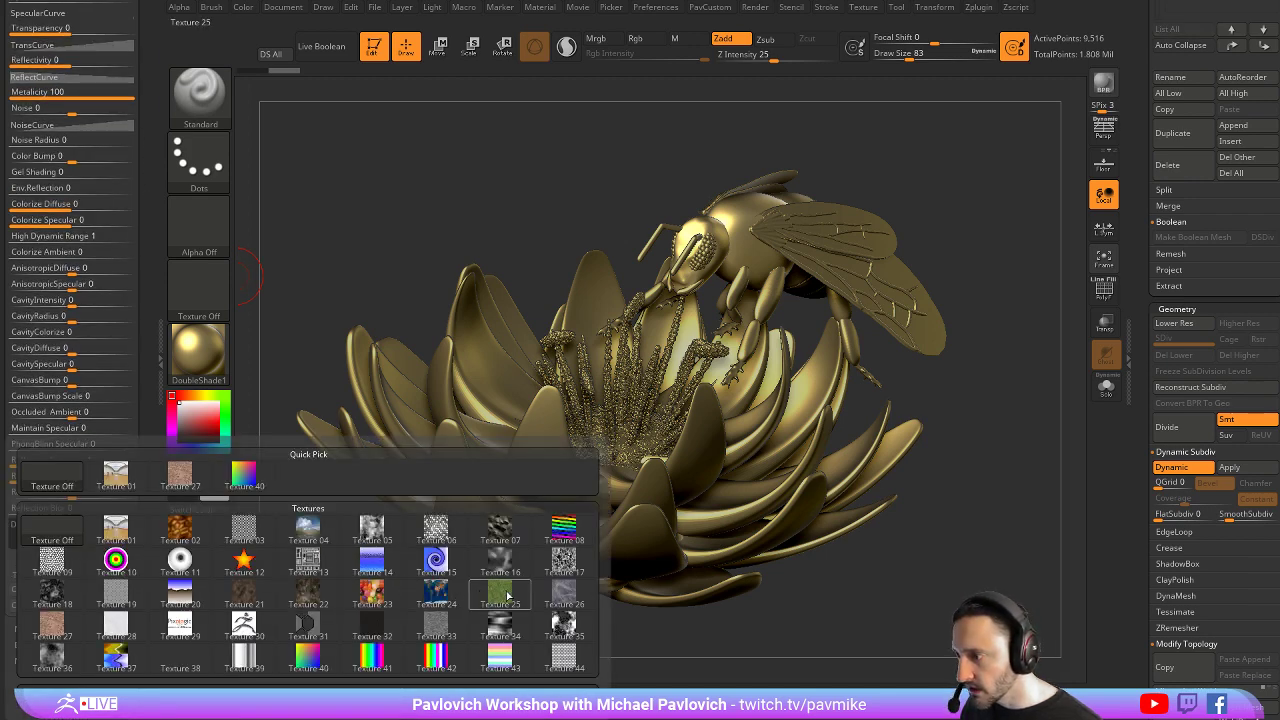
left_click(308, 562)
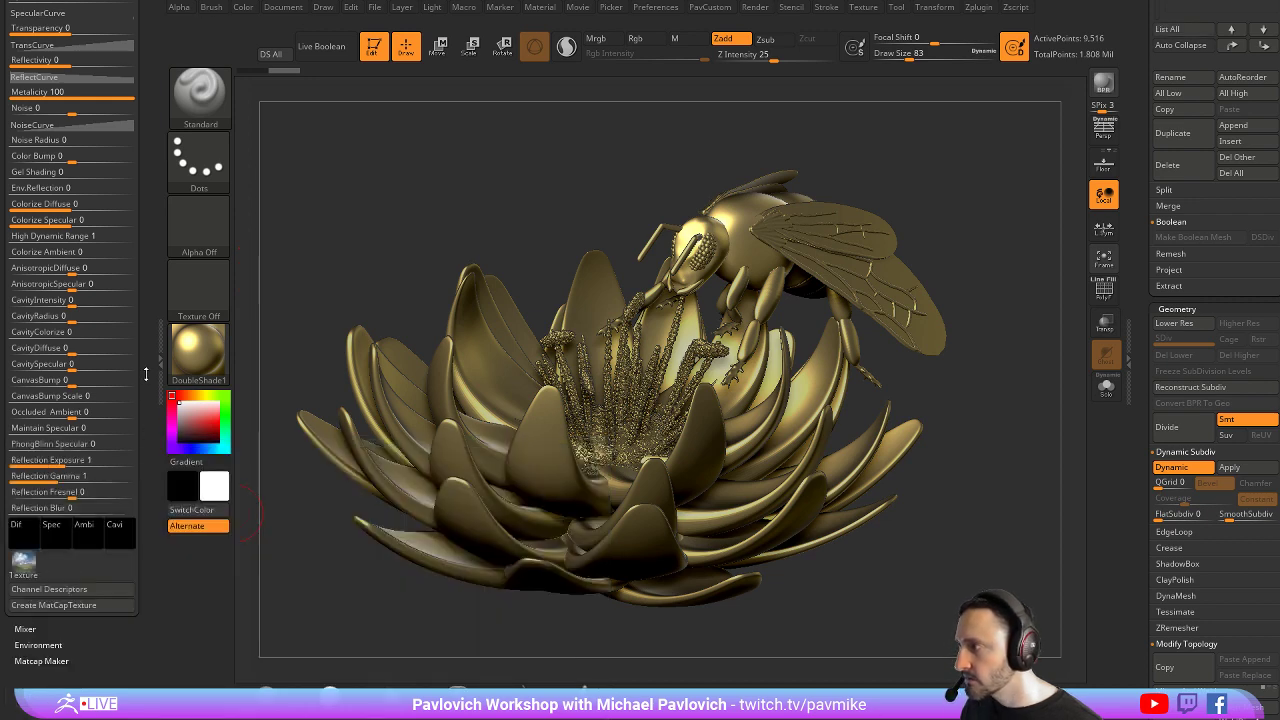
Raise the second shader's Env.Reflection to 82
left_click_drag(146, 374, 150, 402)
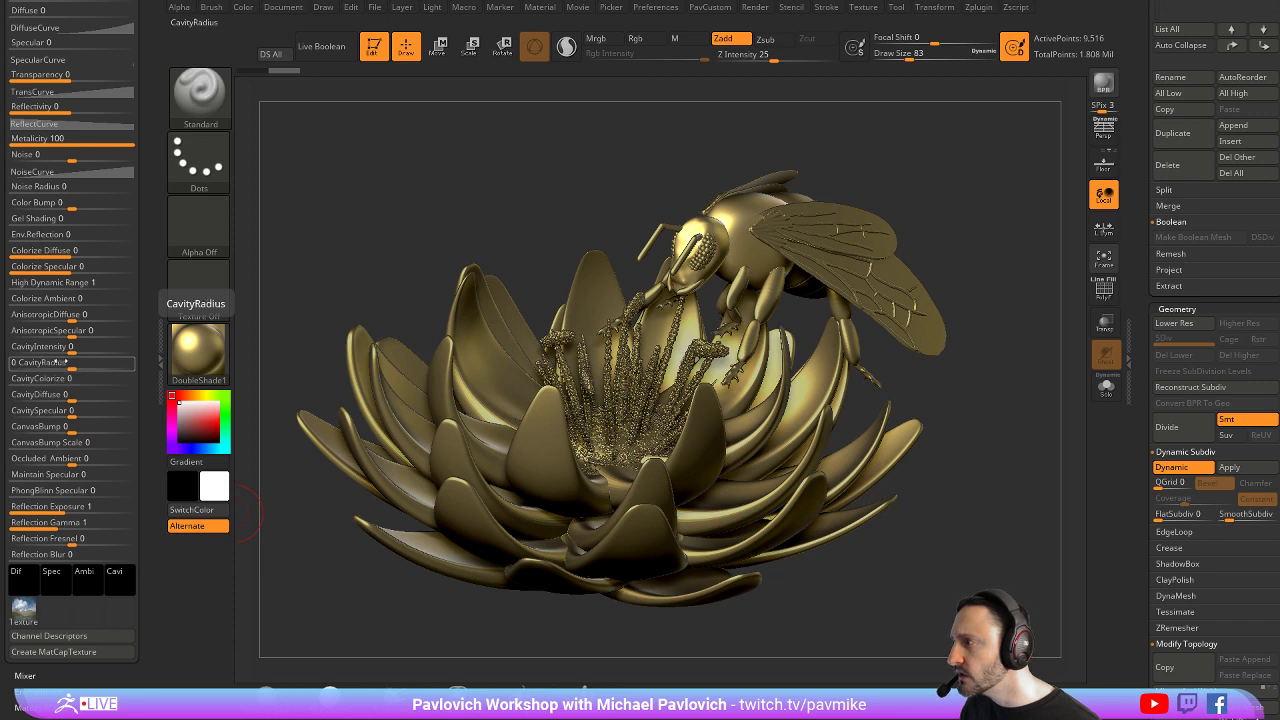
mouse_move(50, 234)
left_mouse_down()
mouse_move(135, 232)
mouse_move(72, 234)
left_mouse_up()
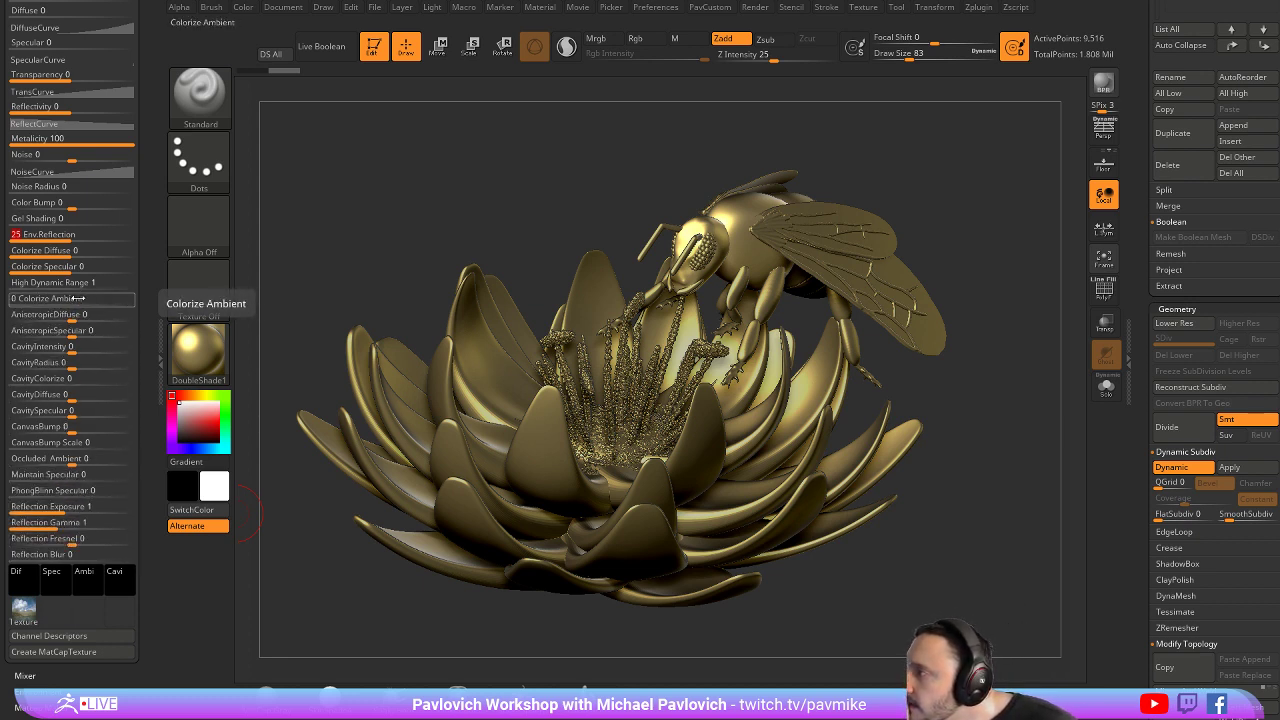
left_click_drag(82, 235, 145, 284)
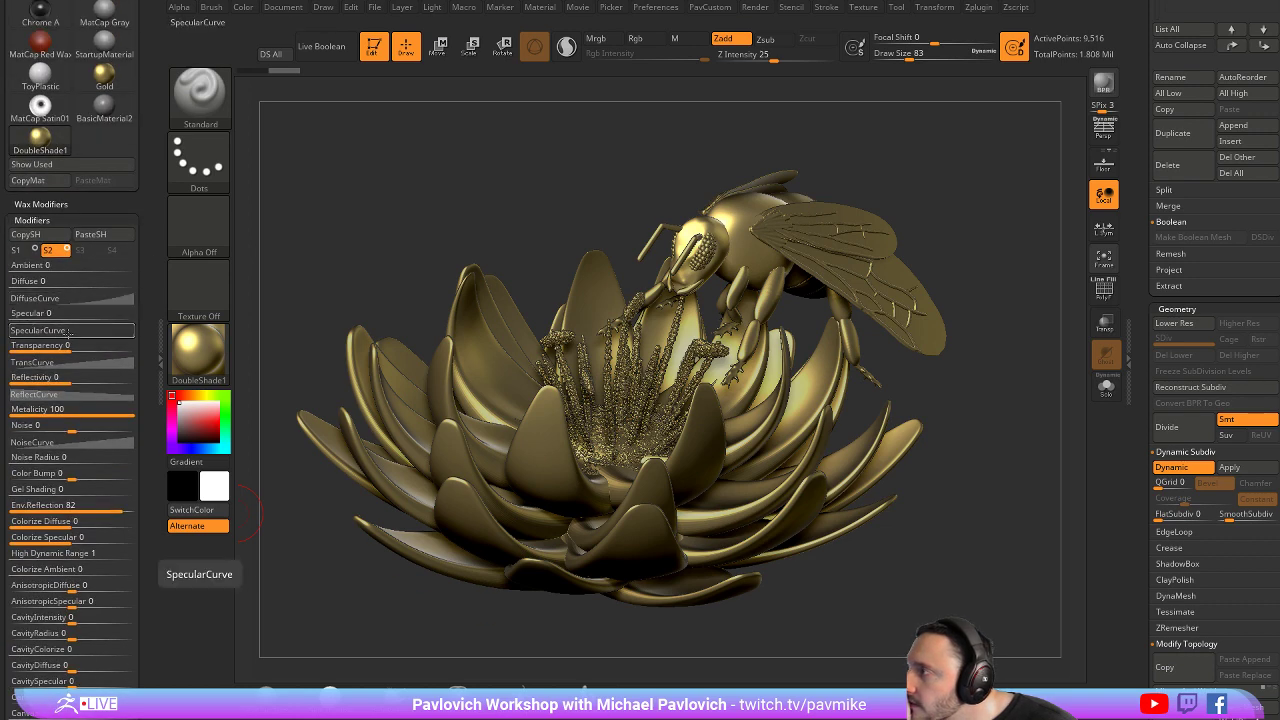
Switch off the first shader and set the second shader's Diffuse and Specular to 100 and its Ambient to 7
left_click_drag(76, 313, 121, 281)
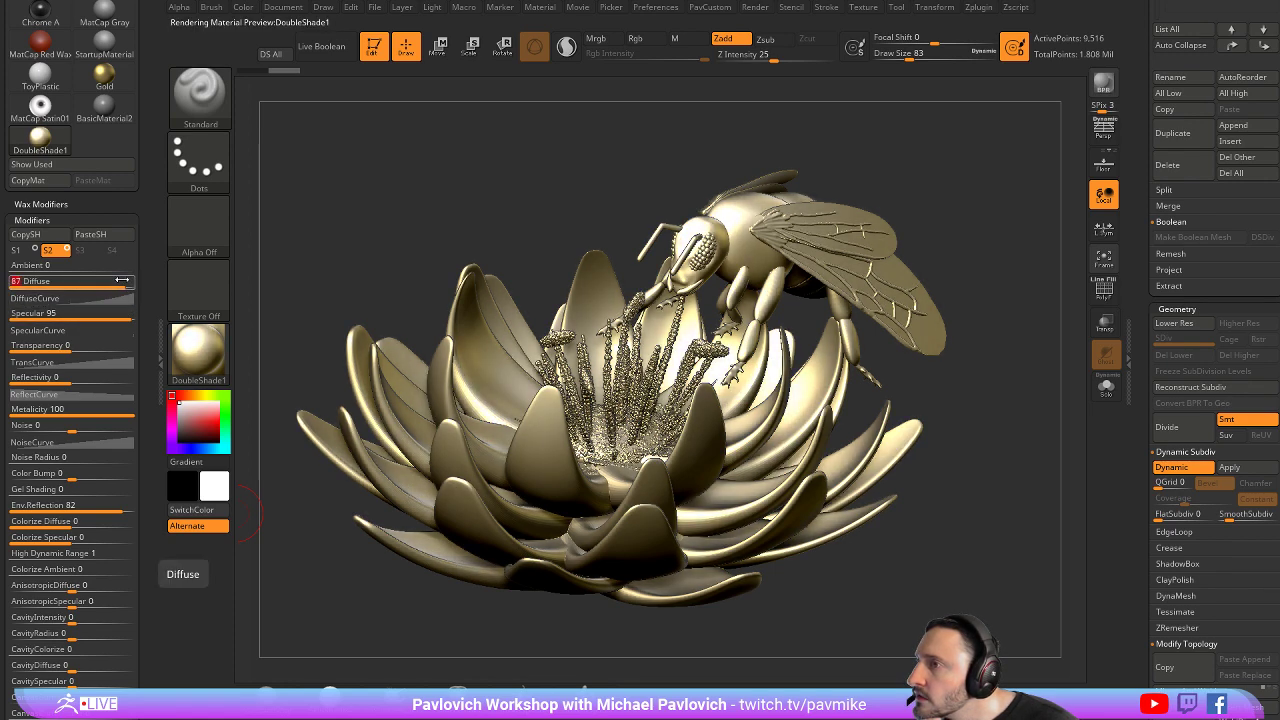
left_click(35, 250)
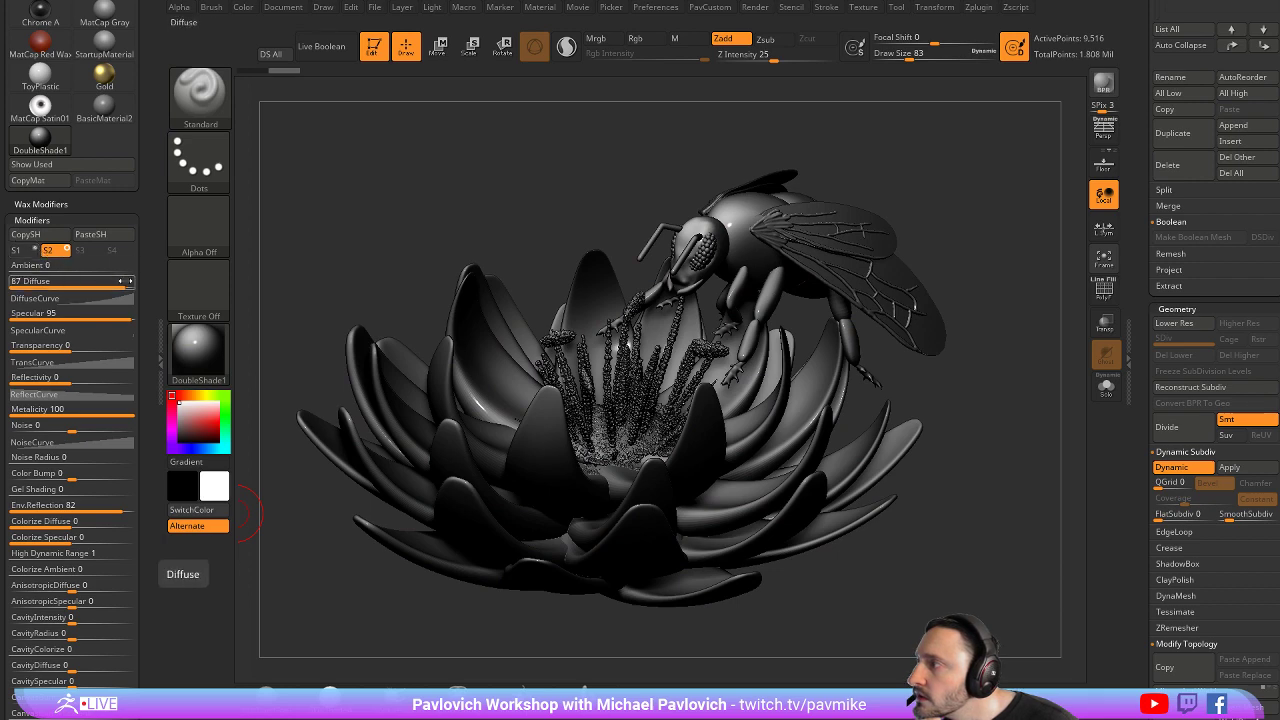
left_click_drag(125, 281, 139, 315)
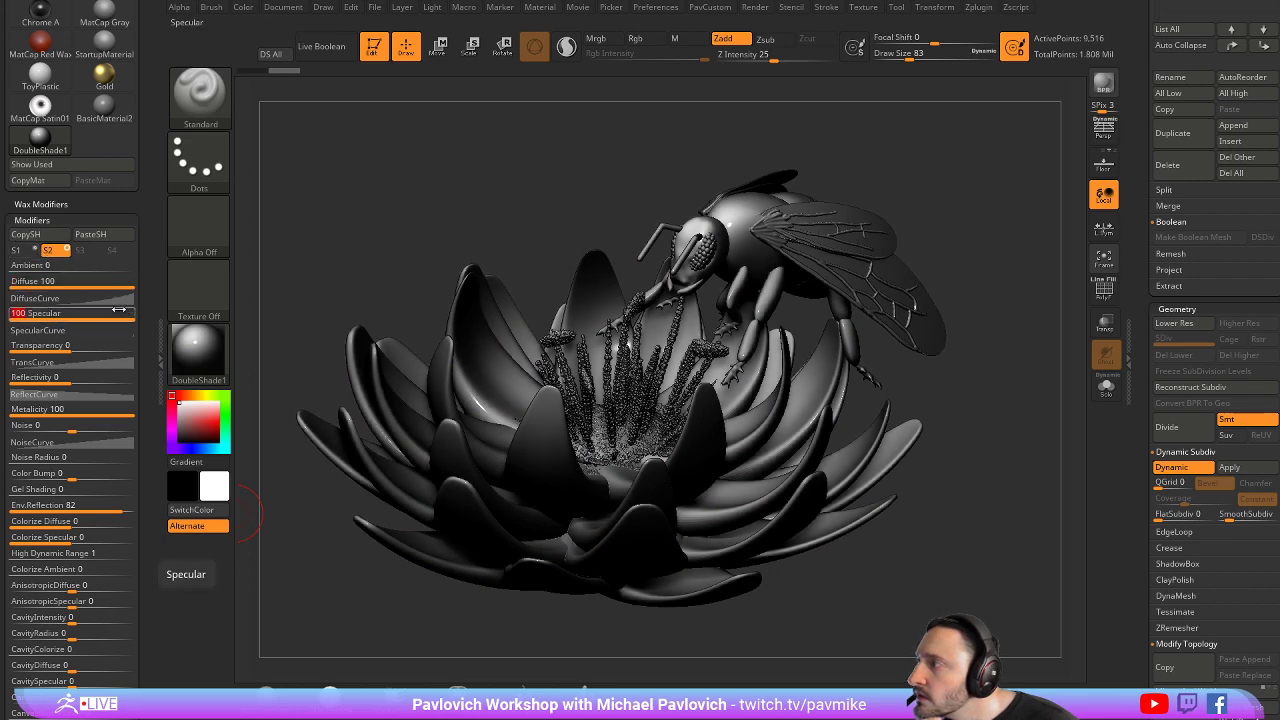
left_click(71, 267)
left_click_drag(71, 267, 37, 266)
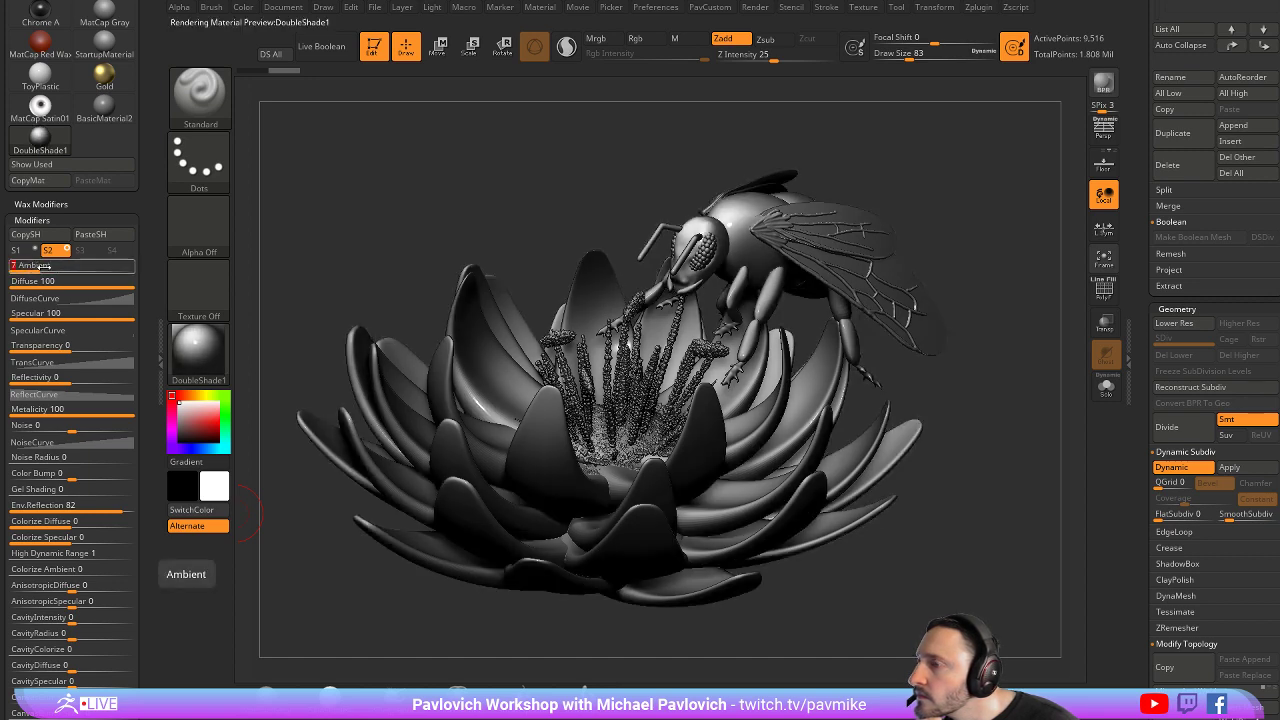
Set the second shader's Env.Reflection to 0 and its Reflectivity to 100
left_click_drag(147, 313, 147, 265)
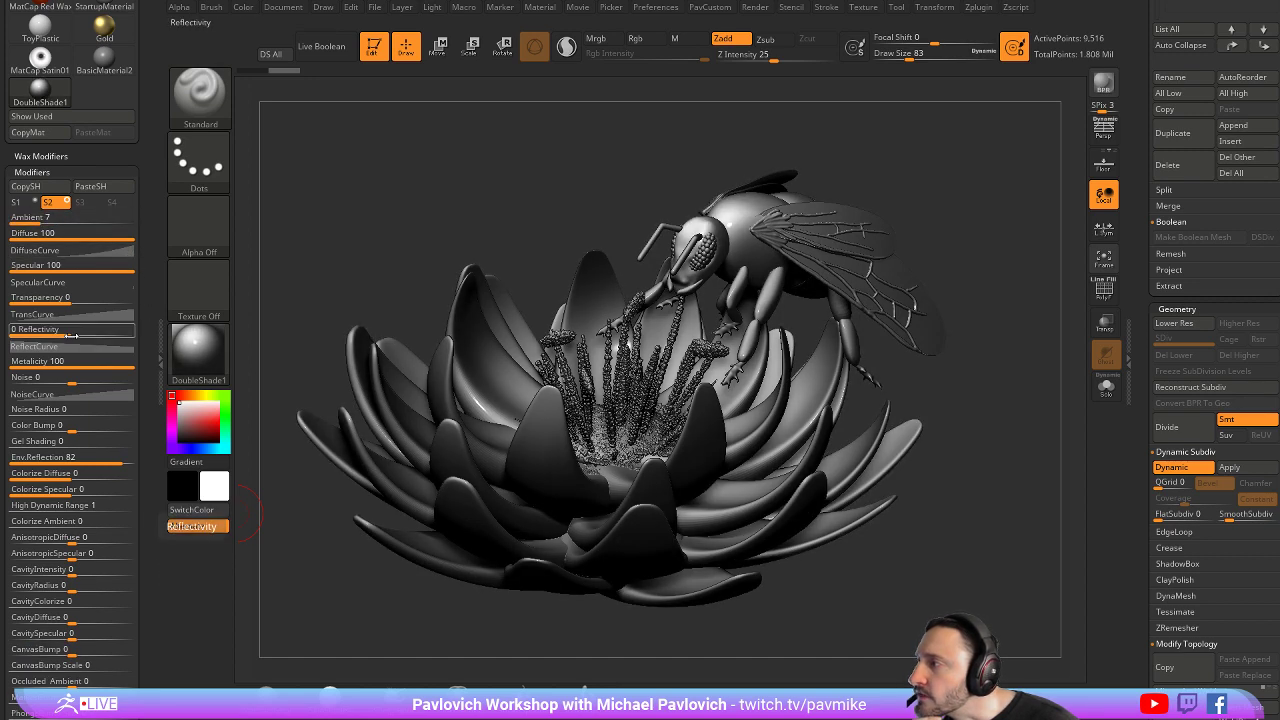
left_click(75, 460)
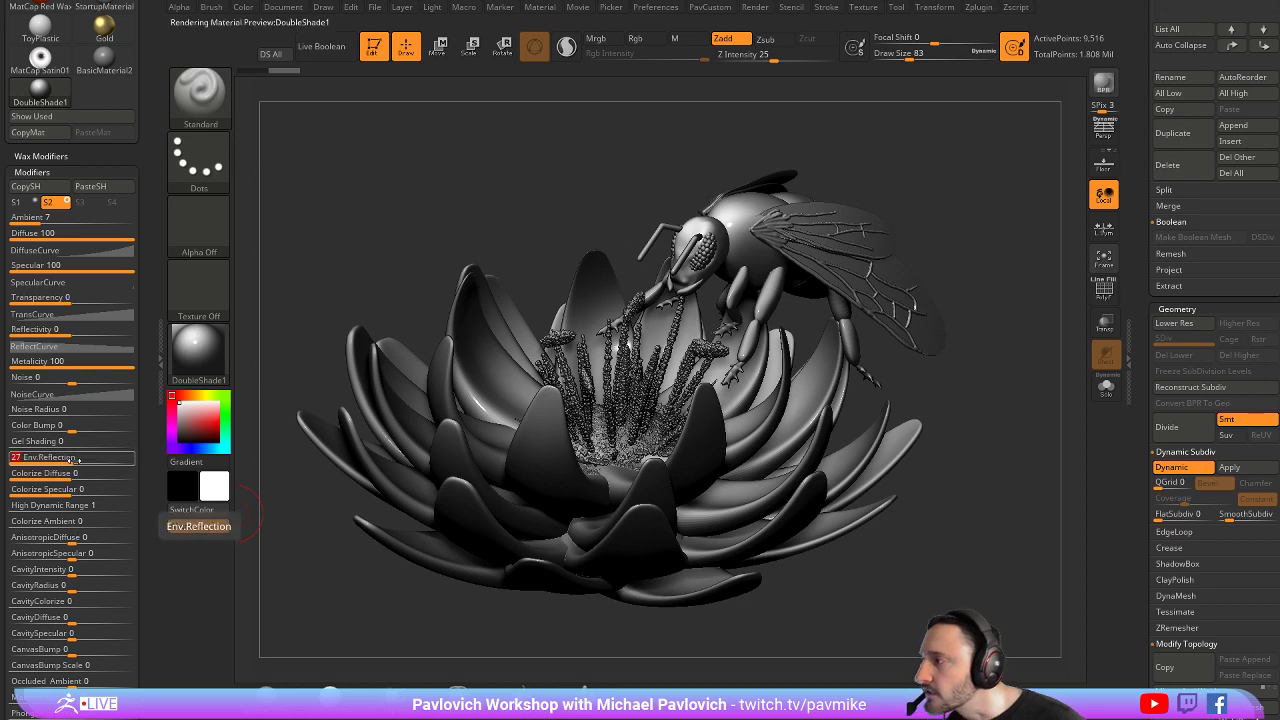
left_click(75, 460)
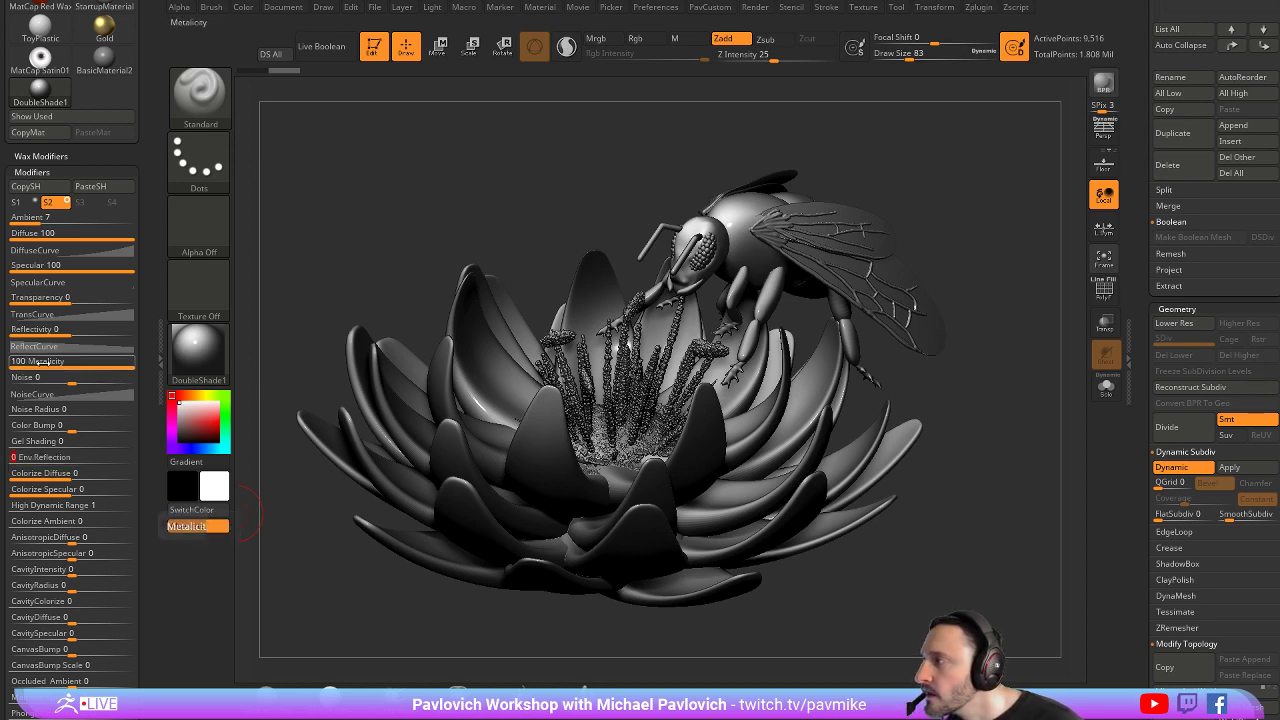
left_click_drag(80, 331, 138, 331)
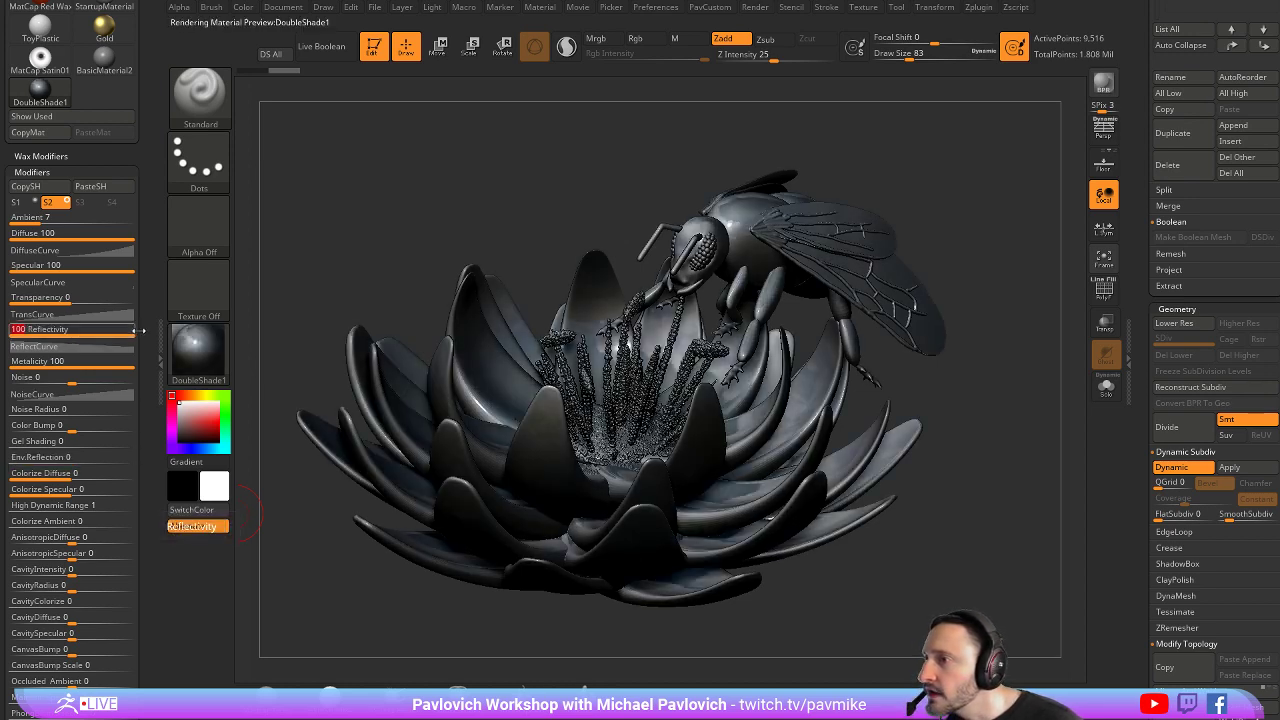
left_click(140, 331)
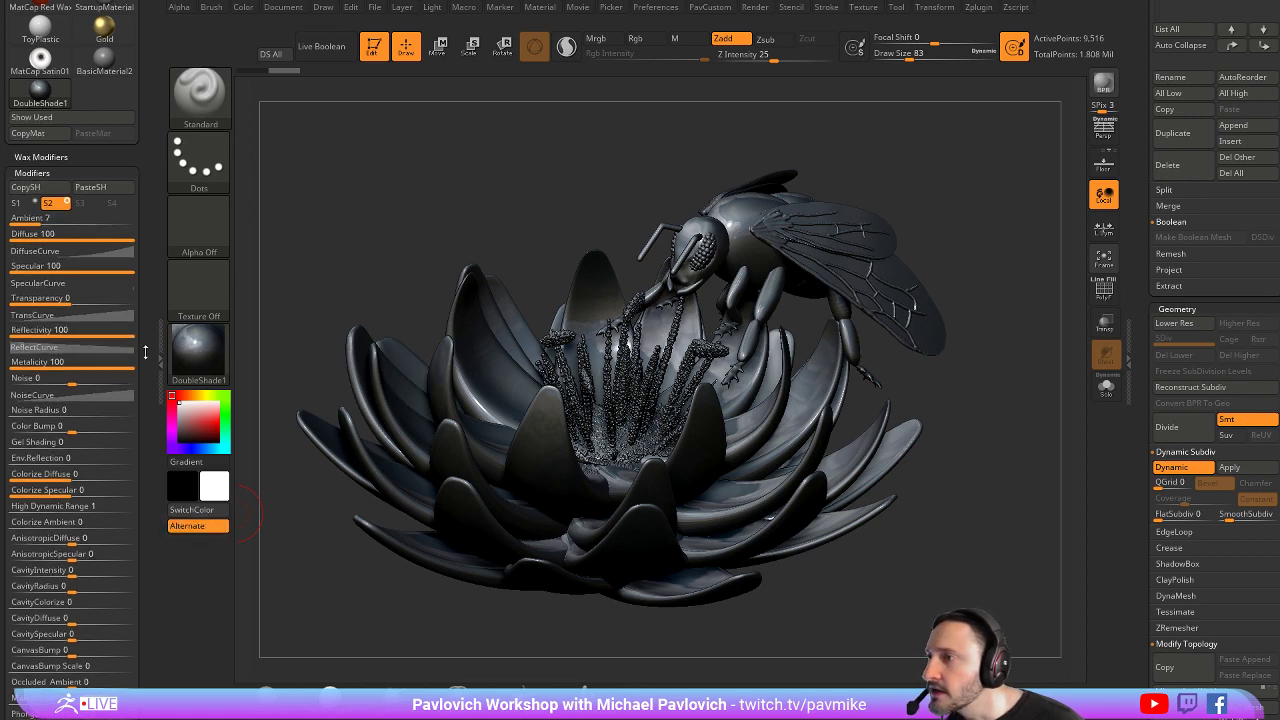
Switch the first shader back on to combine the gold with the reflective second shader
scroll(24, 540, "down", 6)
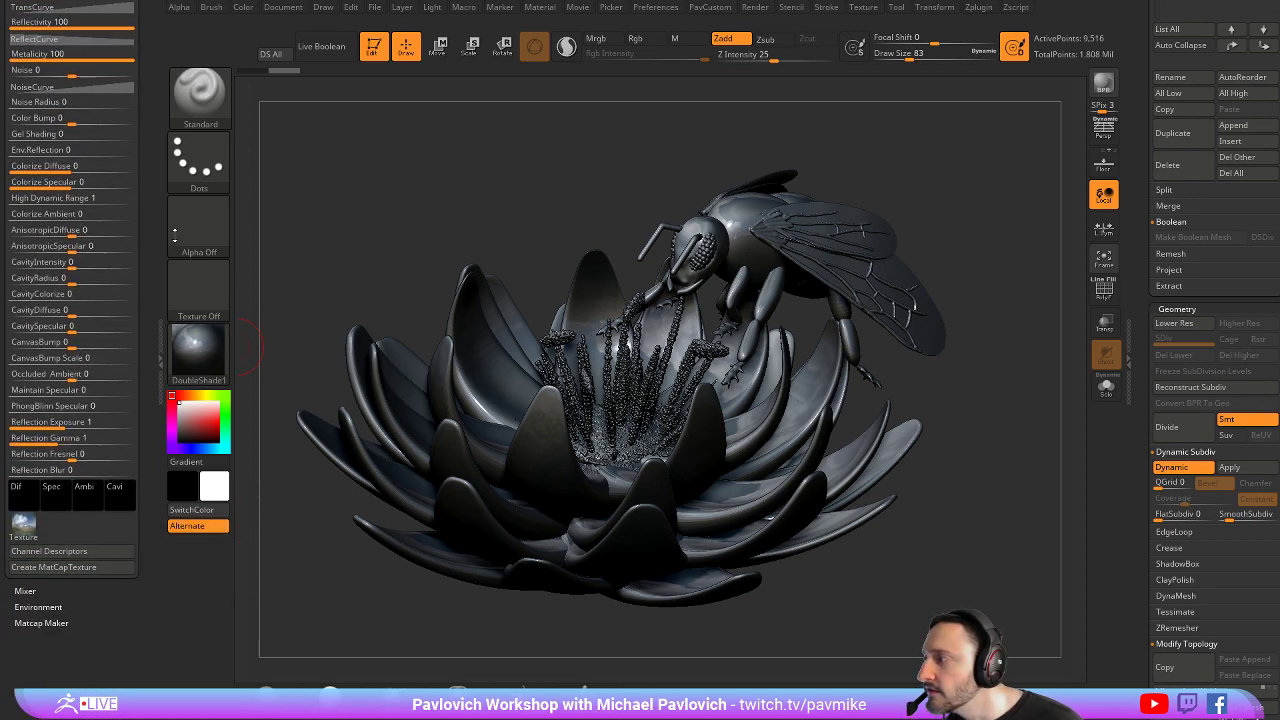
scroll(30, 450, "up", 9)
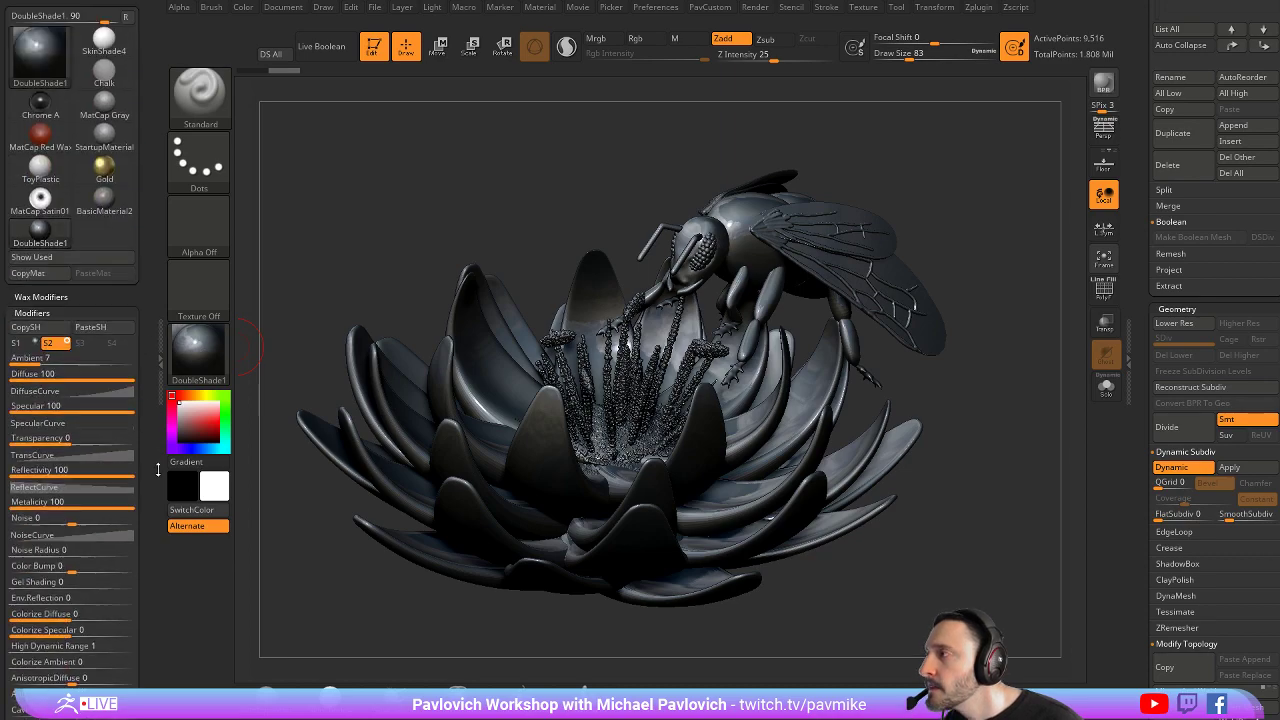
left_click(35, 342)
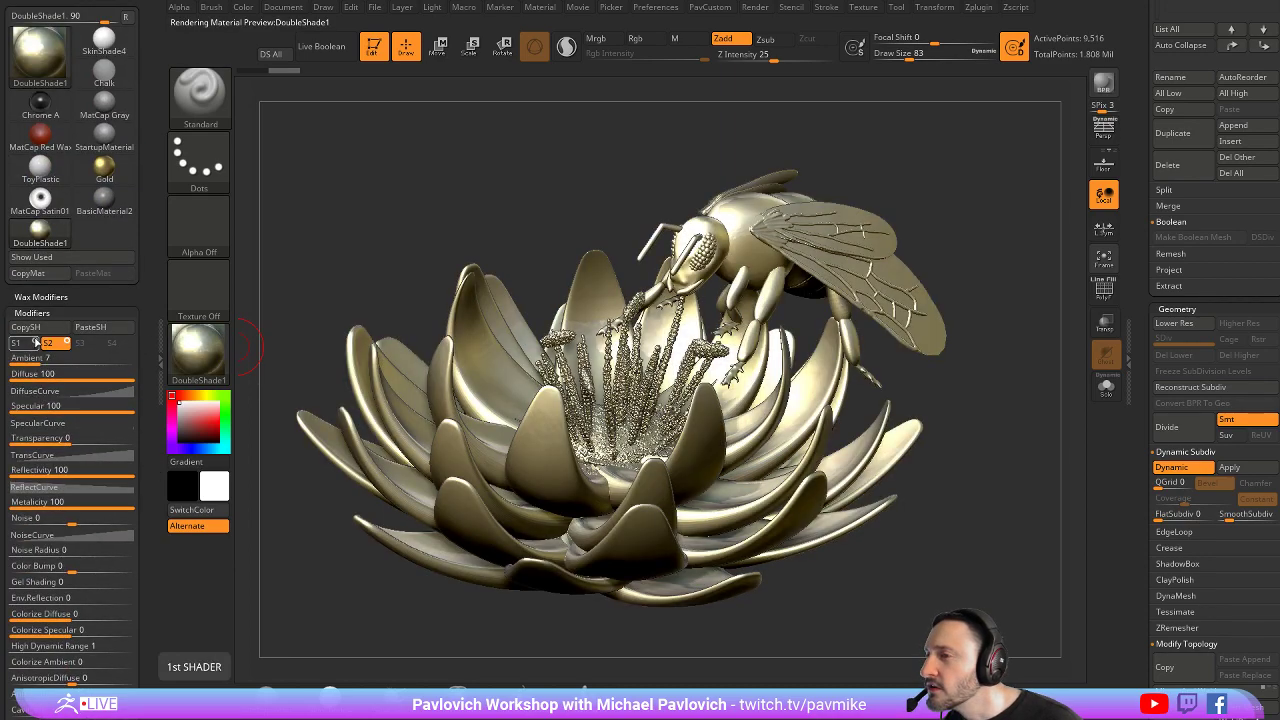
mouse_move(382, 217)
left_mouse_down()
mouse_move(431, 244)
mouse_move(337, 209)
mouse_move(377, 210)
left_mouse_up()
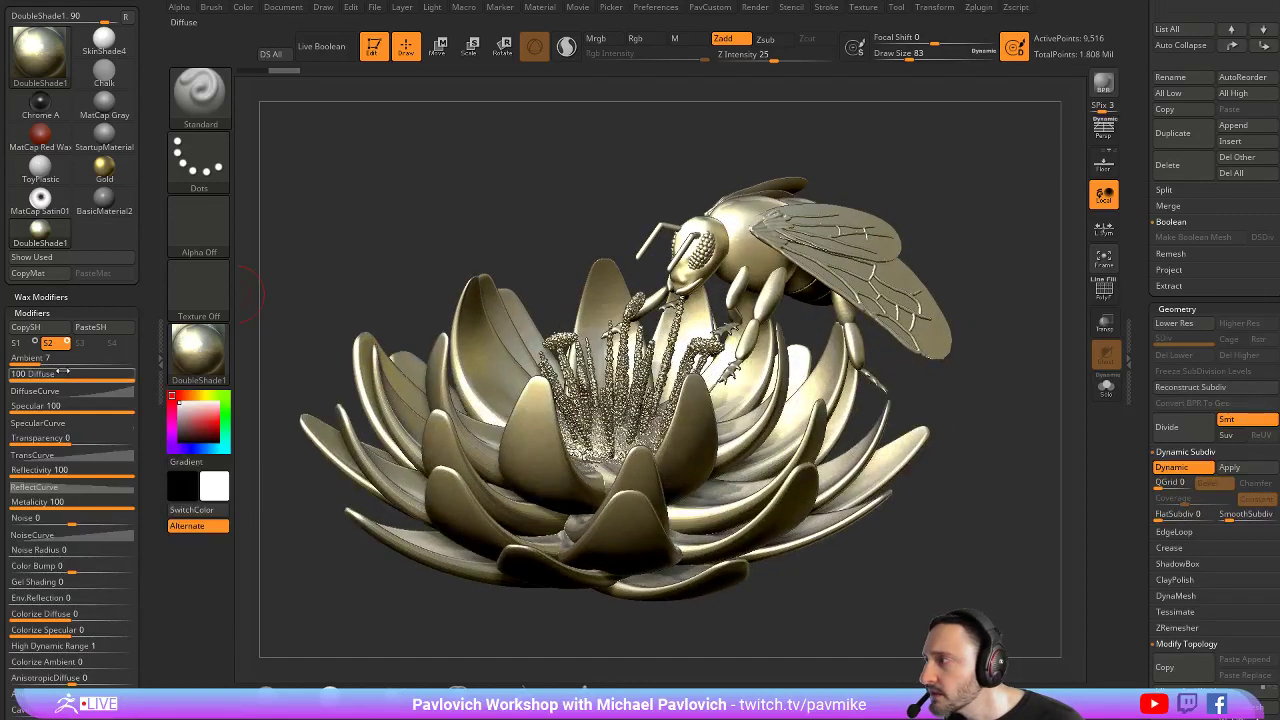
Set the second shader's Specular to 0 and bend its diffuse curve downward with a point on the right half
left_click_drag(60, 374, 84, 408)
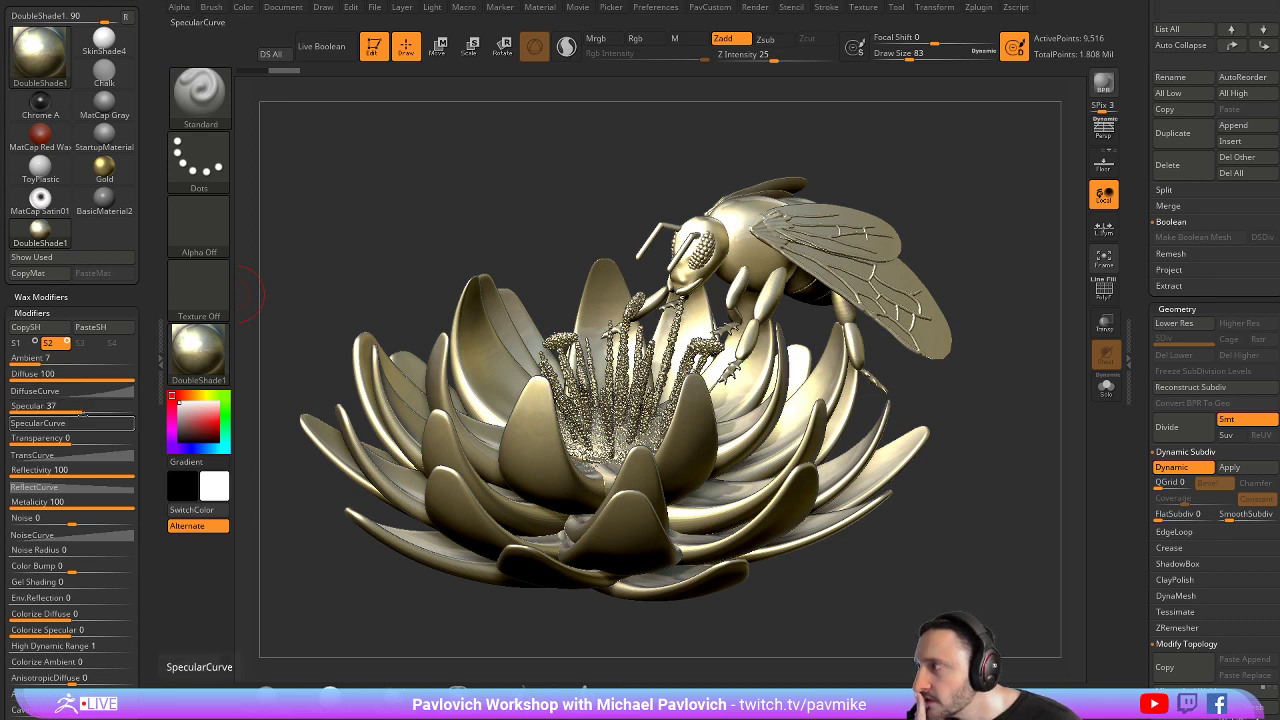
left_click(80, 423)
left_click(65, 408)
type("0")
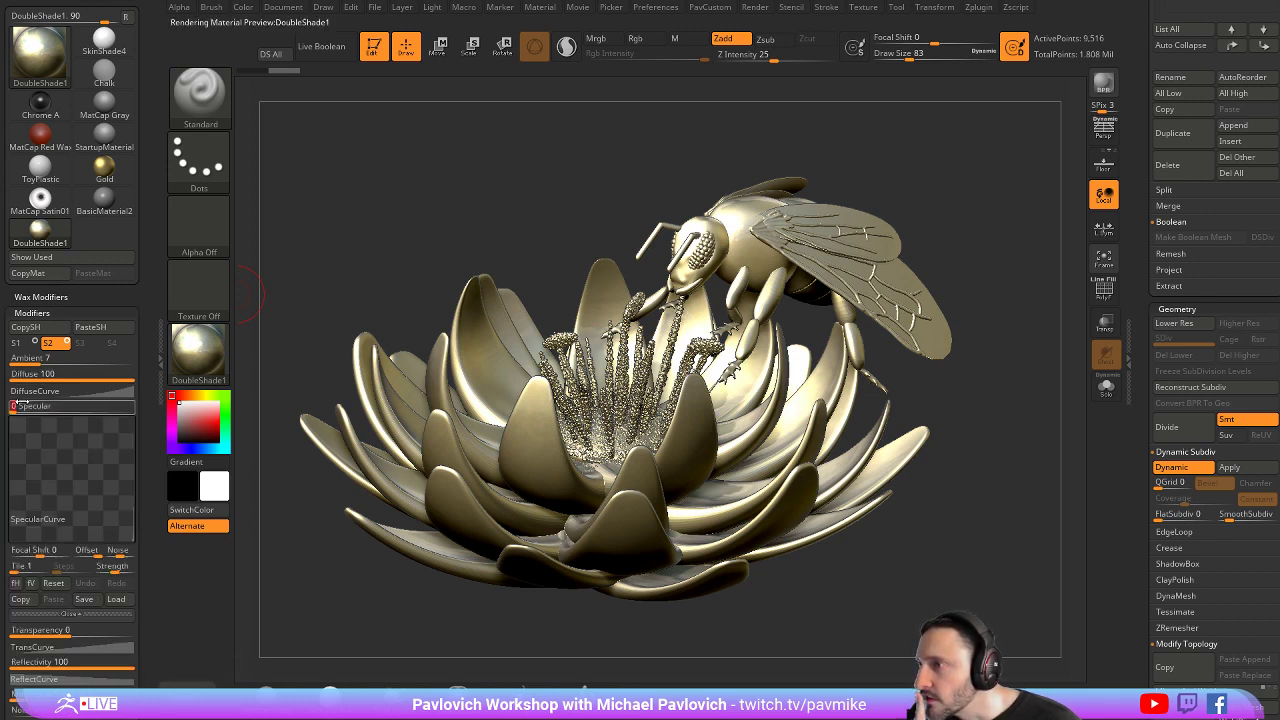
key("Return")
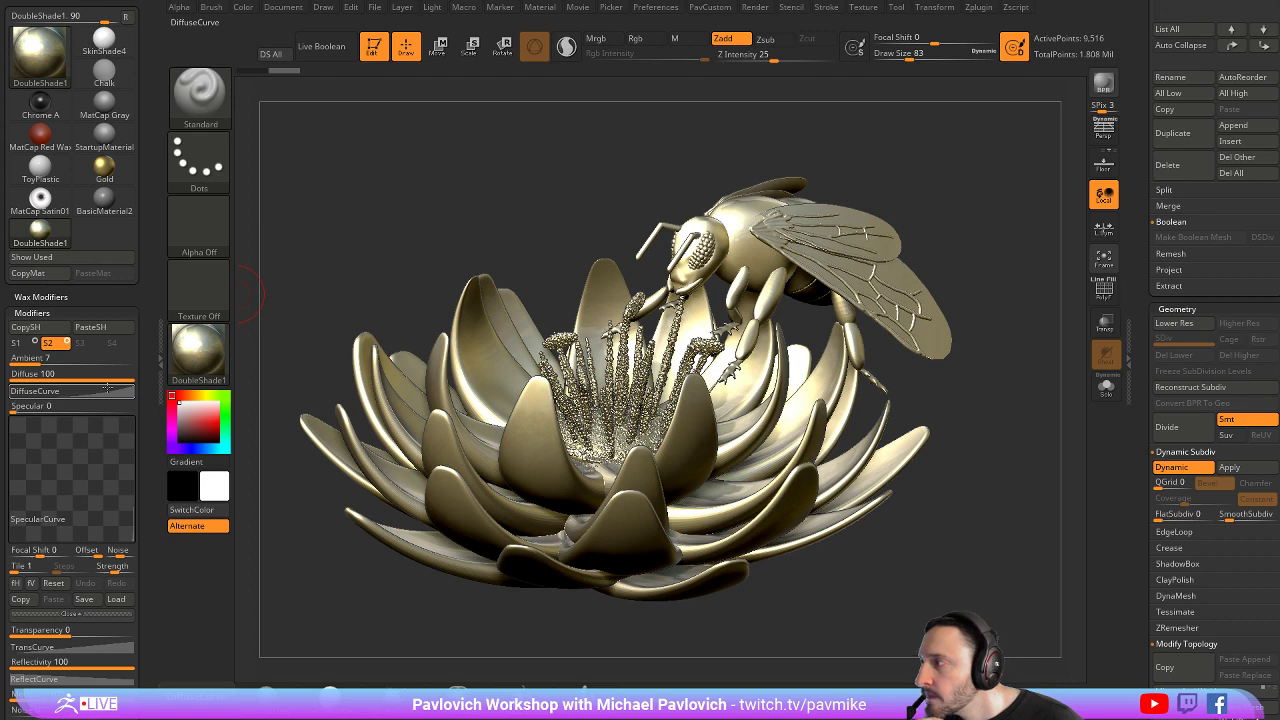
left_click(107, 390)
mouse_move(135, 483)
left_mouse_down()
mouse_move(125, 443)
mouse_move(102, 462)
left_mouse_up()
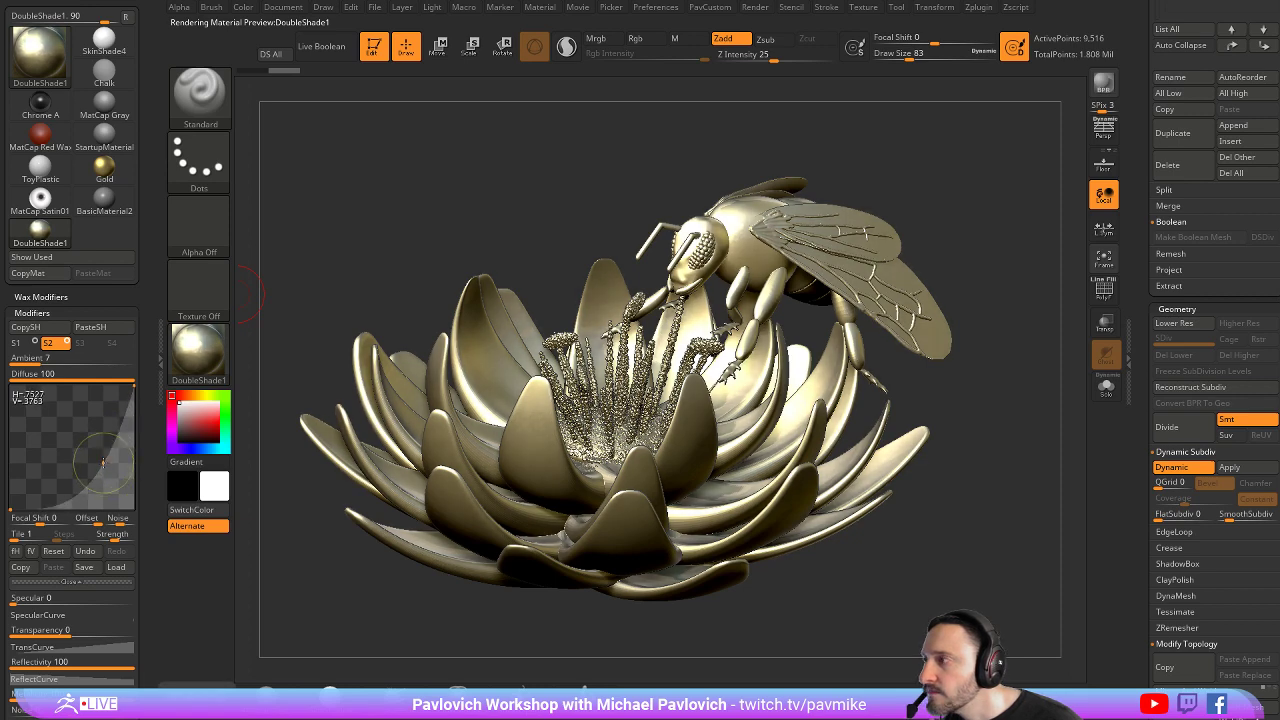
Open the Mixer settings for the second shader, try the Multiply blend mode, and switch it to Overlay
left_click_drag(164, 601, 171, 158)
left_click(33, 482)
left_click_drag(57, 439, 108, 563)
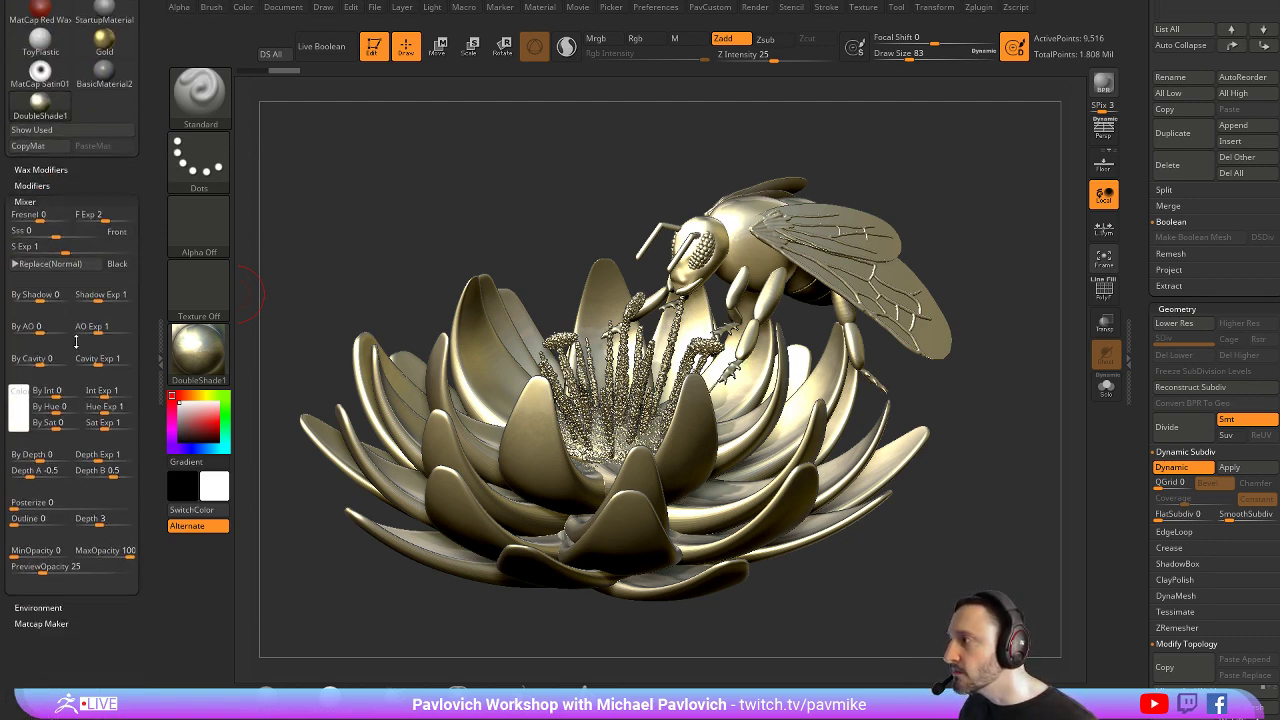
left_click(60, 265)
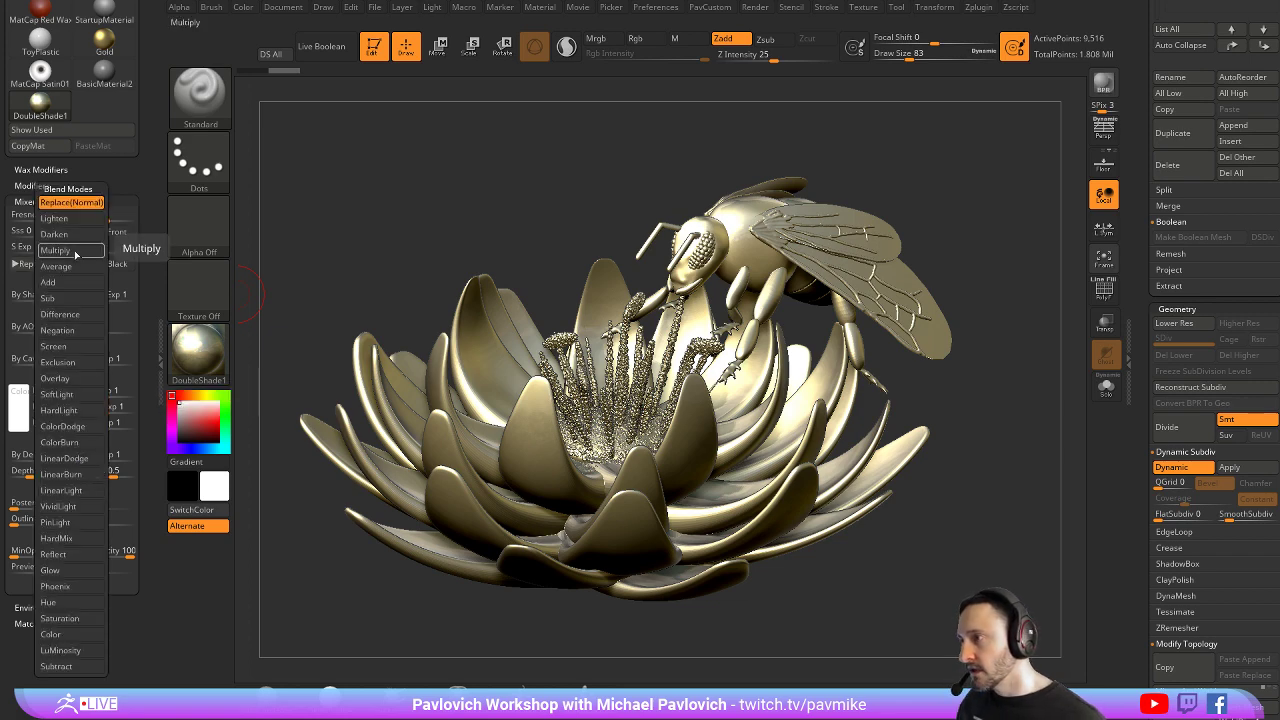
left_click(55, 250)
left_click(62, 264)
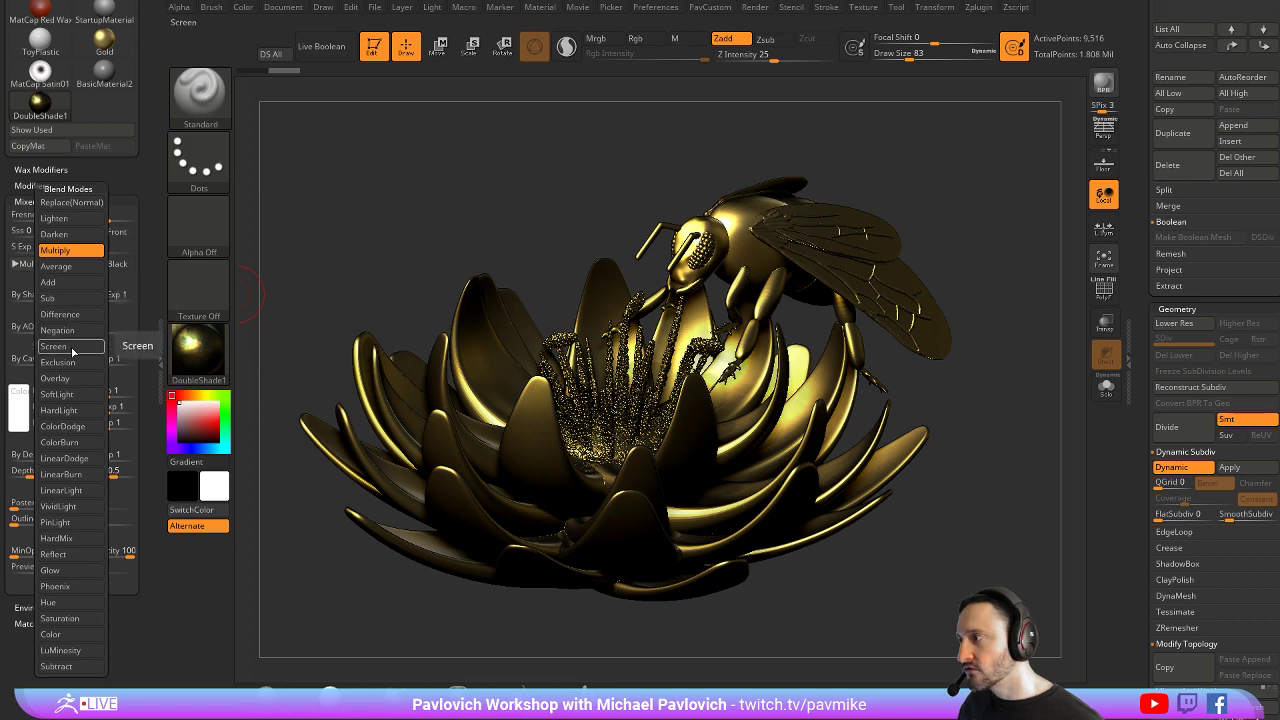
left_click(76, 380)
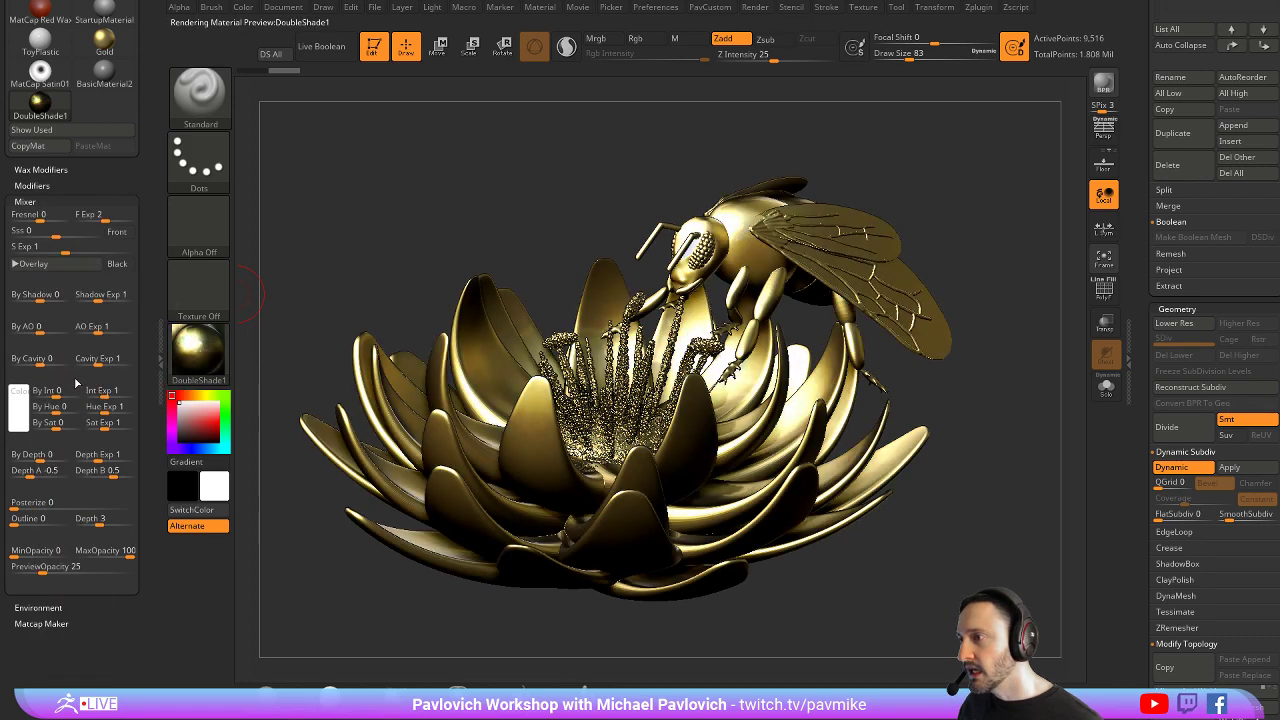
Return to the second shader's modifiers and set its Diffuse to 100 and Ambient to 0
left_click_drag(155, 264, 157, 189)
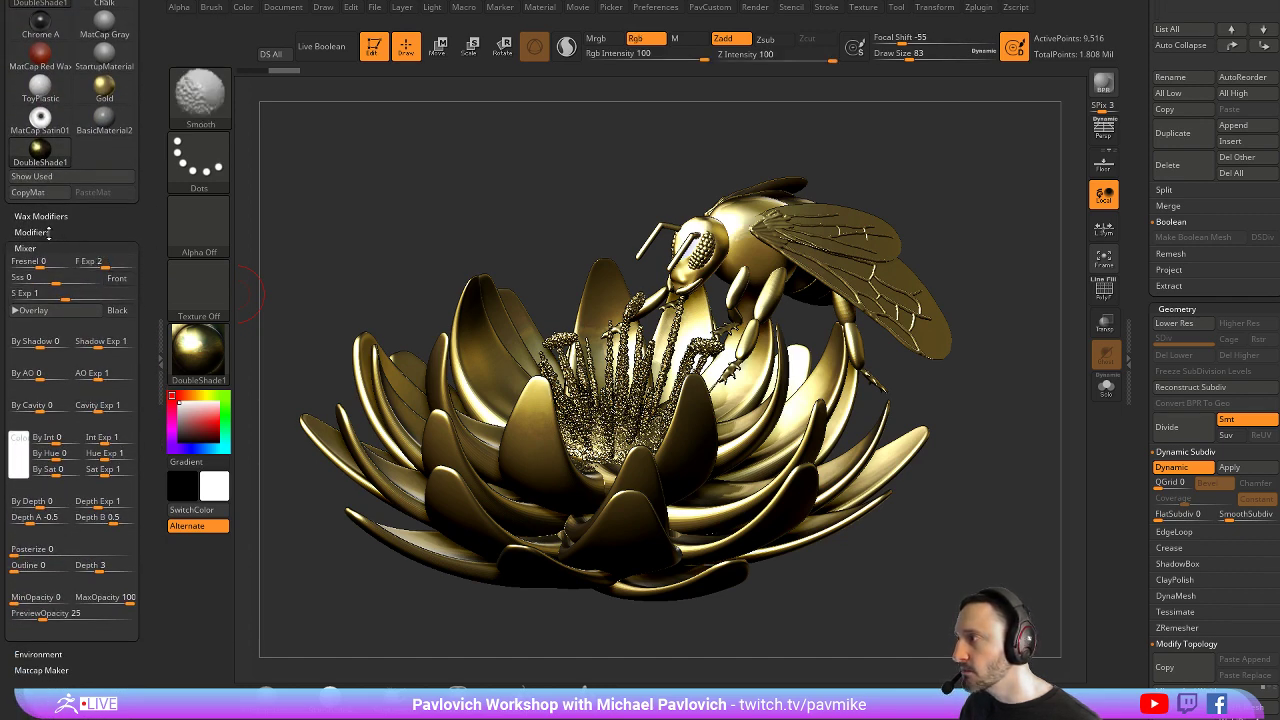
left_click(50, 232)
left_click(16, 264)
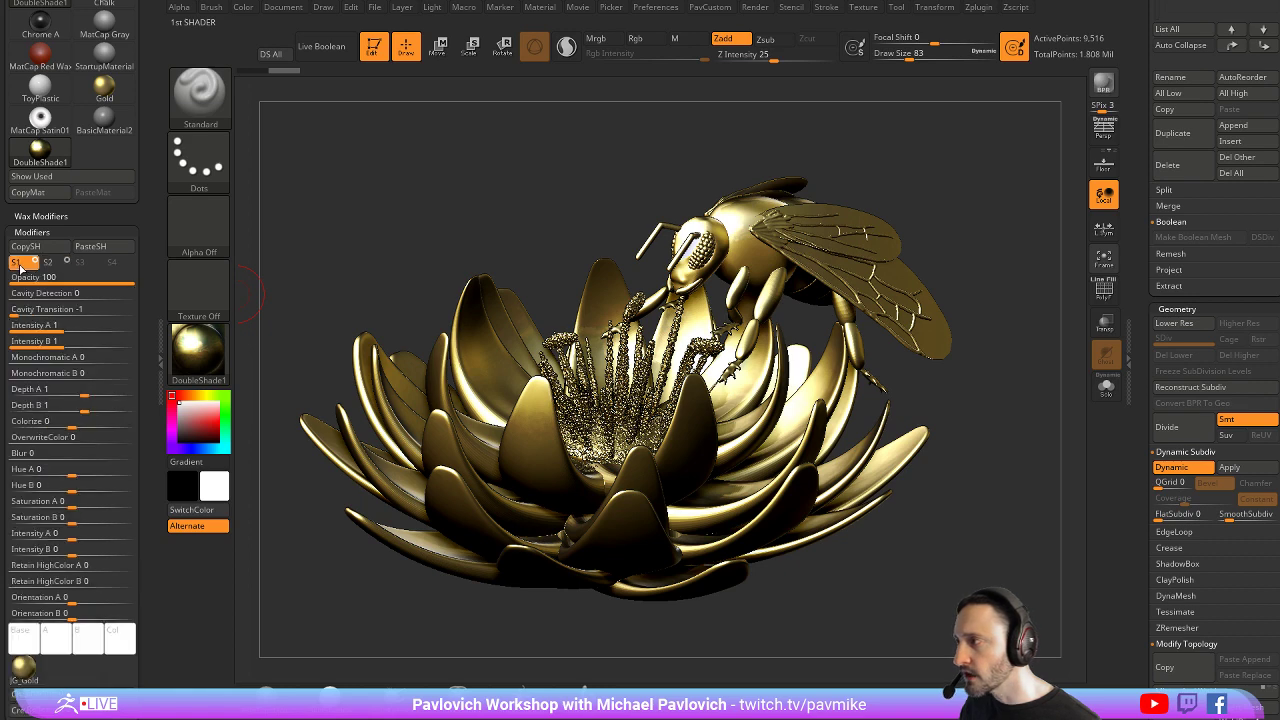
left_click(50, 263)
left_click_drag(152, 254, 152, 151)
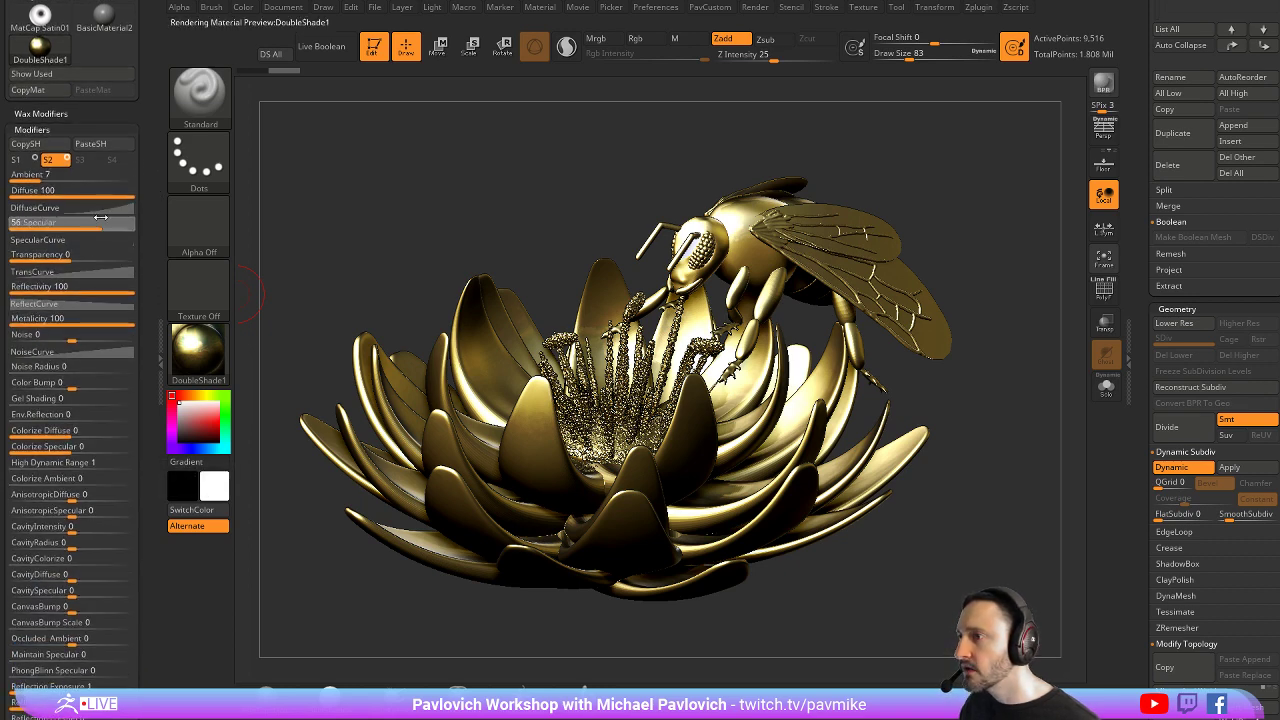
left_click_drag(98, 188, 144, 194)
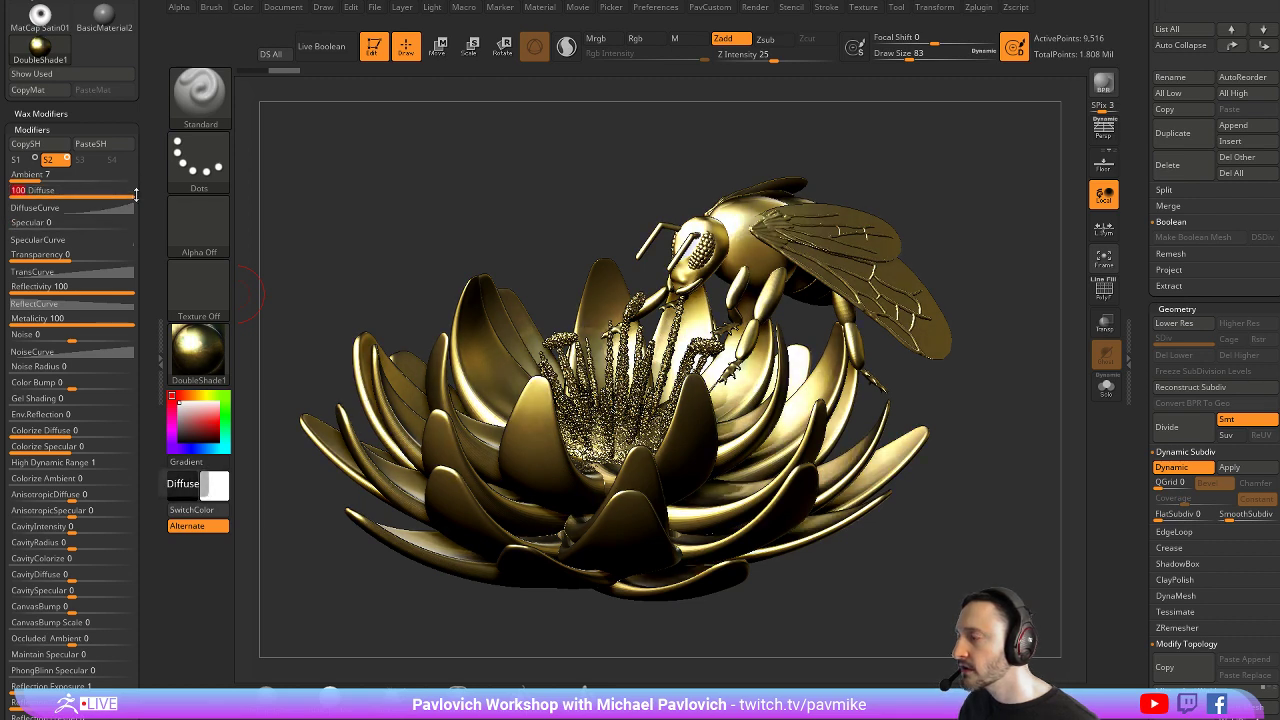
left_click_drag(40, 174, 12, 174)
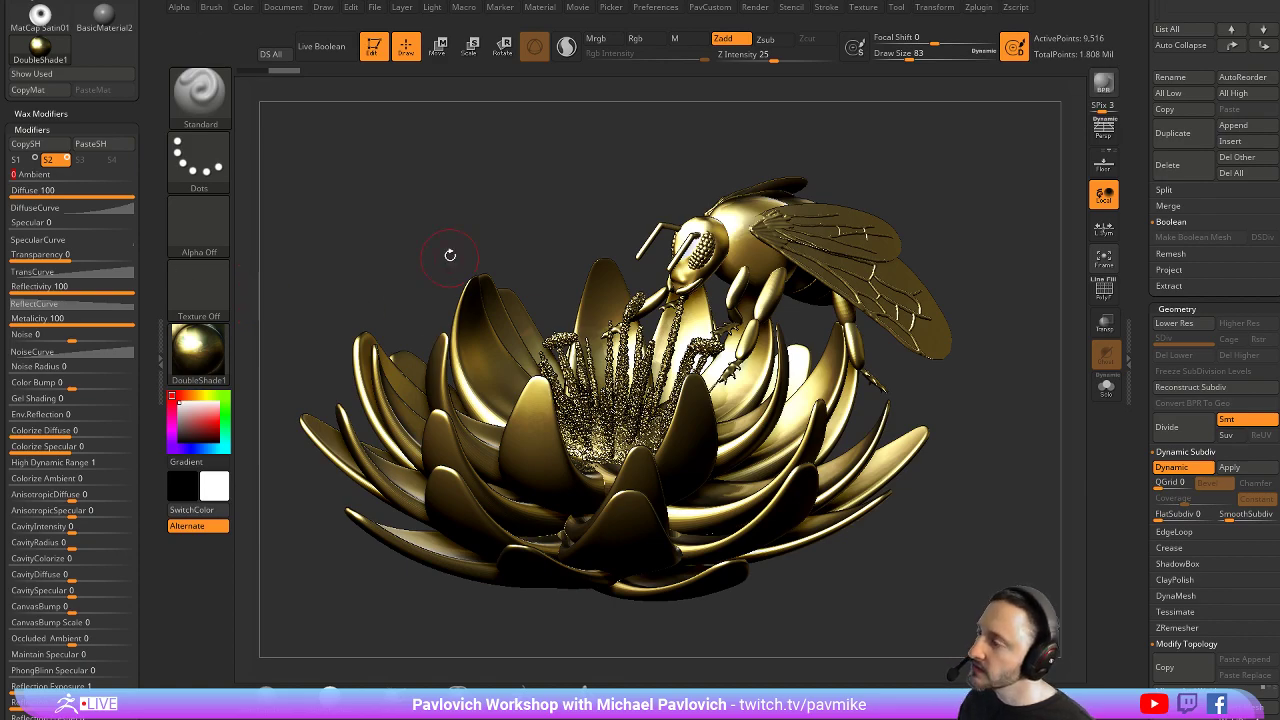
Render the gold bee and flower from a raised angle with Best Preview Render
left_click_drag(450, 255, 479, 267)
left_click_drag(941, 279, 978, 266)
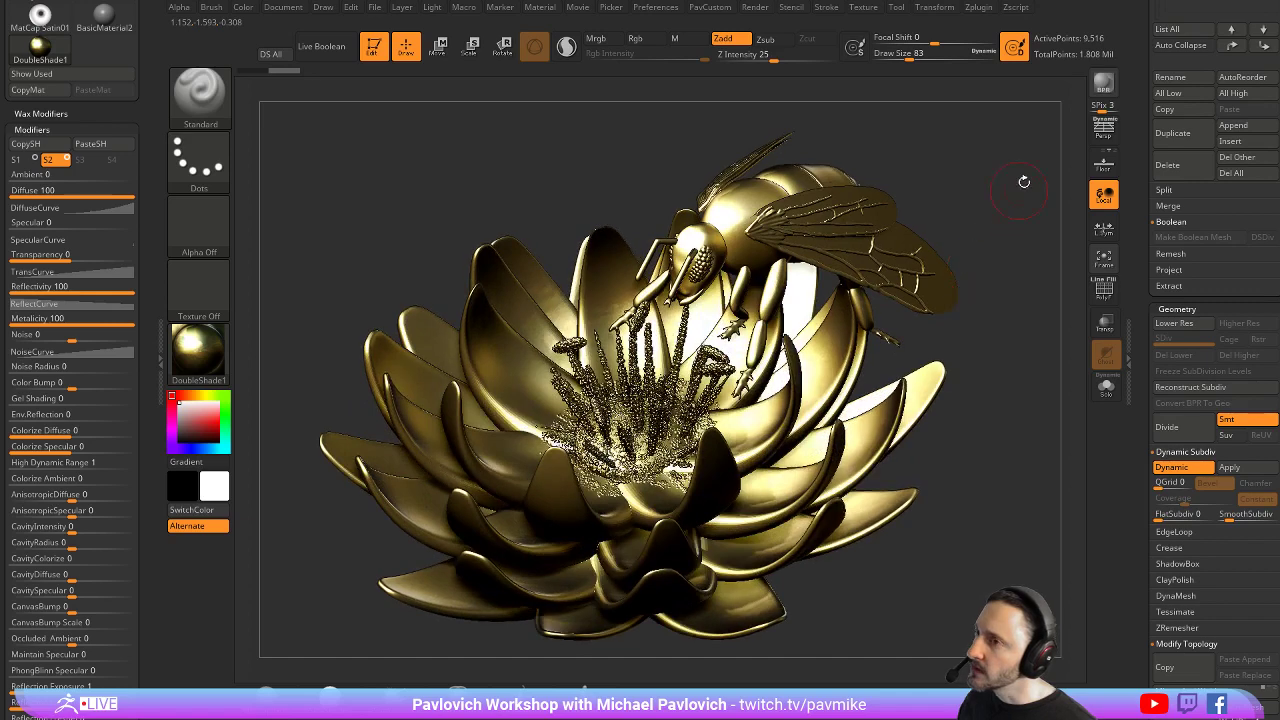
left_click(1104, 83)
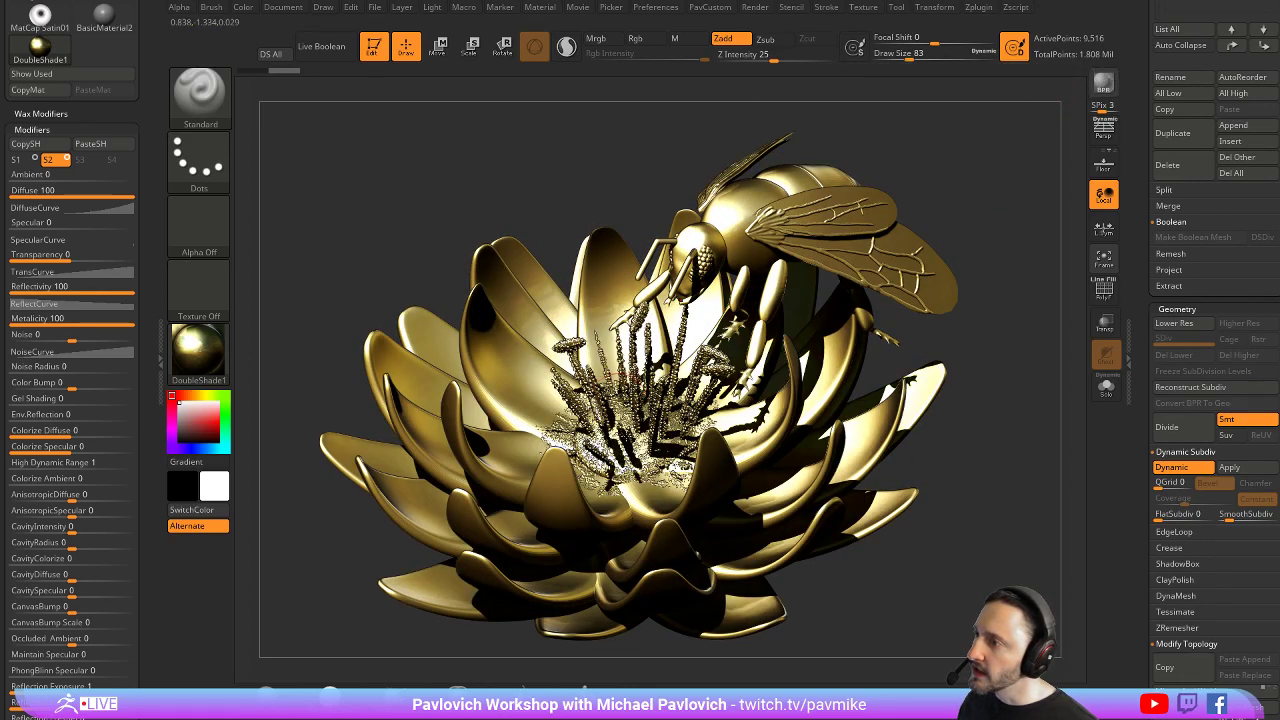
left_click(192, 348)
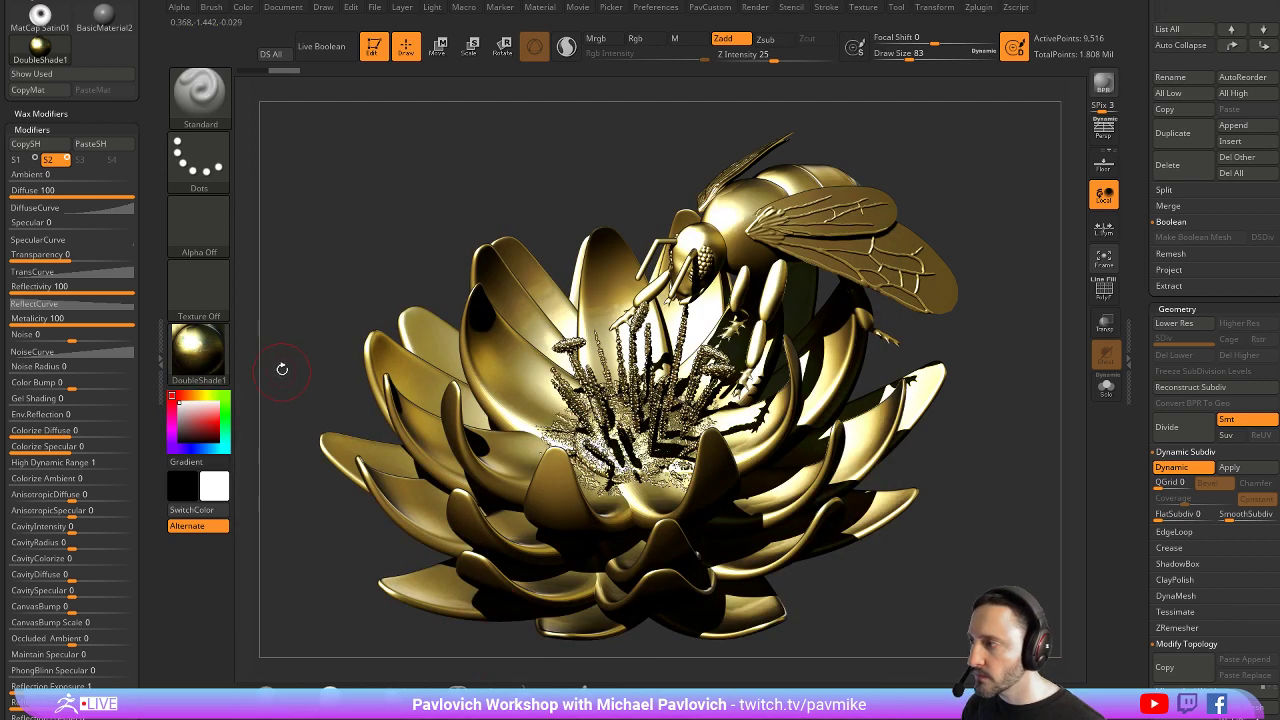
left_click(192, 350)
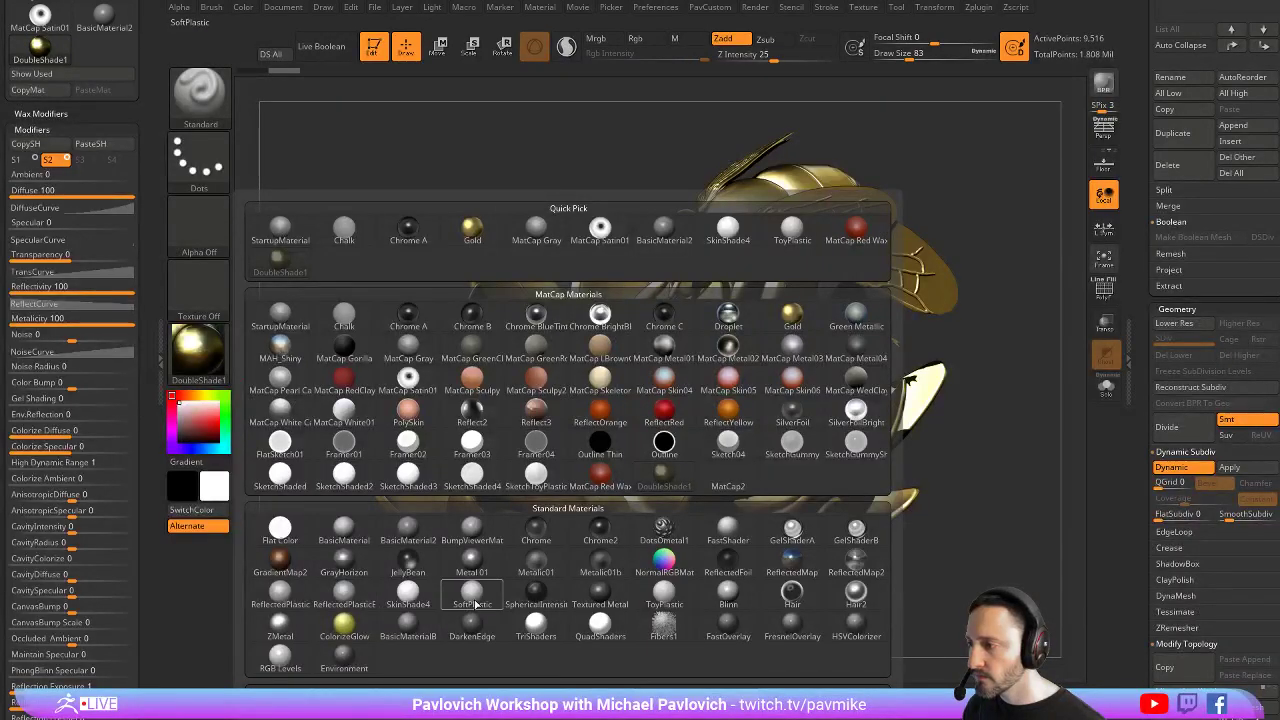
mouse_move(474, 603)
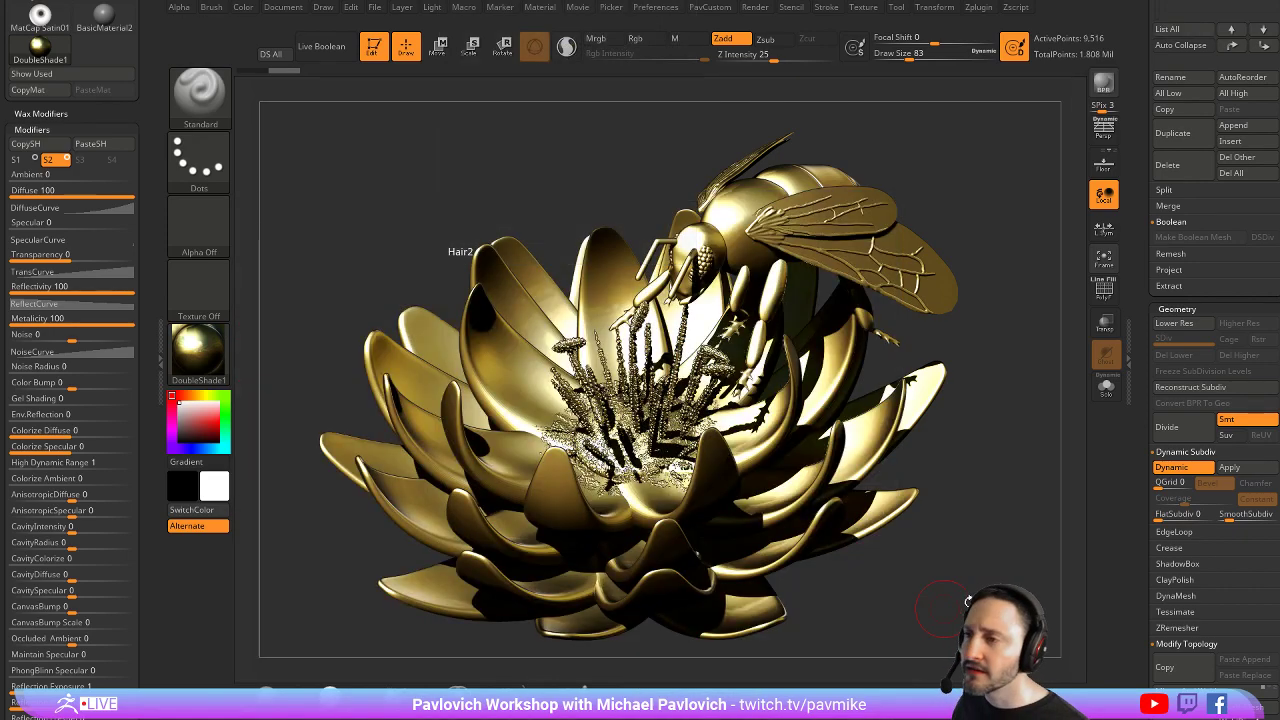
left_click_drag(995, 189, 932, 214)
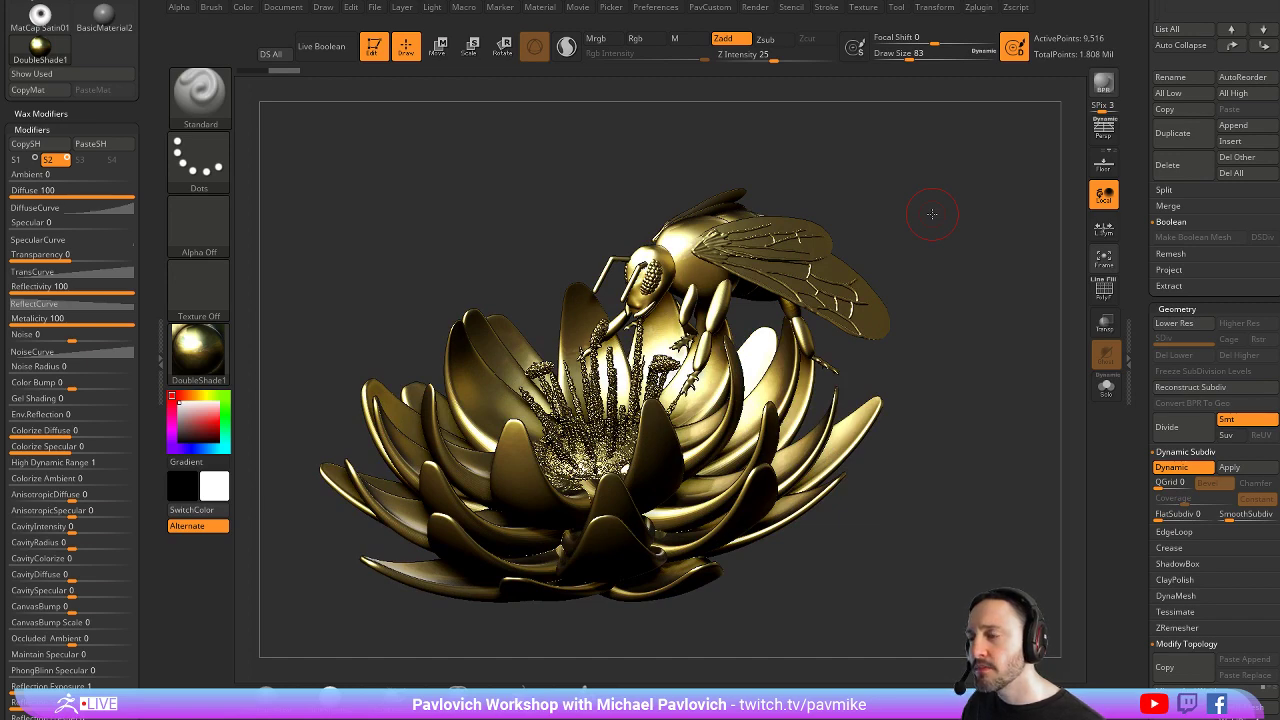
key("s")
mouse_move(931, 214)
left_mouse_down()
mouse_move(944, 215)
mouse_move(928, 149)
left_mouse_up()
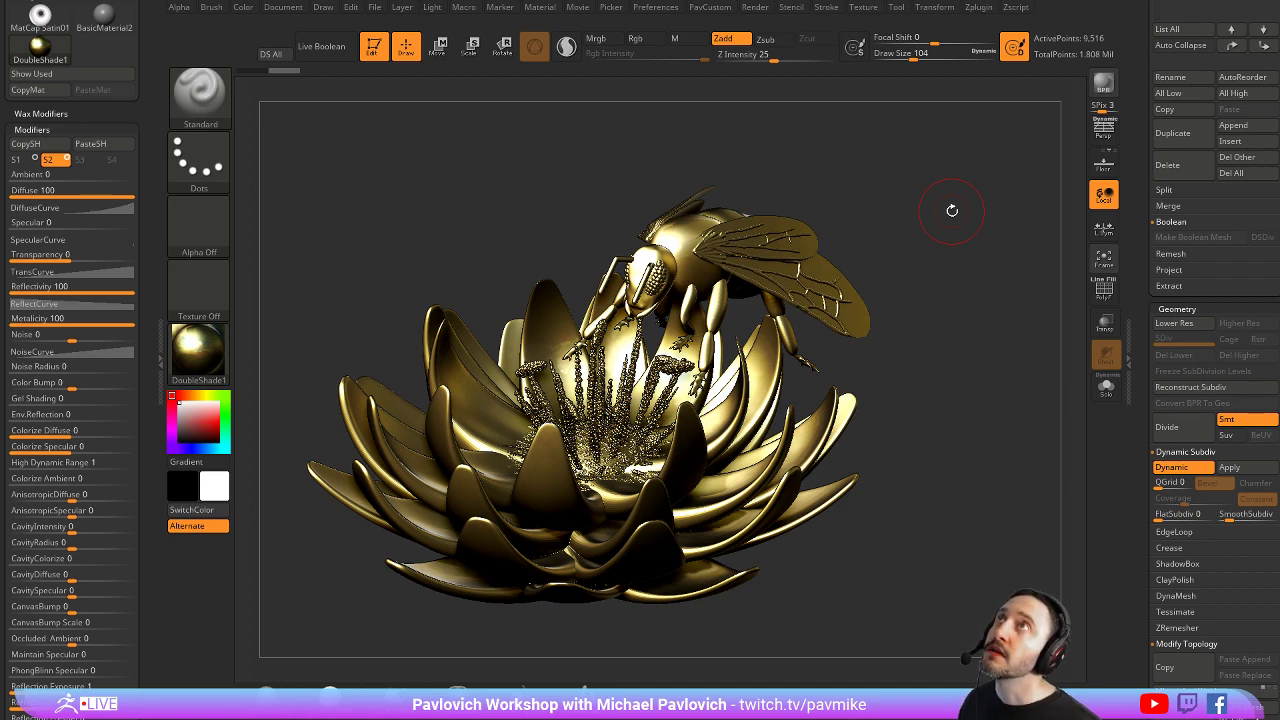
left_click_drag(1138, 214, 1151, 251)
left_click_drag(997, 274, 993, 261)
mouse_move(949, 303)
left_mouse_down()
mouse_move(940, 289)
mouse_move(960, 300)
left_mouse_up()
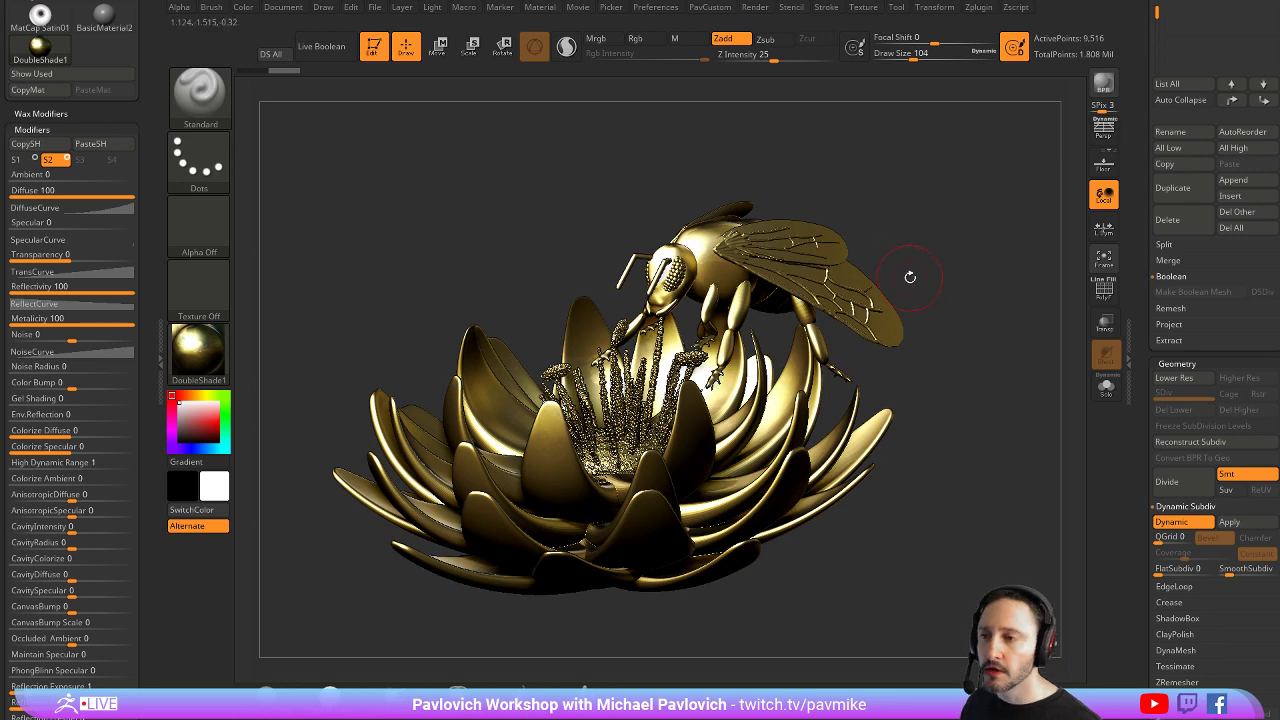
Select the bee's legs subtool and set its dynamic SmoothSubdiv level to 4
left_click_drag(1142, 205, 1178, 450)
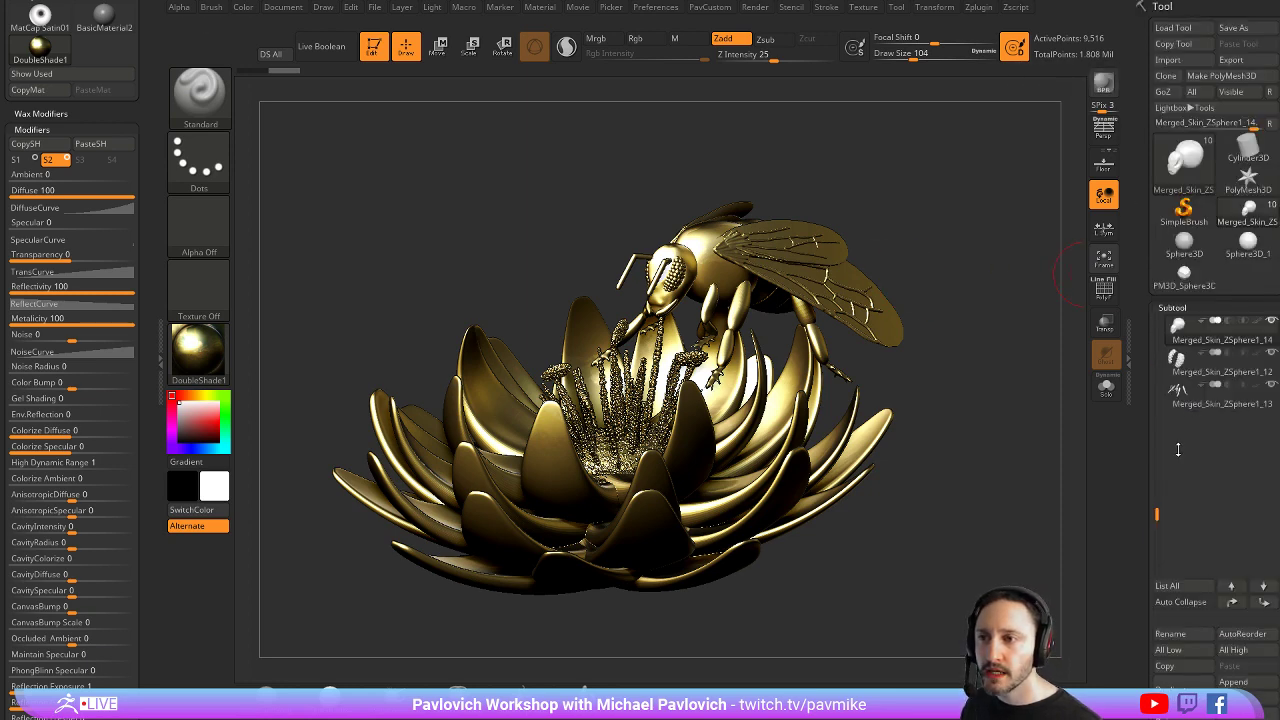
left_click_drag(1157, 514, 1140, 460)
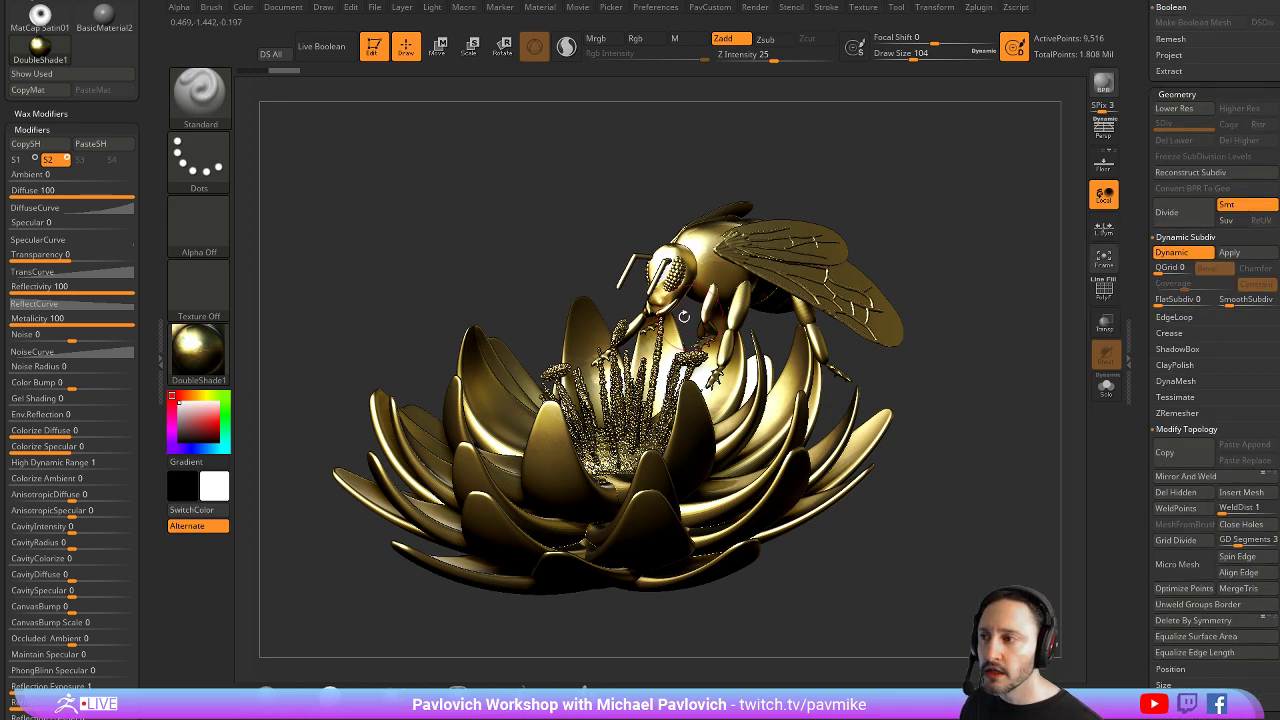
left_click(735, 308, "alt")
left_click_drag(1051, 274, 1125, 220, "alt")
key("shift+f")
left_click_drag(1062, 195, 1058, 266, "alt")
left_click(1104, 290)
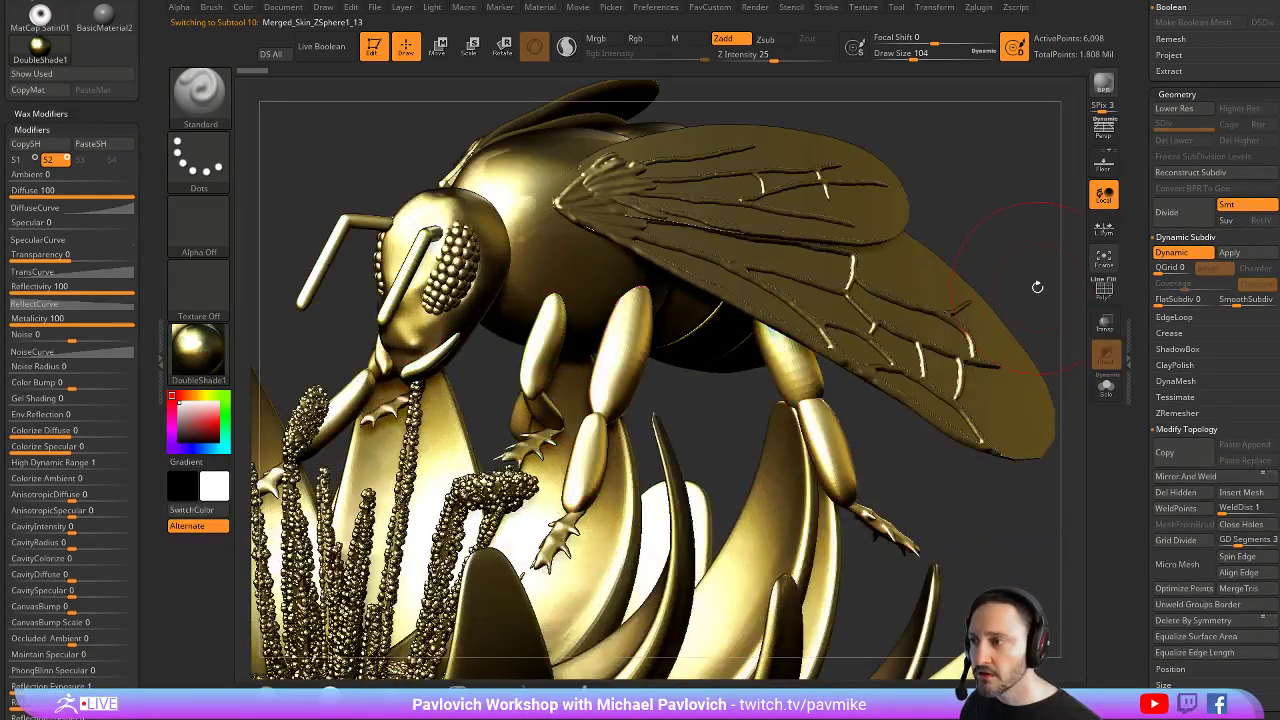
key("2")
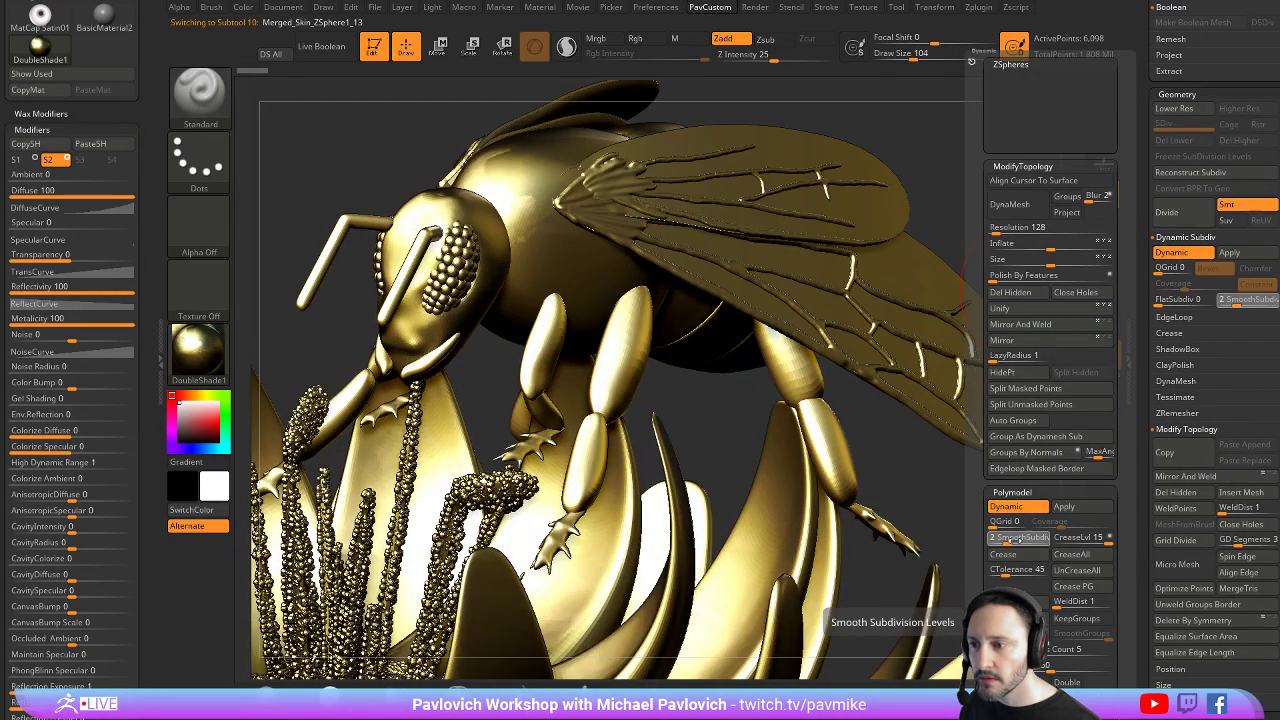
left_click(1016, 539)
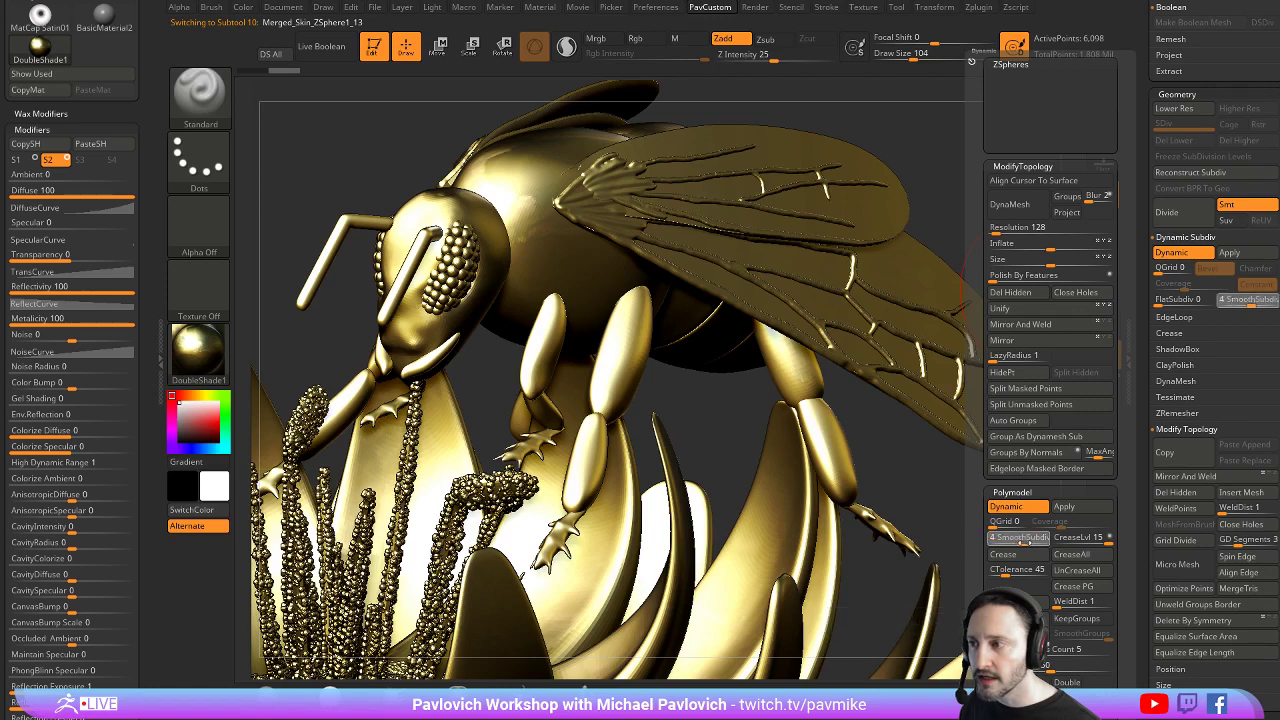
key("f")
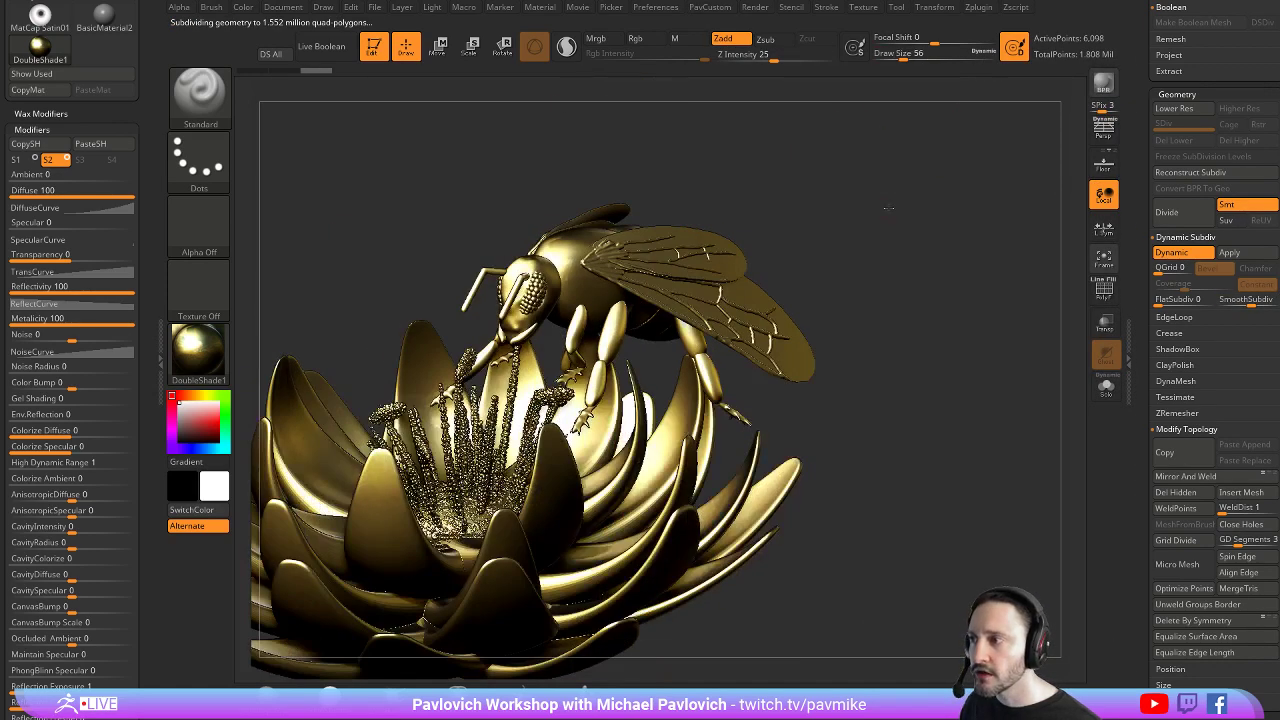
Replace the docked Light palette with the Zplugin palette
left_click_drag(888, 208, 1005, 140)
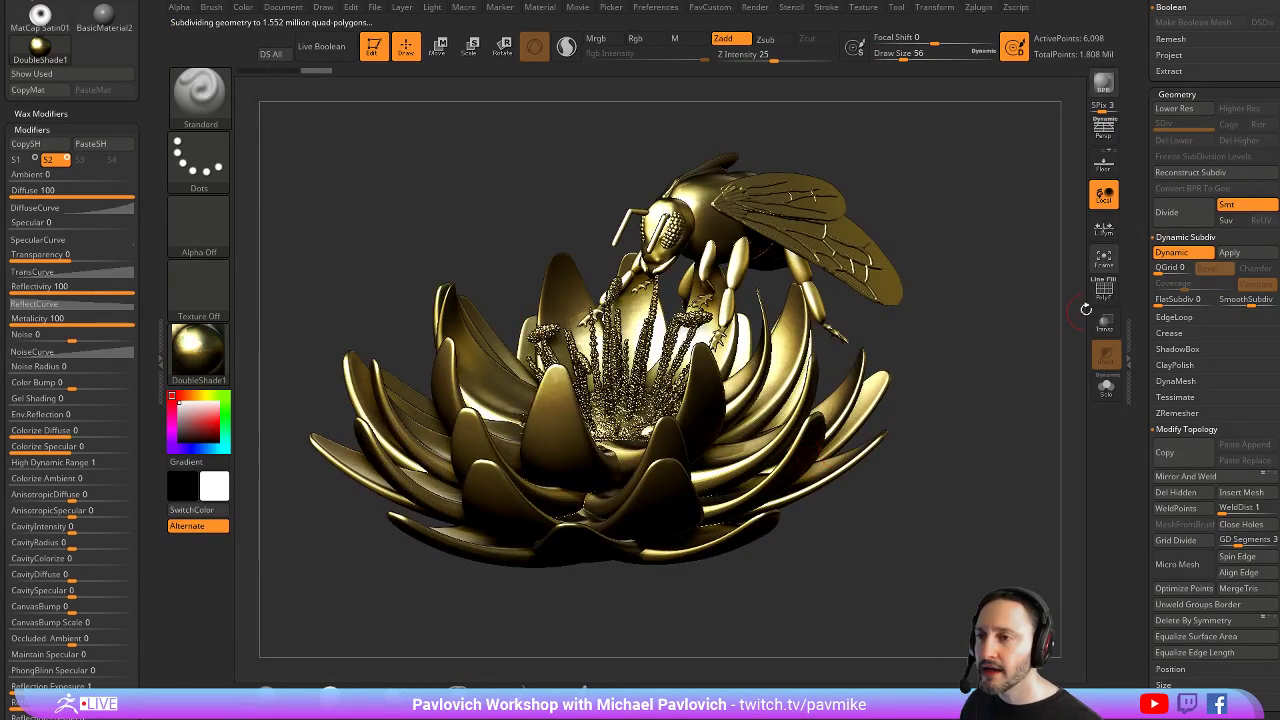
left_click_drag(919, 220, 895, 245)
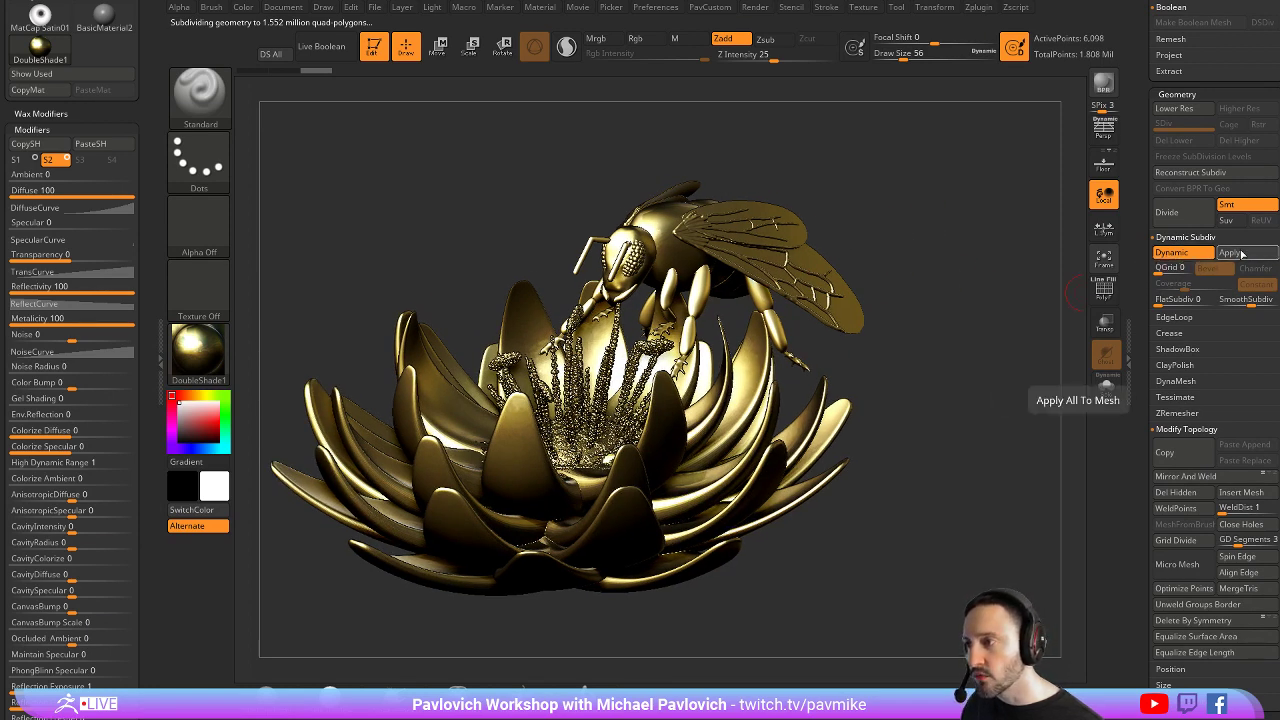
left_click_drag(151, 61, 139, 328)
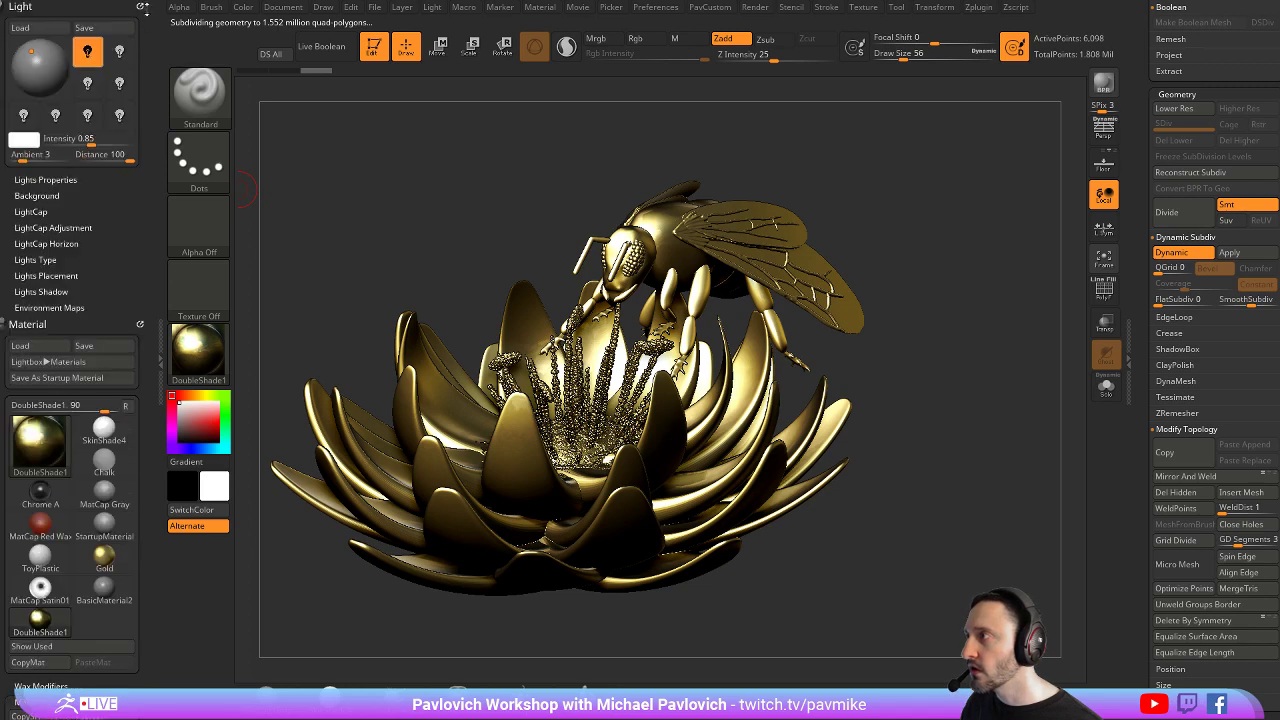
left_click(141, 7)
left_click(979, 9)
left_click_drag(971, 23, 62, 107)
key("shift")
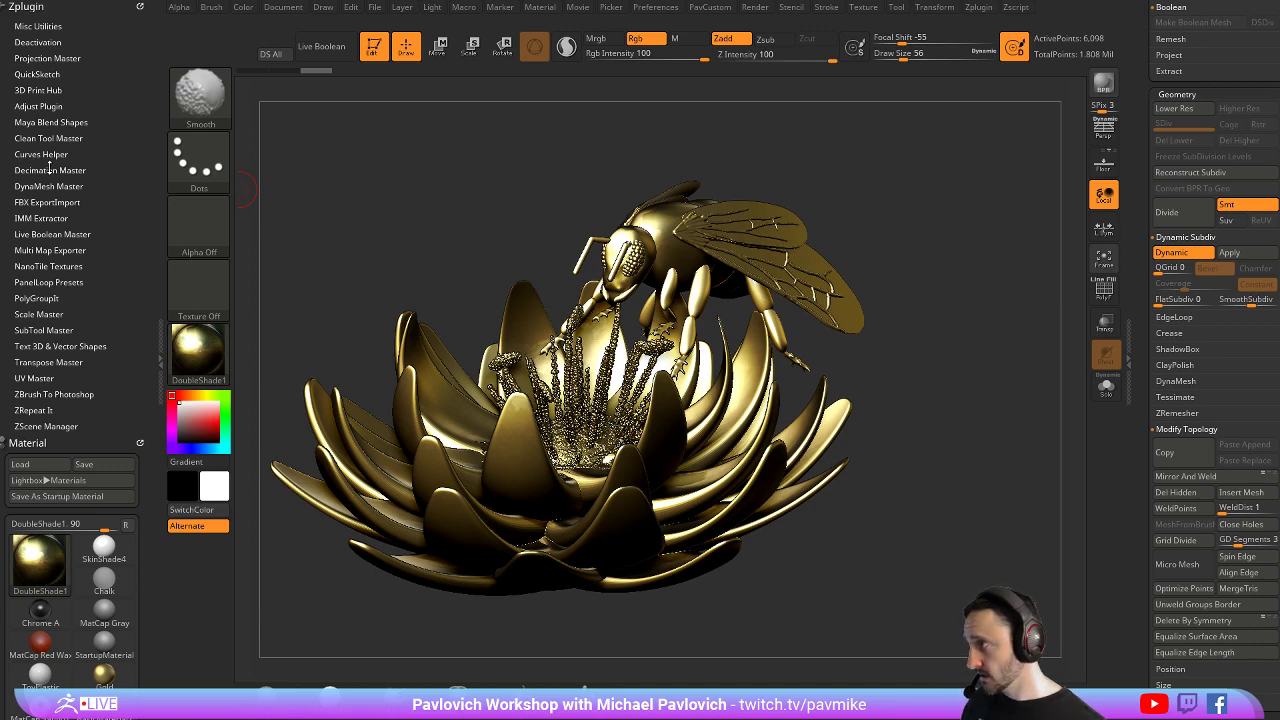
Convert dynamic subdivision to real subdivision levels on all subtools with Clean Tool Master's DS All
left_click(44, 139)
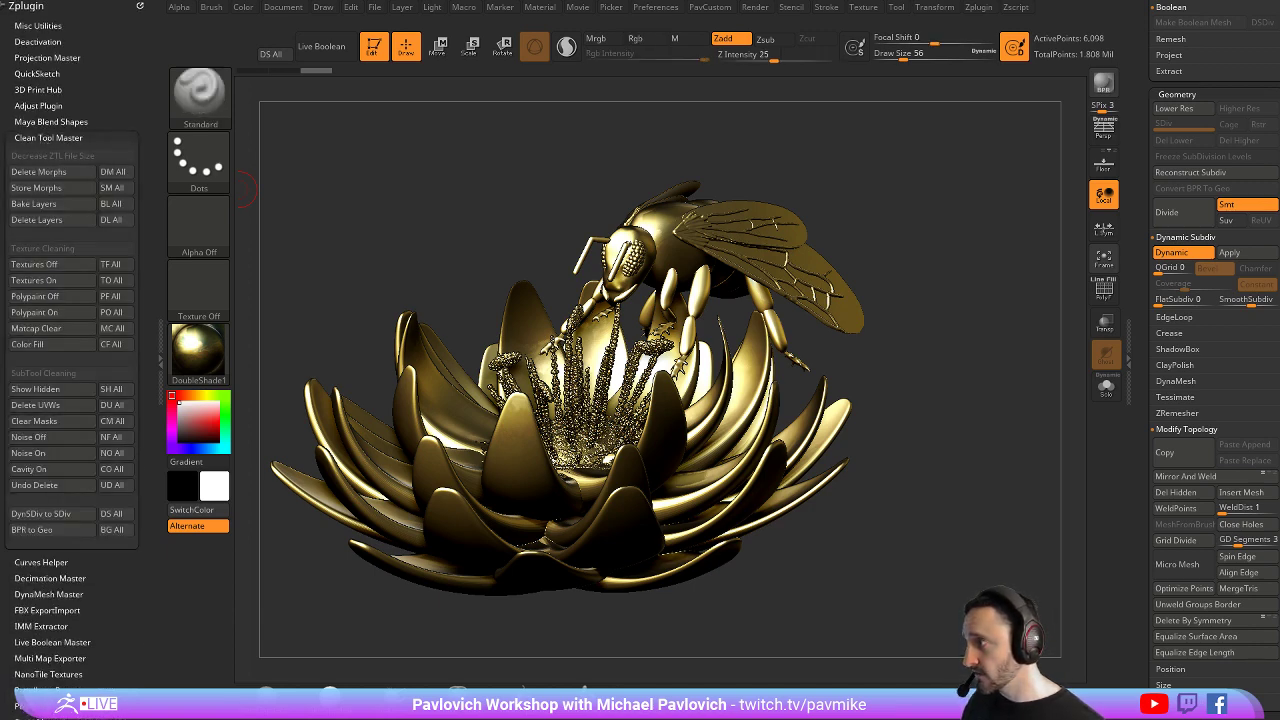
scroll(110, 490, "down", 1)
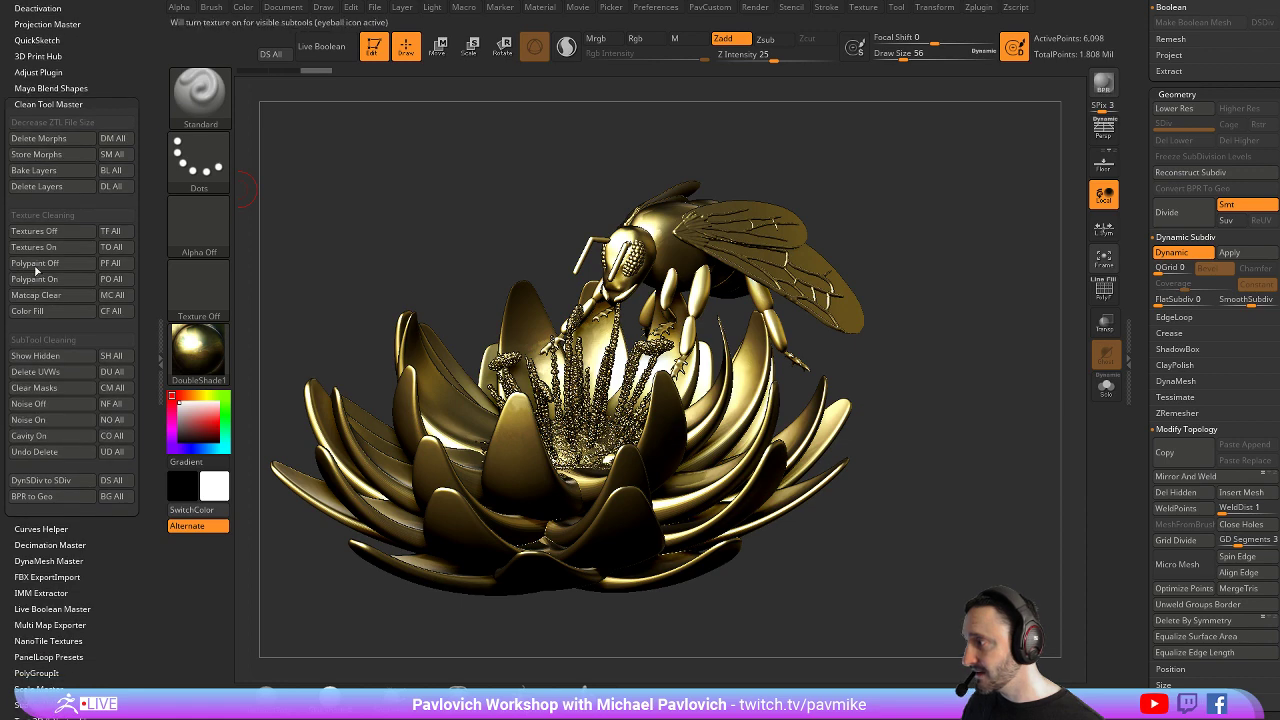
left_click(115, 484)
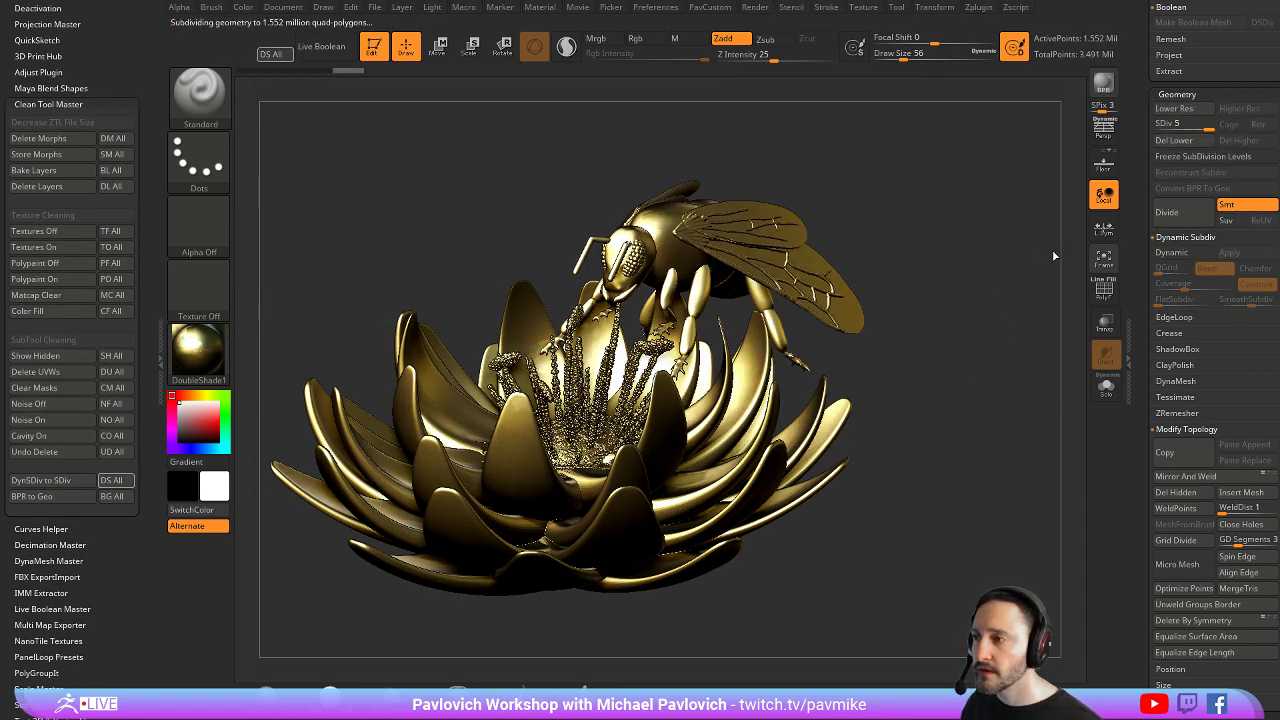
Merge all visible subtools into one tool and switch to the merged bee and flower mesh
key("shift")
mouse_move(1146, 113)
left_mouse_down()
mouse_move(1143, 320)
mouse_move(1150, 172)
left_mouse_up()
left_click(1176, 343)
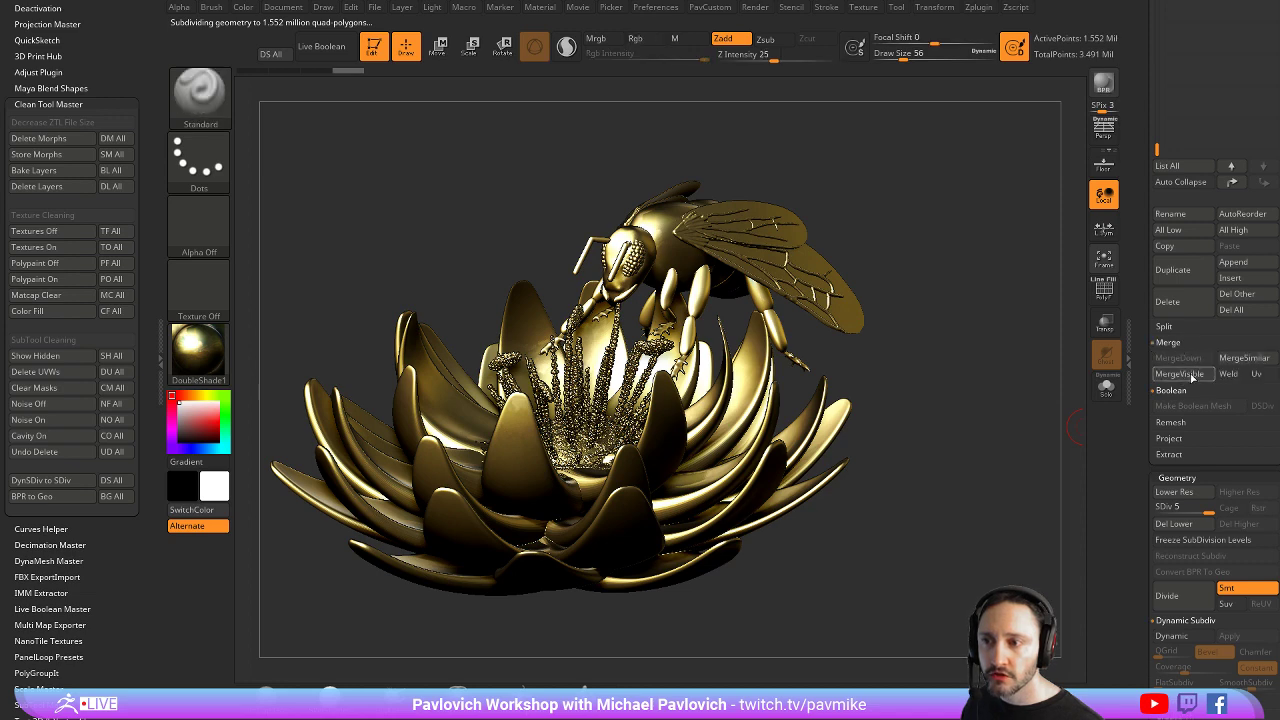
left_click(1185, 374)
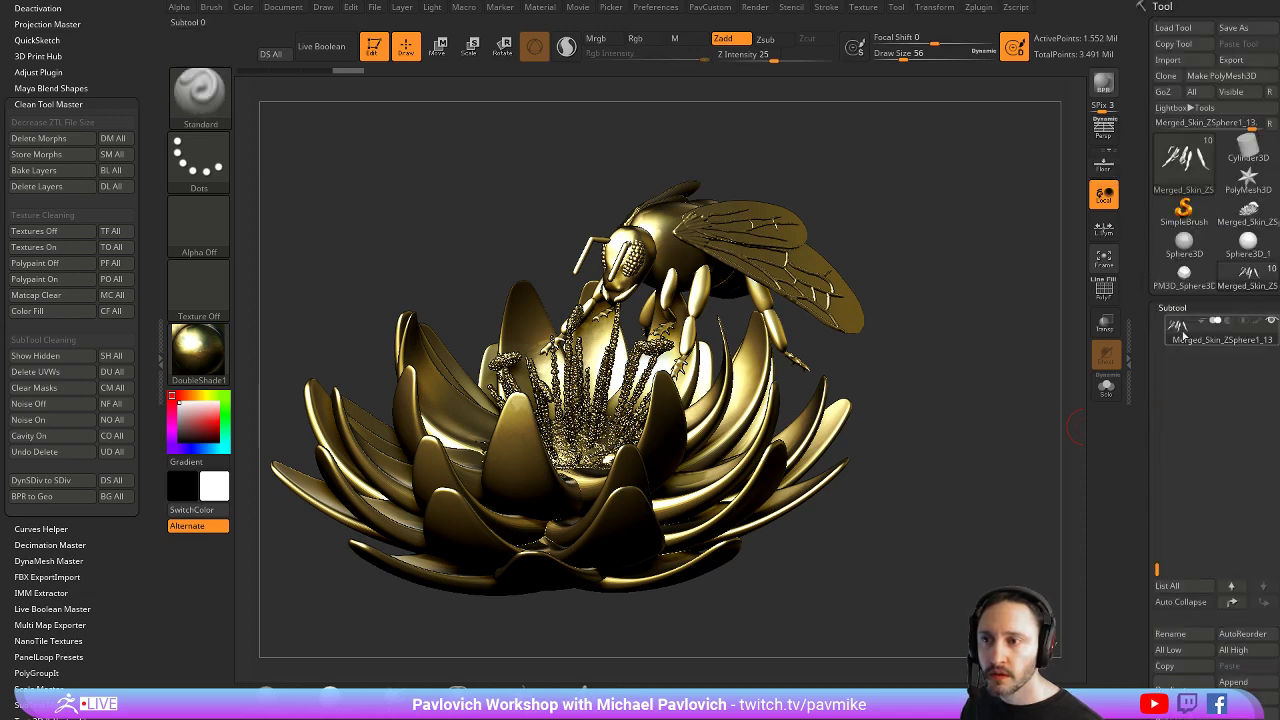
left_click(1247, 221)
left_click_drag(934, 357, 980, 337)
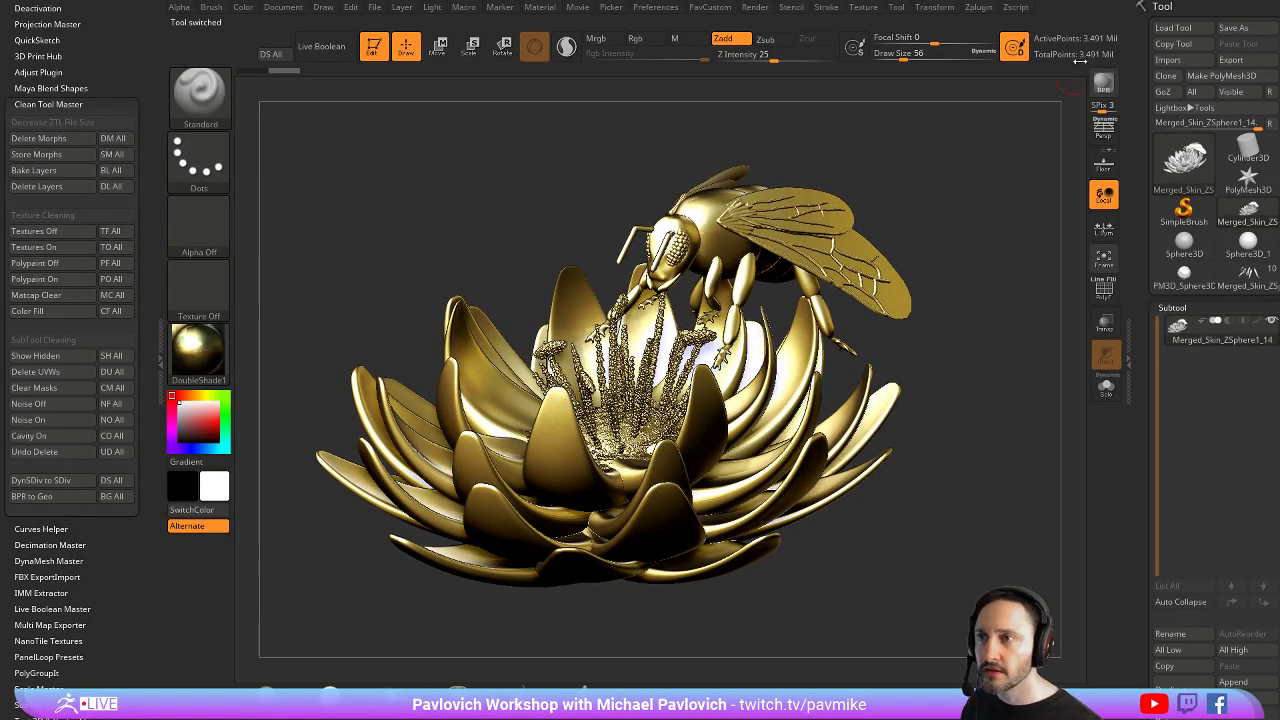
left_click_drag(1005, 184, 990, 222)
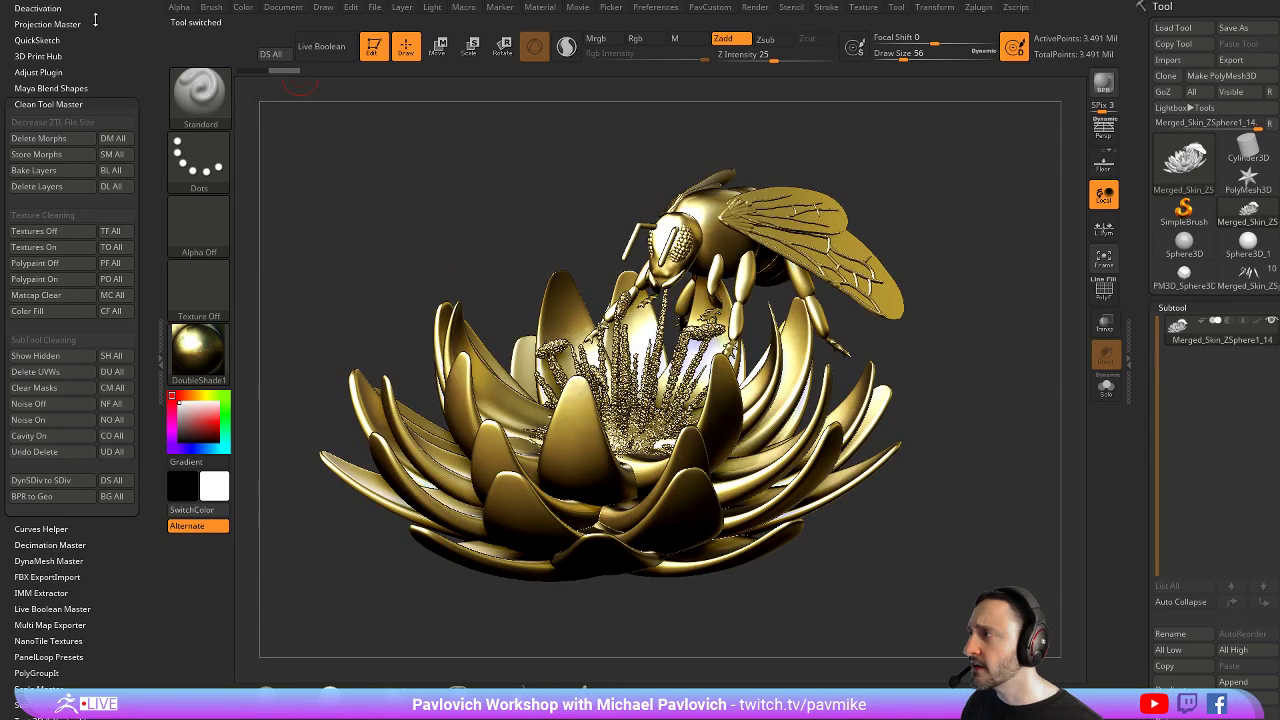
Undock the Material palette and leave only the Zplugin palette docked
left_click_drag(95, 20, 96, 55)
left_click(141, 7)
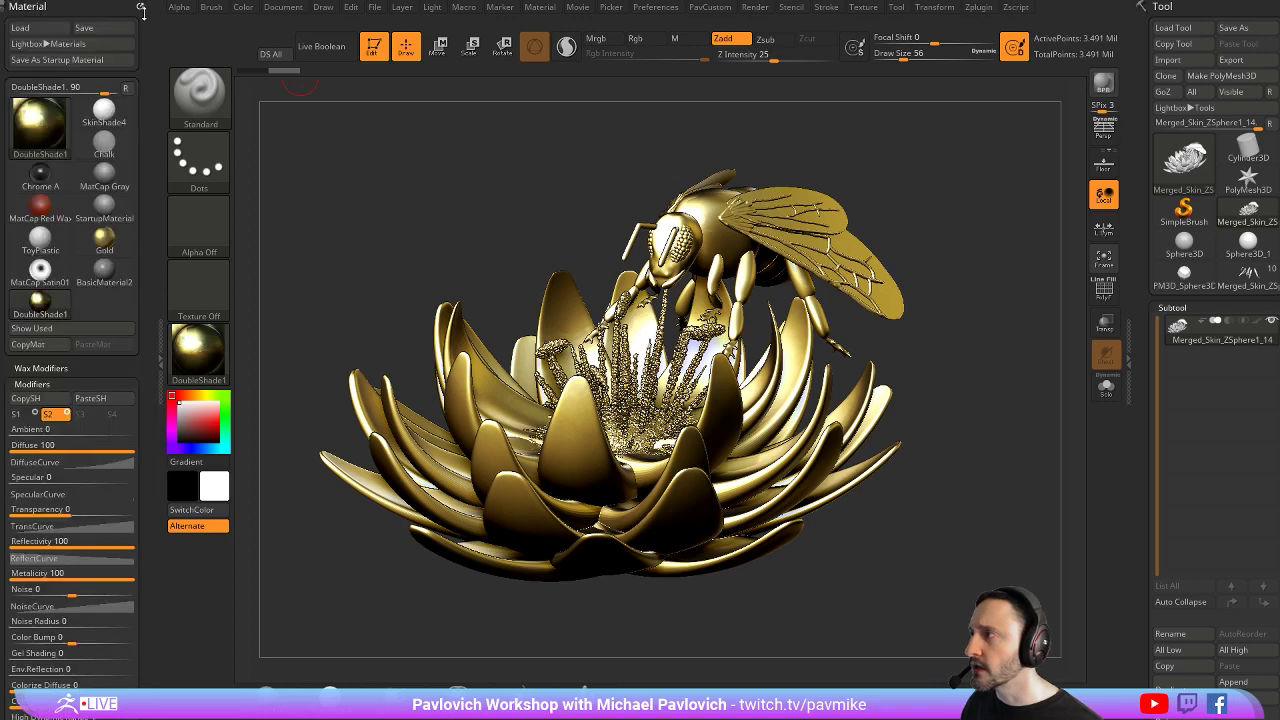
left_click(141, 7)
left_click(980, 8)
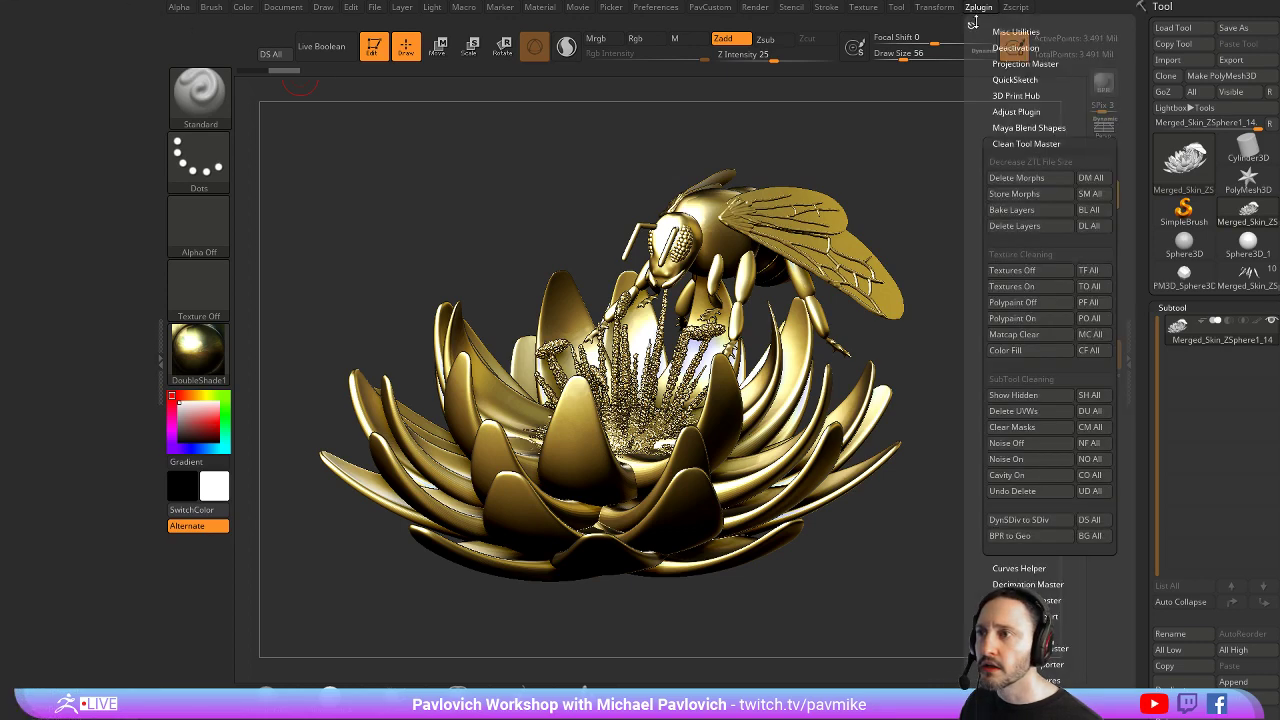
left_click(968, 14)
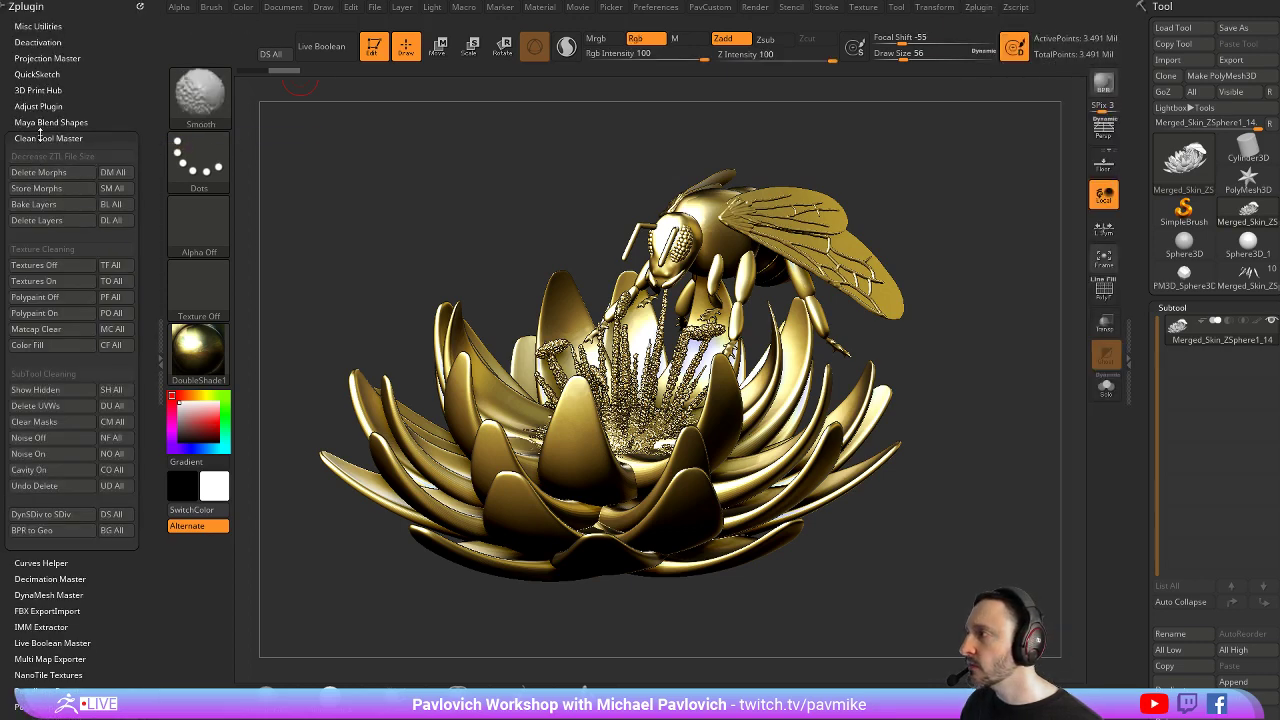
Collapse Clean Tool Master and pre-process the current merged mesh with Decimation Master
left_click(40, 136, "shift")
left_click(40, 170)
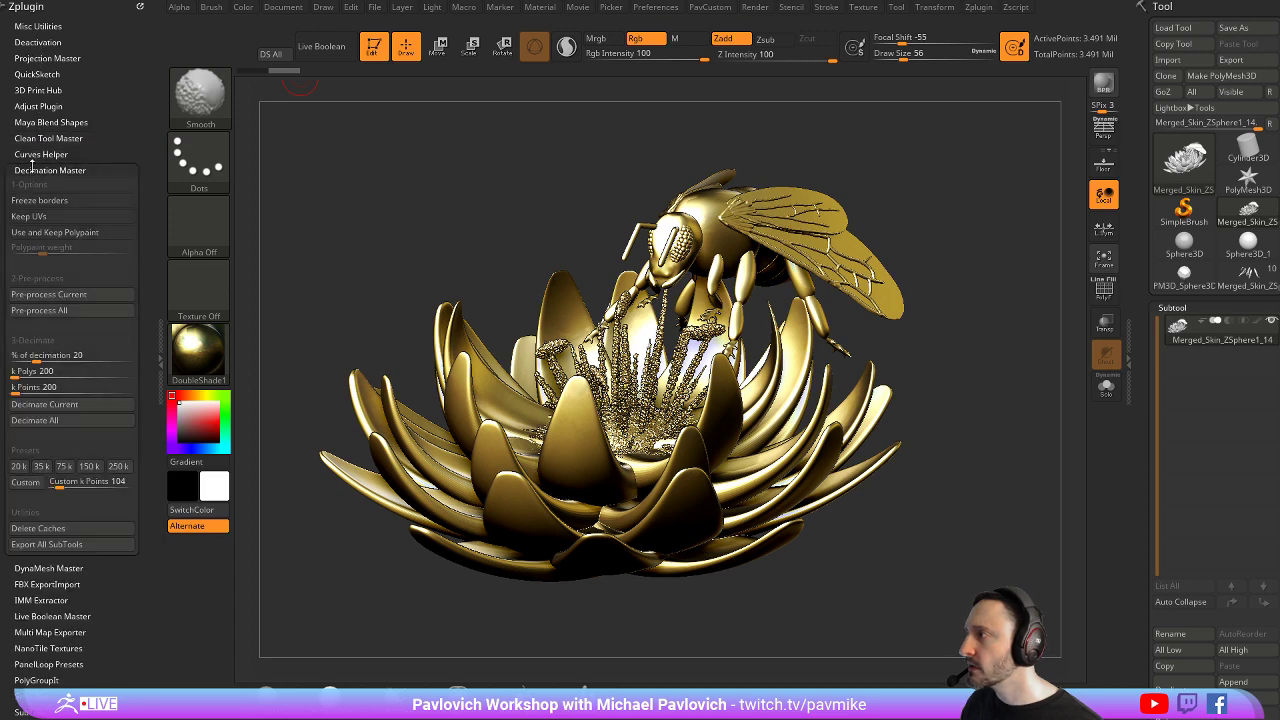
left_click(80, 293)
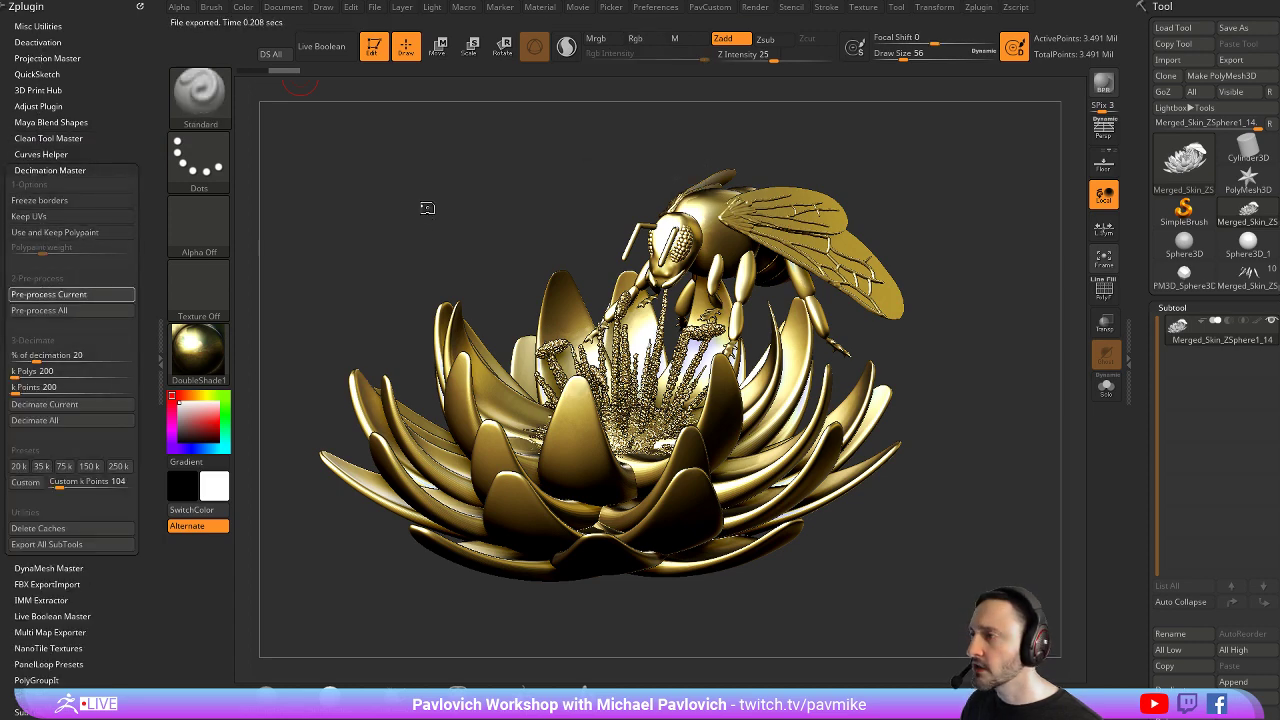
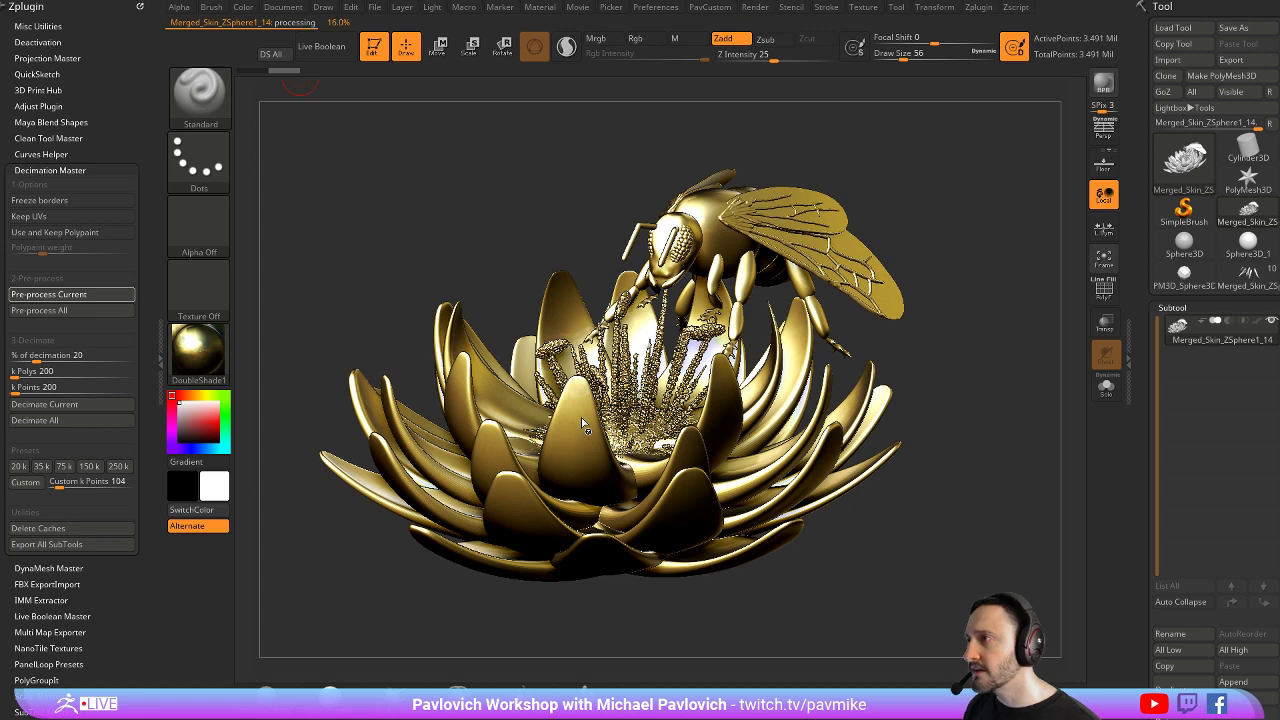
Abort the decimation pre-processing and display the merged mesh in Solo mode with its polygroup wireframe
key("Escape")
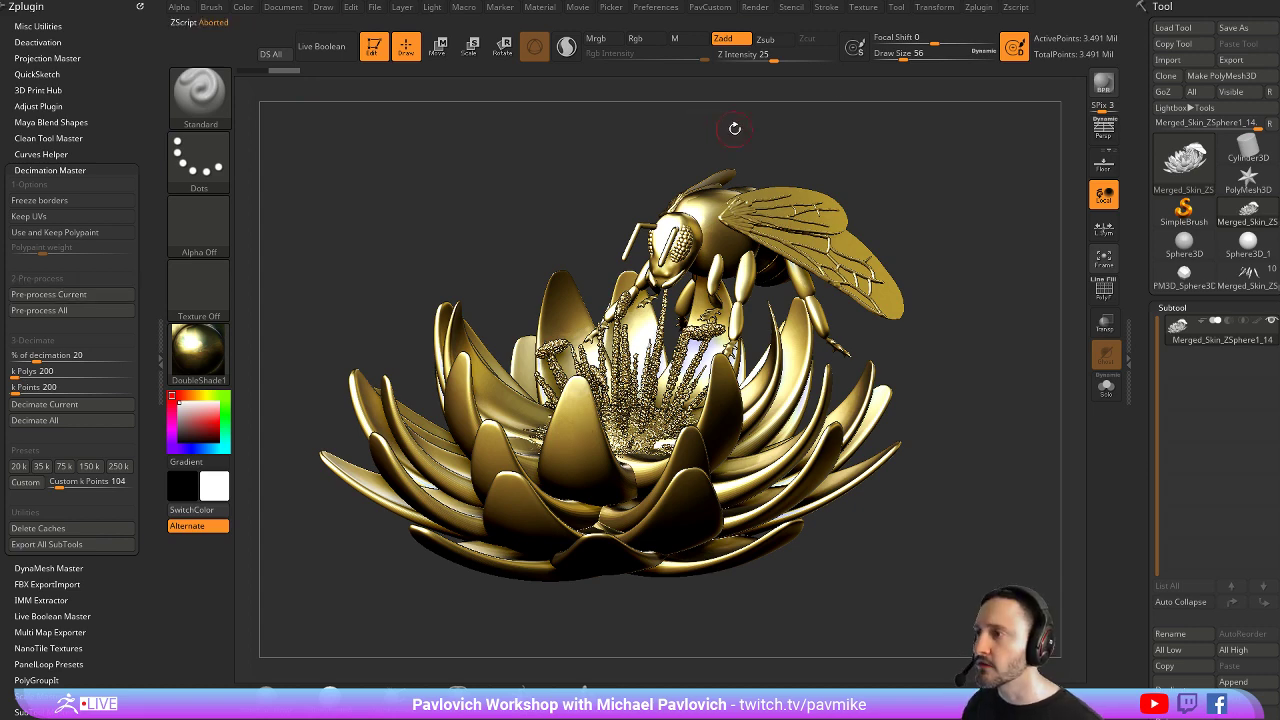
left_click_drag(735, 129, 767, 156)
left_click(1106, 387)
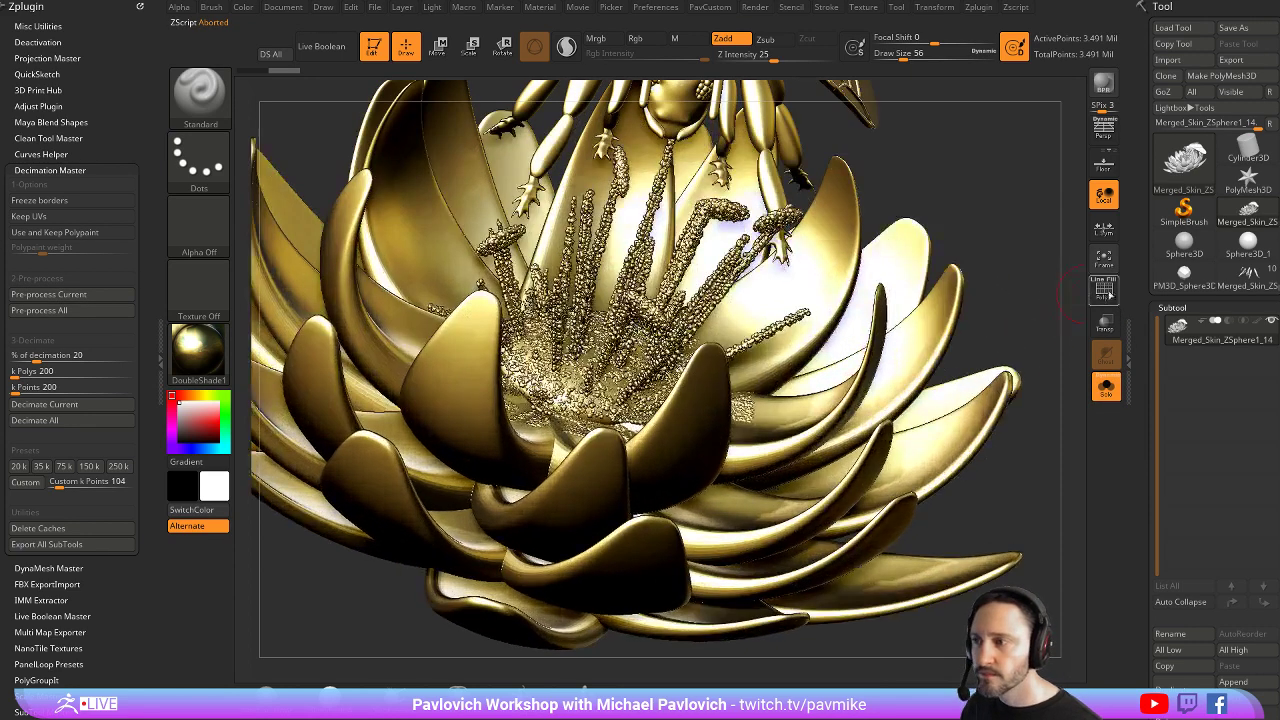
left_click(1109, 295)
right_click_drag(780, 250, 643, 372)
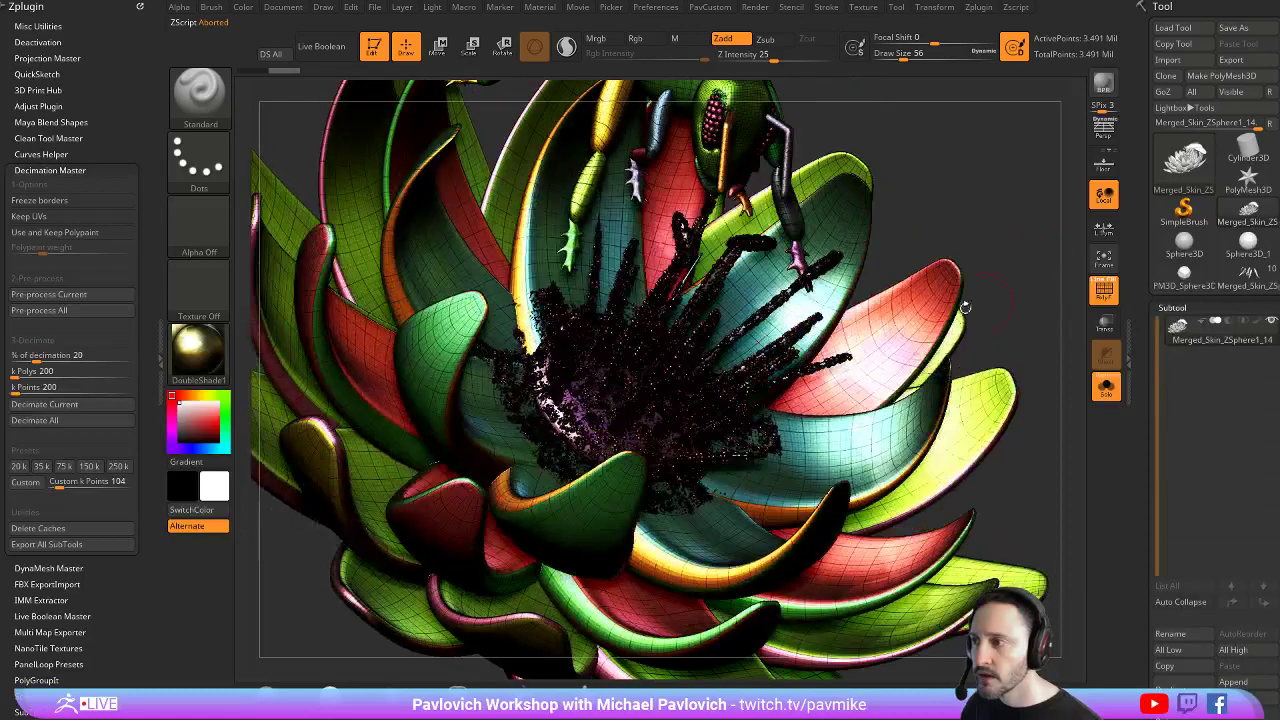
Isolate the flower centre's stamen and pollen polygroups and split the hidden bee and petals into a separate subtool
left_click(654, 382, "ctrl+shift")
left_click_drag(1012, 232, 1008, 312, "ctrl+shift")
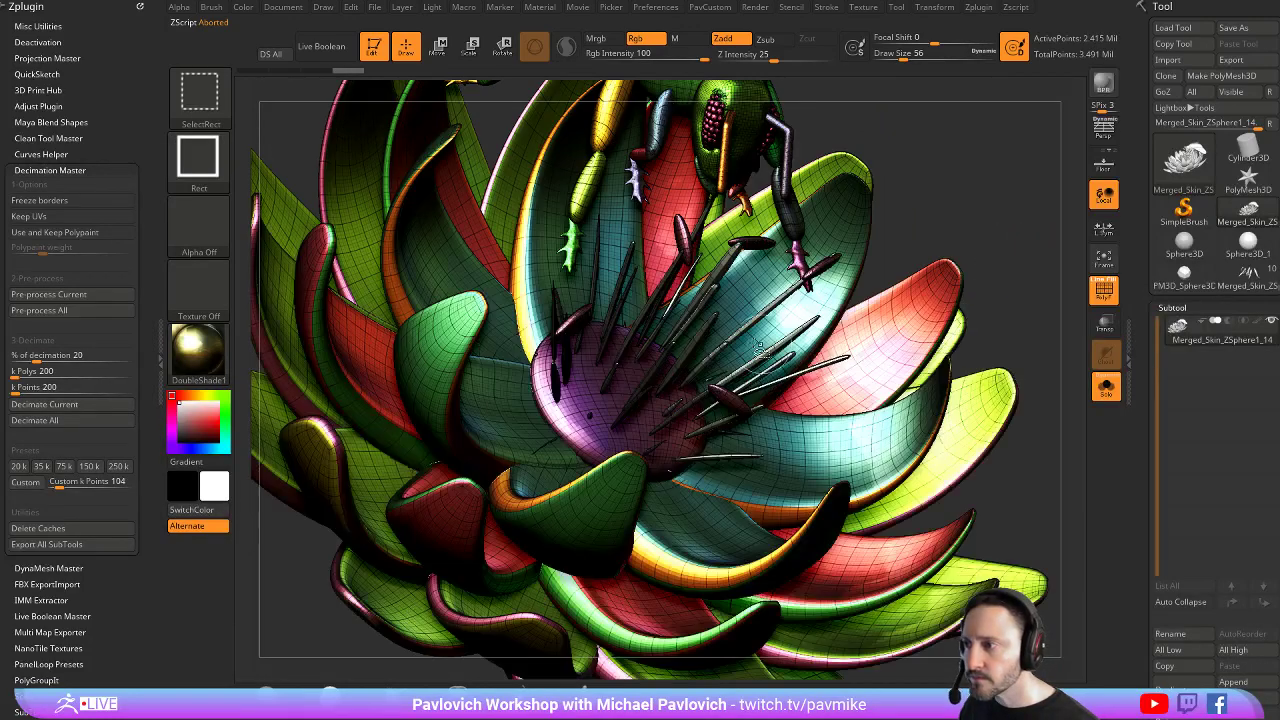
left_click(714, 291, "ctrl+shift")
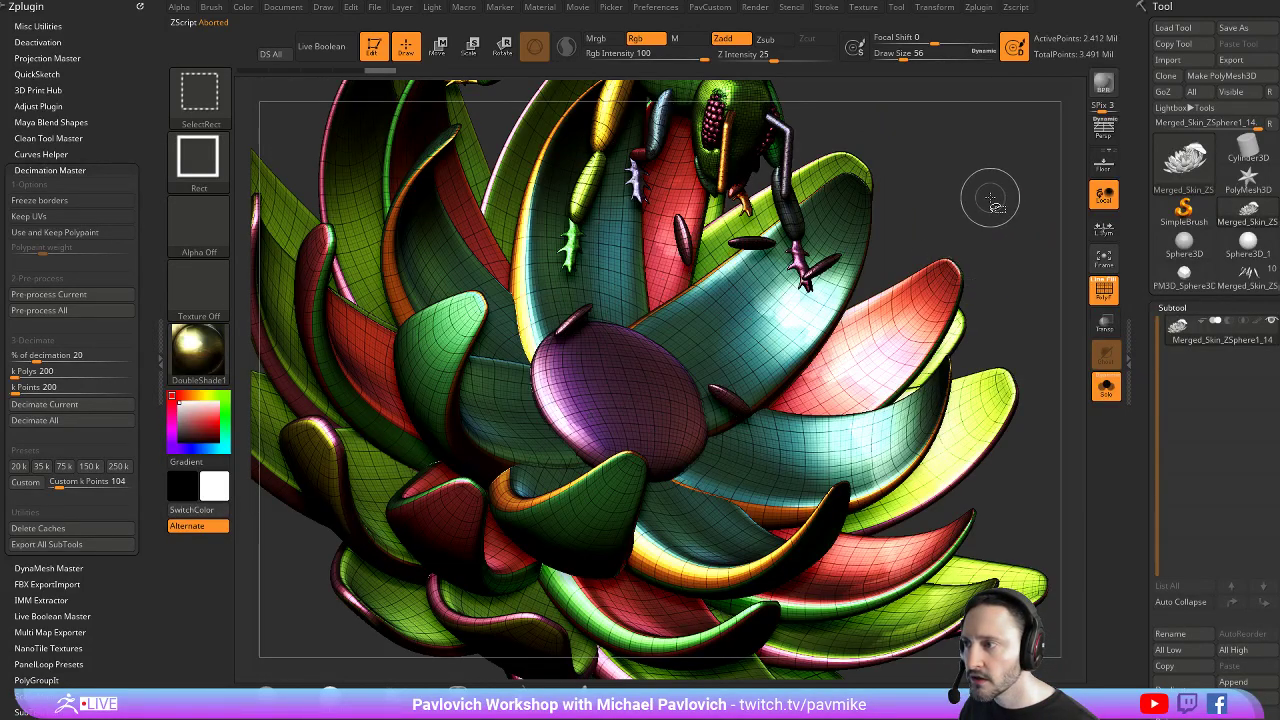
left_click_drag(989, 197, 1012, 278, "ctrl+shift")
mouse_move(994, 229)
left_mouse_down("ctrl+shift")
mouse_move(1023, 309)
mouse_move(990, 228)
left_mouse_up("ctrl+shift")
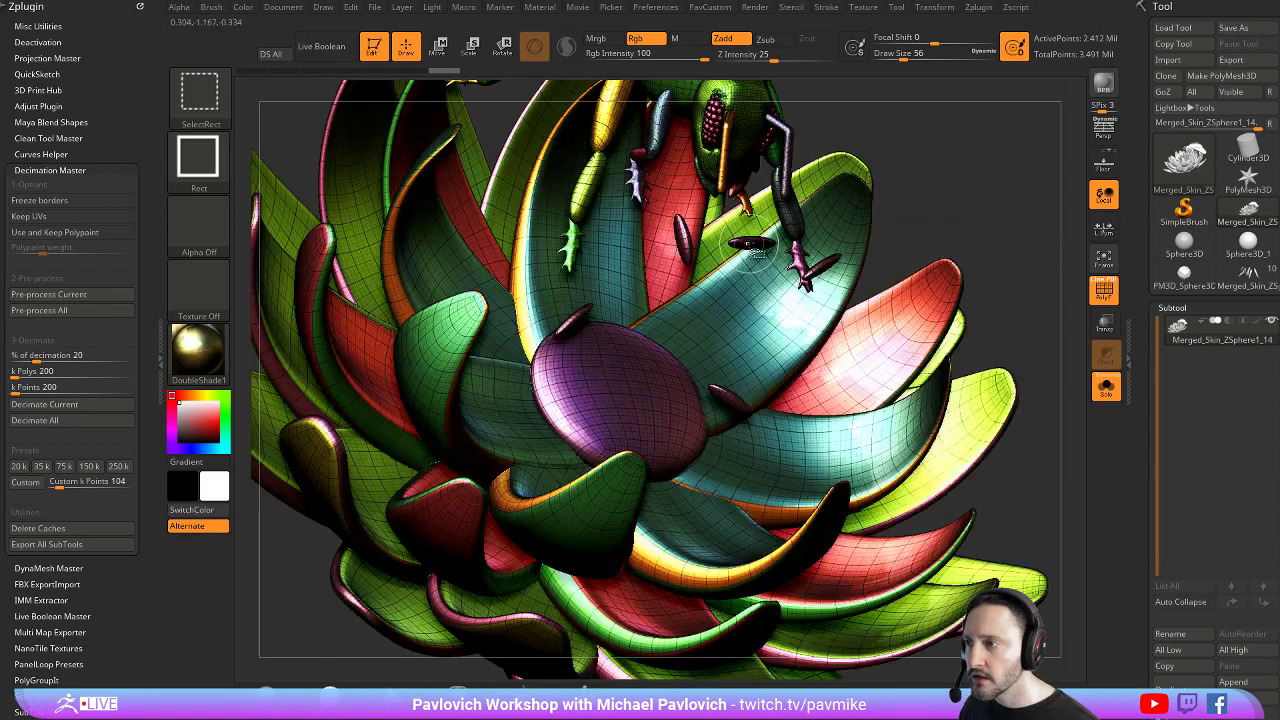
left_click_drag(990, 172, 1028, 253, "ctrl+shift")
key("space")
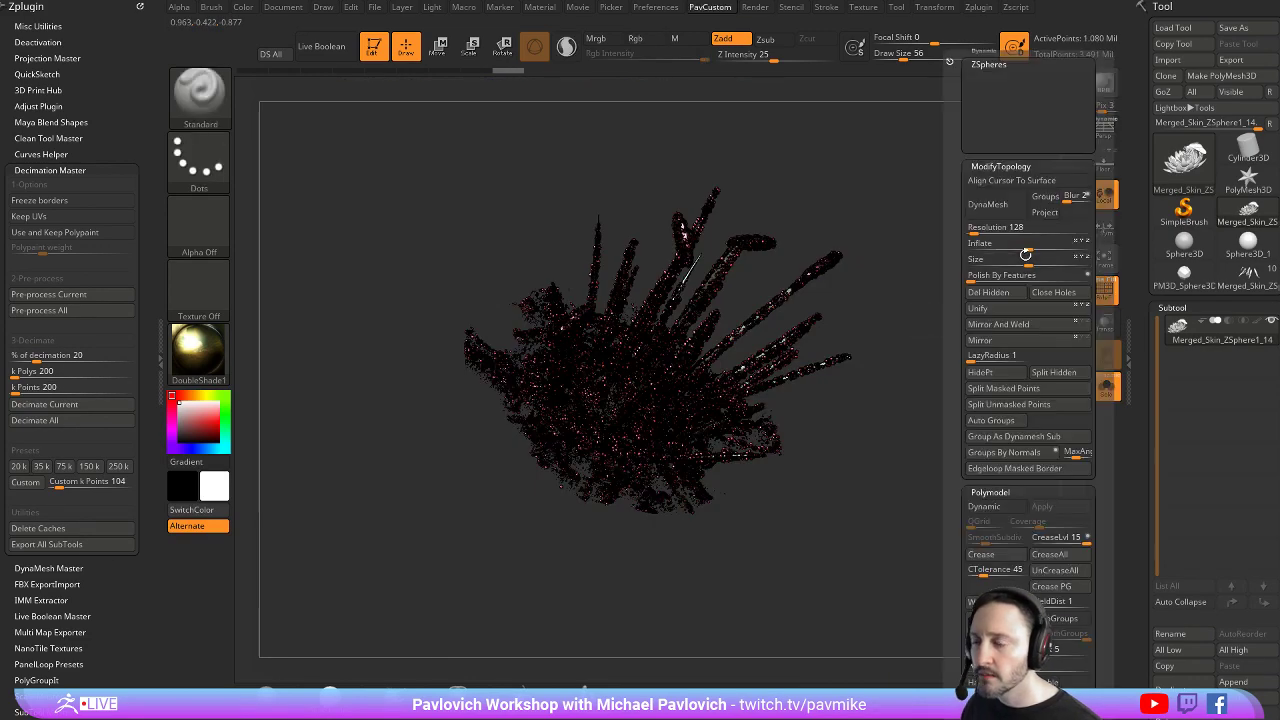
left_click(1039, 368)
Set the draw size to 11 and open the DynaMesh settings for the stamen and pollen subtool
mouse_move(908, 334)
left_mouse_down()
mouse_move(957, 277)
mouse_move(1061, 296)
mouse_move(947, 287)
mouse_move(955, 330)
mouse_move(998, 246)
left_mouse_up()
key("s")
left_click(923, 299)
left_click_drag(1160, 436, 1162, 262)
scroll(1161, 262, "up", 1)
key("space")
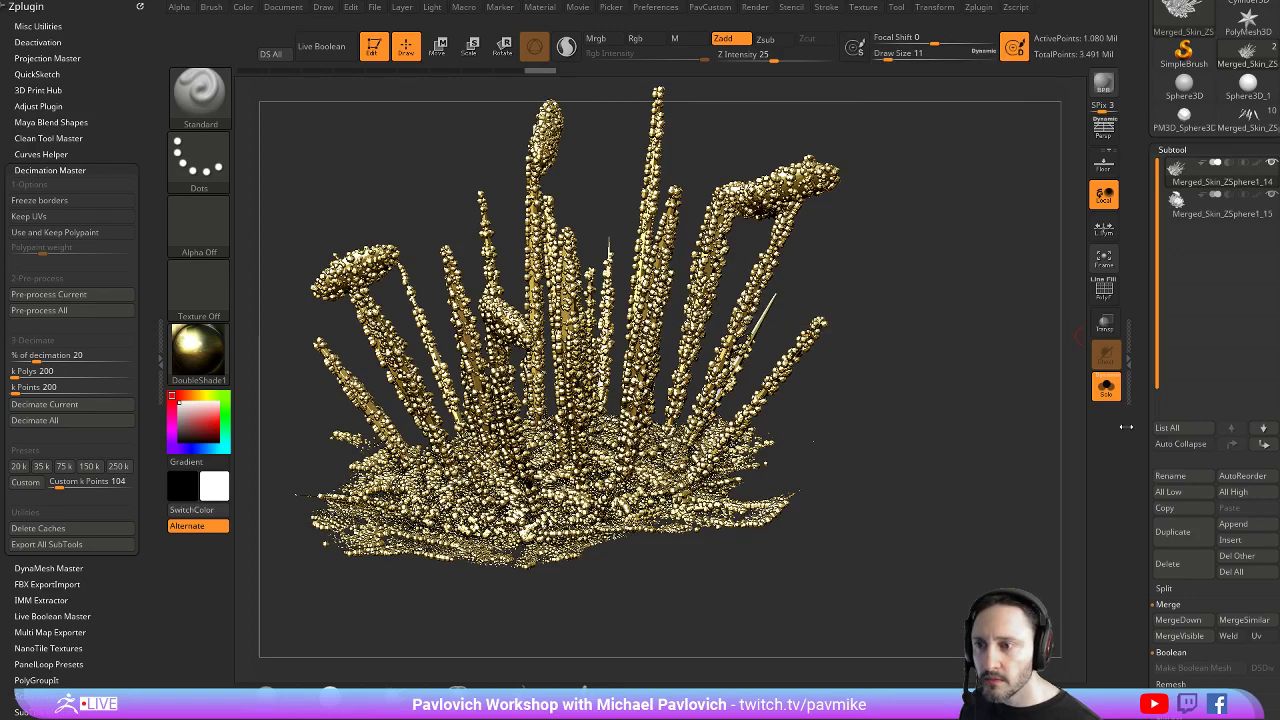
scroll(1163, 368, "down", 5)
scroll(1163, 368, "down", 3)
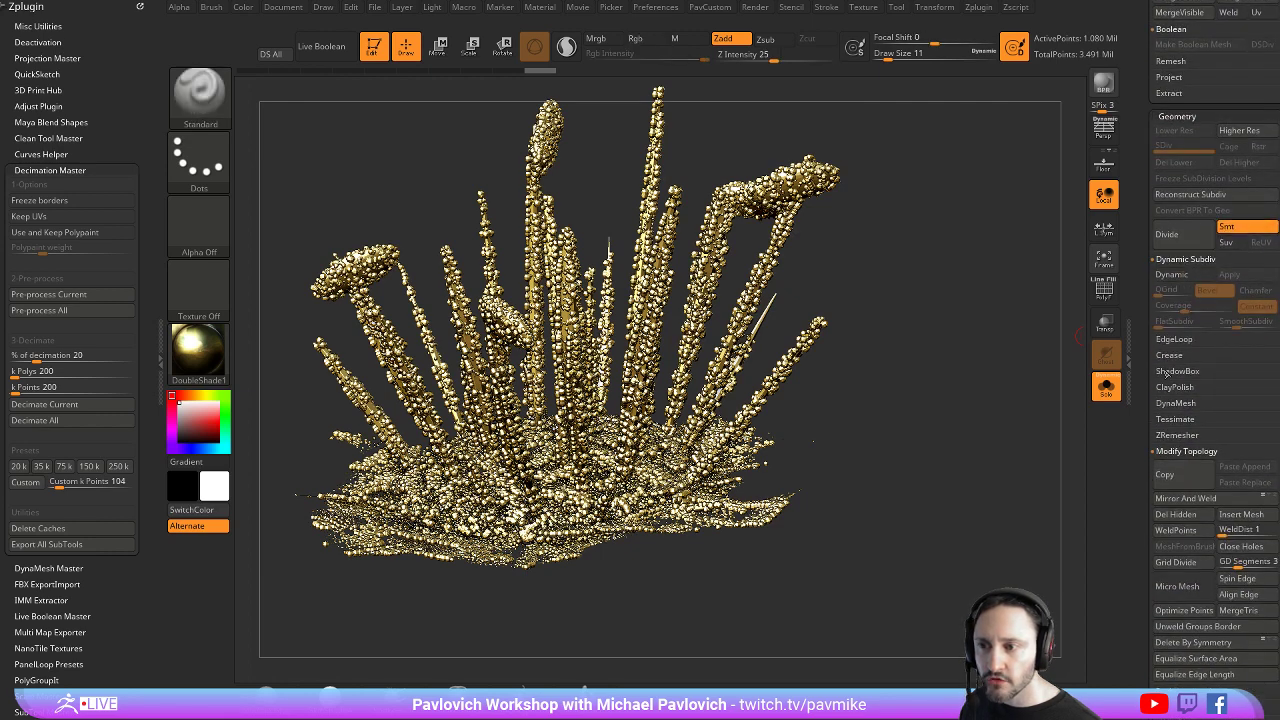
left_click(1187, 452, "shift")
left_click(1178, 403)
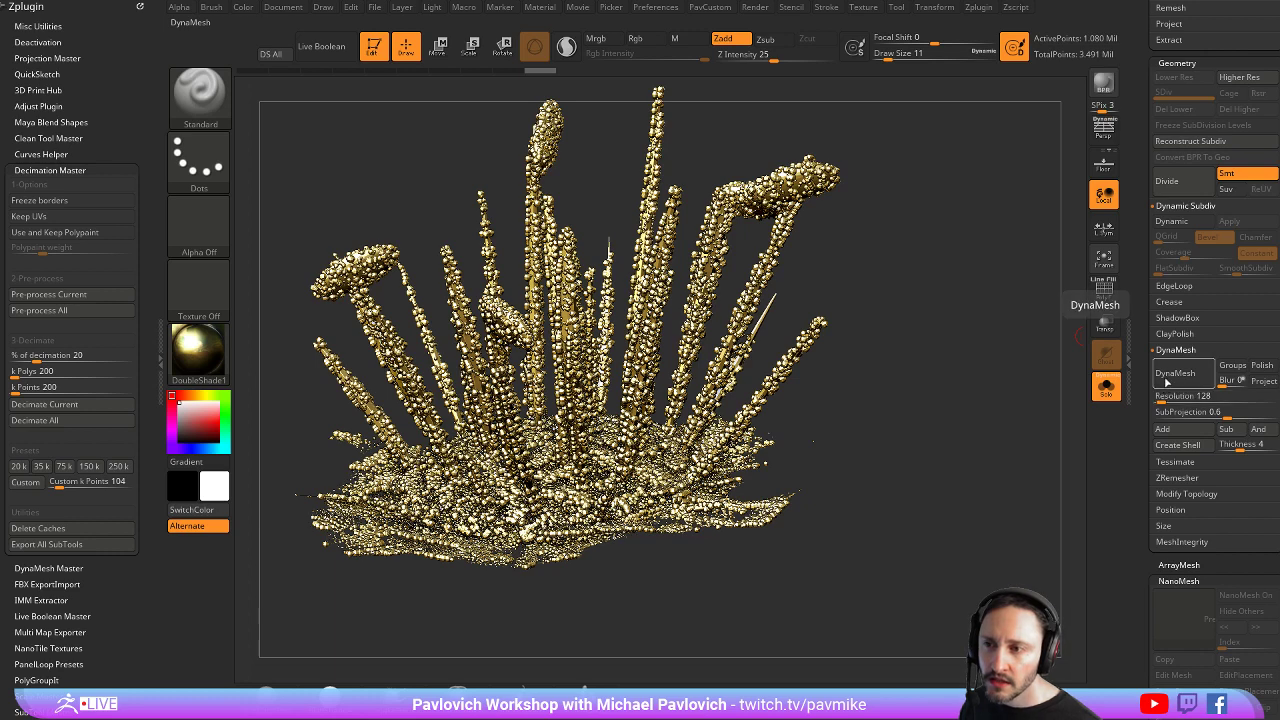
Try to DynaMesh the entire stamen and pollen subtool at resolution 2736
left_click(1172, 373)
key("ctrl+z")
left_click(1167, 396)
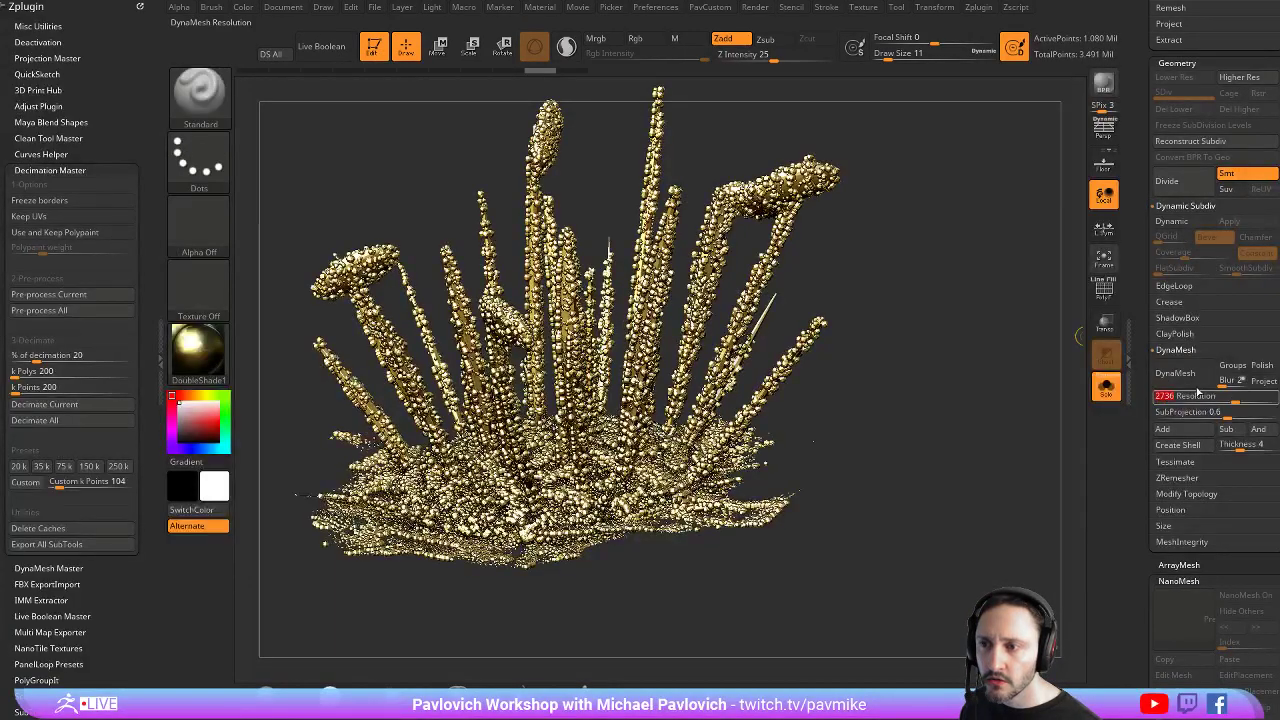
type("2736")
key("Return")
left_click(1176, 373)
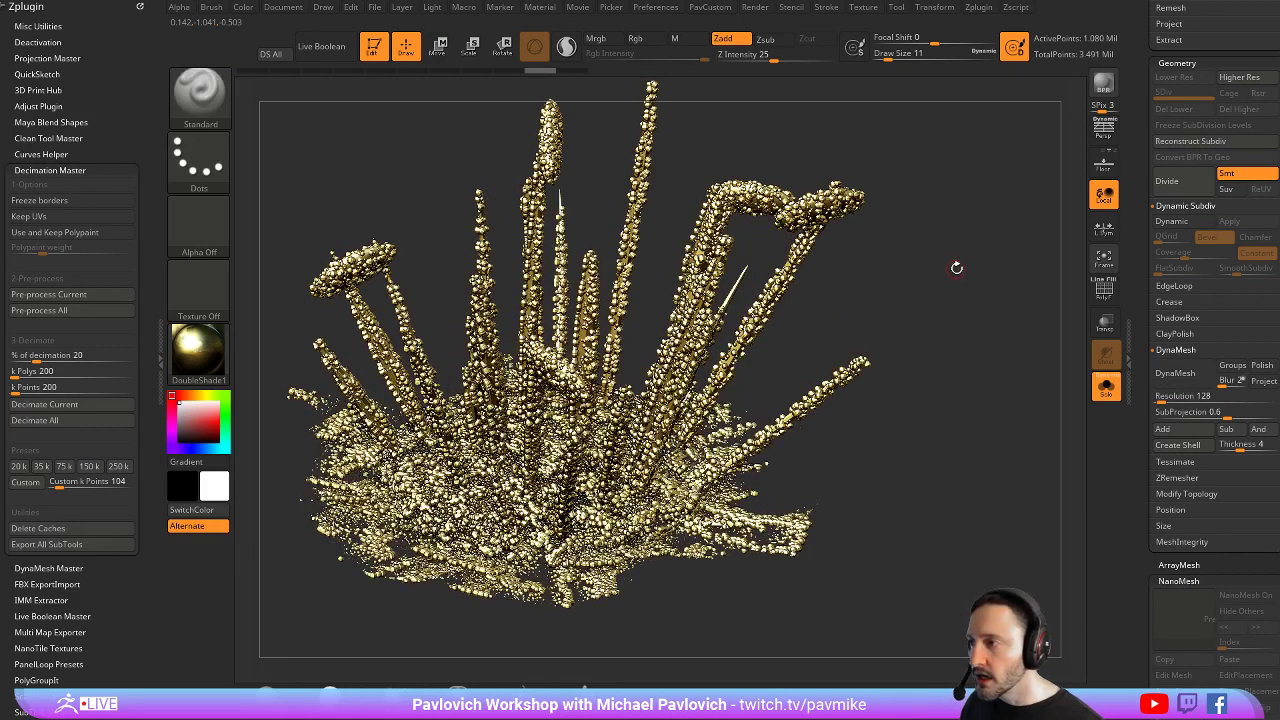
Show the wireframe, hide one side portion of the stamens and split it into its own subtool
left_click(1103, 292)
left_click_drag(930, 270, 700, 268)
mouse_move(815, 438)
left_mouse_down()
mouse_move(884, 232)
mouse_move(950, 490)
mouse_move(930, 300)
mouse_move(965, 217)
mouse_move(945, 260)
mouse_move(944, 230)
left_mouse_up()
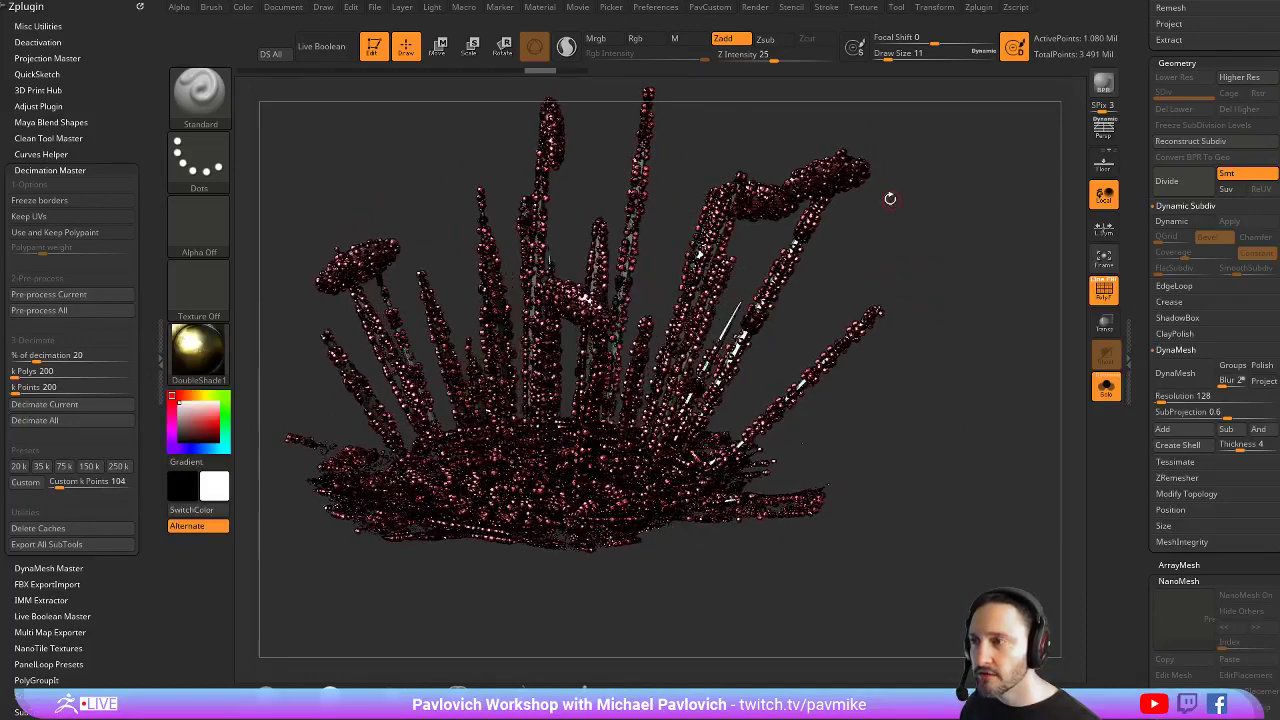
mouse_move(1009, 206)
left_mouse_down()
mouse_move(965, 185)
mouse_move(880, 235)
mouse_move(765, 270)
left_mouse_up()
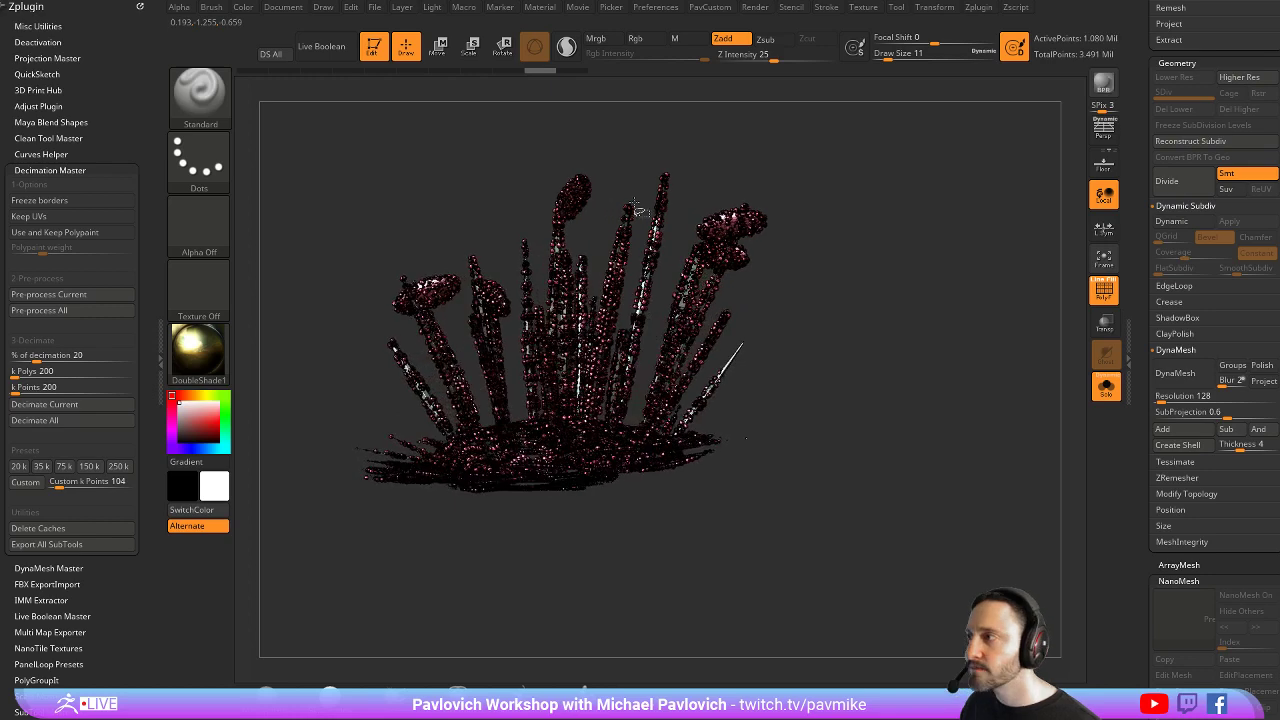
key("ctrl+shift")
left_click_drag(902, 158, 616, 534, "ctrl+shift")
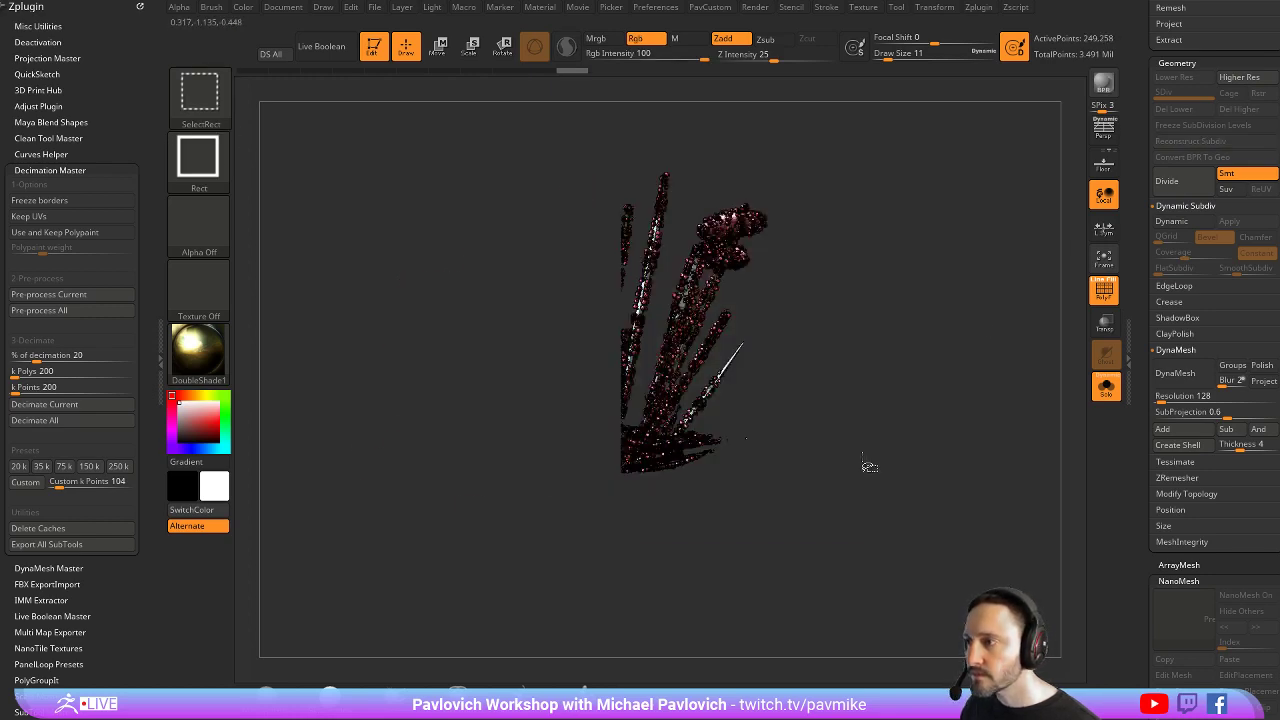
left_click_drag(907, 288, 938, 373, "ctrl+shift")
key("2")
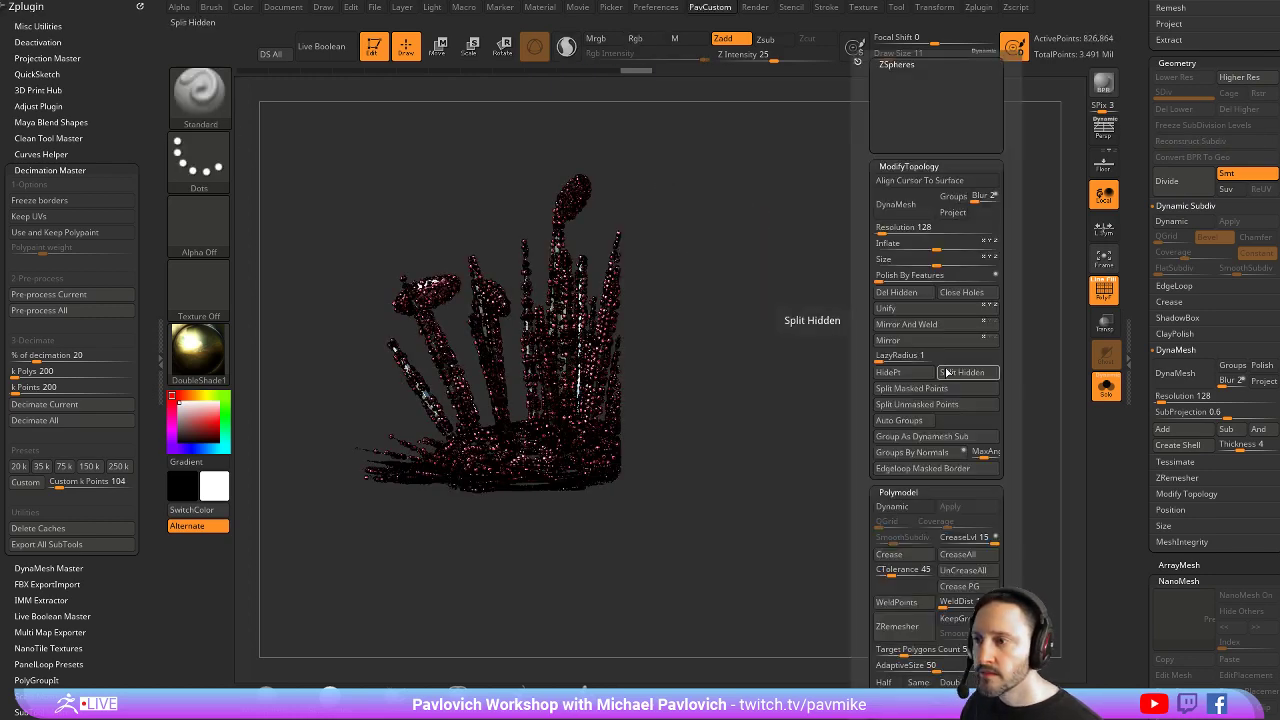
left_click(968, 373)
DynaMesh the larger remaining stamen portion at resolution 1816 and turn off the wireframe
key("2")
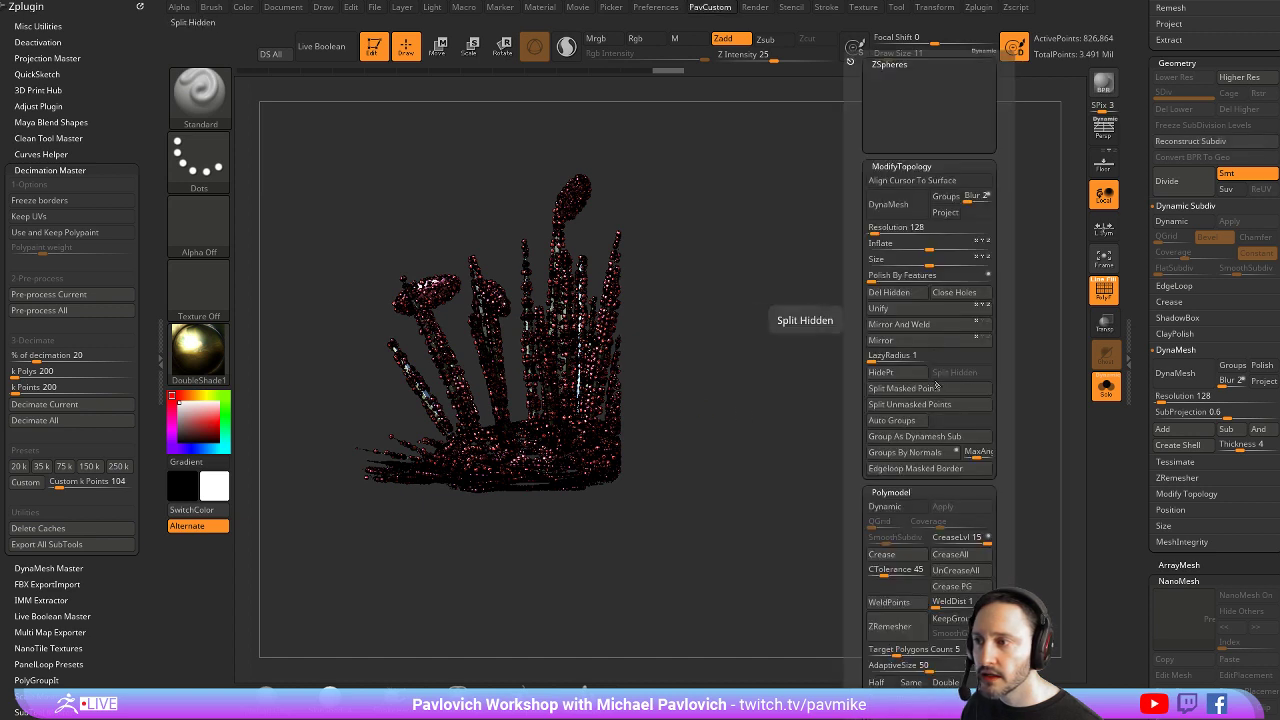
left_click_drag(1160, 396, 1205, 396)
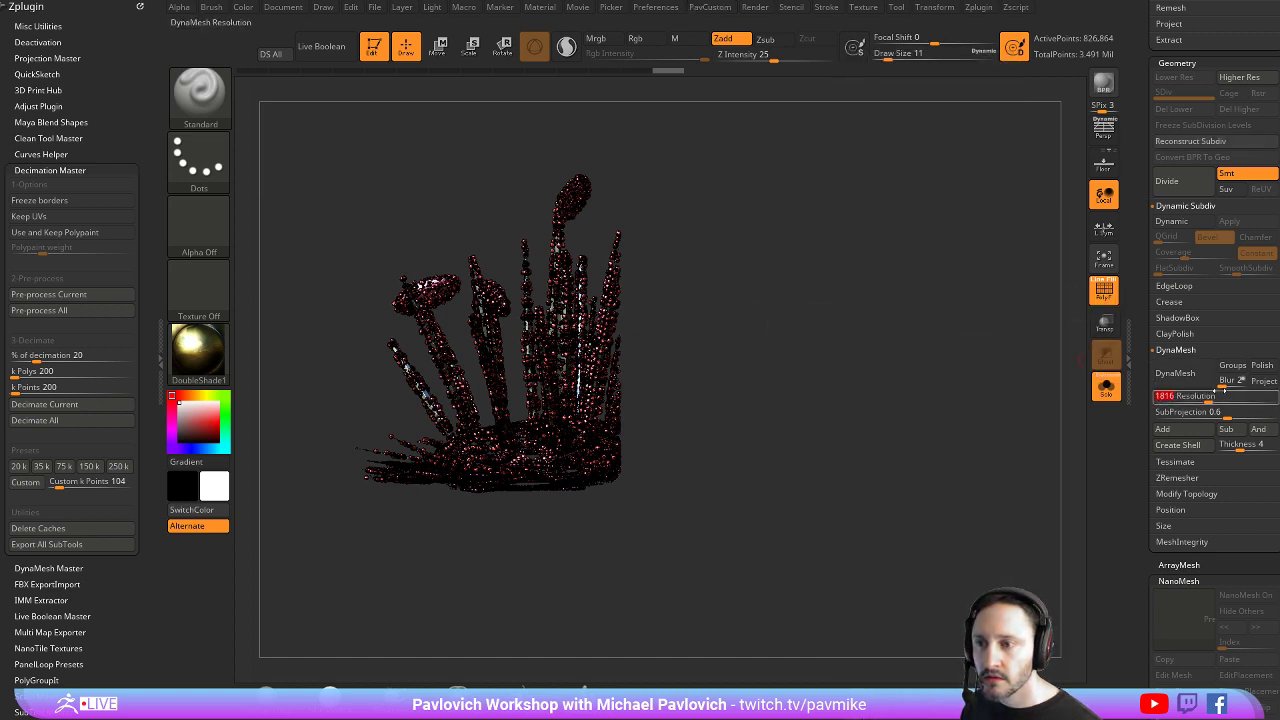
left_click(866, 362, "ctrl")
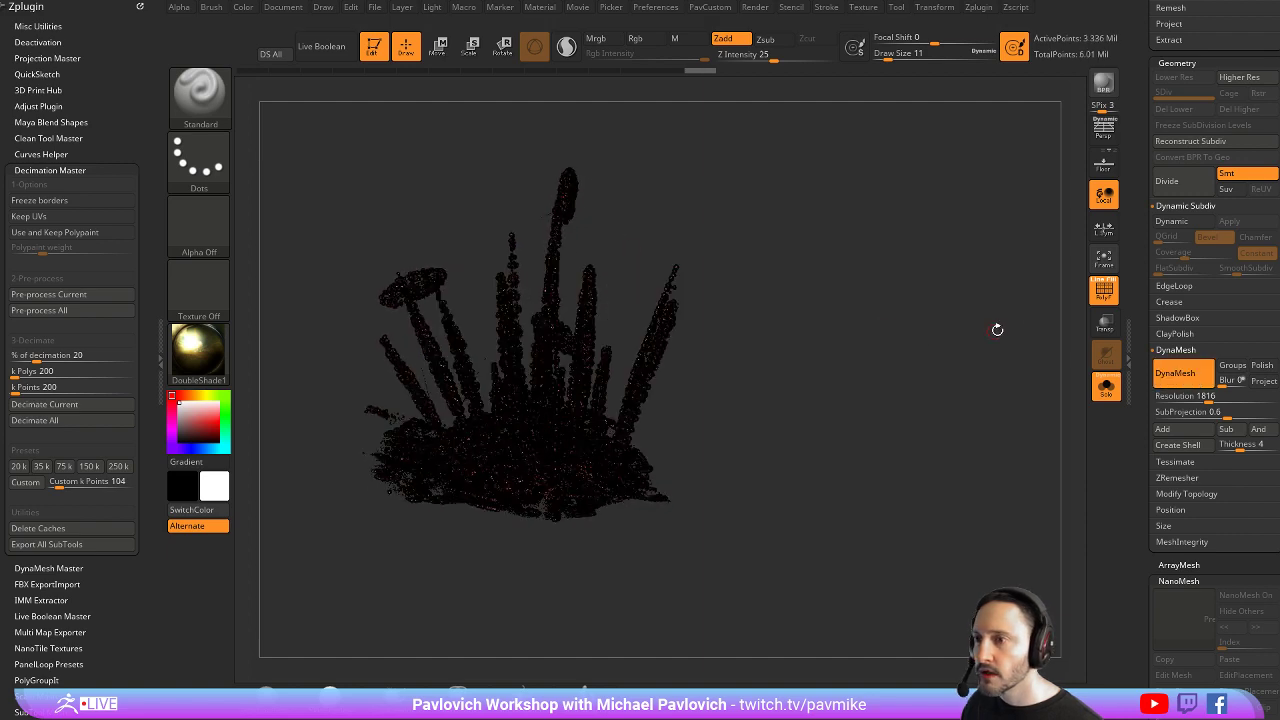
left_click(1106, 298)
Select and solo the smaller split-off stamen portion and DynaMesh it at resolution 1656
left_click_drag(1138, 285, 1140, 436)
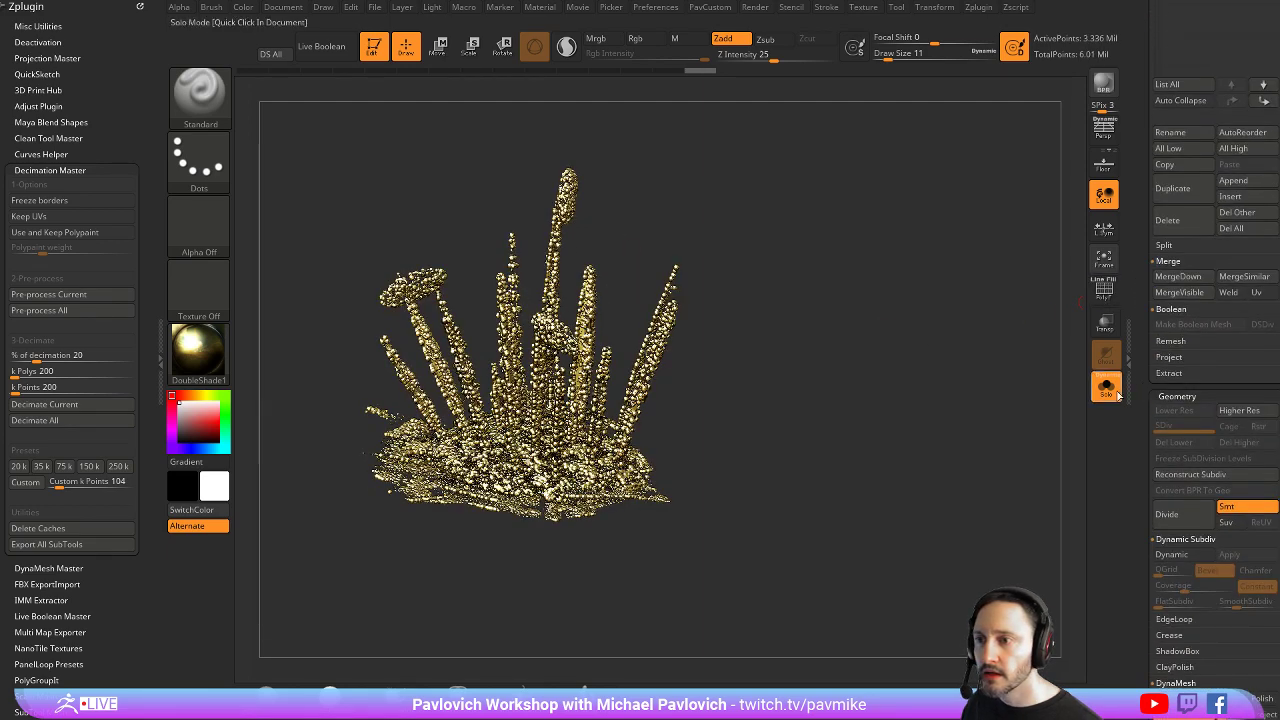
left_click(1106, 387)
left_click(721, 344, "alt")
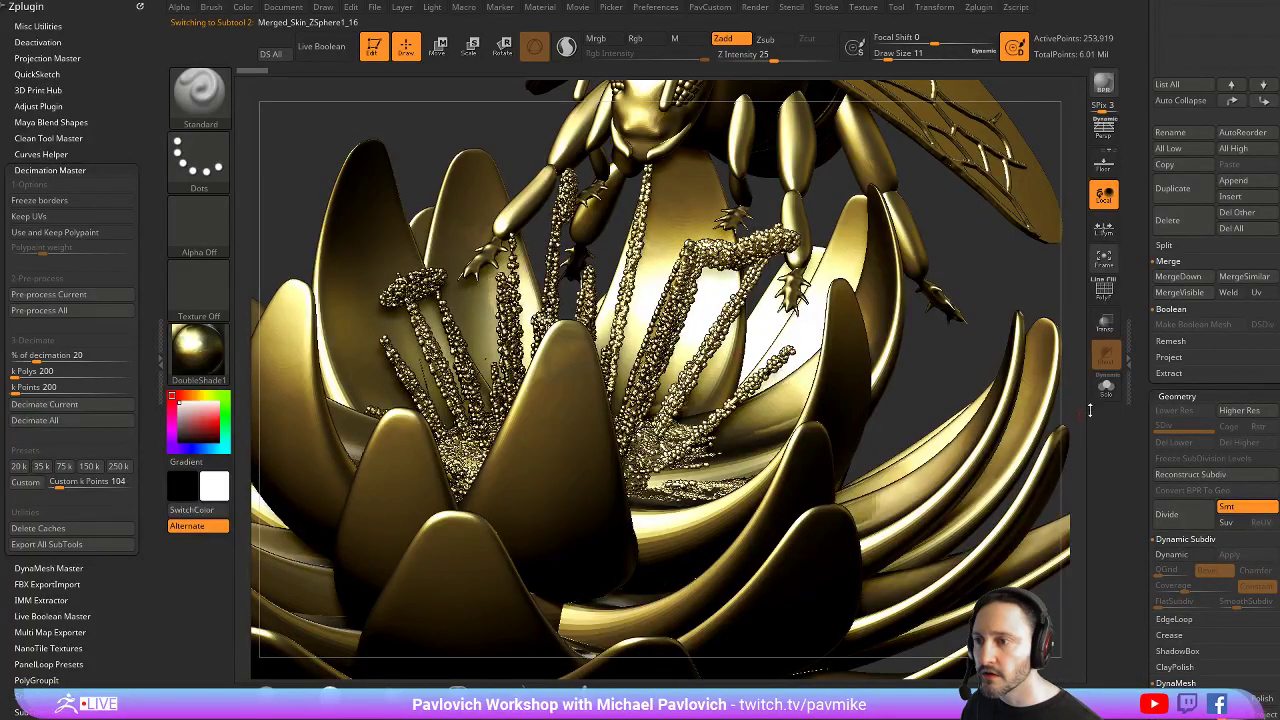
left_click(1106, 386)
left_click_drag(1011, 385, 1011, 359)
key("2")
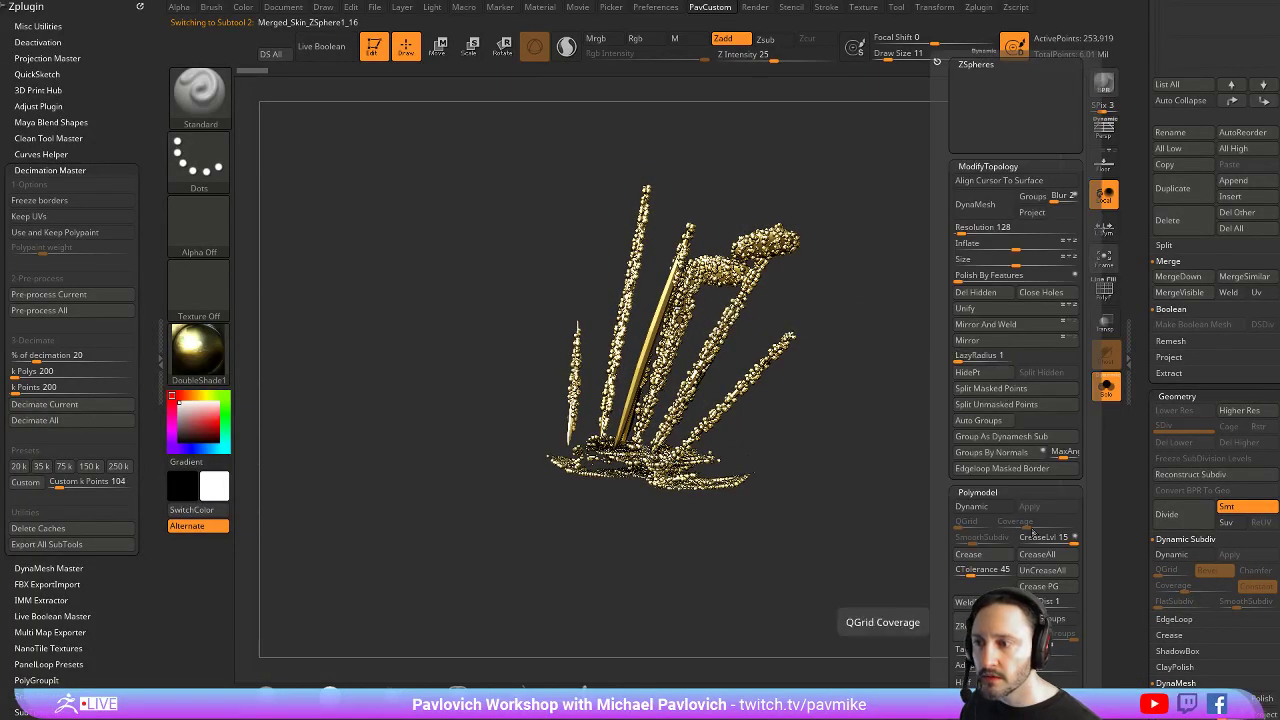
scroll(1190, 400, "down", 5)
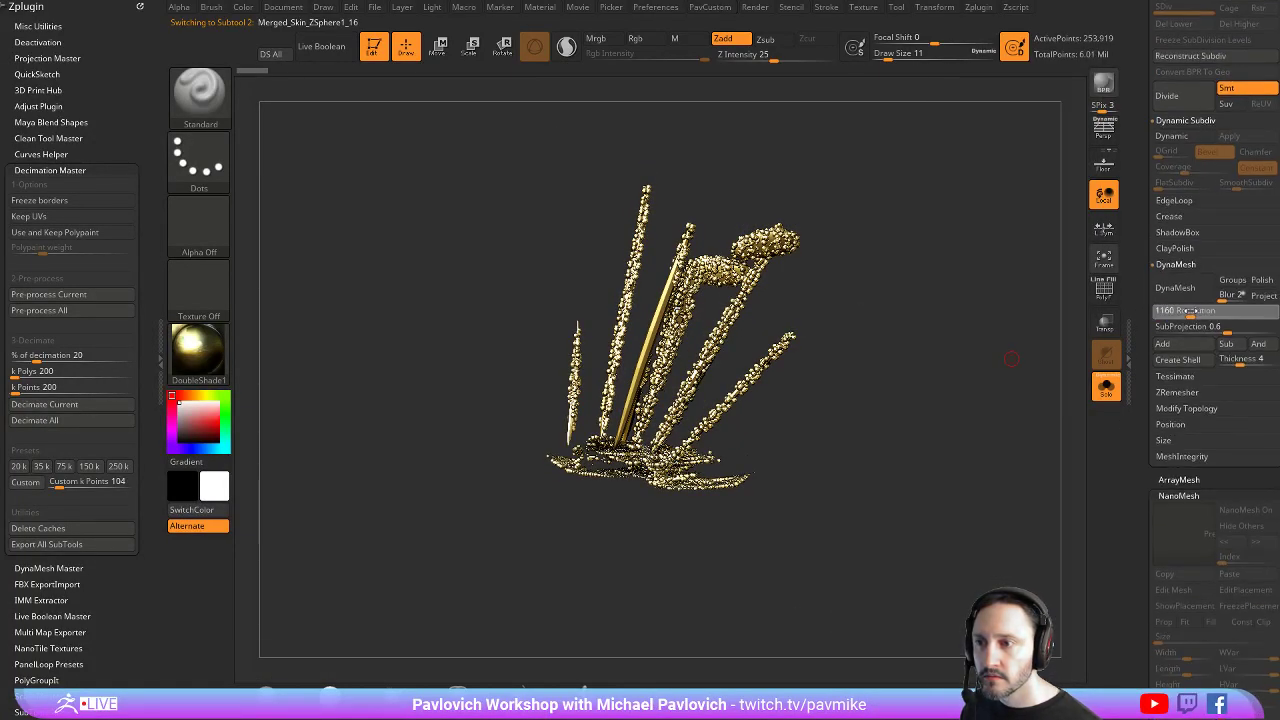
left_click_drag(1190, 311, 1200, 312)
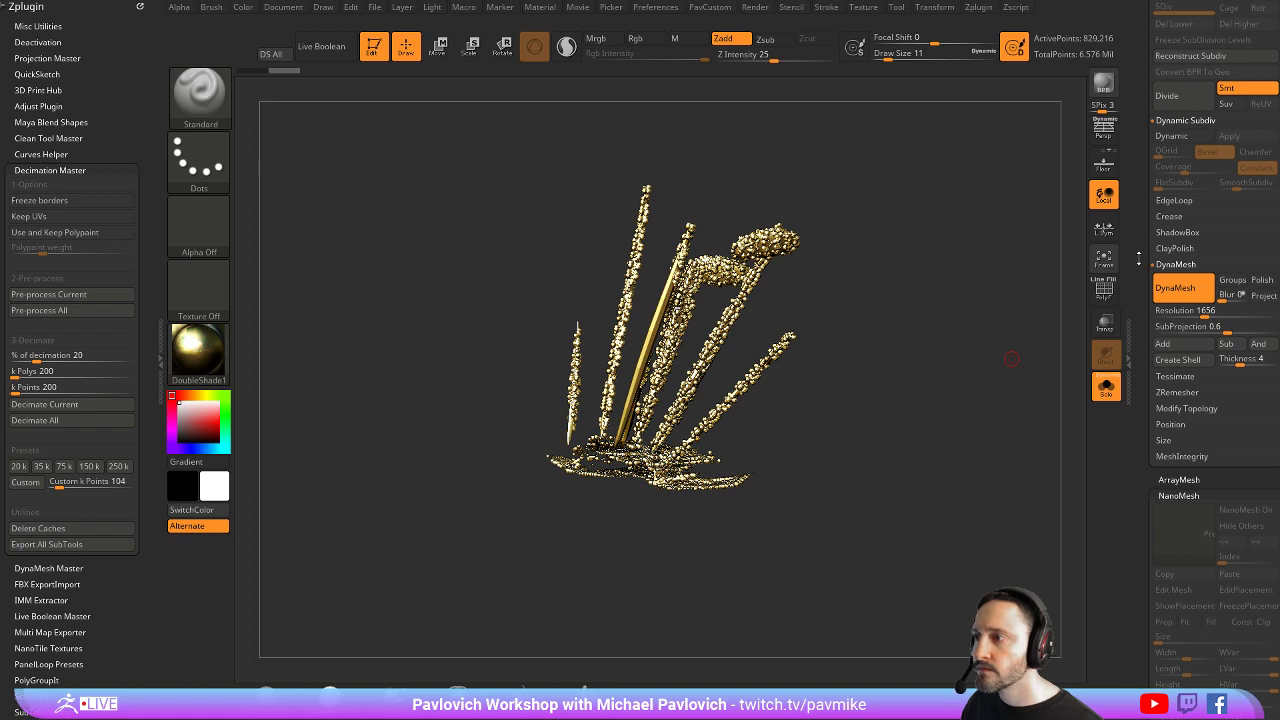
Select the larger stamen subtool and merge it down with the smaller stamen portion below it
scroll(1187, 268, "up", 15)
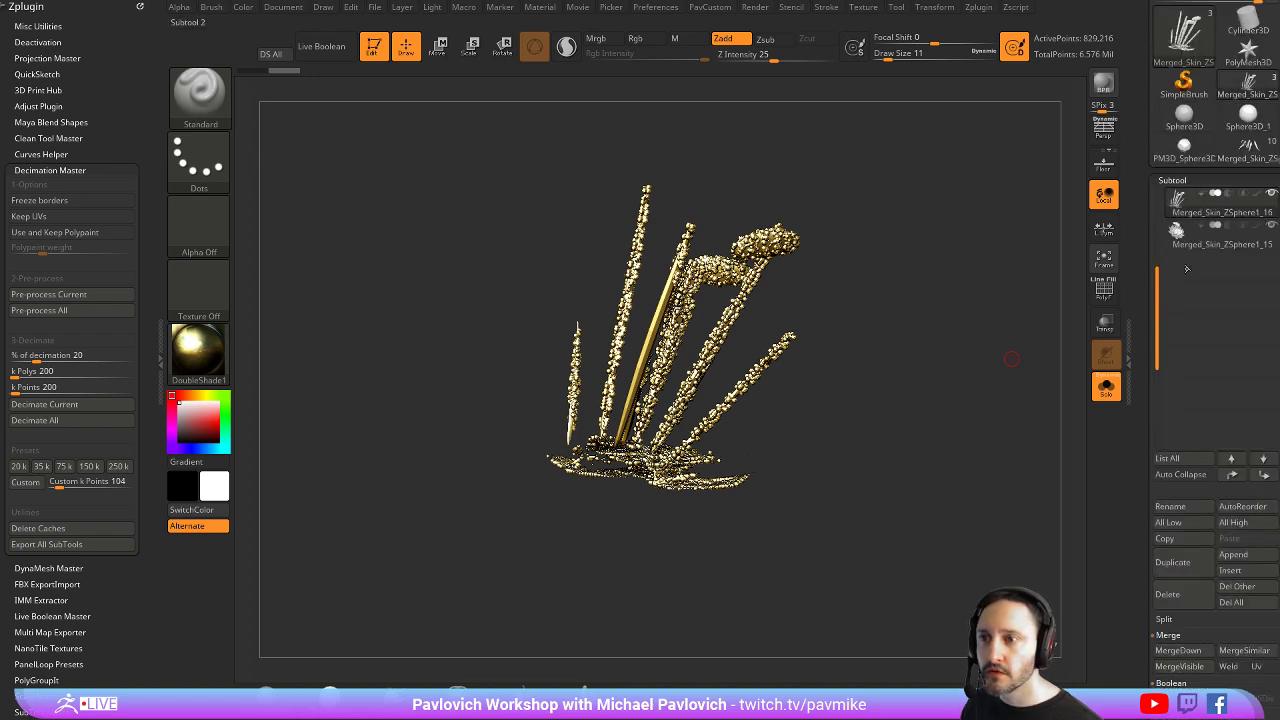
left_click_drag(1157, 288, 1158, 212)
left_click(1207, 215)
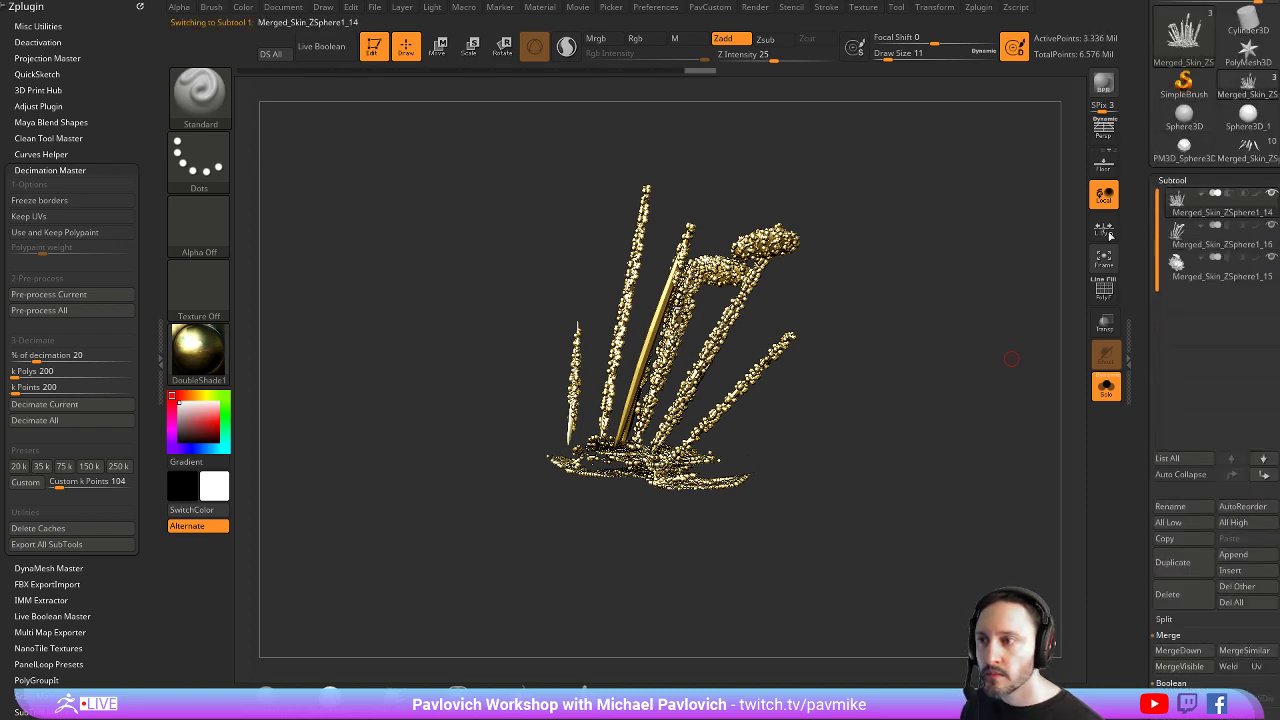
key("ctrl+m")
left_click(888, 284)
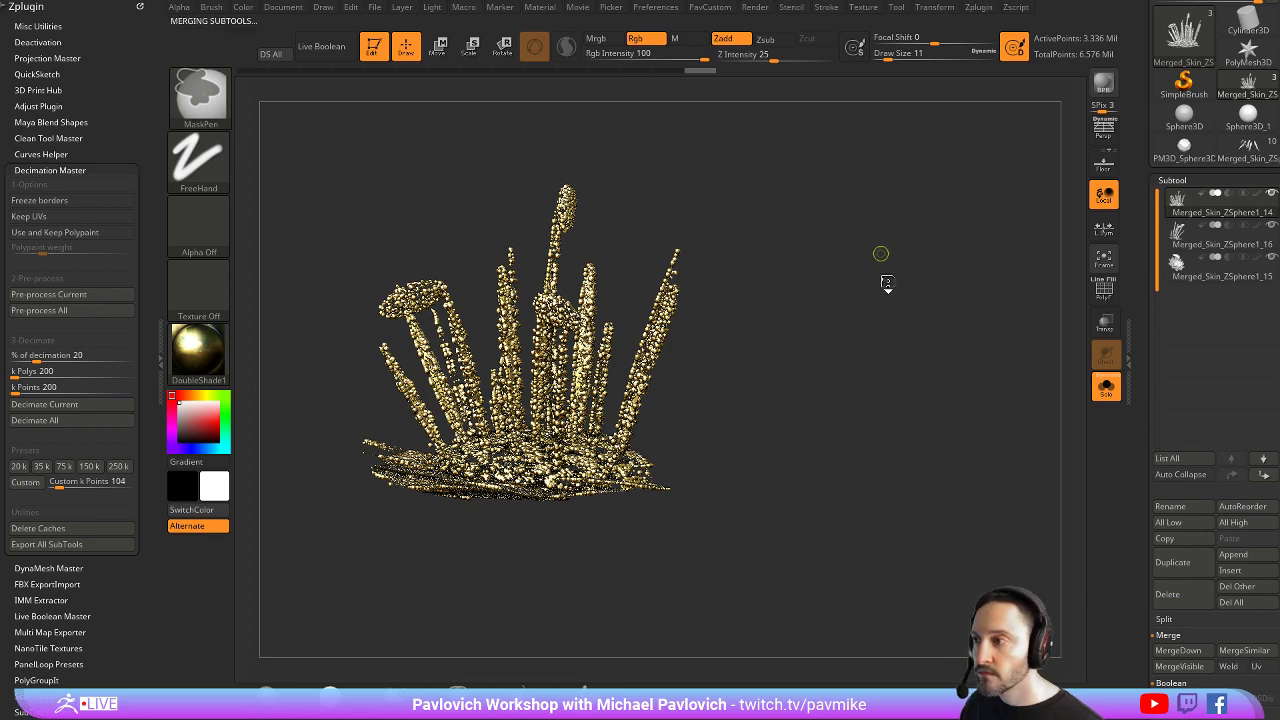
Lower the DynaMesh resolution and remesh the merged stamens into one unified surface
key("ctrl+space")
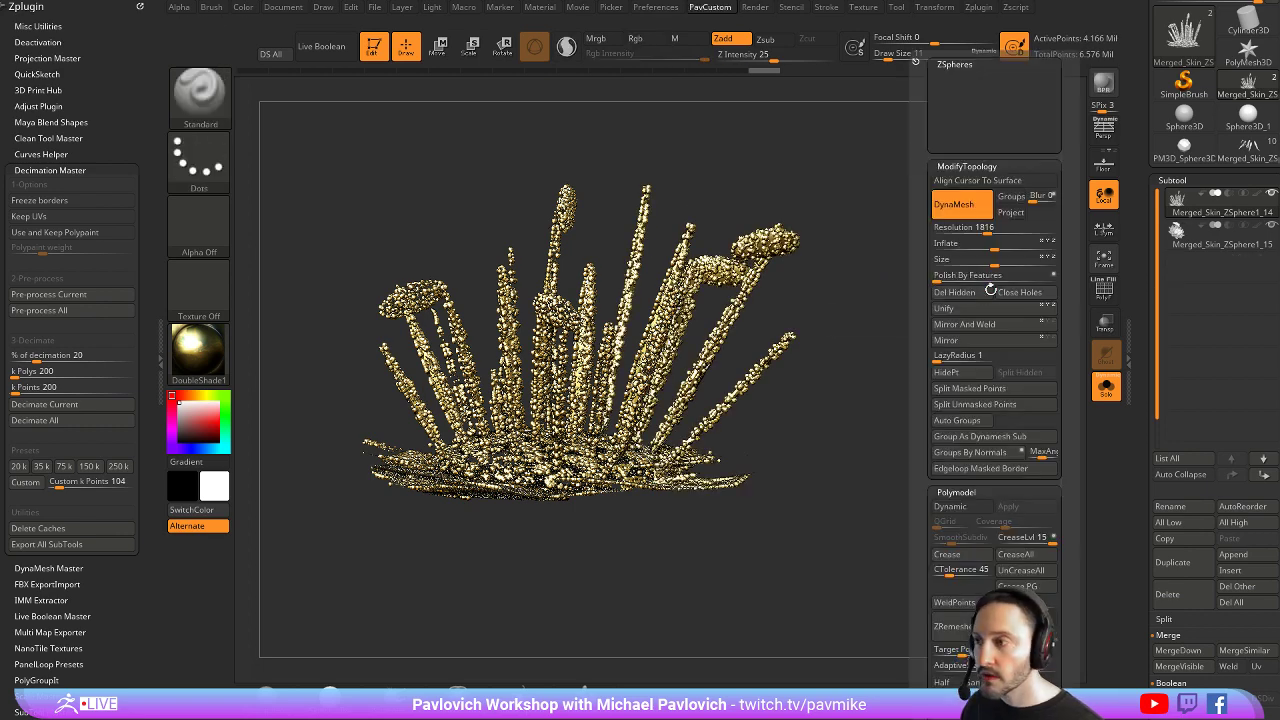
left_click(966, 228)
left_click_drag(905, 206, 997, 377, "ctrl")
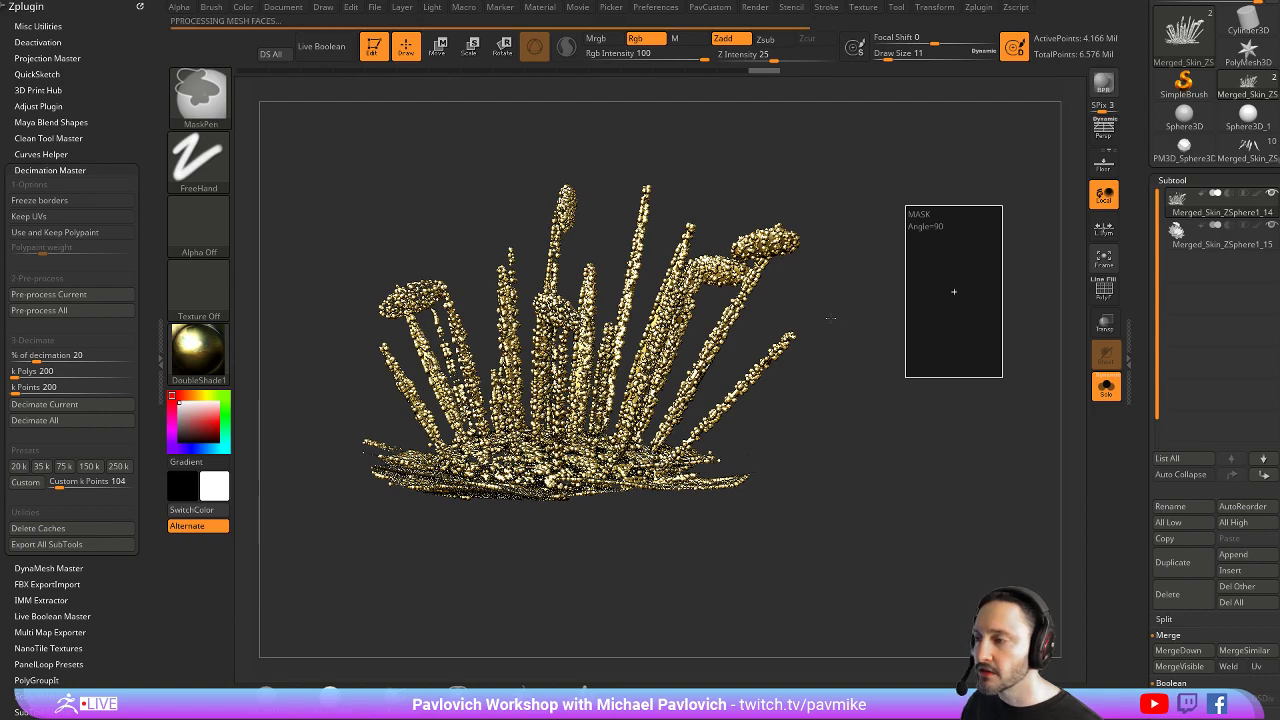
right_click_drag(895, 285, 980, 394)
Reduce the DynaMesh resolution further and remesh the unified stamens with fewer points
key("space")
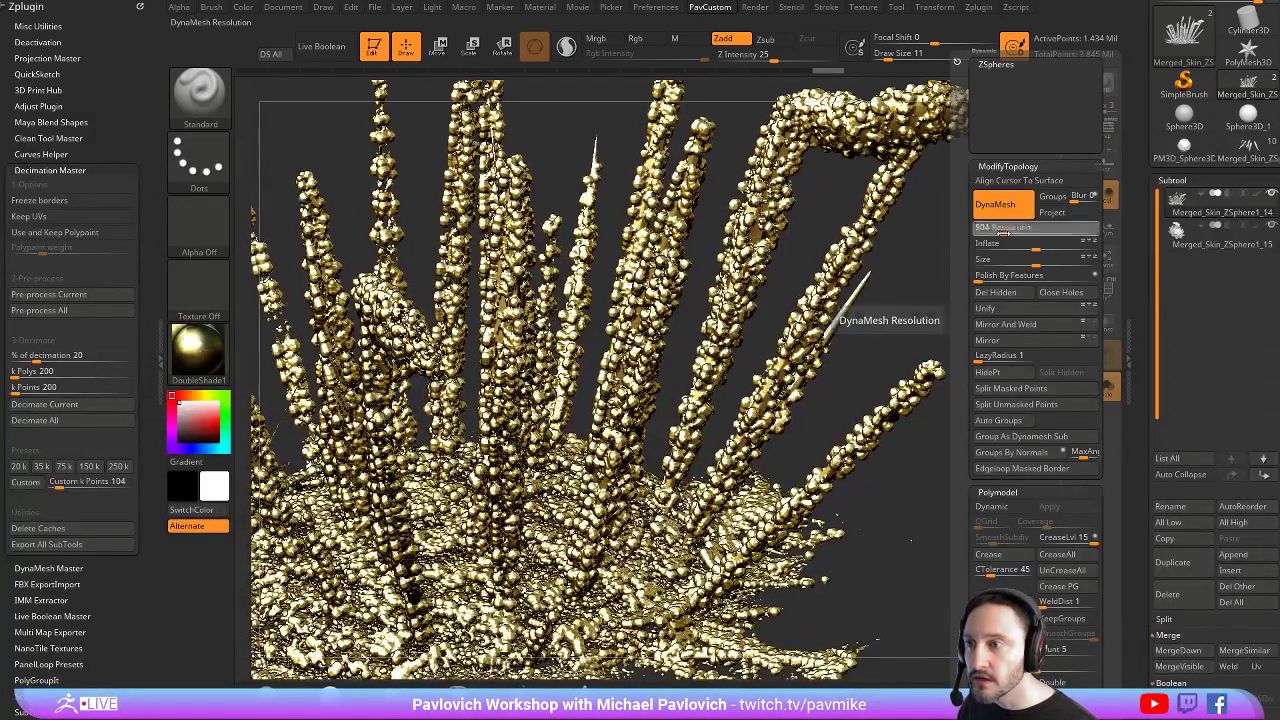
left_click(996, 233)
type("2000")
key("Return")
left_click_drag(997, 282, 1006, 289, "ctrl")
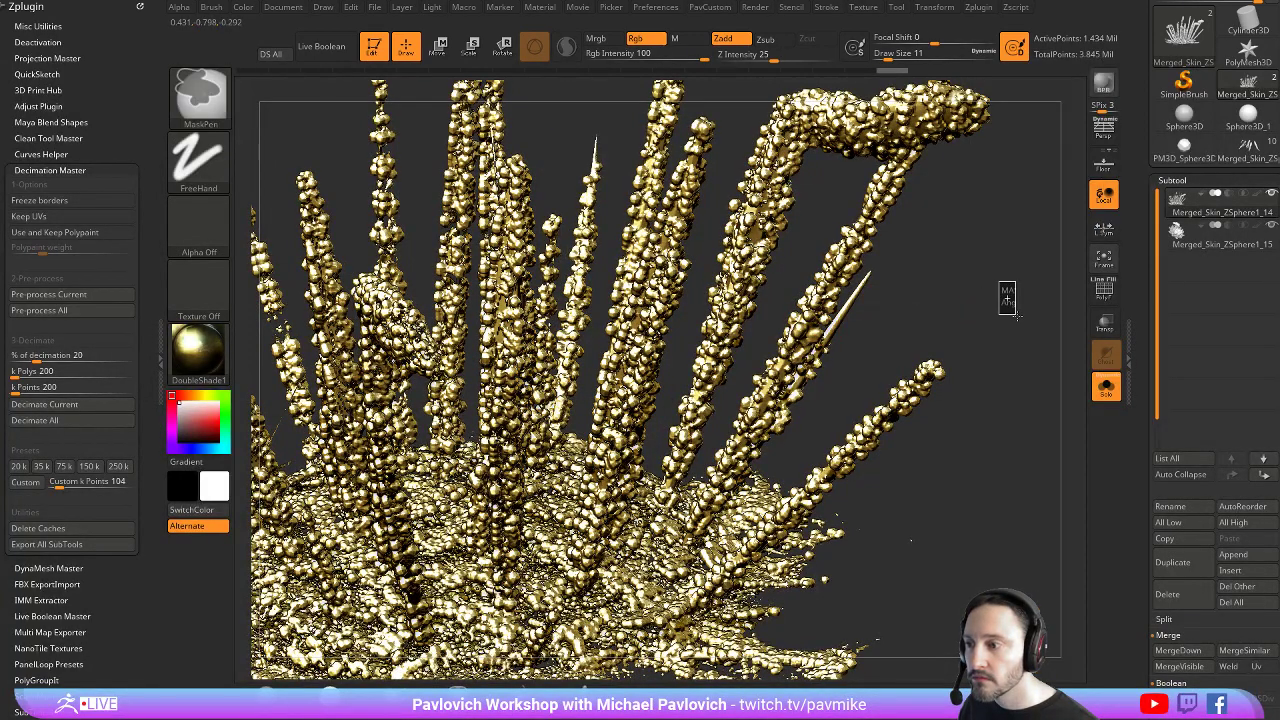
right_click_drag(1010, 314, 988, 360, "ctrl")
Frame the stamen mesh with its wireframe shown and assign it a single new polygroup
key("space")
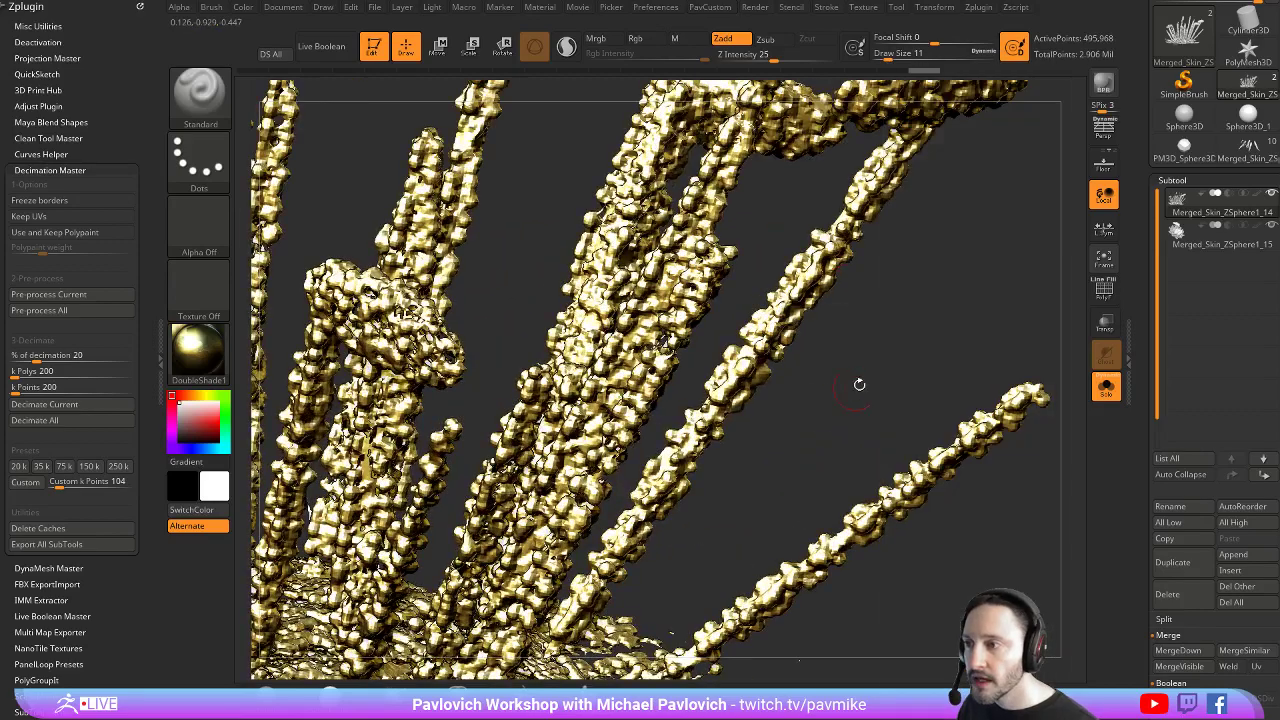
key("f")
key("shift+f")
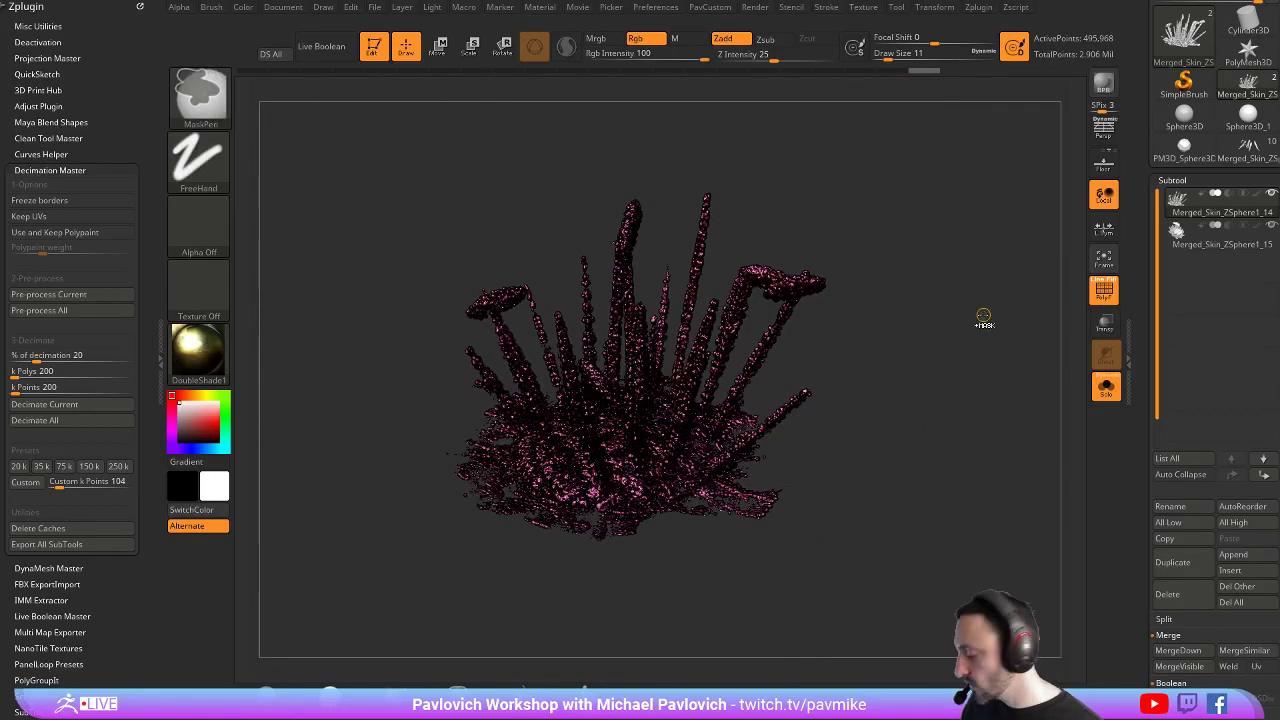
key("ctrl+w")
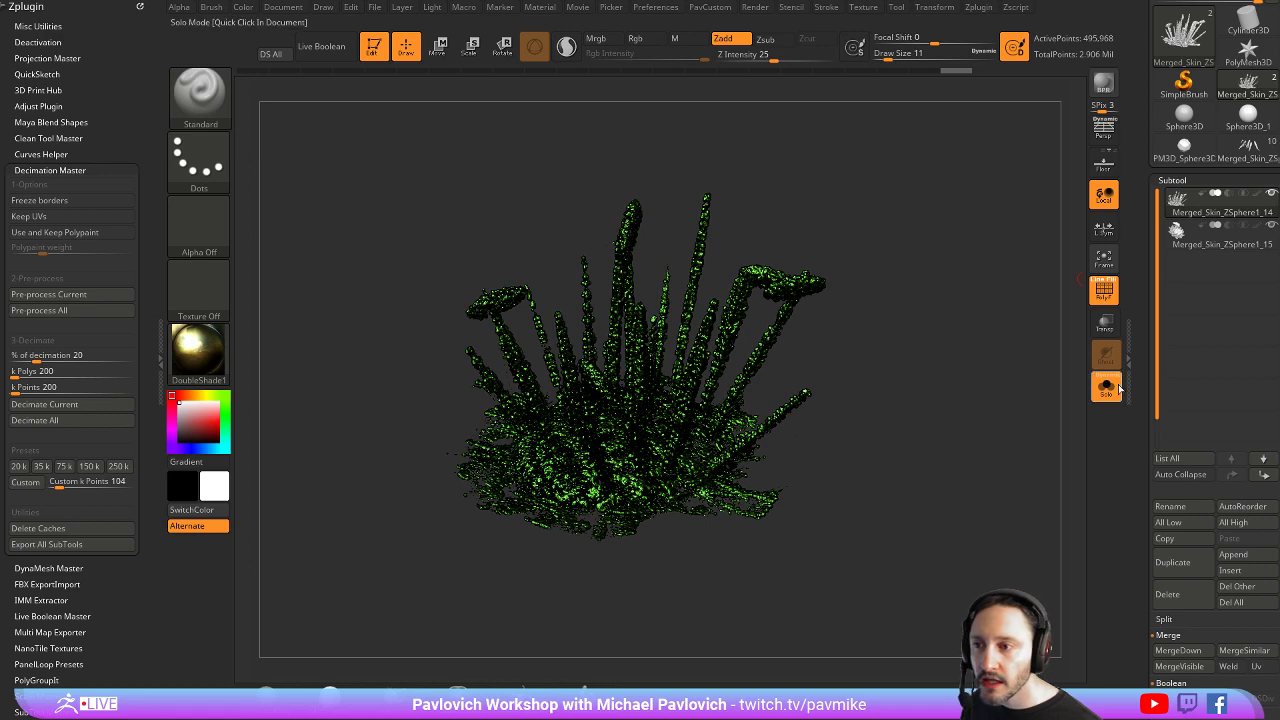
Show the whole model, merge the stamen subtool down with the bee and flower, hide the wireframe and pre-process the result for decimation
left_click(1106, 387)
key("f")
left_click_drag(993, 302, 1143, 262)
key("ctrl+m")
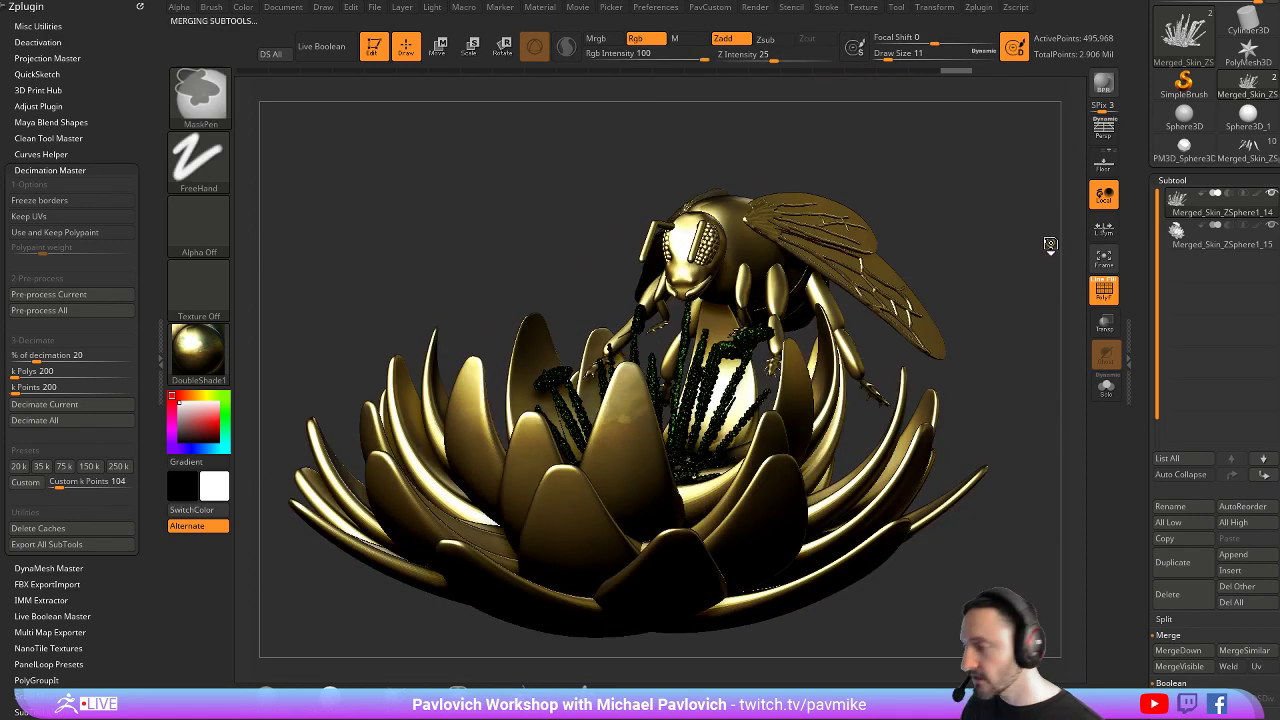
left_click(1104, 290)
mouse_move(976, 167)
left_mouse_down()
mouse_move(990, 202)
mouse_move(975, 157)
mouse_move(960, 185)
left_mouse_up()
left_click(63, 294)
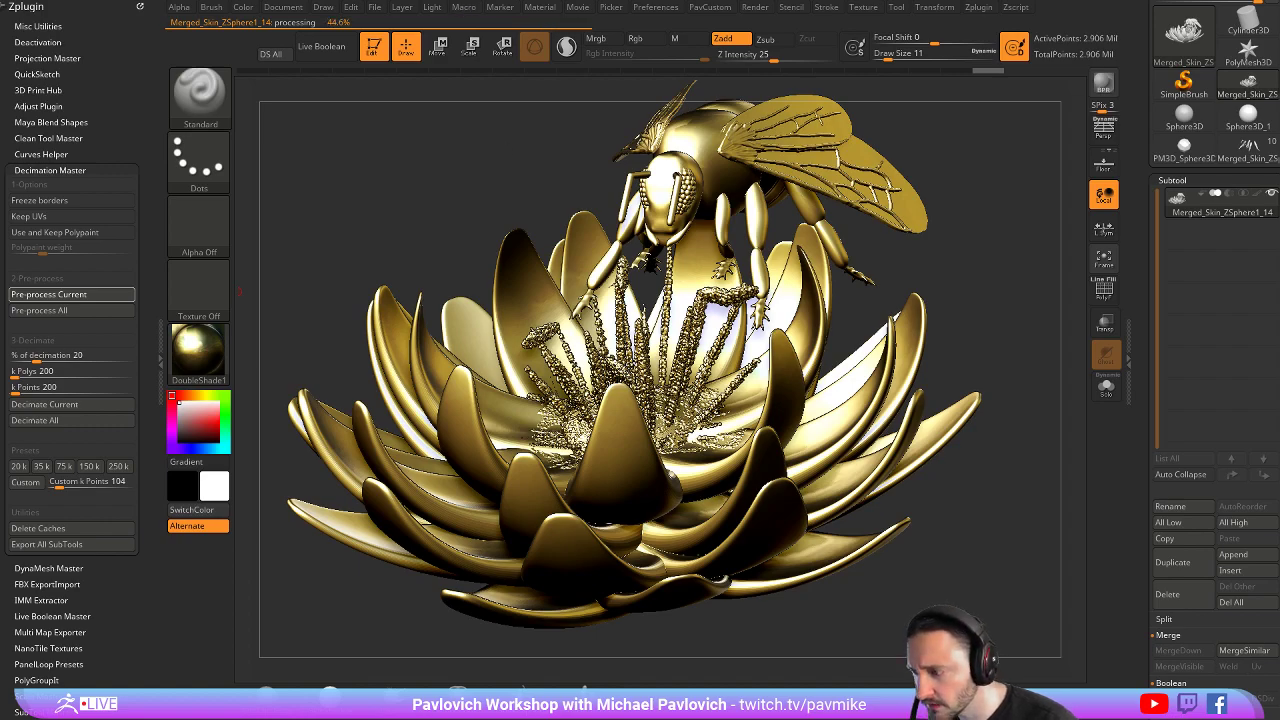
Switch to the browser and look over the YouTube channel's created playlists
left_click_drag(889, 86, 830, 22)
scroll(629, 343, "up", 3)
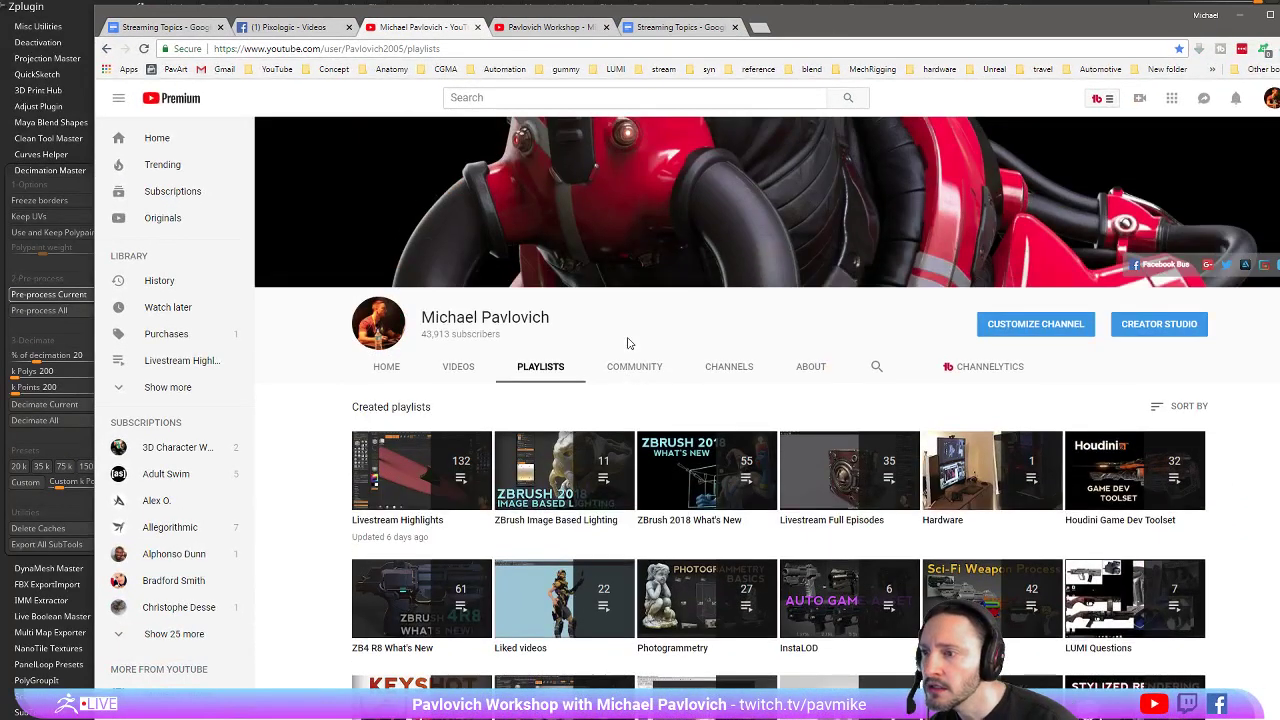
scroll(628, 343, "down", 1)
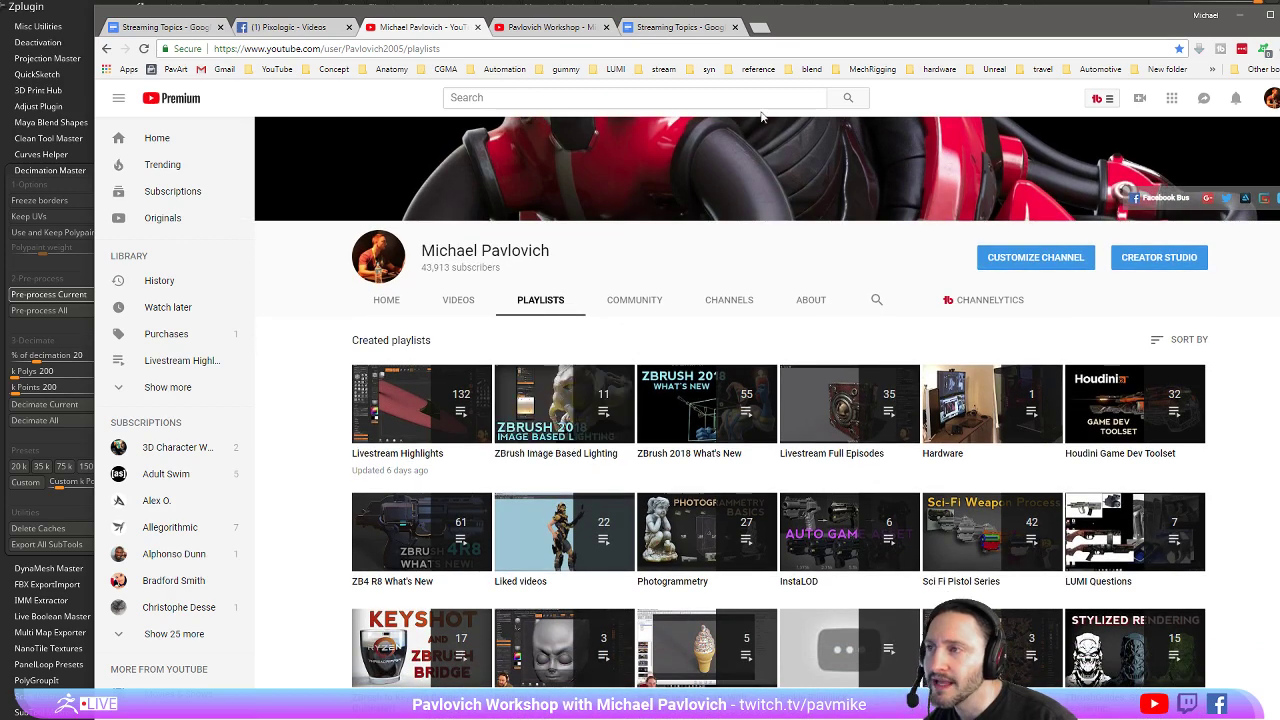
left_click_drag(801, 37, 832, 719)
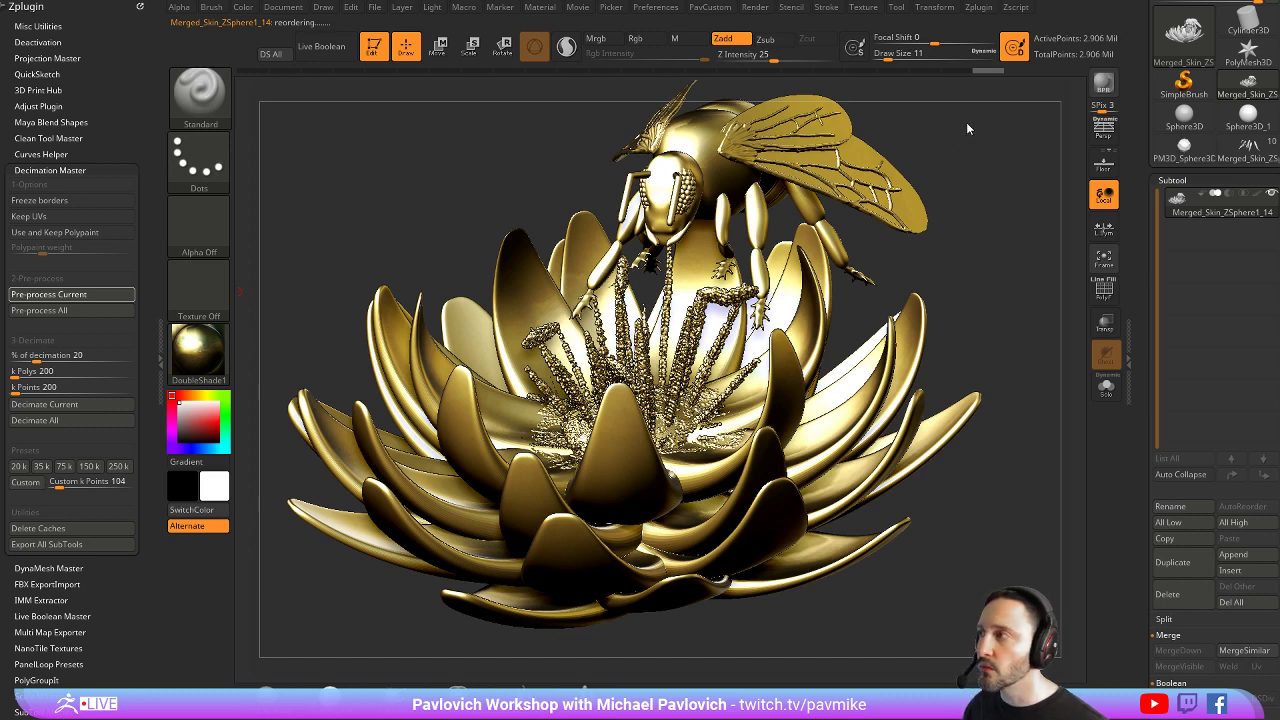
Try to remesh the merged bee and flower with the DynaMesh resolution set to 856
left_click_drag(1100, 262, 1150, 20)
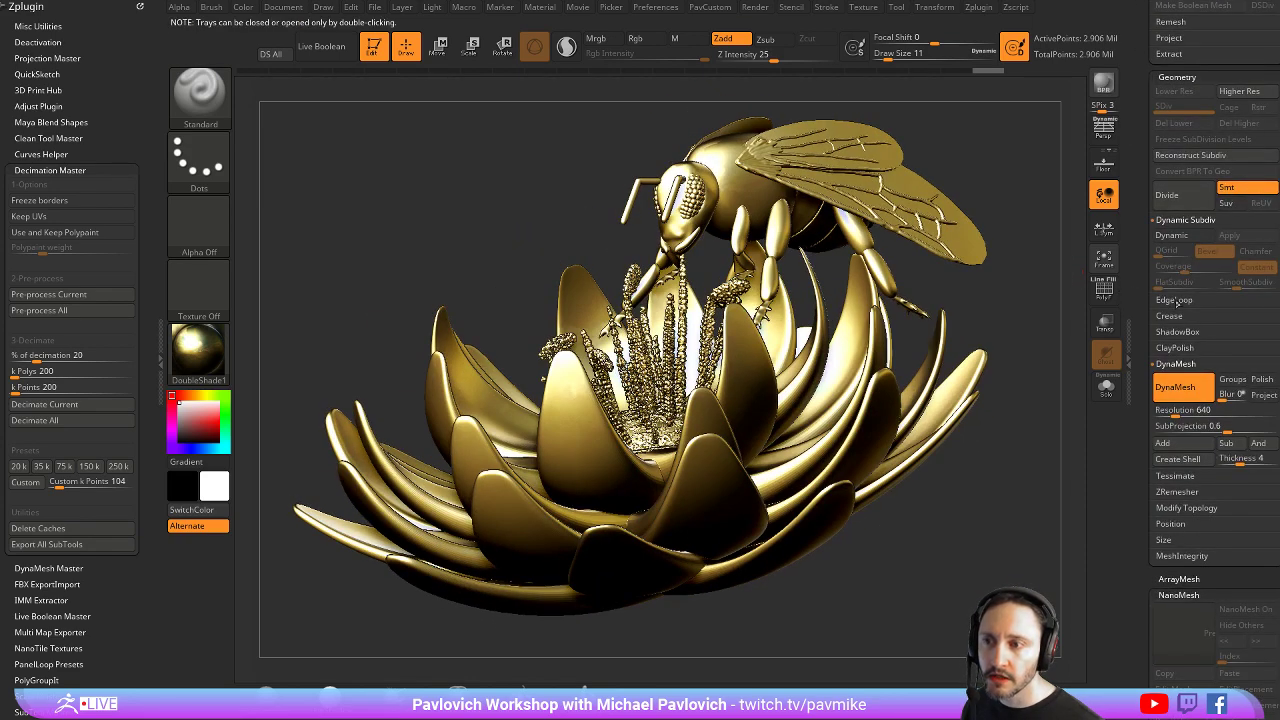
left_click(1156, 365)
left_click(1155, 368)
left_click_drag(1011, 266, 977, 274)
key("2")
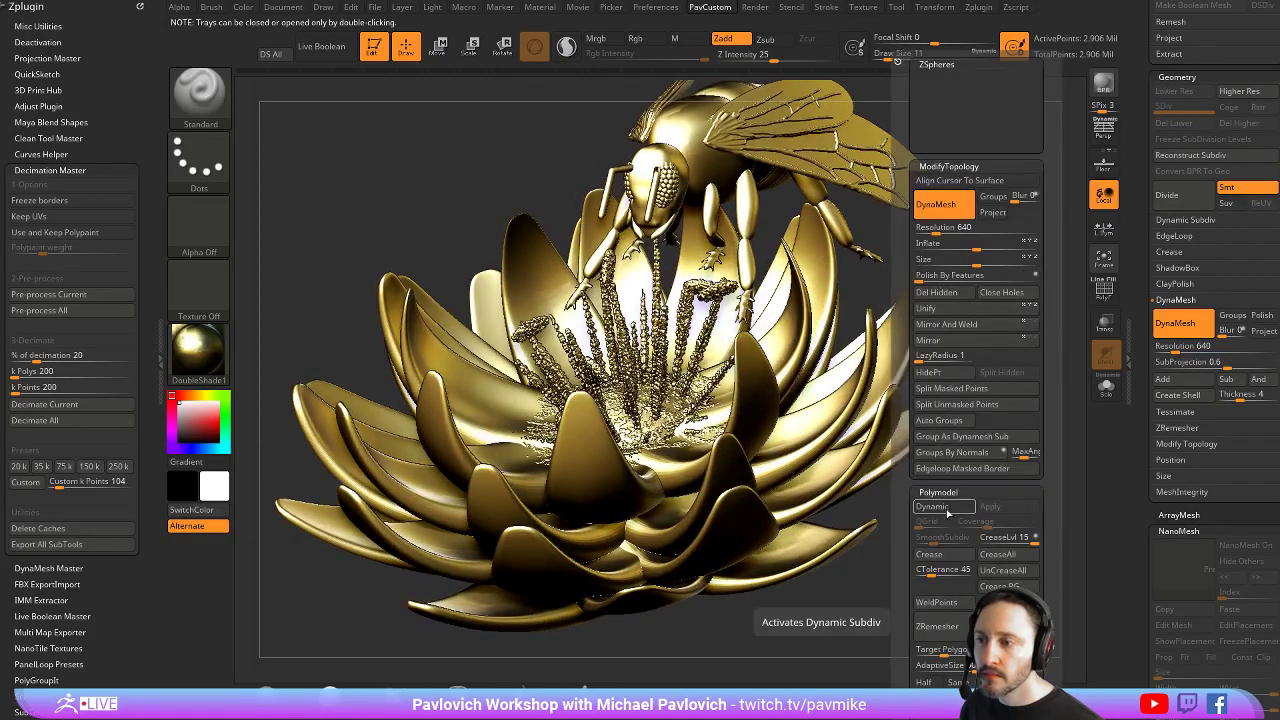
left_click_drag(936, 228, 942, 228)
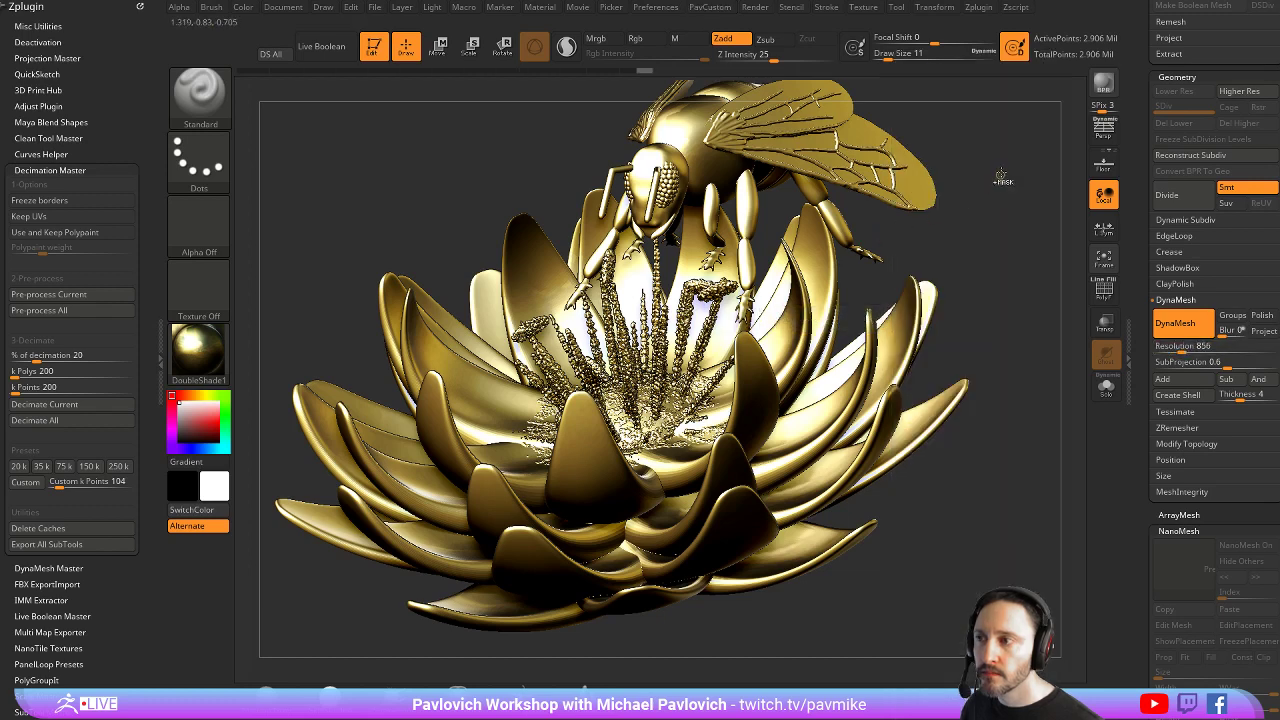
left_click_drag(1001, 178, 1020, 225, "ctrl")
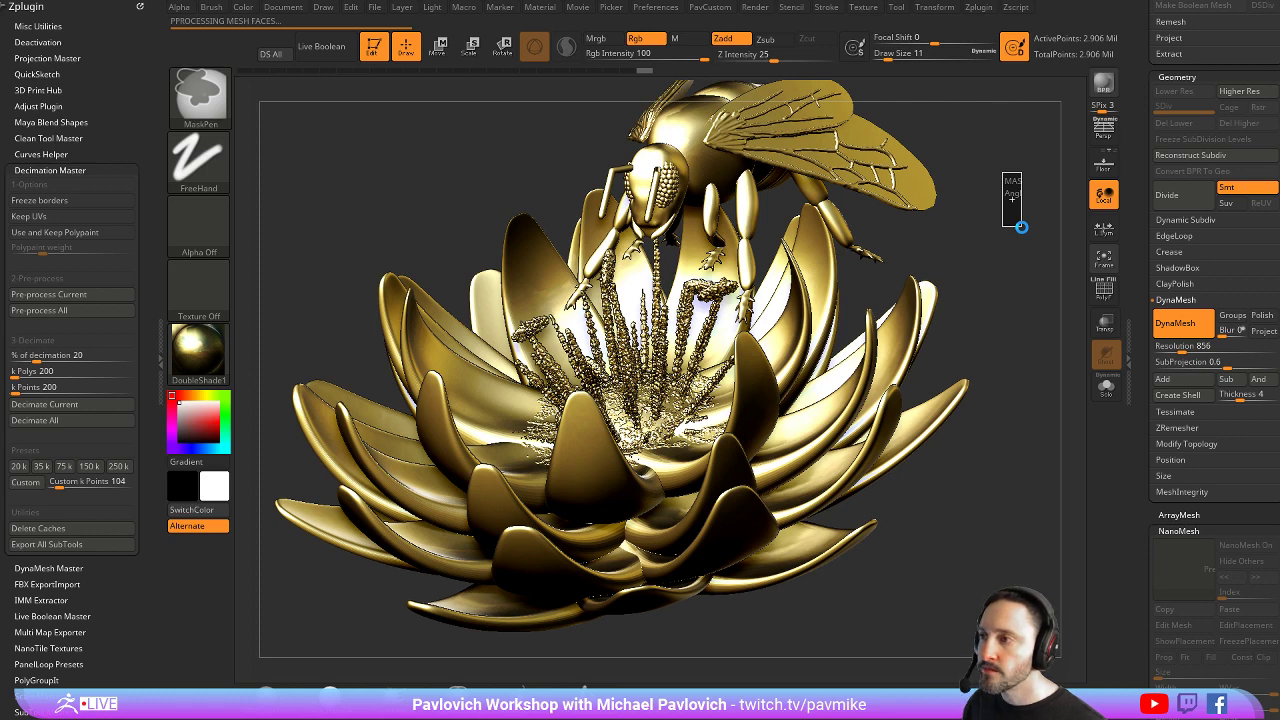
Isolate the flower petals by polygroup and split the hidden bee and stamen geometry into its own subtool
mouse_move(983, 220)
left_mouse_down()
mouse_move(1000, 236)
mouse_move(993, 222)
left_mouse_up()
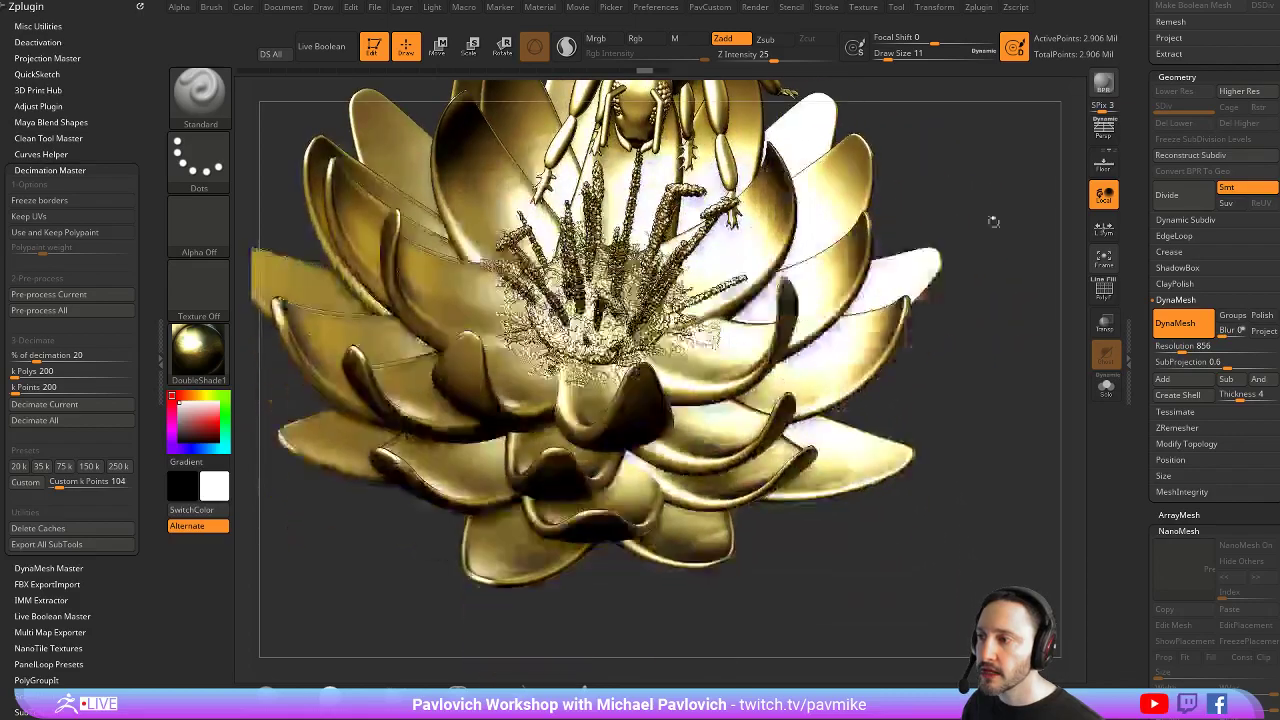
mouse_move(957, 527)
left_mouse_down("ctrl+shift")
mouse_move(829, 254)
mouse_move(777, 182)
left_mouse_up("ctrl+shift")
left_click(929, 197, "ctrl+shift")
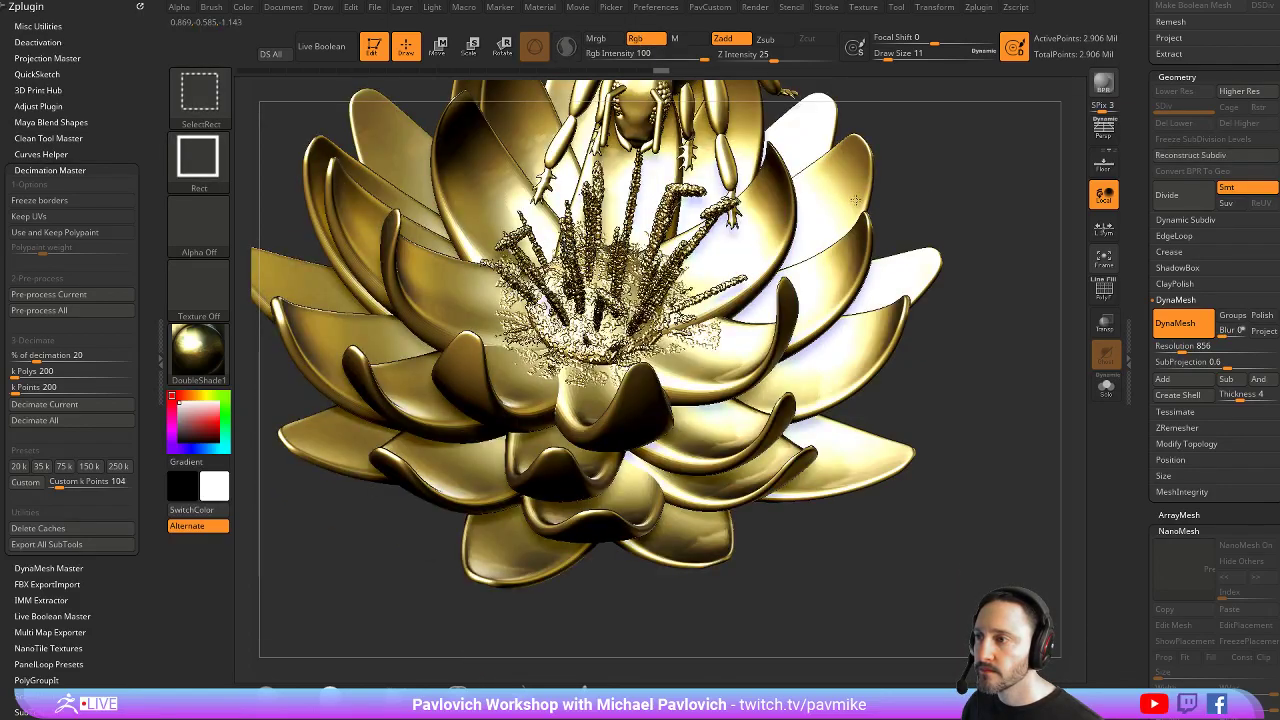
left_click(856, 200, "ctrl+shift")
left_click_drag(966, 220, 995, 287, "ctrl+shift")
left_click(766, 224, "ctrl+shift")
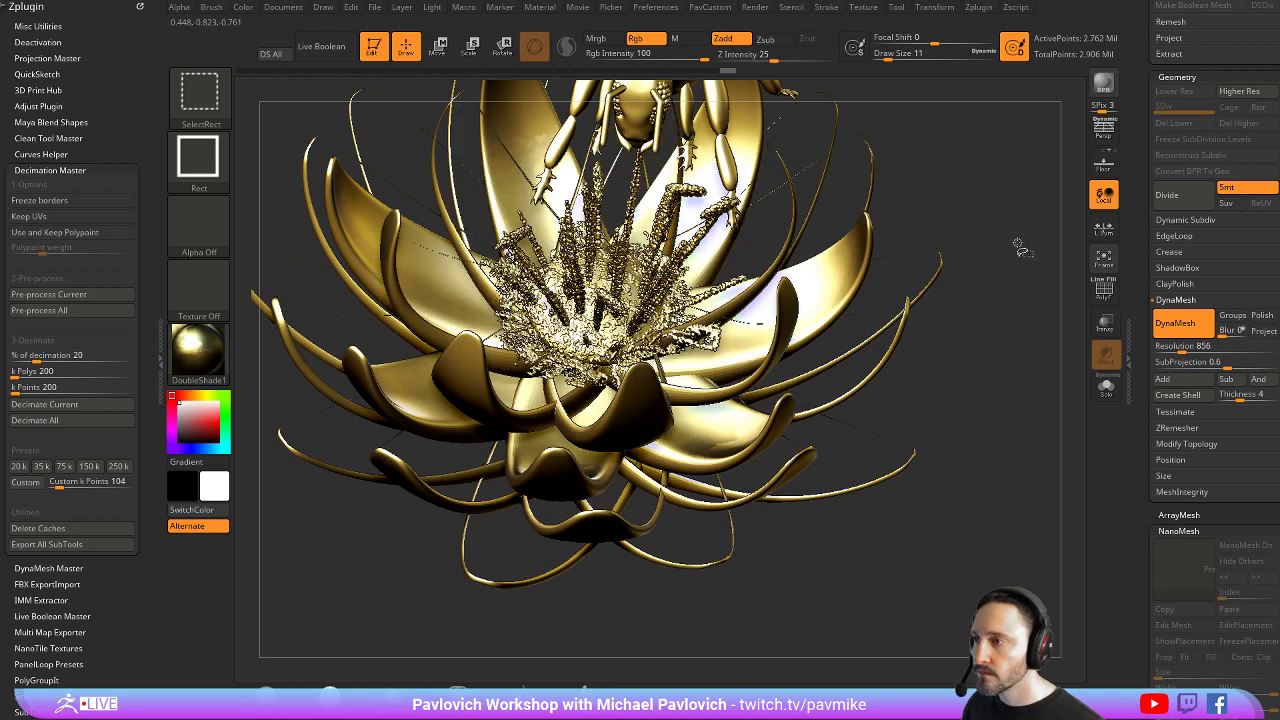
left_click_drag(1009, 204, 1027, 270, "ctrl+shift")
key("ctrl+shift+a")
left_click_drag(985, 193, 1015, 284, "ctrl+shift")
left_click_drag(973, 209, 1009, 292, "ctrl+shift")
key("ctrl+shift+a")
key("3")
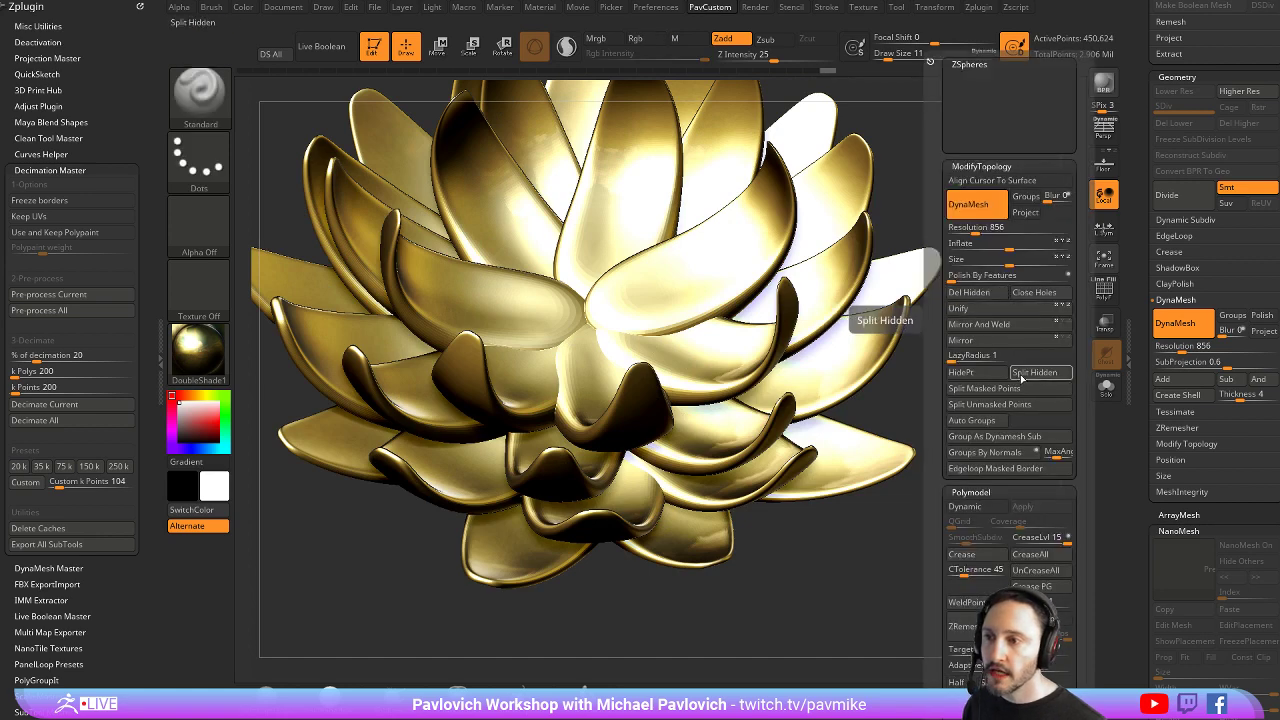
left_click(1030, 372)
left_click_drag(1010, 314, 957, 313)
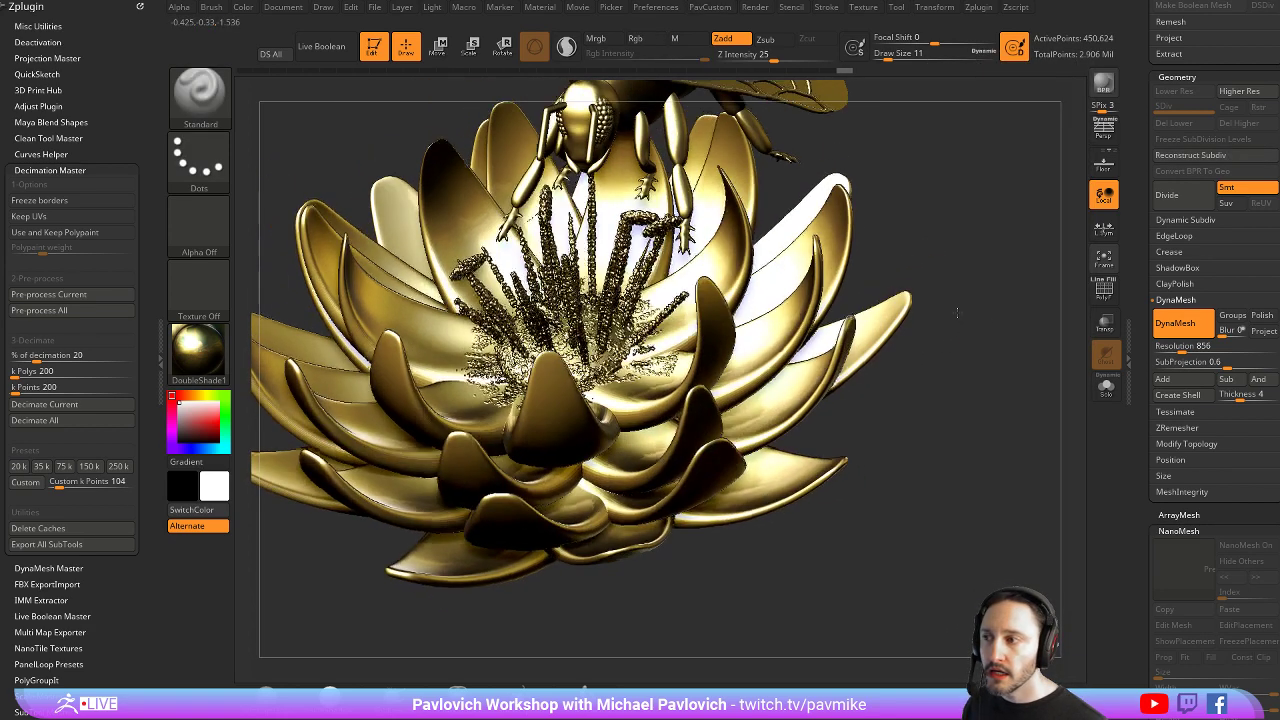
left_click_drag(985, 240, 1017, 298, "ctrl")
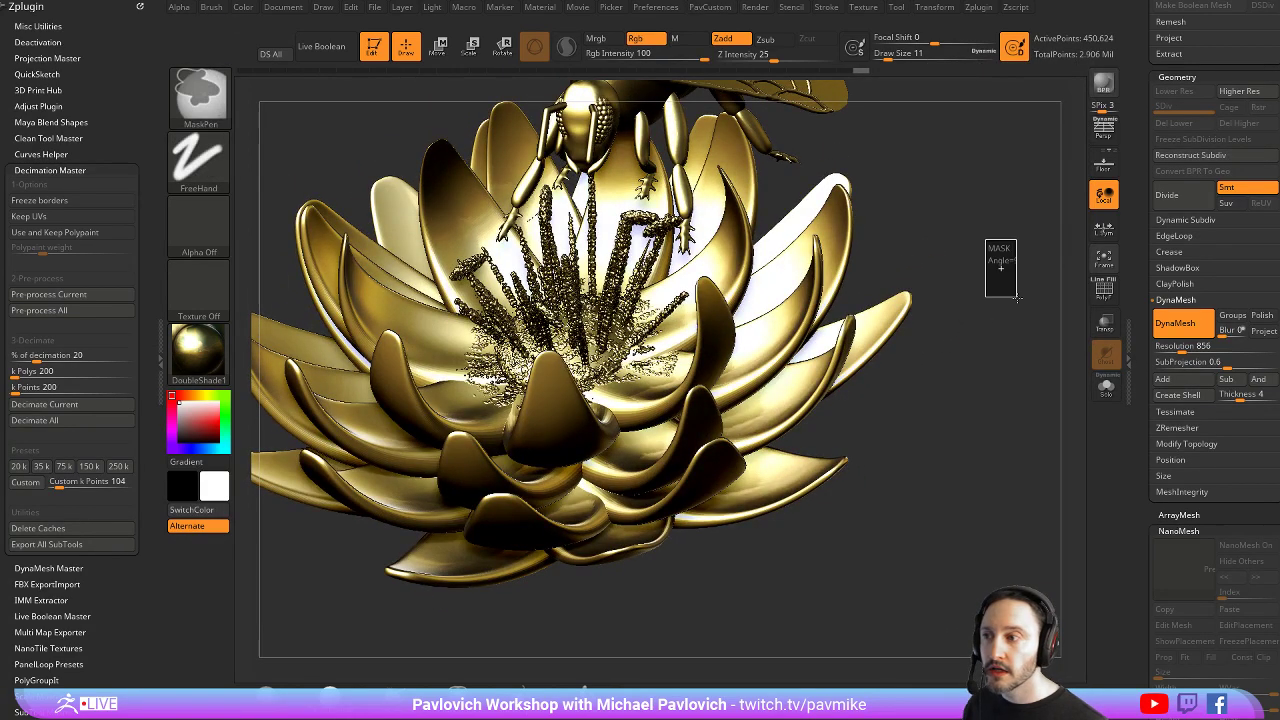
left_click(933, 207, "ctrl")
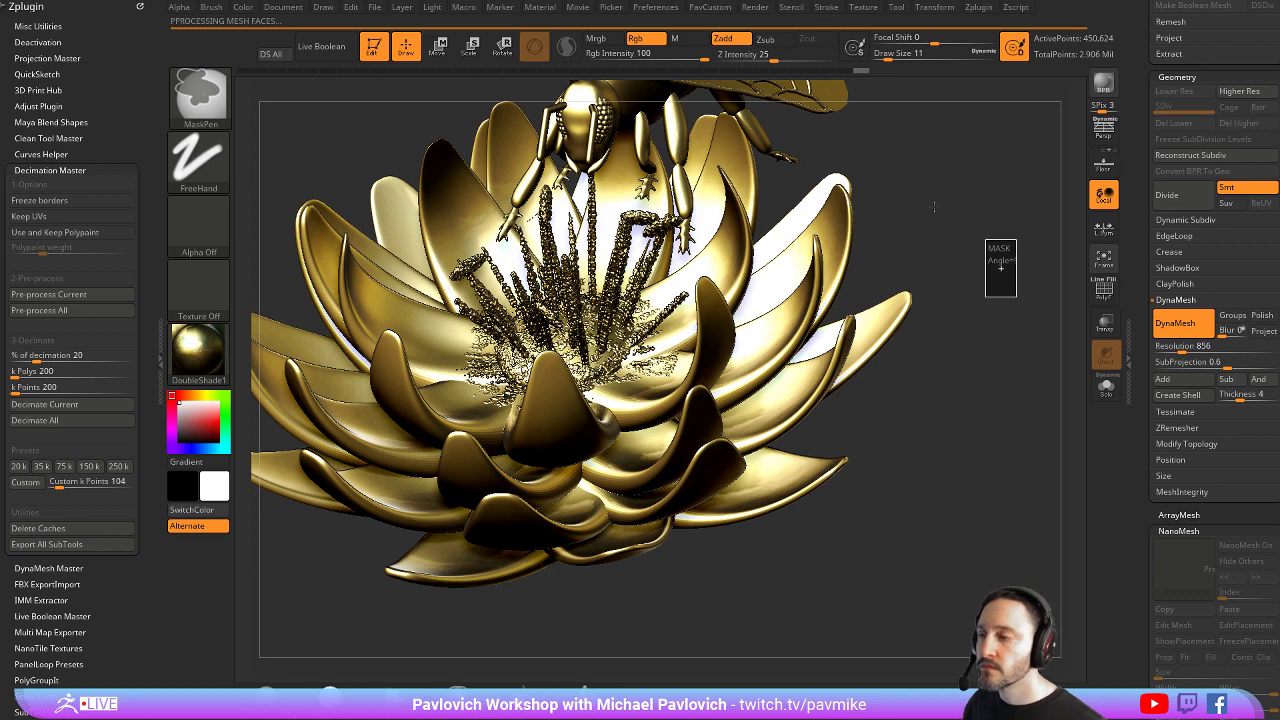
key("ctrl+z")
Lower the DynaMesh resolution to 176 and remesh the flower petals
left_click_drag(935, 206, 903, 230)
key("1")
left_click_drag(1029, 189, 1082, 295, "ctrl")
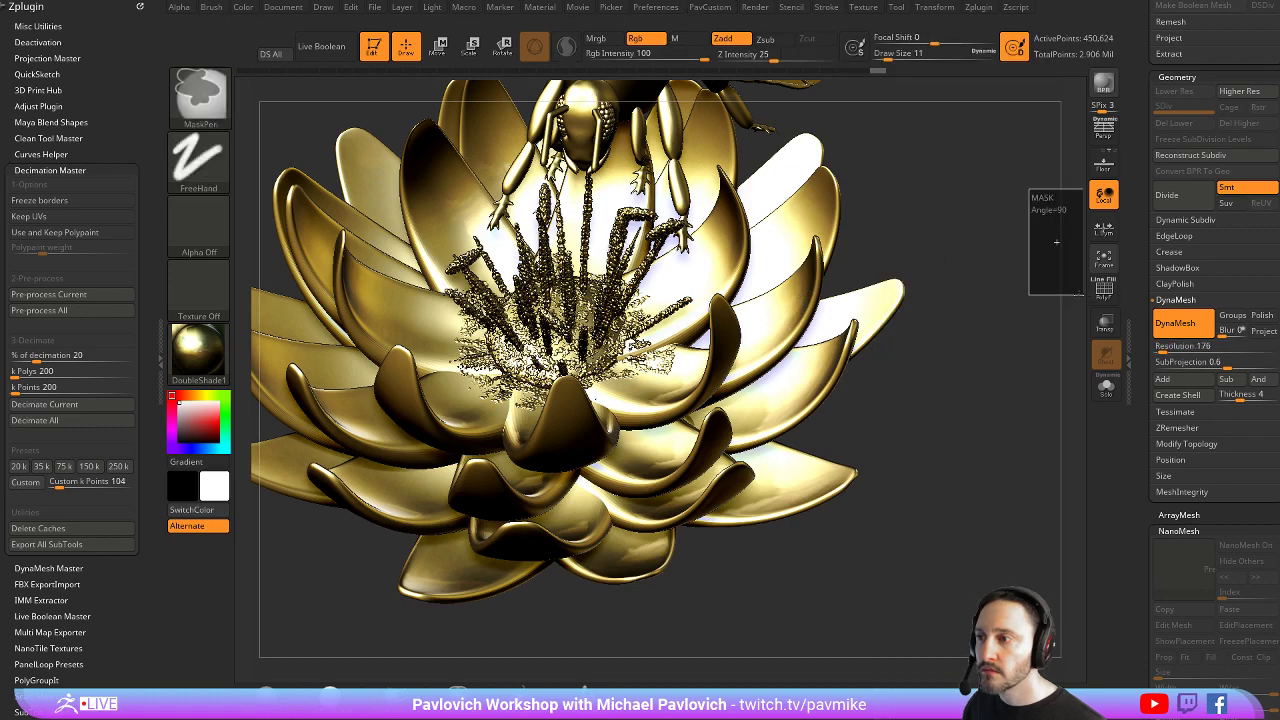
left_click_drag(1014, 257, 975, 185)
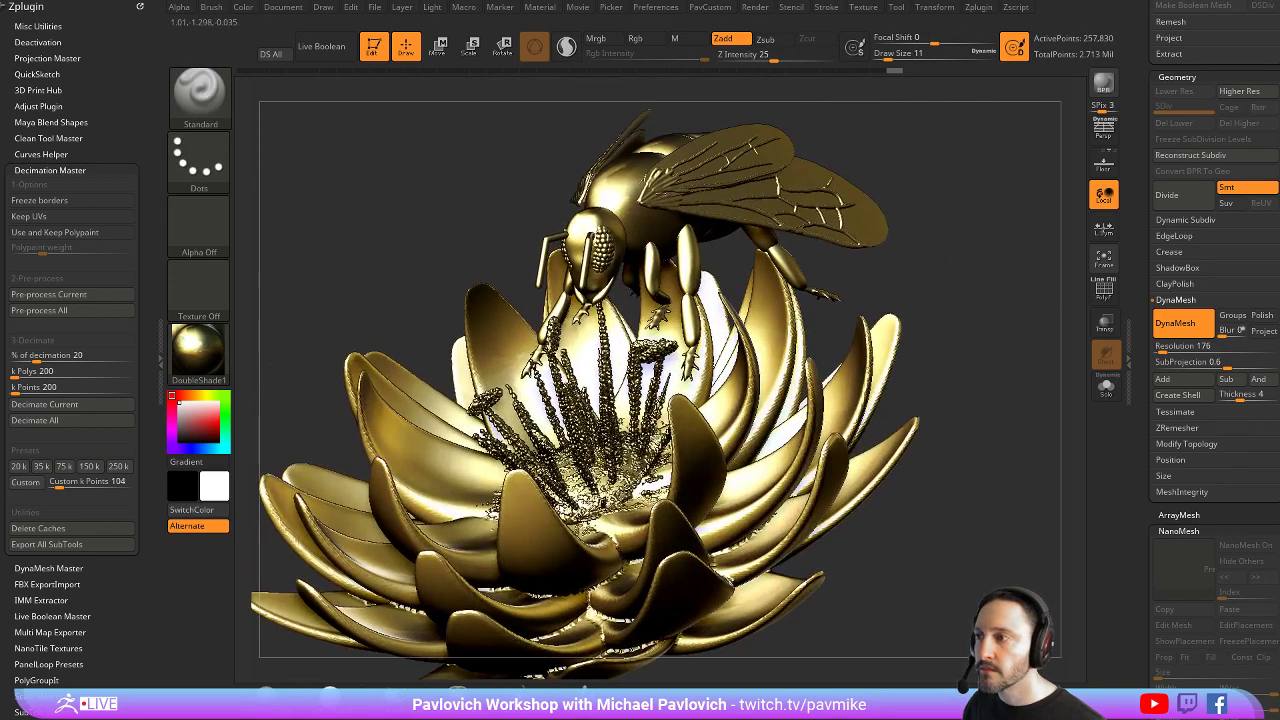
Solo the bee and stamen subtool, hide the stamens and split them off from the bee and flower centre
left_click(1105, 385)
key("ctrl+shift")
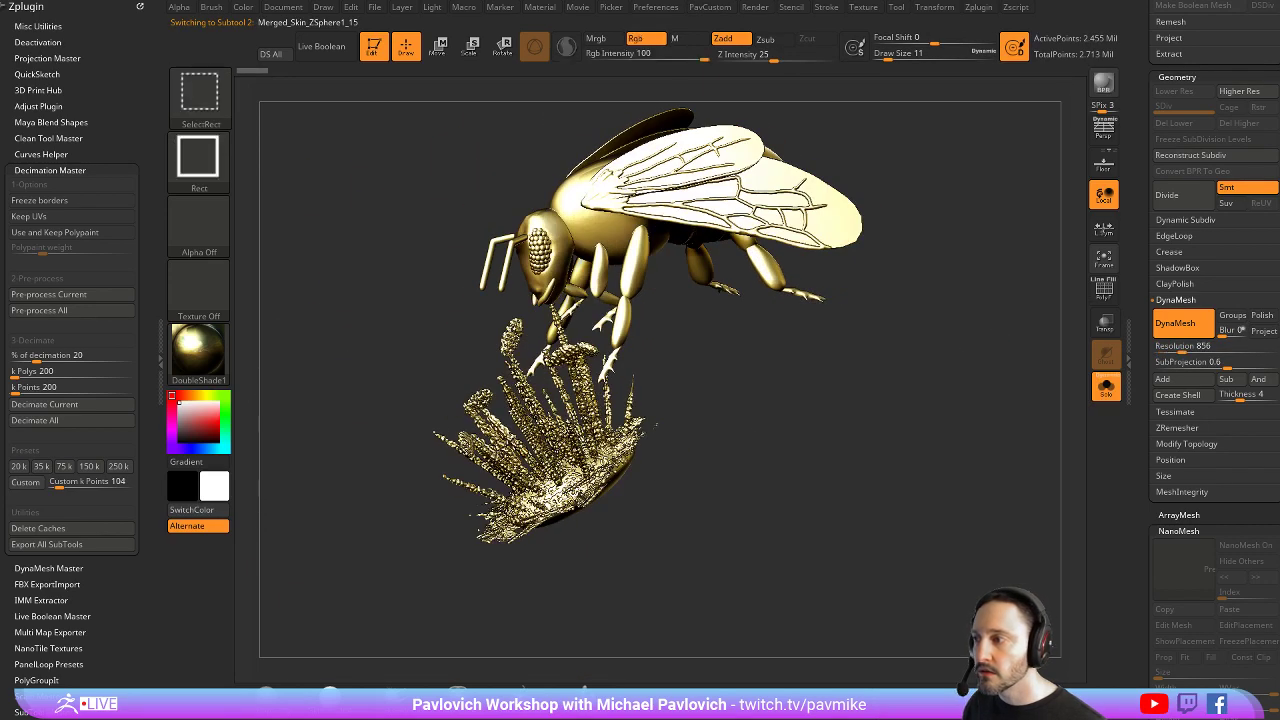
left_click(656, 424, "ctrl+shift")
left_click_drag(952, 274, 1008, 385, "ctrl+shift")
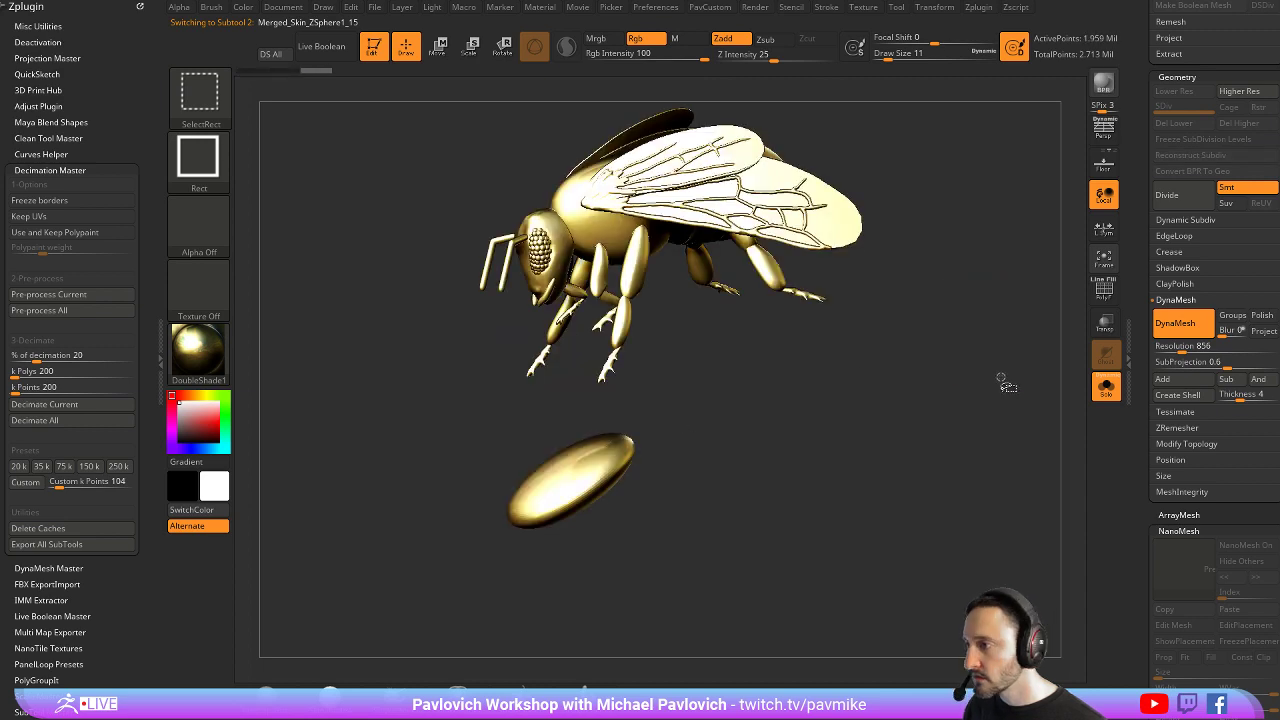
key("5")
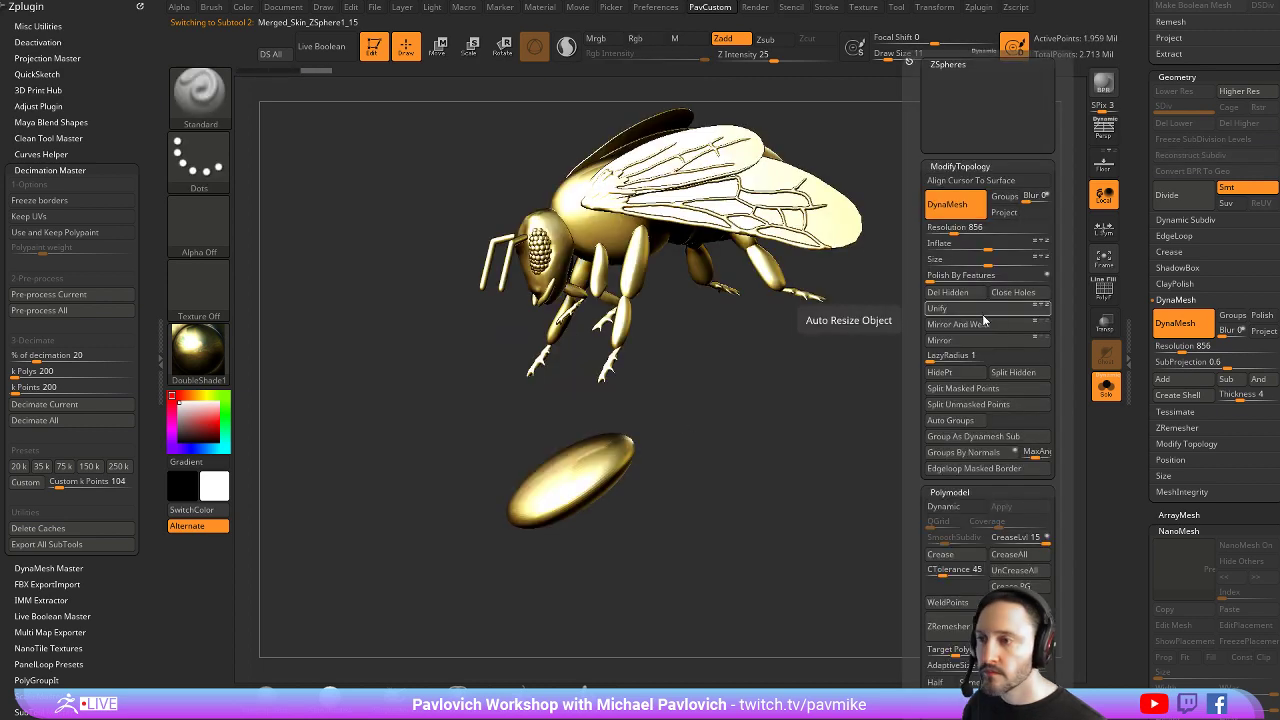
left_click_drag(983, 399, 1168, 377)
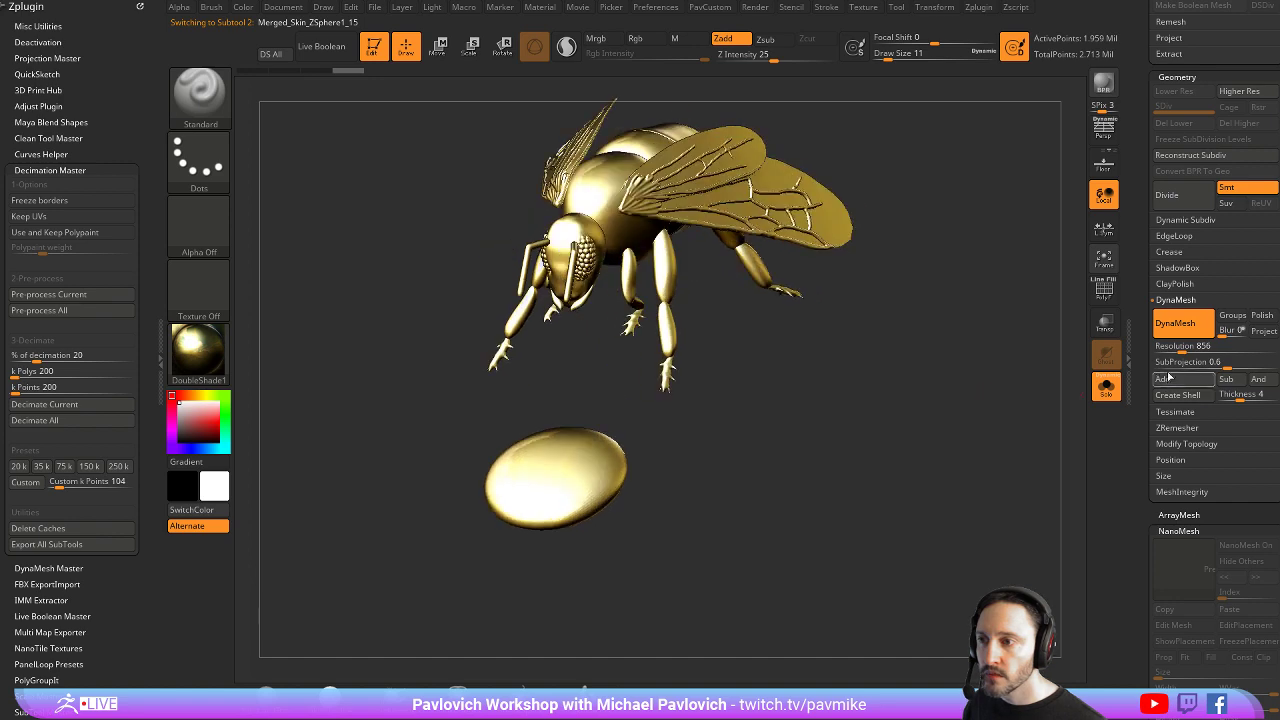
Lower the DynaMesh resolution, remesh the bee and flower centre, and show all subtools again
left_click(1176, 349)
mouse_move(934, 349)
left_mouse_down("ctrl")
mouse_move(990, 416)
mouse_move(984, 388)
mouse_move(1020, 333)
mouse_move(1058, 330)
left_mouse_up("ctrl")
left_click(1106, 387)
Merge the bee subtool down with the stamen subtool below it
left_click_drag(1149, 296, 1153, 454)
scroll(1153, 452, "up", 4)
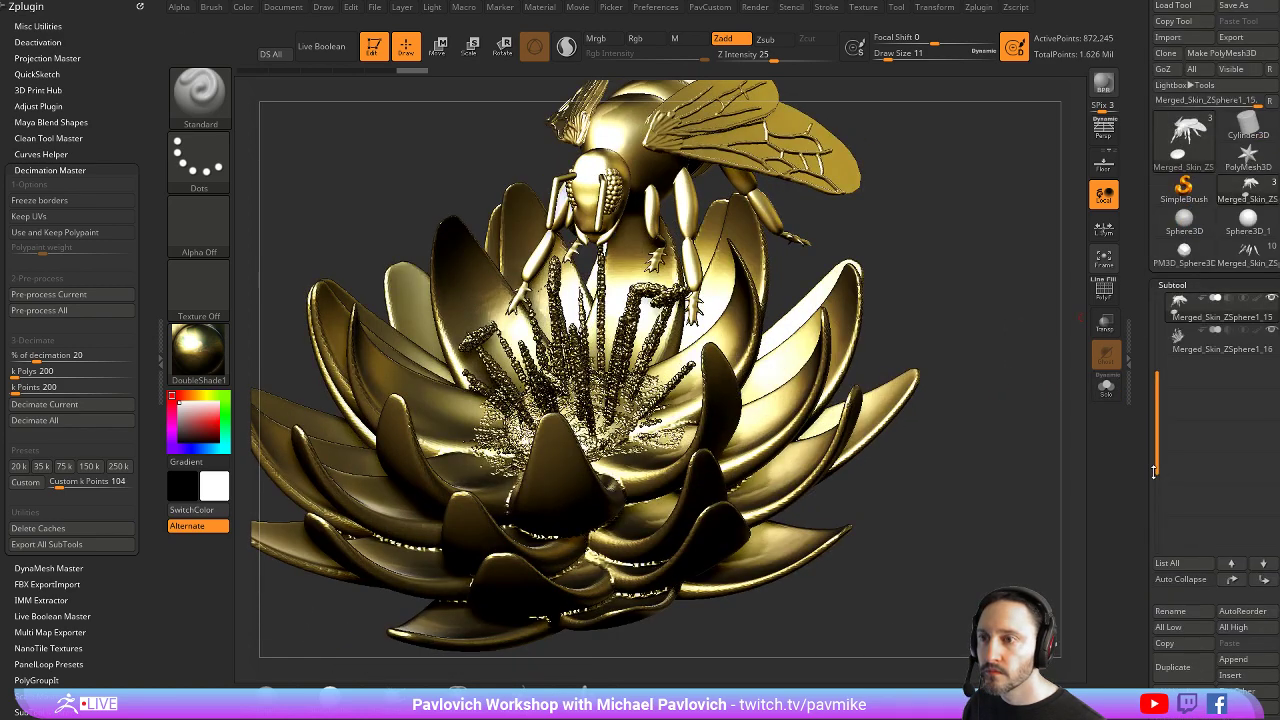
key("ctrl")
key("ctrl+e")
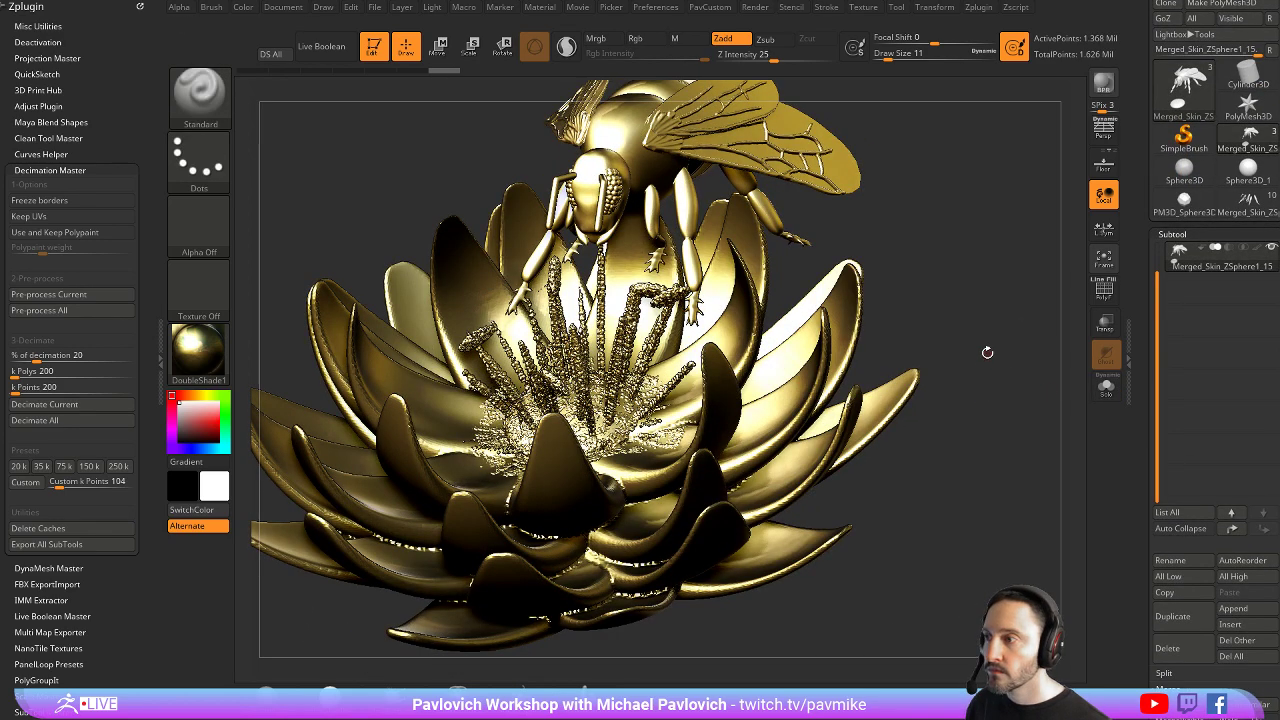
Reduce the DynaMesh resolution and remesh the merged bee and stamens into one surface
key("3")
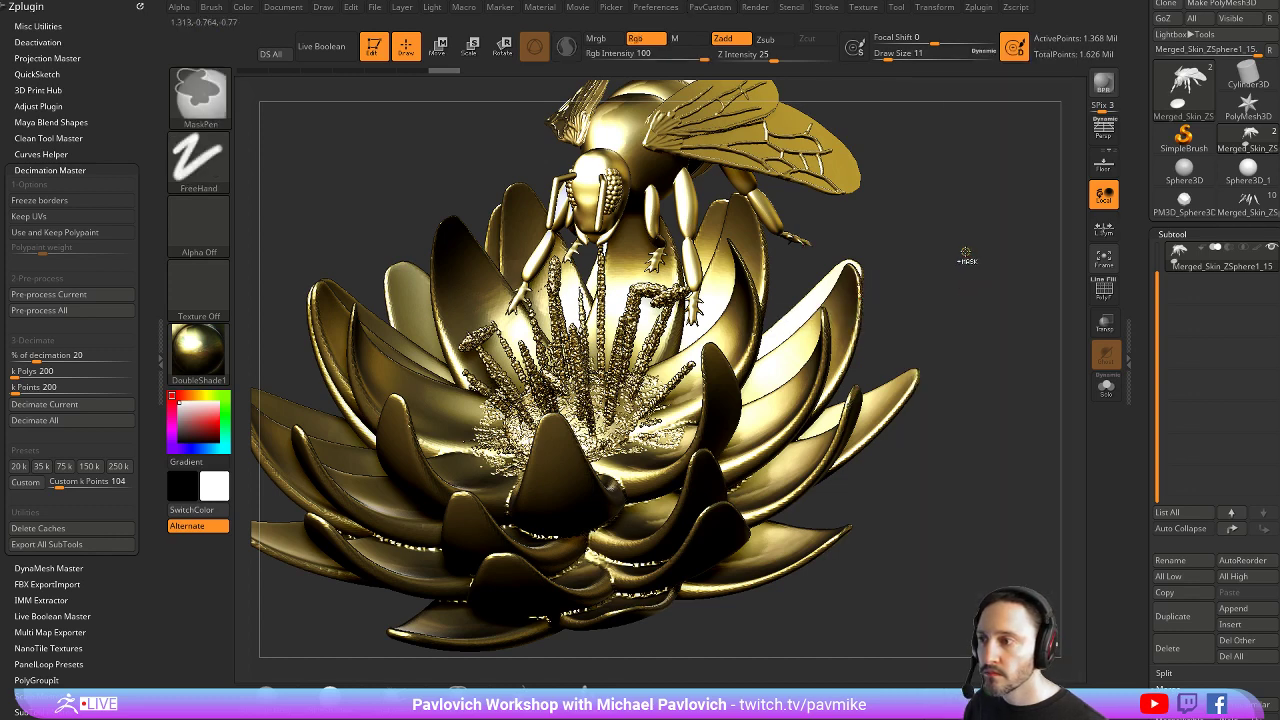
key("3")
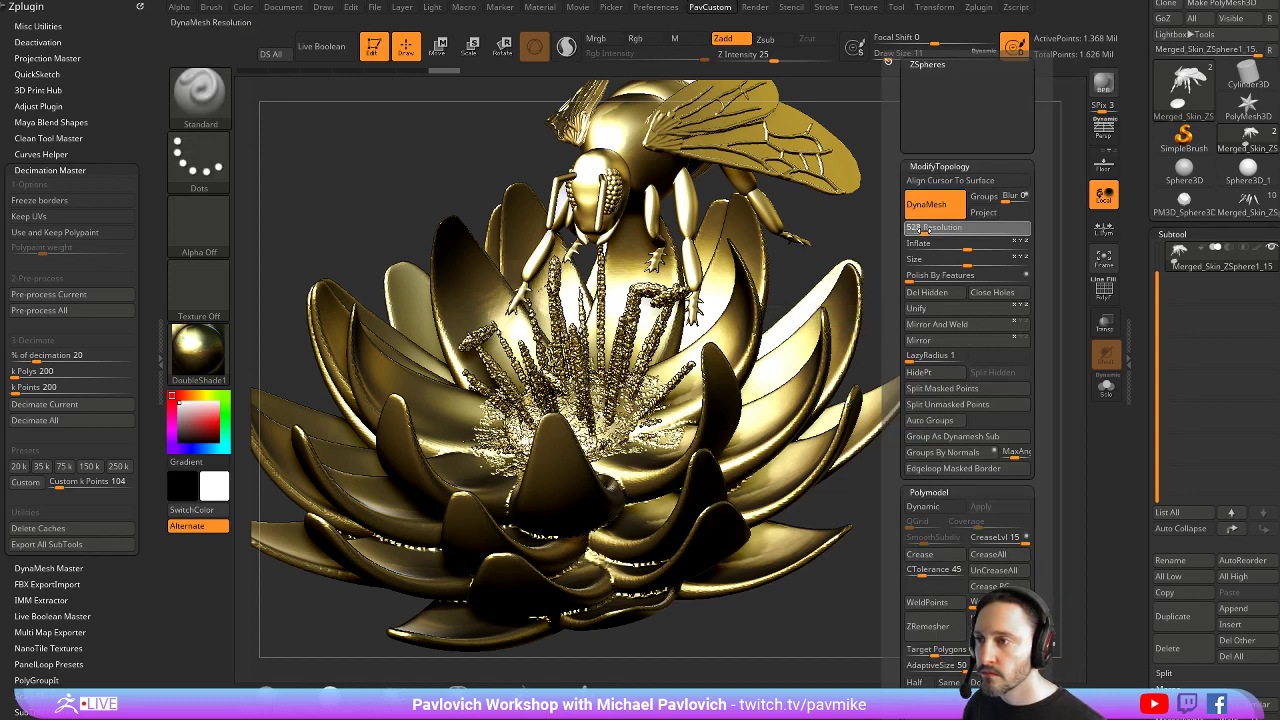
left_click_drag(960, 232, 1001, 314, "ctrl")
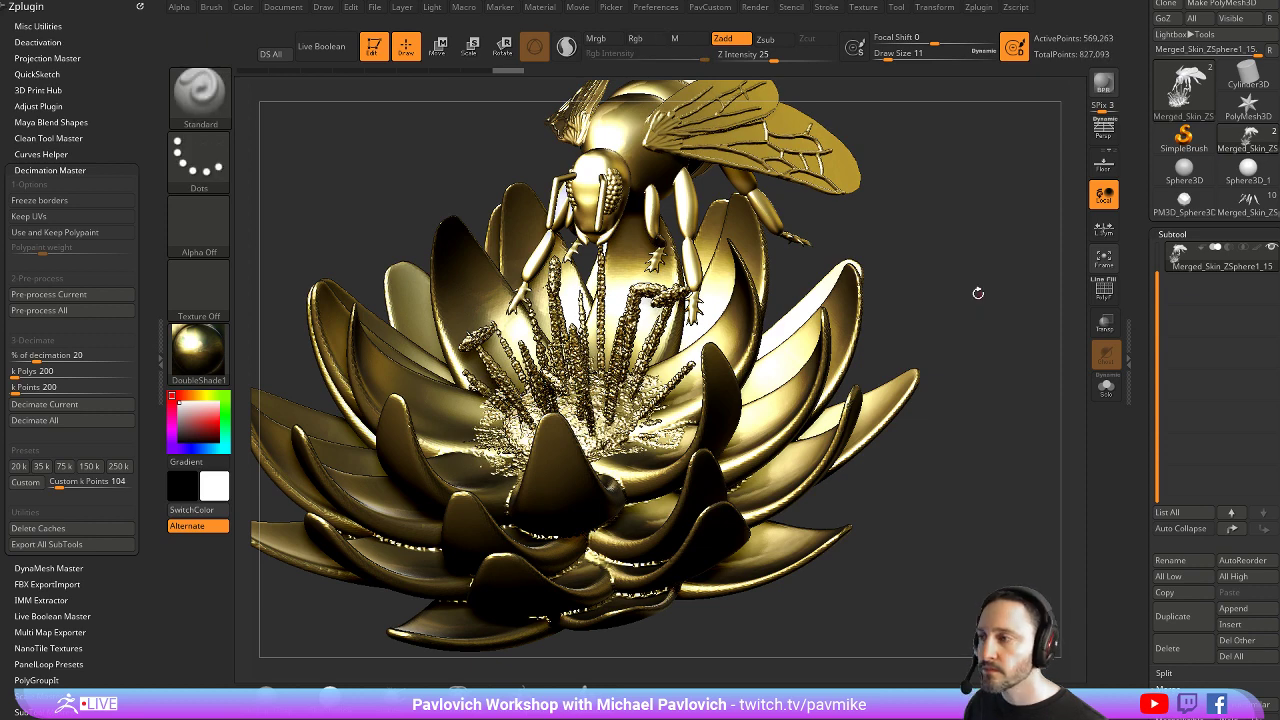
Pre-process the remeshed bee and stamen subtool for decimation
left_click_drag(934, 194, 955, 177)
key("shift+g")
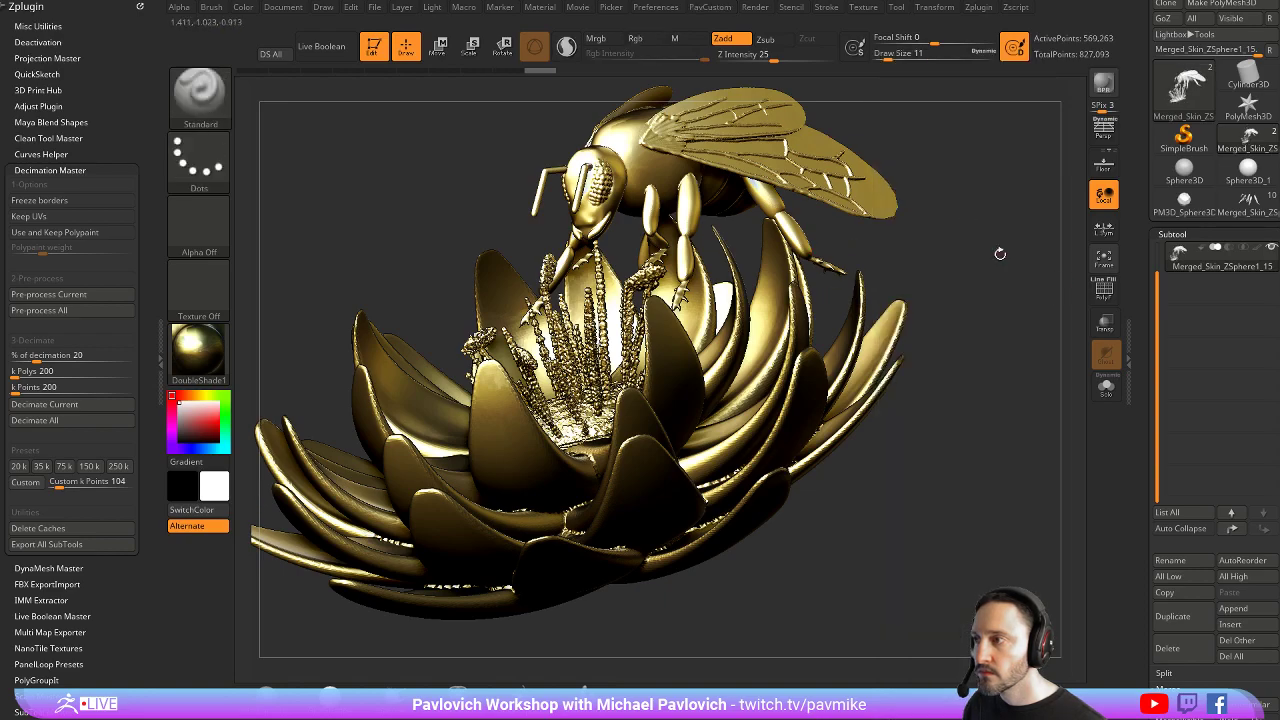
left_click_drag(1000, 253, 983, 275)
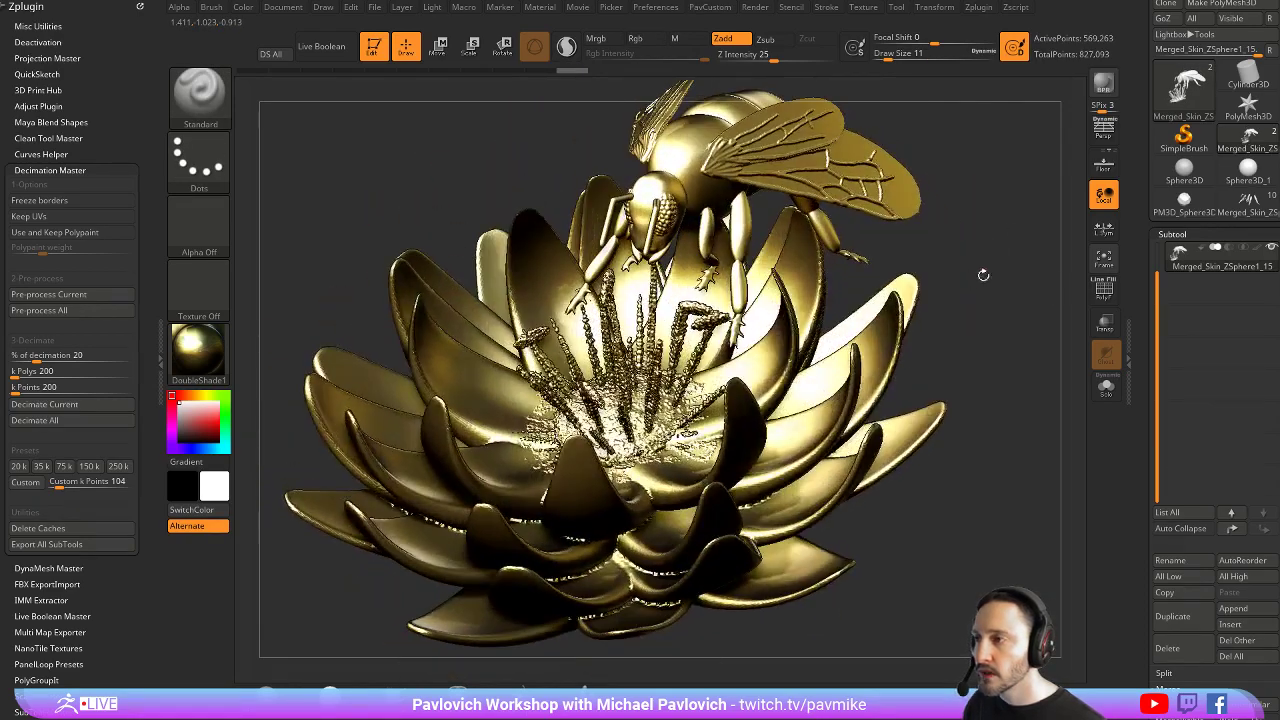
left_click(57, 296)
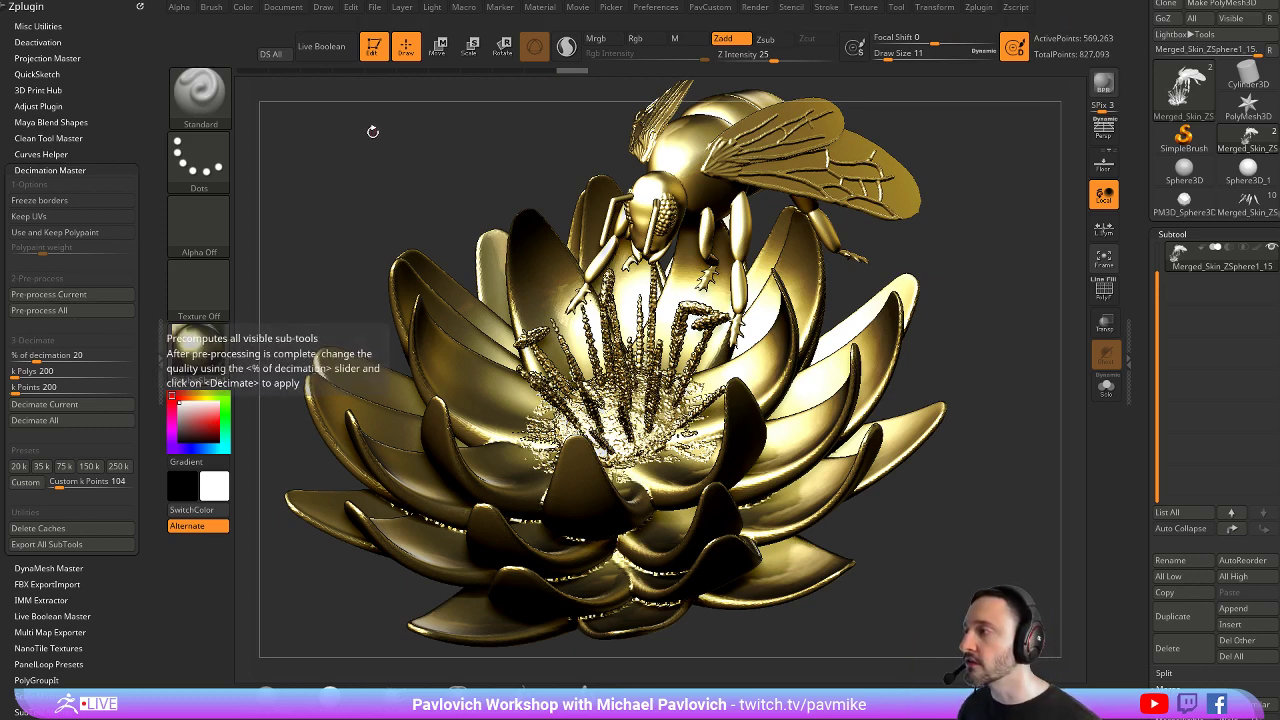
Enter 200 for the decimation's k Polys value and decimate the current subtool
left_click(47, 372)
type("200")
key("Return")
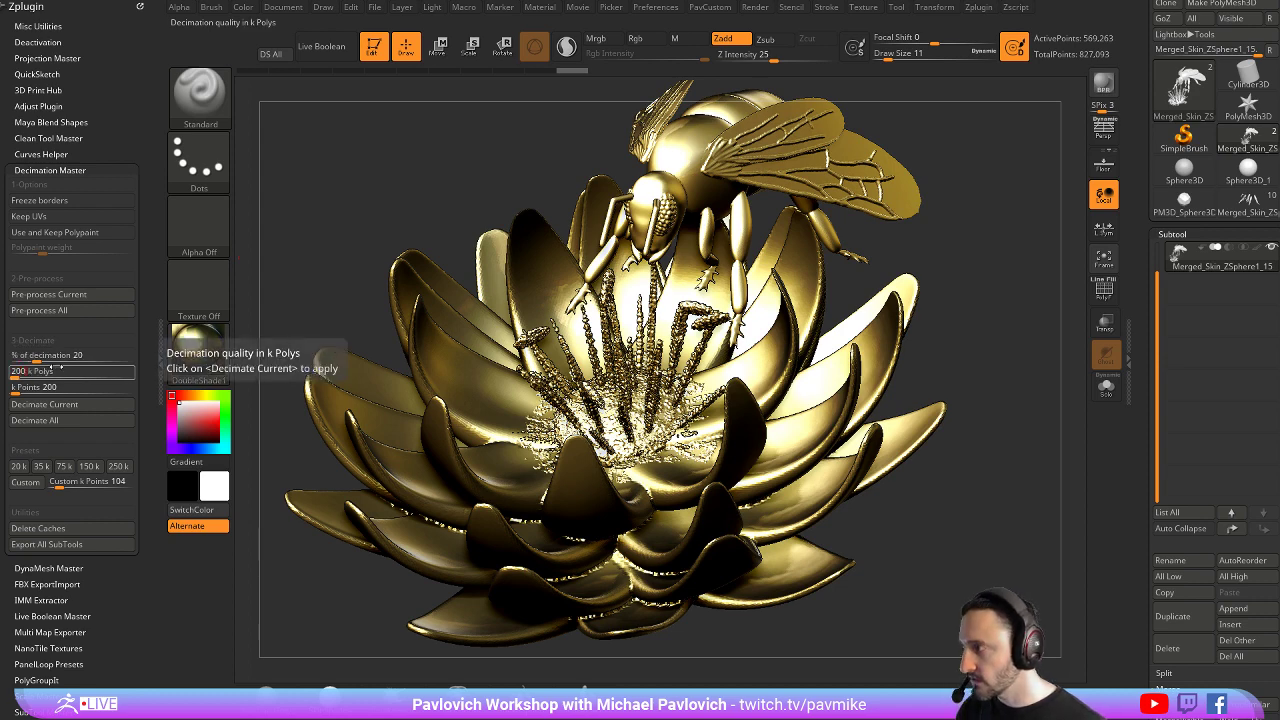
left_click(44, 404)
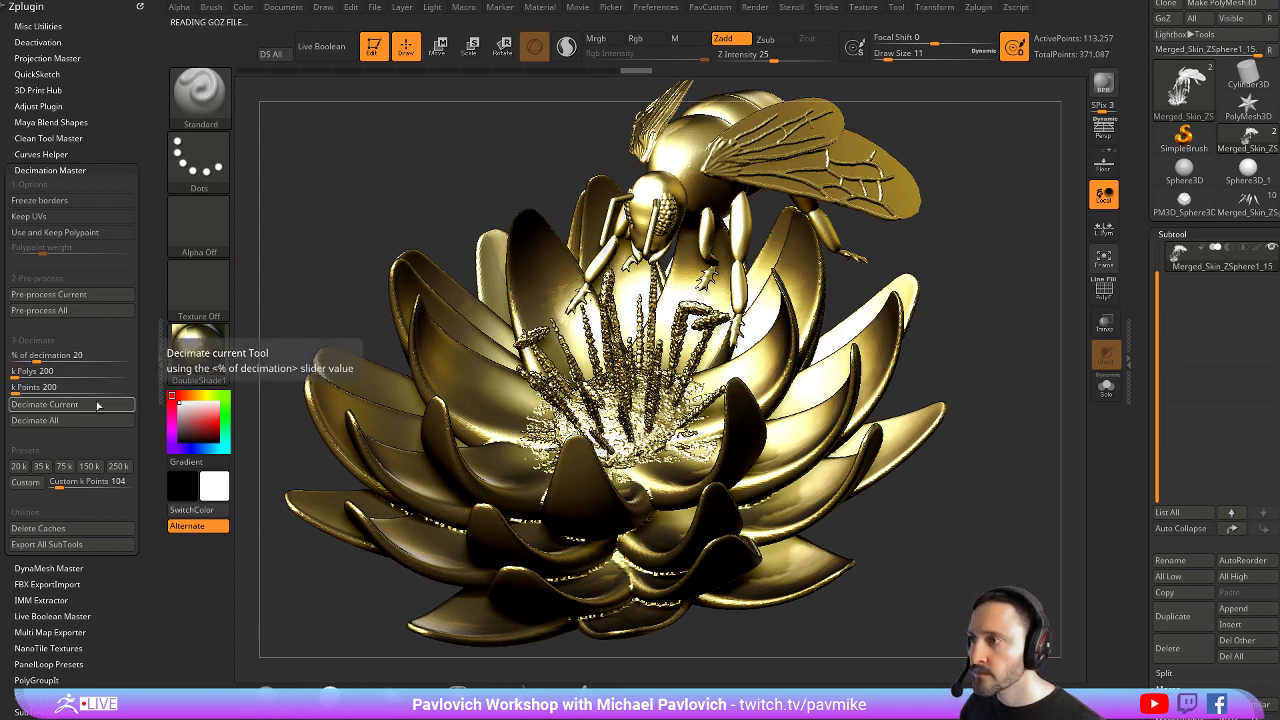
left_click_drag(1025, 270, 970, 242)
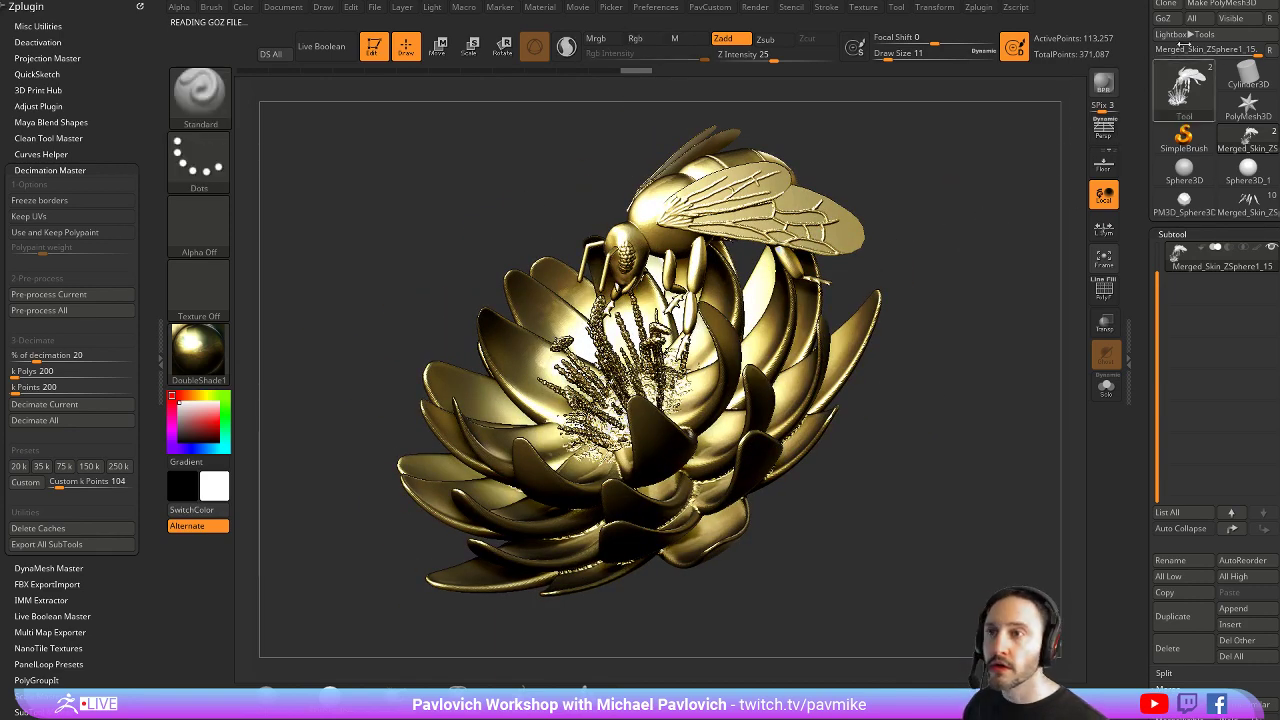
Export the decimated tool in OBJ format as "merged" into the streaming project's Bumblebee folder
left_click_drag(1138, 68, 1152, 342)
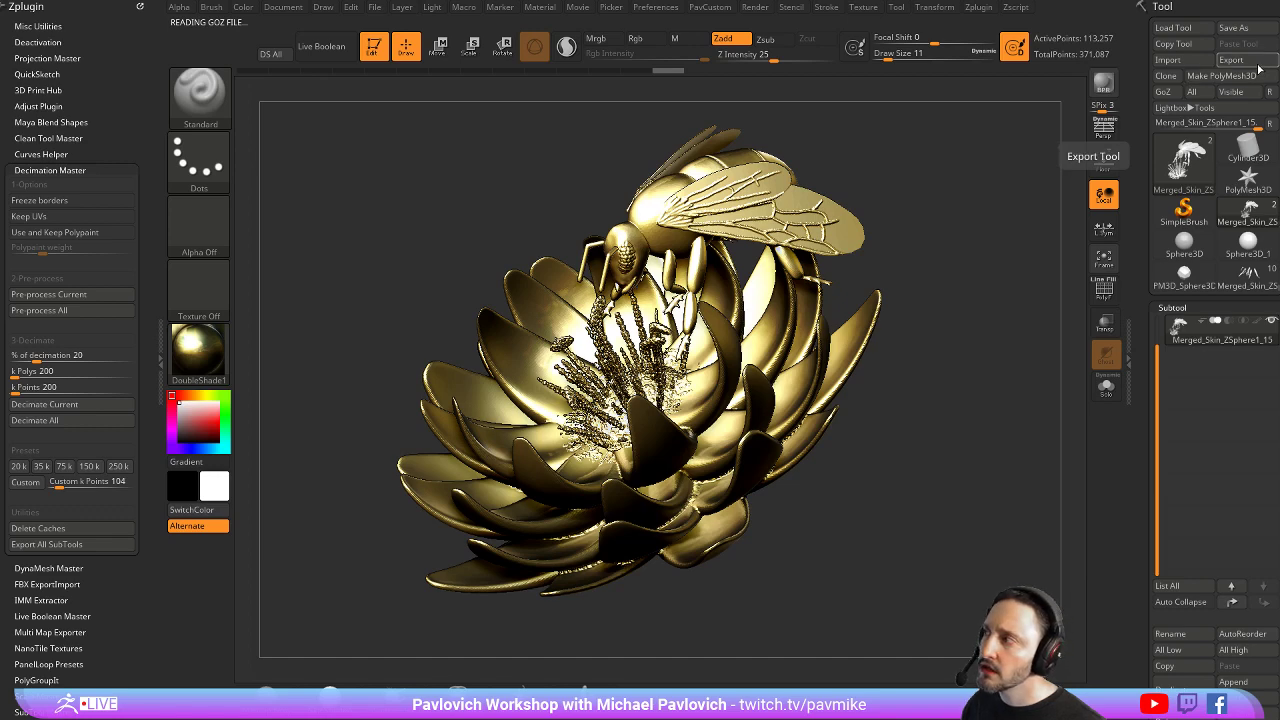
left_click(28, 172)
left_click(1231, 59)
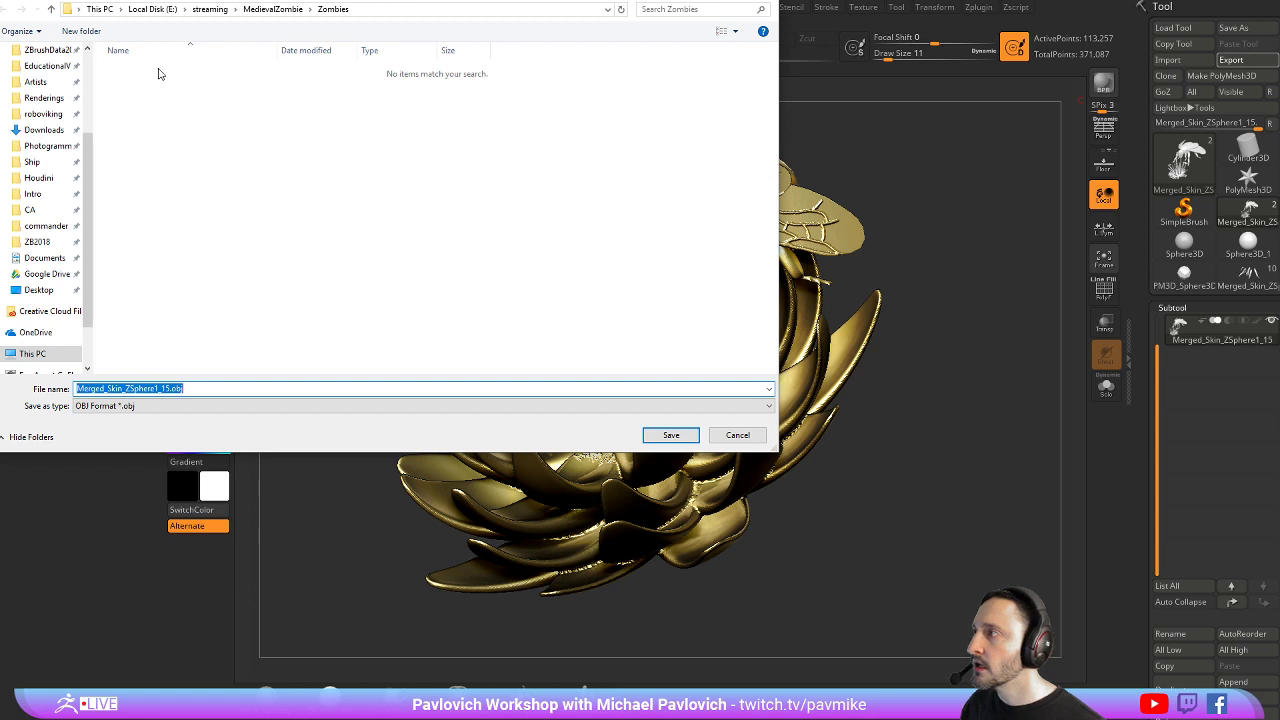
left_click(210, 9)
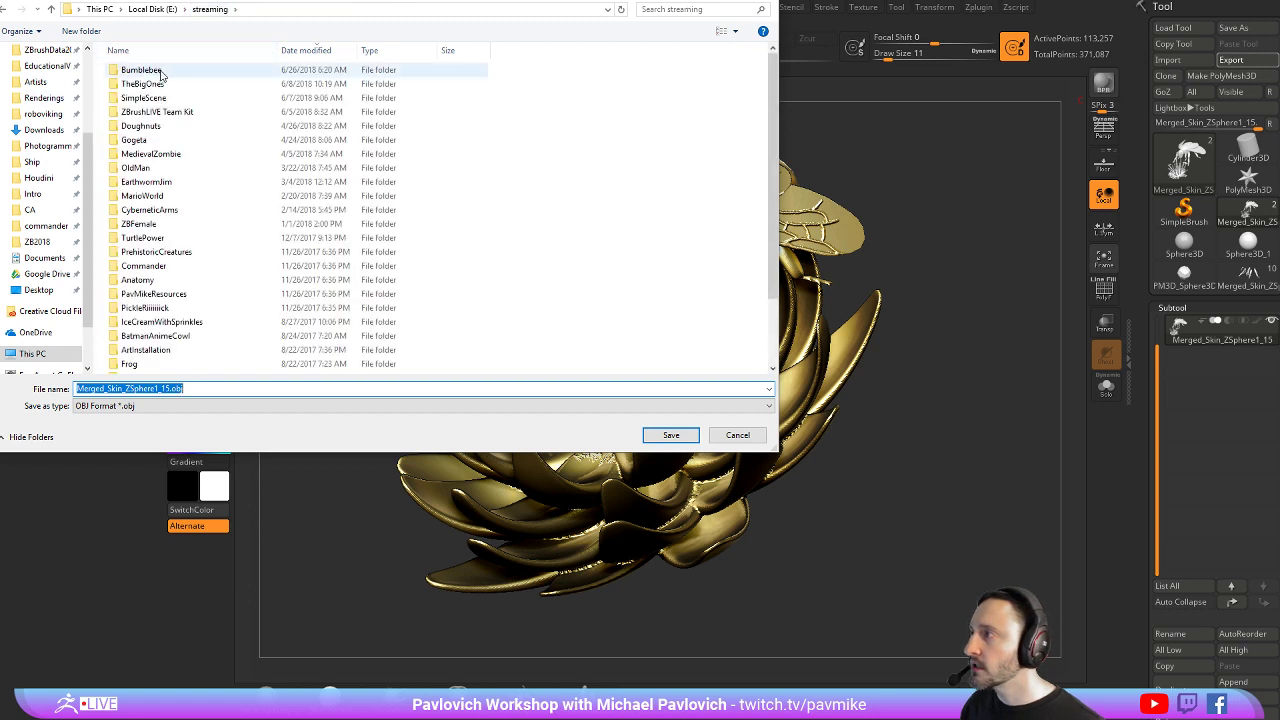
double_click(158, 64)
left_click(225, 389)
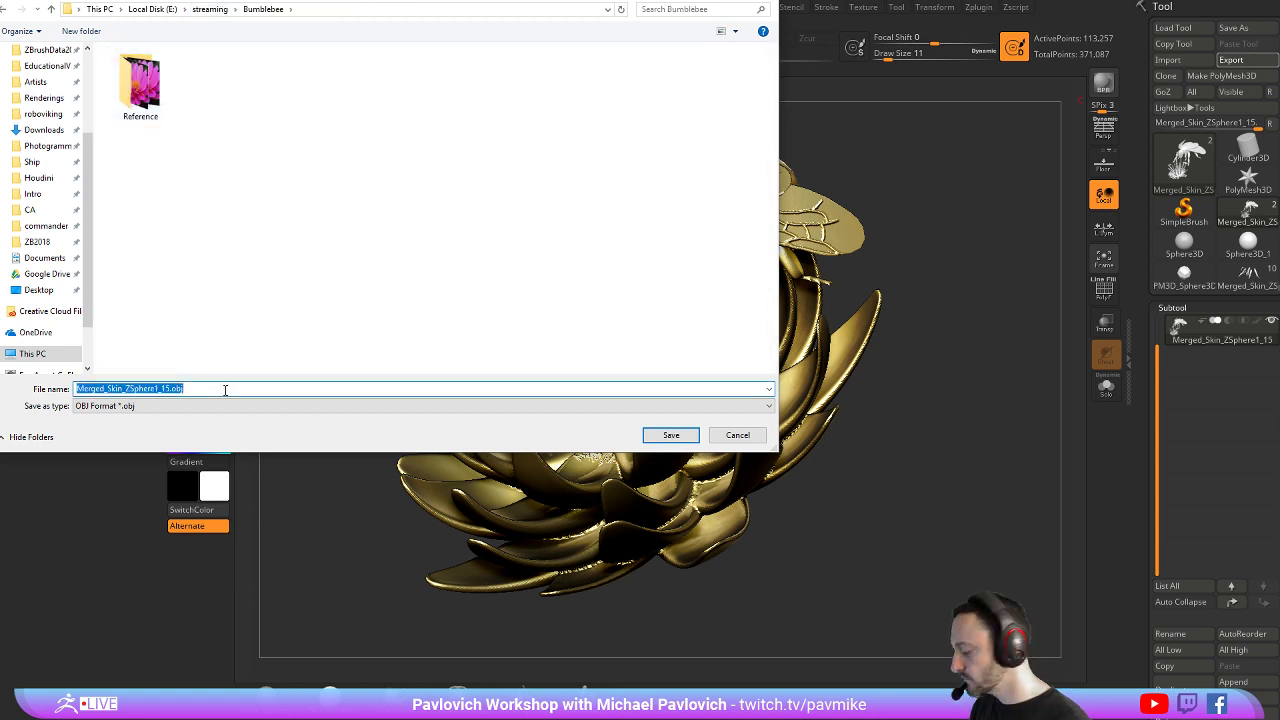
type("merged")
key("Return")
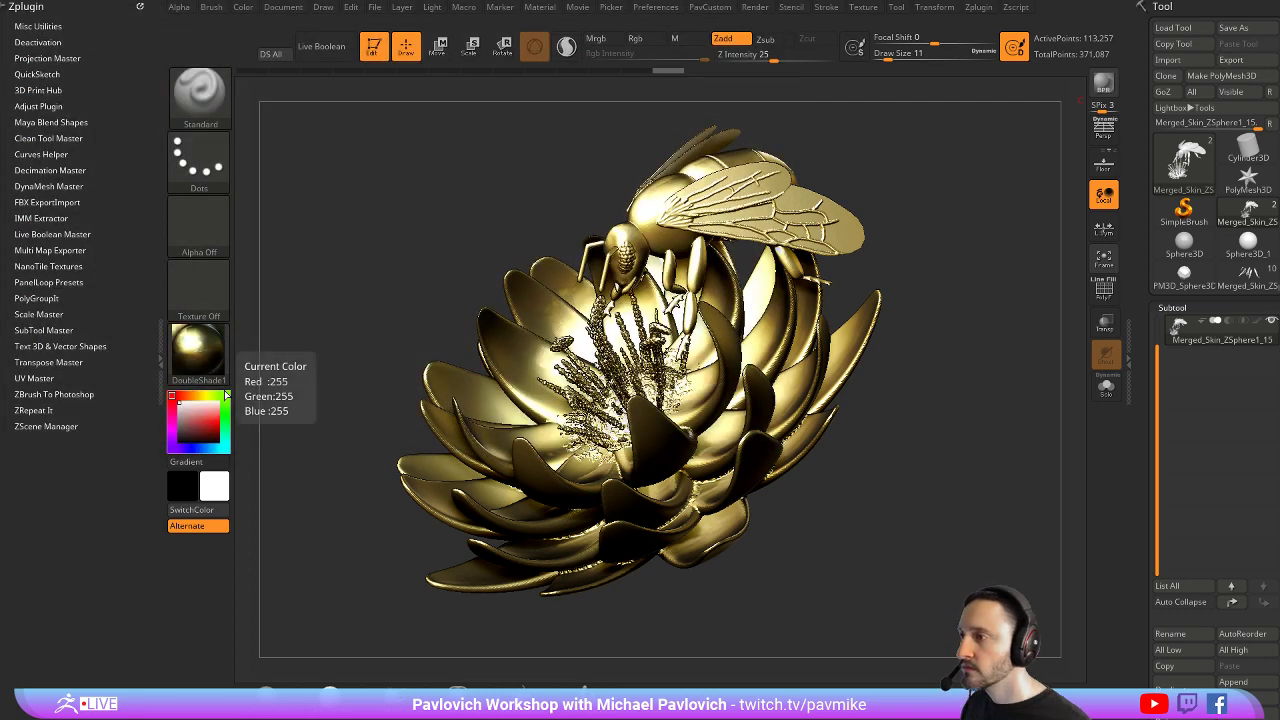
Inspect the decimated bee and flower from several angles and look at its gold render in KeyShot
left_click_drag(534, 176, 543, 204)
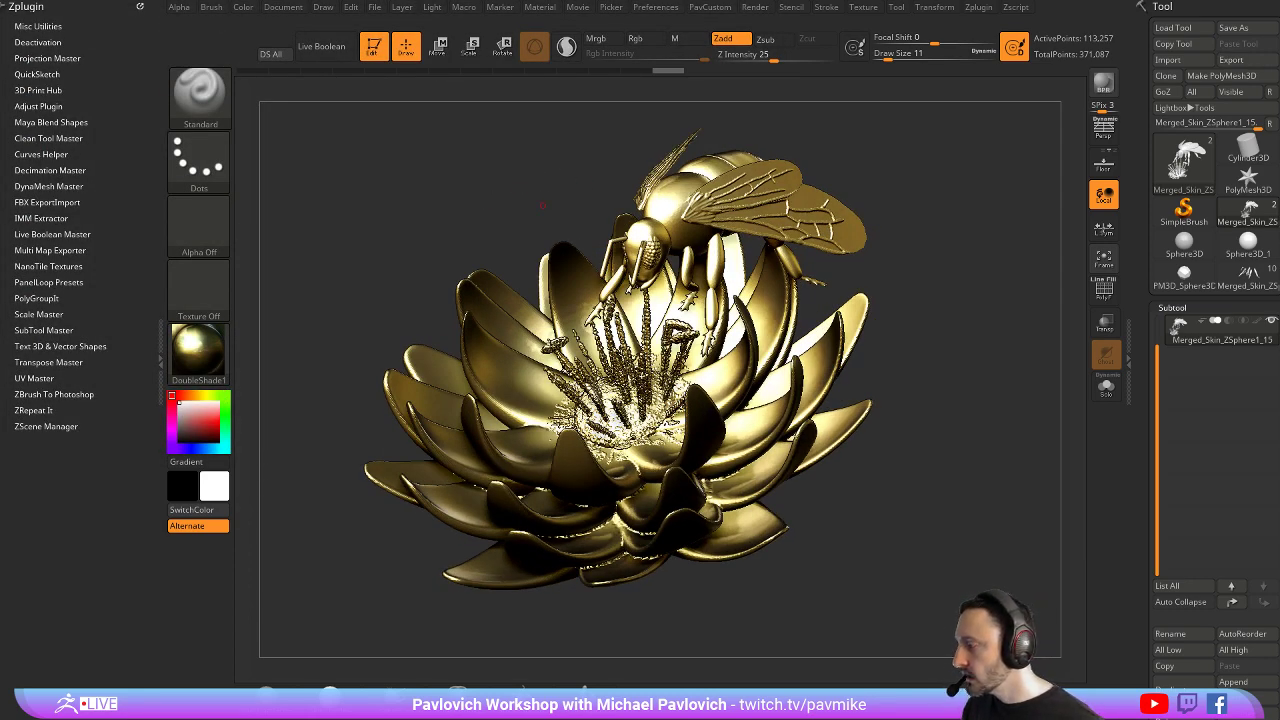
left_click_drag(858, 345, 954, 353)
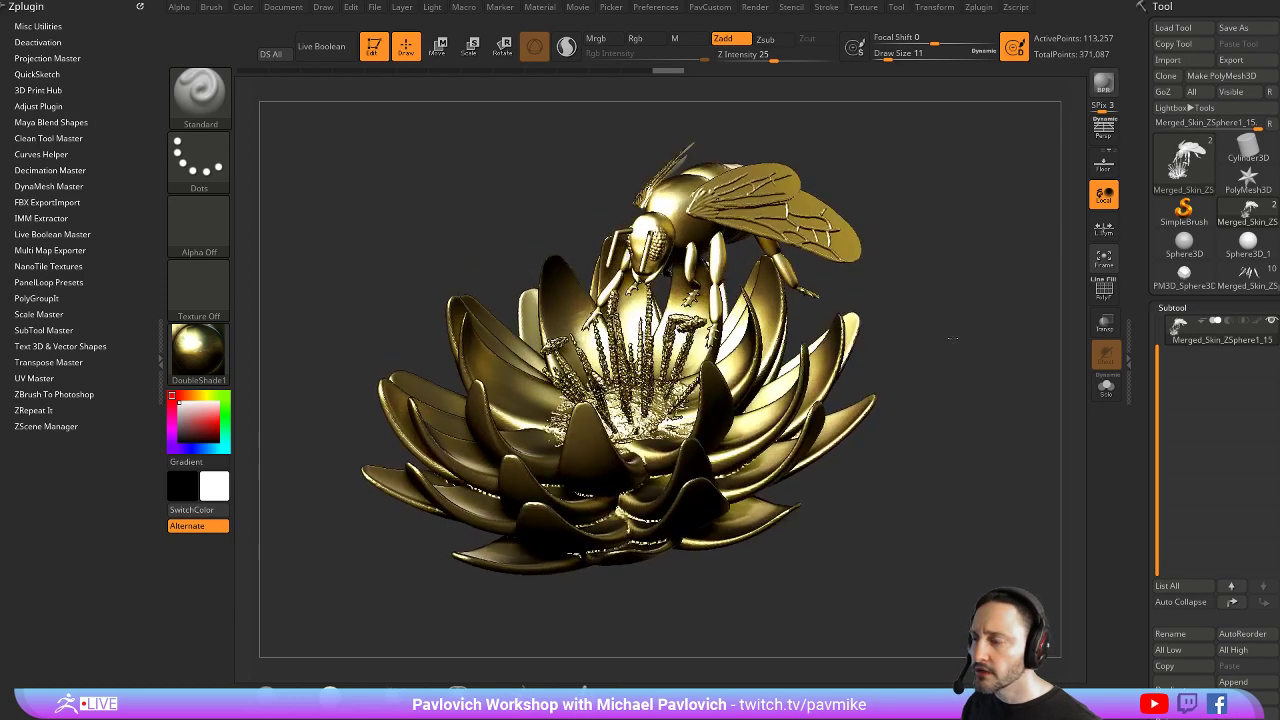
left_click_drag(957, 280, 960, 260)
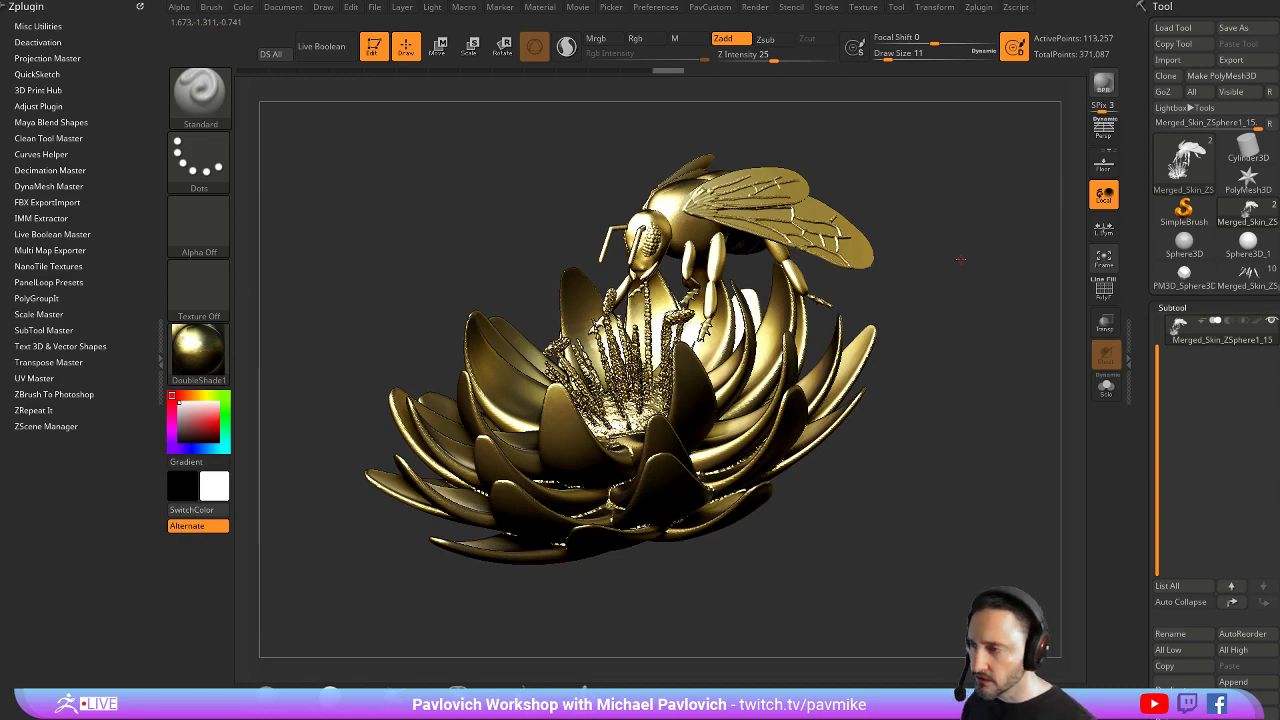
left_click_drag(848, 242, 968, 197)
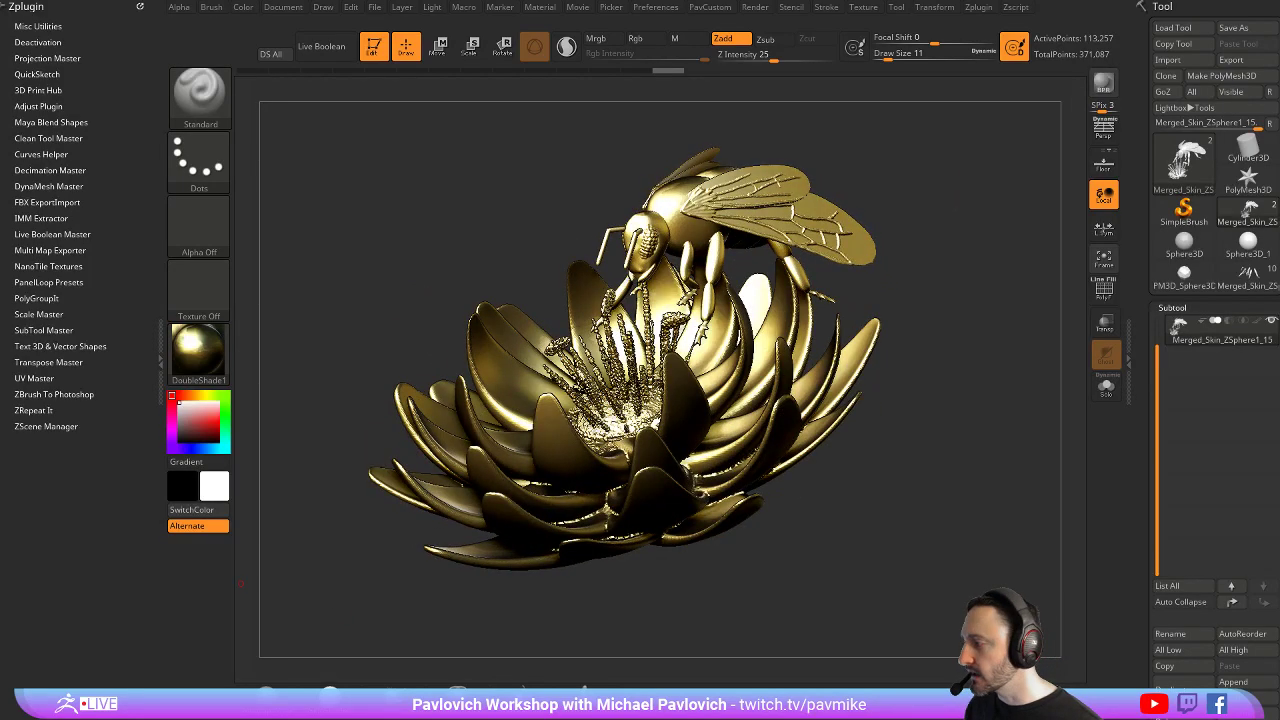
key("alt+Tab")
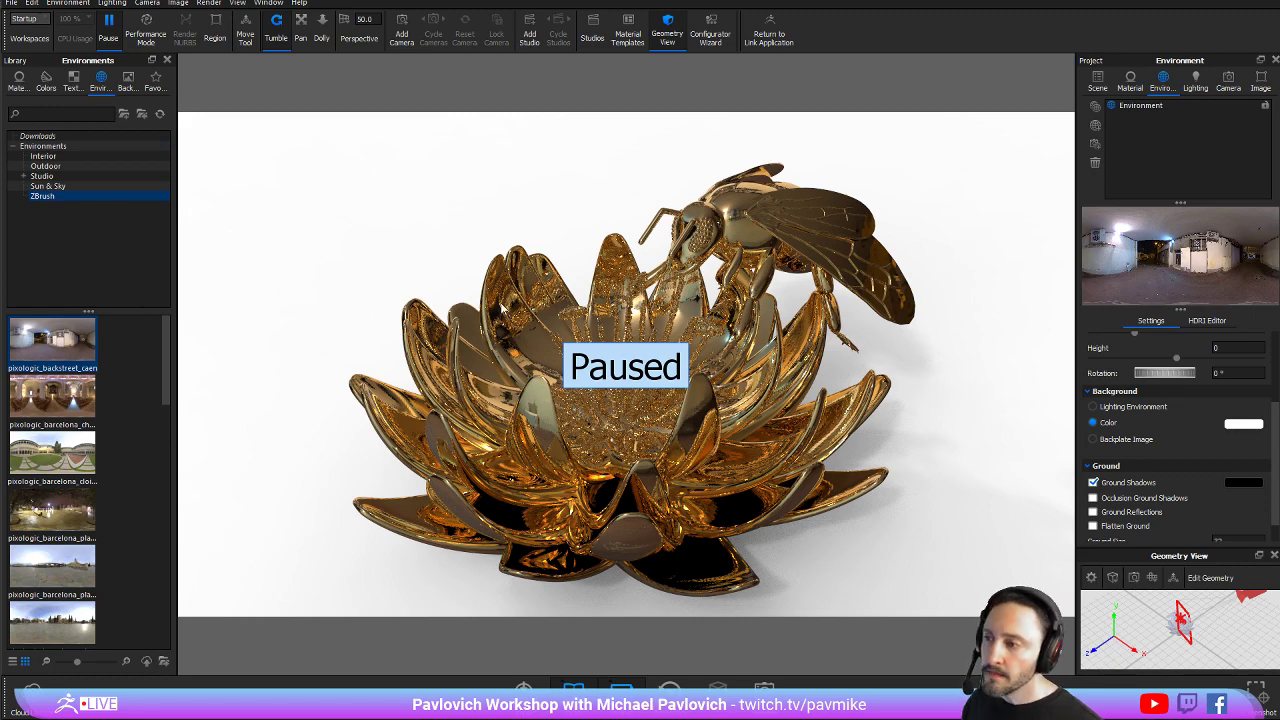
key("alt+Tab")
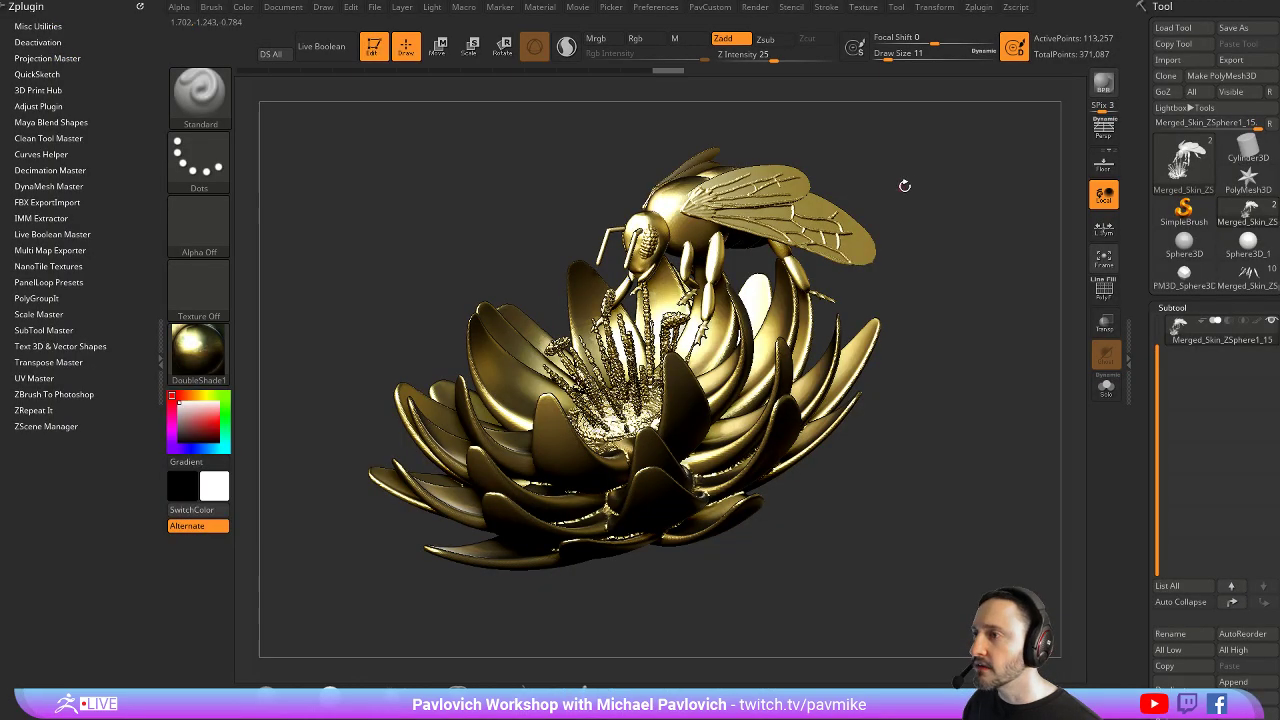
left_click_drag(903, 186, 958, 156)
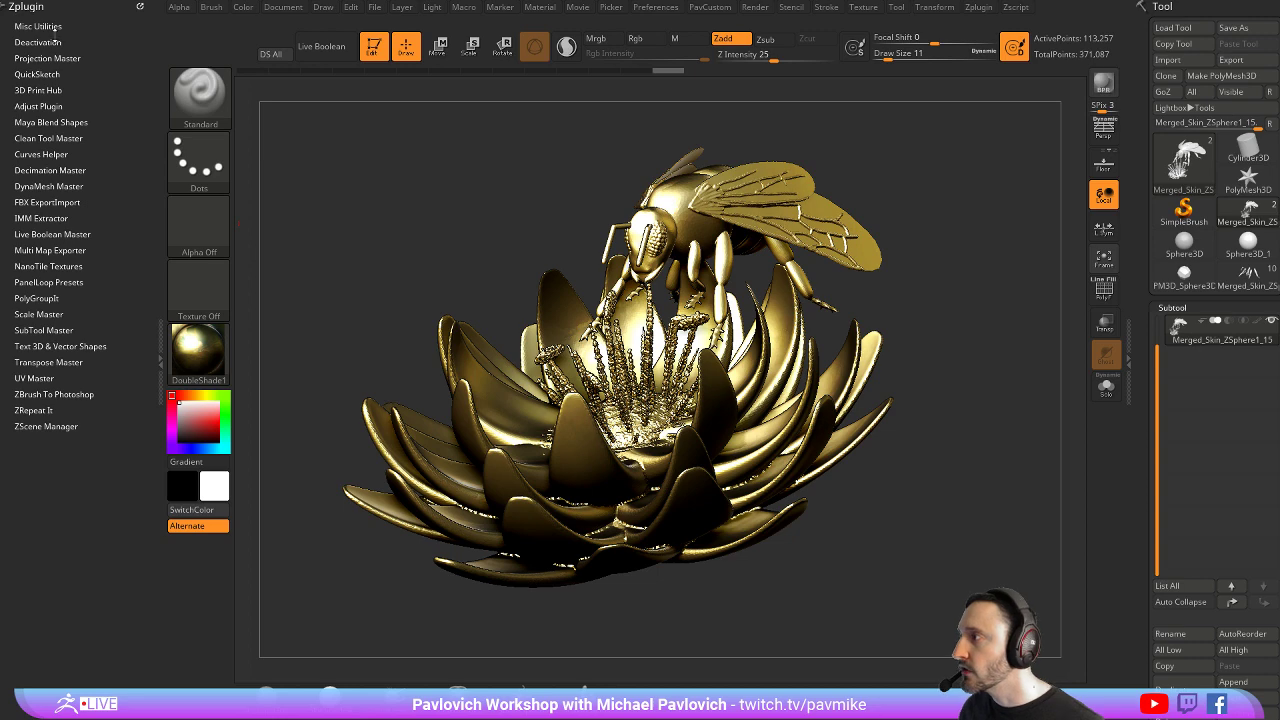
Open the ZRepeat It plugin options
key("shift")
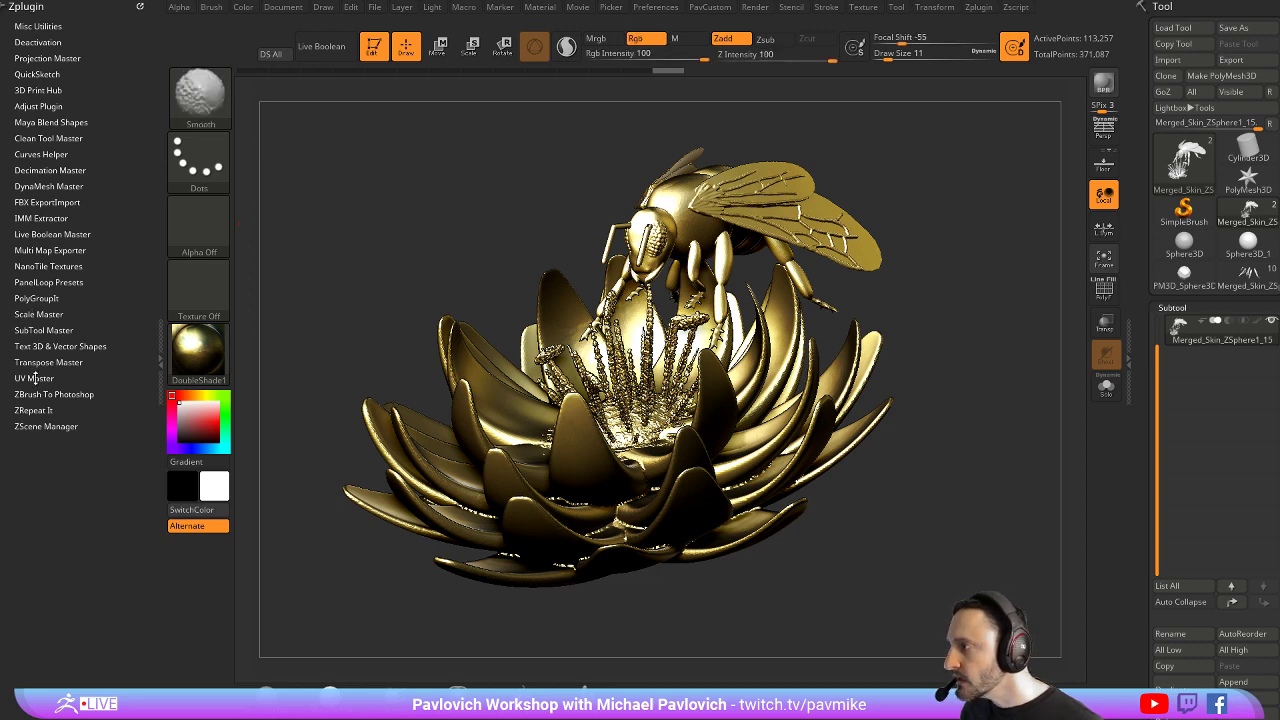
left_click(33, 410)
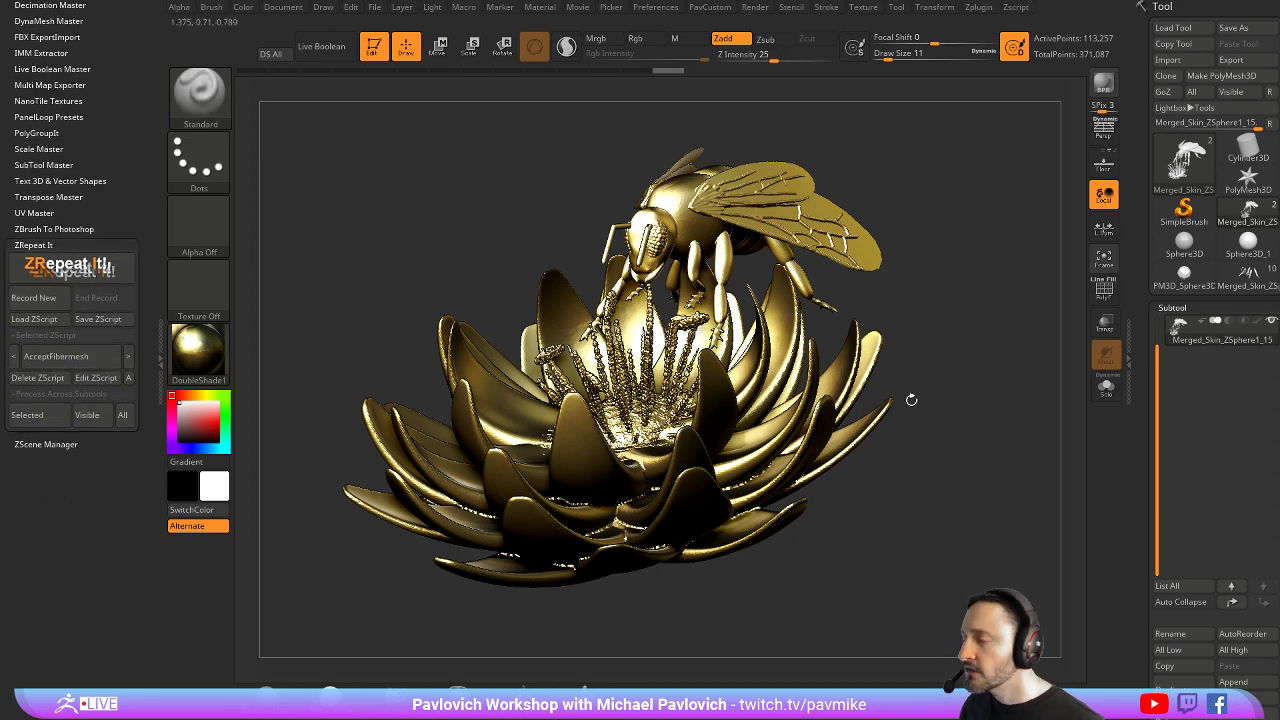
left_click_drag(910, 400, 932, 309)
Clear the canvas, draw a Cylinder3D in its place and convert it to an editable PolyMesh3D
left_click(373, 45)
key("ctrl+n")
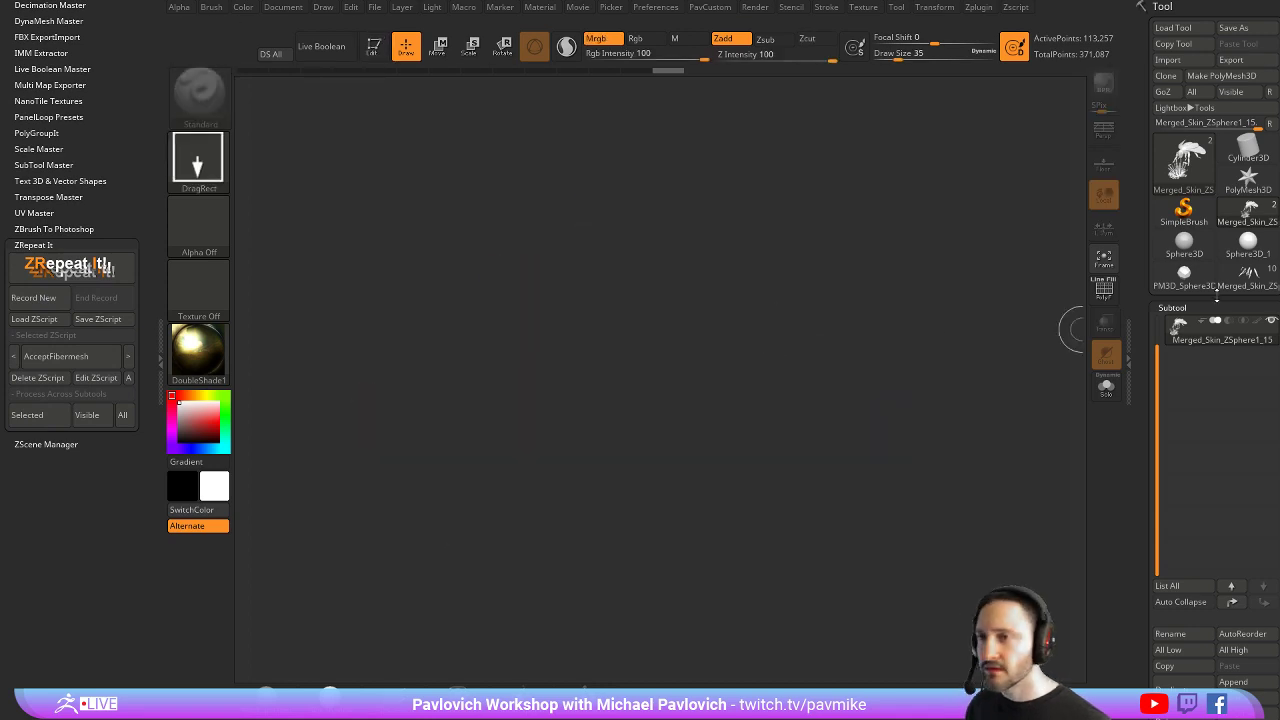
left_click(1185, 142)
left_click(1247, 148)
left_click_drag(458, 406, 419, 337)
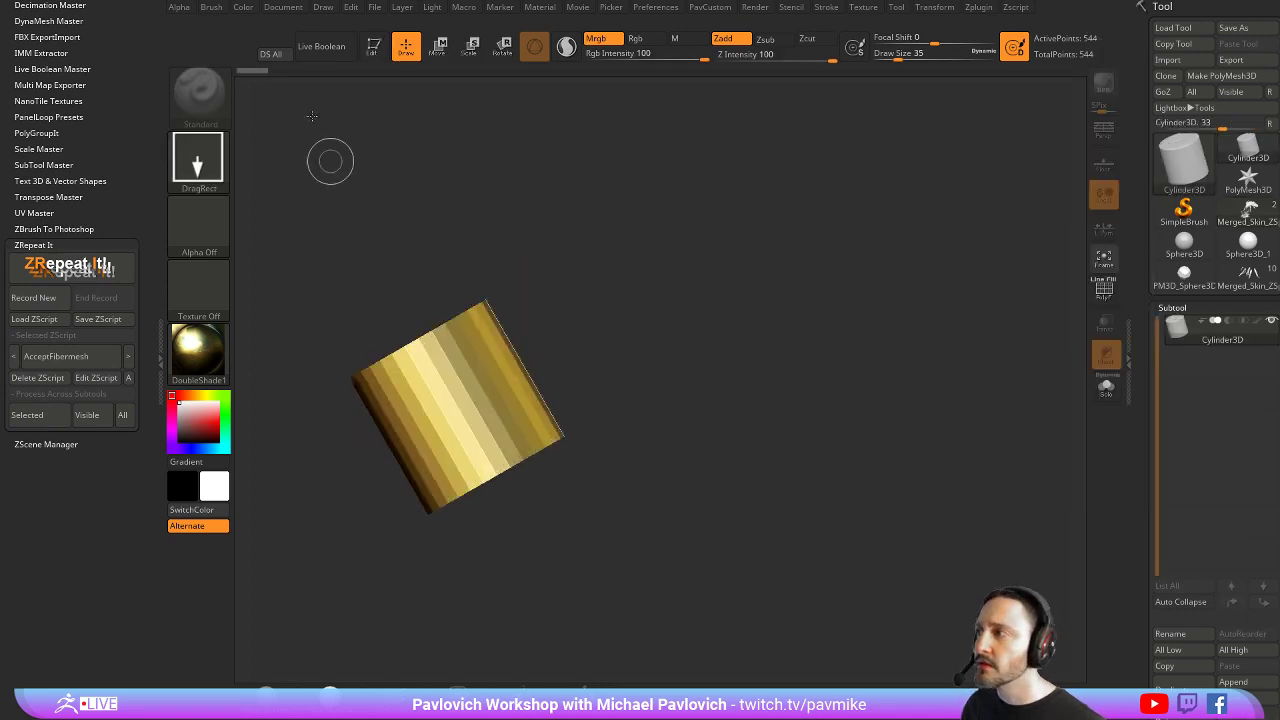
left_click(373, 45)
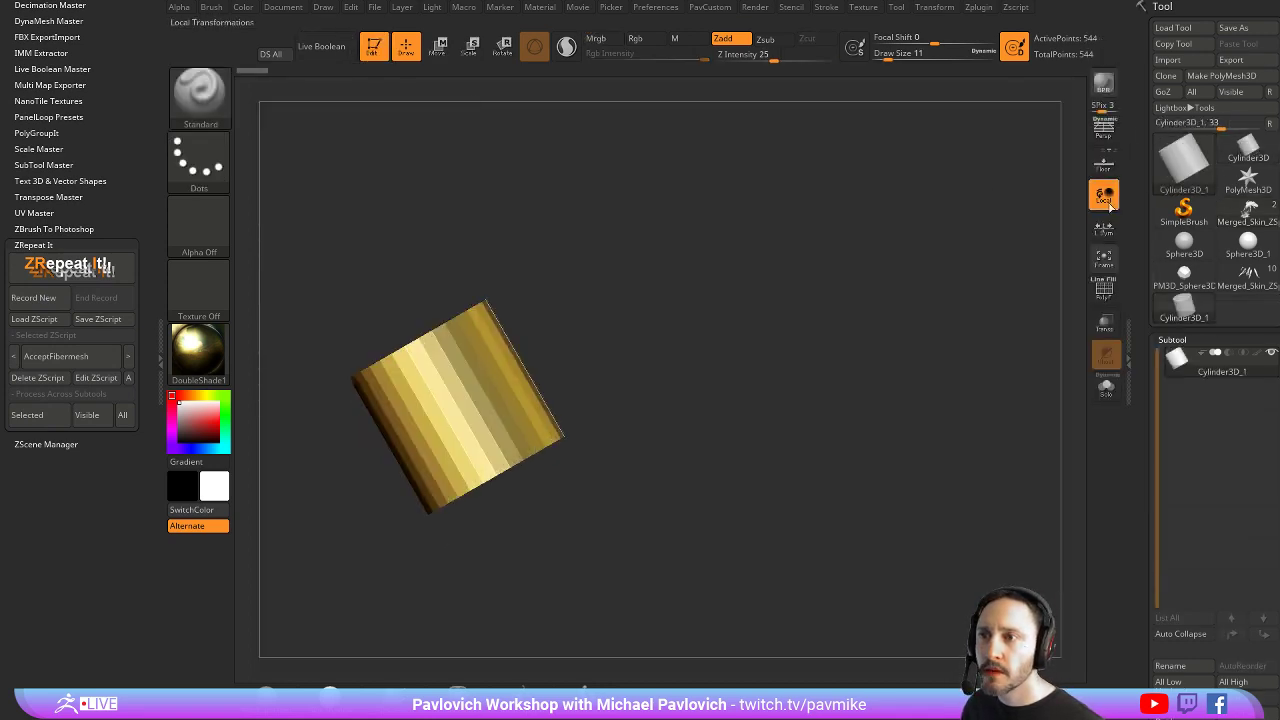
left_click(1221, 75)
Set the cylinder's material to MatCap Gray
left_click(198, 350)
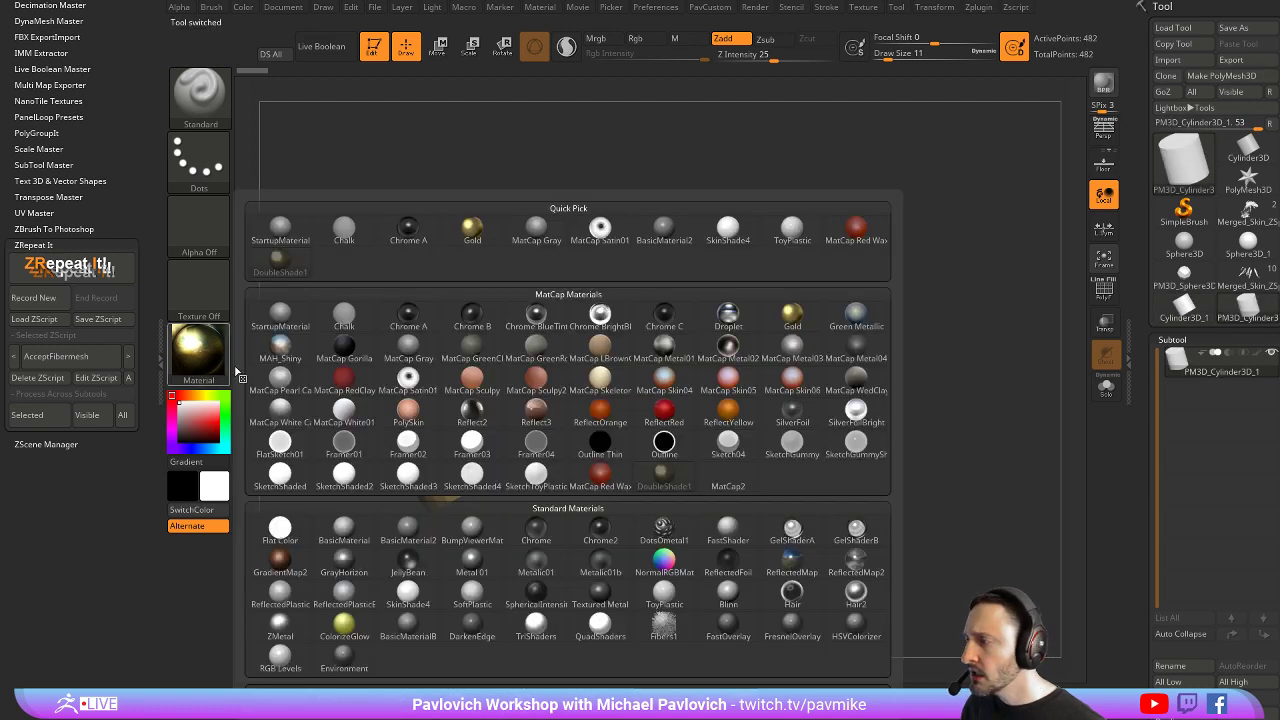
left_click(350, 530)
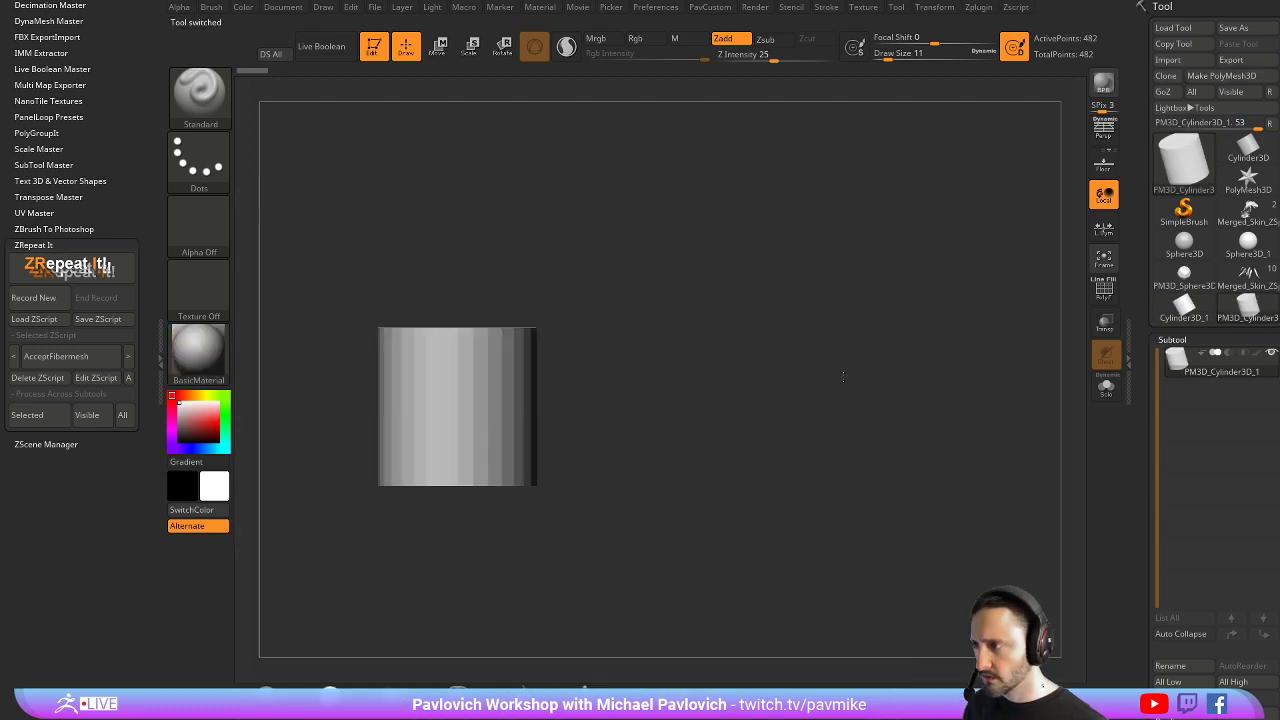
left_click(198, 352)
left_click(346, 340)
left_click_drag(735, 390, 839, 426)
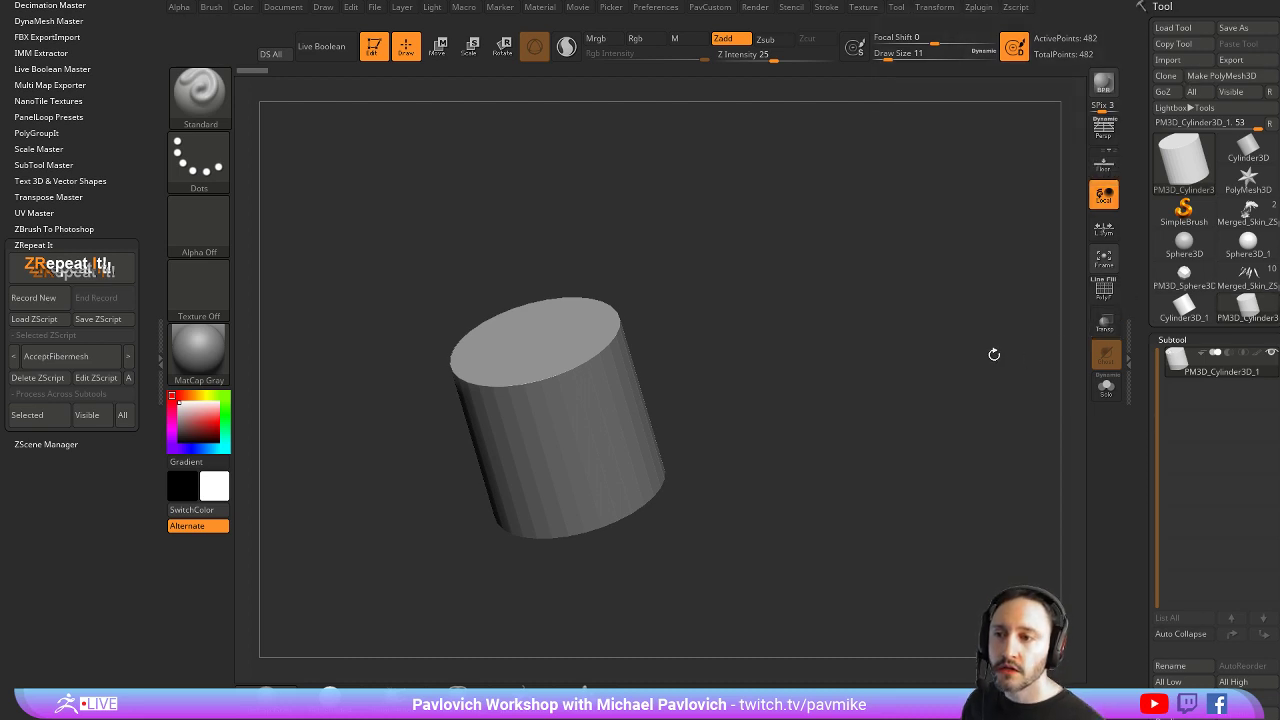
Duplicate the cylinder sideways with the move gizmo into a row of six evenly spaced cylinders
left_click_drag(994, 354, 1017, 327)
key("w")
left_click_drag(1046, 397, 844, 215, "shift")
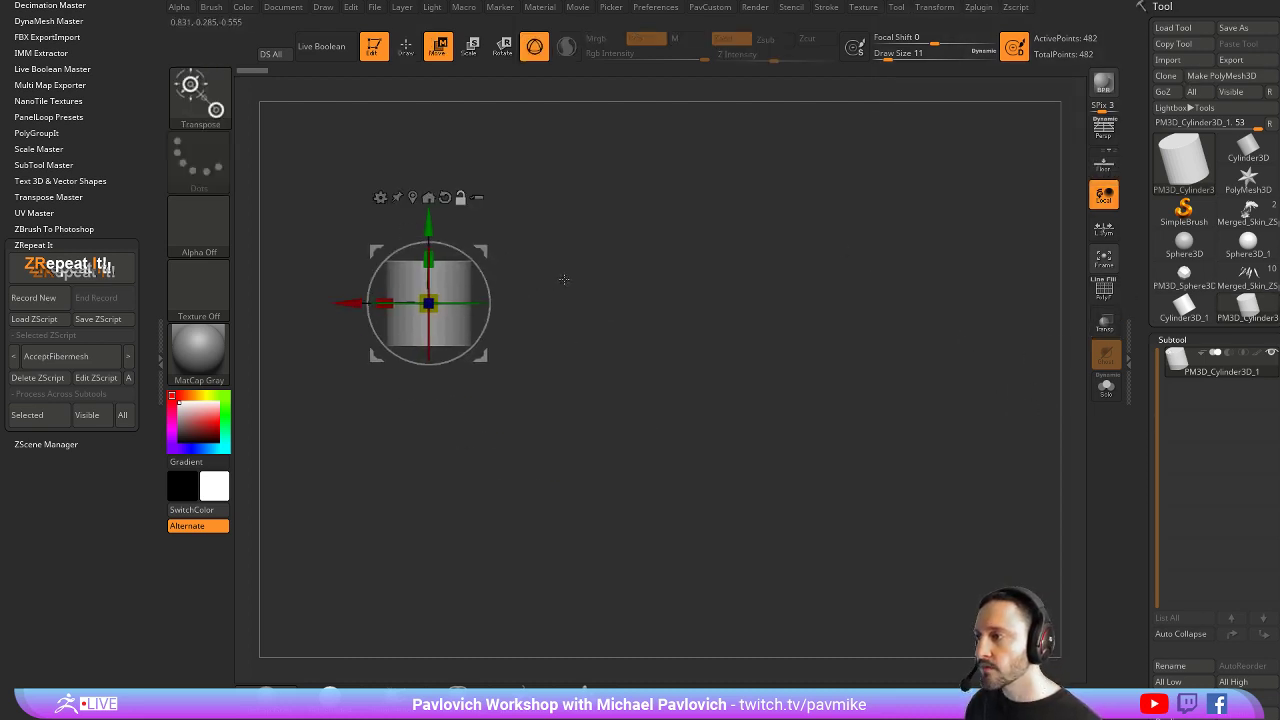
left_click_drag(357, 303, 896, 428, "ctrl")
left_click_drag(869, 535, 925, 575)
left_click_drag(965, 540, 1006, 514, "ctrl")
key("q")
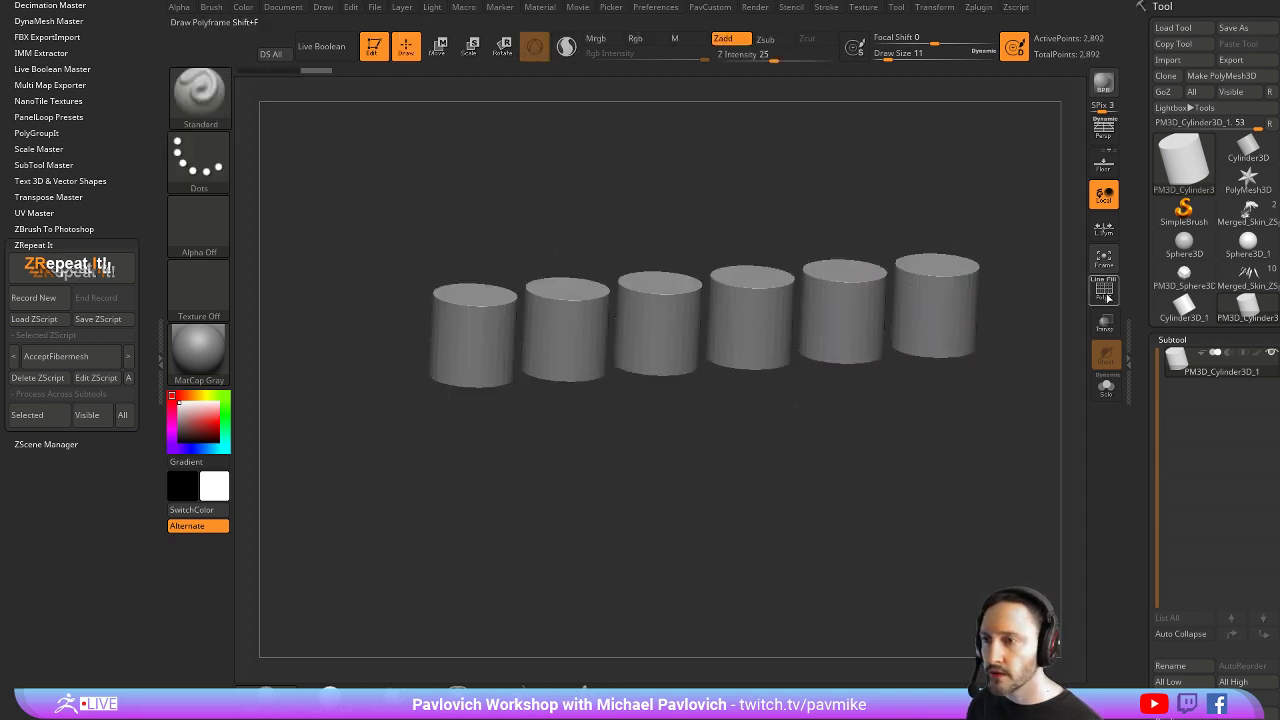
Turn on the polyframe display and give each cylinder in the row its own polygroup
key("shift+f")
key("3")
left_click(973, 420)
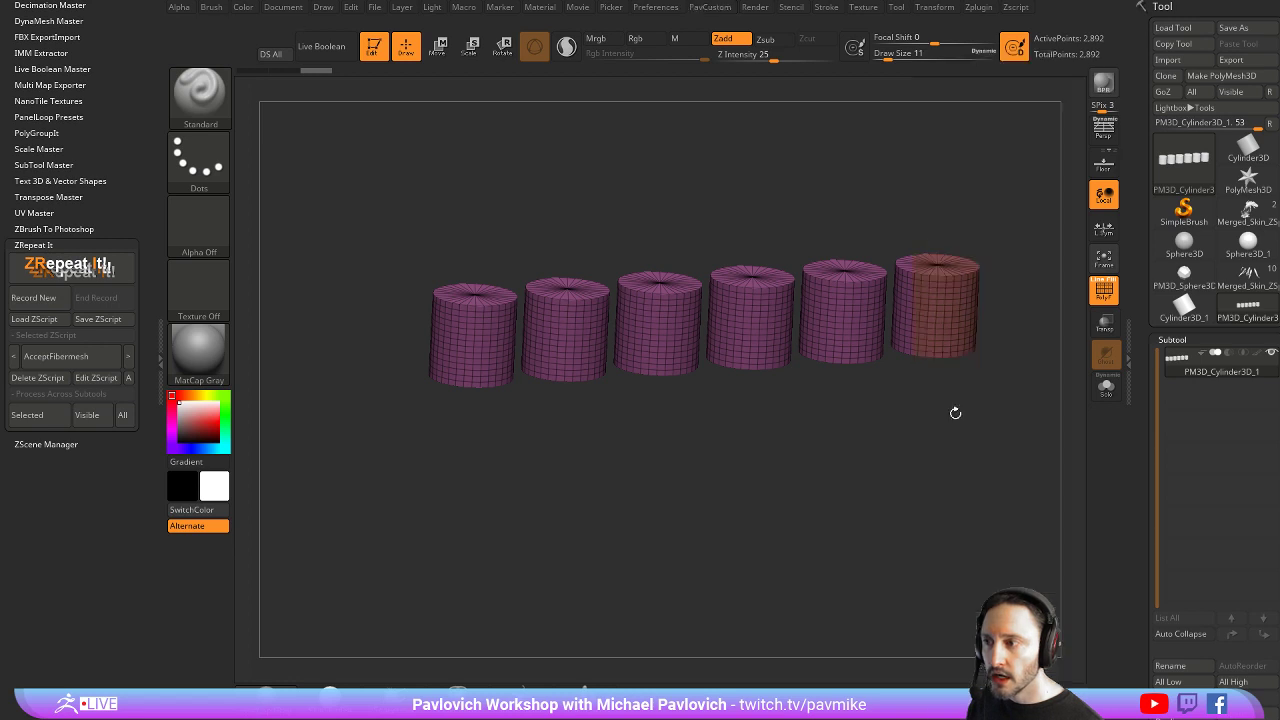
left_click_drag(796, 483, 770, 497, "alt")
Split the row of cylinders to parts so that each one becomes a separate subtool
left_click_drag(1146, 440, 1146, 53)
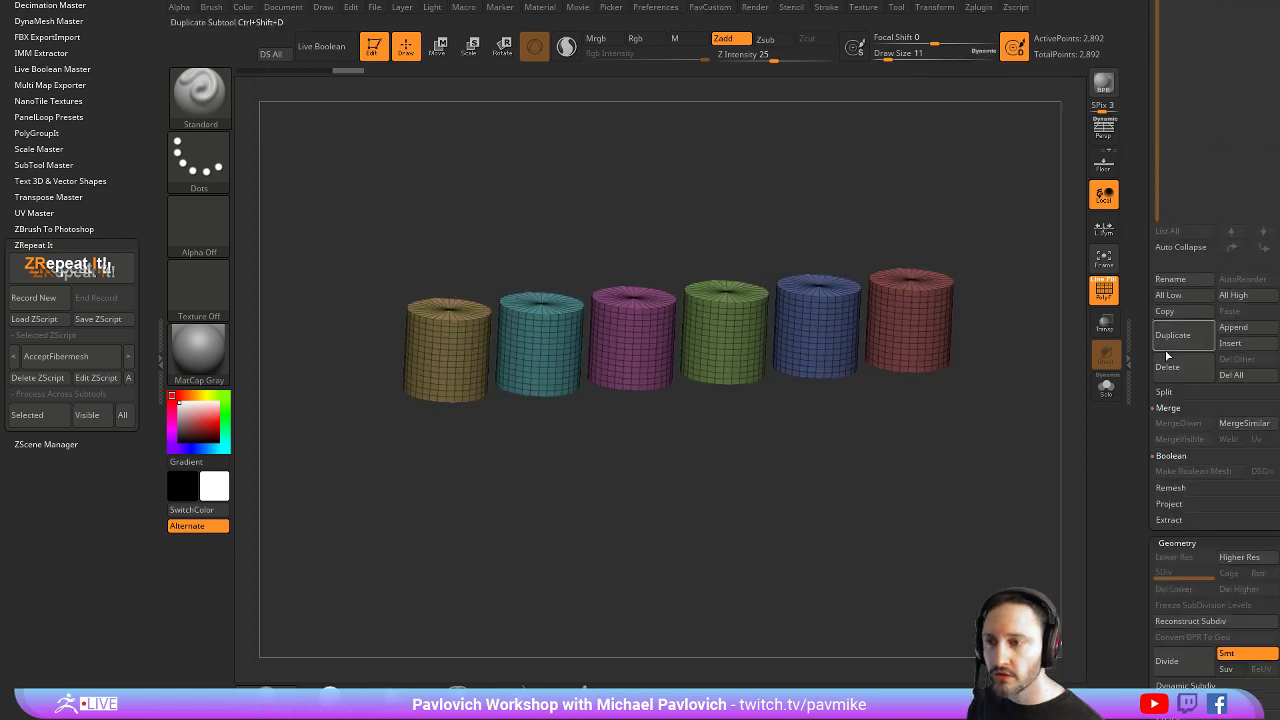
left_click(1173, 395)
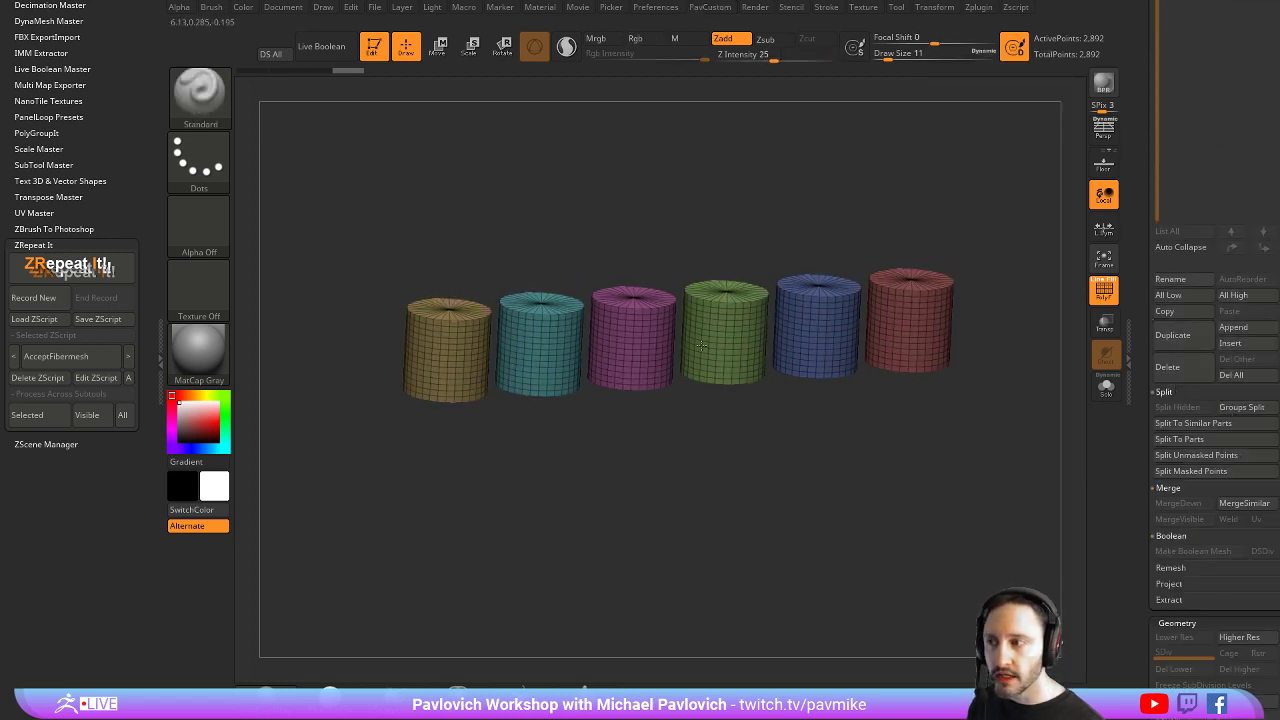
left_click(1198, 441)
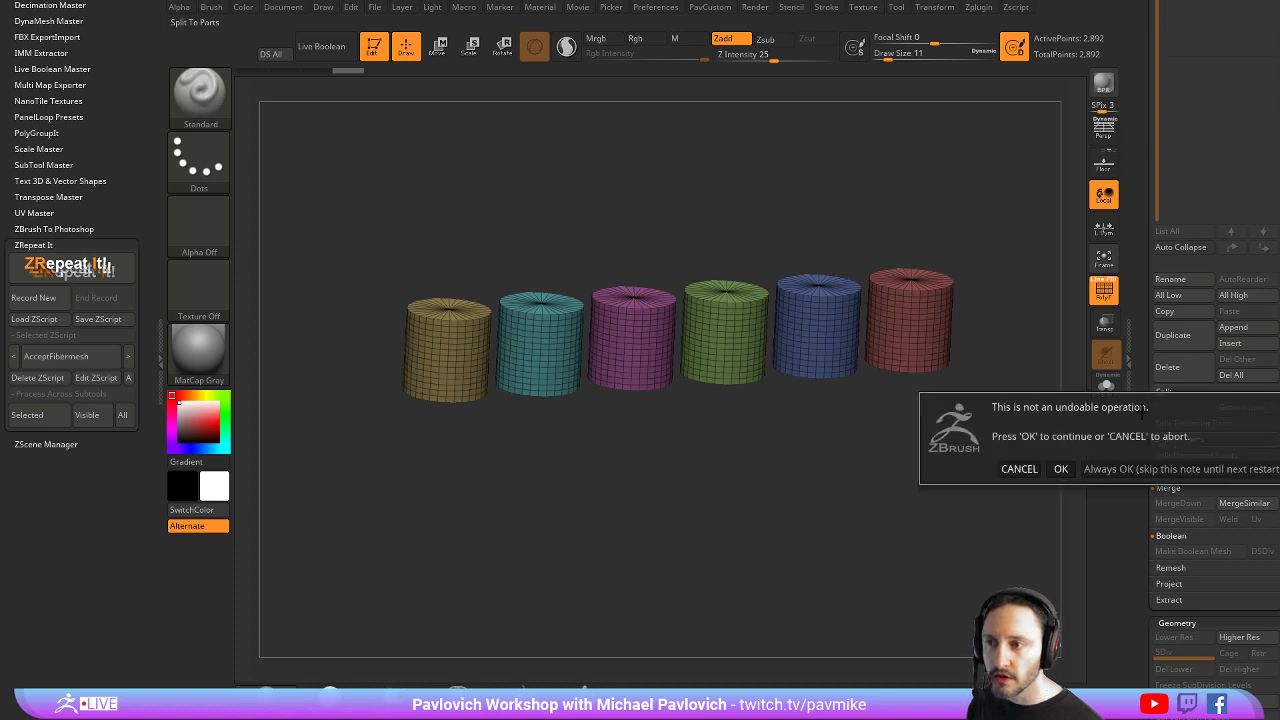
Confirm splitting the mesh into separate parts and select the resulting cylinder subtools one after another, ending on PM3D_Cylinder3D_1
left_click(1058, 466)
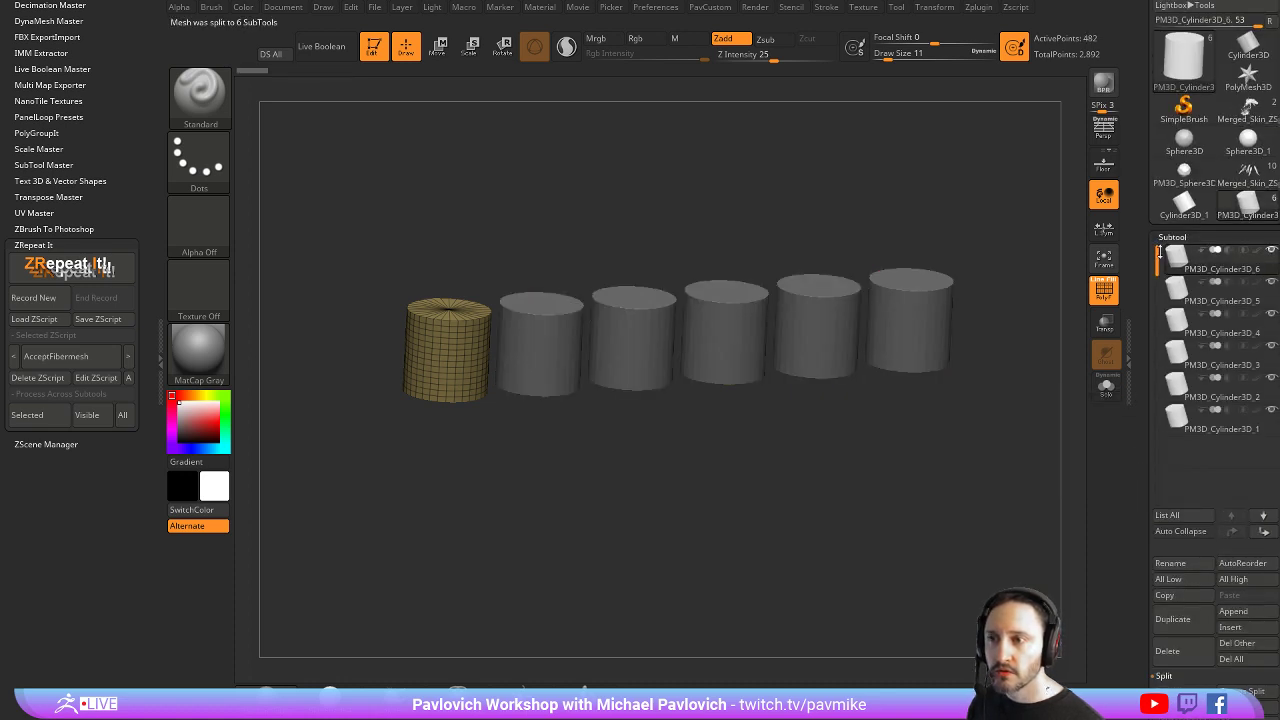
left_click(1215, 292)
left_click(1236, 335)
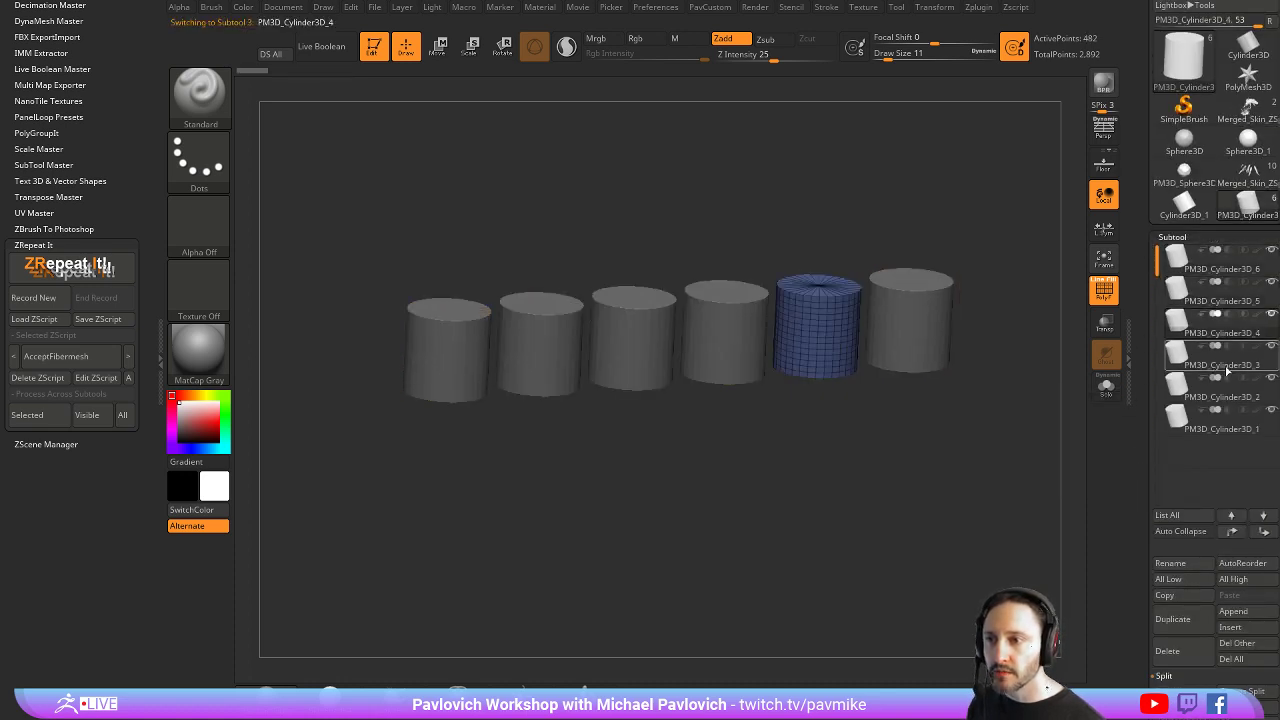
left_click(1230, 367)
left_click(1227, 399)
left_click(1223, 430)
Set the brush Draw Size to 1000 and reduce it to 576
key("s")
left_click_drag(914, 528, 944, 522)
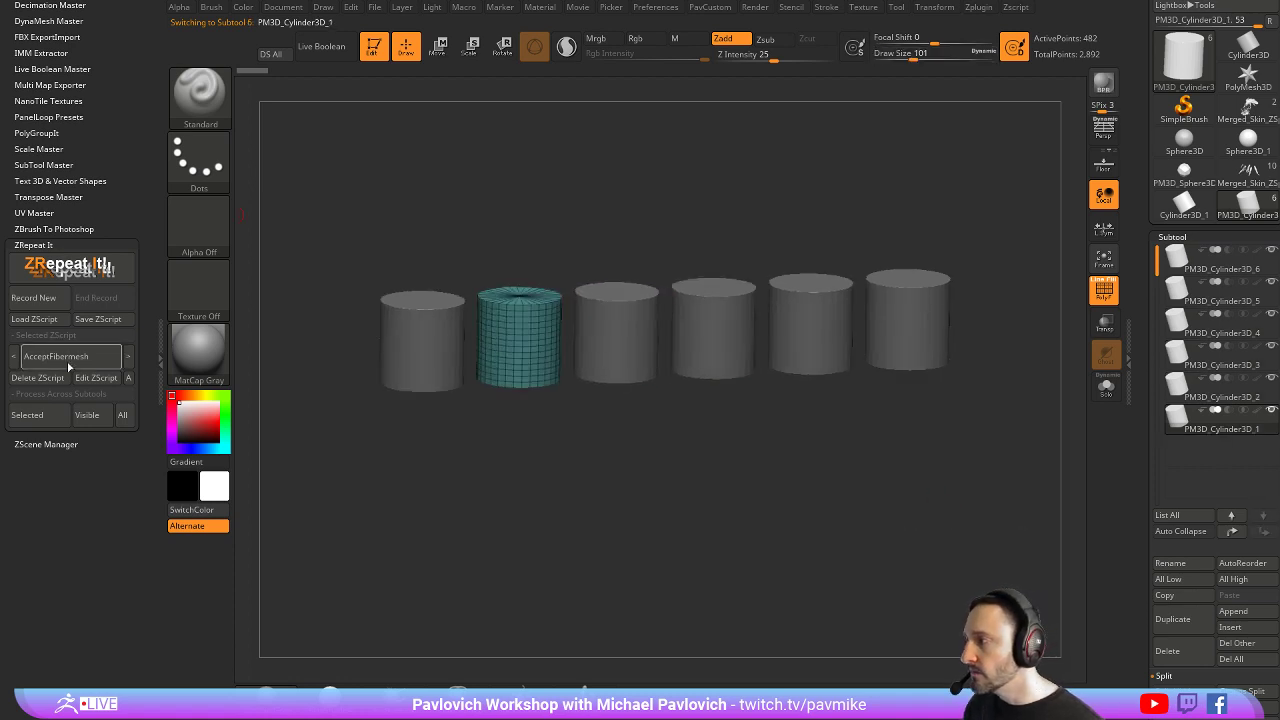
type("s1000")
key("Return")
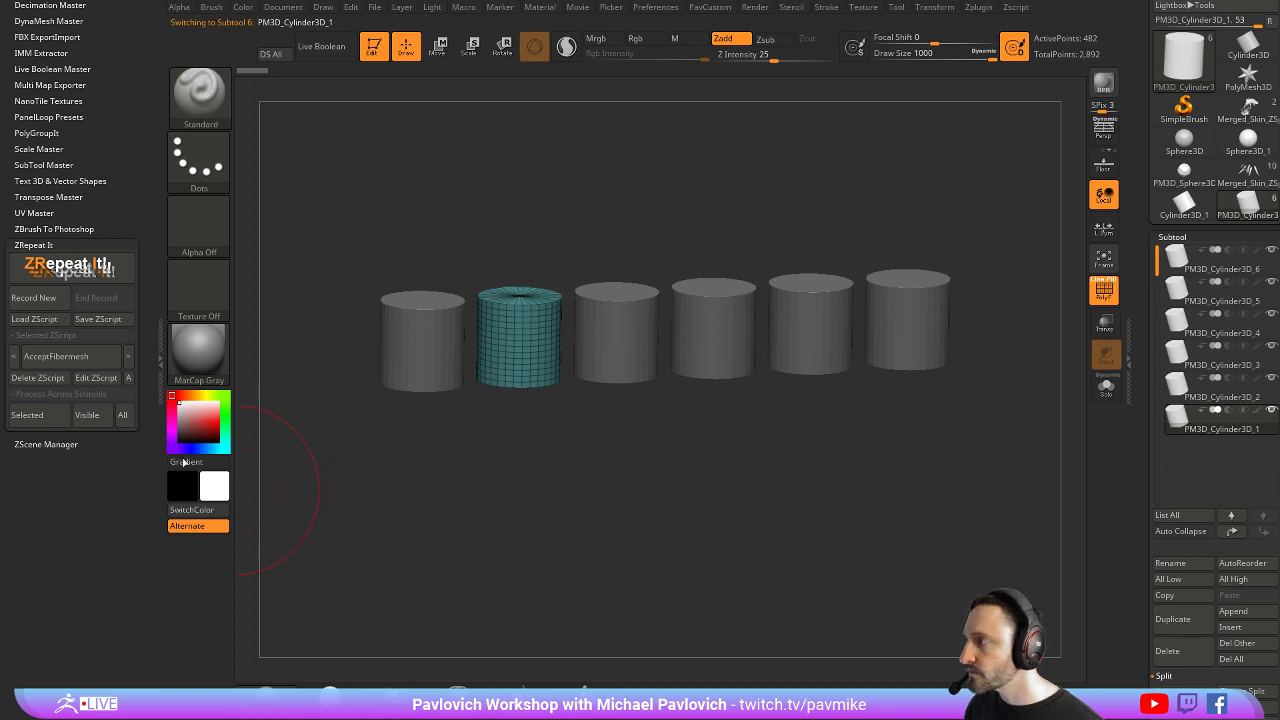
key("s")
left_click_drag(339, 429, 309, 430)
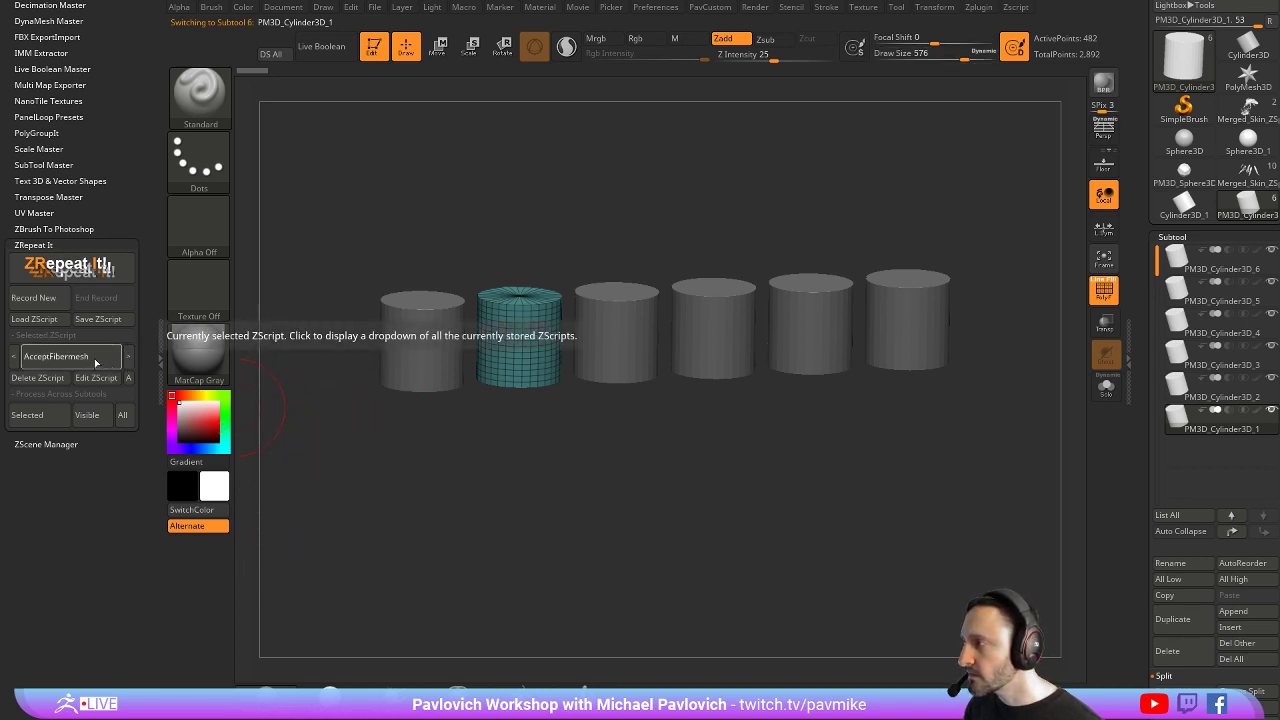
Review the stored ZScripts available in ZRepeat It, from AcceptFibermesh to Store Morph Target
left_click(94, 362)
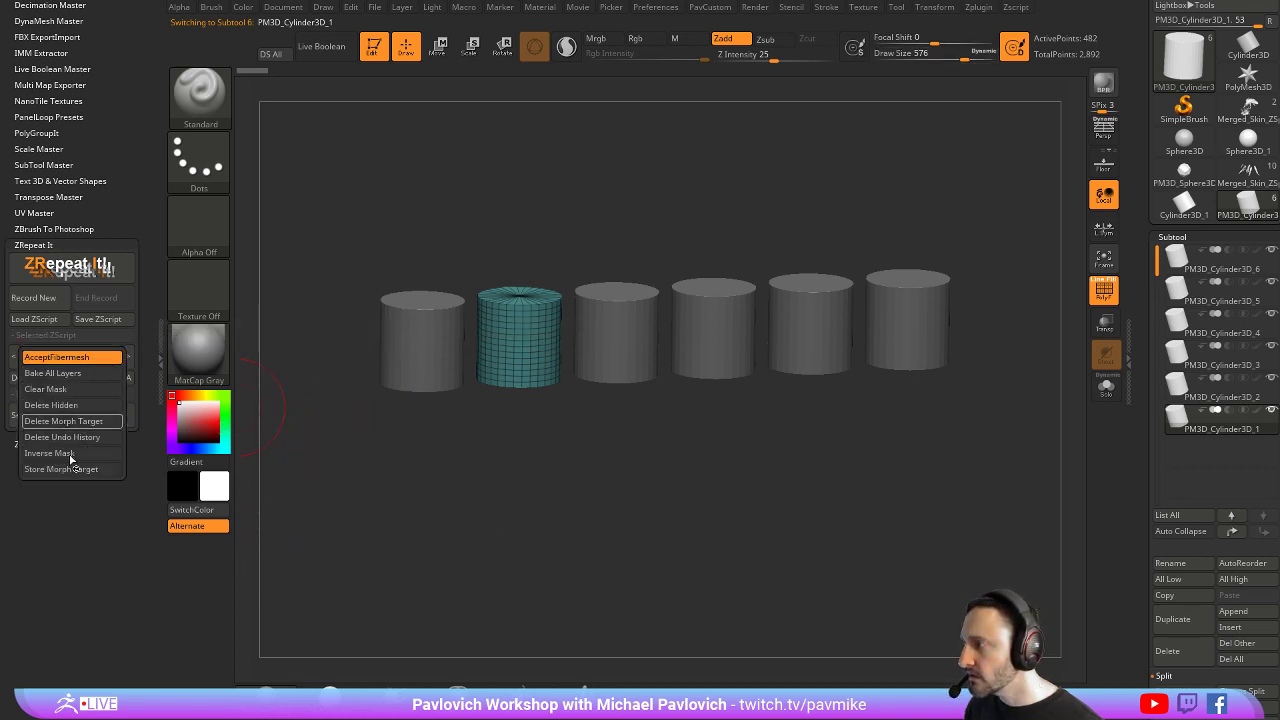
left_click(84, 356)
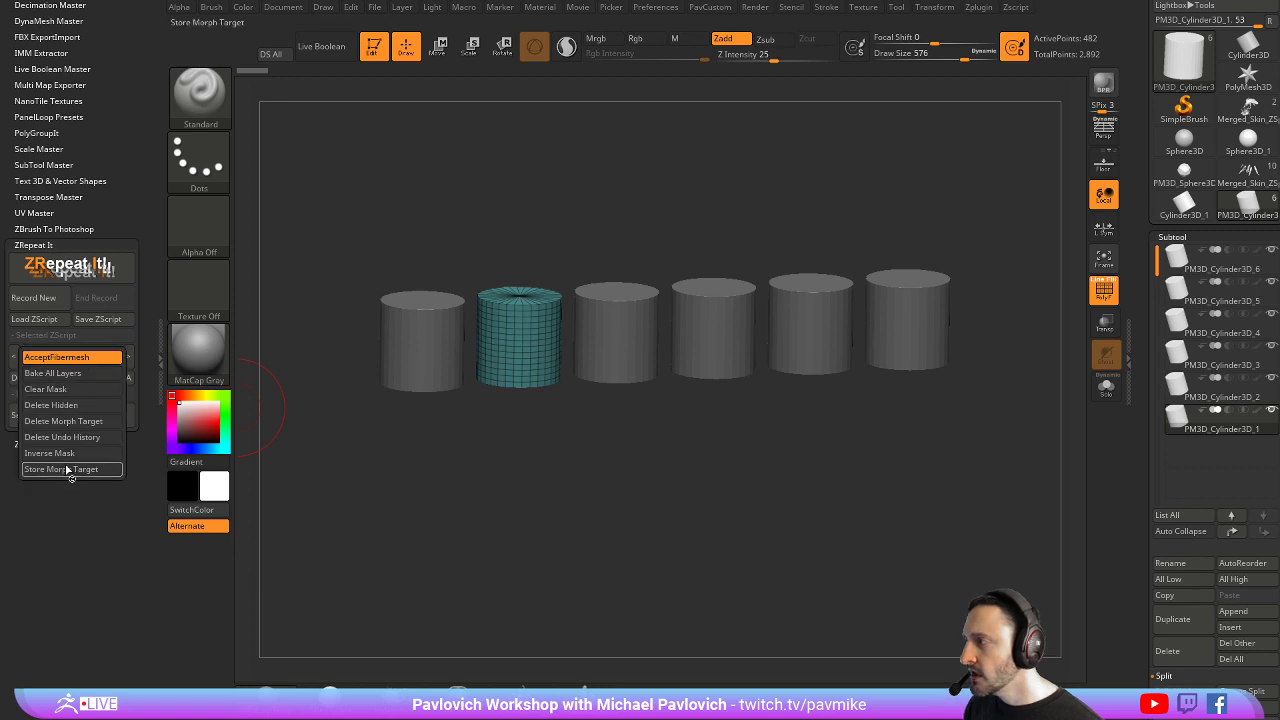
Make the first cylinder in the row the active subtool and reduce the brush Draw Size to 207
left_click_drag(674, 512, 634, 506, "shift")
key("s")
left_click_drag(490, 466, 477, 466)
left_click_drag(397, 496, 823, 536, "alt")
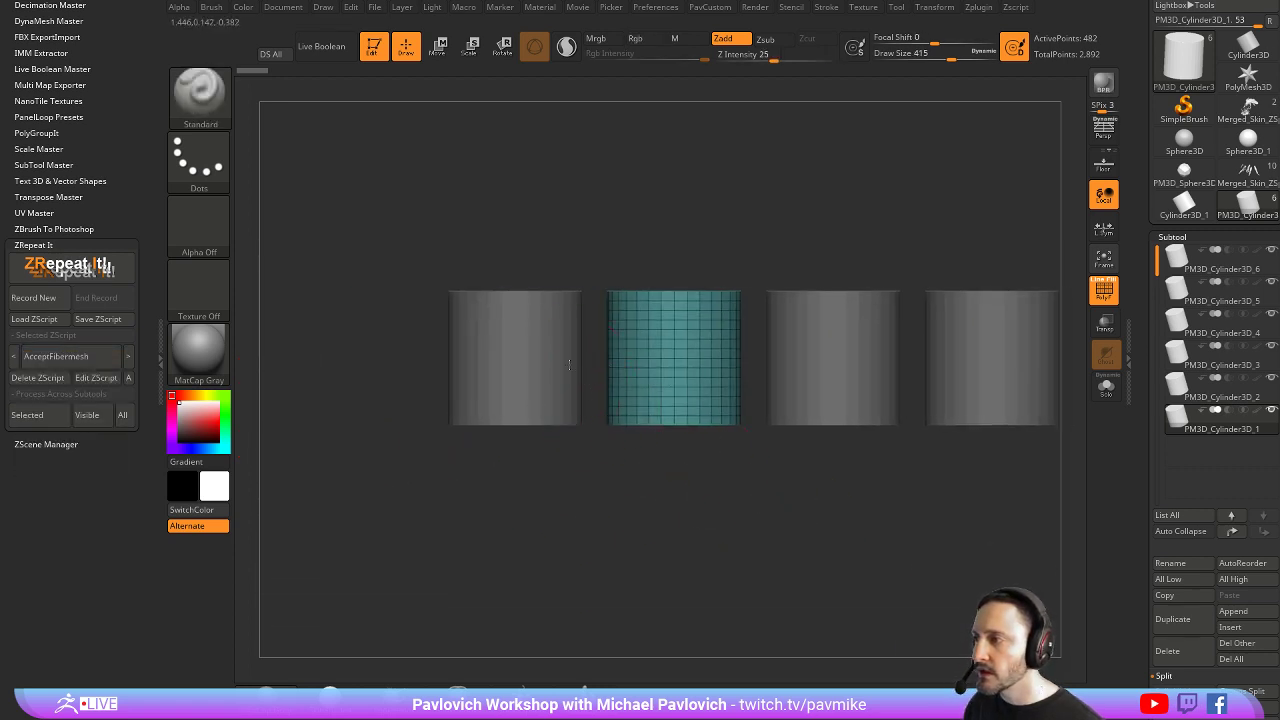
left_click(571, 369, "alt")
left_click_drag(728, 511, 700, 534, "alt")
key("s")
left_click_drag(702, 535, 691, 535)
scroll(1170, 450, "down", 15)
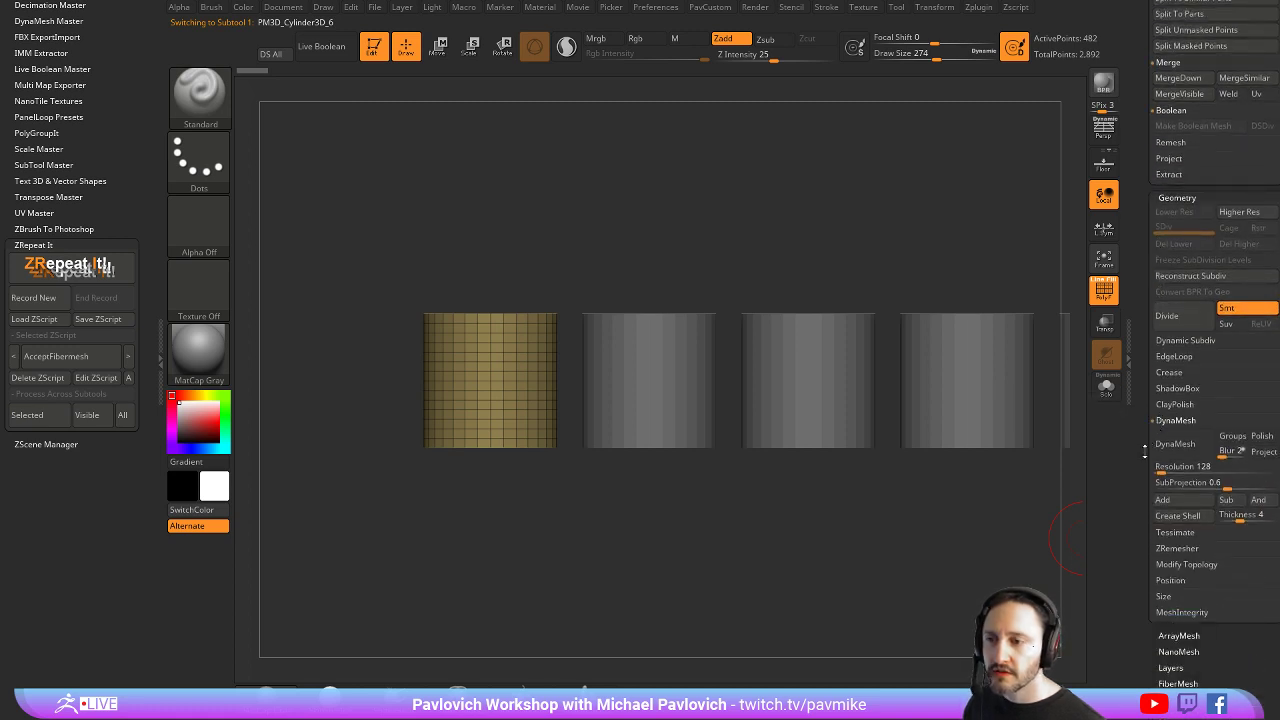
key("s")
left_click_drag(717, 501, 757, 548)
left_click_drag(757, 548, 890, 565)
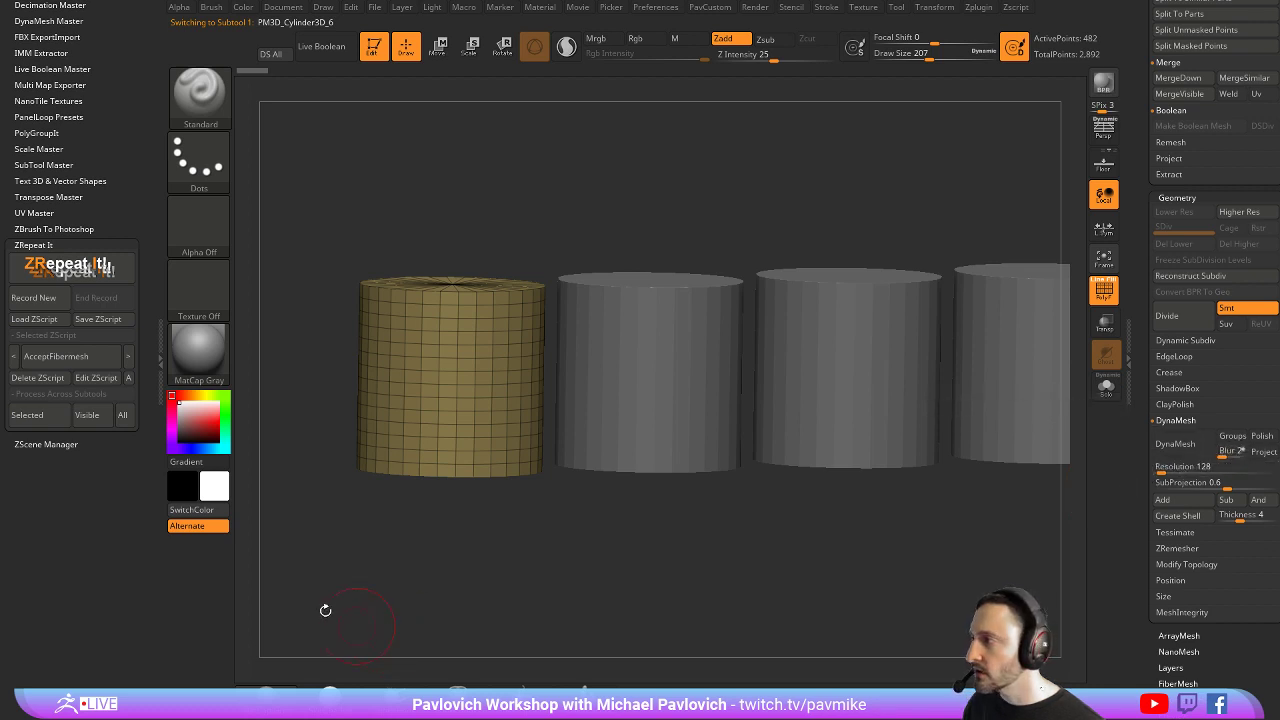
Start recording a new ZScript and DynaMesh the active cylinder with Resolution 64 and Blur 0
left_click(33, 297)
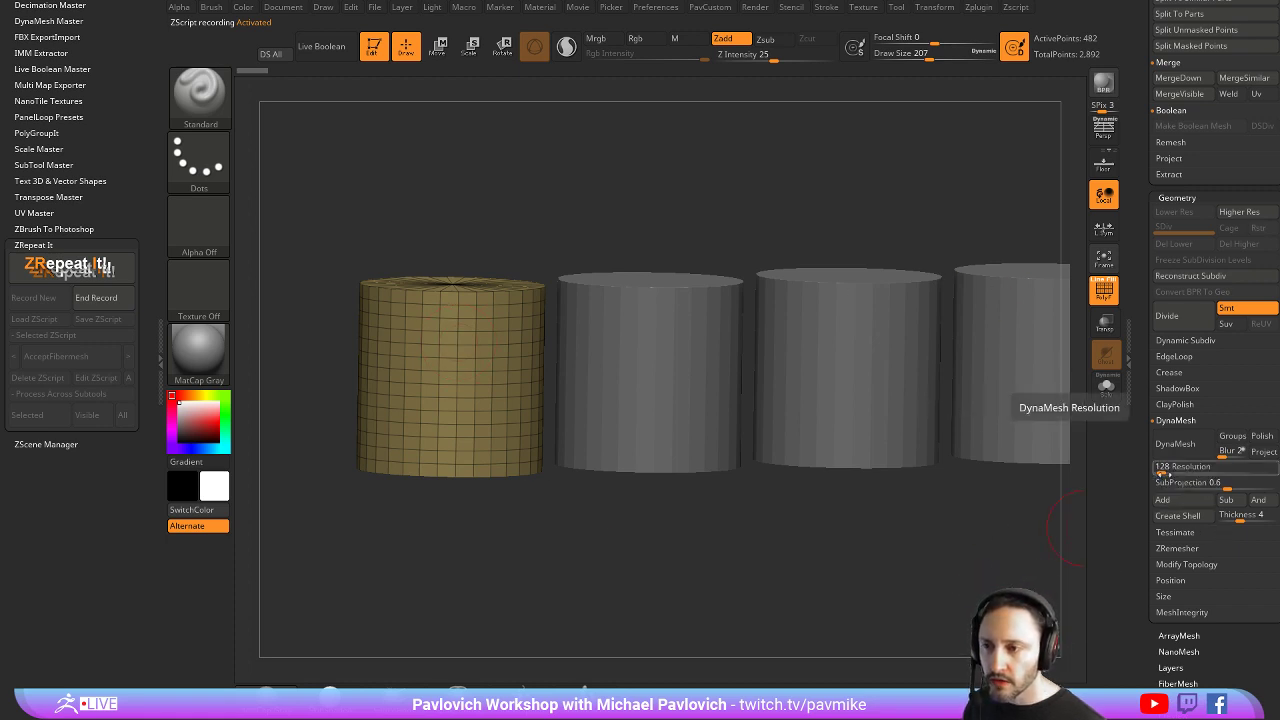
left_click(1162, 471)
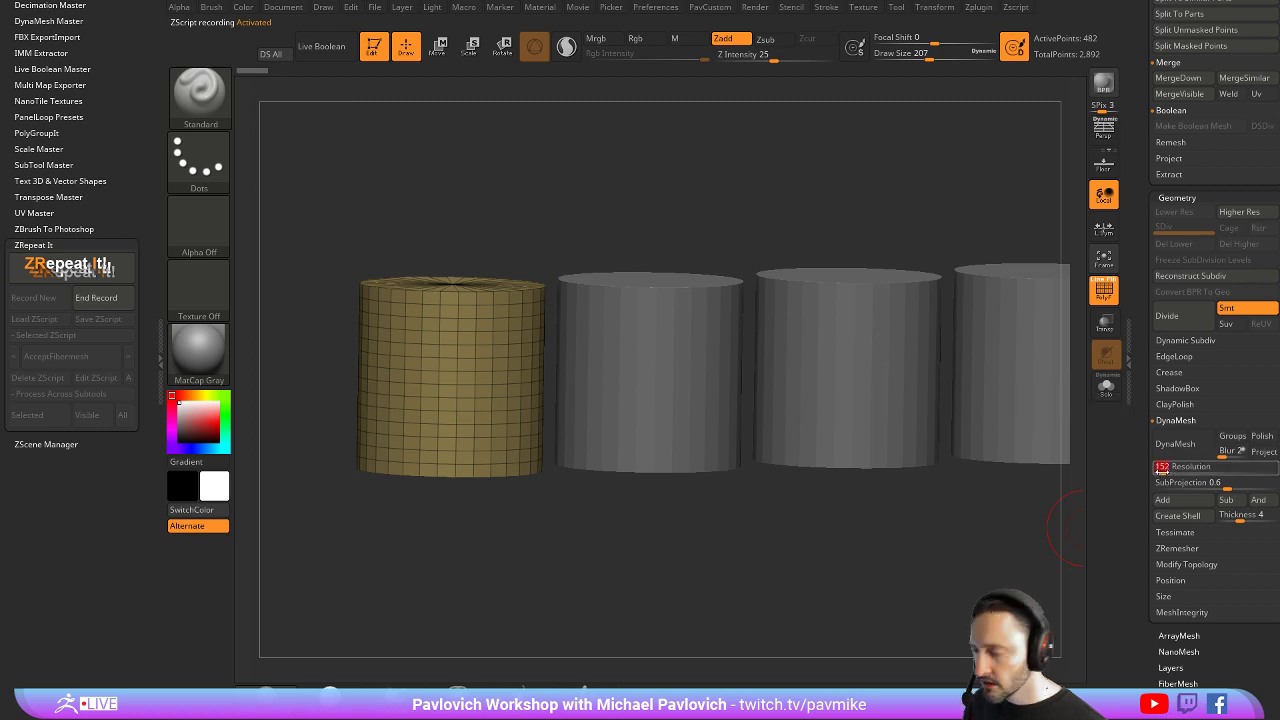
type("64")
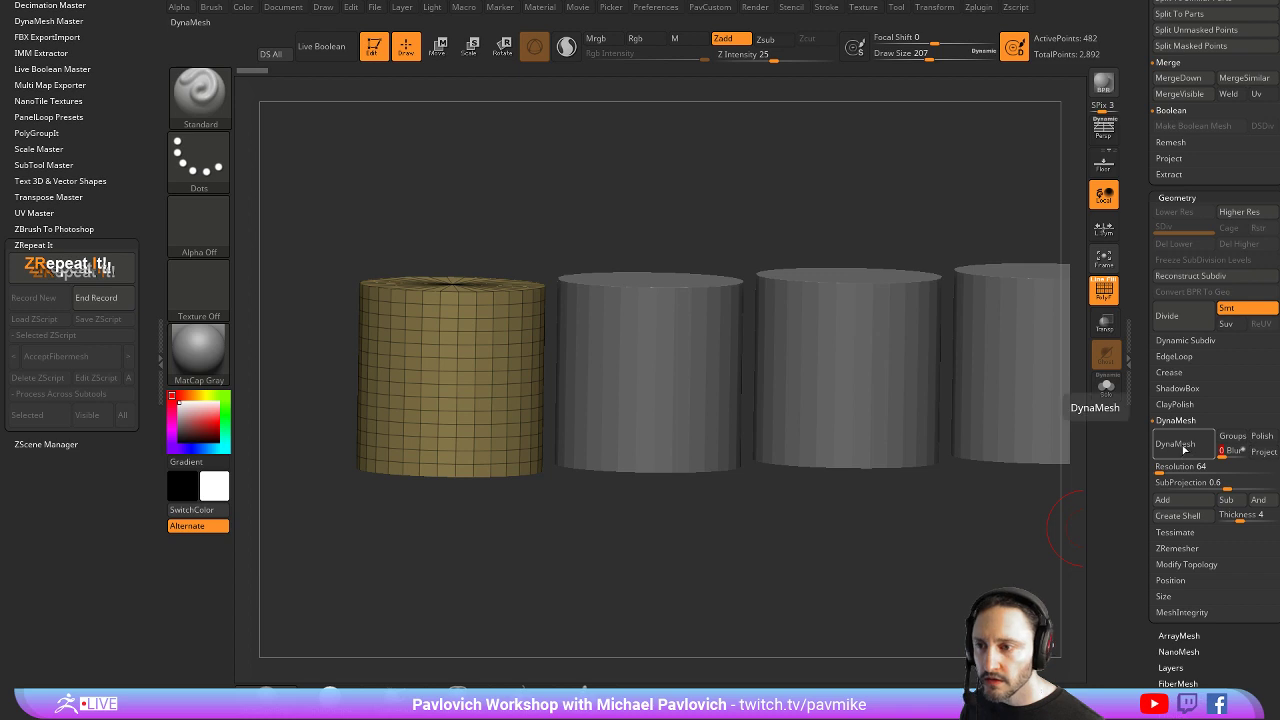
left_click(1184, 451)
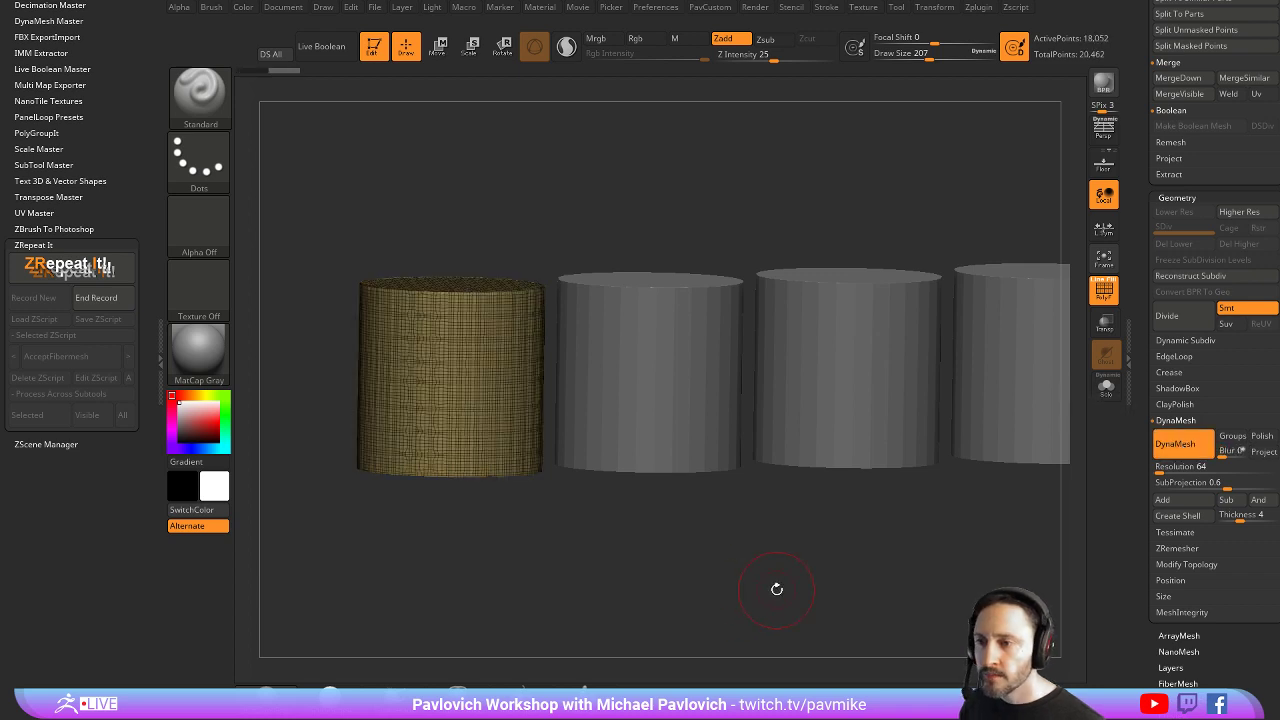
End the ZScript recording and name it Dynamesh64
left_click(96, 297)
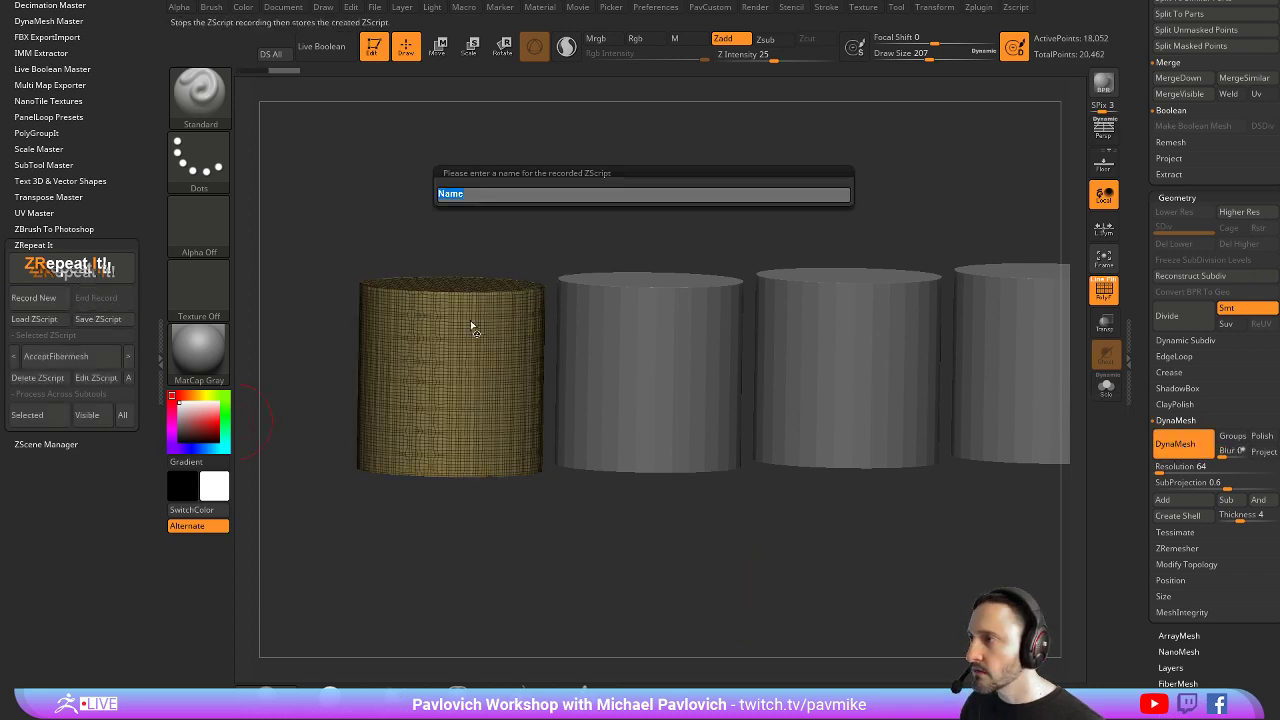
type("Dynamesh")
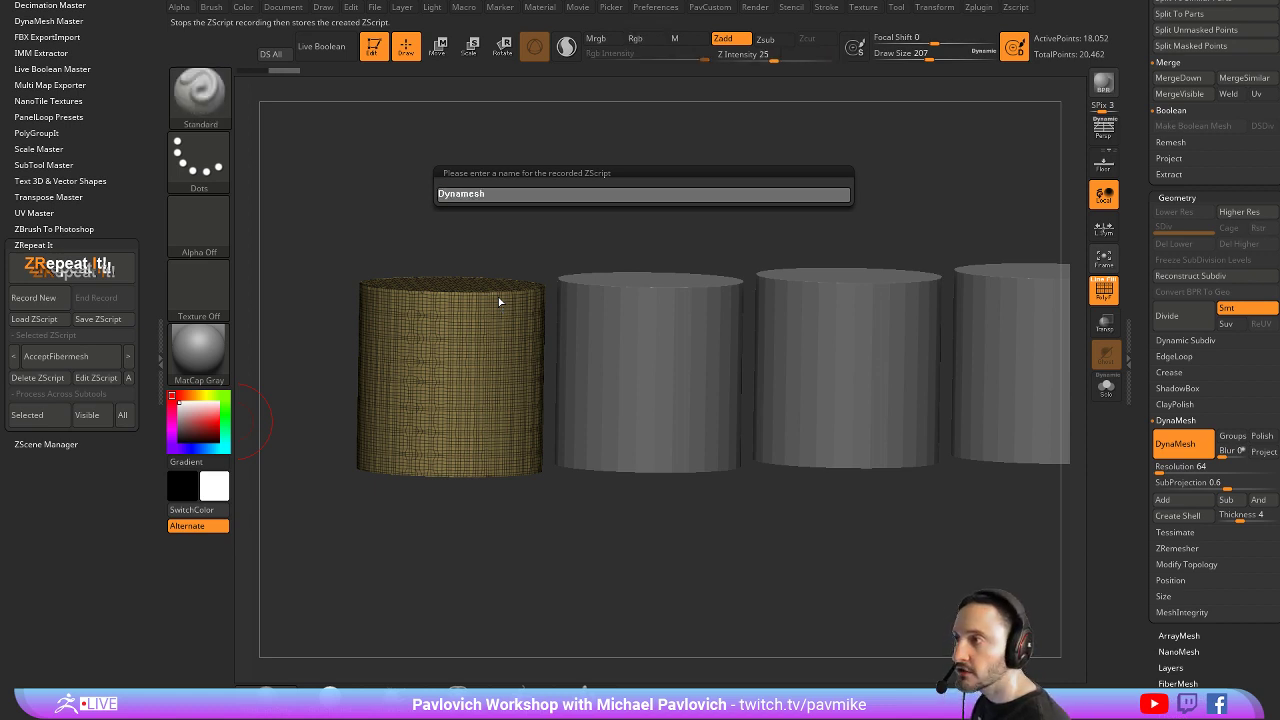
type("64")
key("Return")
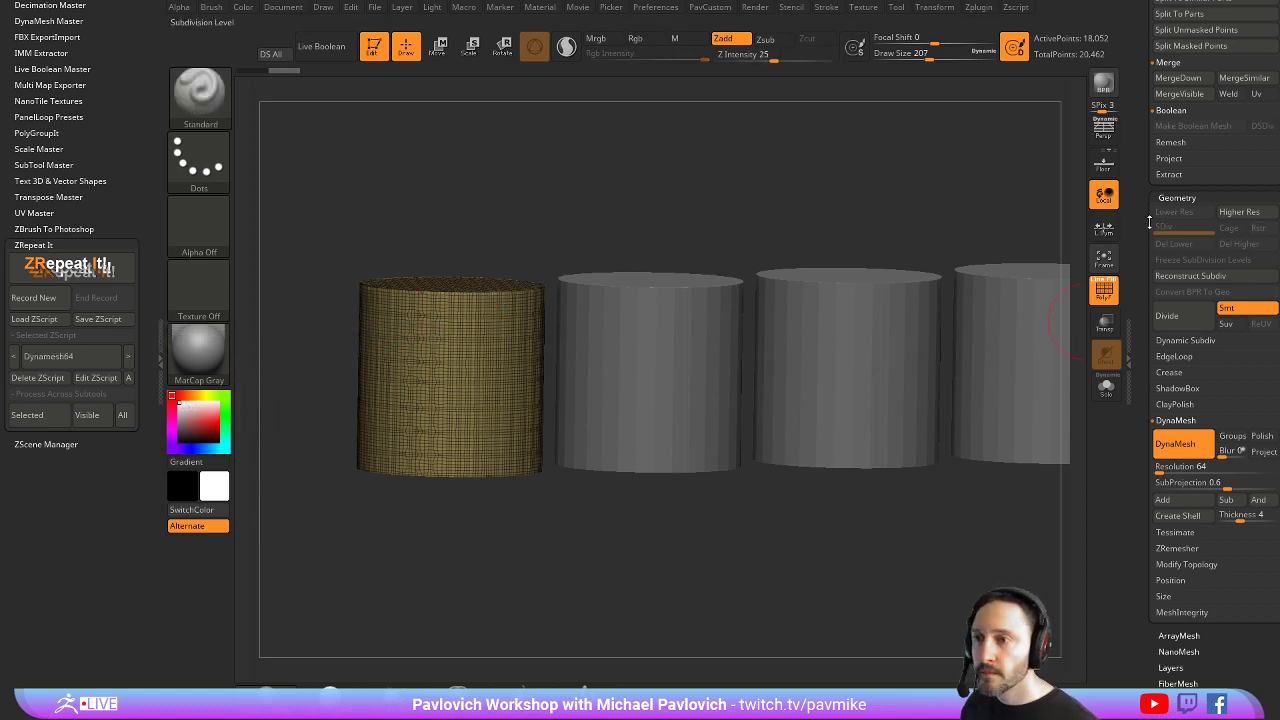
Choose Dynamesh64 from the stored ZScripts as the one to run across subtools
left_click_drag(1150, 214, 1134, 498)
left_click(20, 357)
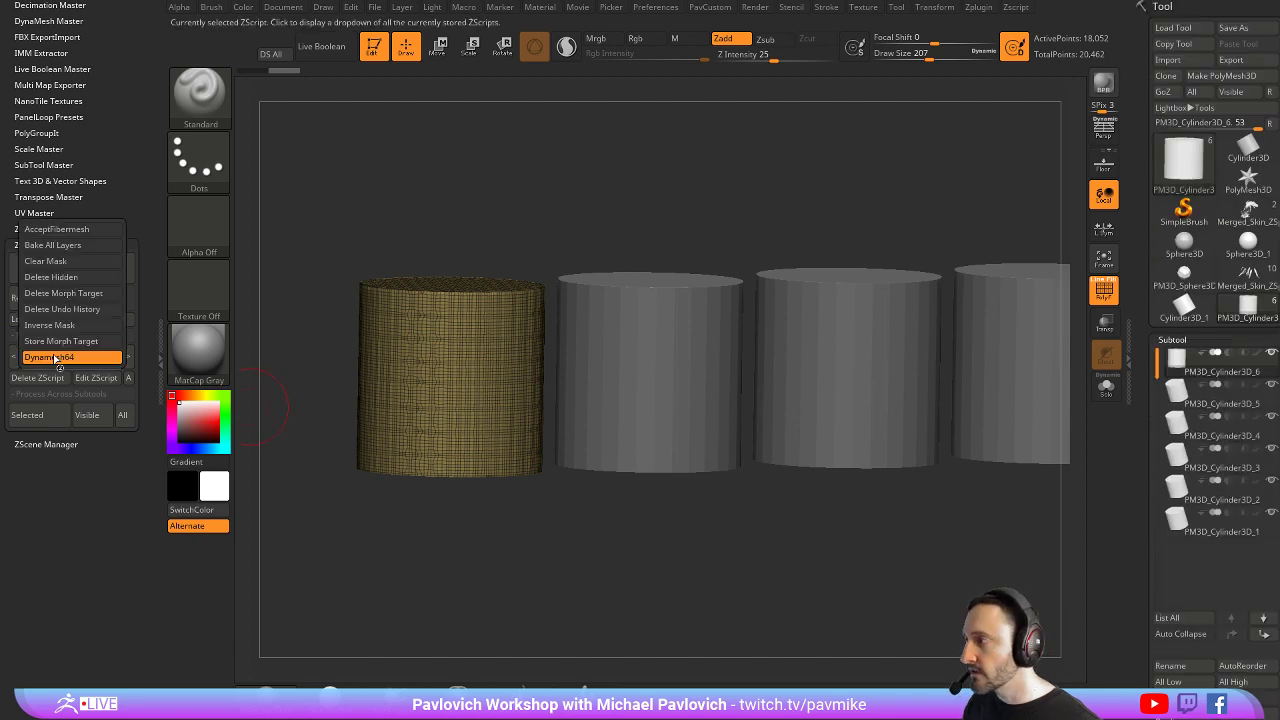
left_click(44, 366)
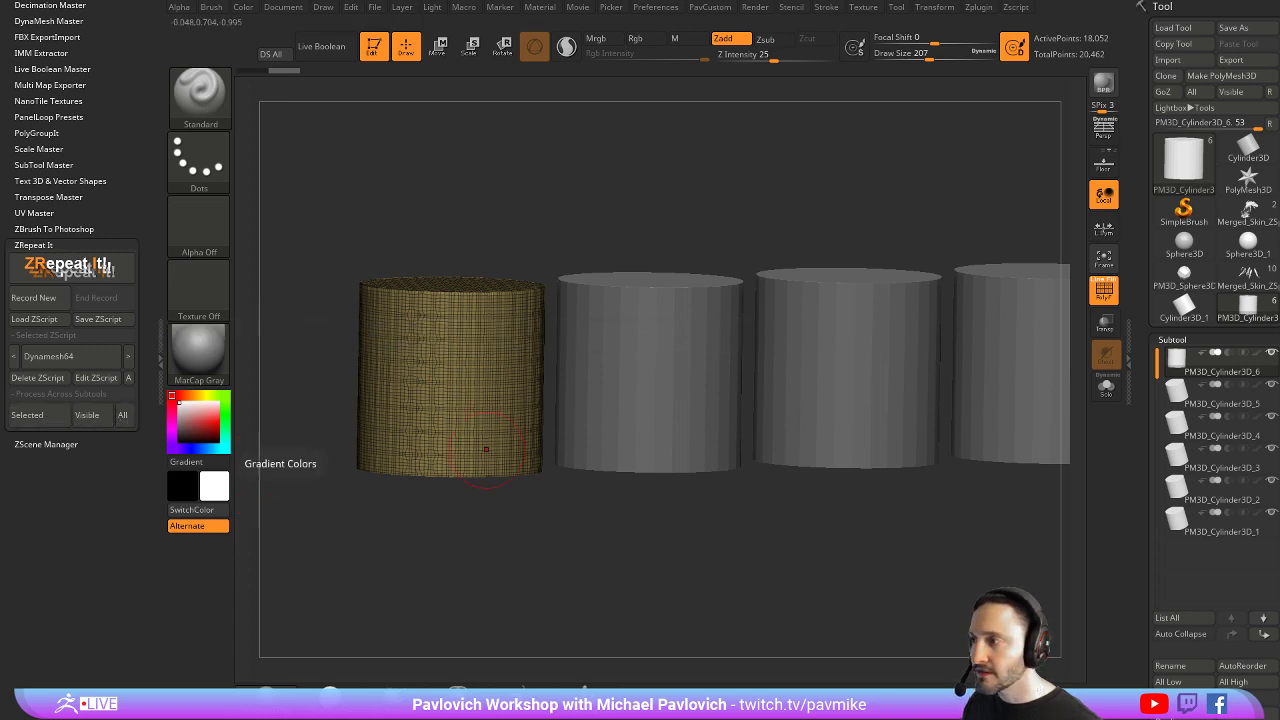
Make the second cylinder the active subtool and process only the selected subtool with Dynamesh64
left_click(646, 366, "alt")
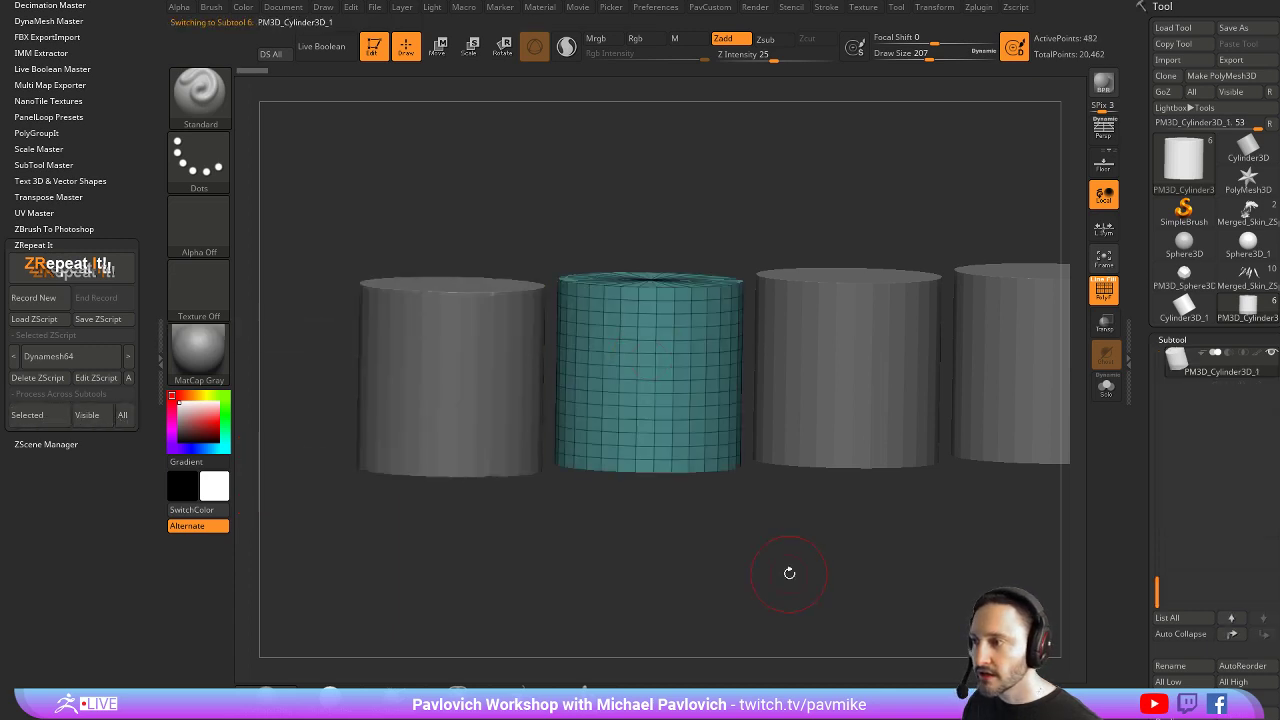
left_click(27, 416)
left_click_drag(857, 538, 647, 580, "alt")
left_click_drag(749, 606, 854, 568, "alt")
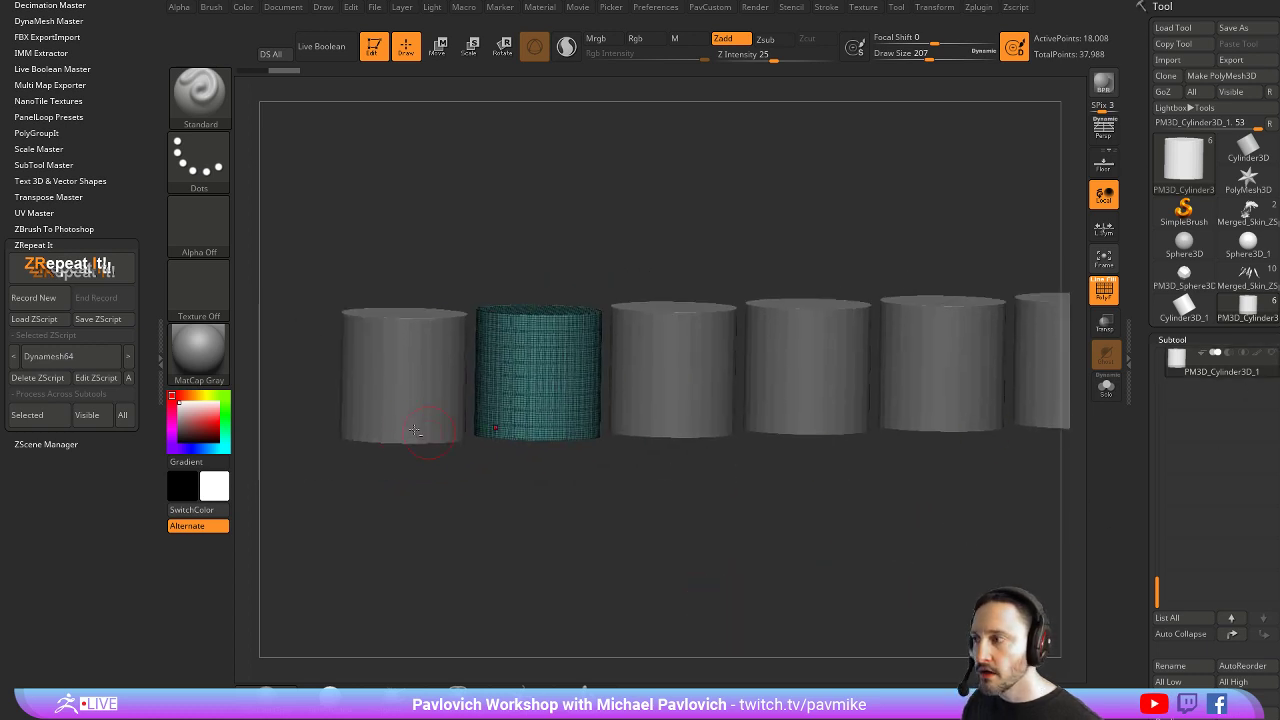
Hide the two cylinders that are already DynaMeshed and process all visible subtools with Dynamesh64
left_click(388, 397, "alt")
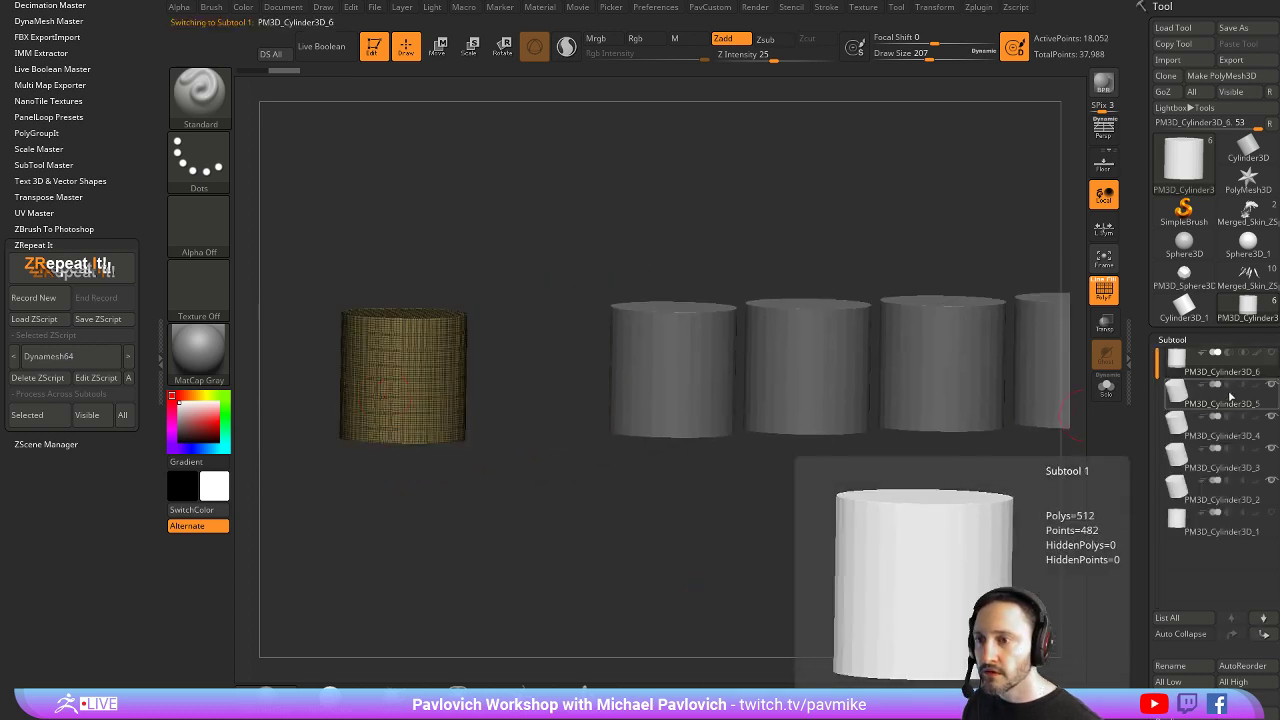
left_click(1226, 402)
left_click_drag(880, 531, 578, 586, "alt")
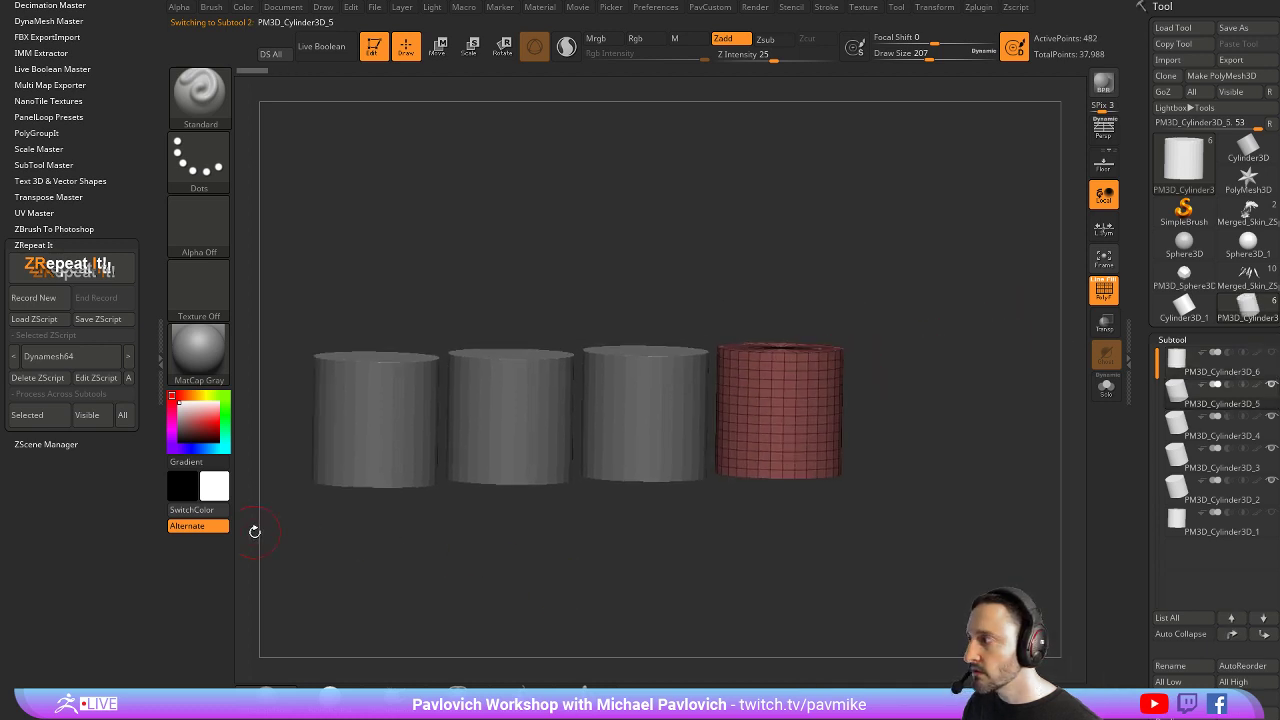
left_click(88, 415)
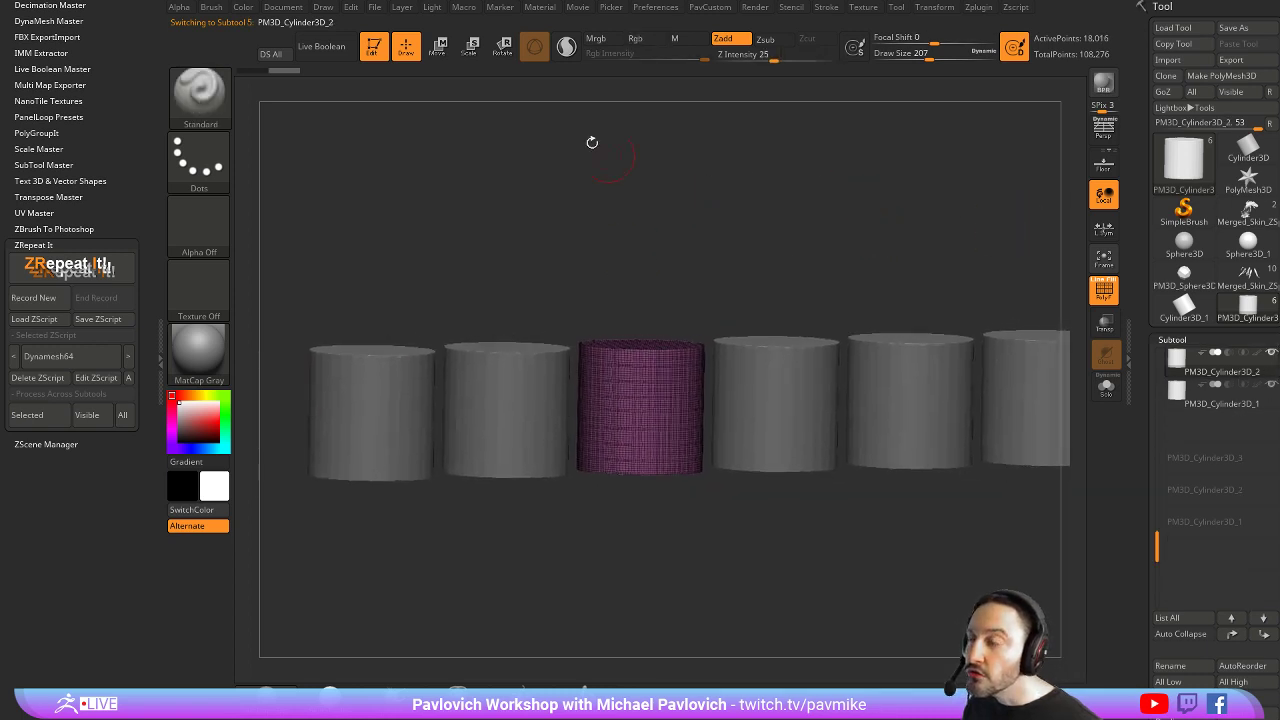
Expand the stored macros and examine the Misc group, including the Polish PolyGroup Border macro
left_click(466, 8)
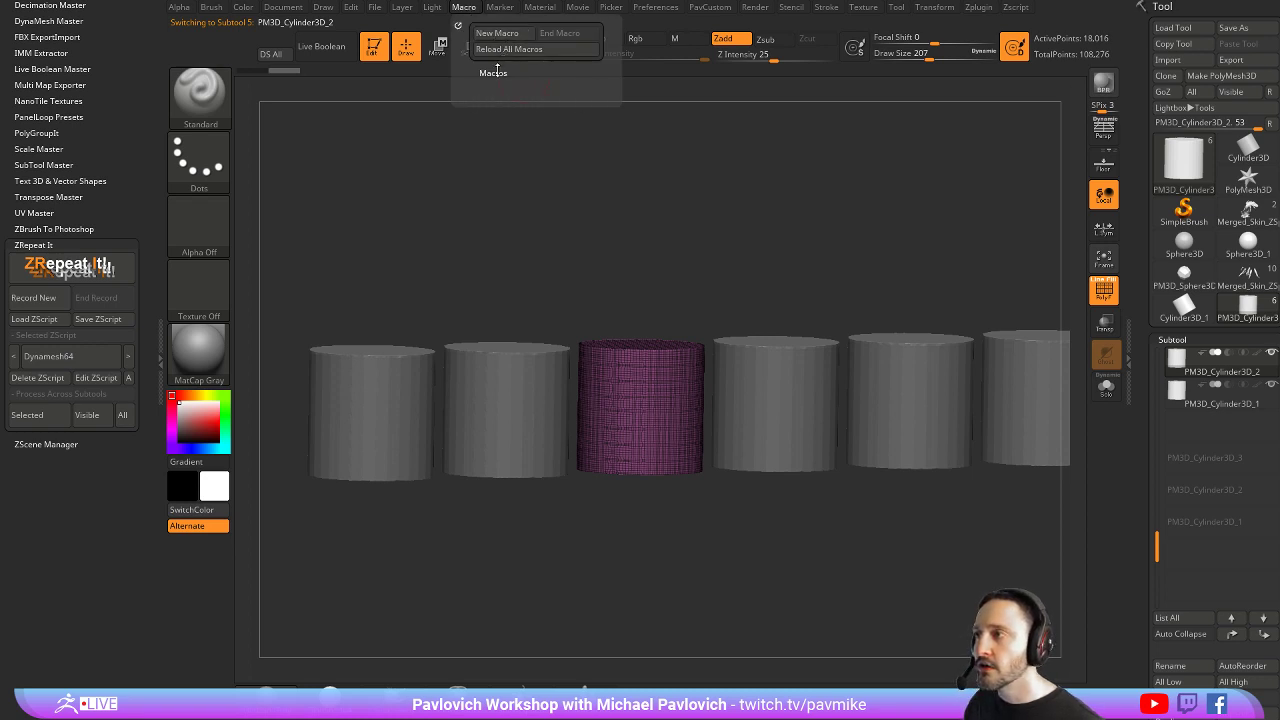
left_click(494, 72)
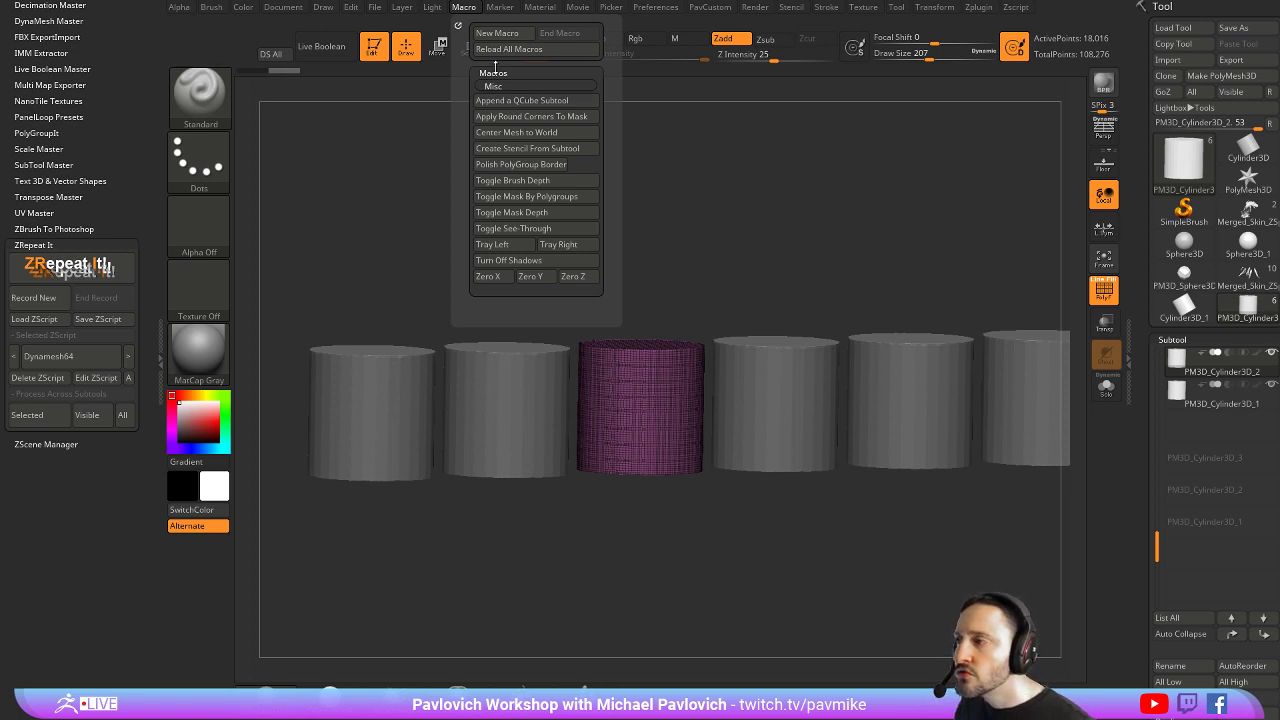
left_click(504, 166)
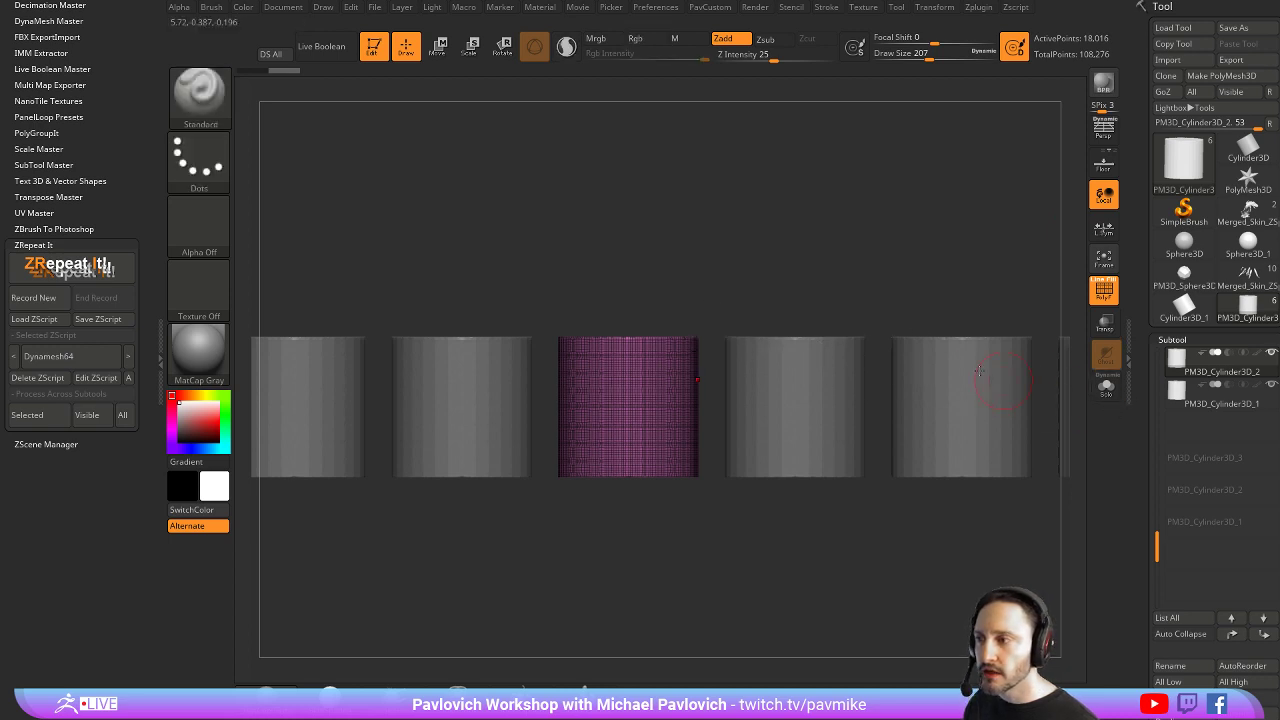
Set the selection brush to SelectRect with a circular stroke
left_click(201, 98, "ctrl+shift")
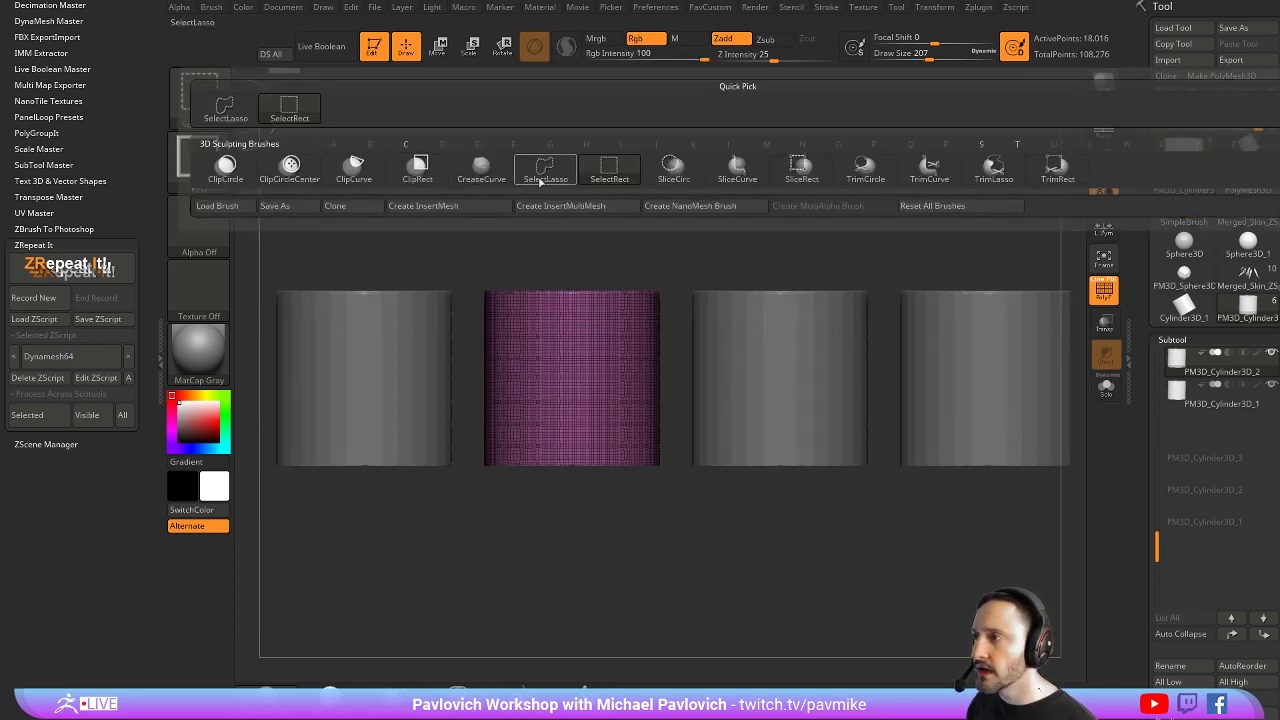
left_click(286, 114, "ctrl+shift")
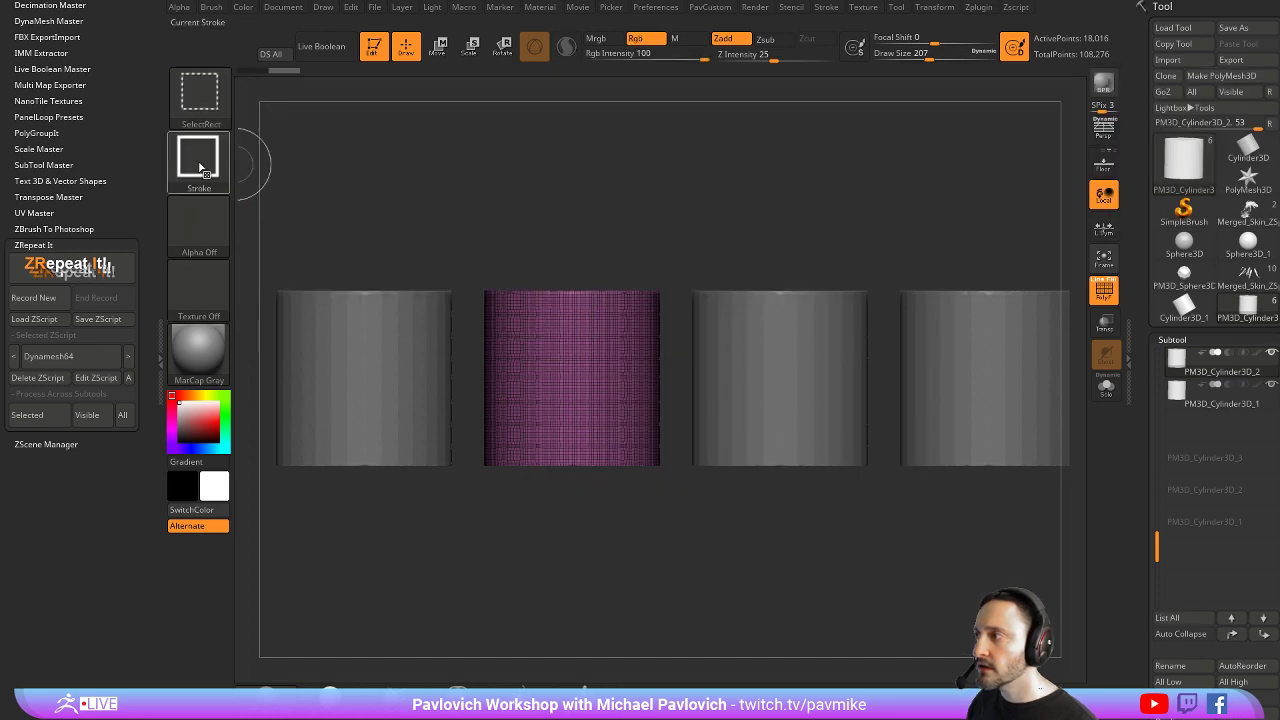
left_click(201, 170, "ctrl+shift")
left_click(346, 177, "ctrl+shift")
Isolate a rounded patch on the right side of the magenta cylinder, hiding the rest of that subtool
mouse_move(702, 256)
left_mouse_down("ctrl+shift")
mouse_move(720, 377)
mouse_move(826, 406)
mouse_move(681, 439)
mouse_move(644, 464)
mouse_move(614, 448)
mouse_move(683, 441)
mouse_move(618, 456)
left_mouse_up("ctrl+shift")
left_click(796, 442, "ctrl+shift")
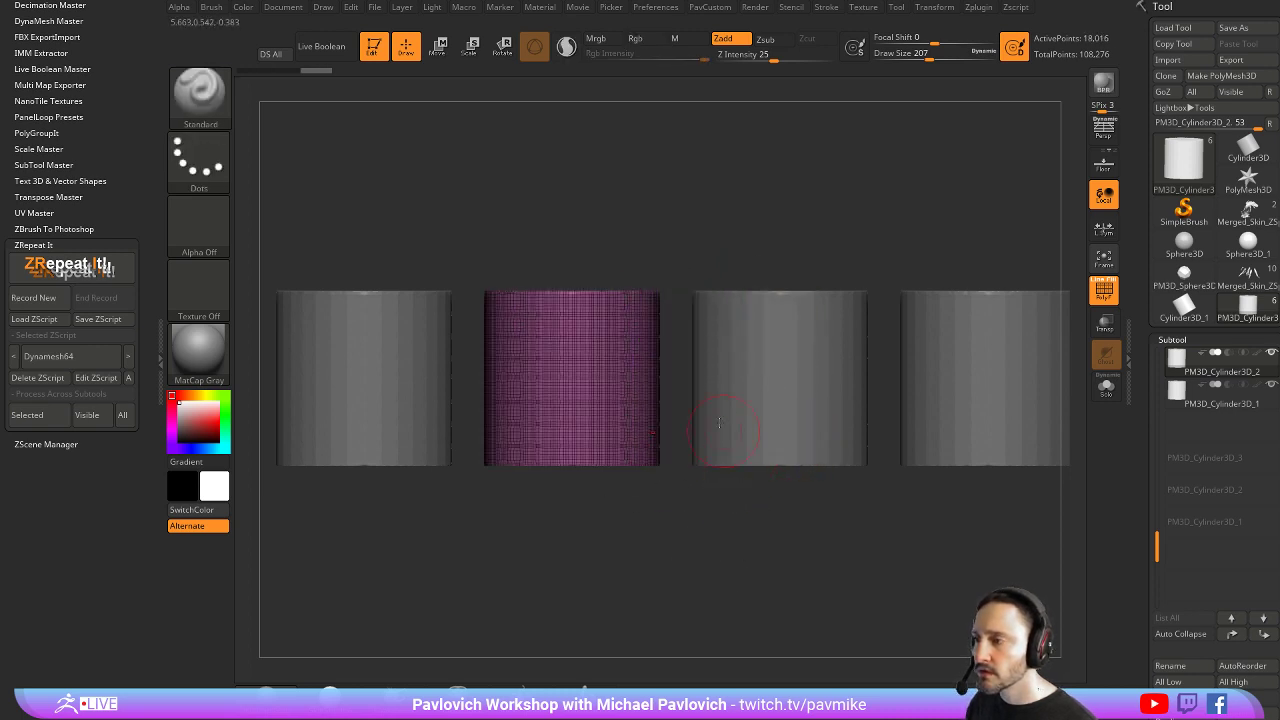
mouse_move(741, 348)
left_mouse_down("ctrl+shift")
mouse_move(580, 412)
mouse_move(582, 436)
left_mouse_up("ctrl+shift")
mouse_move(803, 549)
left_mouse_down()
mouse_move(837, 583)
mouse_move(814, 597)
mouse_move(780, 562)
left_mouse_up()
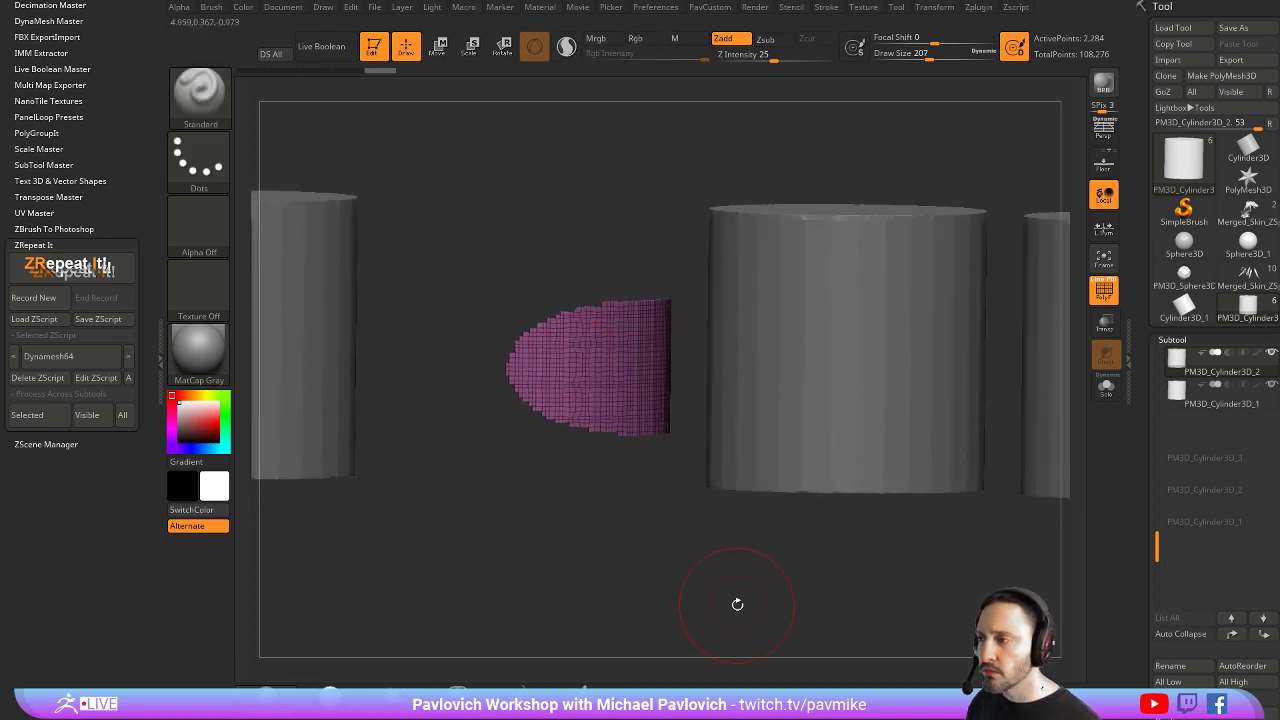
Smooth the isolated patch's jagged edge with the Polish PolyGroup Border macro and unhide the rest of the magenta cylinder
left_click(462, 7)
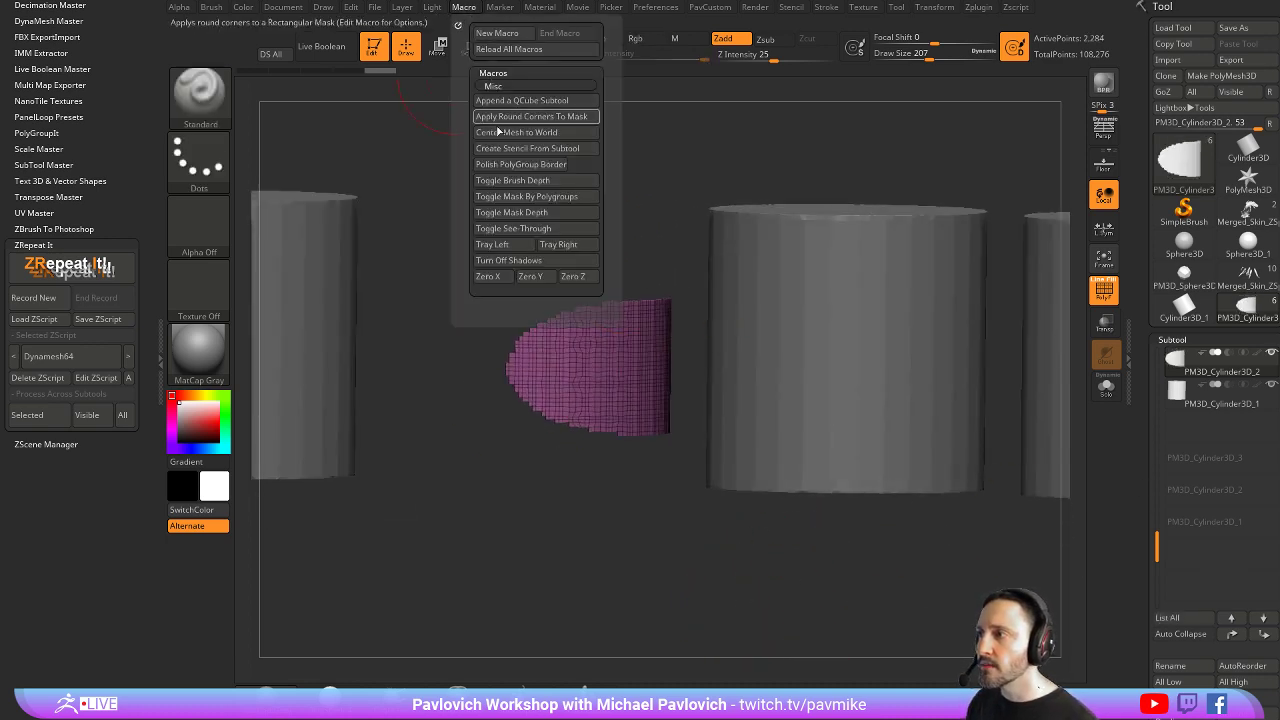
left_click(511, 167)
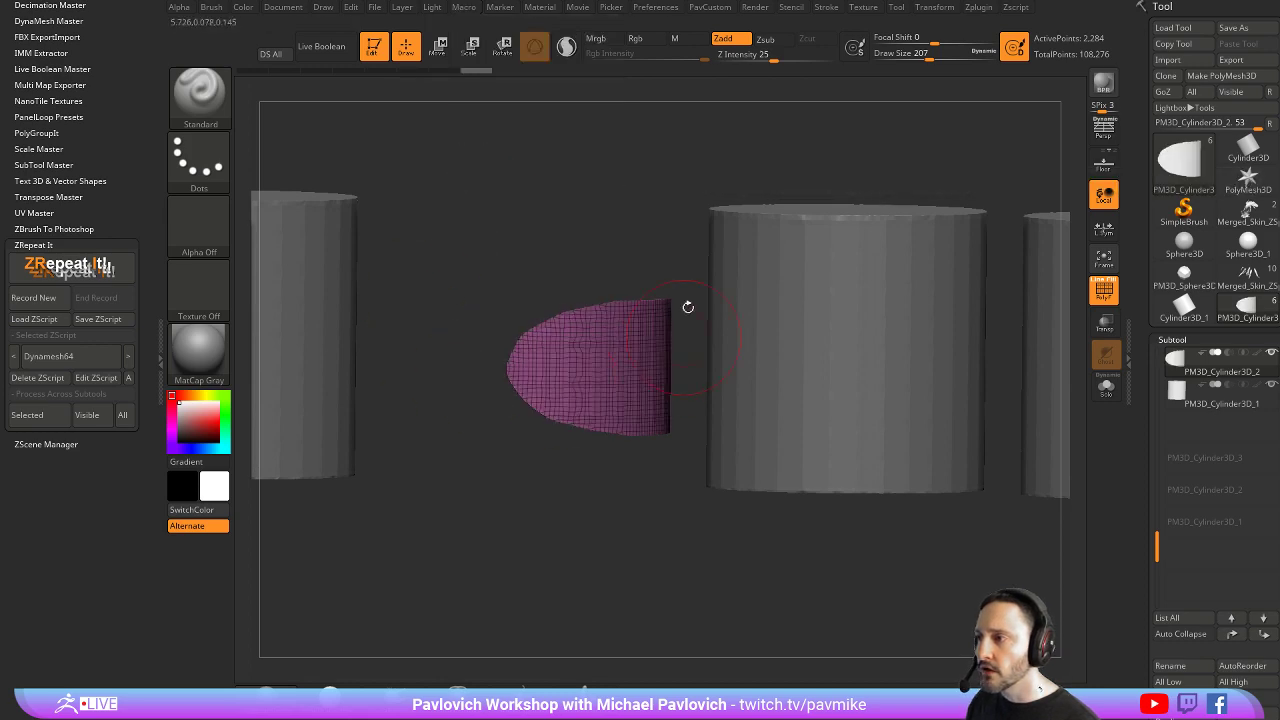
left_click(663, 560, "ctrl+shift")
left_click_drag(663, 560, 685, 527)
left_click_drag(766, 157, 835, 171, "alt")
Mask a circular area on the left side of the magenta cylinder, using the MaskCircle brush
left_click_drag(452, 278, 534, 404, "ctrl")
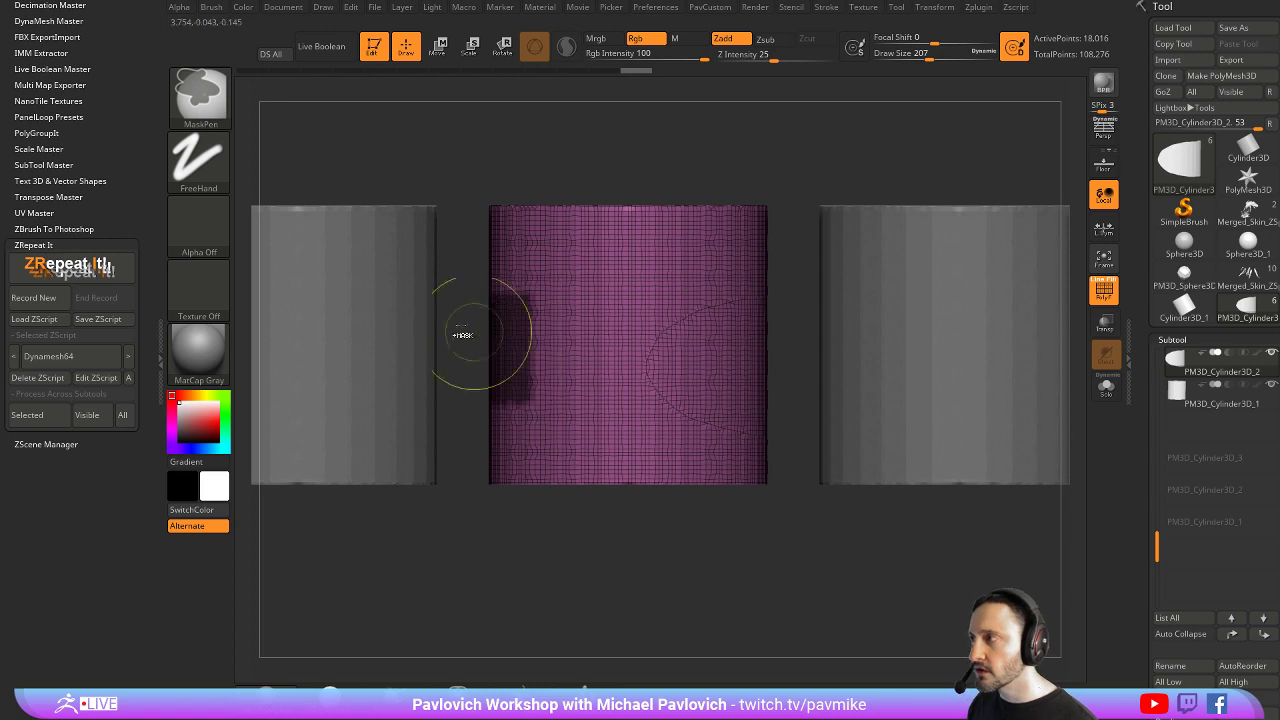
left_click(203, 97)
left_click(226, 170)
left_click_drag(529, 151, 571, 189, "ctrl")
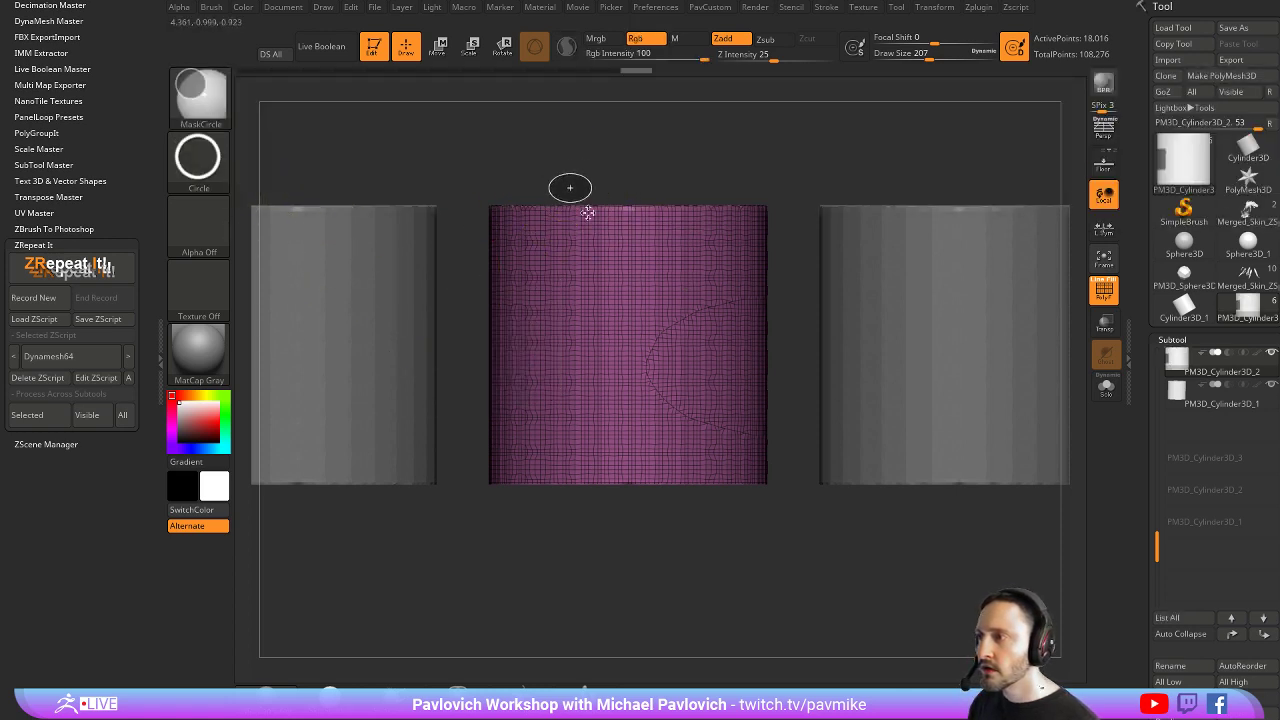
left_click_drag(555, 411, 580, 412, "ctrl")
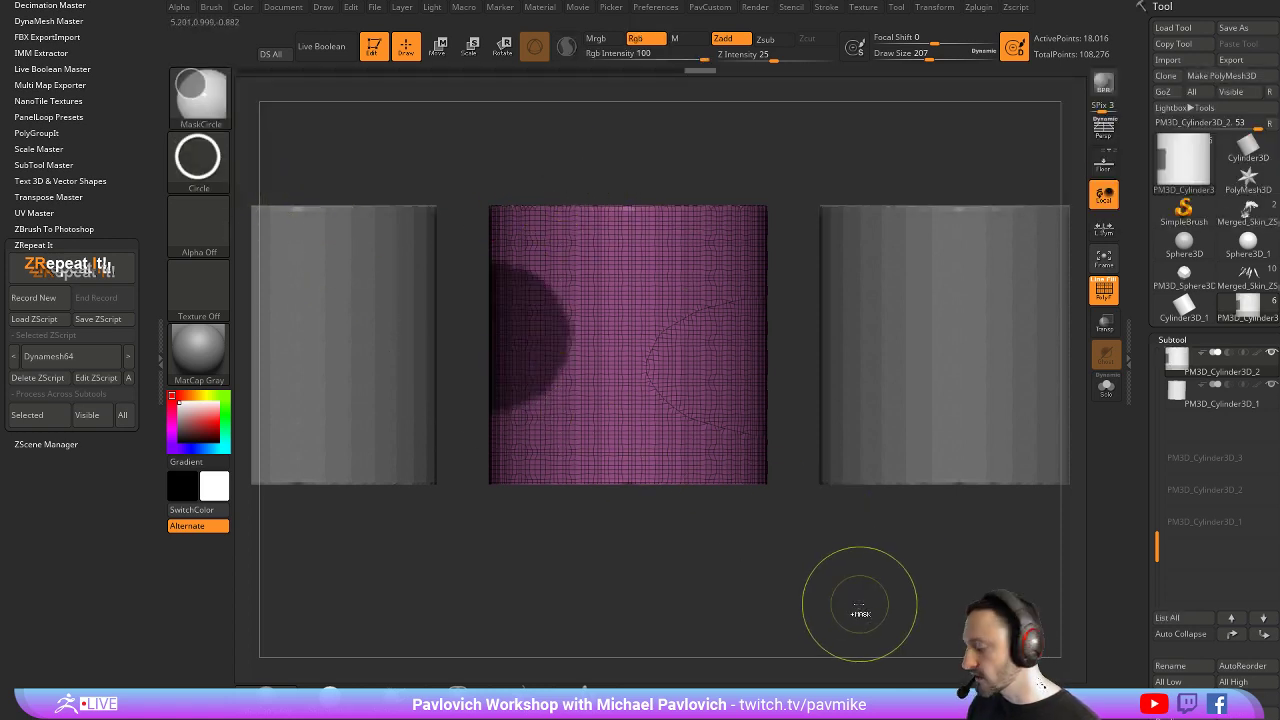
Turn the masked circular area into its own polygroup and isolate that patch
key("ctrl+w")
left_click_drag(860, 604, 884, 600)
left_click(558, 353, "ctrl+shift")
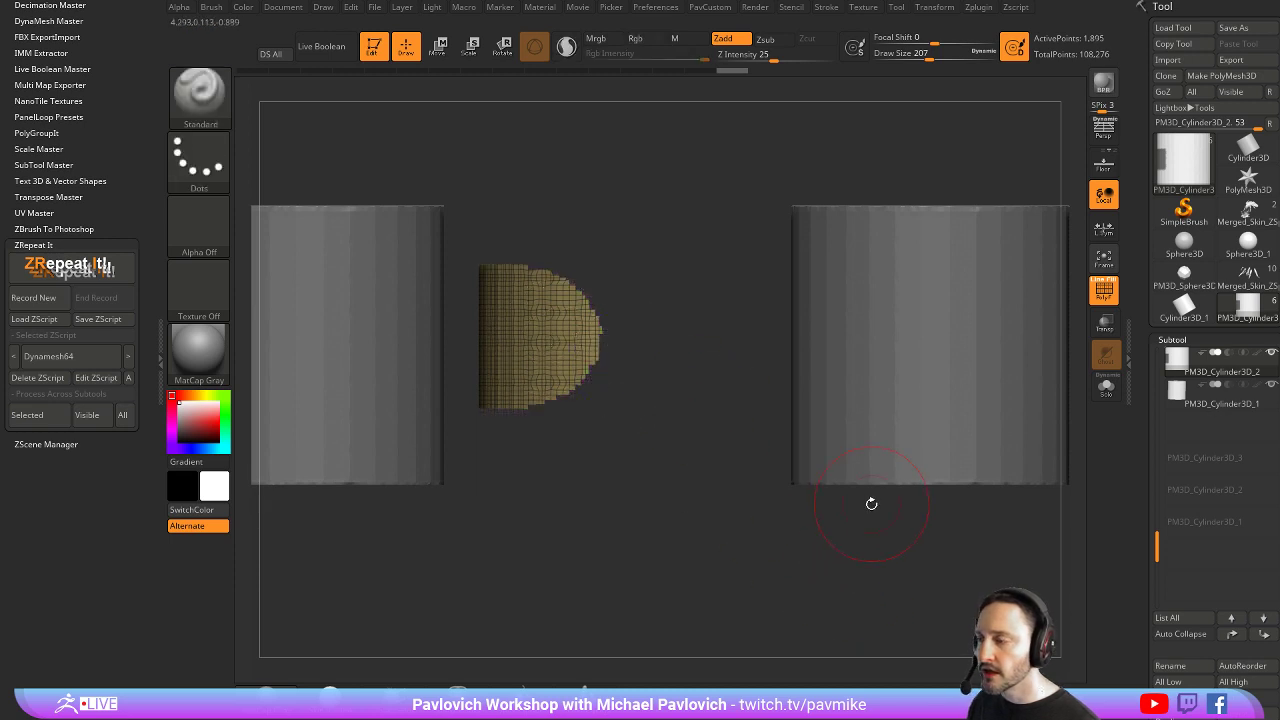
Smooth the isolated yellow patch's stepped edge with the Polish PolyGroup Border macro
left_click(464, 8)
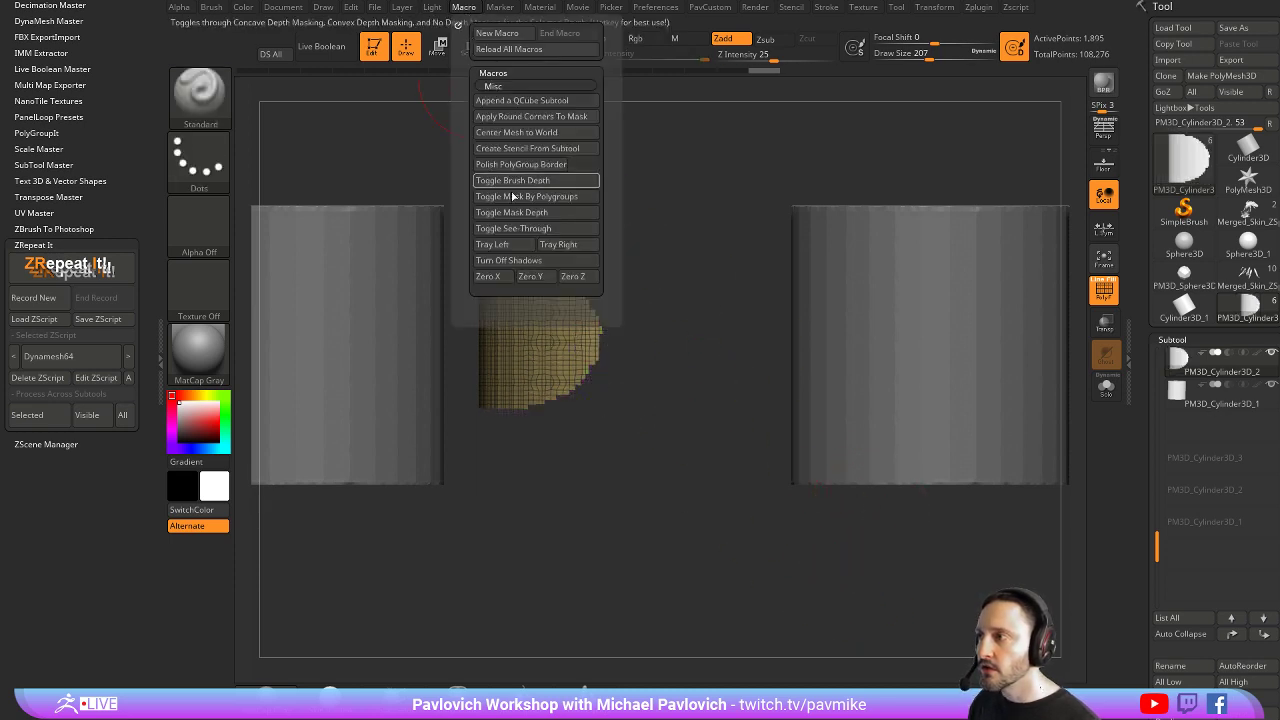
left_click(537, 168)
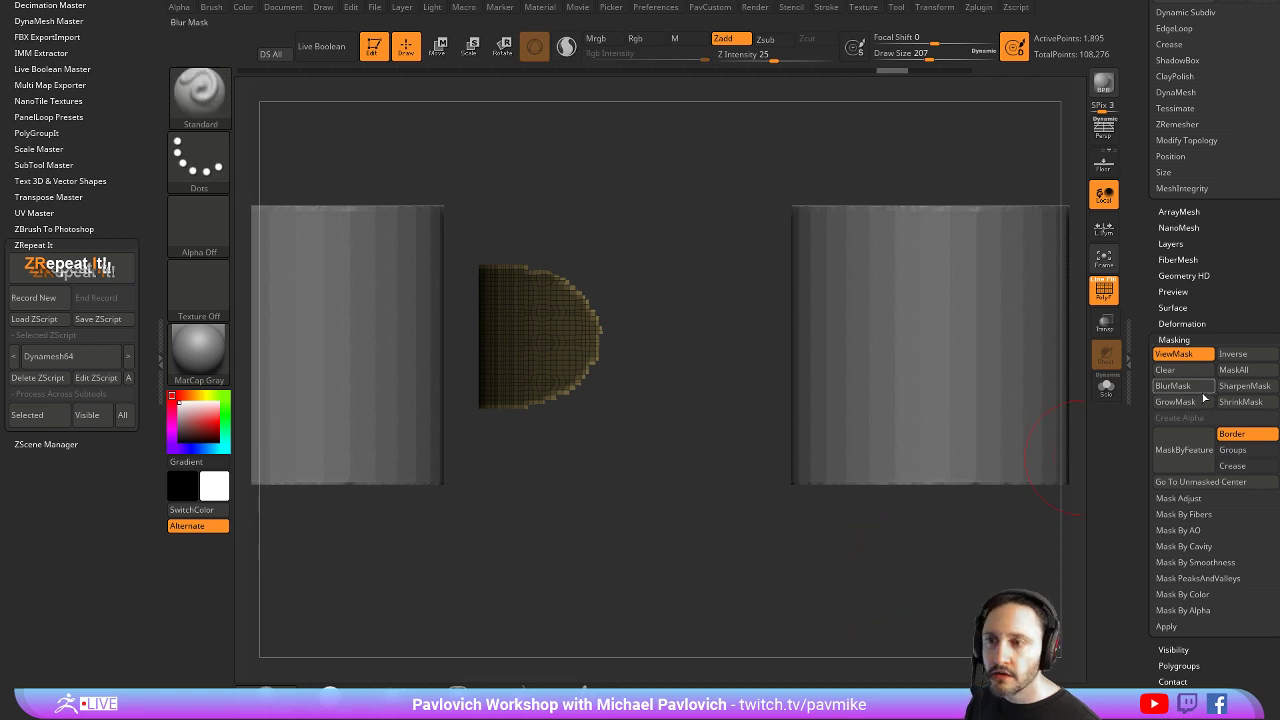
key("grave")
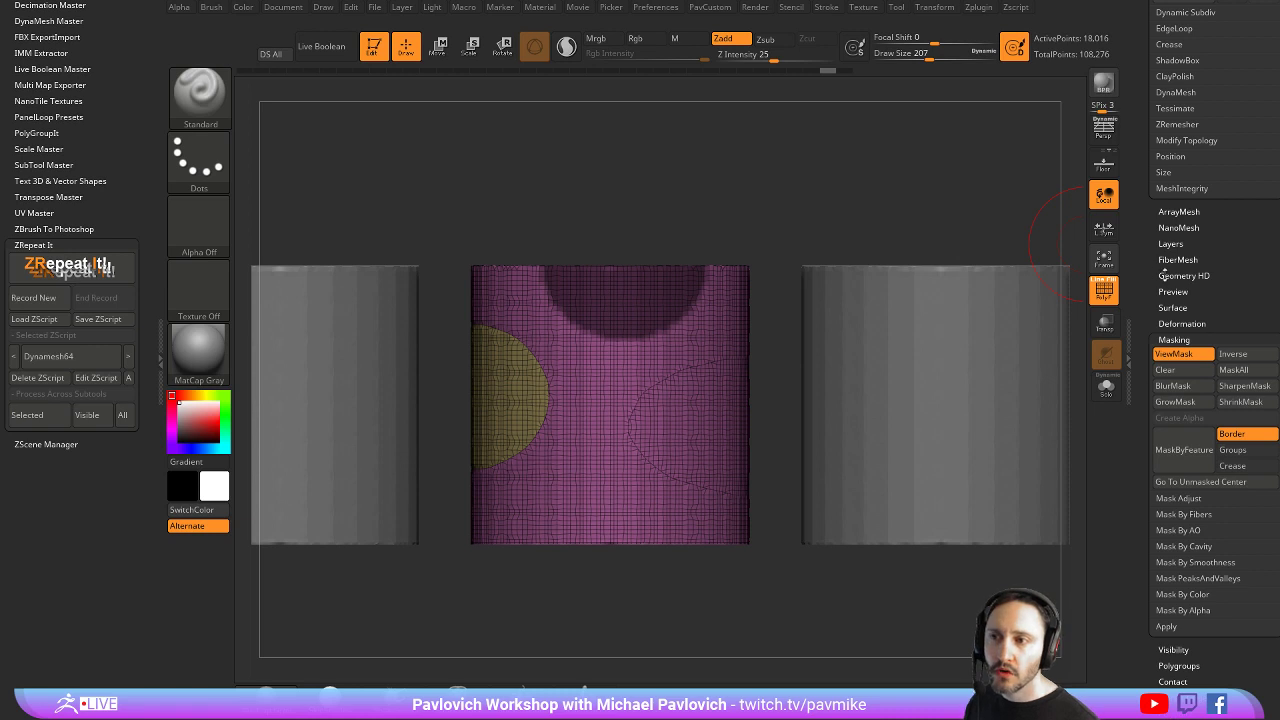
Collapse the Masking settings of the active tool
left_click_drag(1165, 338, 1174, 336)
left_click(1183, 336)
left_click_drag(1155, 234, 1149, 343)
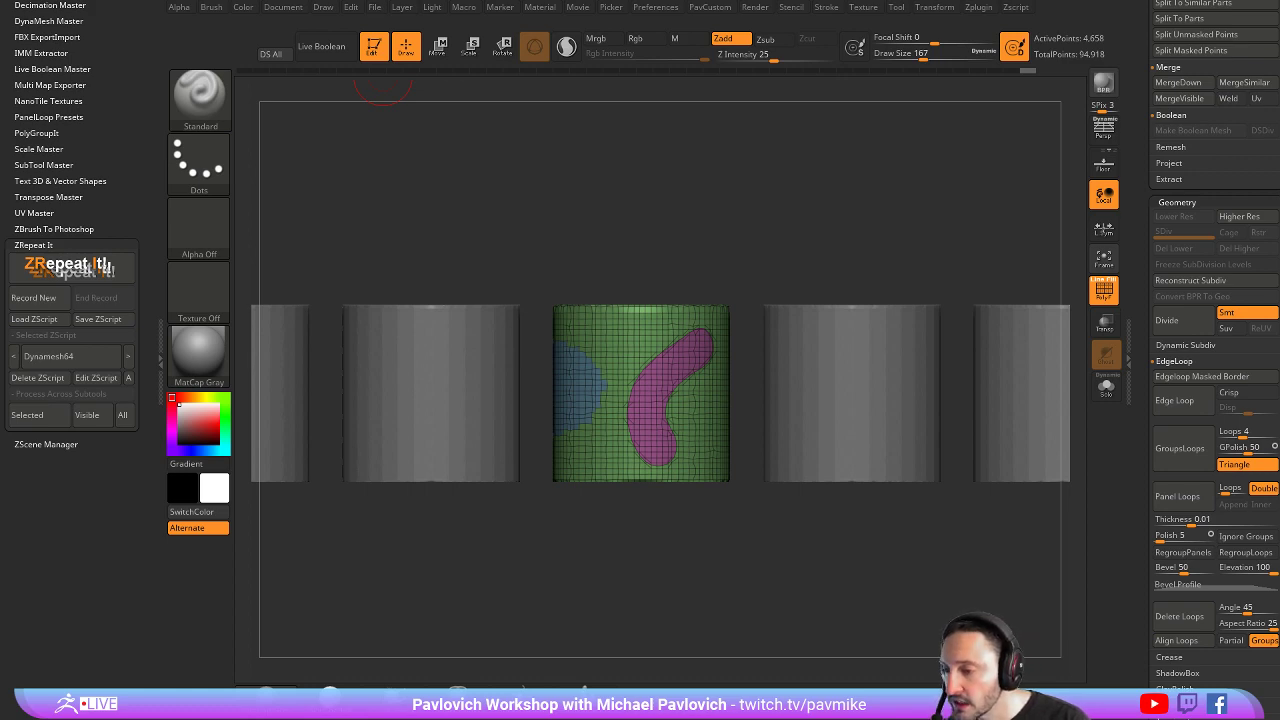
Switch to the browser and look through the tutorial products on the Gumroad profile page
left_click_drag(1030, 719, 904, 0)
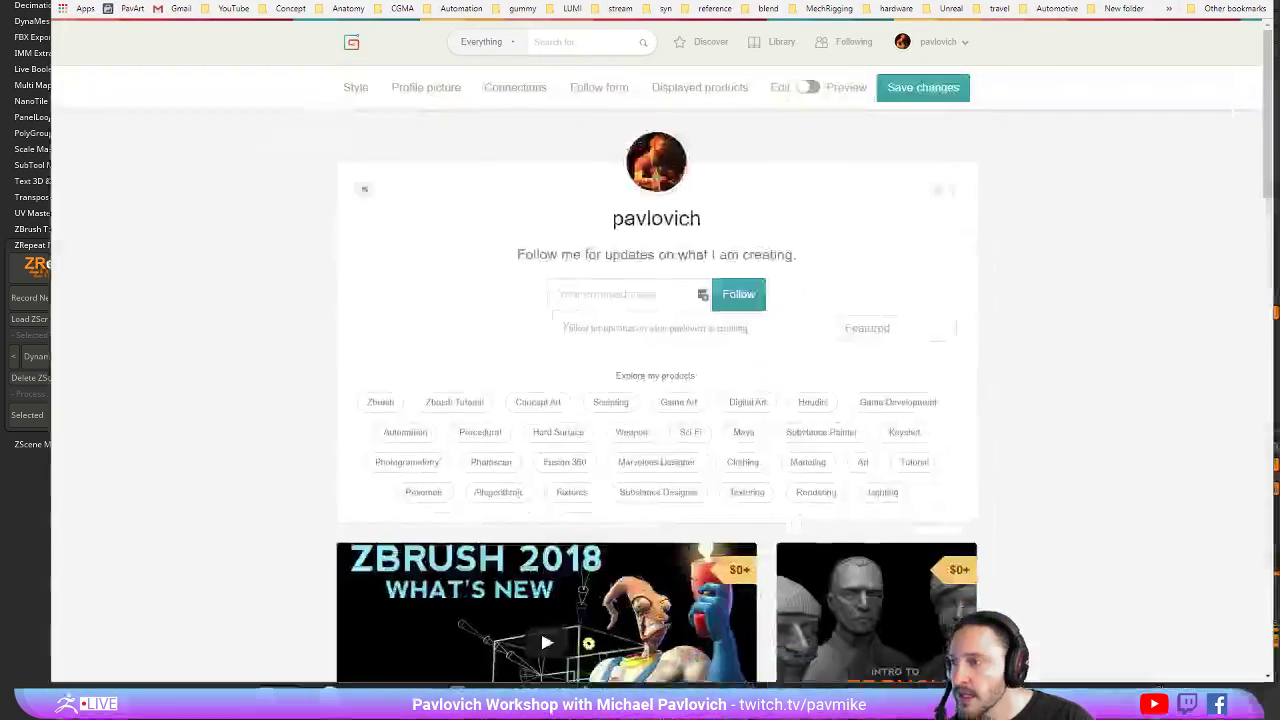
scroll(719, 432, "down", 8)
scroll(531, 343, "down", 6)
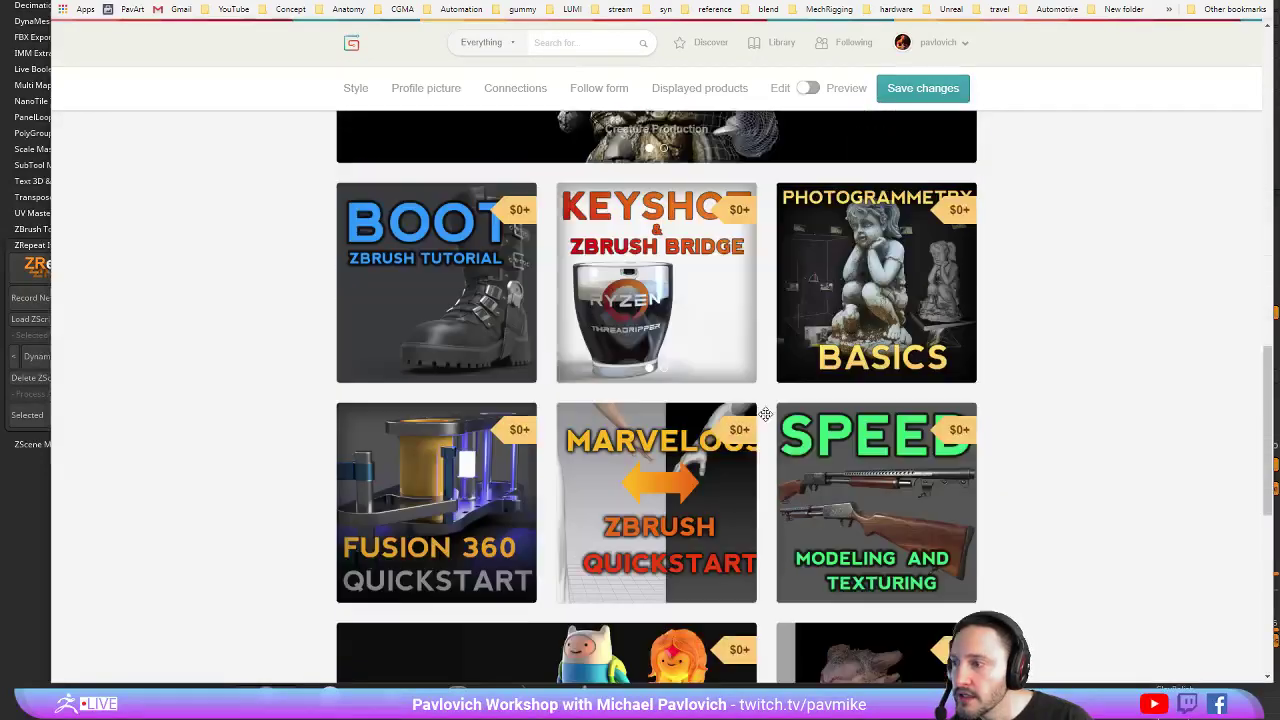
scroll(426, 334, "up", 3)
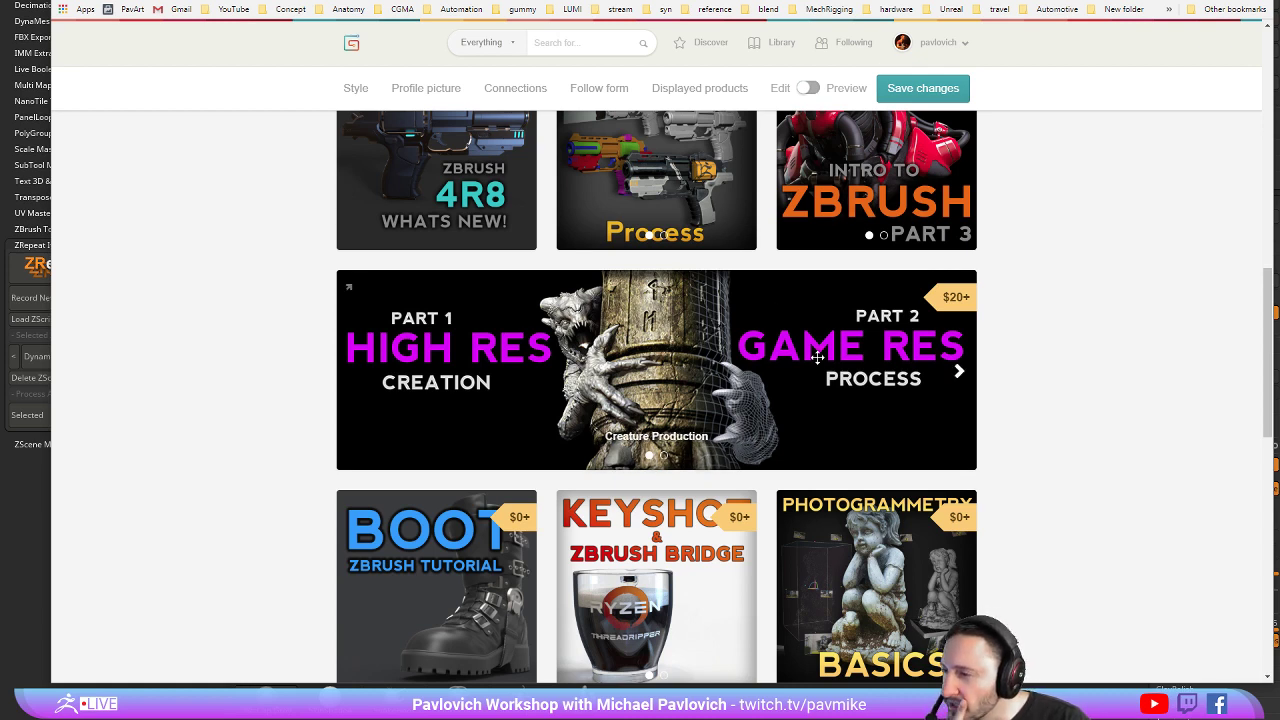
scroll(817, 357, "up", 3)
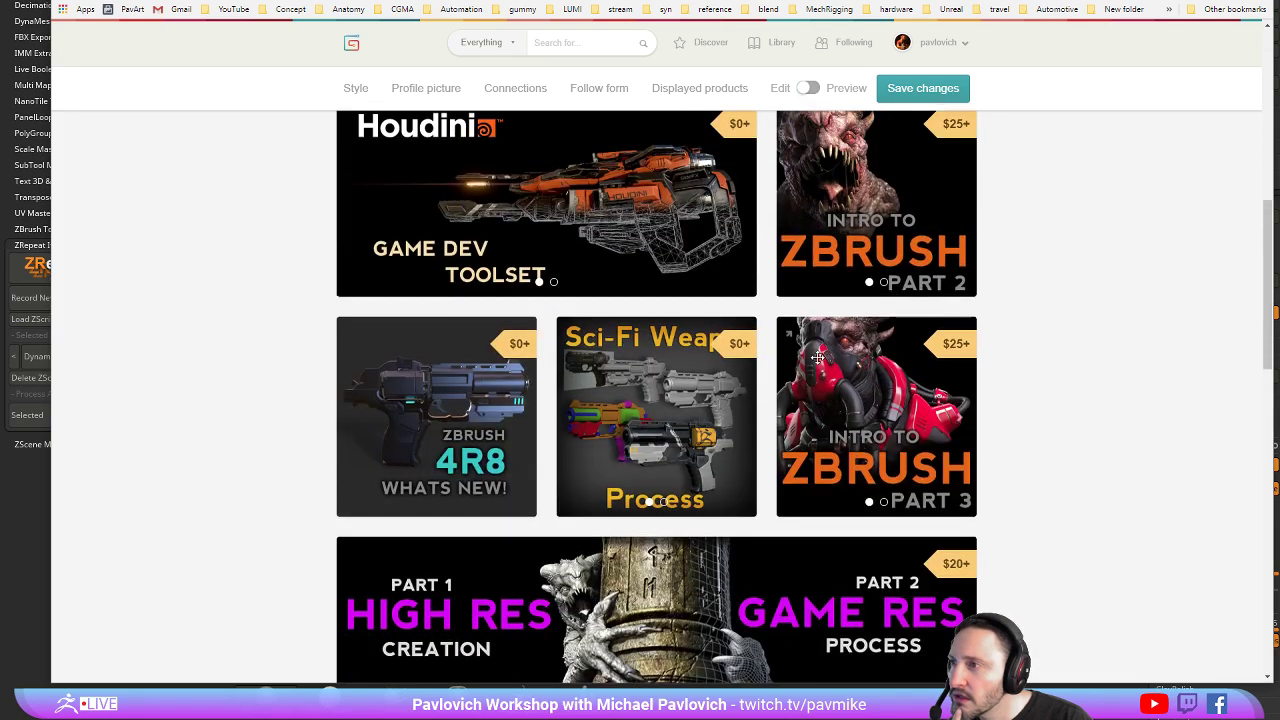
scroll(817, 357, "down", 7)
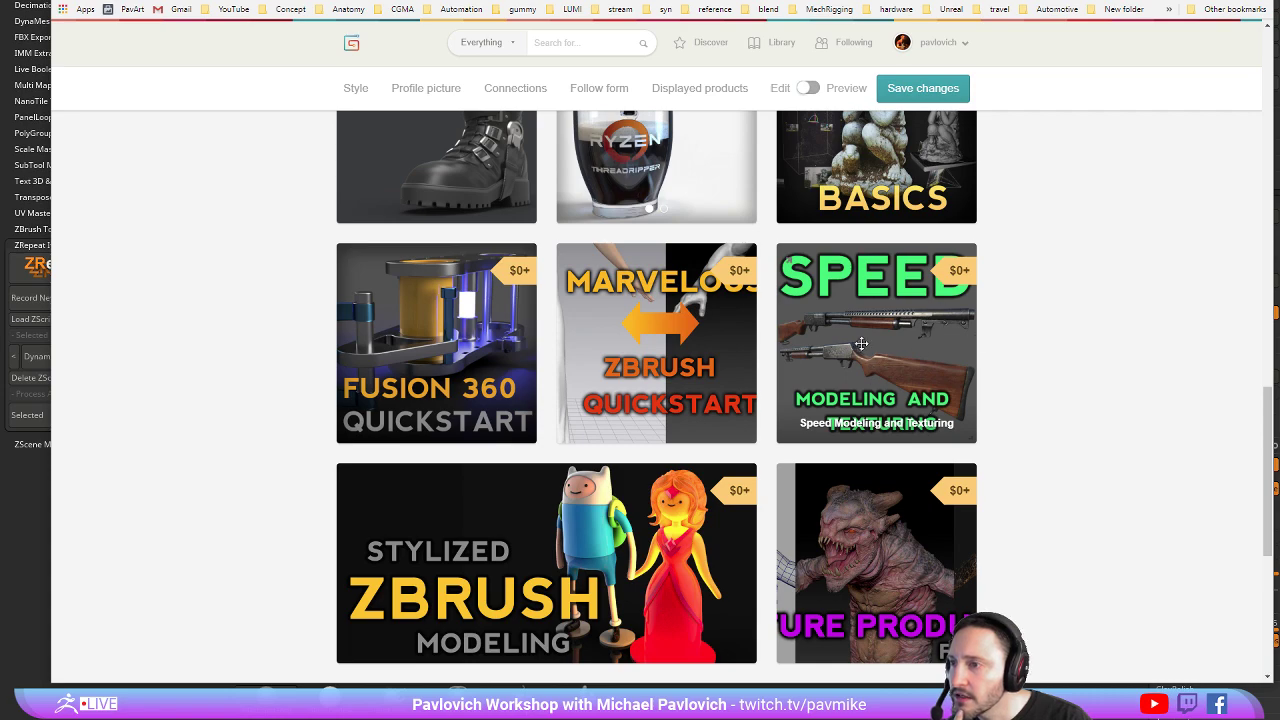
Switch to the YouTube channel's playlists and look through the tutorial series
left_click(750, 1)
scroll(303, 352, "down", 4)
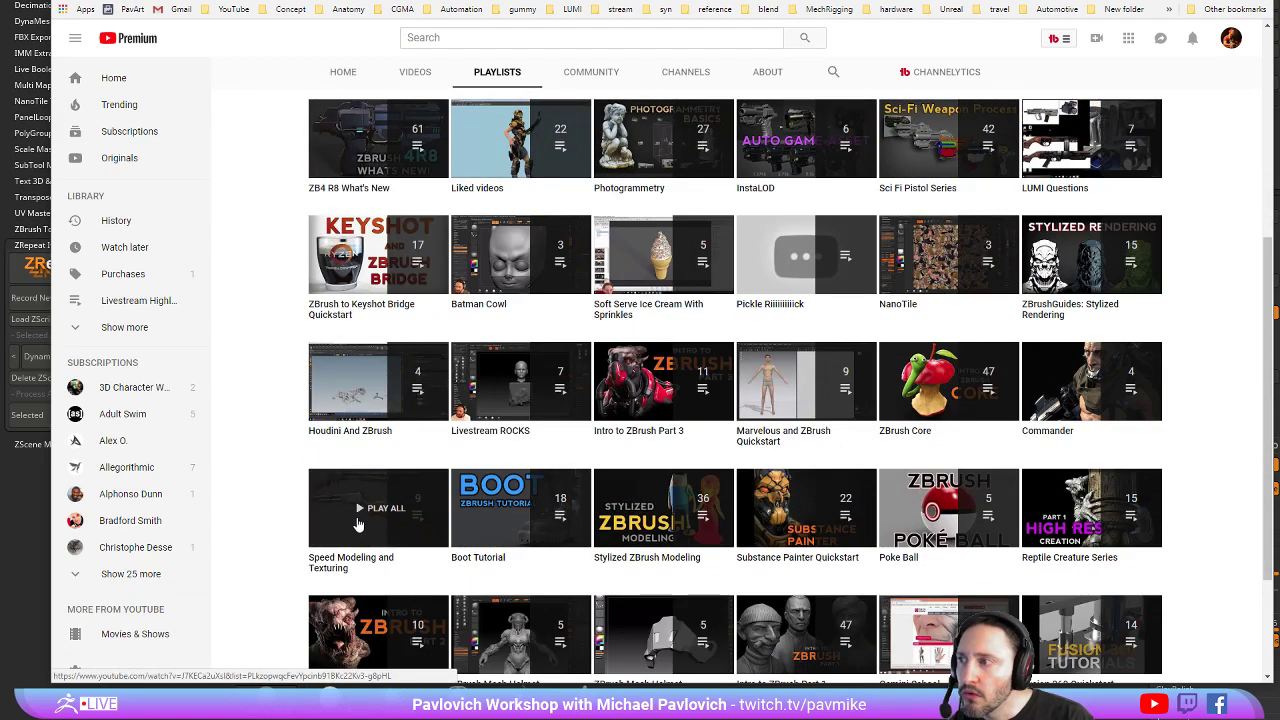
scroll(358, 525, "up", 2)
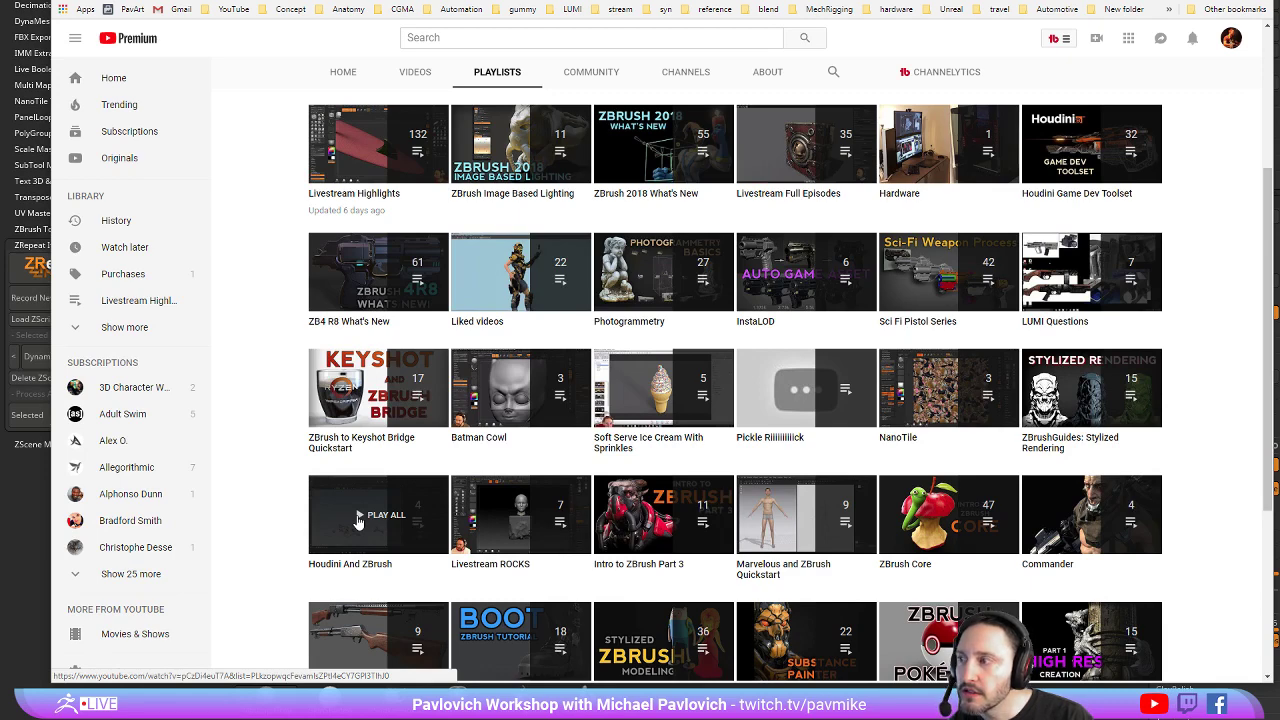
scroll(358, 520, "up", 2)
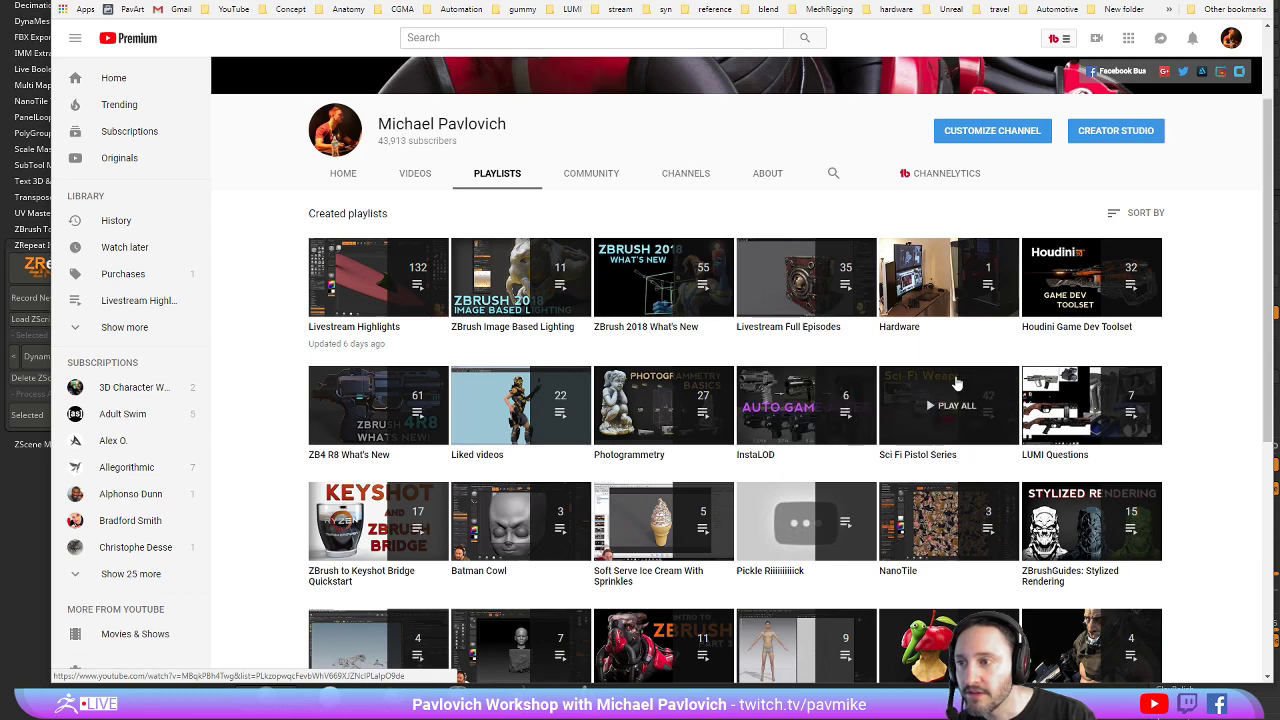
Open the Sci Fi Pistol Series playlist and look through its videos down to 041 Normal Stamping
left_click(956, 390)
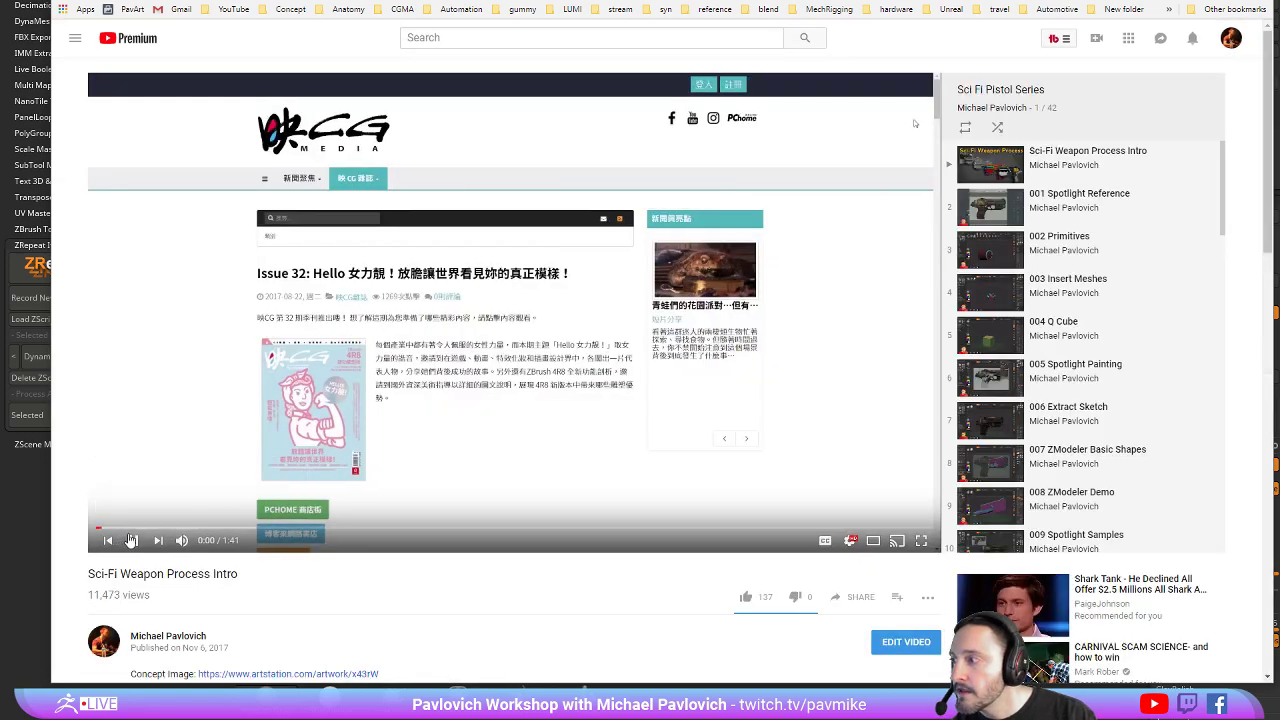
scroll(1028, 370, "down", 7)
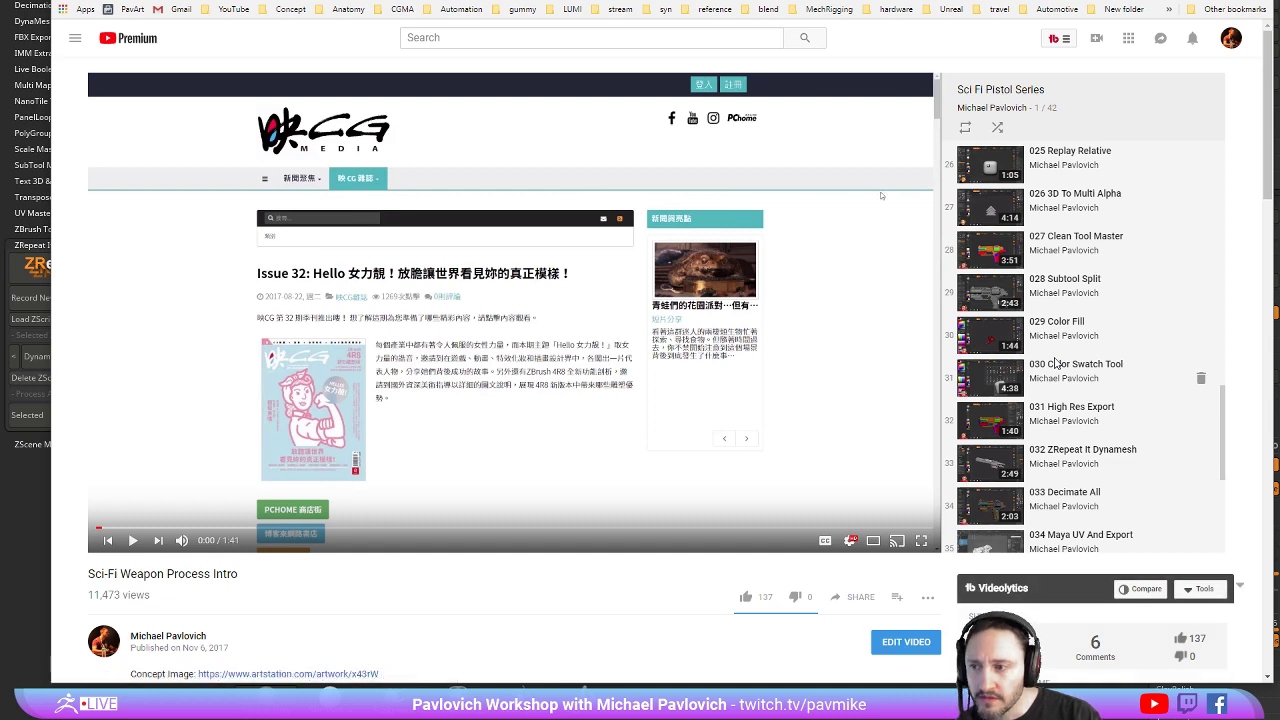
scroll(1055, 363, "down", 4)
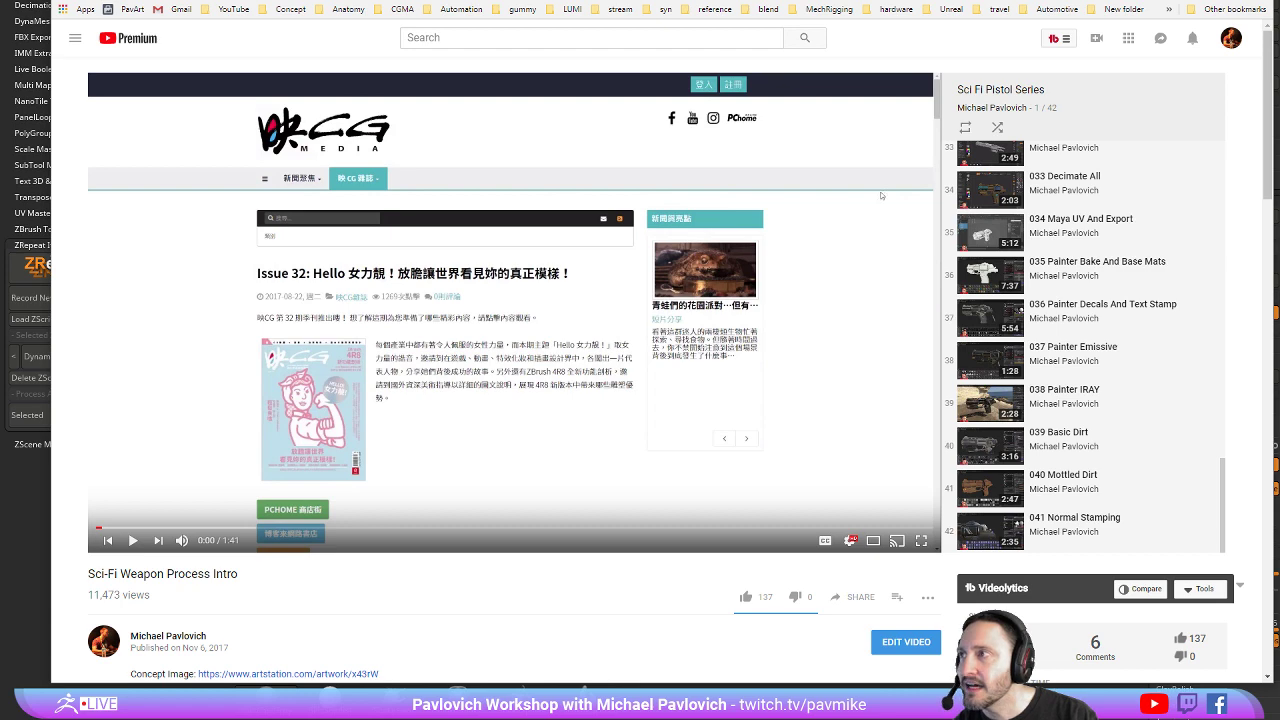
Switch to Marmoset Toolbag, start changing its licensing login, and close the program
key("ctrl+Tab")
key("alt+Tab")
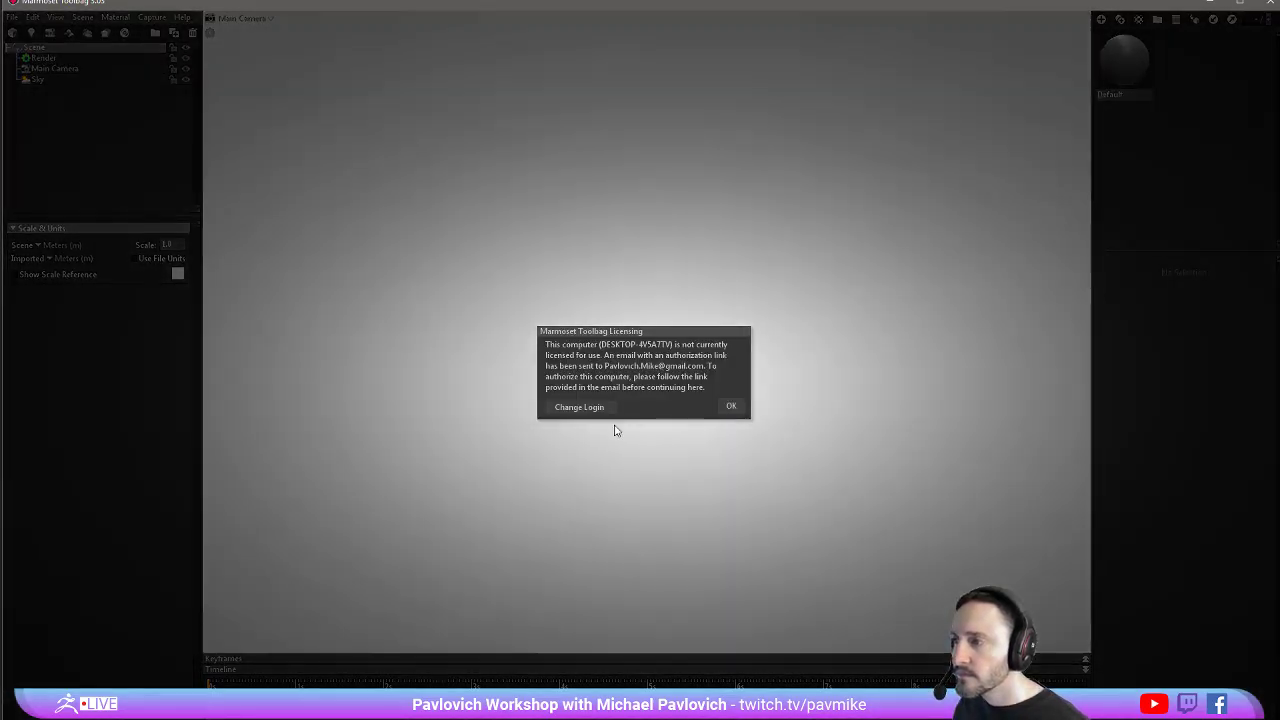
left_click(588, 409)
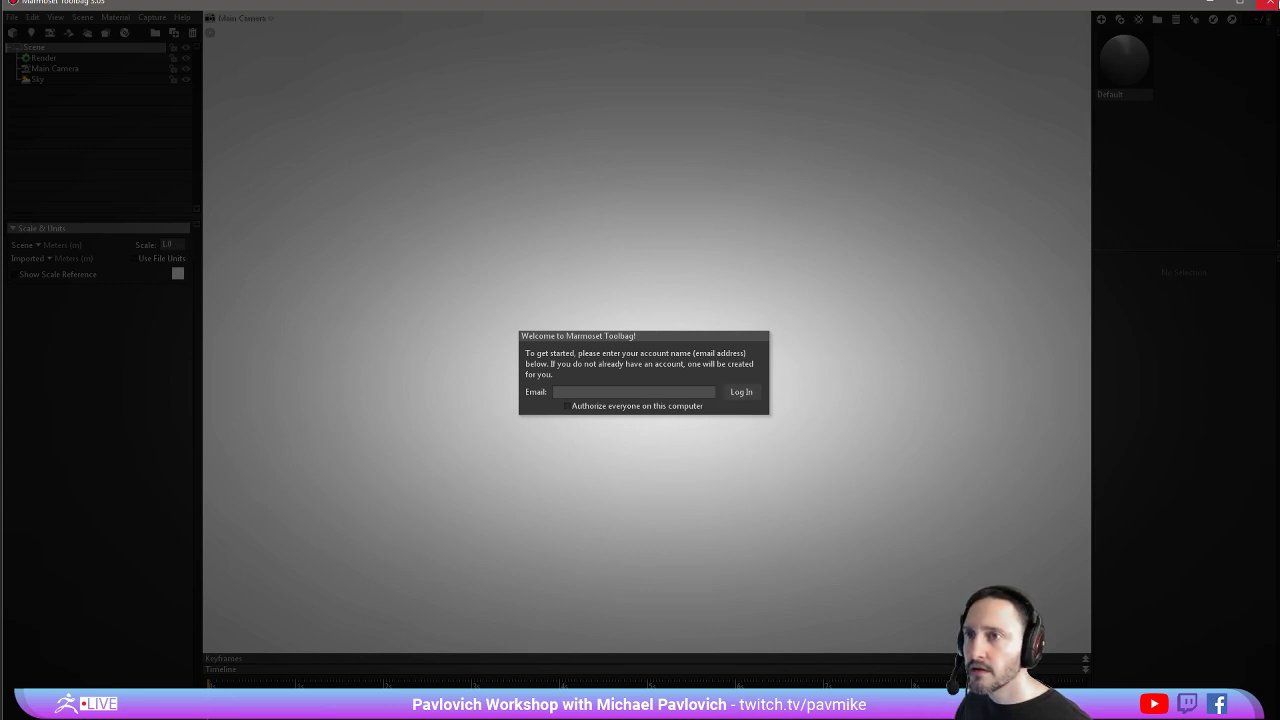
left_click(1272, 3)
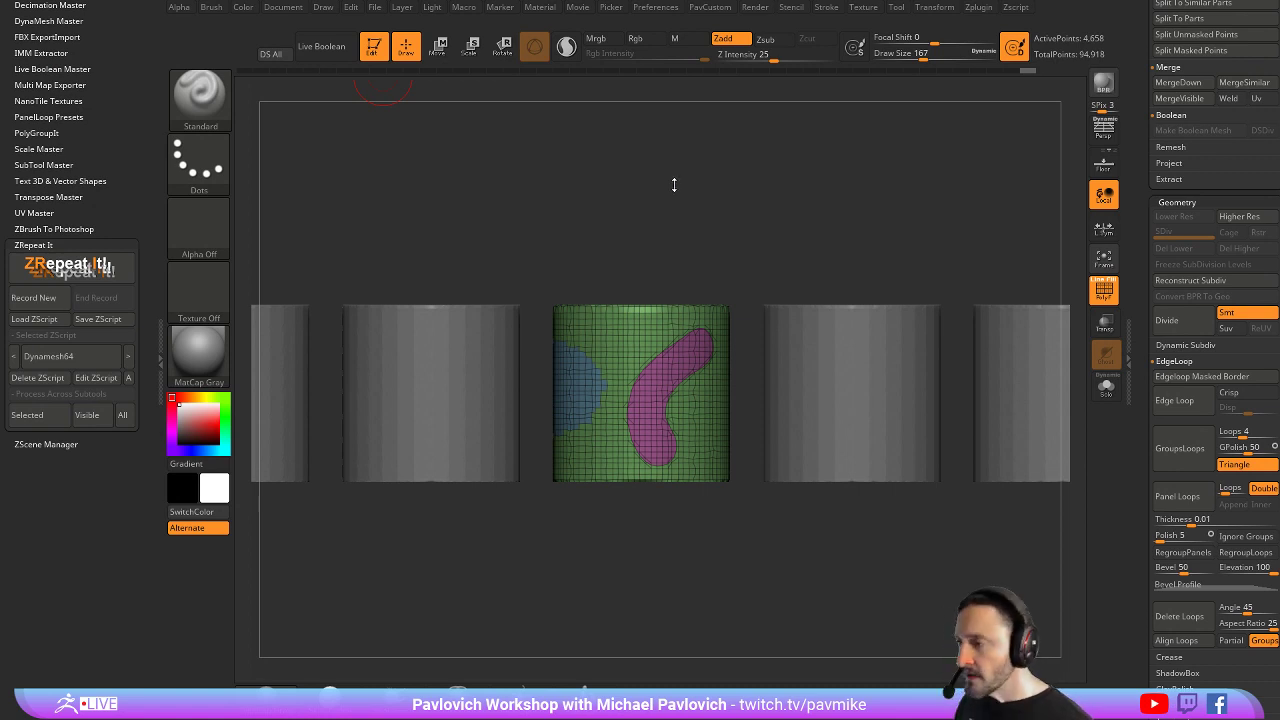
Turn off the PolyFrame display for the row of cylinders and set the Draw Size to 172
left_click_drag(798, 228, 770, 195, "alt")
left_click_drag(770, 195, 774, 222)
left_click(1104, 290)
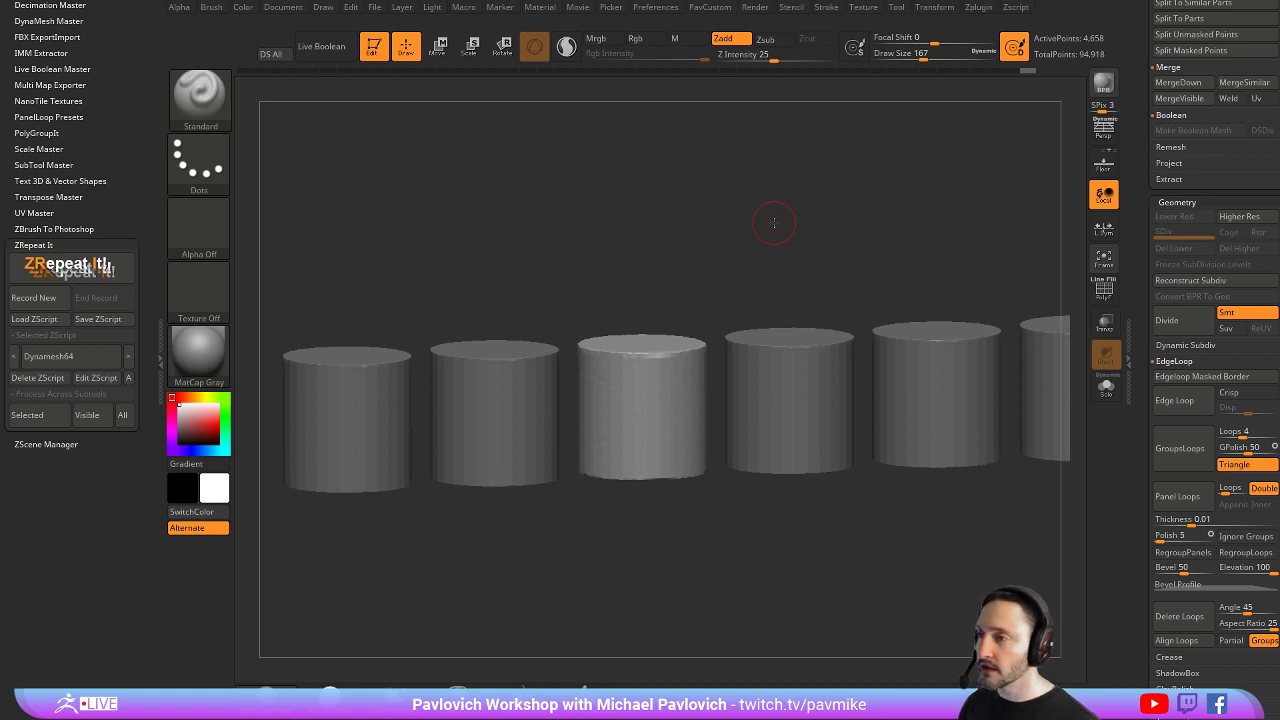
mouse_move(774, 223)
left_mouse_down()
mouse_move(657, 235)
mouse_move(691, 268)
mouse_move(651, 254)
mouse_move(686, 263)
left_mouse_up()
key("s")
left_click(684, 227)
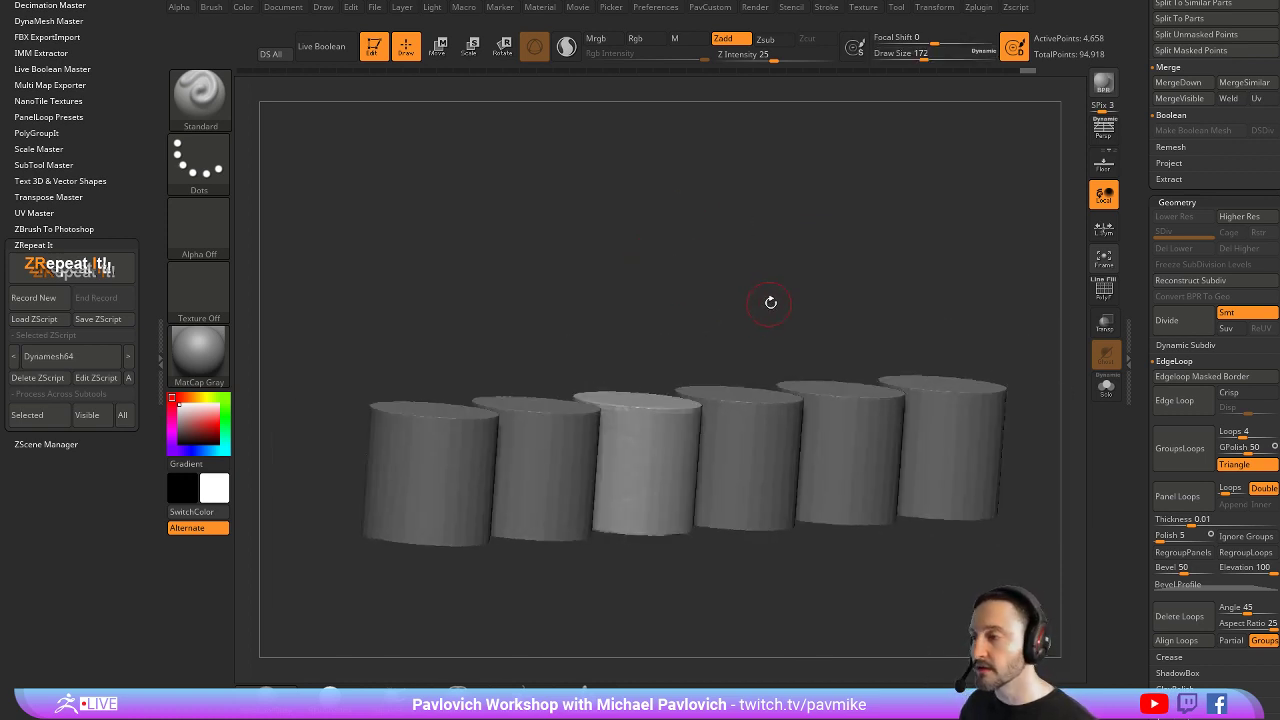
left_click_drag(769, 300, 634, 320)
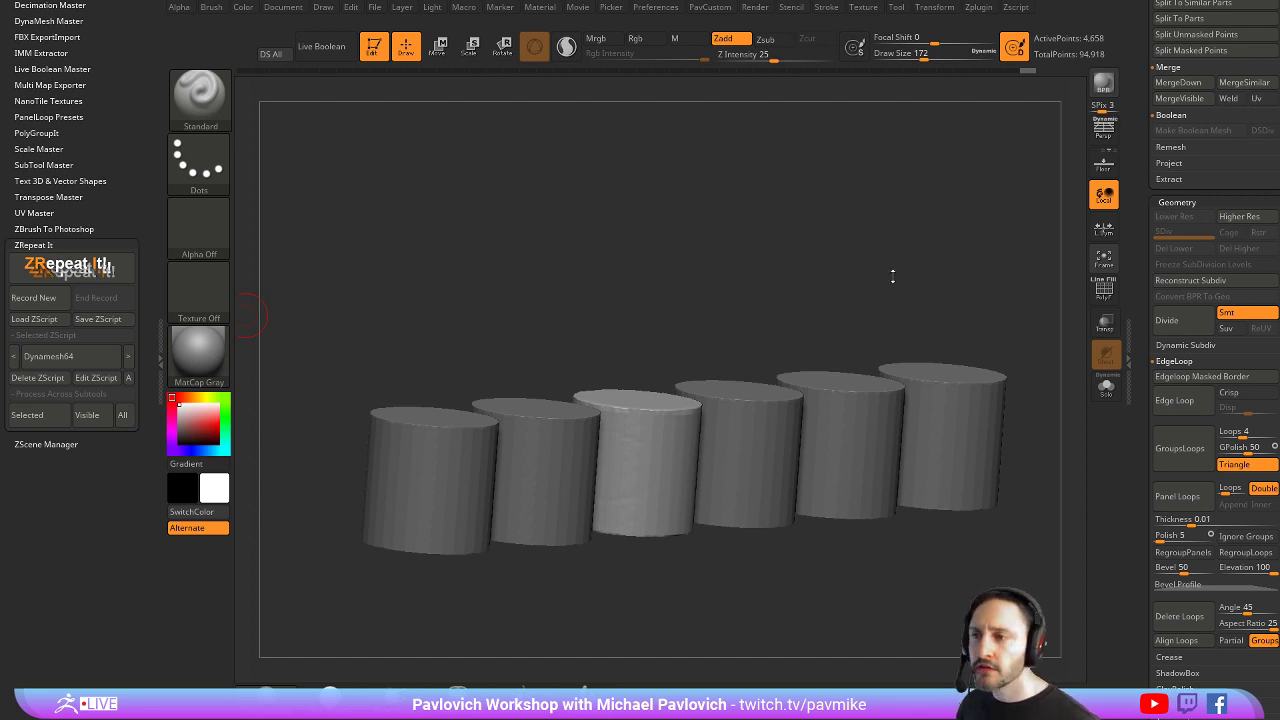
left_click_drag(1147, 179, 1149, 358)
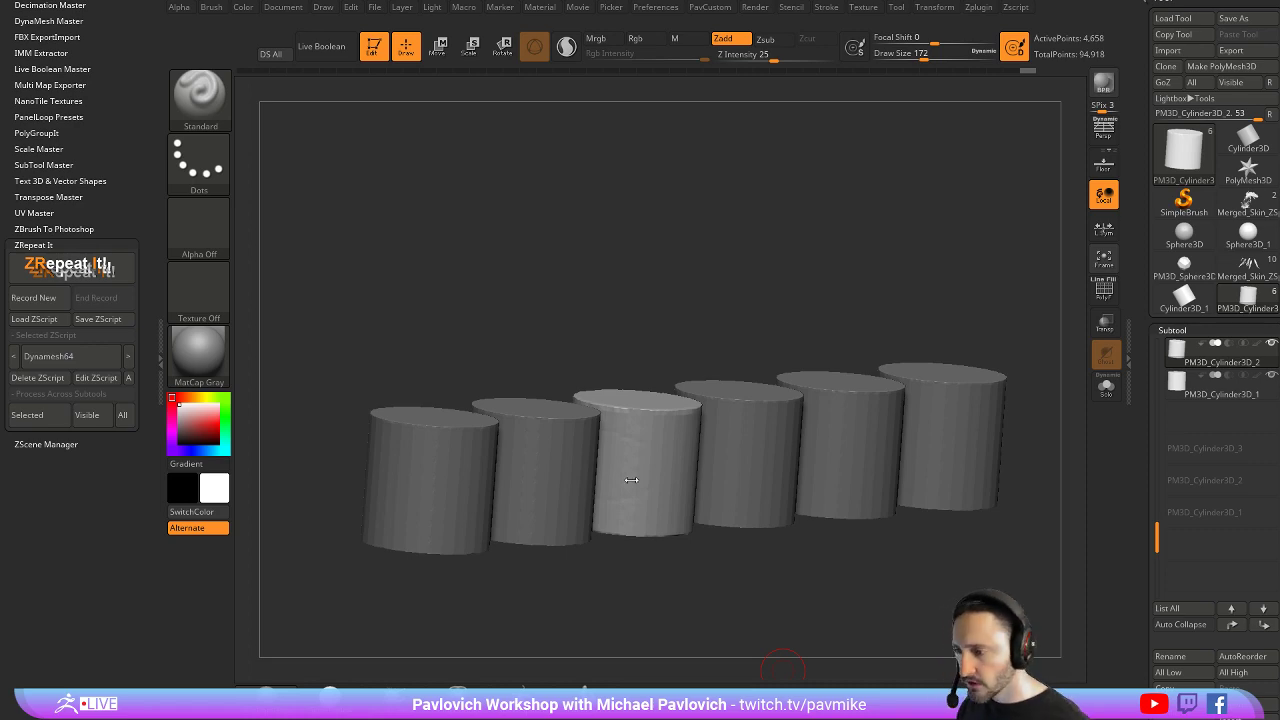
Switch to the browser and open the ZBrush Plugins page of the Pixologic Download Center
key("alt+Tab")
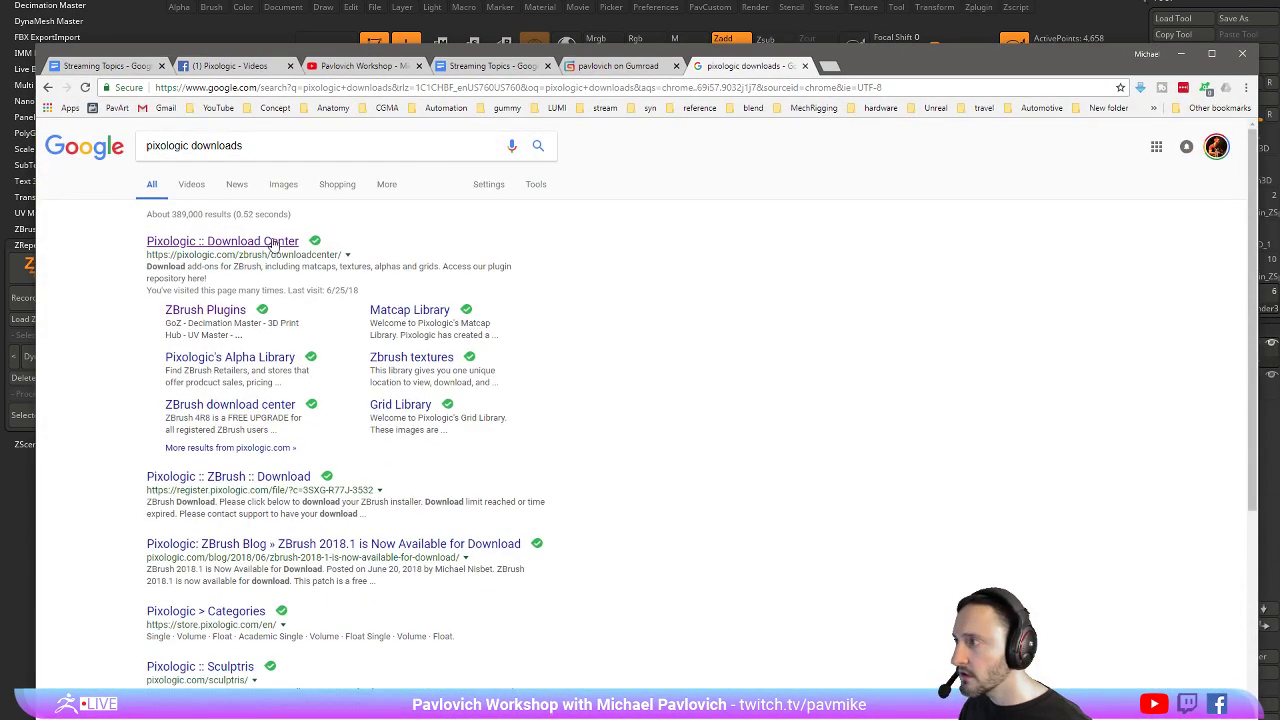
left_click(272, 242)
left_click_drag(870, 66, 875, 17)
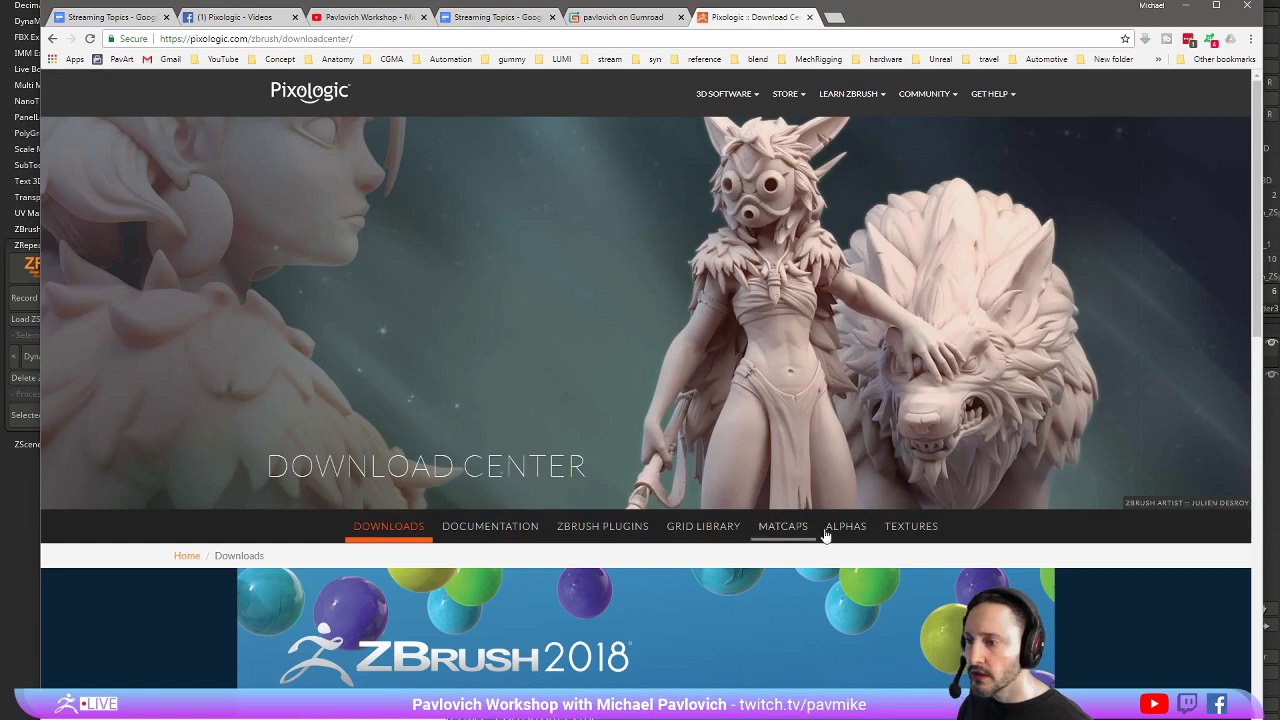
left_click(602, 526)
Look through the listed ZBrush 2018 plugins, down to the downloadable employee-made ones such as ZRepeat It and IMM Extractor
scroll(251, 297, "down", 15)
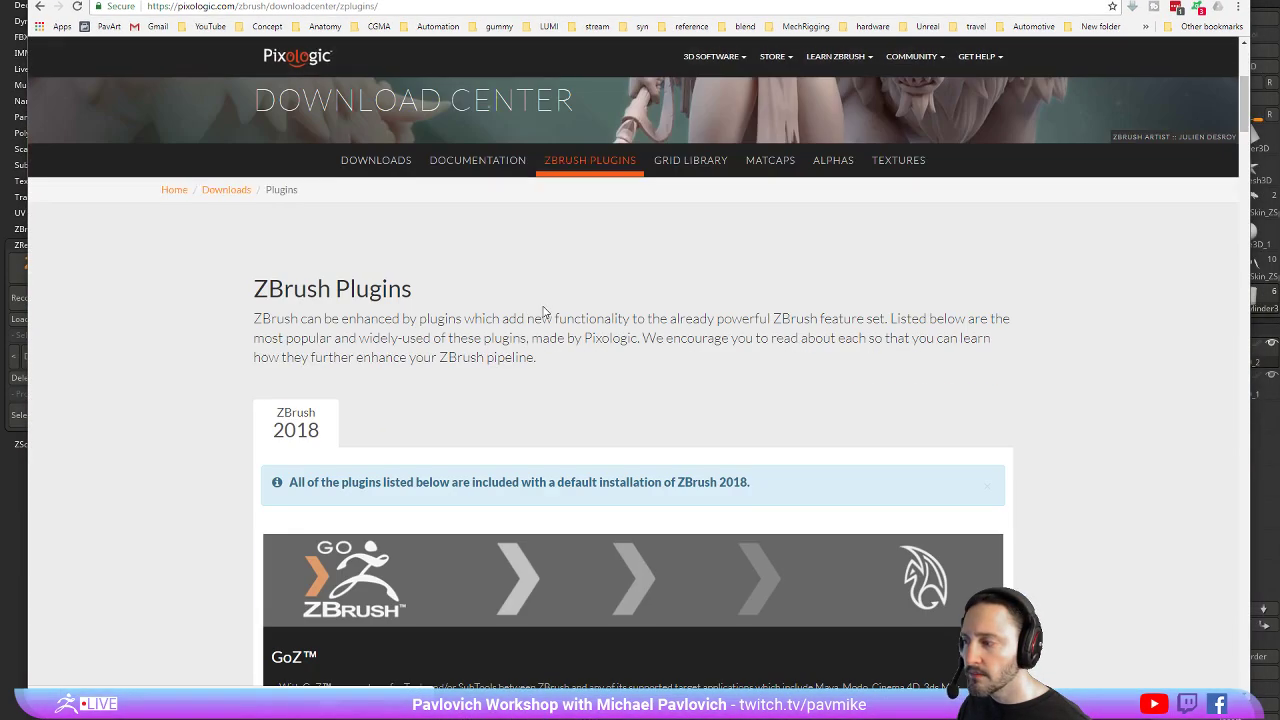
scroll(242, 305, "up", 15)
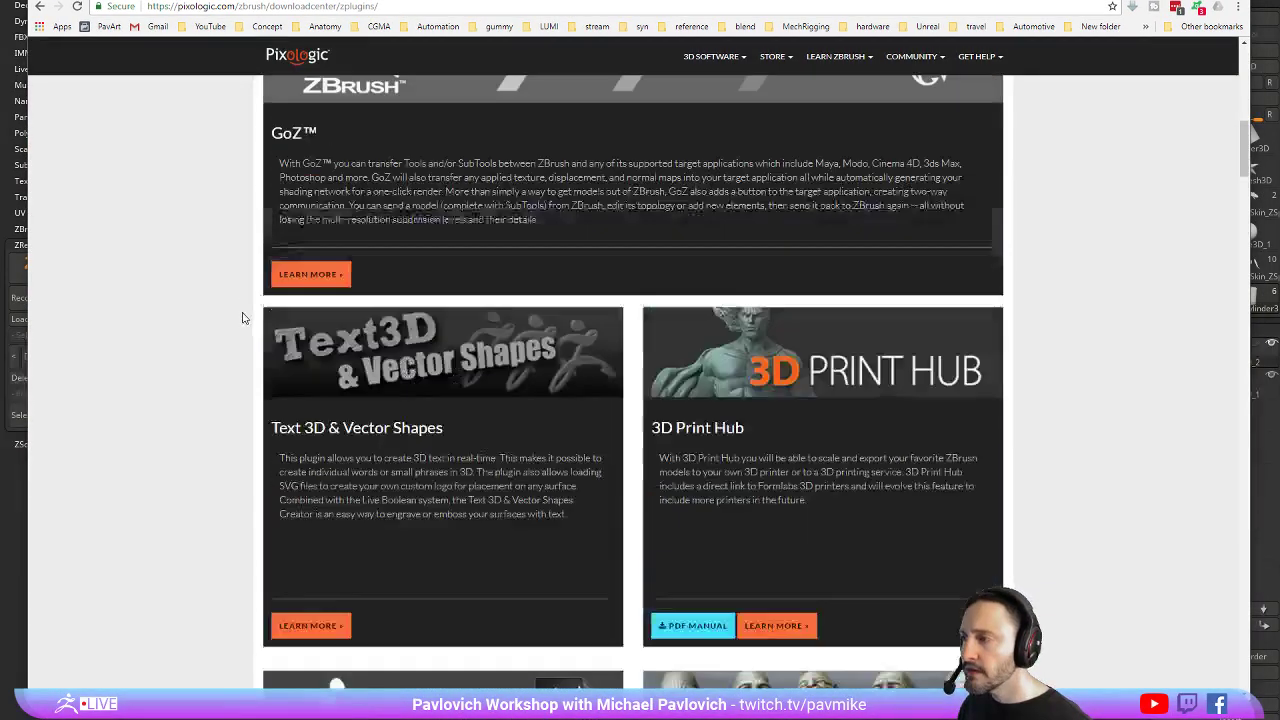
scroll(350, 460, "down", 14)
scroll(448, 390, "down", 20)
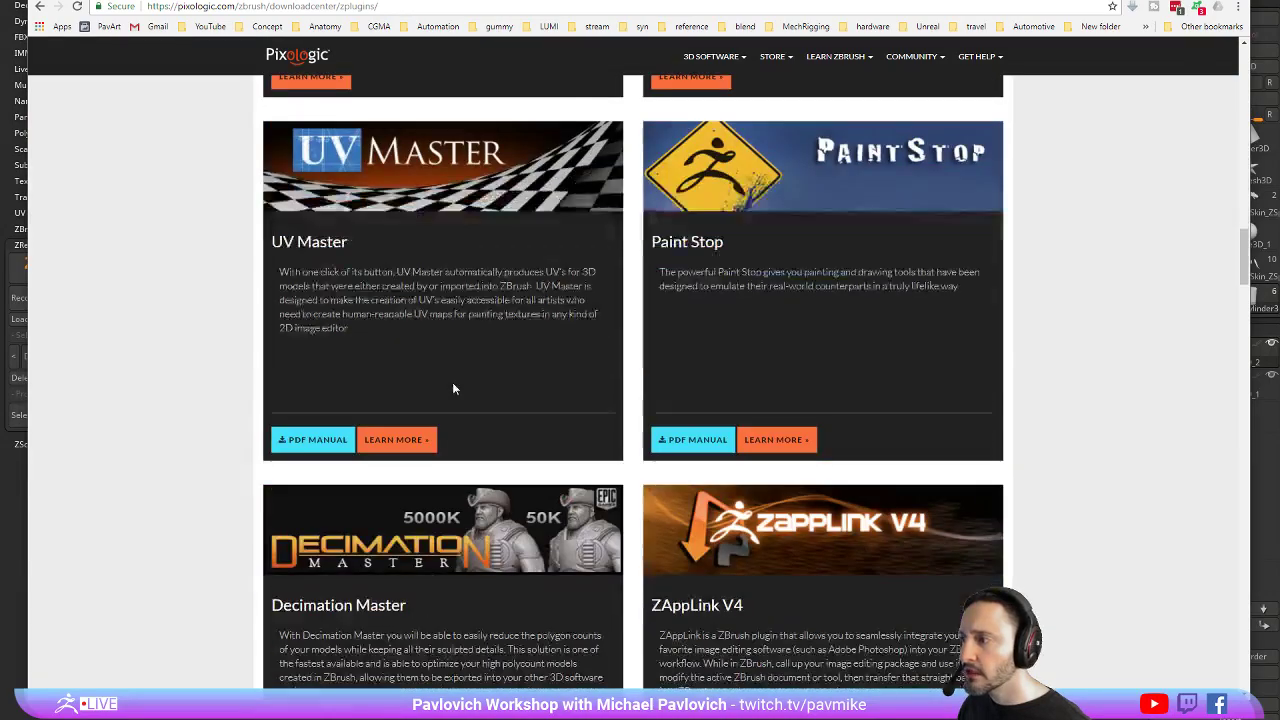
scroll(420, 370, "down", 5)
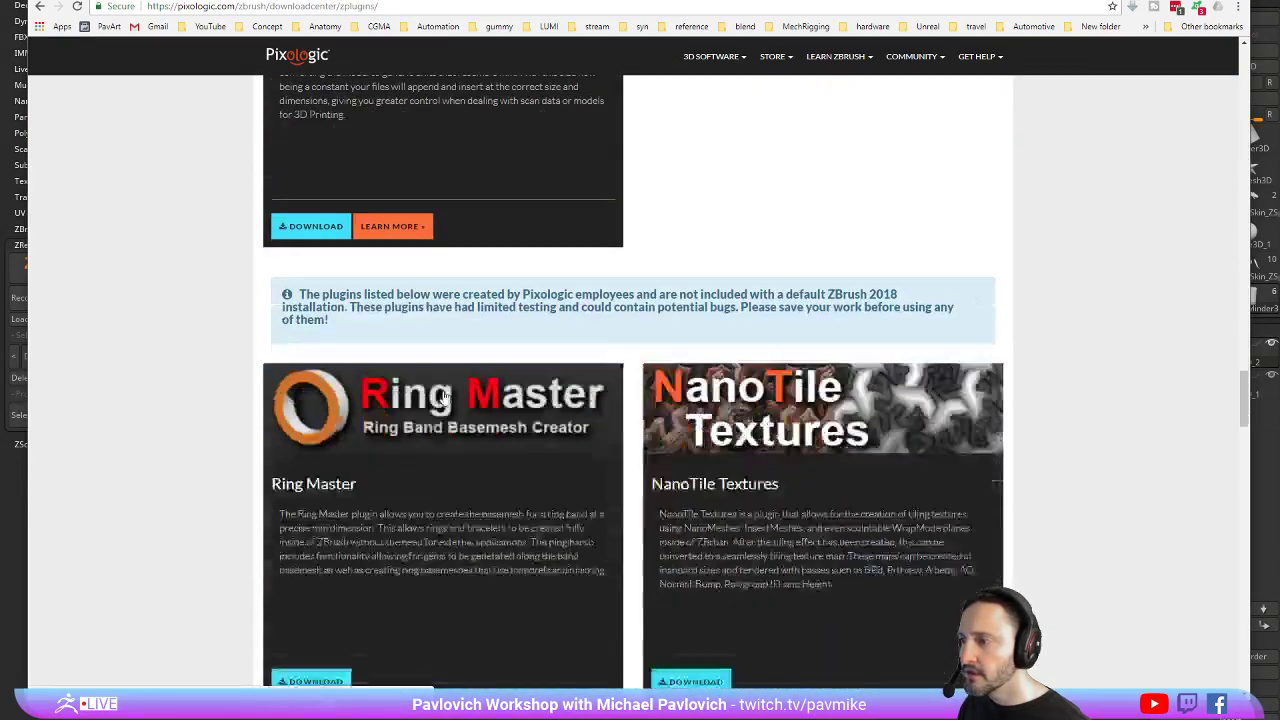
scroll(360, 300, "up", 1)
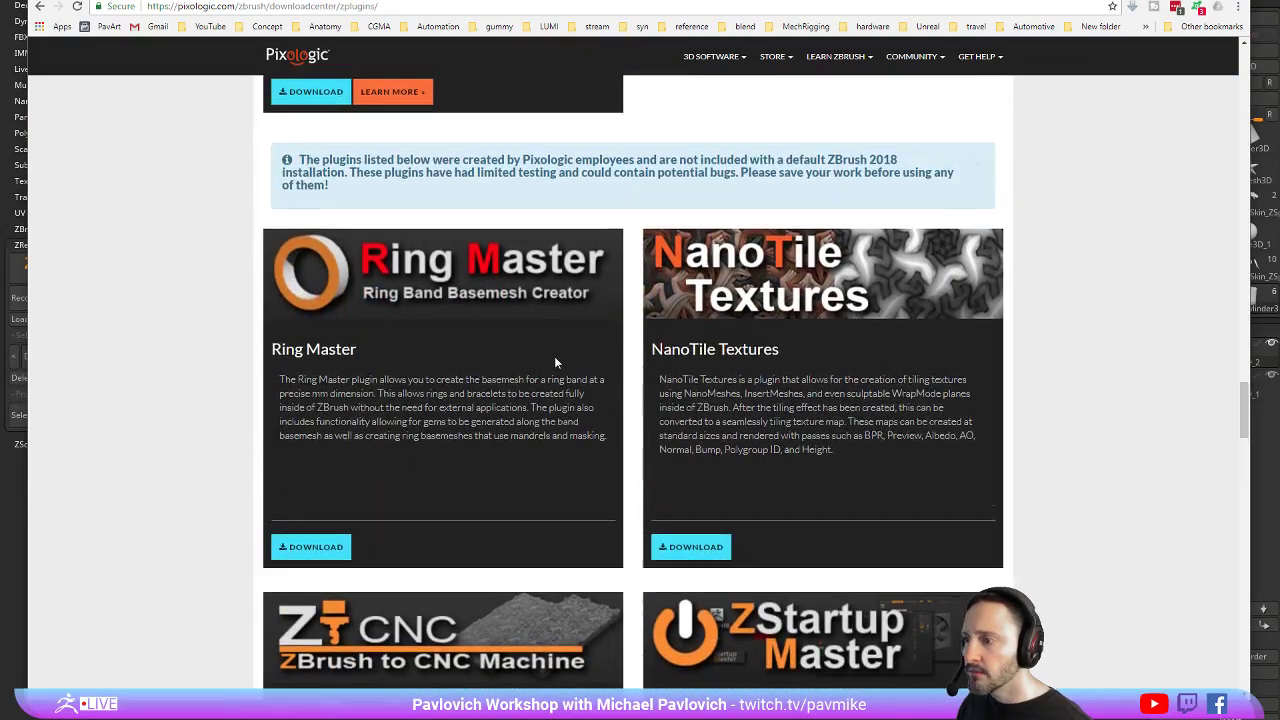
scroll(555, 360, "down", 8)
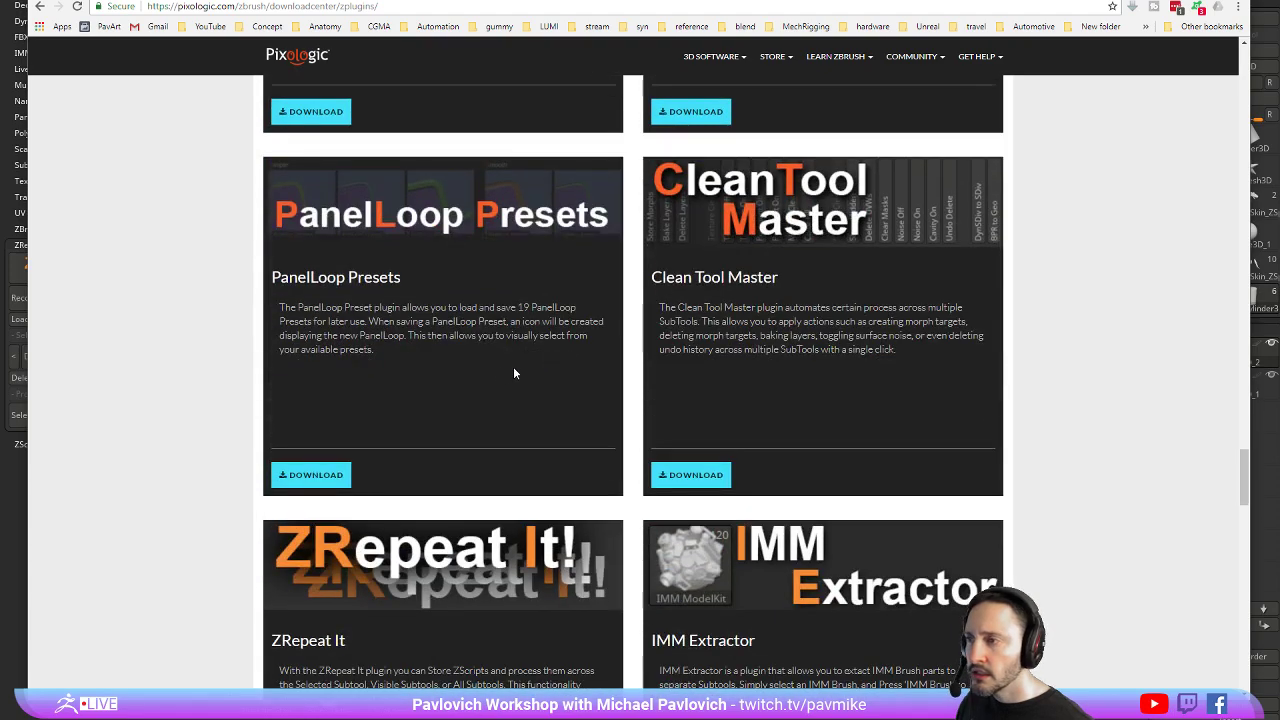
scroll(815, 200, "down", 5)
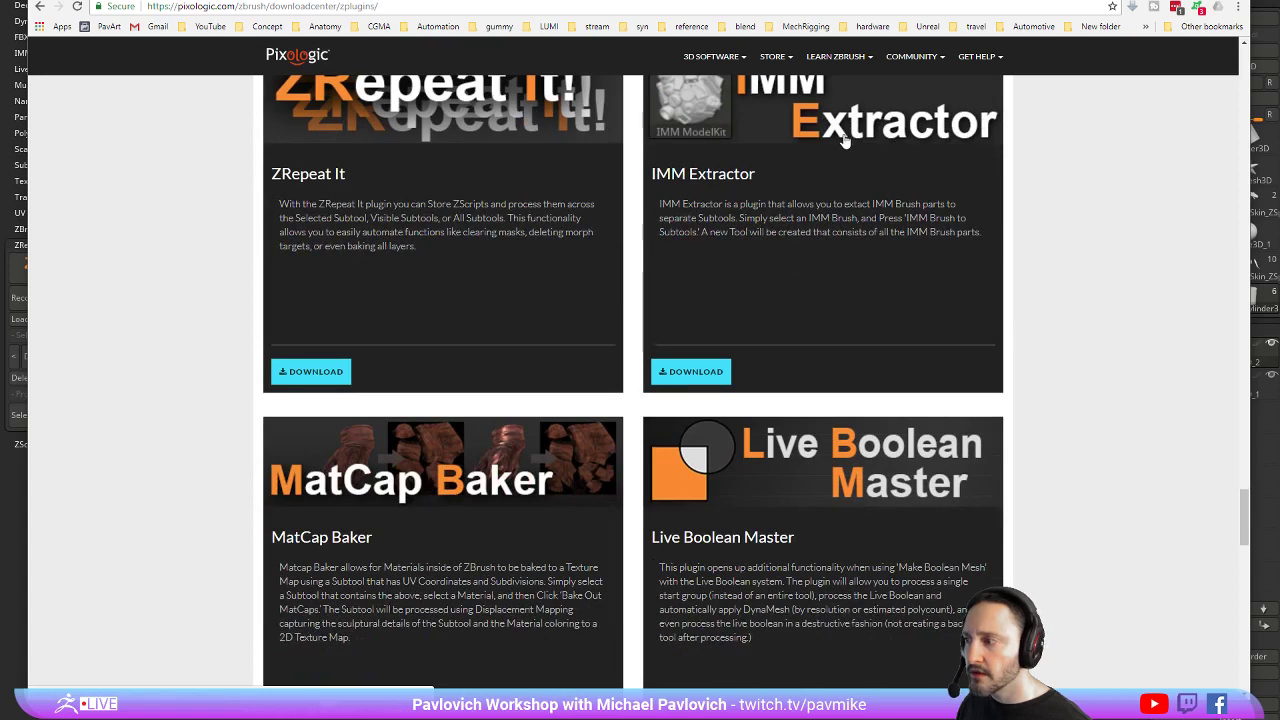
Look through the remaining downloadable plugins, from MatCap Baker and Live Boolean Master down to Keyshot Scale Sender and Turntabler
scroll(845, 131, "down", 2)
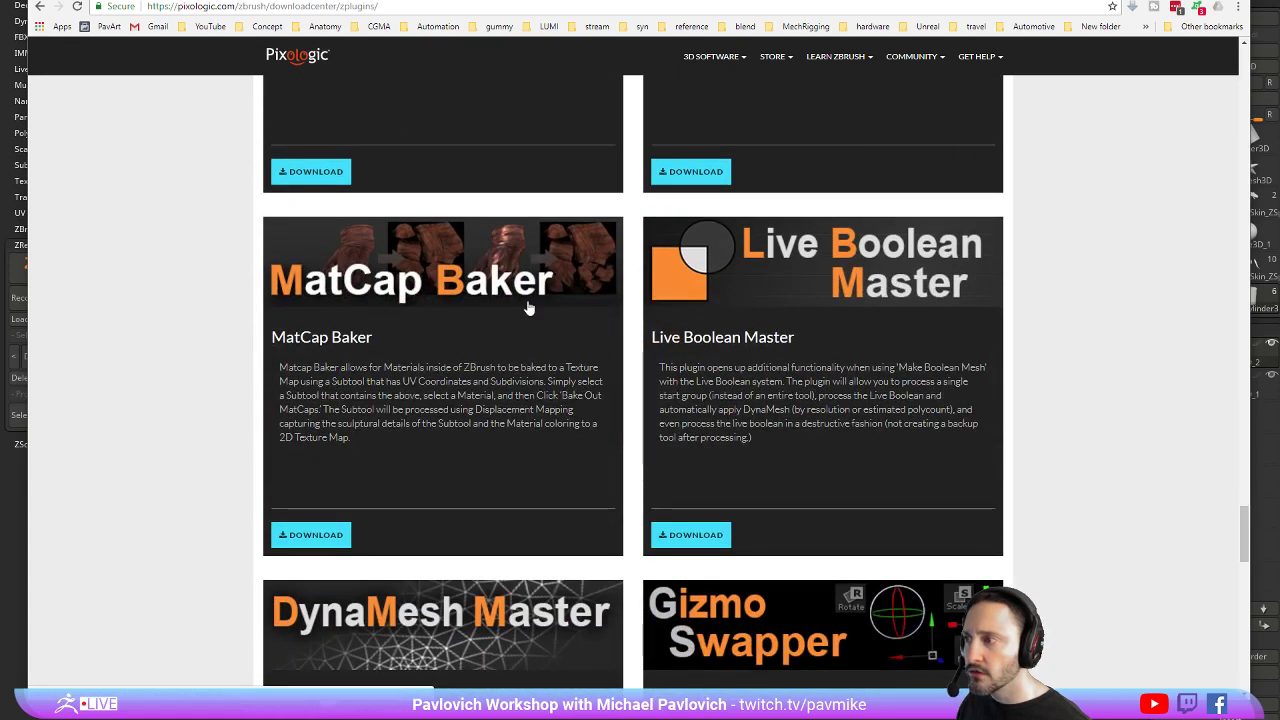
scroll(826, 336, "down", 1)
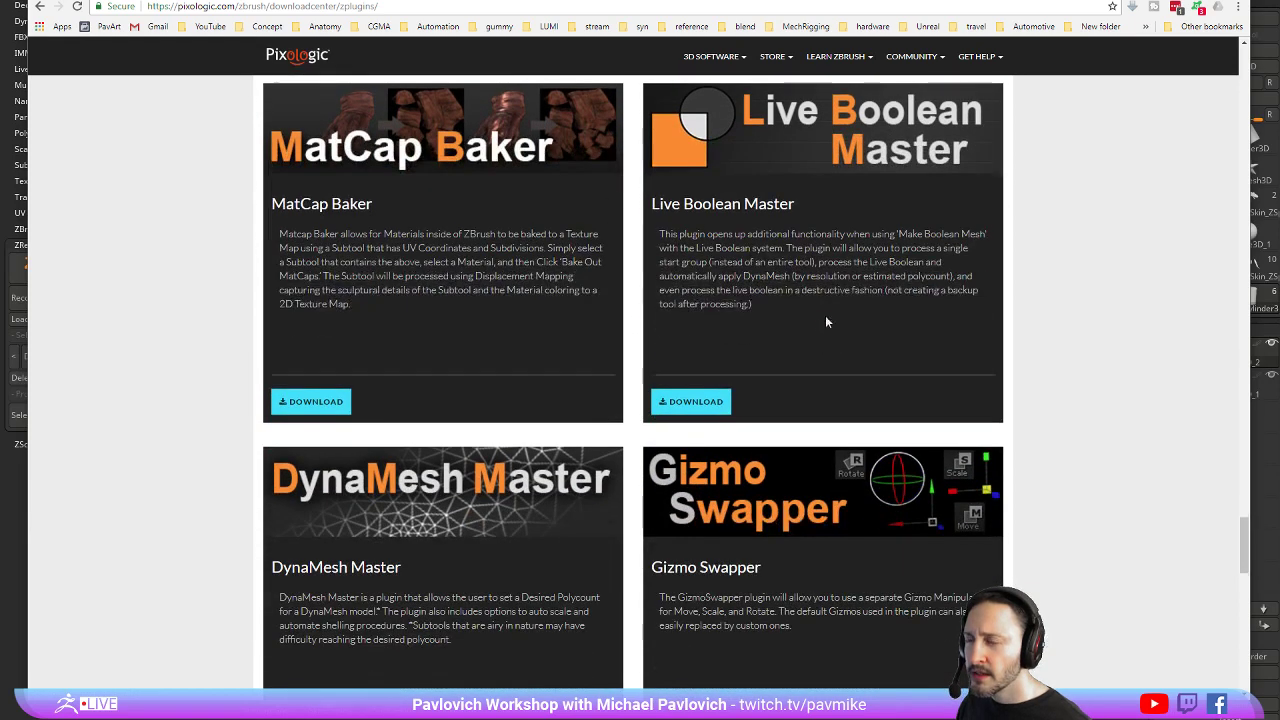
scroll(861, 198, "down", 2)
scroll(860, 197, "up", 2)
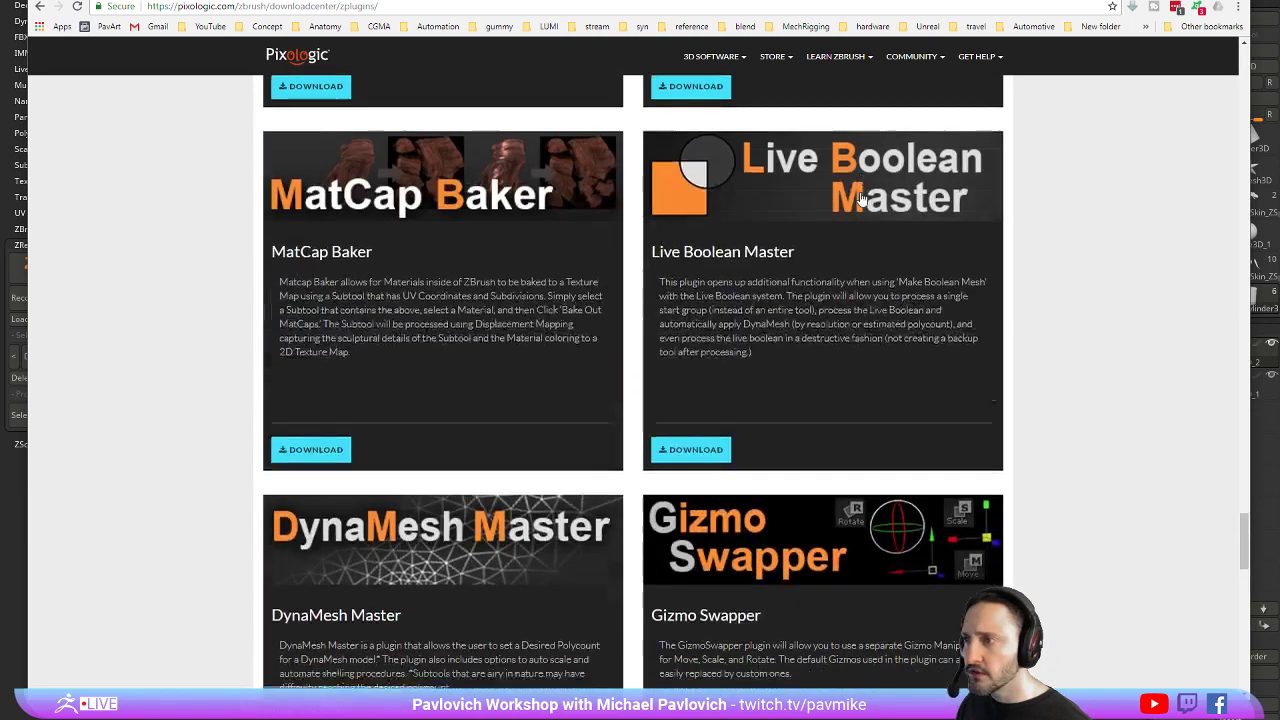
scroll(861, 199, "down", 3)
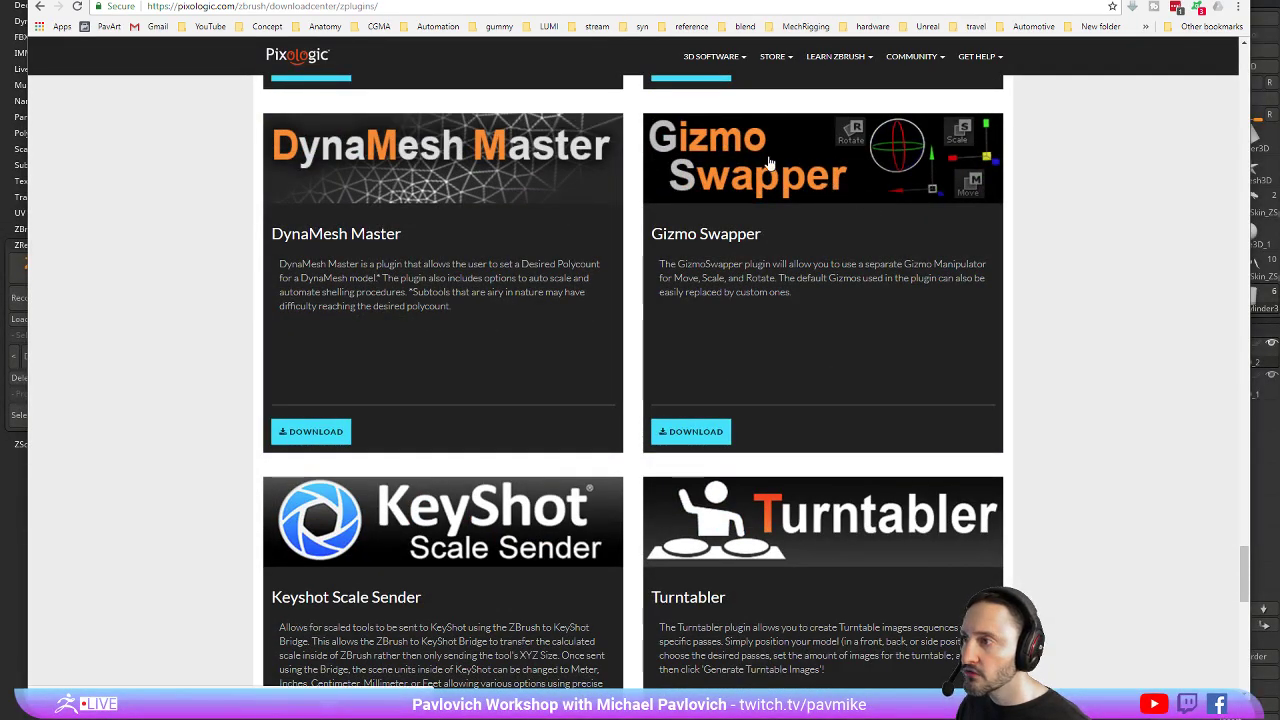
scroll(466, 185, "down", 2)
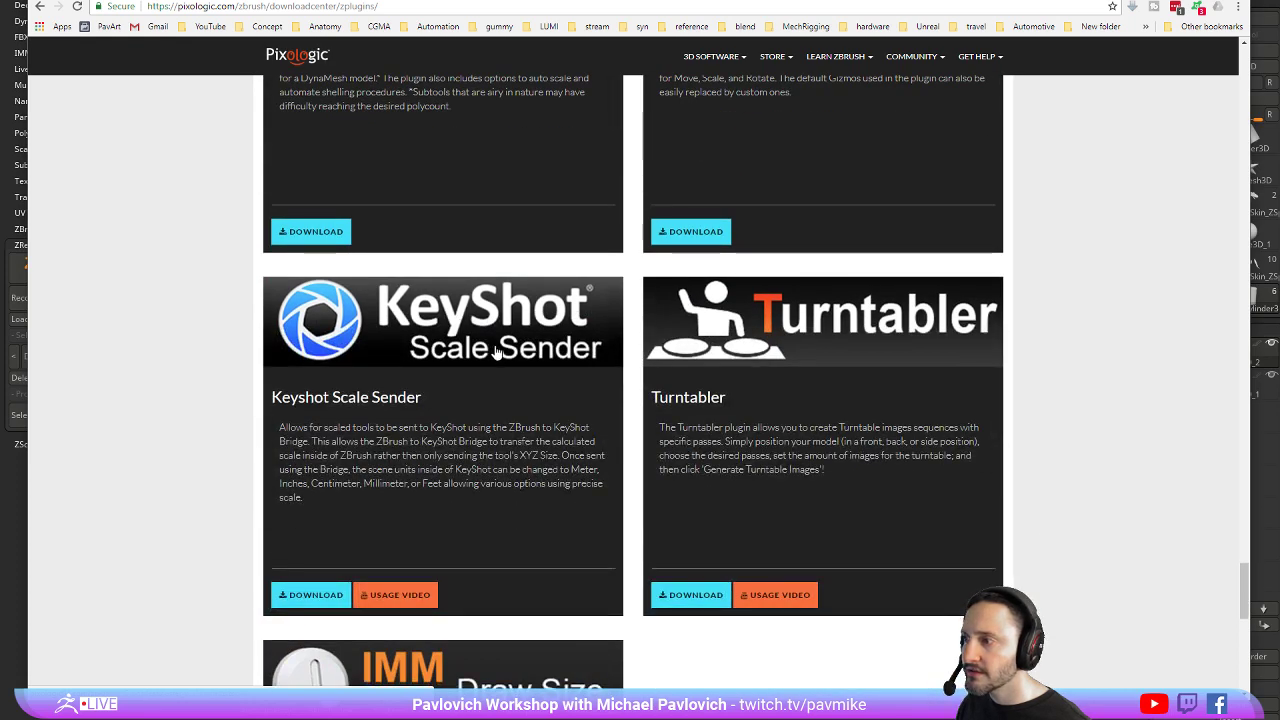
Download the Keyshot Scale Sender, Turntabler and IMM Draw Size plugins
scroll(450, 420, "down", 1)
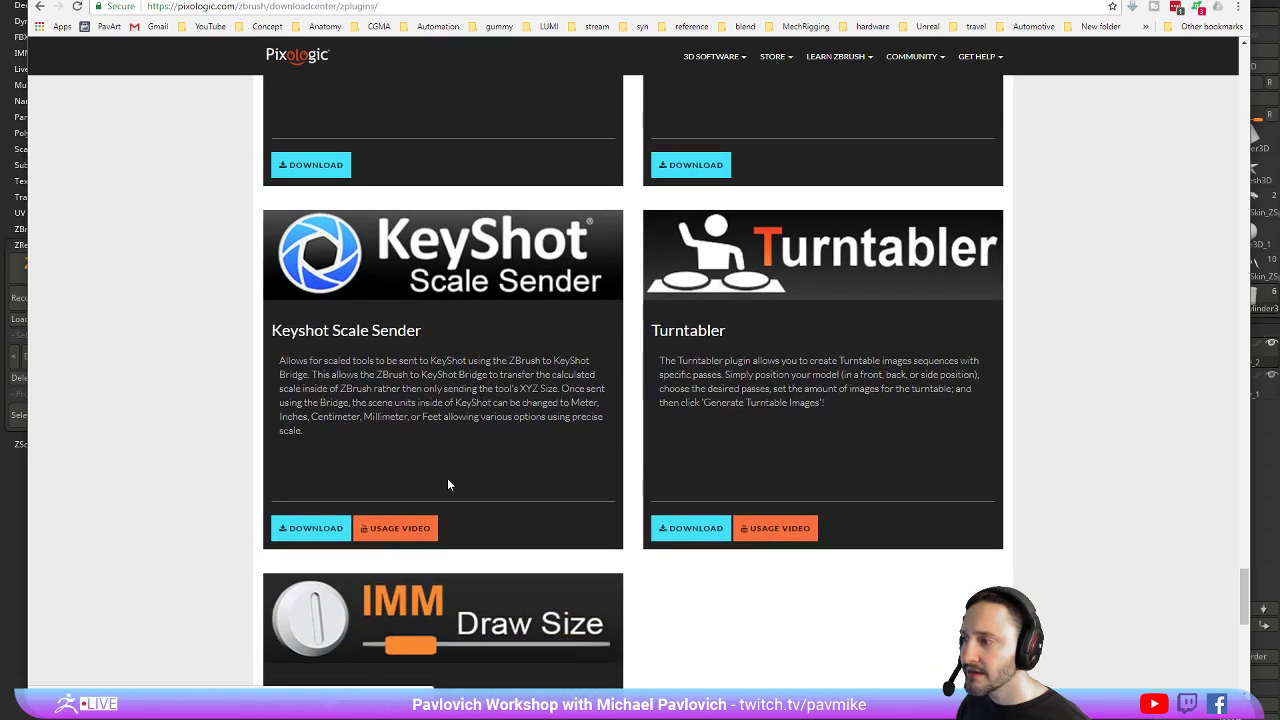
left_click(318, 530)
left_click(694, 529)
scroll(580, 386, "down", 3)
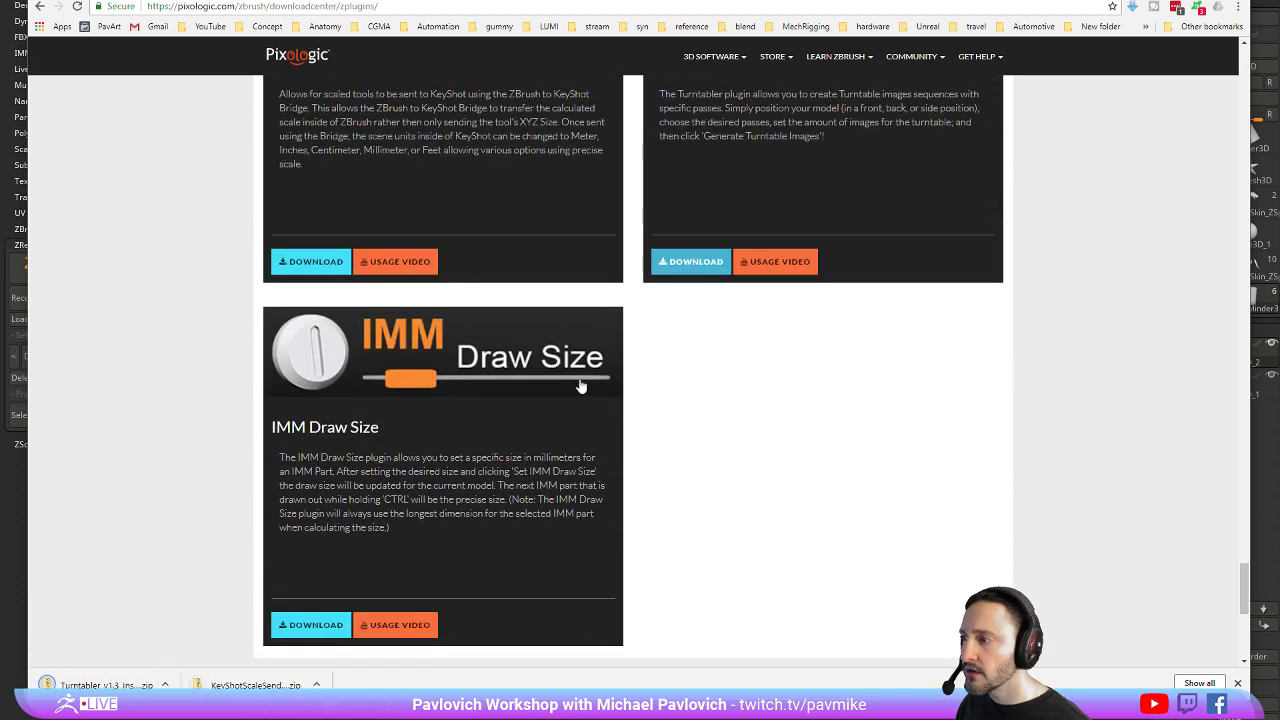
left_click(328, 631)
Move the browser aside, switch to File Explorer and open the ZStartup > ZPlugs64 folder of the ZBrush 2018 installation
mouse_move(857, 0)
left_mouse_down()
mouse_move(823, 63)
mouse_move(783, 700)
left_mouse_up()
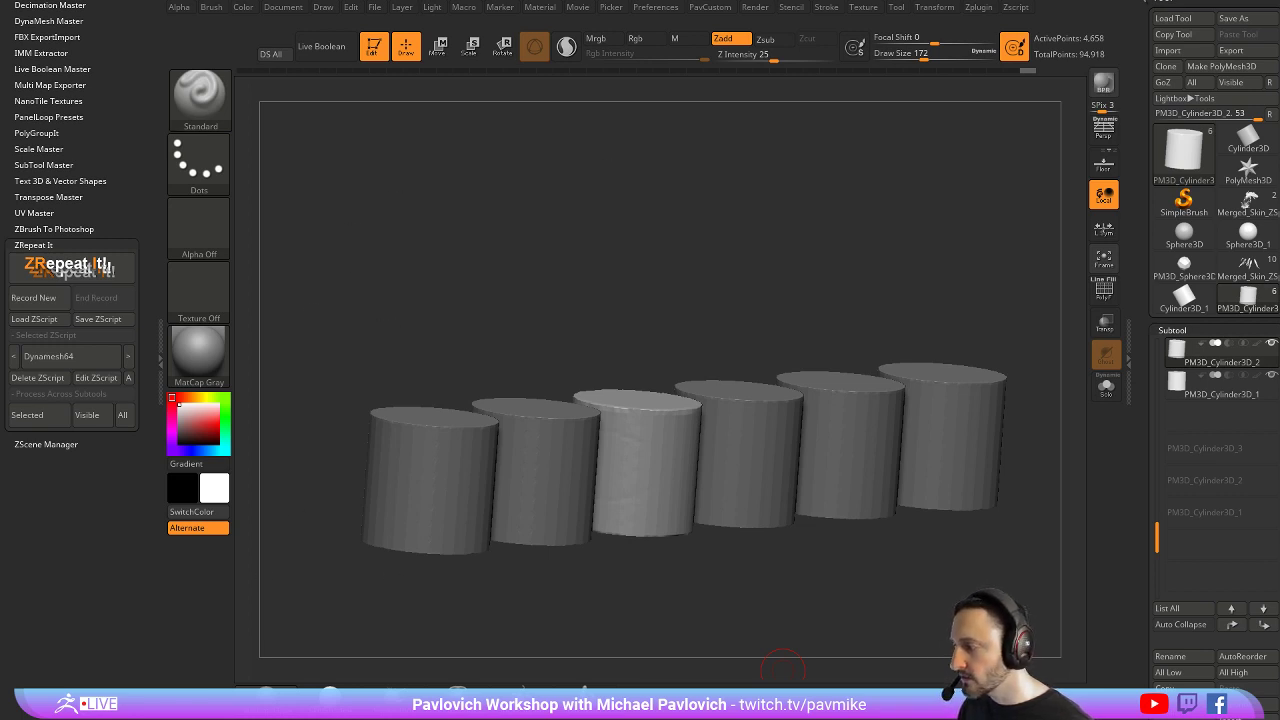
key("super+e")
left_click_drag(997, 23, 1004, 715)
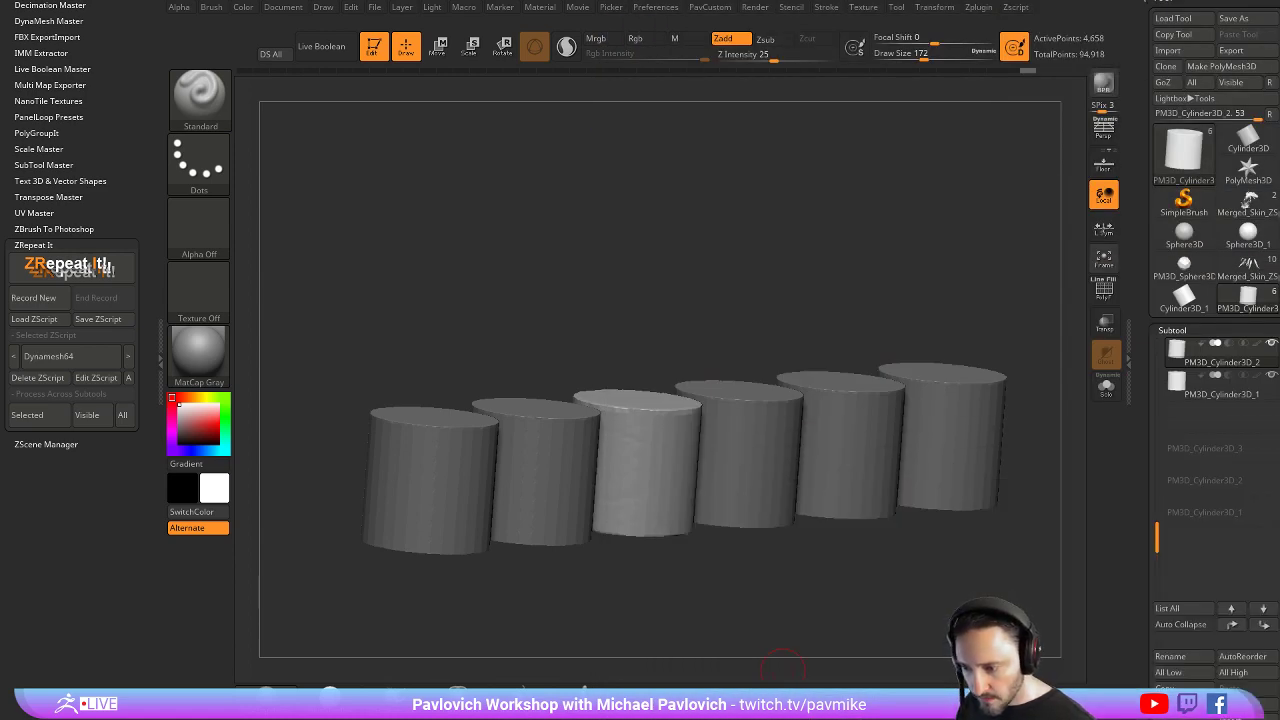
left_click_drag(783, 670, 672, 14)
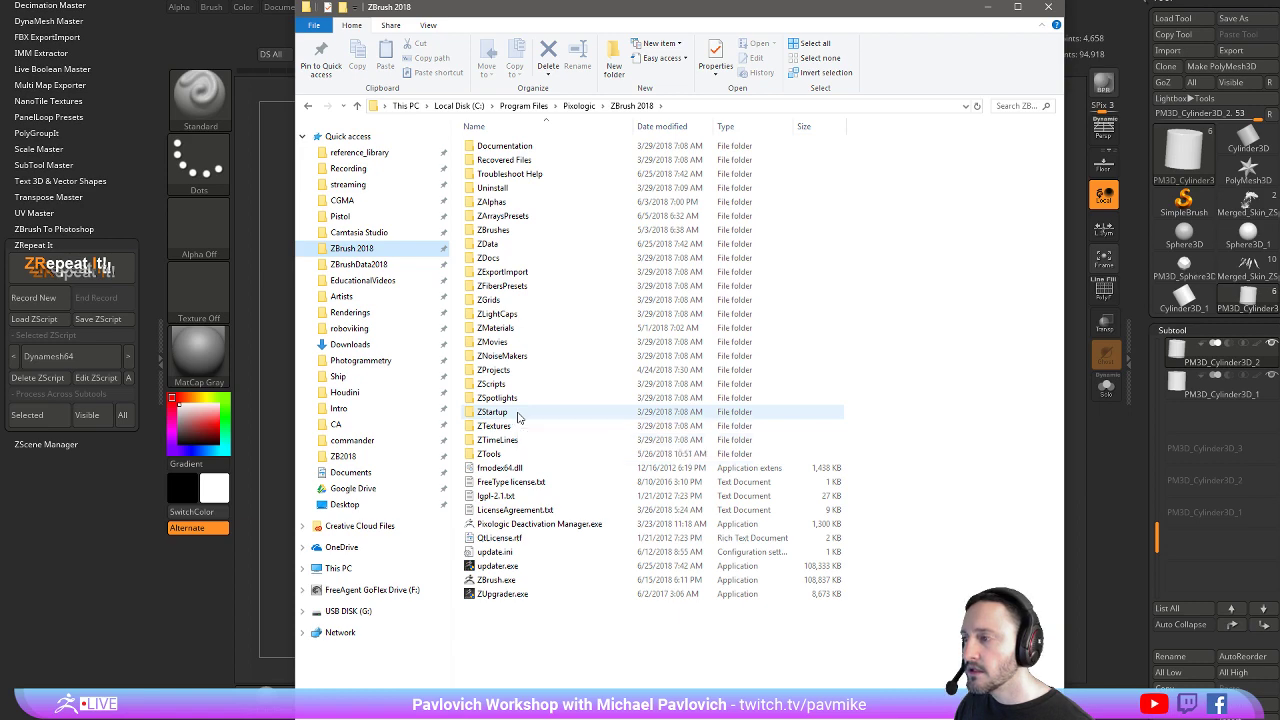
double_click(519, 413)
double_click(518, 356)
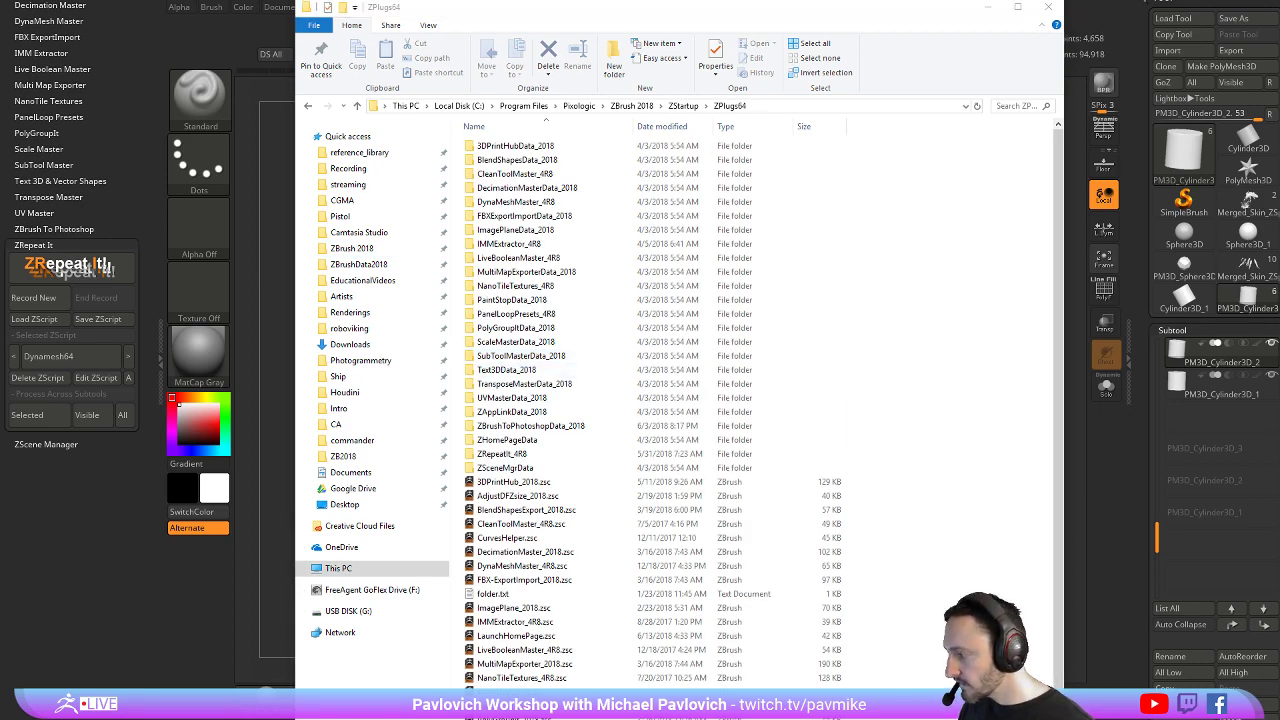
Minimize ZBrush and the ZPlugs64 window and transfer the three downloaded plugin zip archives onto the desktop
left_click(1257, 2)
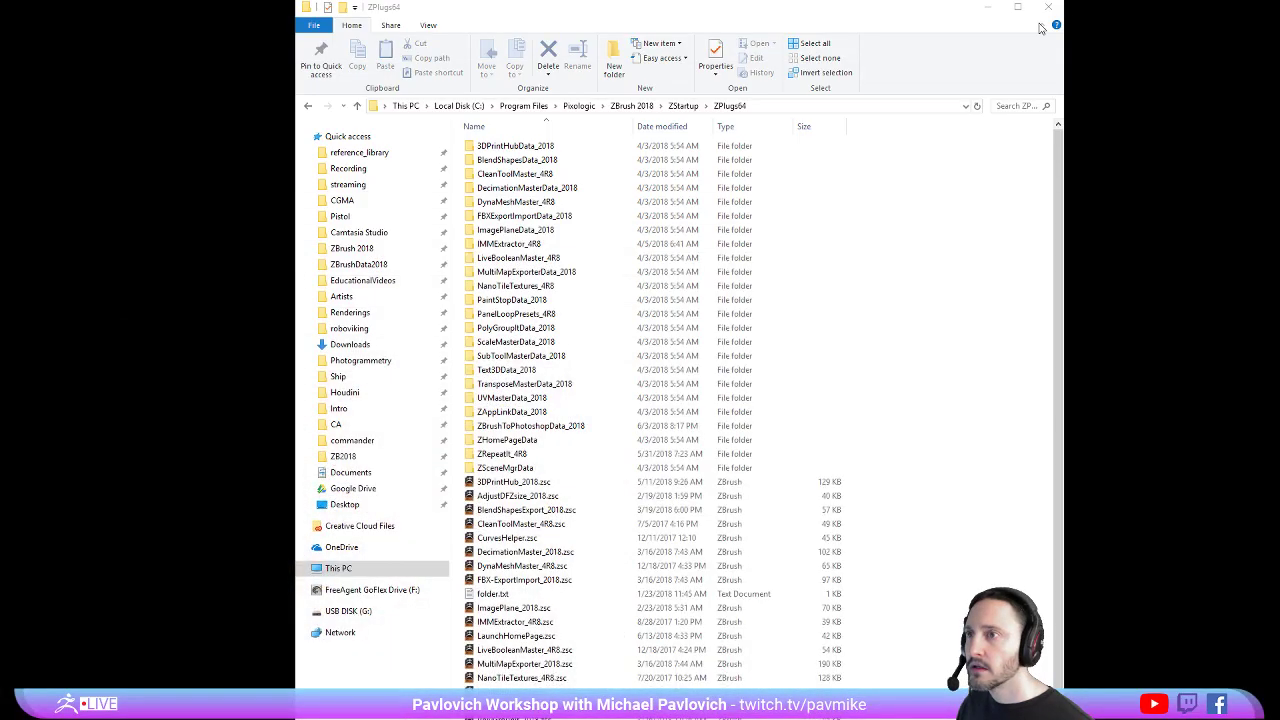
left_click(989, 8)
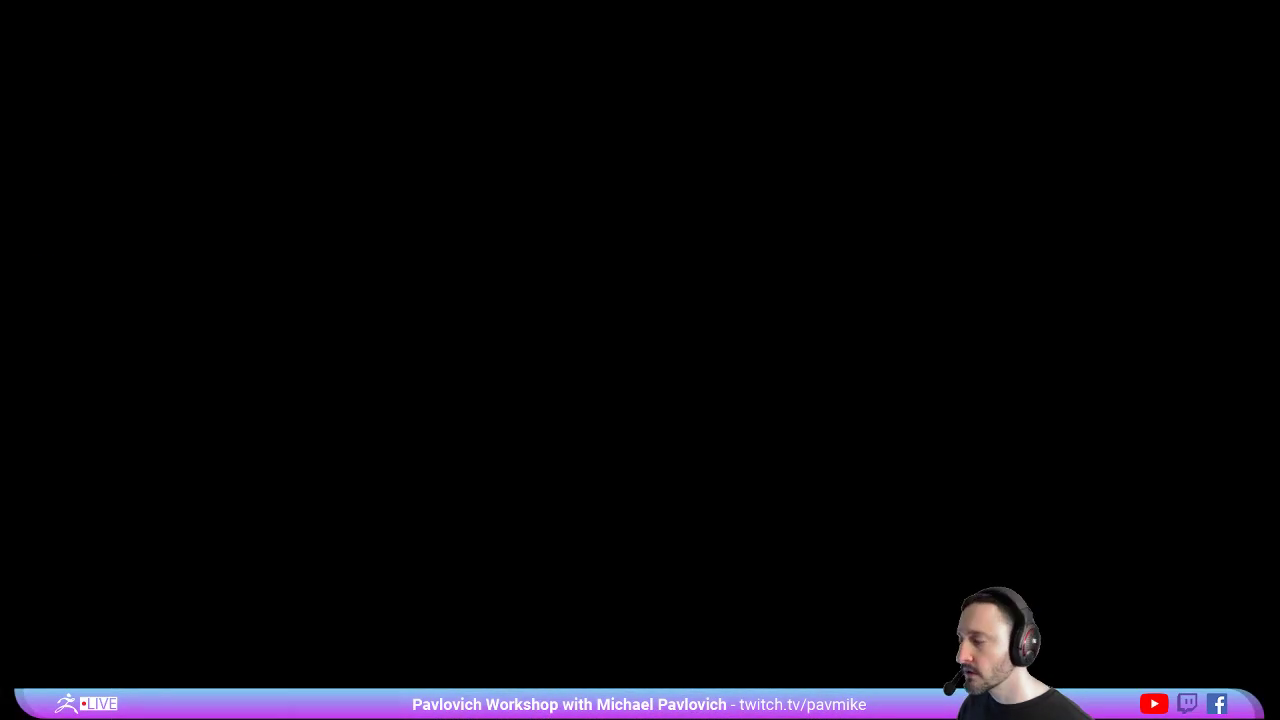
right_click_drag(607, 207, 608, 209)
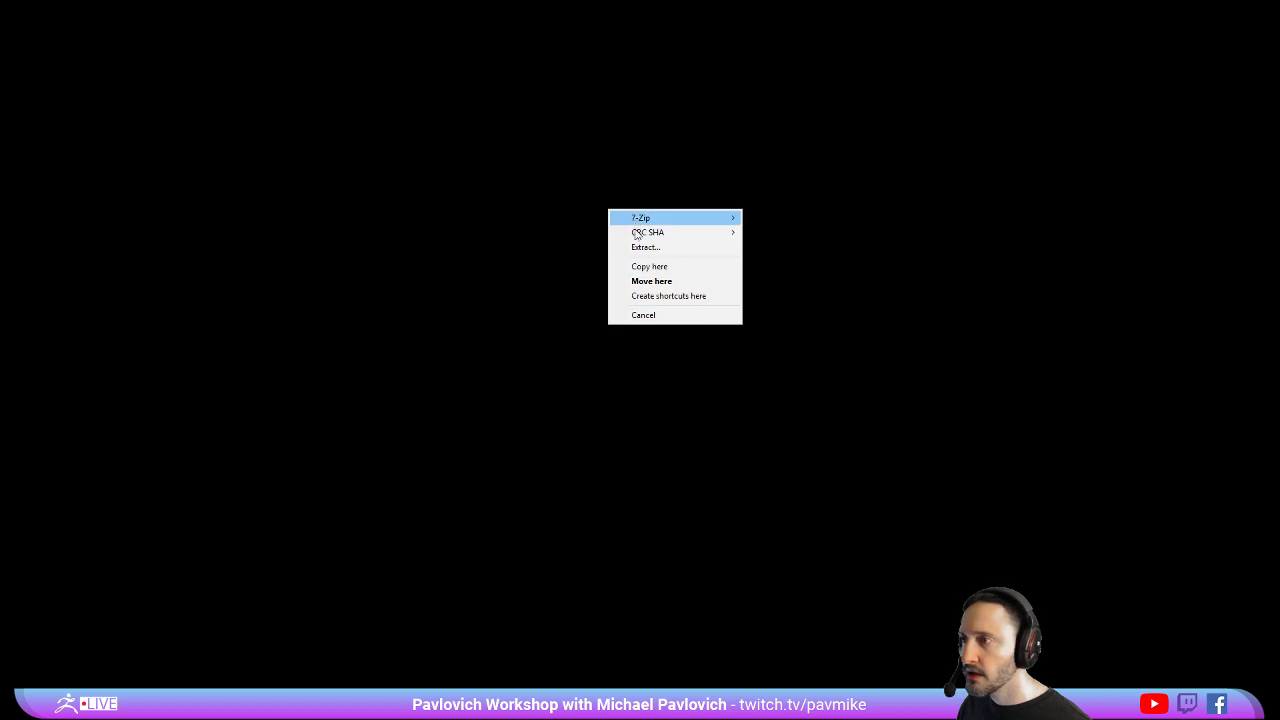
left_click(641, 272)
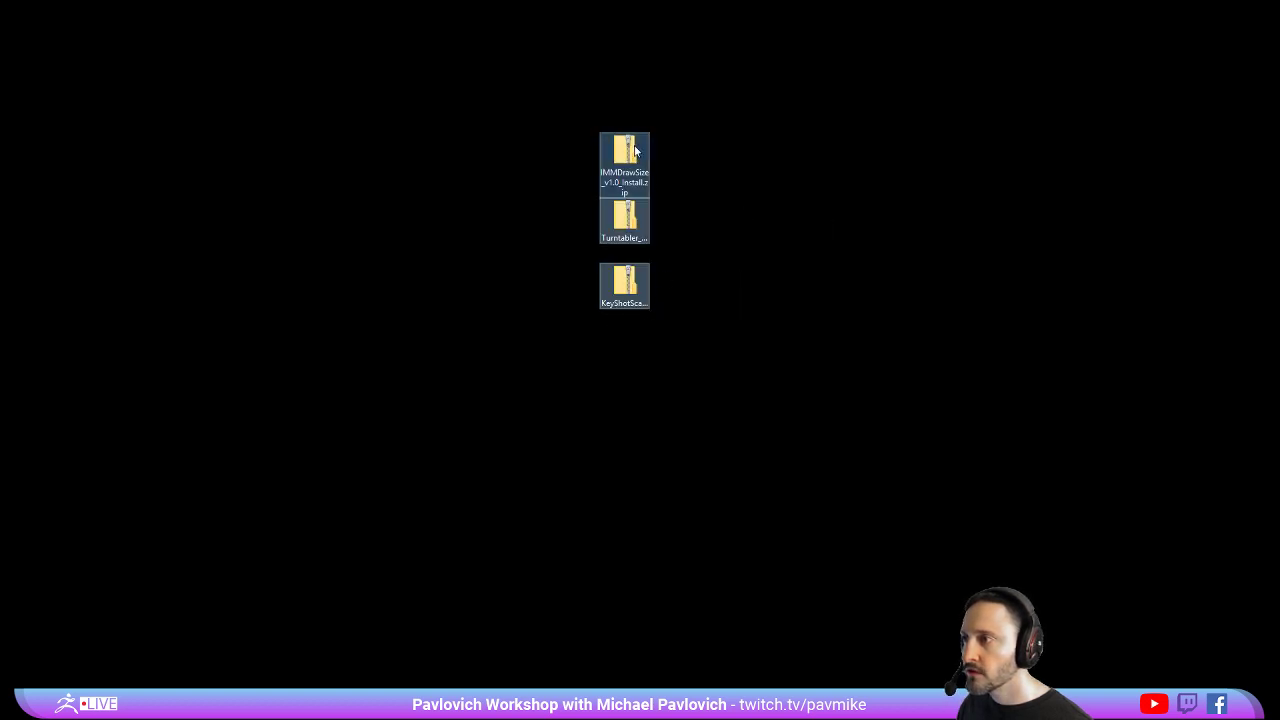
Reposition the three plugin zip archives together in a clear area of the desktop and deselect them
left_click_drag(624, 220, 142, 308)
left_click(269, 167)
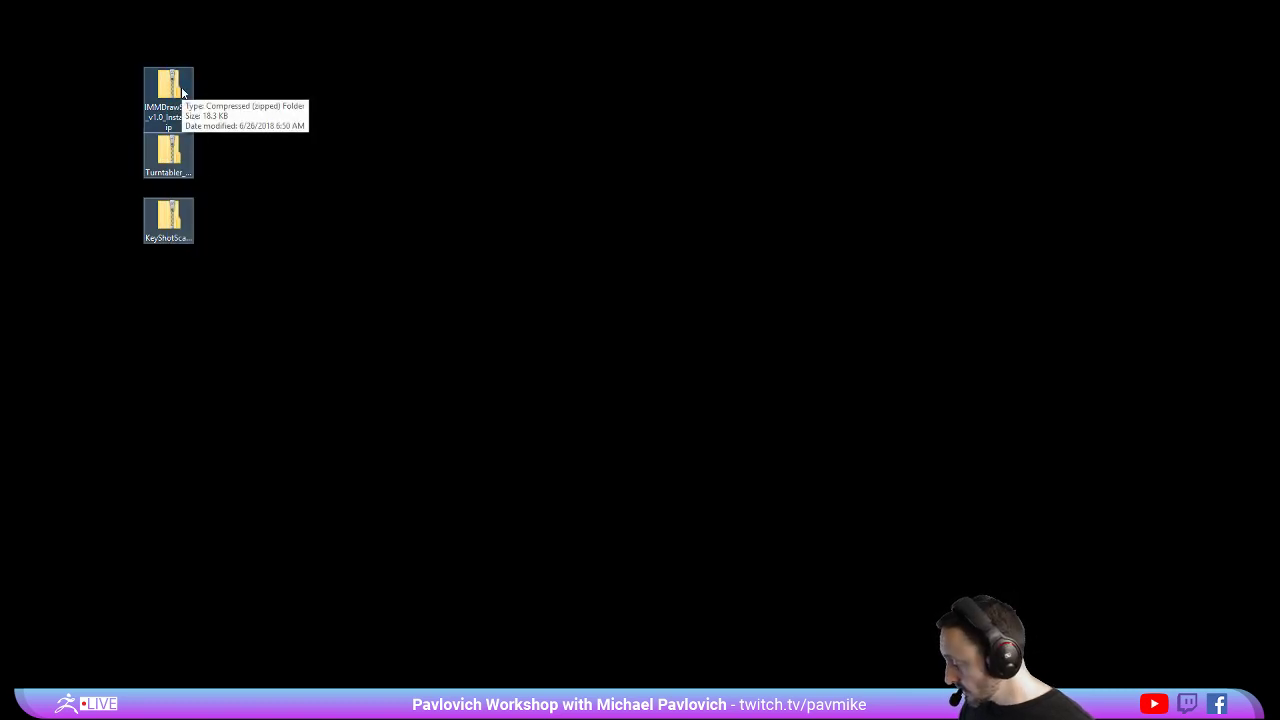
left_click_drag(182, 92, 397, 112)
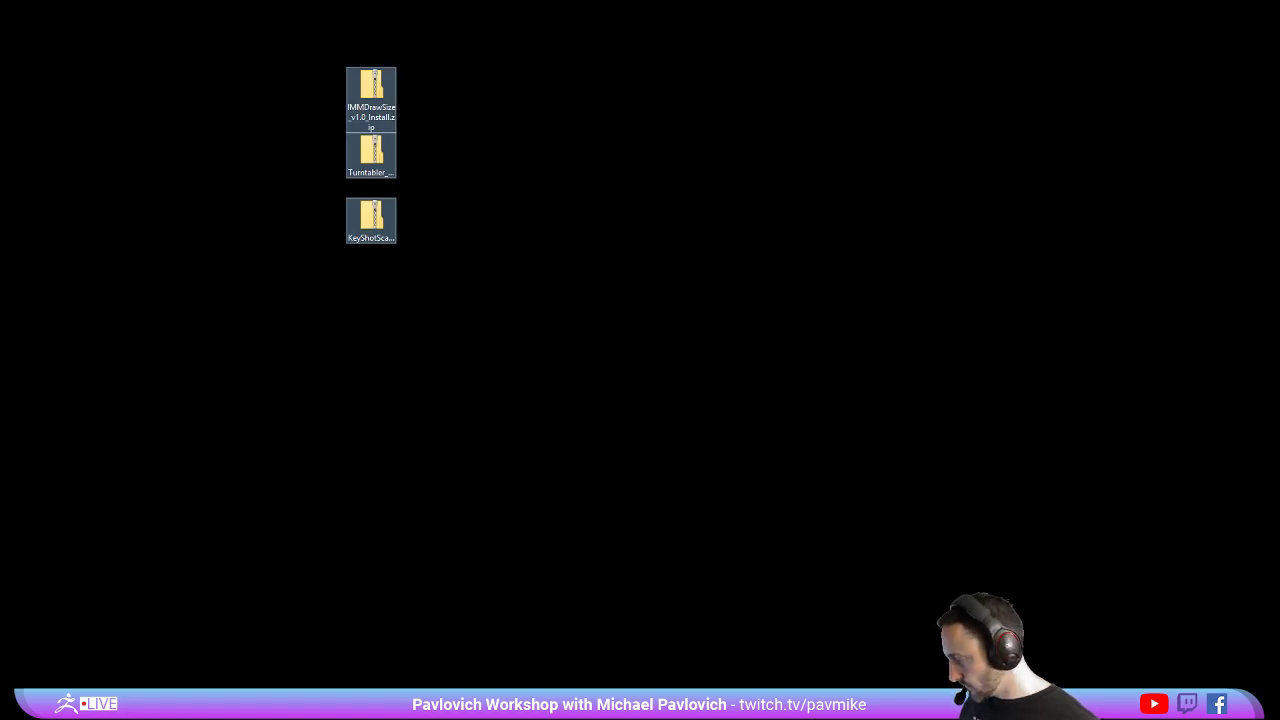
left_click(460, 160)
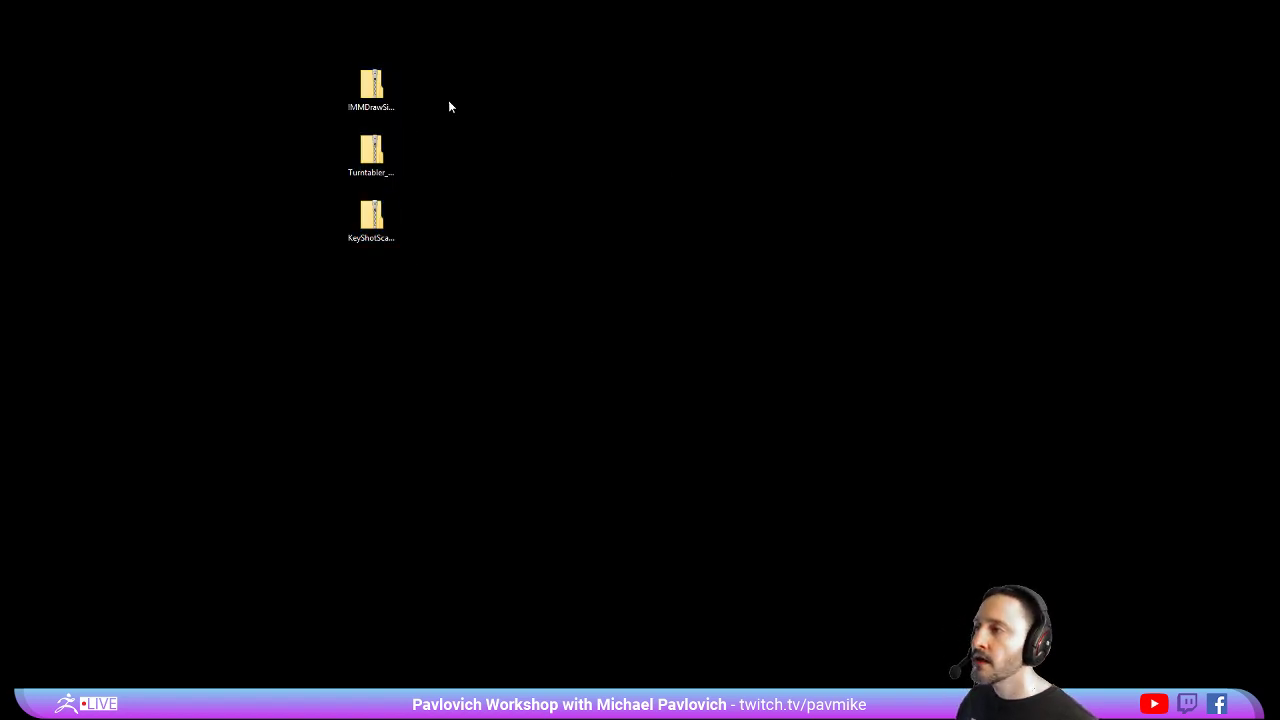
Extract the three plugin zip archives onto the desktop with 7-Zip's Extract Here
right_click_drag(371, 84, 616, 66)
mouse_move(660, 73)
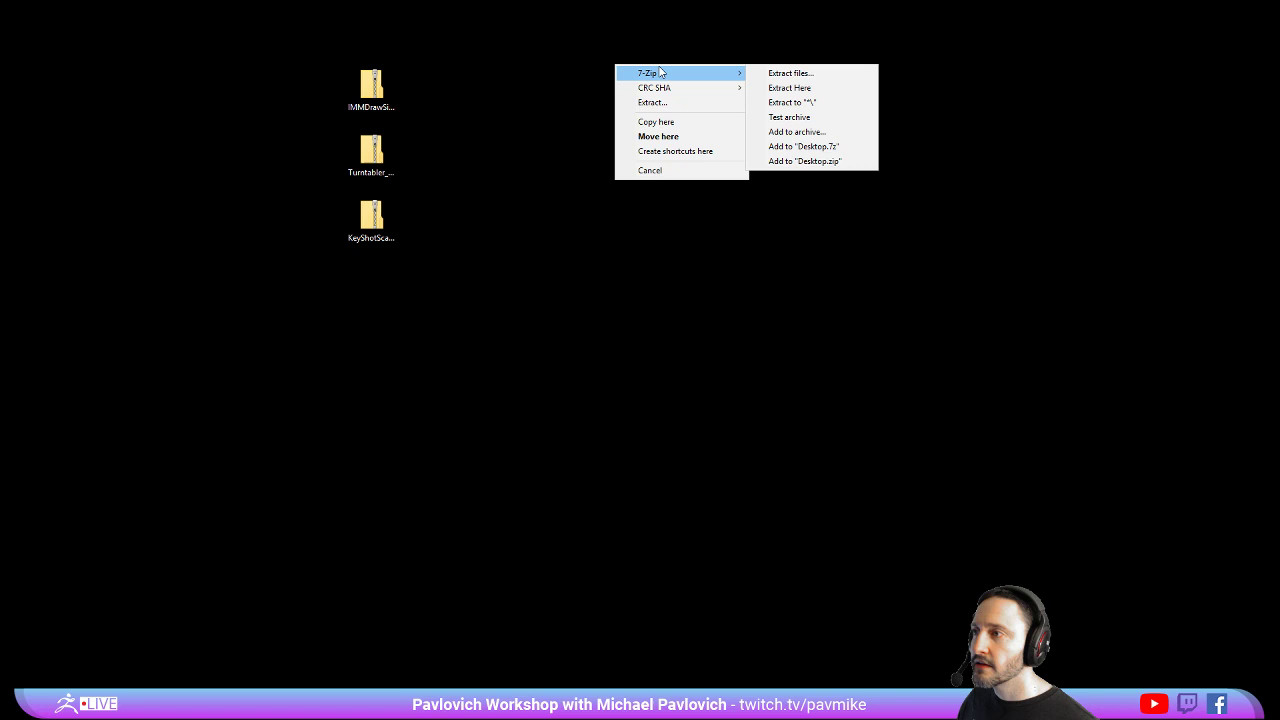
left_click(788, 88)
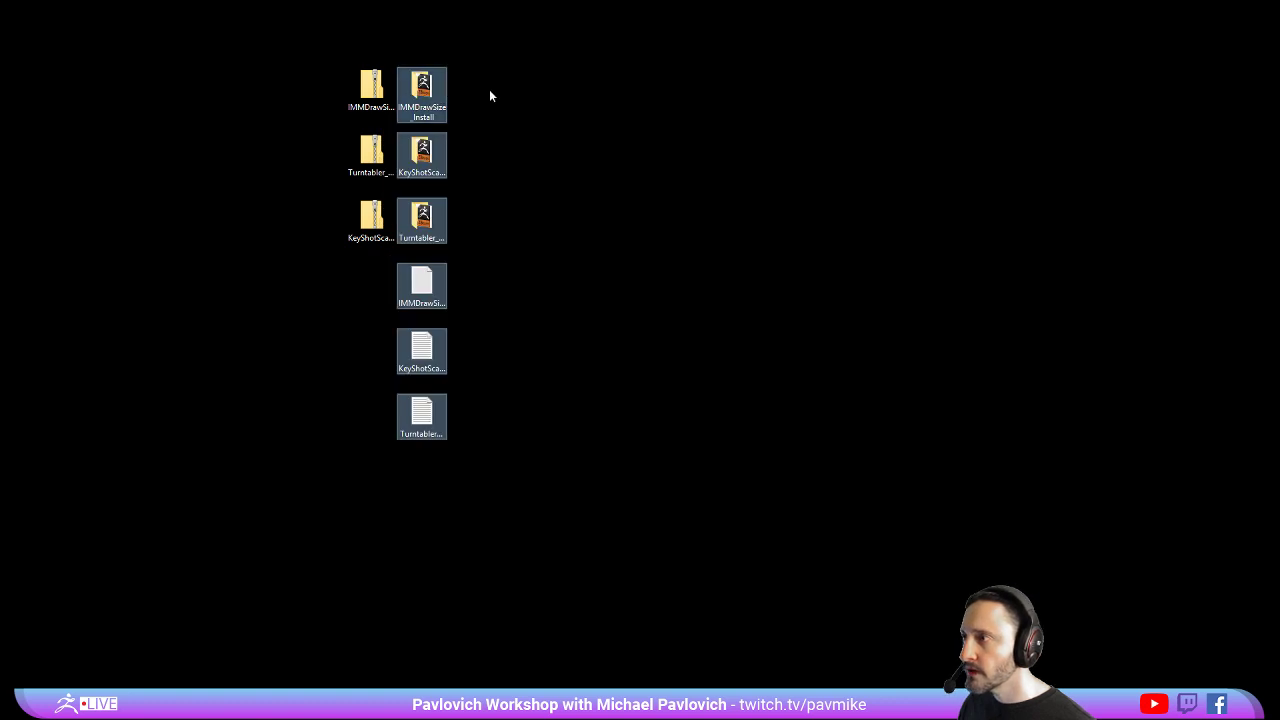
Delete the three extracted readme text files of IMMDrawSize, KeyShotScaleSender and Turntabler from the desktop
left_click(420, 292)
left_click(420, 350)
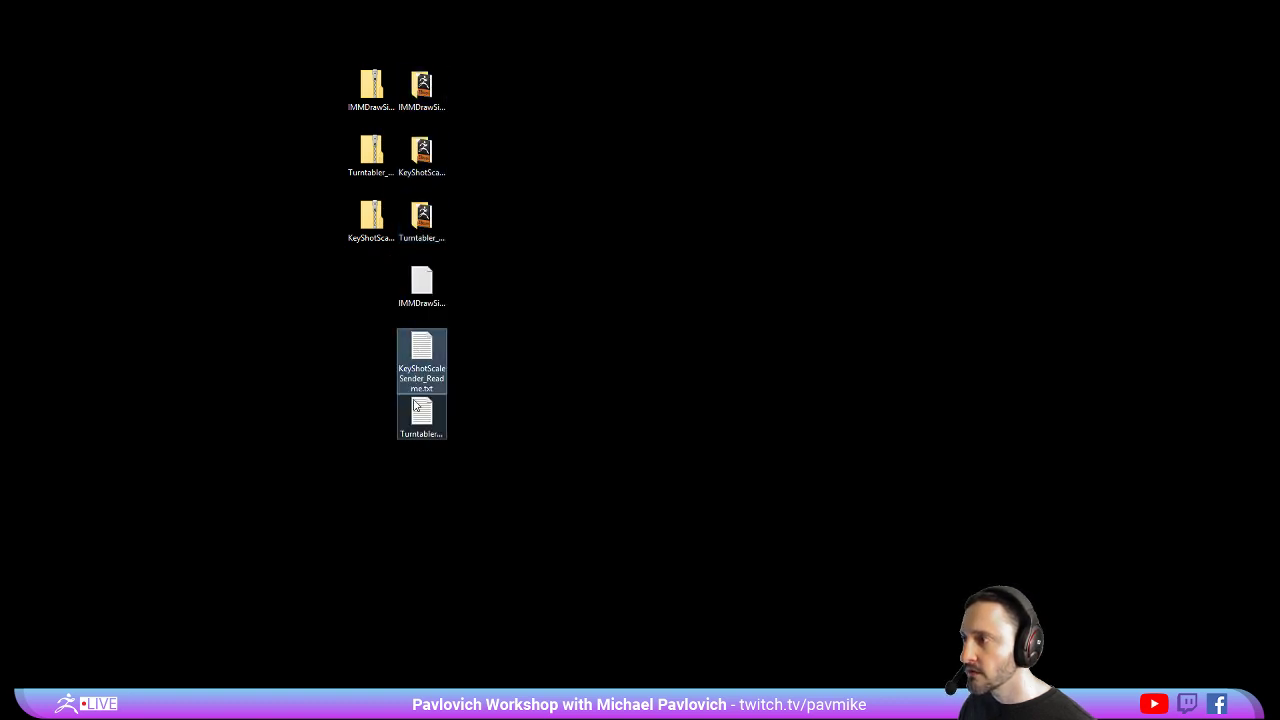
left_click(422, 408, "ctrl")
left_click(422, 302, "ctrl")
key("Delete")
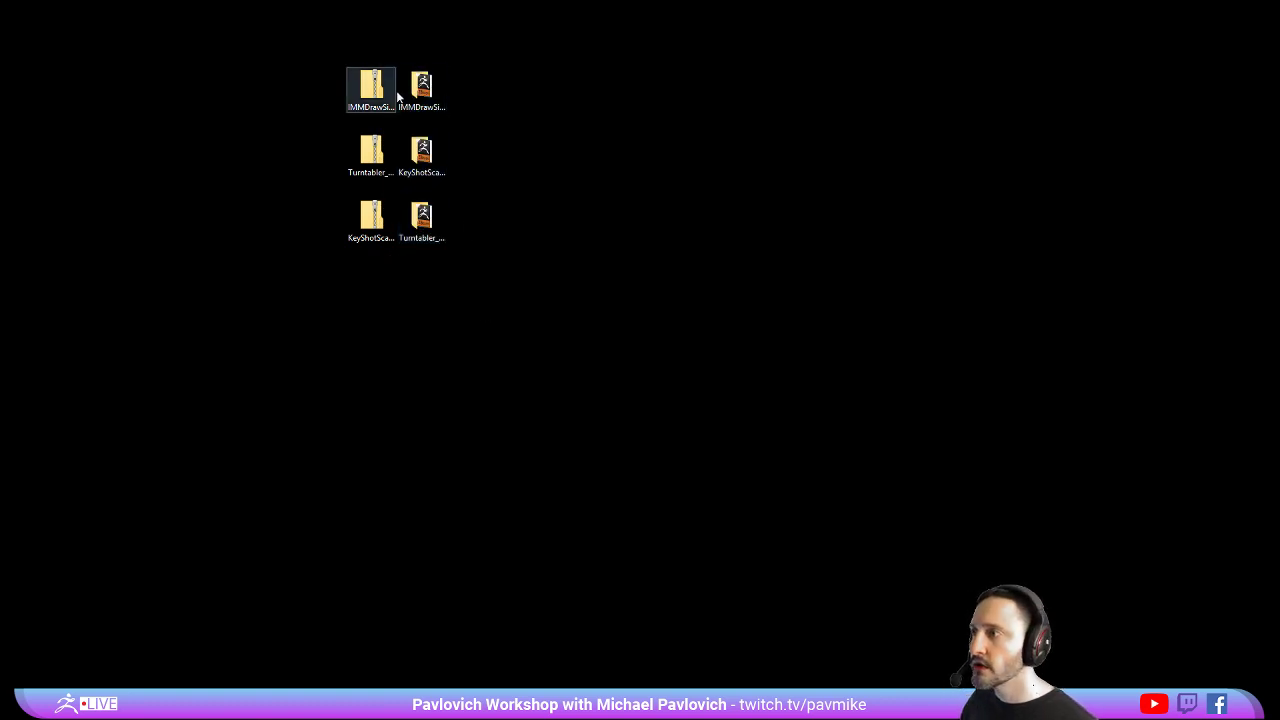
Open the IMMDrawSize_Install folder, select both of its items and move its window to one side of the desktop
double_click(423, 88)
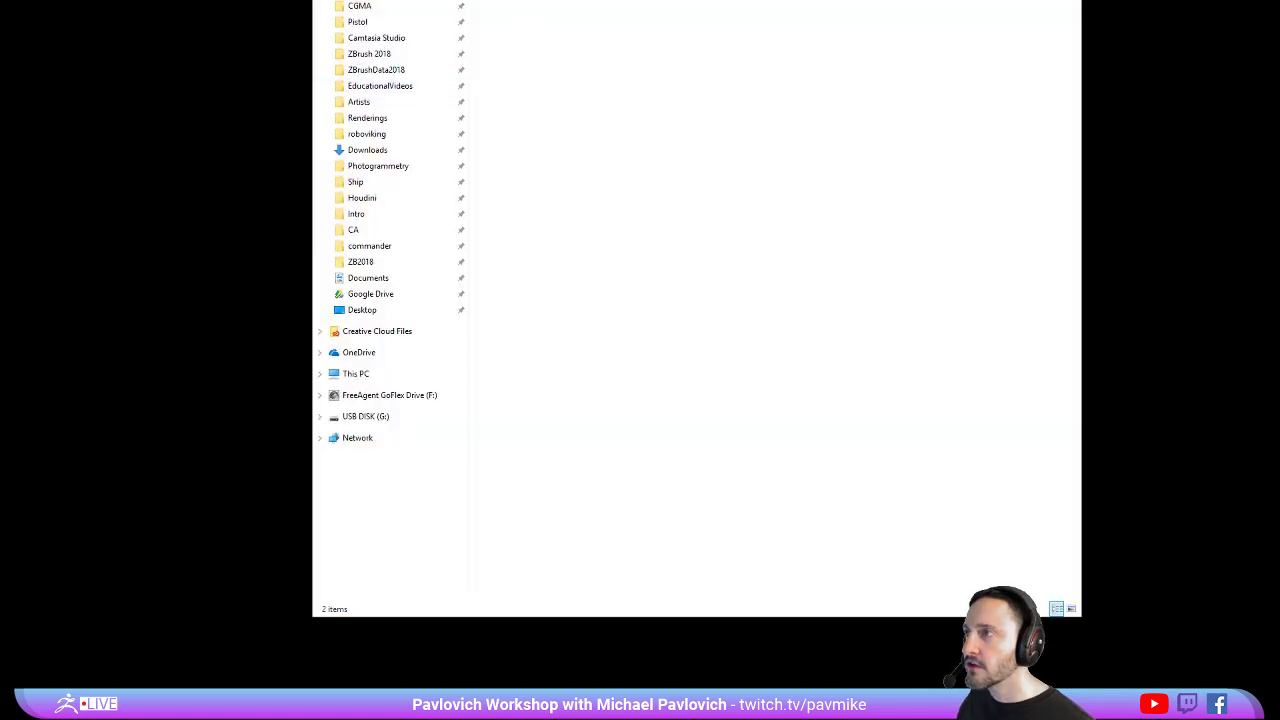
left_click_drag(727, 9, 570, 0)
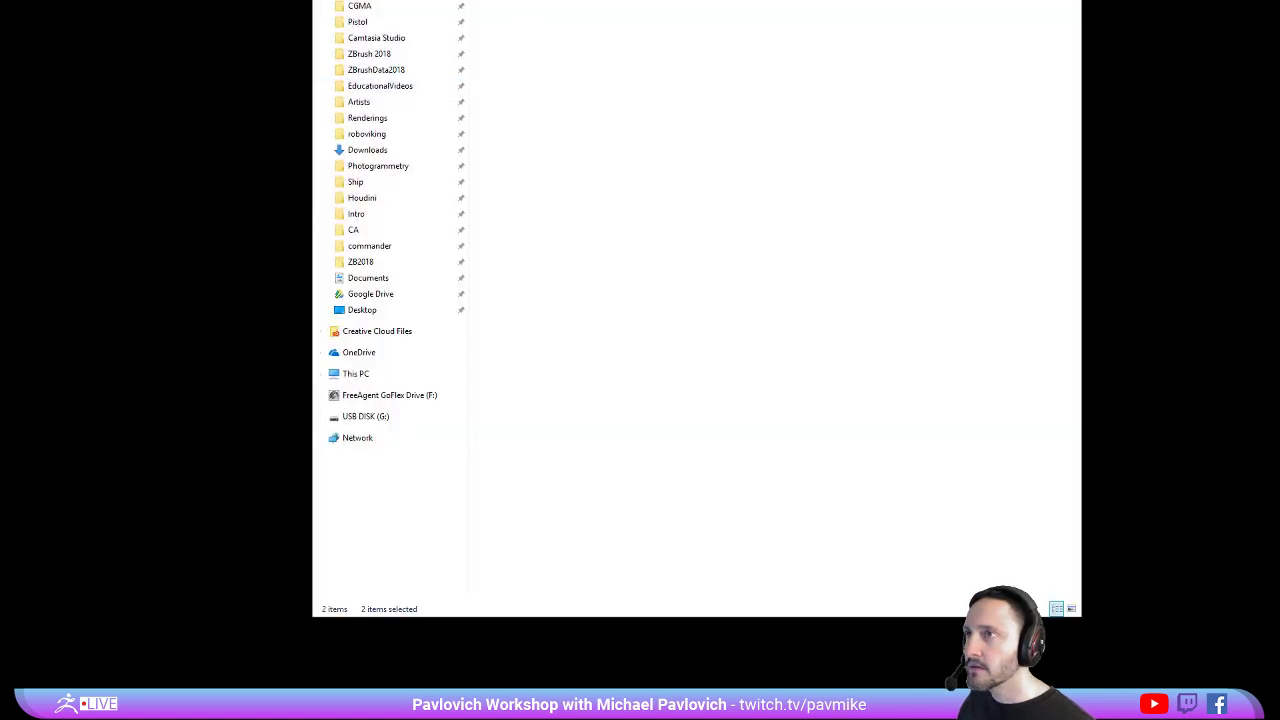
left_click_drag(966, 0, 575, 8)
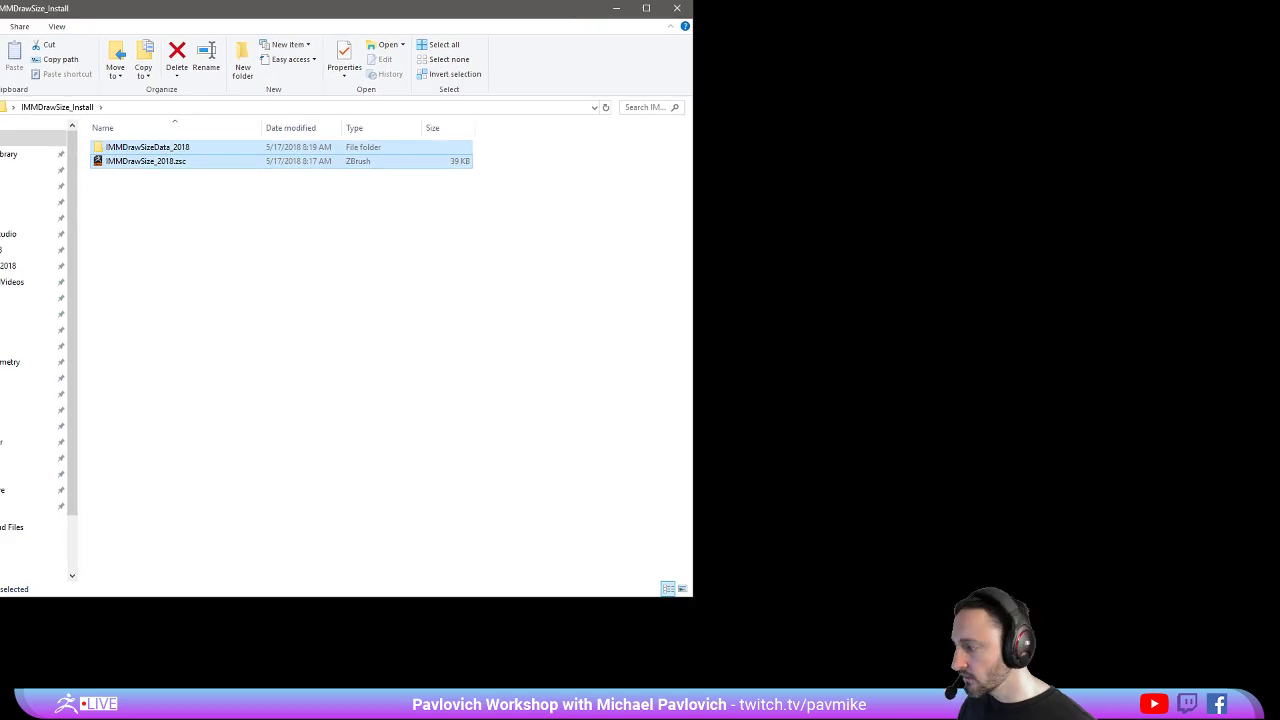
Place a second File Explorer window beside it and open ZBrush 2018 > ZStartup > ZPlugs64 there
key("alt+Tab")
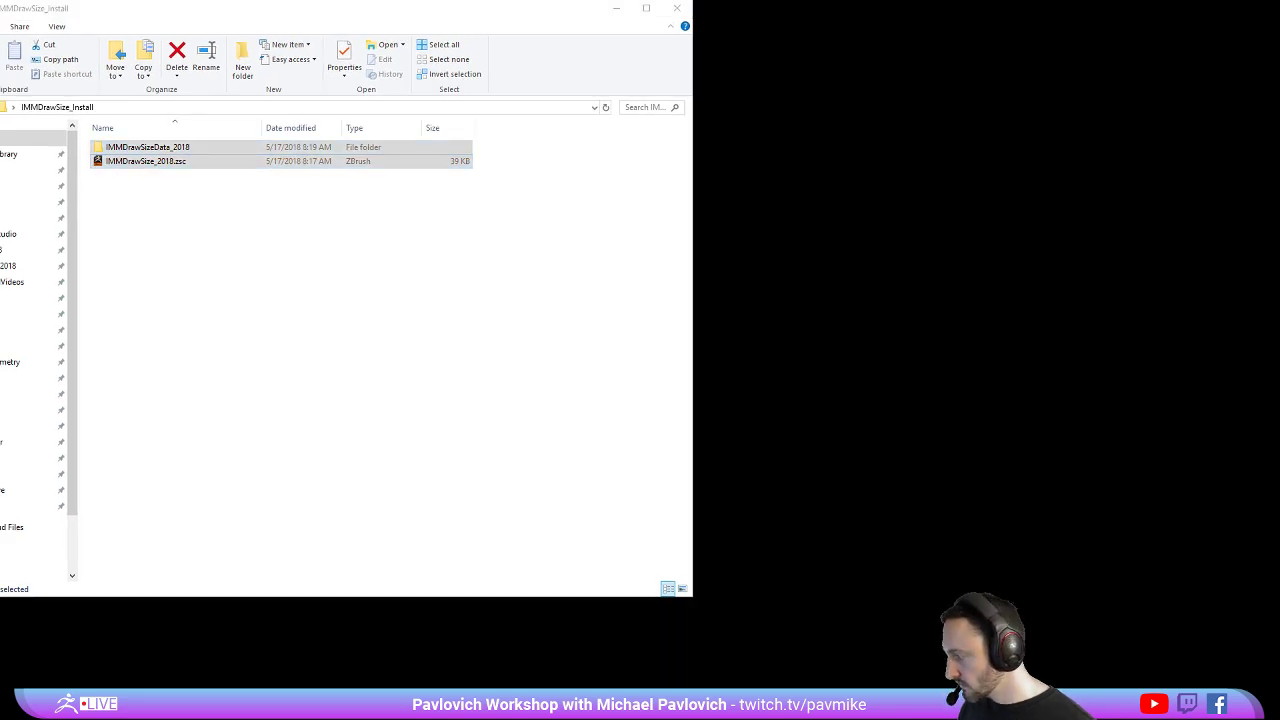
left_click_drag(850, 719, 1030, 0)
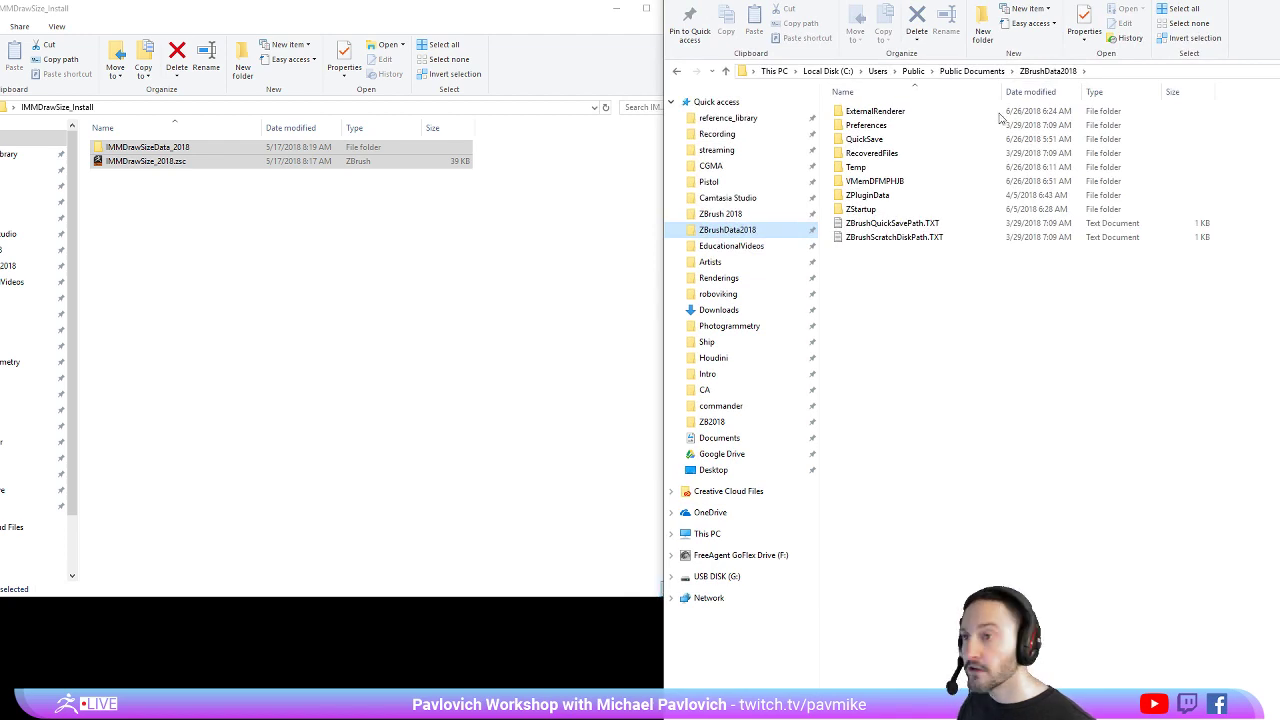
left_click(752, 214)
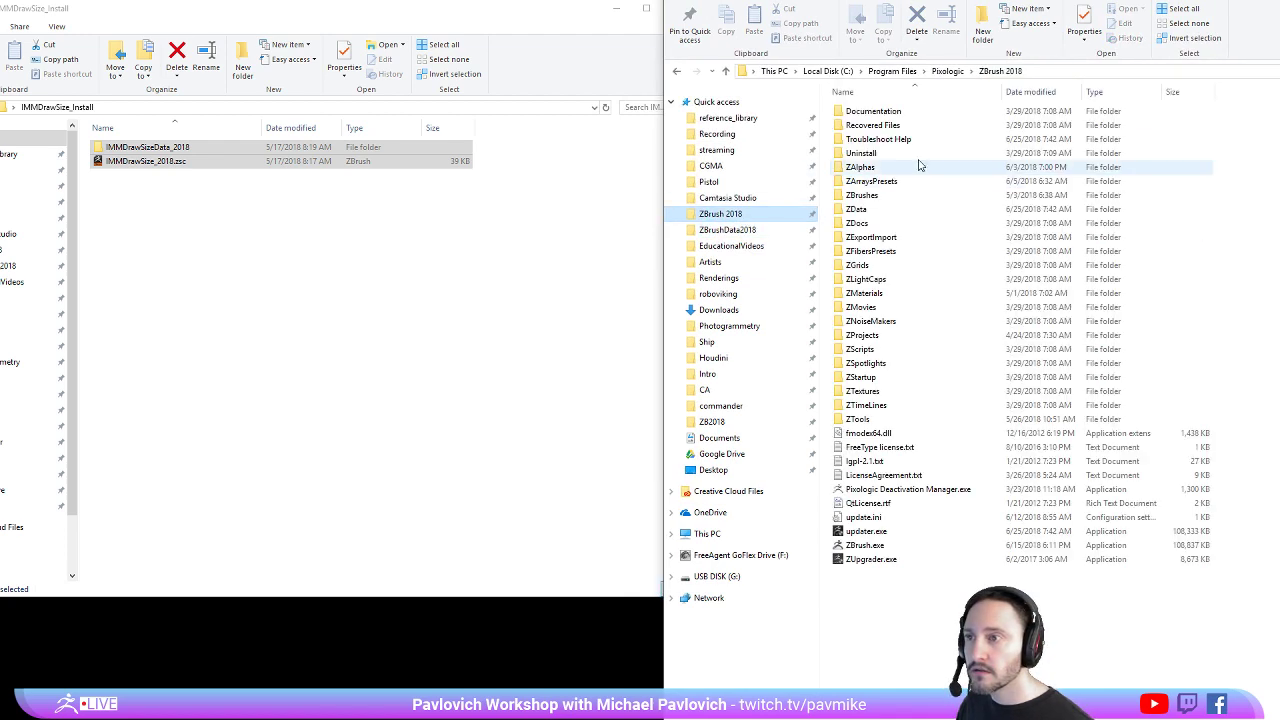
double_click(862, 377)
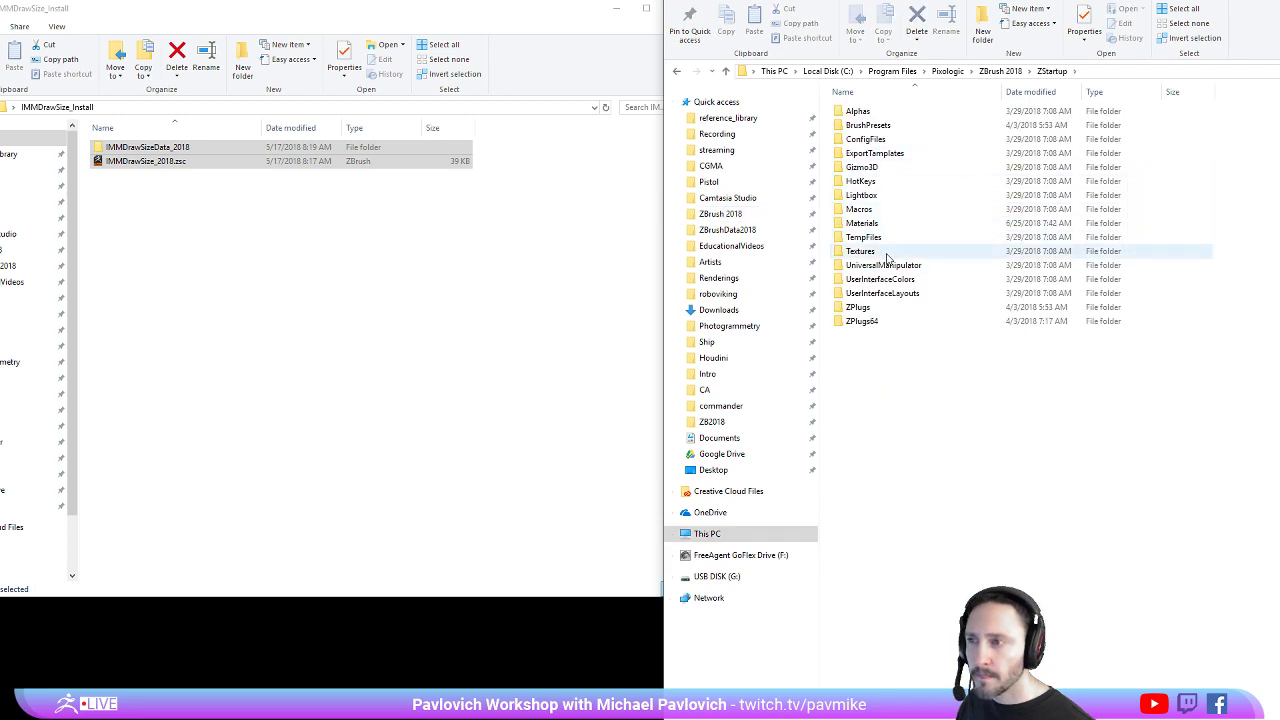
double_click(868, 321)
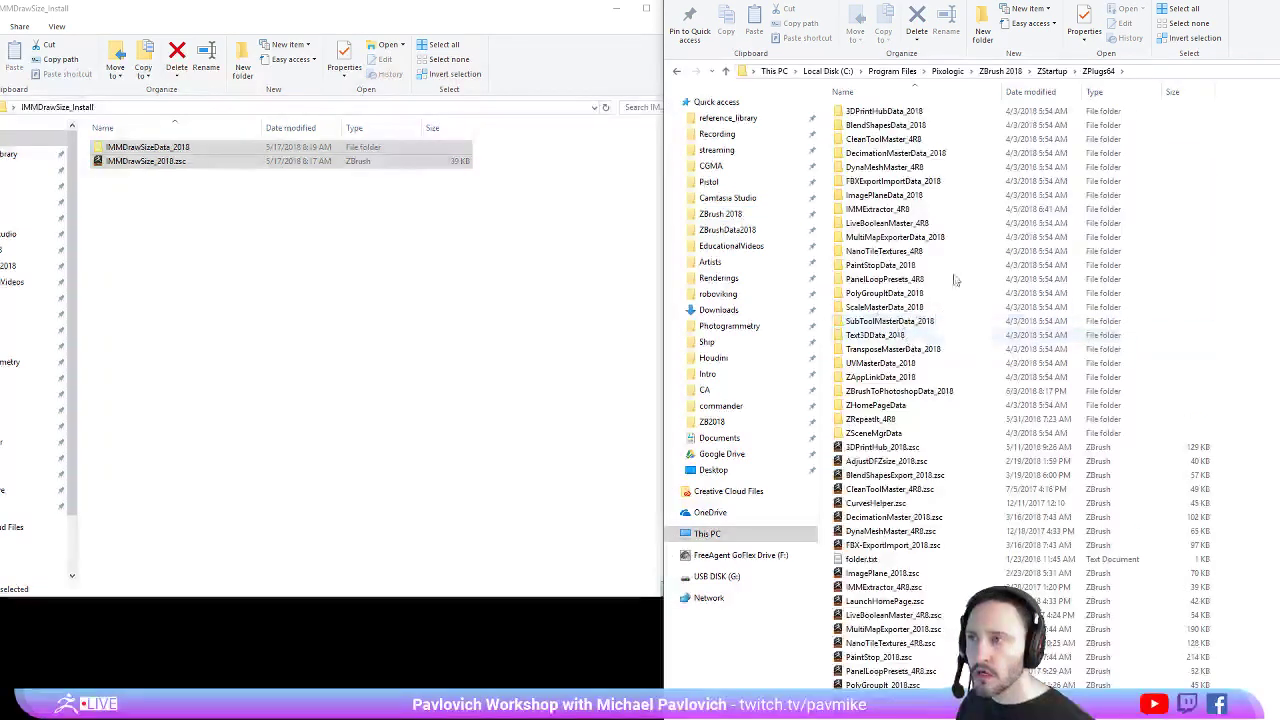
Point out an existing plugin folder and .zsc file, and move IMMDrawSizeData_2018 and IMMDrawSize_2018.zsc into ZPlugs64
left_click(880, 168)
left_click(889, 489, "ctrl")
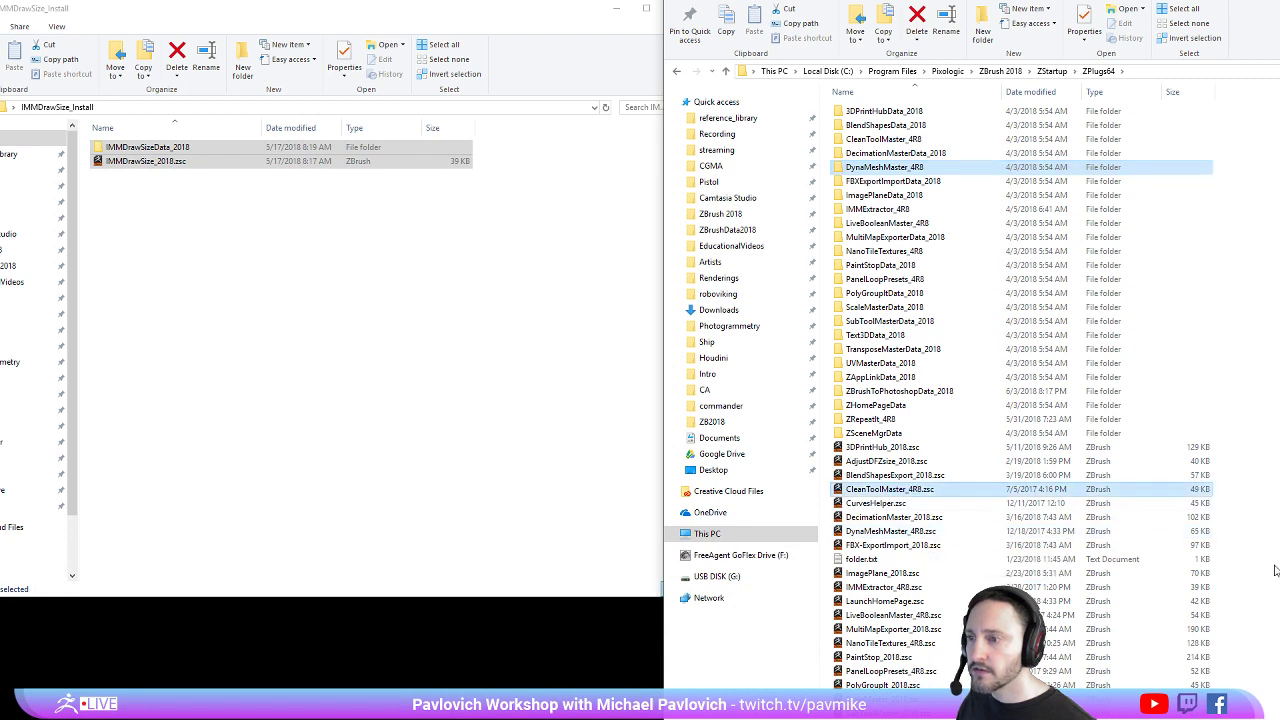
left_click(175, 212)
left_click_drag(227, 239, 1279, 320)
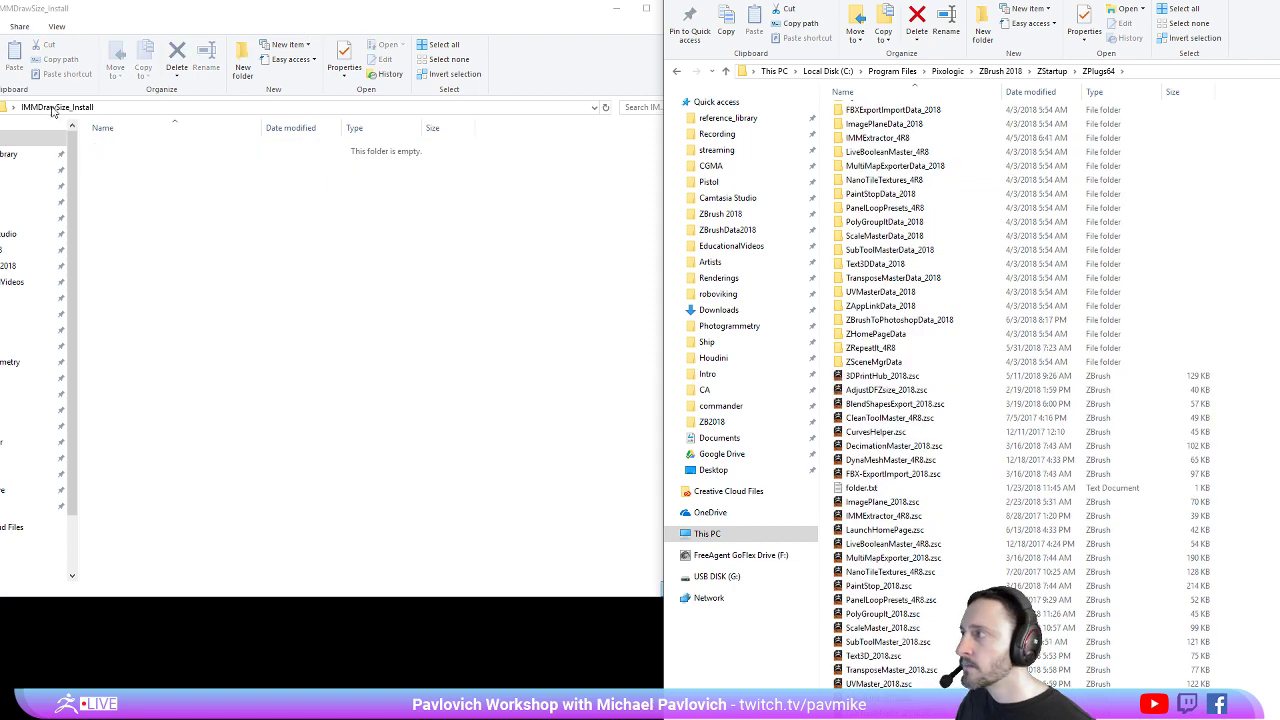
Leave the IMMDrawSize_Install folder, move its window out of the way and open the KeyShotScaleSender_Install folder from the desktop
left_click(40, 138)
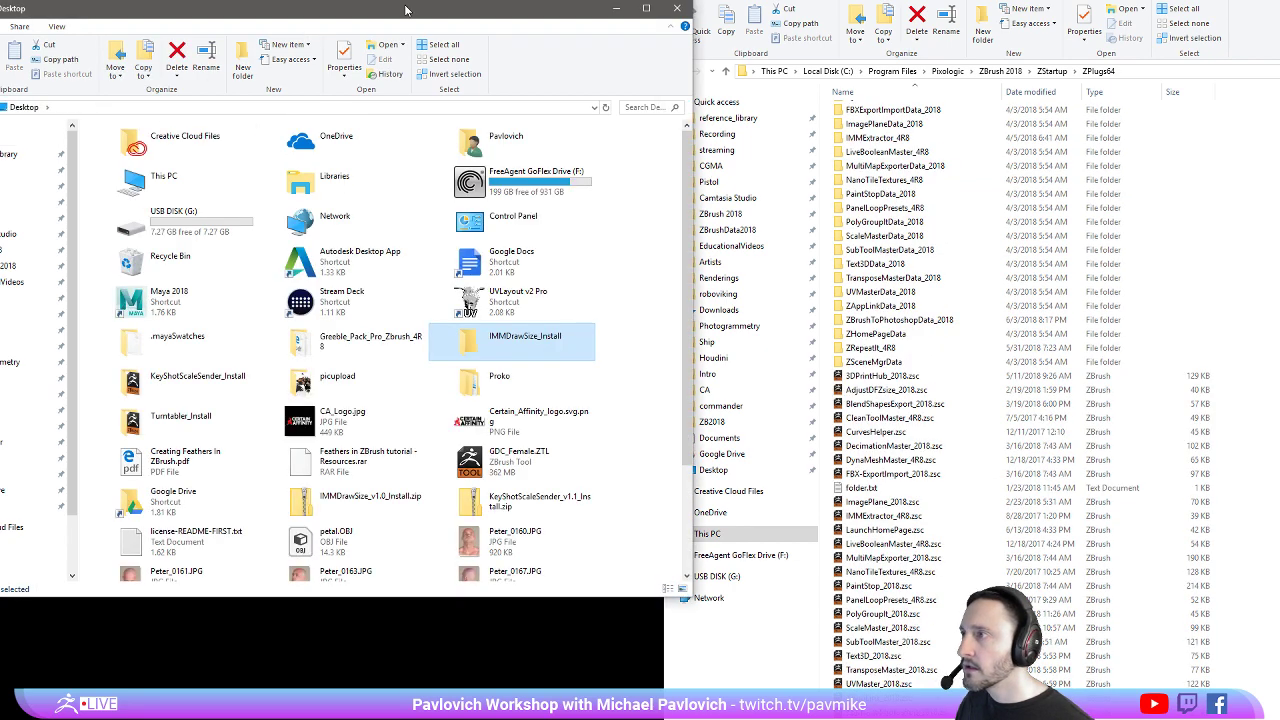
left_click_drag(405, 8, 409, 612)
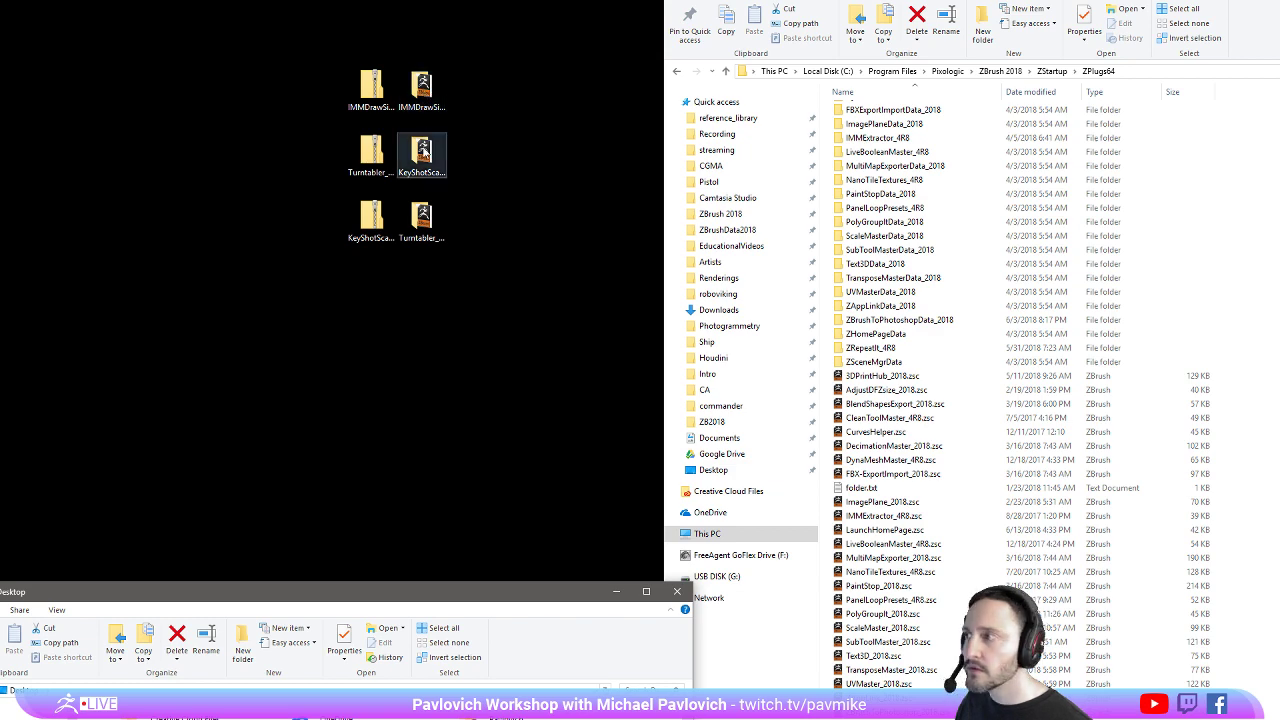
key("alt+Tab")
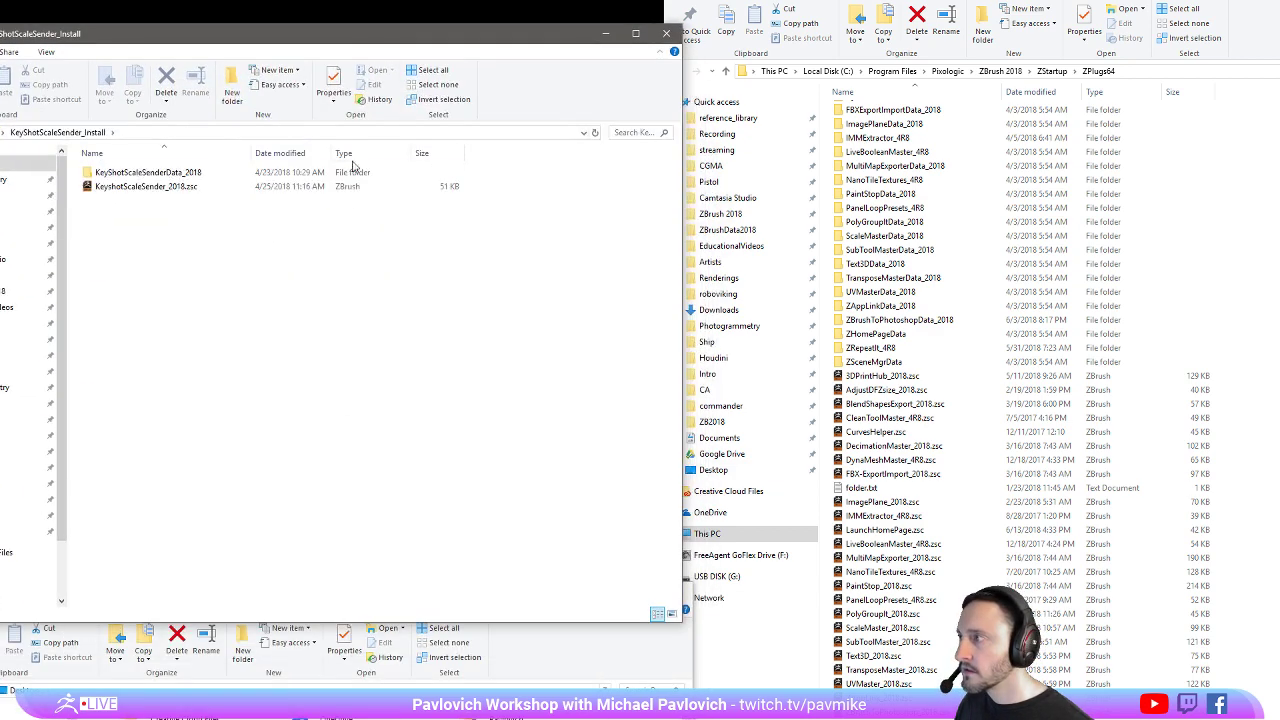
Move KeyShotScaleSenderData_2018 and KeyshotScaleSender_2018.zsc into ZPlugs64 and get the emptied KeyShotScaleSender_Install window out of the way
left_click_drag(258, 238, 167, 176)
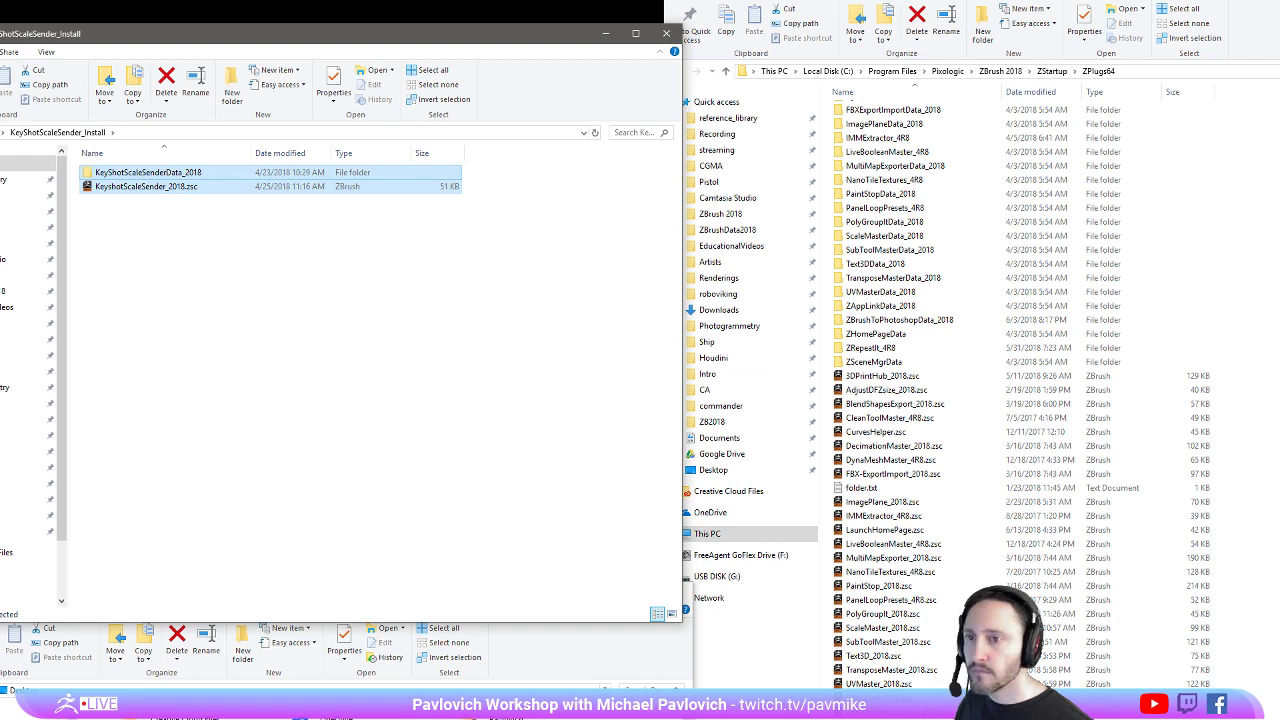
key("alt+Tab")
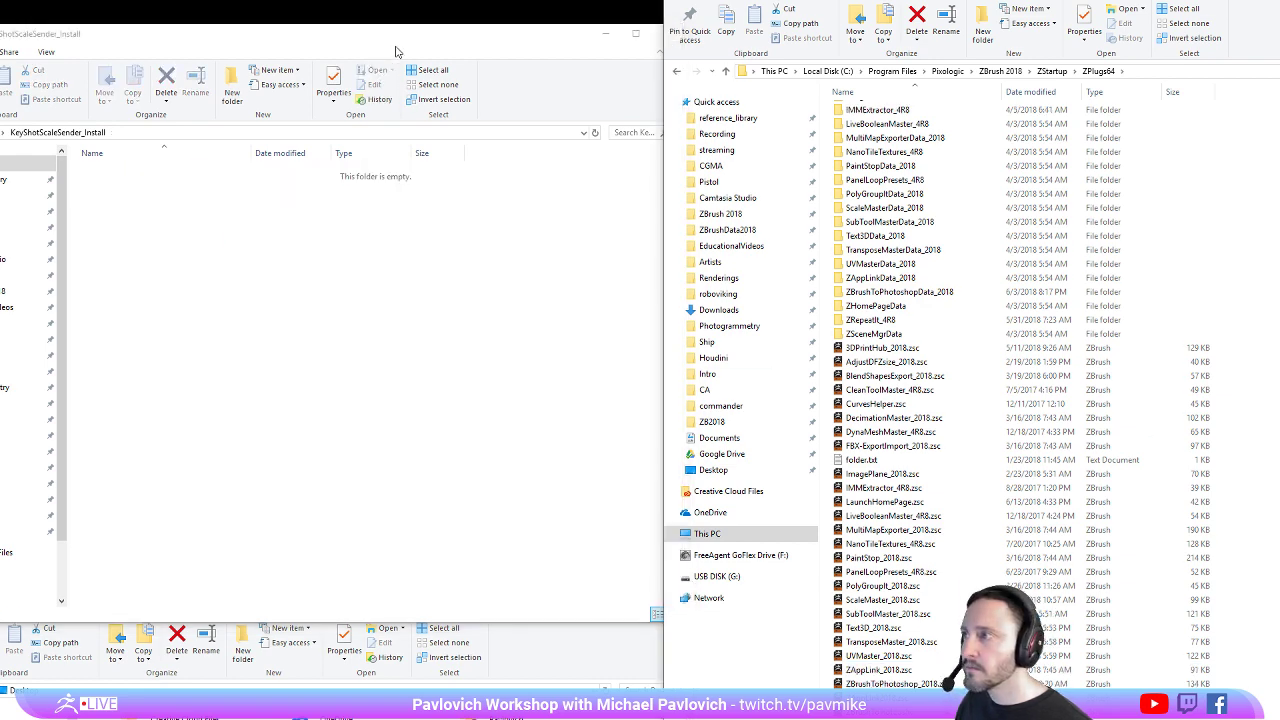
left_click_drag(398, 36, 417, 719)
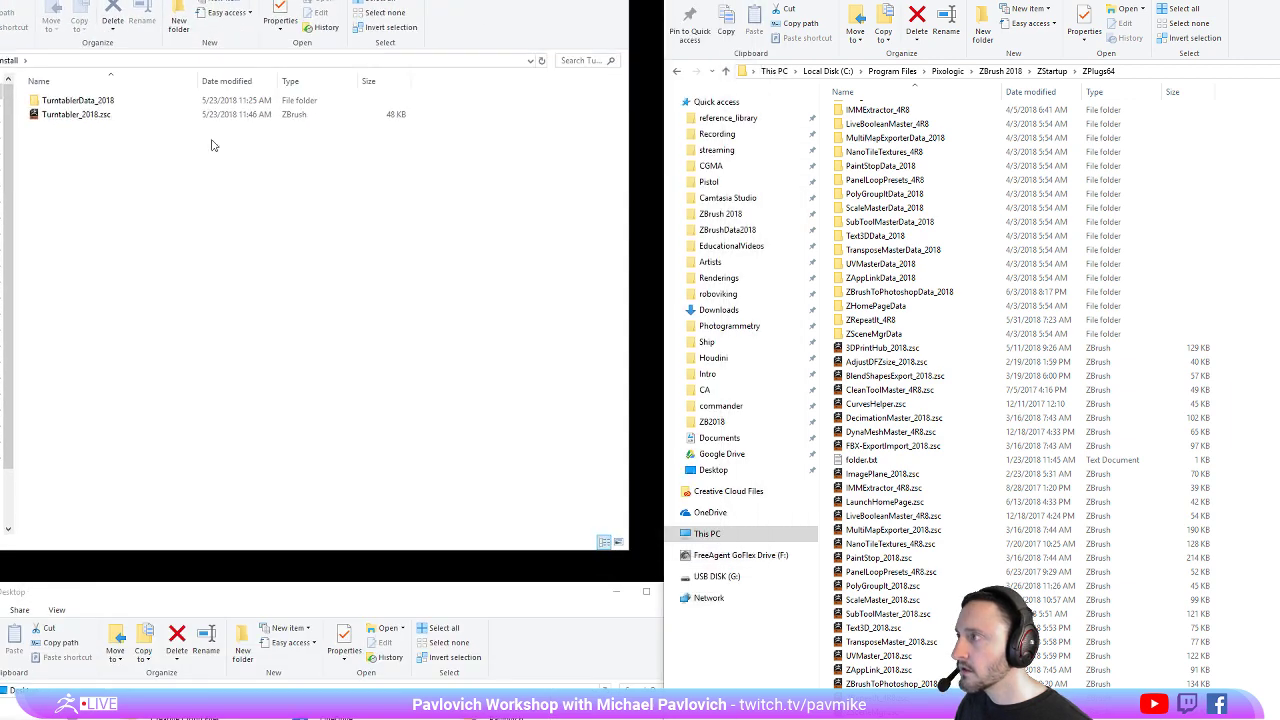
Move TurntablerData_2018 and Turntabler_2018.zsc from the Turntabler install folder into ZPlugs64 and close the emptied folder
left_click_drag(123, 141, 83, 97)
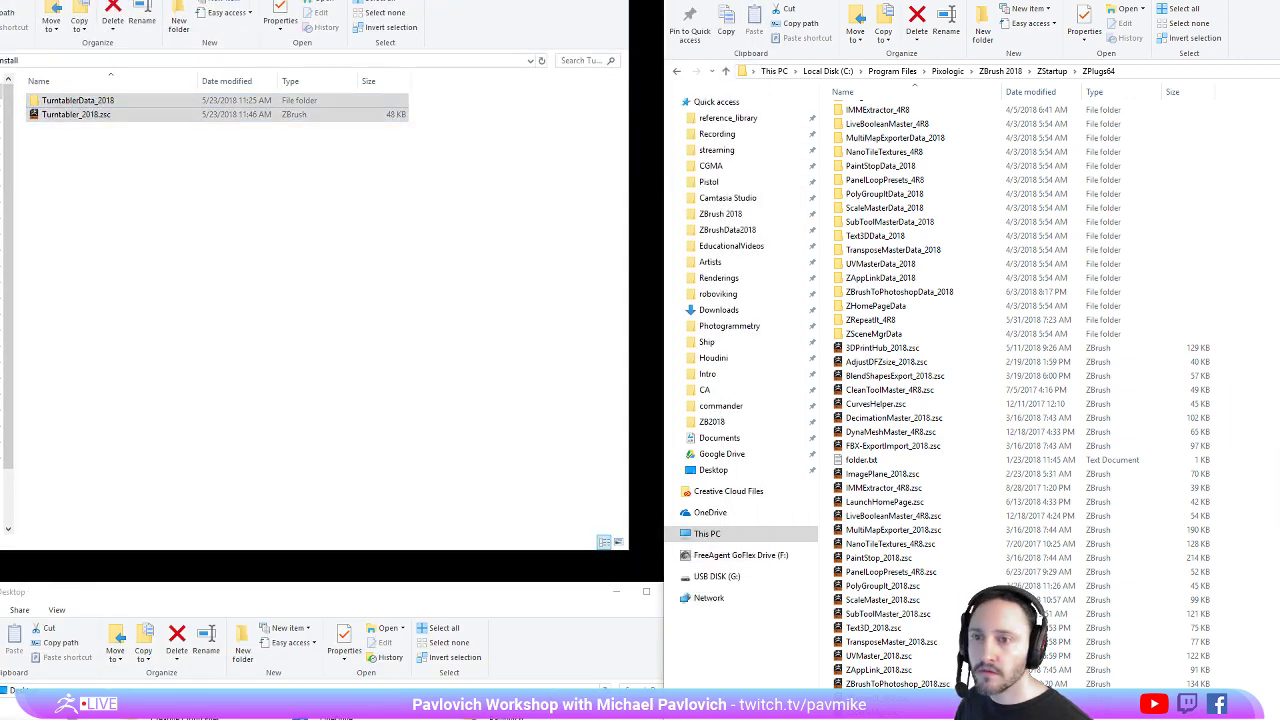
key("ctrl+v")
key("alt+F4")
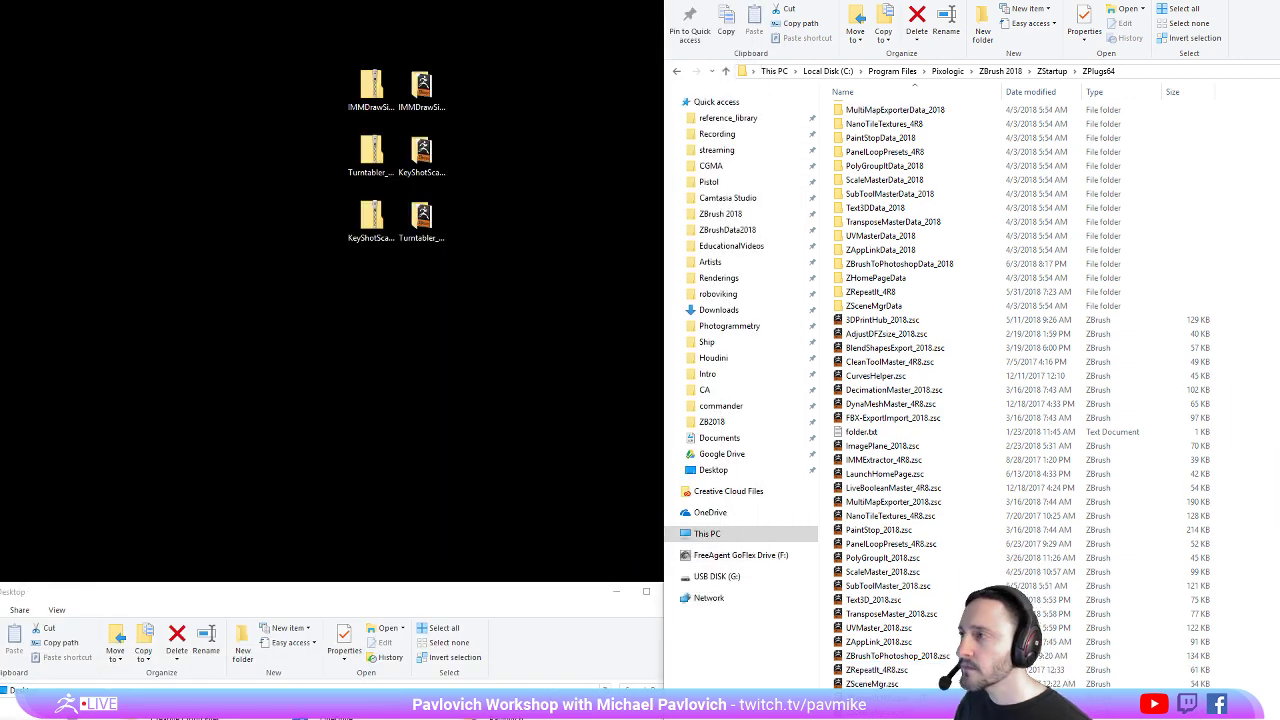
Delete the three plugin archives and their extracted install folders from the desktop, closing the remaining File Explorer windows
double_click(424, 98)
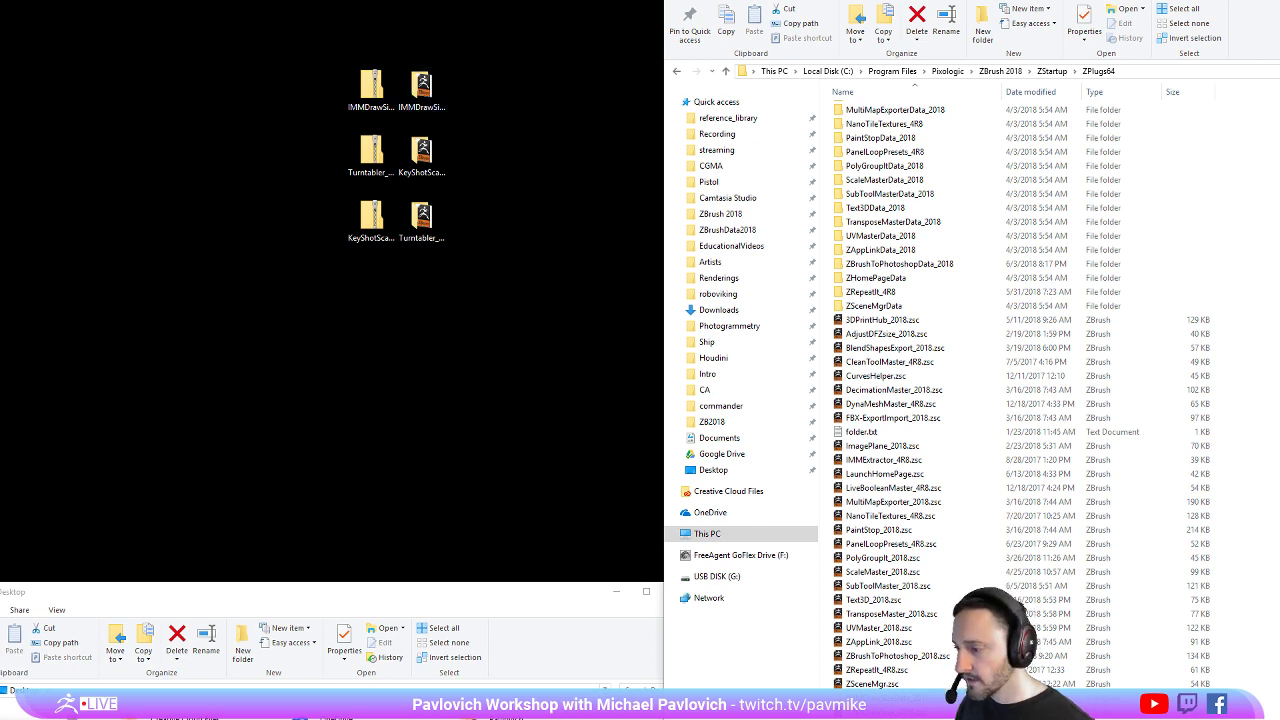
left_click_drag(563, 602, 466, 598)
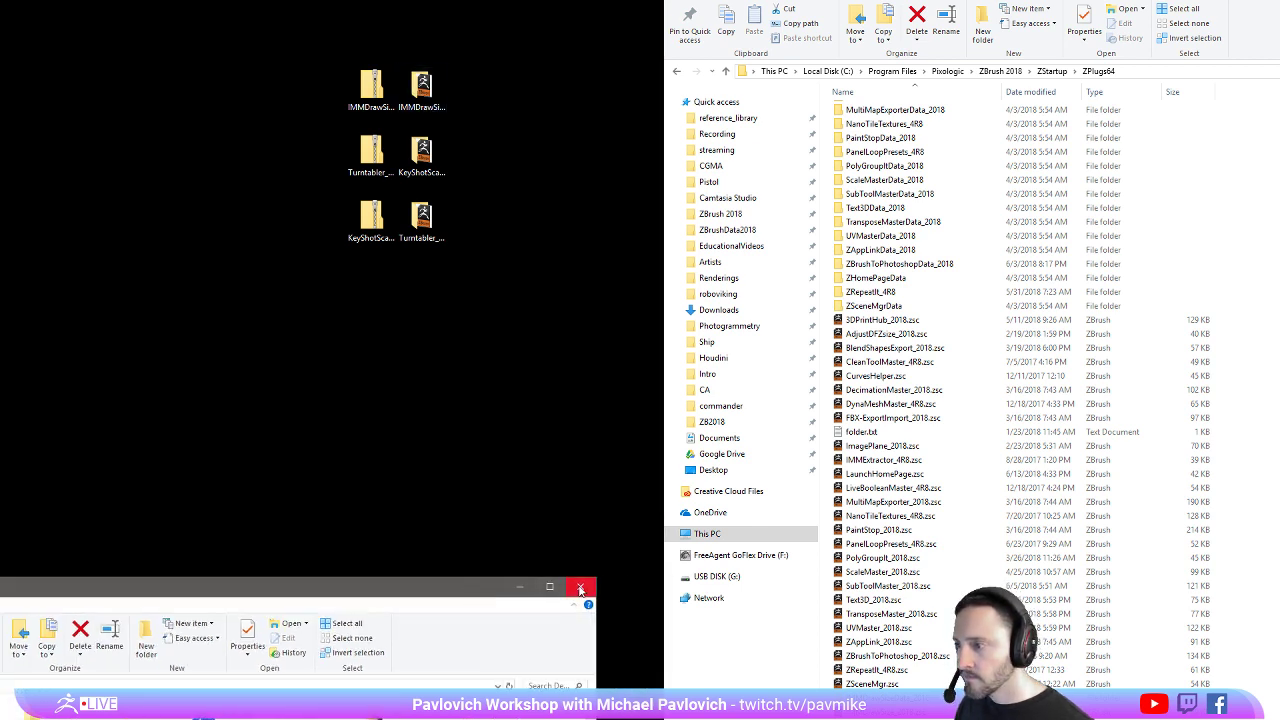
left_click(581, 589)
left_click_drag(472, 1, 338, 396)
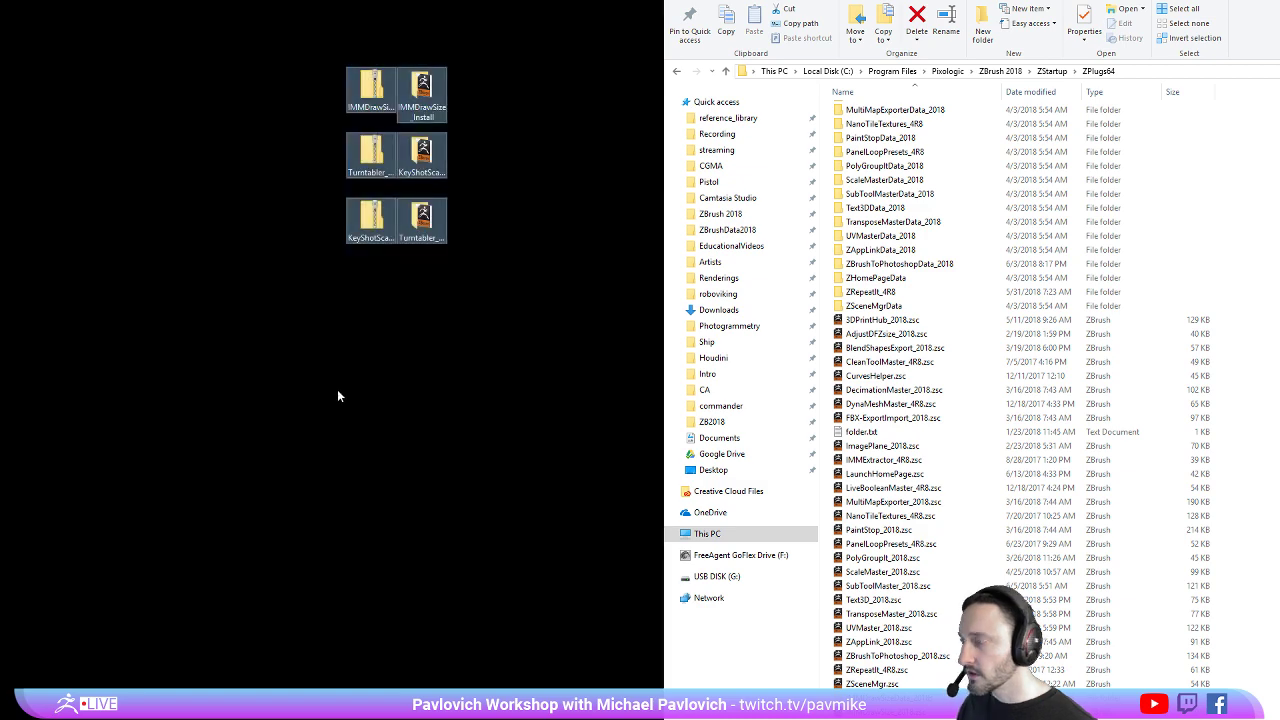
key("Delete")
left_click(1268, 1)
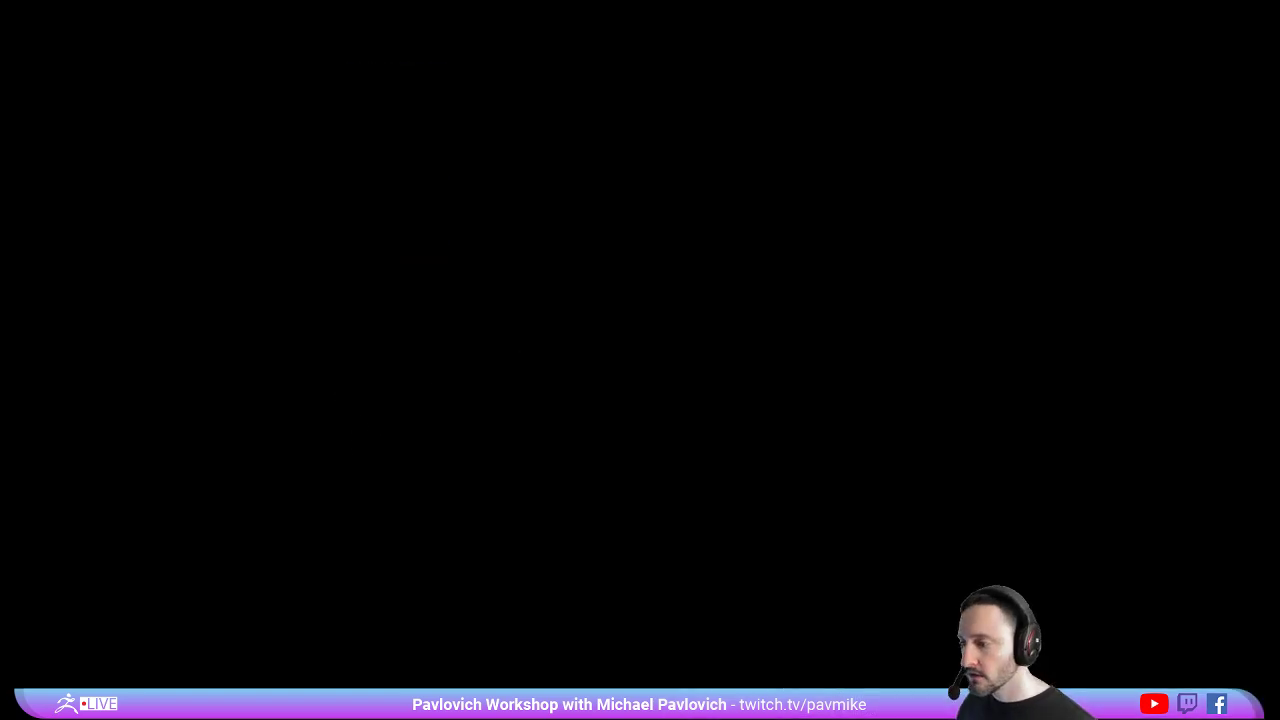
Close ZBrush without saving the project and exit KeyShot as well
key("alt+Tab")
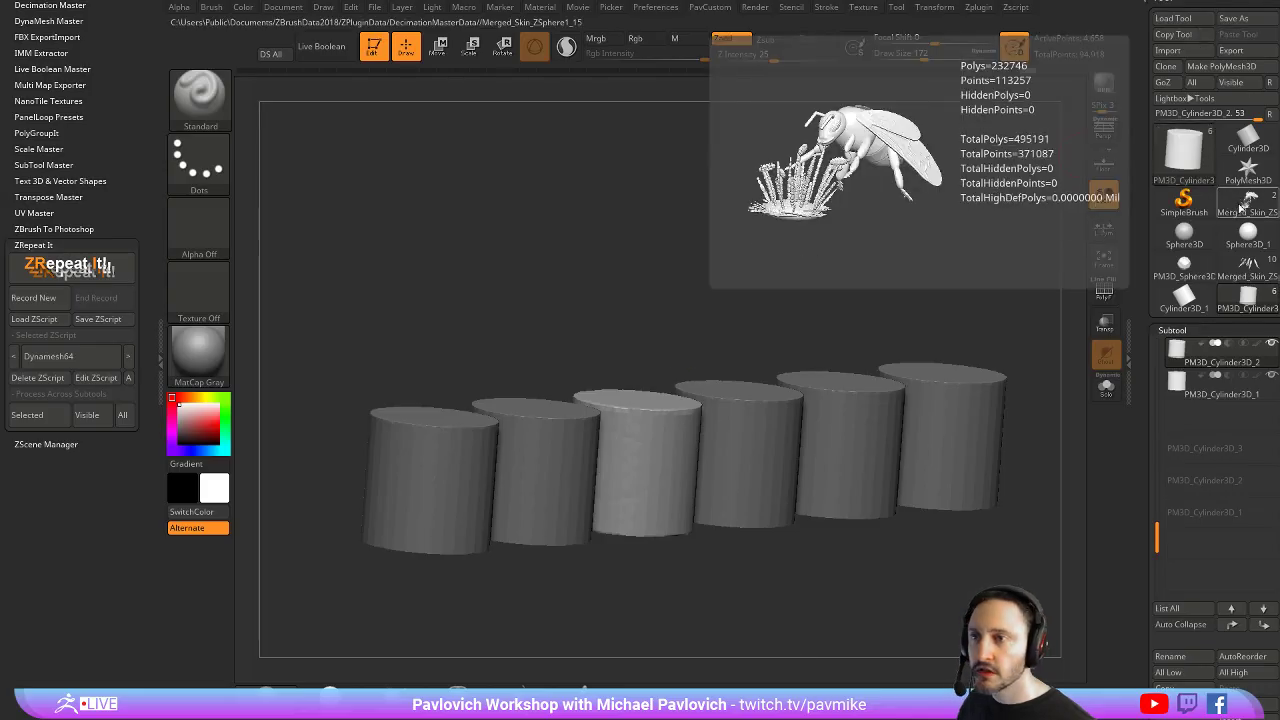
left_click(1266, 4)
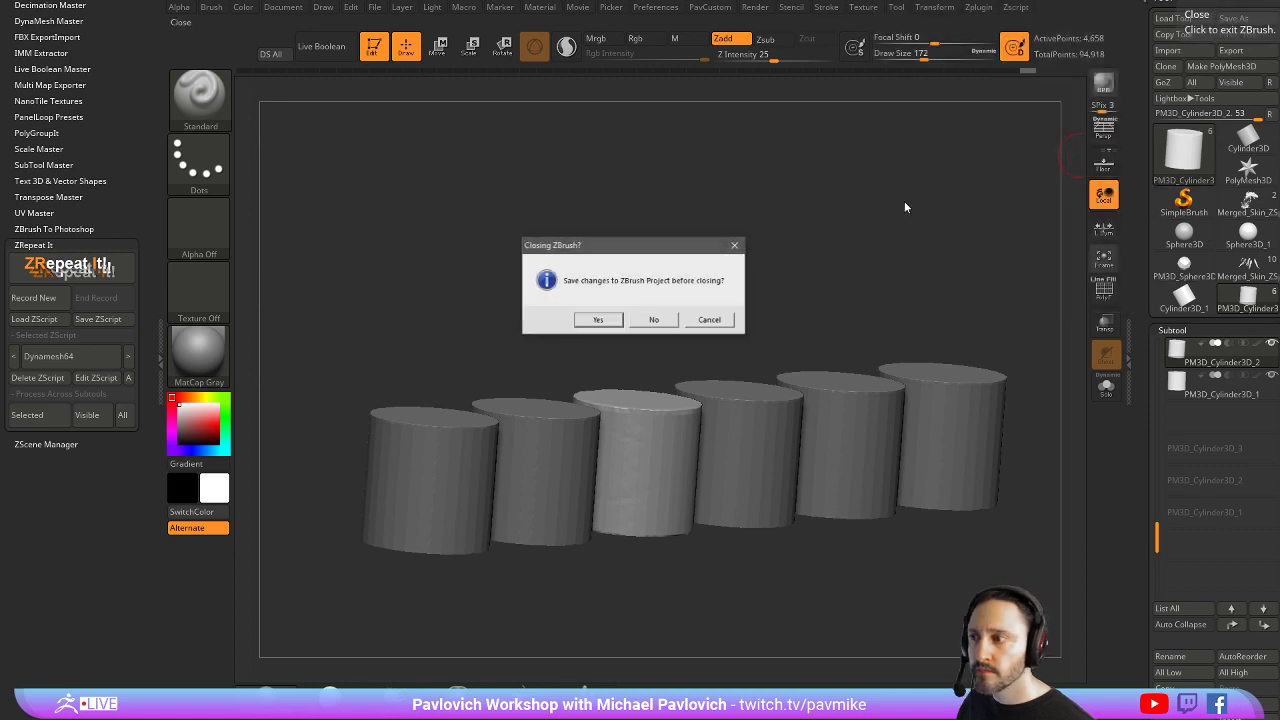
left_click(651, 325)
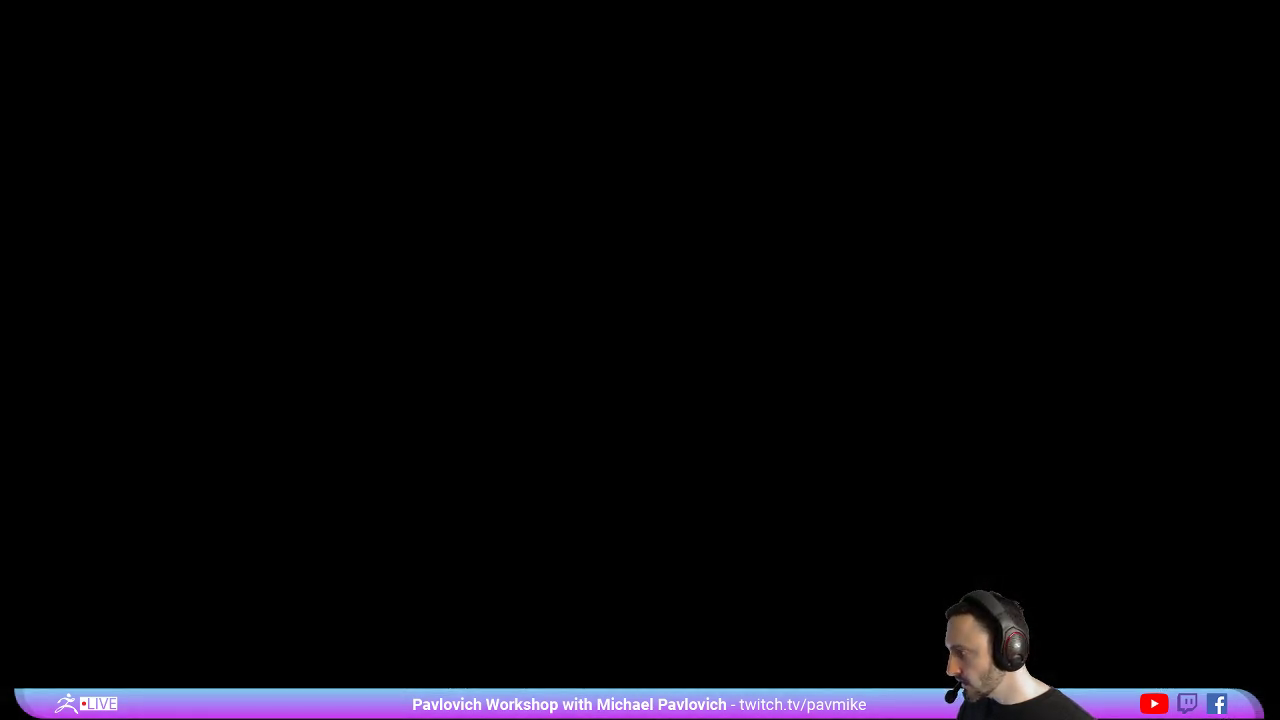
key("alt+Tab")
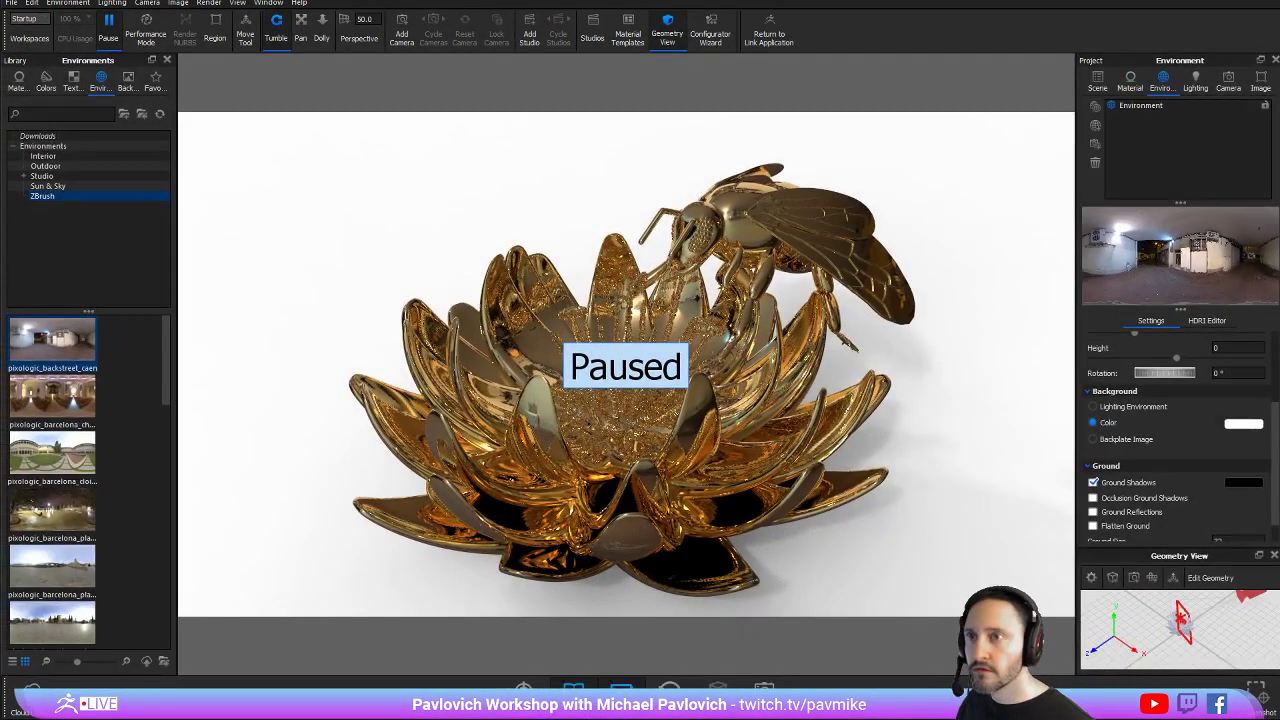
key("alt+F4")
left_click(665, 284)
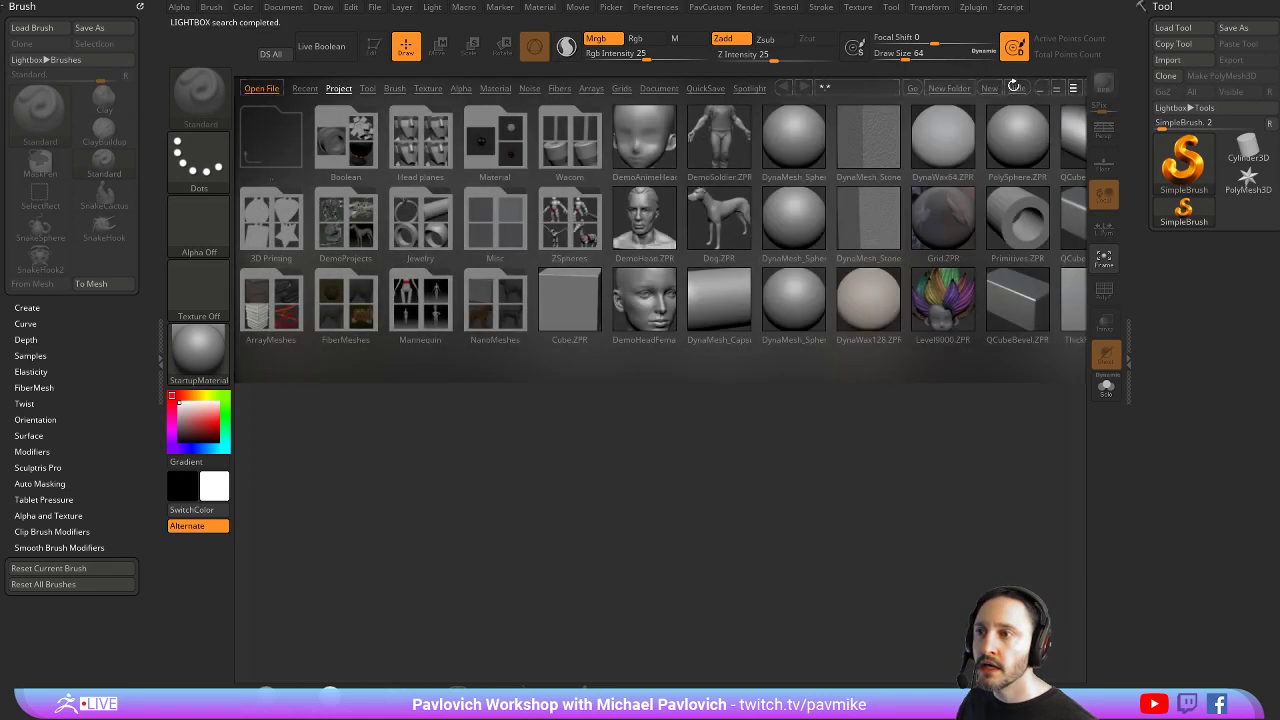
Hide LightBox in the restarted ZBrush and dock the Zplugin palette in the tray above the Brush palette
left_click(1014, 88)
left_click(975, 7)
mouse_move(968, 14)
left_mouse_down()
mouse_move(60, 108)
mouse_move(55, 130)
left_mouse_up()
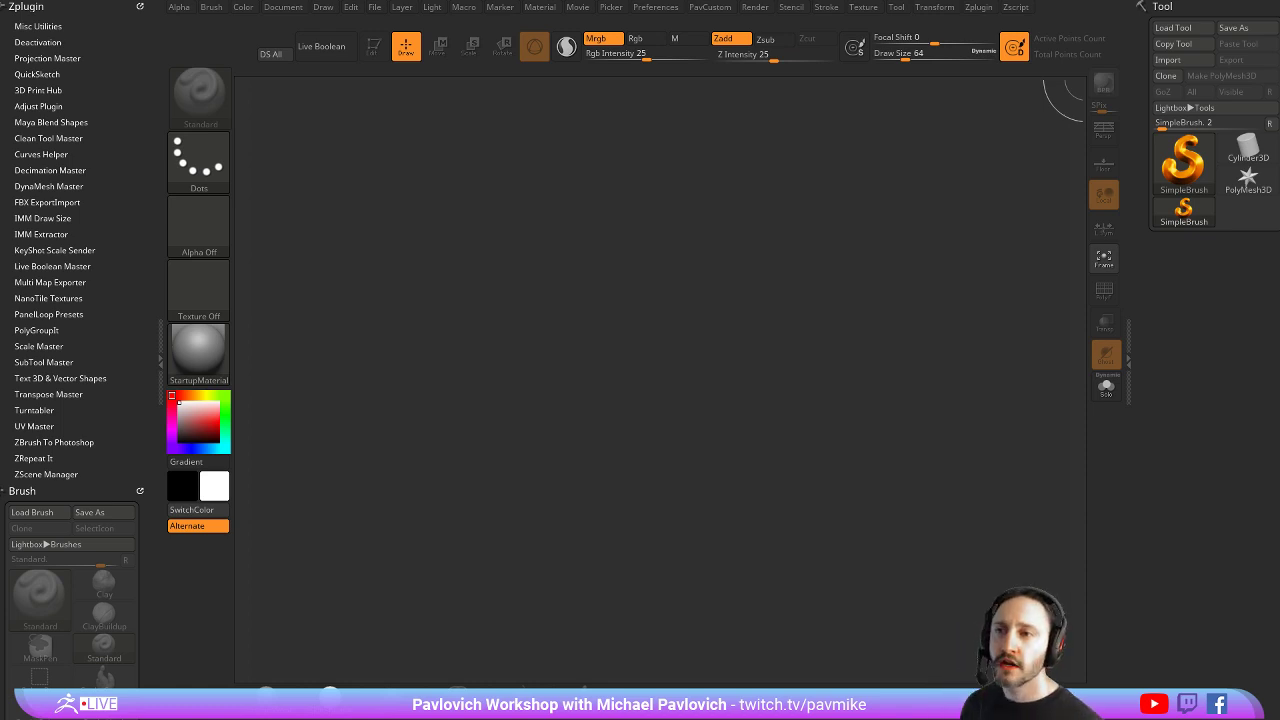
Draw a Cylinder3D on the canvas, enter Edit mode and frame the cylinder in the view
left_click(1248, 150)
left_click_drag(395, 420, 486, 493)
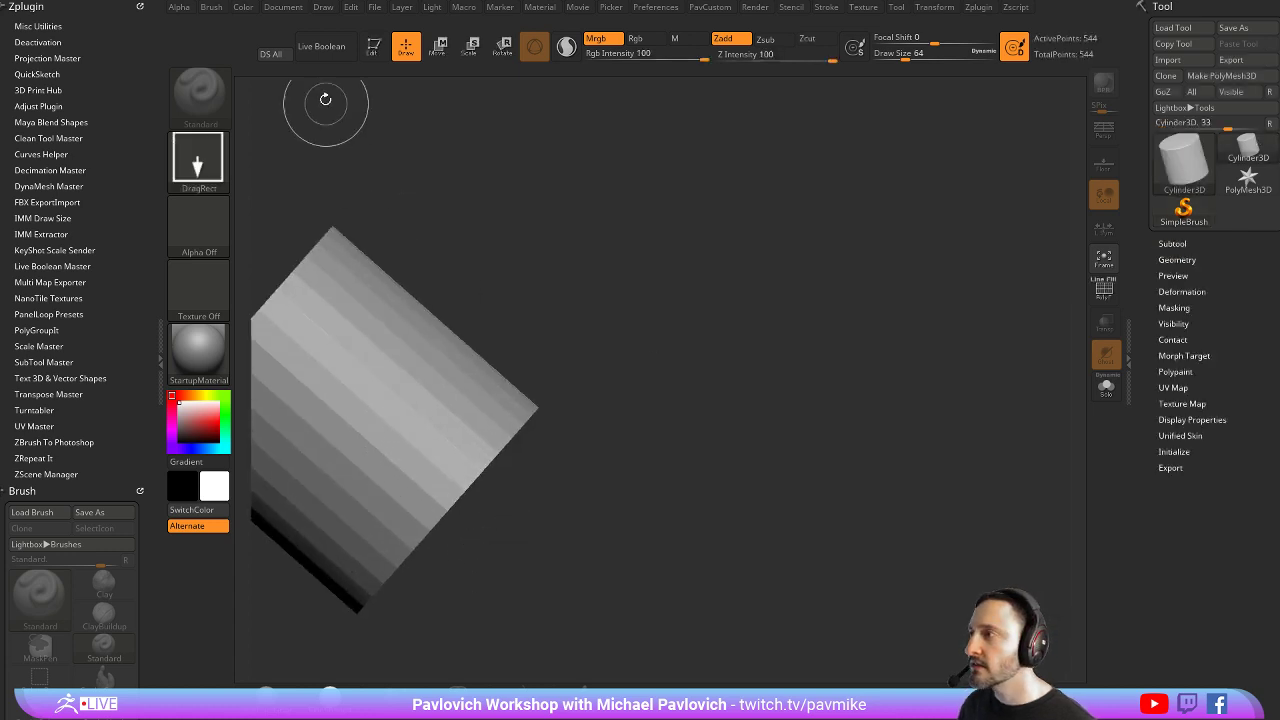
left_click(374, 46)
left_click_drag(636, 199, 651, 252)
left_click_drag(651, 252, 1000, 174, "alt")
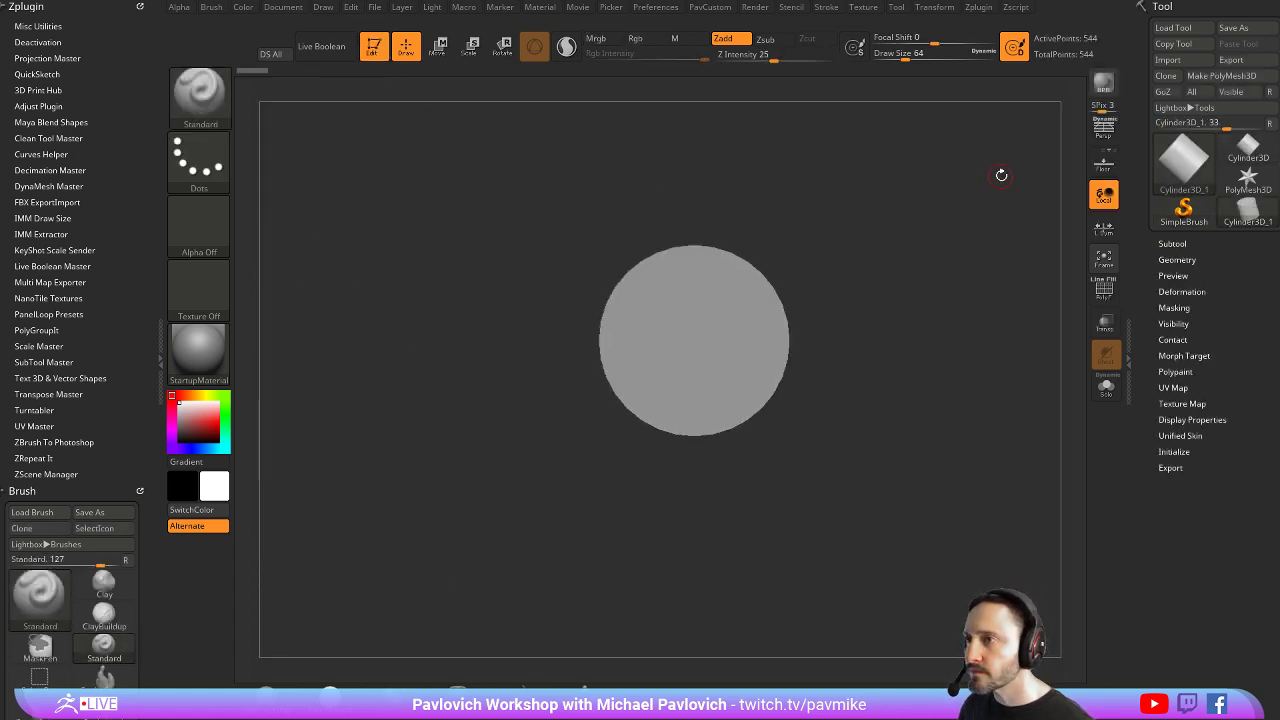
Convert the cylinder to a PolyMesh3D and activate the Move Gizmo on it
left_click(1221, 76)
left_click_drag(900, 243, 820, 260, "shift")
key("w")
left_click_drag(1007, 264, 972, 293)
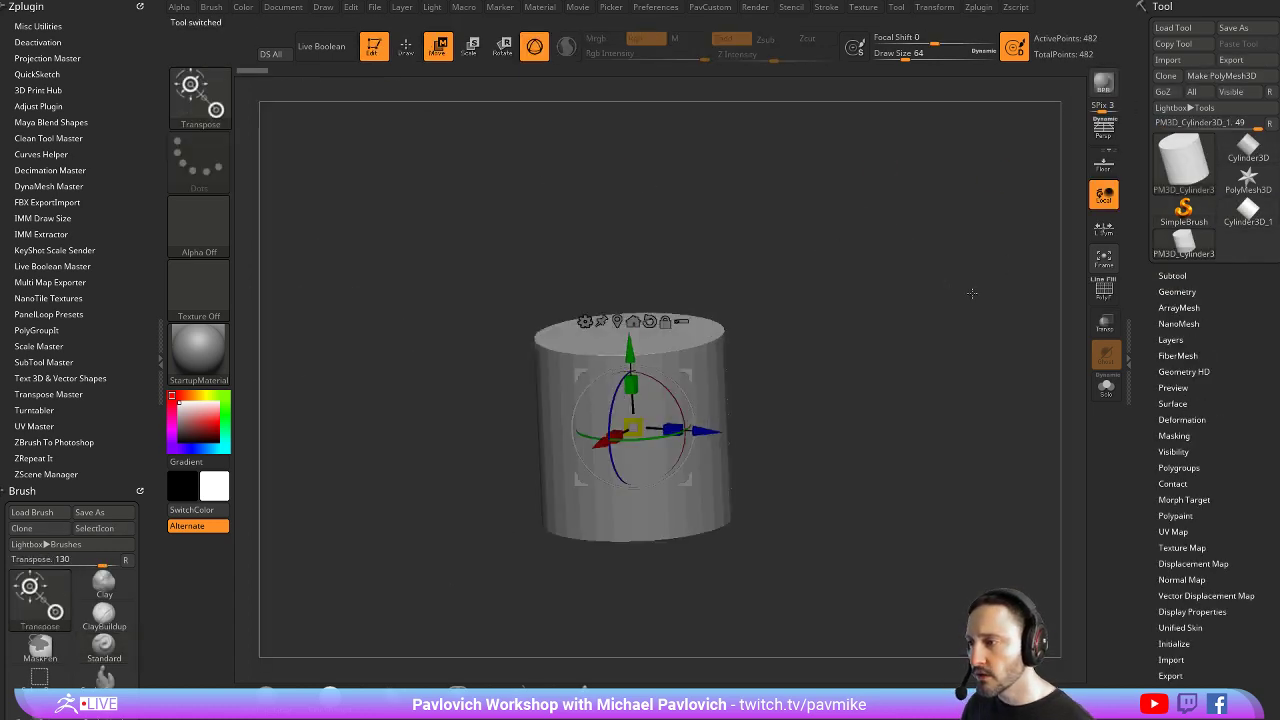
Try scaling the cylinder with the Gizmo on X and Z together, then on Z, X and Y individually, undoing each change
left_click_drag(628, 383, 640, 325, "alt")
left_click_drag(810, 306, 831, 331)
key("ctrl+z")
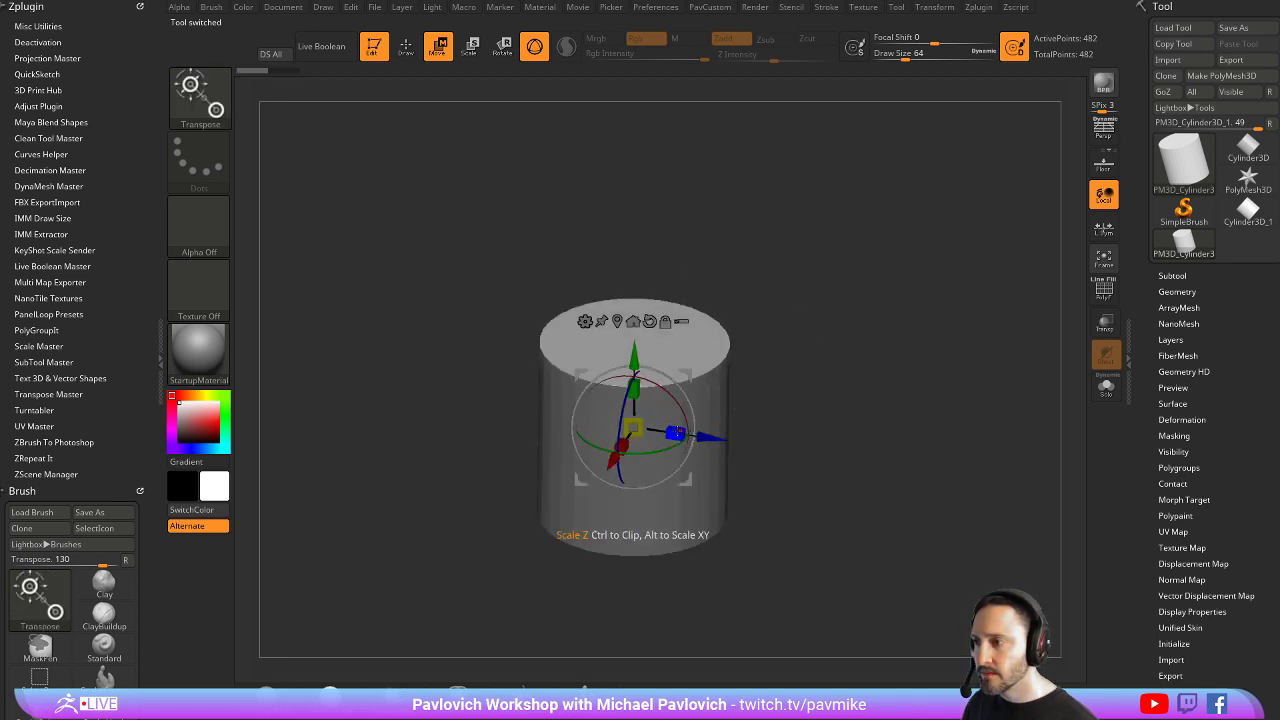
mouse_move(676, 432)
left_mouse_down()
mouse_move(700, 445)
mouse_move(654, 424)
mouse_move(698, 444)
left_mouse_up()
key("ctrl+z")
left_click_drag(766, 386, 738, 390)
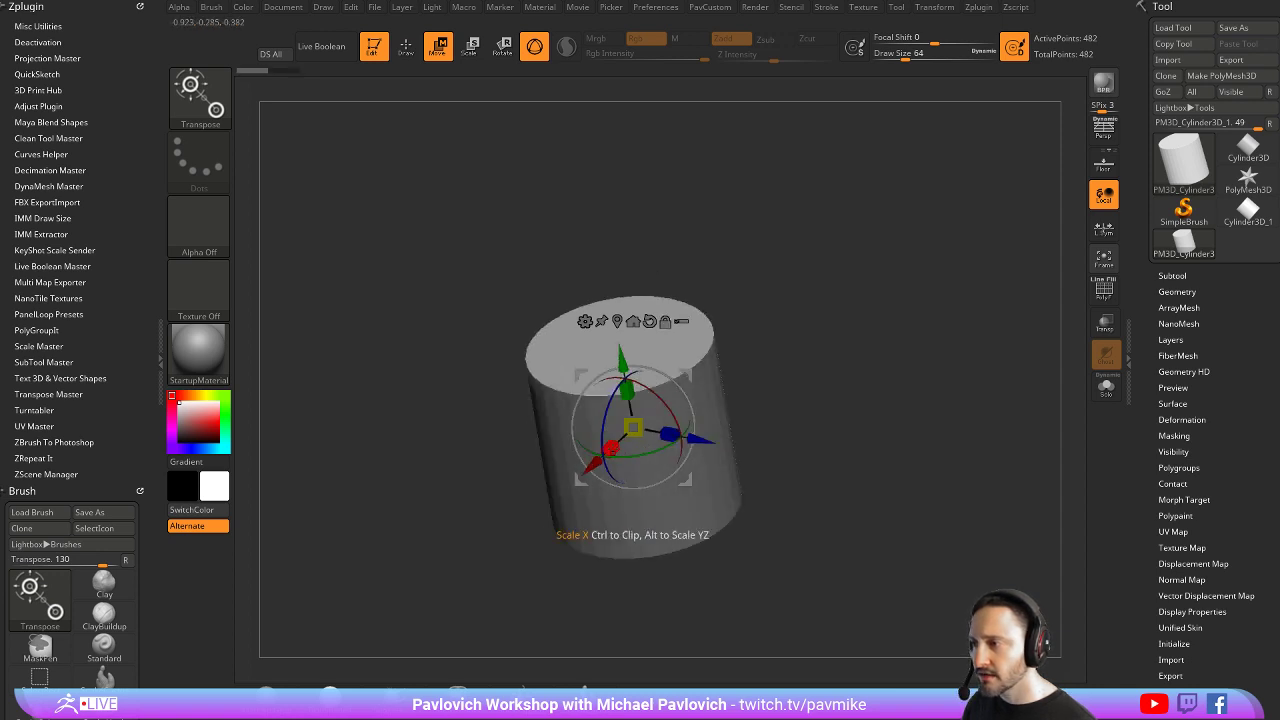
left_click_drag(610, 448, 587, 464)
key("ctrl+z")
right_click_drag(587, 466, 588, 443)
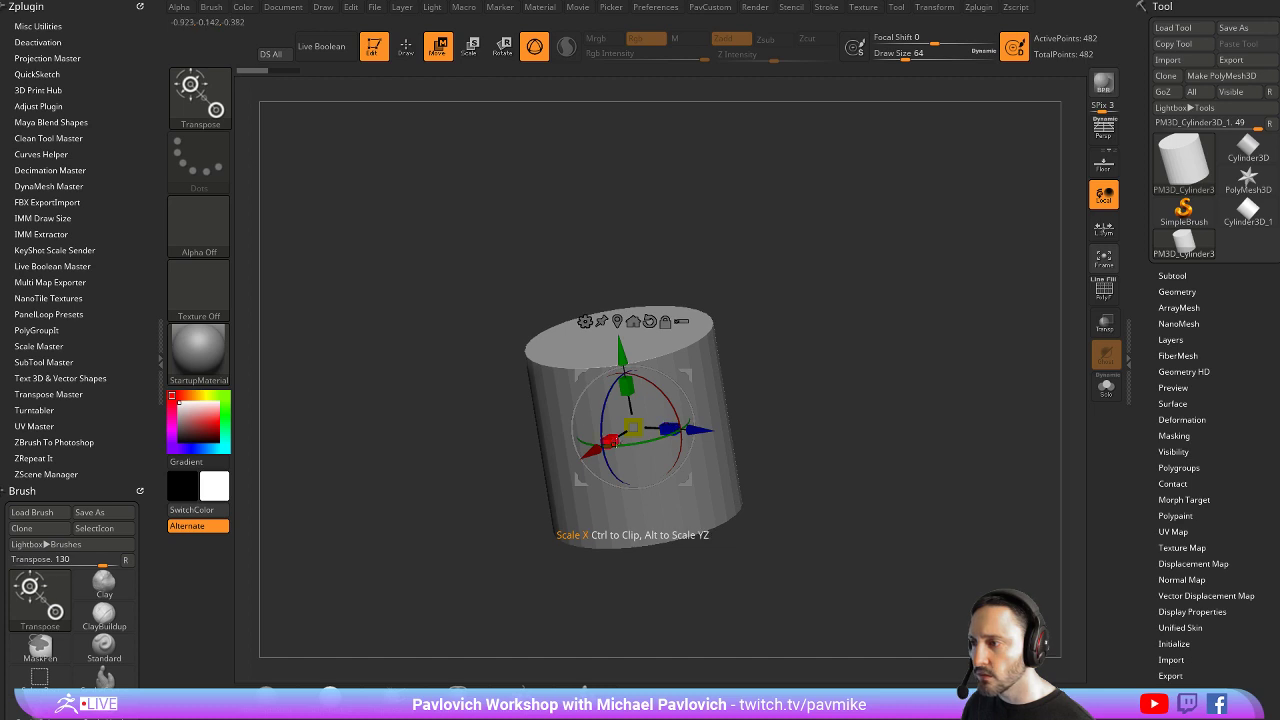
left_click_drag(625, 386, 636, 290)
key("ctrl+z")
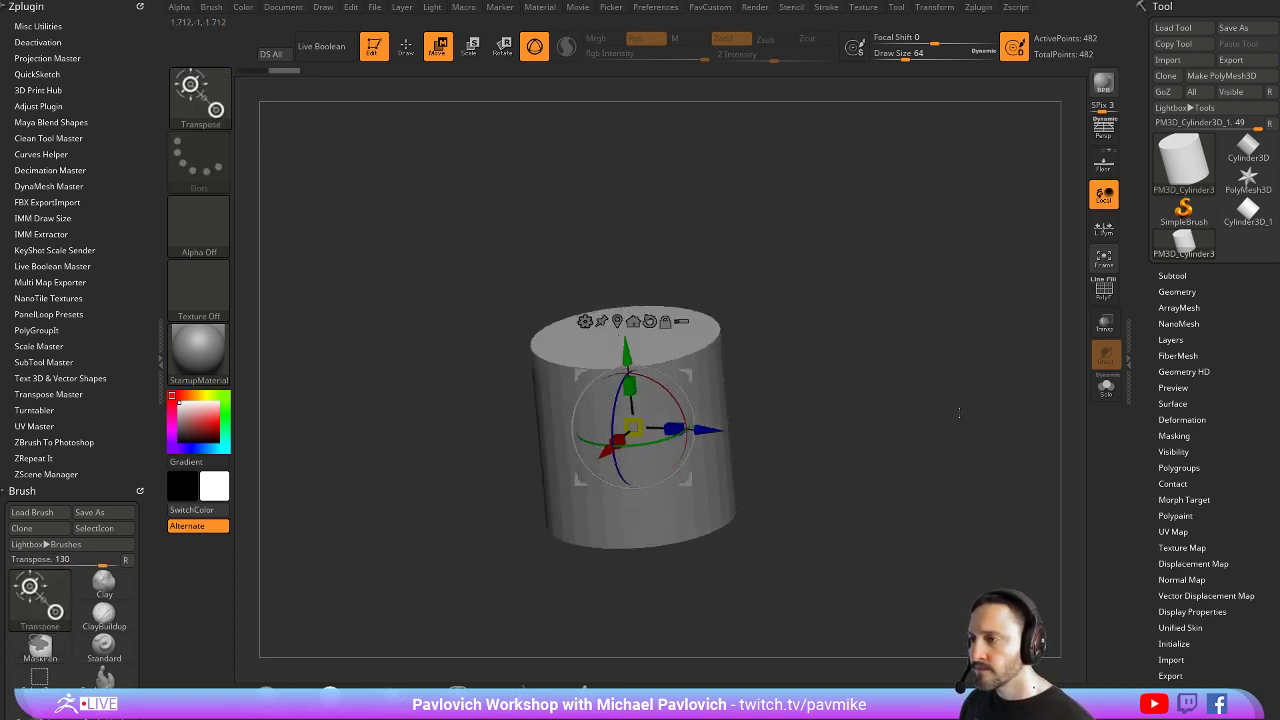
Open the cylinder's Transform Type options and choose the Scale deformer
left_click_drag(957, 410, 968, 386)
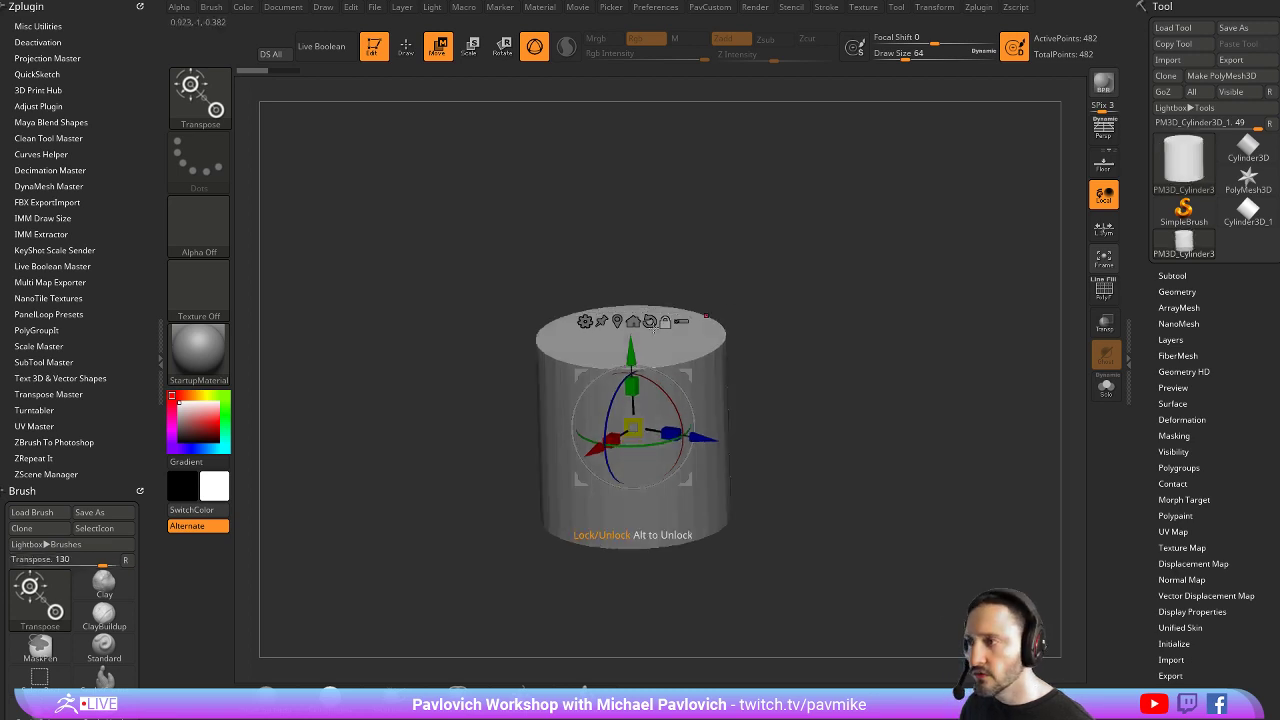
left_click(585, 321)
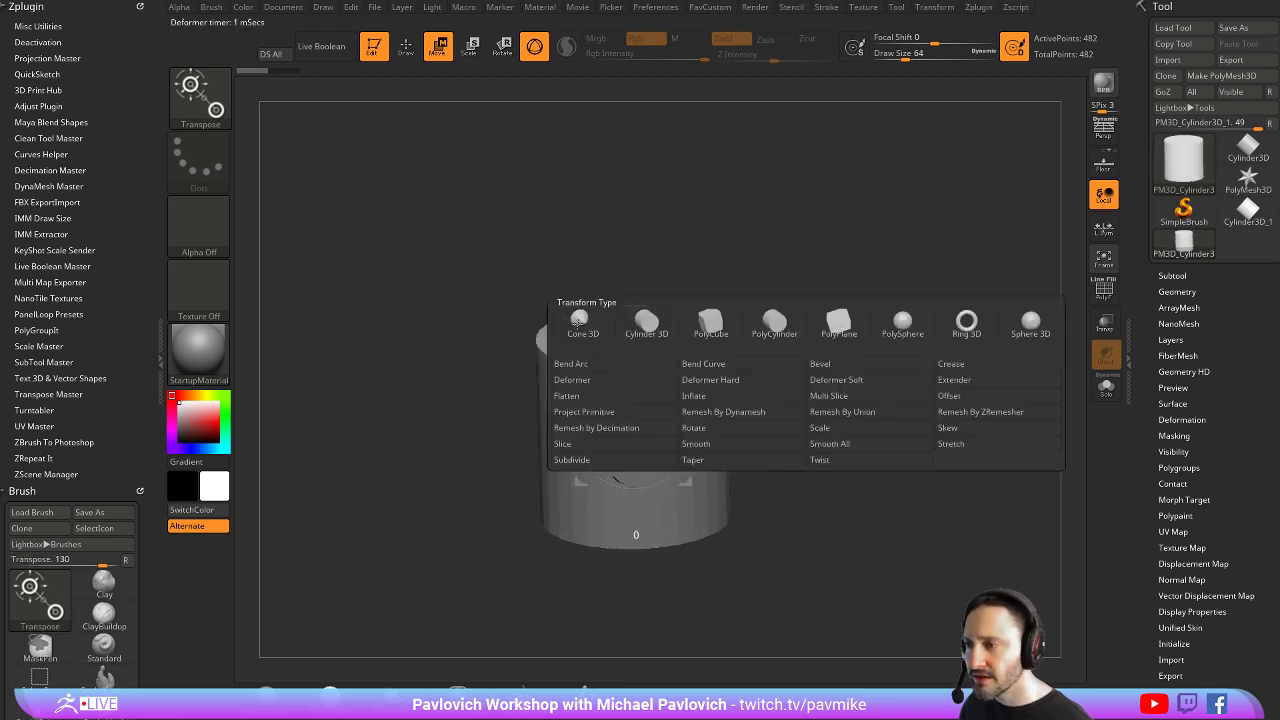
left_click(826, 436)
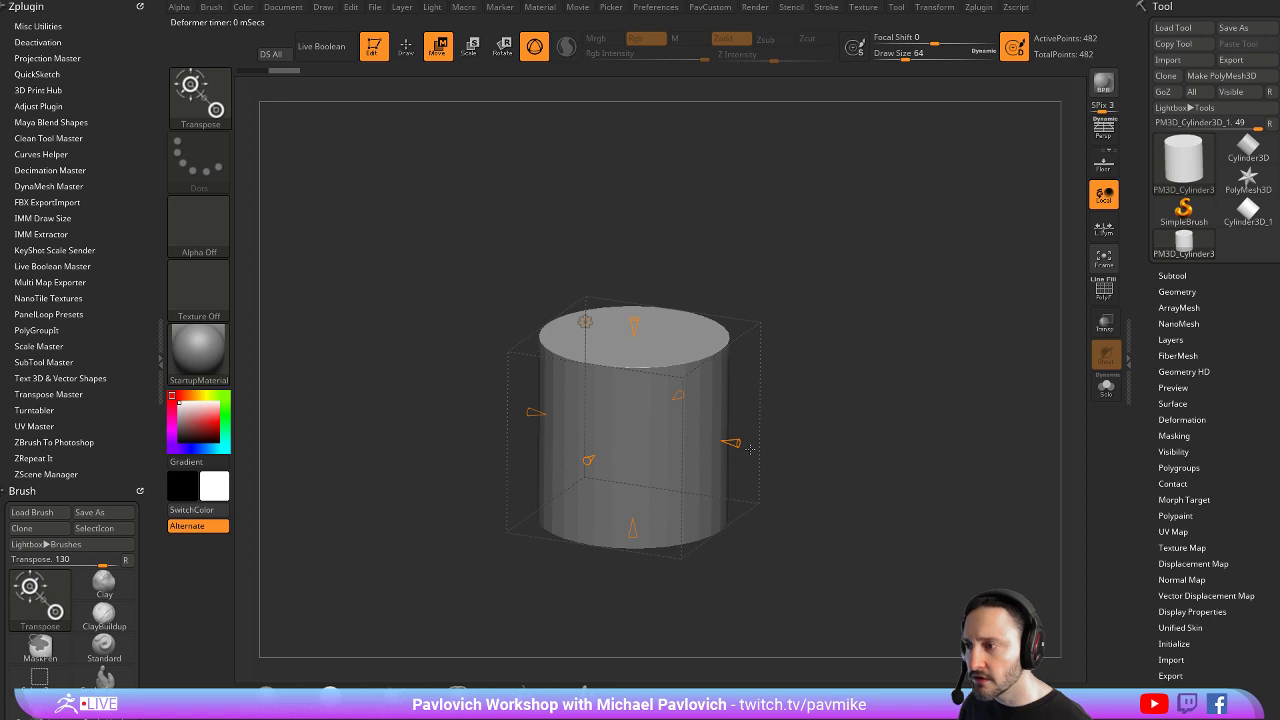
Try stretching the cylinder along single axes with the Scale deformer's cones, undoing each change
mouse_move(731, 443)
left_mouse_down()
mouse_move(802, 457)
mouse_move(738, 455)
mouse_move(778, 457)
left_mouse_up()
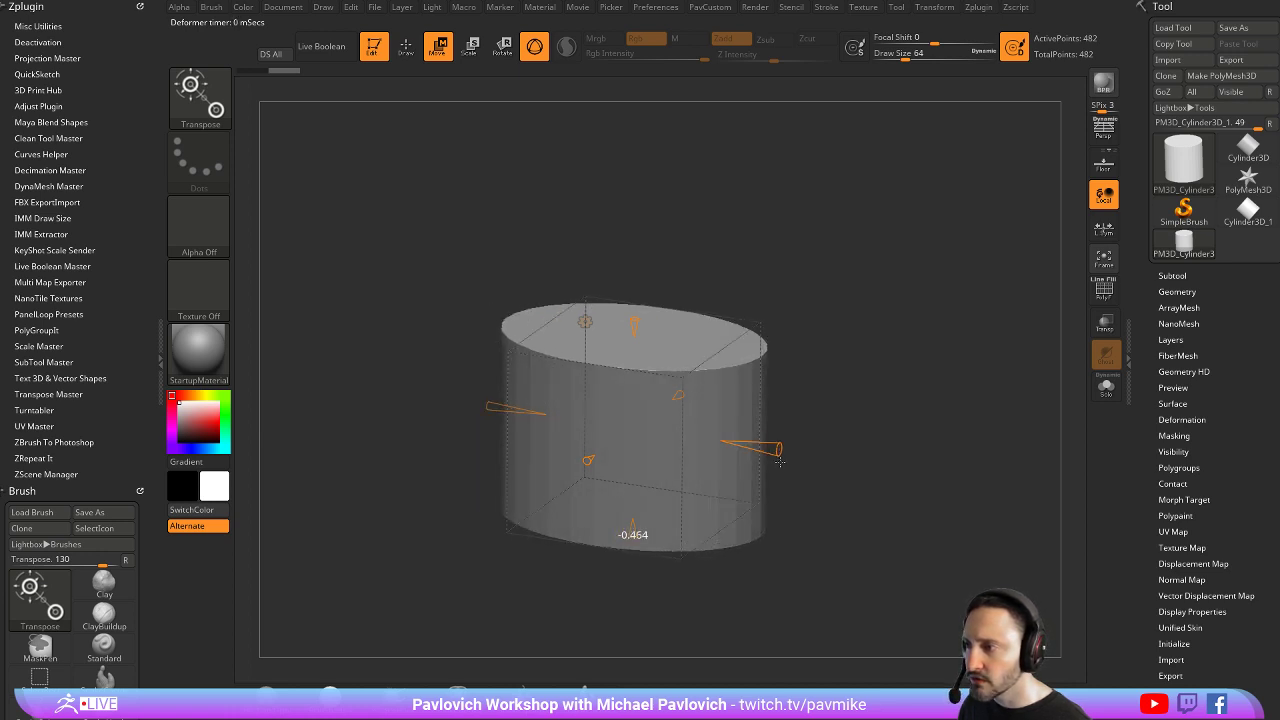
left_click_drag(871, 423, 825, 412)
key("ctrl+z")
left_click_drag(711, 441, 757, 445)
key("ctrl+z")
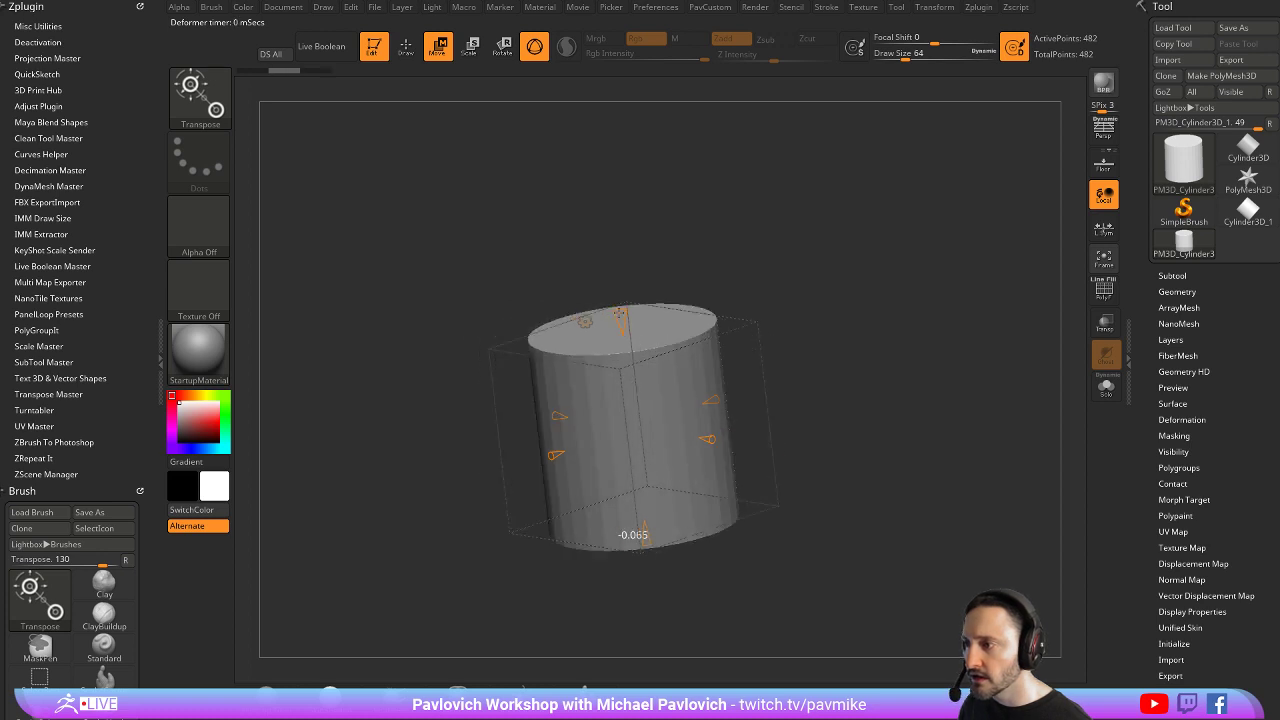
left_click_drag(620, 320, 631, 373)
key("ctrl+z")
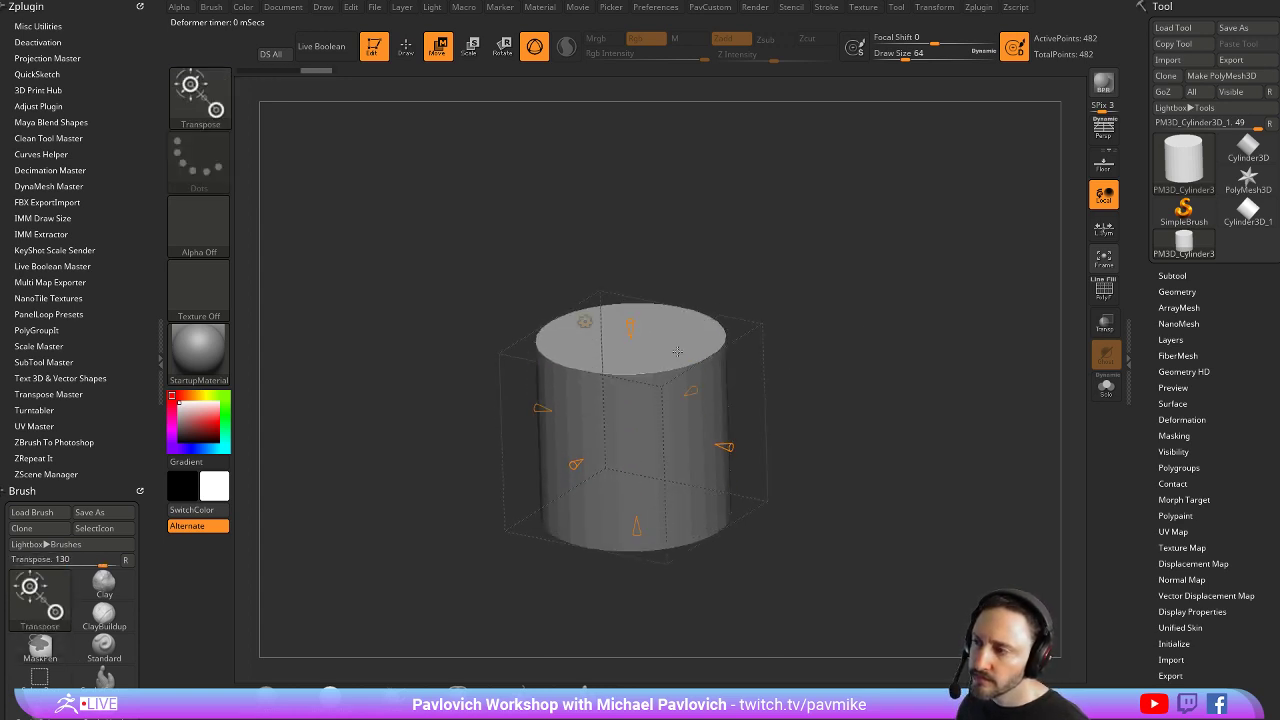
Try reducing the cylinder's height and widening both horizontal axes with the Scale deformer, then undo everything and return to the Gizmo
left_click_drag(631, 322, 641, 390)
left_click_drag(930, 310, 840, 372)
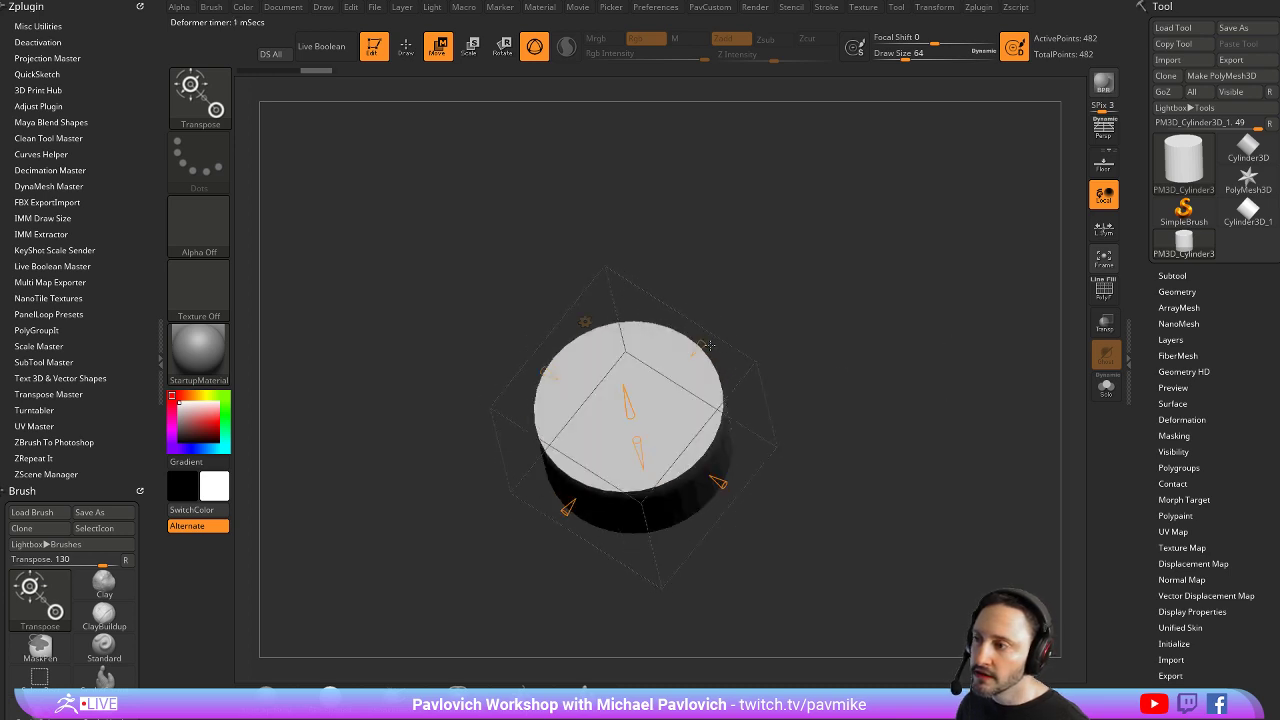
left_click_drag(700, 347, 735, 317)
left_click_drag(720, 481, 762, 504)
left_click_drag(872, 477, 873, 432)
key("ctrl+z")
key("ctrl+z")
key("ctrl+z")
key("w")
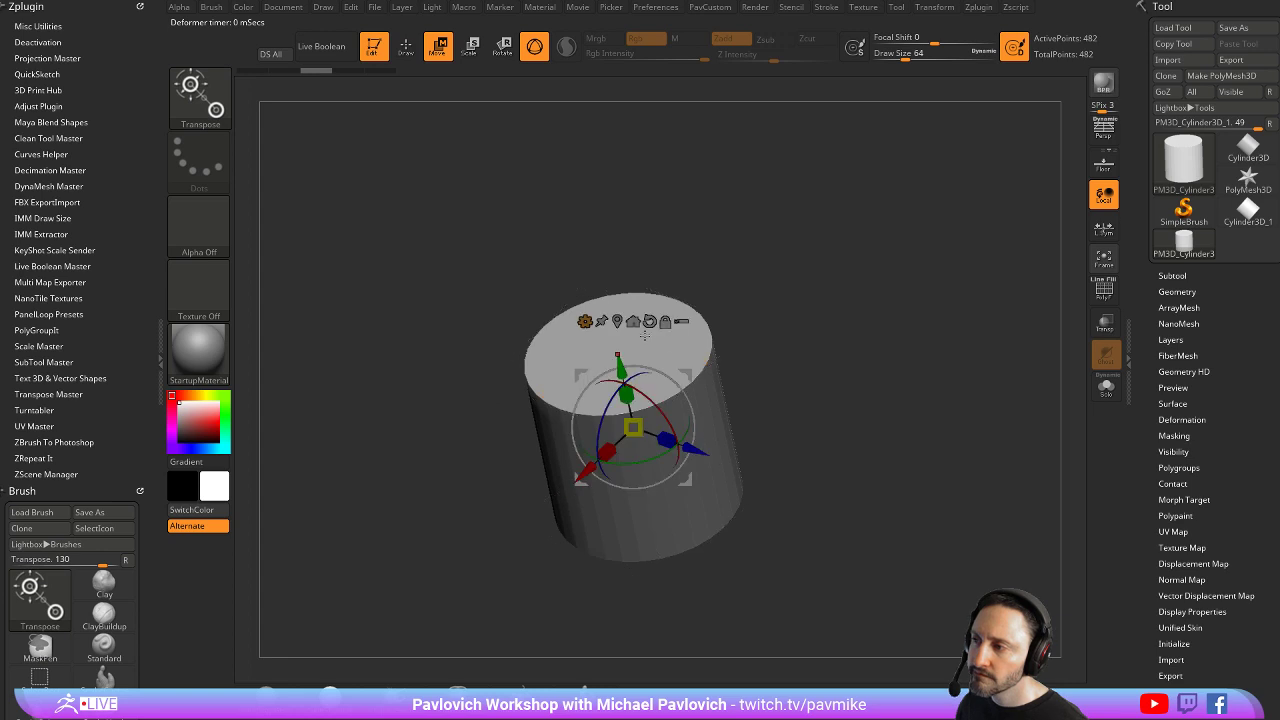
Switch the cylinder's Transform Type to Skew, and use the Gizmo to scale the cylinder on X and Z together by about 1.29
left_click(585, 321)
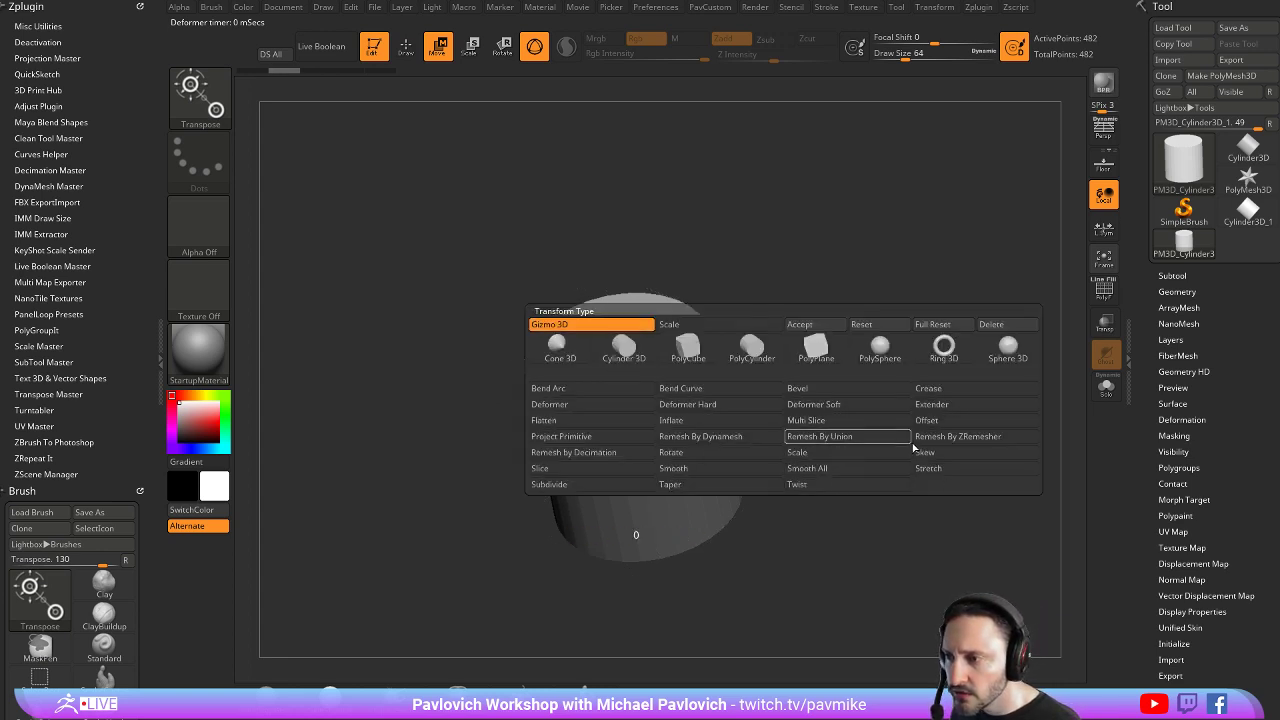
left_click(818, 452)
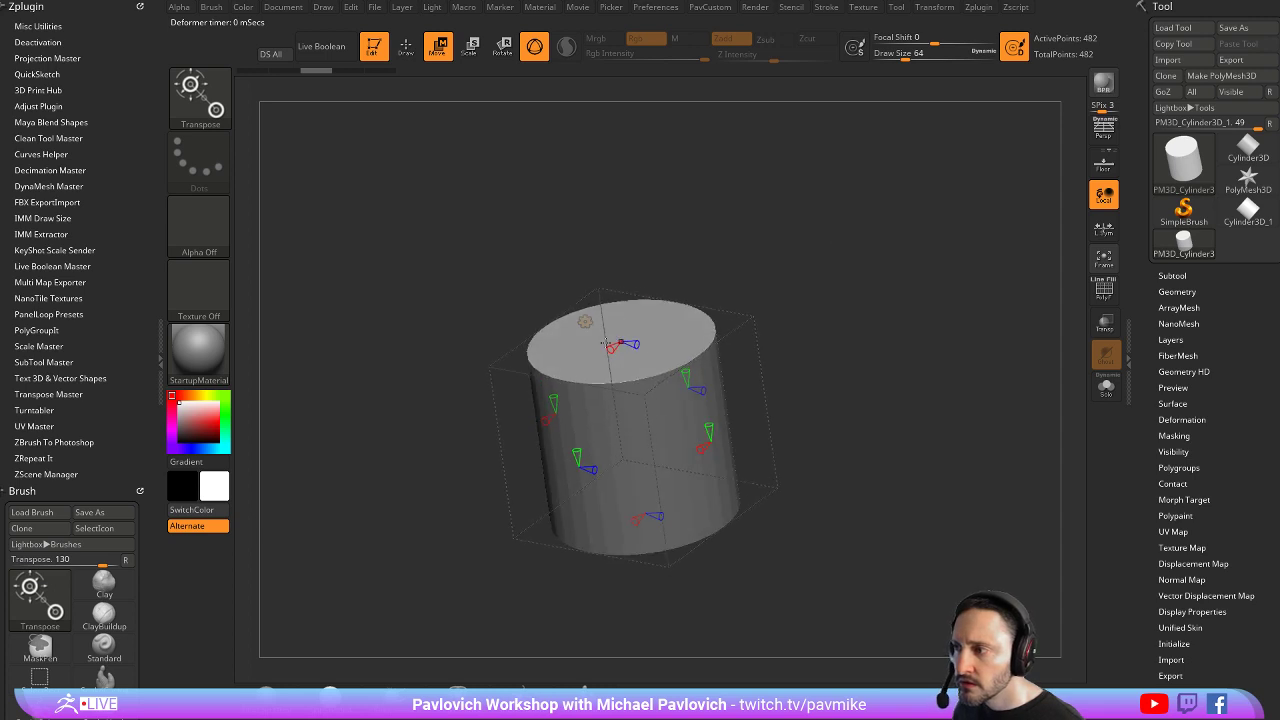
left_click(585, 321)
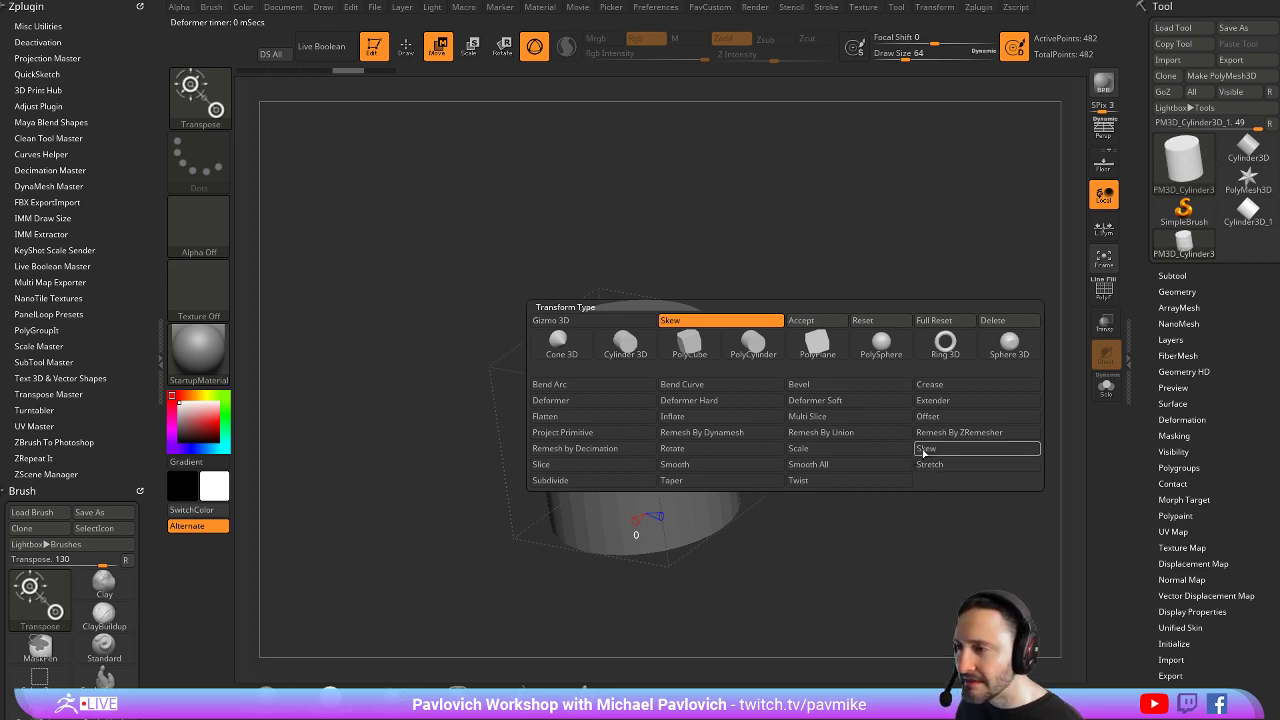
left_click(924, 449)
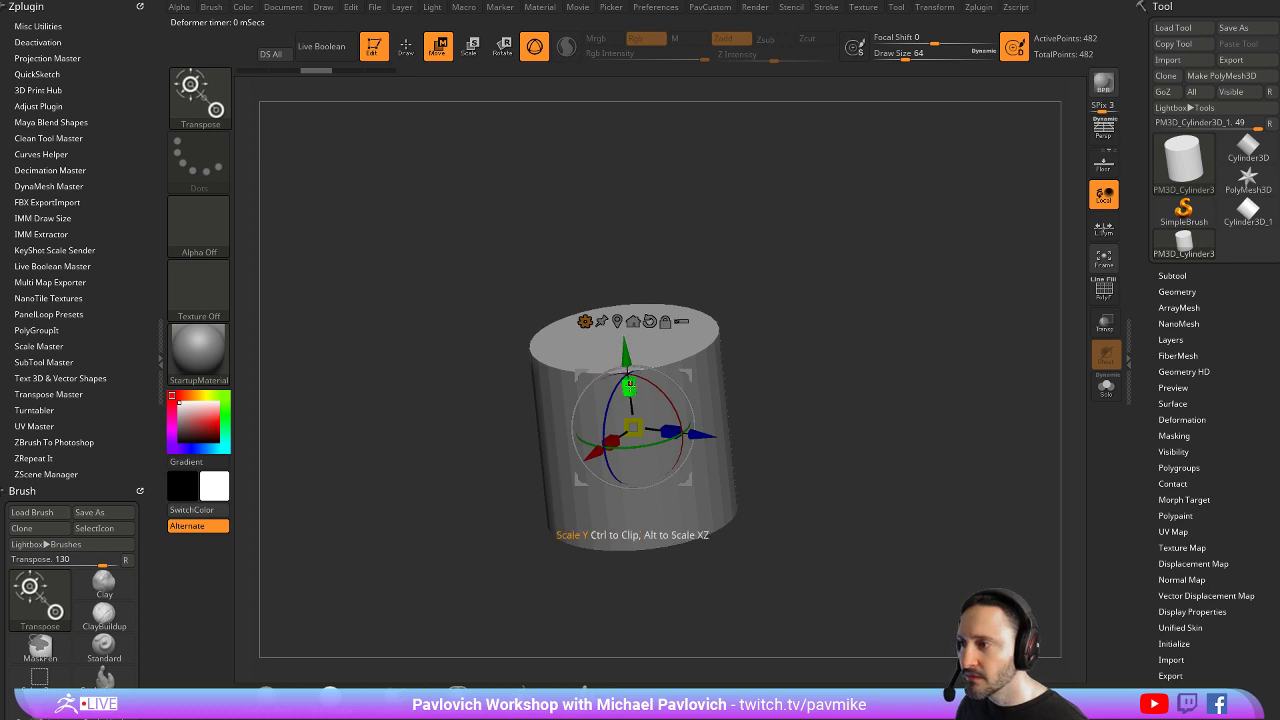
left_click_drag(629, 387, 634, 353, "alt")
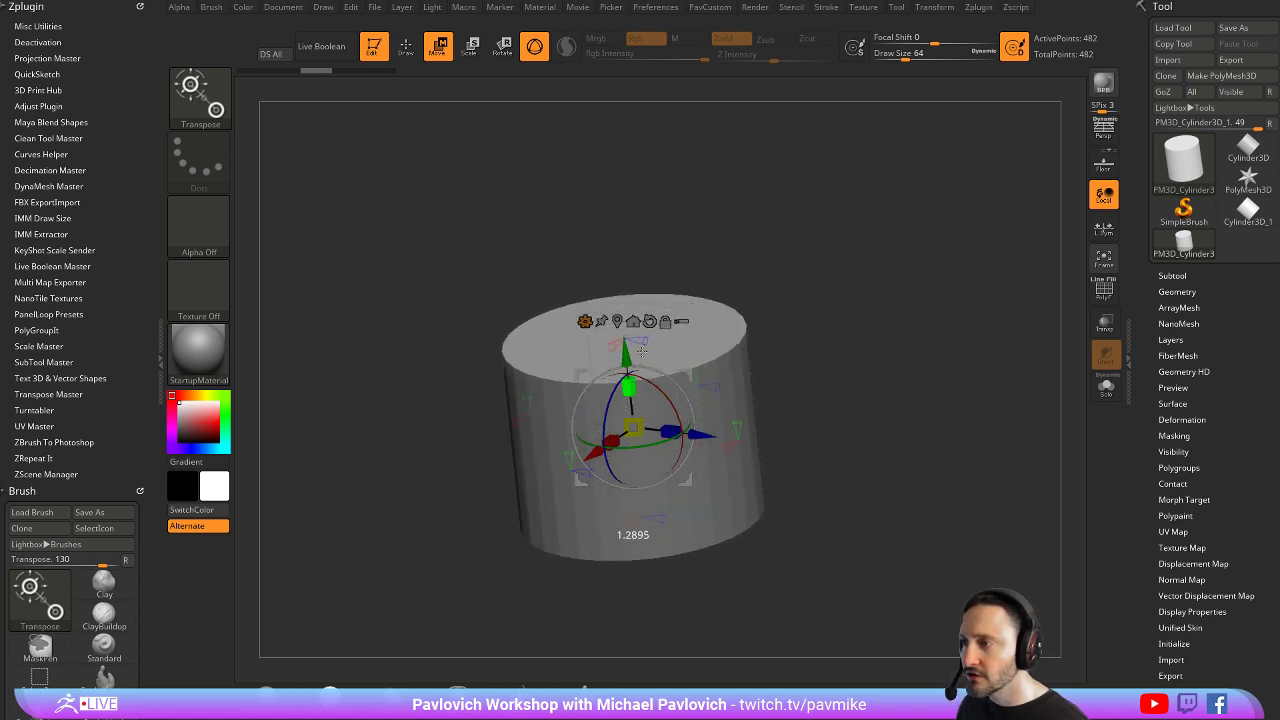
Undo the last Gizmo scaling of the cylinder and check the preferences for Draw settings
key("ctrl+z")
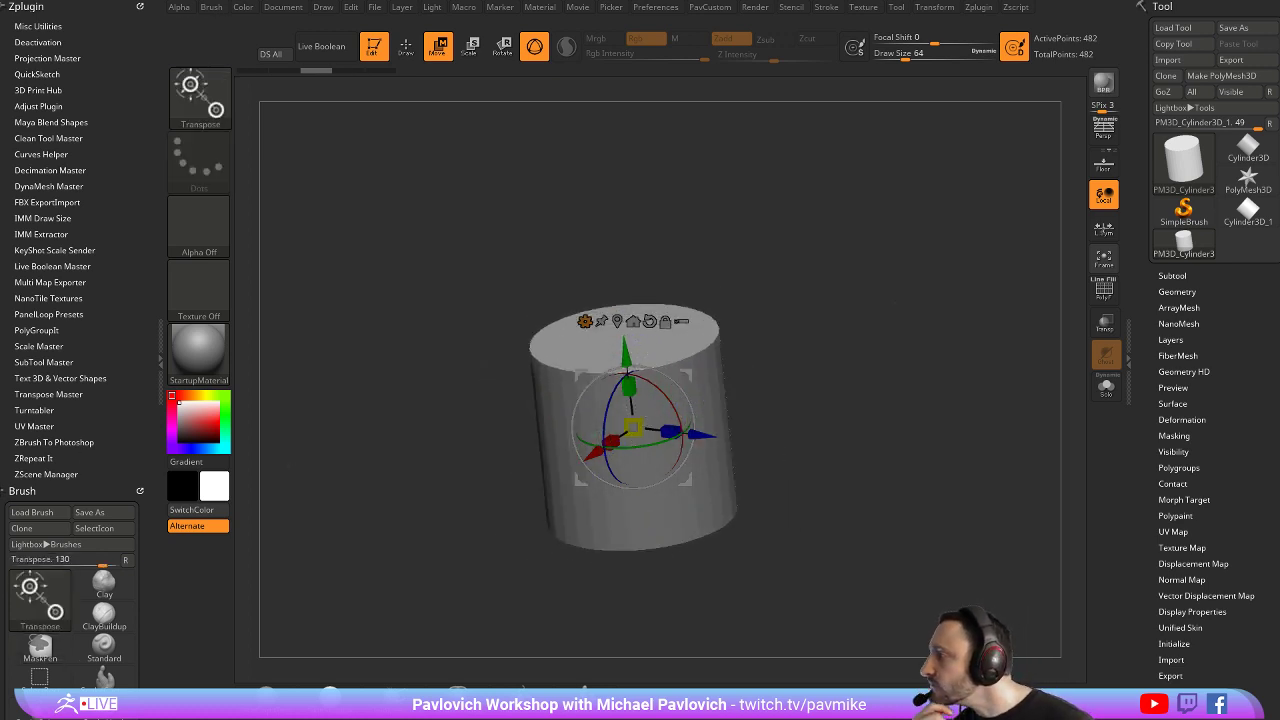
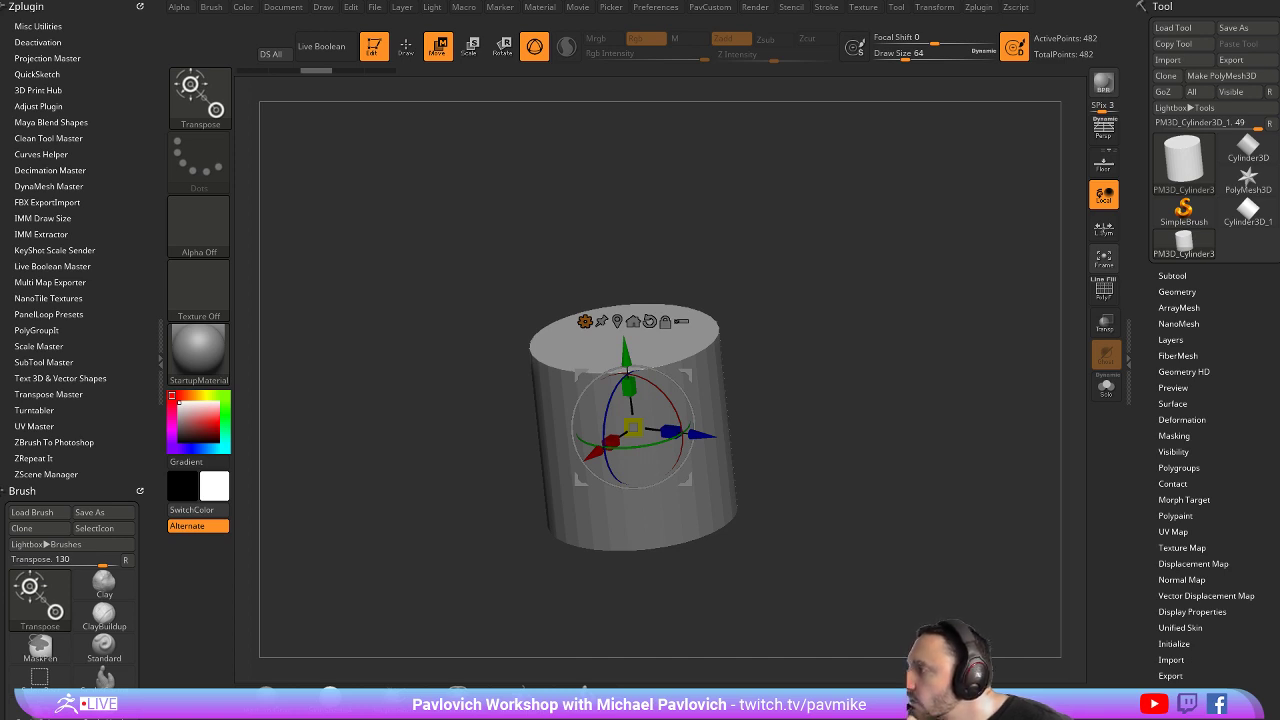
left_click(655, 7)
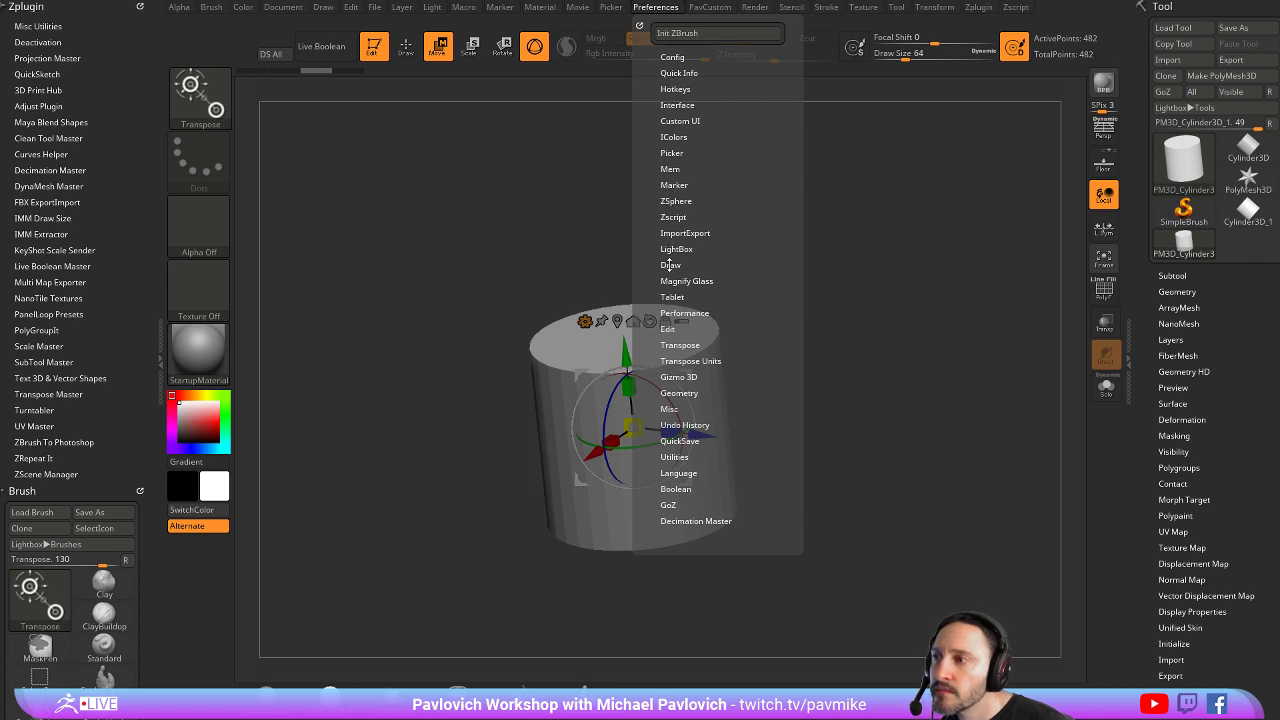
left_click(669, 264)
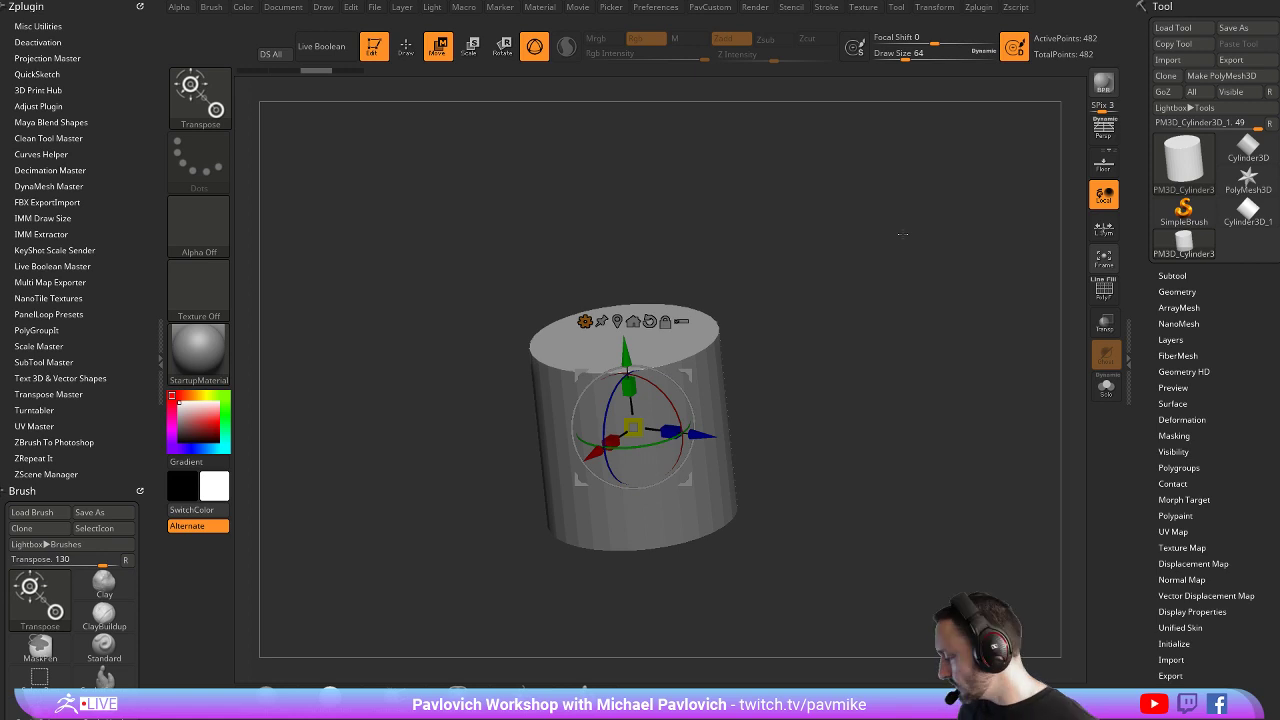
Return to Draw mode with the Standard brush and set the draw size to 379
key("q")
mouse_move(1220, 220)
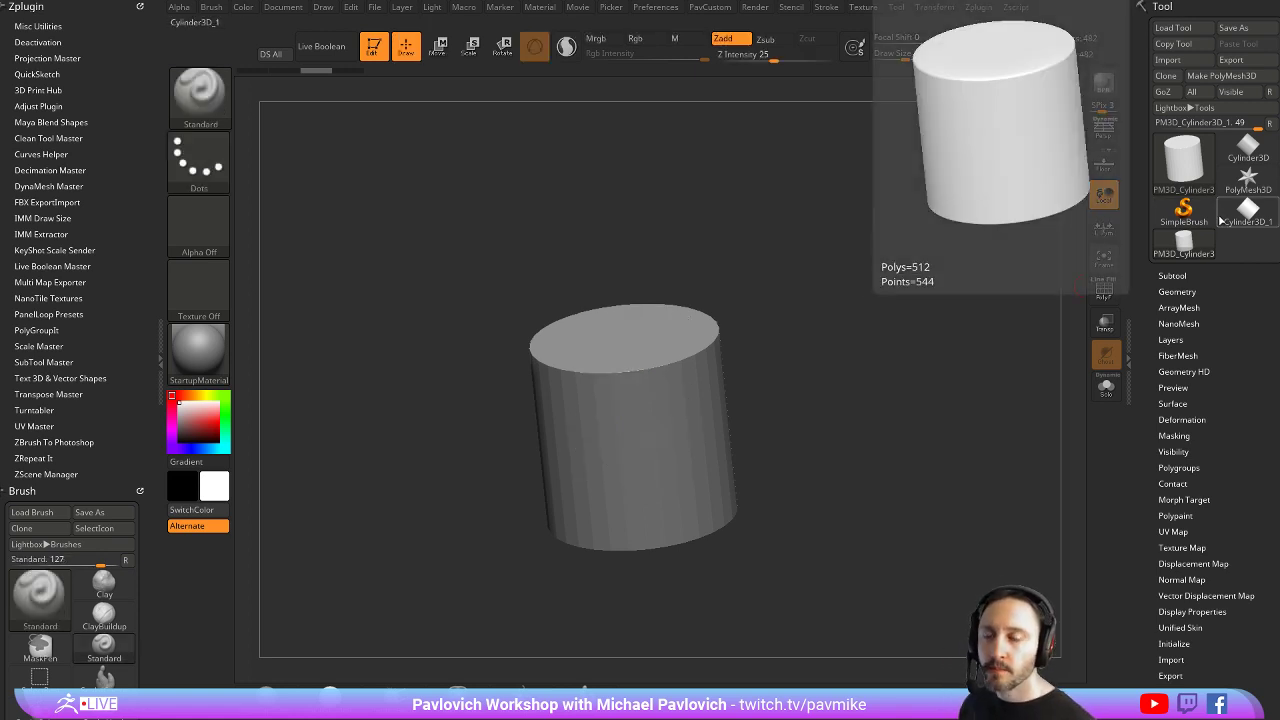
key("w")
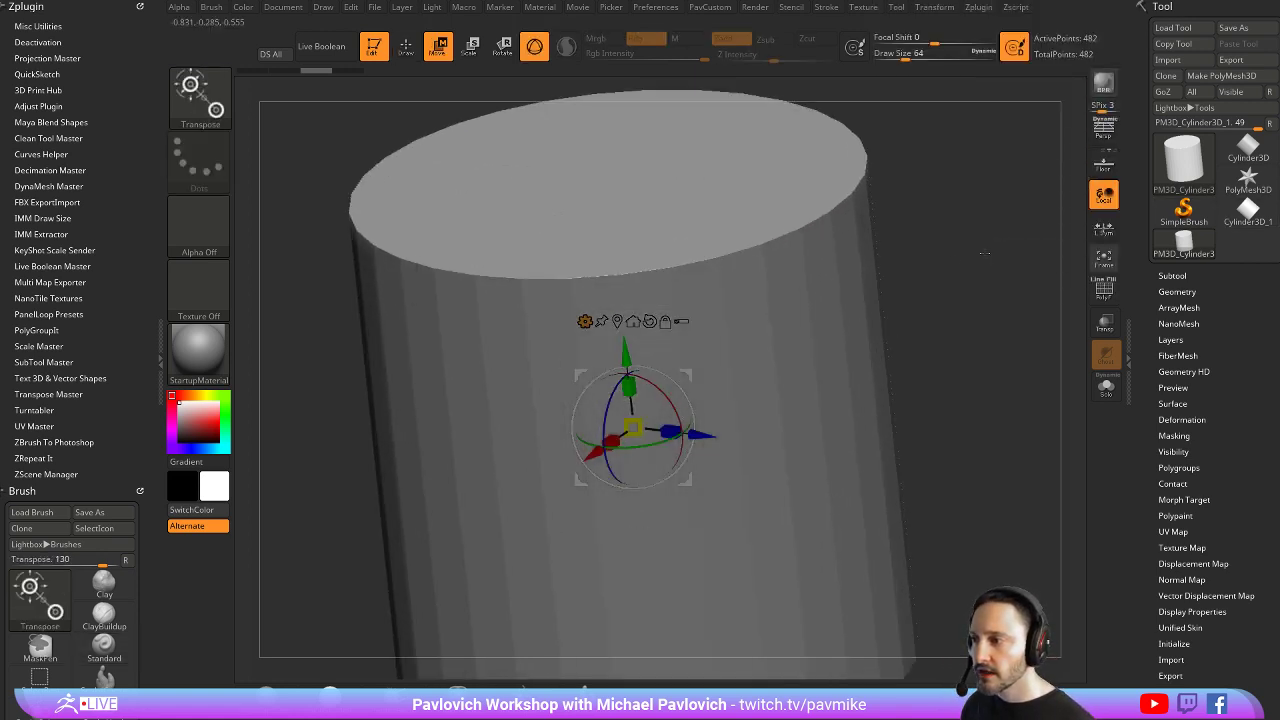
key("q")
mouse_move(922, 318)
left_mouse_down()
mouse_move(943, 297)
mouse_move(908, 329)
mouse_move(943, 343)
mouse_move(916, 343)
mouse_move(954, 295)
left_mouse_up()
key("s")
left_click(1016, 49)
left_click_drag(965, 235, 930, 285)
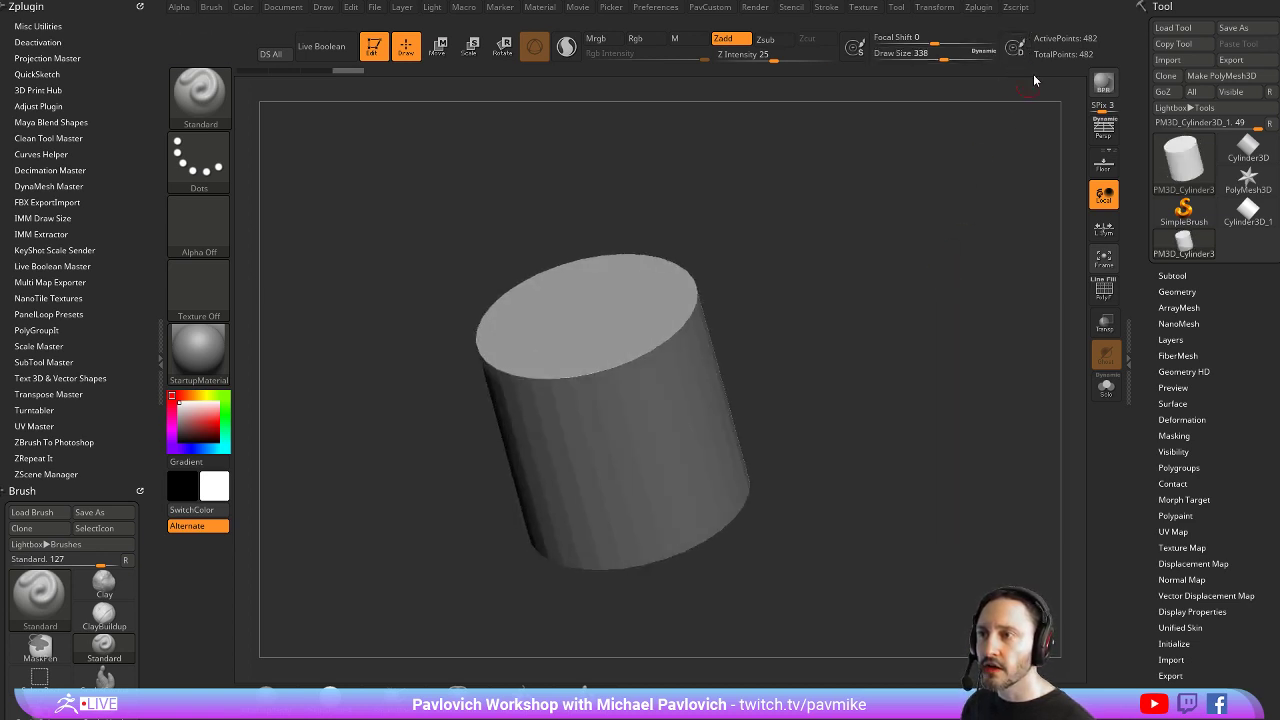
mouse_move(958, 185)
left_mouse_down()
mouse_move(976, 109)
mouse_move(879, 315)
mouse_move(888, 283)
mouse_move(880, 297)
mouse_move(874, 286)
left_mouse_up()
key("s")
left_click(888, 300)
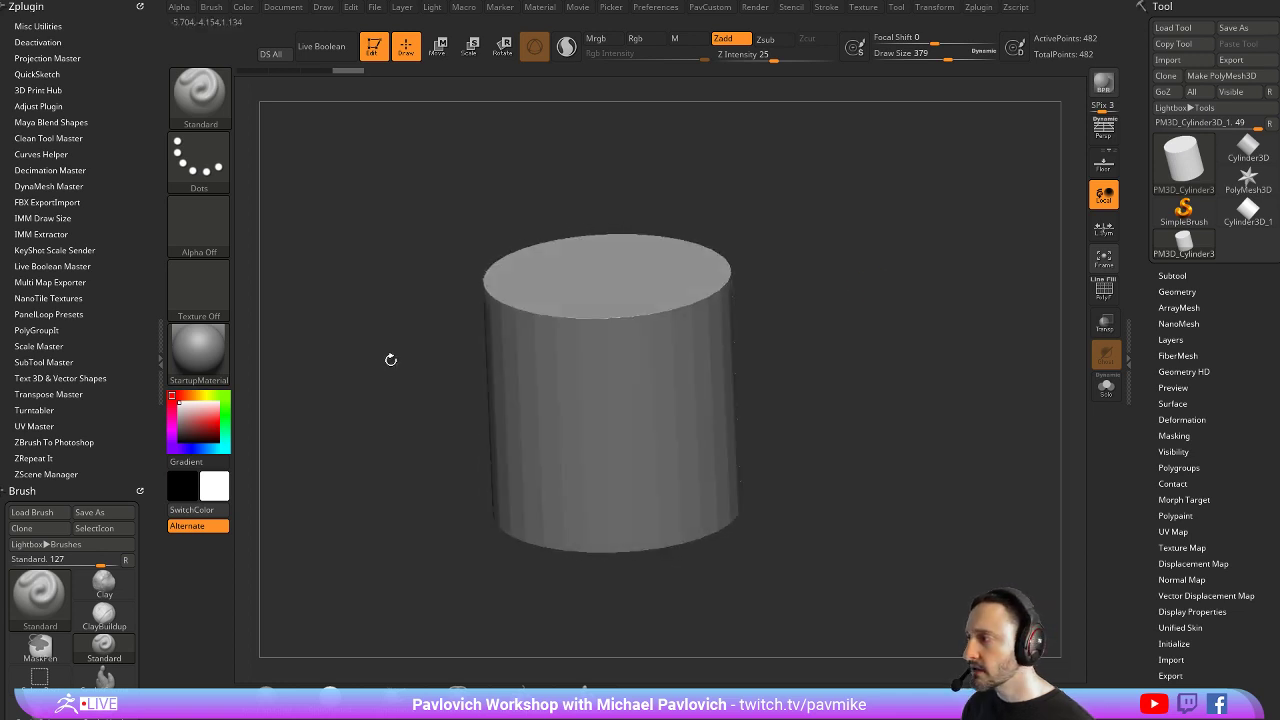
Close the docked Brush palette and expand the IMM Draw Size plugin settings
left_click(140, 490)
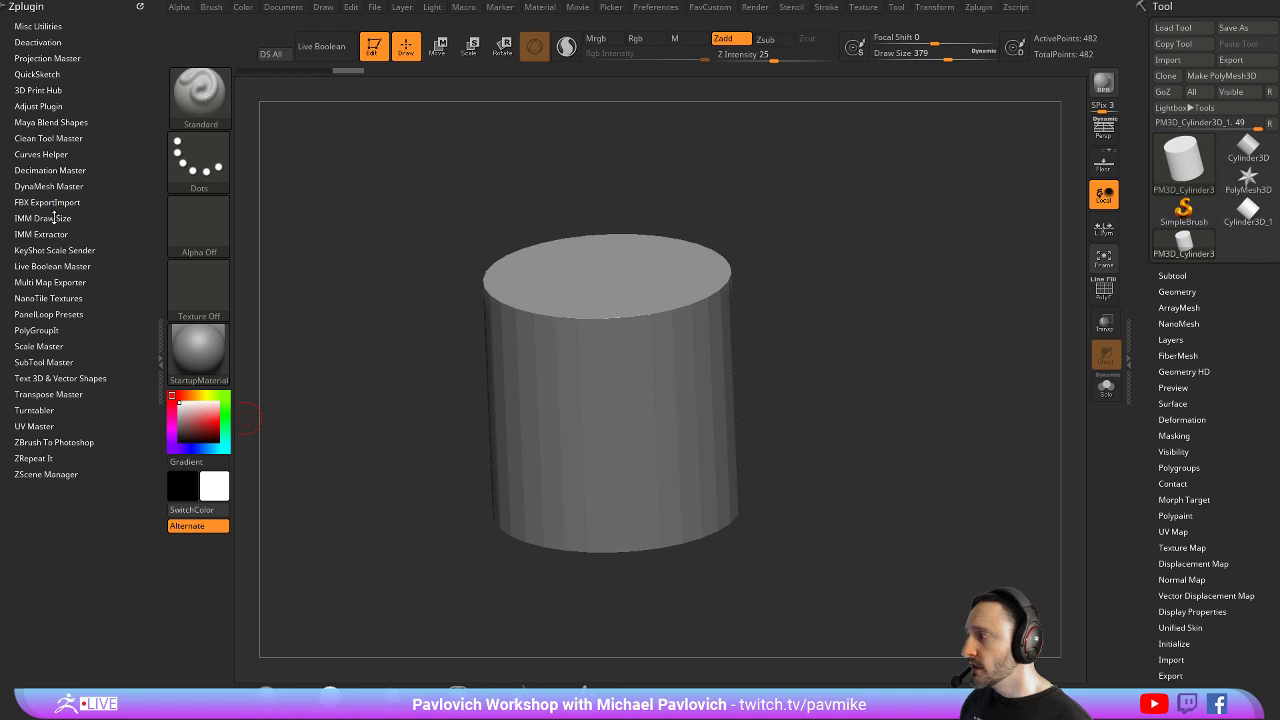
left_click(43, 218)
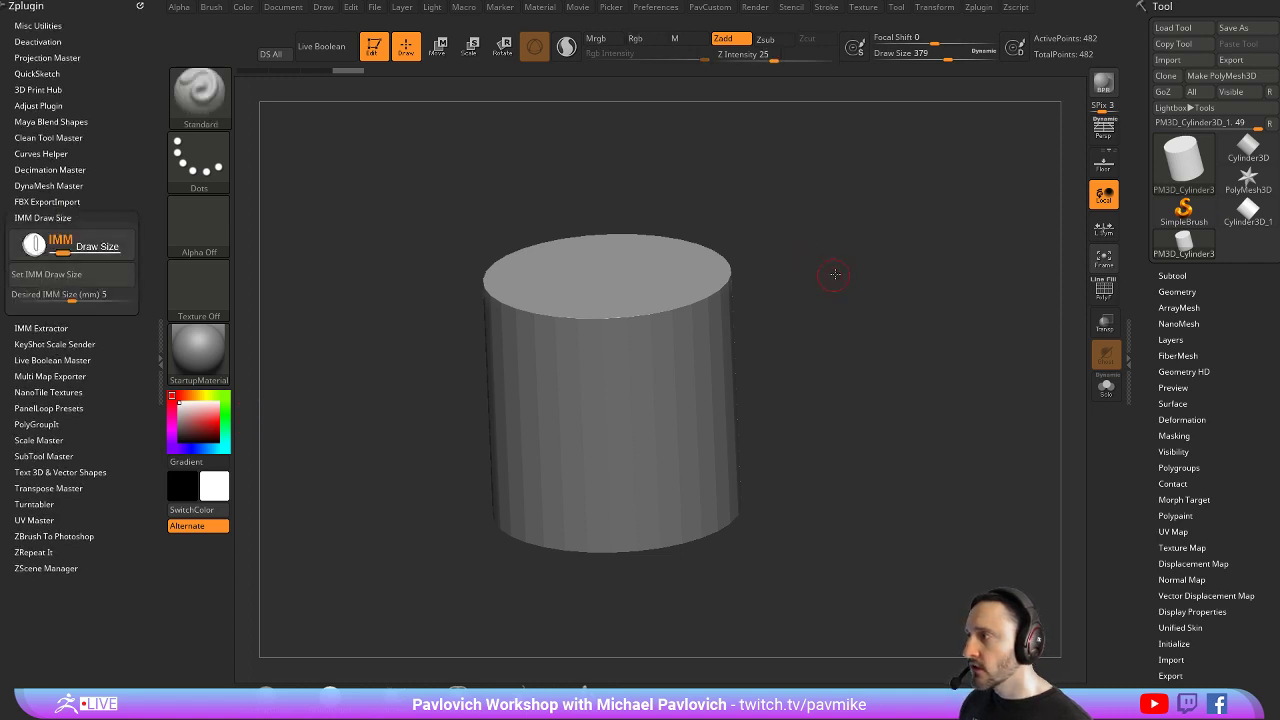
left_click_drag(834, 275, 828, 260)
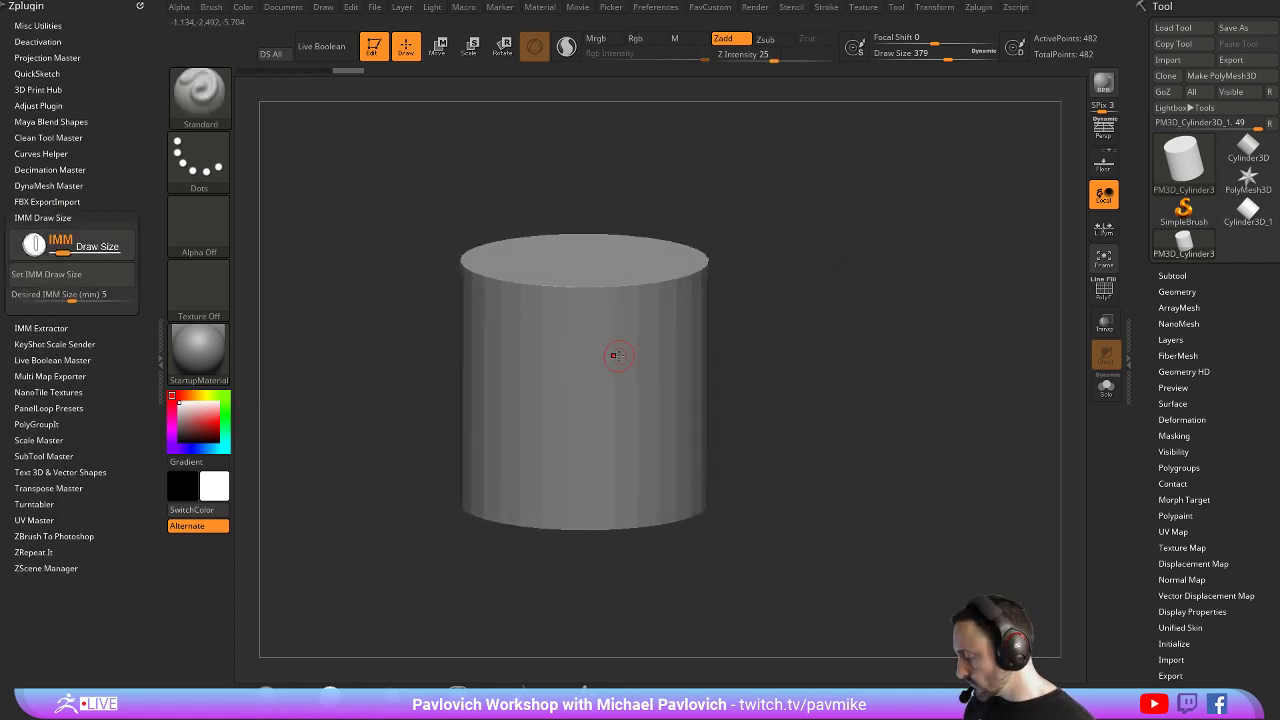
Select the IMM Clothing Hardware brush and choose its Snap Assy mesh
key("b")
key("i")
left_click(552, 492)
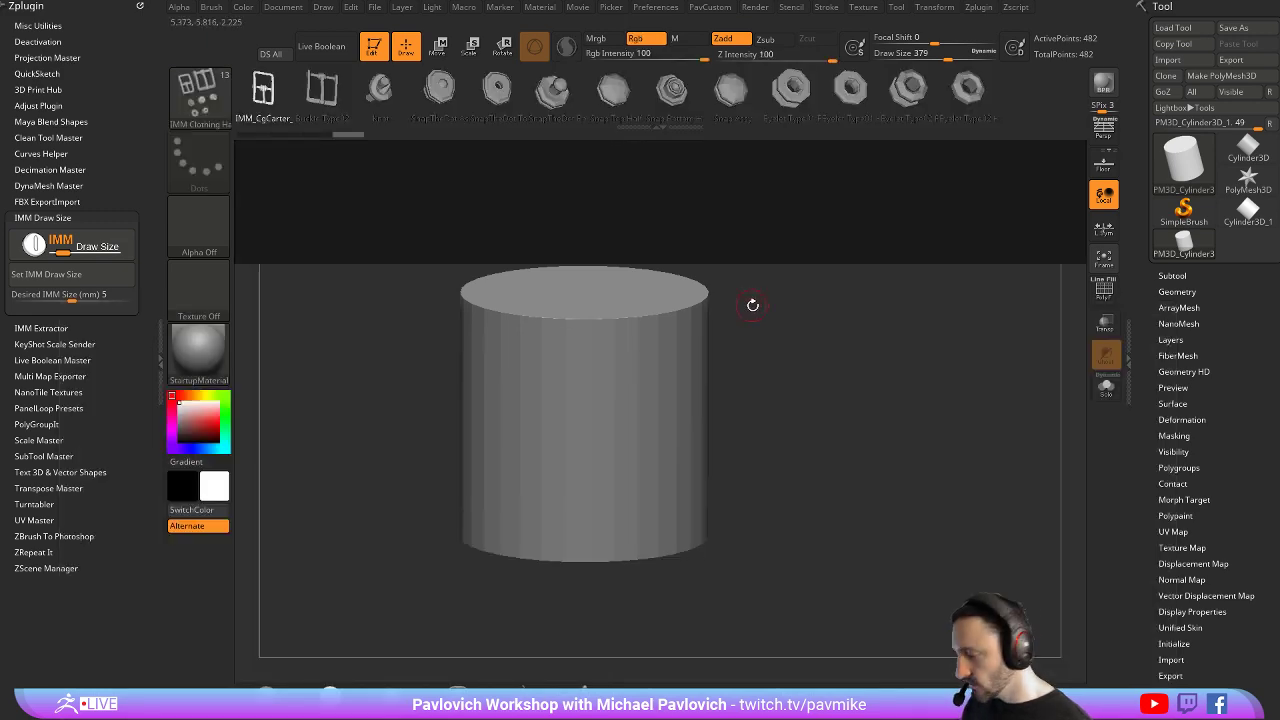
key("comma")
key("m")
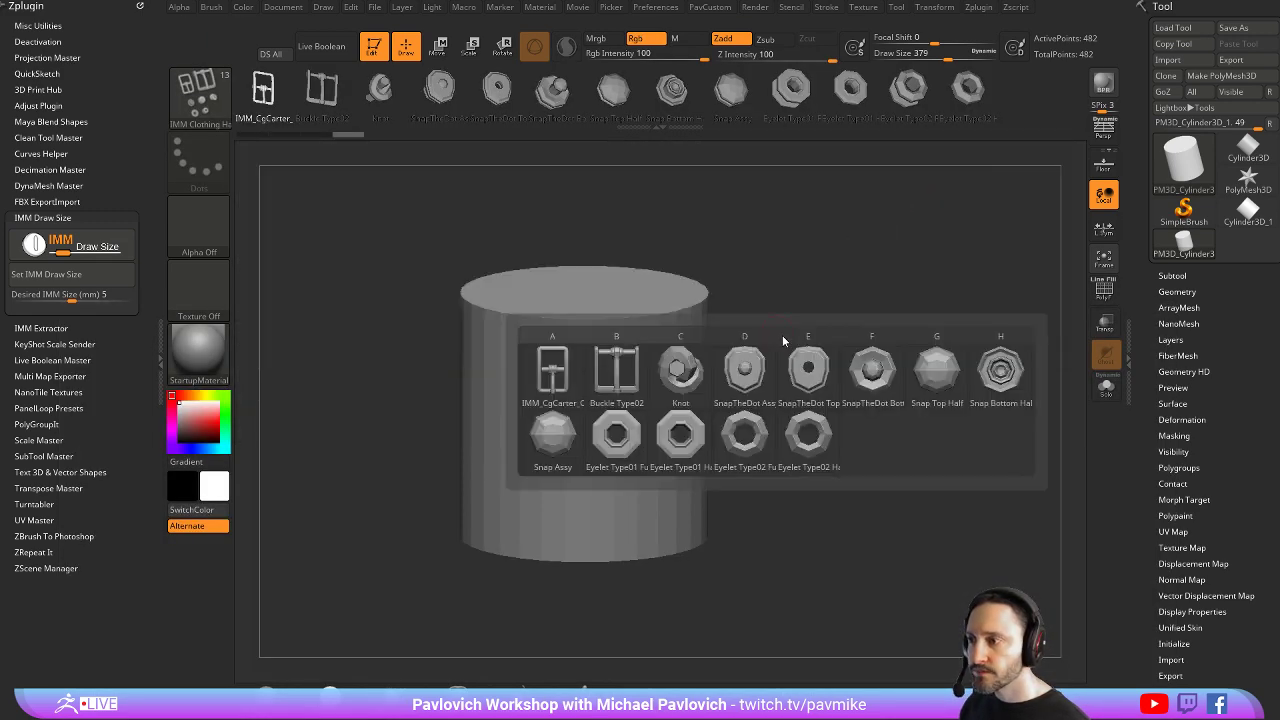
left_click(553, 435)
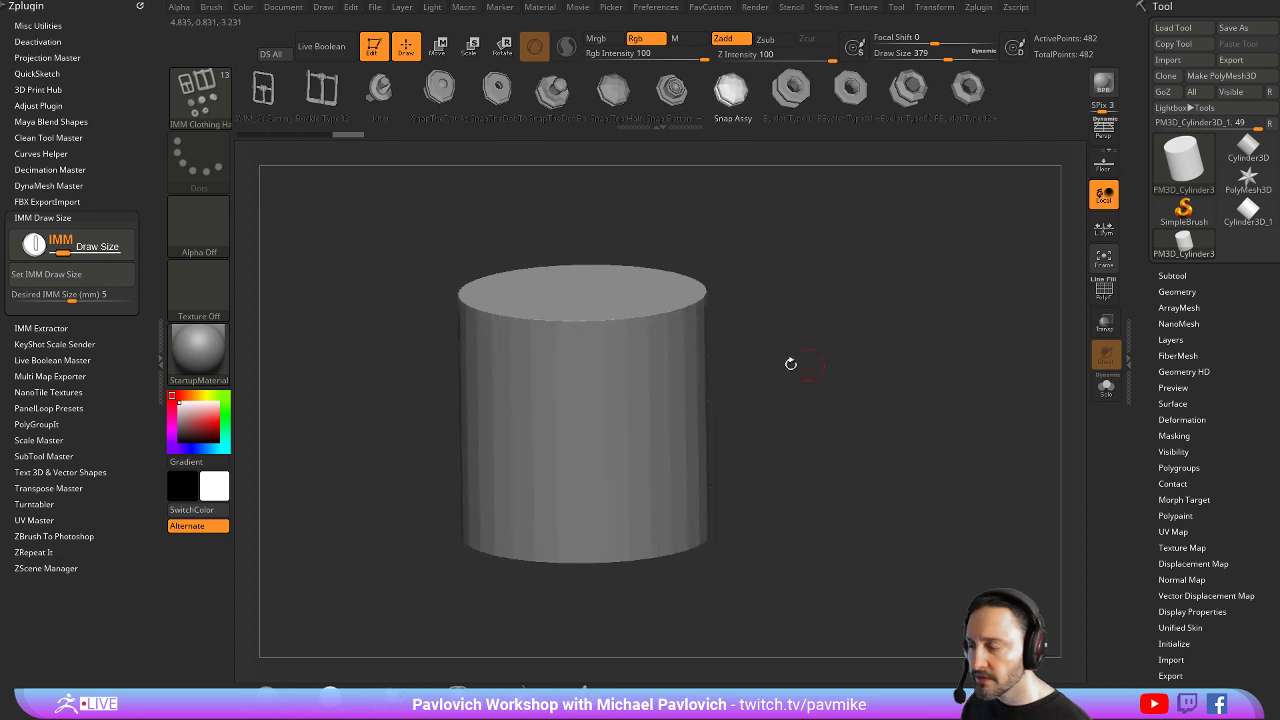
Try inserting Snap Assy meshes freehand on the cylinder's side, undoing each one
left_click_drag(541, 407, 582, 444)
right_click_drag(590, 420, 651, 386)
key("ctrl+z")
left_click_drag(551, 402, 571, 411)
key("ctrl+z")
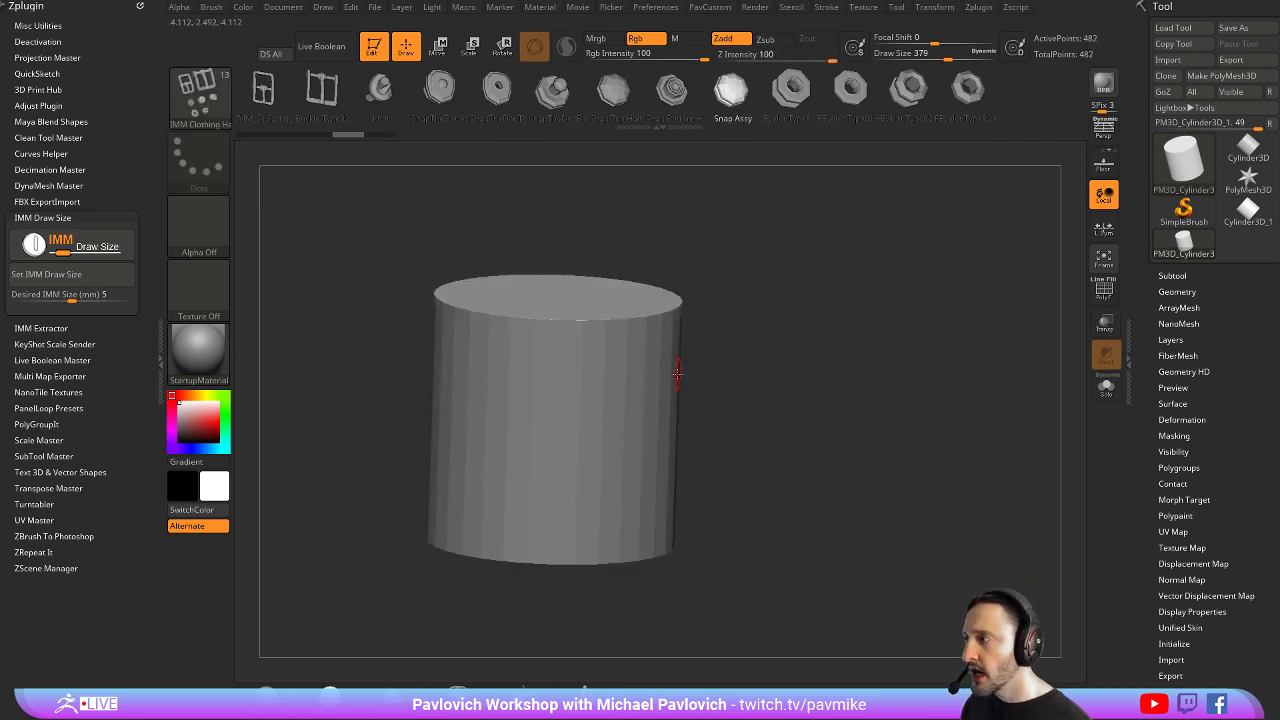
Set the desired IMM size to 8 mm and apply it as the brush's IMM draw size
left_click(71, 296)
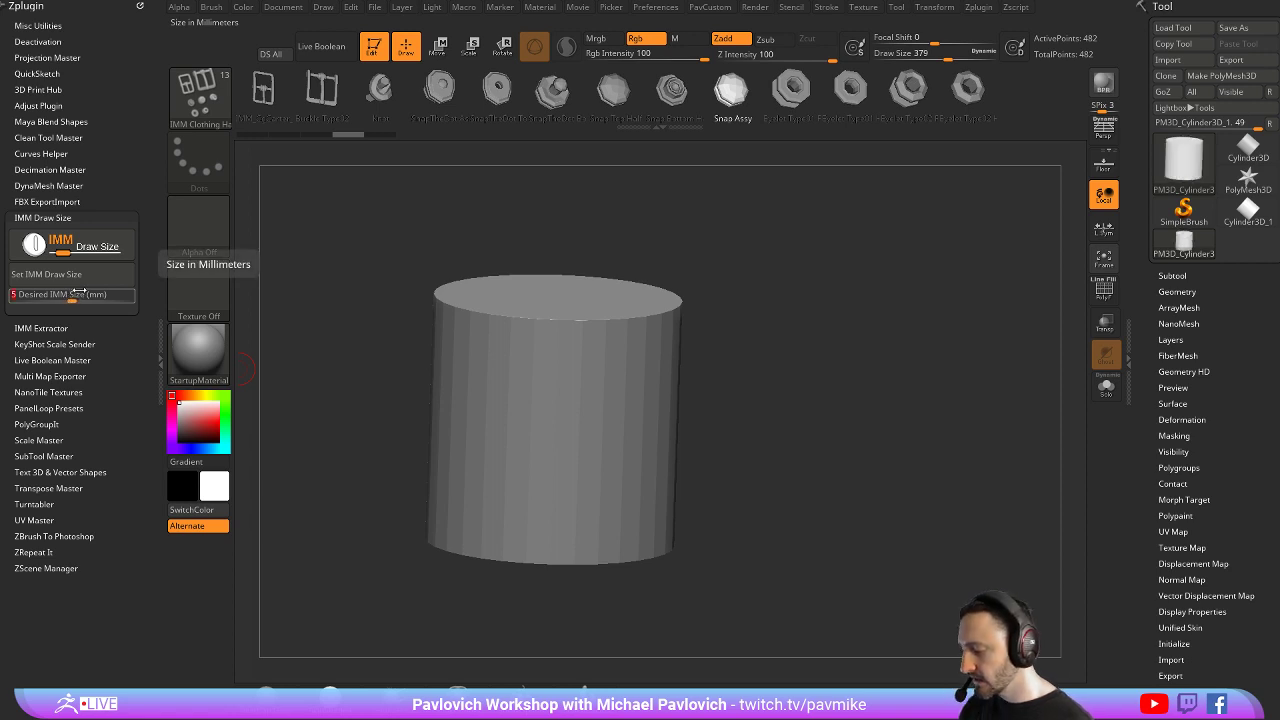
type("10")
key("Return")
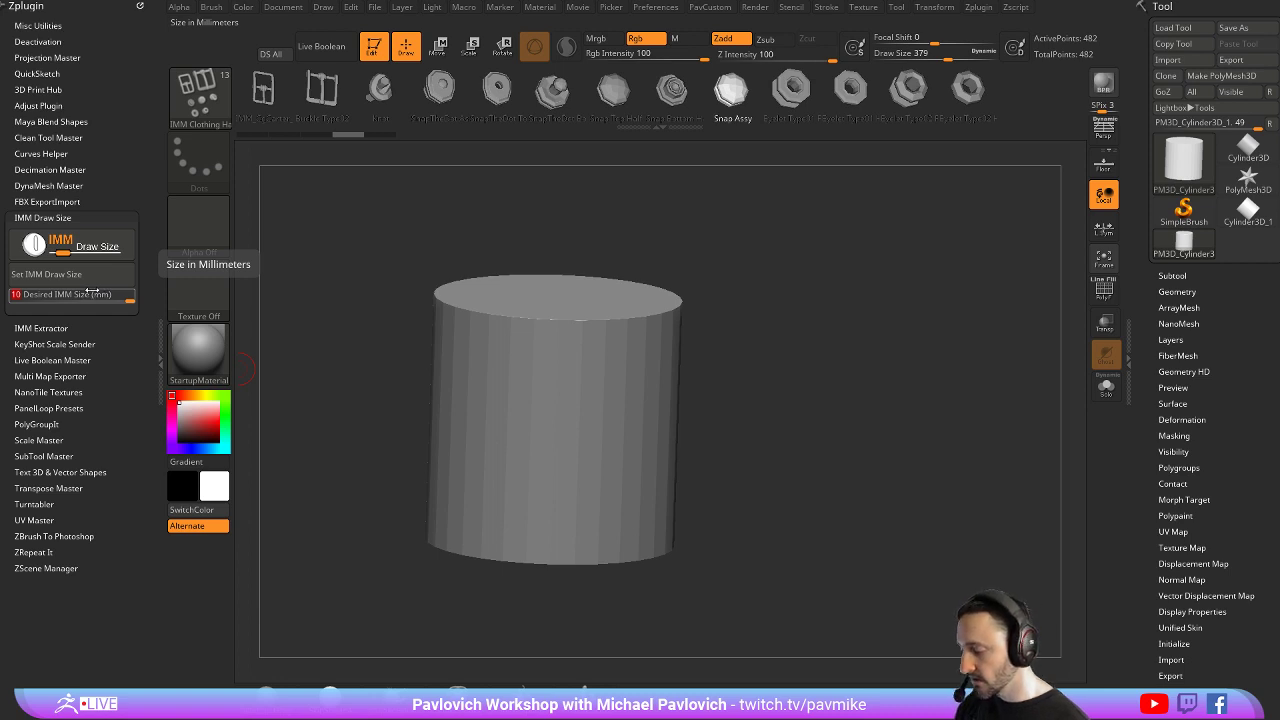
type("8")
key("Return")
left_click(79, 280)
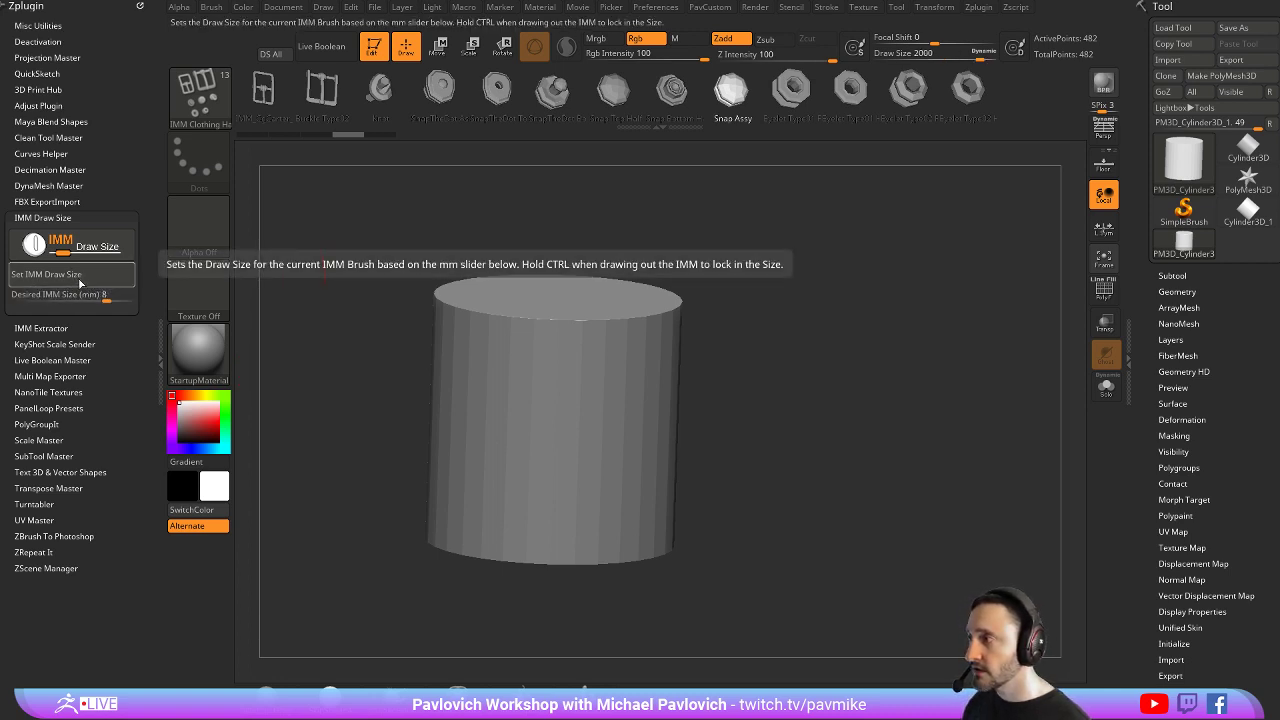
Insert two Snap Assy meshes on the cylinder's side at the locked 8 mm draw size
left_click(548, 420)
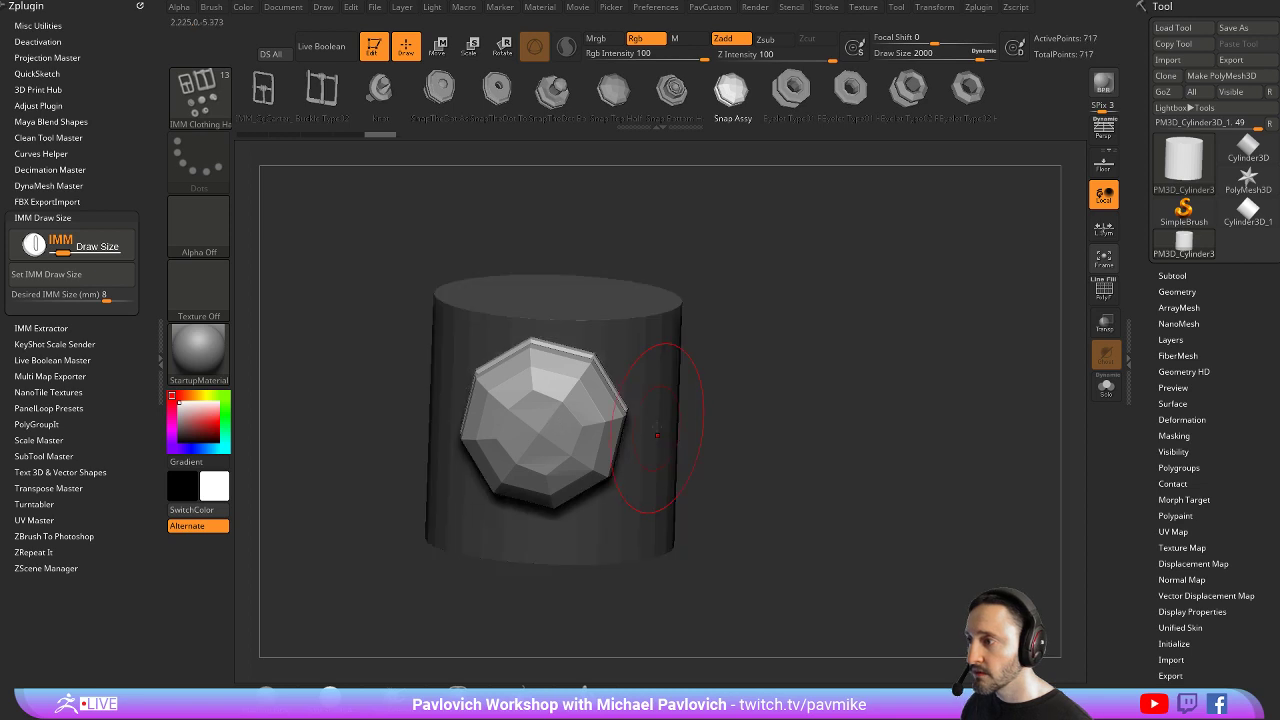
mouse_move(766, 400)
left_mouse_down()
mouse_move(690, 412)
mouse_move(757, 396)
left_mouse_up()
mouse_move(862, 408)
left_mouse_down()
mouse_move(949, 427)
mouse_move(908, 431)
left_mouse_up()
Expand Scale Master, check the cylinder subtool's size with Set Scene Scale, and dismiss the unit choices
left_click(56, 440, "shift")
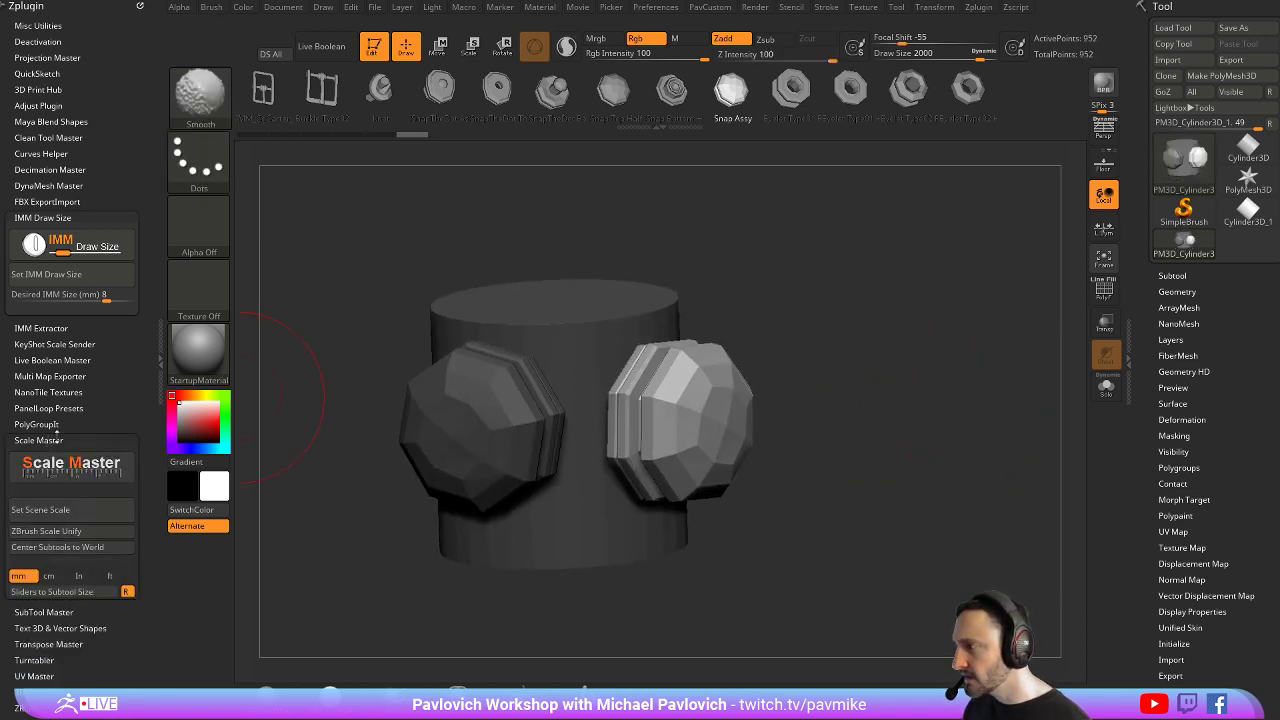
scroll(60, 420, "down", 3)
left_click(92, 390)
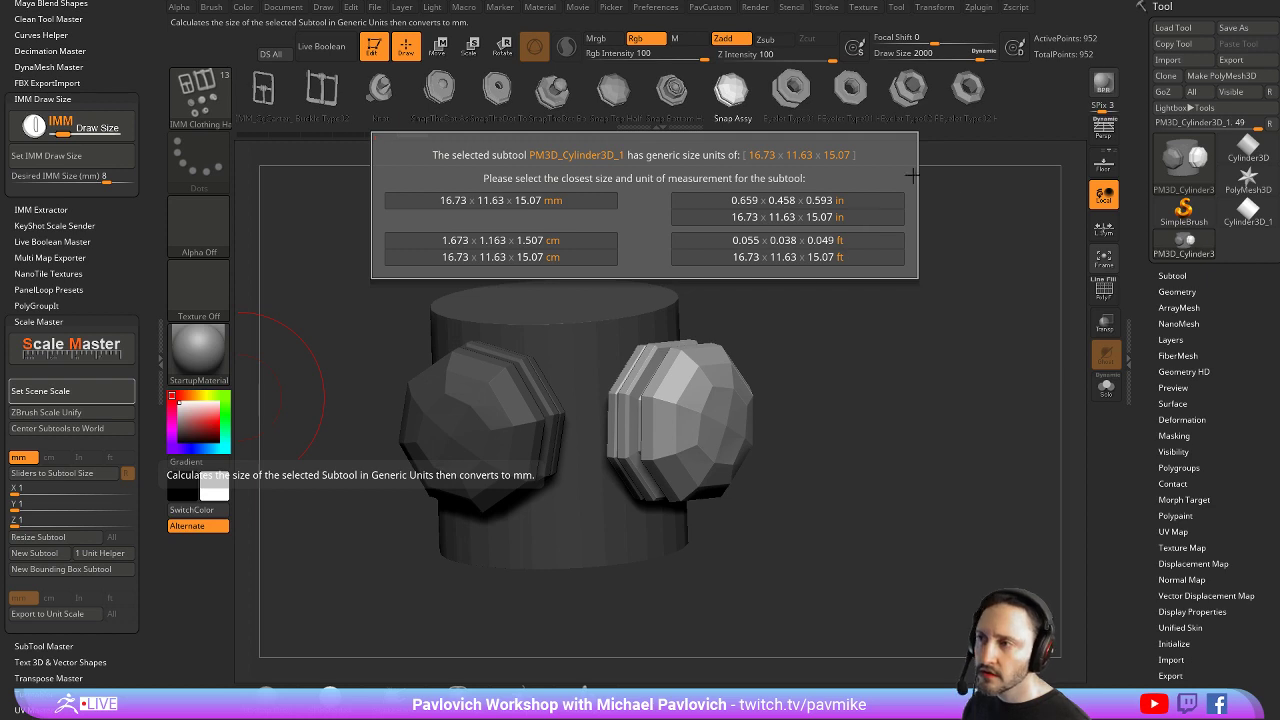
left_click(994, 247)
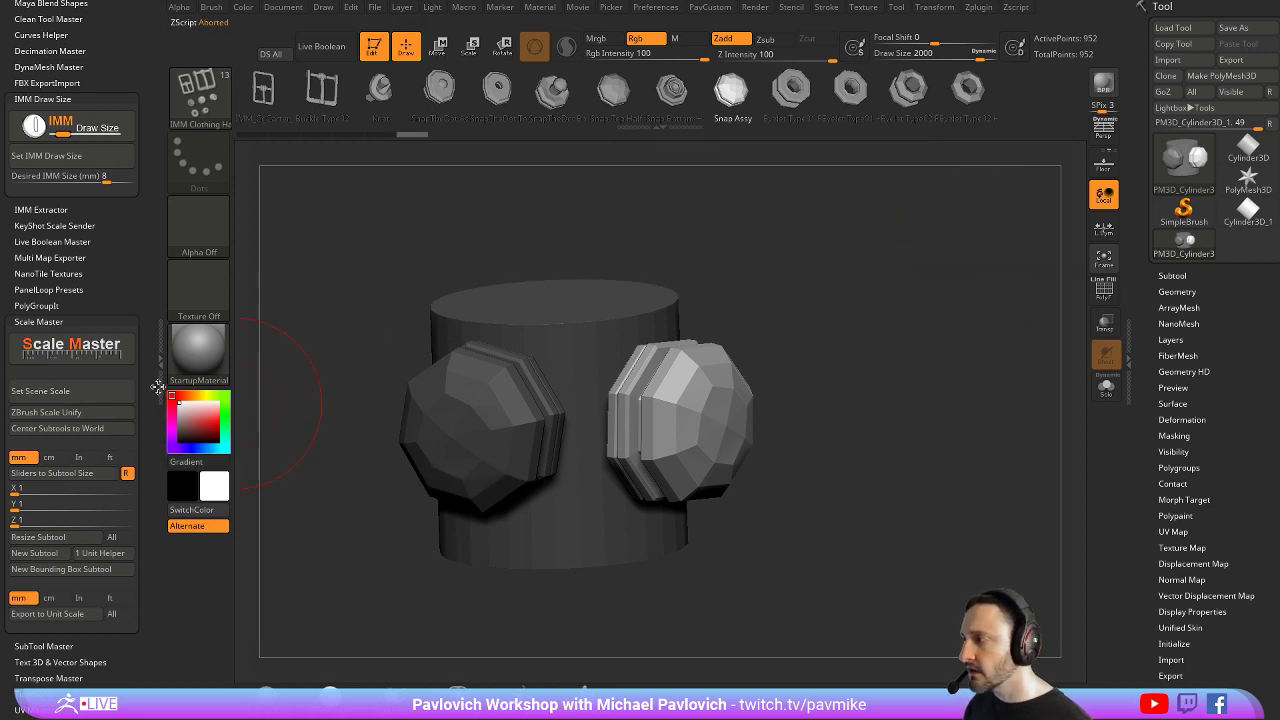
left_click_drag(846, 300, 940, 293)
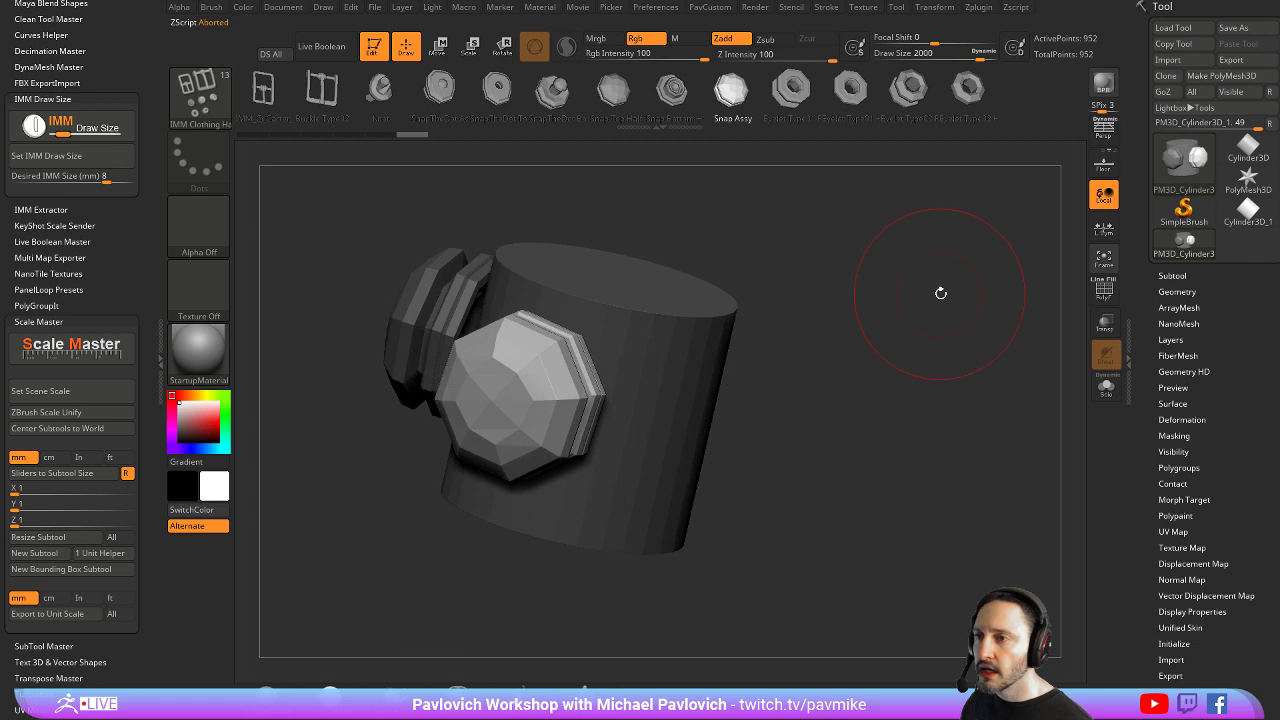
Switch to the Cylinder3D primitive, convert it to a PolyMesh3D, and face it straight on
left_click(1248, 150)
left_click_drag(733, 340, 775, 419, "alt")
left_click_drag(775, 419, 823, 383, "shift")
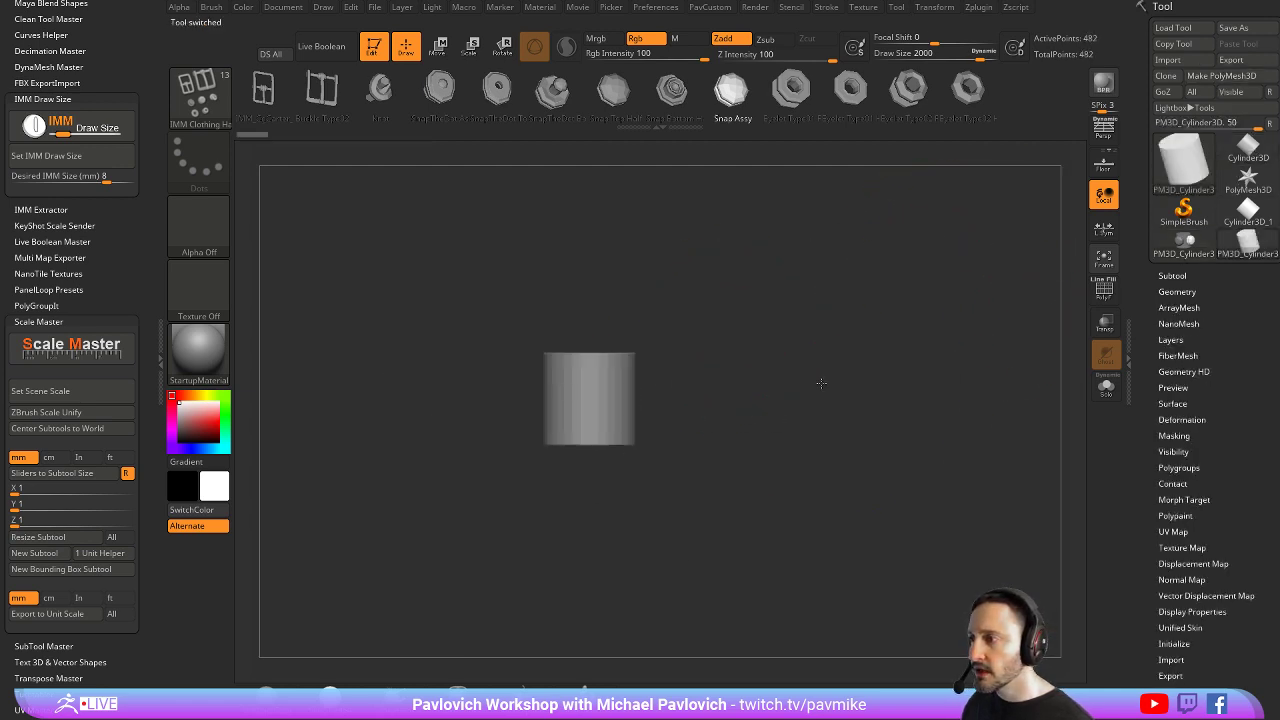
Try inserting a Snap Assy on the new cylinder at the 8 mm size, then undo it
left_click(97, 180)
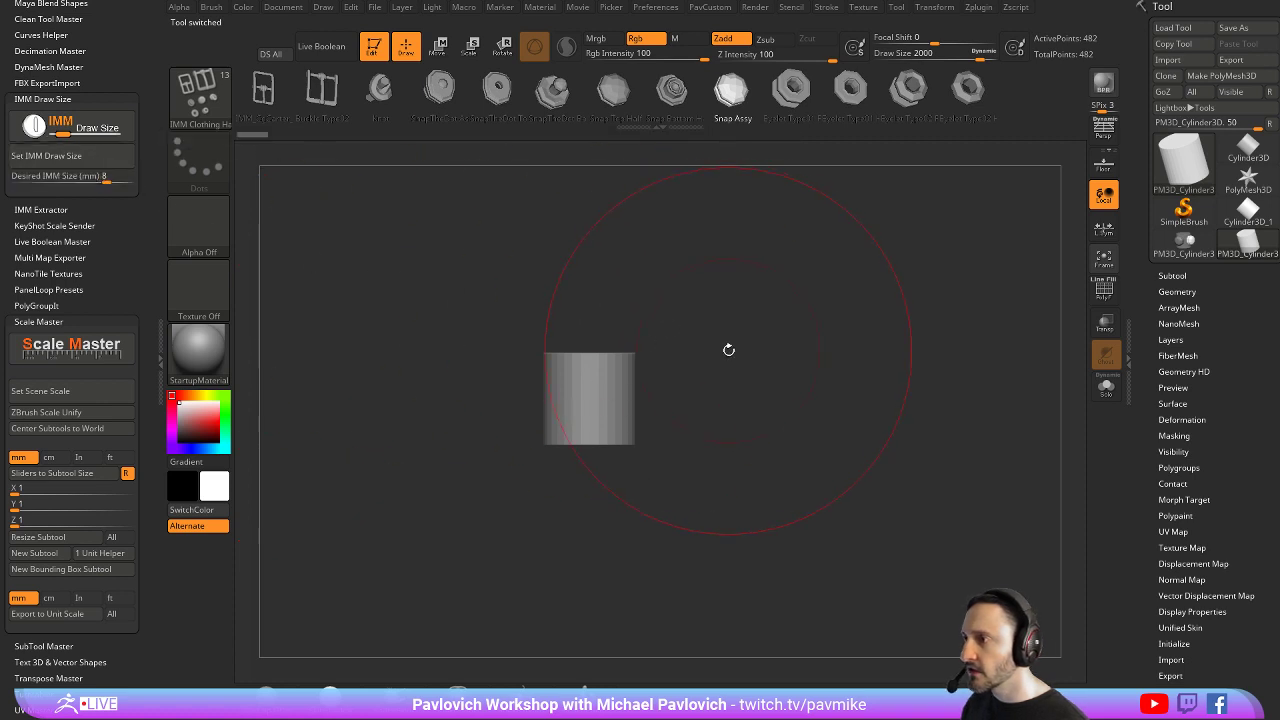
mouse_move(723, 338)
left_mouse_down("alt")
mouse_move(562, 388)
mouse_move(640, 380)
left_mouse_up("alt")
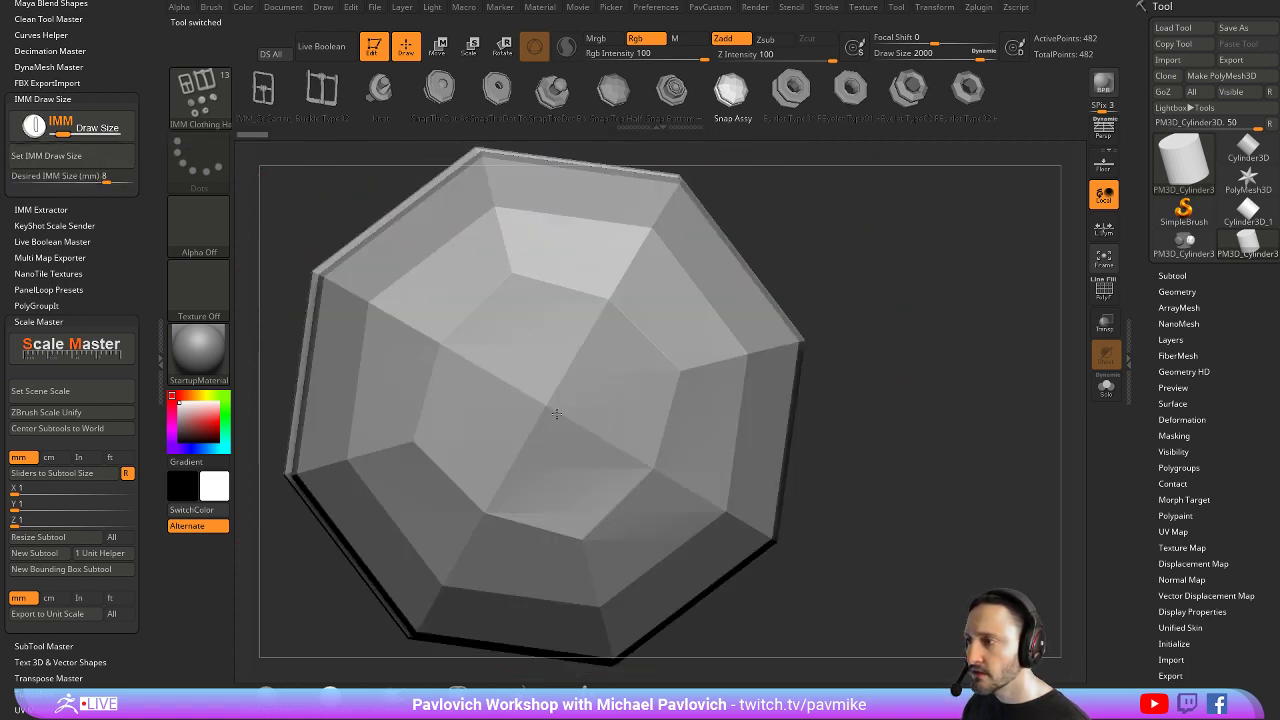
left_click_drag(836, 340, 780, 335)
mouse_move(780, 335)
left_mouse_down("alt")
mouse_move(766, 286)
mouse_move(650, 325)
left_mouse_up("alt")
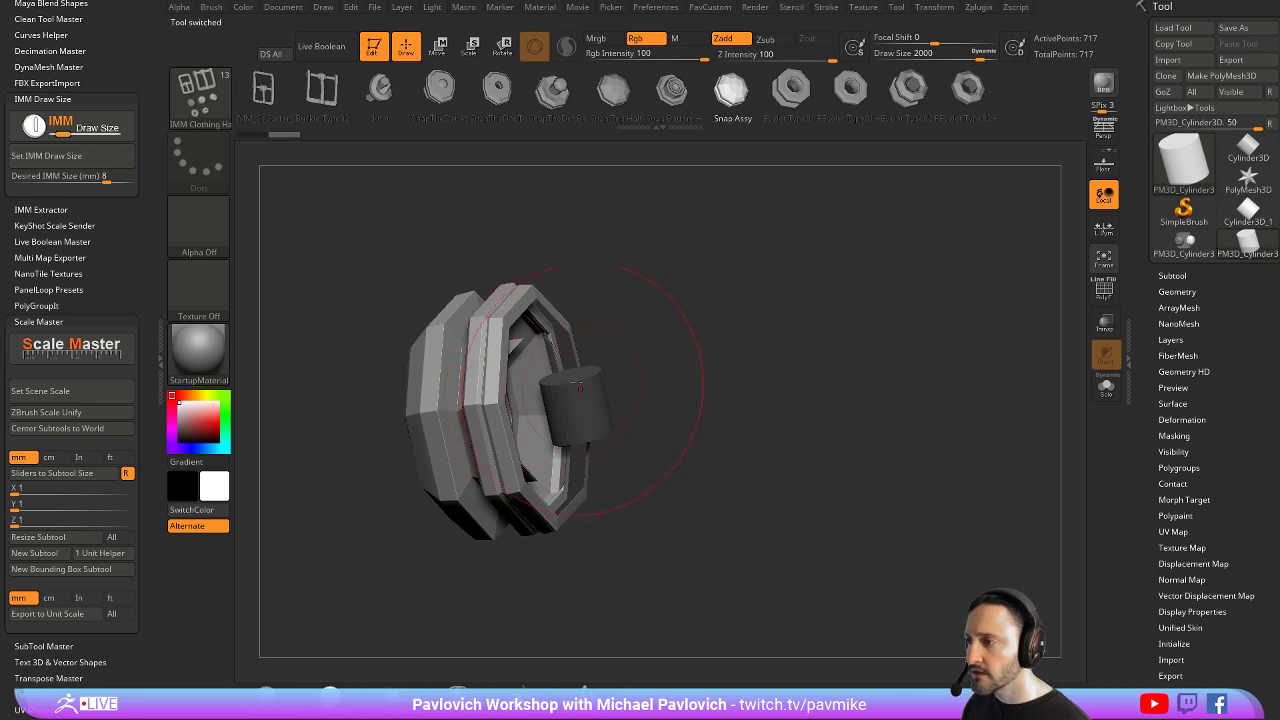
key("ctrl+z")
Check the new cylinder's size with Set Scene Scale and dismiss the unit choices
left_click_drag(726, 340, 787, 368, "alt")
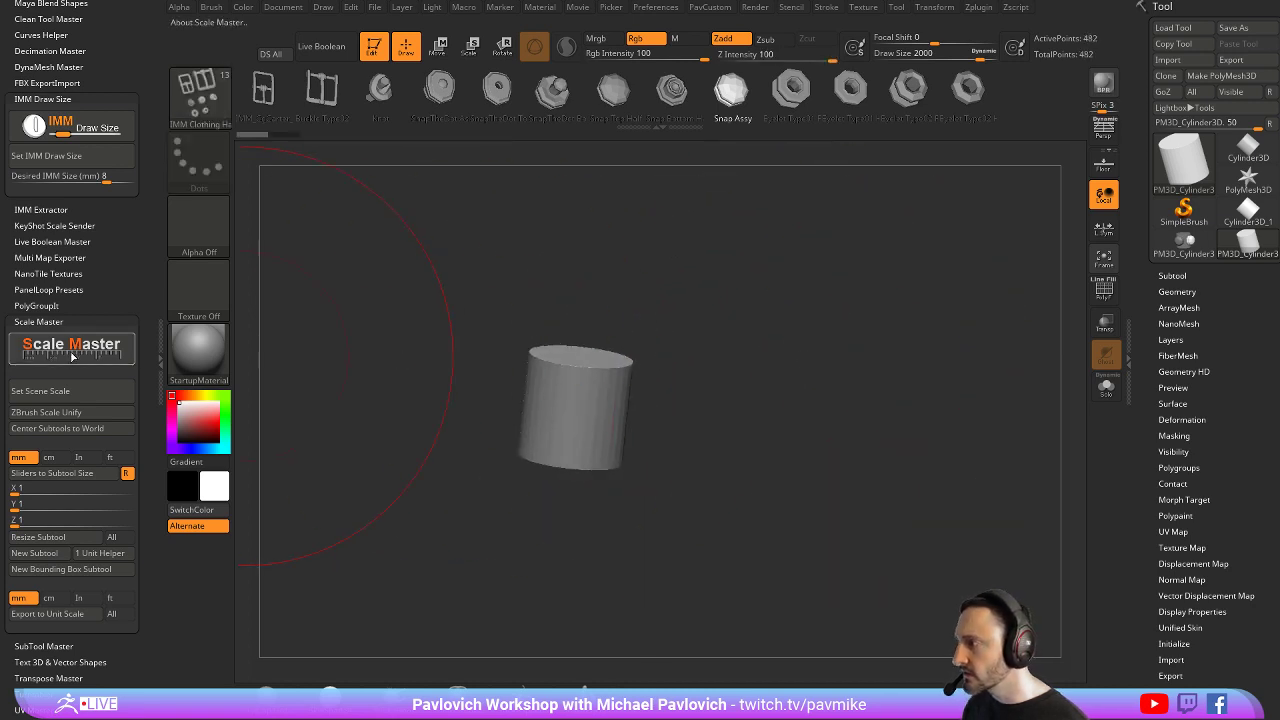
left_click(35, 391)
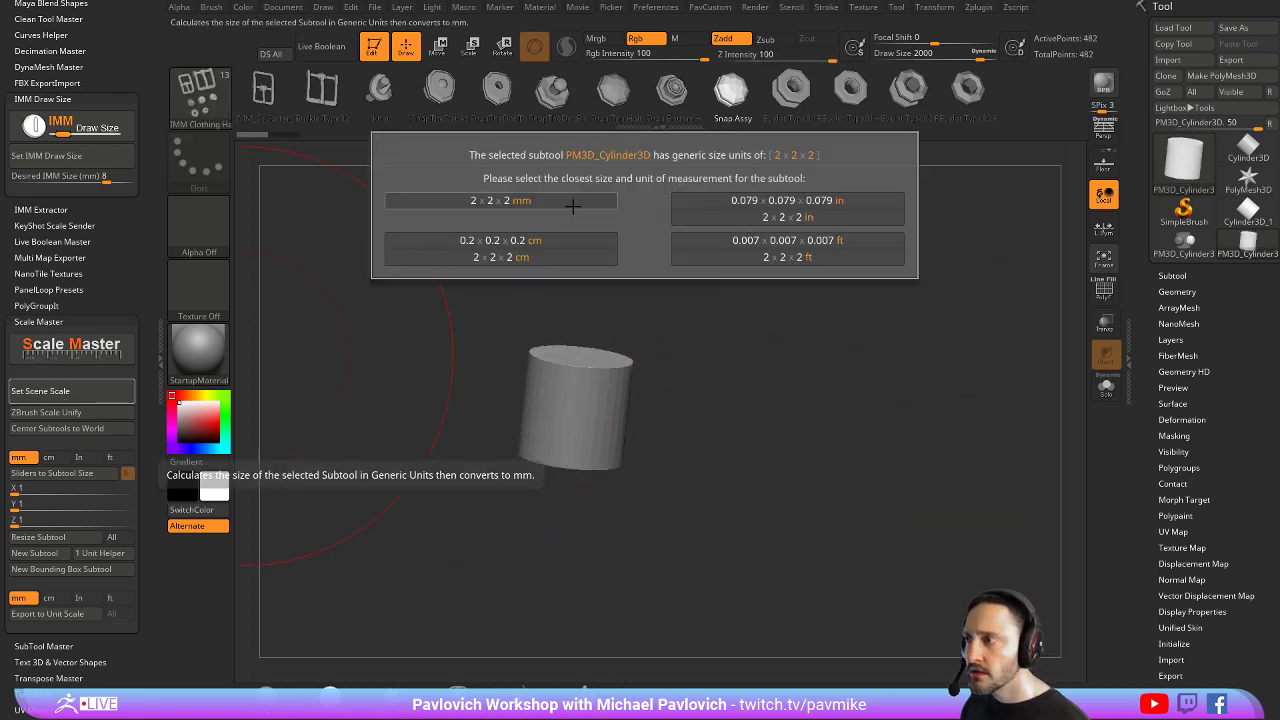
left_click(805, 205)
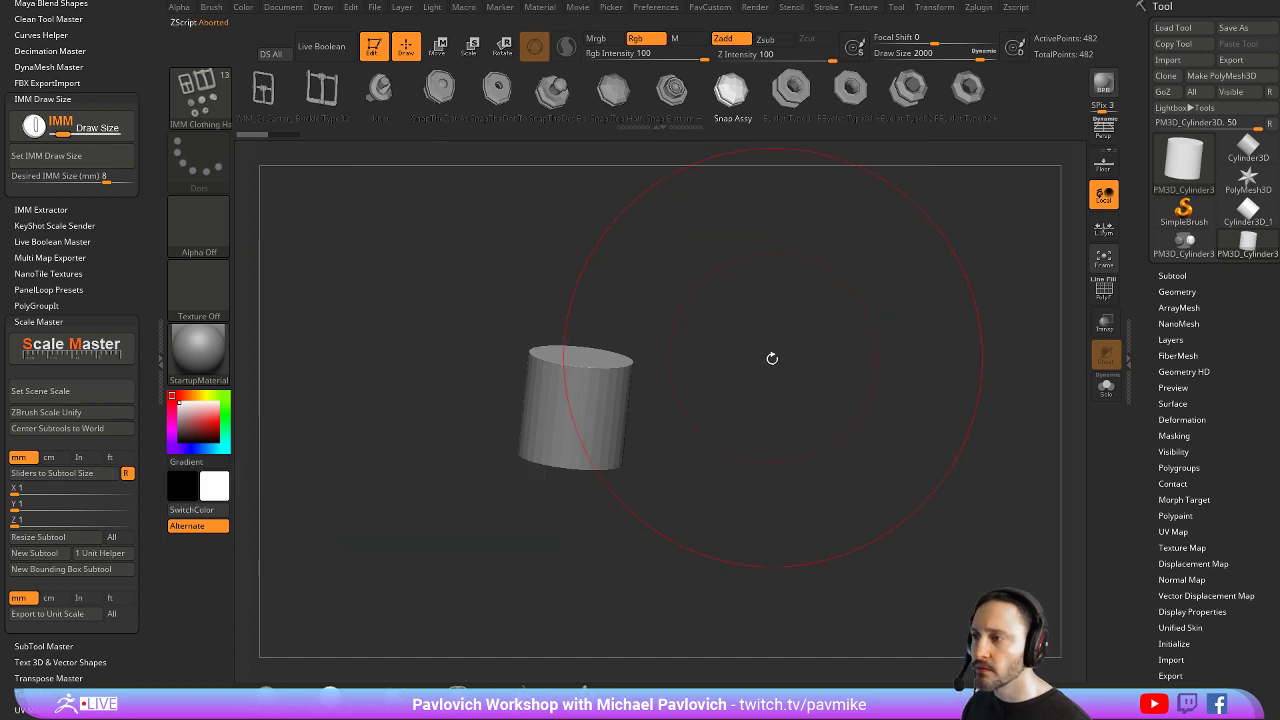
Insert a Snap Assy on the small cylinder at the 8 mm size, undoing the first placement and repeating it
left_click_drag(540, 425, 662, 386)
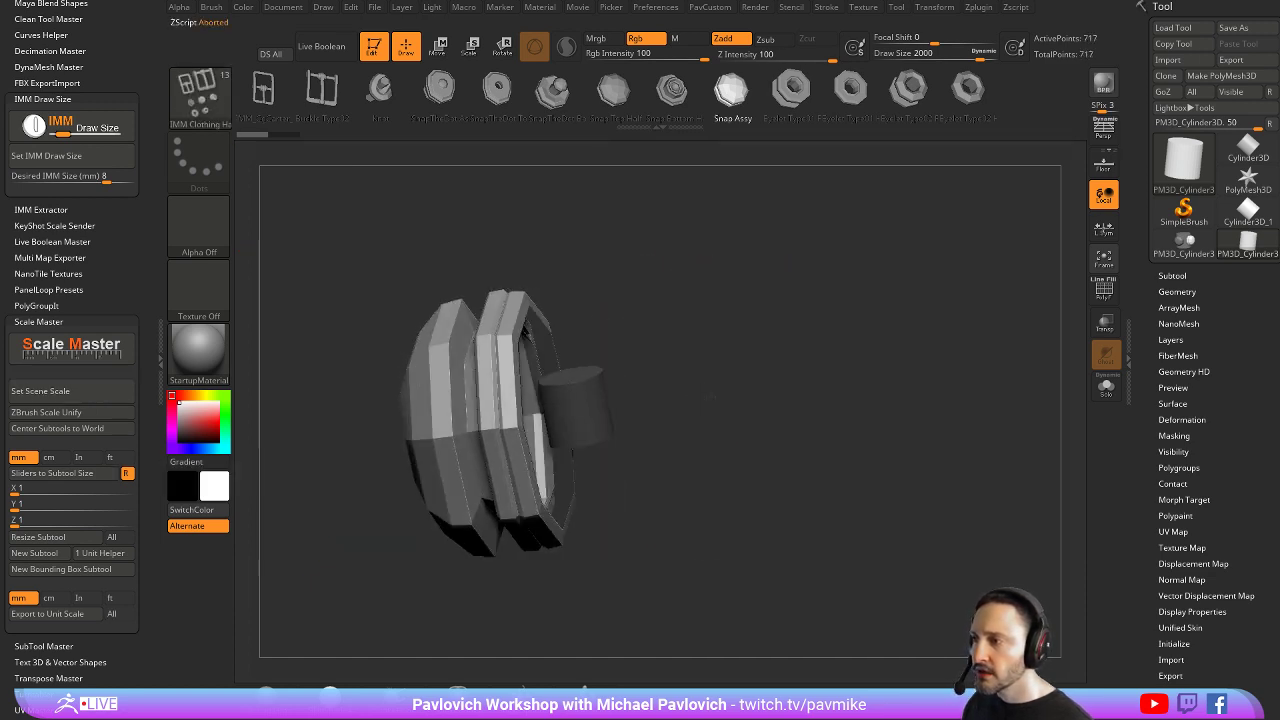
key("ctrl+z")
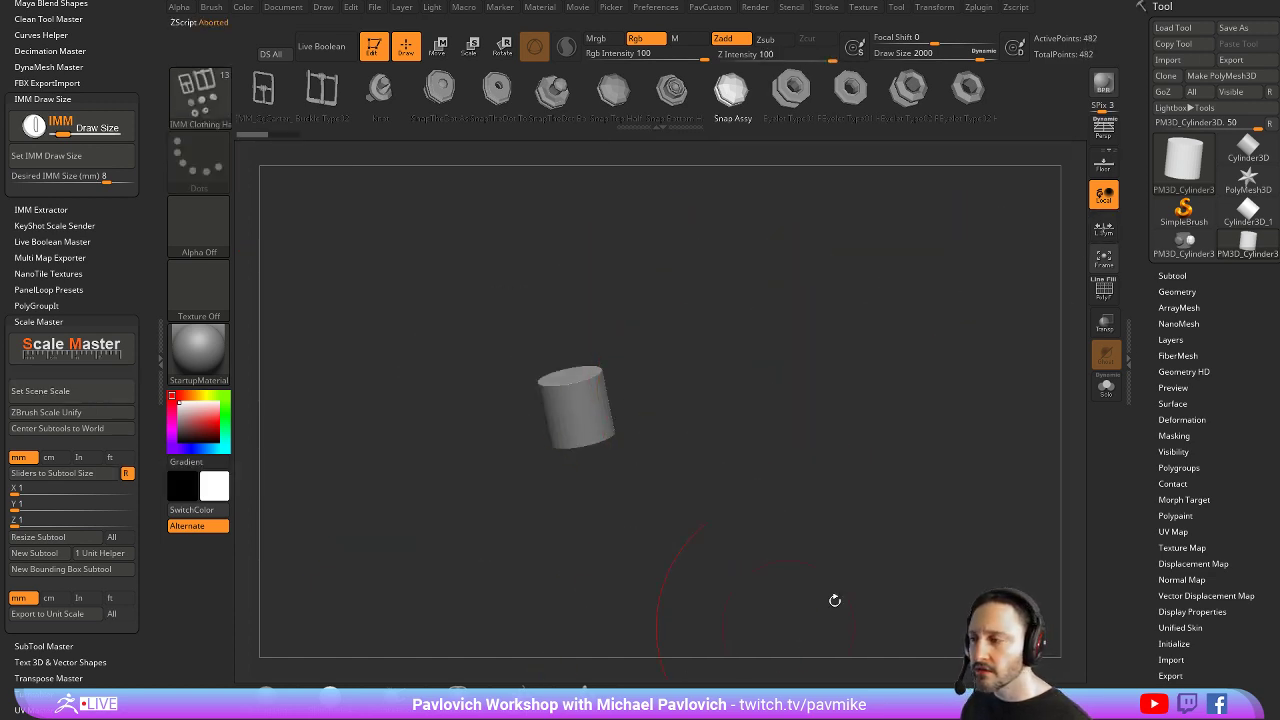
left_click_drag(570, 416, 917, 337)
Switch back to the large cylinder with two snaps and append the small cylinder with its snap as a subtool
left_click(1184, 242)
left_click(1172, 275)
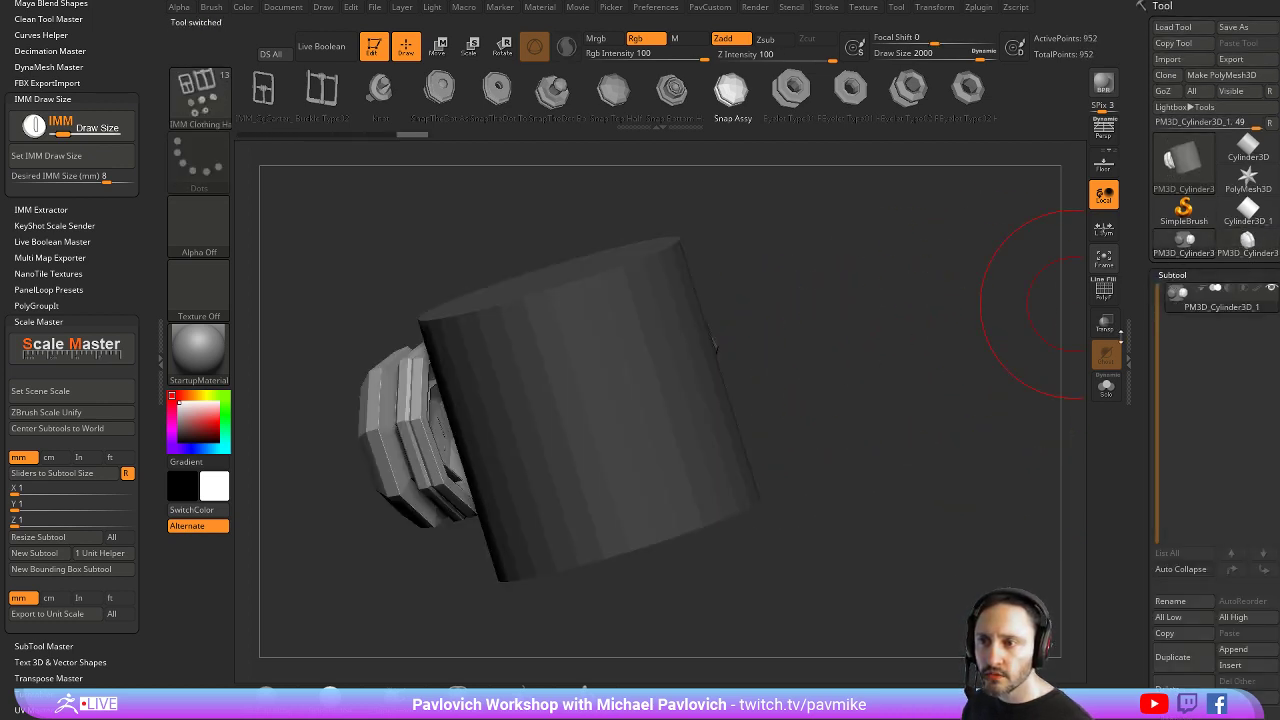
left_click(1233, 649)
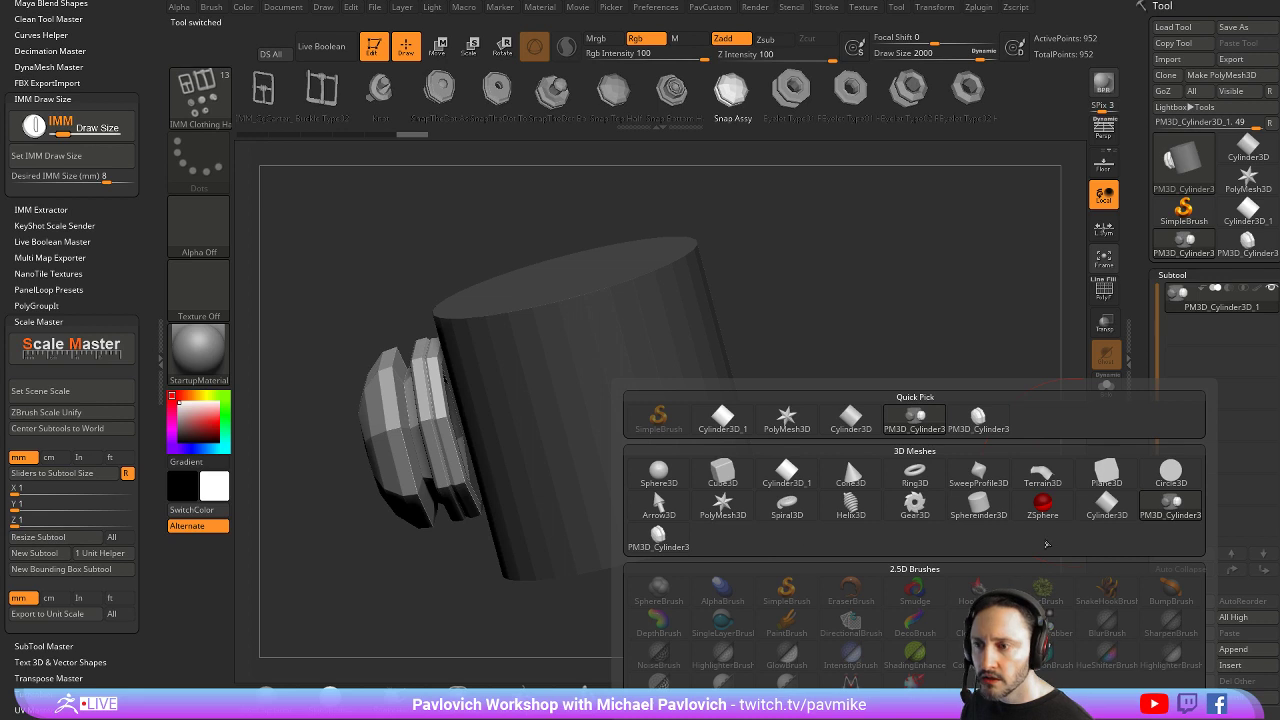
left_click(670, 546)
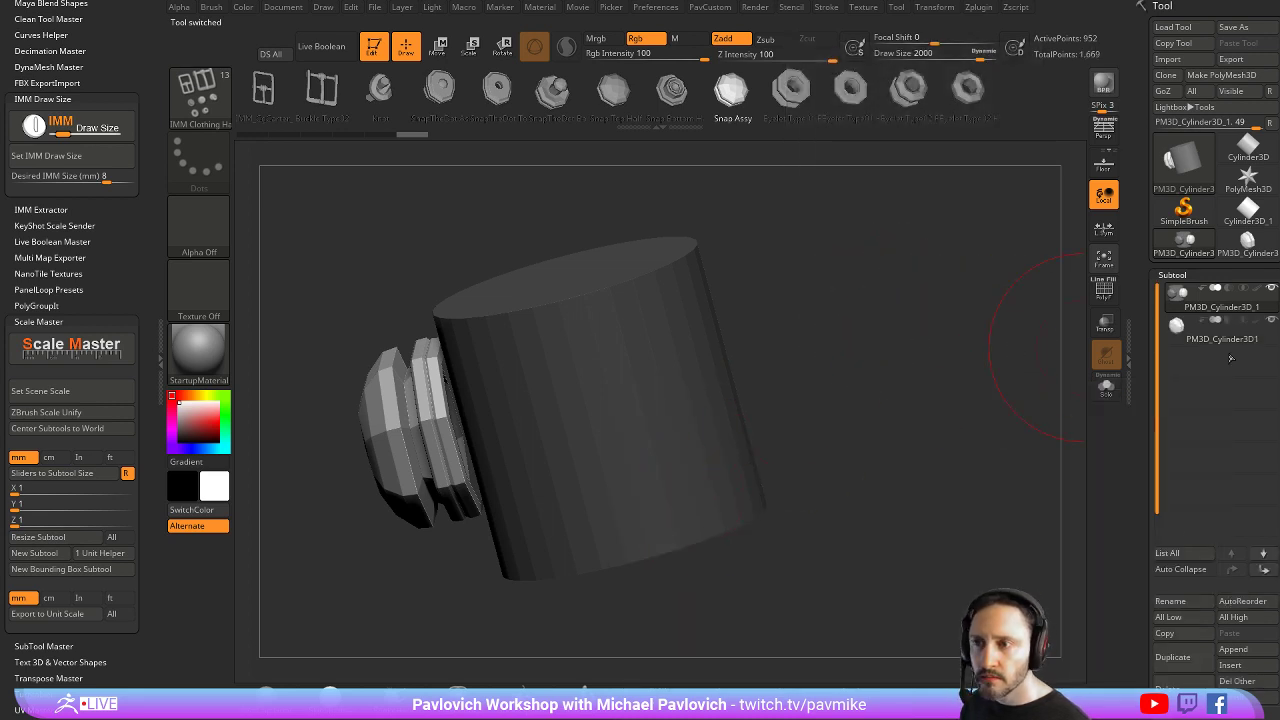
Try to move the appended small cylinder and its snap away from the large cylinder with the Gizmo, then undo the move
left_click(1228, 340)
left_click_drag(943, 403, 937, 357)
key("w")
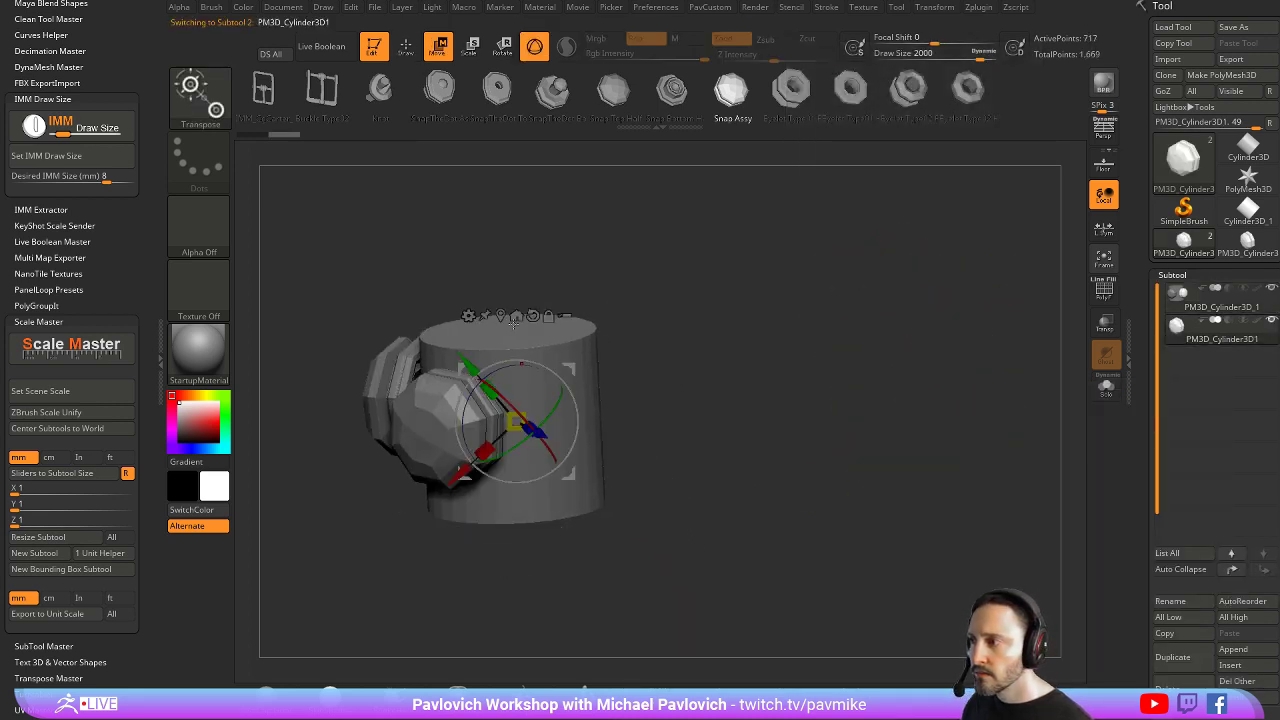
left_click(501, 316)
mouse_move(652, 316)
left_mouse_down()
mouse_move(686, 297)
mouse_move(640, 310)
left_mouse_up()
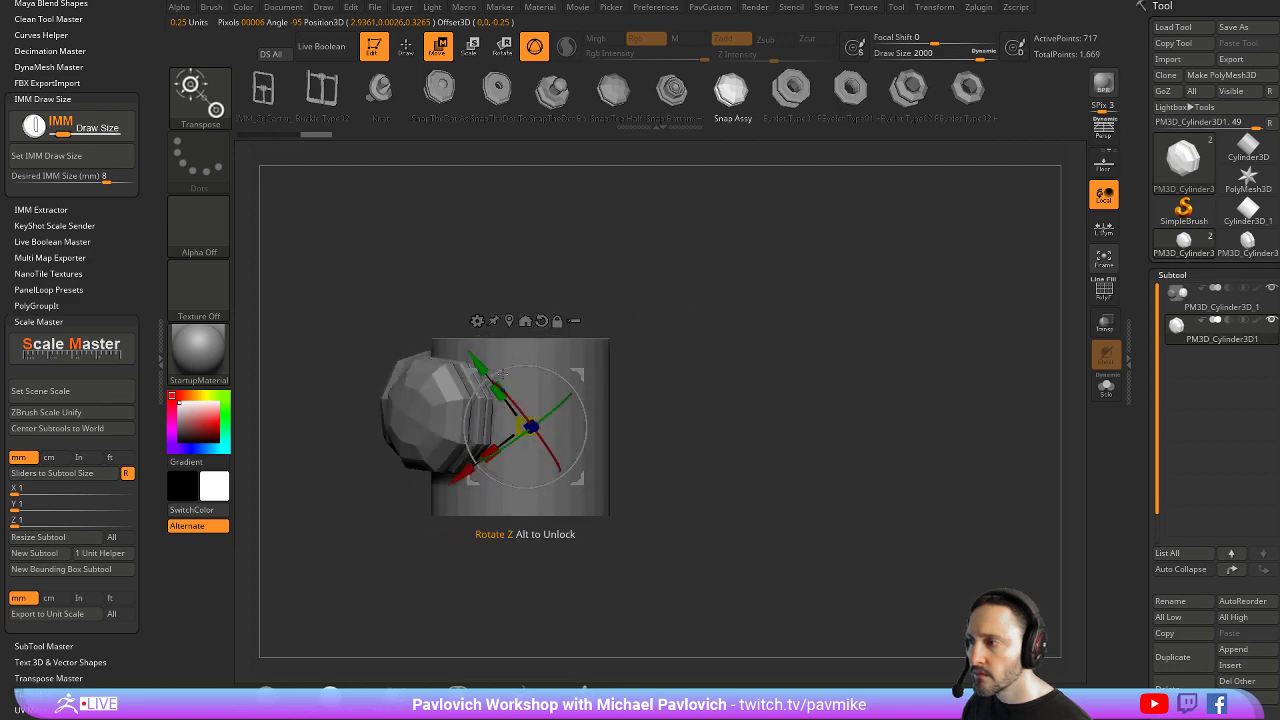
left_click_drag(502, 372, 630, 550)
left_click_drag(932, 499, 840, 517)
key("ctrl+z")
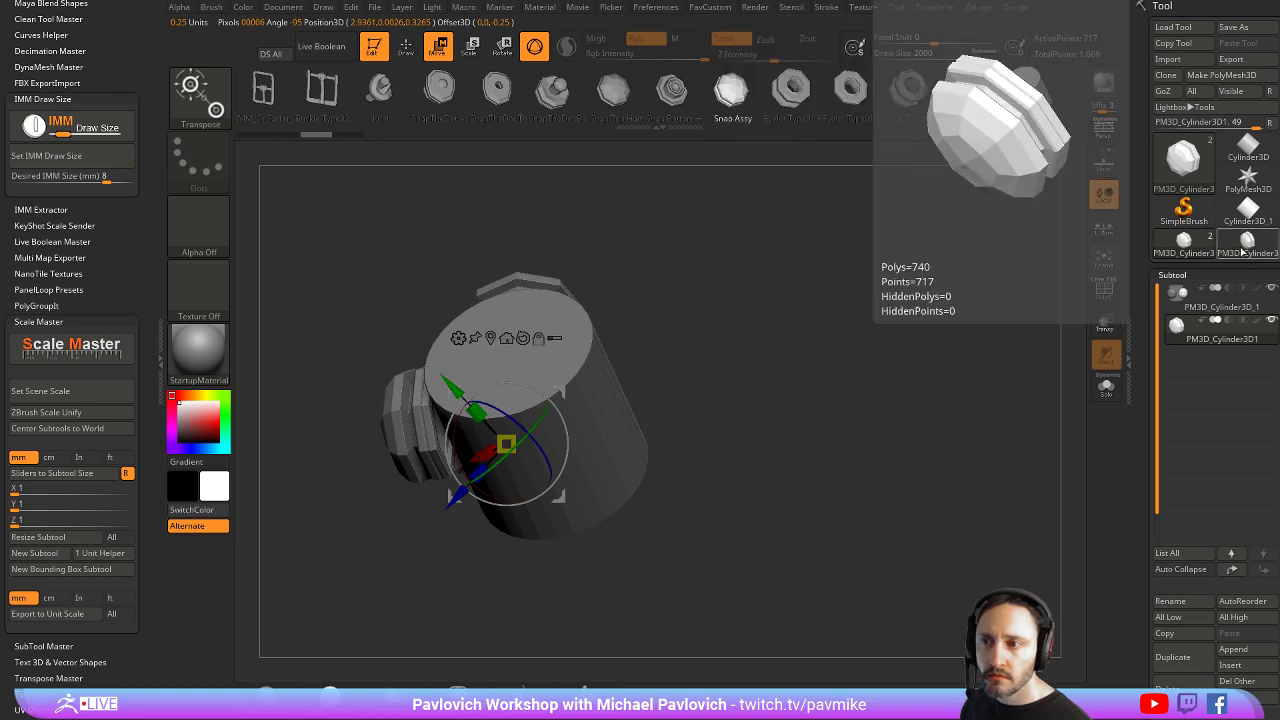
Switch through the plain cylinder tools to the SimpleBrush, leaving Edit mode, and bring up the tool picker
left_click(1246, 248)
left_click(1248, 215)
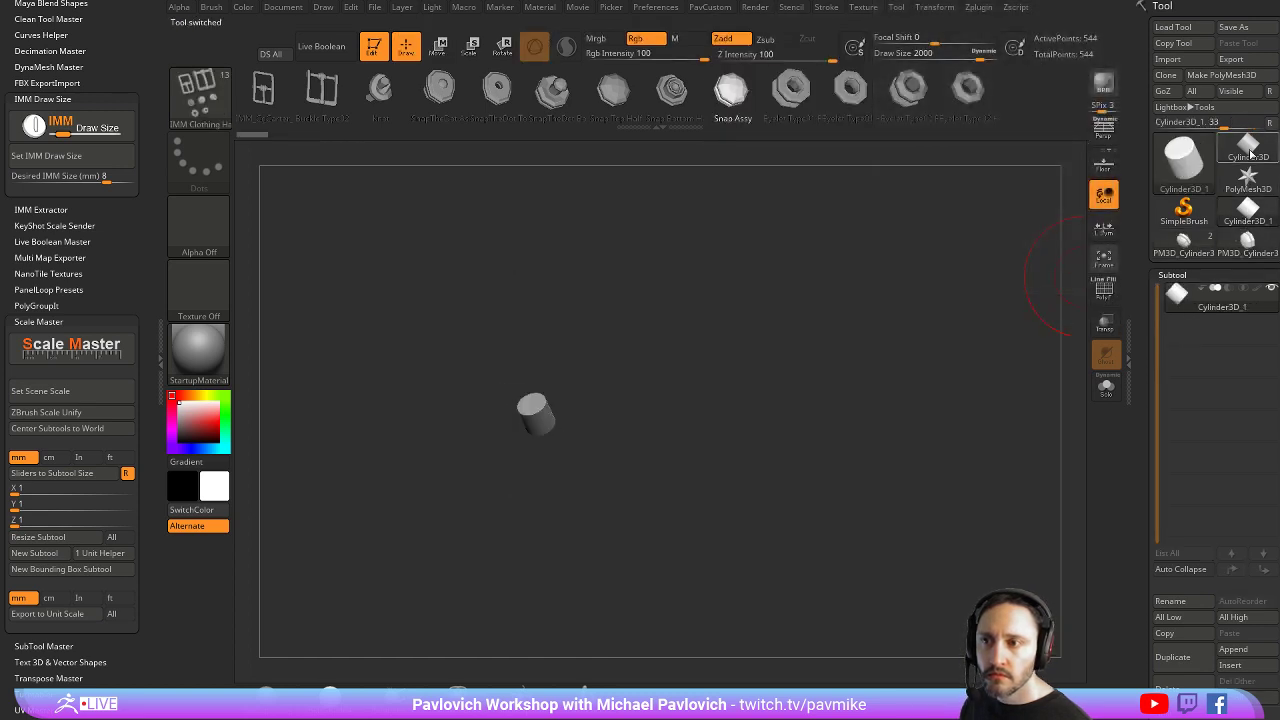
left_click(1183, 240)
left_click(539, 228)
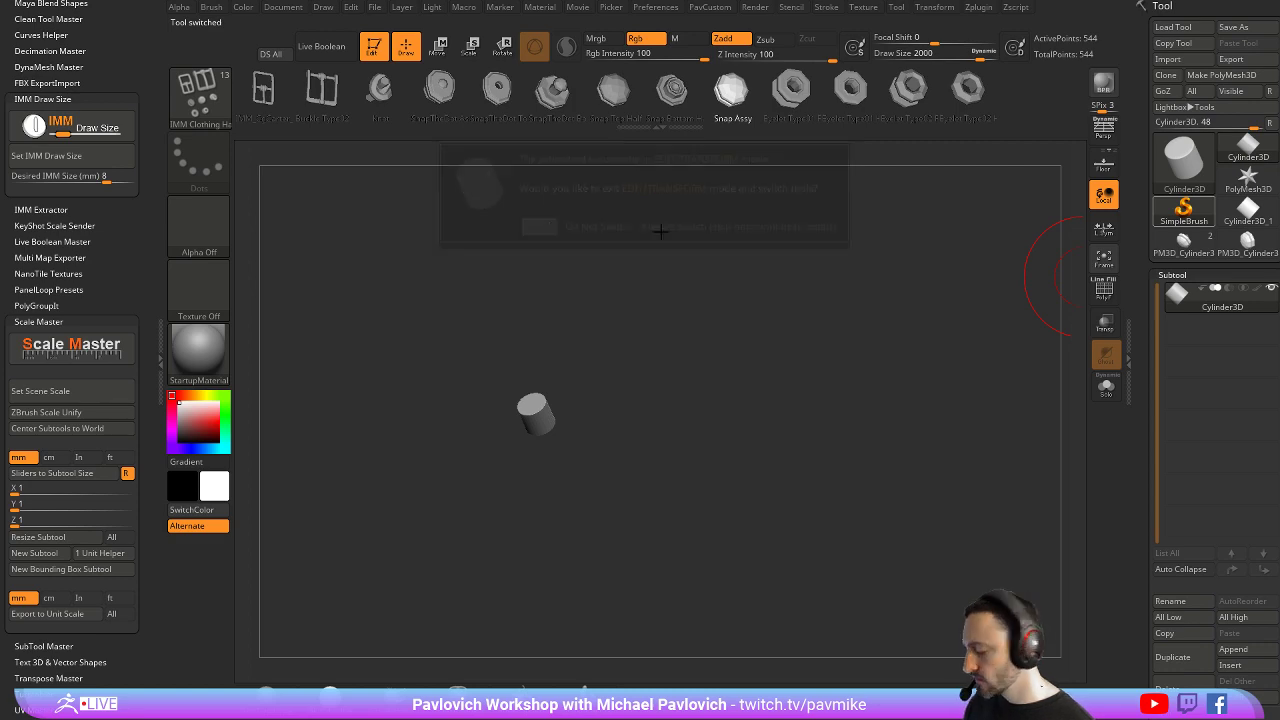
left_click(1185, 162)
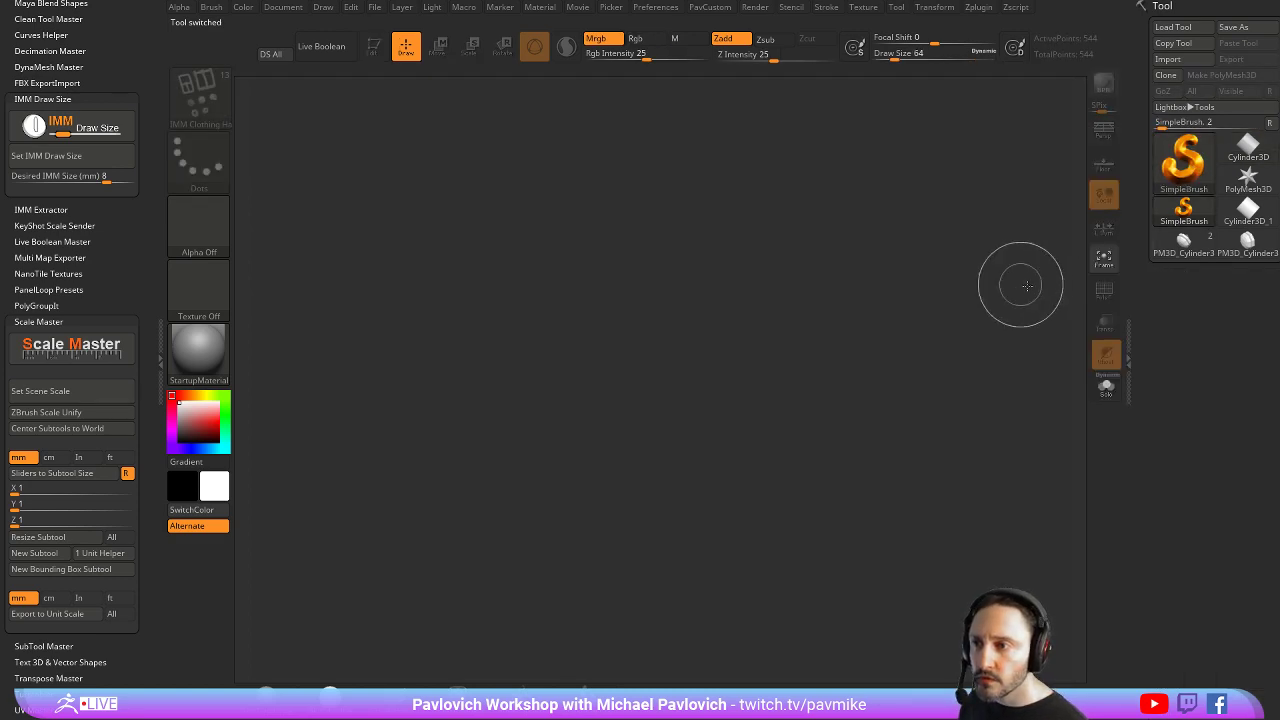
left_click(1183, 213)
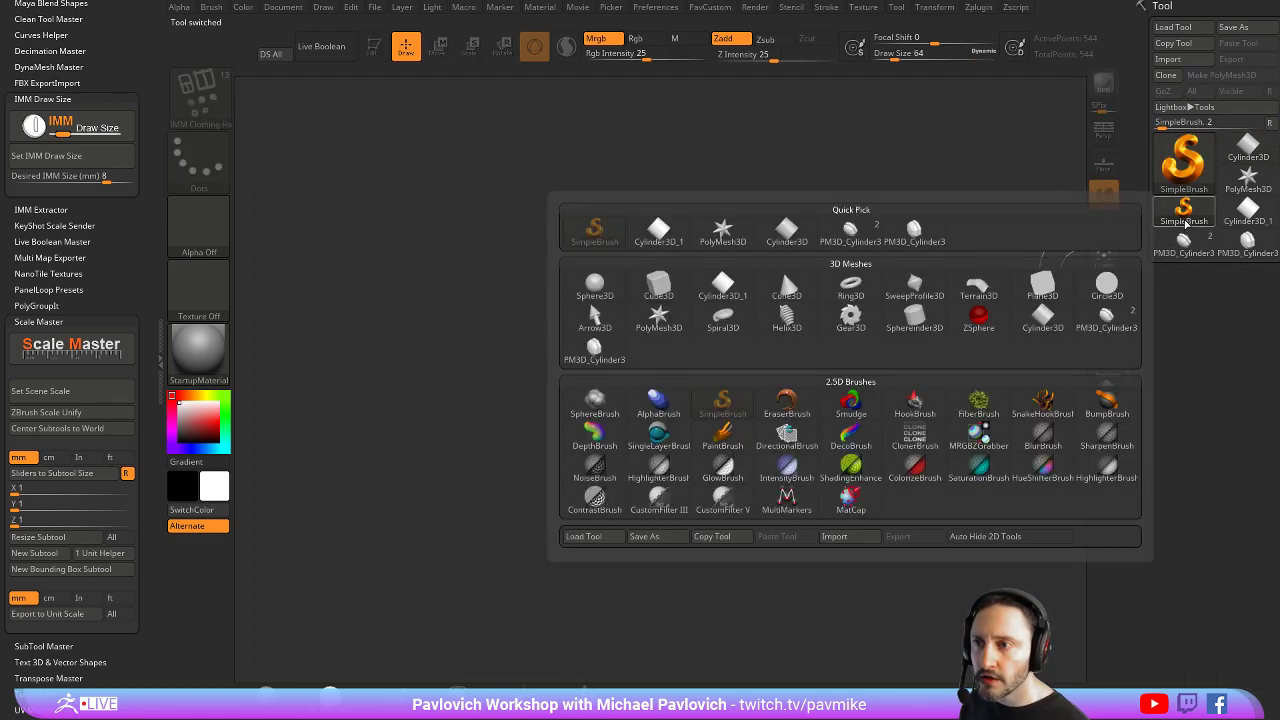
Draw the small cylinder tool with its snap on the canvas, enable Edit mode and inspect the framed model
left_click(1258, 248)
left_click(1172, 275)
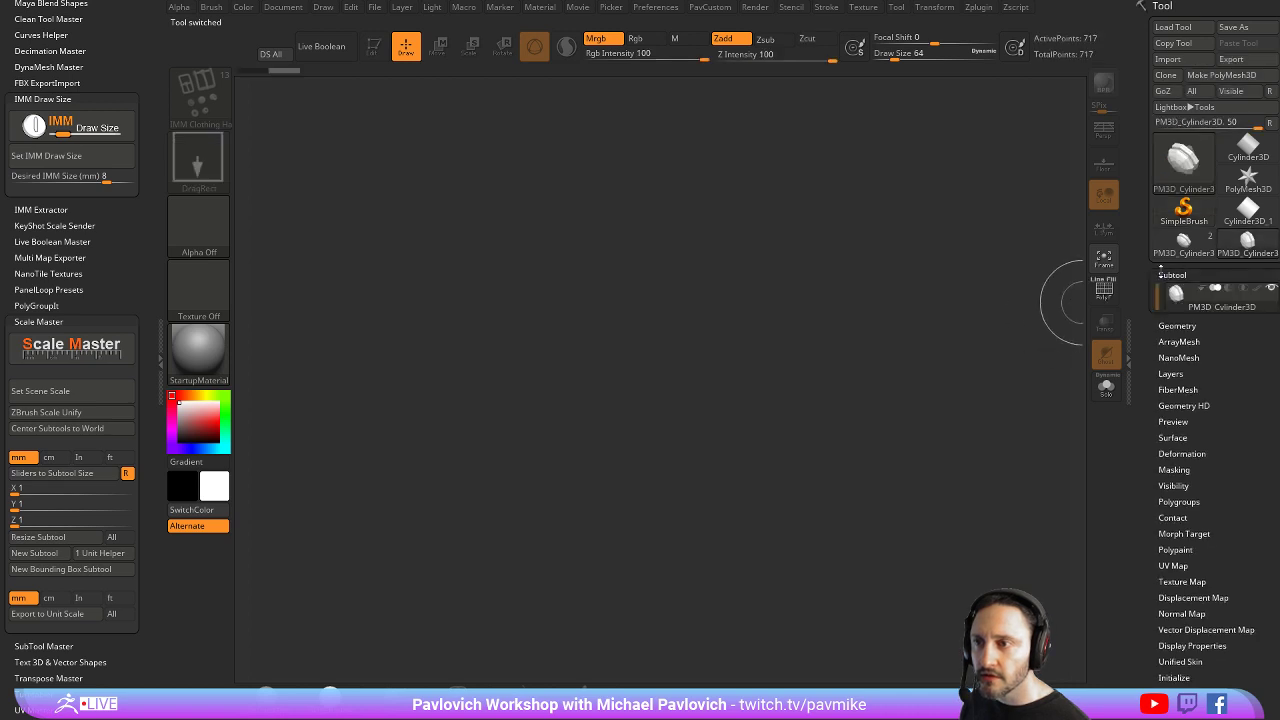
left_click_drag(857, 377, 608, 371)
key("t")
left_click(374, 47)
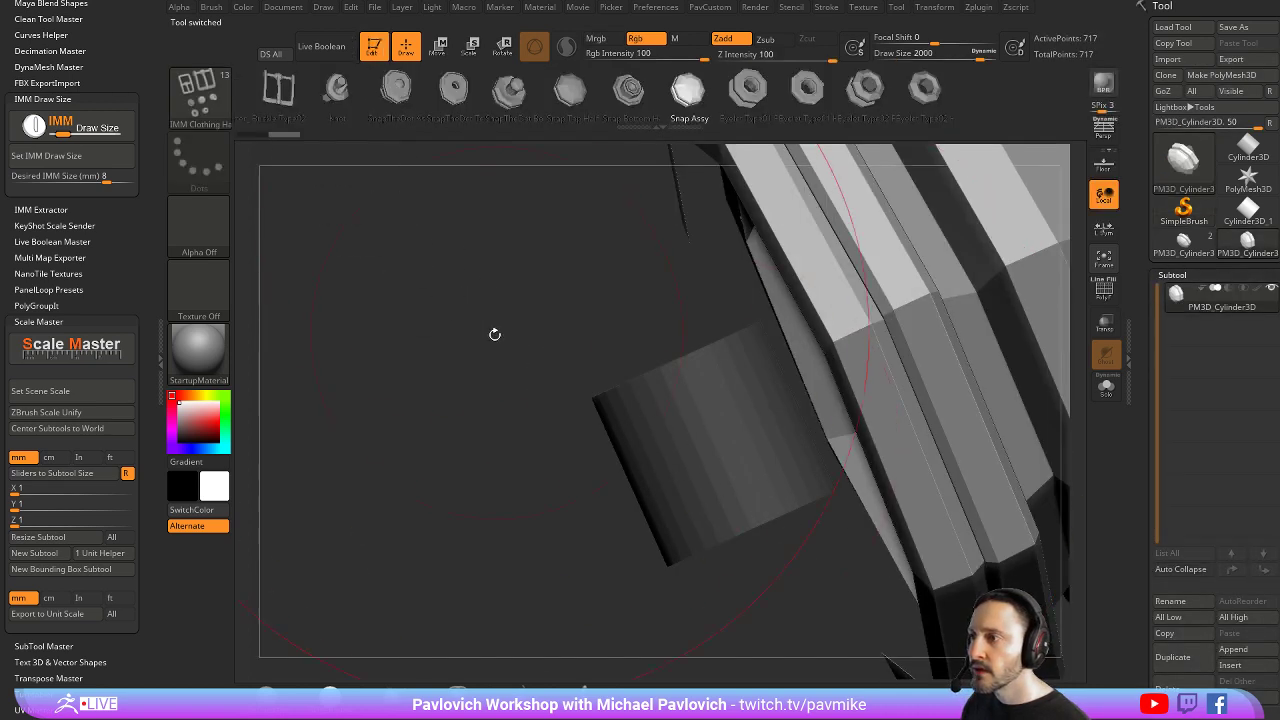
key("f")
left_click_drag(380, 254, 531, 274)
key("f")
mouse_move(948, 274)
left_mouse_down()
mouse_move(973, 396)
mouse_move(892, 330)
left_mouse_up()
left_click_drag(892, 330, 915, 350, "ctrl")
Return to the two-subtool model, undo the second snap on the large cylinder and select the small cylinder's subtool
left_click(1184, 243)
mouse_move(1040, 320)
left_mouse_down()
mouse_move(1018, 303)
mouse_move(1044, 310)
left_mouse_up()
left_click_drag(1044, 310, 1030, 364, "alt")
left_click(824, 370, "alt")
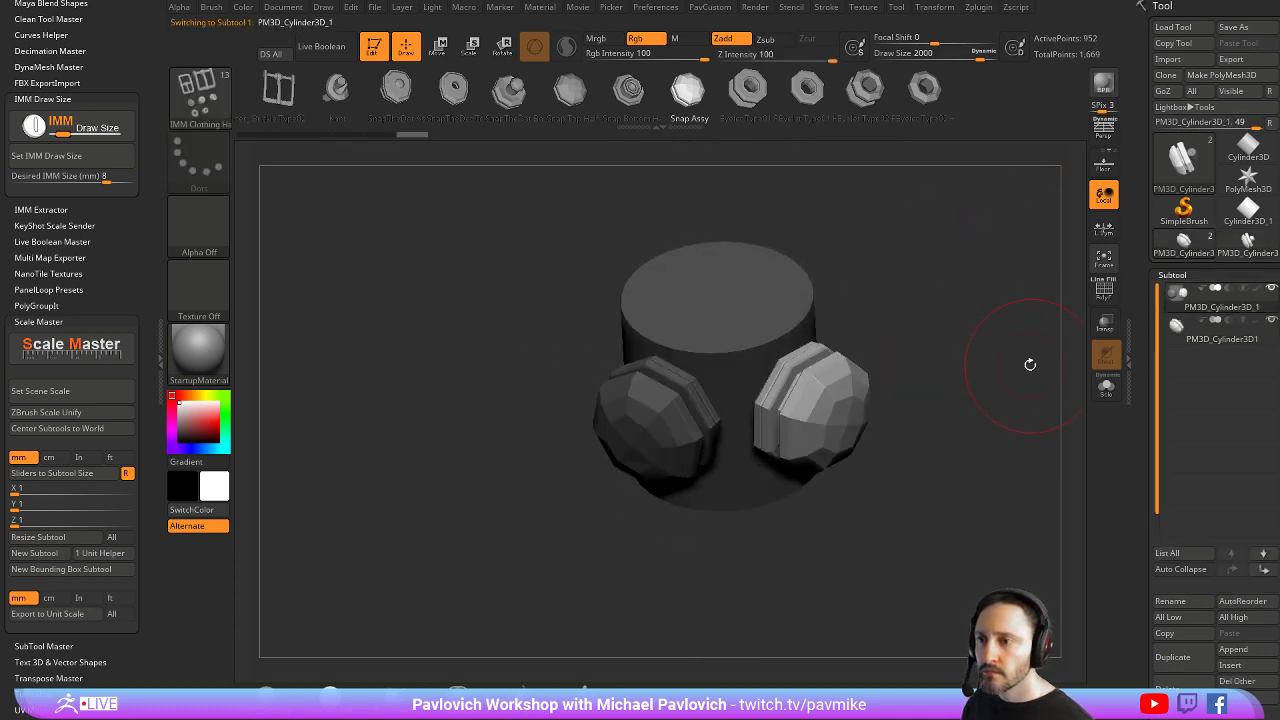
key("ctrl+z")
left_click(1203, 343)
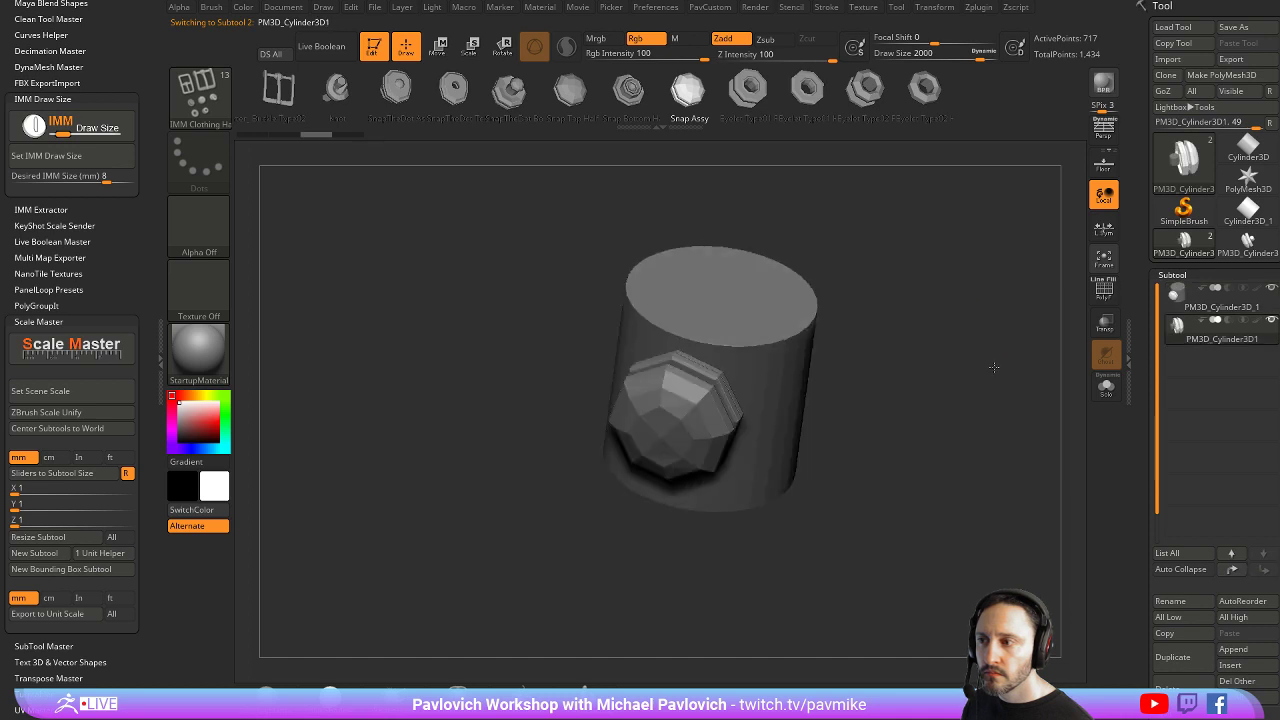
Move the small cylinder with its snap out beside the large cylinder with the Gizmo and compare both snaps in Draw mode
left_click(1105, 386)
left_click_drag(1072, 376, 984, 381)
left_click(1100, 384)
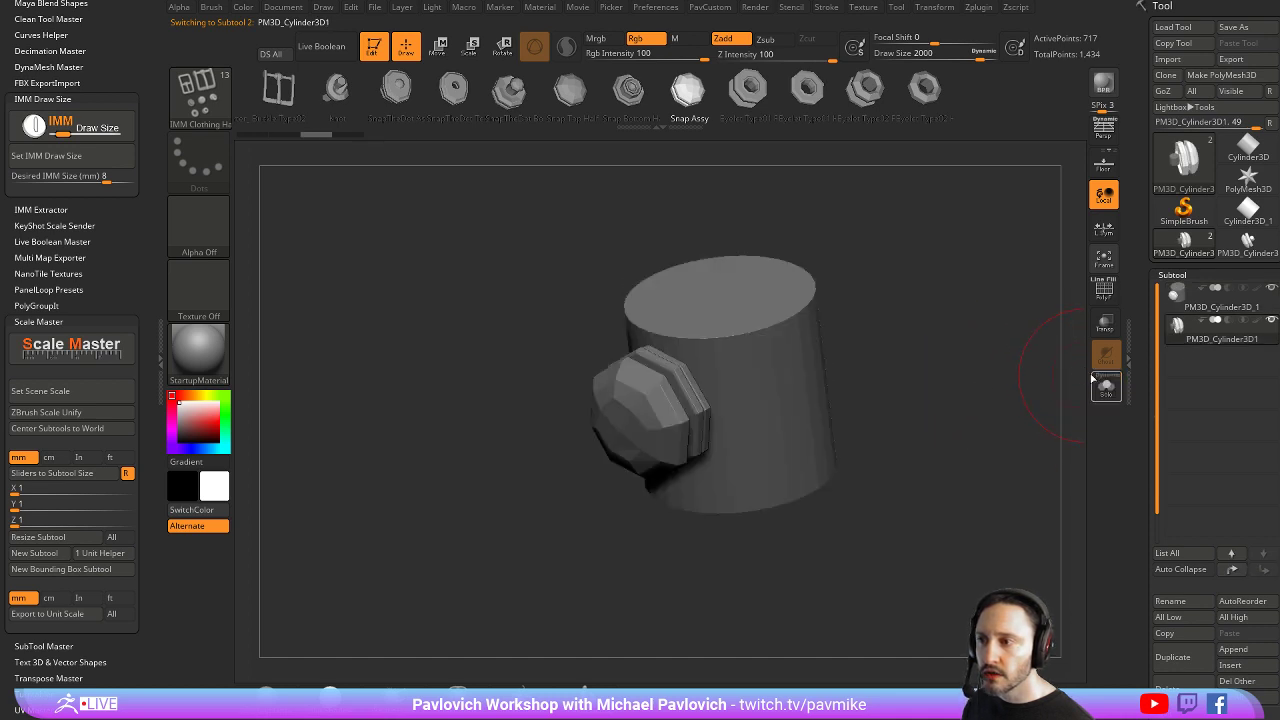
left_click_drag(1078, 383, 957, 369)
key("w")
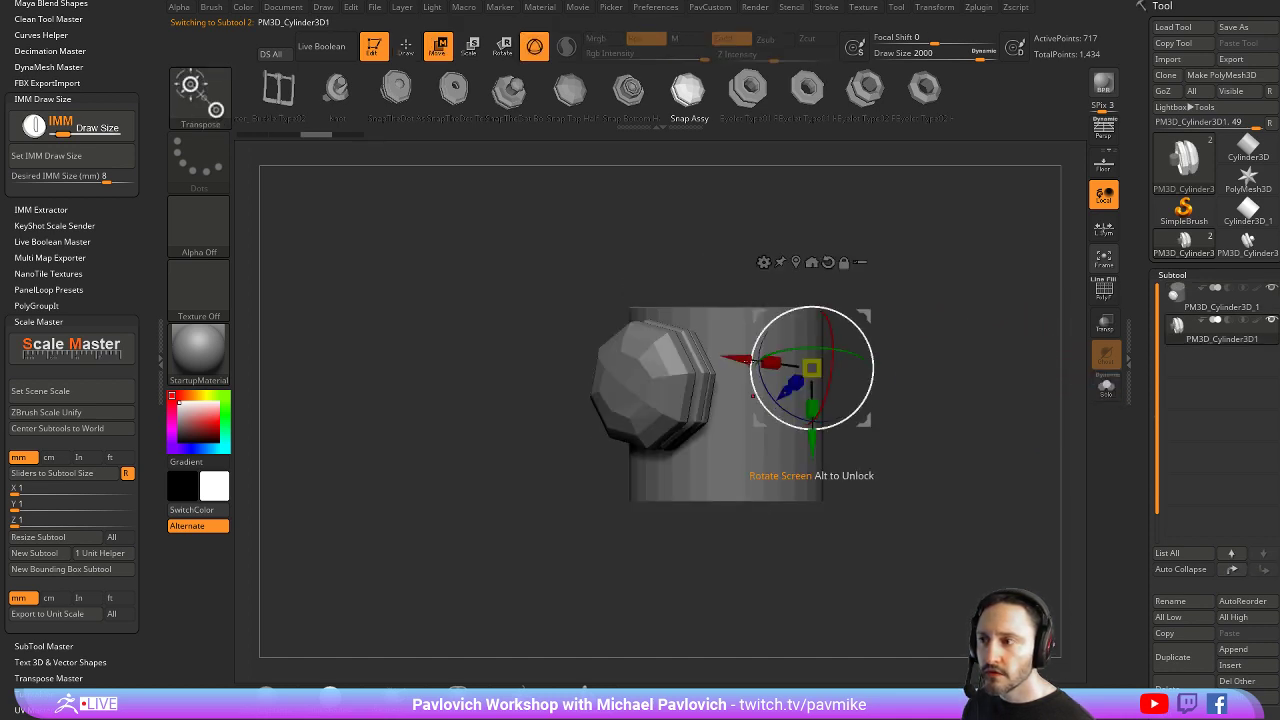
left_click_drag(745, 361, 972, 404)
key("ctrl+z")
mouse_move(1063, 386)
left_mouse_down()
mouse_move(963, 412)
mouse_move(914, 318)
mouse_move(899, 393)
mouse_move(870, 306)
left_mouse_up()
key("q")
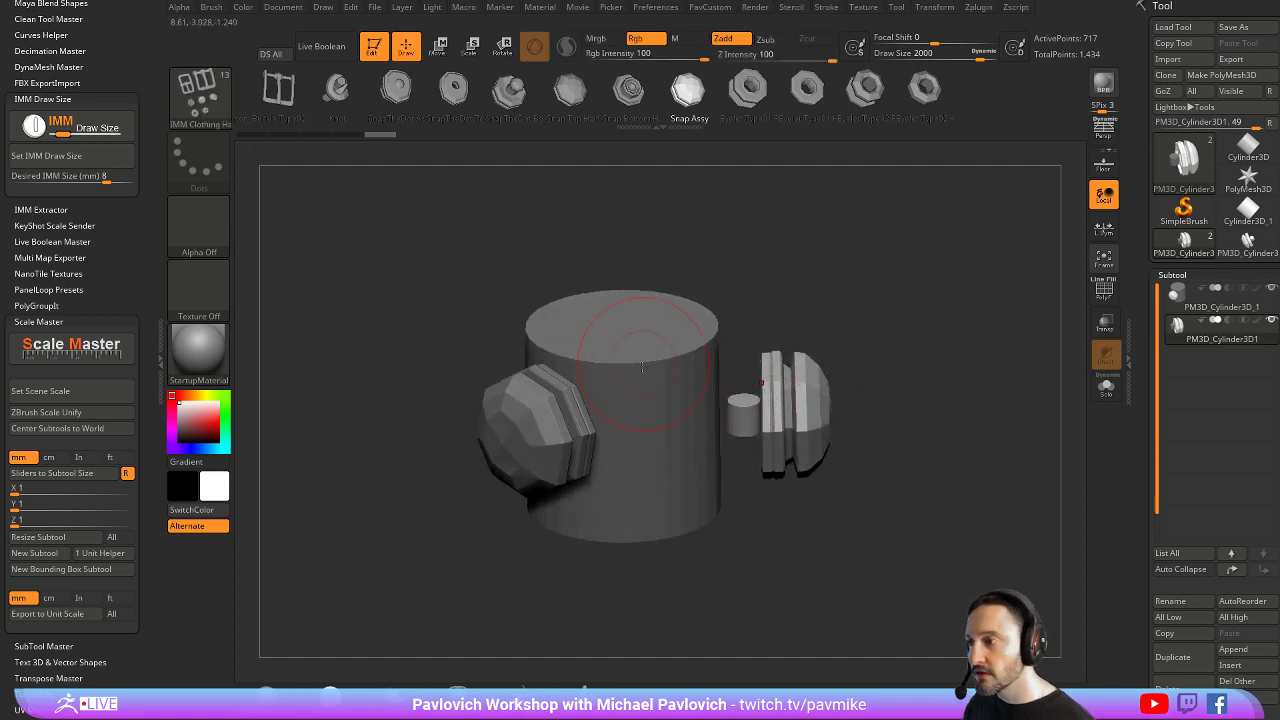
mouse_move(720, 300)
left_mouse_down()
mouse_move(741, 296)
mouse_move(737, 263)
mouse_move(806, 301)
mouse_move(752, 412)
left_mouse_up()
left_click_drag(585, 435, 877, 322)
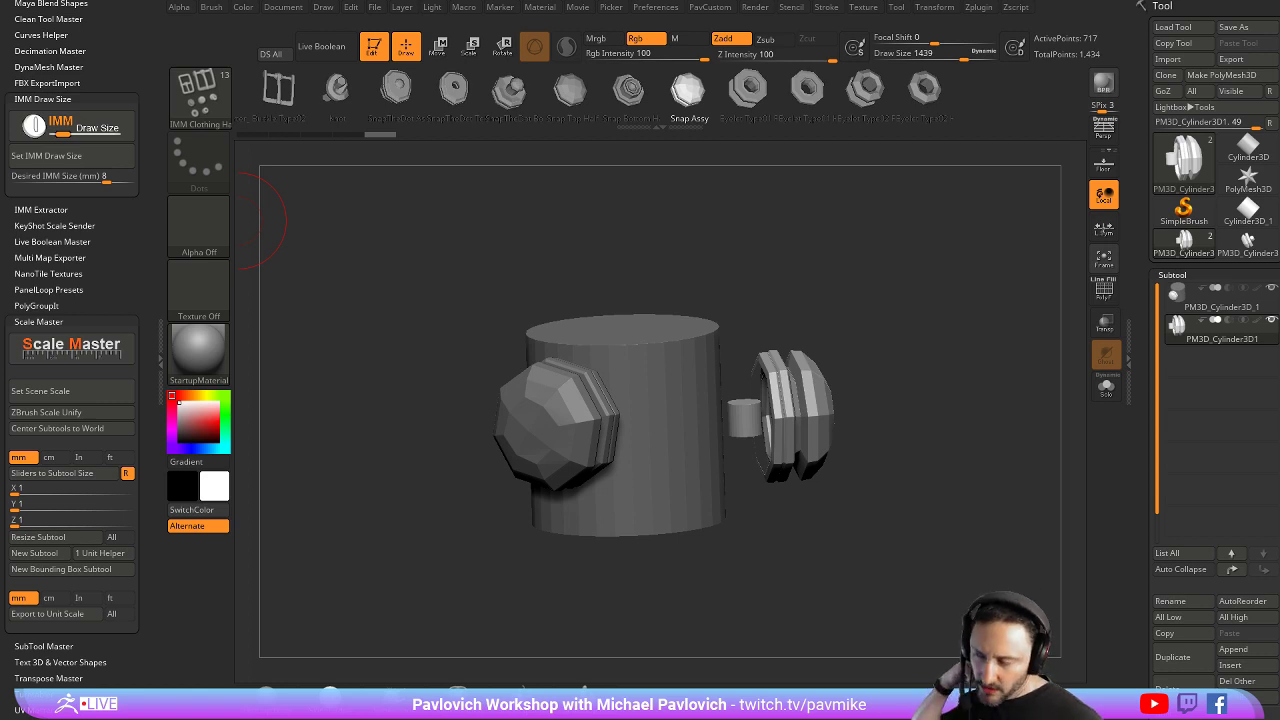
Look through the Movie settings for TimeLine, Modifiers and TimeLine Tracks
left_click_drag(1141, 392, 1124, 228)
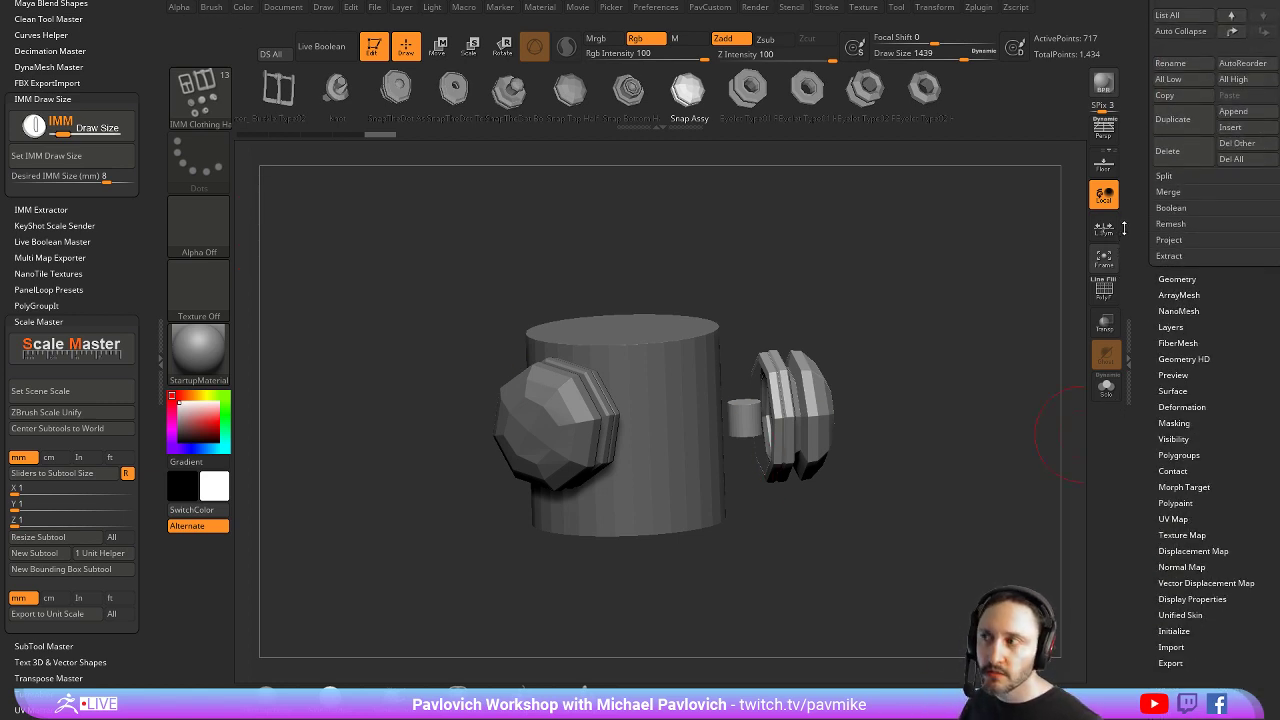
left_click(590, 7)
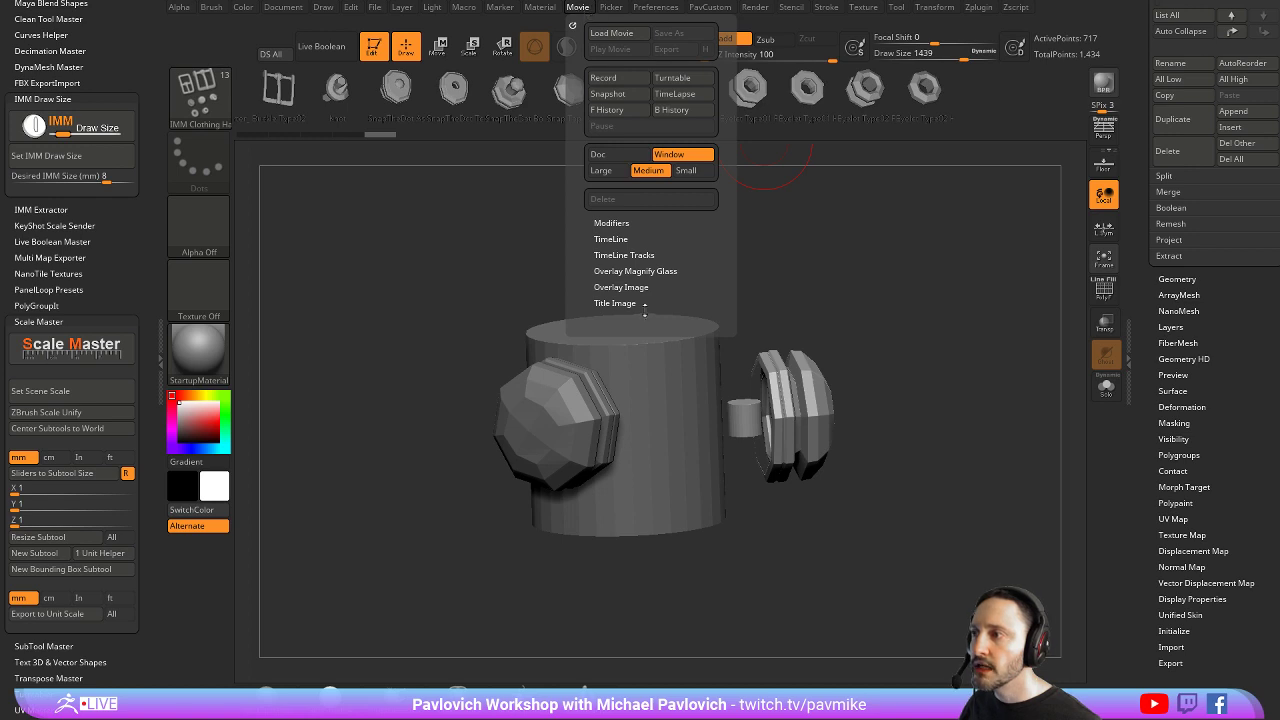
left_click(611, 239)
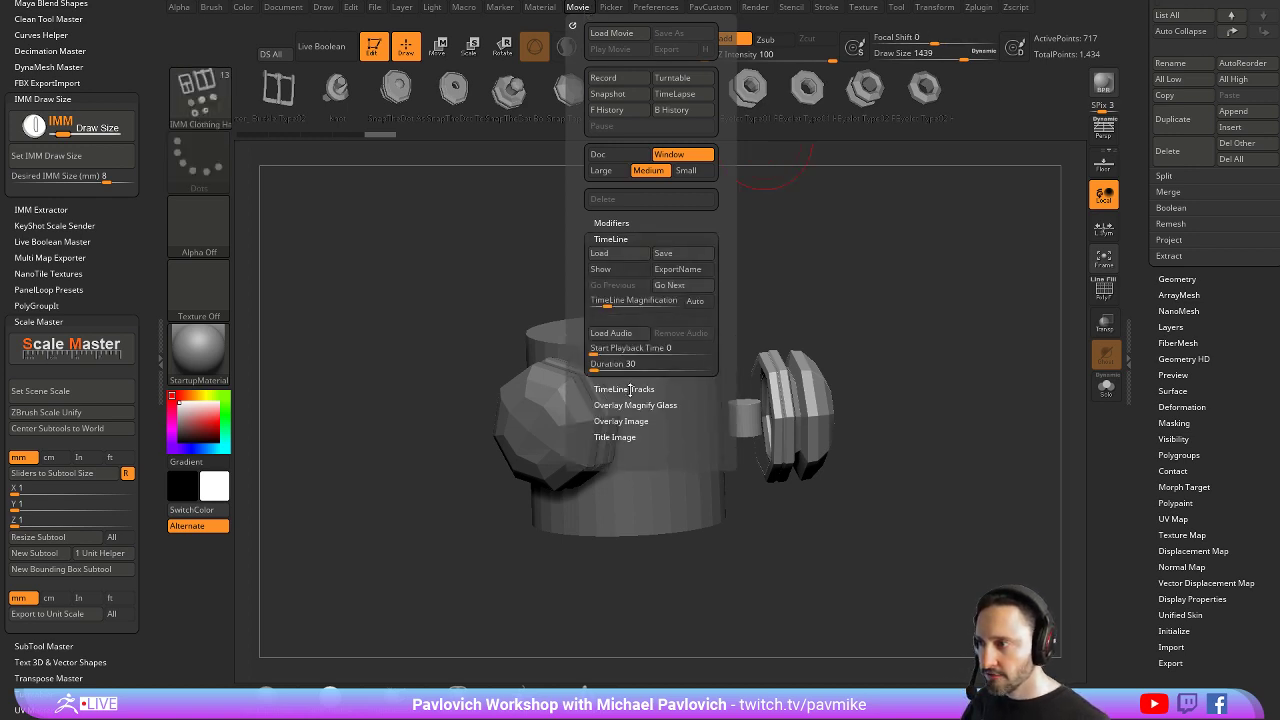
left_click(610, 223)
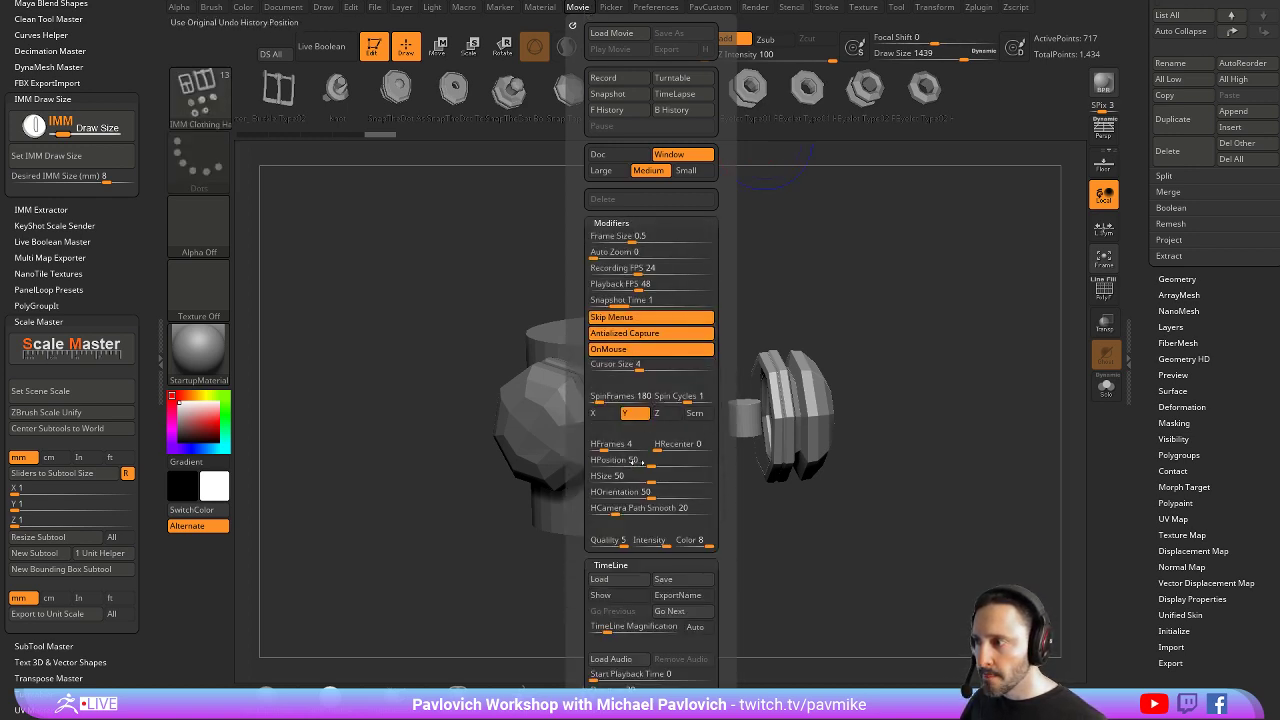
left_click(610, 223)
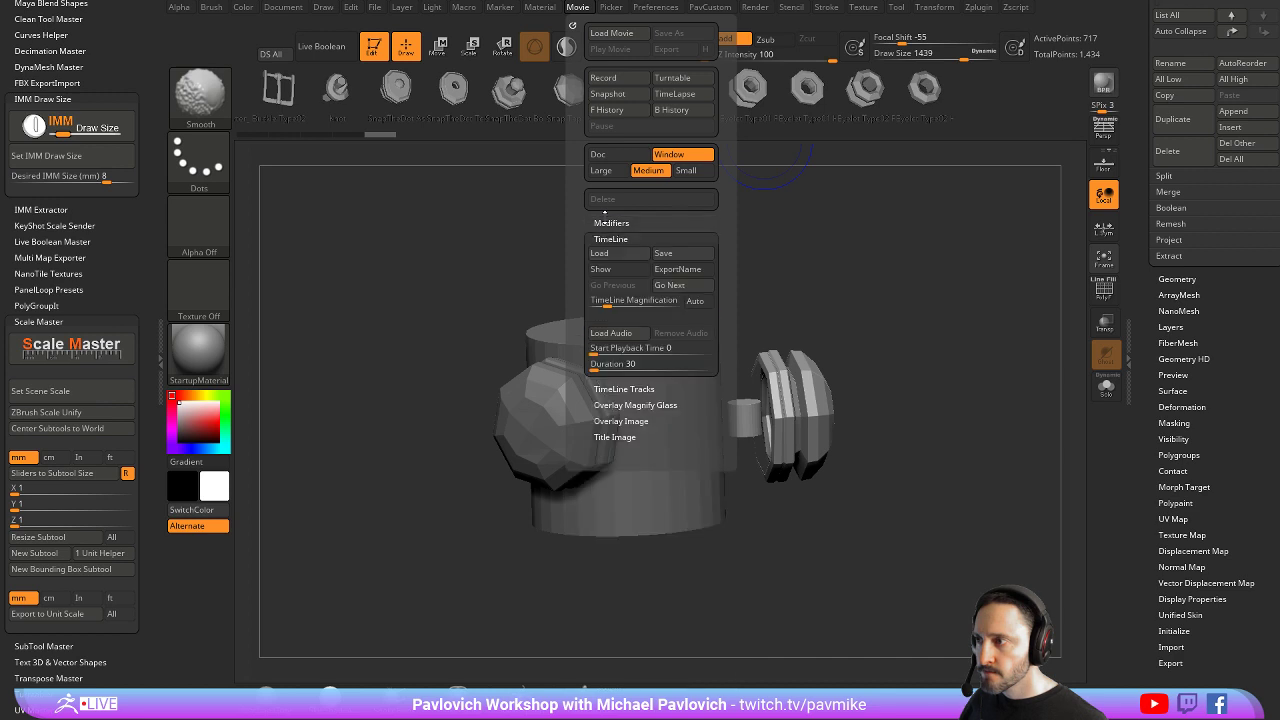
left_click(624, 389)
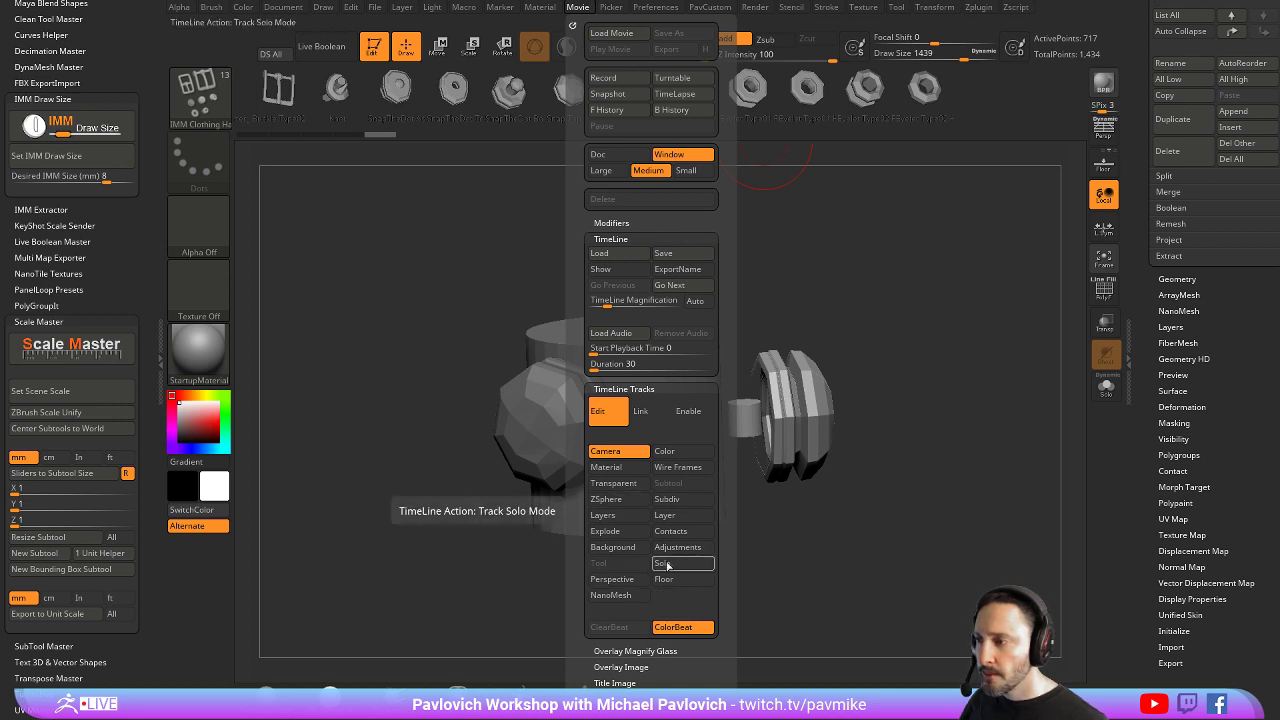
left_click(641, 389)
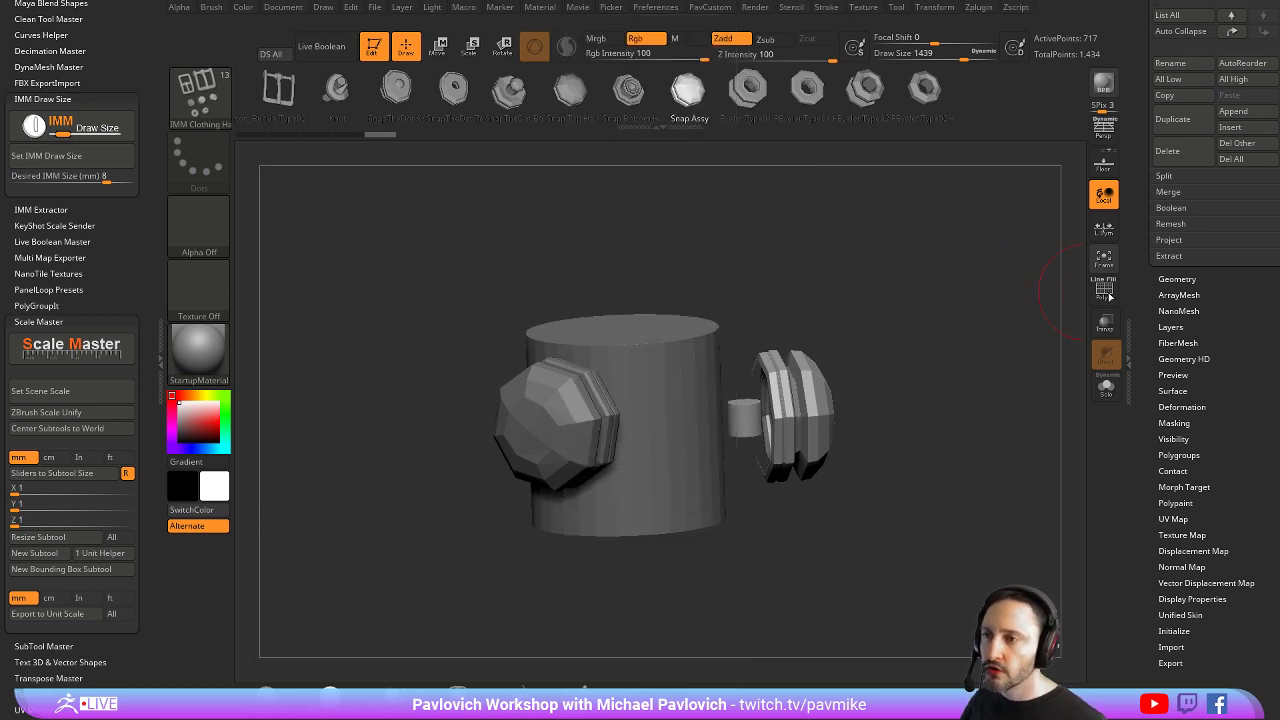
Show the tool's Layers section, collapse the Scale Master and IMM Draw Size plugins, and show the Turntabler options
left_click(1168, 327)
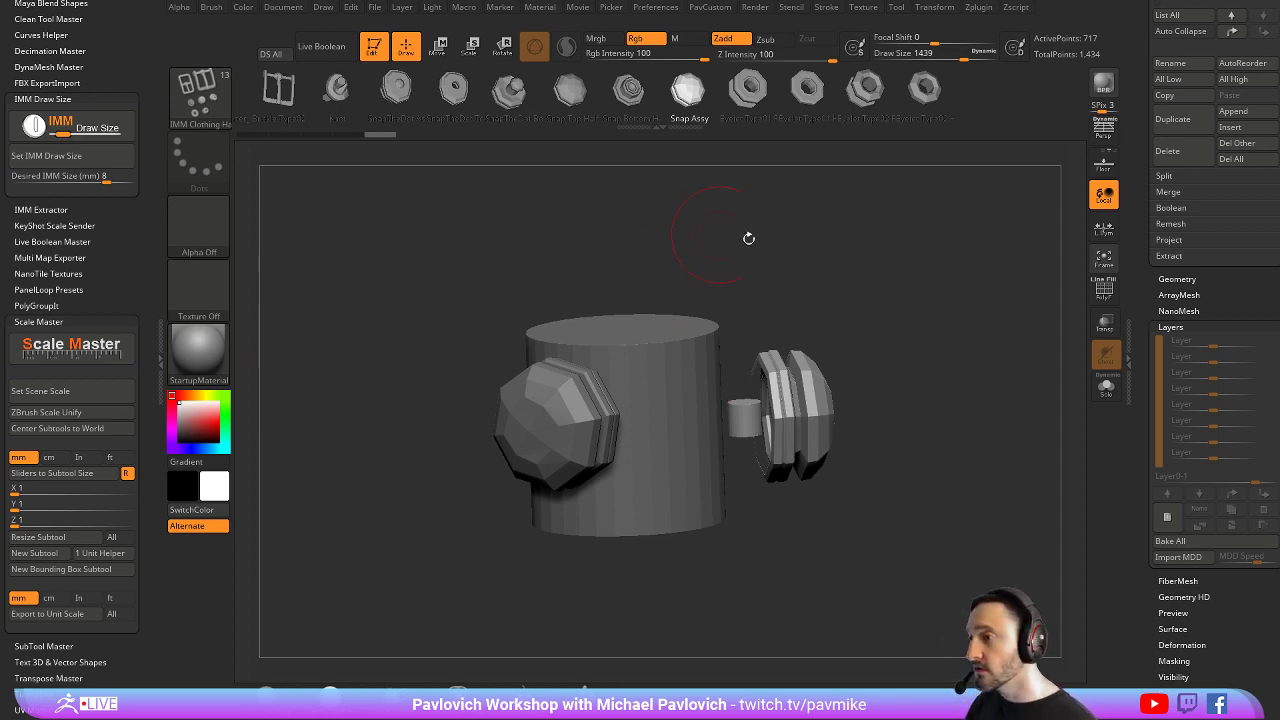
left_click_drag(749, 238, 850, 281, "shift")
left_click(117, 321, "shift")
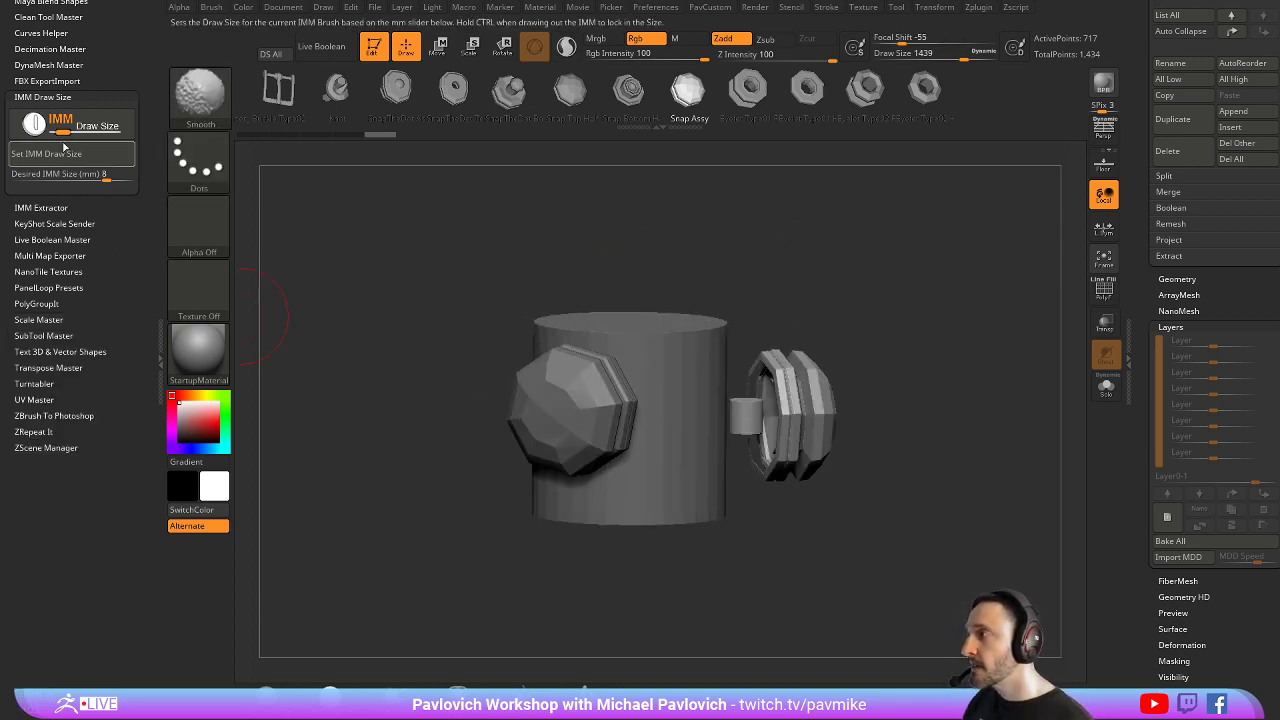
left_click(45, 97)
left_click(37, 289)
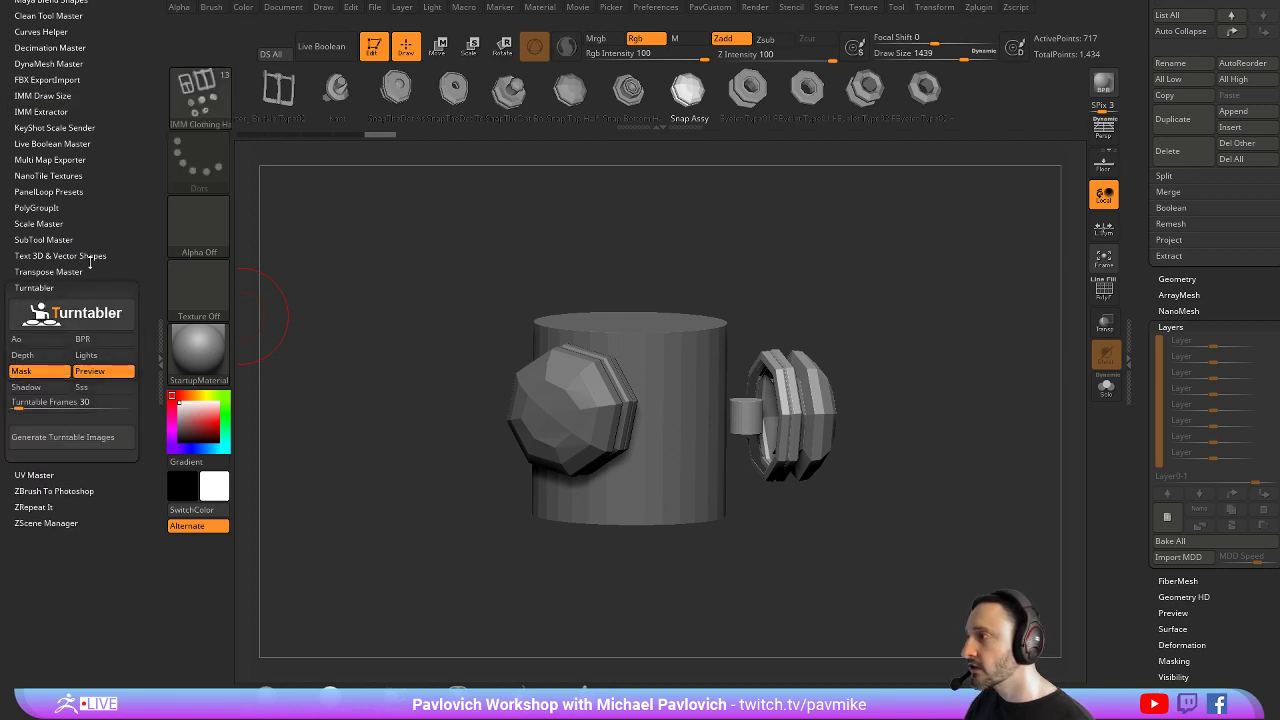
left_click_drag(752, 217, 534, 168)
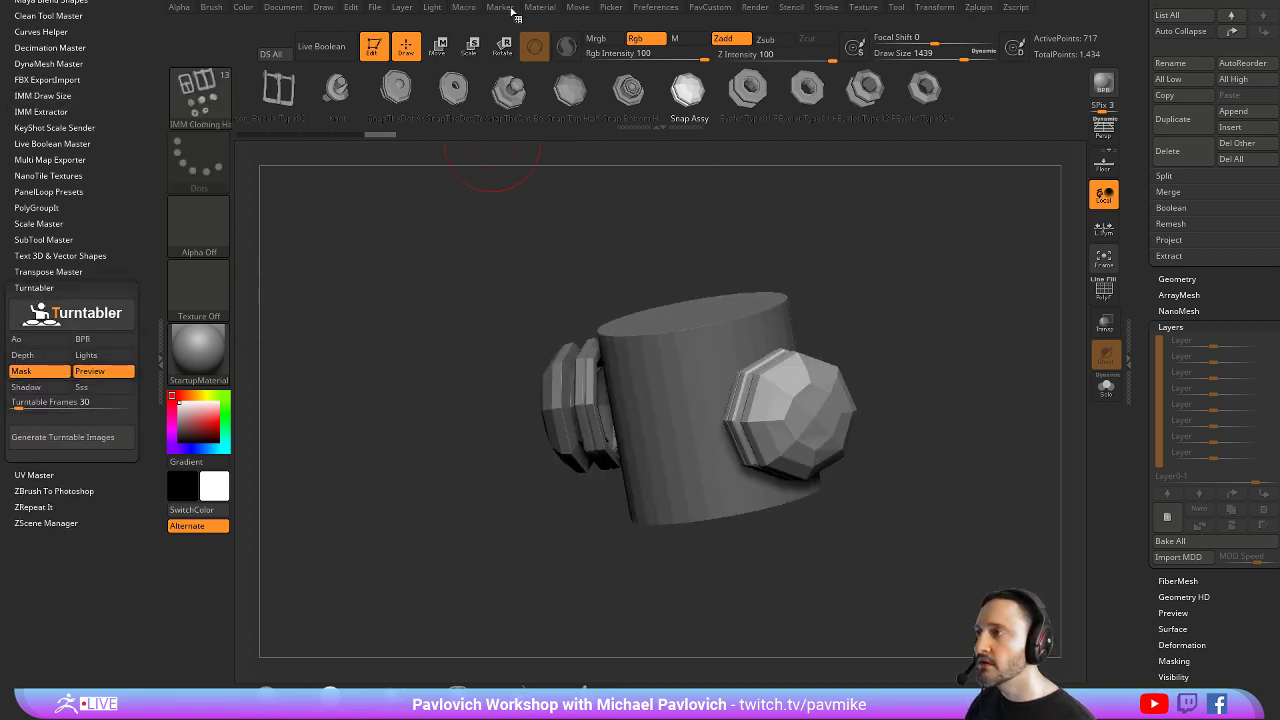
Set the Movie recording area to Doc for turntables and enlarge the model within the document frame
left_click(578, 7)
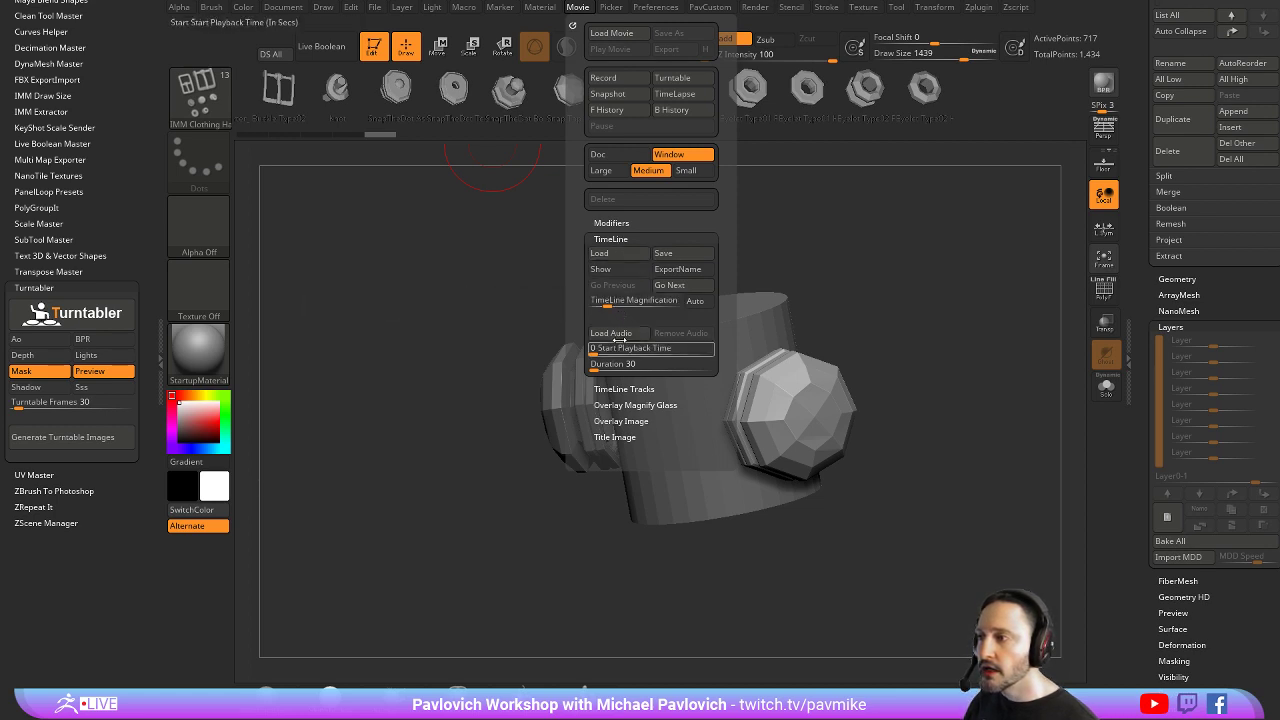
key("shift")
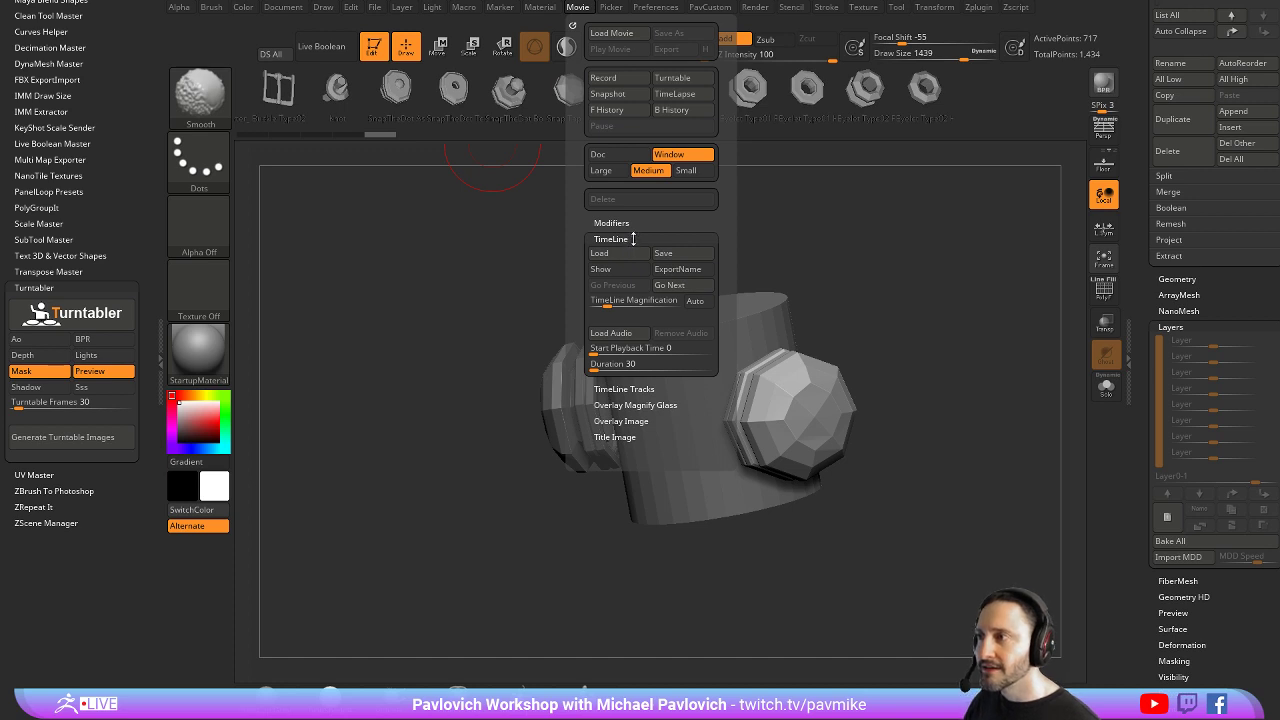
left_click(672, 78)
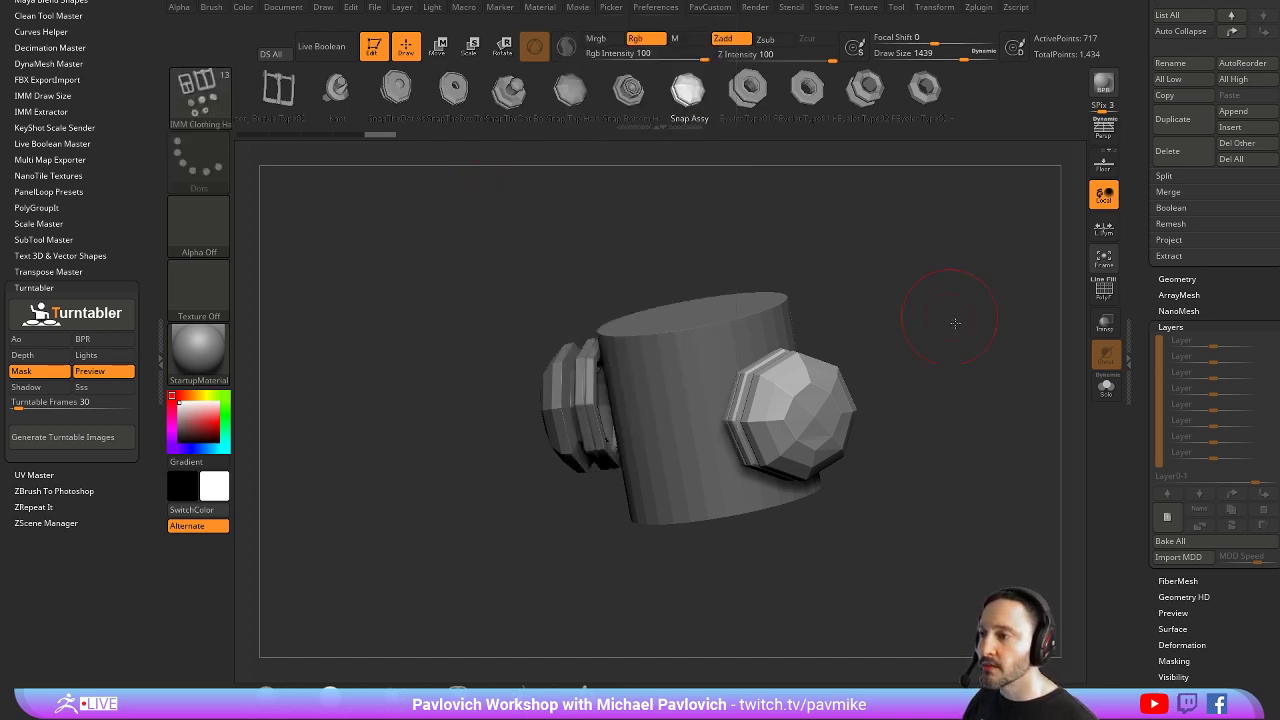
left_click(576, 7)
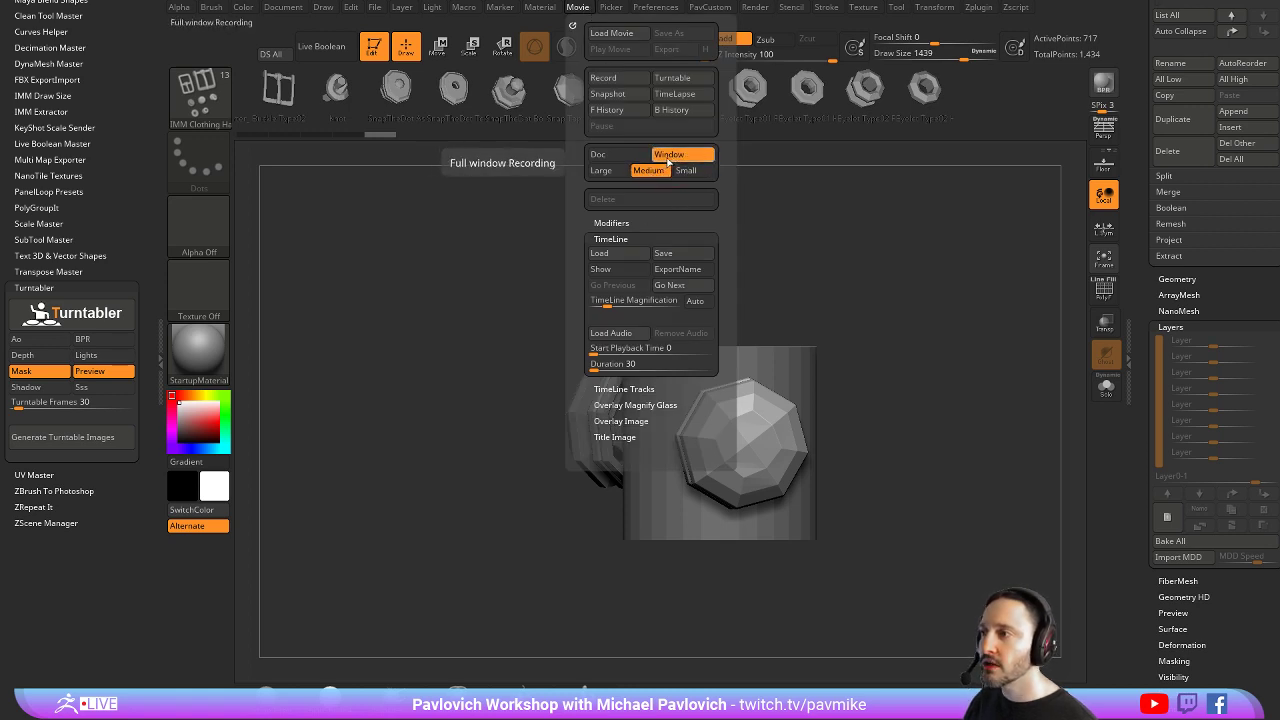
left_click(598, 154)
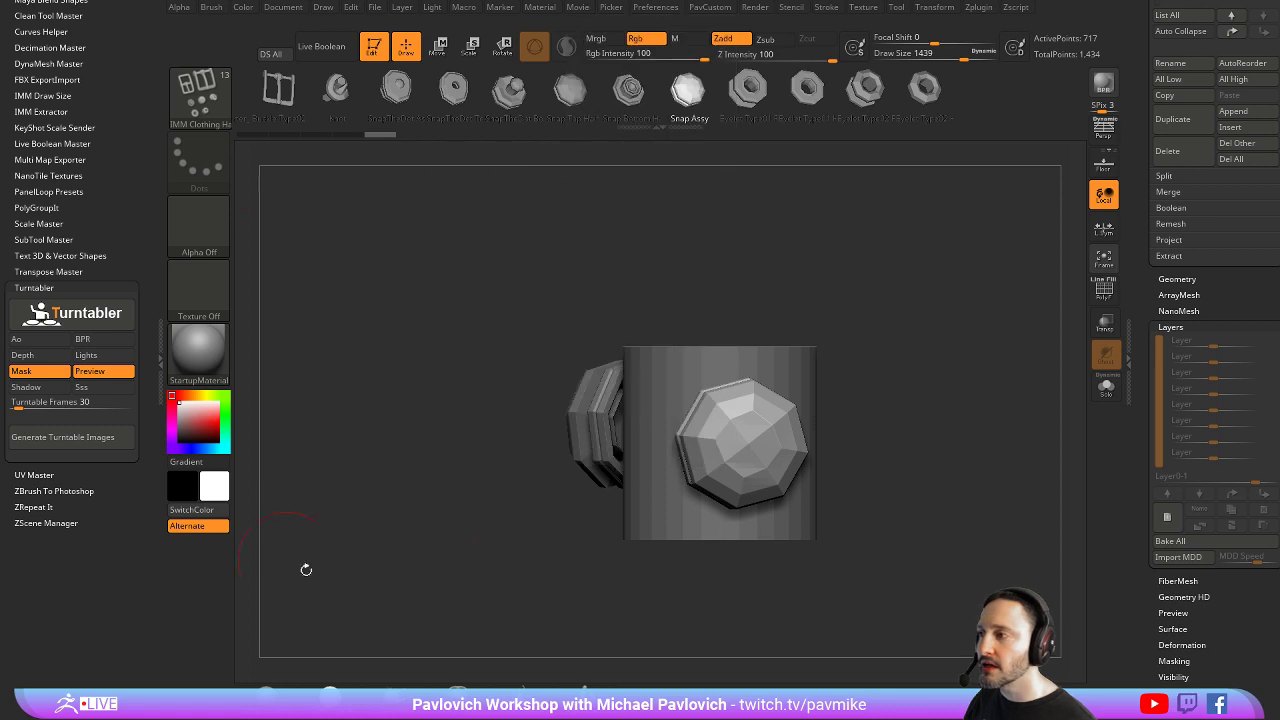
left_click_drag(815, 293, 929, 331, "alt")
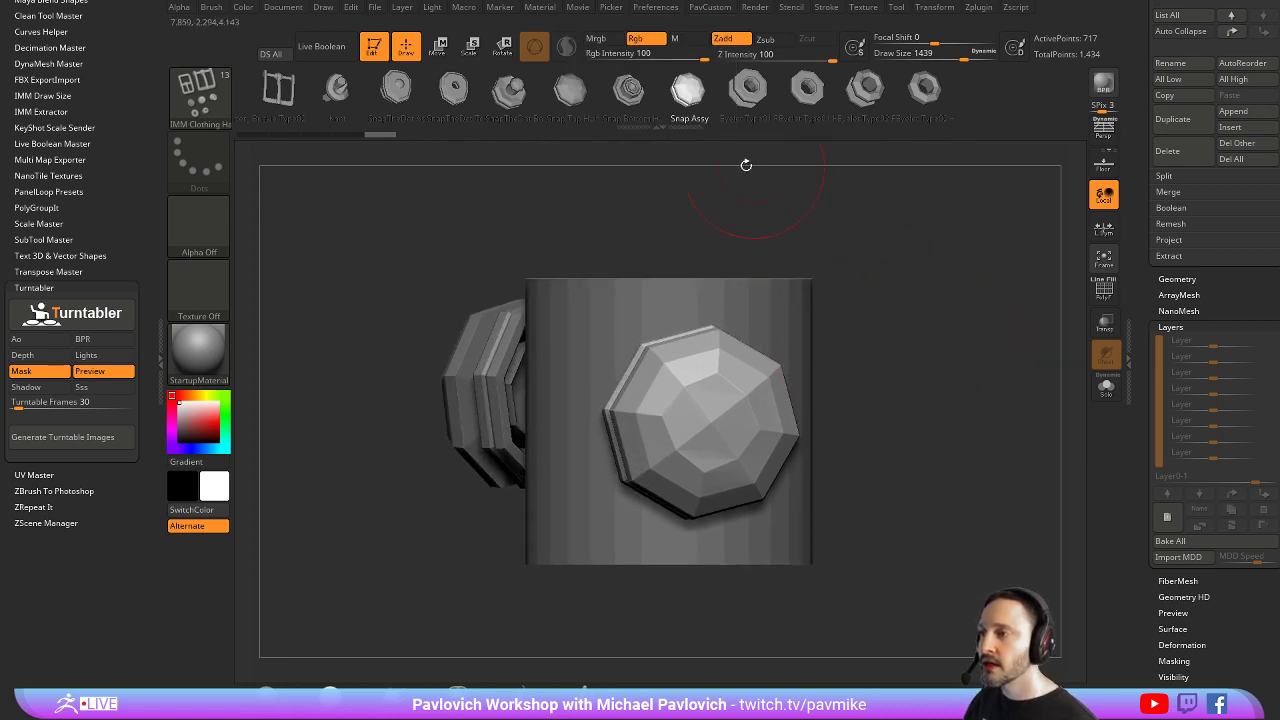
Render the cylinder and snap assembly with Best Preview Render
left_click(575, 8)
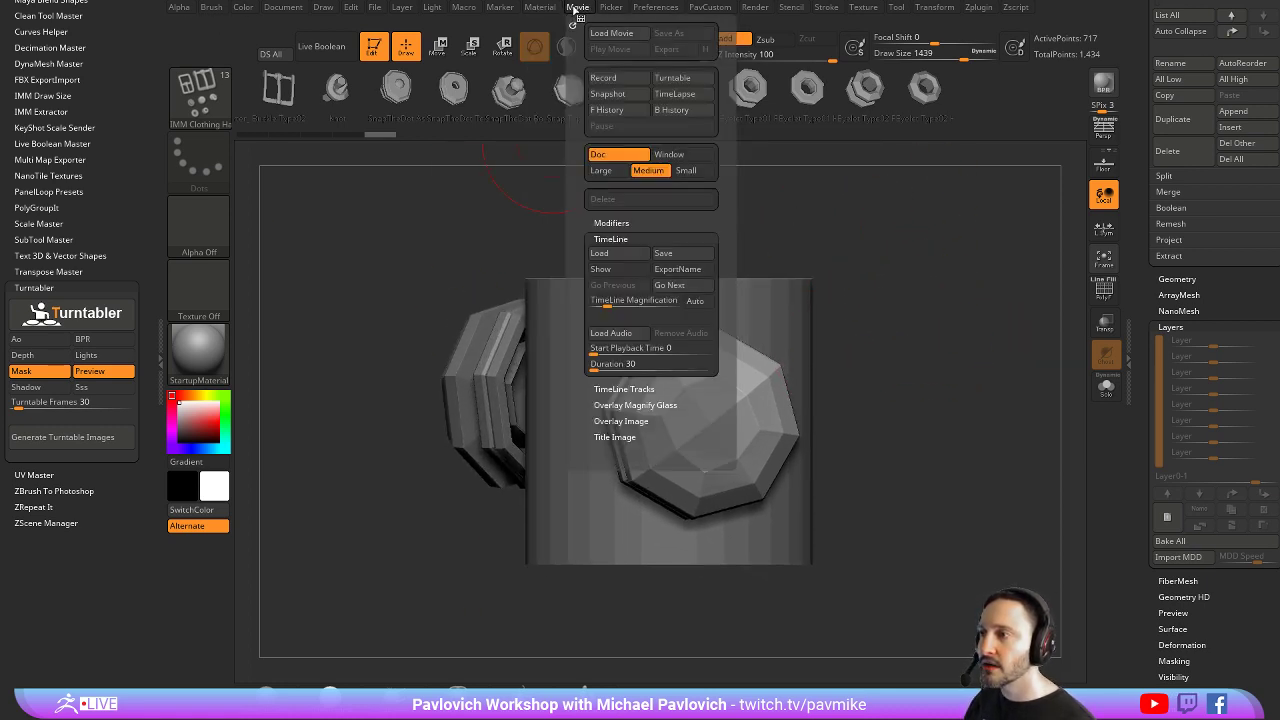
key("shift+r")
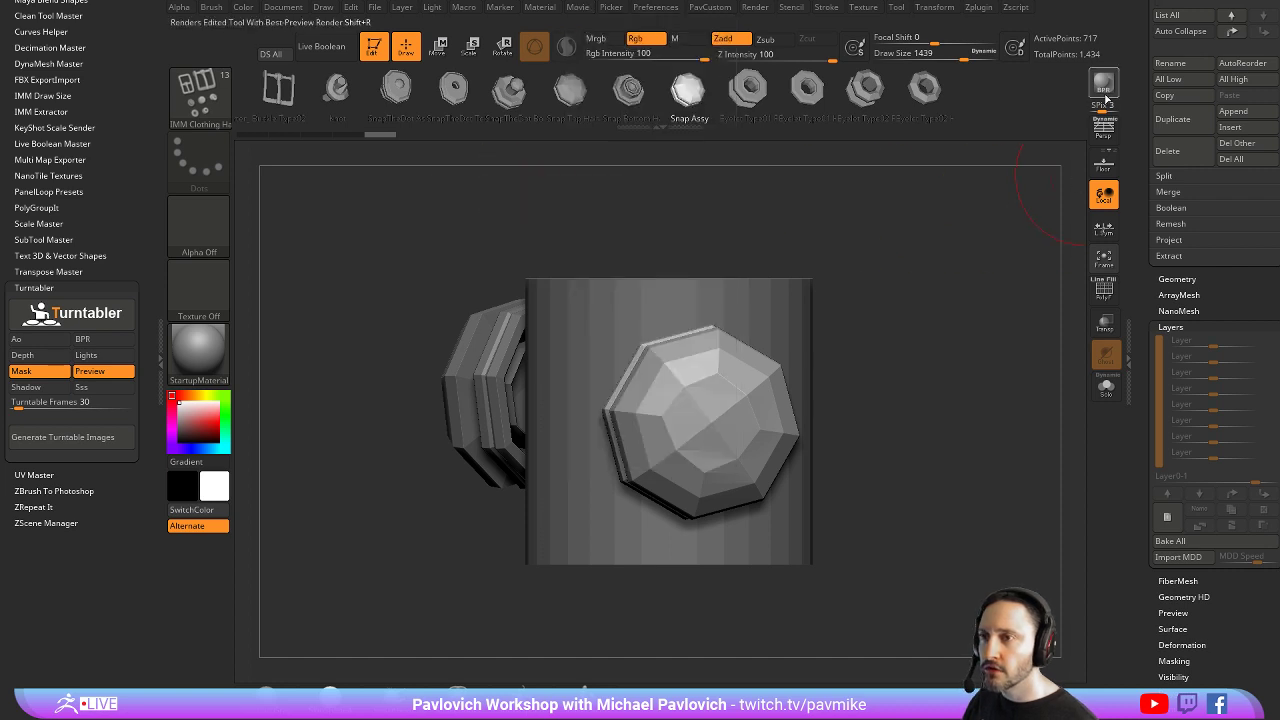
Set the movie modifiers to 30 SpinFrames and a Cursor Size of 0
left_click(577, 8)
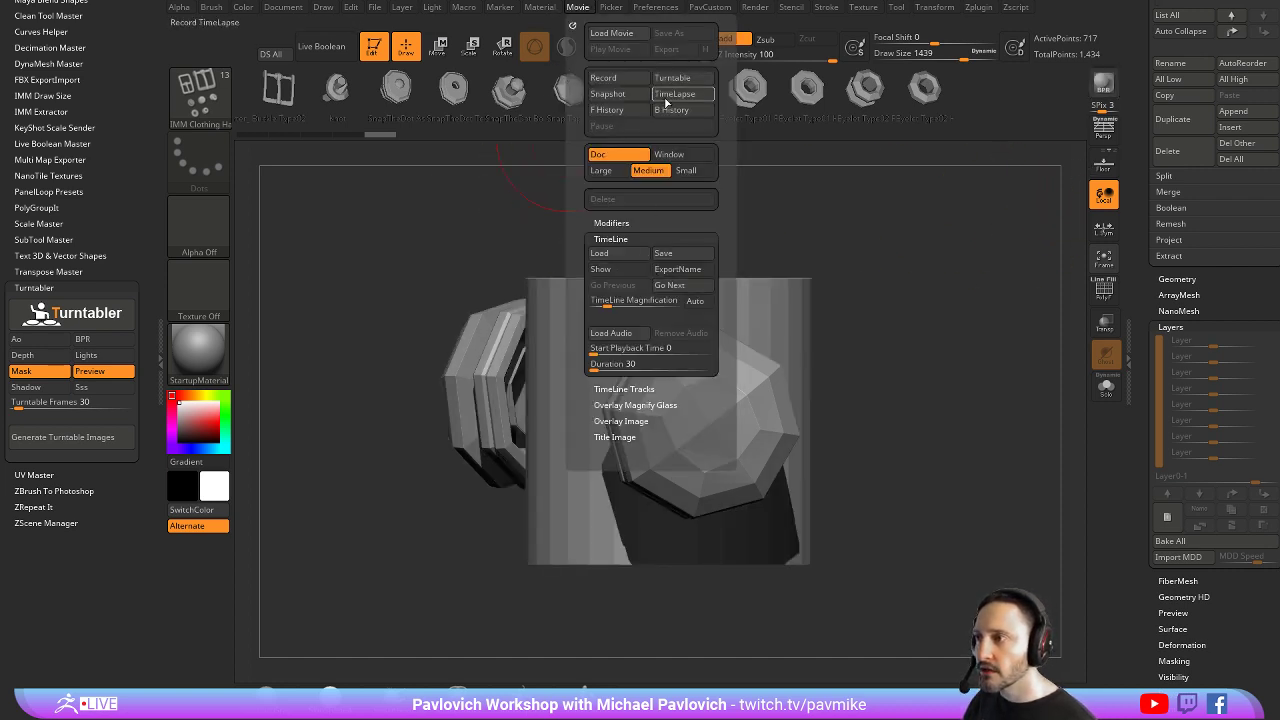
left_click(611, 223)
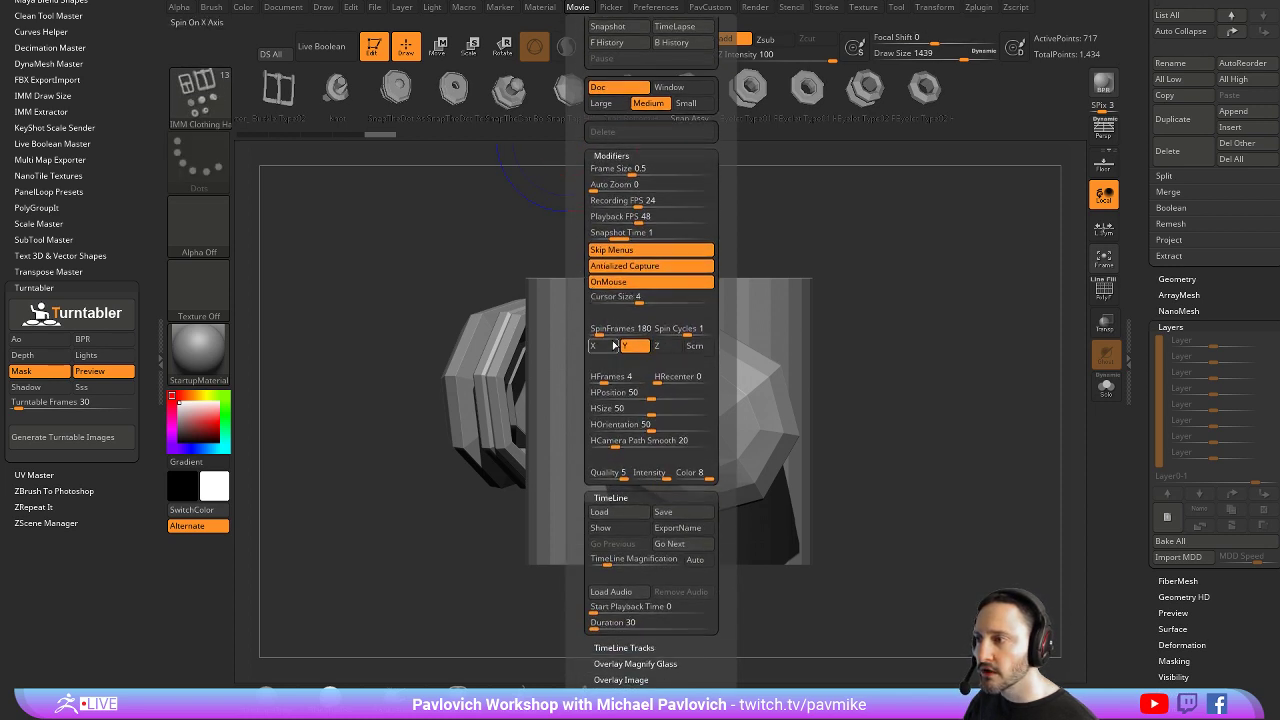
left_click(598, 330)
type("75")
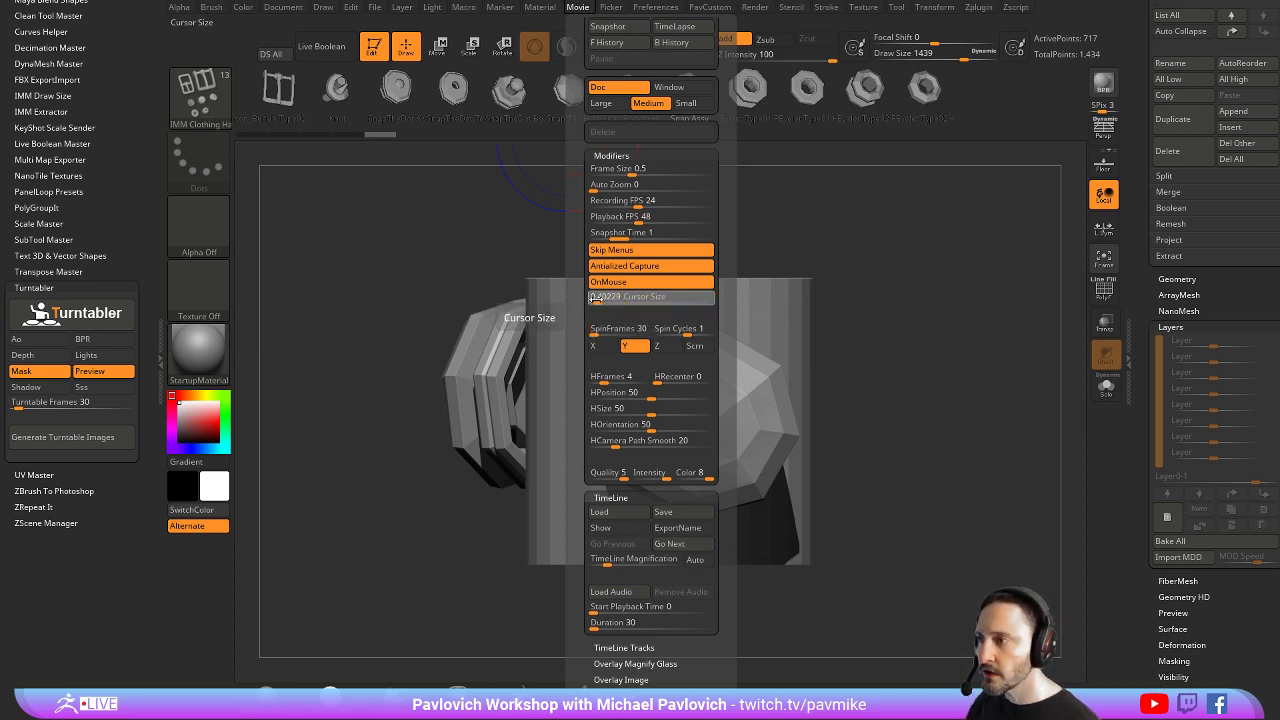
left_click(602, 299)
type("0")
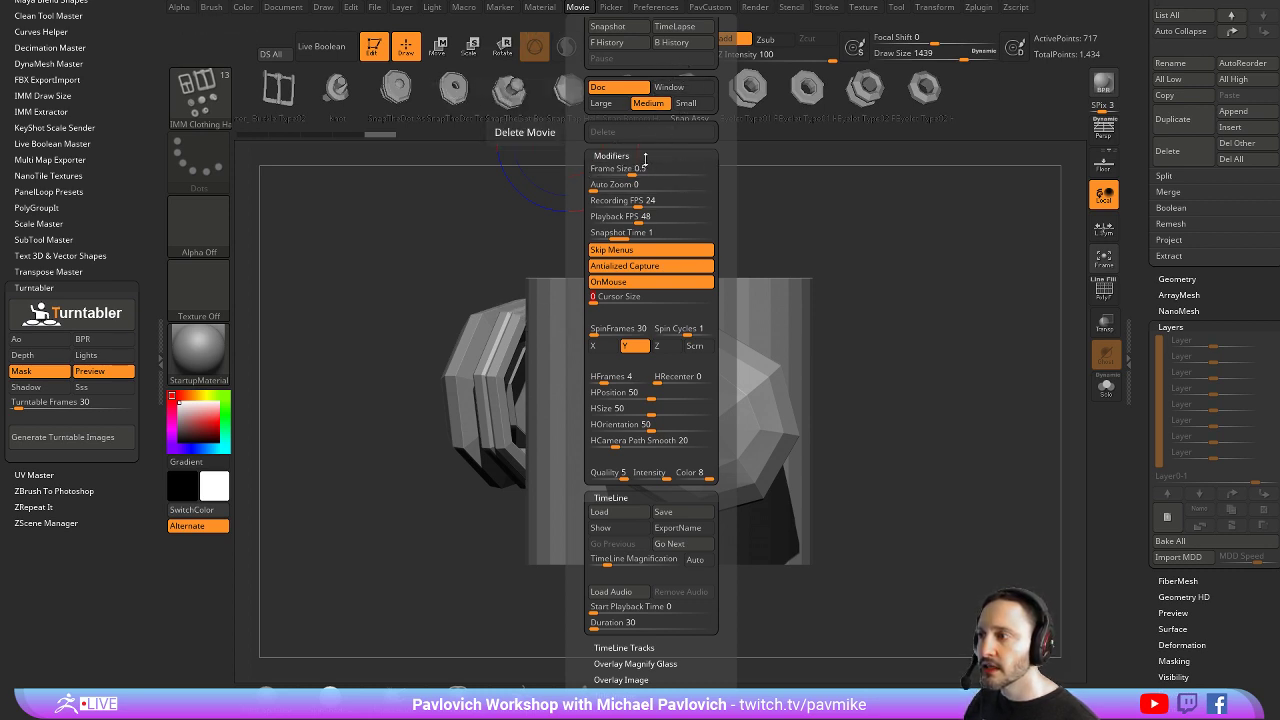
scroll(596, 196, "up", 2)
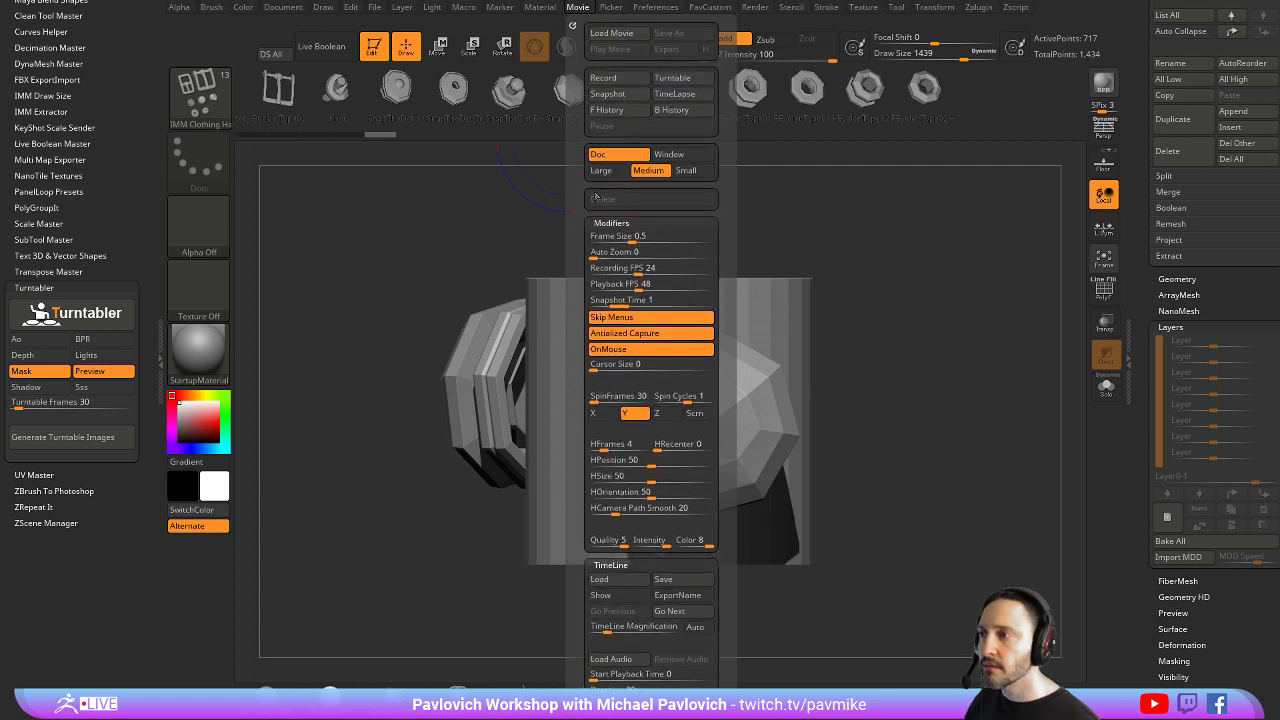
Record a turntable movie of the model and export it to the Desktop as ZBrush Movie.MPG
left_click(674, 93)
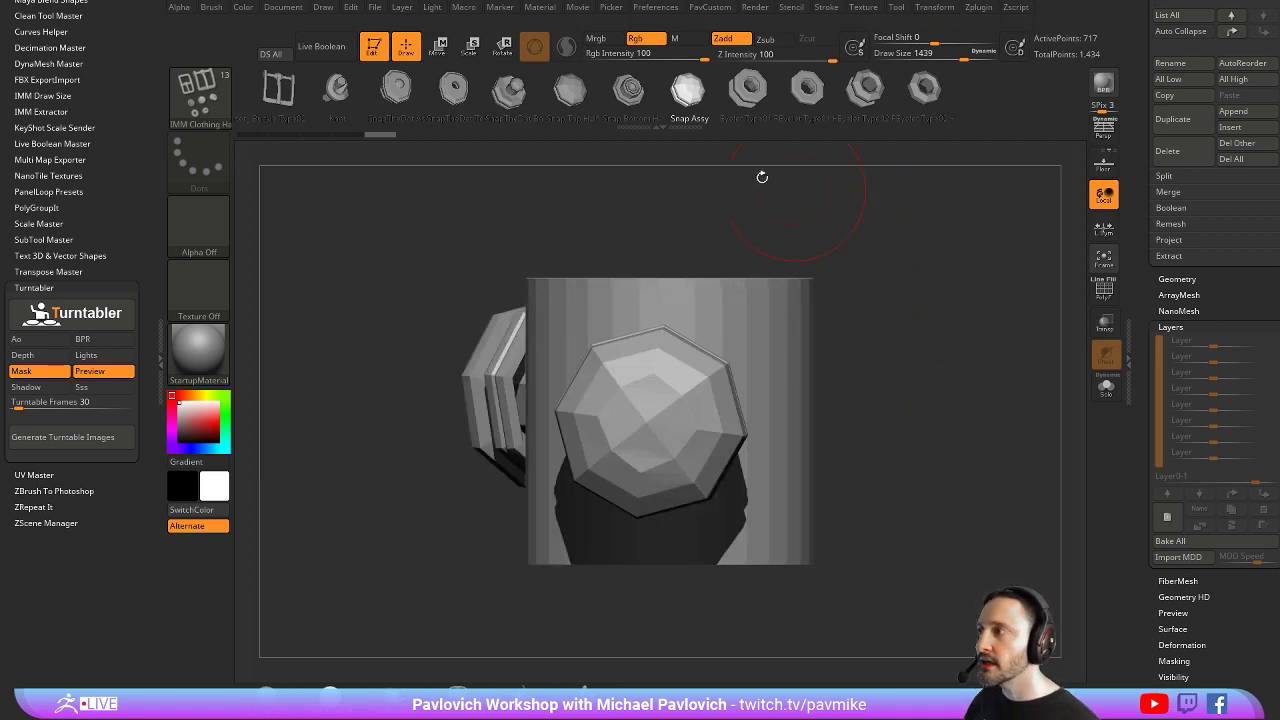
left_click(578, 8)
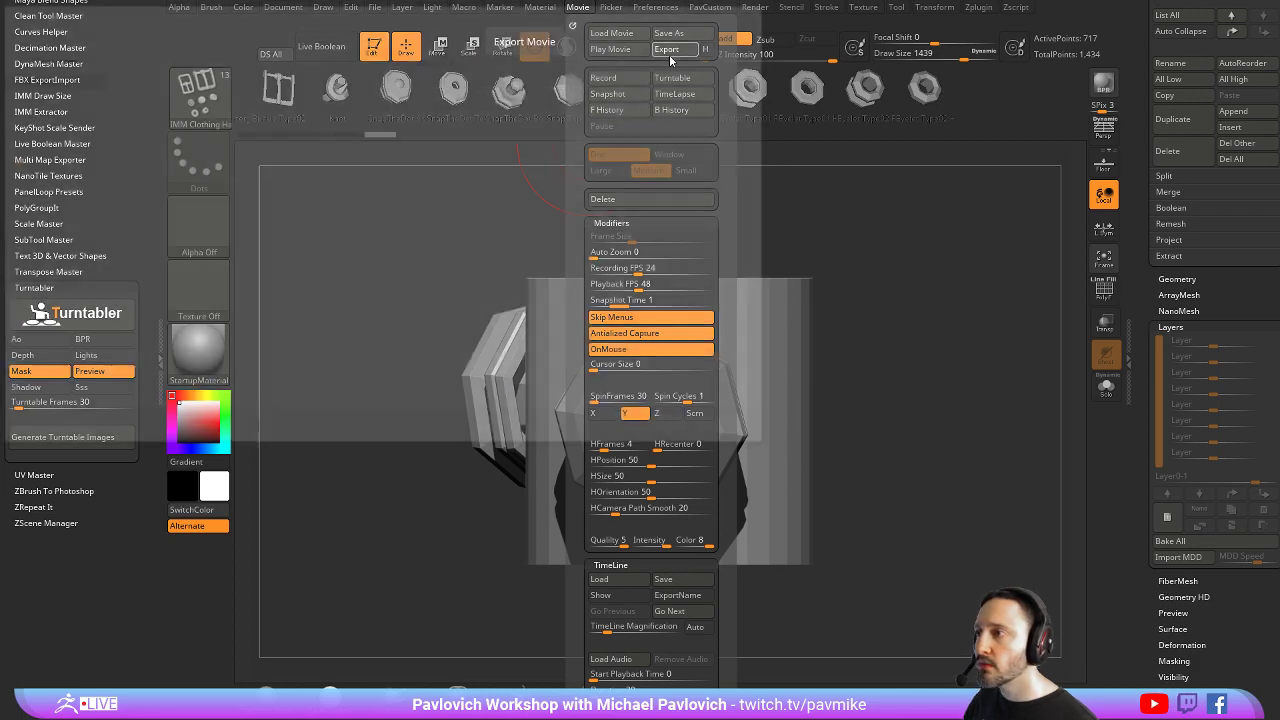
left_click(667, 50)
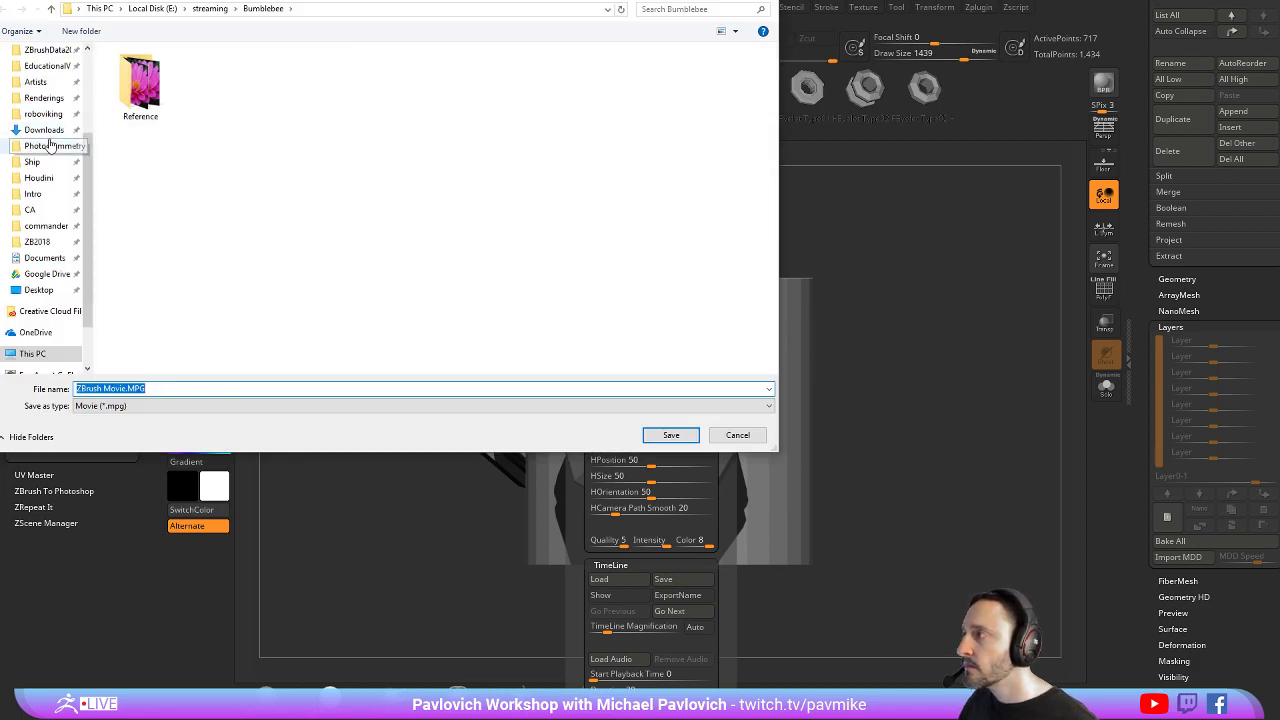
left_click(40, 289)
left_click(205, 388)
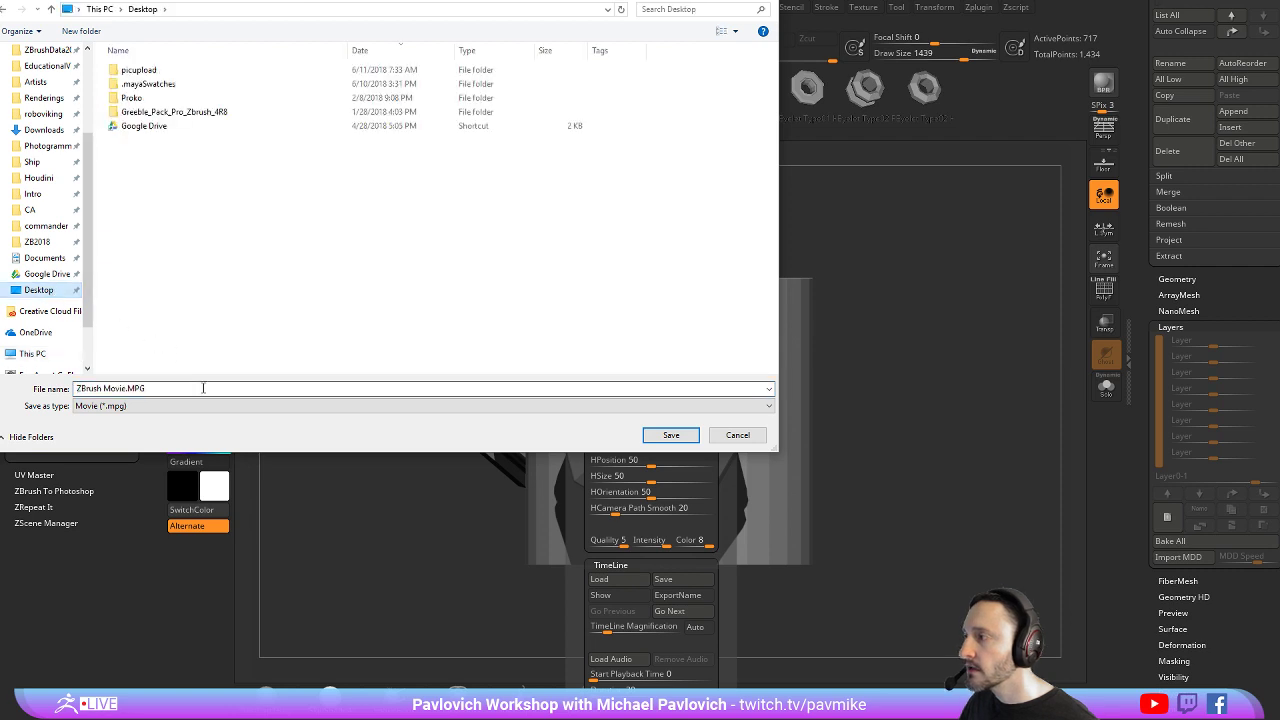
left_click(686, 441)
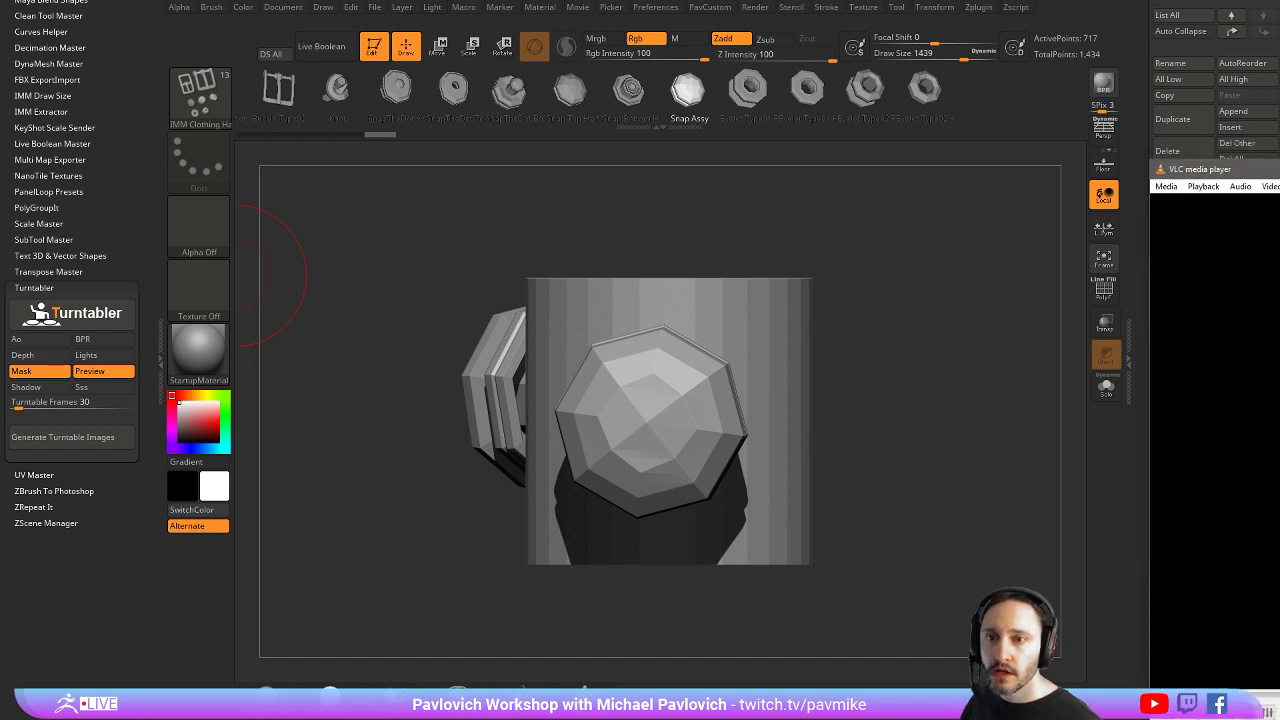
left_click(624, 210)
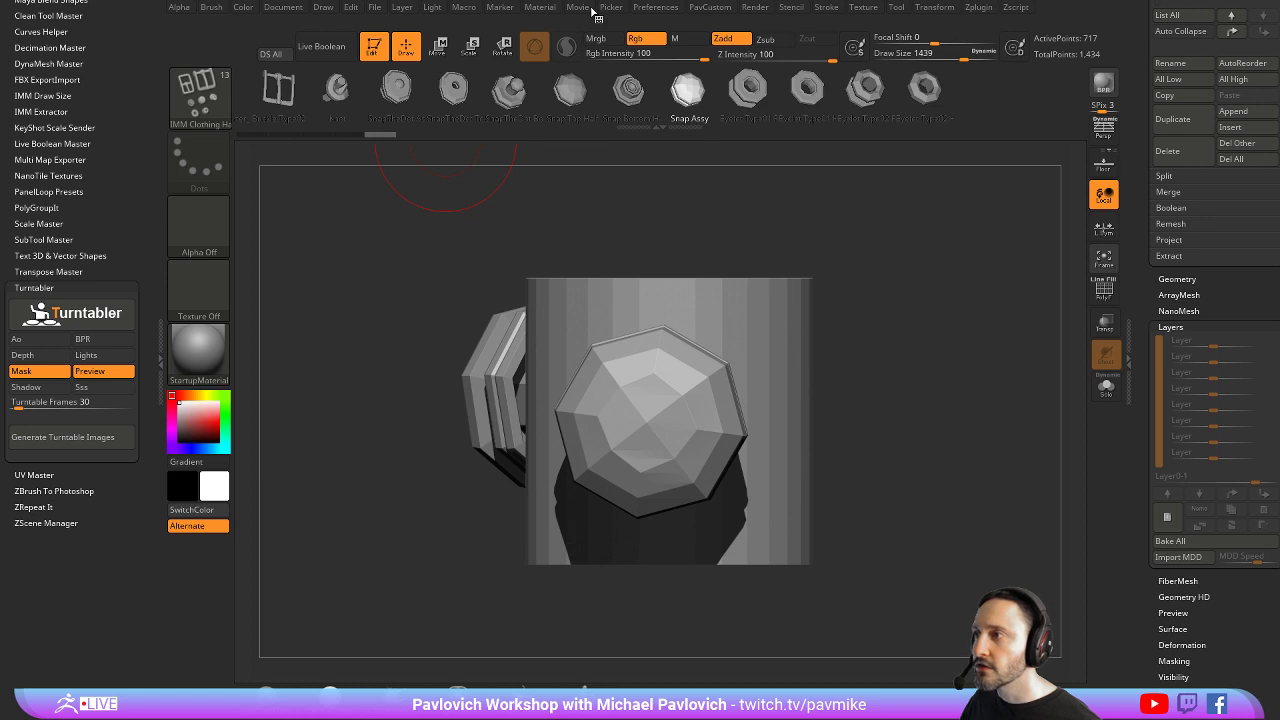
Set the movie's Overlay Image opacity to 0 and the Title Image FadeOut Time to 0
left_click(588, 8)
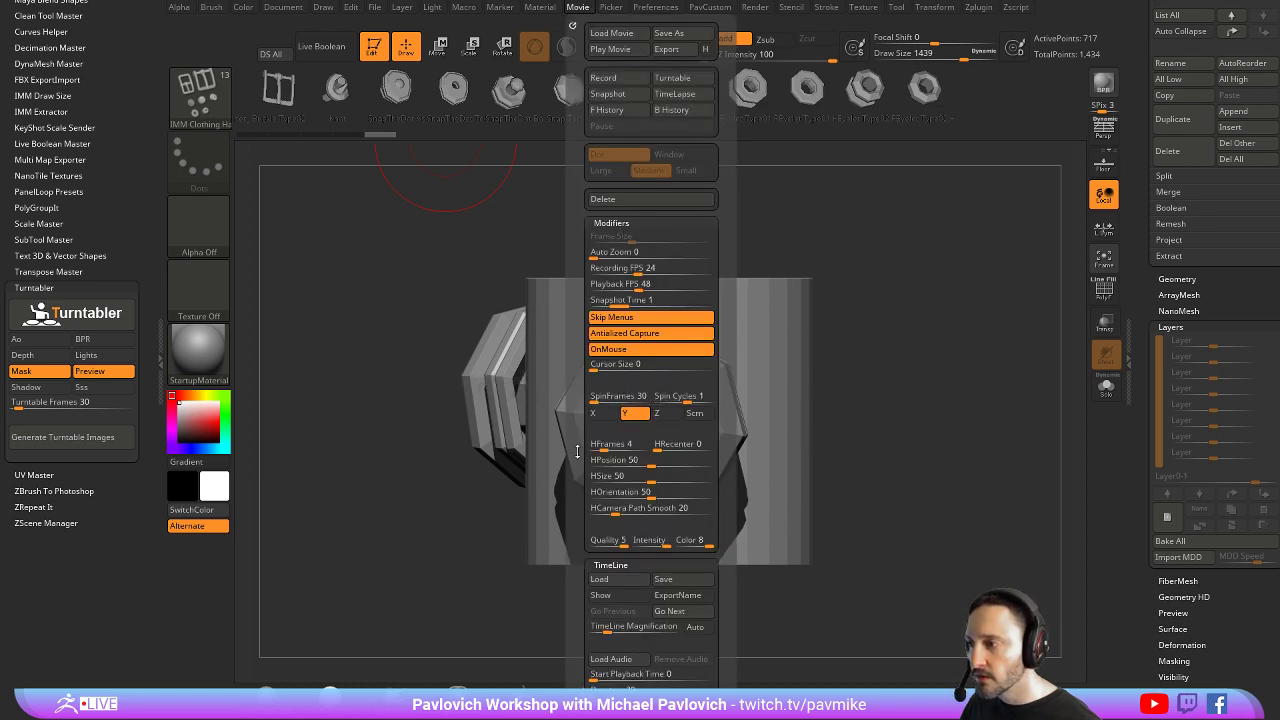
scroll(590, 400, "down", 5)
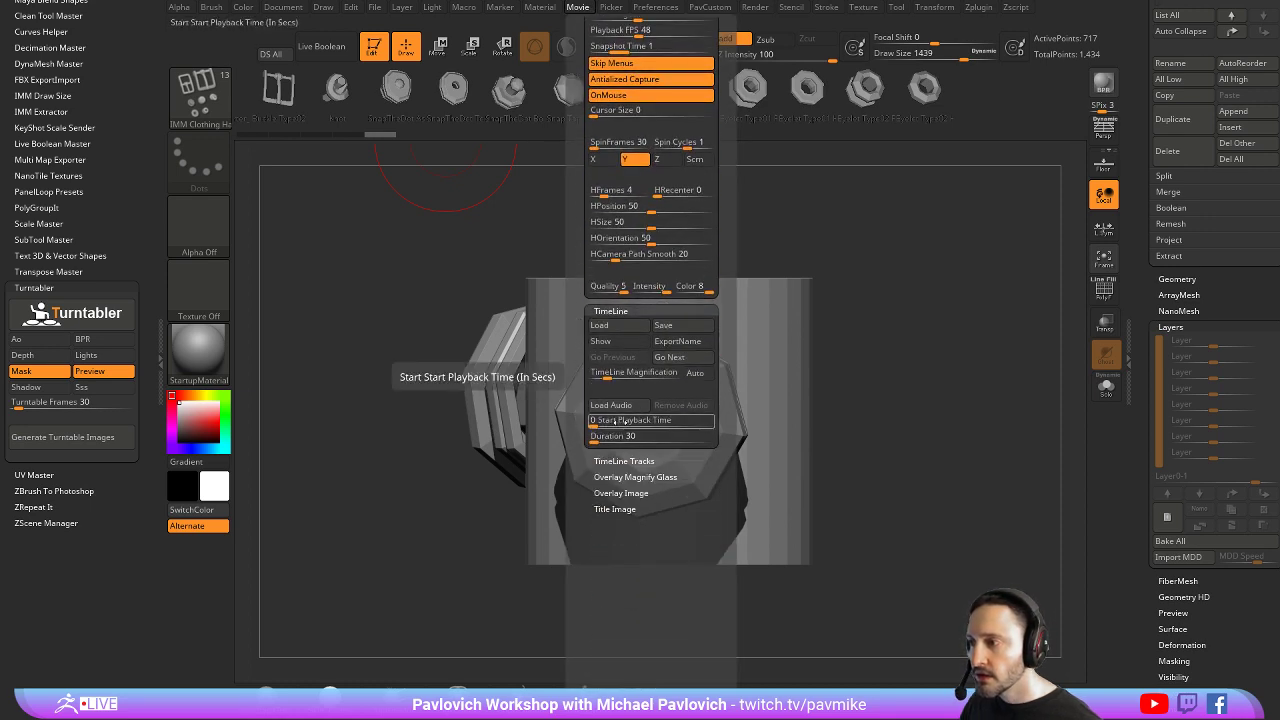
key("shift")
left_click(618, 493)
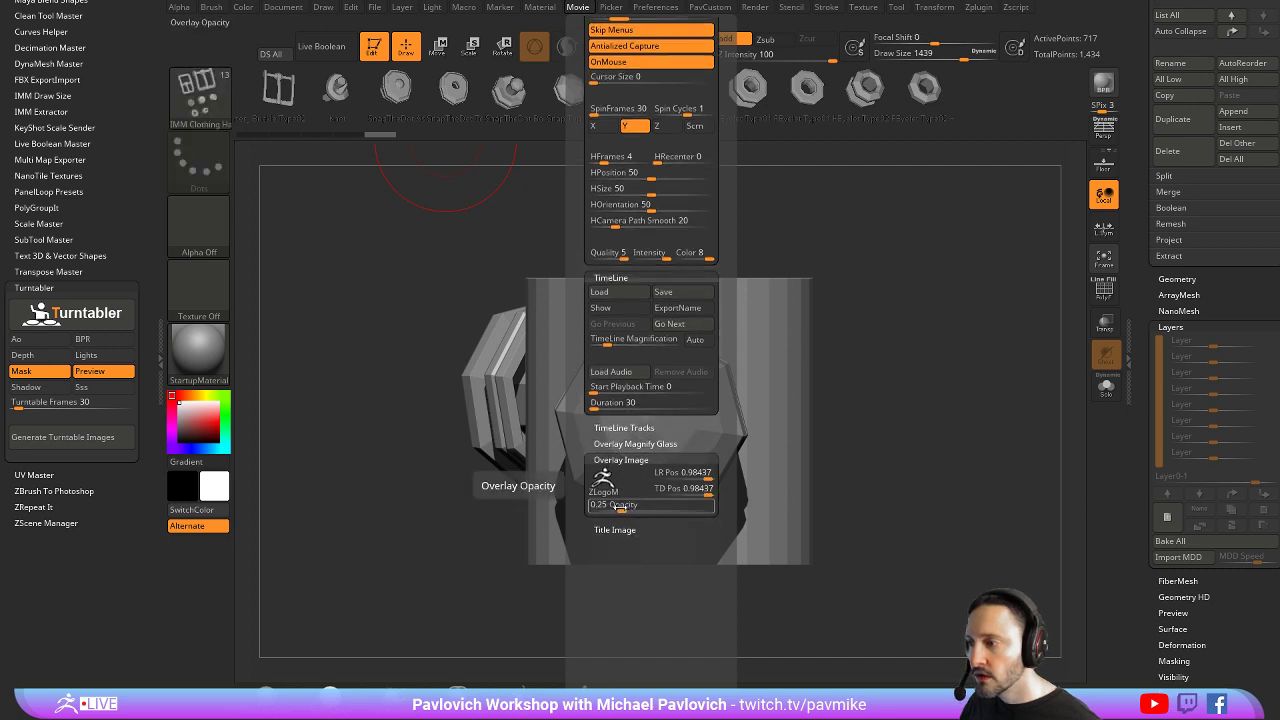
left_click_drag(616, 507, 590, 506)
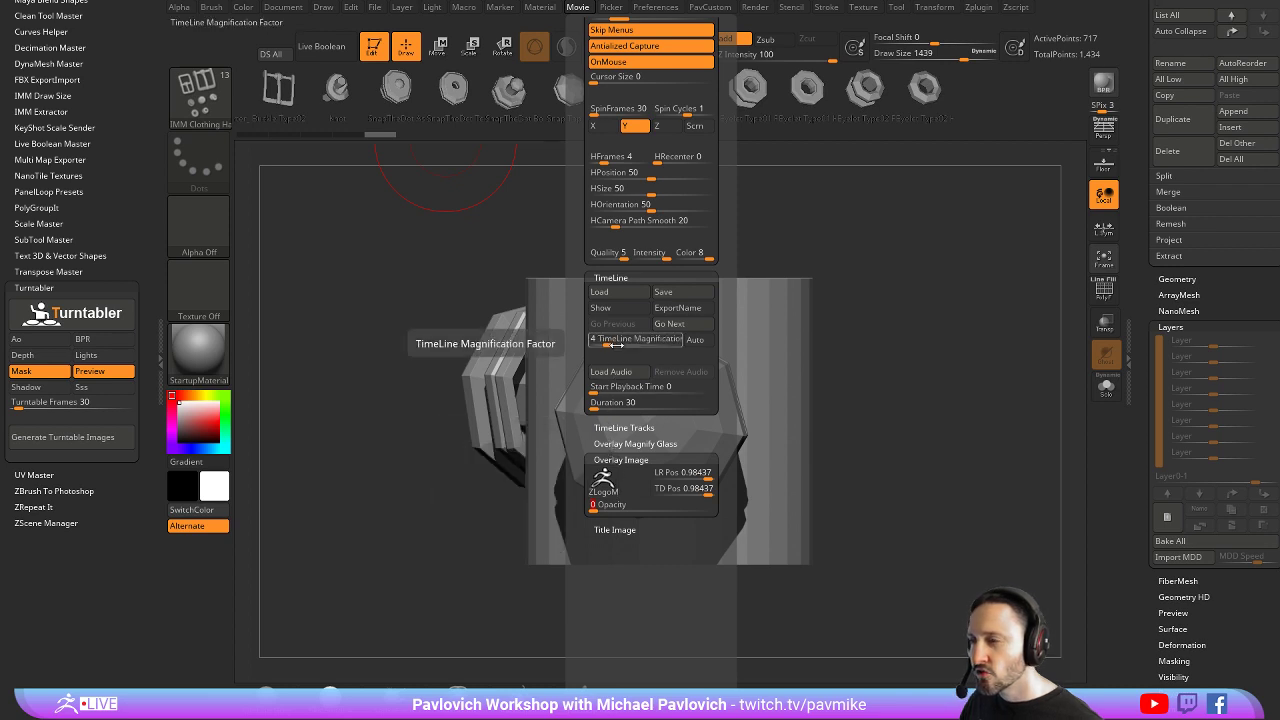
left_click(618, 529)
mouse_move(626, 521)
left_mouse_down()
mouse_move(608, 521)
mouse_move(611, 537)
left_mouse_up()
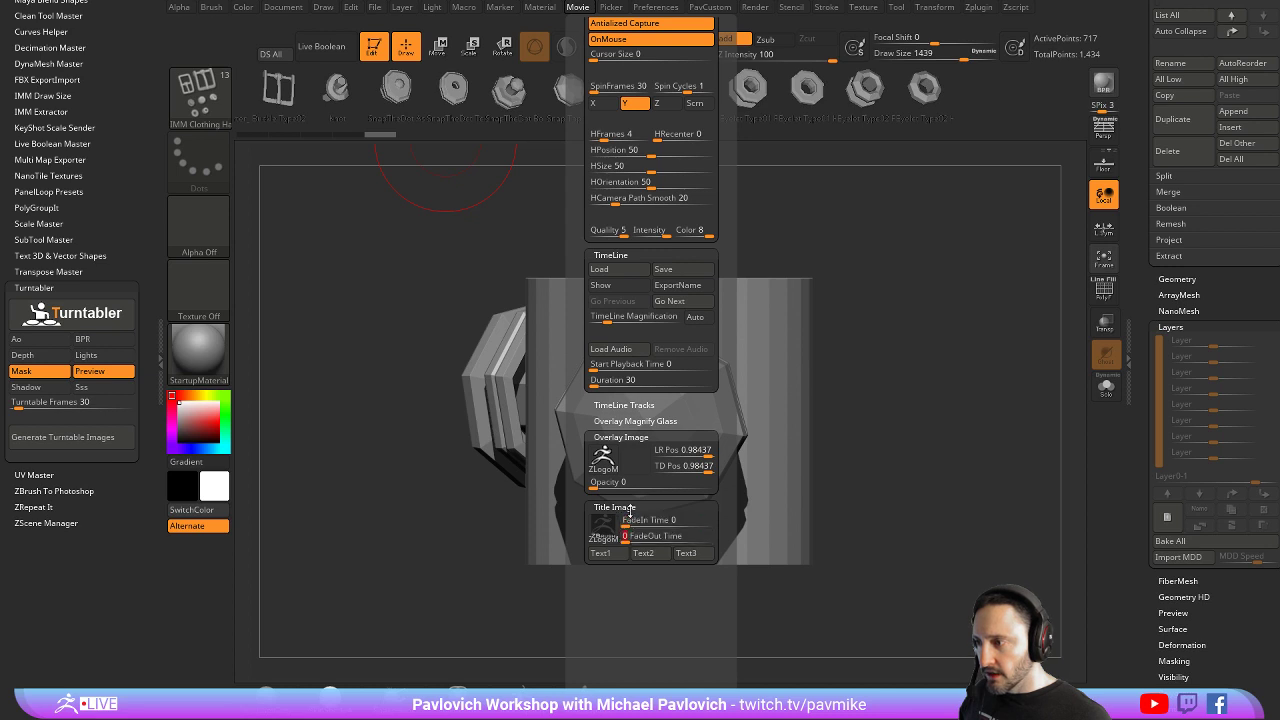
scroll(620, 270, "up", 3)
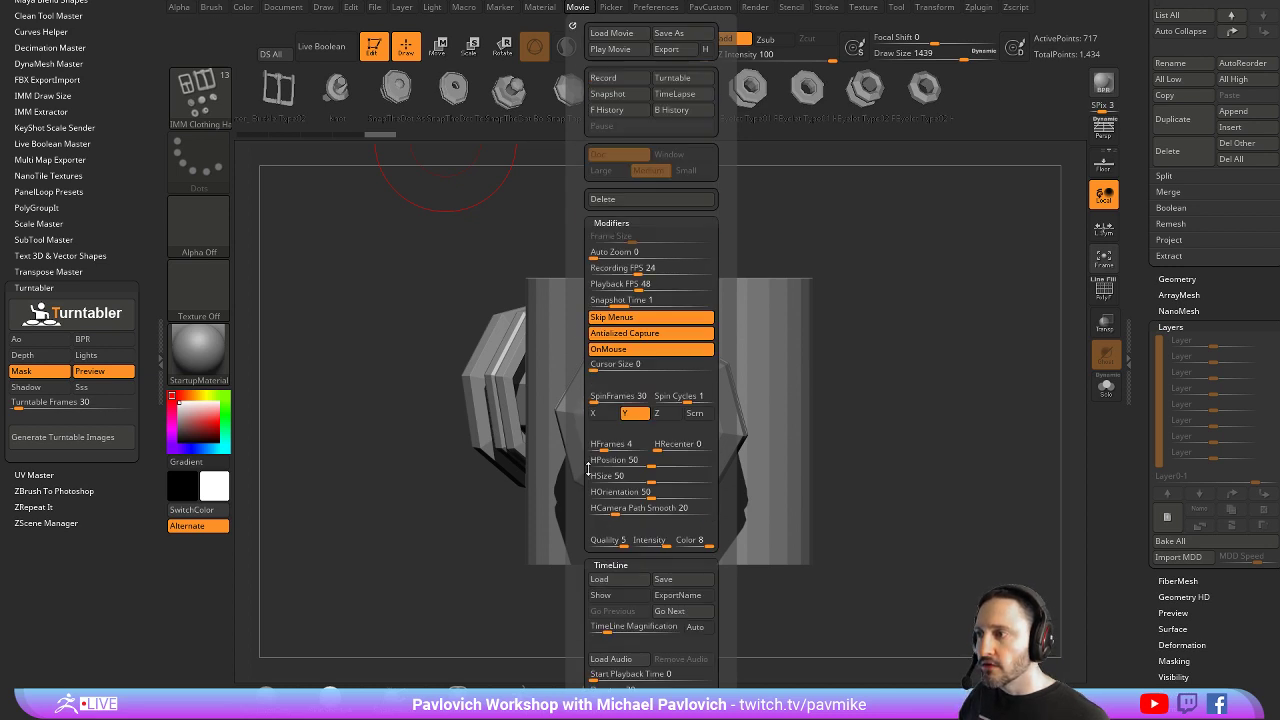
Delete the recorded movie without saving it
left_click(651, 205)
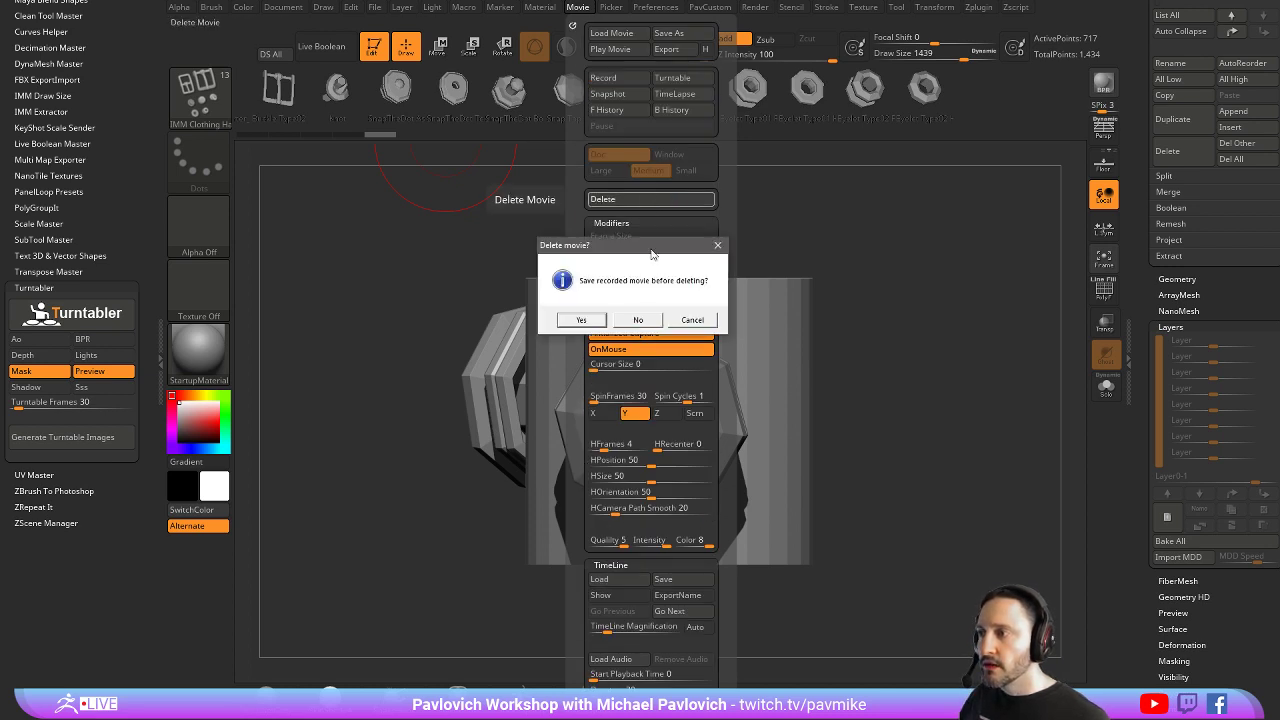
left_click(647, 321)
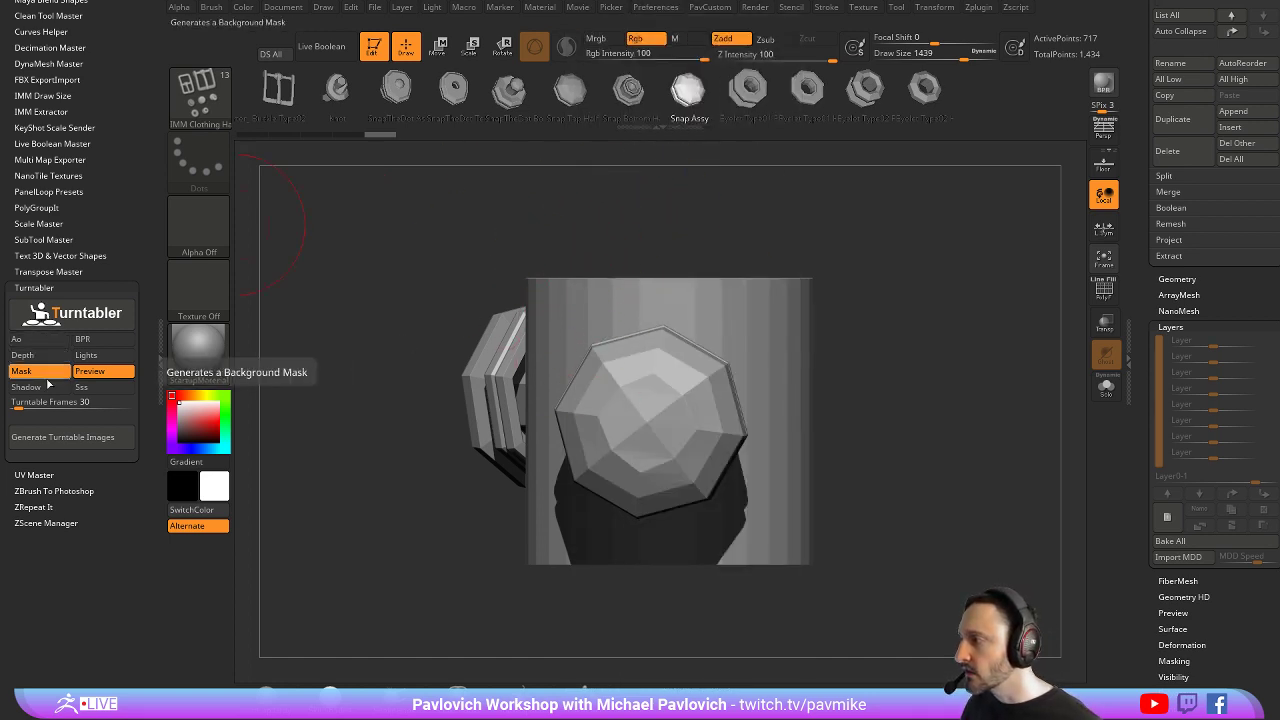
Configure Turntabler to generate BPR and Lights passes without Preview, using 15 turntable frames
left_click(96, 357)
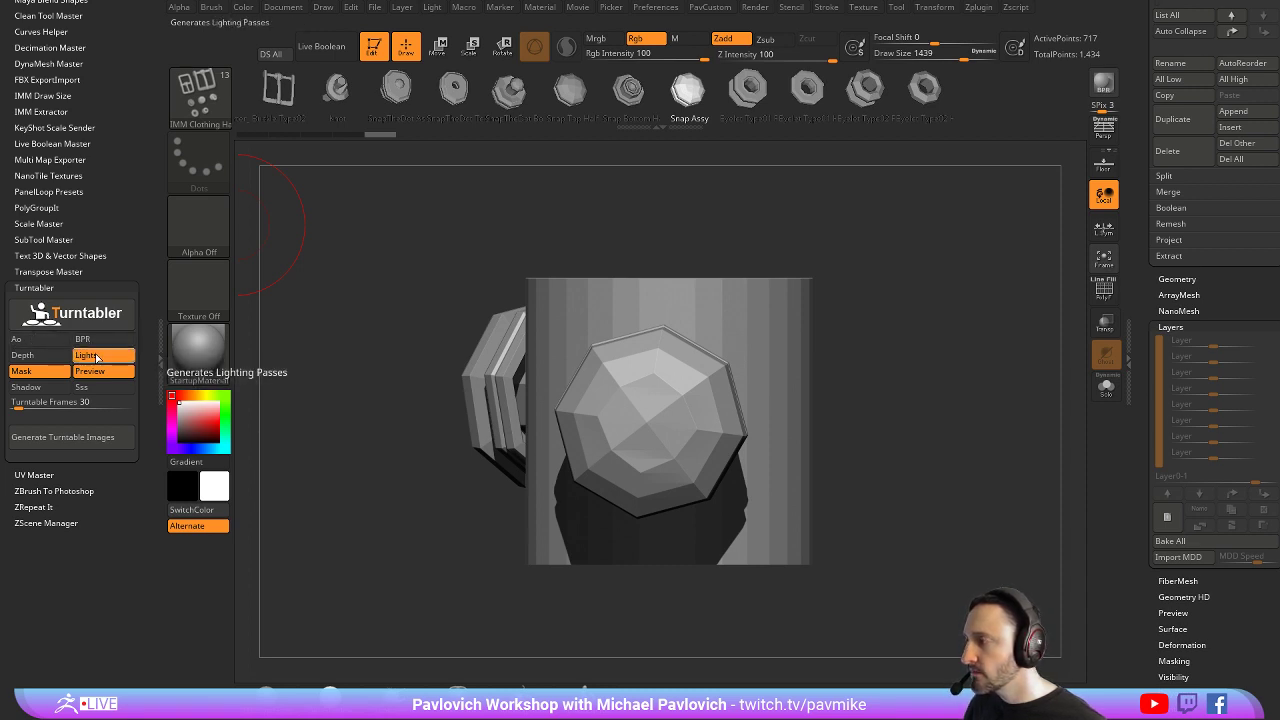
left_click(95, 339)
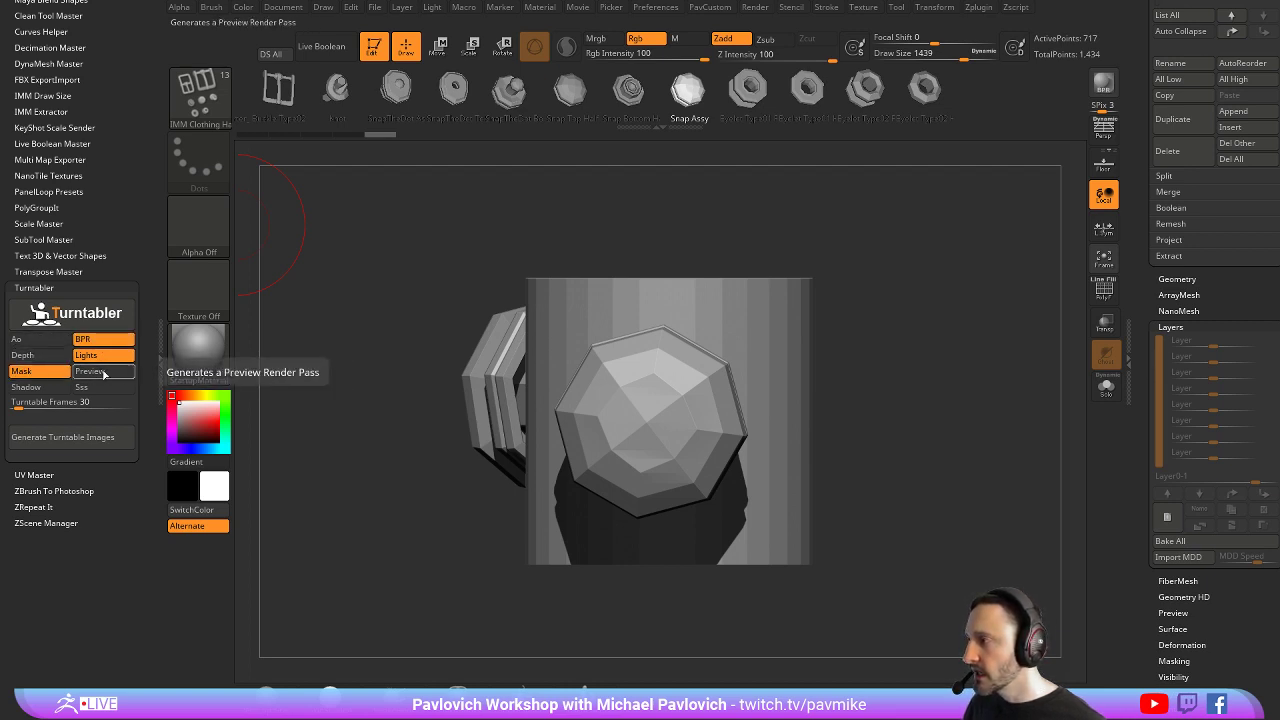
left_click_drag(107, 406, 12, 407)
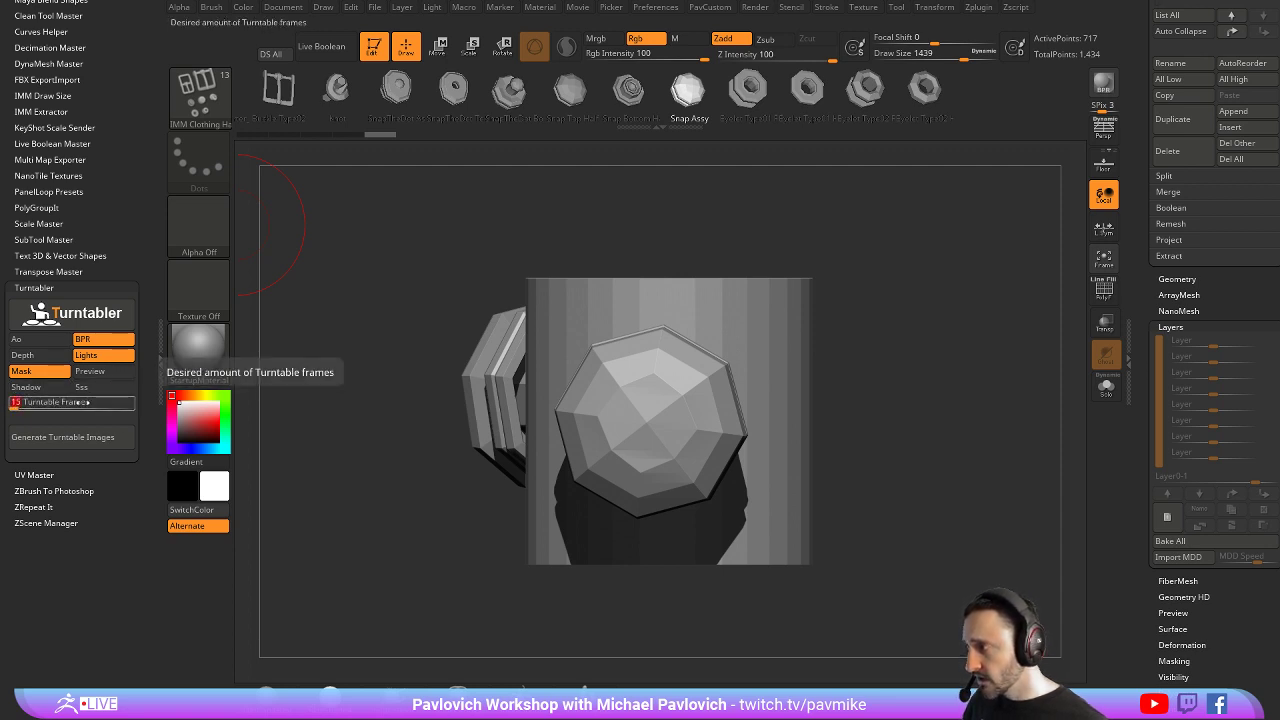
Rotate the model to a new starting angle, generate the turntable images to the Desktop as image.tif, and stop the render
left_click_drag(1011, 237, 874, 247)
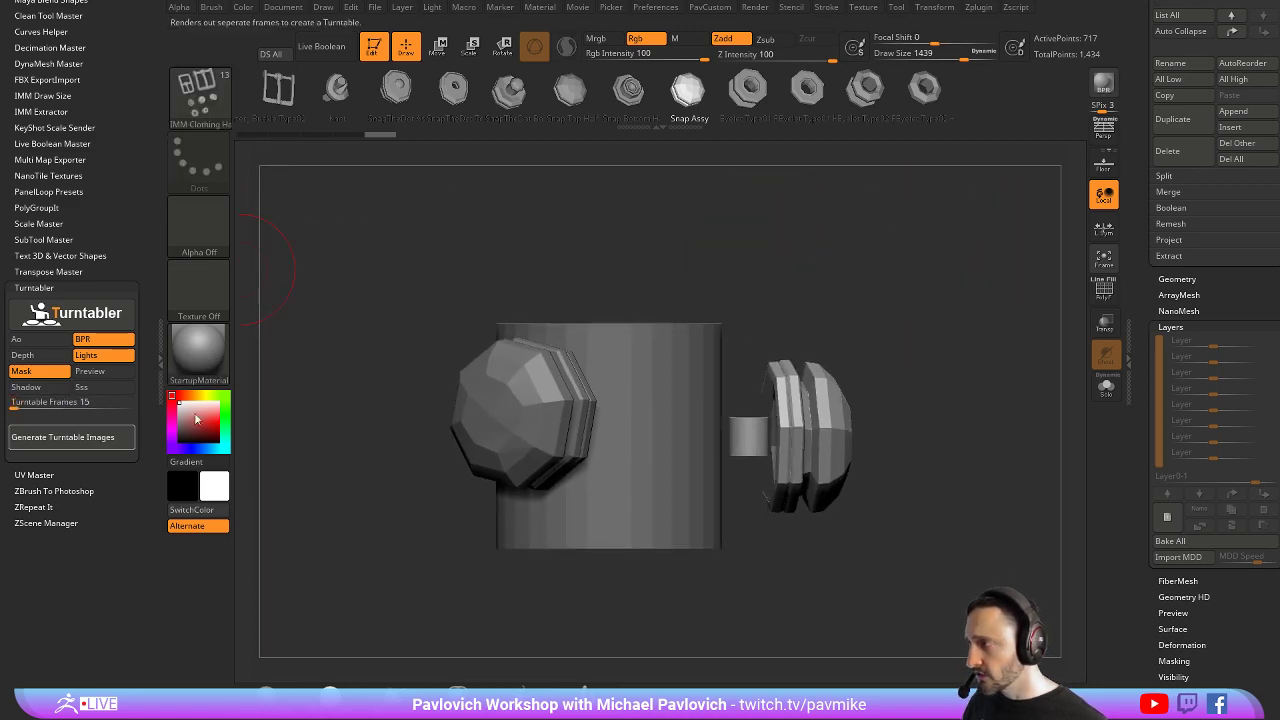
left_click(62, 437)
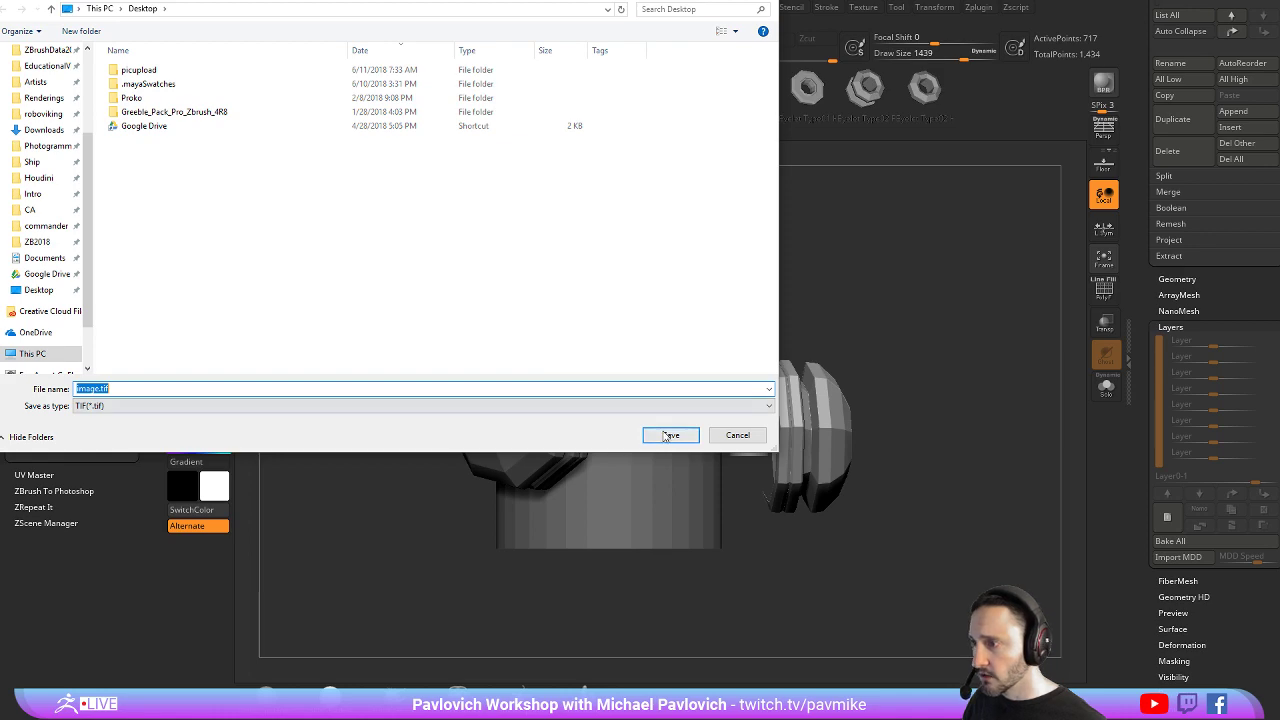
left_click(668, 434)
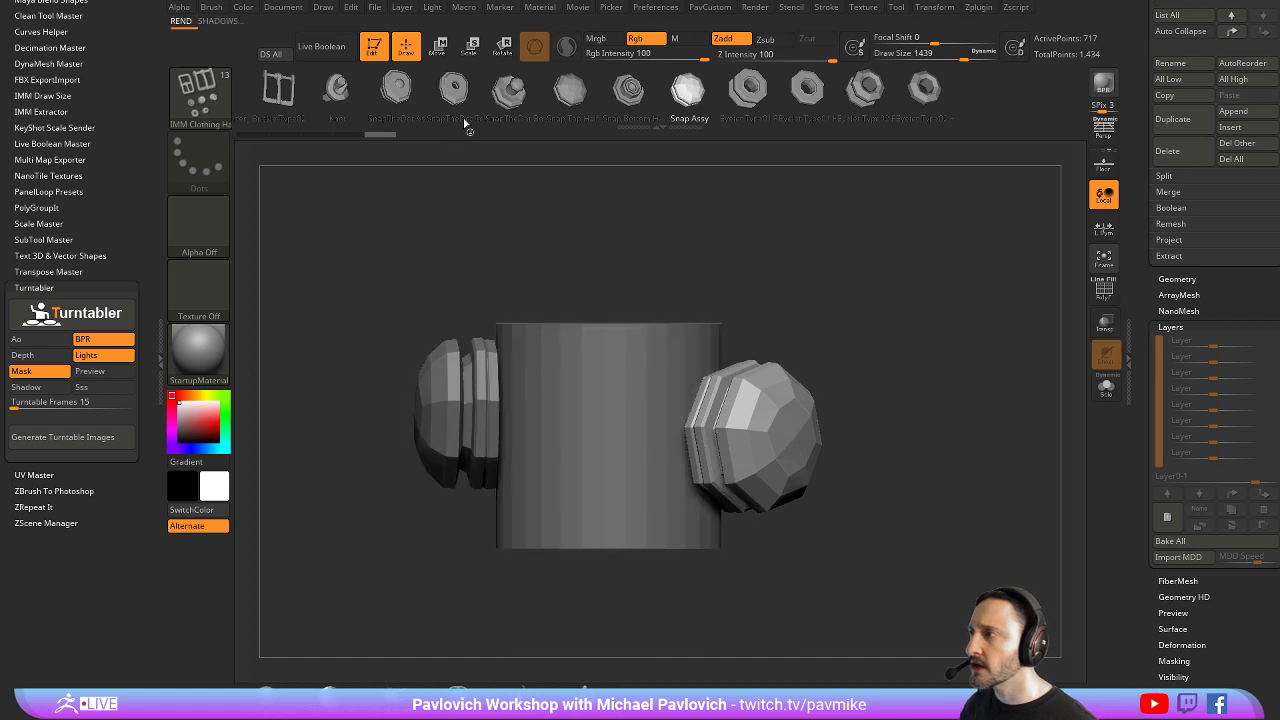
key("Escape")
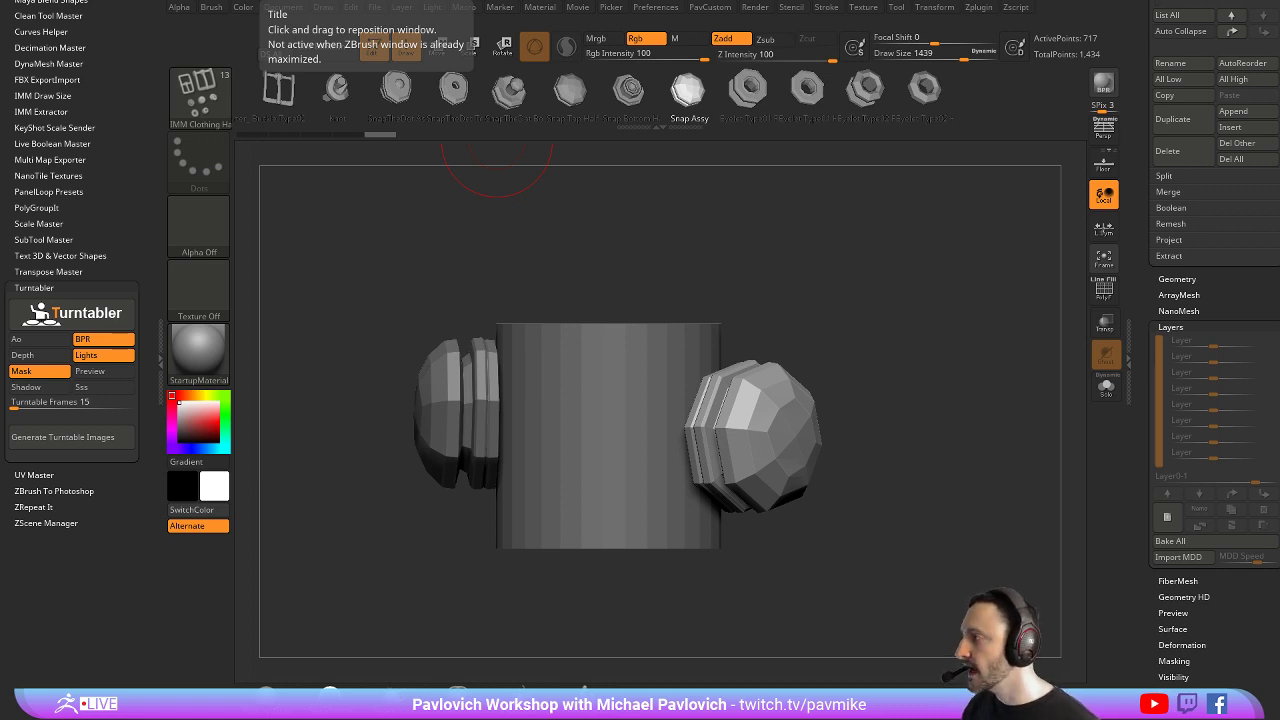
Switch to Move mode with the Gizmo, set Draw Size to 810, and reposition the model within the document frame
left_click_drag(985, 230, 912, 303)
key("w")
left_click_drag(929, 354, 810, 380, "shift")
left_click_drag(678, 411, 1118, 56, "alt")
left_click_drag(844, 340, 742, 430, "alt")
left_click_drag(714, 477, 712, 608, "alt")
left_click(873, 214)
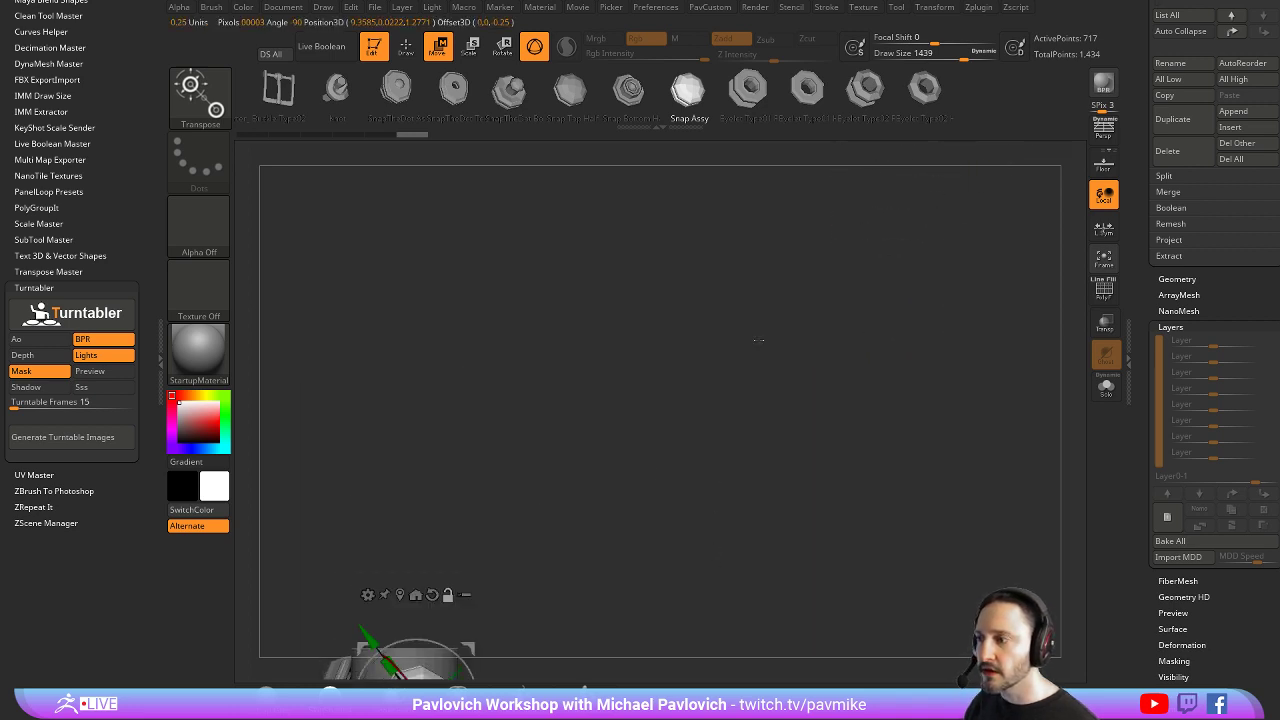
mouse_move(608, 614)
left_mouse_down("alt")
mouse_move(786, 300)
mouse_move(772, 298)
mouse_move(811, 370)
mouse_move(833, 353)
mouse_move(765, 319)
left_mouse_up("alt")
key("s")
key("s")
key("s")
key("s")
key("q")
key("s")
mouse_move(806, 362)
left_mouse_down("alt")
mouse_move(792, 314)
mouse_move(894, 339)
mouse_move(794, 286)
mouse_move(816, 290)
mouse_move(792, 355)
mouse_move(761, 345)
mouse_move(800, 305)
mouse_move(838, 295)
mouse_move(804, 441)
mouse_move(818, 360)
mouse_move(806, 306)
mouse_move(823, 314)
mouse_move(810, 304)
left_mouse_up("alt")
key("w")
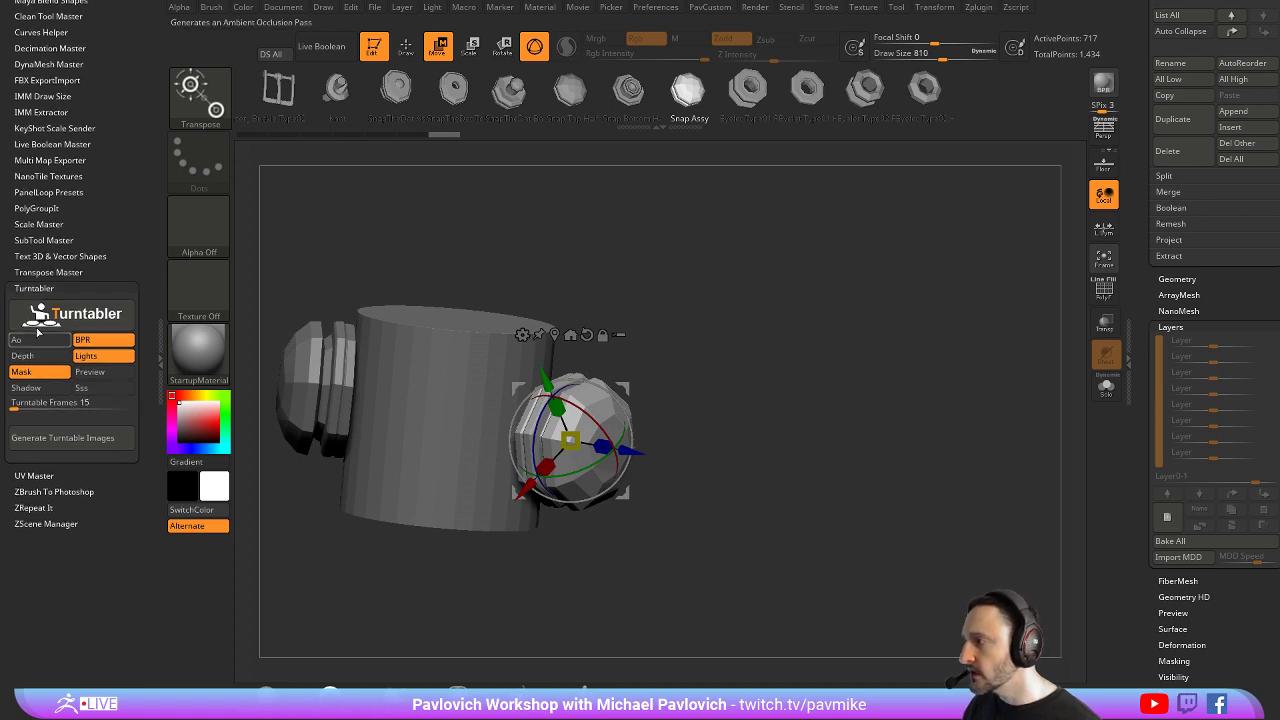
Collapse Turntabler, show the ZRepeat It options, and view the AcceptFibermesh ZScript in the external text editor
left_click(20, 288)
left_click(33, 337)
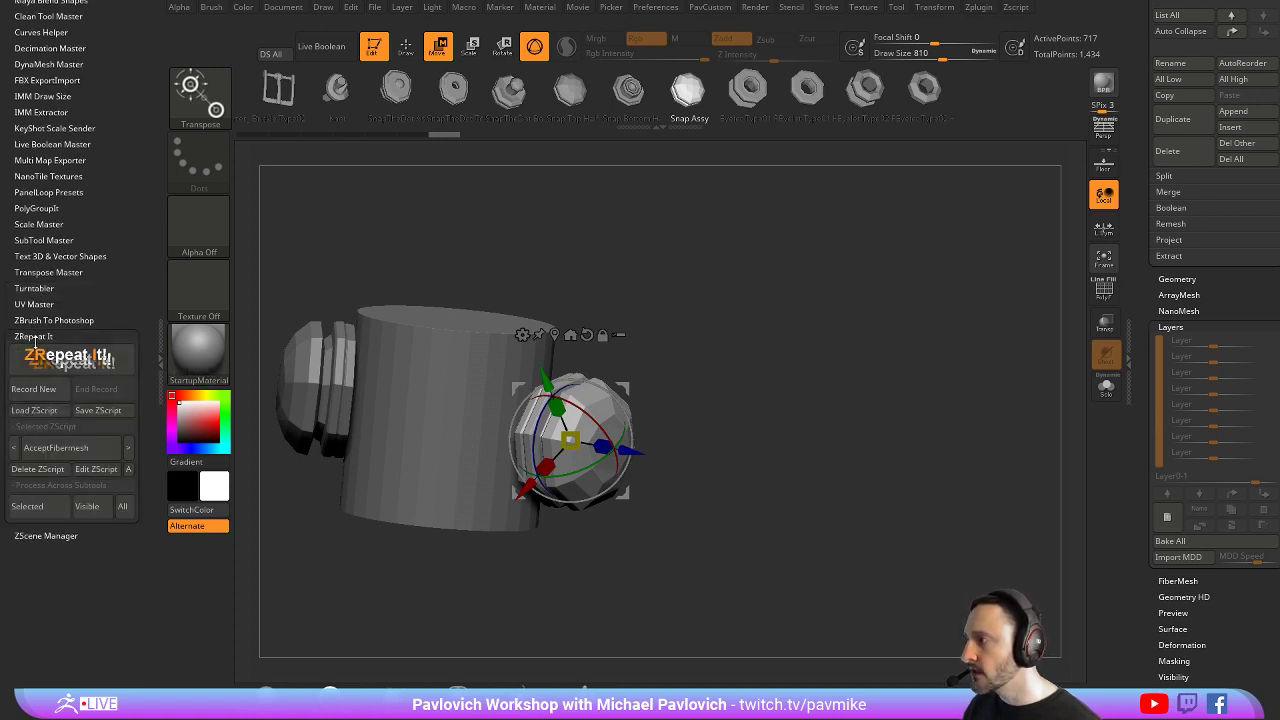
scroll(20, 380, "down", 5)
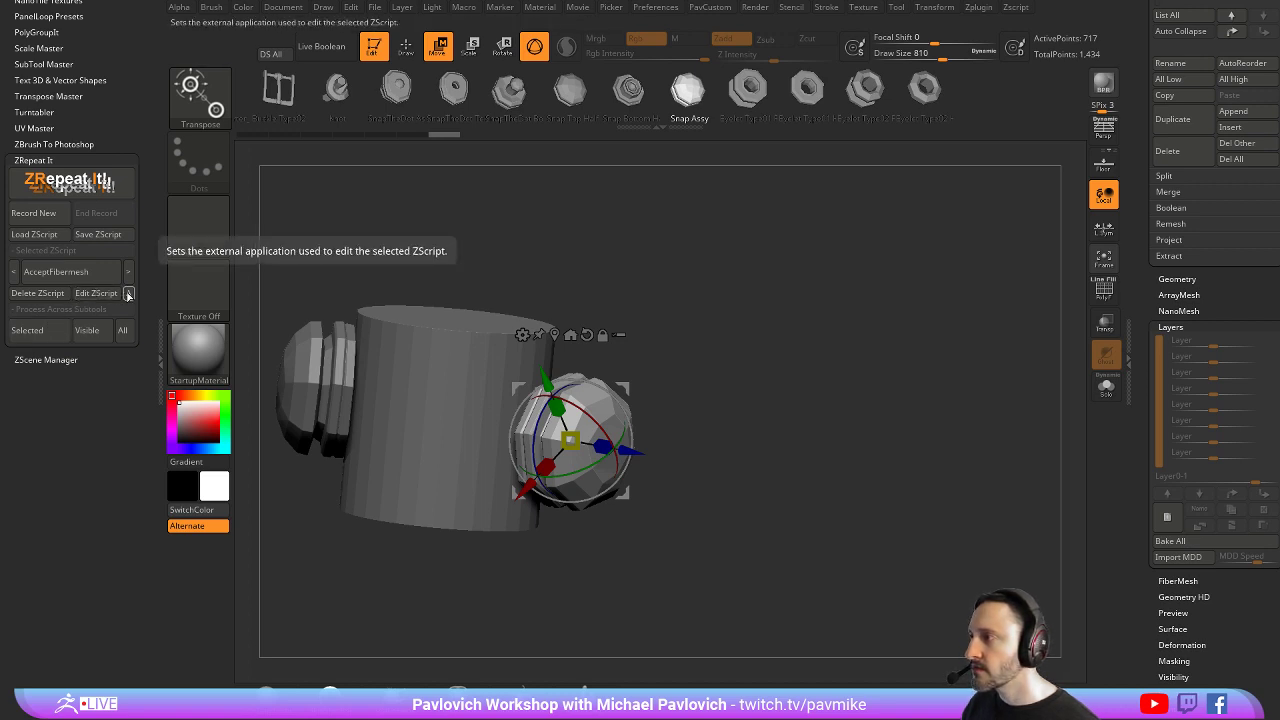
left_click(112, 294)
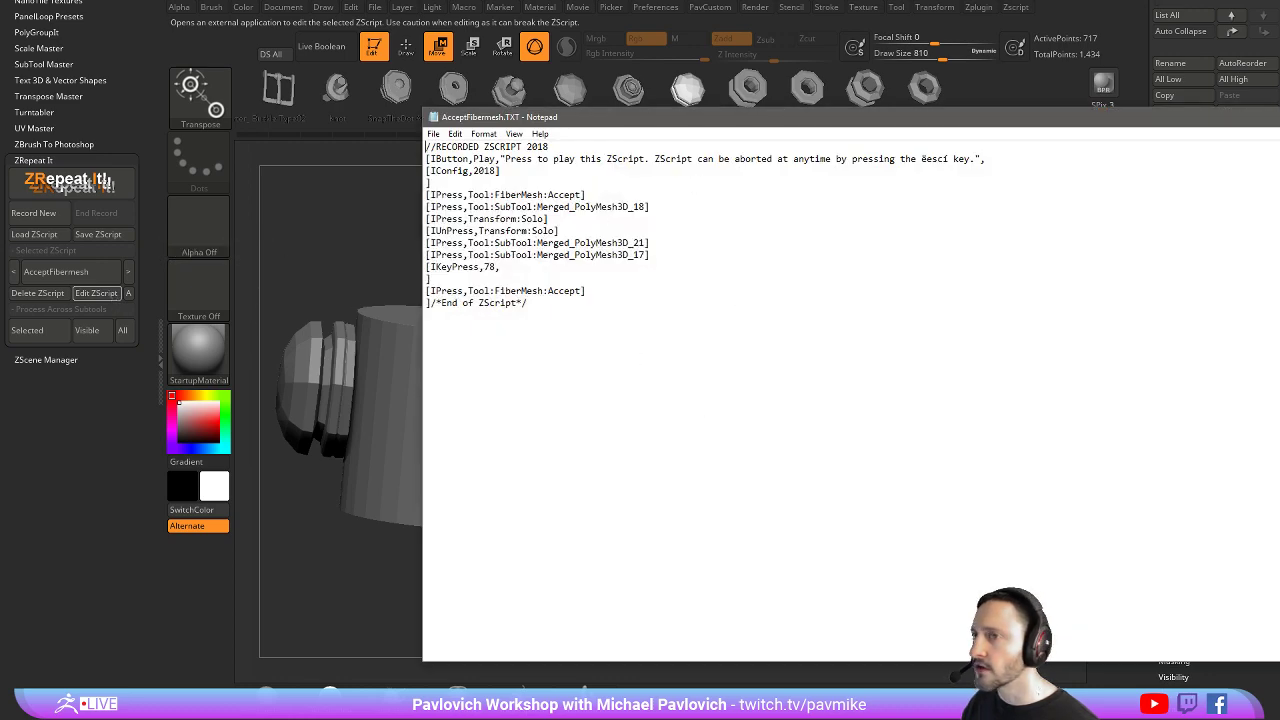
key("alt+F4")
Choose Dynamesh64 as the selected ZScript in ZRepeat It
left_click(58, 277)
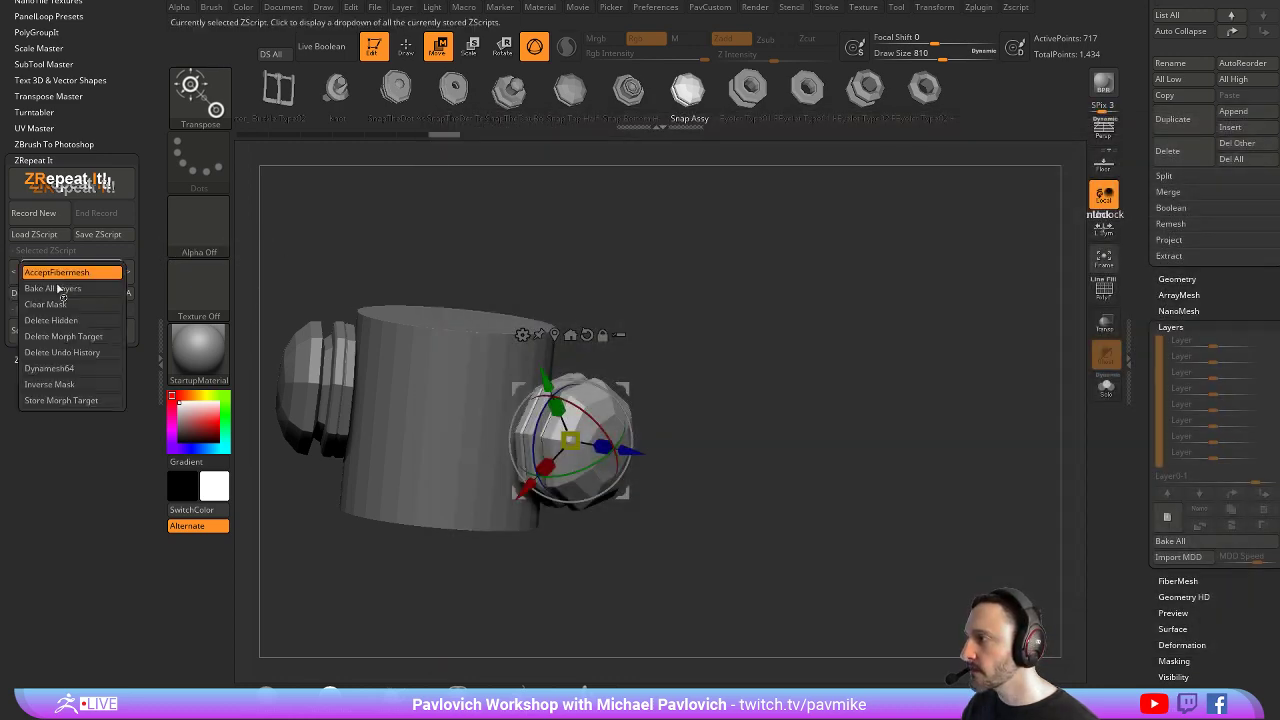
left_click(70, 368)
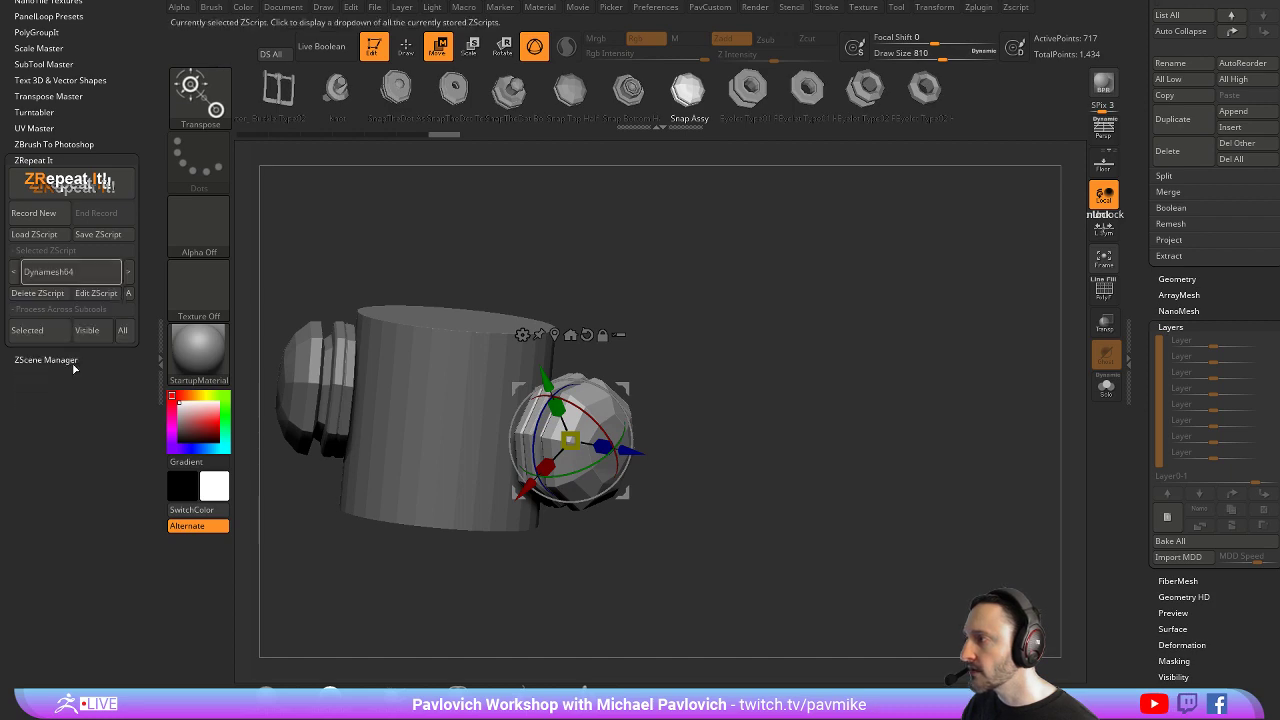
Examine the Dynamesh64 ZScript in the external text editor, close it, and collapse the ZRepeat It options
left_click(104, 296)
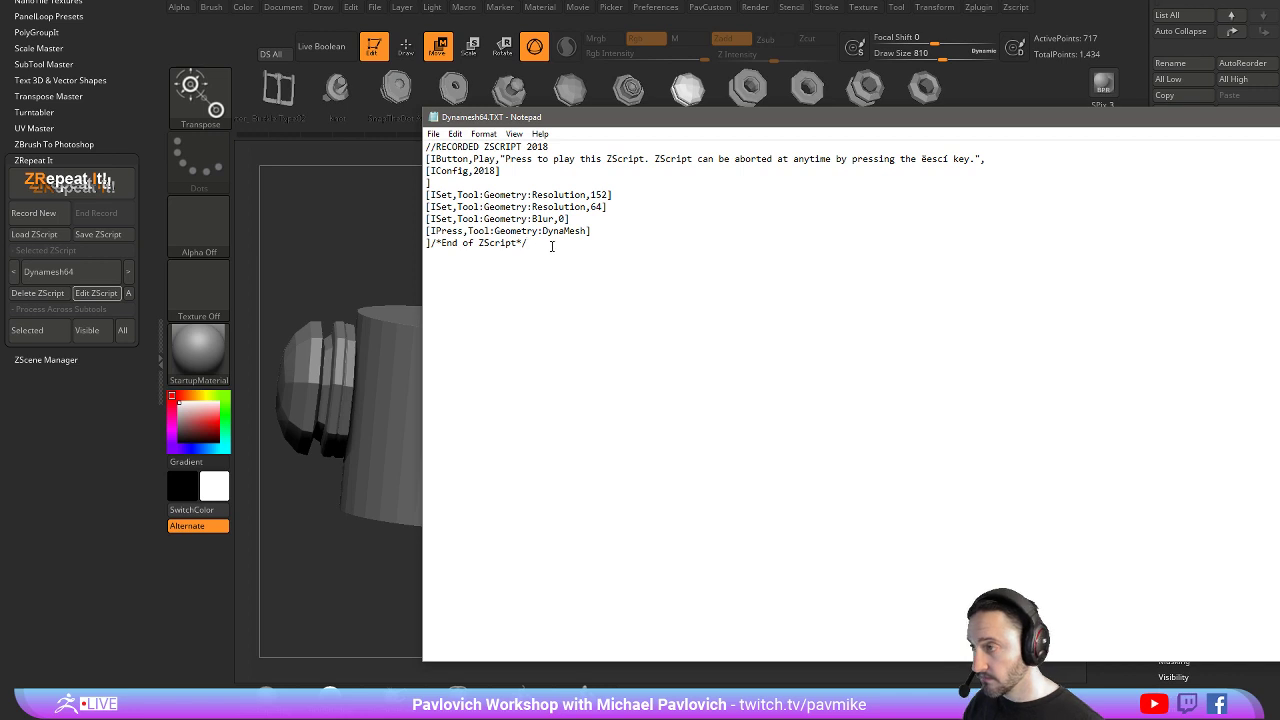
key("alt+F4")
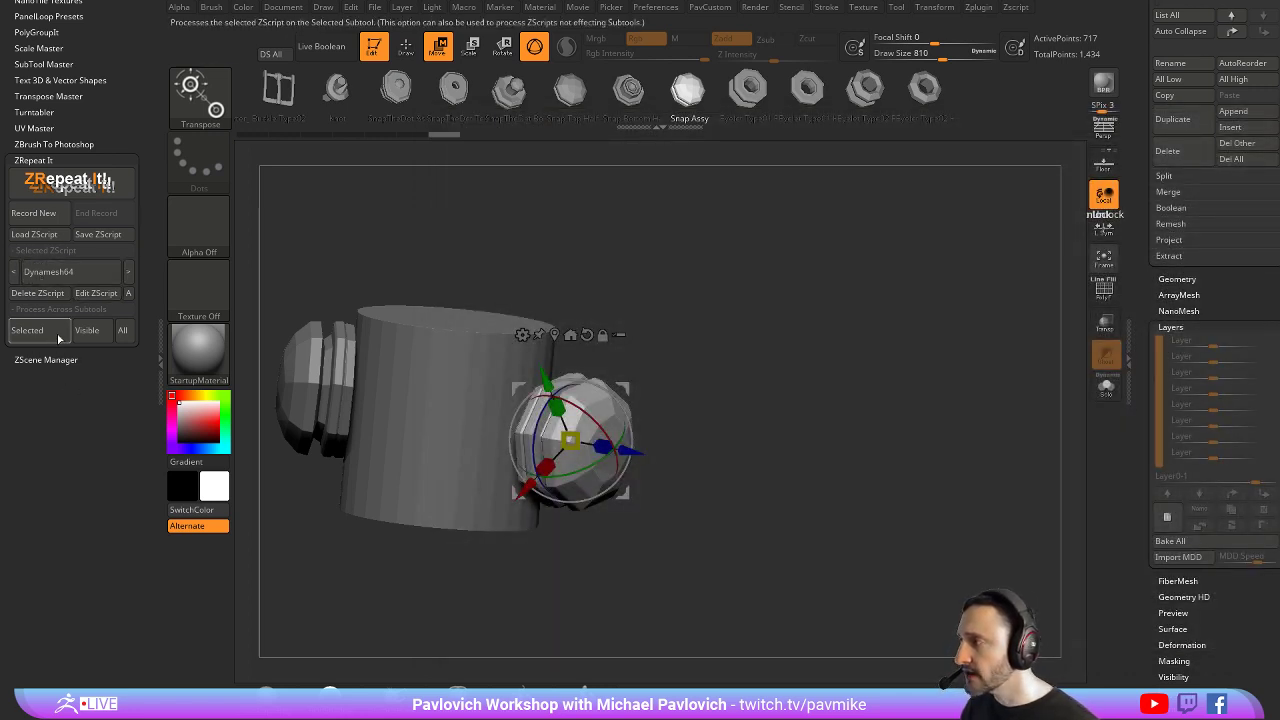
left_click_drag(755, 298, 868, 312)
left_click(40, 160)
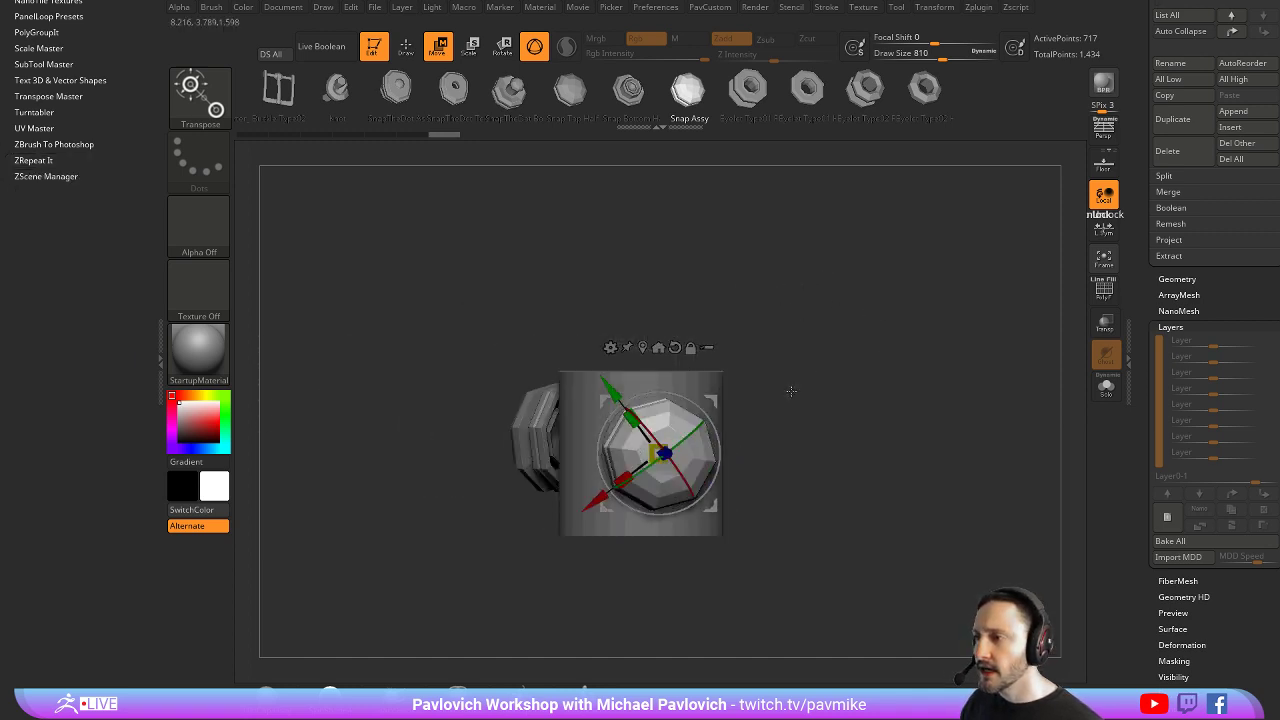
Switch to Move mode with the Gizmo and place the Gizmo on several facets of the bolt cap, recentering it in between
left_click_drag(718, 404, 1136, 79, "alt")
left_click_drag(918, 223, 864, 255, "alt")
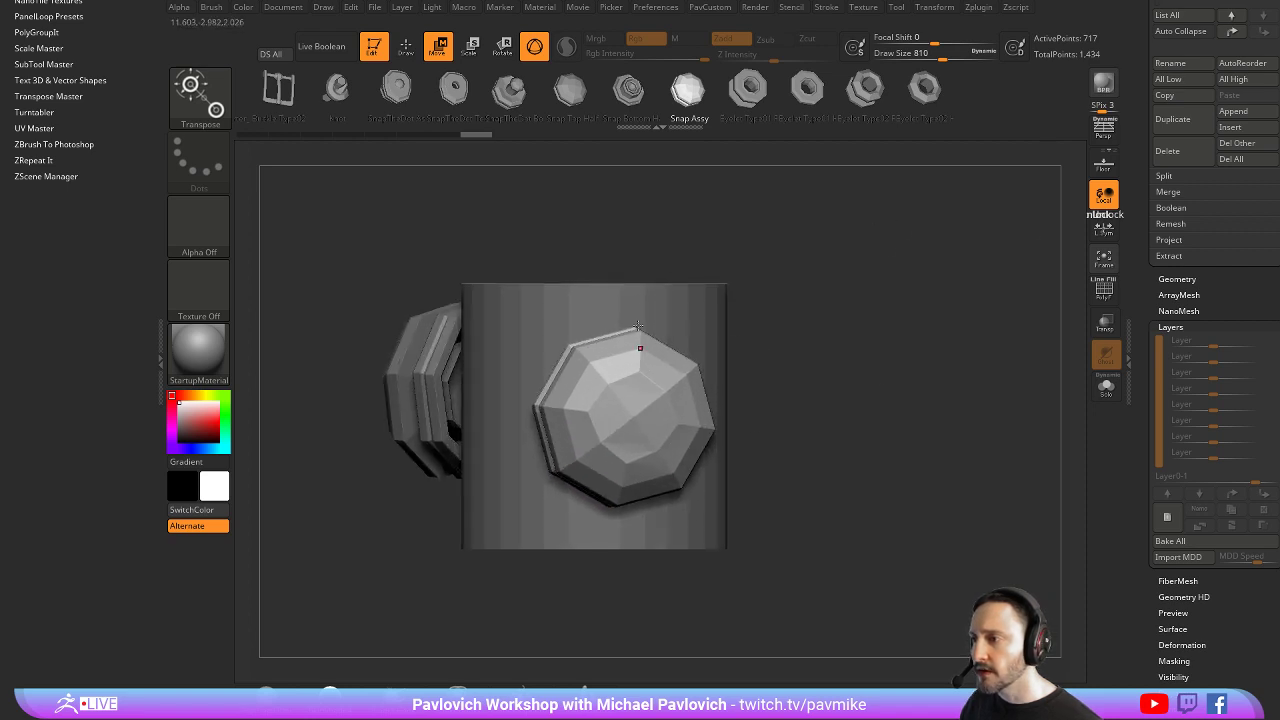
key("q")
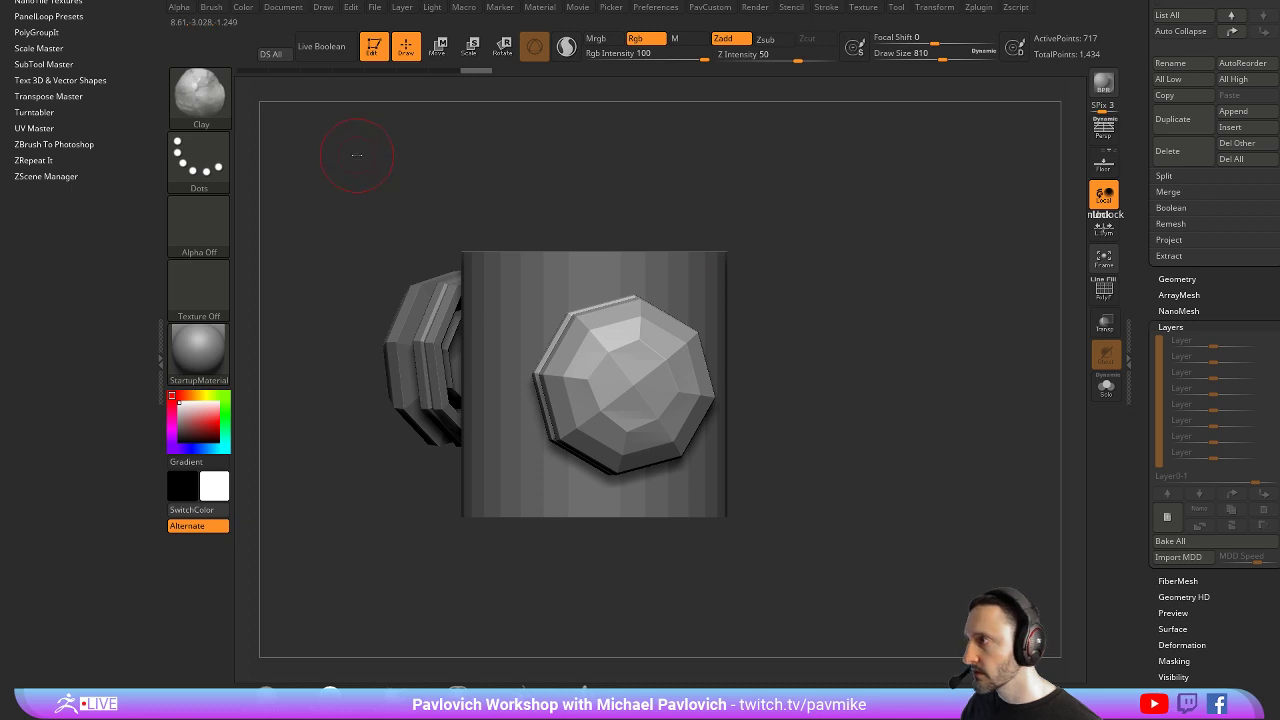
left_click_drag(357, 151, 881, 275)
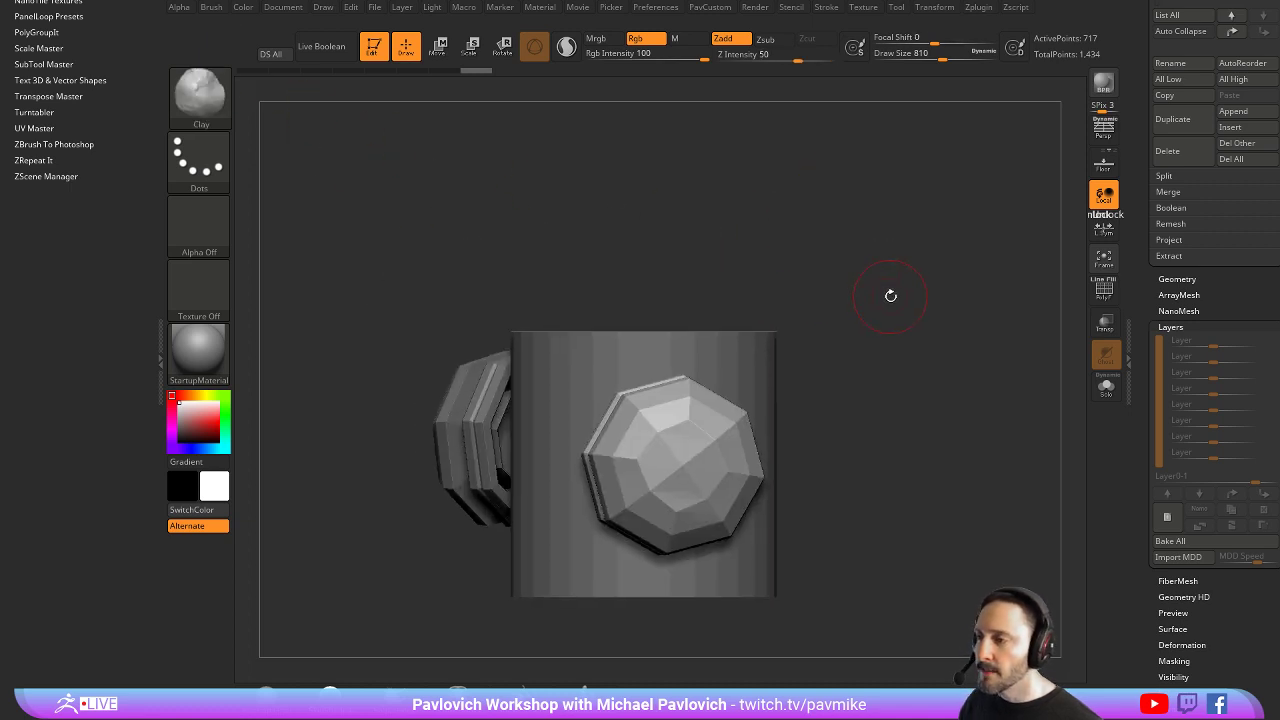
mouse_move(905, 331)
left_mouse_down("alt")
mouse_move(878, 273)
mouse_move(843, 243)
mouse_move(943, 200)
mouse_move(863, 114)
mouse_move(985, 205)
mouse_move(920, 160)
mouse_move(830, 204)
mouse_move(906, 296)
mouse_move(834, 271)
mouse_move(898, 338)
left_mouse_up("alt")
key("w")
key("f")
left_click(661, 403, "alt")
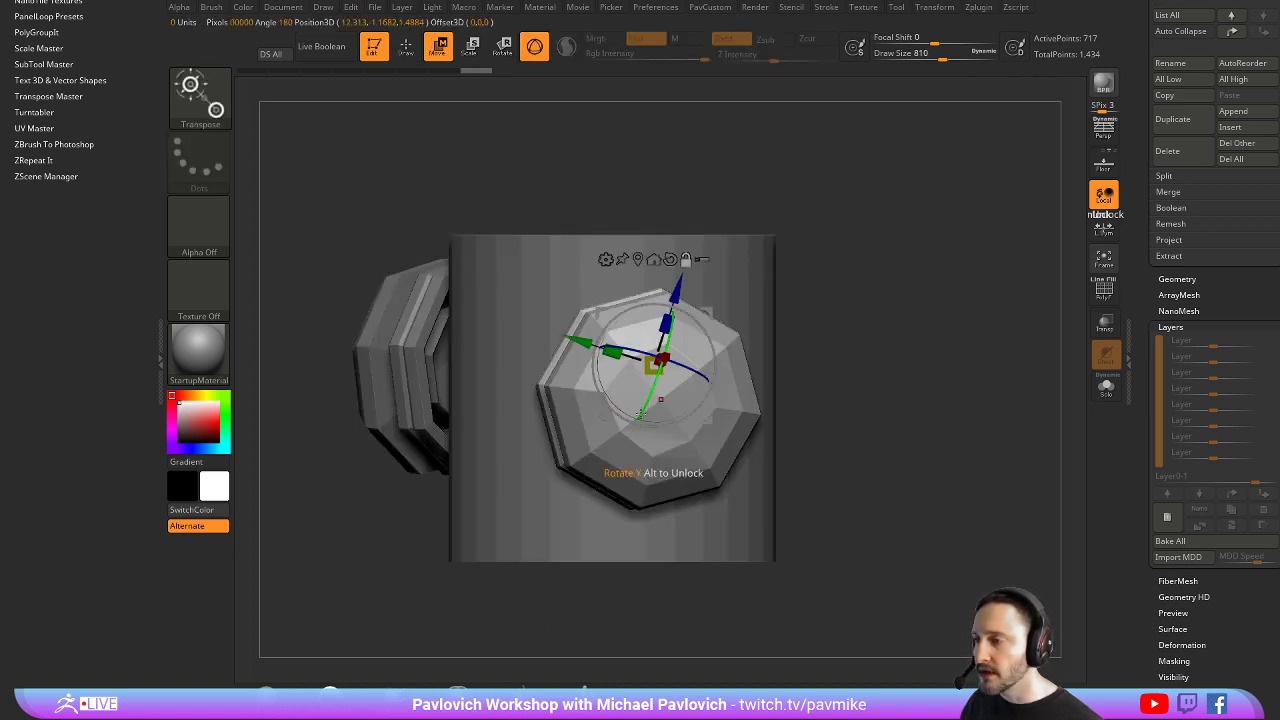
left_click(725, 347, "alt")
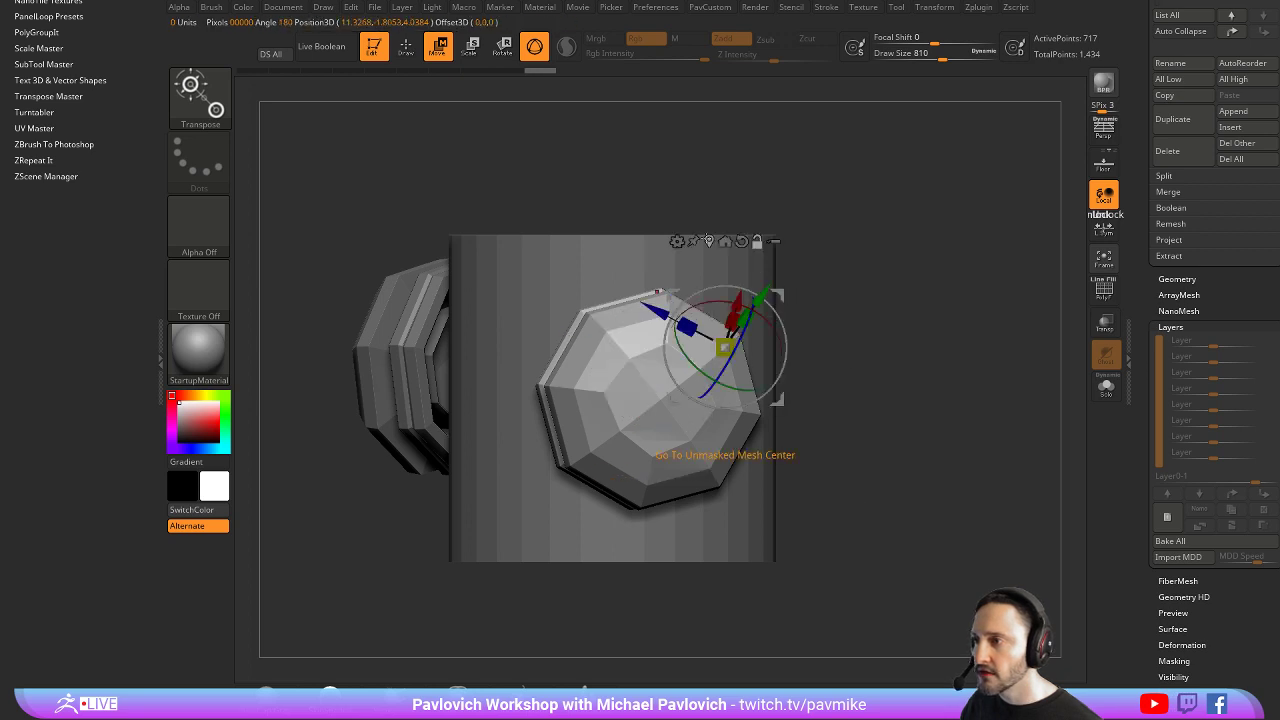
left_click(709, 241)
left_click(665, 293, "alt")
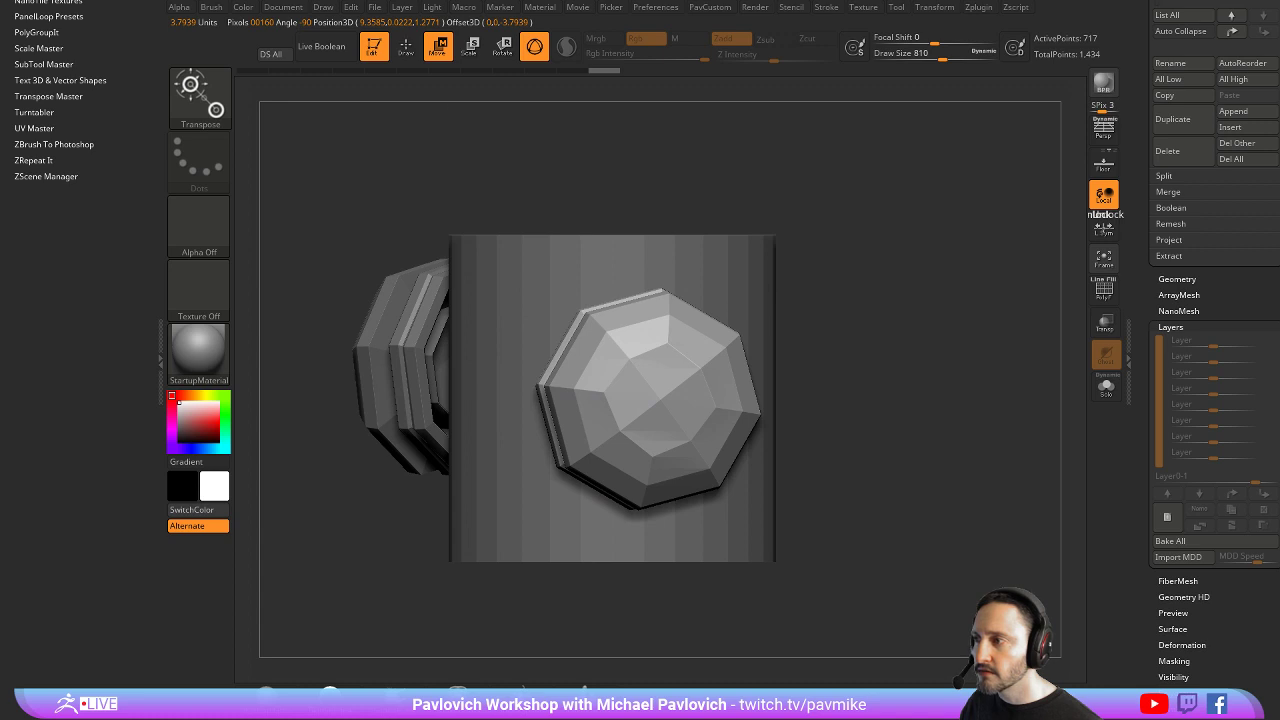
Place the Gizmo on the cap's front facet, reset its orientation, and send it to the unmasked mesh center
left_click_drag(822, 662, 894, 686, "ctrl")
mouse_move(950, 462)
left_mouse_down()
mouse_move(1020, 480)
mouse_move(968, 483)
mouse_move(985, 481)
left_mouse_up()
left_click(674, 390, "ctrl")
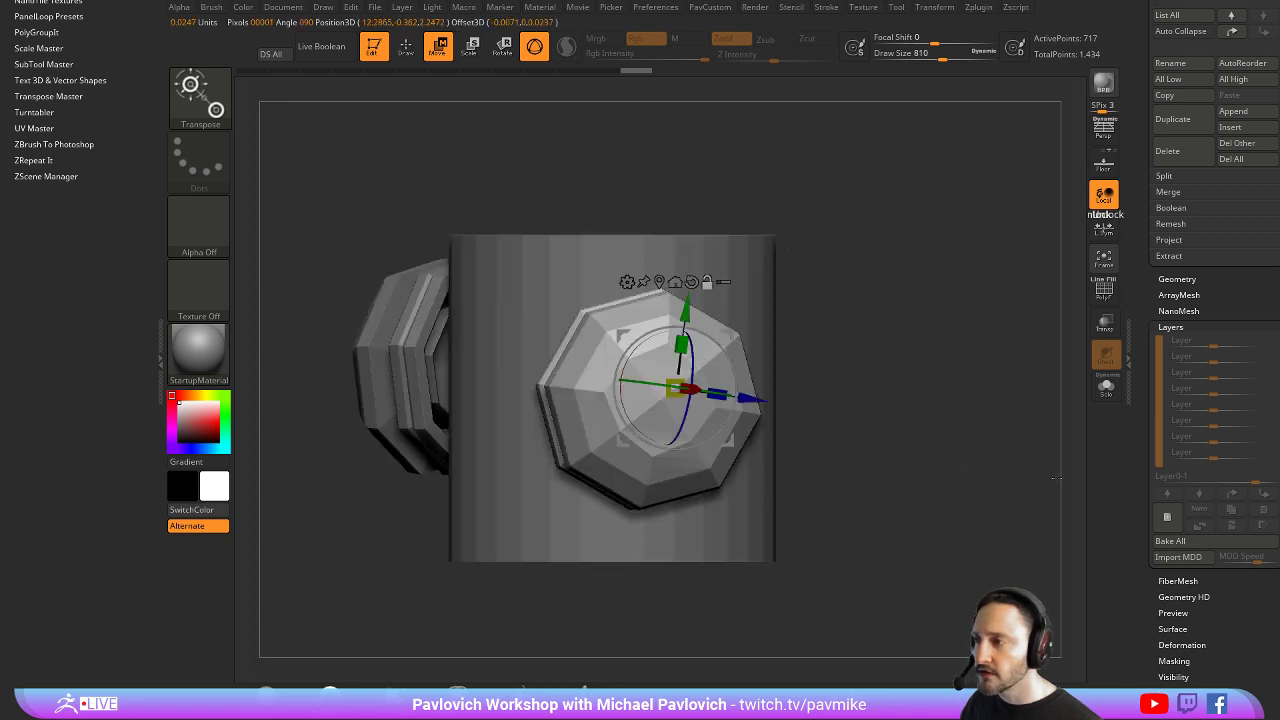
left_click(691, 283, "alt")
left_click(659, 283)
left_click_drag(890, 340, 953, 336)
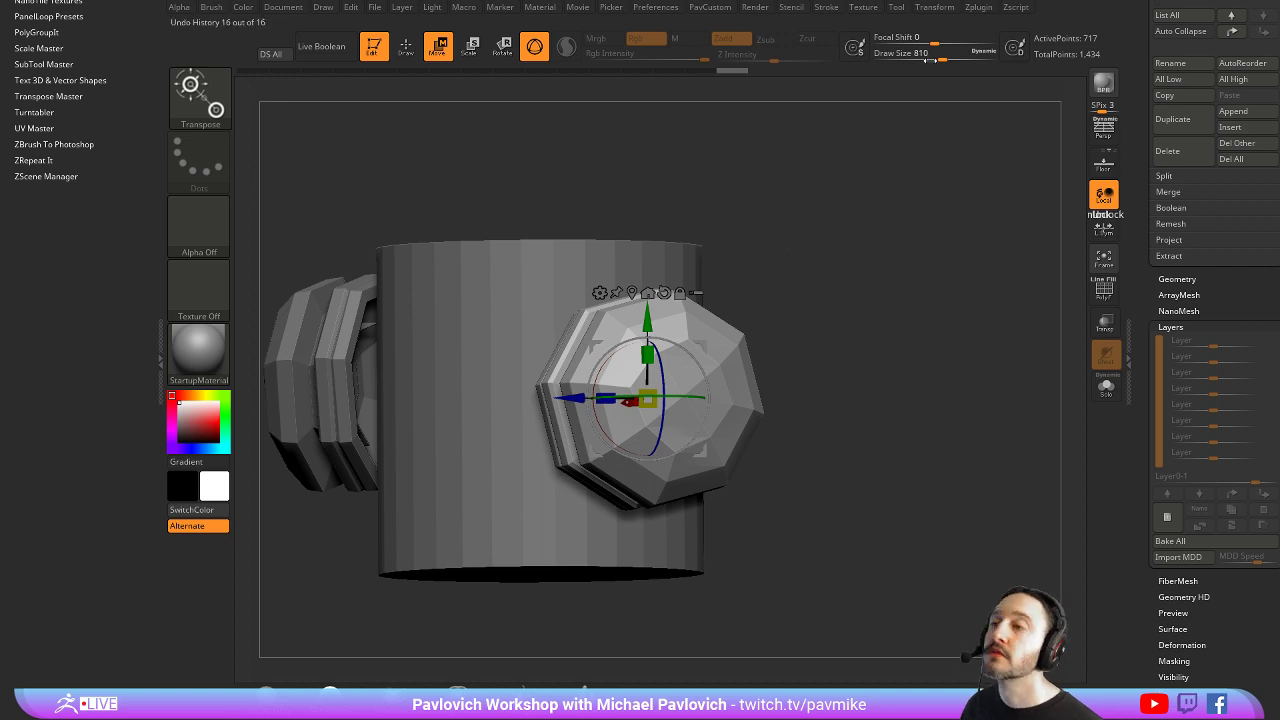
Examine the Gizmo 3D preferences for options that control the Gizmo's placement
left_click(943, 8)
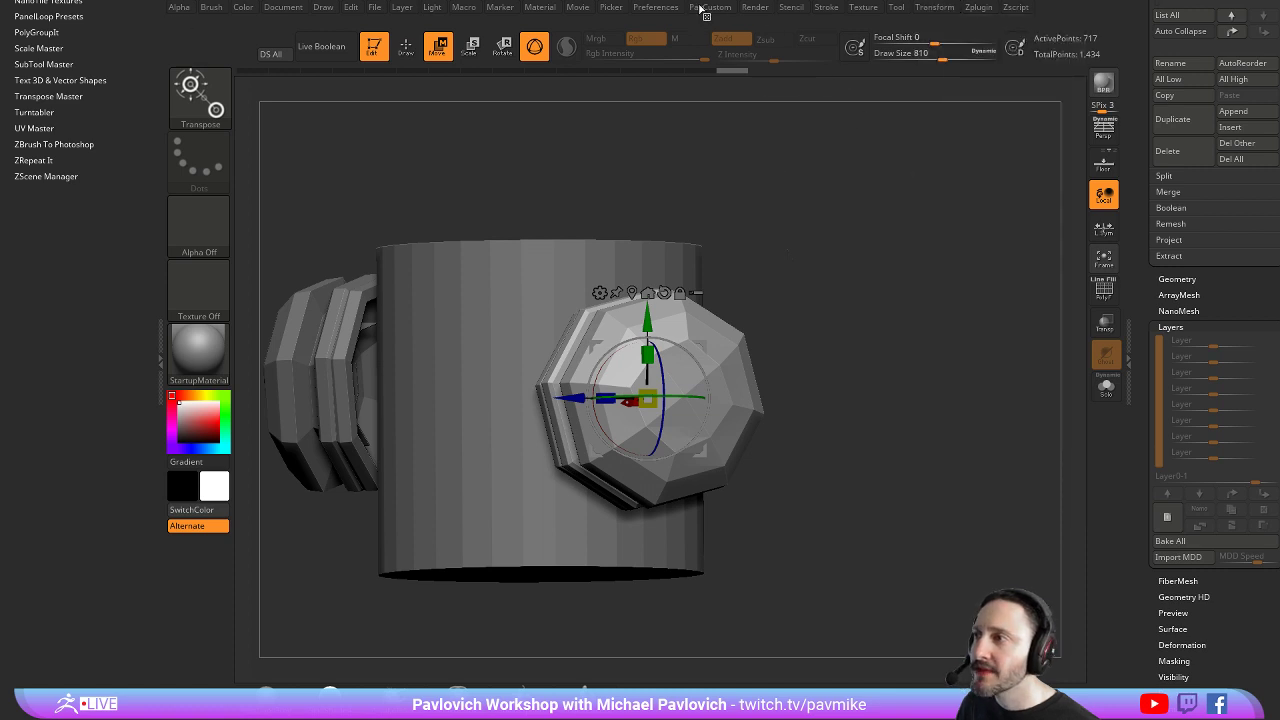
left_click(656, 8)
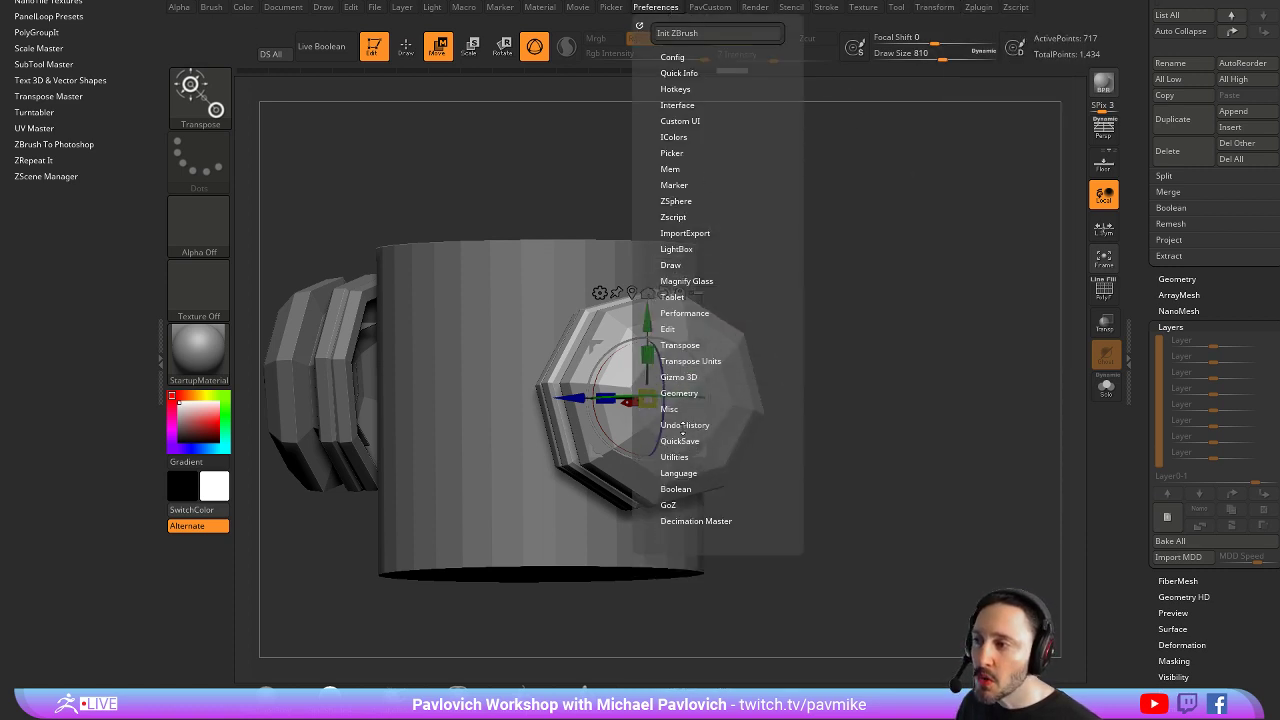
left_click(669, 377)
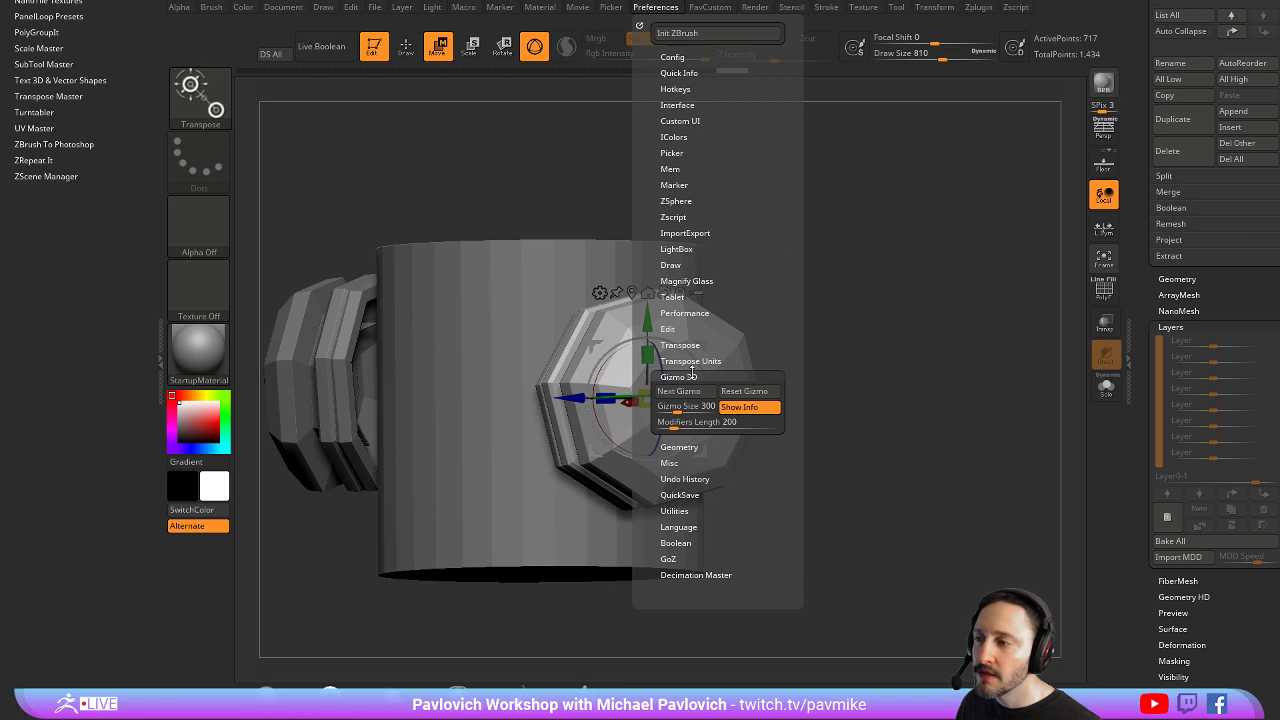
left_click(697, 377)
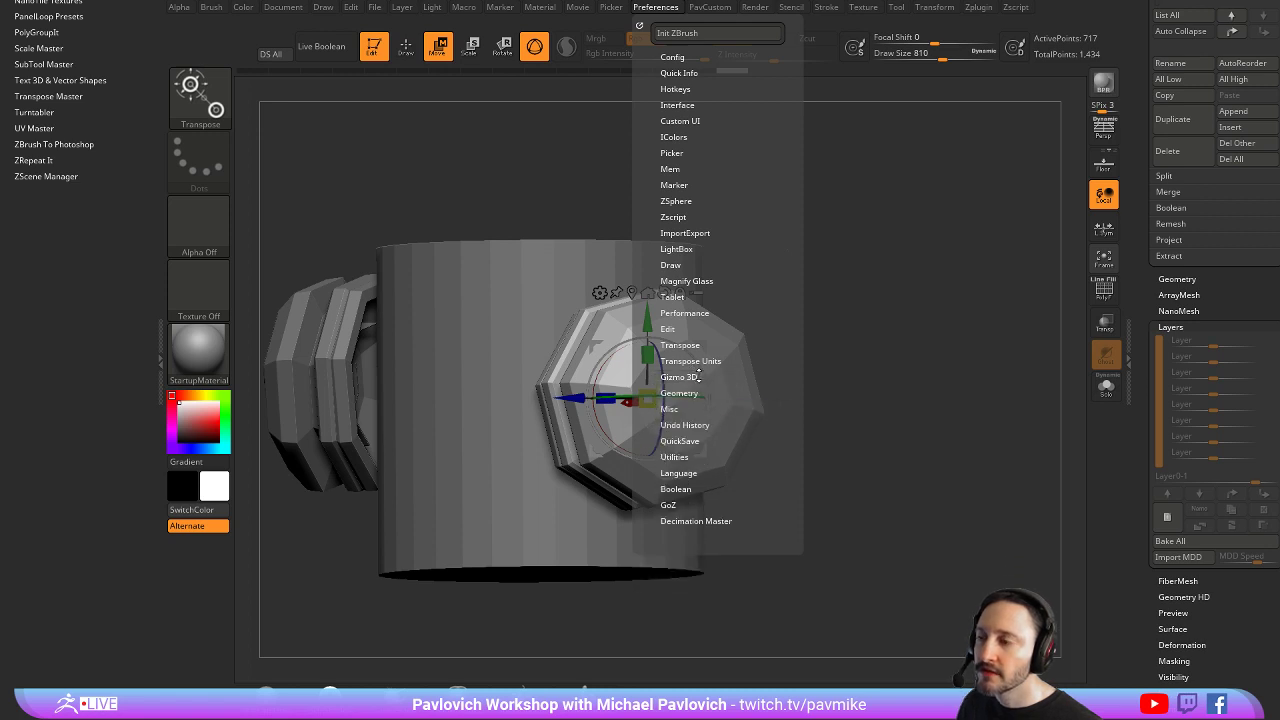
left_click(699, 374)
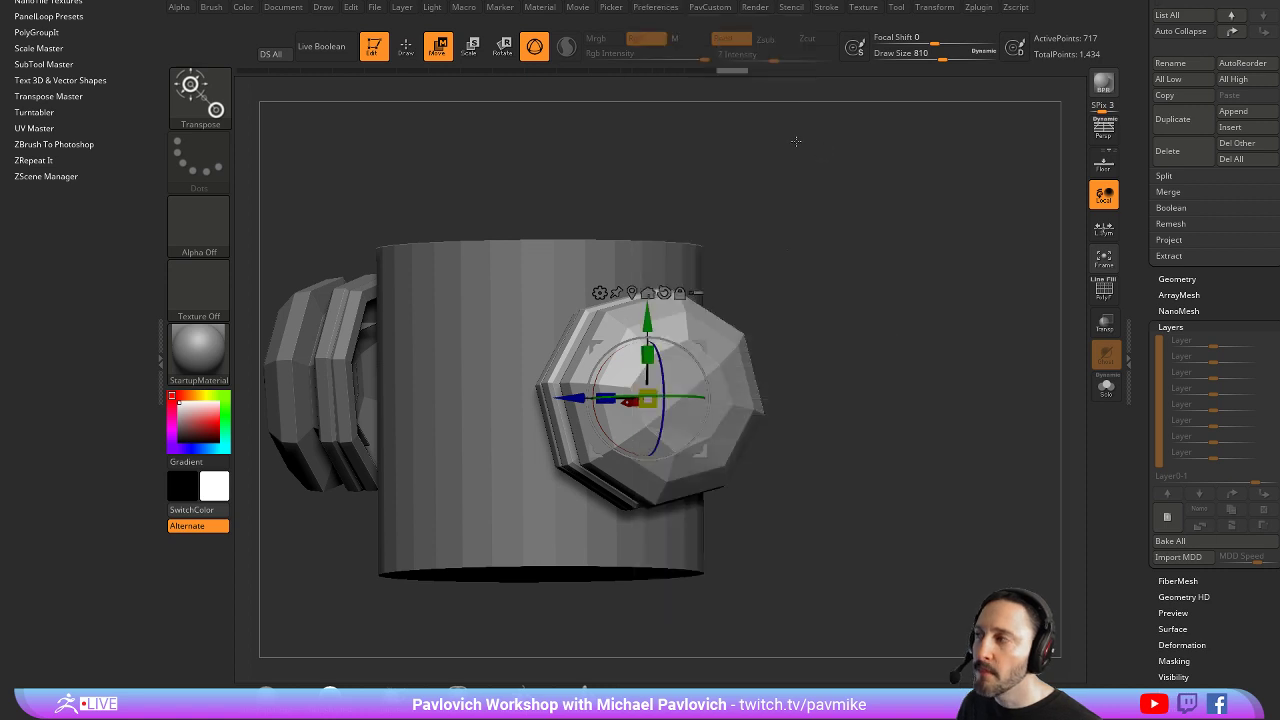
mouse_move(838, 152)
left_mouse_down()
mouse_move(886, 158)
mouse_move(910, 204)
left_mouse_up()
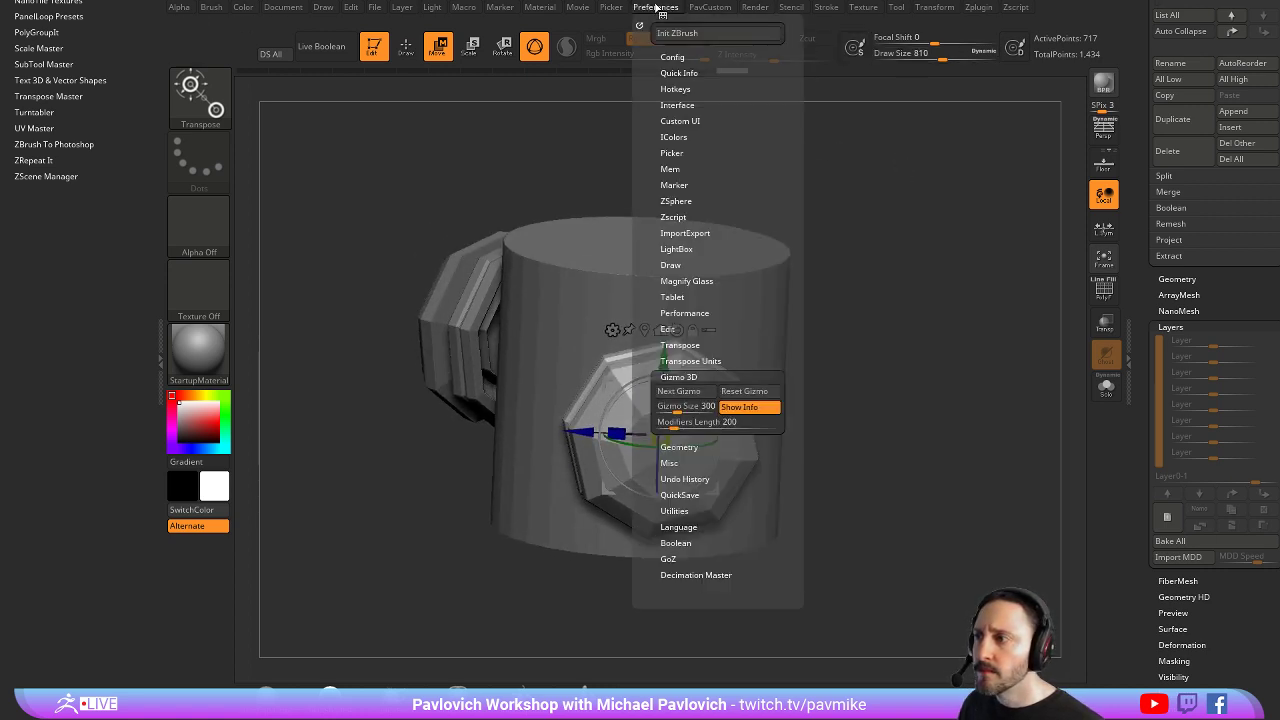
left_click(656, 7)
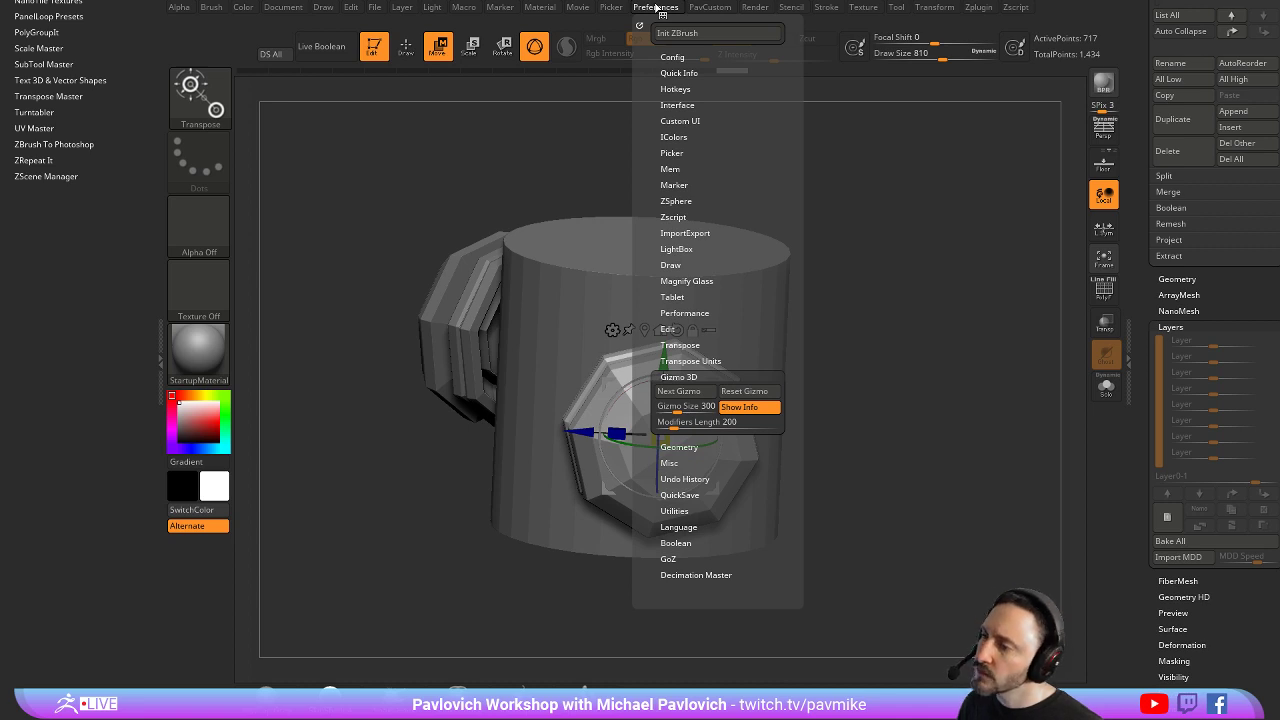
left_click(657, 8)
Examine the Modifiers and Info sections of the Transform options
left_click(932, 8)
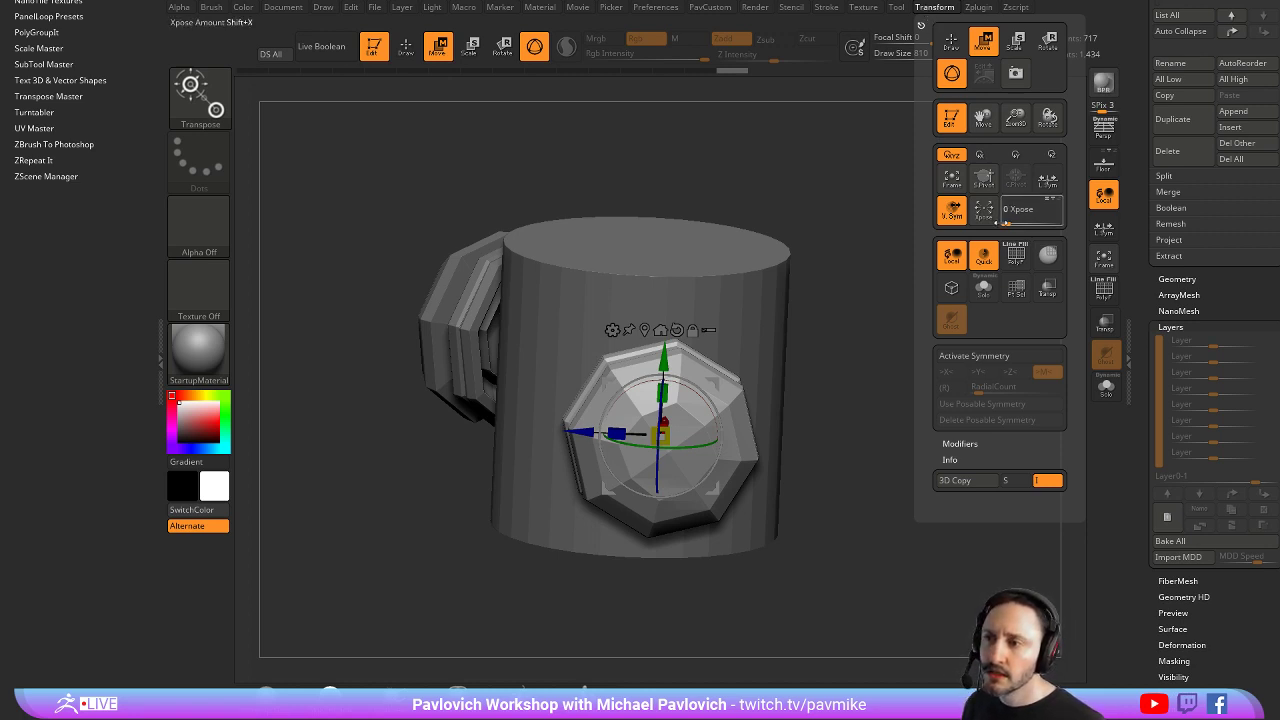
left_click(978, 443)
left_click(955, 481)
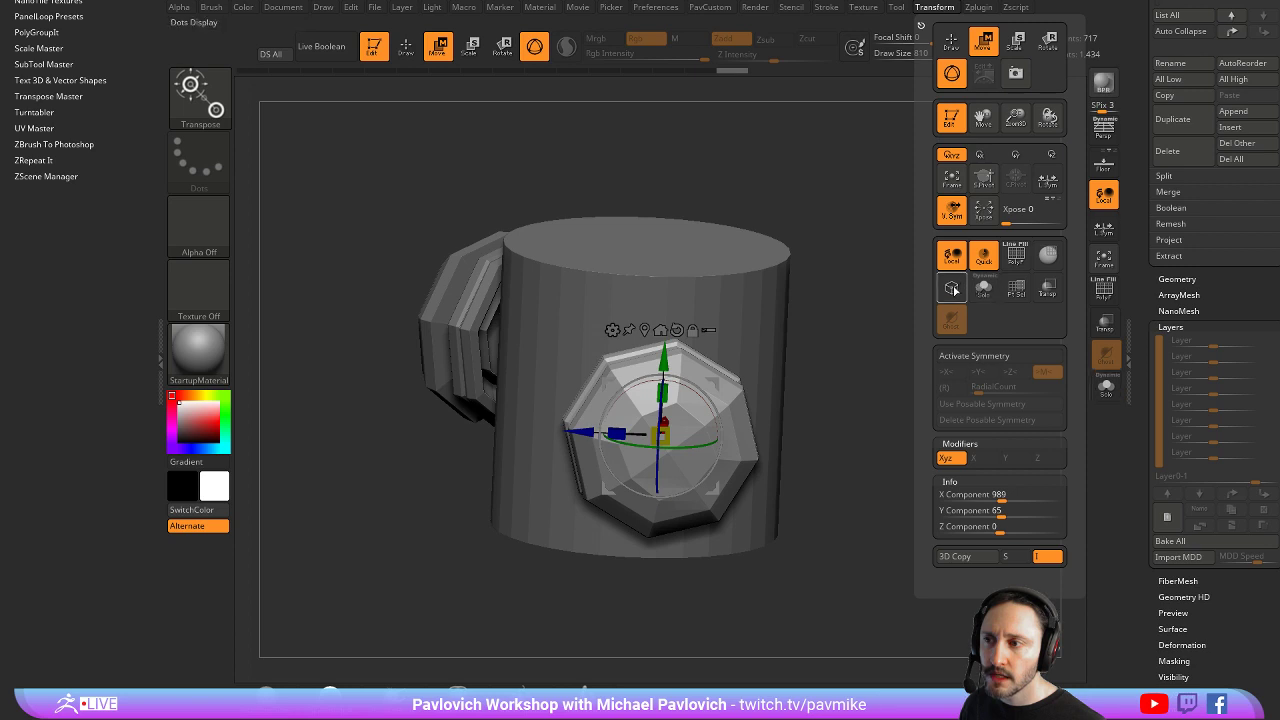
key("ctrl")
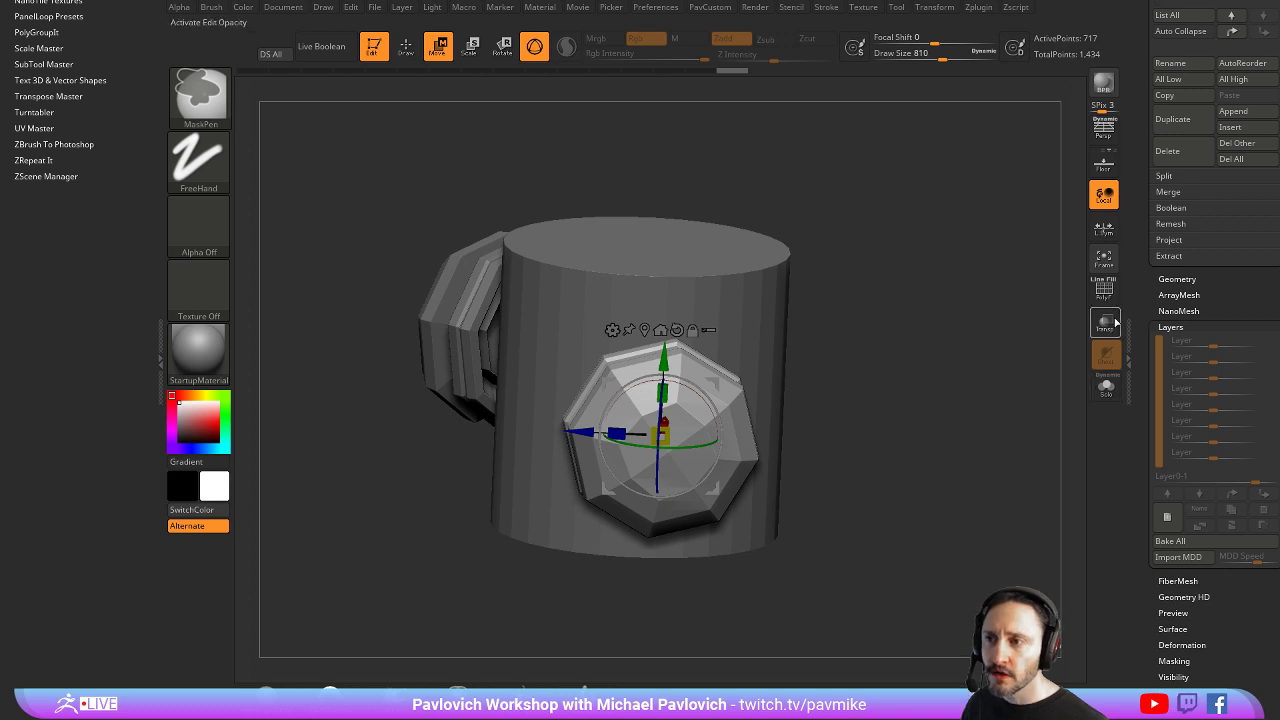
mouse_move(1008, 232)
left_mouse_down()
mouse_move(943, 194)
mouse_move(886, 200)
mouse_move(926, 252)
mouse_move(916, 226)
left_mouse_up()
Isolate and mask the bolt cap's dome polygroup, restore full visibility, and switch to Move mode with the Gizmo
key("q")
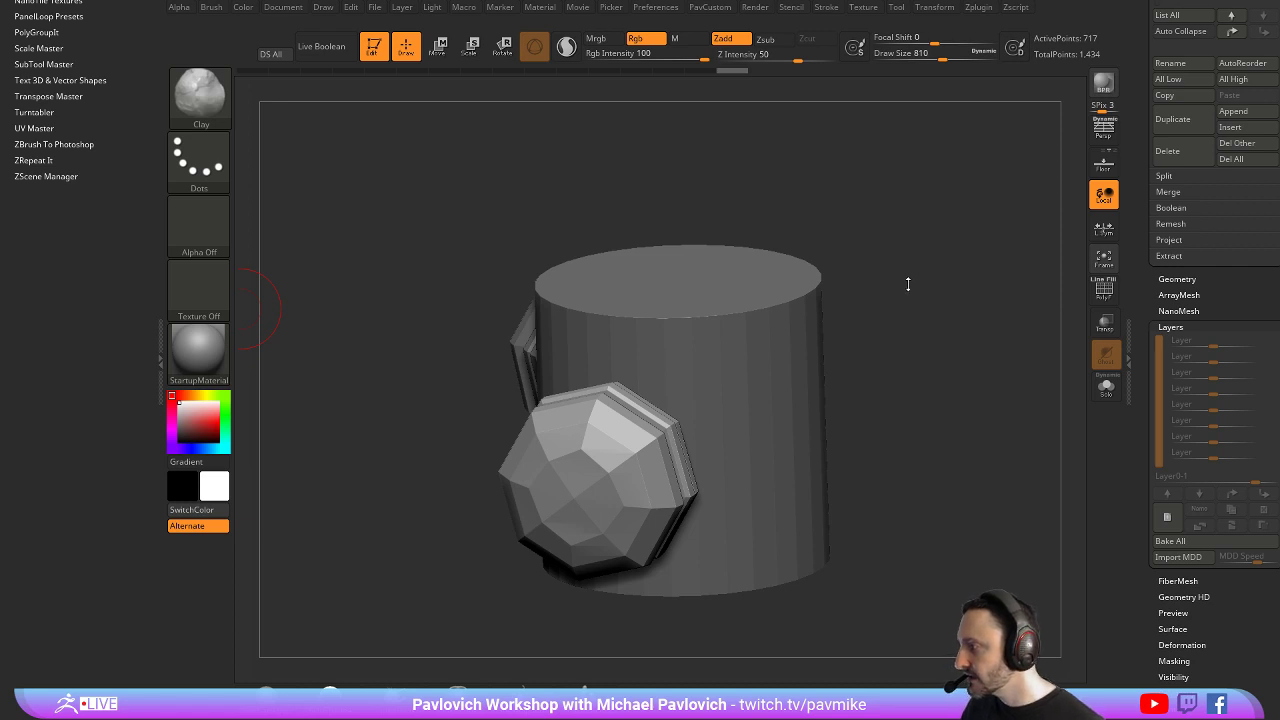
left_click_drag(903, 286, 1011, 354)
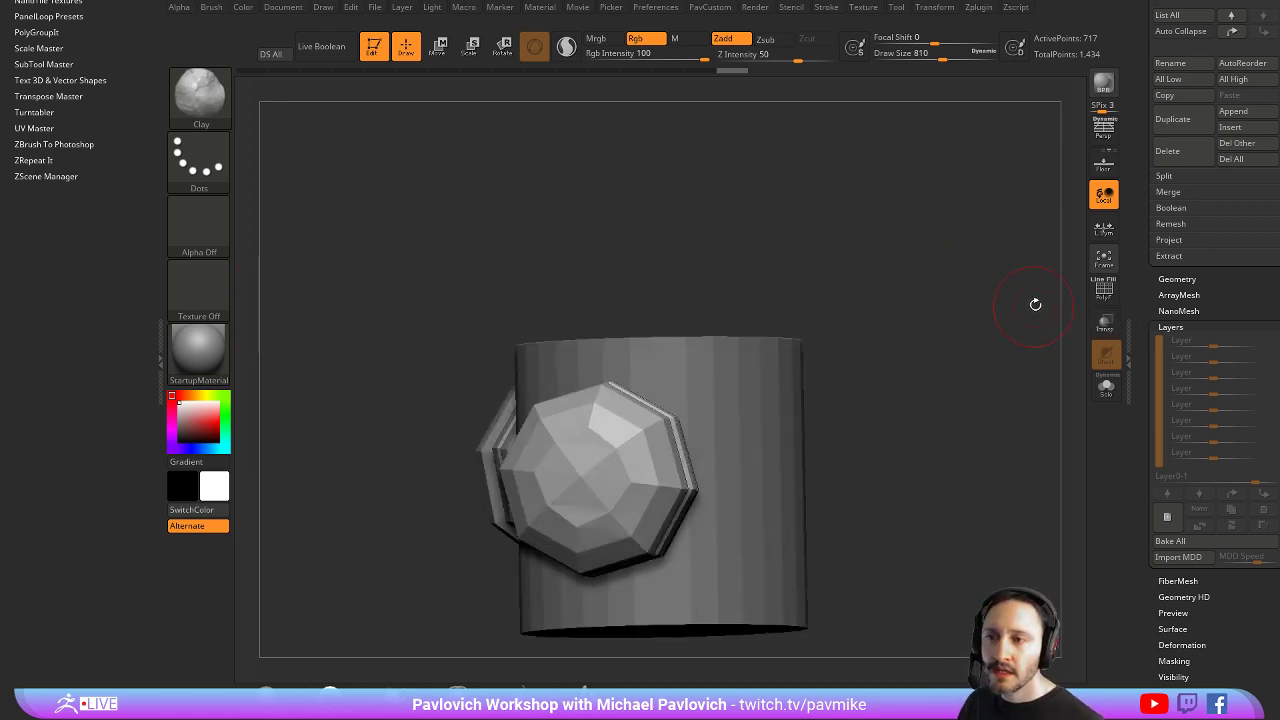
left_click_drag(946, 294, 1003, 326)
key("ctrl+shift")
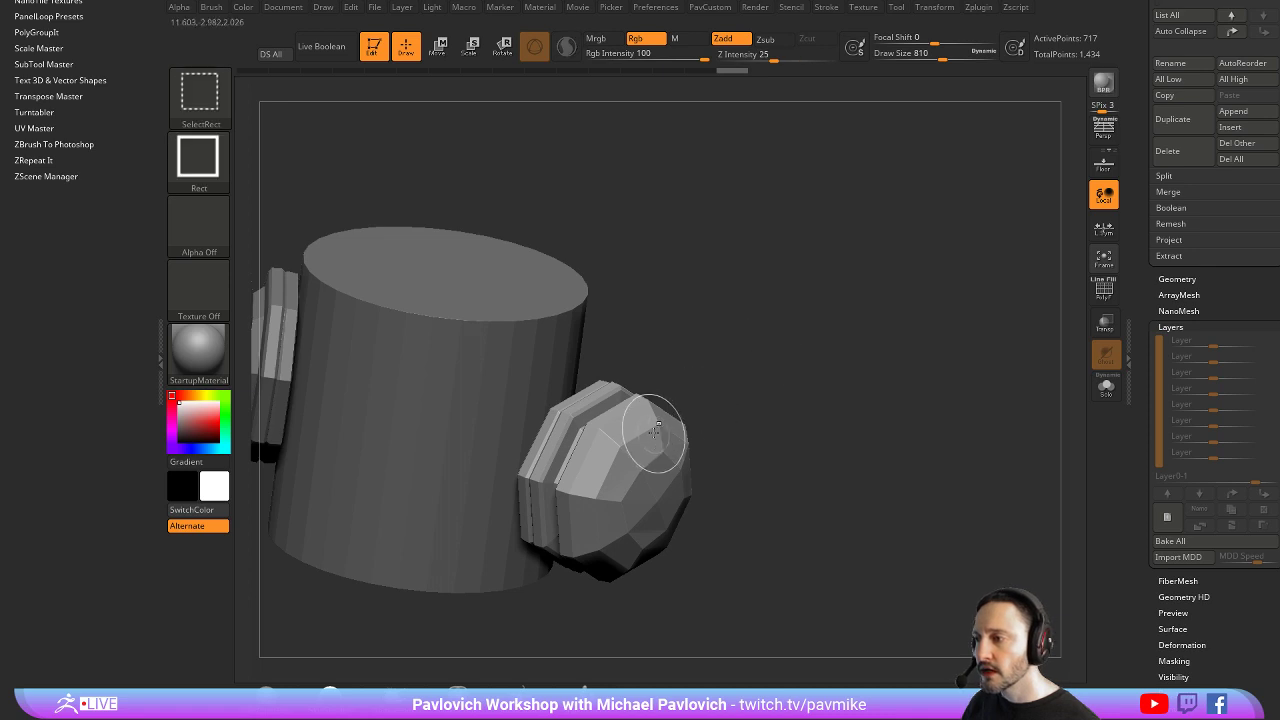
left_click_drag(815, 372, 820, 320, "alt")
key("ctrl+shift")
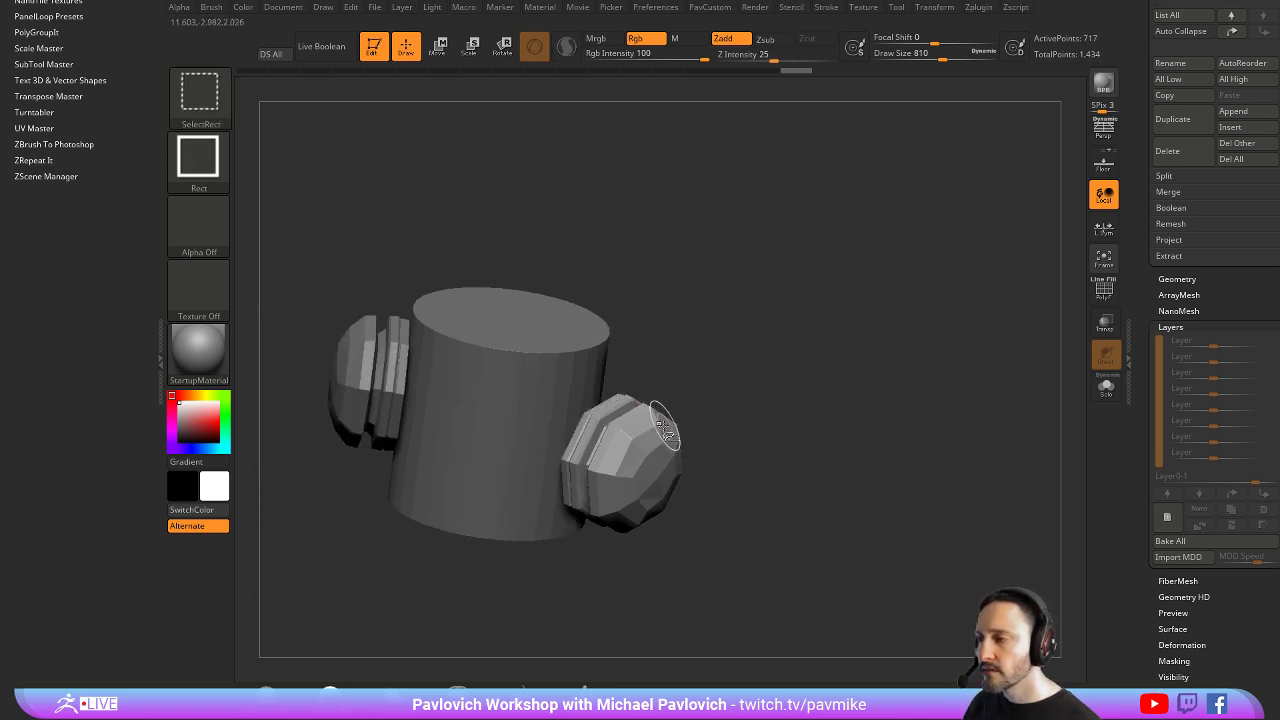
left_click(658, 427, "ctrl+shift")
left_click(836, 356, "ctrl")
left_click(850, 325, "ctrl+shift")
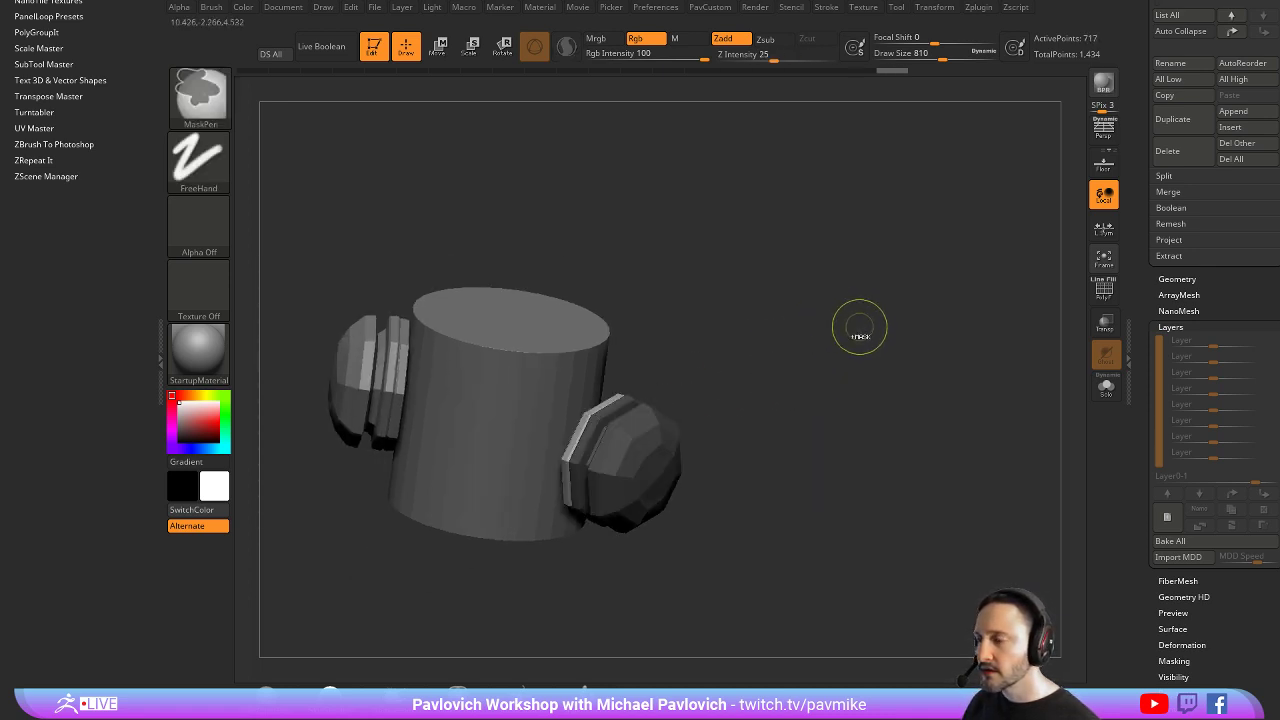
left_click_drag(877, 326, 751, 366)
key("w")
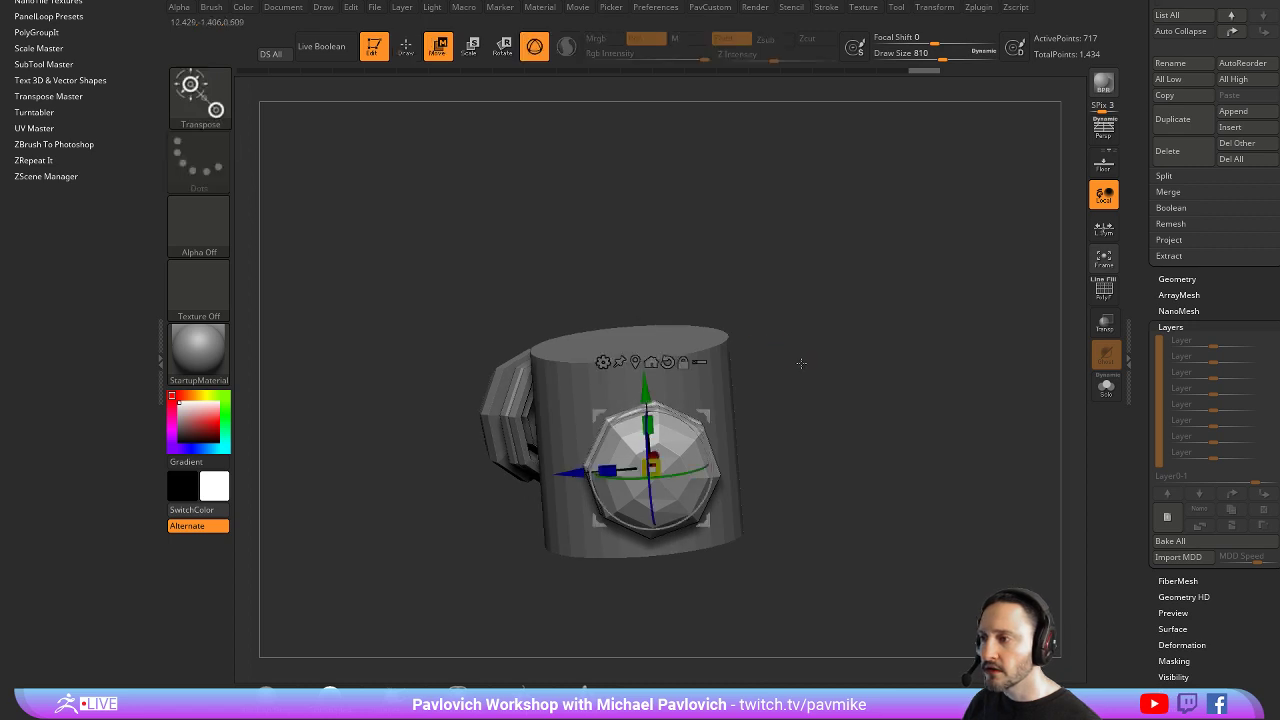
Expand the Masking options and run Go To Unmasked Center on the bolt cap
scroll(1170, 445, "down", 5)
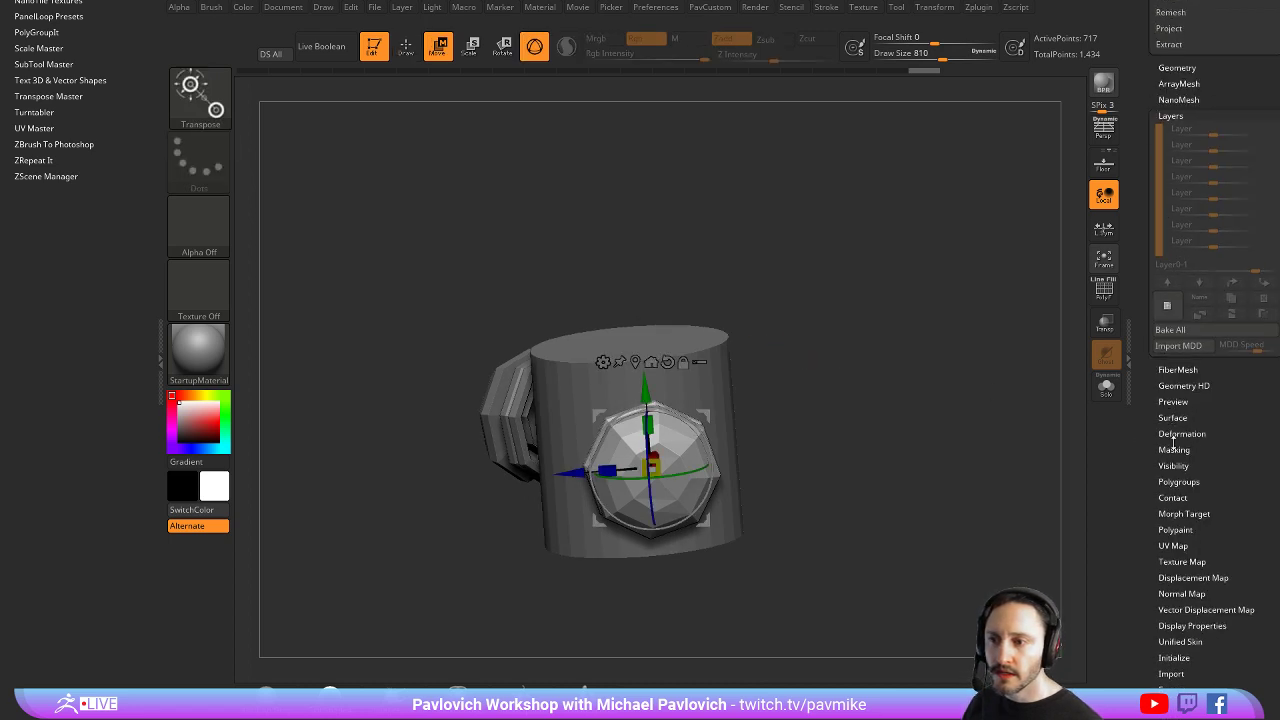
left_click(1174, 449)
scroll(1144, 408, "down", 2)
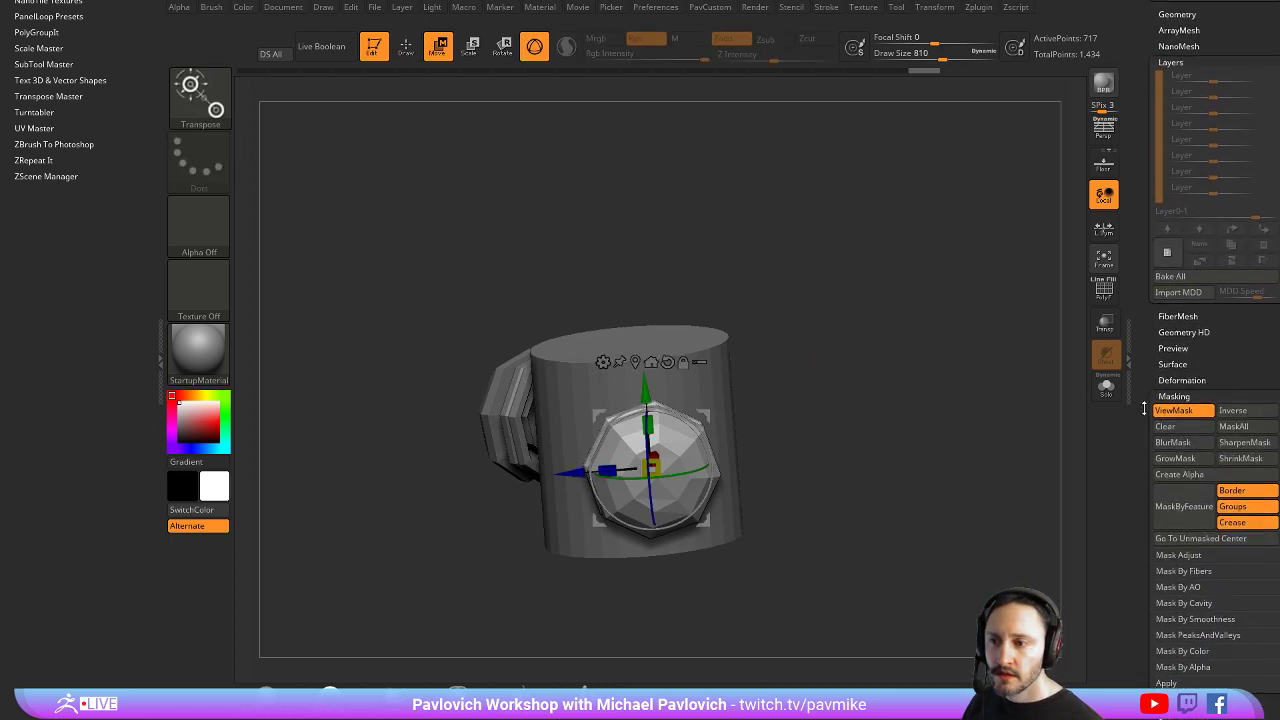
scroll(1144, 408, "down", 4)
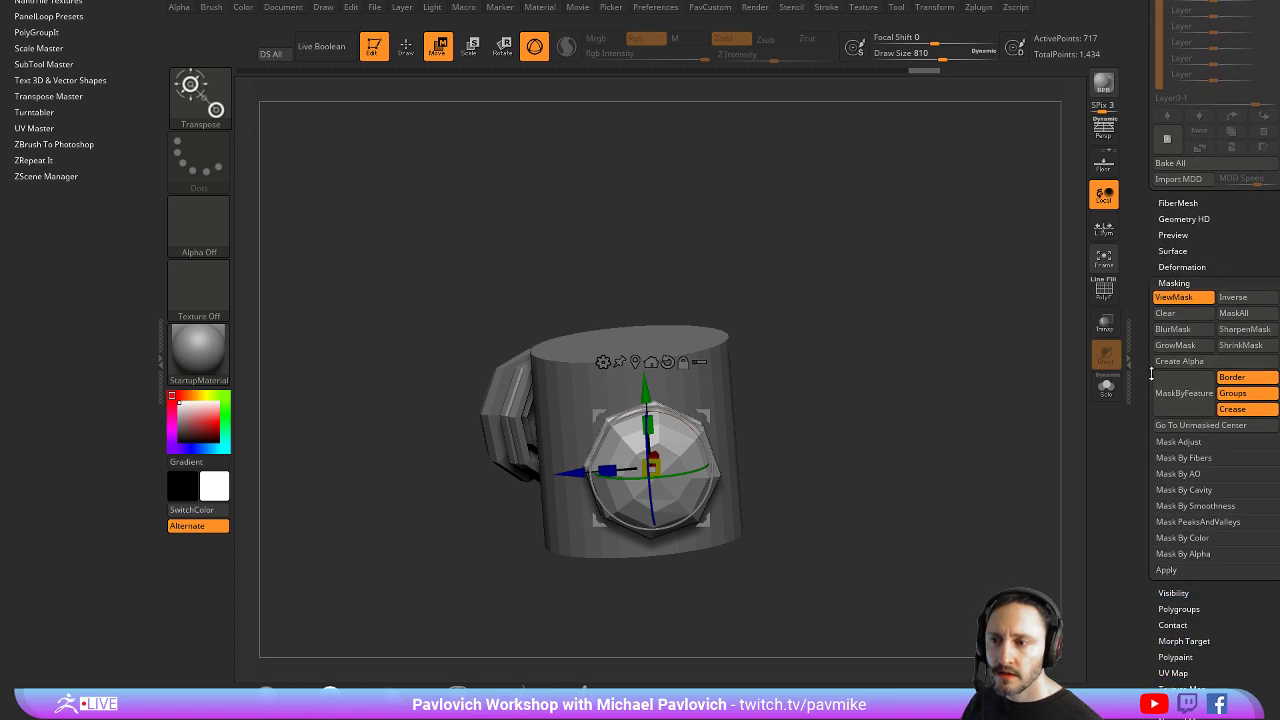
left_click(1190, 429)
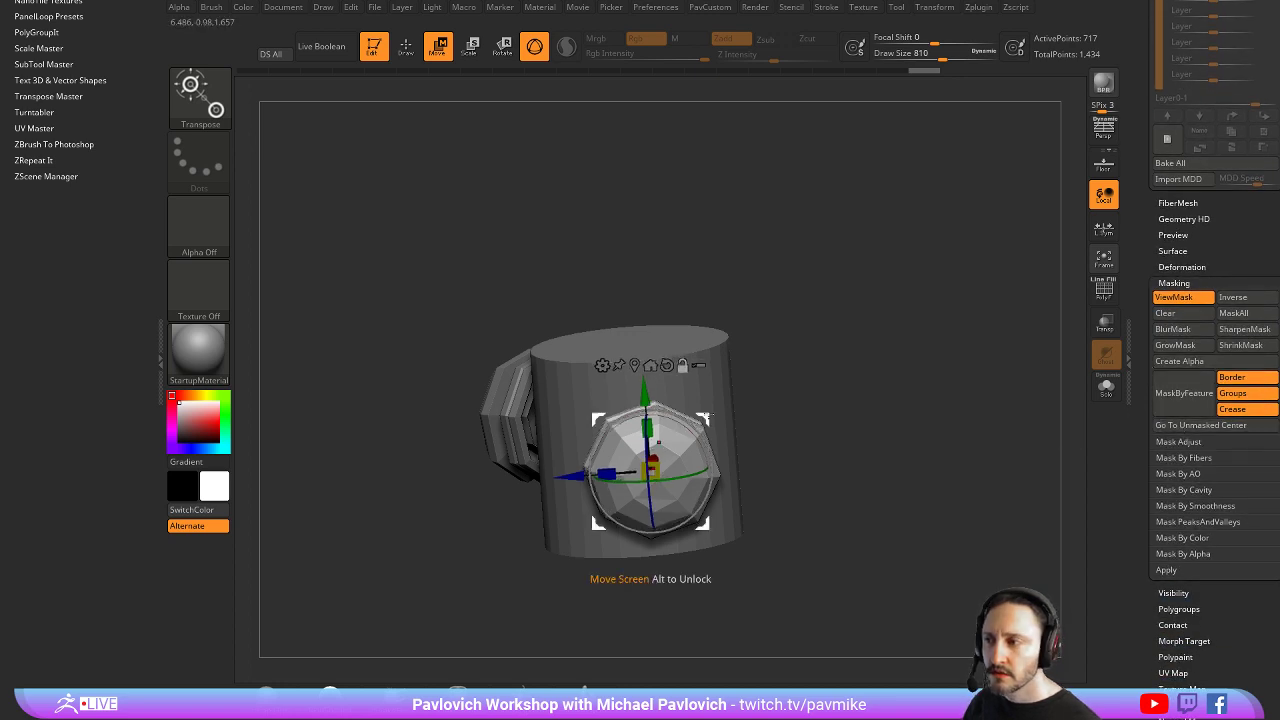
left_click(1197, 426)
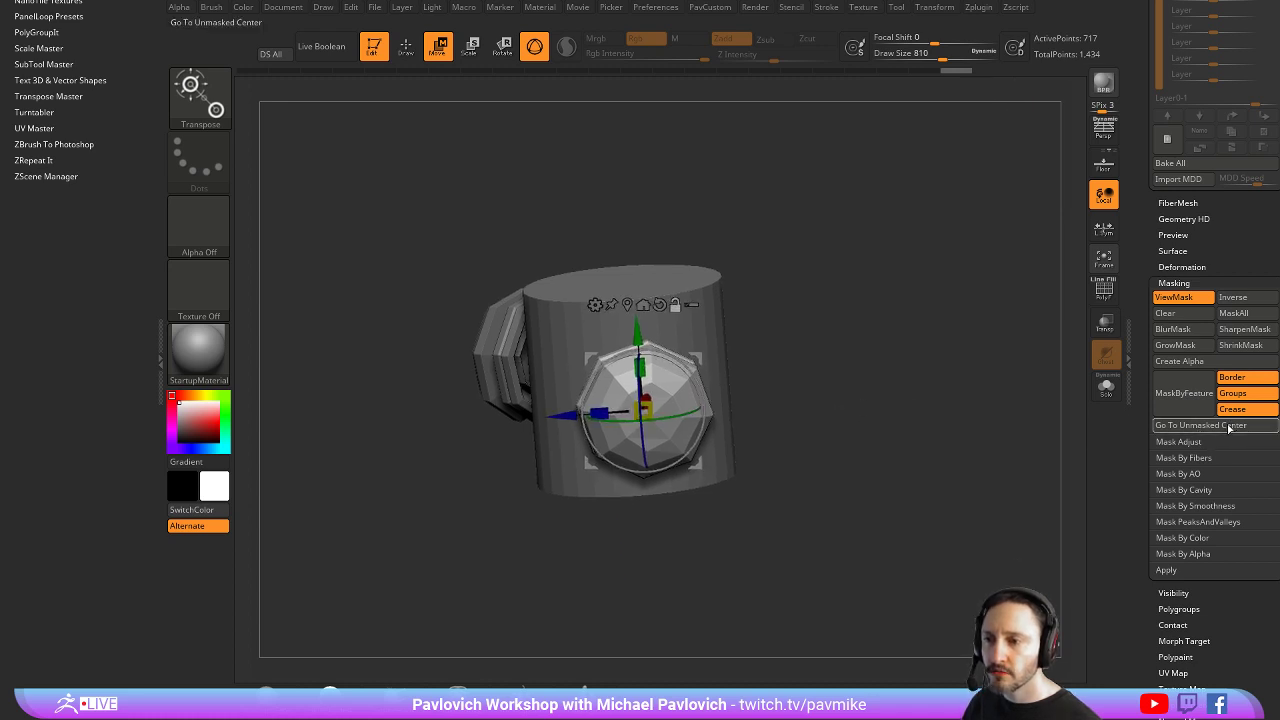
Make the cylinder the active subtool, return to Draw mode, and set Draw Size to 670
mouse_move(812, 380)
left_mouse_down("alt")
mouse_move(803, 442)
mouse_move(817, 389)
left_mouse_up("alt")
key("q")
key("w")
left_click_drag(730, 304, 828, 313, "alt")
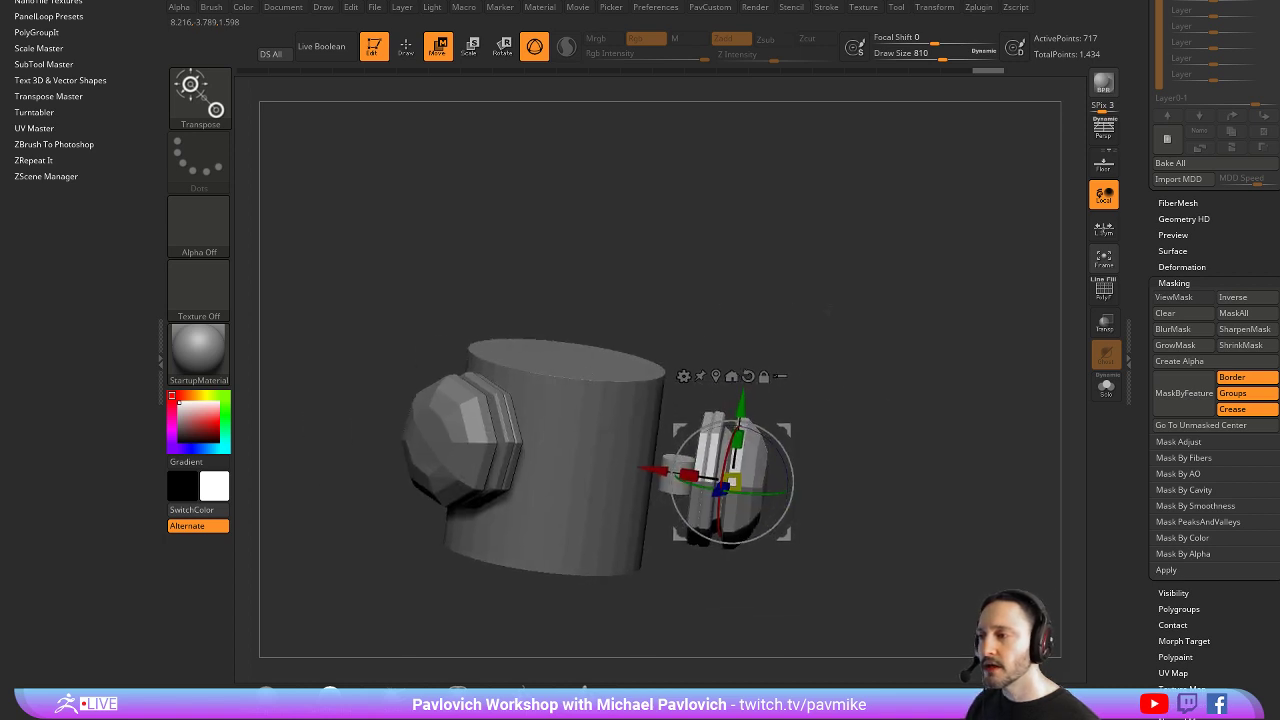
left_click(574, 394, "alt")
key("q")
mouse_move(922, 330)
left_mouse_down()
mouse_move(866, 326)
mouse_move(877, 351)
mouse_move(861, 344)
left_mouse_up()
key("s")
Solo the cylinder subtool to inspect it from another angle, and turn Solo off again
left_click_drag(1029, 302, 1054, 324, "alt")
left_click(1106, 387)
mouse_move(1086, 371)
left_mouse_down()
mouse_move(922, 349)
mouse_move(960, 345)
left_mouse_up()
left_click(1106, 386)
Turn on PolyFrame and isolate the cylinder body's green polygroup
left_click(1110, 300)
left_click(657, 403, "ctrl+shift")
left_click_drag(760, 350, 805, 345)
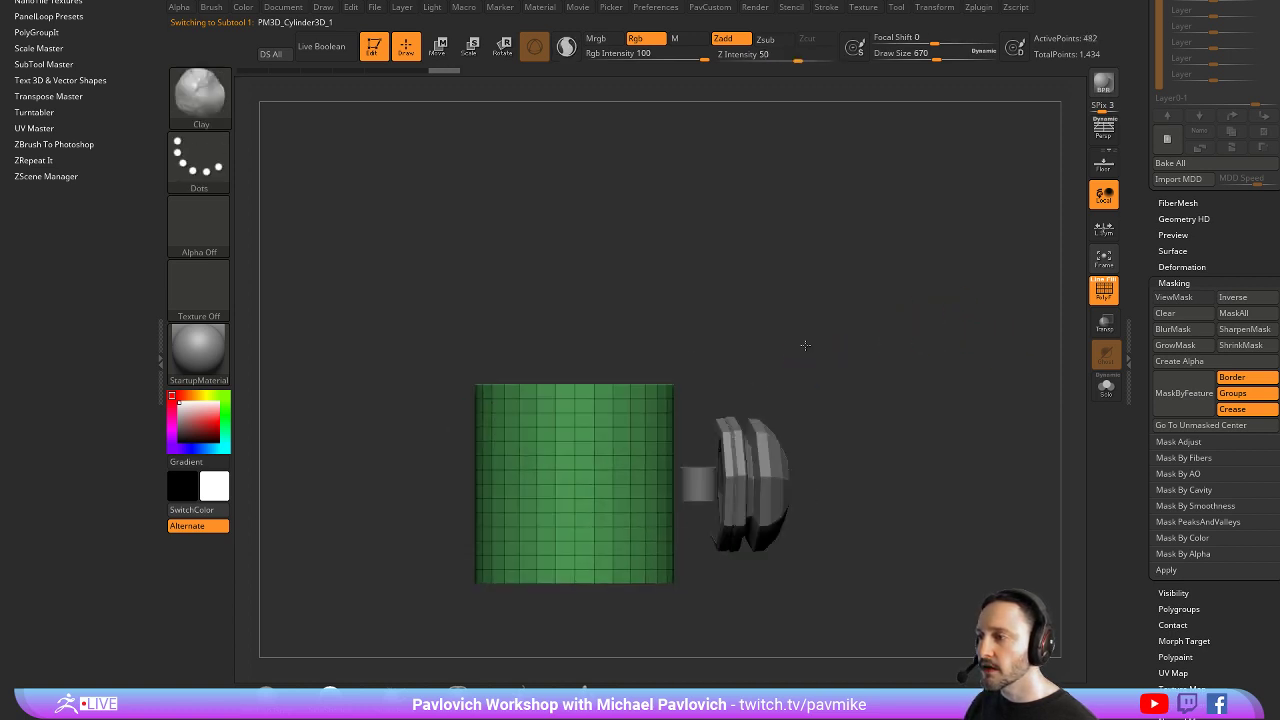
left_click_drag(573, 301, 530, 312)
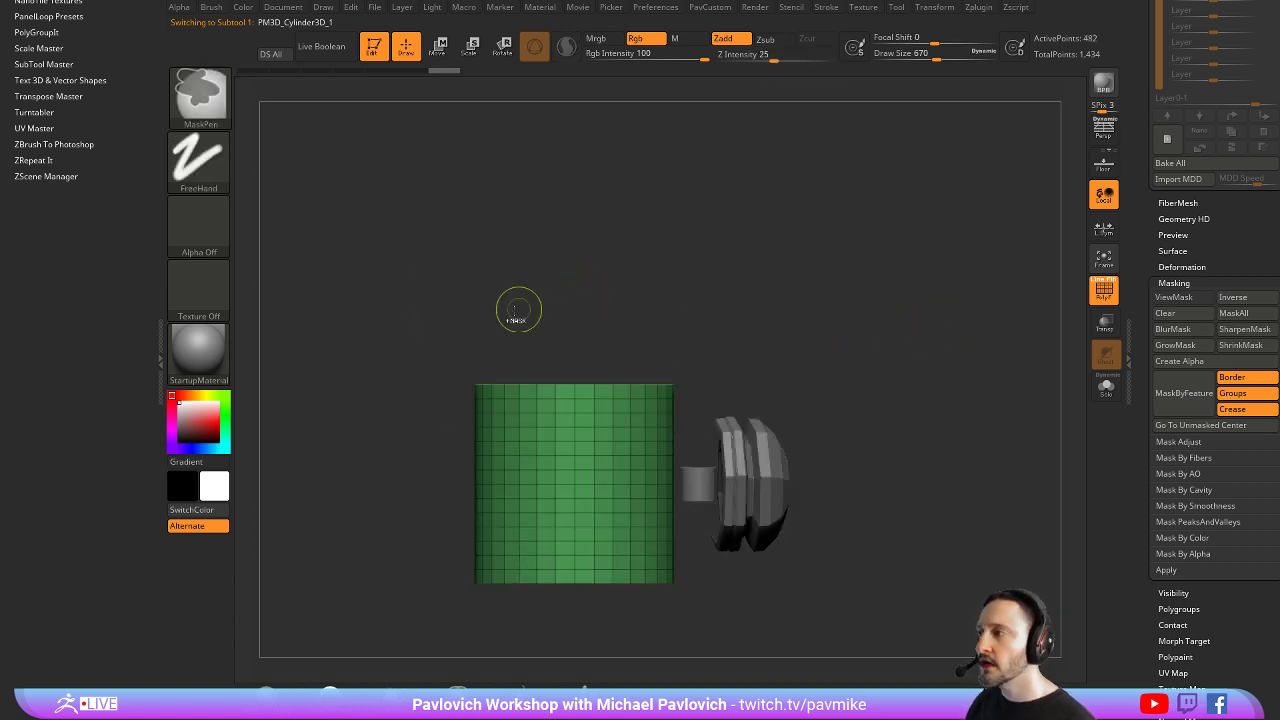
Mask the cylinder's upper portion, show all polygroups, invert the mask, and run Go To Unmasked Center in Move mode
left_click_drag(437, 466, 686, 455, "ctrl")
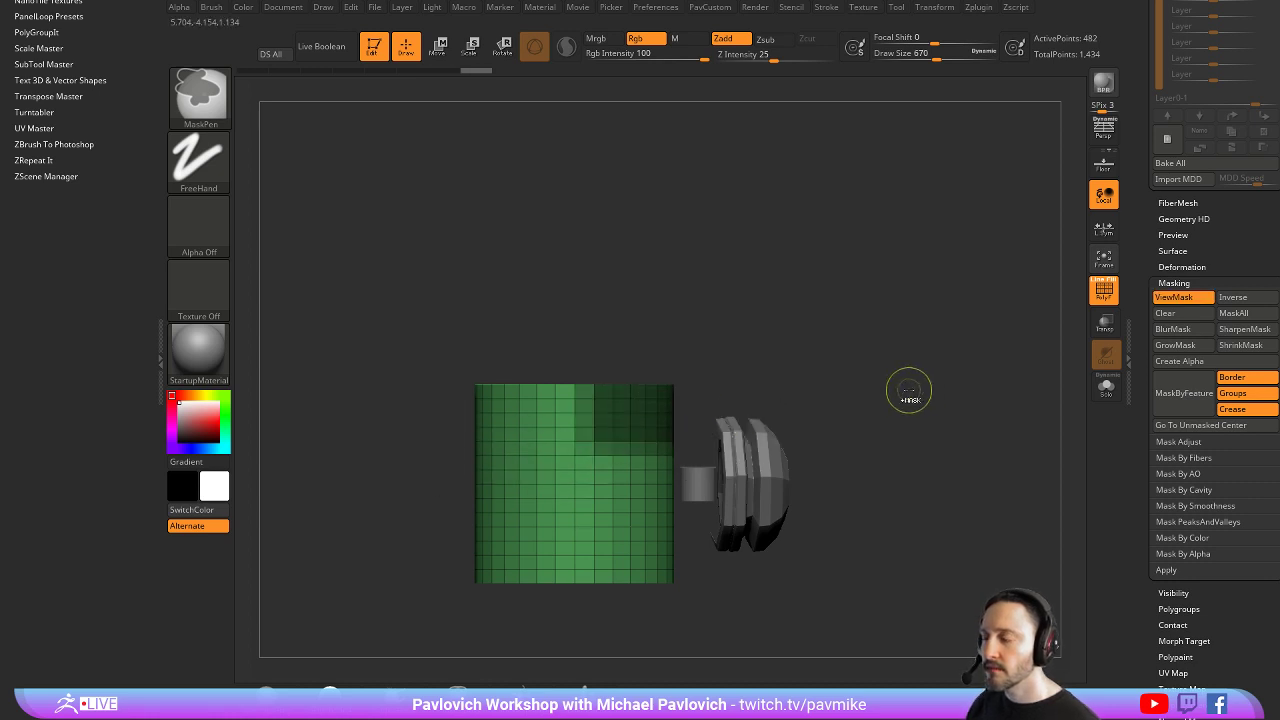
left_click(939, 380, "ctrl+shift")
left_click(938, 377, "ctrl")
left_click_drag(951, 356, 975, 335)
key("w")
left_click(1200, 425)
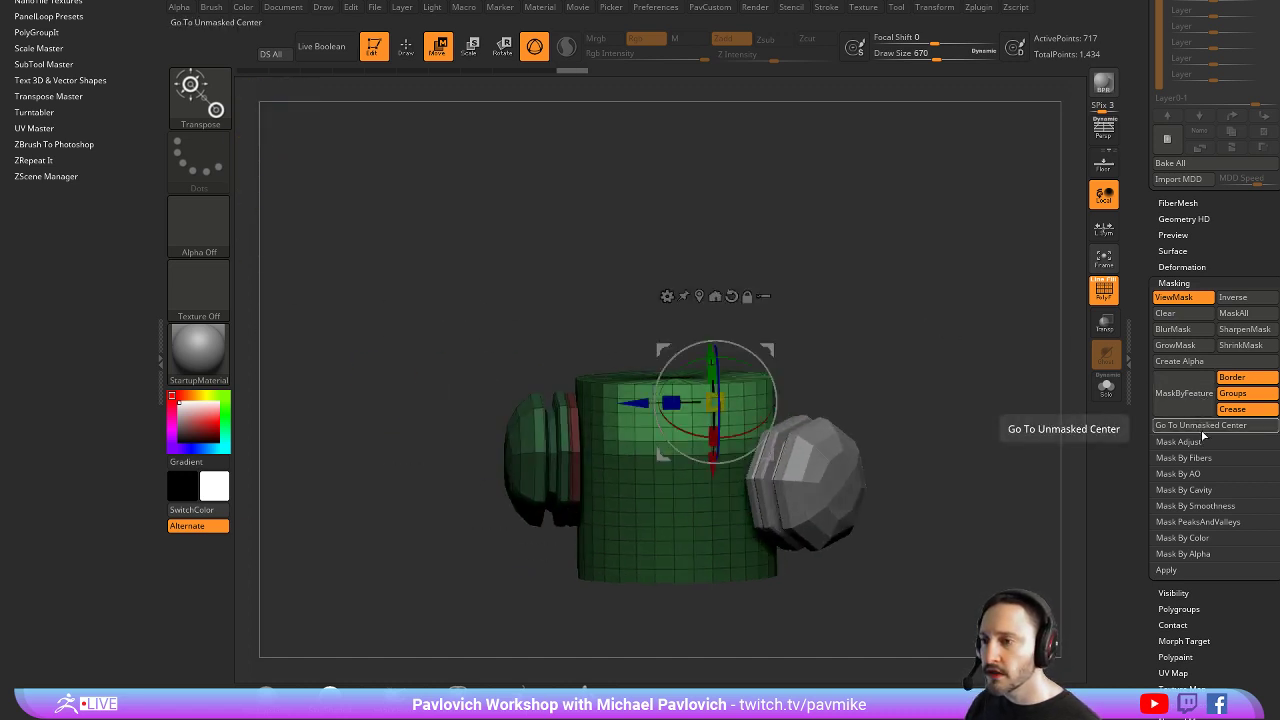
Undo the last change, return to Draw mode, and assign Alt+8 as the custom hotkey for Go To Unmasked Center
key("ctrl+z")
left_click_drag(954, 392, 864, 414, "alt")
key("q")
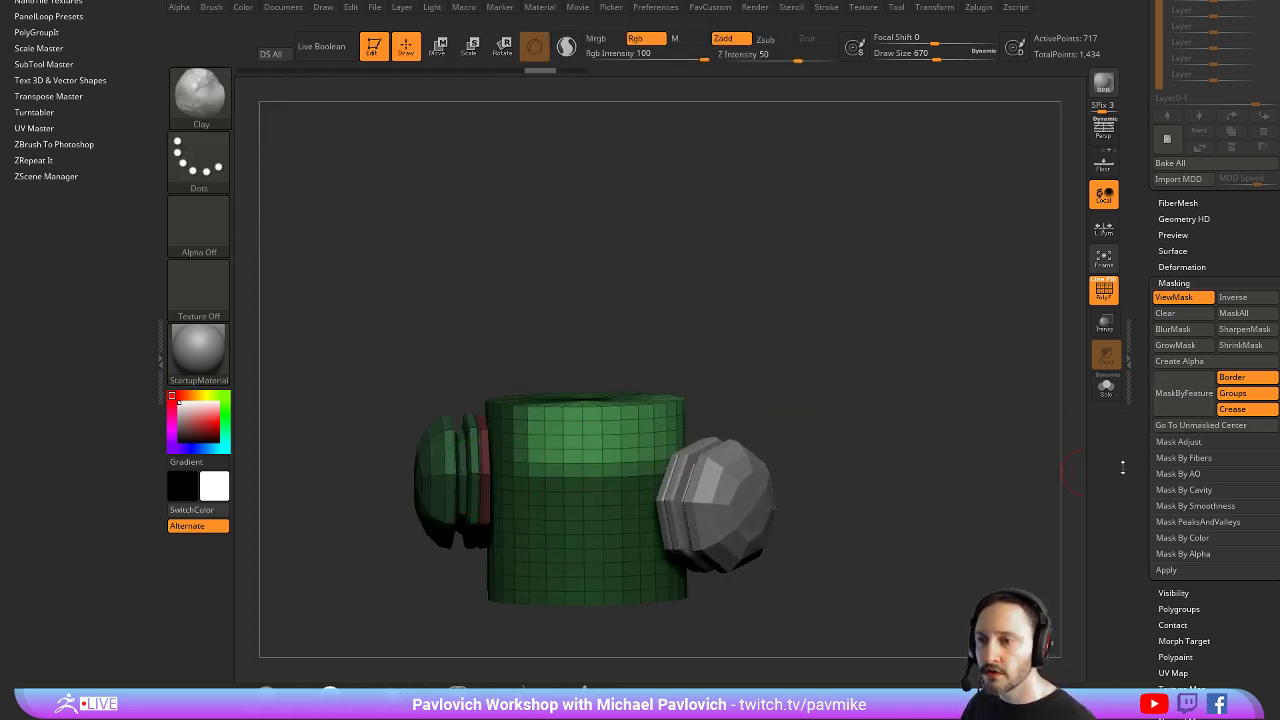
left_click(1195, 425, "ctrl+alt")
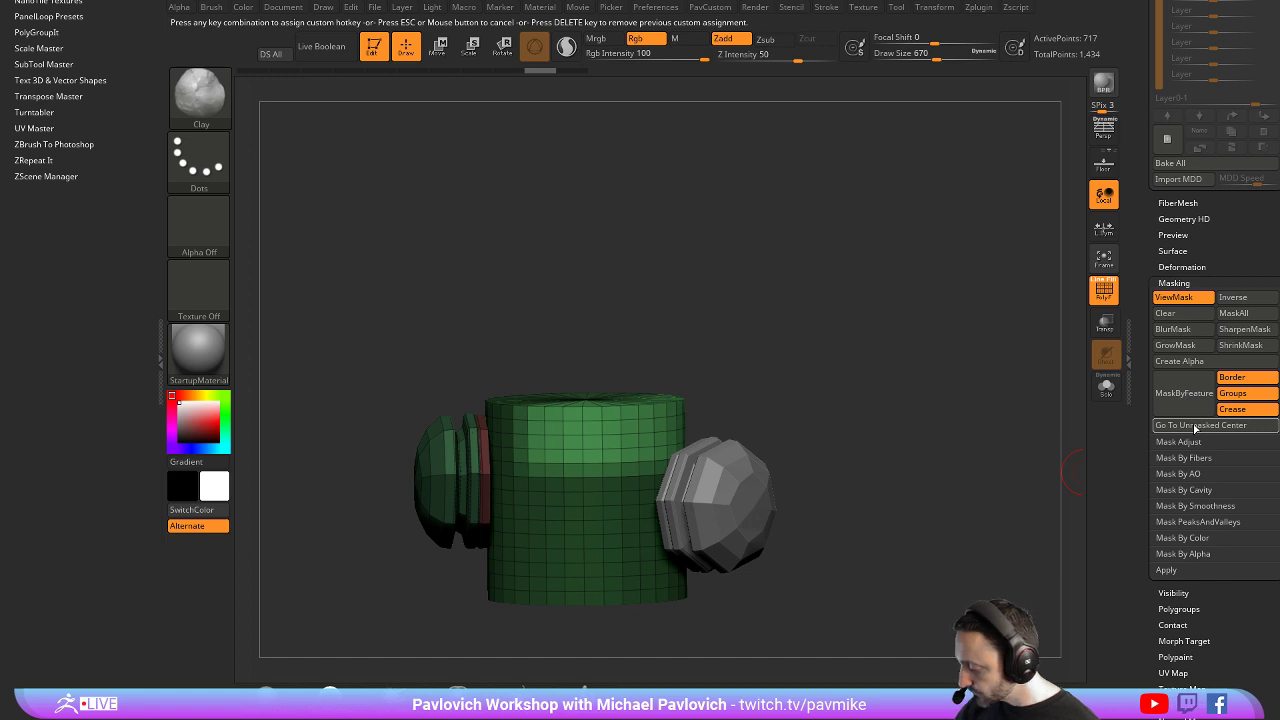
key("alt+8")
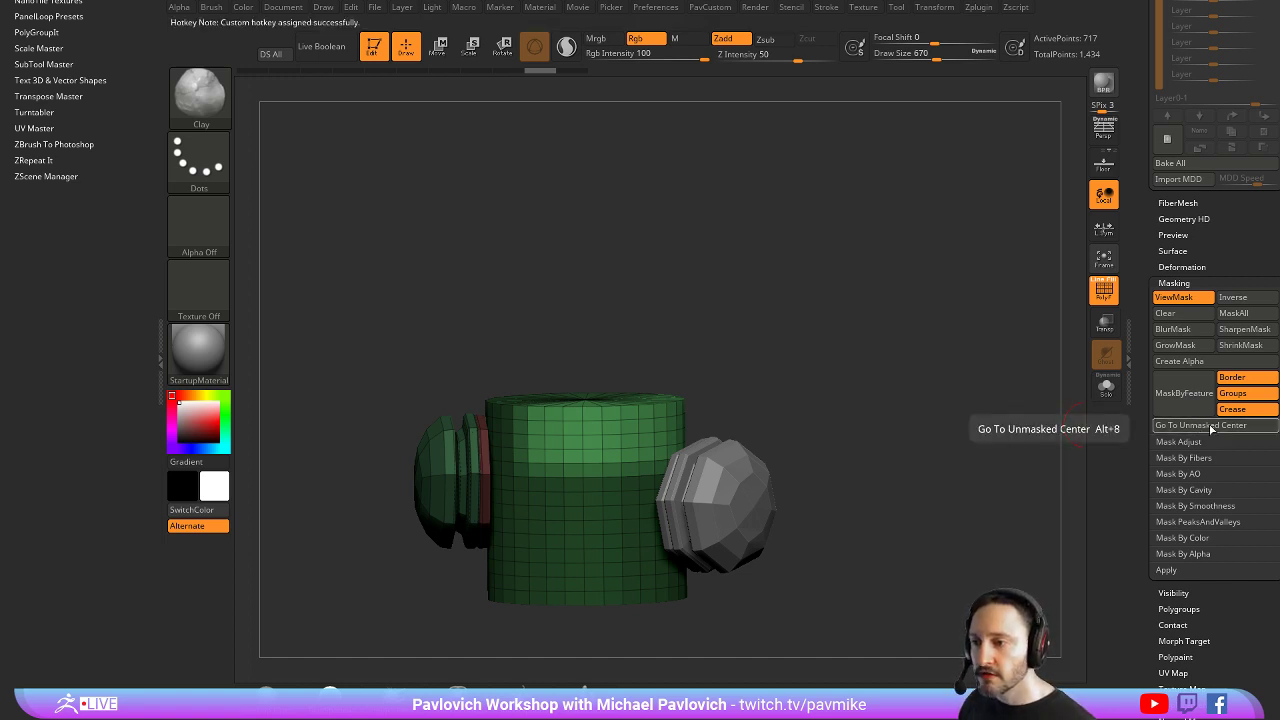
In Move mode, mask a fresh area on the cylinder's upper side, invert the mask, and center the Gizmo on the unmasked area
left_click_drag(795, 302, 860, 323)
key("w")
left_click_drag(538, 404, 536, 406)
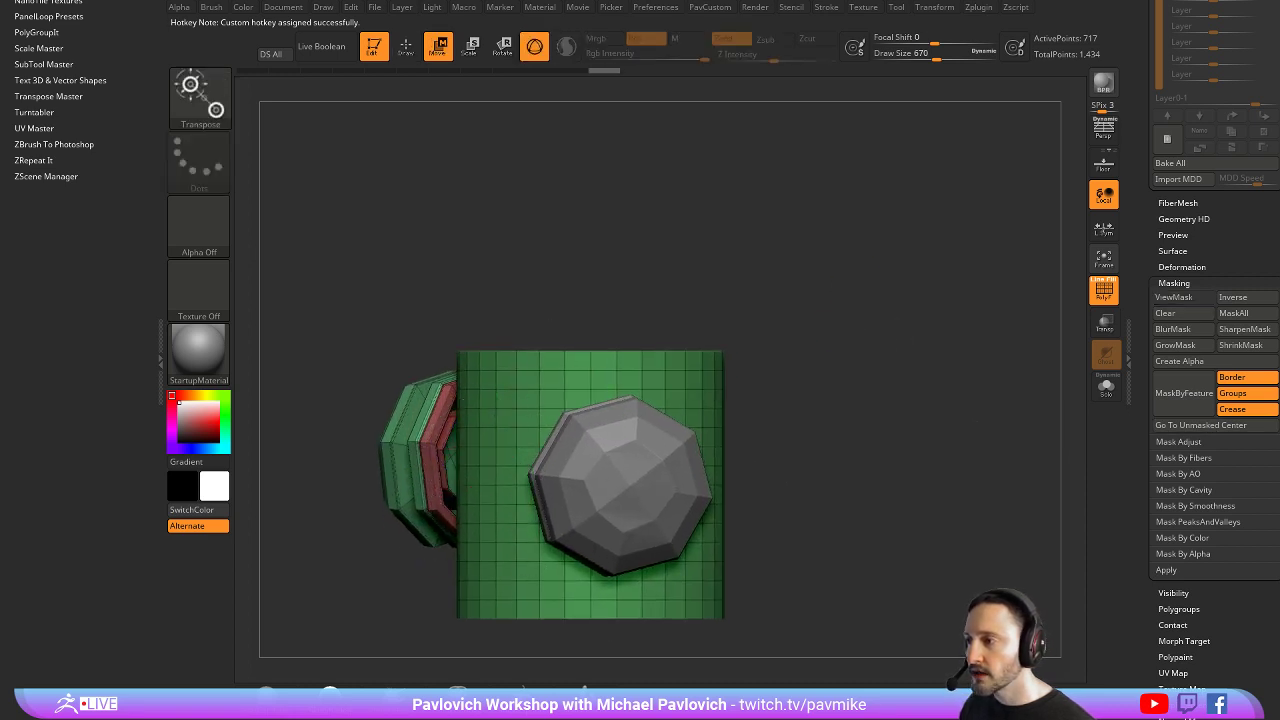
left_click_drag(822, 368, 914, 412)
left_click_drag(824, 355, 632, 492, "ctrl")
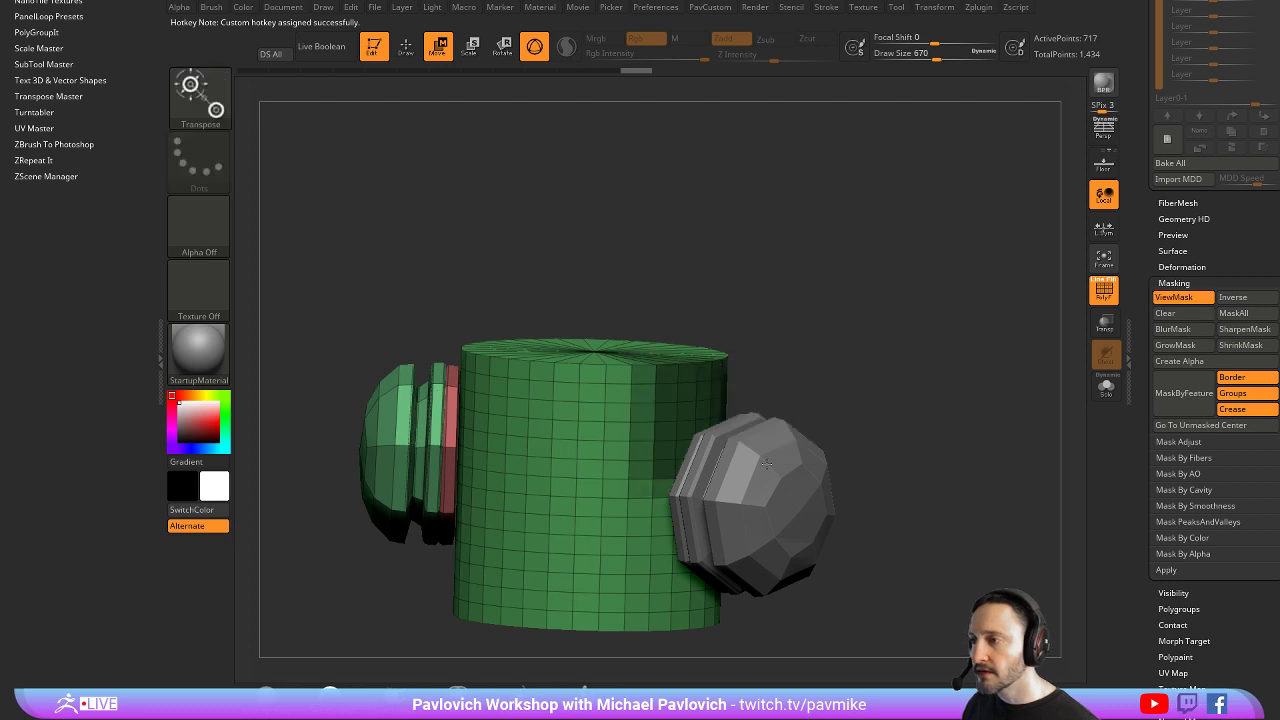
left_click(870, 352, "ctrl")
key("y")
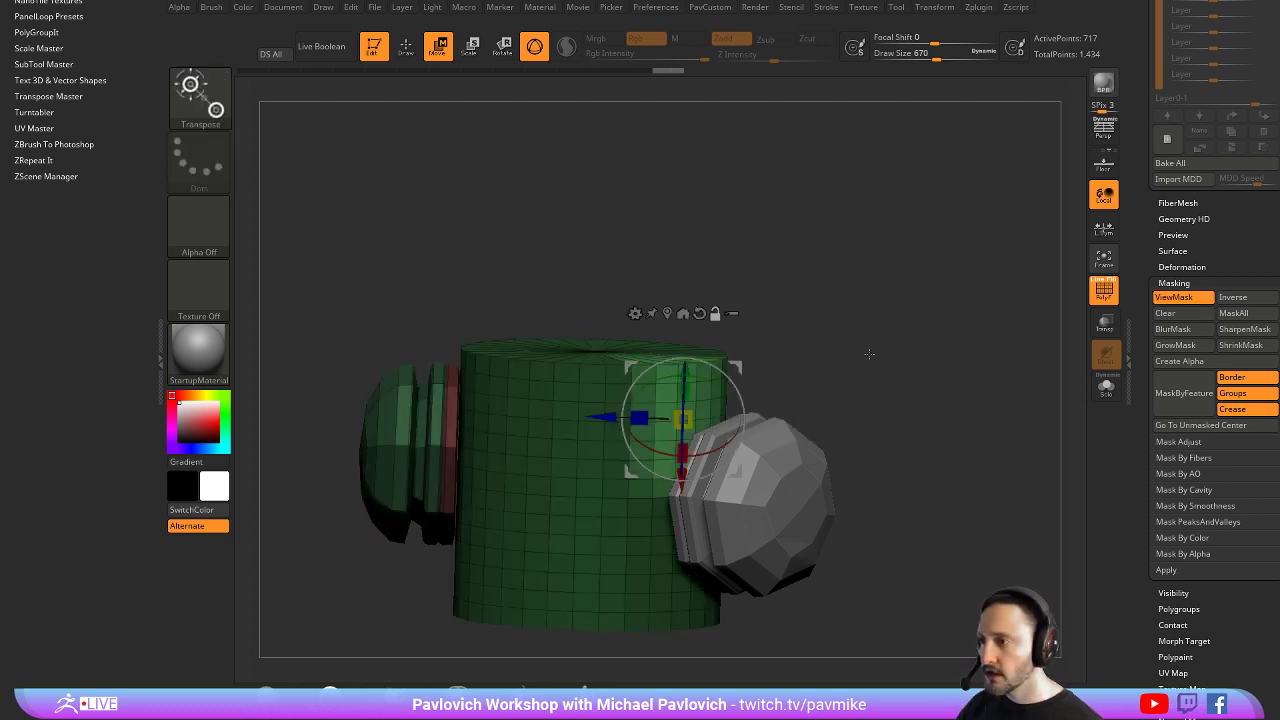
left_click_drag(873, 353, 833, 336)
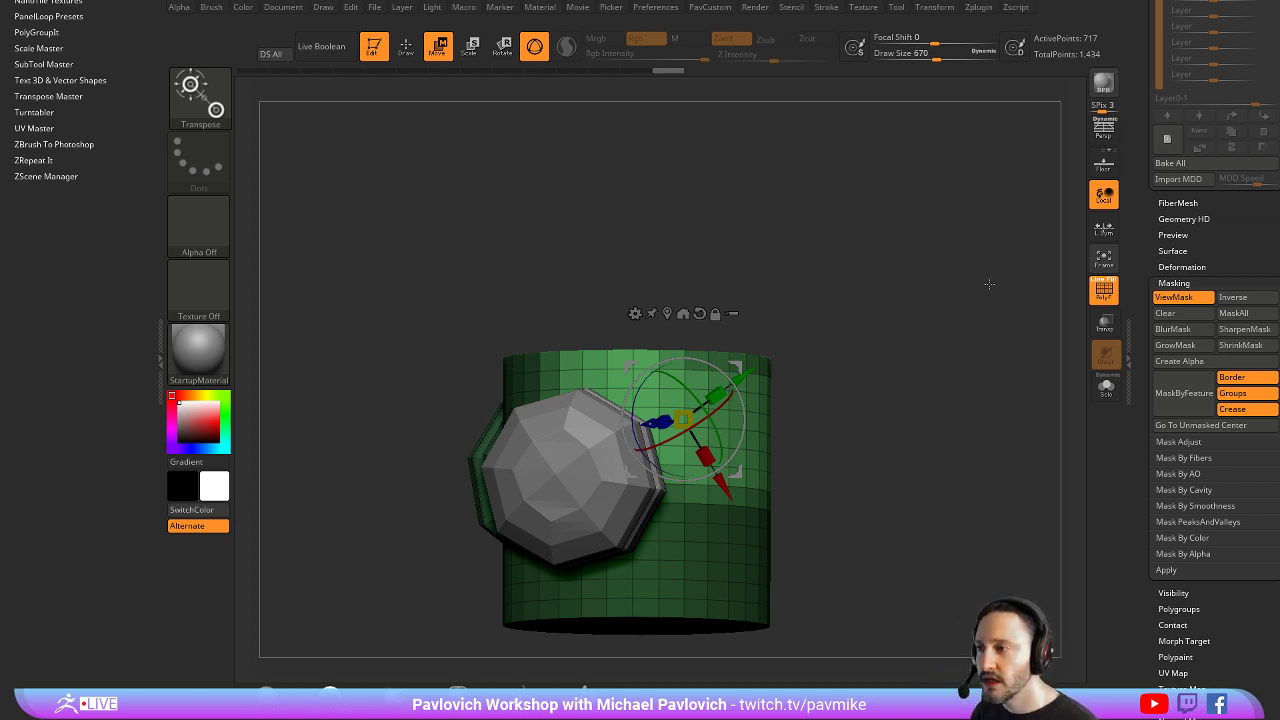
Return to Draw mode, clear the mask from the cylinder, and bring the Subtool list into view
mouse_move(926, 282)
left_mouse_down()
mouse_move(945, 306)
mouse_move(914, 342)
mouse_move(867, 315)
mouse_move(874, 277)
mouse_move(884, 280)
left_mouse_up()
key("q")
key("ctrl+h")
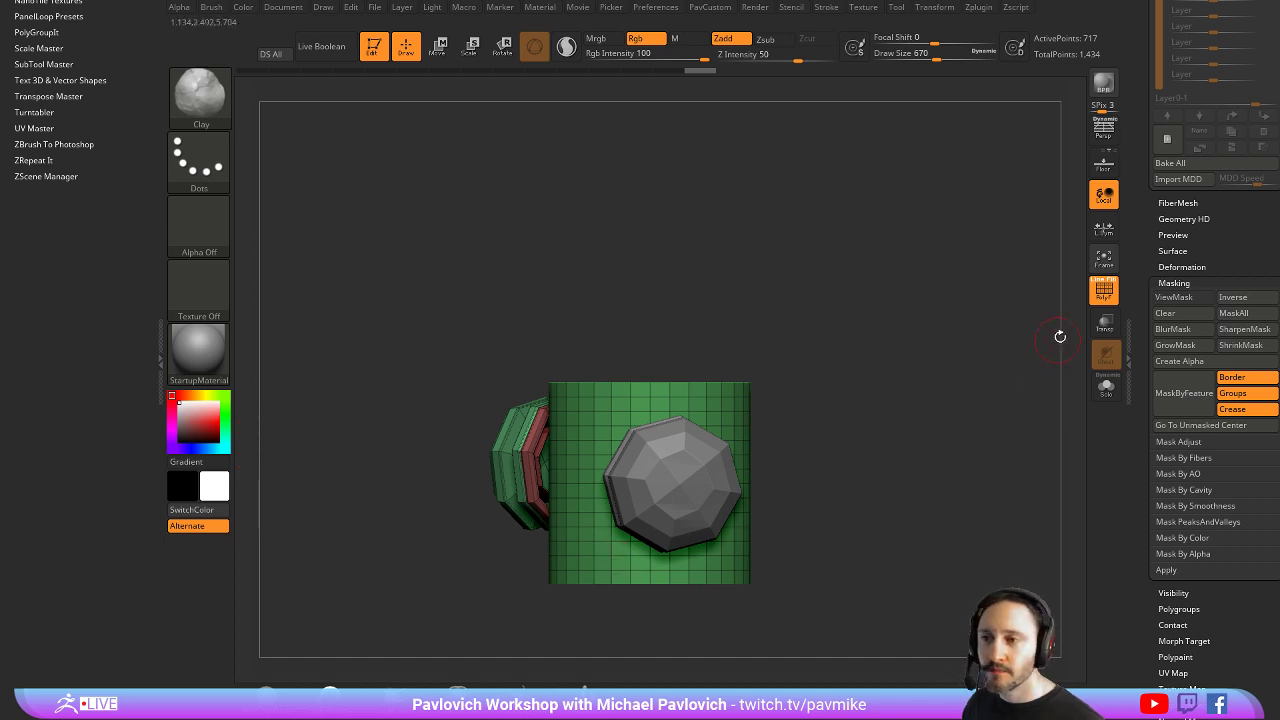
left_click_drag(1144, 287, 1143, 305)
left_click_drag(1137, 252, 1150, 700)
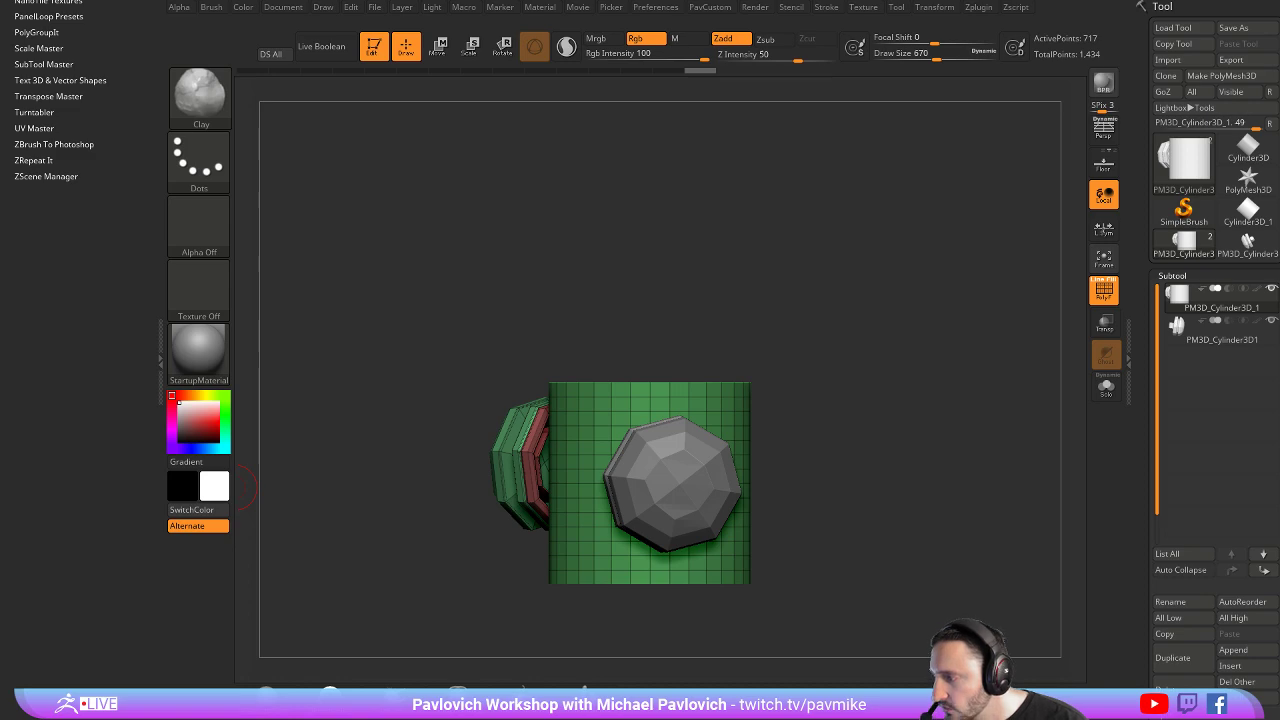
Switch to the Chrome browser, open the Pixologic ZBrush YouTube channel, and look through its video sections
key("alt+Tab")
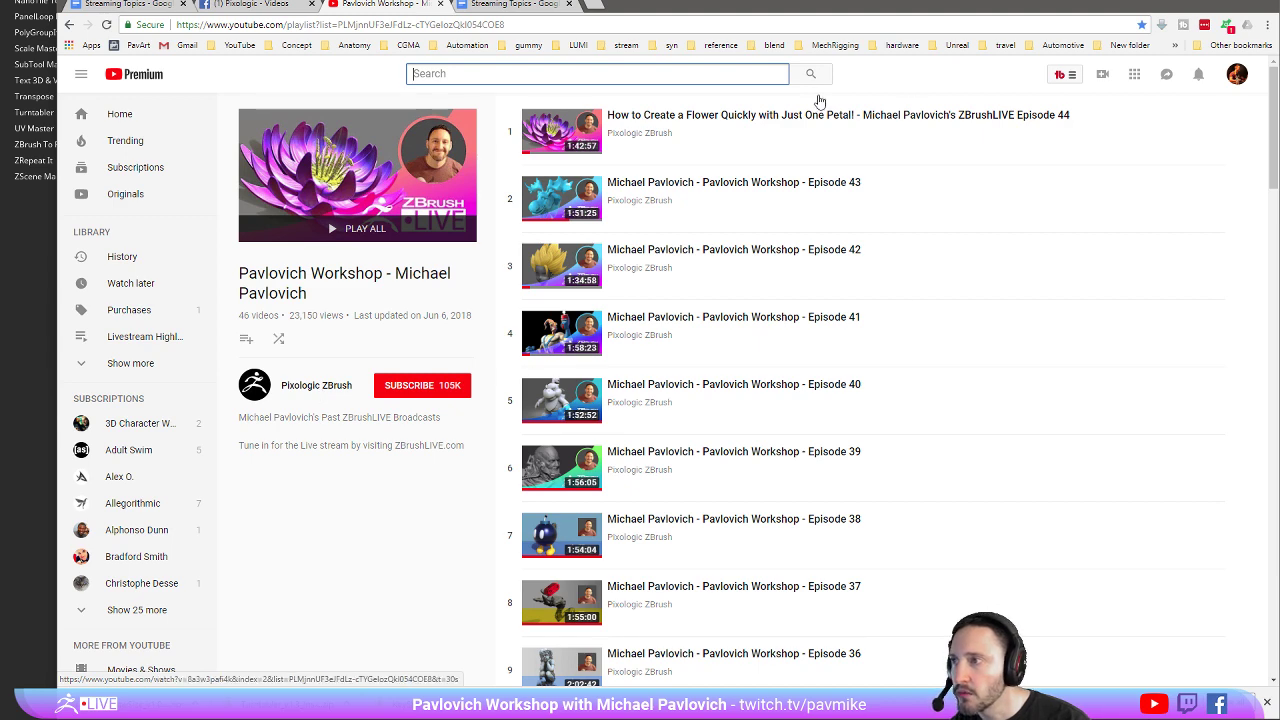
left_click(340, 391)
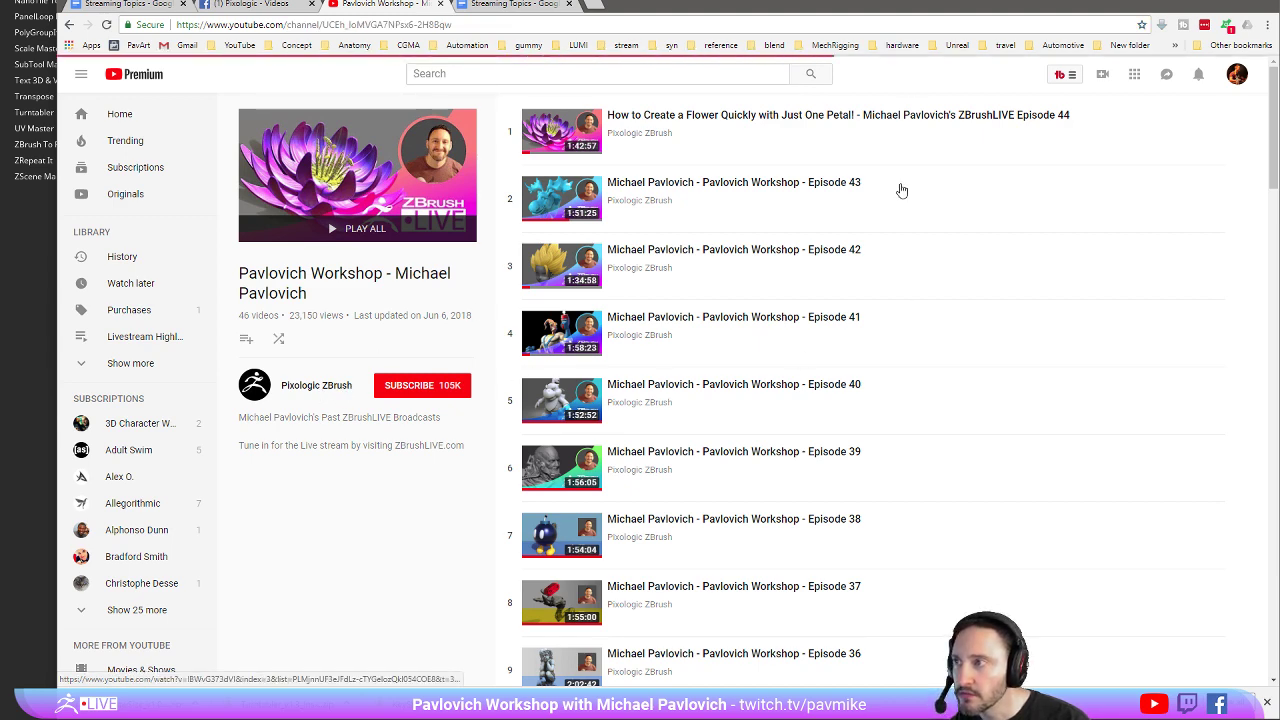
scroll(760, 320, "down", 3)
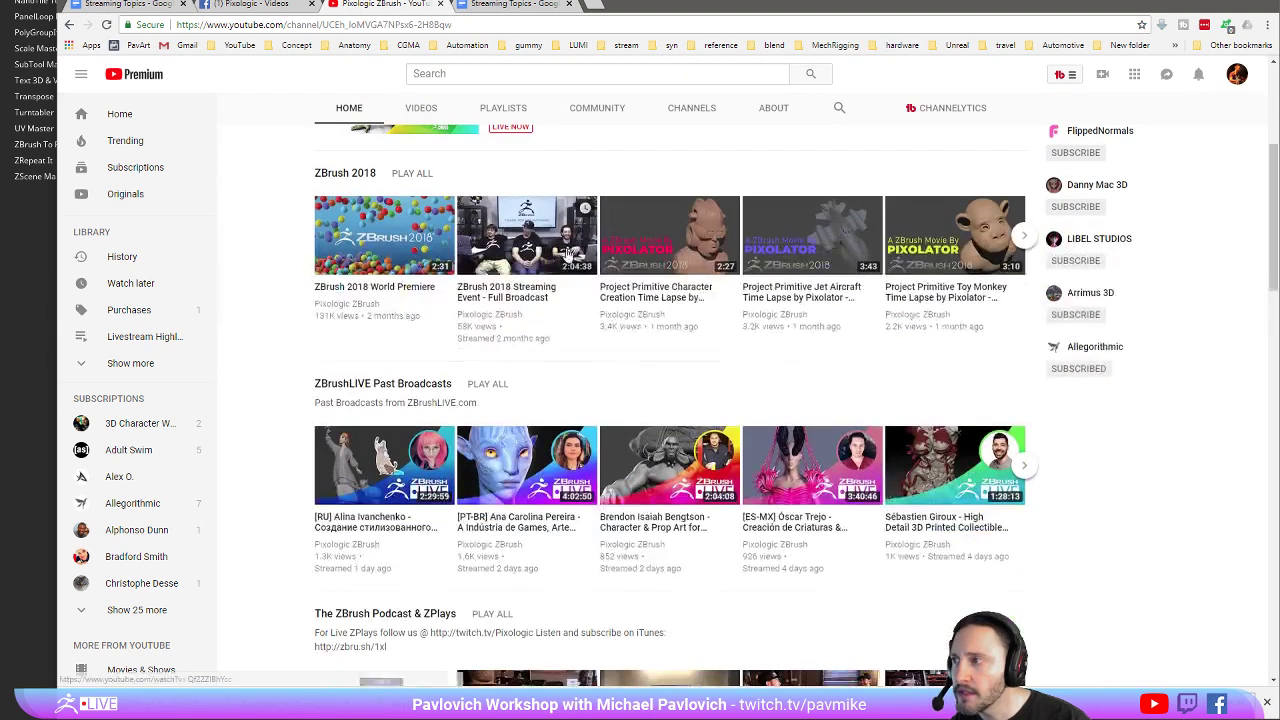
scroll(617, 444, "up", 2)
scroll(690, 415, "down", 2)
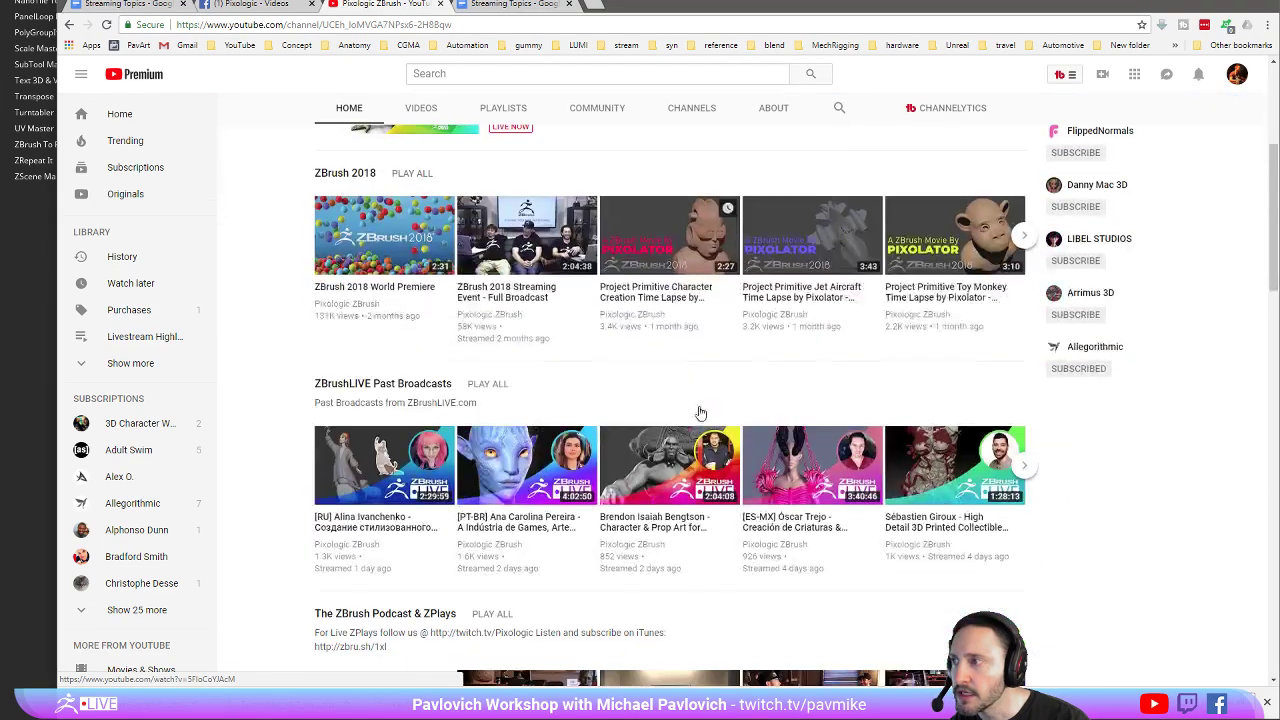
scroll(585, 461, "down", 3)
scroll(580, 450, "down", 5)
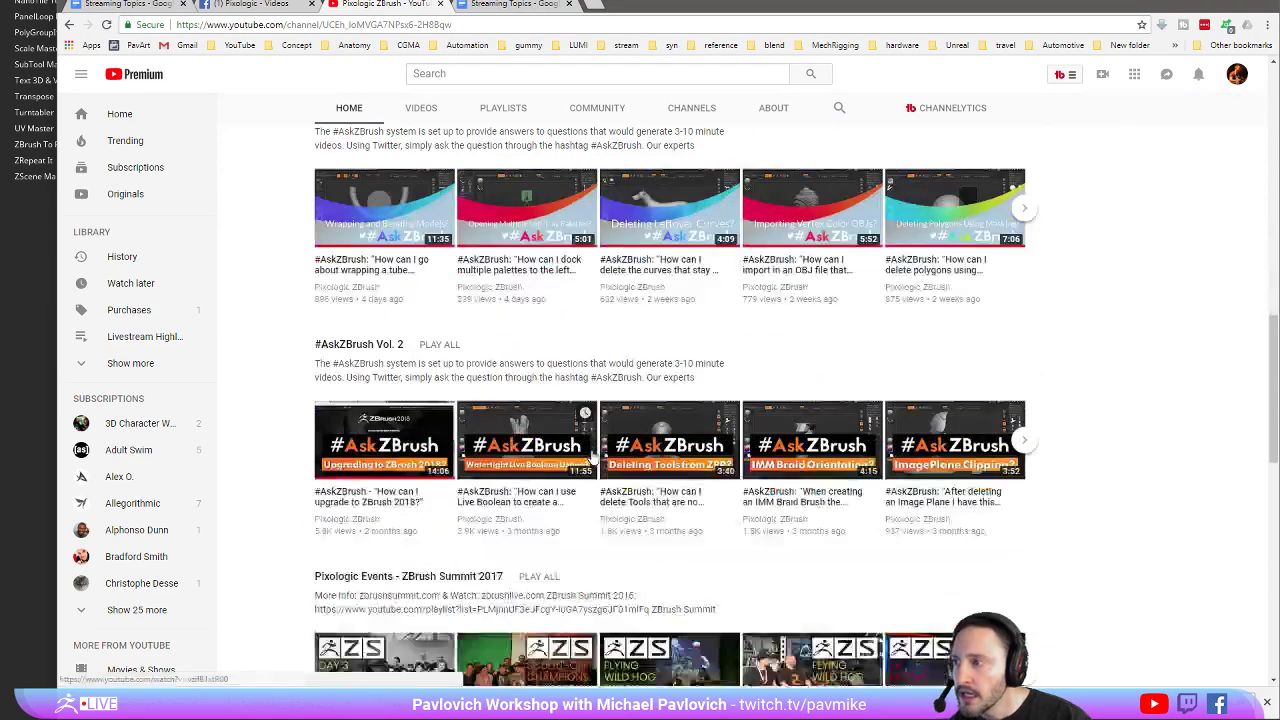
scroll(568, 427, "up", 1)
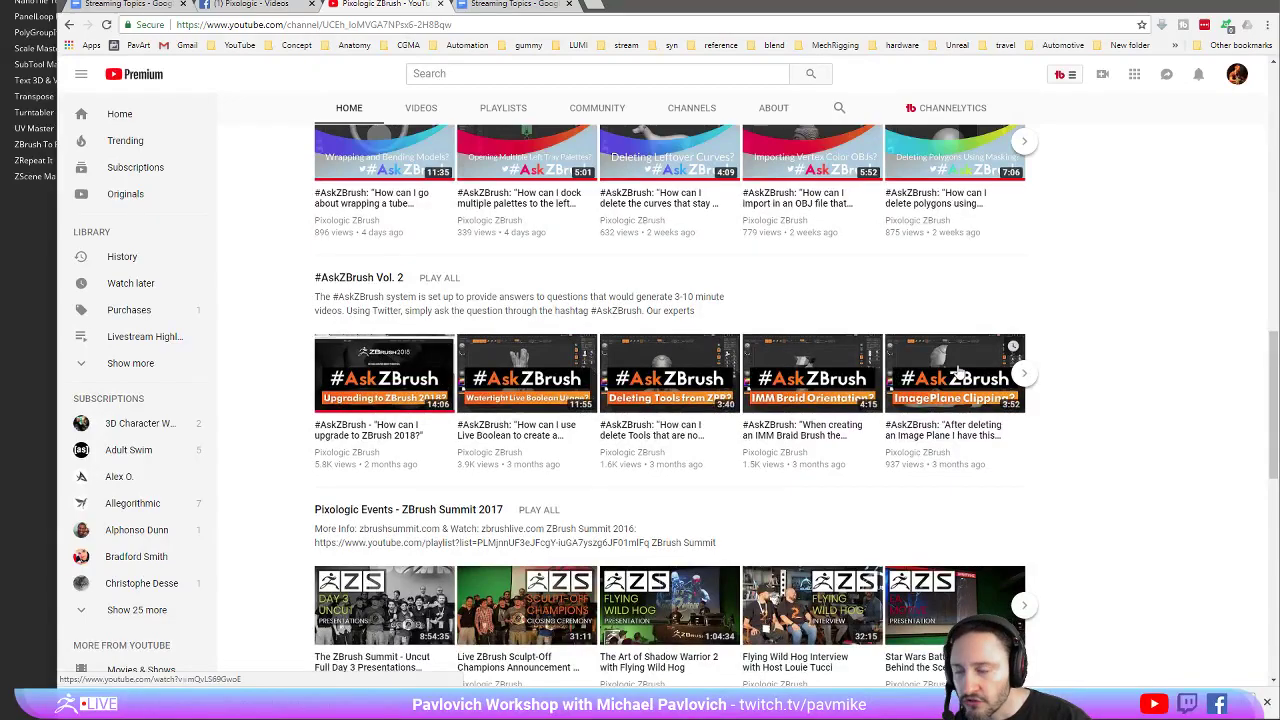
scroll(957, 372, "down", 2)
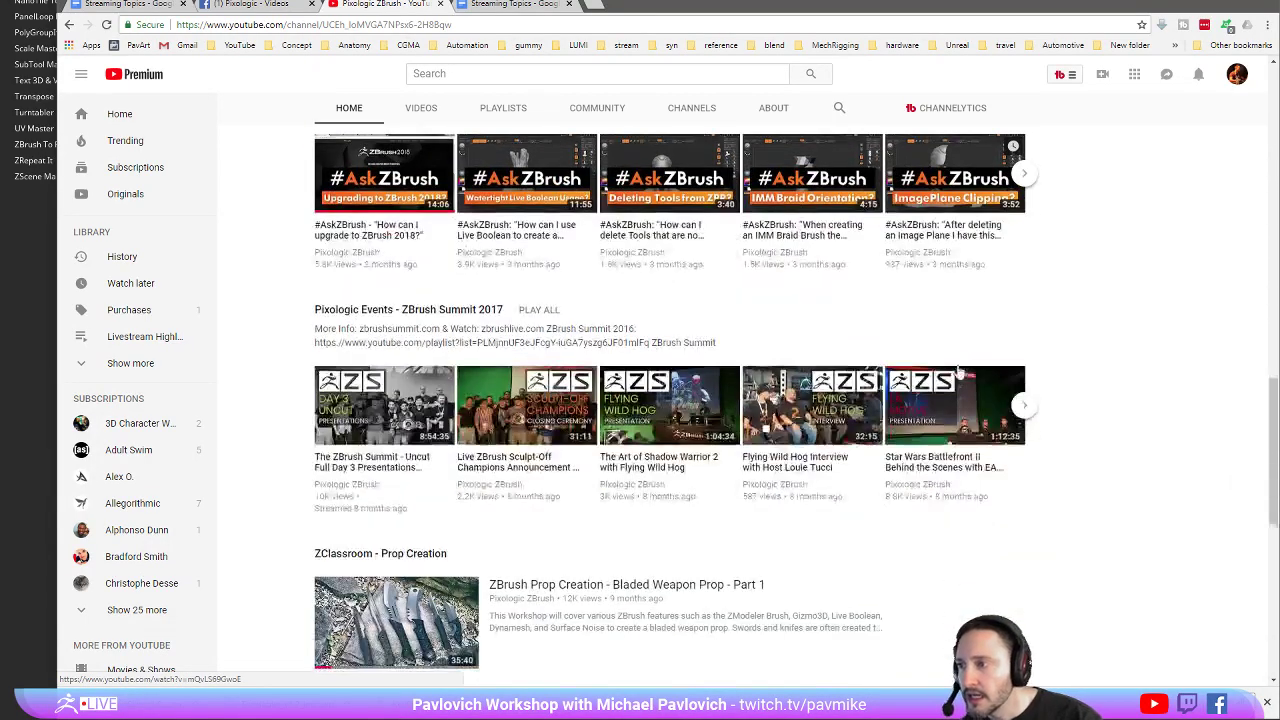
scroll(957, 372, "up", 10)
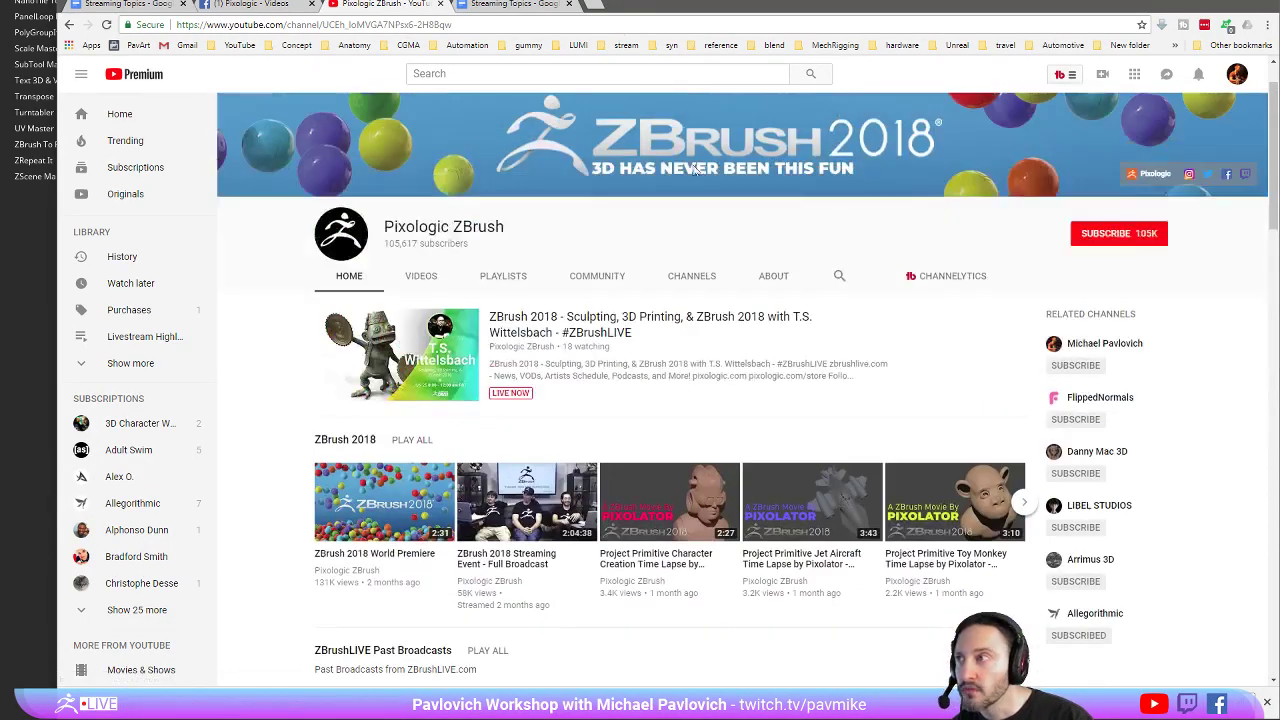
Reposition the browser window and review the channel's ZBrushLIVE Past Broadcasts and ZBrush Podcast sections
left_click_drag(710, 14, 660, 715)
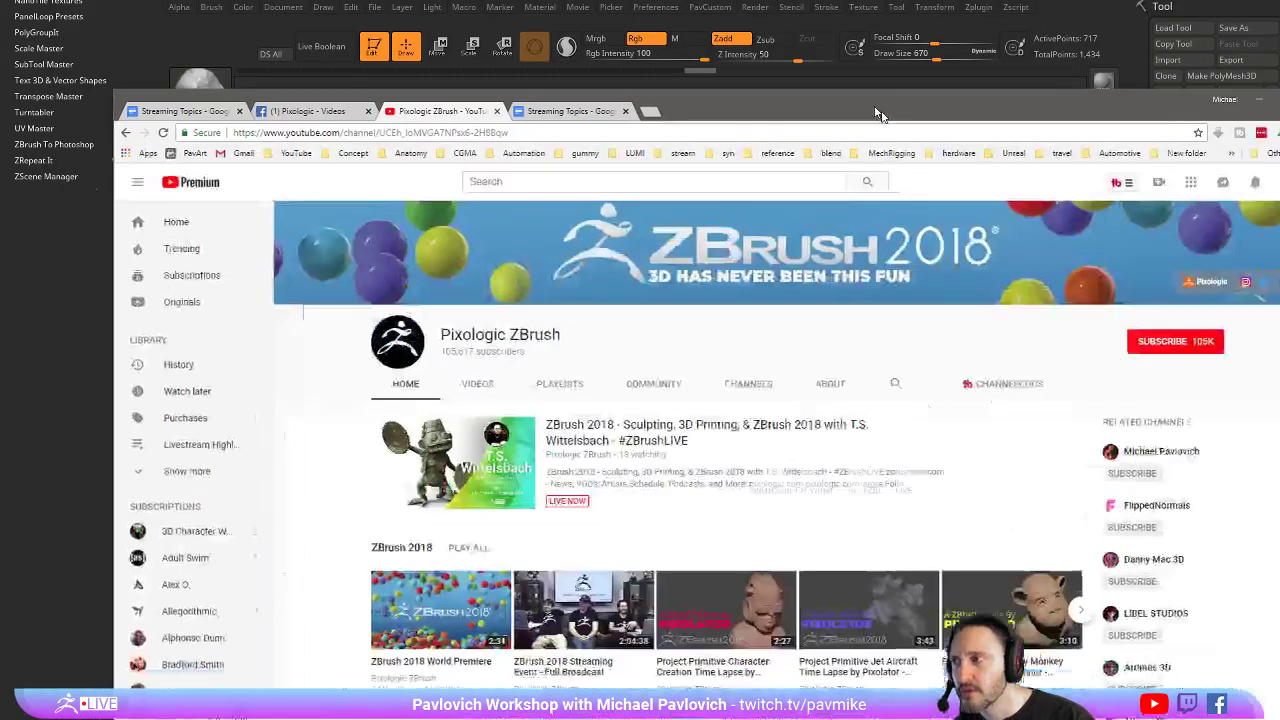
key("alt+Tab")
scroll(766, 472, "down", 2)
scroll(766, 472, "down", 2)
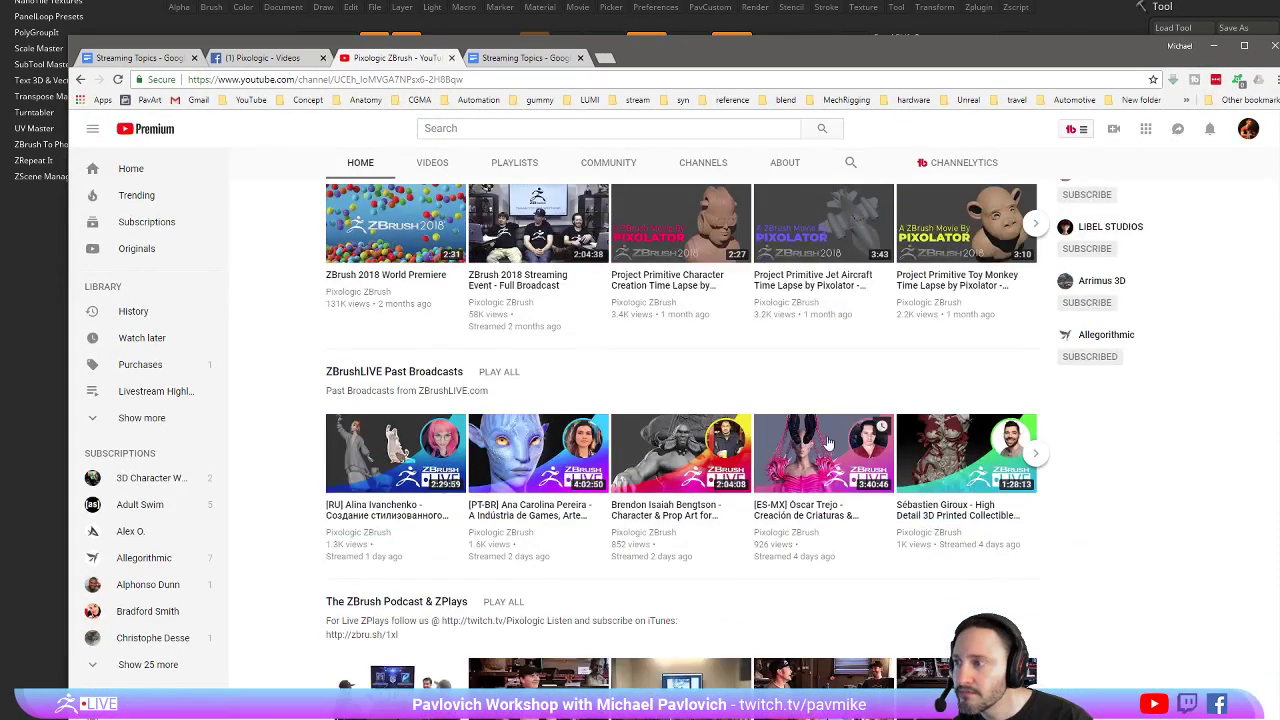
scroll(849, 430, "down", 2)
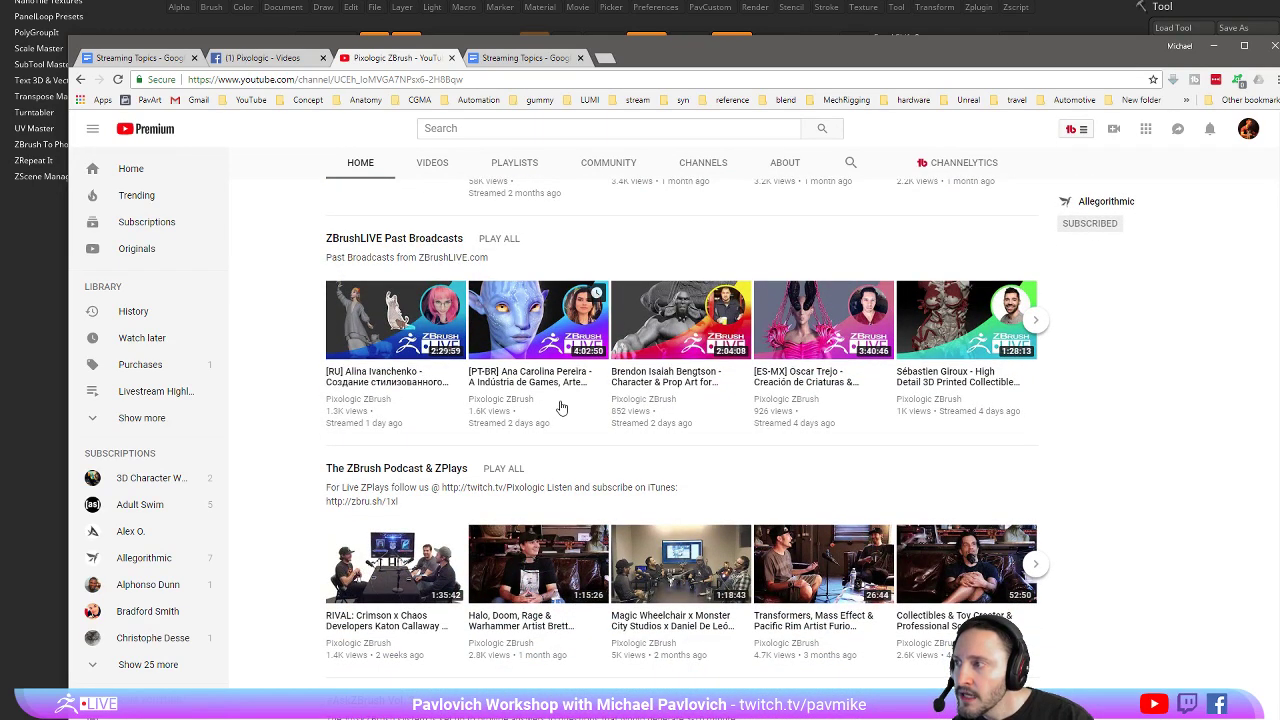
scroll(558, 405, "up", 4)
scroll(560, 402, "up", 1)
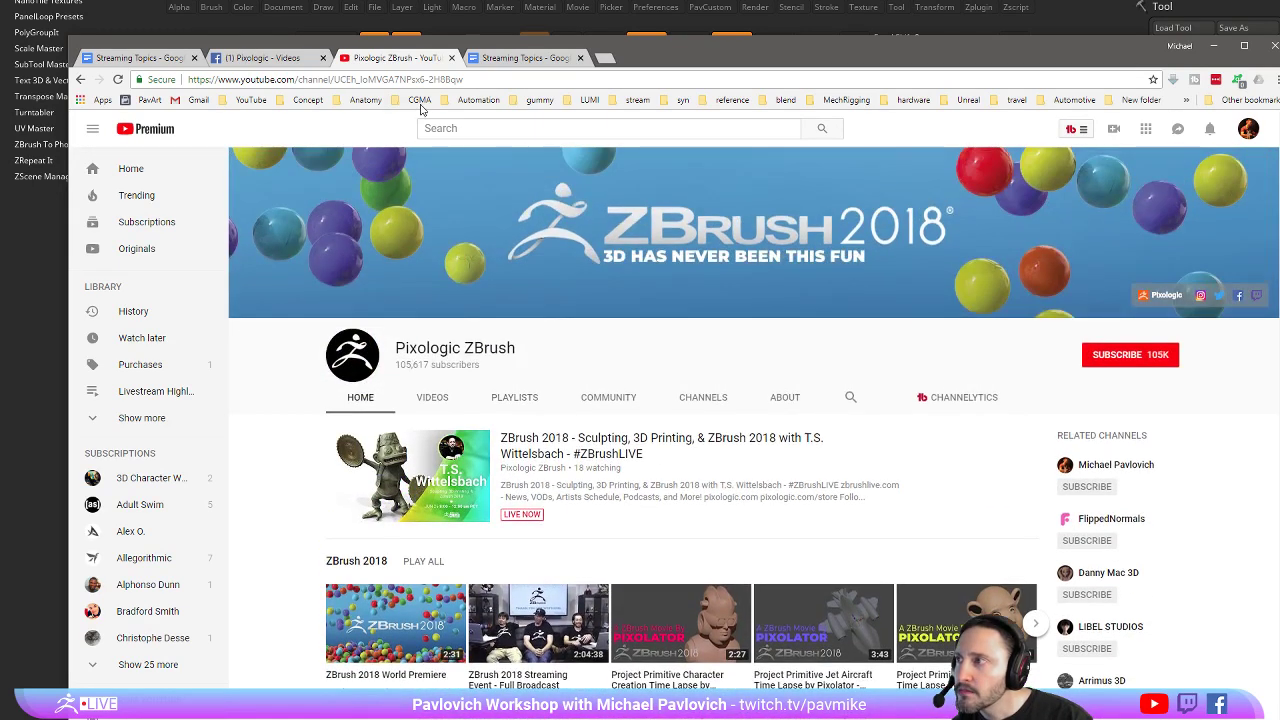
Open the bookmarked Michael Pavlovich YouTube channel, look over its playlists and uploads, and return to ZBrush
left_click(251, 101)
left_click(249, 121)
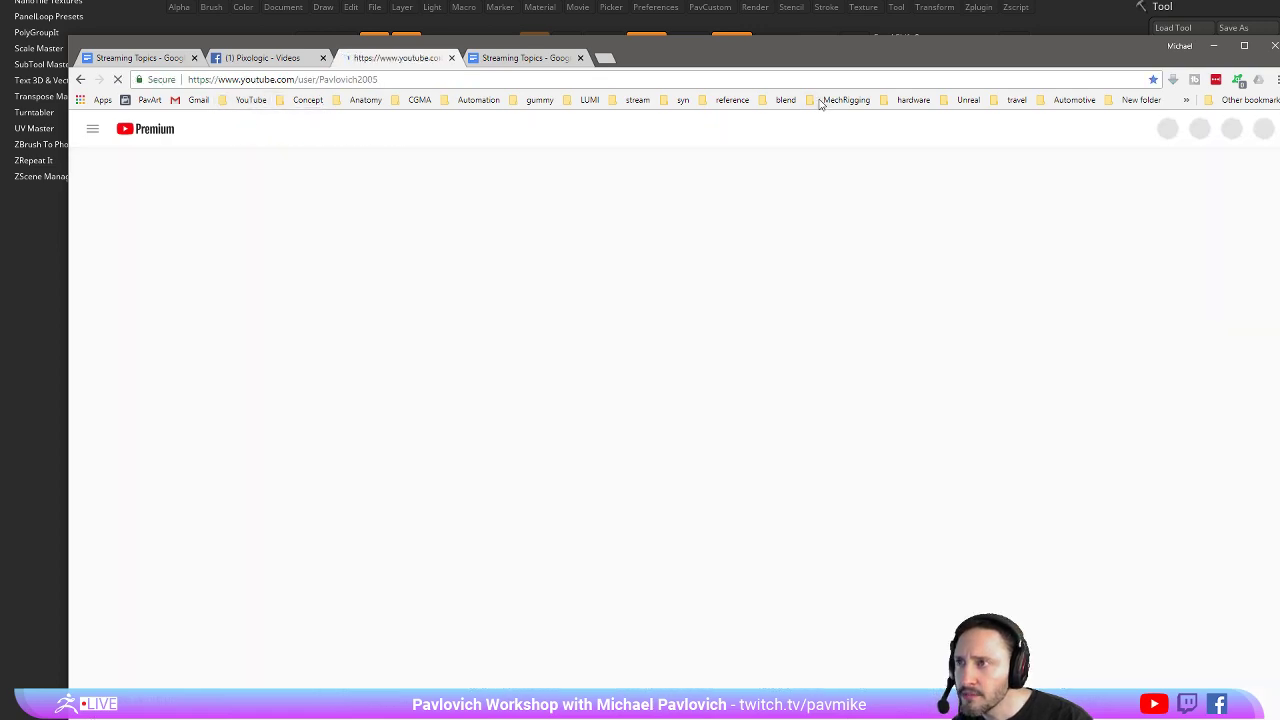
left_click_drag(805, 58, 787, 10)
double_click(787, 10)
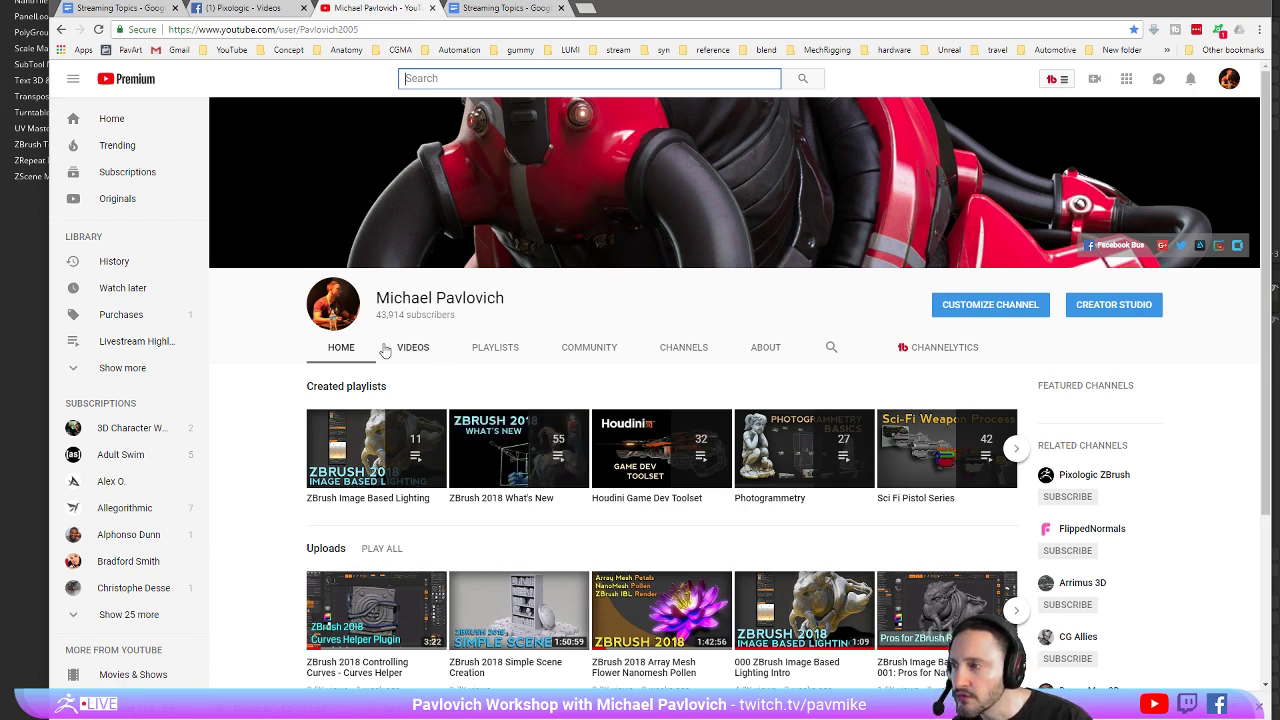
scroll(228, 392, "down", 2)
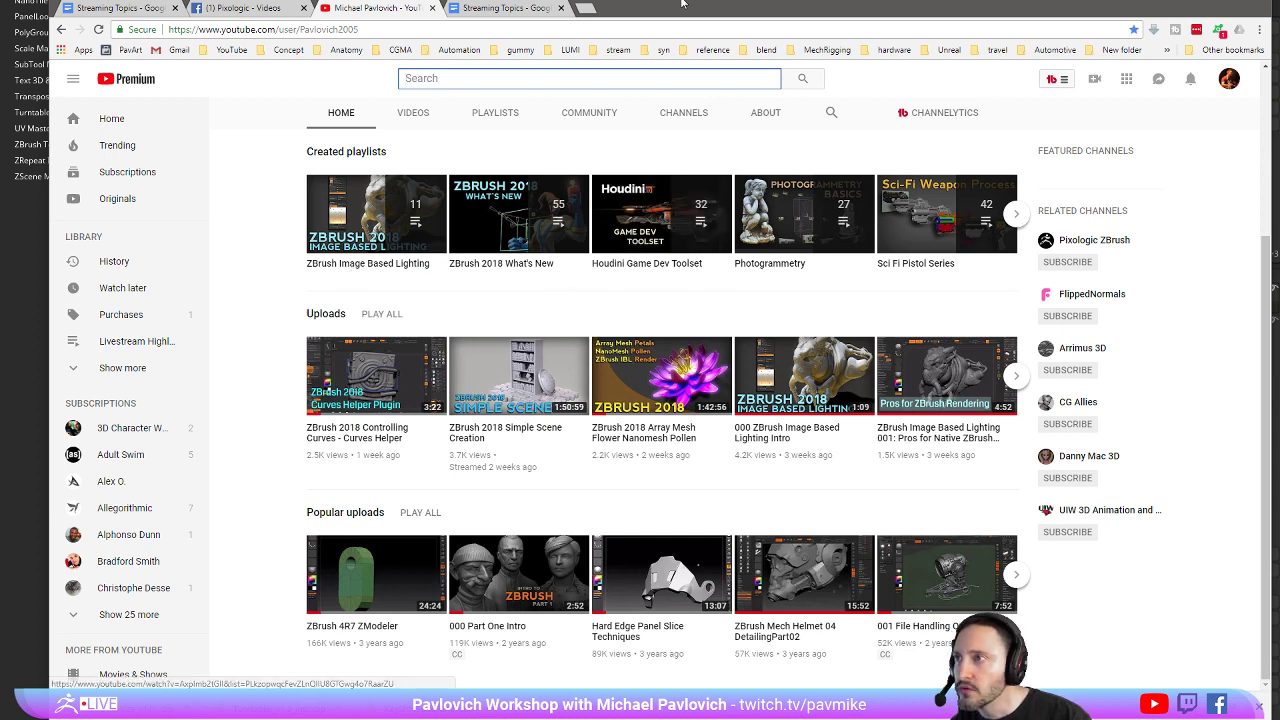
left_click_drag(683, 3, 683, 0)
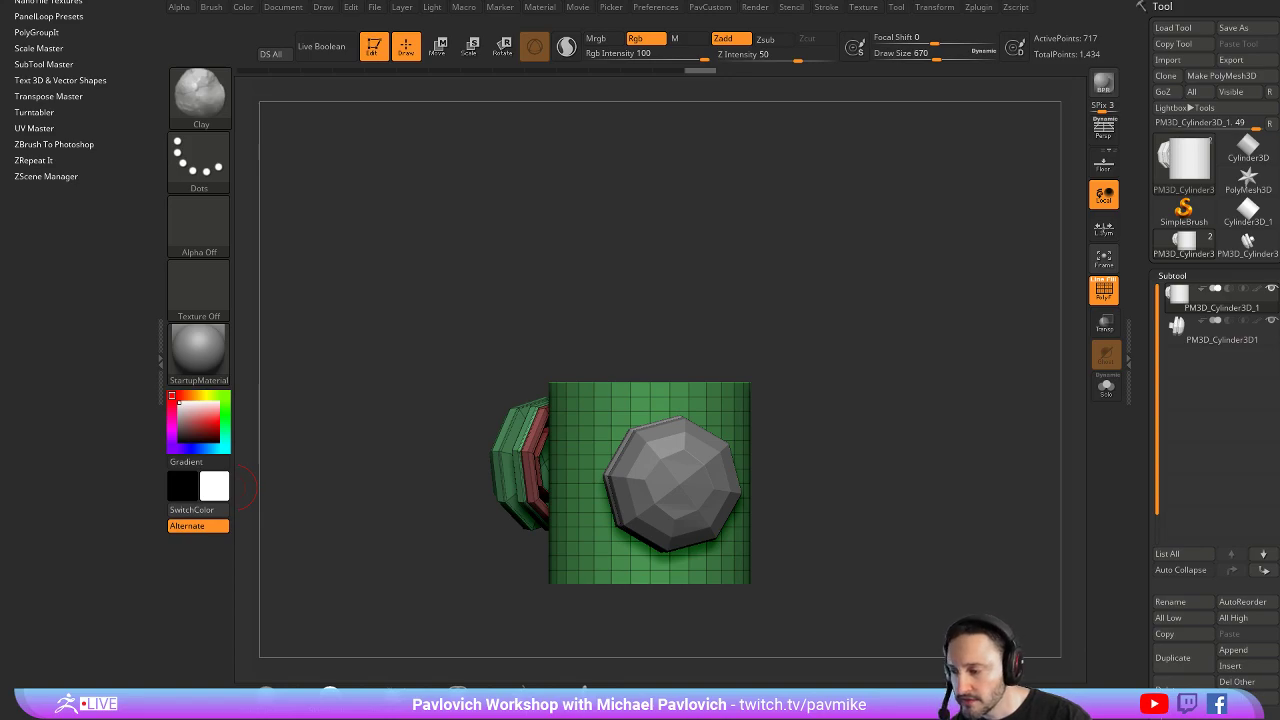
Switch to the browser, look through the full Houdini Game Dev Toolset playlist on YouTube, and return to ZBrush
key("alt+Tab")
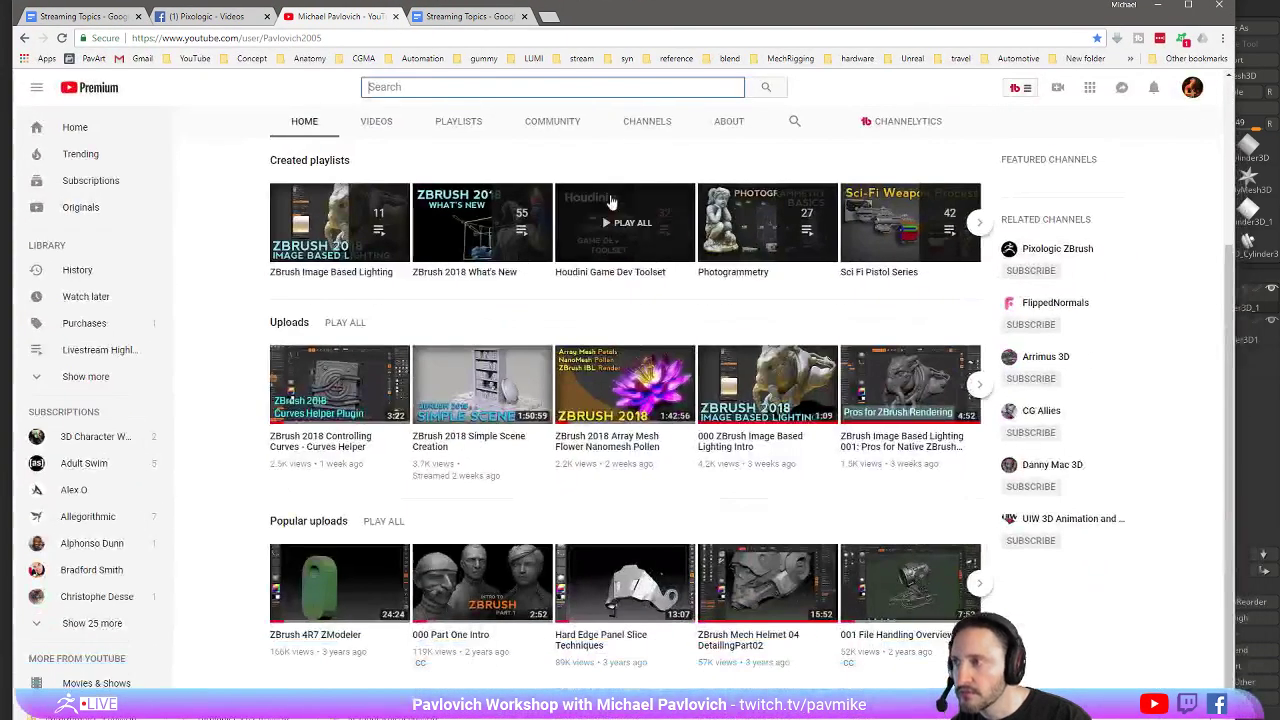
left_click(606, 236)
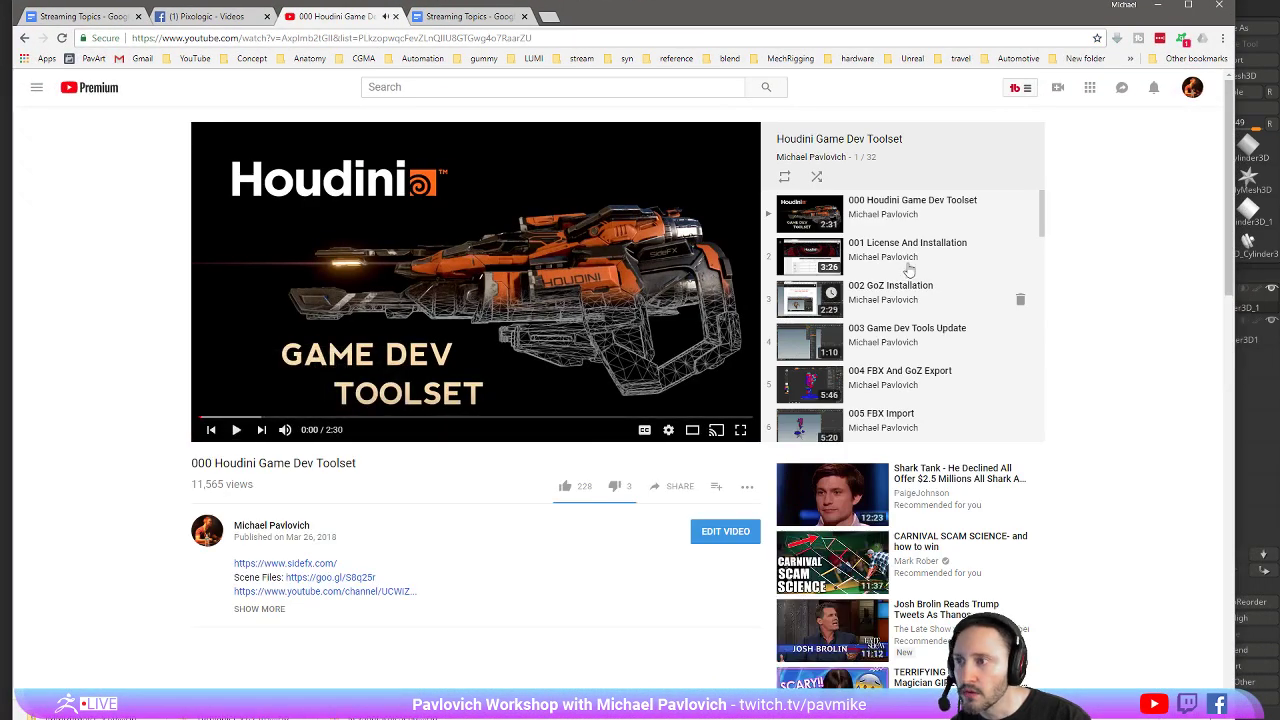
scroll(840, 270, "down", 3)
scroll(908, 296, "down", 3)
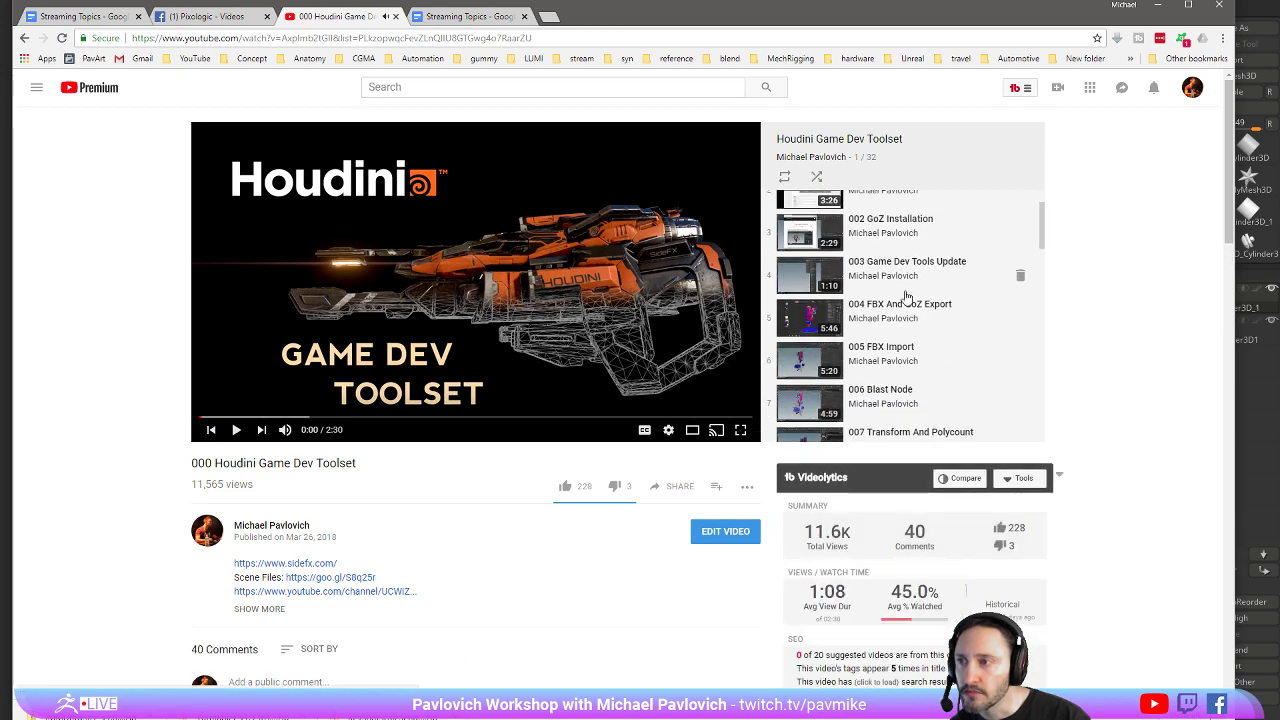
scroll(908, 296, "down", 10)
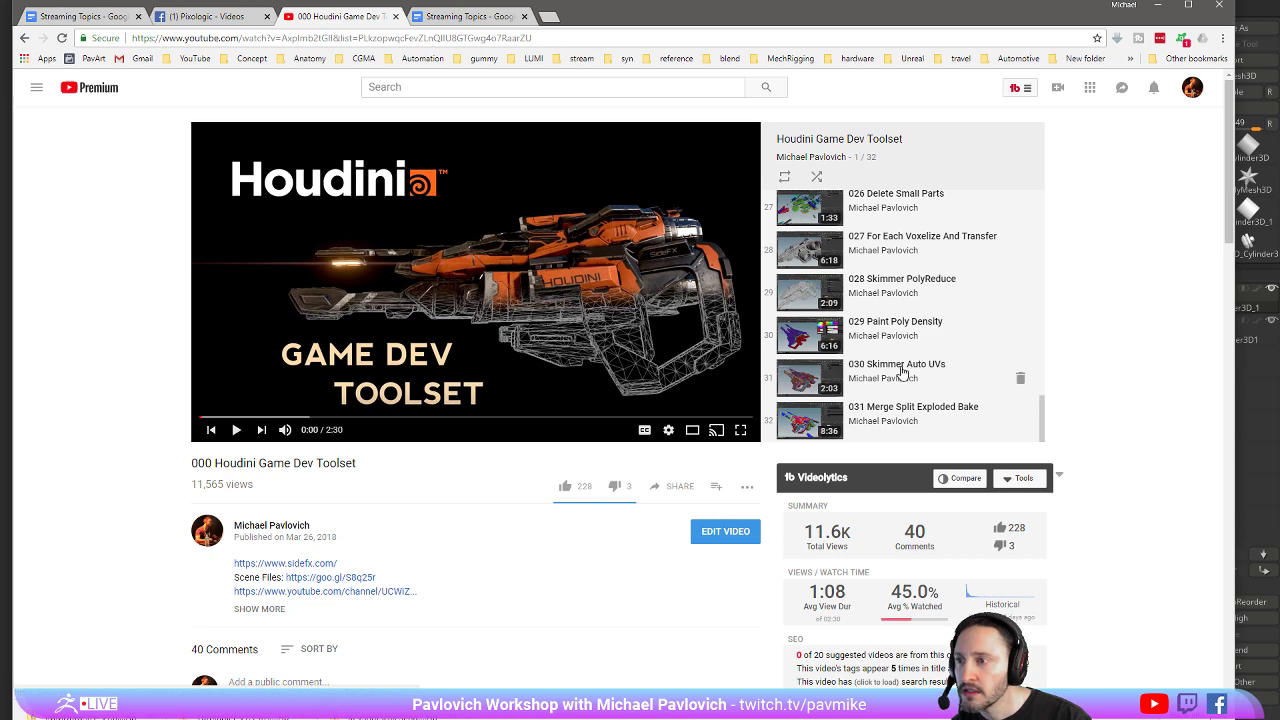
key("alt+Tab")
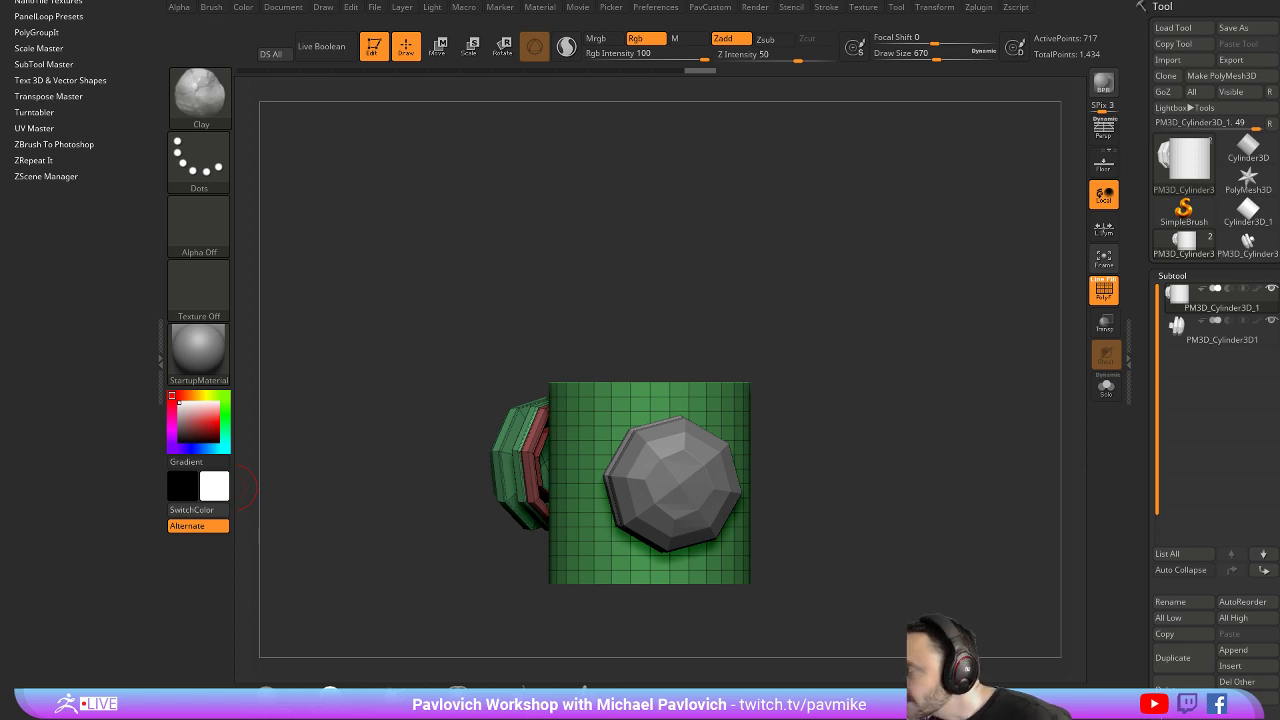
Dock the Transform palette in the left tray so Point Selection Mode stays within reach
left_click(934, 7)
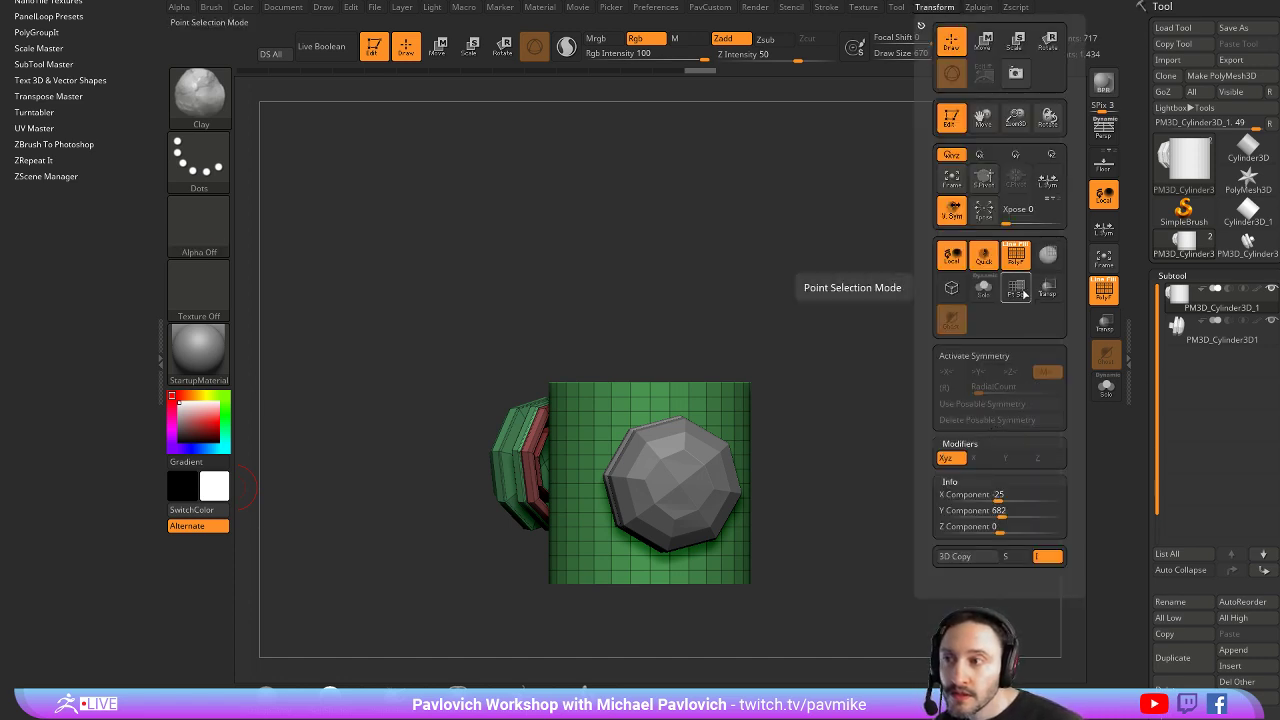
key("ctrl")
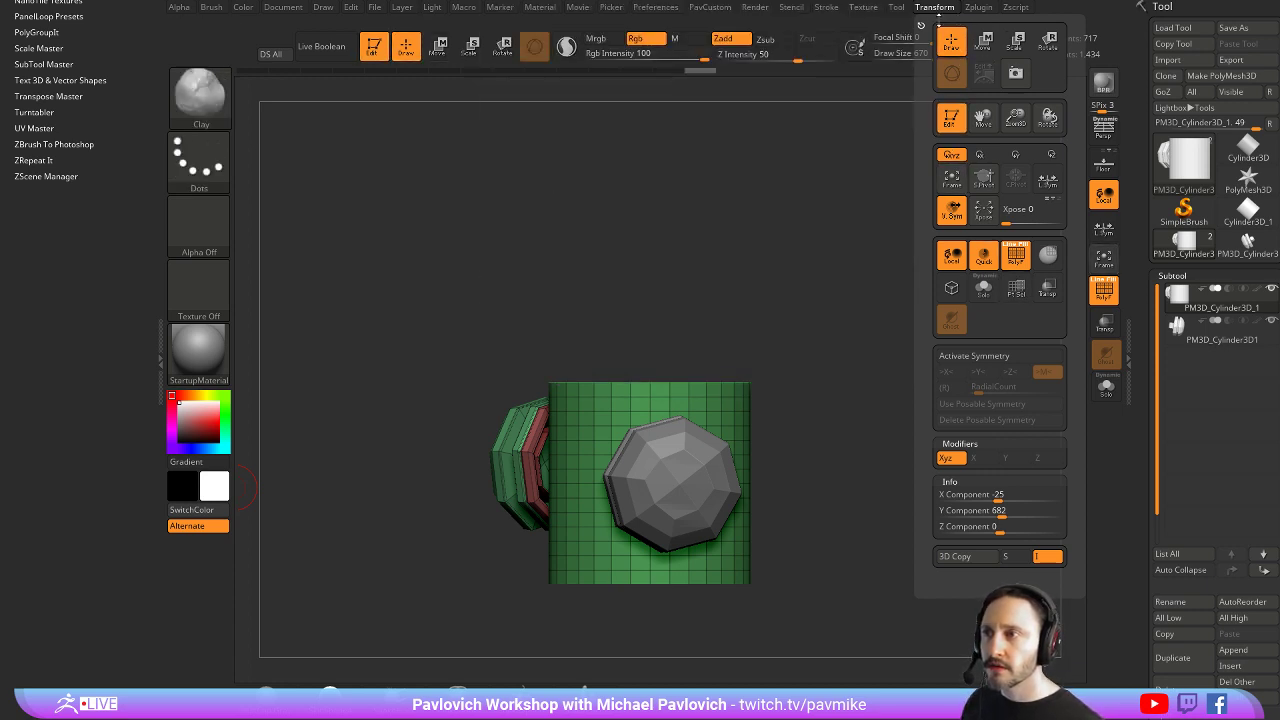
left_click_drag(920, 25, 40, 193)
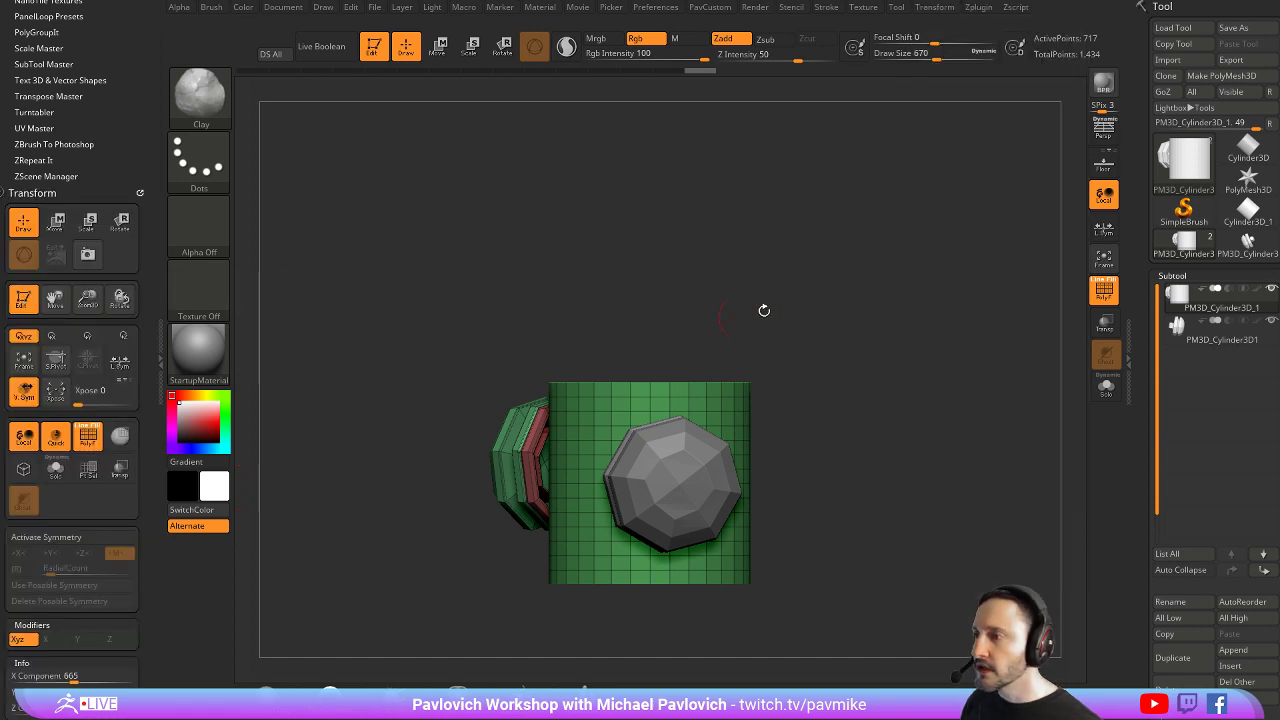
Solo the cylinder subtool, isolate its green body, delete the hidden knob geometry and face the cylinder straight on
left_click_drag(813, 306, 1004, 384)
left_click(1105, 388)
left_click(695, 428, "ctrl+shift")
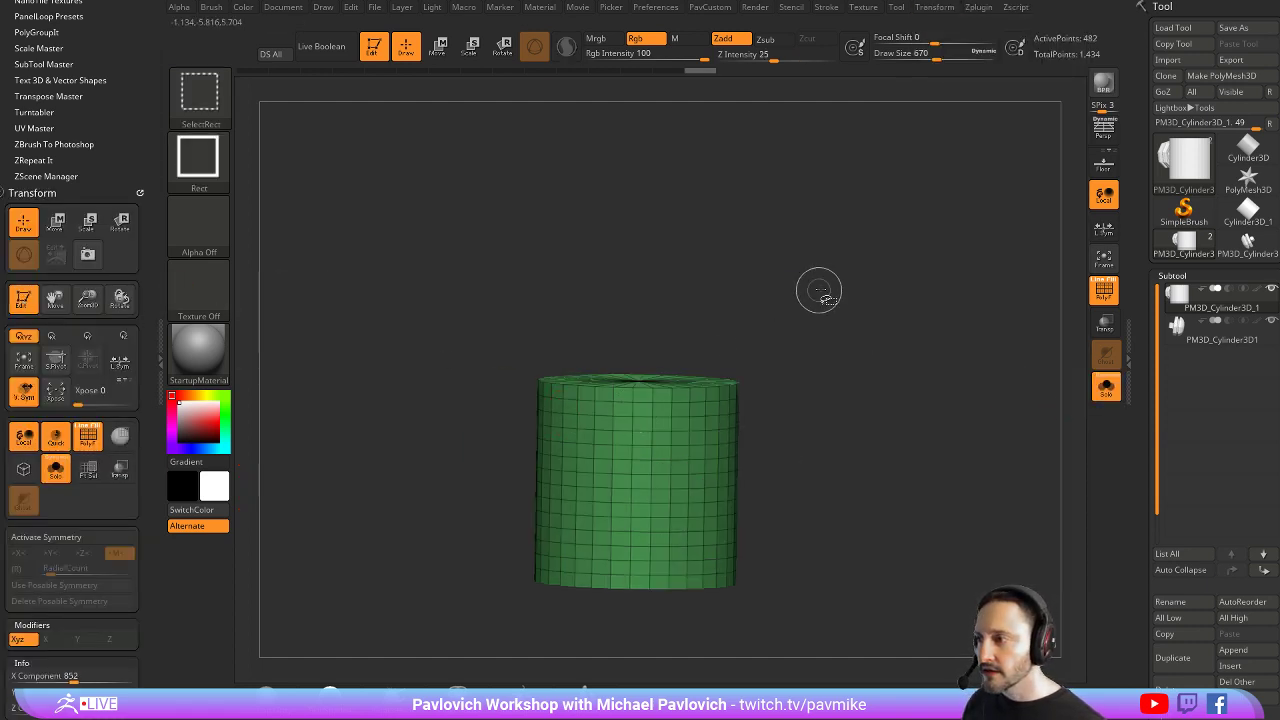
key("grave")
left_click(800, 291)
left_click_drag(780, 257, 863, 137, "shift")
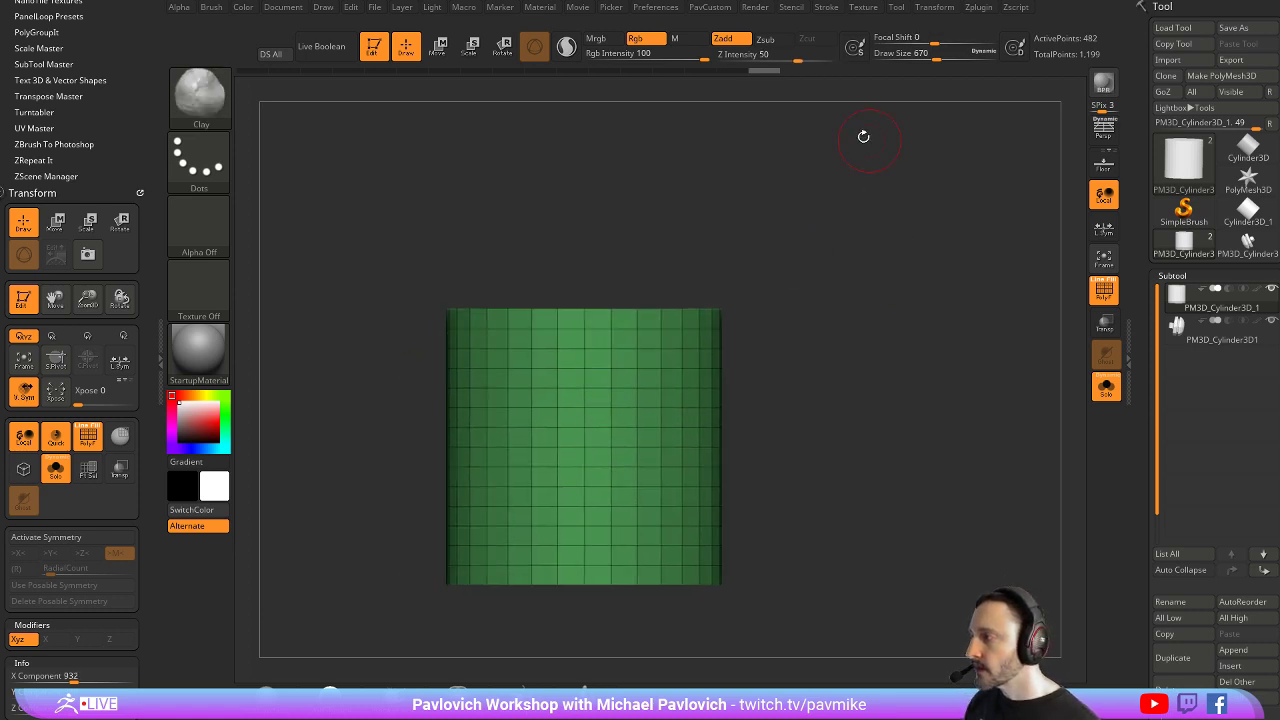
Isolate the cylinder's upper-right polygons with a rectangular selection in the default selection mode, restoring full visibility after each try
left_click_drag(786, 227, 598, 348, "ctrl+shift")
left_click(746, 251, "ctrl+shift")
left_click_drag(746, 251, 599, 361, "ctrl+shift")
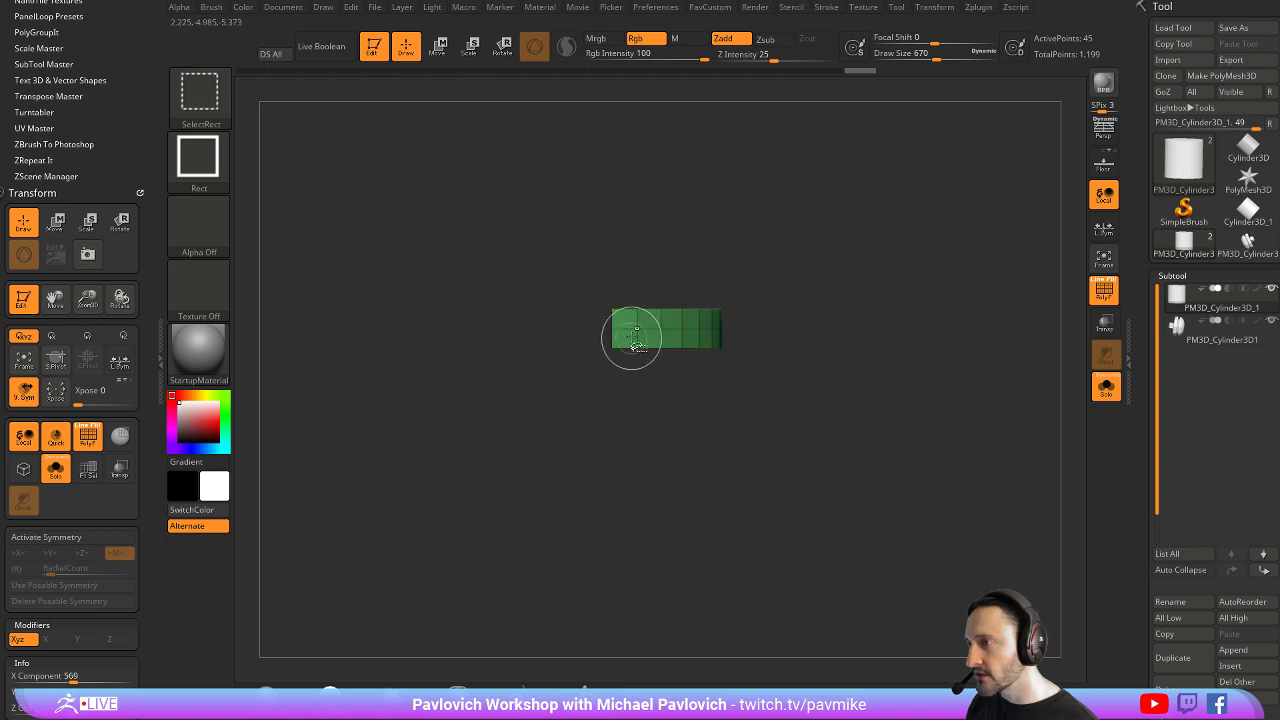
left_click(790, 313, "ctrl+shift")
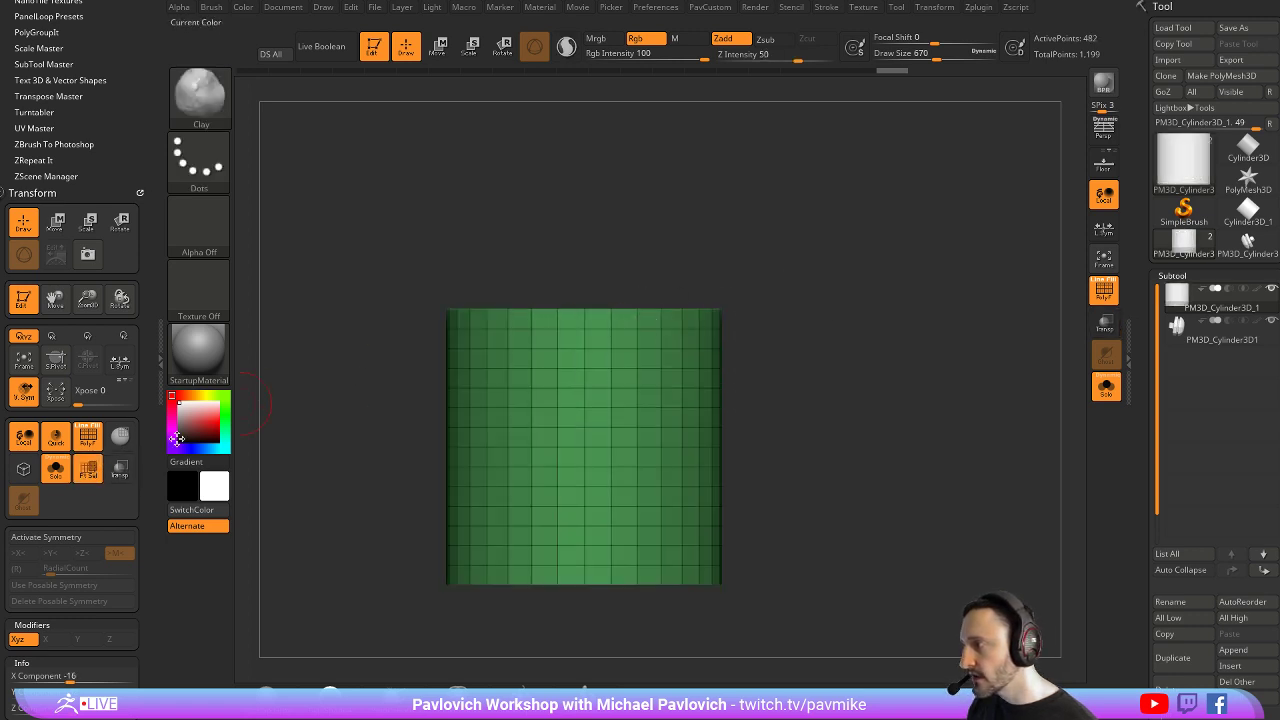
Turn on Point Selection Mode, hide the cylinder's upper-right corner with a rectangular selection, and show the whole mesh again
left_click_drag(754, 244, 623, 363, "ctrl+shift")
left_click(737, 277, "ctrl+shift")
left_click_drag(765, 257, 612, 368, "ctrl+shift")
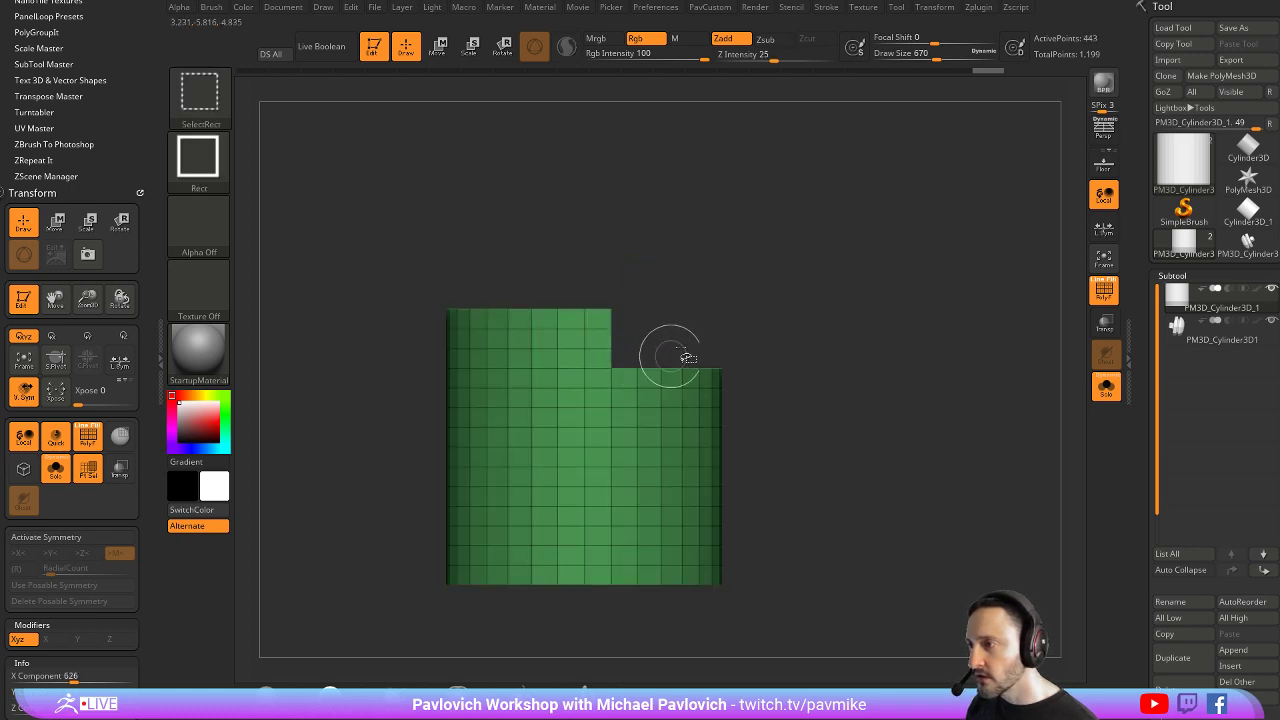
left_click(765, 297, "ctrl+shift")
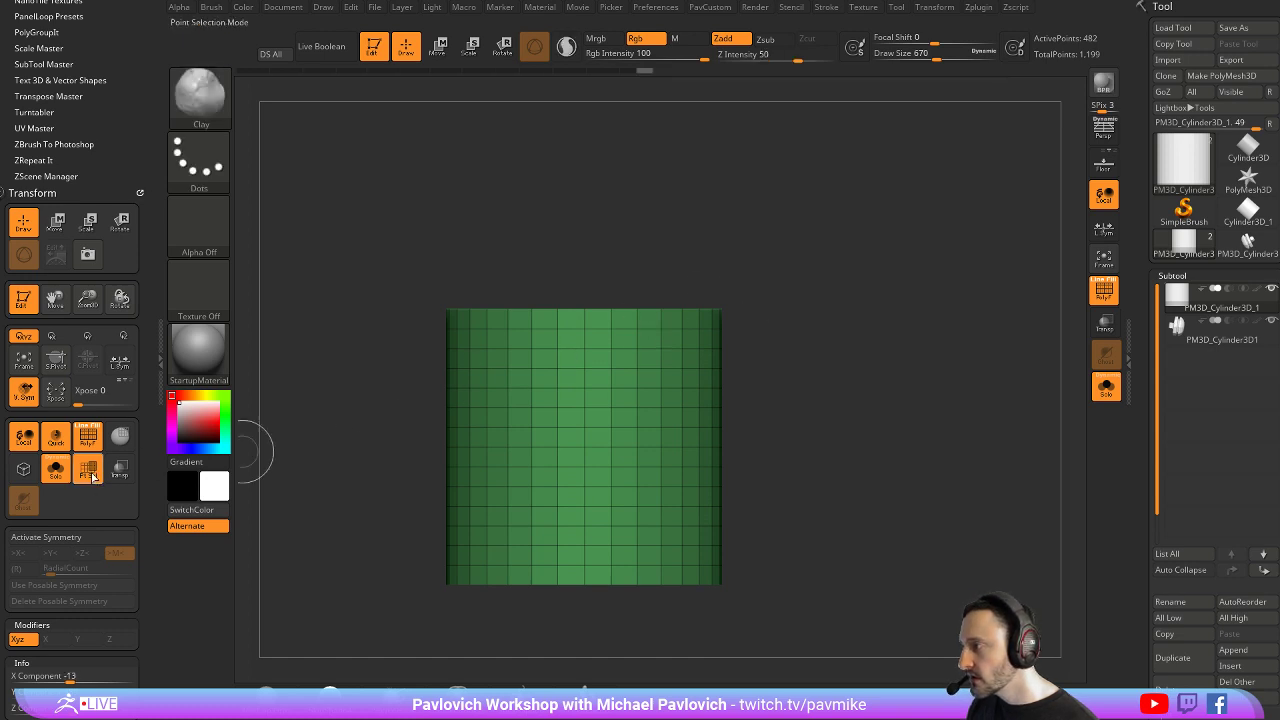
Turn off Point Selection Mode, repeat the rectangular selection on the cylinder's upper-right corner, and unhide everything
left_click_drag(807, 260, 622, 362, "ctrl+shift")
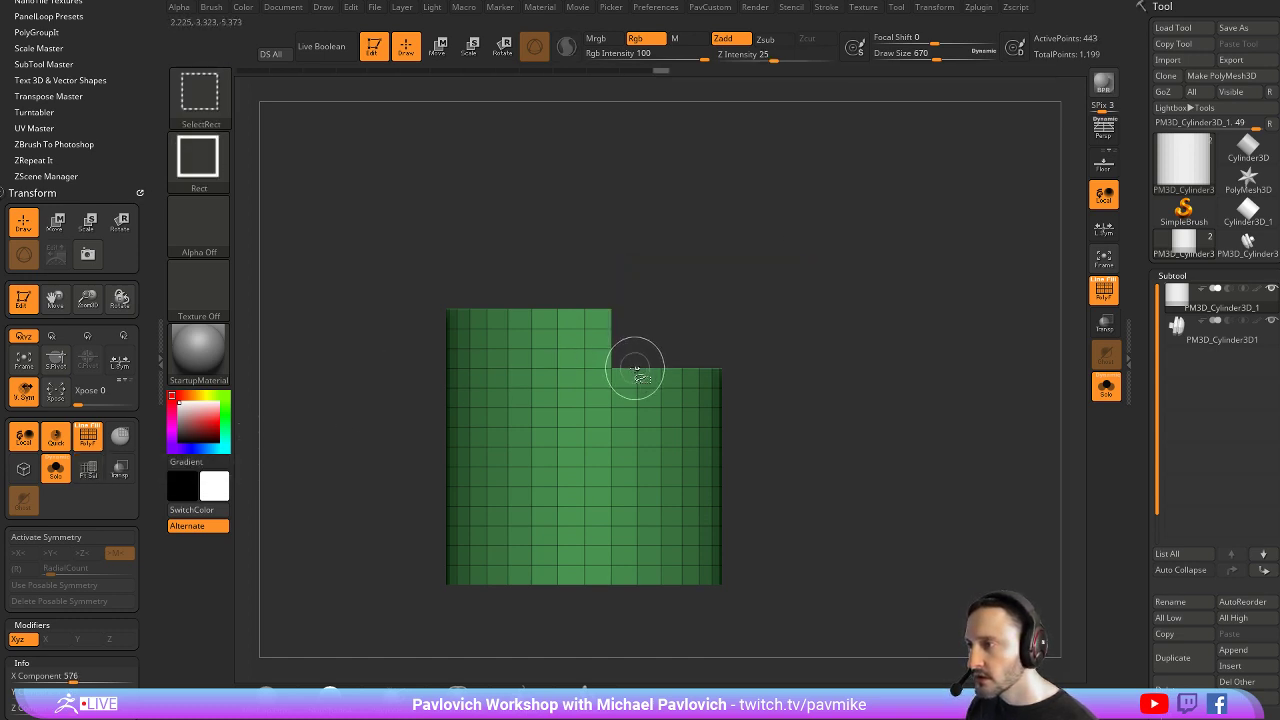
left_click(763, 283, "ctrl+shift")
left_click_drag(774, 246, 638, 348, "ctrl+shift")
left_click(763, 294, "ctrl+shift")
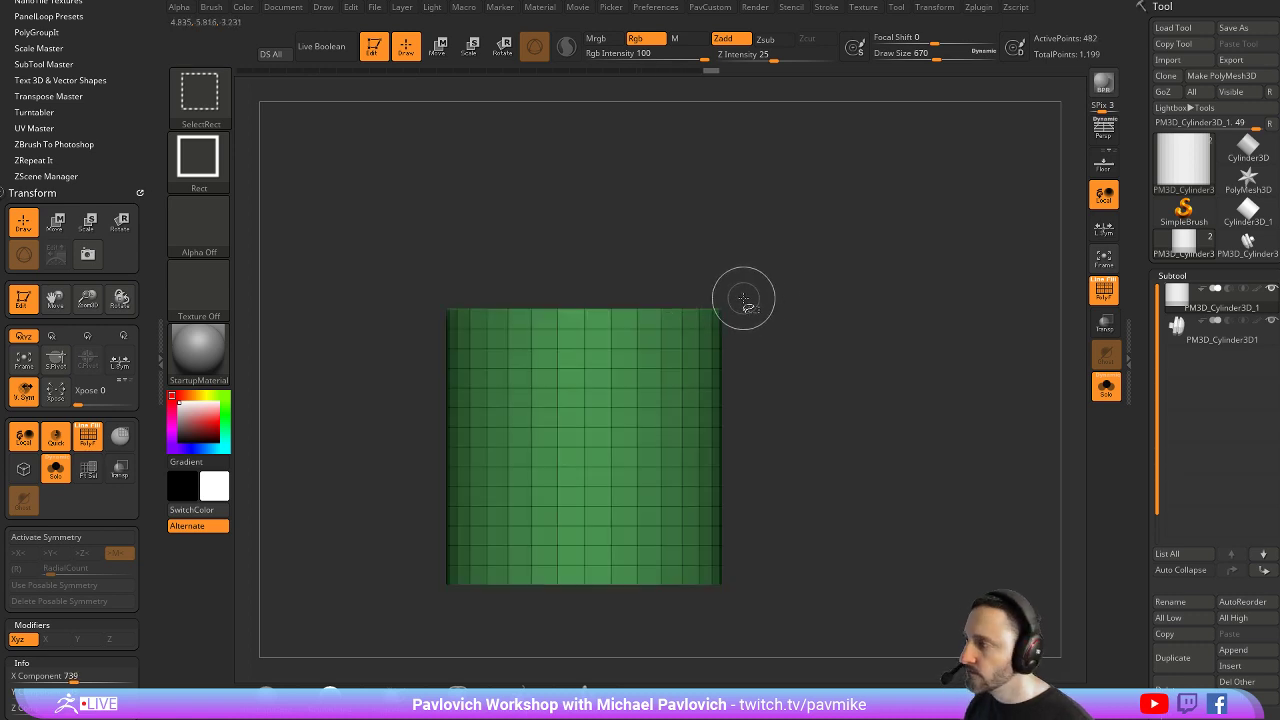
Re-enable Point Selection Mode, try a smaller rectangular selection over the cylinder's upper-right corner, and restore full visibility
left_click(88, 468)
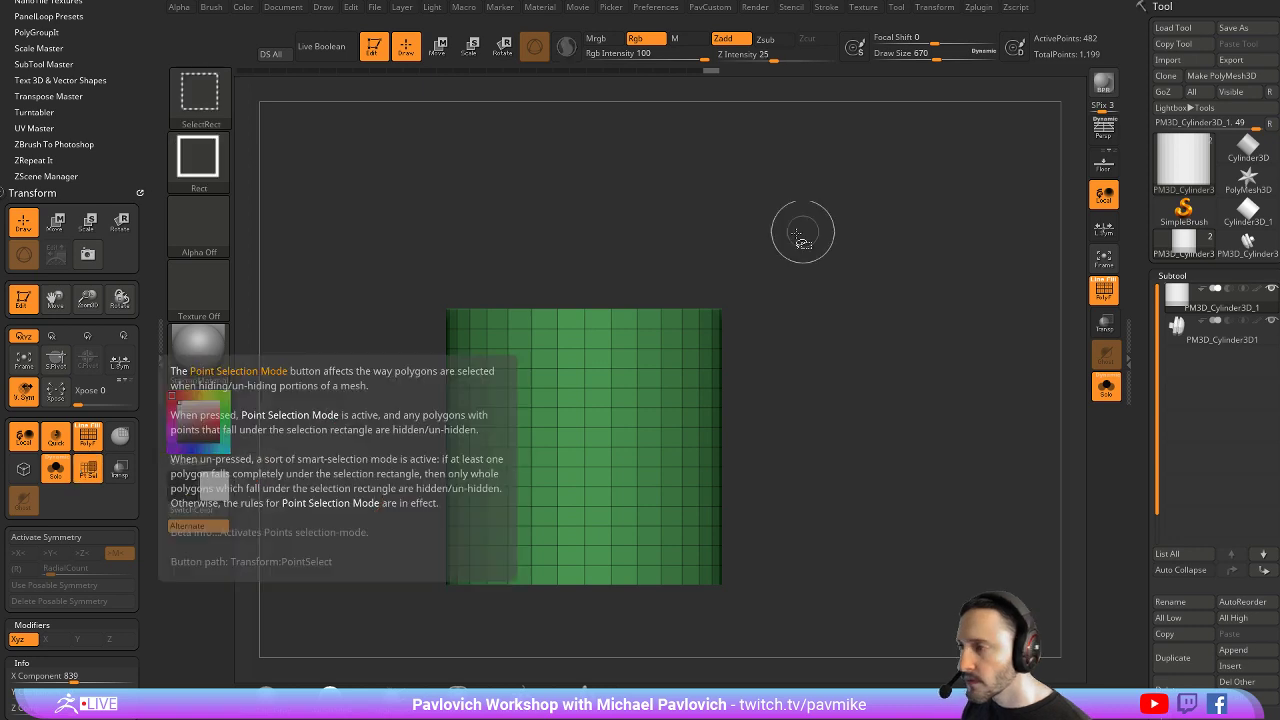
left_click_drag(735, 269, 656, 342, "ctrl+shift")
left_click(780, 330, "ctrl+shift")
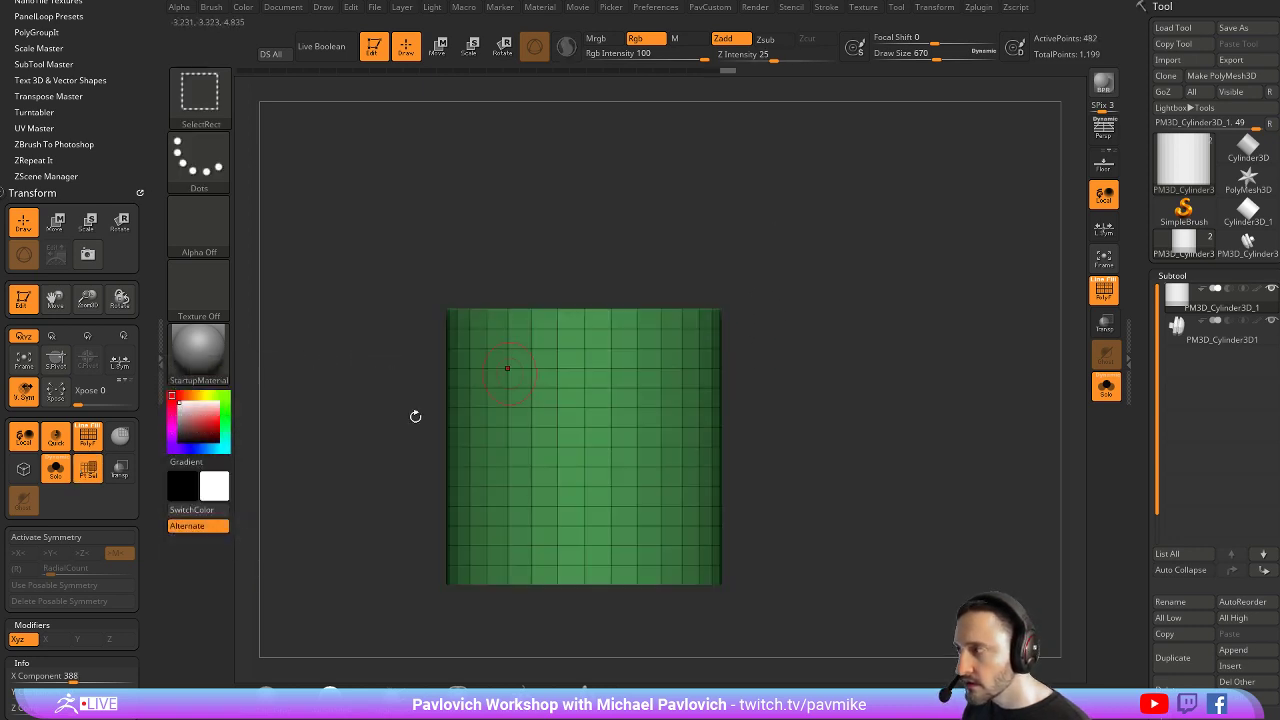
Disable Point Selection Mode, isolate the small block of whole polygons at the cylinder's upper-right corner, and unhide the rest
left_click(88, 470)
left_click_drag(770, 247, 638, 348, "ctrl+shift")
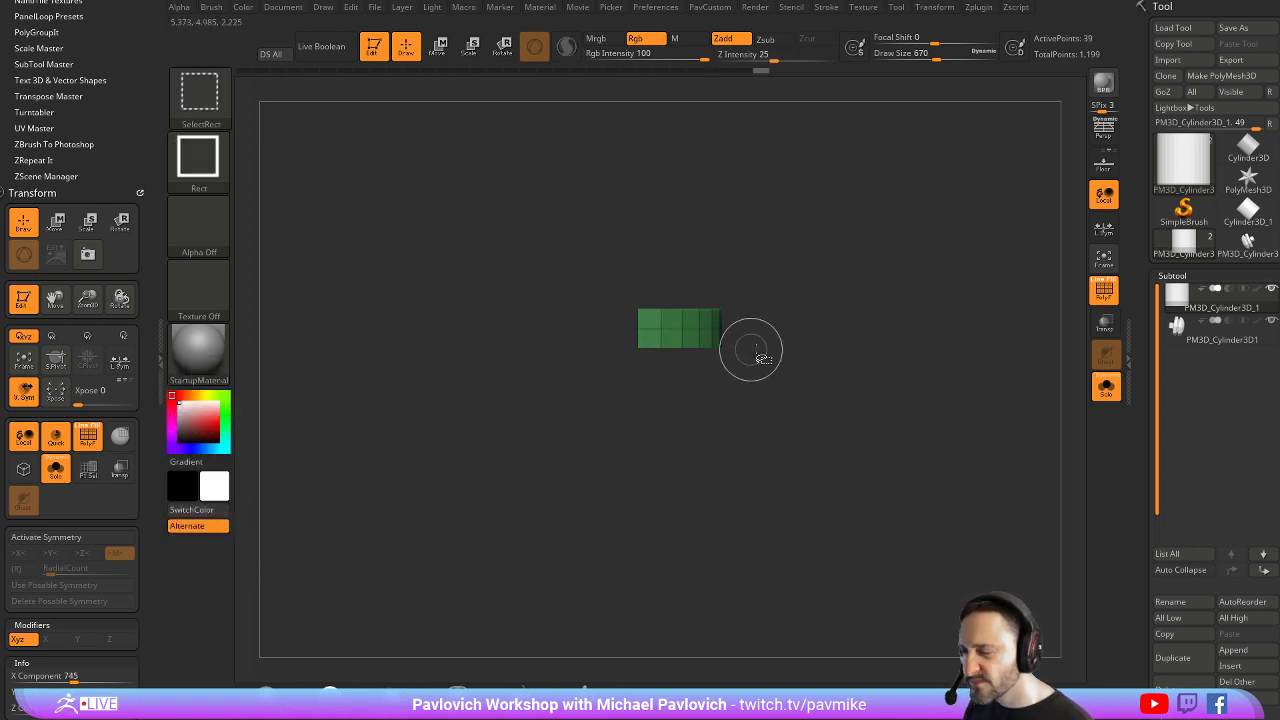
left_click(834, 316, "ctrl+shift")
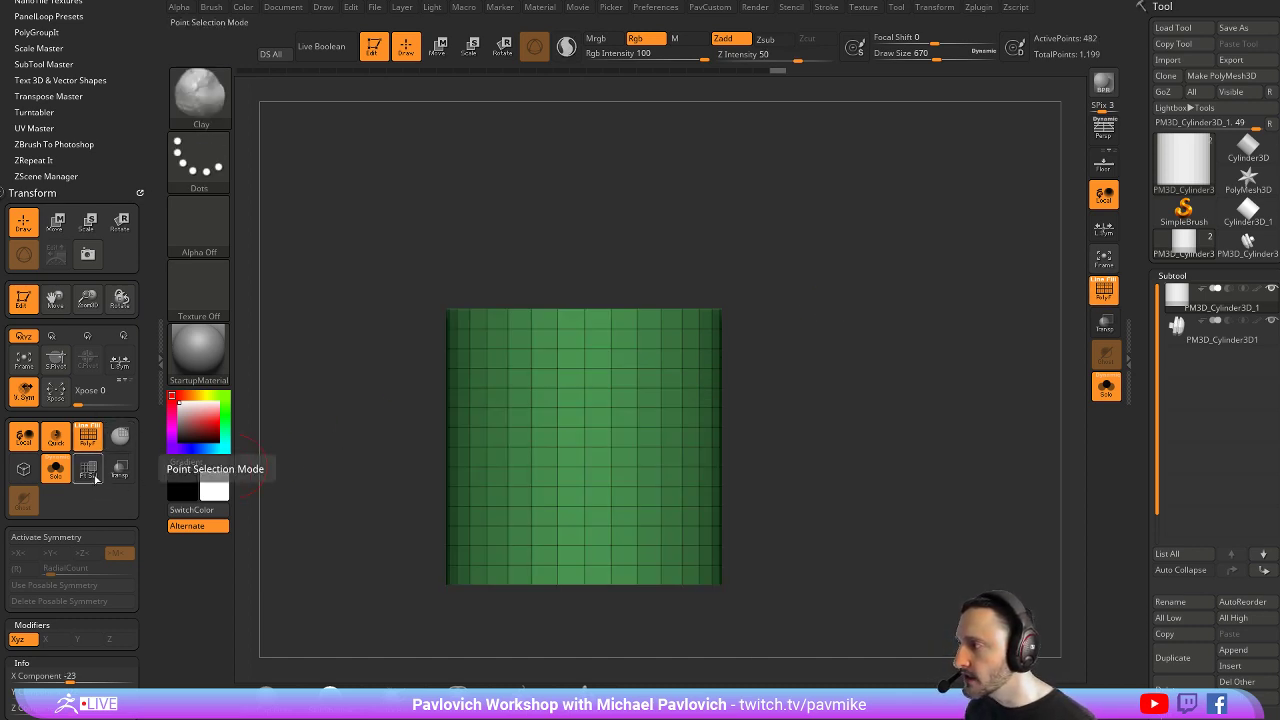
Check the Point Selection Mode help, enable the mode, isolate part of the cylinder's top polygon row, and show everything
key("ctrl")
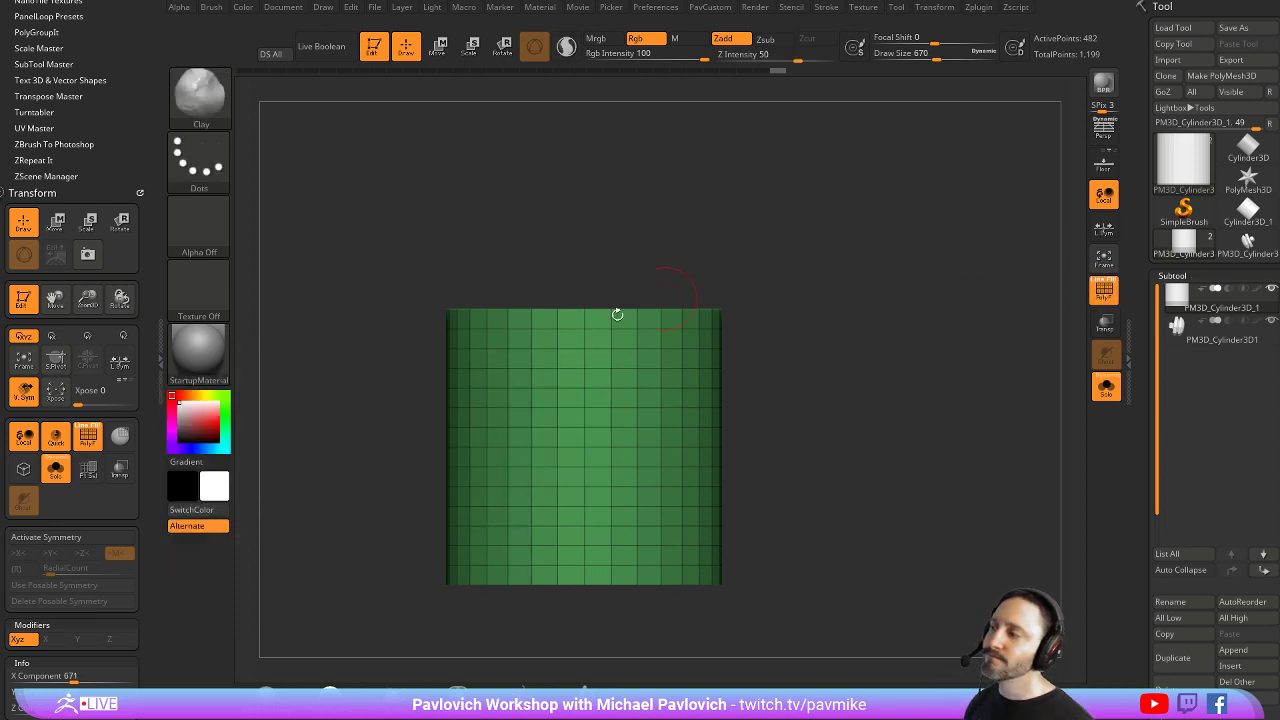
mouse_move(91, 472)
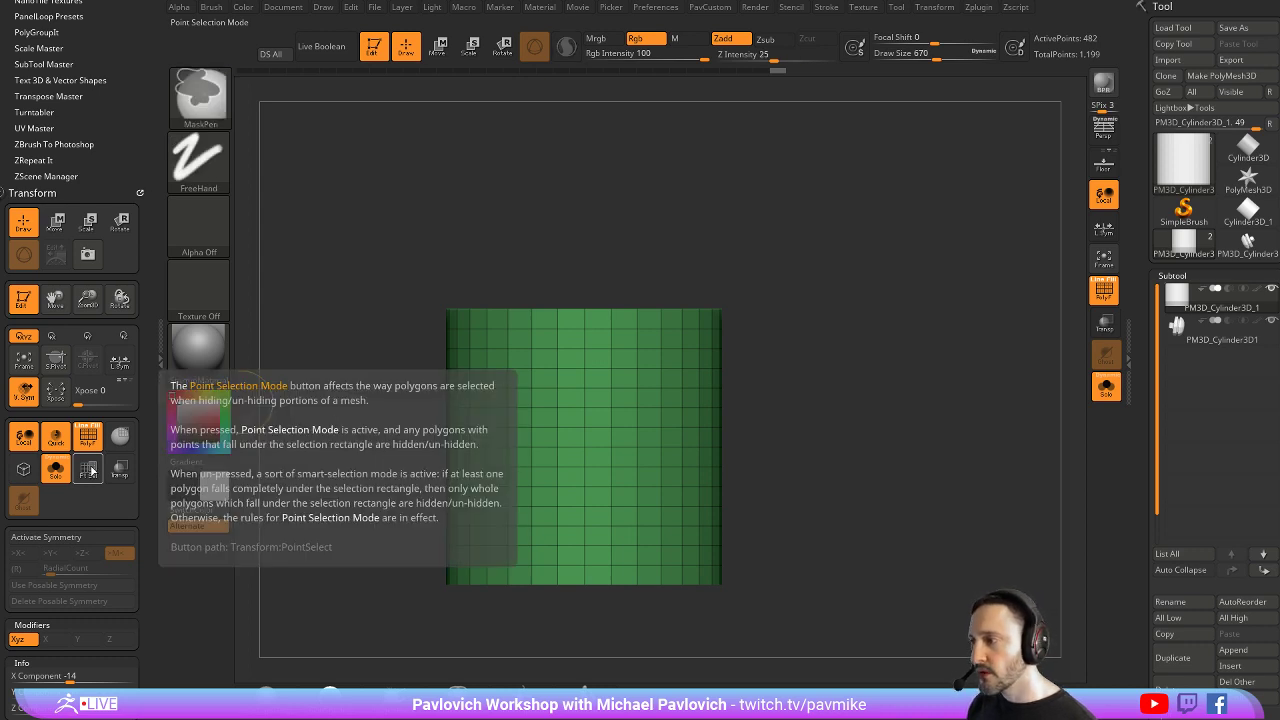
left_click(91, 472)
mouse_move(758, 250)
left_mouse_down("ctrl+shift")
mouse_move(689, 297)
mouse_move(600, 331)
left_mouse_up("ctrl+shift")
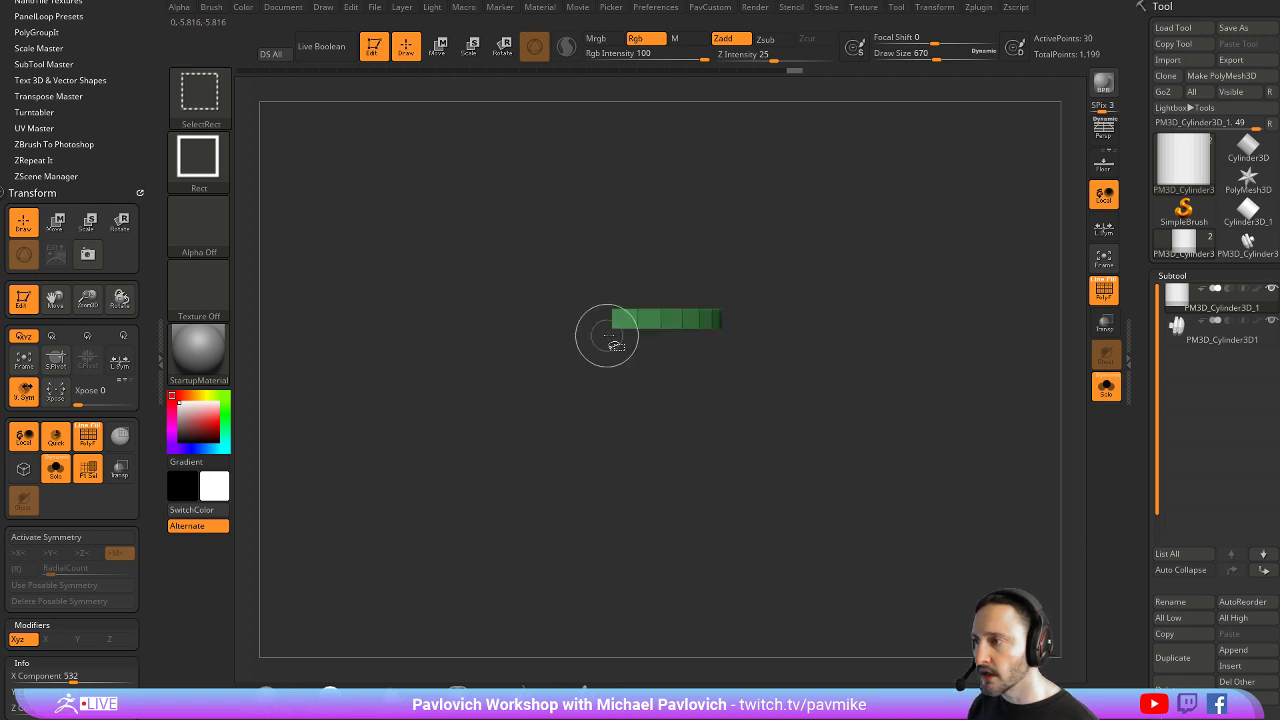
left_click(771, 315, "ctrl+shift")
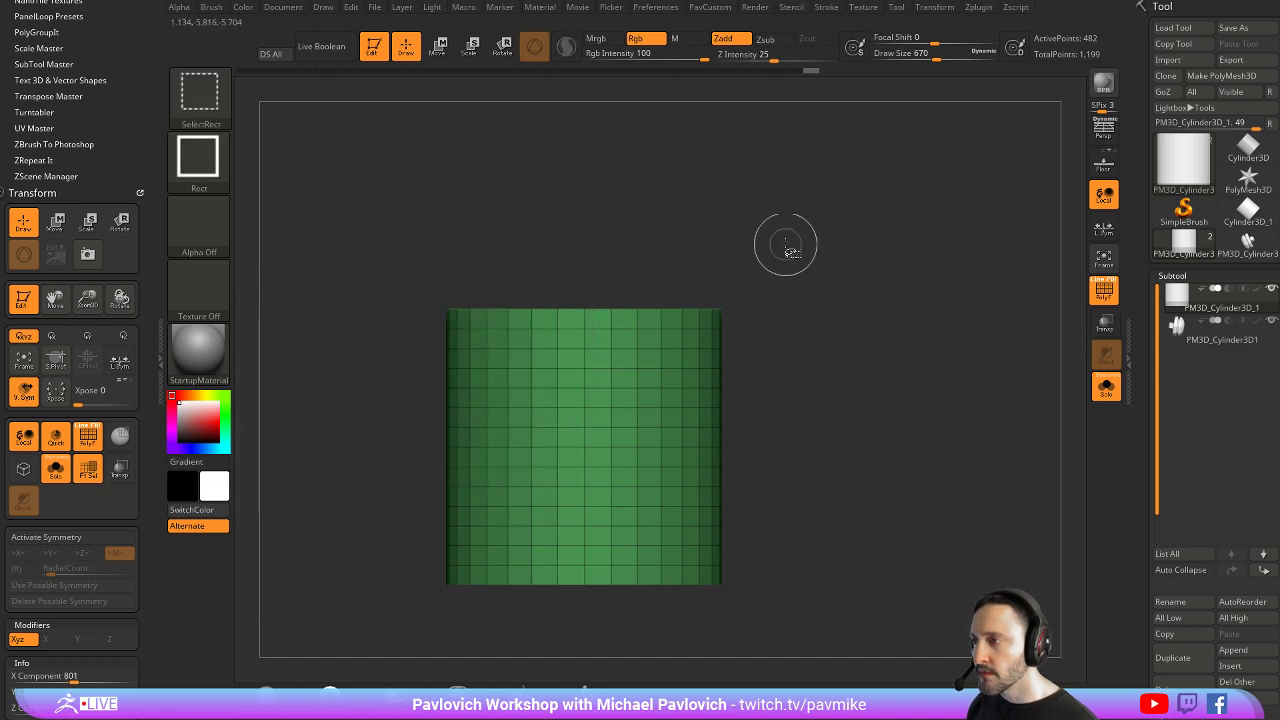
Repeatedly isolate the upper-right polygons with larger rectangles in Point Selection Mode, revealing the full cylinder each time
mouse_move(777, 243)
left_mouse_down("ctrl+shift")
mouse_move(588, 329)
mouse_move(605, 354)
left_mouse_up("ctrl+shift")
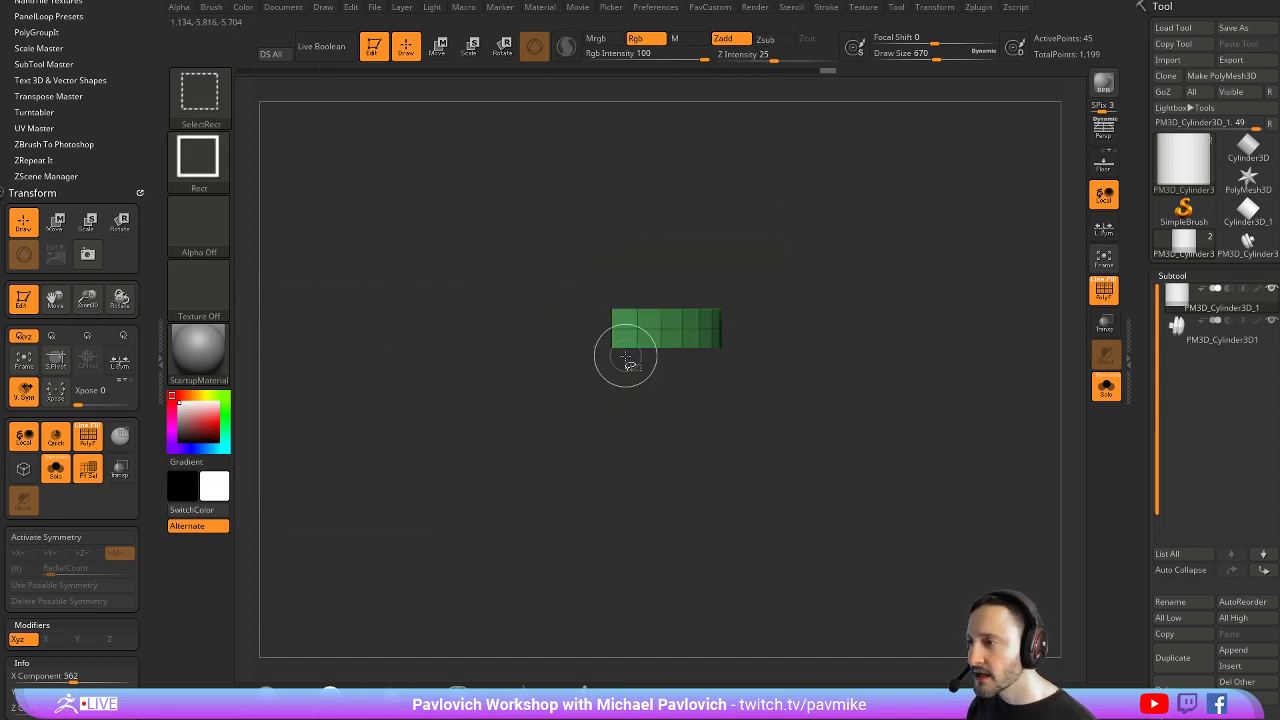
left_click(652, 357, "ctrl+shift")
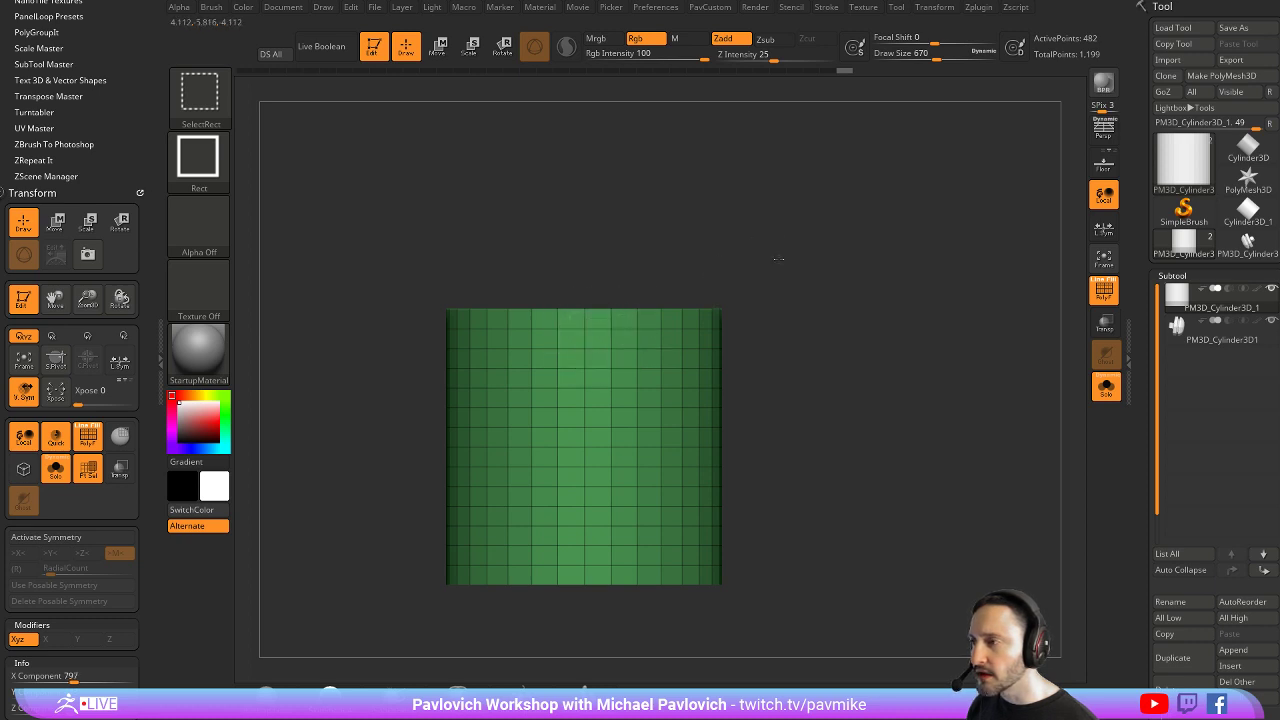
left_click_drag(778, 259, 570, 376, "ctrl+shift")
left_click(790, 294, "ctrl+shift")
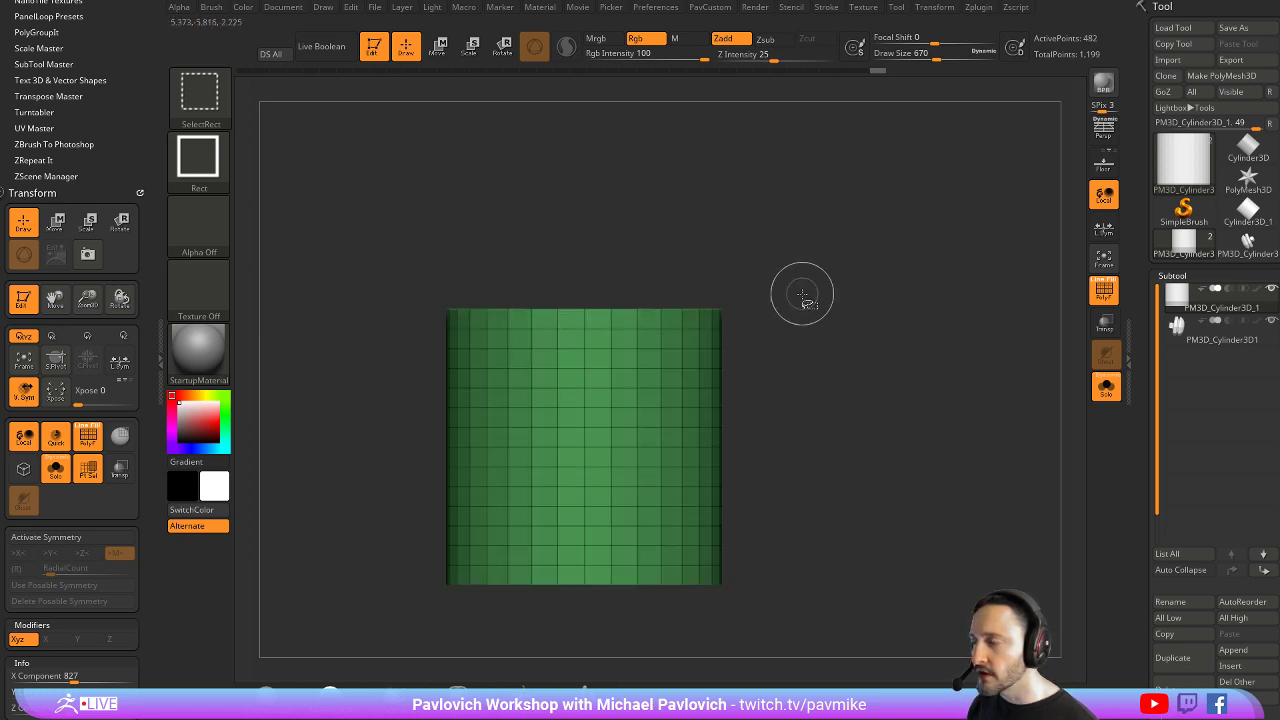
mouse_move(829, 248)
left_mouse_down("ctrl+shift")
mouse_move(728, 309)
mouse_move(605, 355)
left_mouse_up("ctrl+shift")
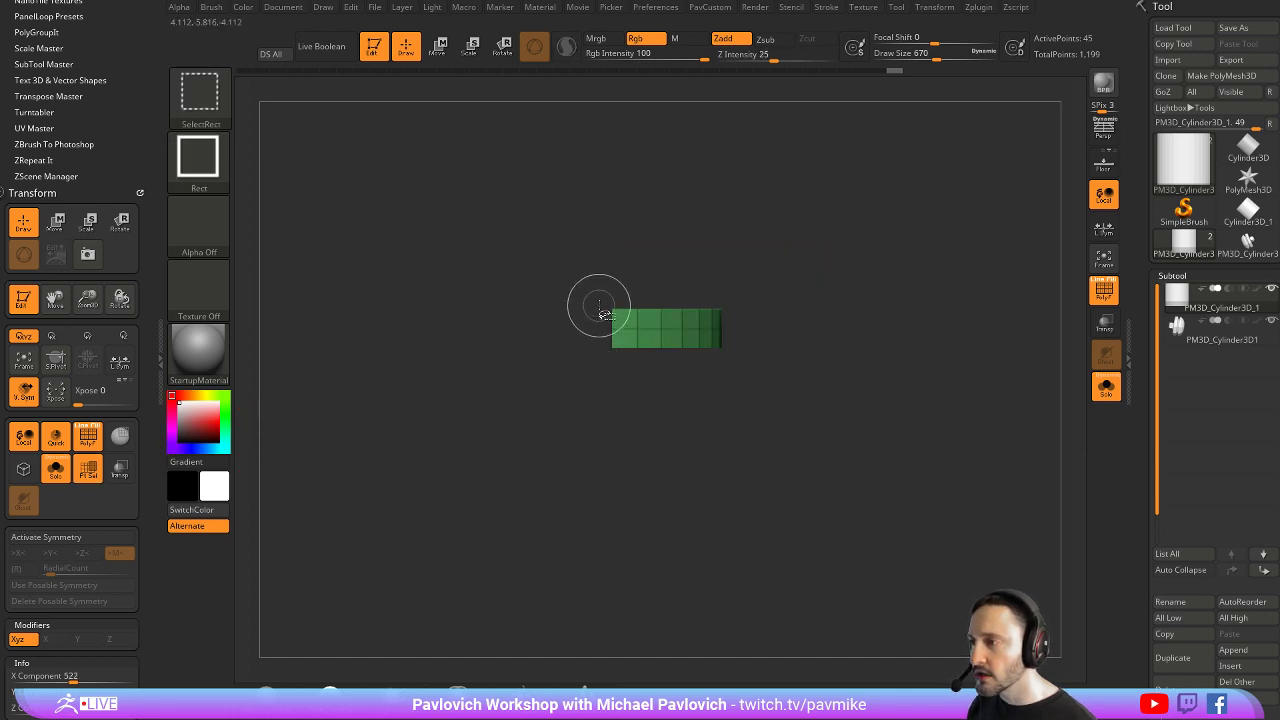
left_click(768, 317, "ctrl+shift")
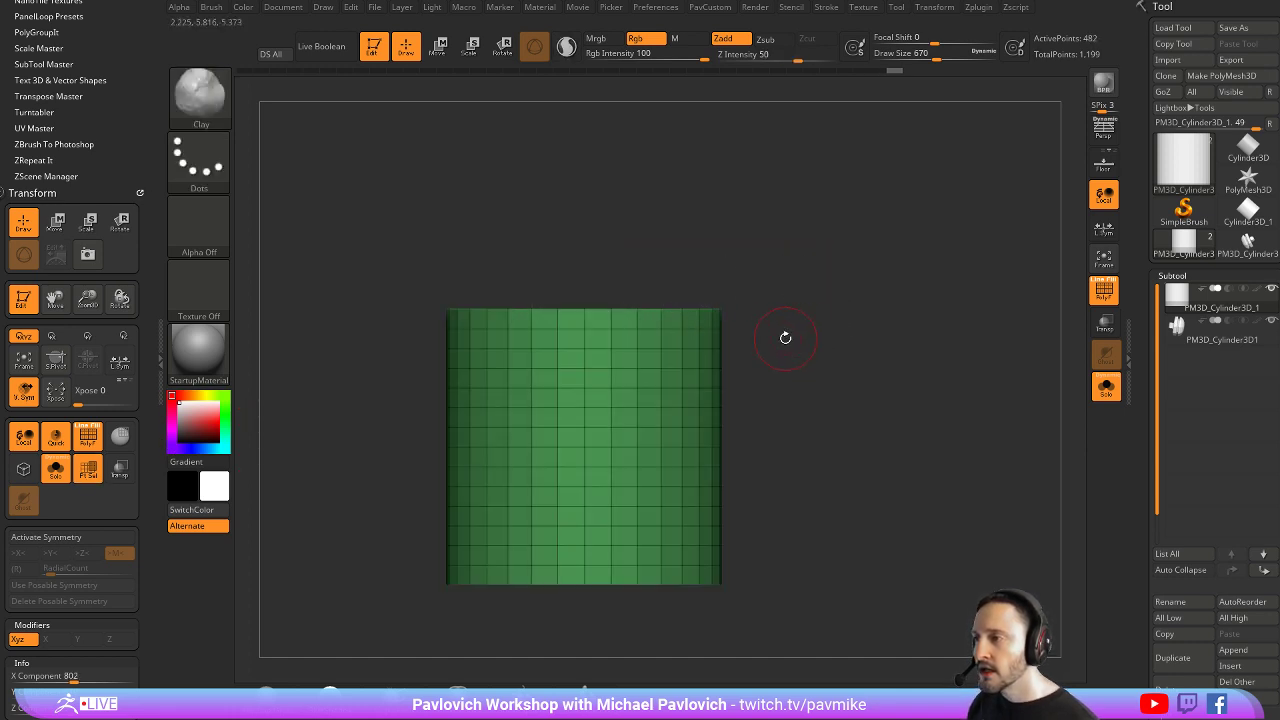
Hide the cylinder's upper-right quarter by its points, unhide it, and switch Point Selection Mode off
left_click_drag(766, 257, 590, 366, "ctrl+shift")
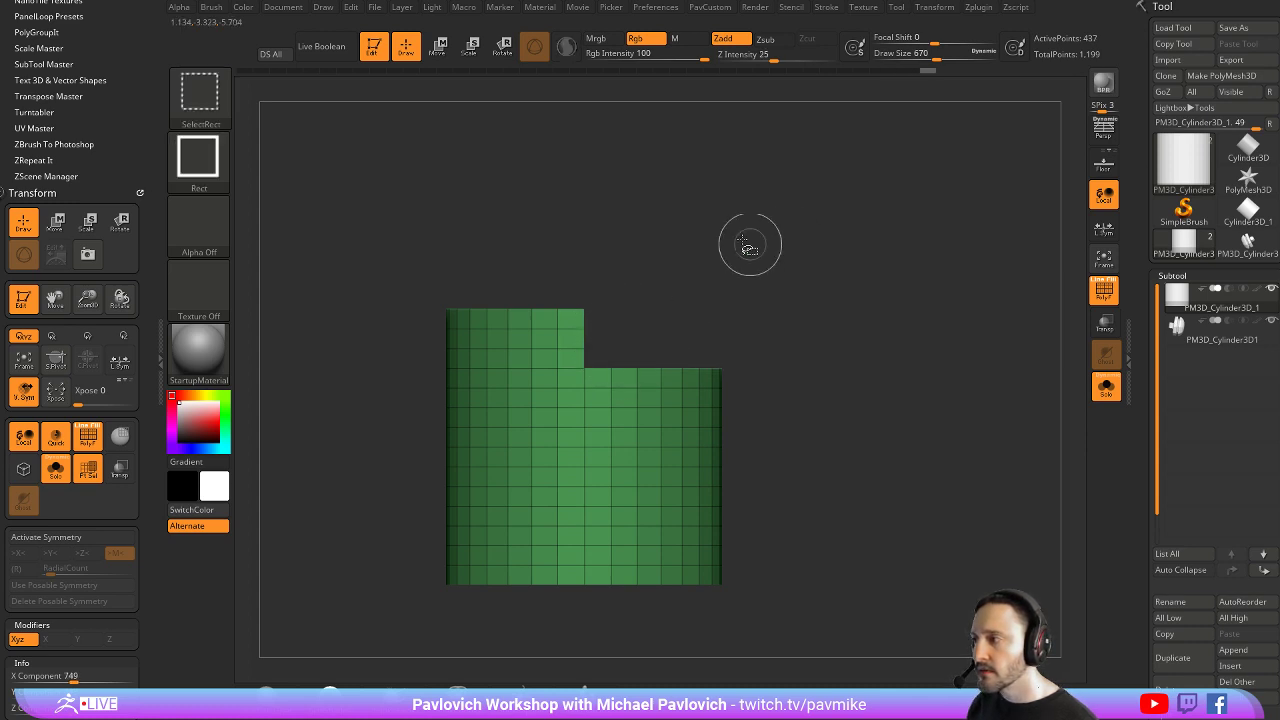
left_click(810, 335, "ctrl+shift")
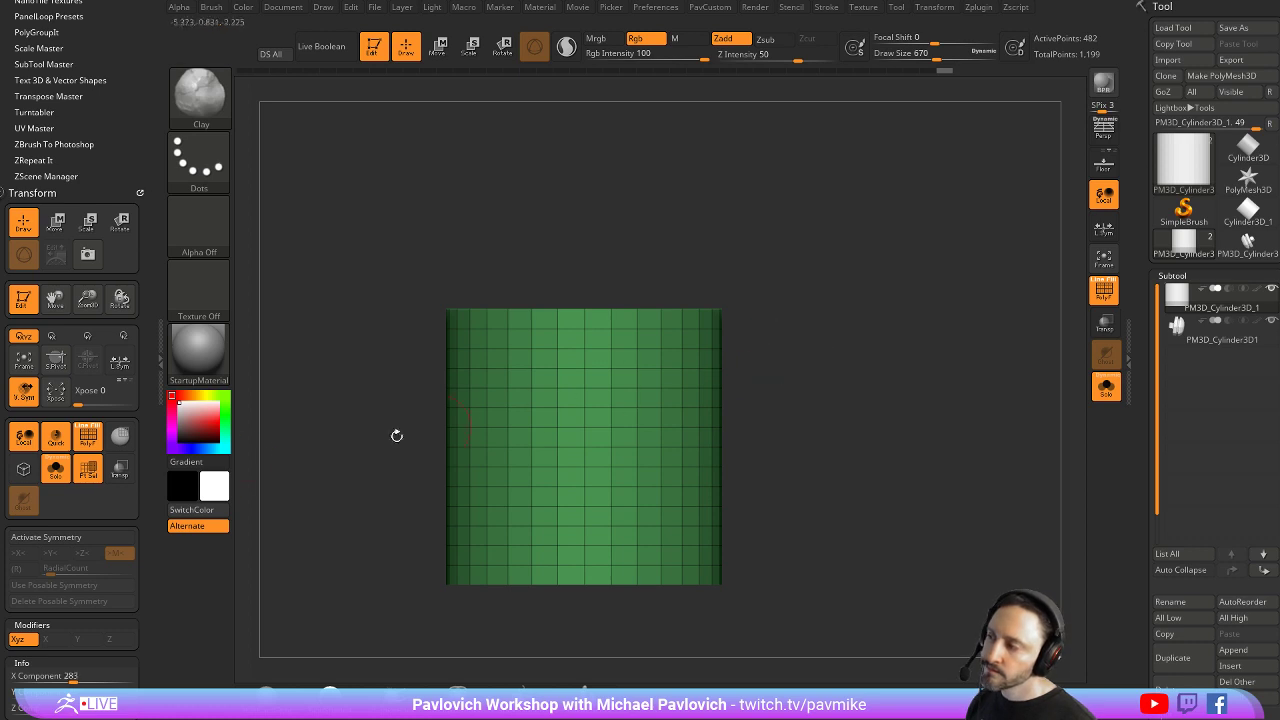
left_click(88, 470)
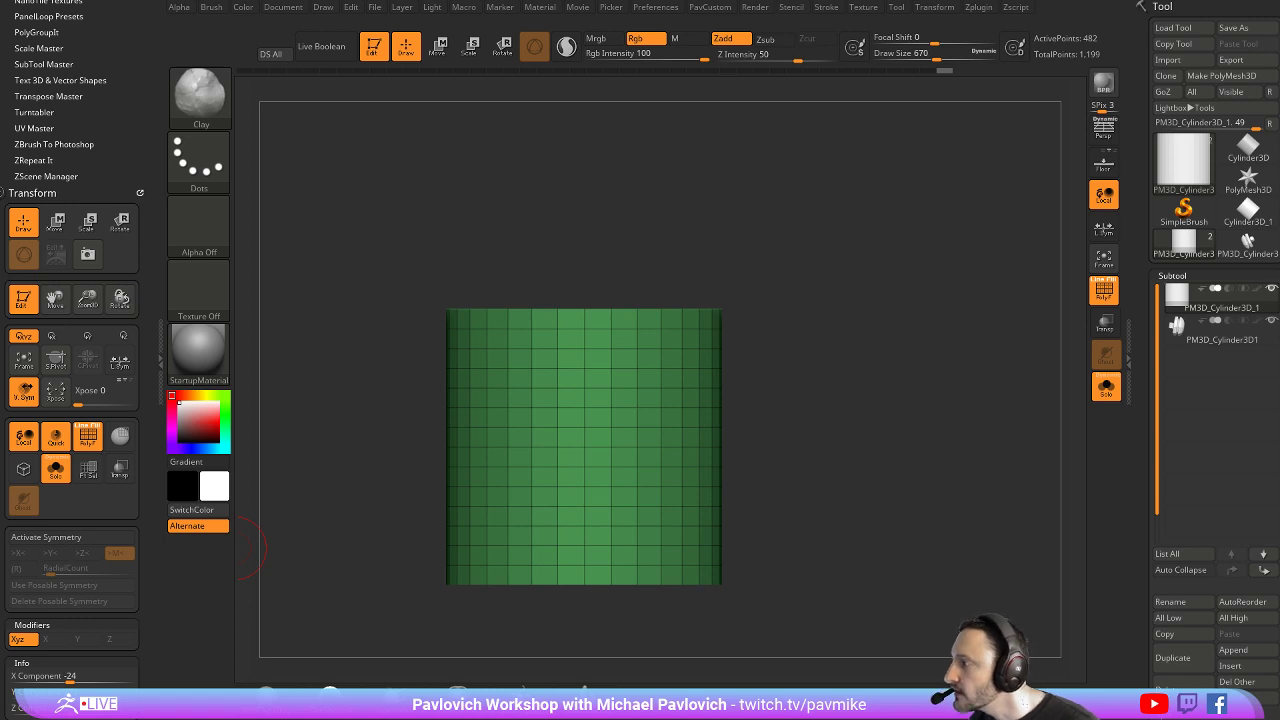
Load the DemoHeadFemale.ZPR sample project from LightBox
left_click_drag(839, 244, 829, 251)
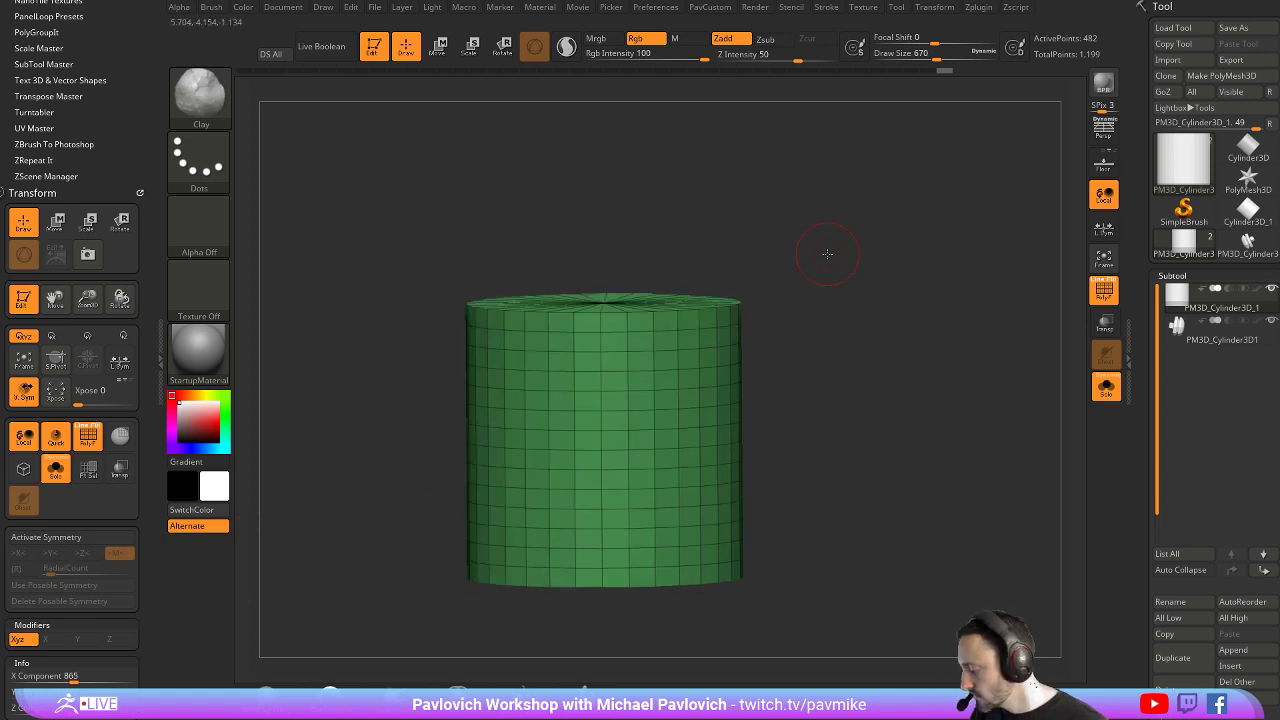
key("comma")
double_click(652, 302)
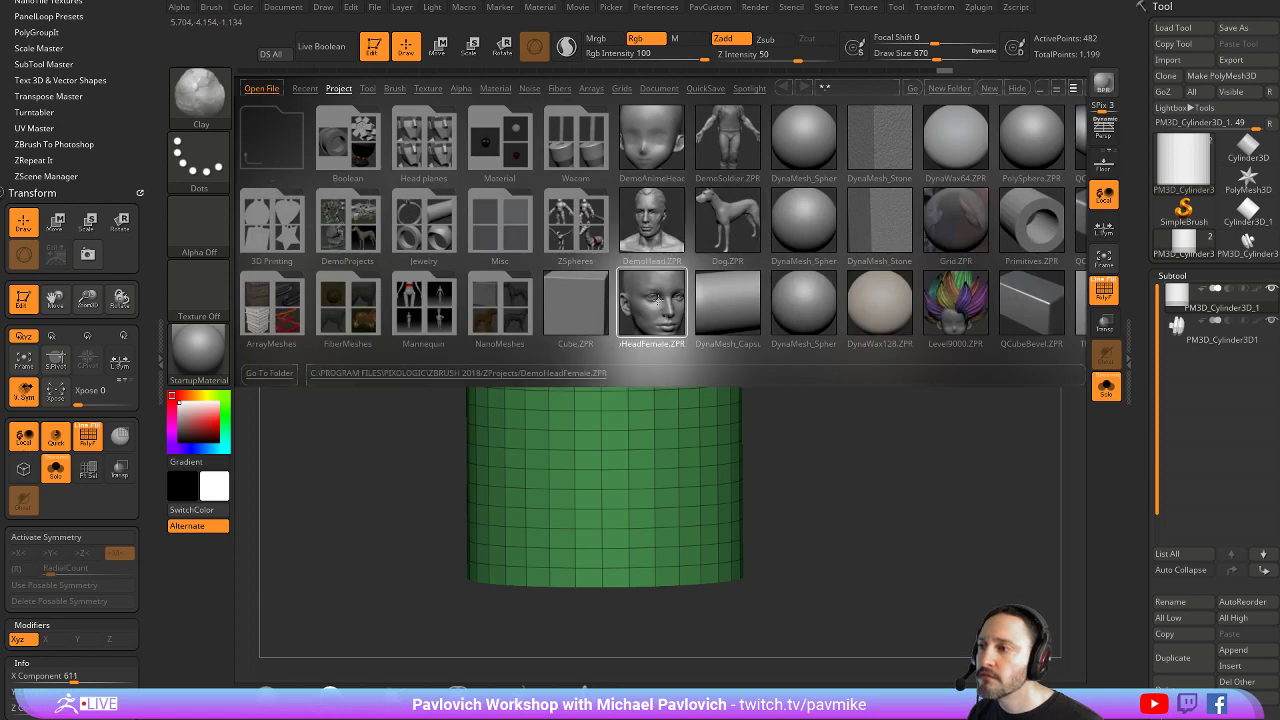
left_click(676, 320)
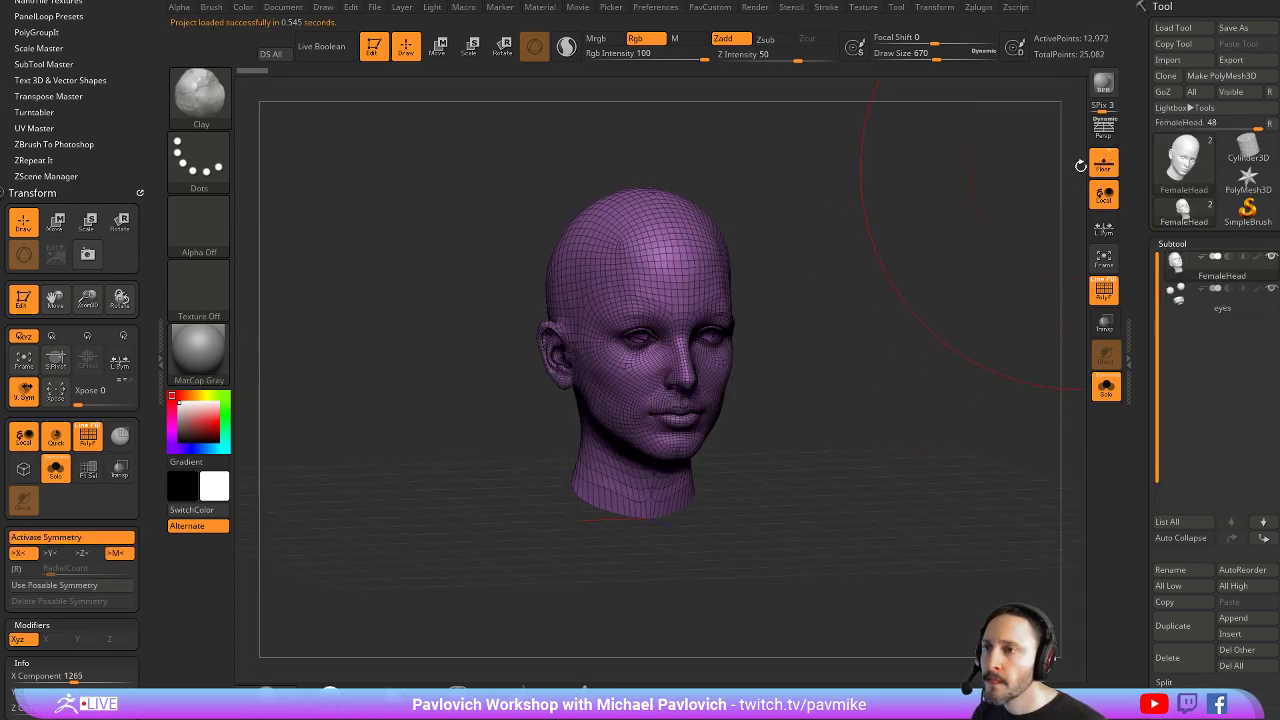
Hide LightBox, frame the female head, and bring it into a close side profile
key("comma")
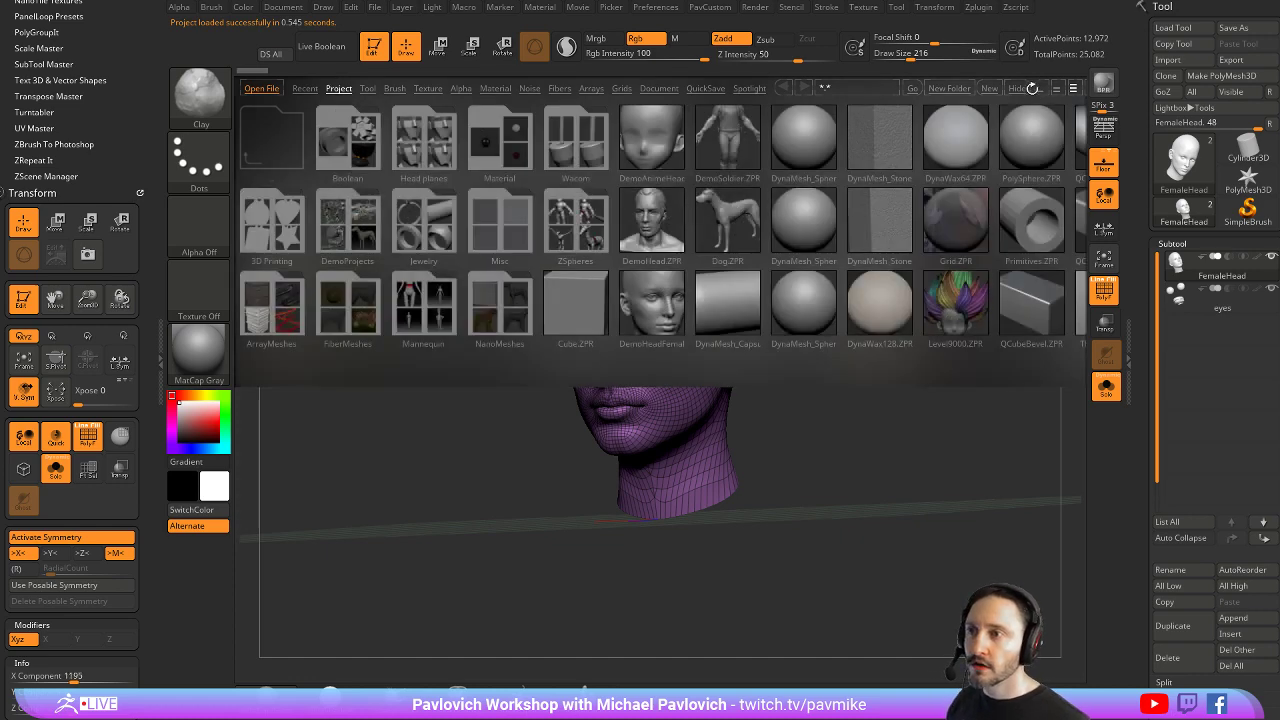
left_click(1032, 88)
mouse_move(975, 292)
left_mouse_down("shift")
mouse_move(940, 288)
mouse_move(901, 325)
mouse_move(931, 311)
mouse_move(868, 317)
mouse_move(927, 315)
mouse_move(847, 350)
left_mouse_up("shift")
key("s")
key("f")
key("s")
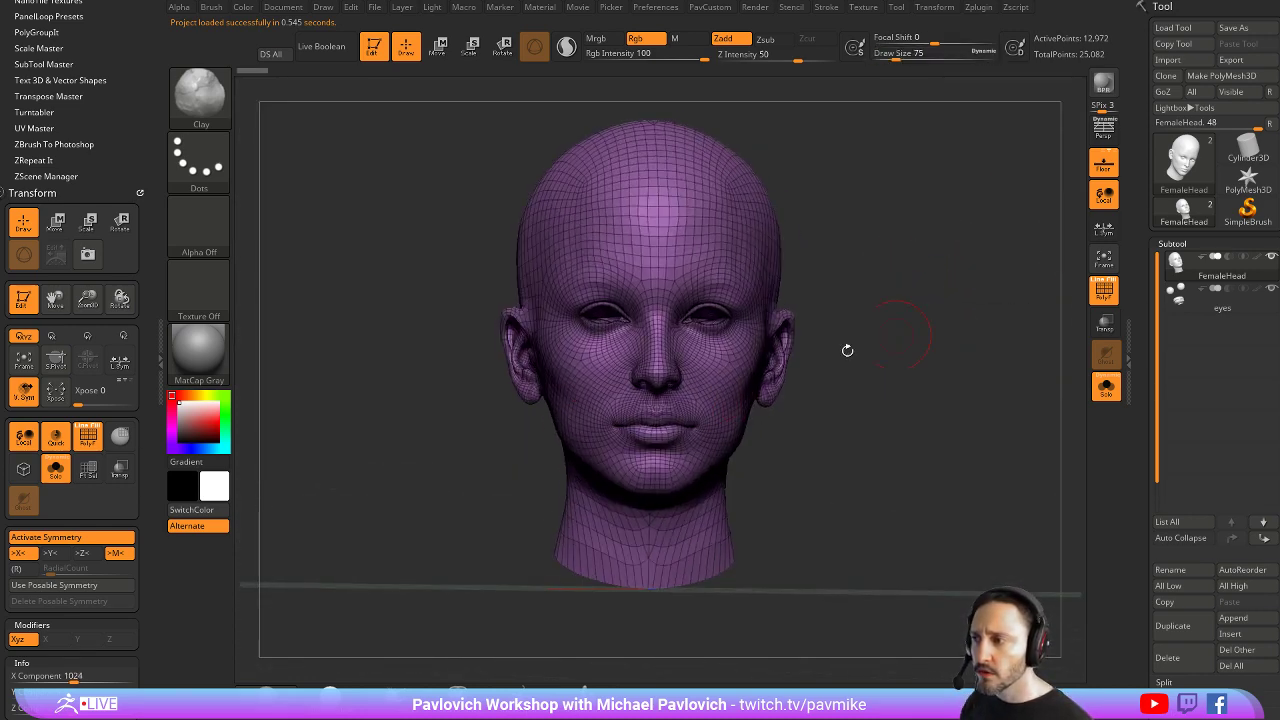
left_click_drag(989, 394, 545, 323, "alt")
mouse_move(845, 366)
left_mouse_down()
mouse_move(867, 328)
mouse_move(857, 371)
mouse_move(842, 365)
left_mouse_up()
Try a topological mask starting from the throat in Rotate mode, and undo it
key("r")
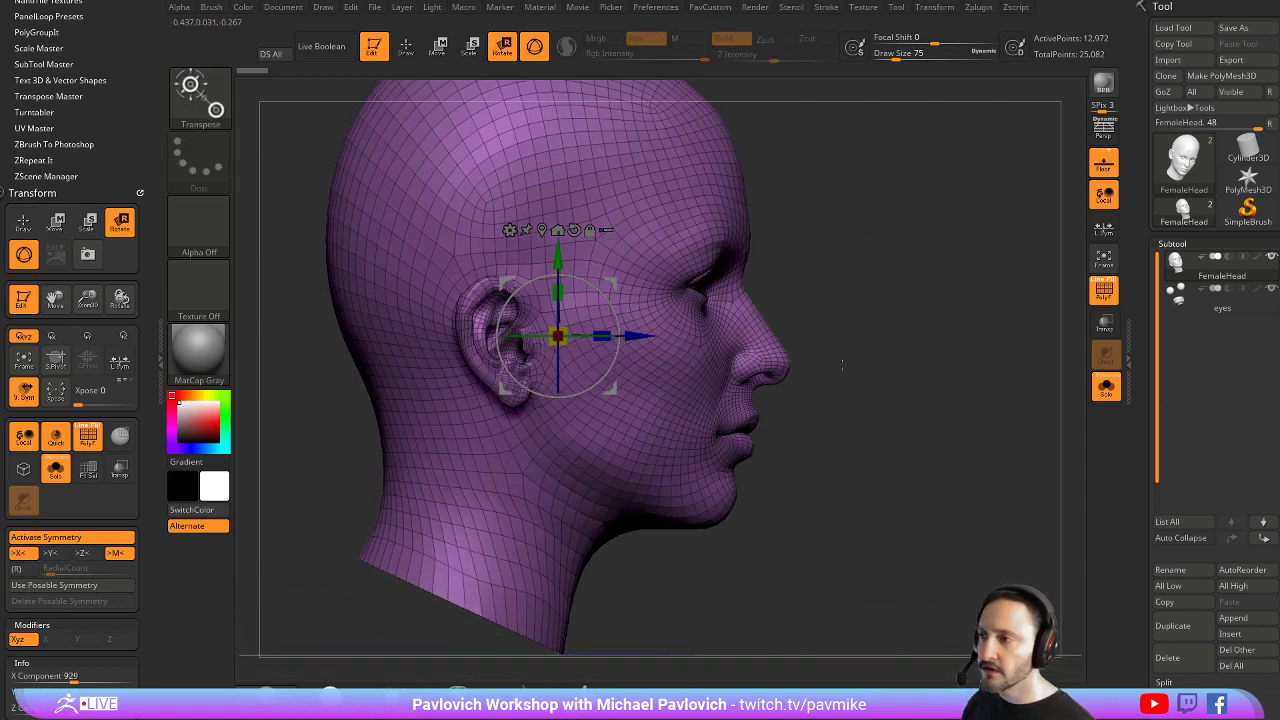
left_click_drag(644, 483, 690, 371, "ctrl")
key("ctrl+z")
Return to Draw mode and turn off the polyframe and floor grid, viewing the head in profile
mouse_move(950, 349)
left_mouse_down()
mouse_move(917, 354)
mouse_move(820, 474)
mouse_move(943, 357)
mouse_move(686, 452)
mouse_move(891, 414)
mouse_move(867, 354)
left_mouse_up()
key("q")
left_click(1097, 298)
left_click_drag(1040, 318, 975, 366)
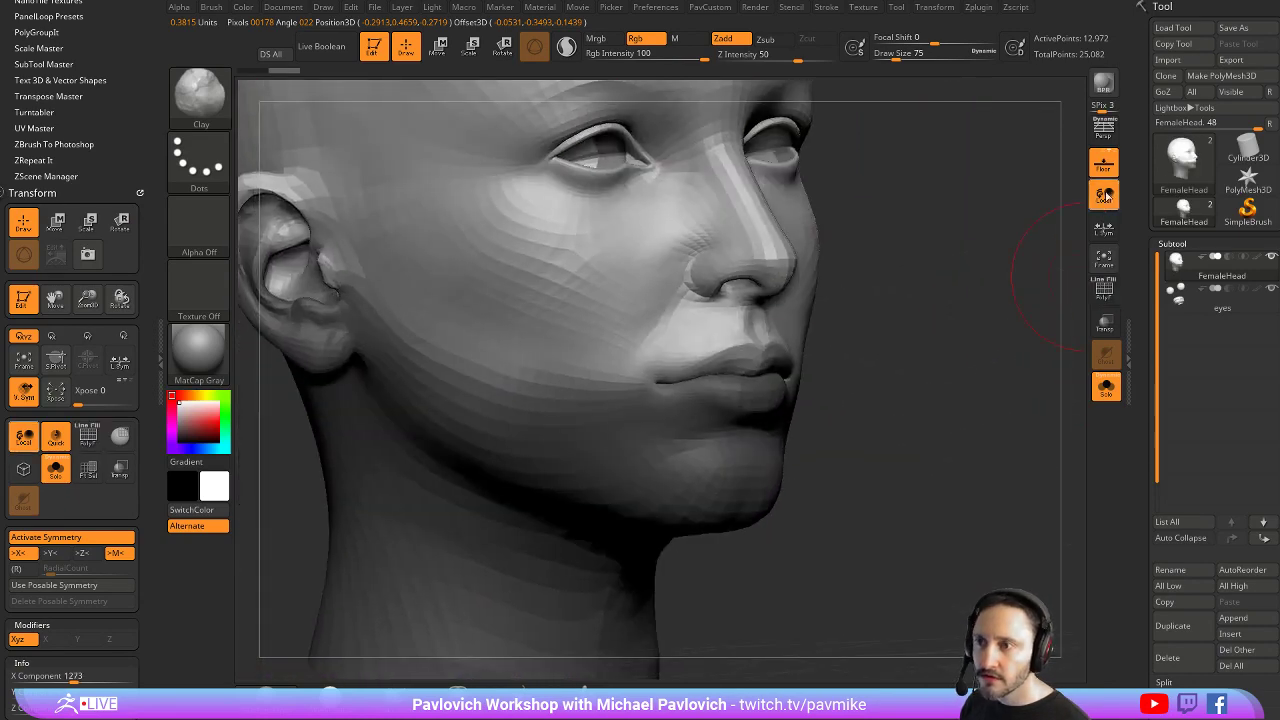
left_click(1108, 170)
mouse_move(971, 307)
left_mouse_down()
mouse_move(951, 357)
mouse_move(931, 360)
mouse_move(930, 344)
mouse_move(989, 316)
left_mouse_up()
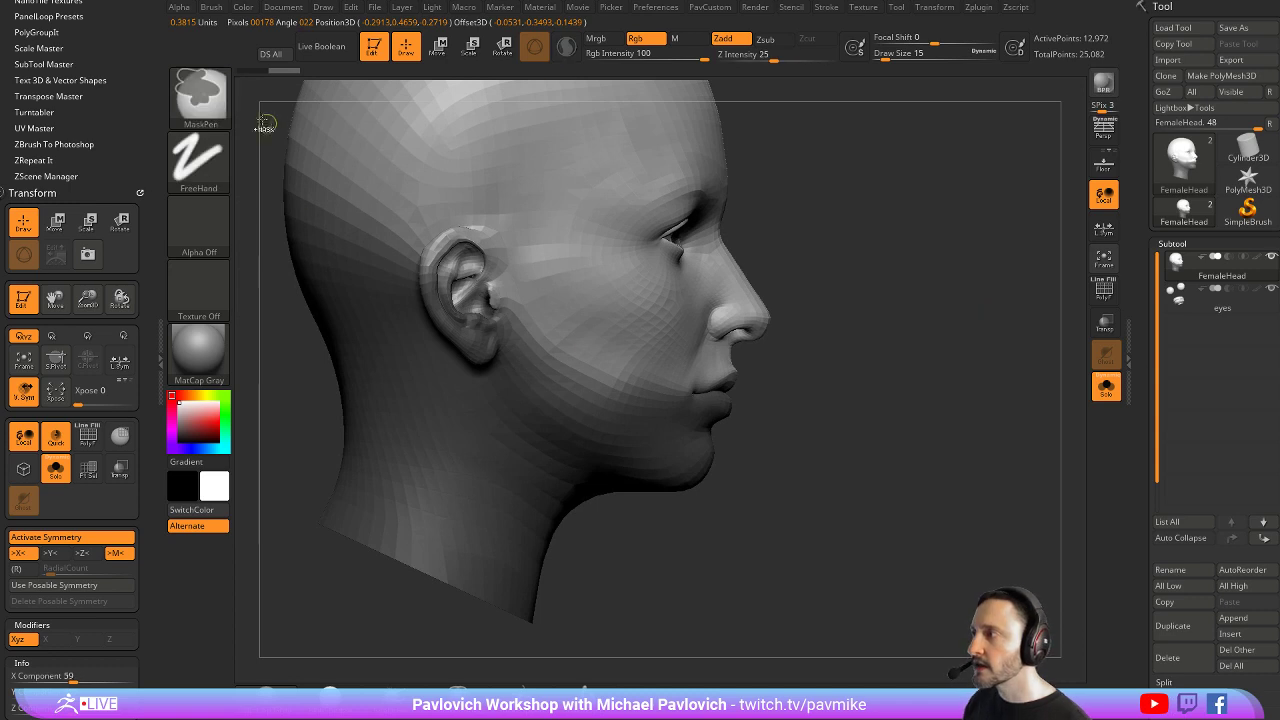
Choose MaskLasso as the masking brush, mask the jaw, soften the mask, and invert it so only the jaw stays editable
left_click(205, 98, "ctrl")
left_click(414, 170, "ctrl")
right_click_drag(735, 324, 700, 290, "ctrl")
mouse_move(317, 310)
left_mouse_down("ctrl")
mouse_move(498, 172)
mouse_move(542, 340)
mouse_move(536, 407)
mouse_move(629, 535)
mouse_move(290, 625)
left_mouse_up("ctrl")
right_click_drag(785, 428, 686, 444)
left_click(677, 458, "ctrl")
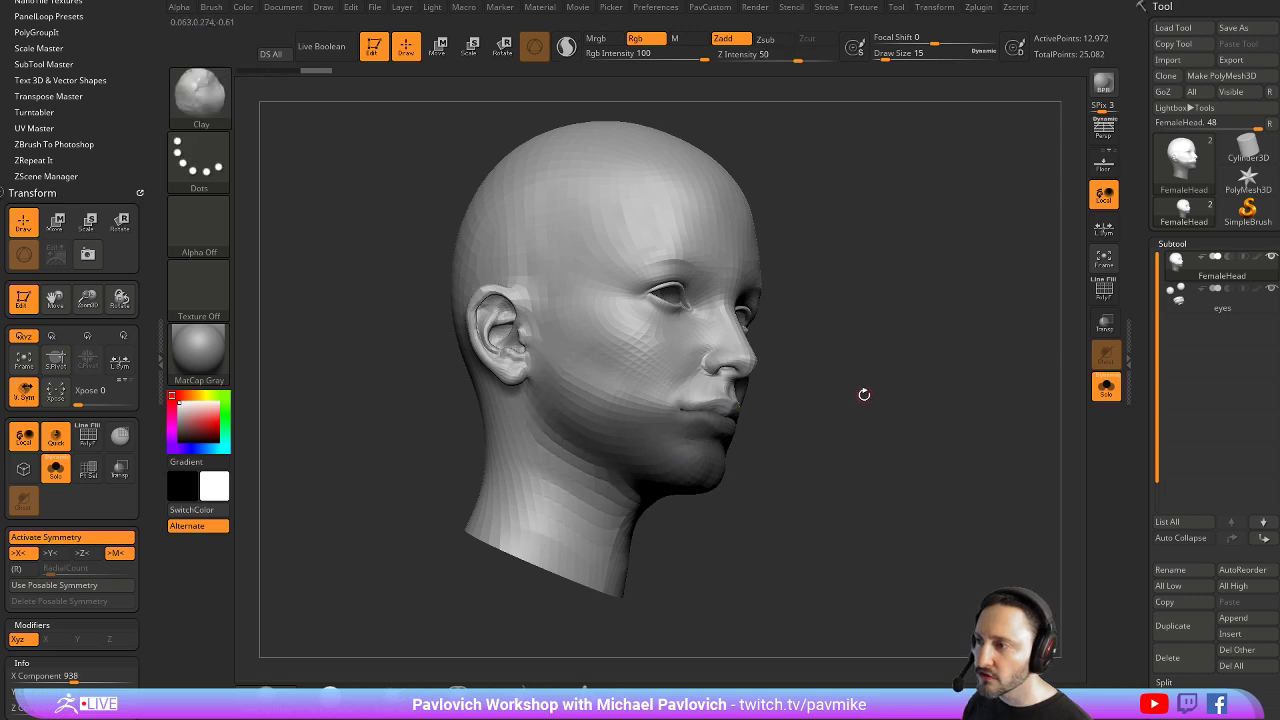
mouse_move(863, 394)
right_mouse_down()
mouse_move(877, 417)
mouse_move(885, 402)
mouse_move(870, 400)
right_mouse_up()
left_click(904, 372, "ctrl")
Place the transform gizmo at the jaw hinge below the ear, rotate the unmasked jaw slightly, and return to Draw mode
key("w")
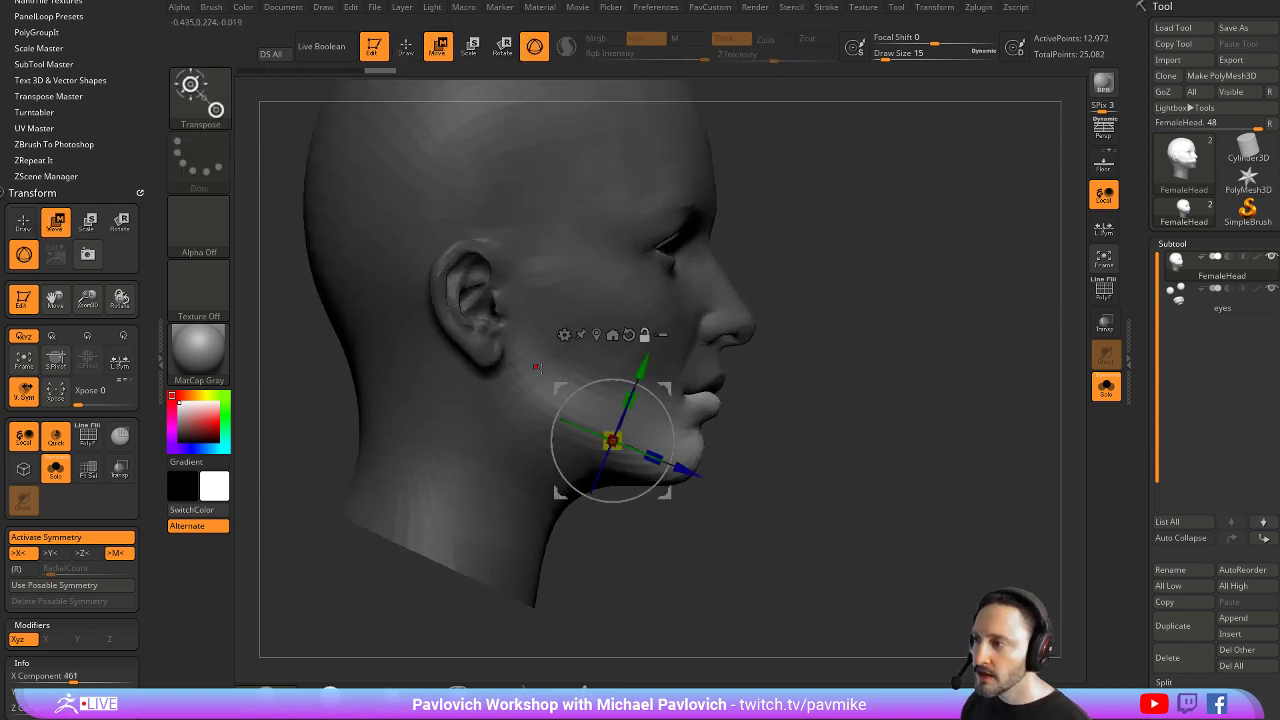
left_click(535, 367, "alt")
left_click_drag(591, 346, 592, 349)
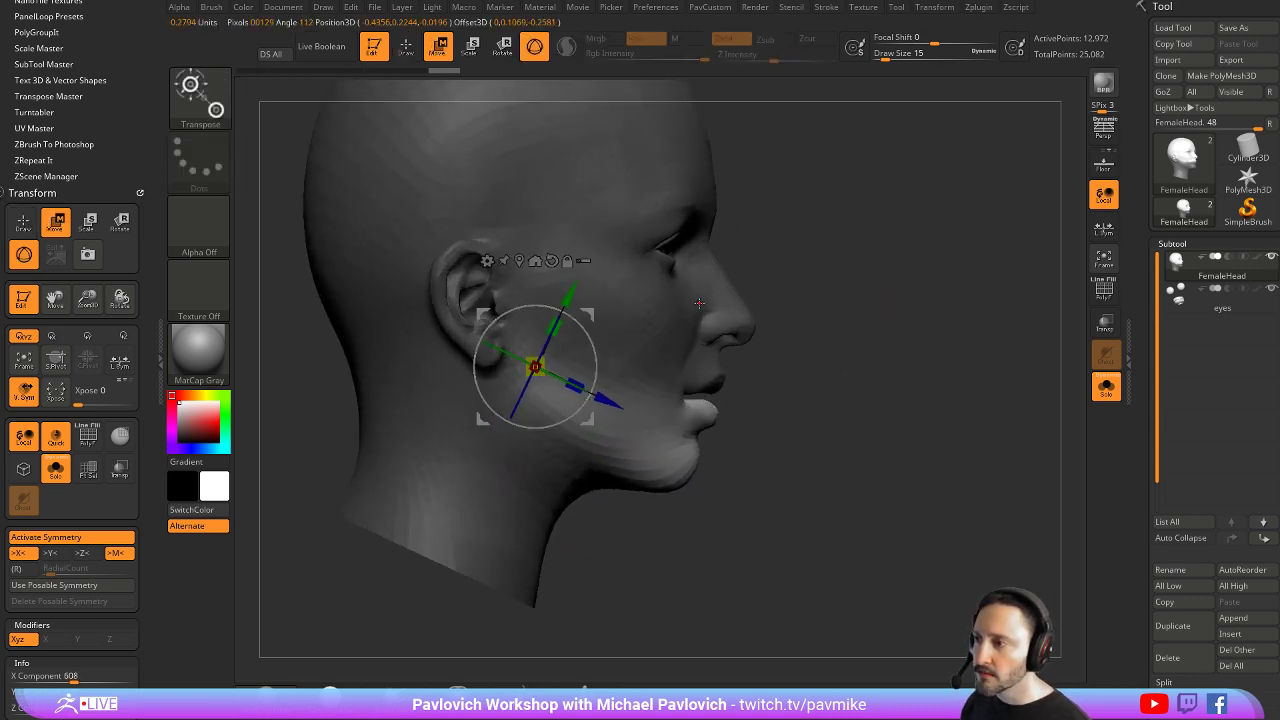
key("q")
Try another lasso mask over the jaw, running from the chin up to the ear
mouse_move(975, 330)
right_mouse_down()
mouse_move(760, 335)
mouse_move(884, 313)
right_mouse_up()
left_click_drag(884, 313, 919, 281)
left_click_drag(726, 310, 774, 283, "alt")
mouse_move(657, 488)
left_mouse_down("ctrl")
mouse_move(645, 600)
mouse_move(565, 445)
mouse_move(477, 387)
left_mouse_up("ctrl")
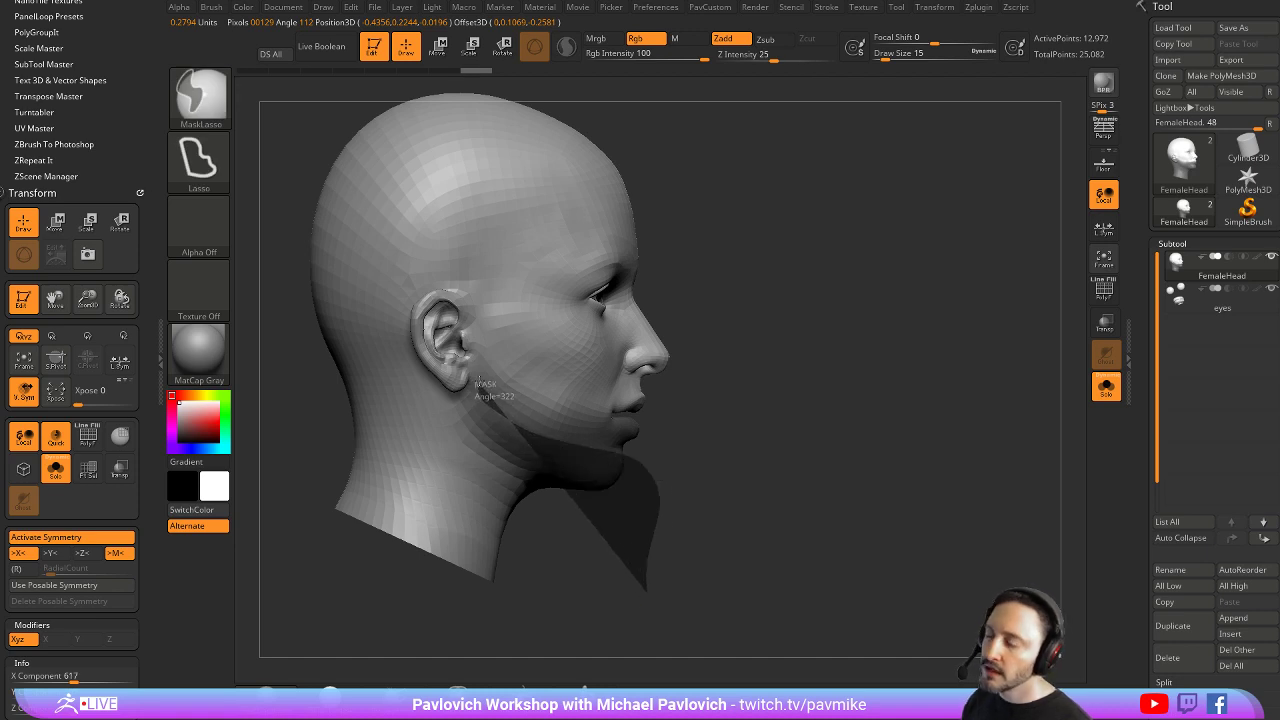
left_click_drag(541, 453, 541, 453, "ctrl")
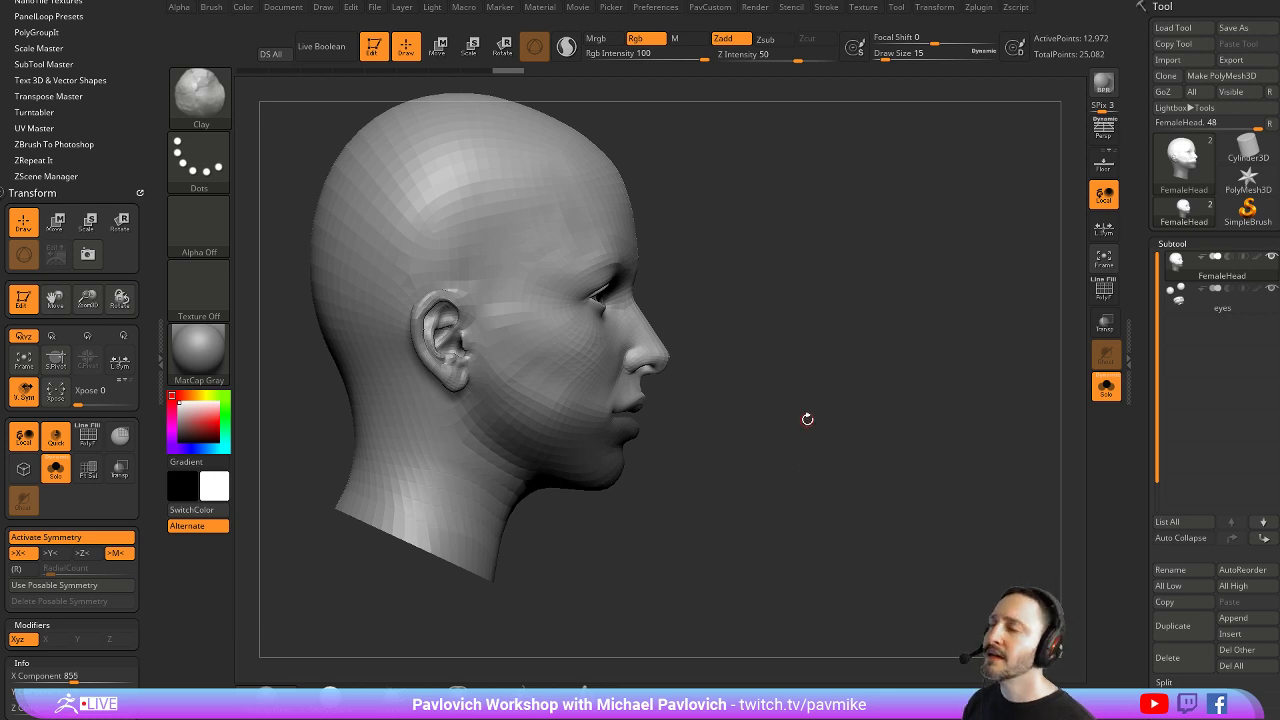
Set the draw size to 53 over a close front view of the mouth
mouse_move(847, 244)
left_mouse_down()
mouse_move(817, 323)
mouse_move(766, 354)
mouse_move(854, 340)
mouse_move(850, 359)
mouse_move(890, 391)
left_mouse_up()
key("s")
left_click_drag(888, 391, 848, 396)
type("s")
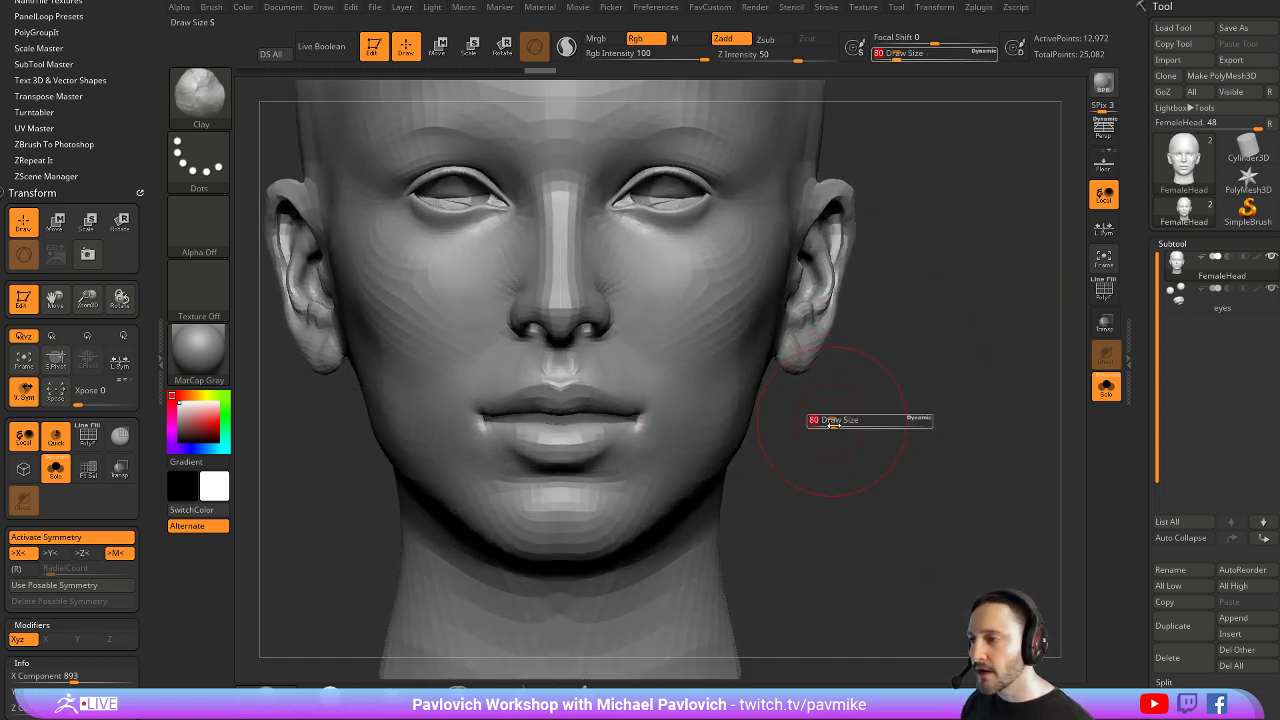
type("53")
key("Return")
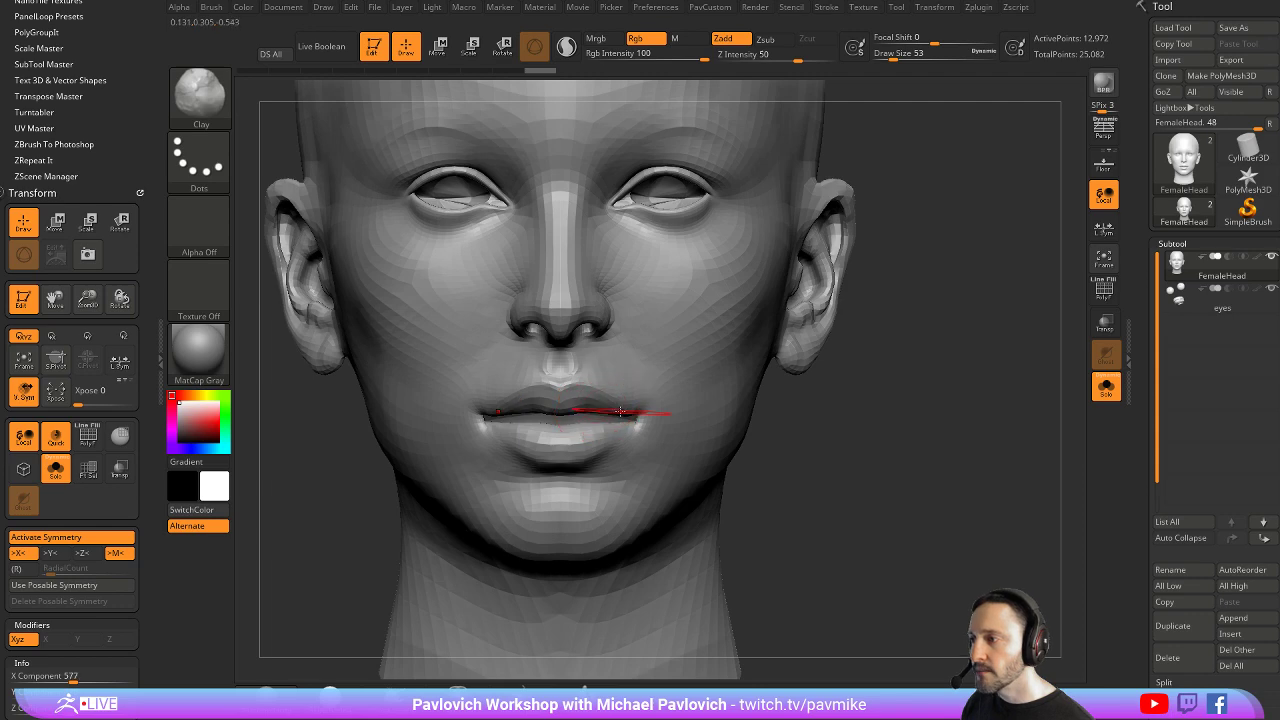
key("3")
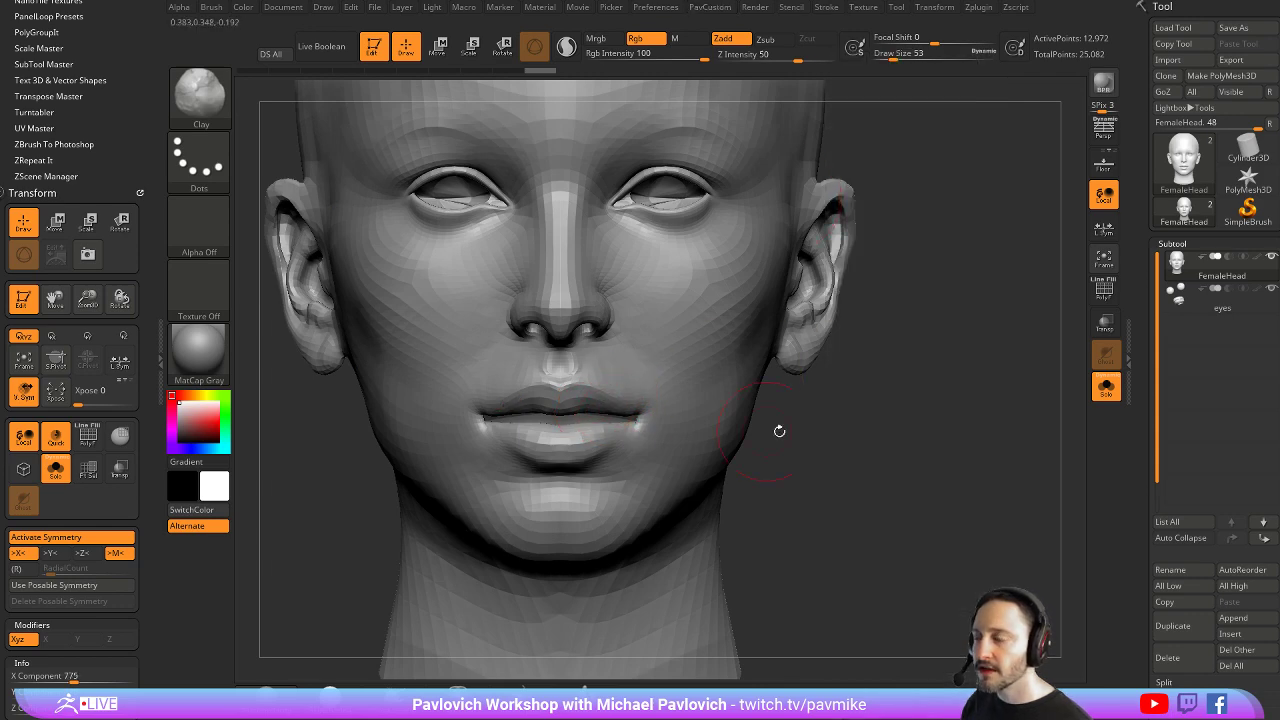
Remove the Transform palette from the tray and dock the Brush palette there instead
left_click_drag(845, 434, 409, 381)
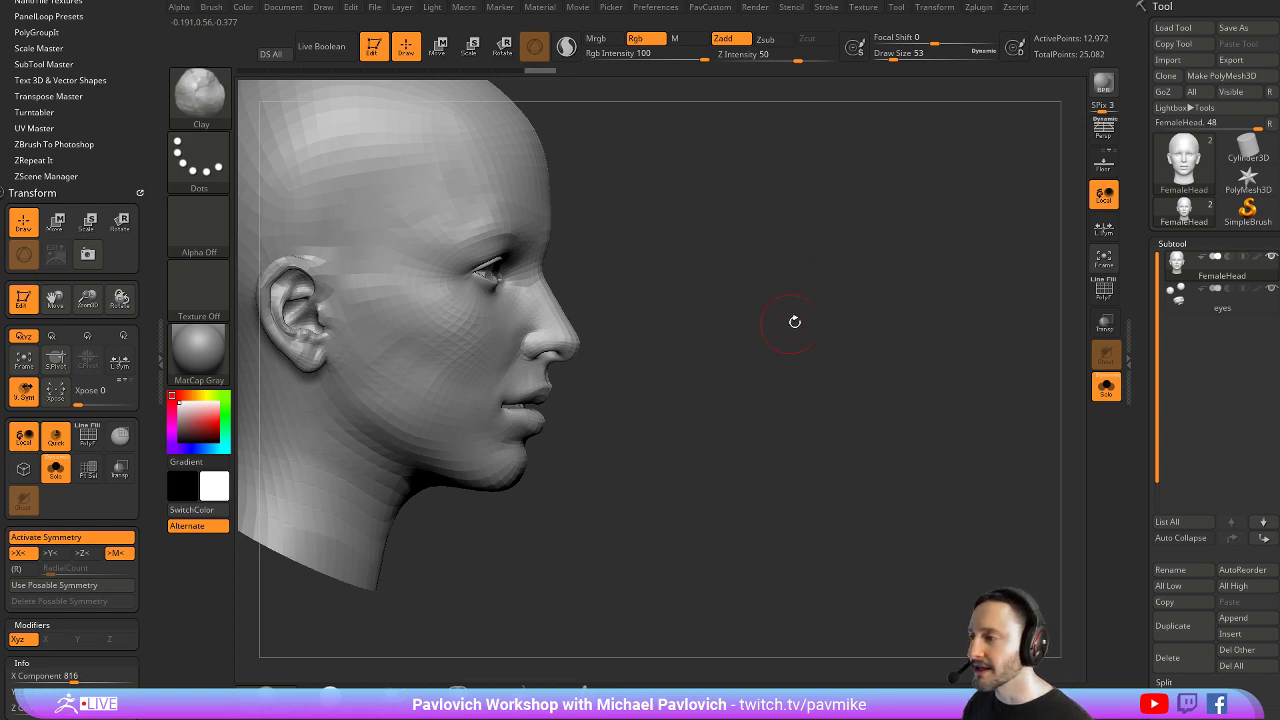
left_click_drag(795, 322, 814, 351, "shift")
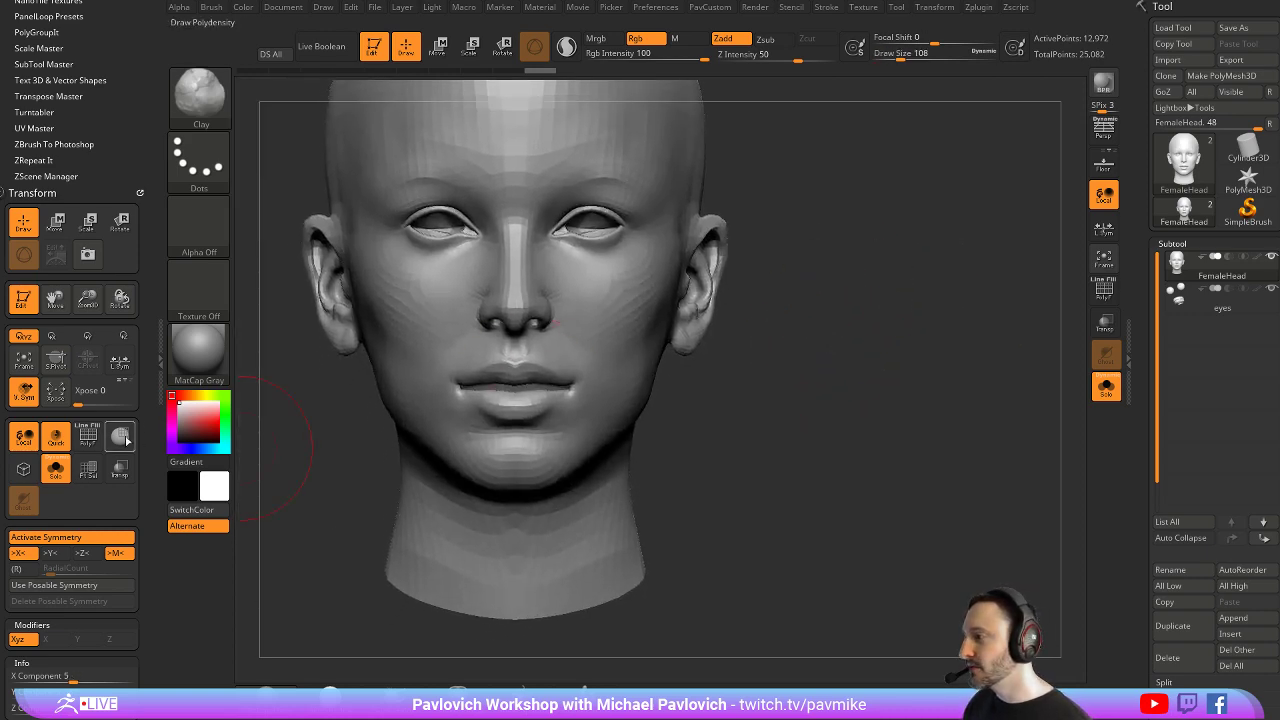
left_click_drag(149, 424, 140, 450)
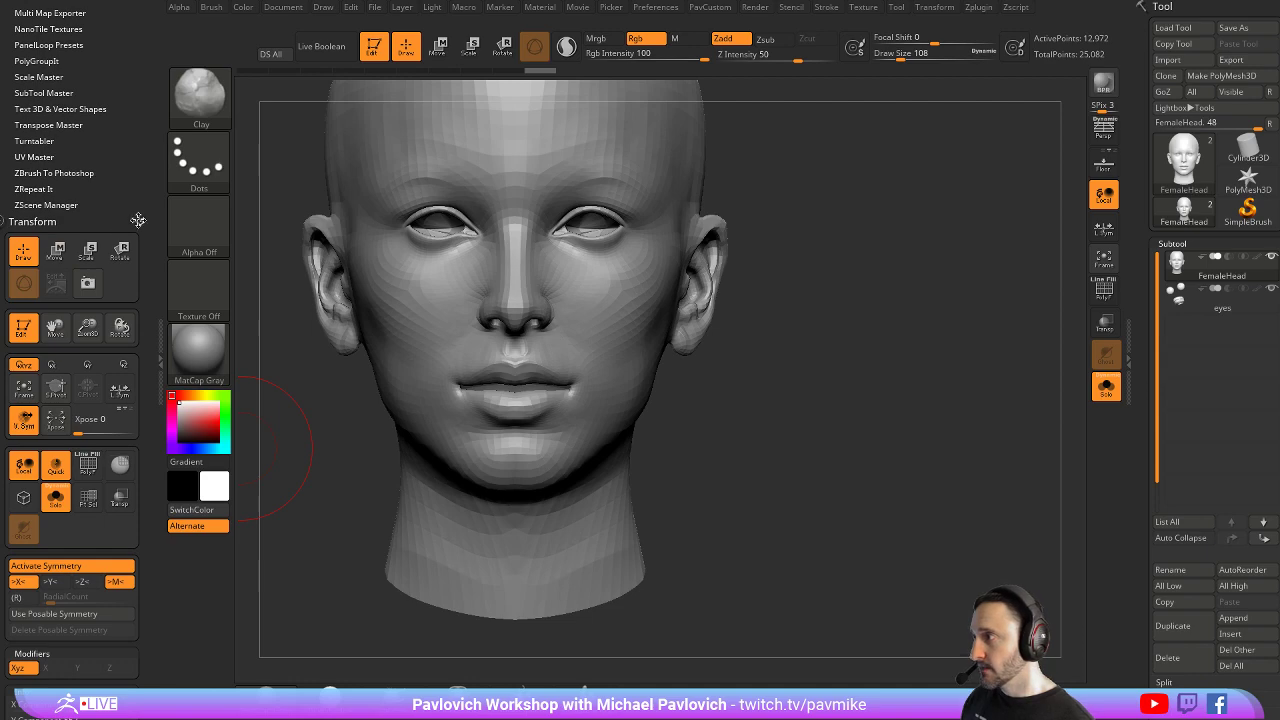
left_click(138, 220)
left_click_drag(123, 160, 120, 202)
left_click(137, 6)
mouse_move(216, 8)
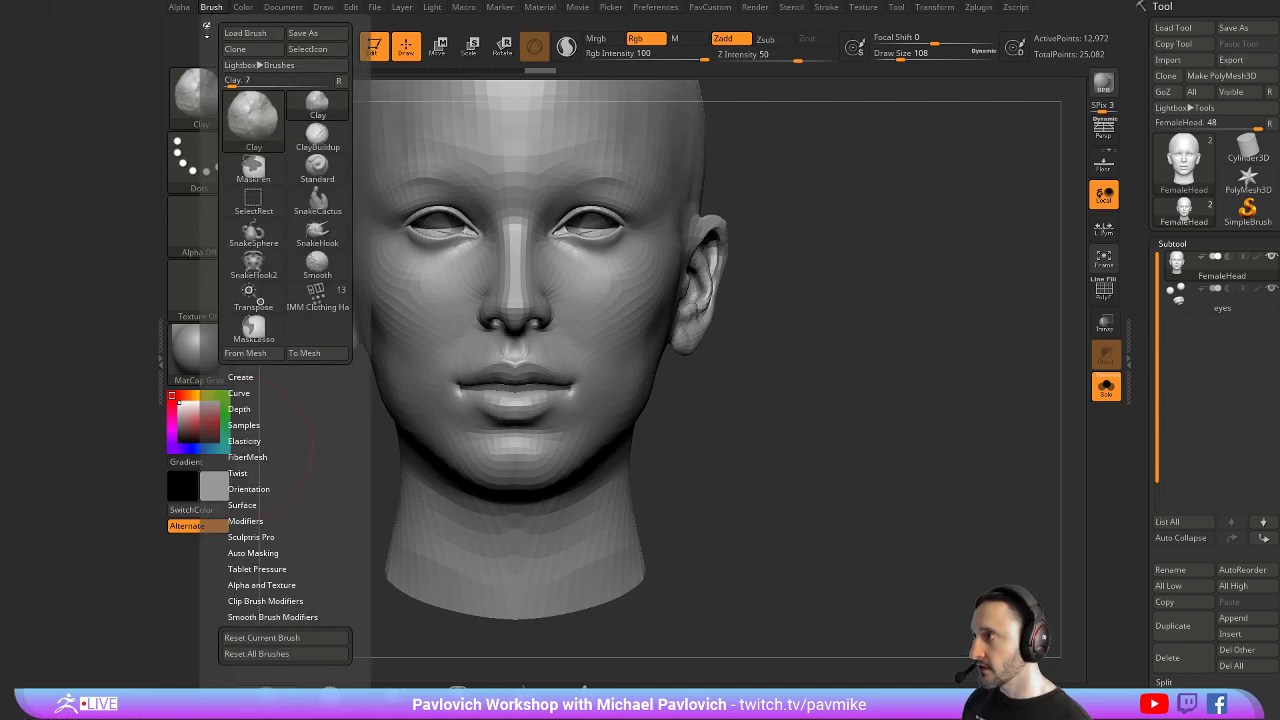
left_click_drag(207, 29, 50, 40)
left_click_drag(106, 499, 108, 436)
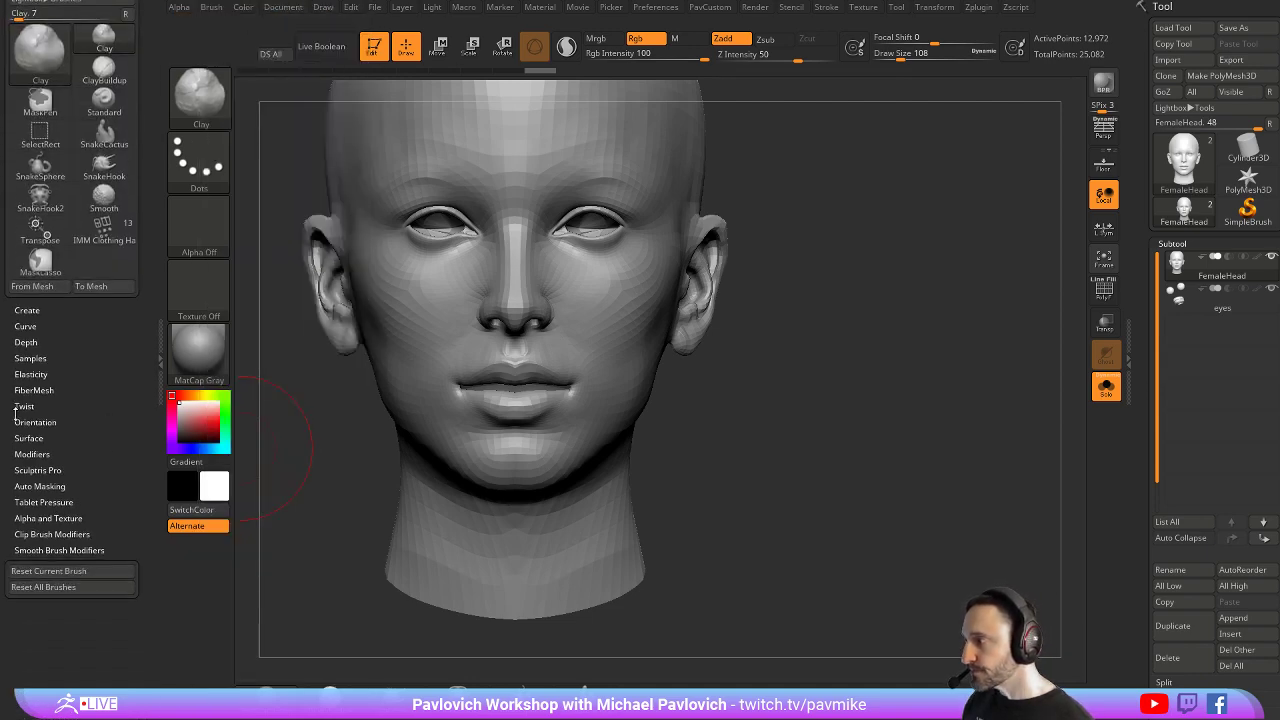
Enable Topological auto masking for the Clay brush with a Range of 1.5
left_click(39, 486)
scroll(54, 510, "down", 3)
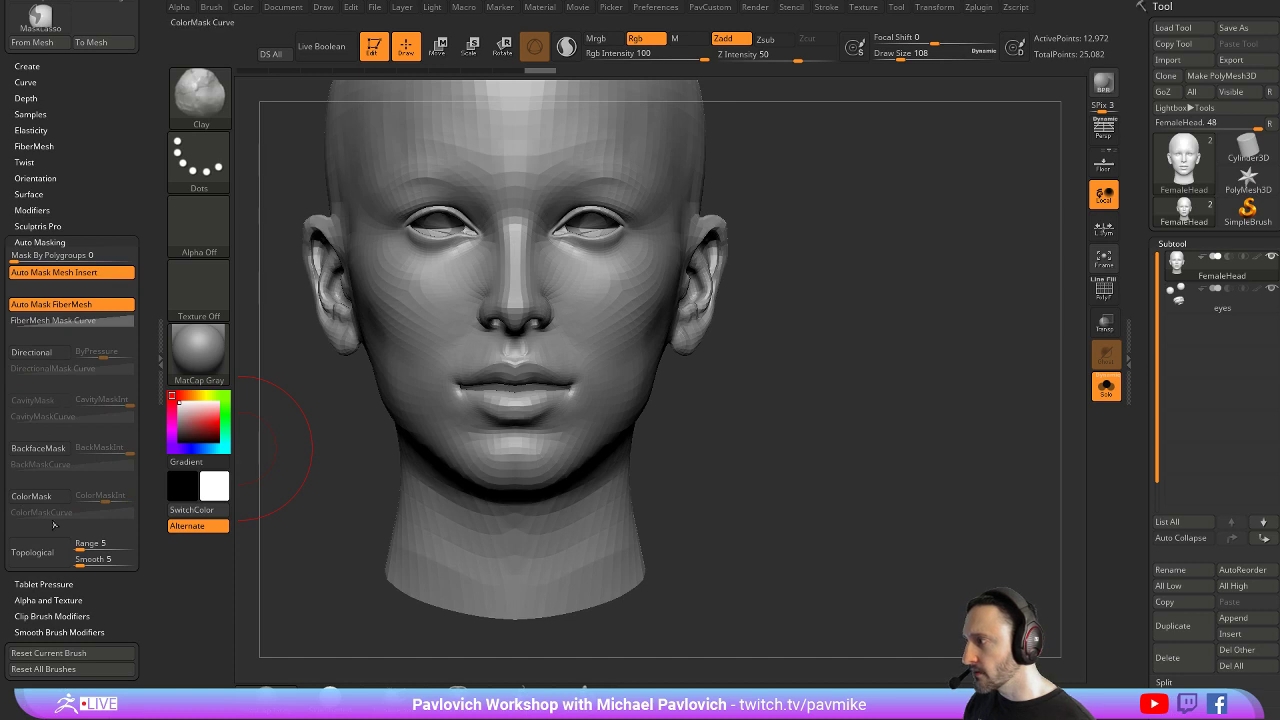
left_click(22, 562)
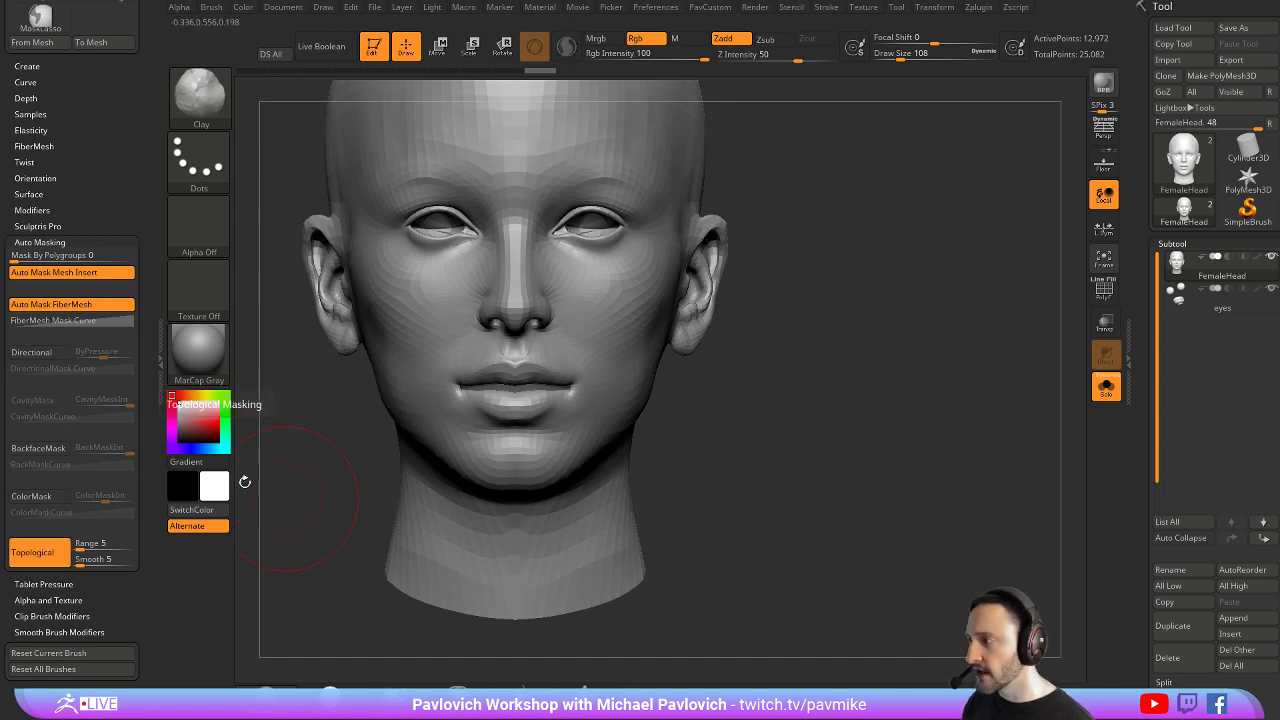
left_click_drag(104, 541, 108, 527)
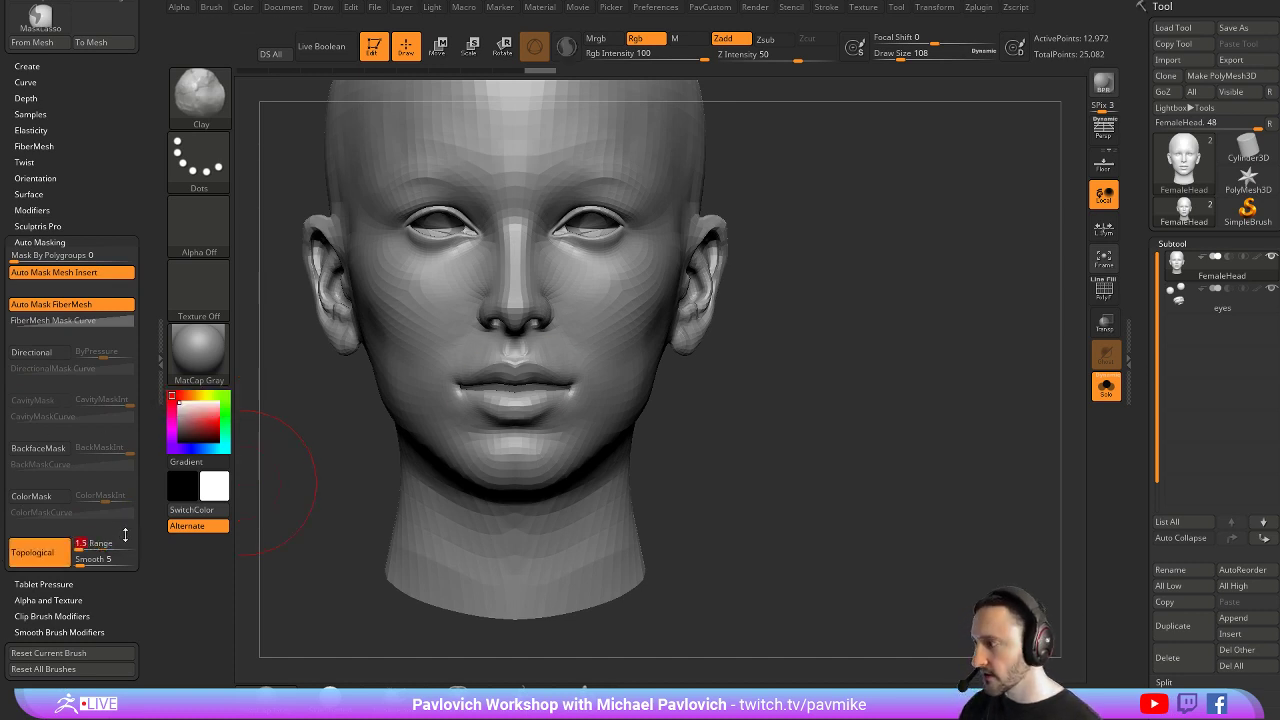
Select the Move brush and enlarge its draw size to 199
left_click_drag(812, 375, 905, 372)
key("s")
left_click_drag(573, 394, 570, 394)
key("b")
key("m")
key("v")
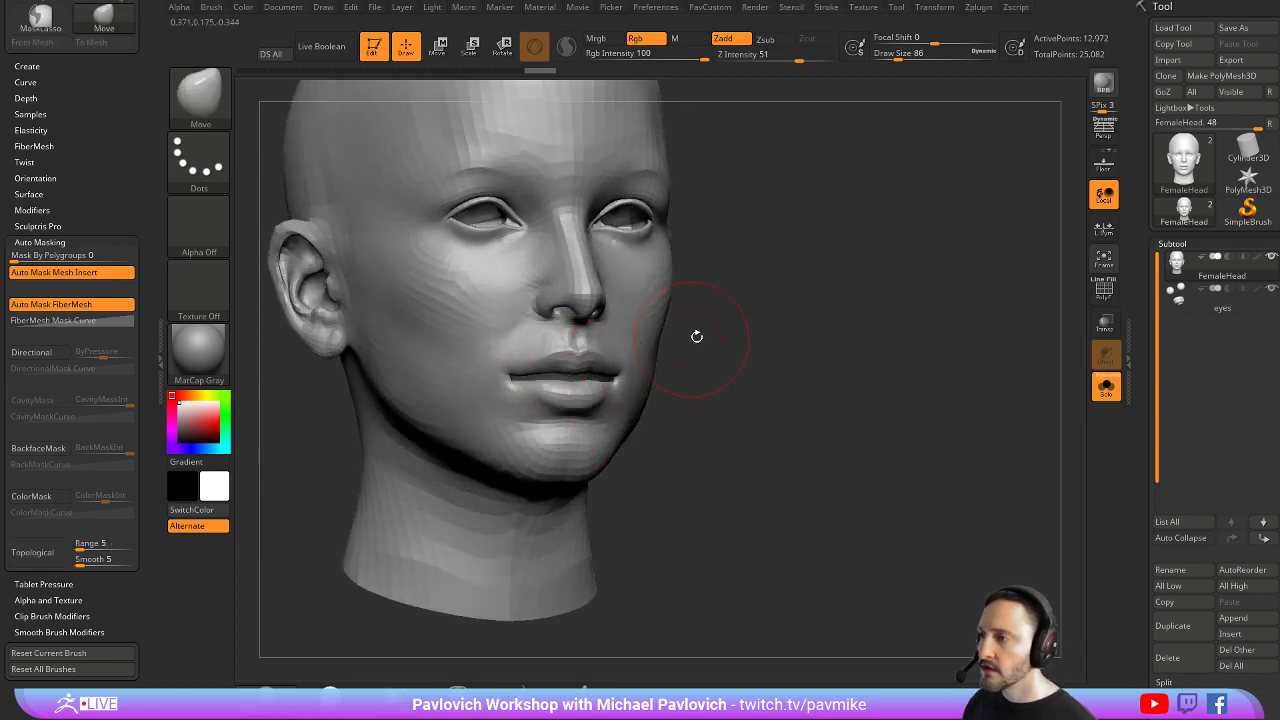
mouse_move(694, 337)
left_mouse_down()
mouse_move(715, 367)
mouse_move(730, 358)
left_mouse_up()
key("s")
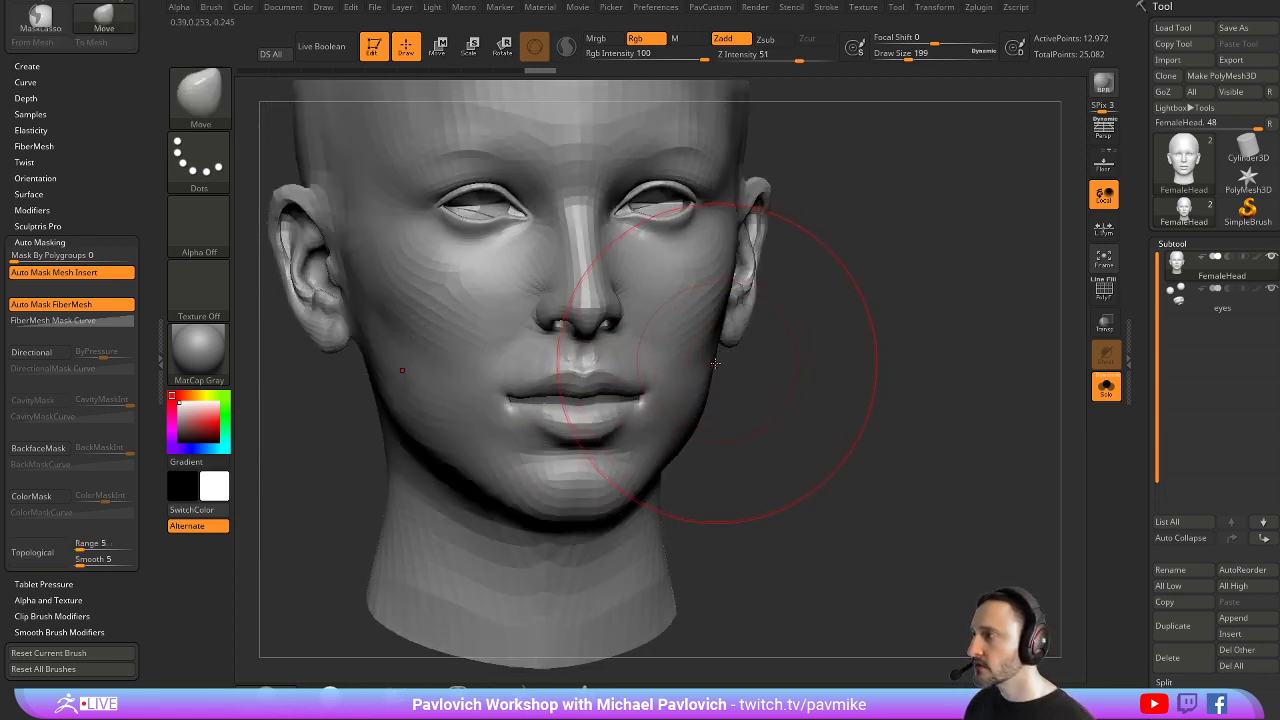
Pick the Standard brush, return to the Clay brush, and switch off its Topological auto masking
key("b")
key("s")
key("t")
key("b")
key("c")
key("l")
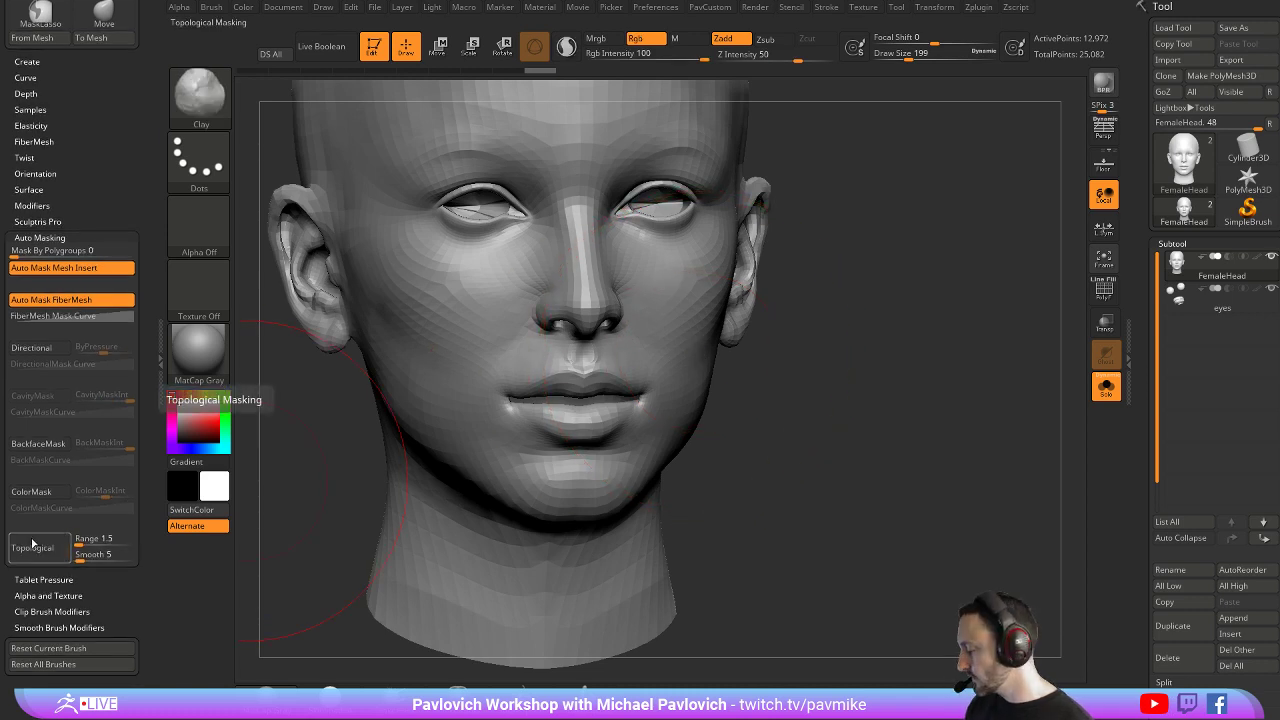
Select the Move brush, enable its Topological auto masking, and set the Range to 1.5
key("b")
key("m")
key("v")
left_click(38, 548)
left_click(90, 539)
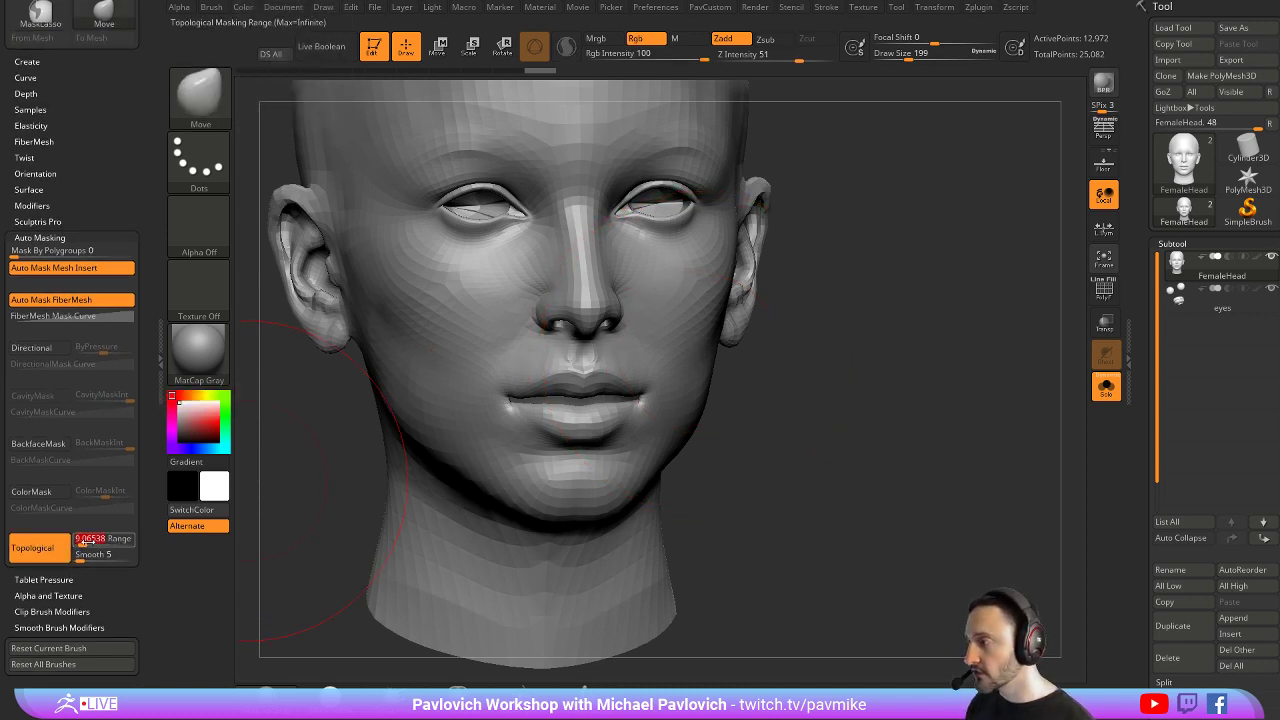
type("1.5")
key("Return")
Try pulling the lips near the mouth corner with the topologically masked Move brush, resize it to 120, and undo the edits
left_click_drag(785, 402, 763, 403, "shift")
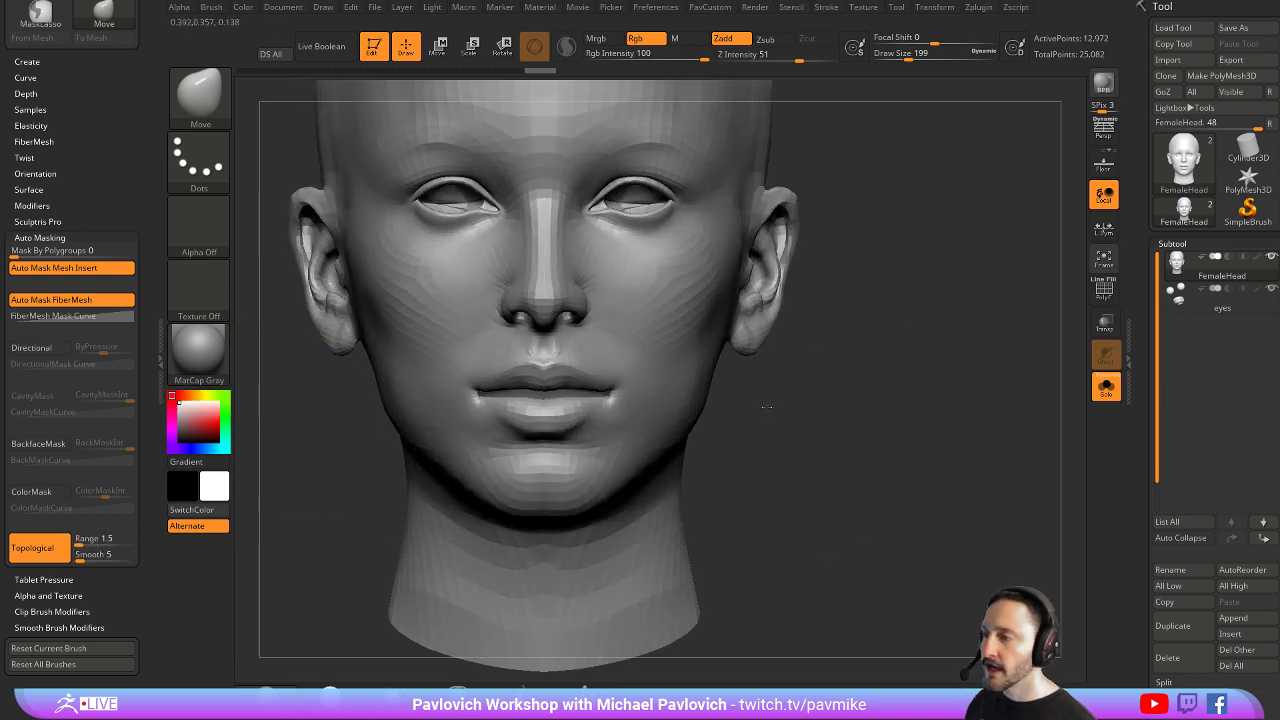
key("s")
mouse_move(620, 386)
left_mouse_down()
mouse_move(577, 378)
mouse_move(571, 424)
left_mouse_up()
key("ctrl+z")
key("s")
left_click_drag(836, 416, 872, 406)
key("ctrl+z")
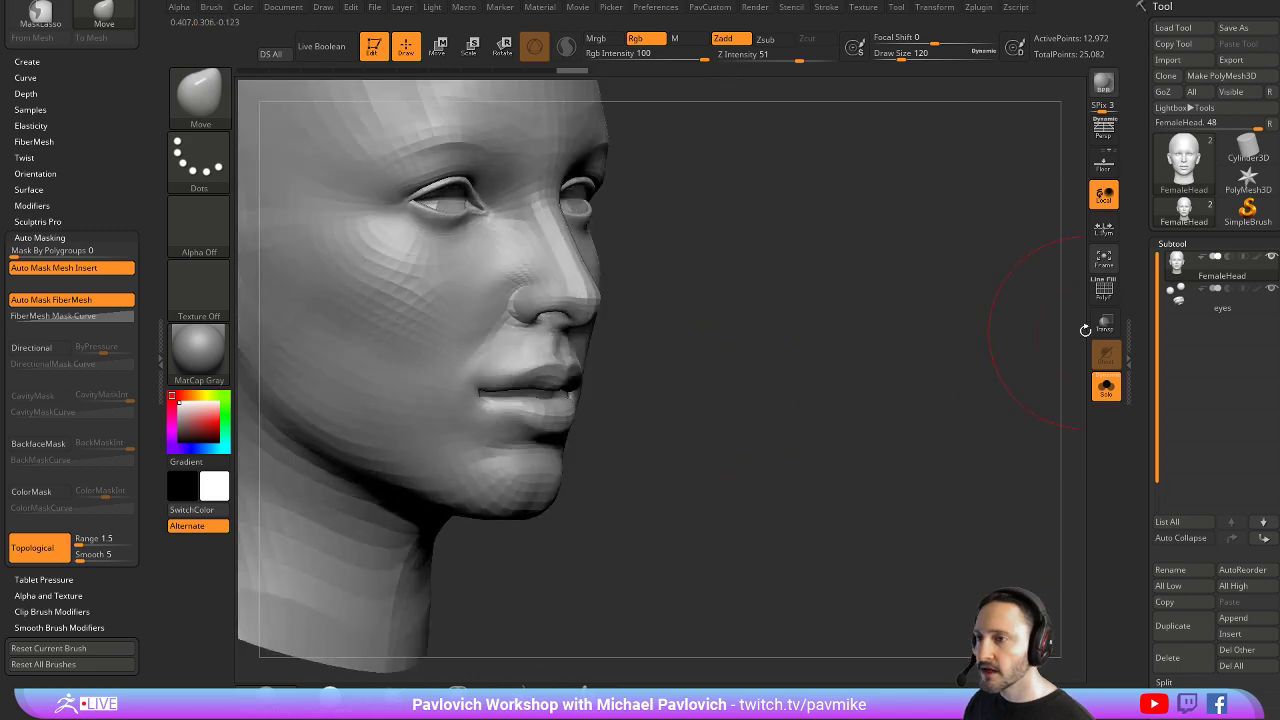
Show the polyframe, examine the mesh flow around the lips and mouth corner, and hide it again
left_click(1104, 290)
mouse_move(889, 303)
left_mouse_down("alt")
mouse_move(891, 403)
mouse_move(882, 384)
left_mouse_up("alt")
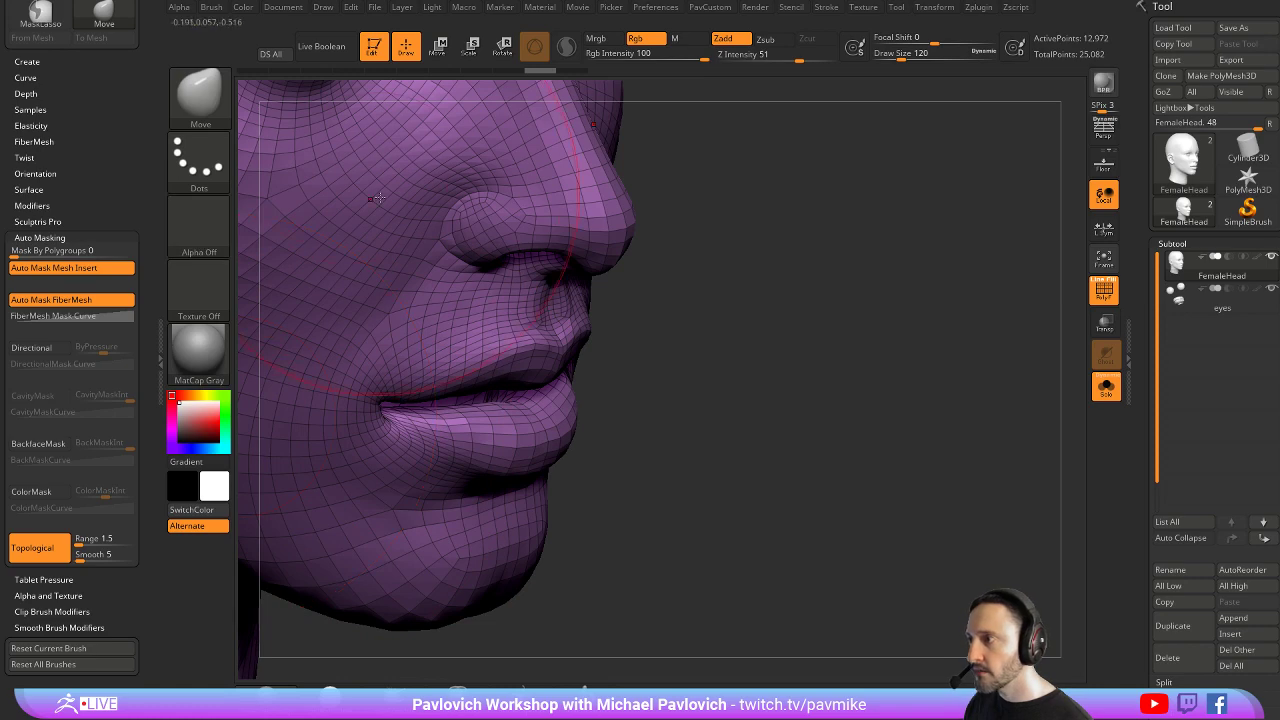
mouse_move(676, 358)
left_mouse_down()
mouse_move(749, 371)
mouse_move(760, 289)
mouse_move(806, 317)
left_mouse_up()
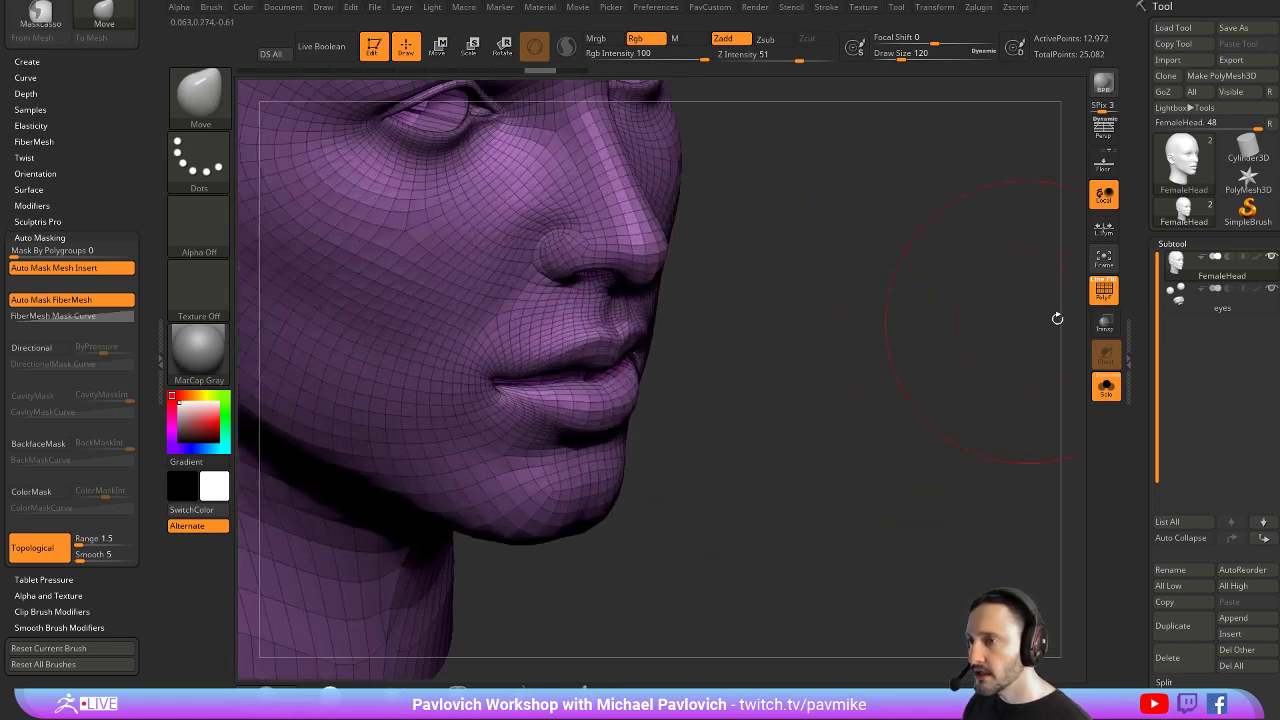
left_click(1103, 290)
Try moving the lower lip with Topological masking active, view it from another angle, and undo the stroke
mouse_move(1017, 321)
left_mouse_down()
mouse_move(595, 375)
mouse_move(634, 404)
left_mouse_up()
left_click_drag(838, 354, 923, 359)
key("ctrl+z")
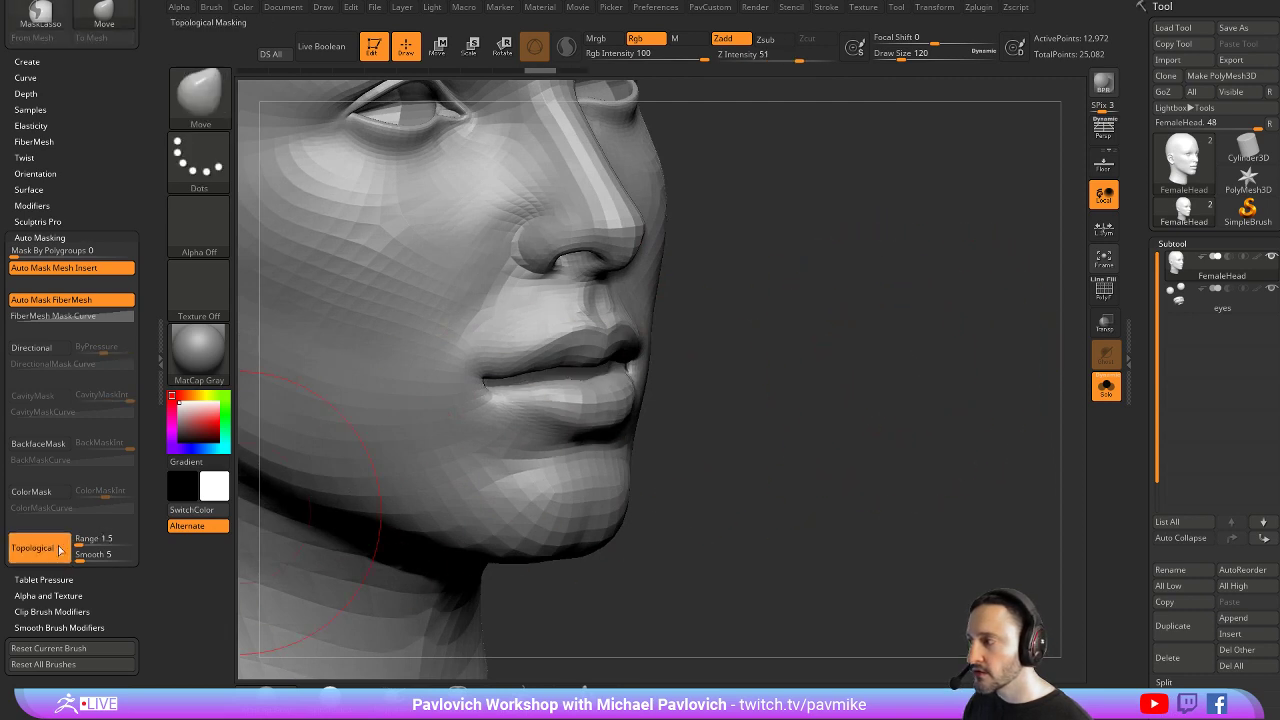
Switch Topological masking off, move the lips for comparison, undo the stroke, and re-enable the masking
left_click(58, 550)
left_click_drag(609, 381, 621, 400)
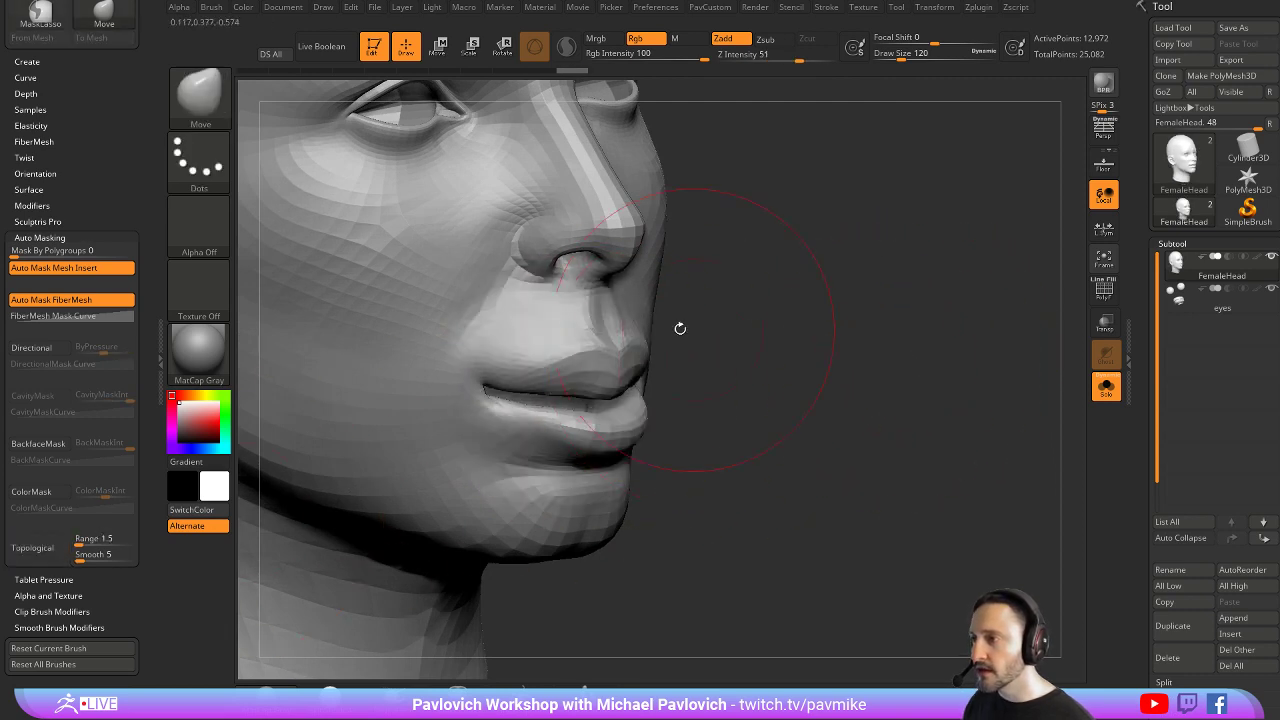
key("ctrl+z")
left_click_drag(880, 400, 988, 368, "alt")
left_click(40, 555)
Move the lower lip with Topological masking active at draw size 114, and reduce the draw size to 57
mouse_move(826, 346)
left_mouse_down()
mouse_move(826, 374)
mouse_move(756, 380)
left_mouse_up()
key("s")
left_click_drag(616, 427, 604, 427)
left_click_drag(985, 390, 860, 393)
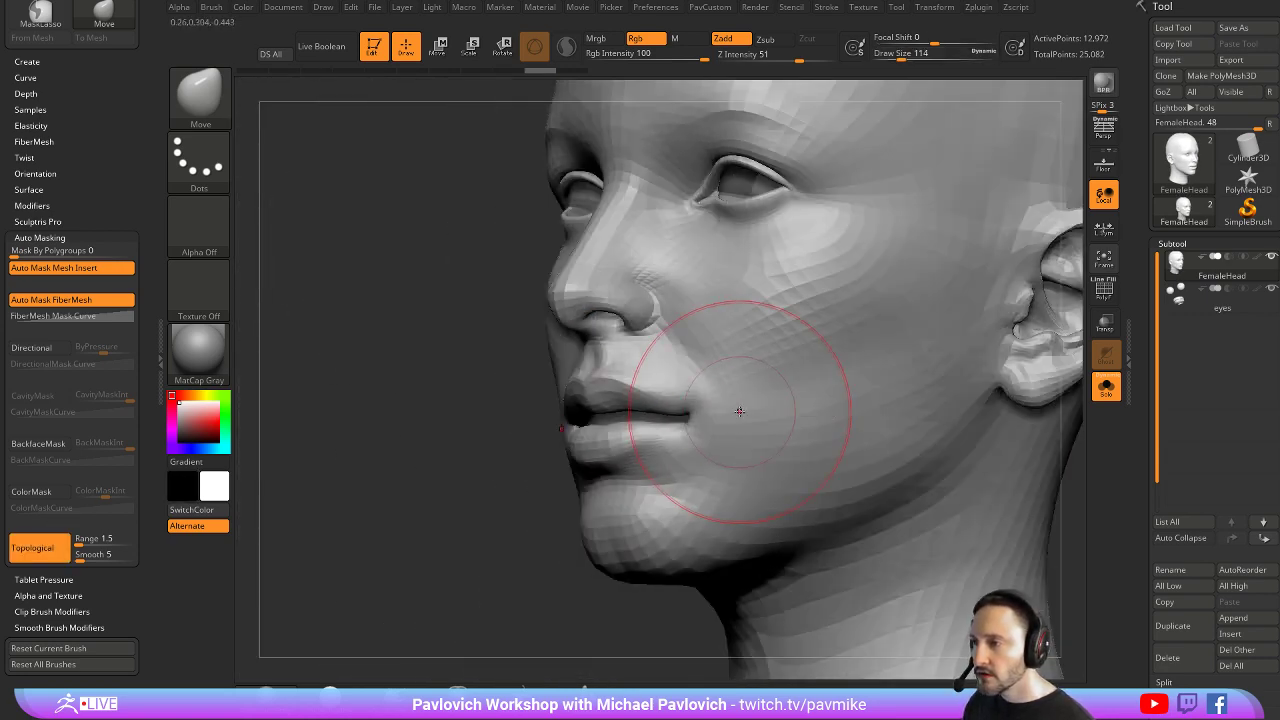
key("s")
left_click_drag(740, 411, 747, 411)
left_click_drag(551, 437, 750, 436)
left_click_drag(728, 380, 841, 366)
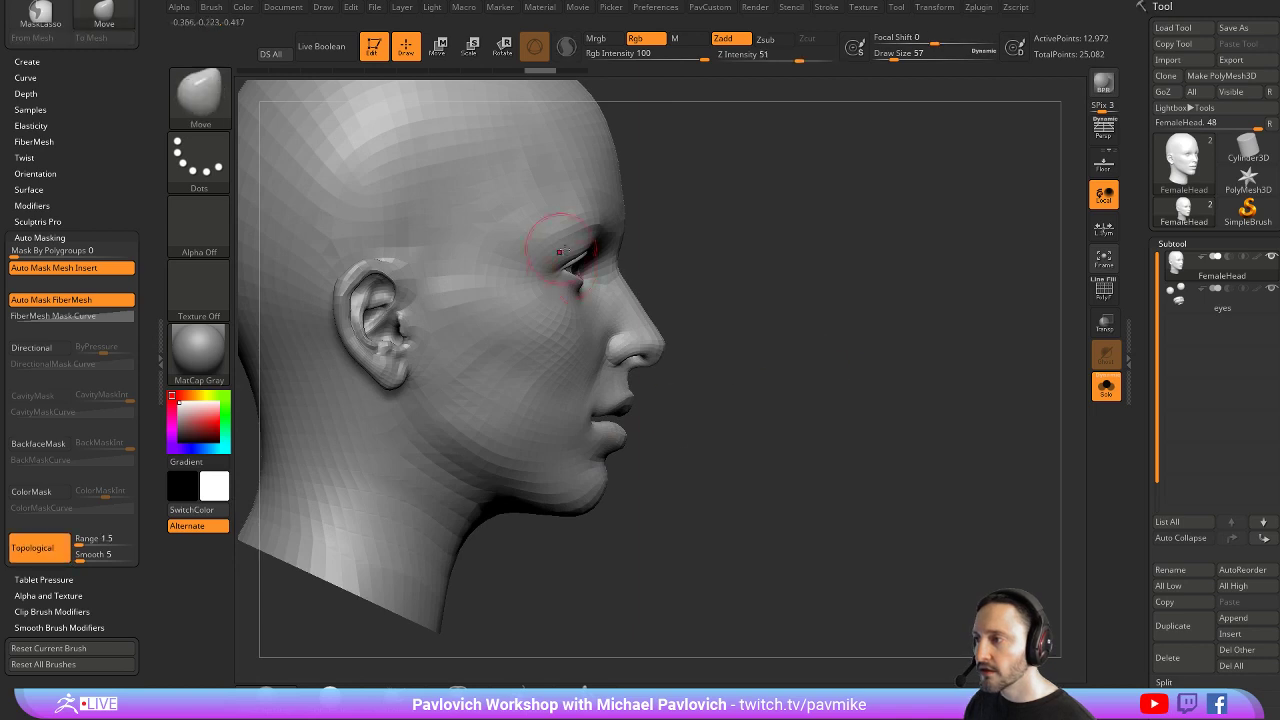
Switch to Move mode, draw a topological mask down from the cheek, and clear the mask
key("w")
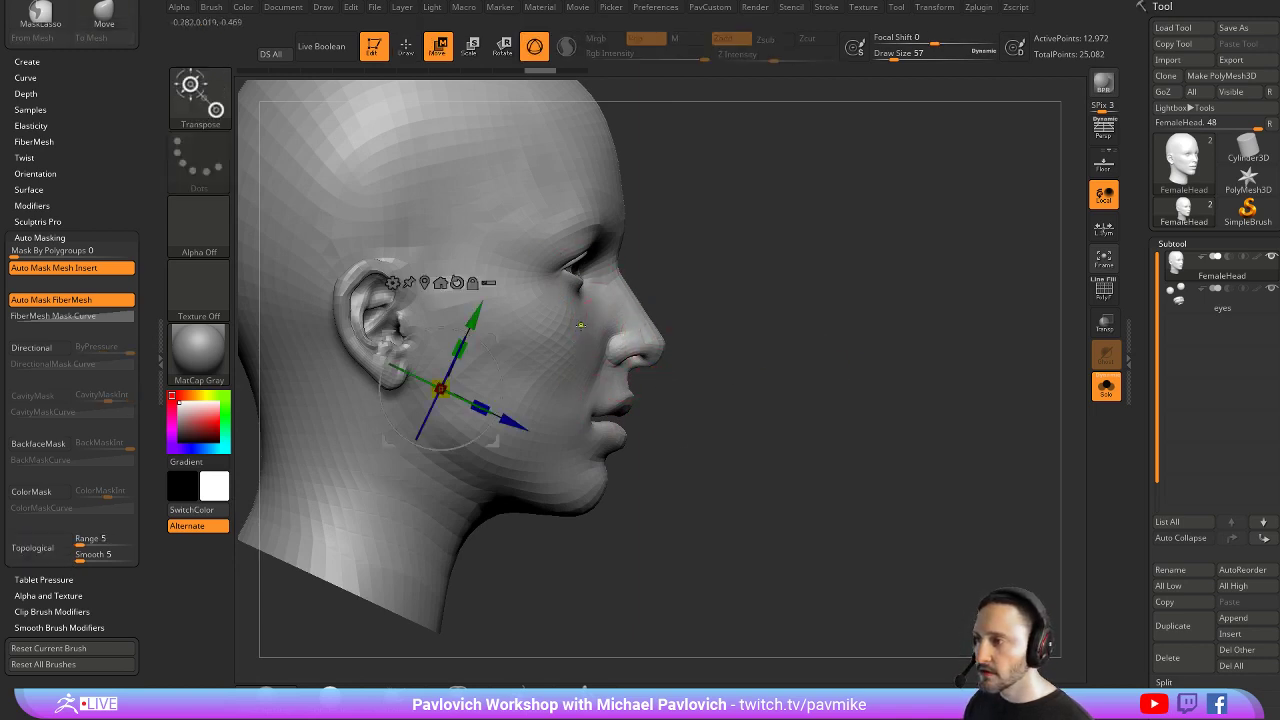
left_click_drag(580, 325, 566, 383, "ctrl")
left_click_drag(920, 306, 908, 385, "ctrl")
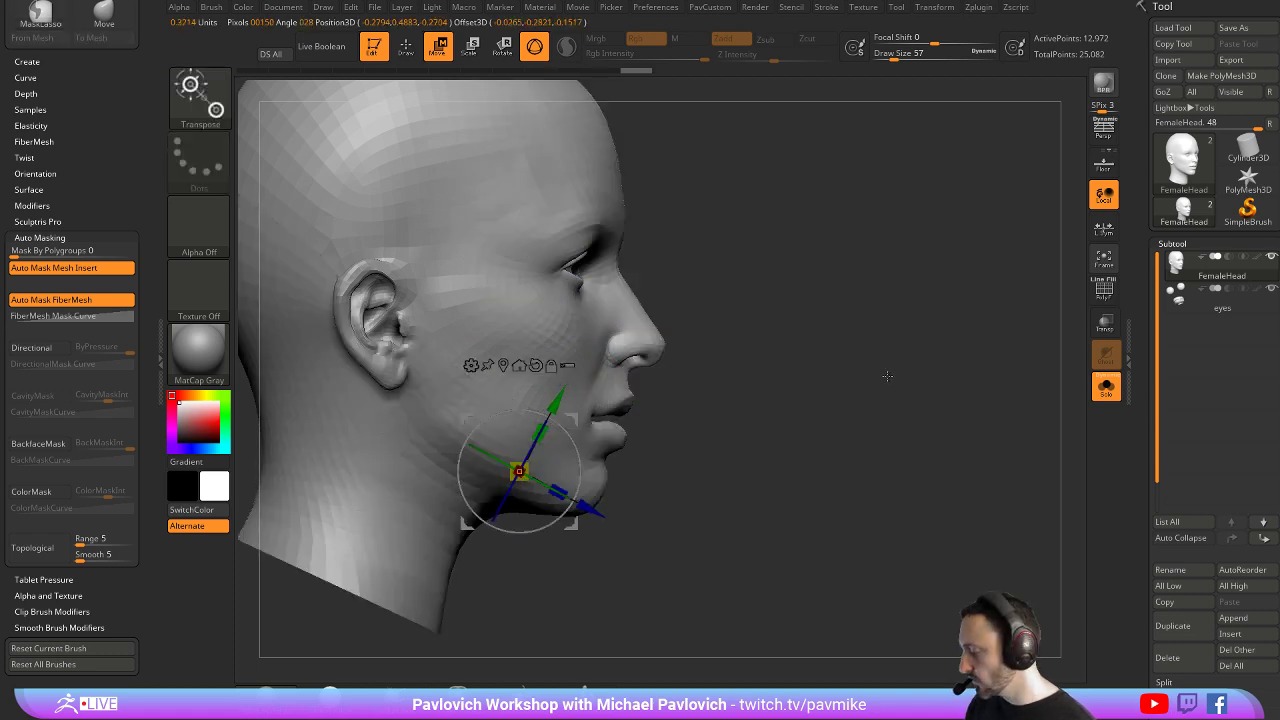
Draw a topological mask from the jaw up the cheek with the Transpose line, clear it, and return to Draw mode
key("y")
left_click_drag(480, 429, 533, 358, "ctrl")
mouse_move(938, 300)
left_mouse_down()
mouse_move(829, 297)
mouse_move(937, 299)
left_mouse_up()
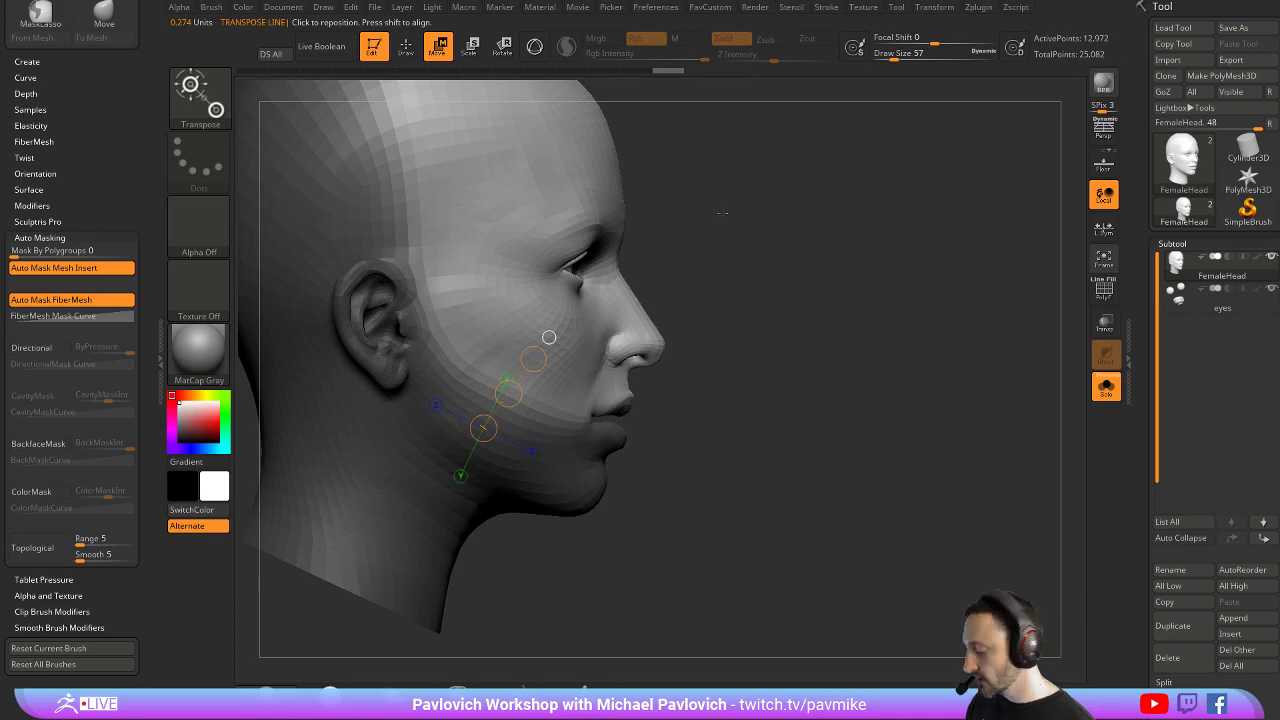
key("y")
mouse_move(808, 340)
left_mouse_down()
mouse_move(905, 262)
mouse_move(840, 250)
mouse_move(760, 260)
mouse_move(947, 290)
mouse_move(926, 336)
left_mouse_up()
key("q")
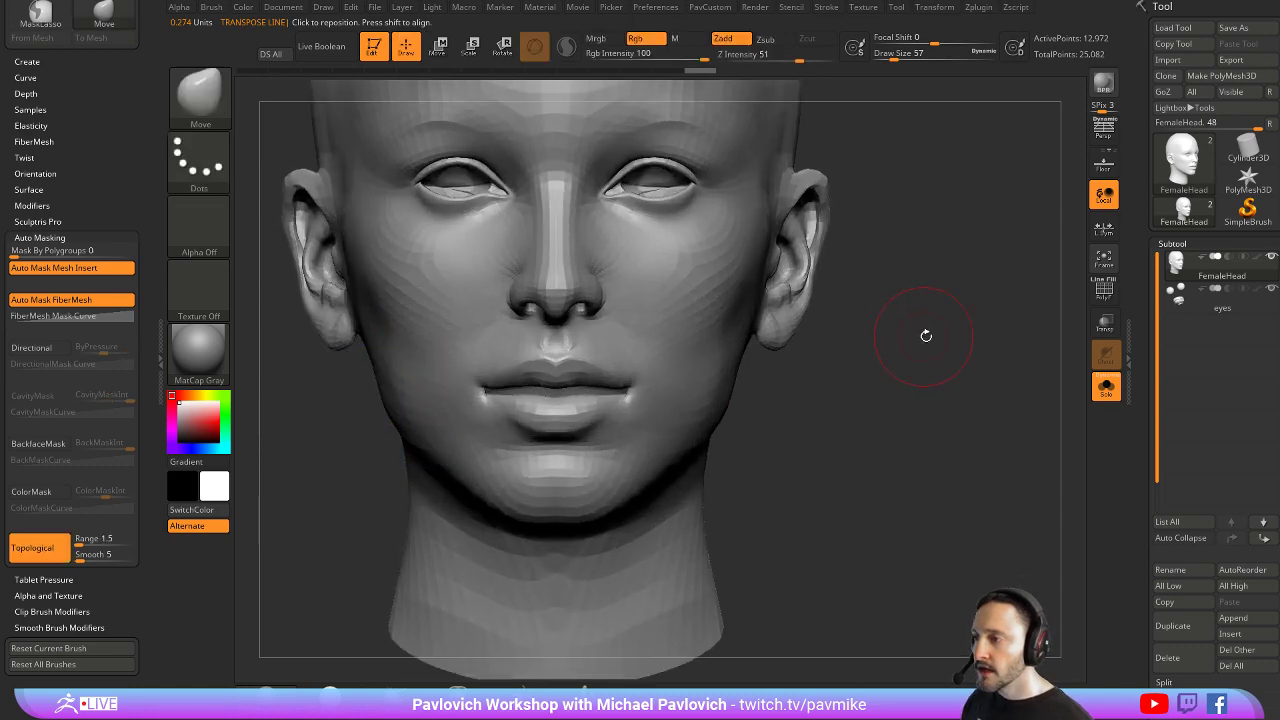
Reshape the mouth corners with the Move brush and Topological masking, reducing the draw size from 66 to 25 and ending at 31
left_click_drag(883, 287, 970, 318, "alt")
key("s")
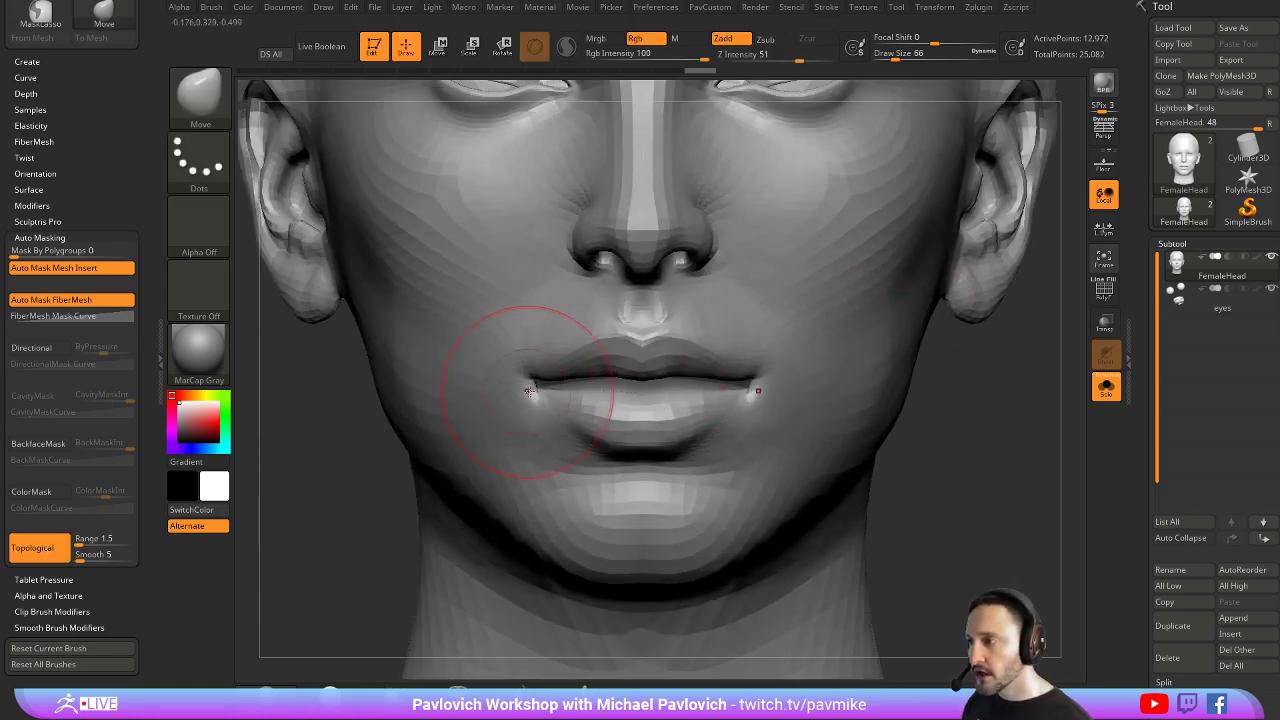
key("s")
left_click_drag(529, 386, 530, 393)
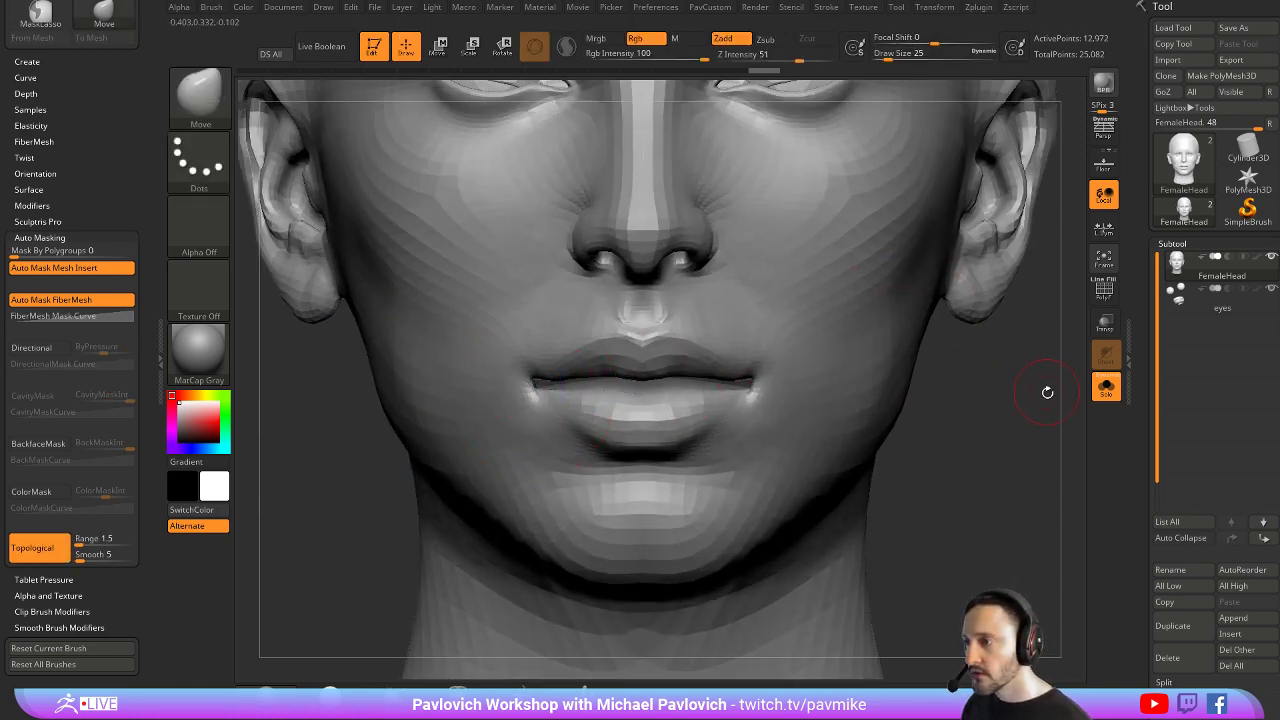
left_click_drag(1046, 393, 1100, 390)
key("s")
left_click_drag(532, 386, 527, 387)
key("s")
left_click_drag(527, 386, 535, 385)
Show the head's polyframe in side view, browse the Lightbox tool library, and hide Lightbox
left_click_drag(920, 358, 875, 328, "alt")
mouse_move(1045, 322)
left_mouse_down()
mouse_move(971, 309)
mouse_move(947, 323)
mouse_move(1040, 324)
left_mouse_up()
key("shift+f")
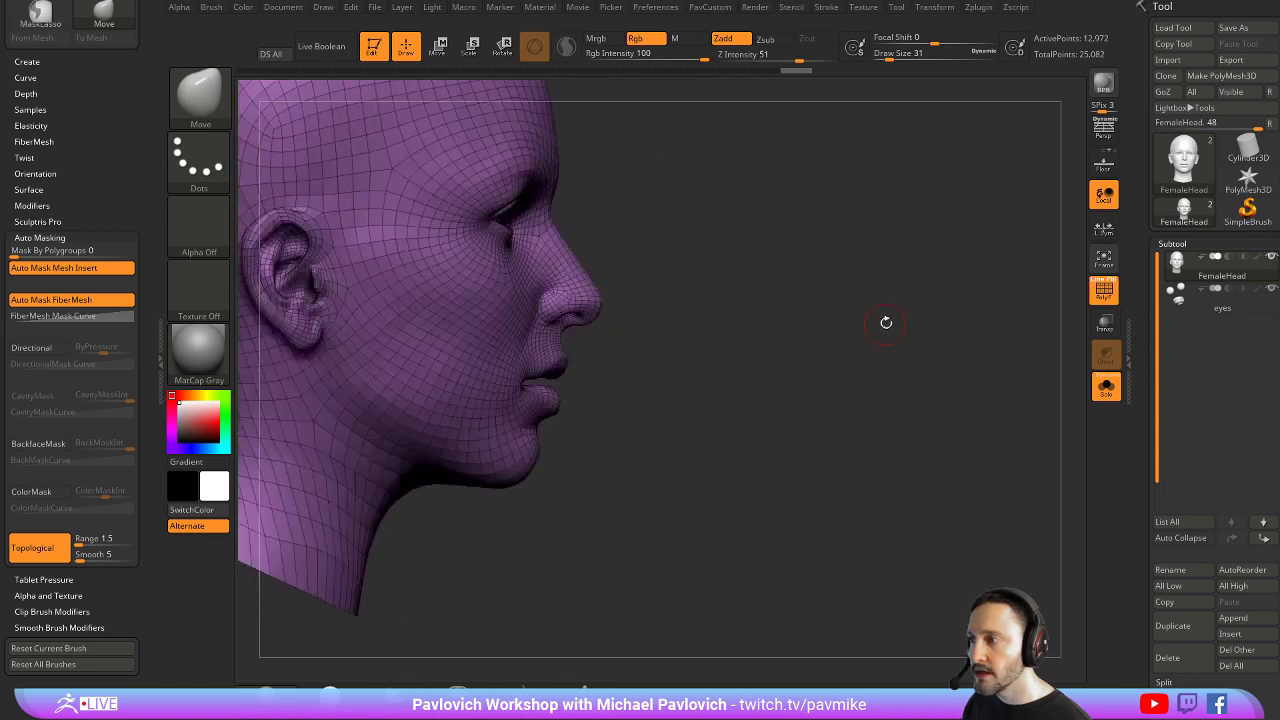
left_click_drag(872, 262, 972, 252, "alt")
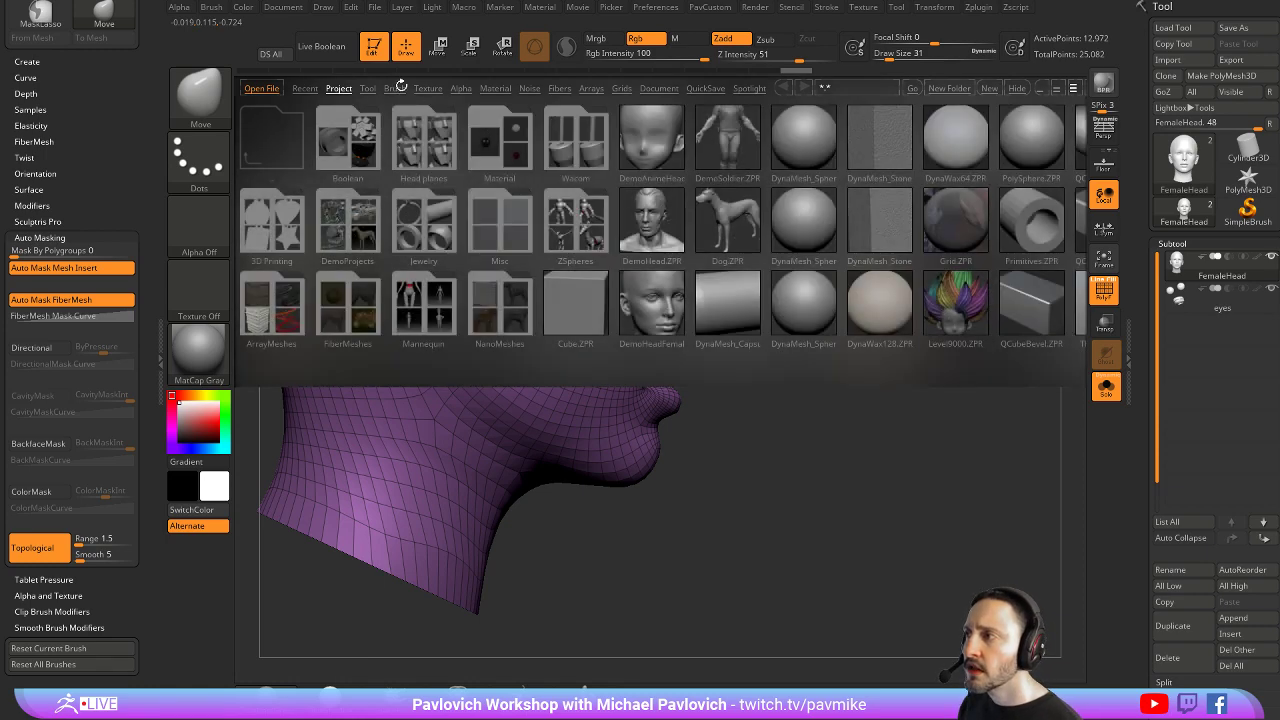
left_click(367, 89)
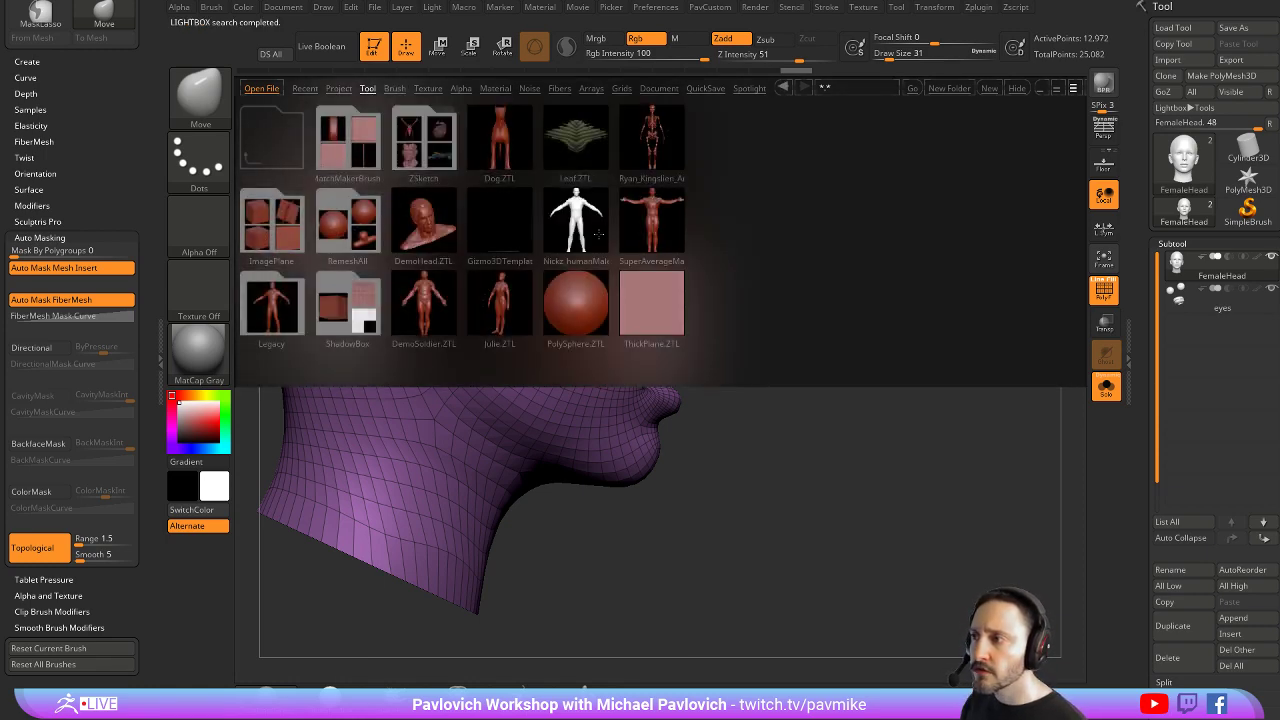
left_click(1016, 89)
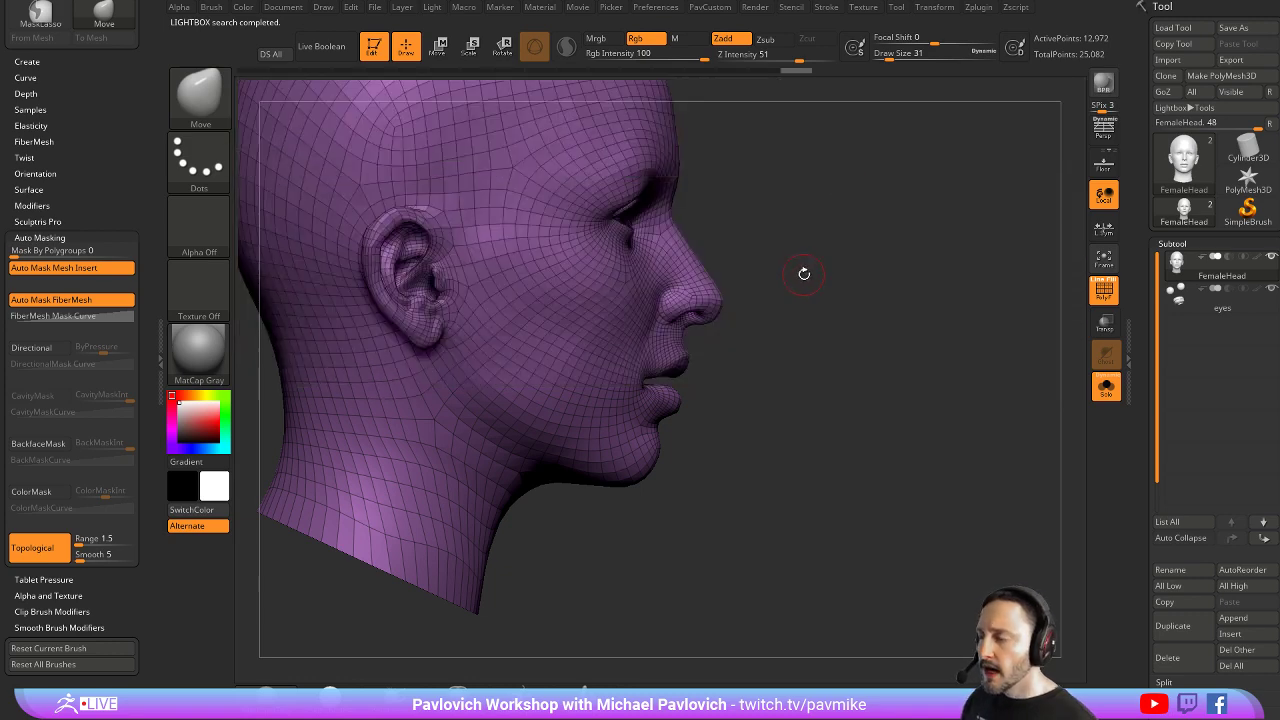
Draw a topological mask from the lower cheek, clear it, and redraw it from the jaw up the cheek with the Transpose line
key("w")
left_click_drag(623, 291, 556, 282, "ctrl")
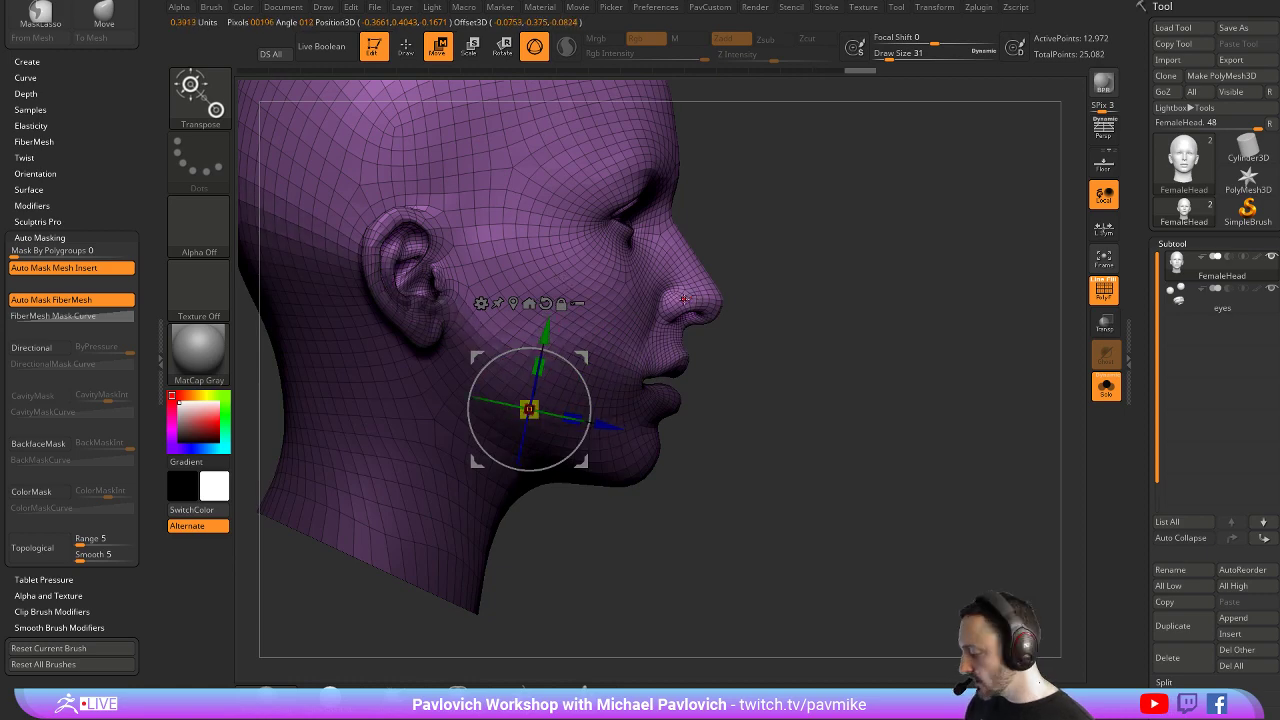
key("y")
left_click_drag(767, 260, 724, 326, "ctrl")
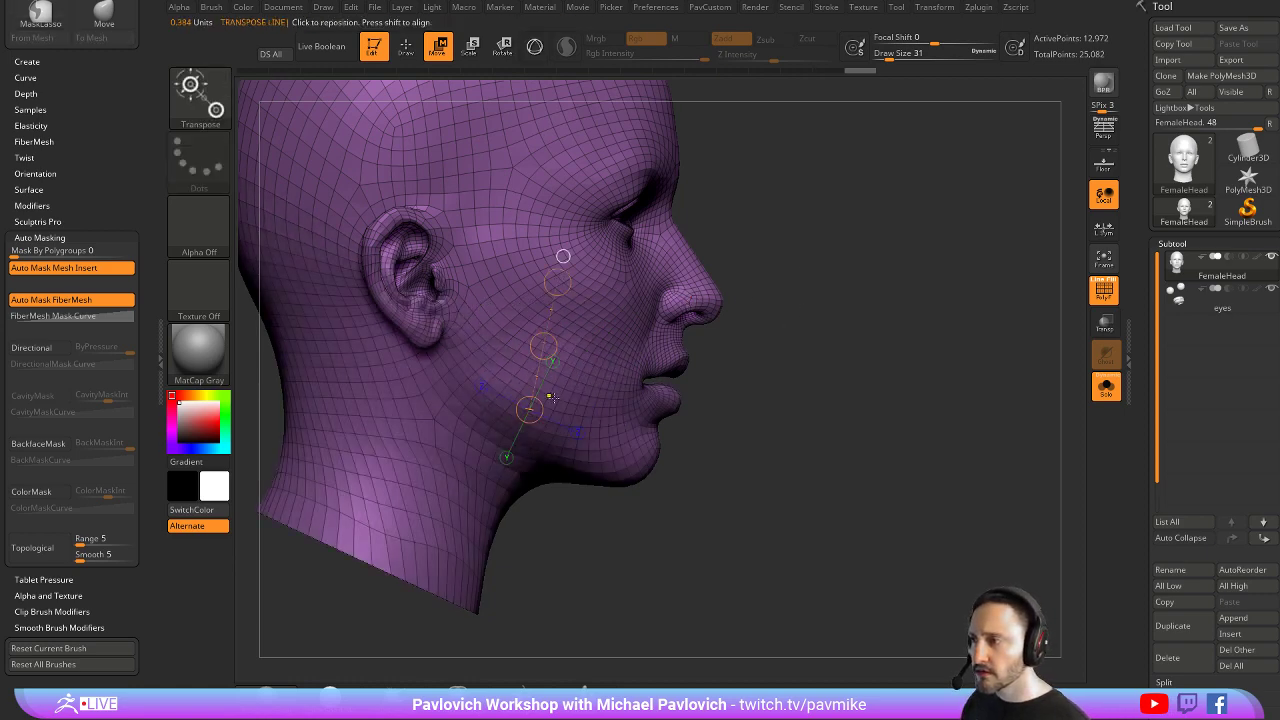
mouse_move(557, 400)
left_mouse_down("ctrl")
mouse_move(598, 308)
mouse_move(580, 348)
mouse_move(594, 323)
left_mouse_up("ctrl")
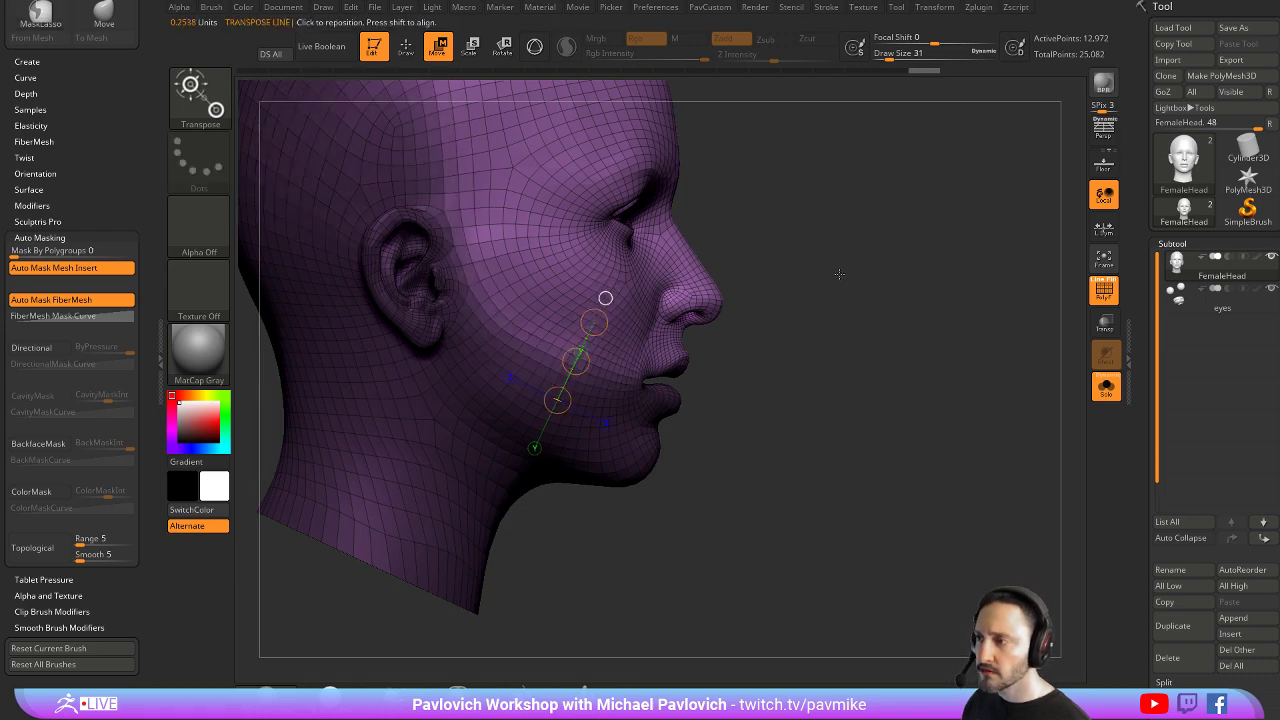
left_click_drag(839, 273, 826, 233, "alt")
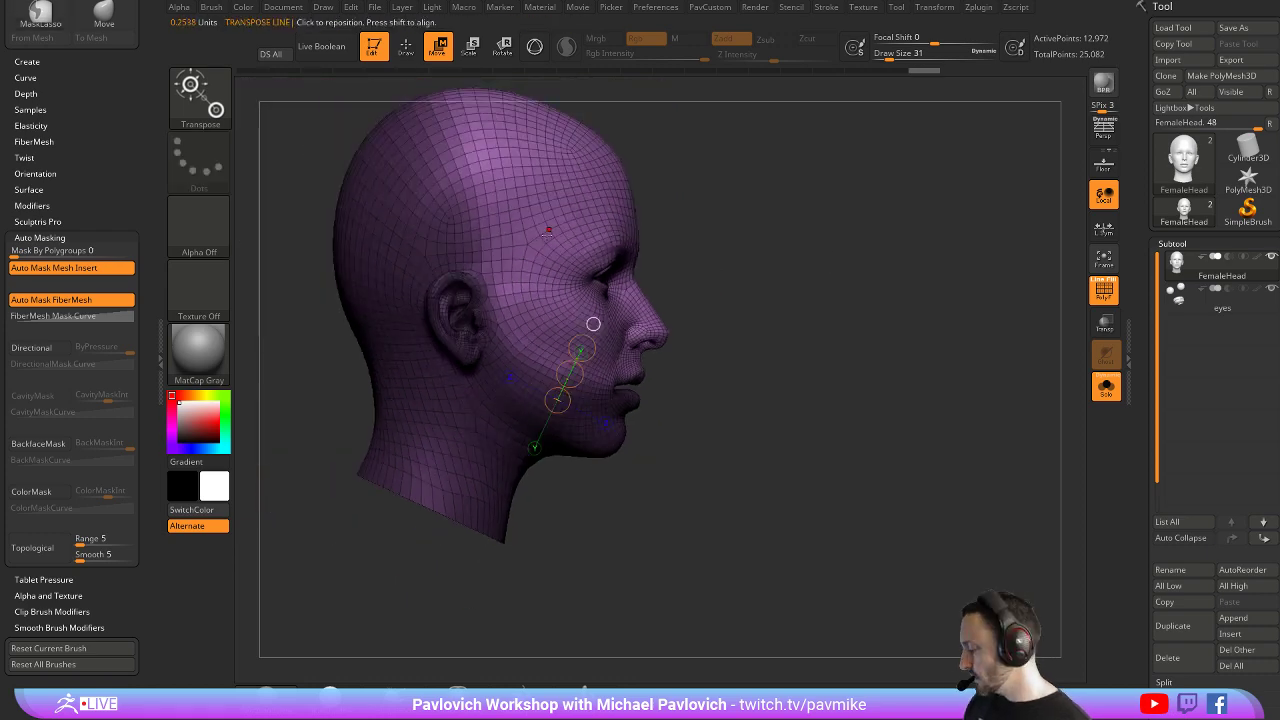
Trim the mask to the jaw and lower lip with lasso masking, and turn that area into its own polygroup
key("y")
left_click(205, 108, "ctrl")
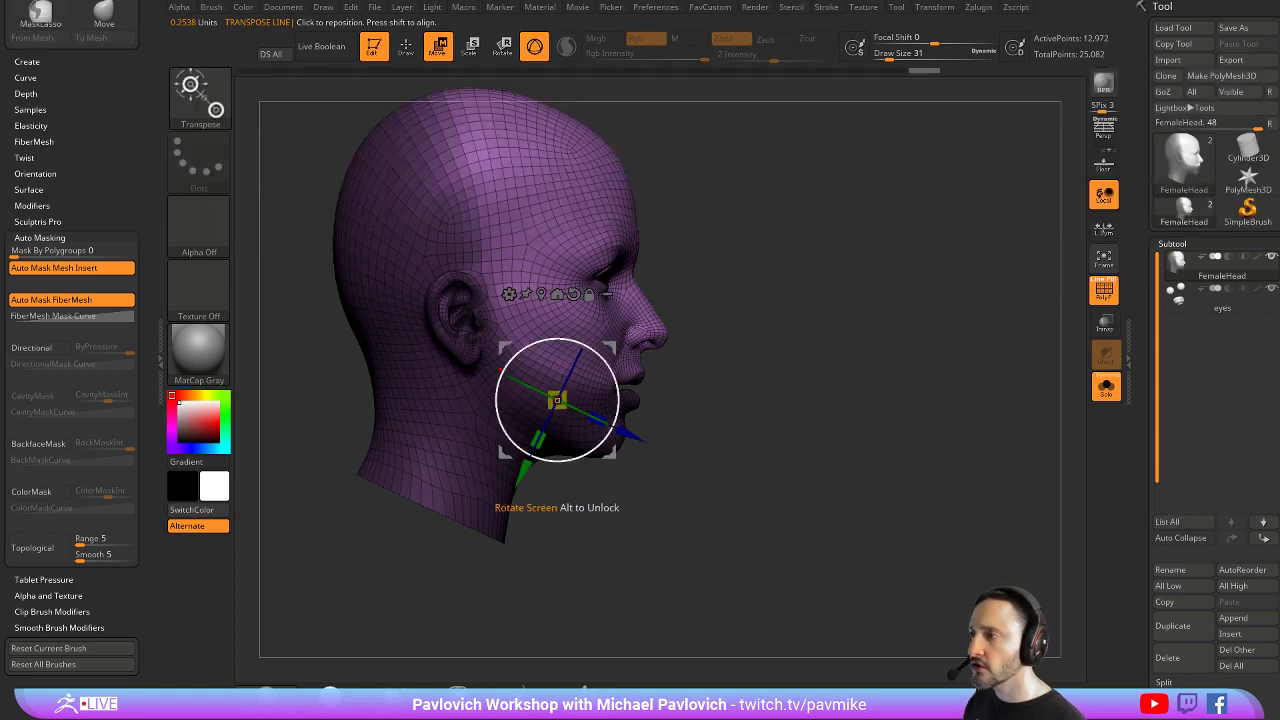
mouse_move(776, 286)
left_mouse_down("ctrl+shift")
mouse_move(520, 82)
mouse_move(390, 84)
mouse_move(315, 287)
mouse_move(340, 525)
mouse_move(515, 590)
mouse_move(535, 485)
mouse_move(470, 406)
mouse_move(466, 370)
mouse_move(505, 258)
left_mouse_up("ctrl+shift")
mouse_move(251, 402)
left_mouse_down("ctrl+alt")
mouse_move(452, 260)
mouse_move(503, 312)
mouse_move(446, 396)
left_mouse_up("ctrl+alt")
mouse_move(586, 566)
left_mouse_down("ctrl+alt")
mouse_move(432, 364)
mouse_move(500, 430)
left_mouse_up("ctrl+alt")
left_click_drag(850, 388, 700, 385)
key("q")
mouse_move(829, 357)
left_mouse_down()
mouse_move(787, 343)
mouse_move(854, 351)
mouse_move(780, 358)
mouse_move(806, 354)
left_mouse_up()
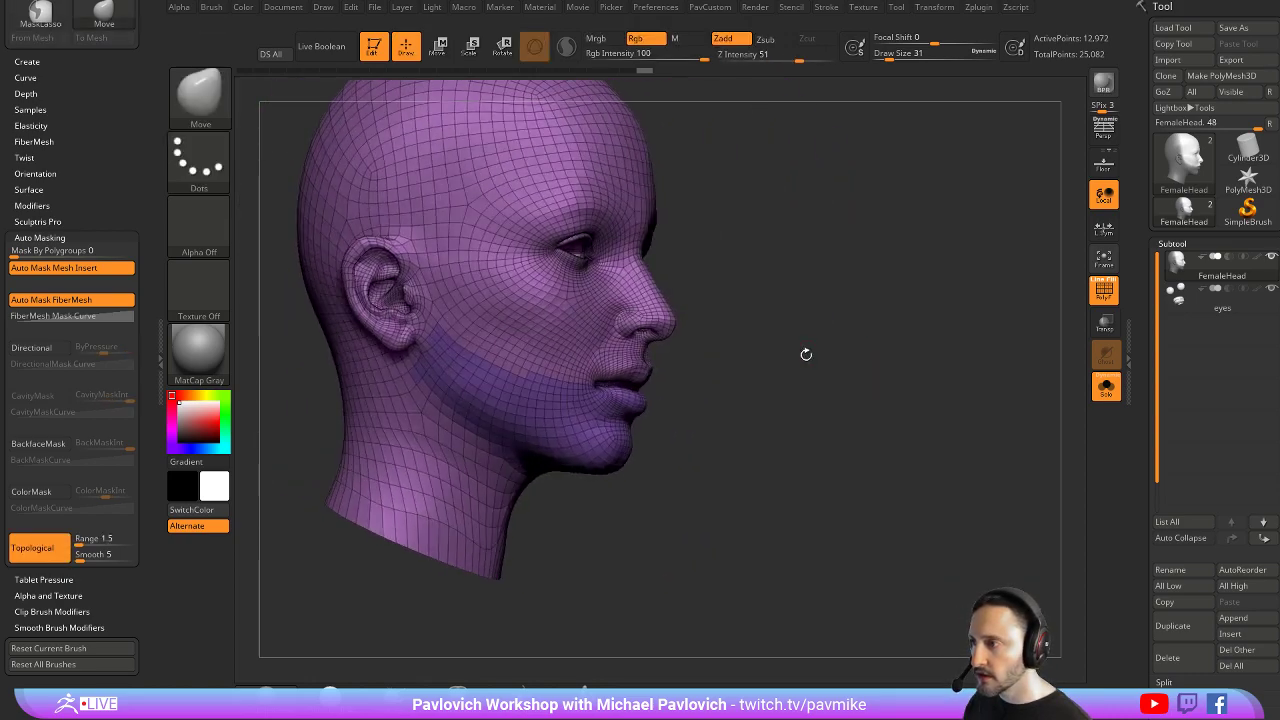
Mask everything except the jaw polygroup, place the gizmo at the jaw hinge below the ear, and rotate the jaw slightly
key("w")
left_click_drag(789, 301, 806, 324)
left_click(560, 404, "ctrl")
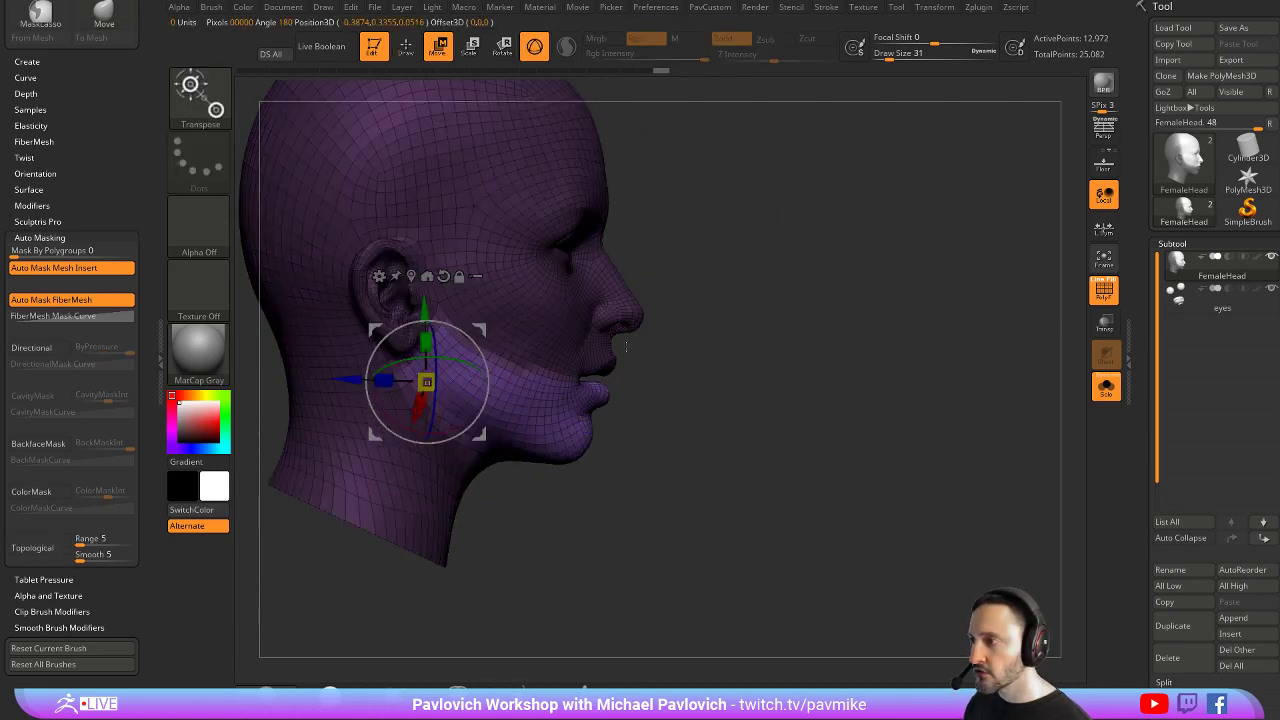
mouse_move(676, 315)
left_mouse_down("alt")
mouse_move(682, 358)
mouse_move(481, 340)
mouse_move(494, 290)
left_mouse_up("alt")
mouse_move(830, 283)
left_mouse_down("shift")
mouse_move(714, 283)
mouse_move(840, 290)
left_mouse_up("shift")
left_click_drag(494, 306, 646, 324)
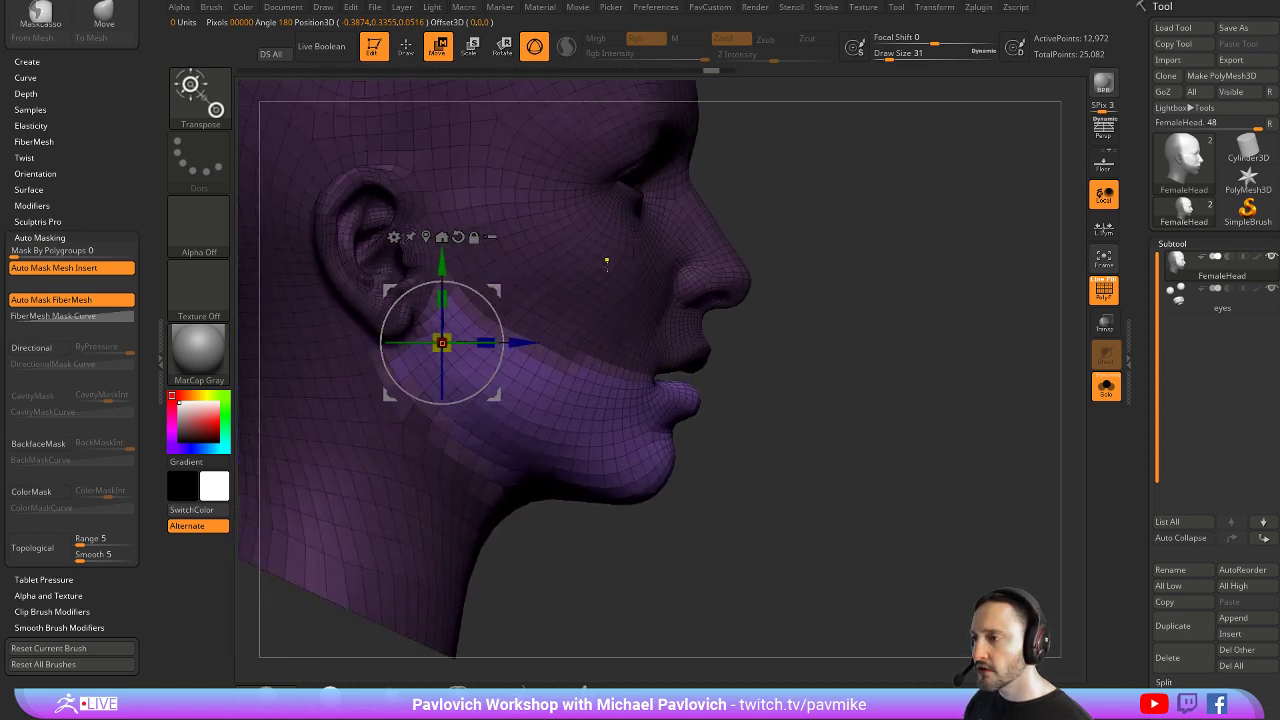
left_click_drag(497, 308, 497, 315)
Return to Draw mode with the polyframe hidden, try lifting the mouth corners, undo the last change, and set the draw size to 45
key("q")
mouse_move(1000, 300)
left_mouse_down()
mouse_move(883, 300)
mouse_move(780, 322)
mouse_move(929, 325)
mouse_move(709, 383)
left_mouse_up()
left_click(1103, 291)
key("s")
left_click_drag(353, 414, 364, 380)
key("s")
key("s")
key("ctrl+z")
key("s")
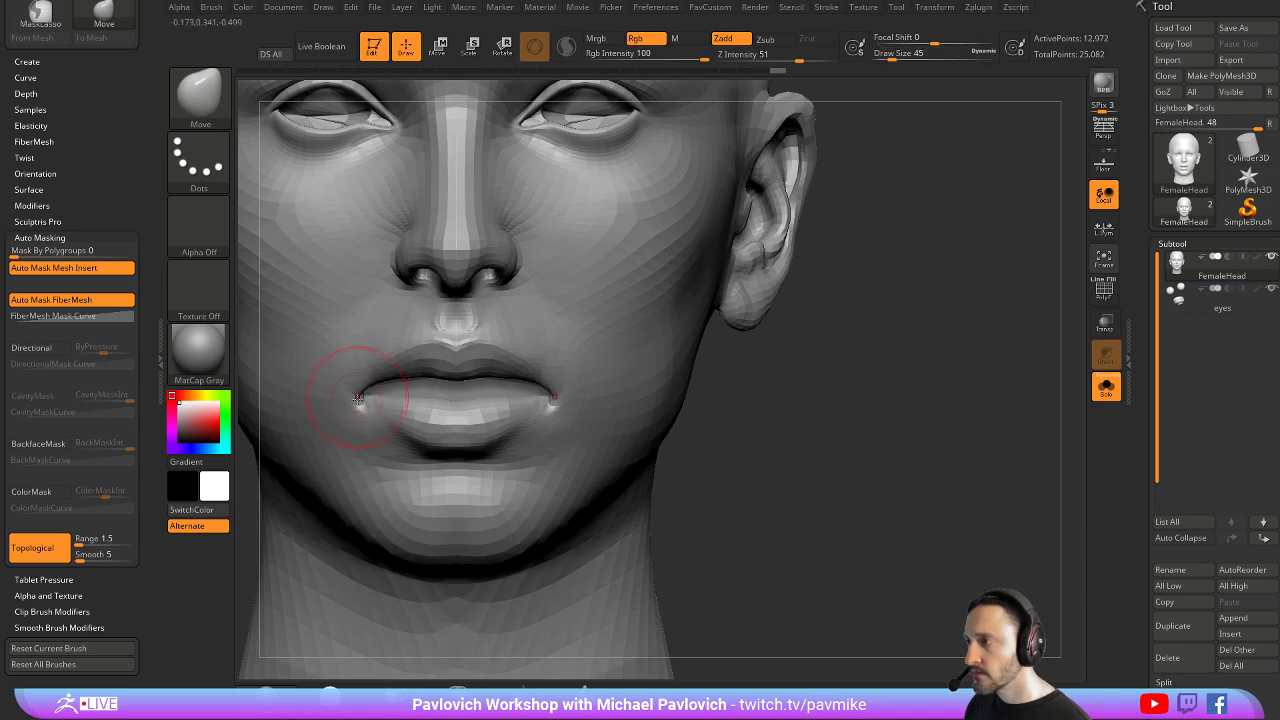
Switch to the MoveAccu brush and adjust the mouth corners from the side at draw sizes 45 and 28
left_click_drag(960, 374, 812, 358)
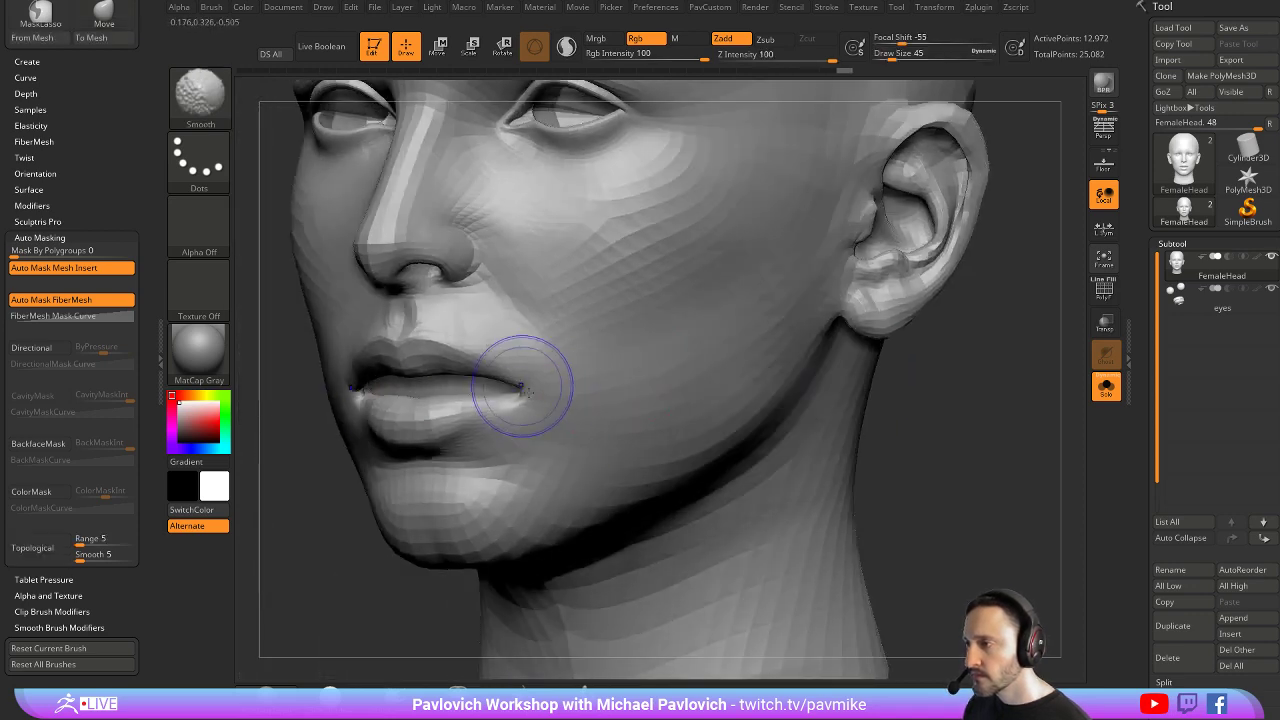
left_click_drag(420, 588, 278, 580)
key("b")
key("m")
key("a")
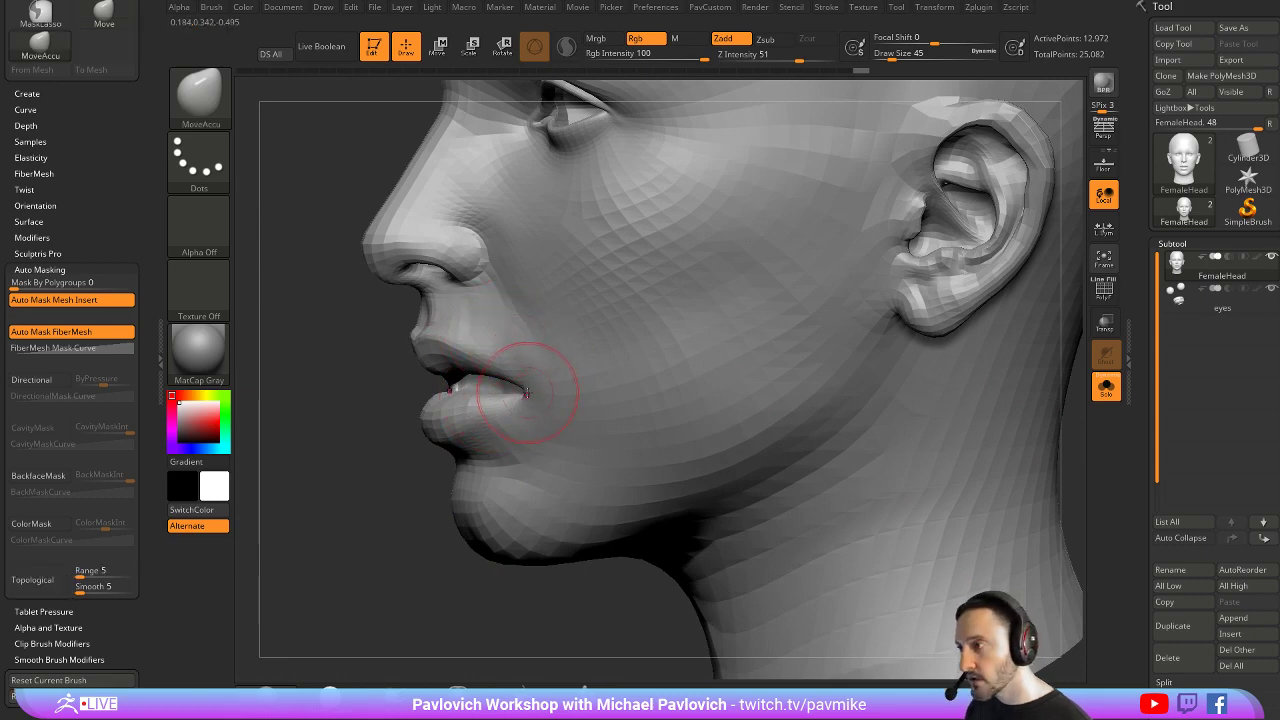
left_click_drag(523, 394, 533, 394)
key("s")
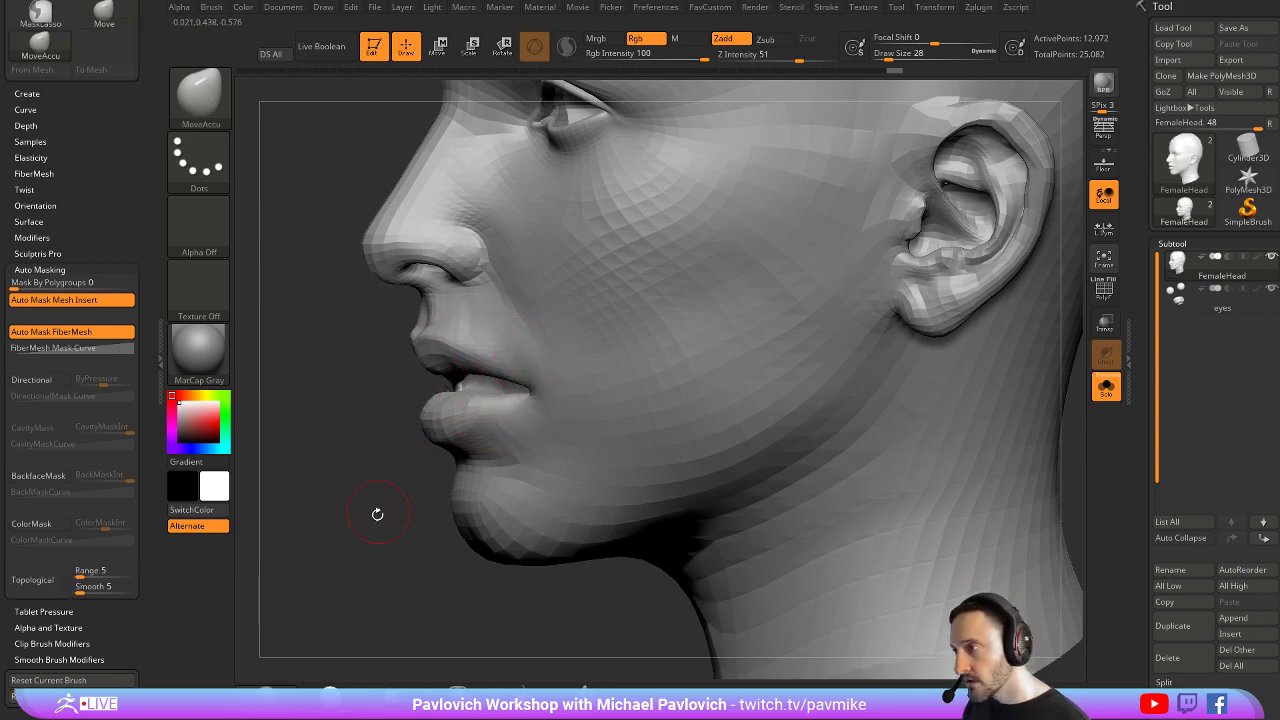
left_click_drag(375, 514, 438, 500)
left_click_drag(528, 394, 533, 392)
left_click_drag(910, 386, 956, 390, "shift")
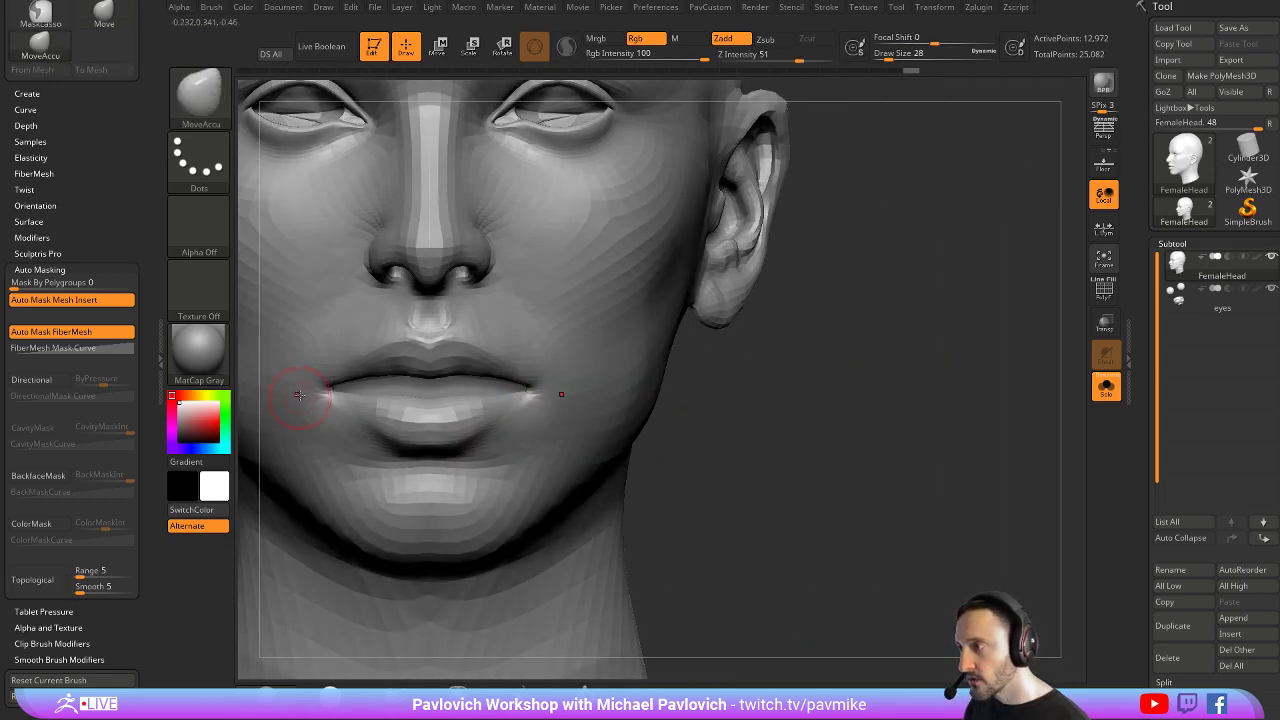
left_click_drag(714, 362, 980, 391, "alt")
right_click_drag(980, 391, 1007, 386)
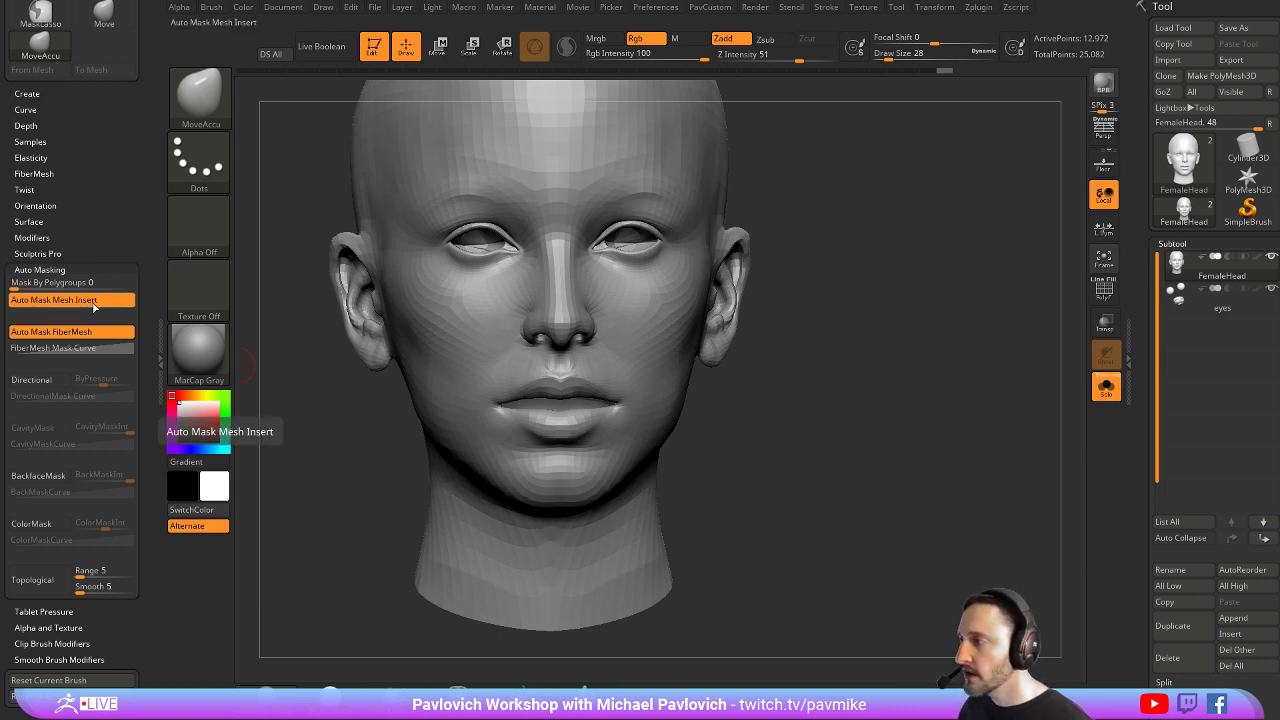
Examine the pop-up help for the interface controls, including the description of SubTool transparency
key("ctrl")
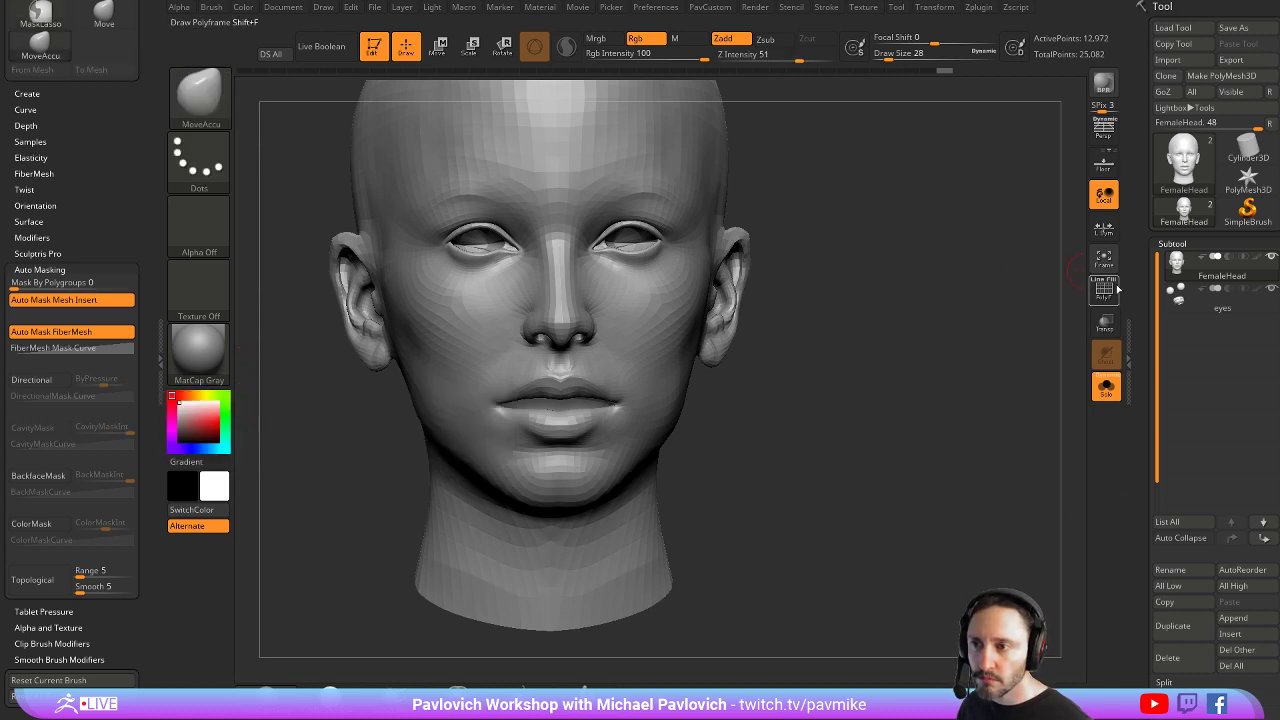
key("ctrl")
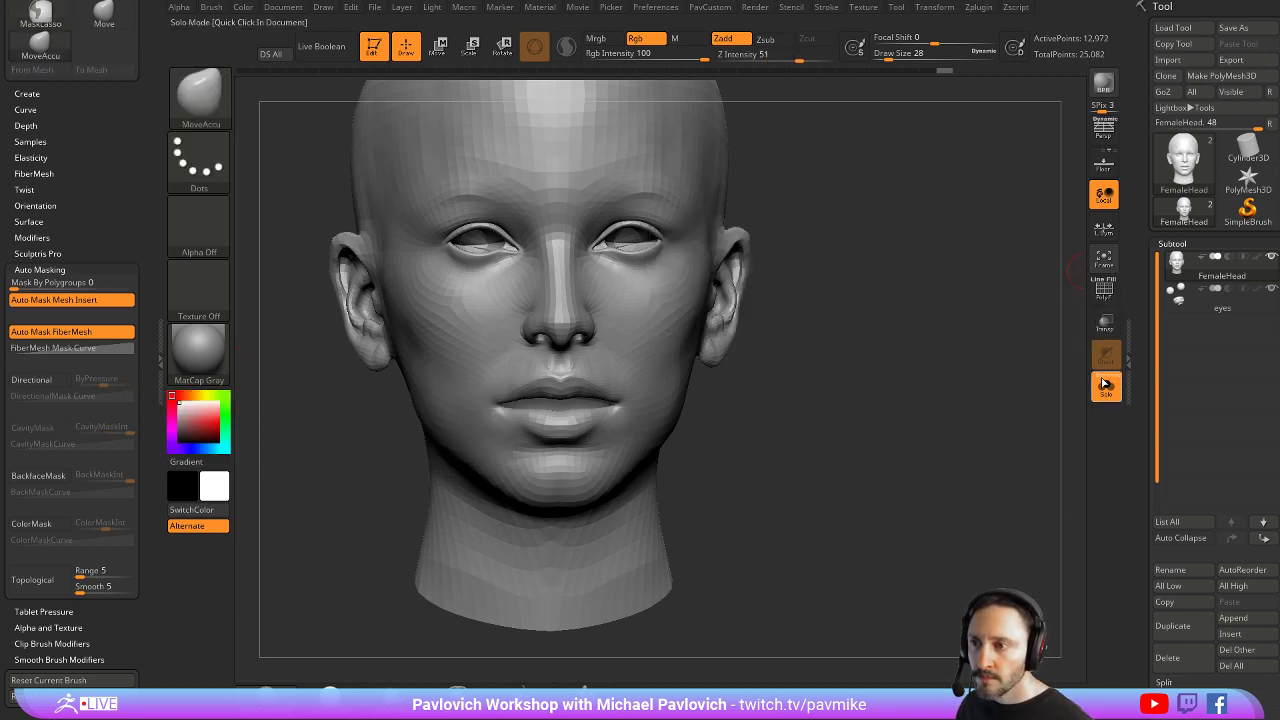
key("ctrl")
key("ctrl")
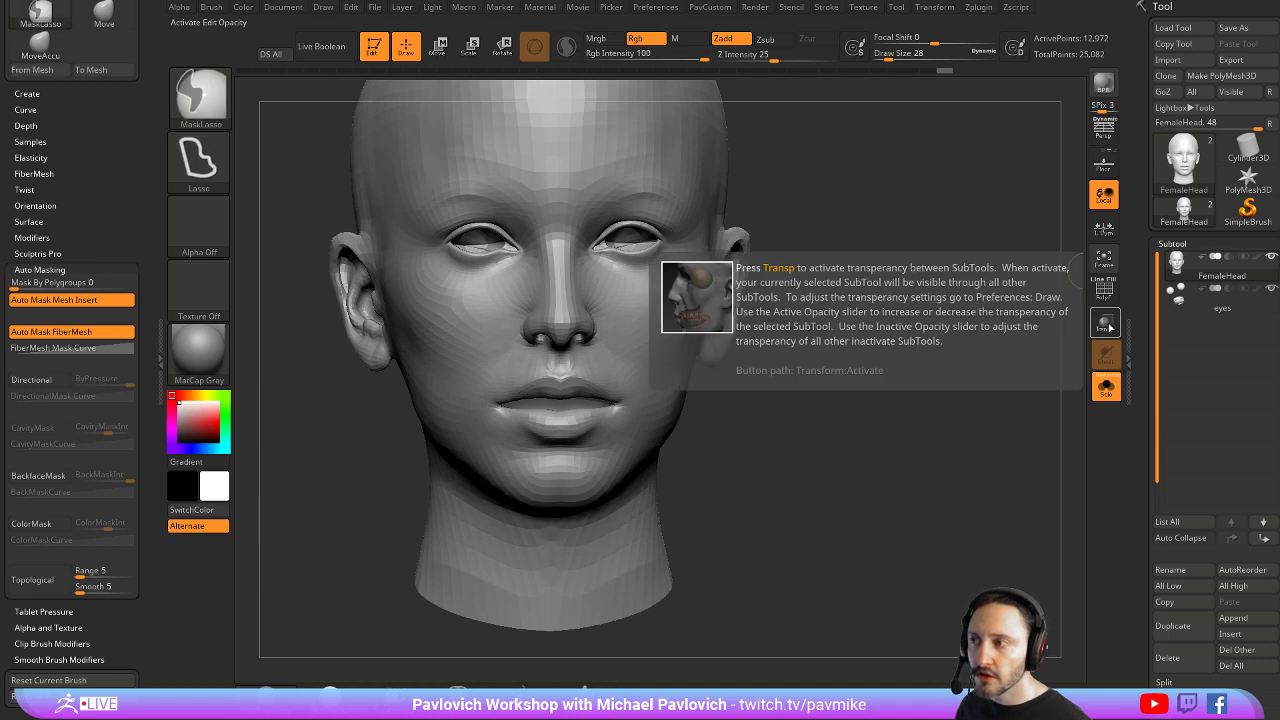
left_click_drag(895, 215, 930, 240)
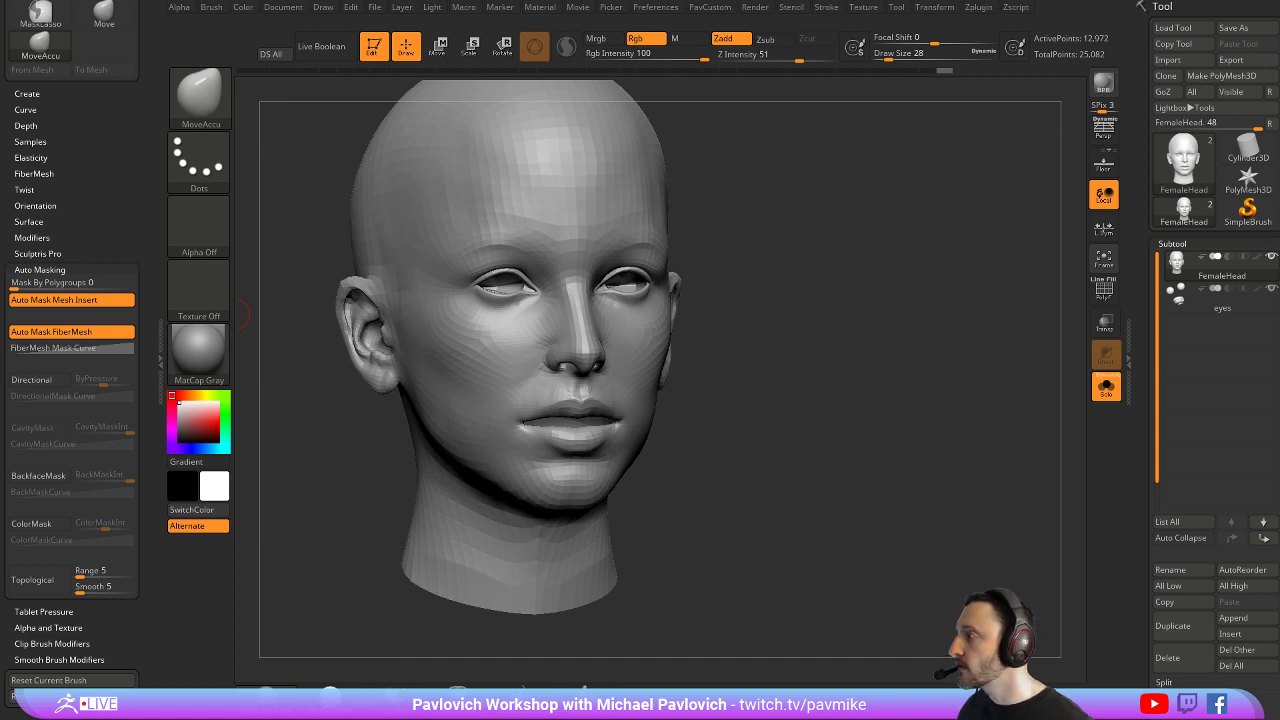
Shift the head slightly off centre along the X axis with the gizmo and return to Draw mode
left_click_drag(850, 395, 814, 391, "shift")
key("w")
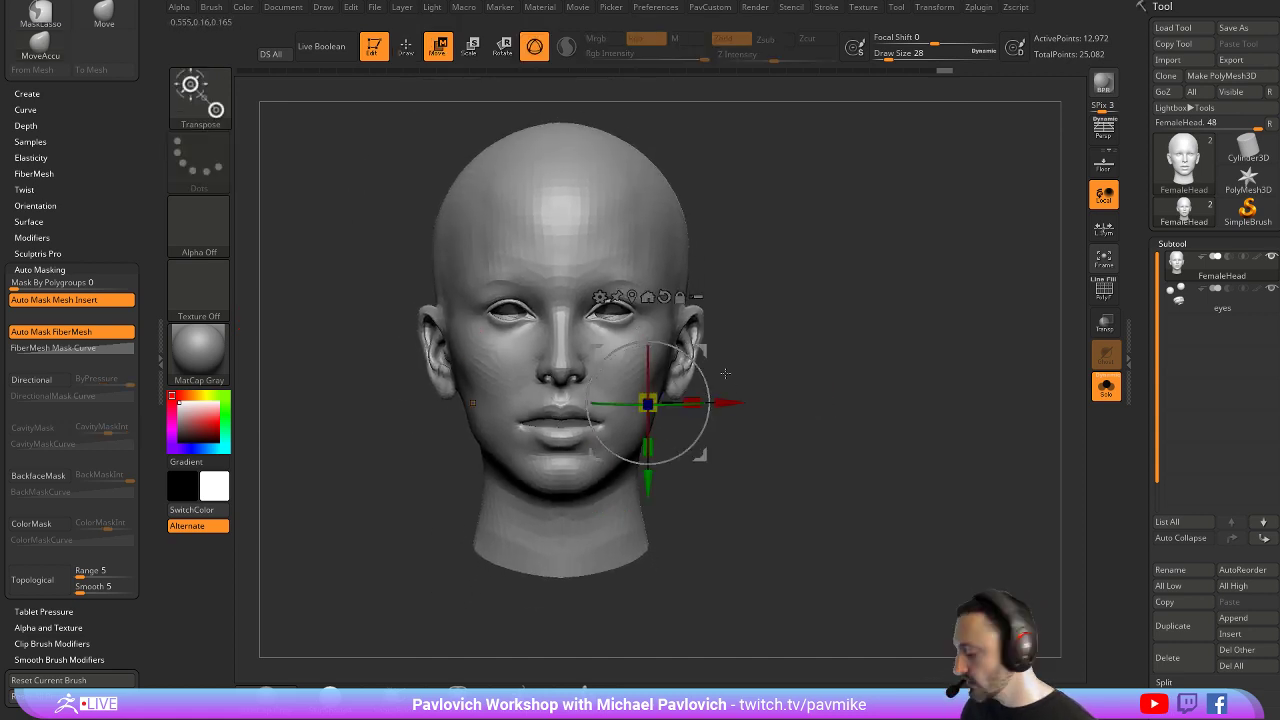
left_click_drag(729, 403, 713, 403)
key("q")
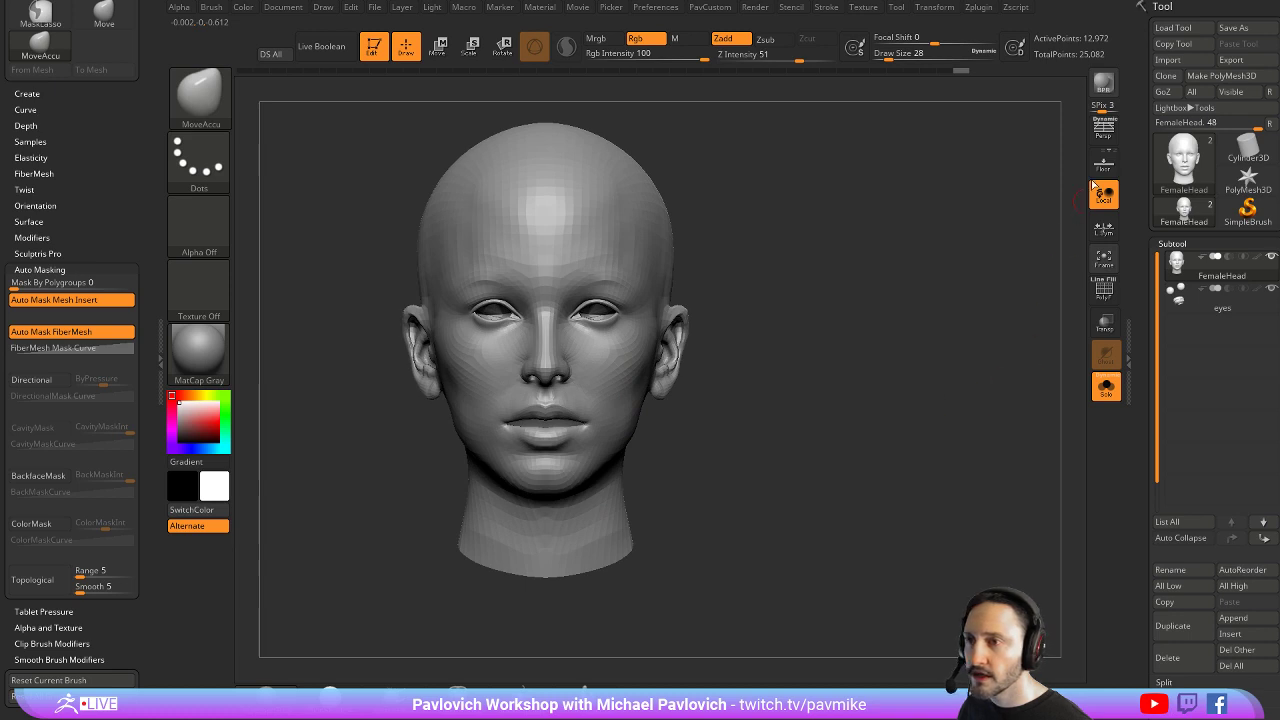
Show the floor grid and enable its additional axis planes around the head
left_click(1104, 160)
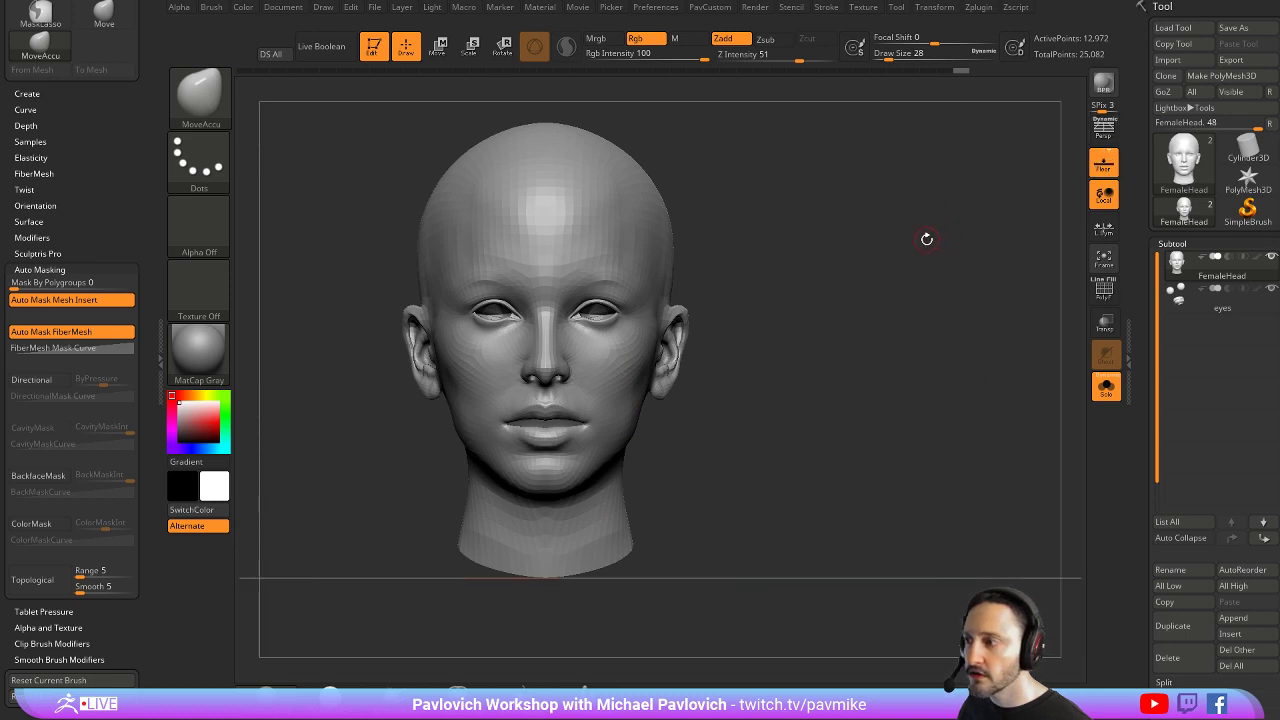
left_click(1098, 151)
left_click(1111, 151)
mouse_move(848, 282)
left_mouse_down("alt")
mouse_move(851, 237)
mouse_move(846, 280)
left_mouse_up("alt")
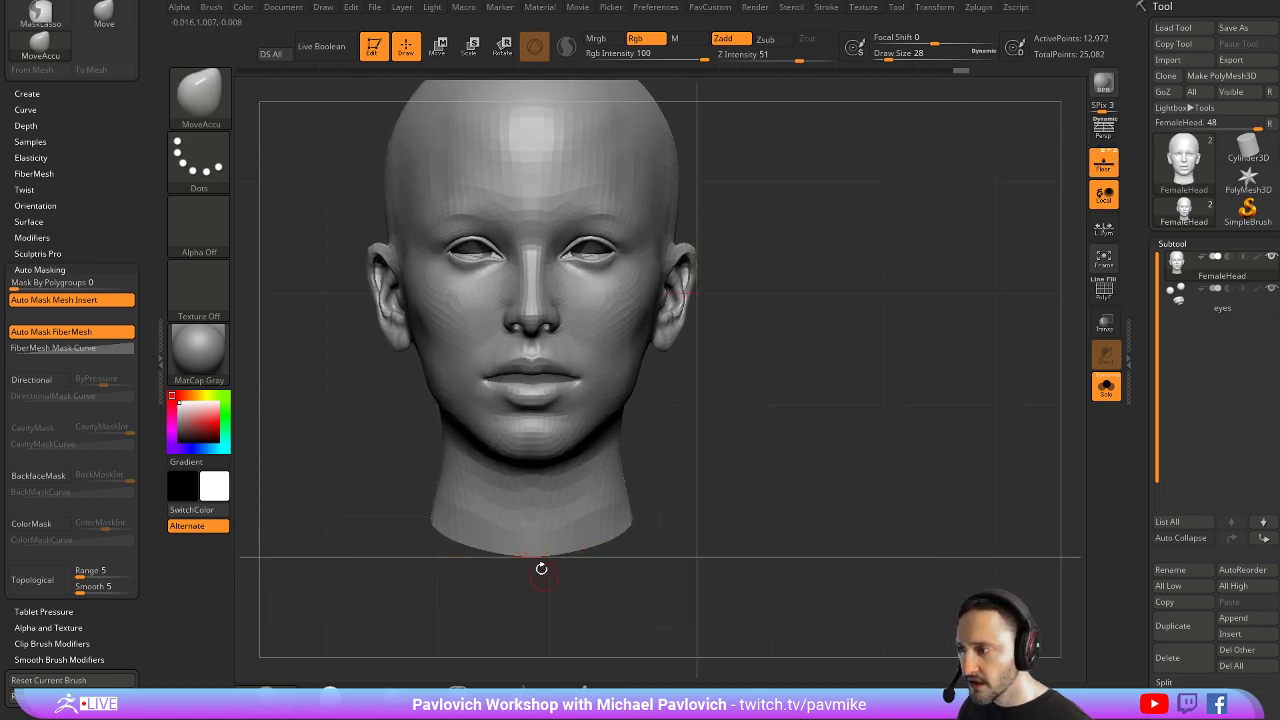
Open the Position settings under the tool's Geometry and set the head's X Position to 0
scroll(1172, 312, "down", 5)
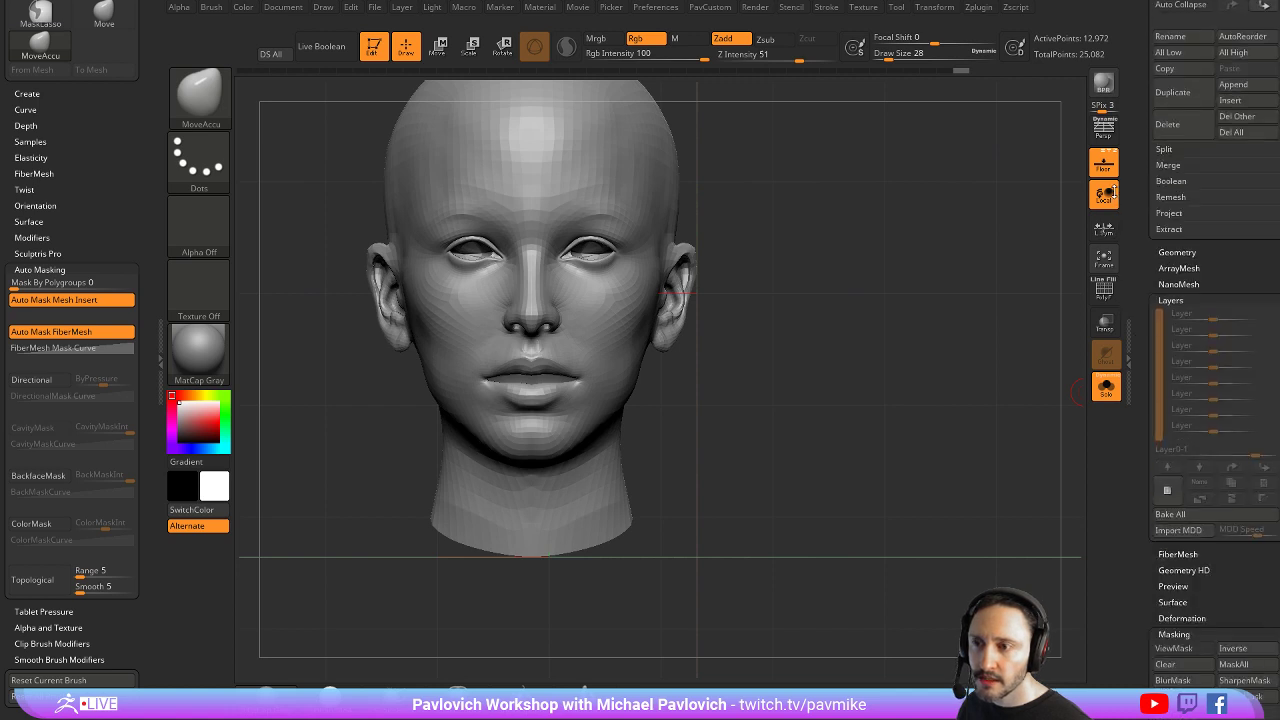
left_click(1170, 300)
left_click(1177, 252)
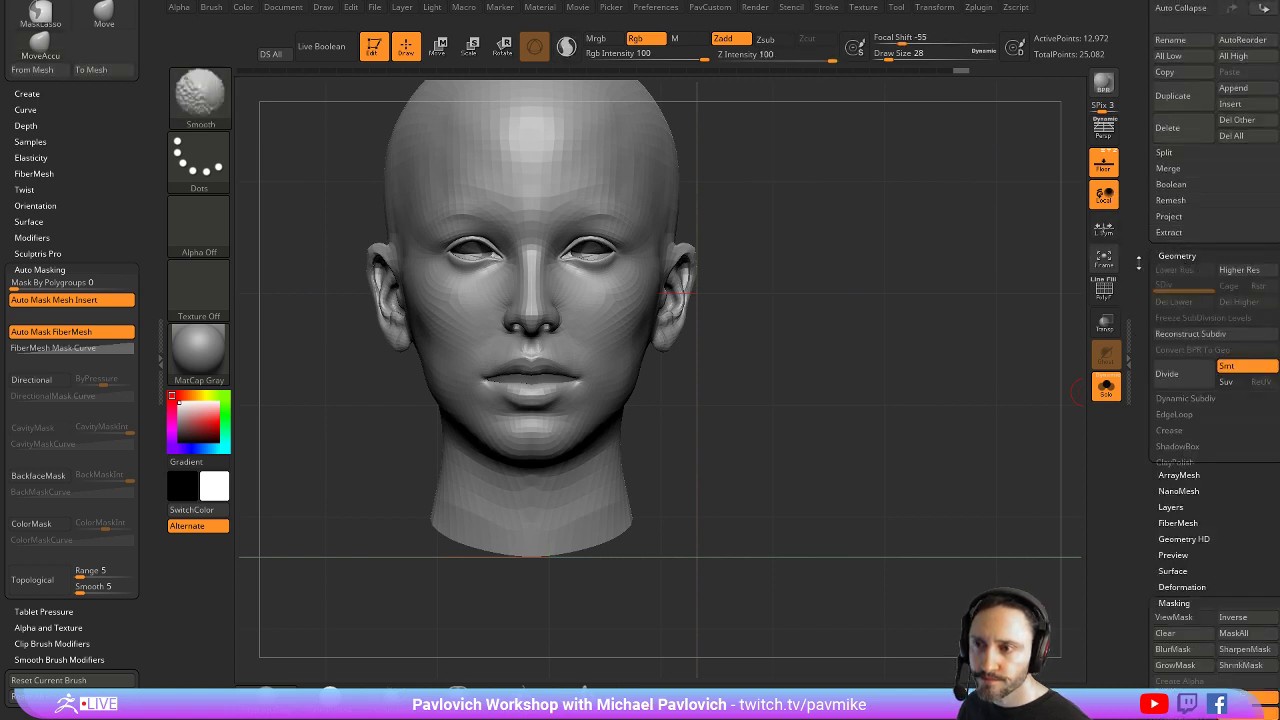
left_click(1171, 303)
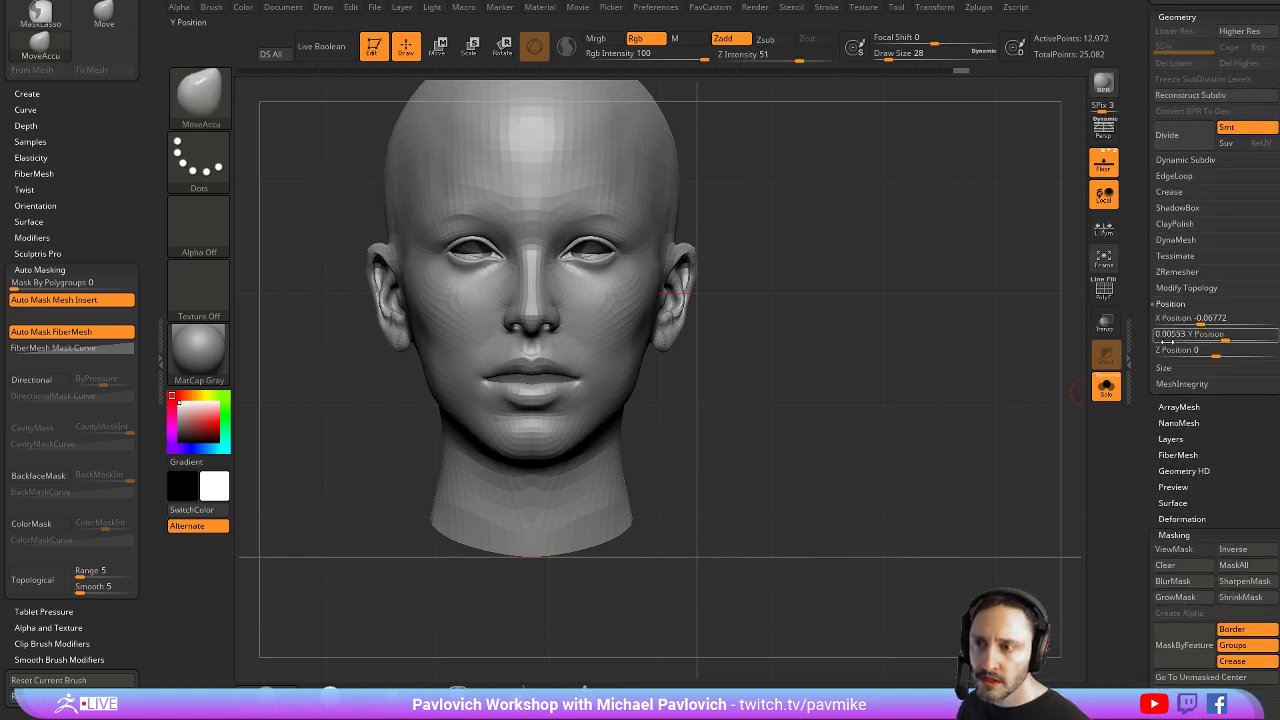
left_click(1205, 321)
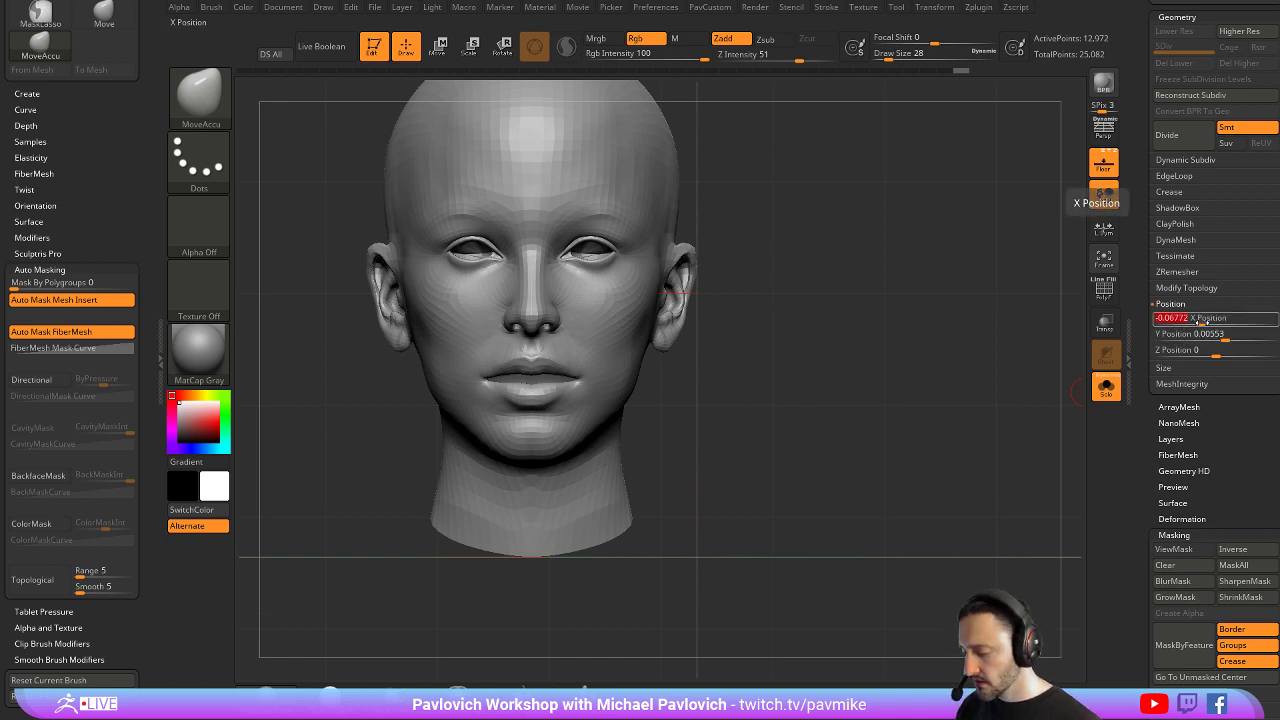
type("0")
key("Return")
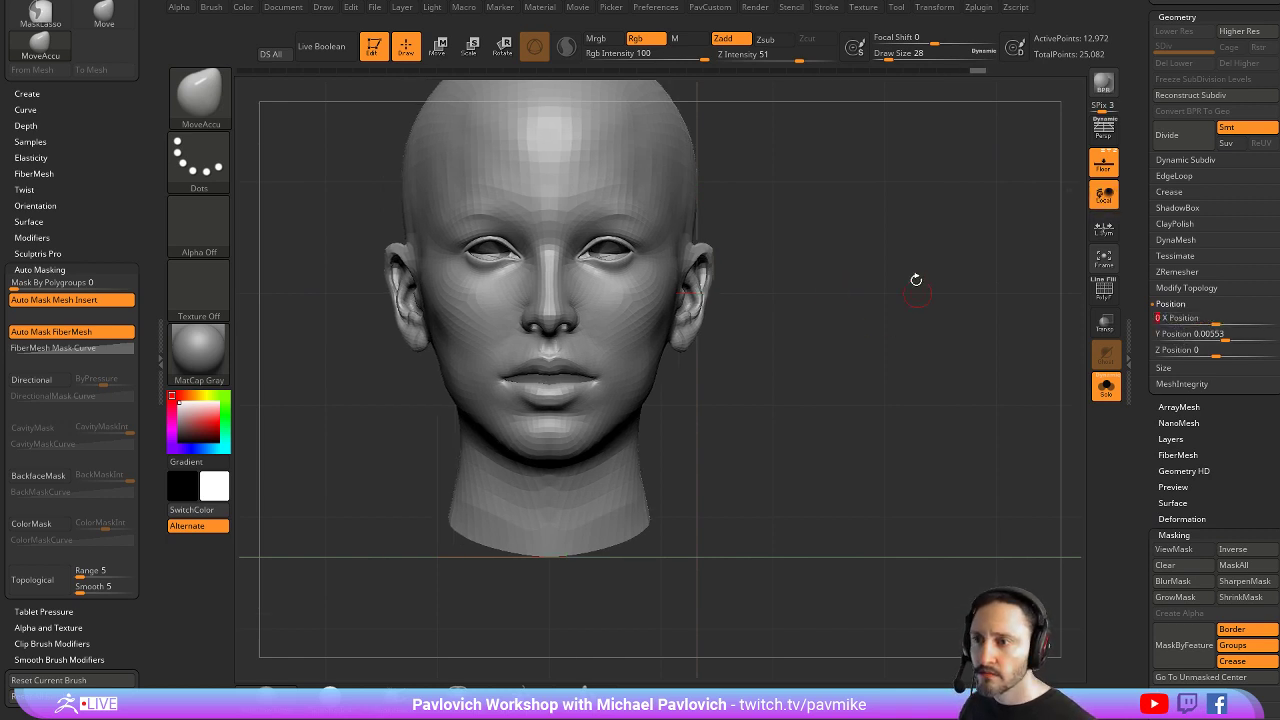
Shift the head slightly off centre along the X axis with the gizmo and collapse the Position settings
left_click_drag(916, 280, 945, 305, "alt")
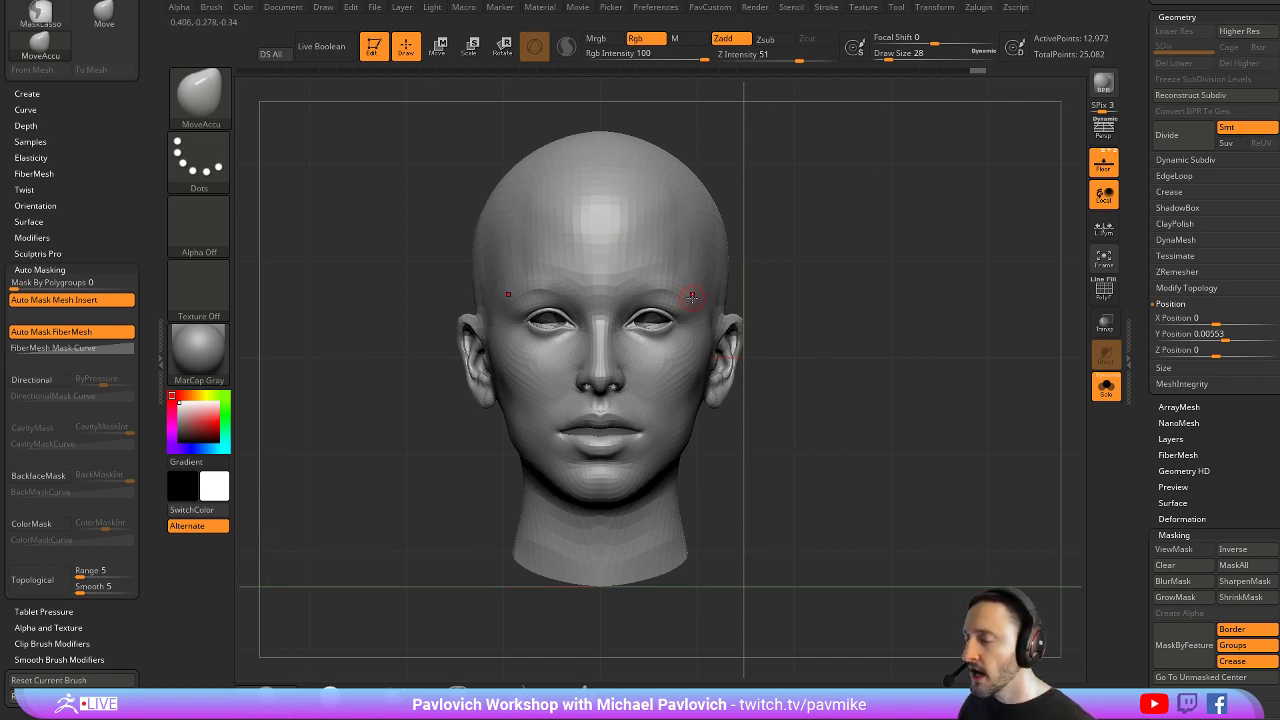
left_click_drag(909, 309, 863, 334, "alt")
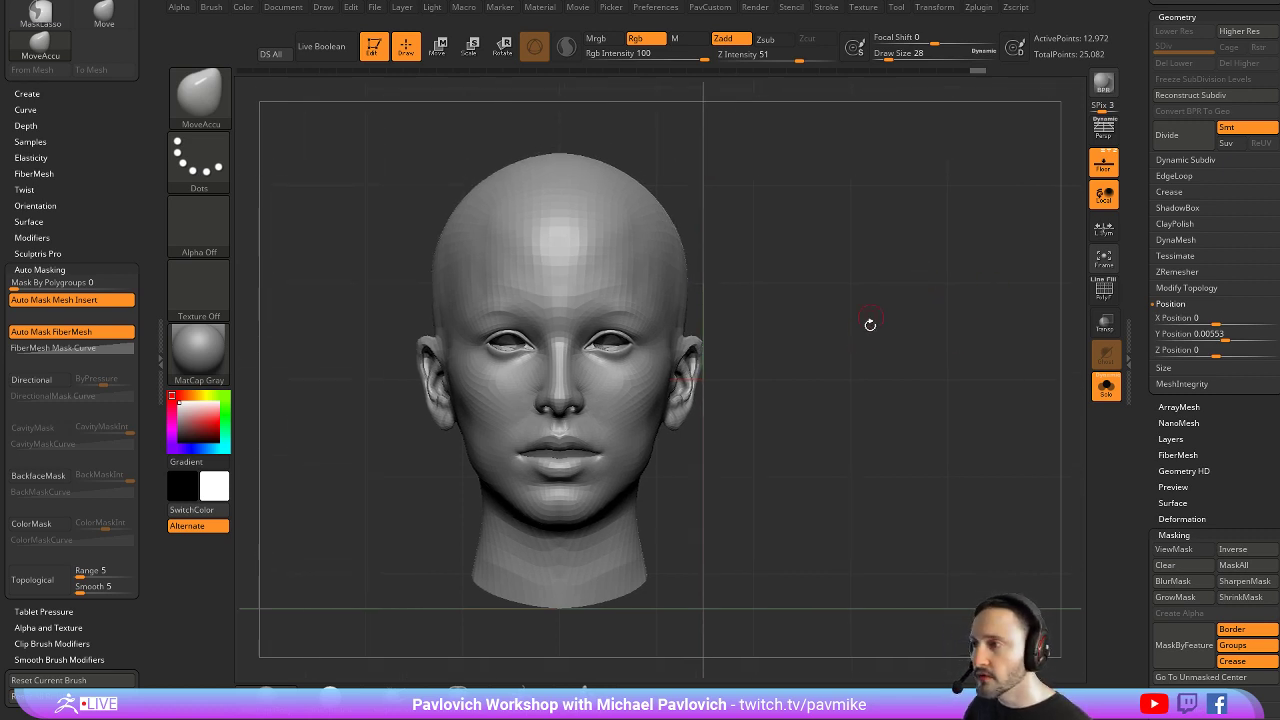
key("w")
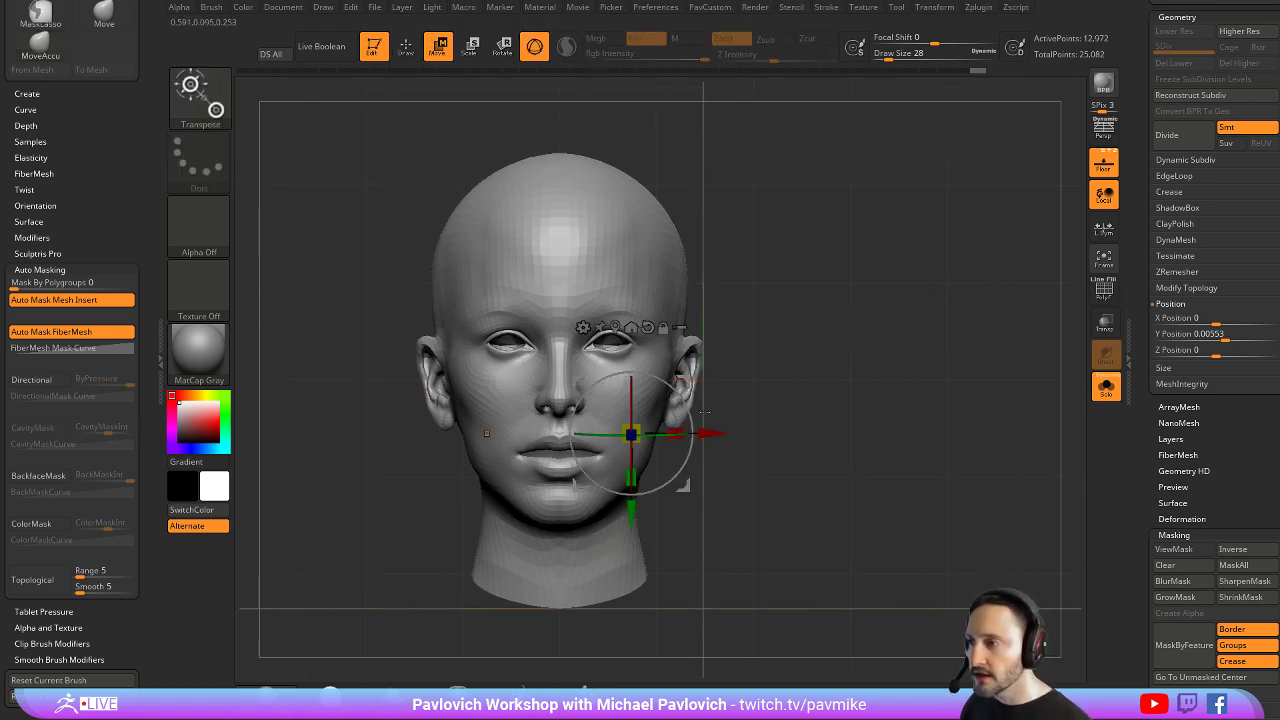
left_click_drag(711, 421, 704, 432)
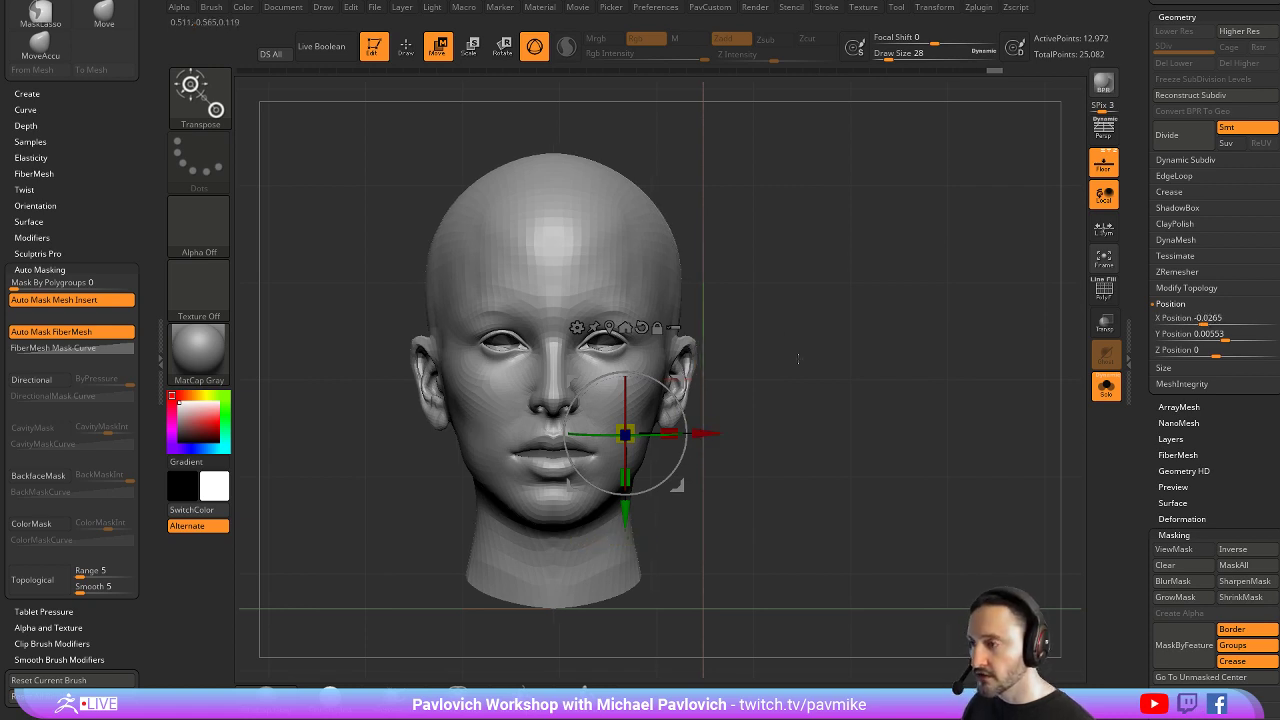
left_click(1182, 301)
Show the polygon wireframe and move the head back toward the centre along the X axis with the gizmo
left_click_drag(865, 380, 935, 373, "alt")
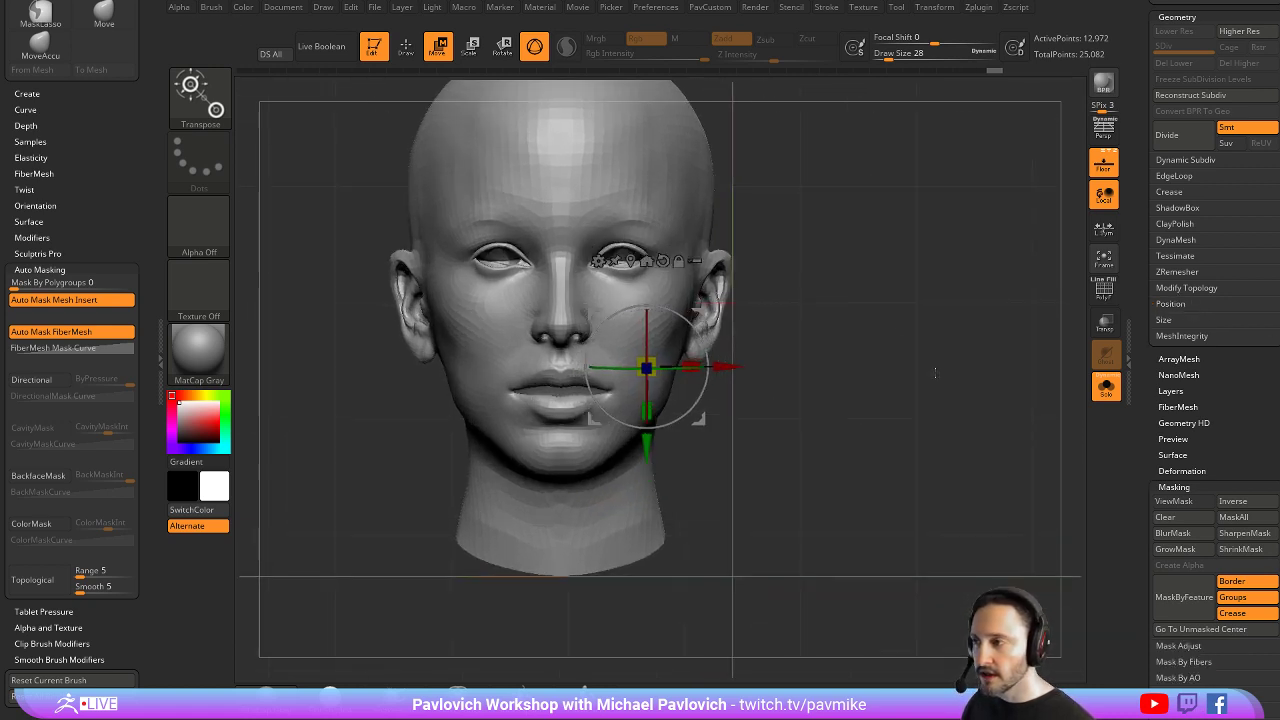
mouse_move(916, 285)
left_mouse_down("alt")
mouse_move(907, 325)
mouse_move(983, 311)
left_mouse_up("alt")
key("q")
left_click(1102, 292)
key("w")
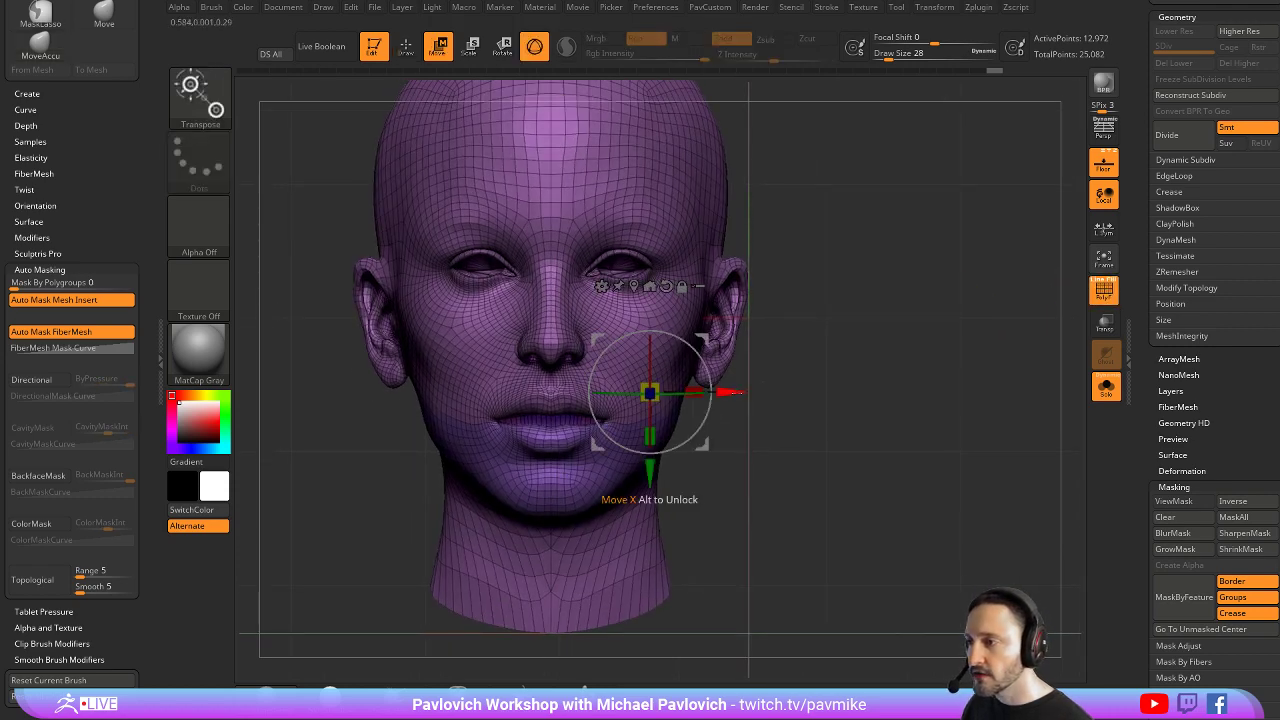
left_click_drag(733, 392, 742, 393)
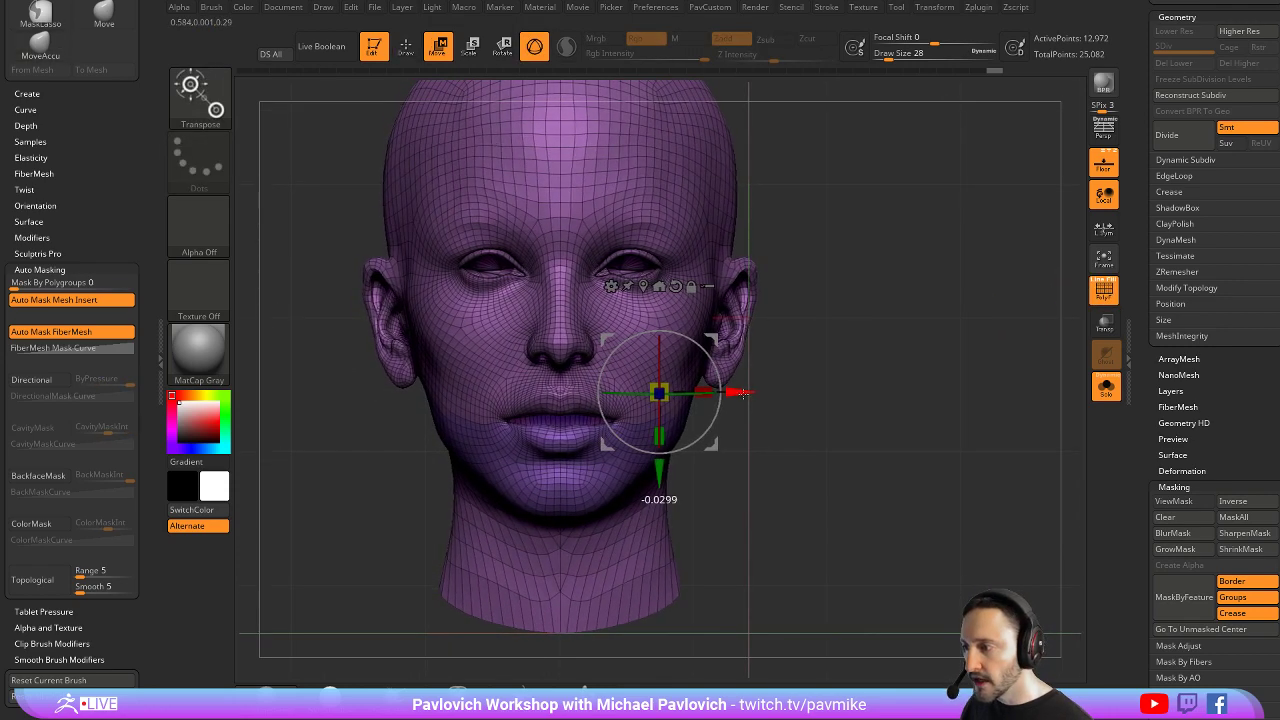
Place the gizmo near the crown of the head, nudge the head along the X axis and return to Draw mode
left_click_drag(851, 340, 860, 560, "alt")
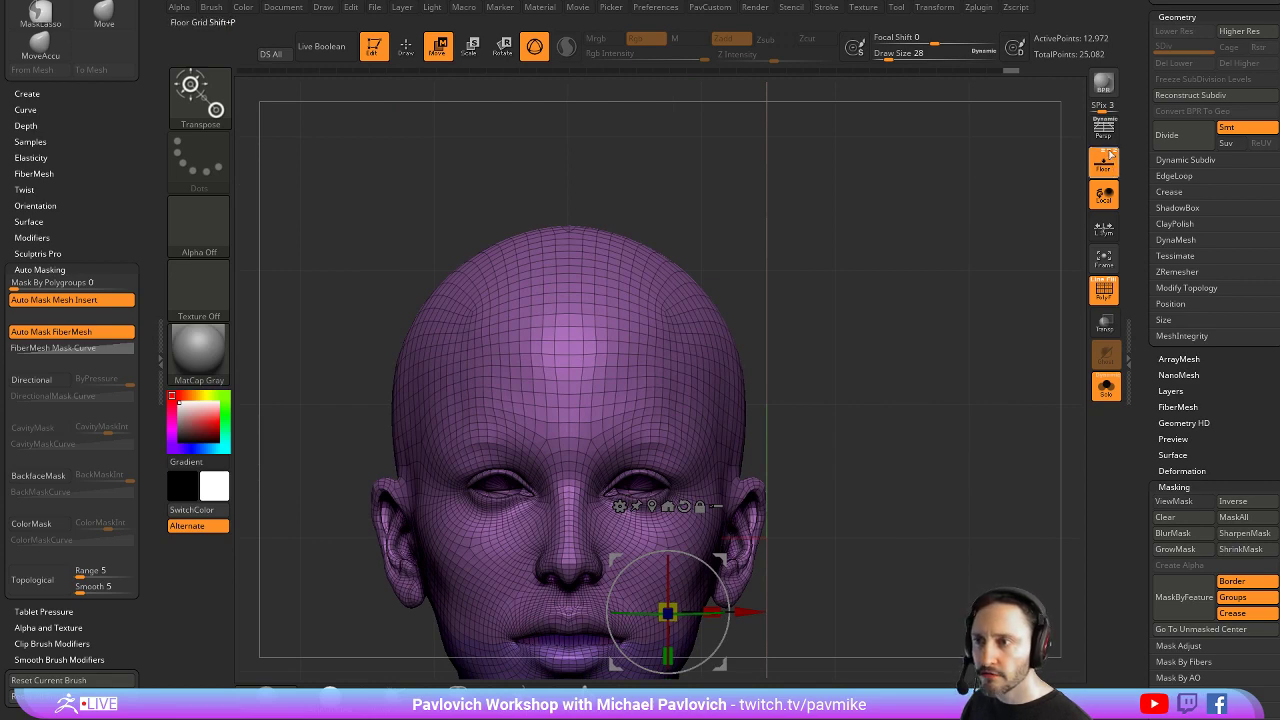
left_click_drag(873, 183, 982, 515, "alt")
left_click(640, 426, "alt")
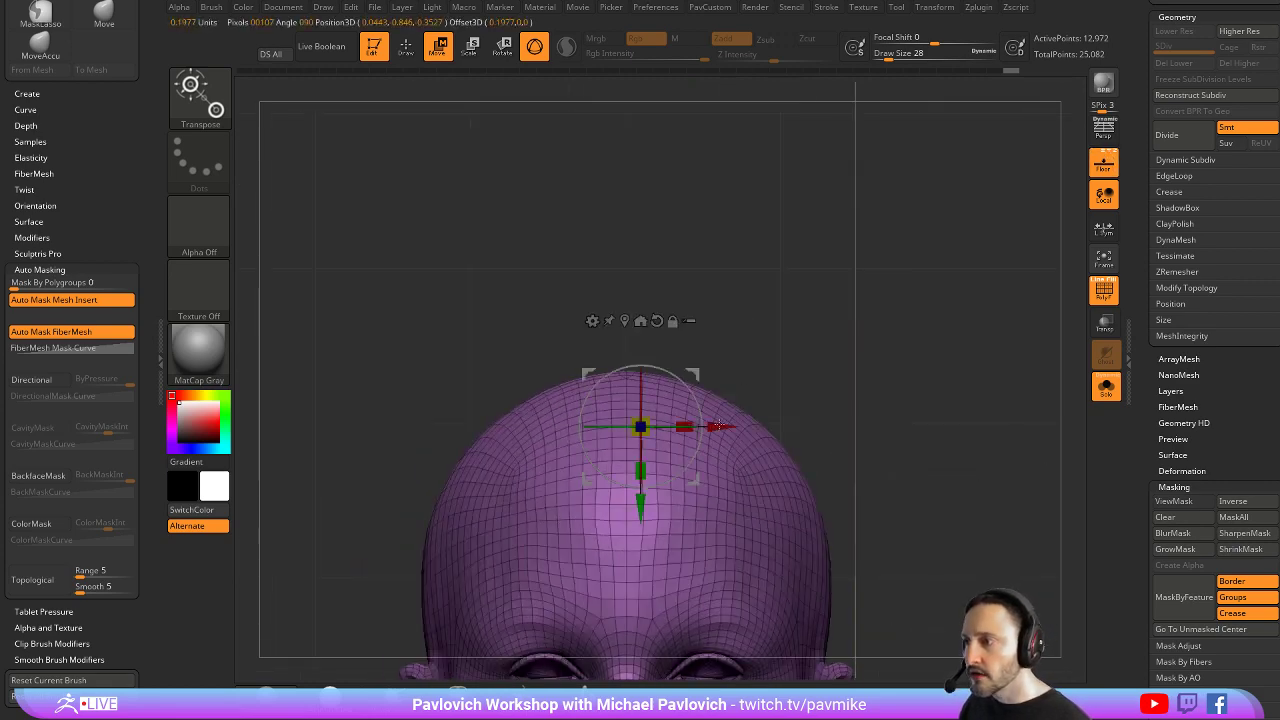
left_click_drag(872, 225, 860, 270, "alt")
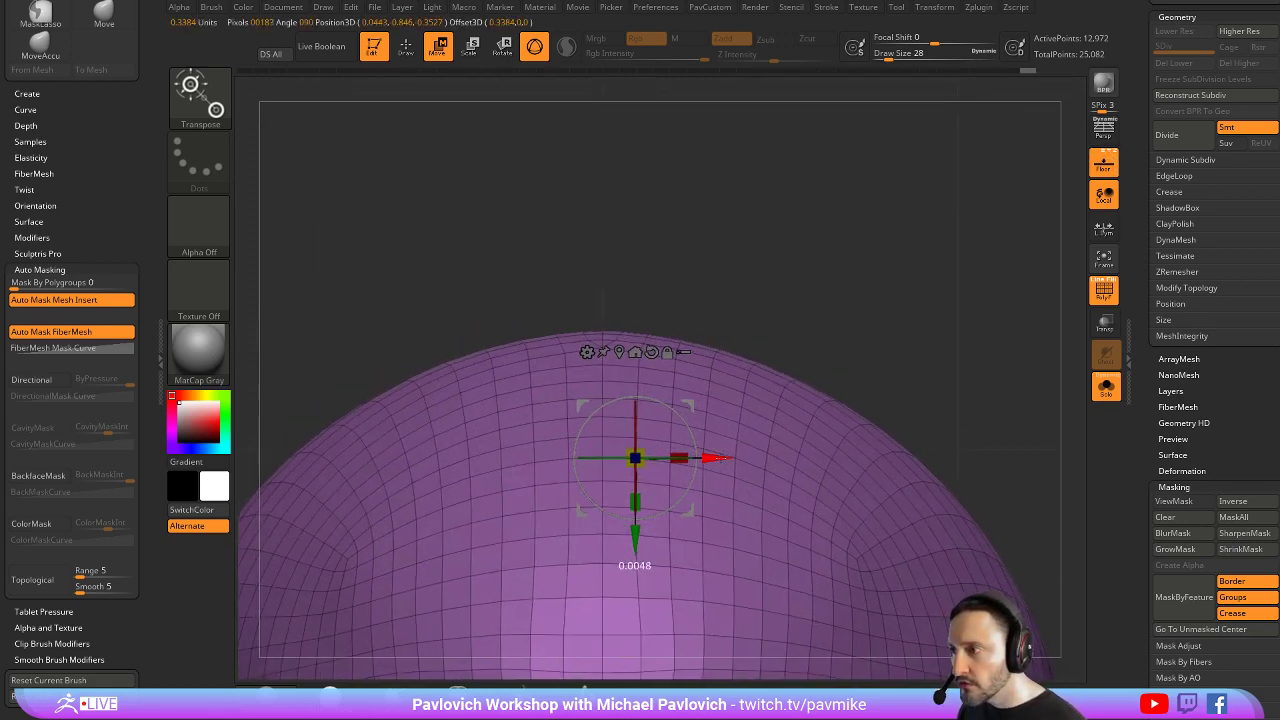
key("q")
Try Mirror And Weld on the head and undo it
key("2")
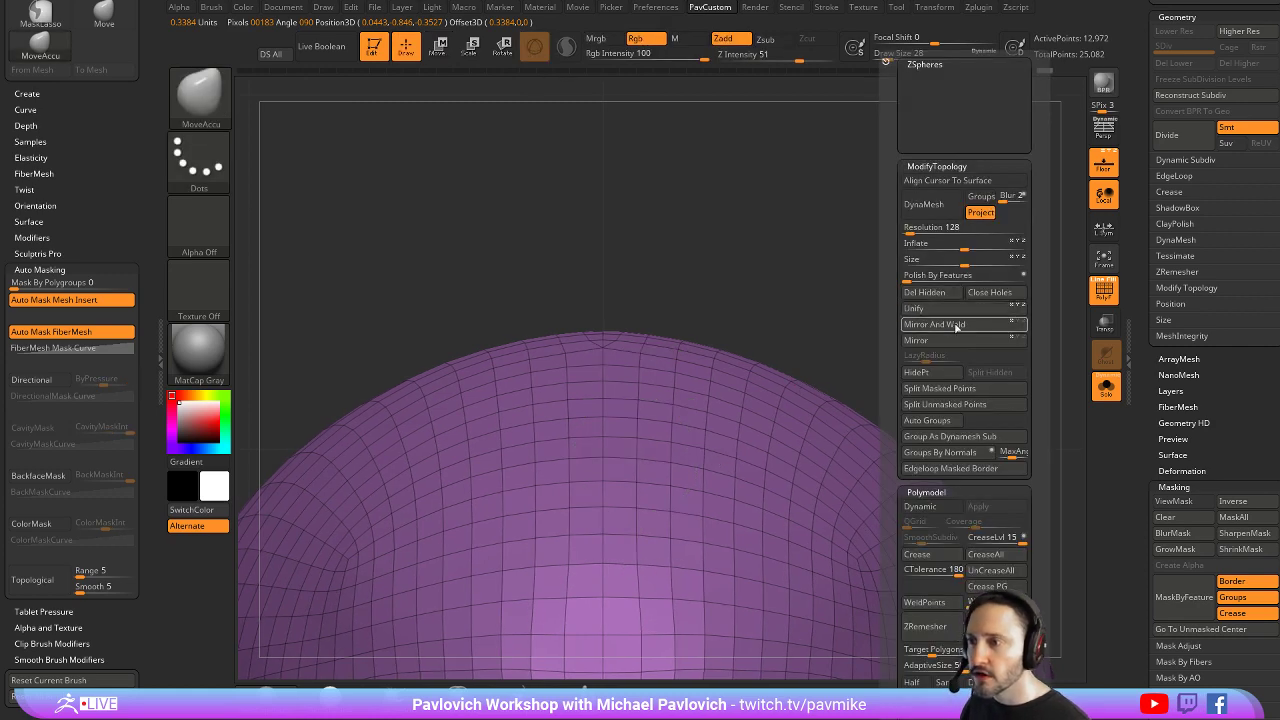
left_click(958, 325)
left_click(978, 354)
key("ctrl+z")
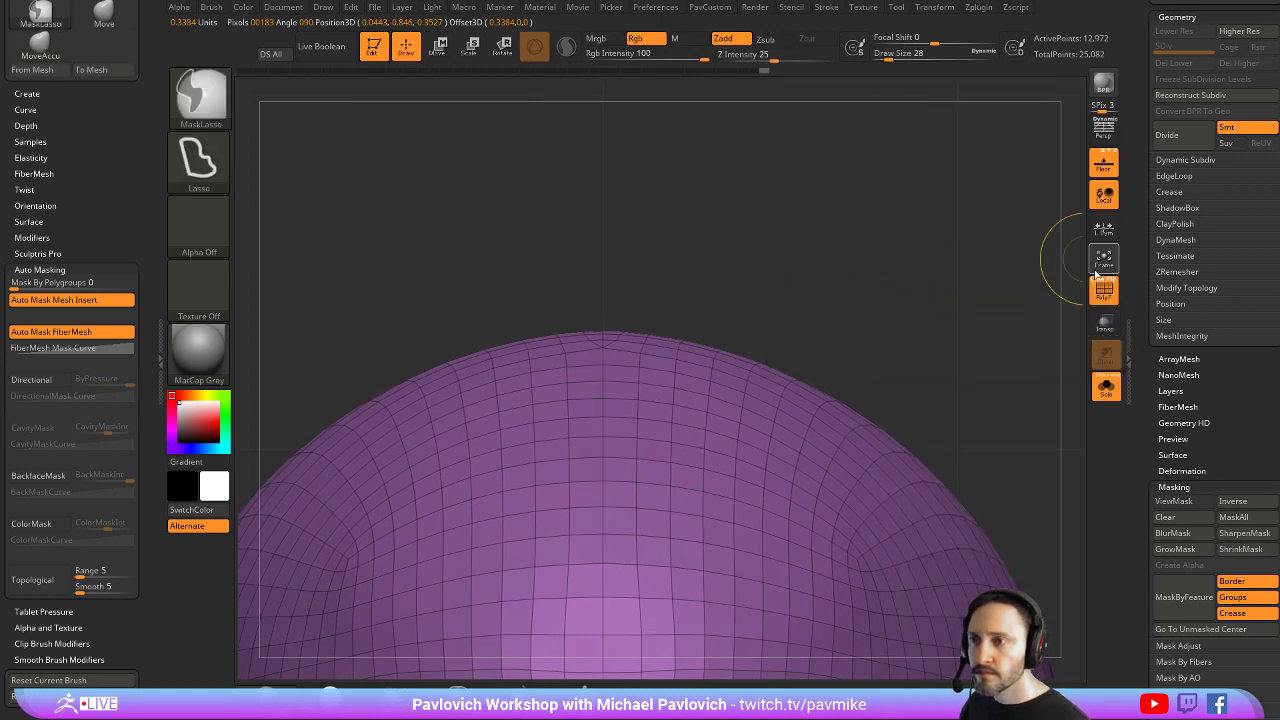
Examine the framed head from the front and side with and without wireframe, and reopen the Position settings
key("F1")
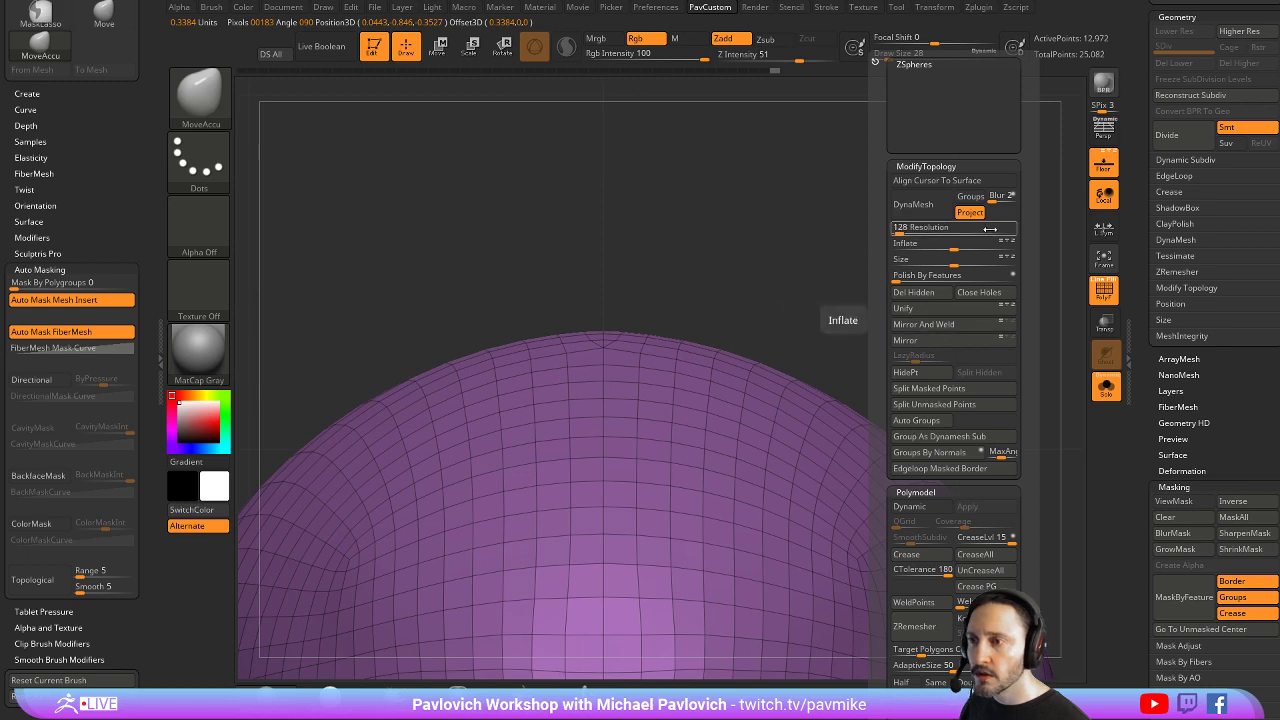
key("shift+f")
key("f")
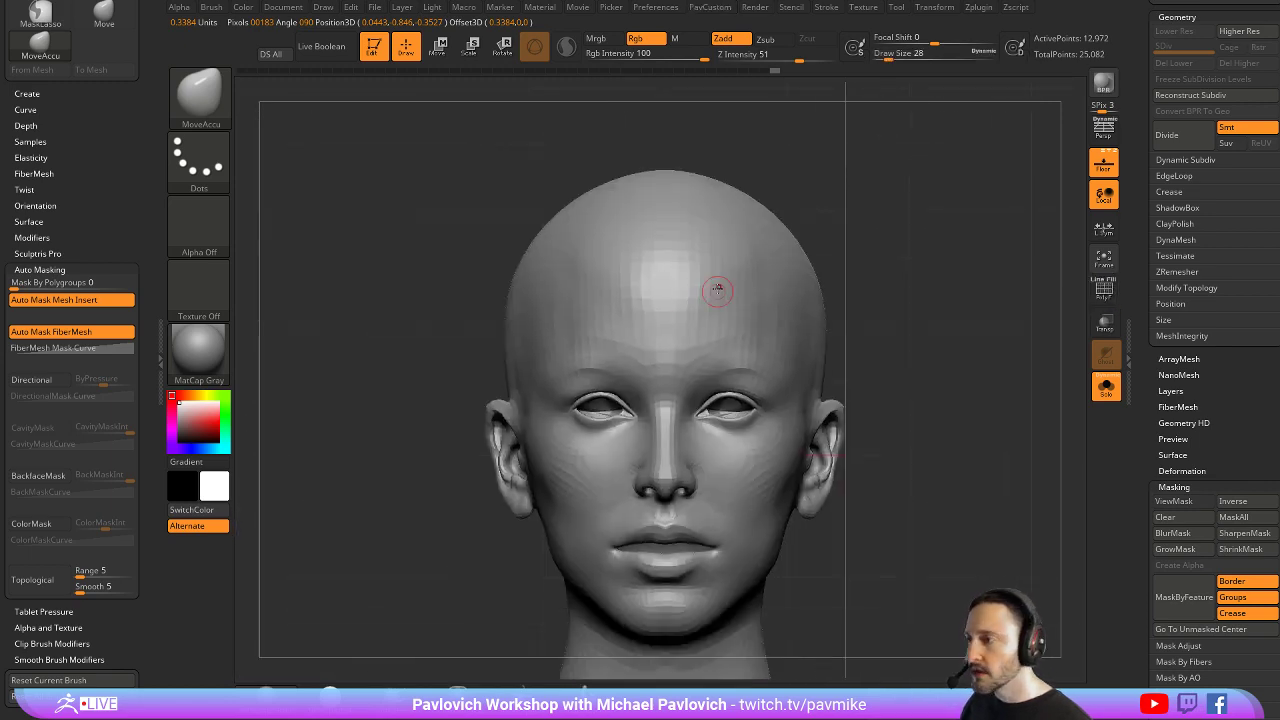
right_click_drag(743, 297, 1130, 302)
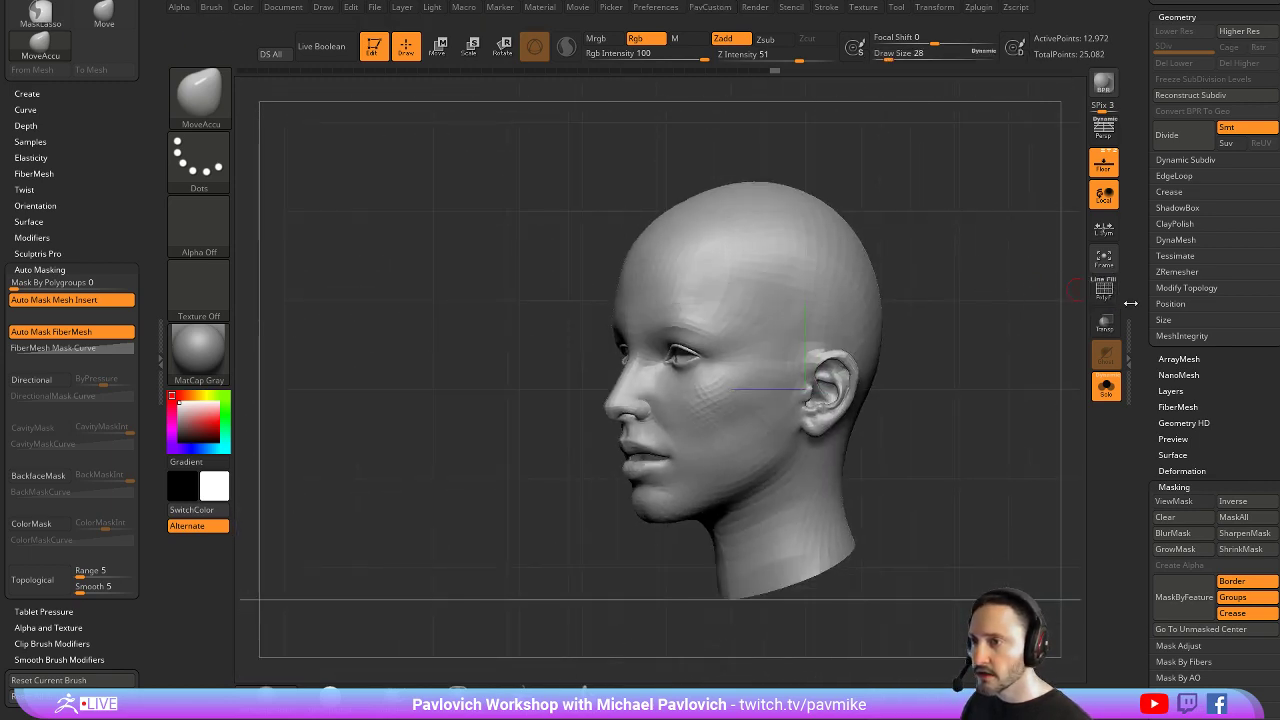
key("shift+f")
mouse_move(1043, 286)
right_mouse_down()
mouse_move(897, 288)
mouse_move(937, 273)
mouse_move(864, 282)
right_mouse_up()
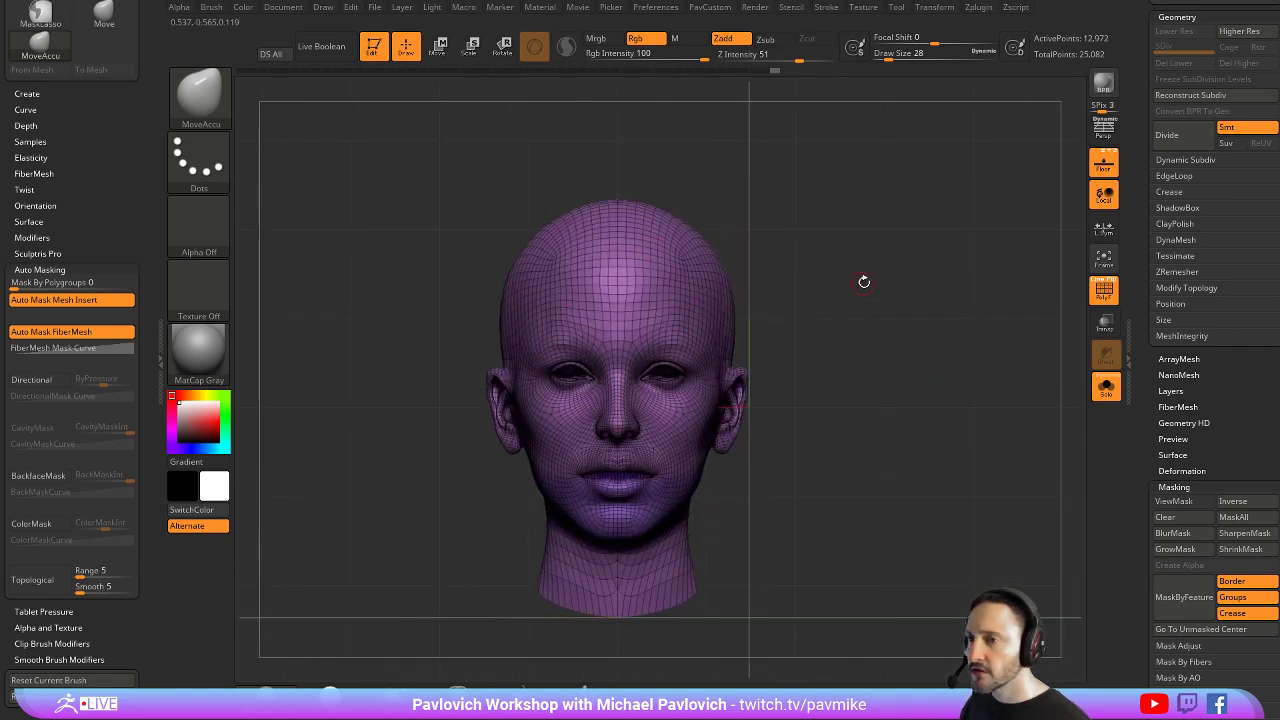
left_click(1171, 304)
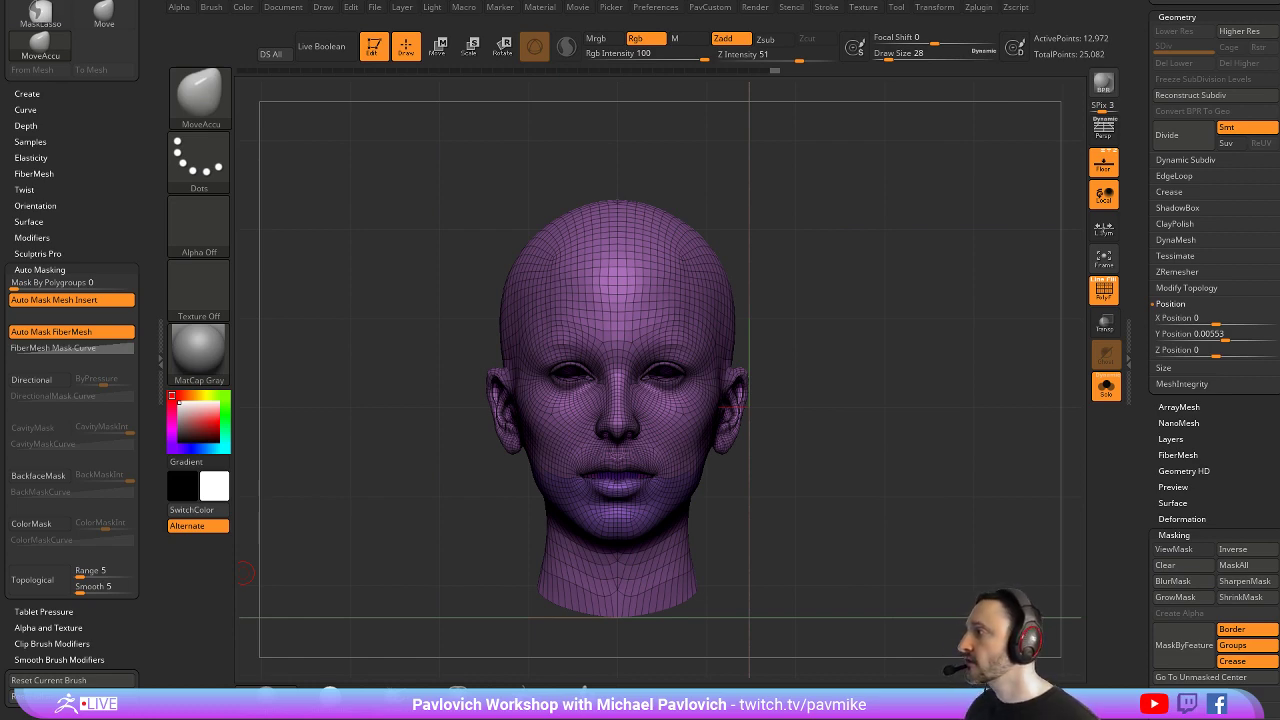
Set the Draw Size to 191 and hide the floor grid and the polygon wireframe
left_click_drag(938, 286, 888, 278)
key("space")
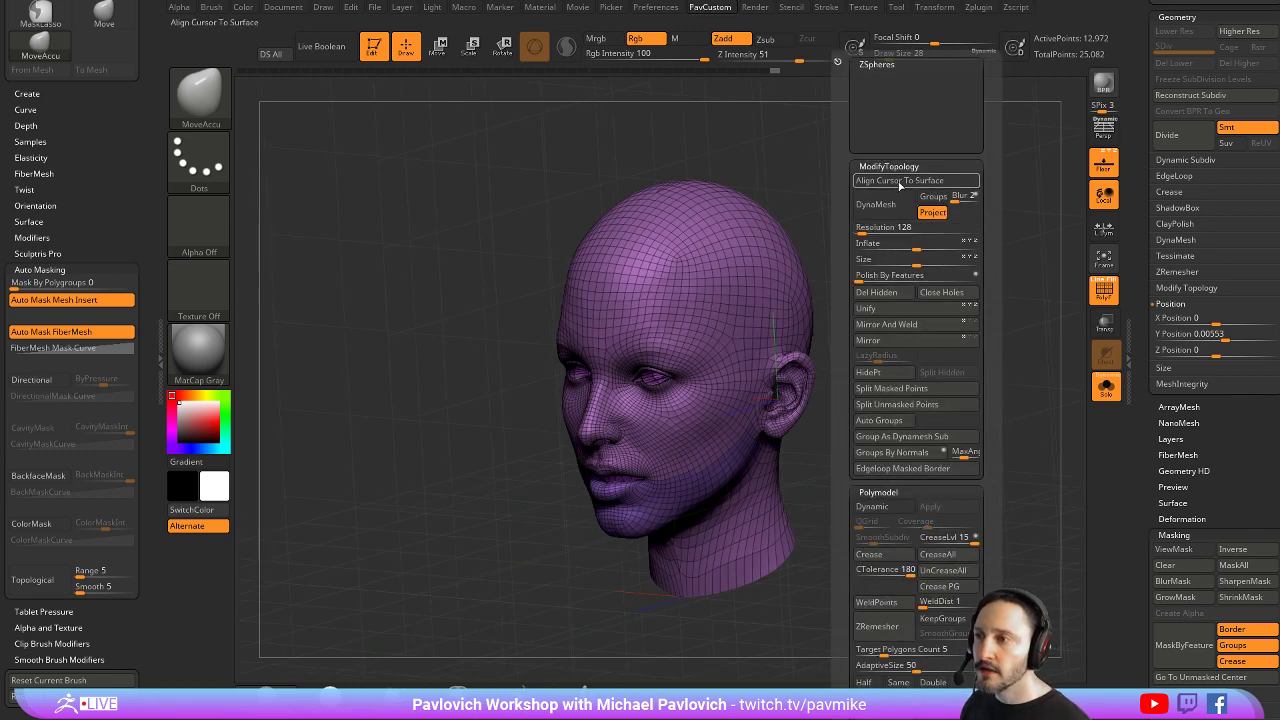
key("s")
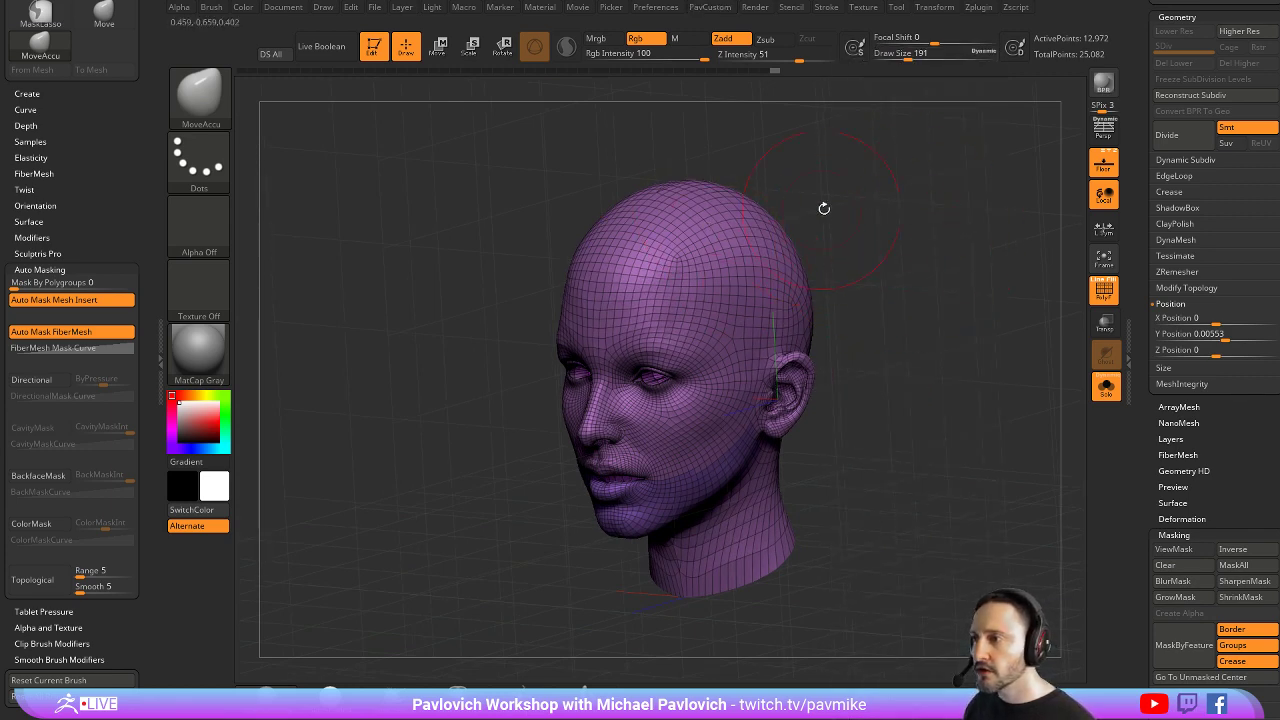
left_click_drag(824, 208, 837, 214, "shift")
left_click(1104, 163)
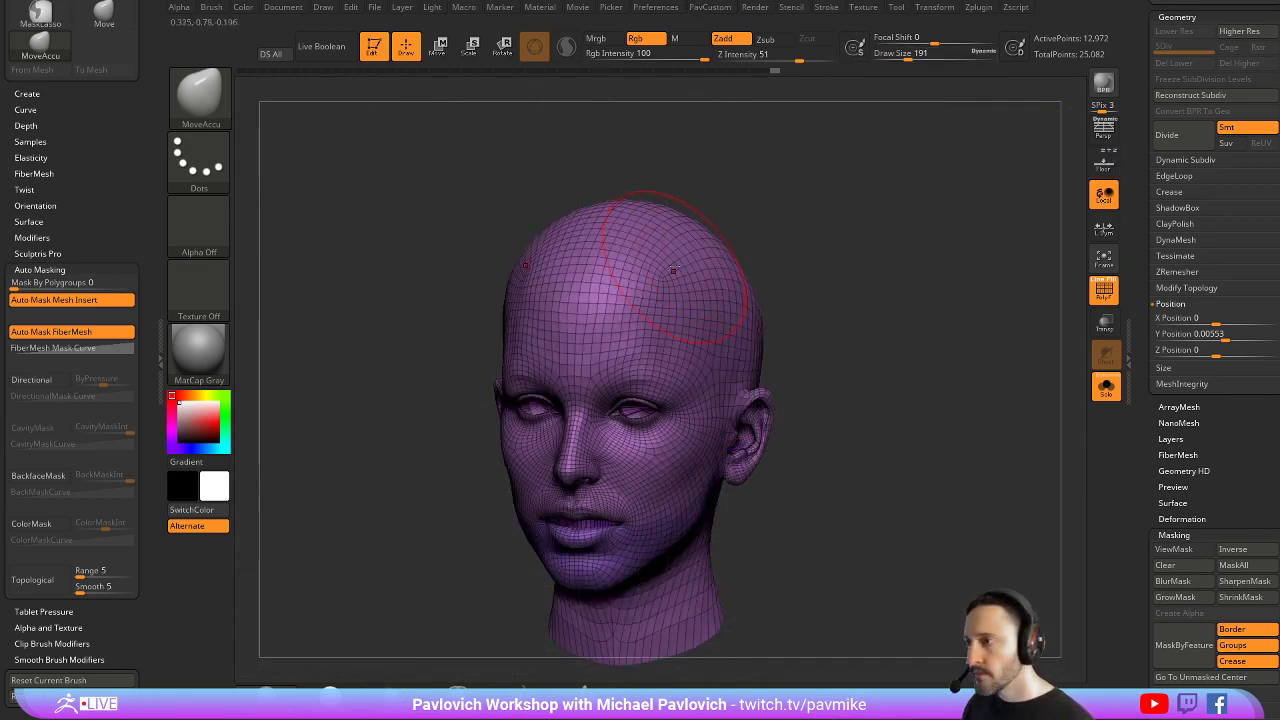
left_click(1104, 289)
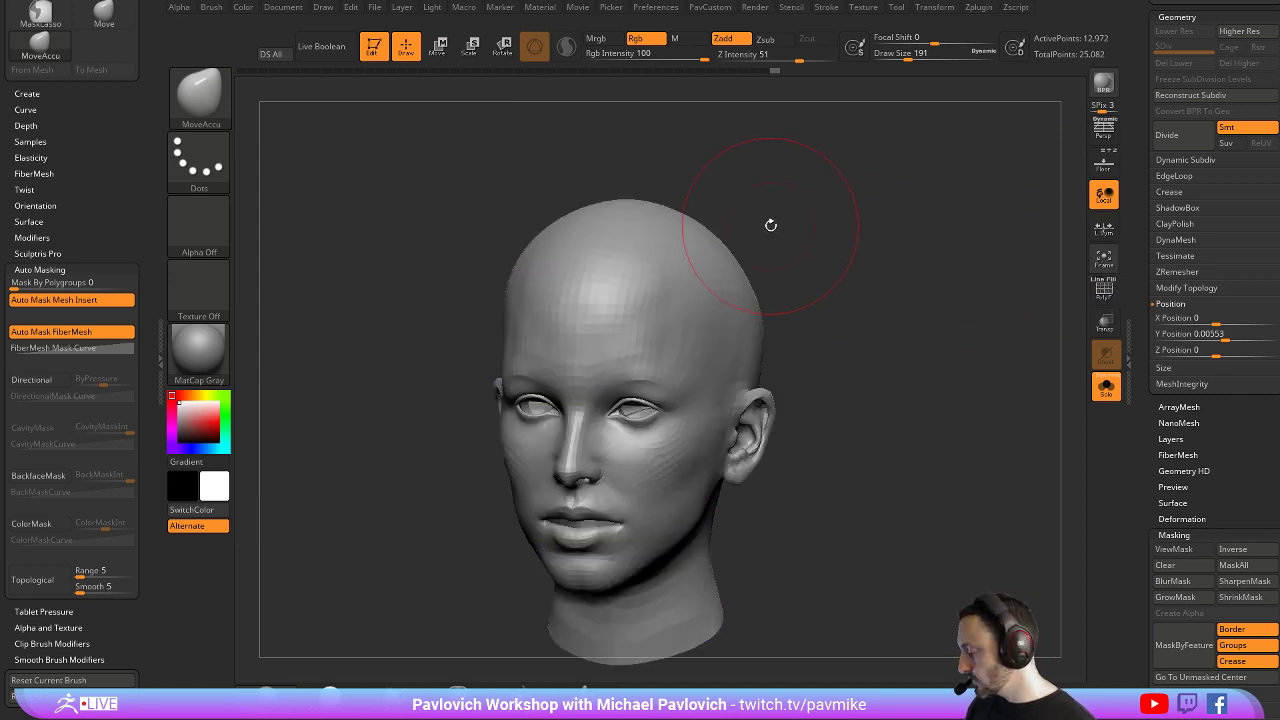
Select the Clay brush, set the Draw Size to 147 and add a stroke down the upper side of the skull
key("b")
key("c")
key("l")
left_click_drag(771, 225, 740, 255)
key("s")
left_click_drag(669, 302, 664, 302)
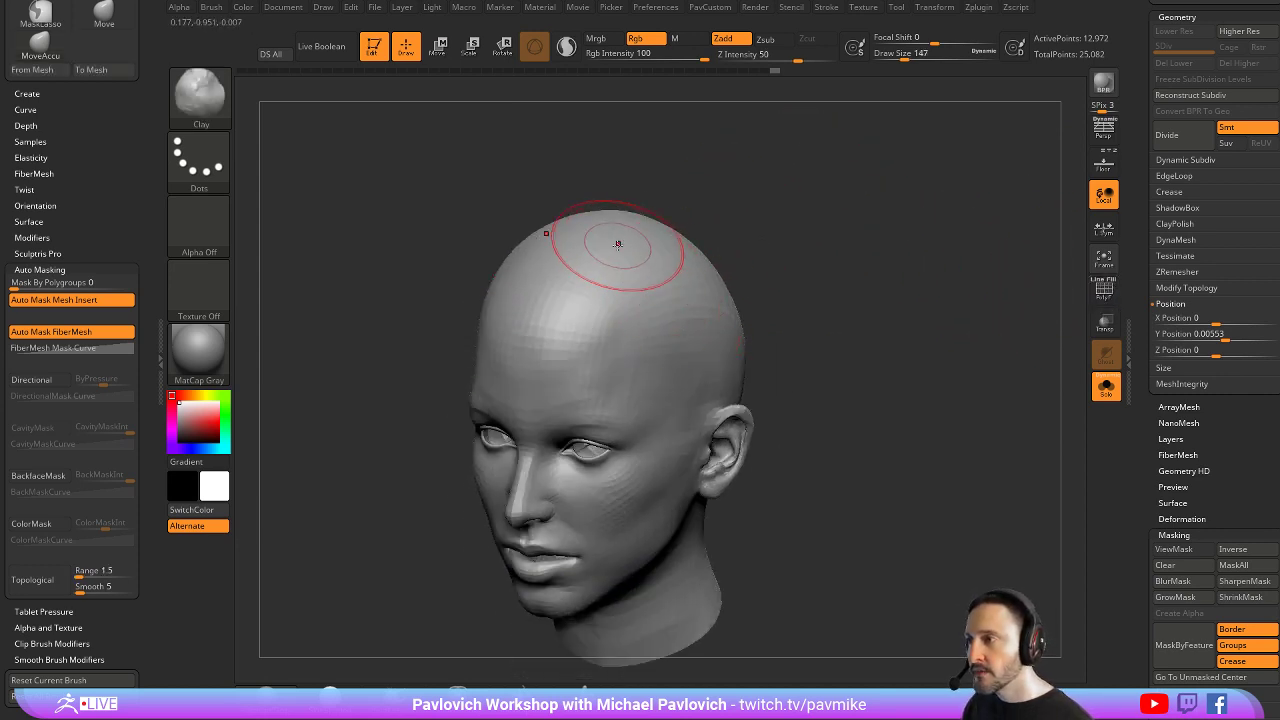
left_click_drag(618, 245, 667, 340)
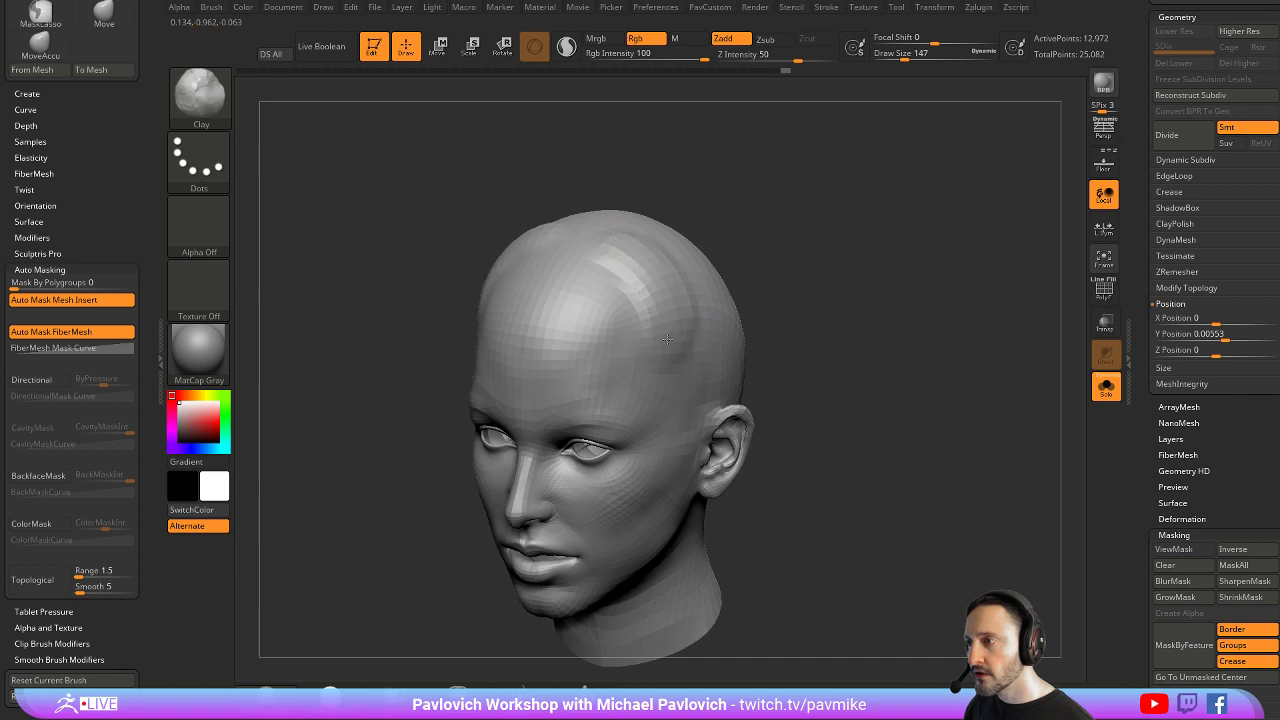
left_click_drag(1150, 386, 1145, 321)
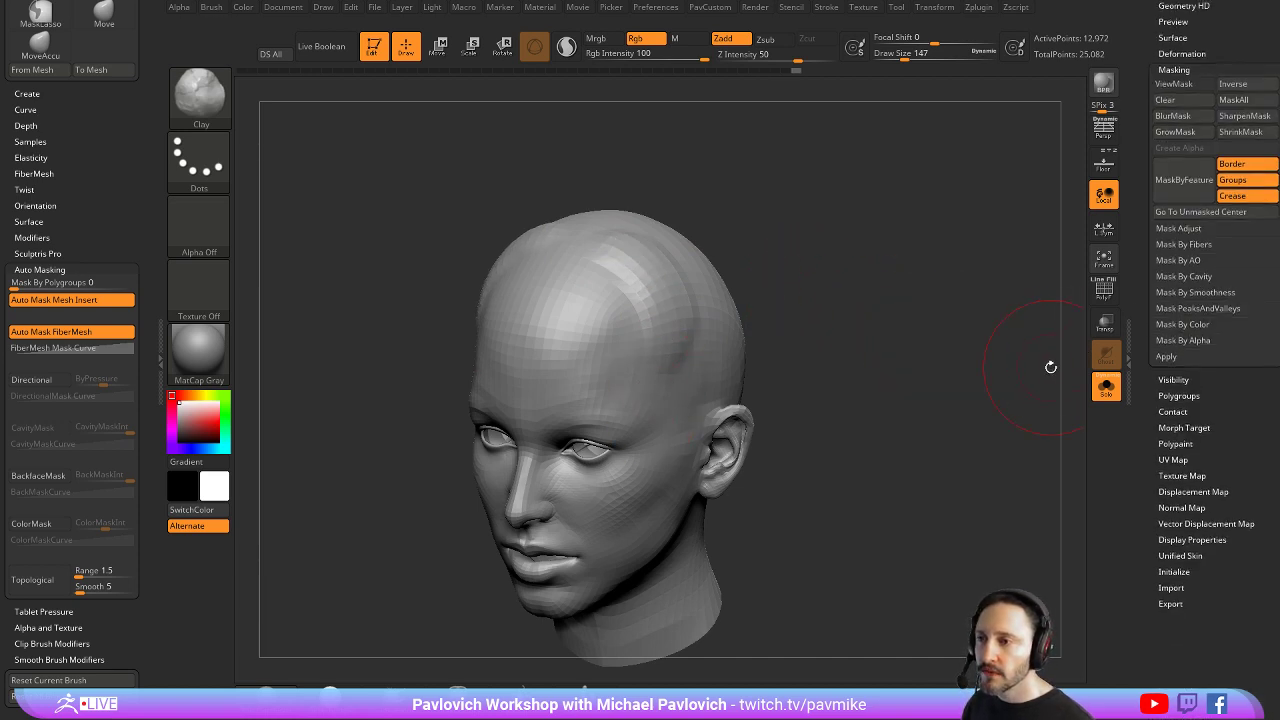
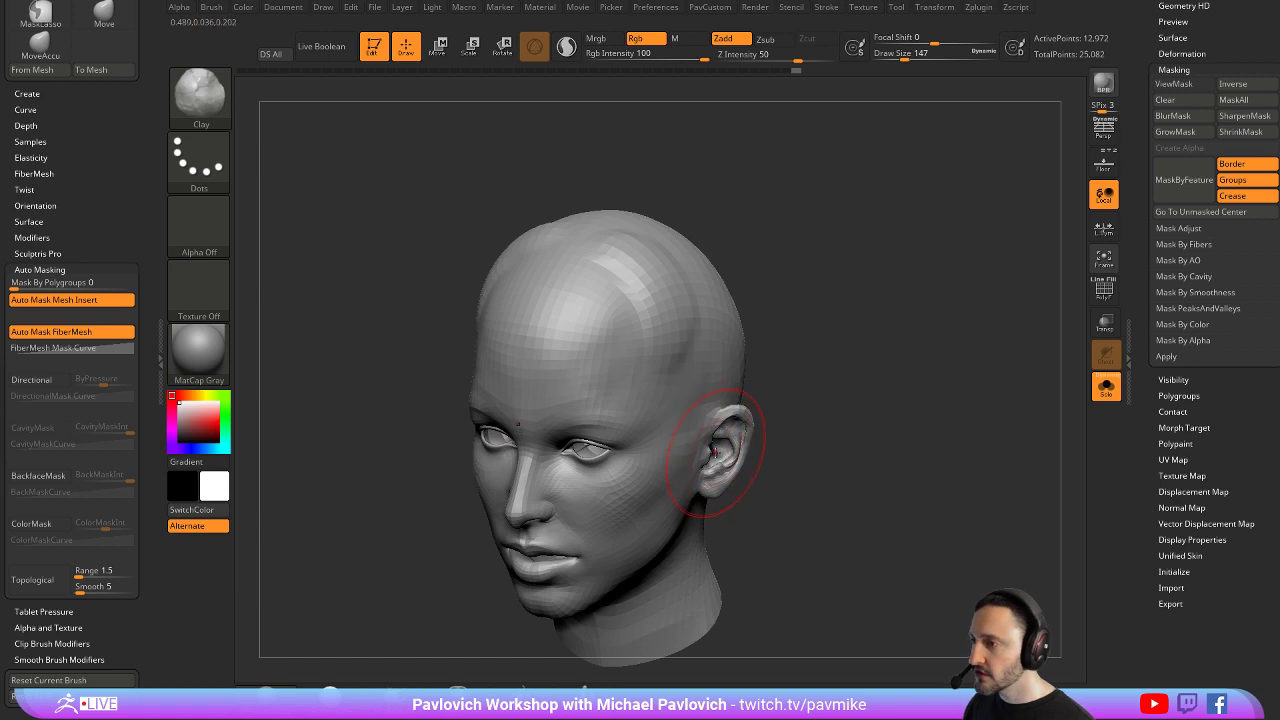
Try the TrimDynamic brush at Draw Size 233 on the clay stroke and undo the change
key("b")
key("t")
key("d")
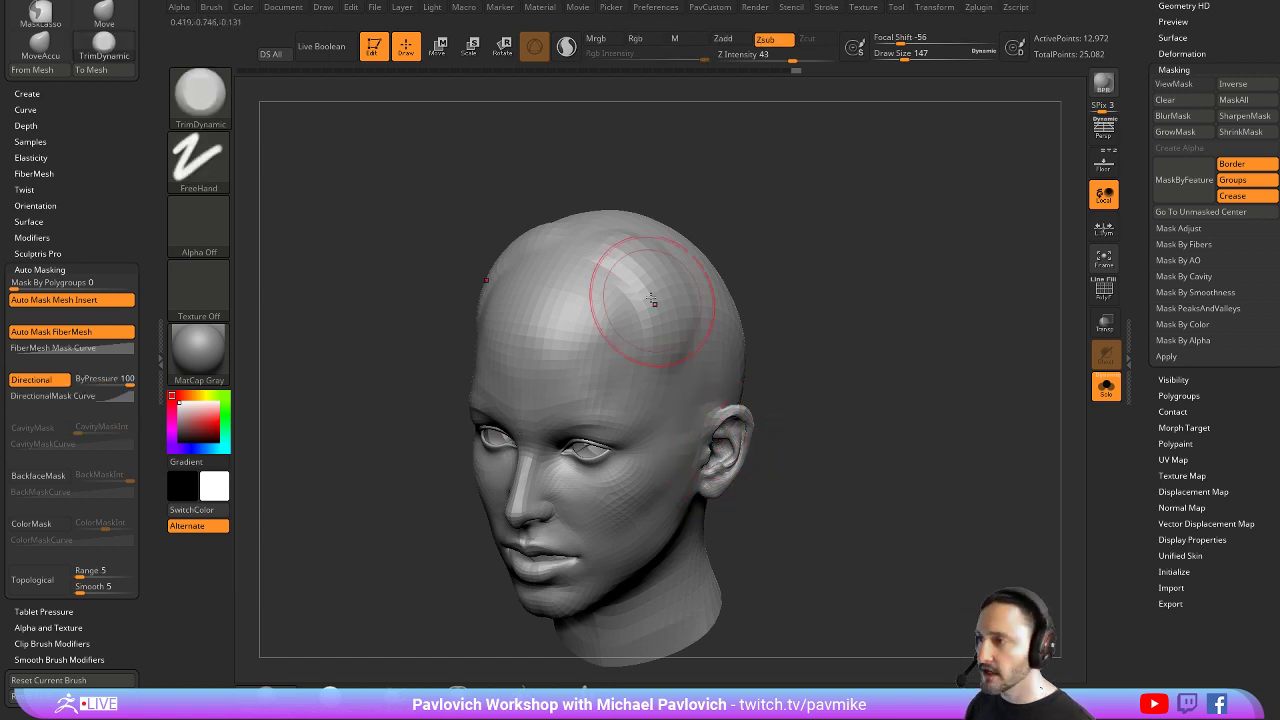
key("s")
mouse_move(651, 302)
left_mouse_down()
mouse_move(654, 265)
mouse_move(660, 286)
mouse_move(640, 252)
mouse_move(668, 297)
left_mouse_up()
key("ctrl+z")
key("ctrl+z")
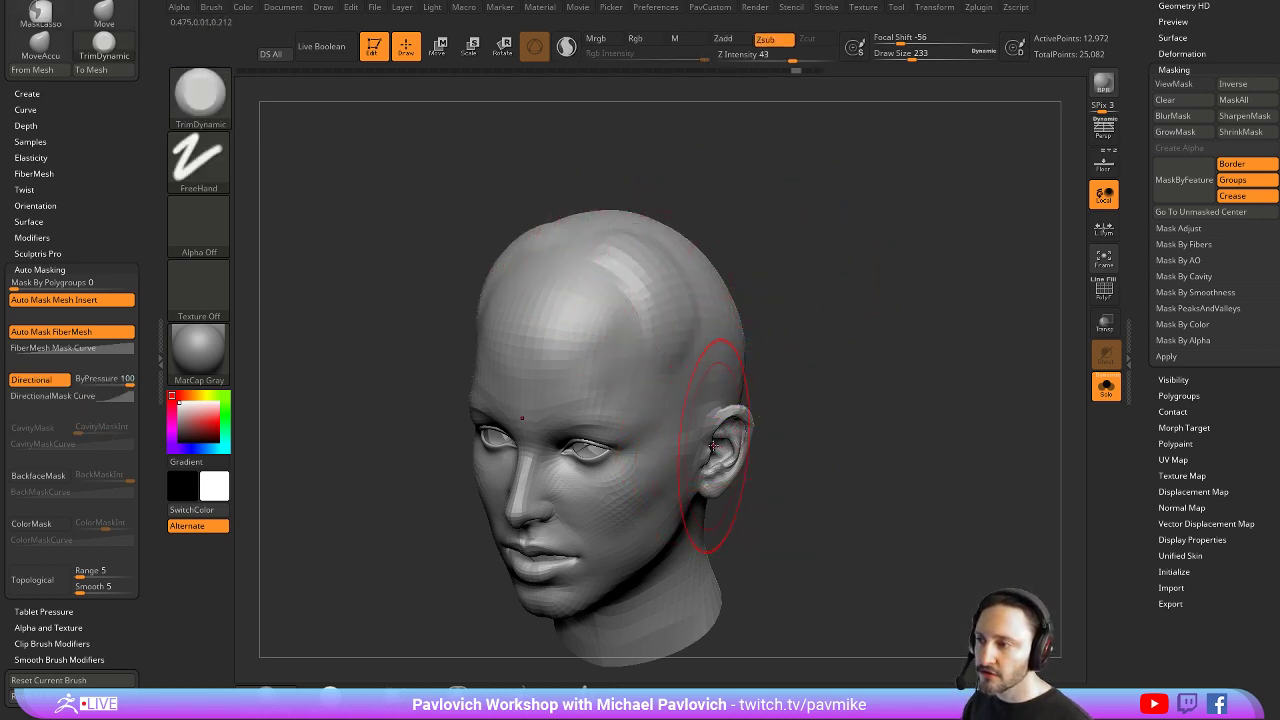
key("space")
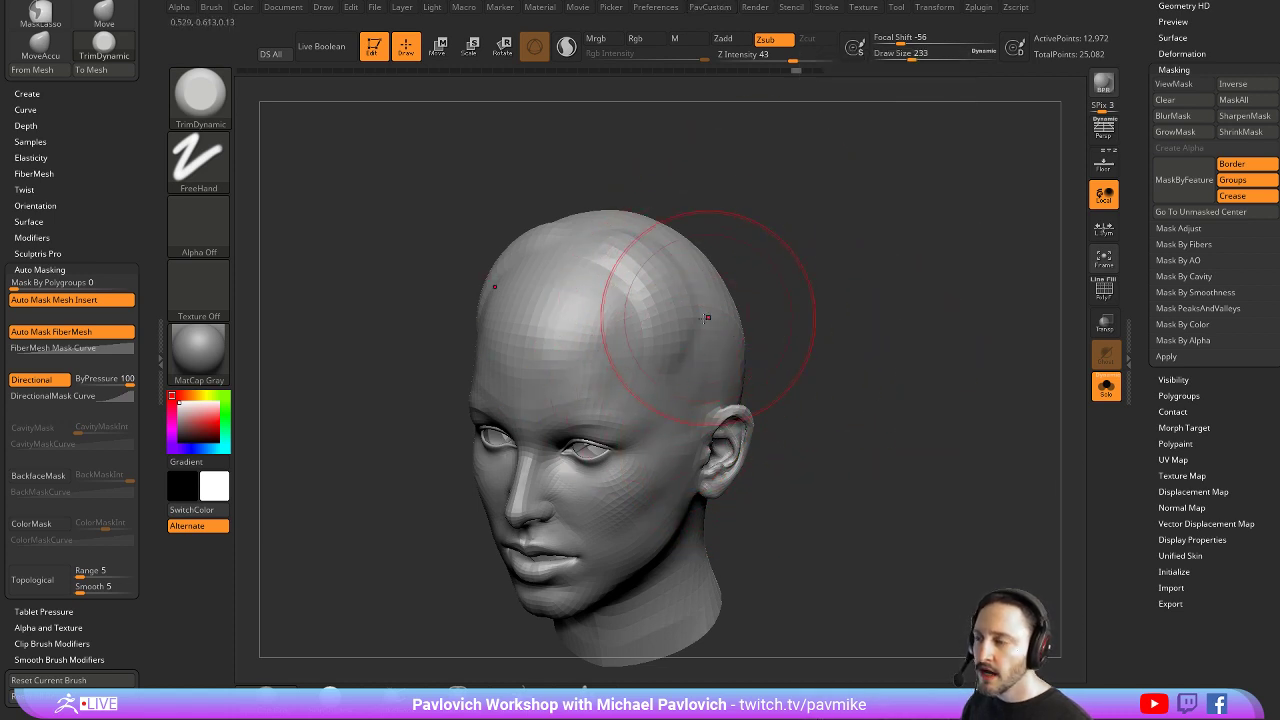
Build up more volume over the side and crown of the skull with Clay brush strokes
key("b")
key("c")
key("l")
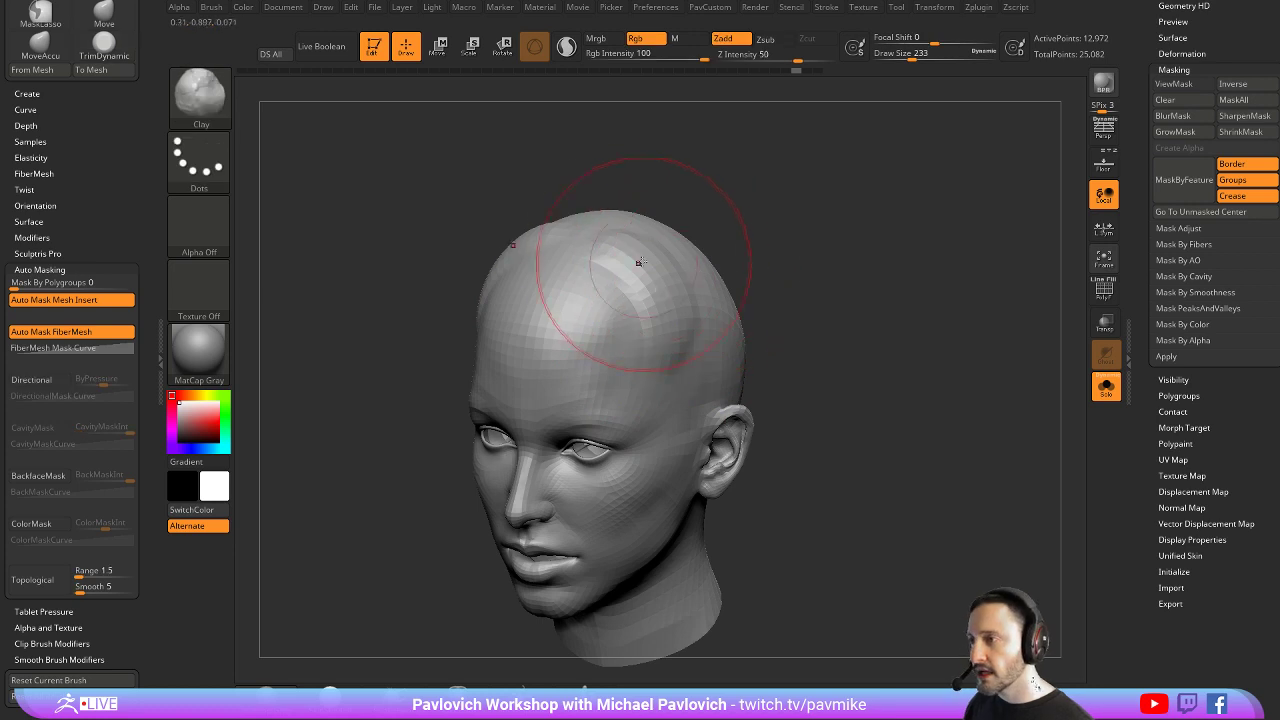
left_click_drag(637, 263, 688, 350)
left_click_drag(628, 241, 690, 350)
right_click_drag(770, 345, 700, 340)
mouse_move(660, 255)
left_mouse_down()
mouse_move(718, 357)
mouse_move(628, 237)
left_mouse_up()
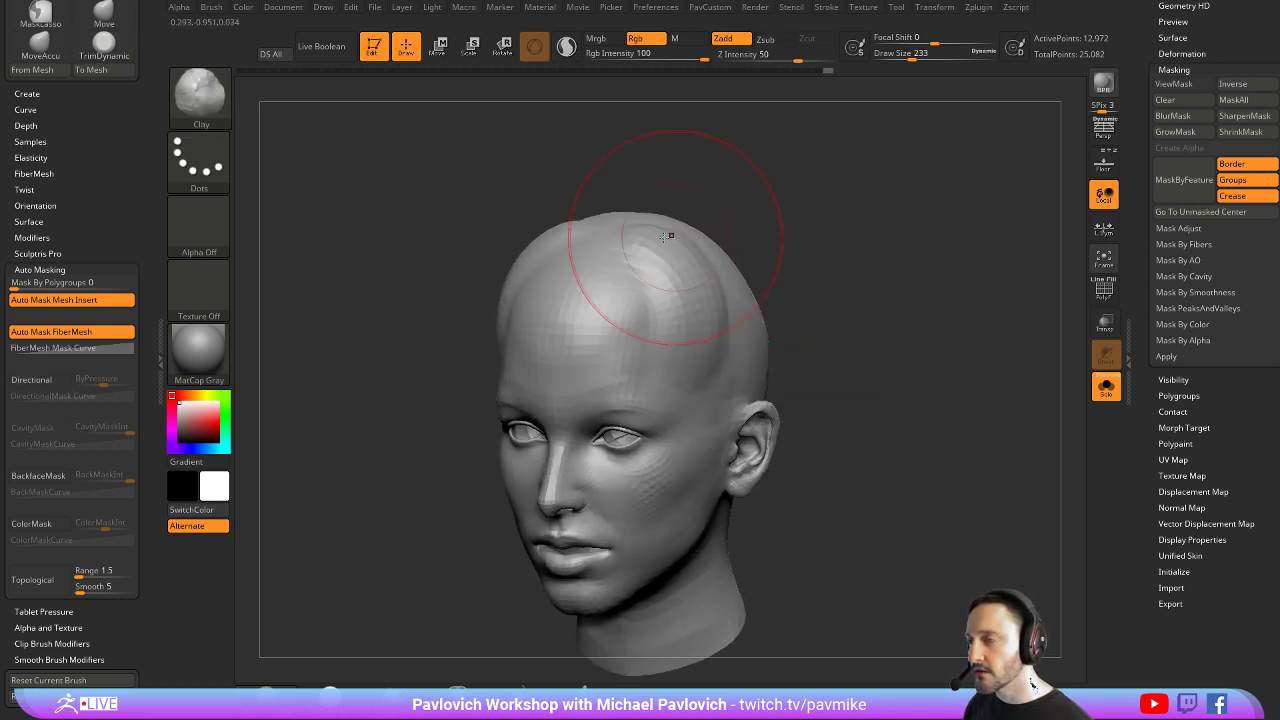
Smooth the built-up clay on the skull and add further Clay strokes from other angles
left_click_drag(771, 268, 775, 345)
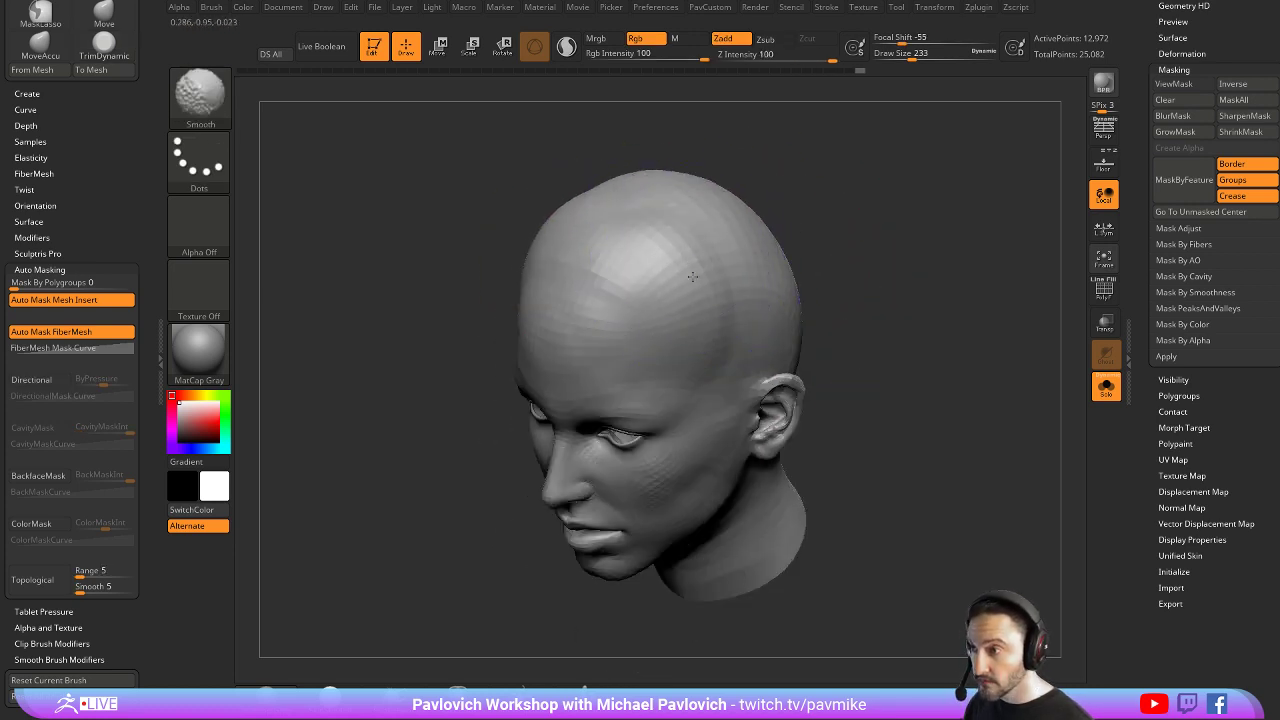
left_click_drag(575, 210, 628, 285, "shift")
mouse_move(806, 254)
left_mouse_down()
mouse_move(837, 194)
mouse_move(730, 215)
left_mouse_up()
left_click_drag(710, 317, 680, 275)
mouse_move(680, 275)
left_mouse_down("shift")
mouse_move(750, 300)
mouse_move(785, 280)
left_mouse_up("shift")
left_click_drag(835, 225, 925, 265)
mouse_move(730, 279)
left_mouse_down()
mouse_move(800, 200)
mouse_move(663, 280)
mouse_move(686, 271)
mouse_move(680, 229)
mouse_move(894, 189)
mouse_move(889, 240)
mouse_move(870, 231)
left_mouse_up()
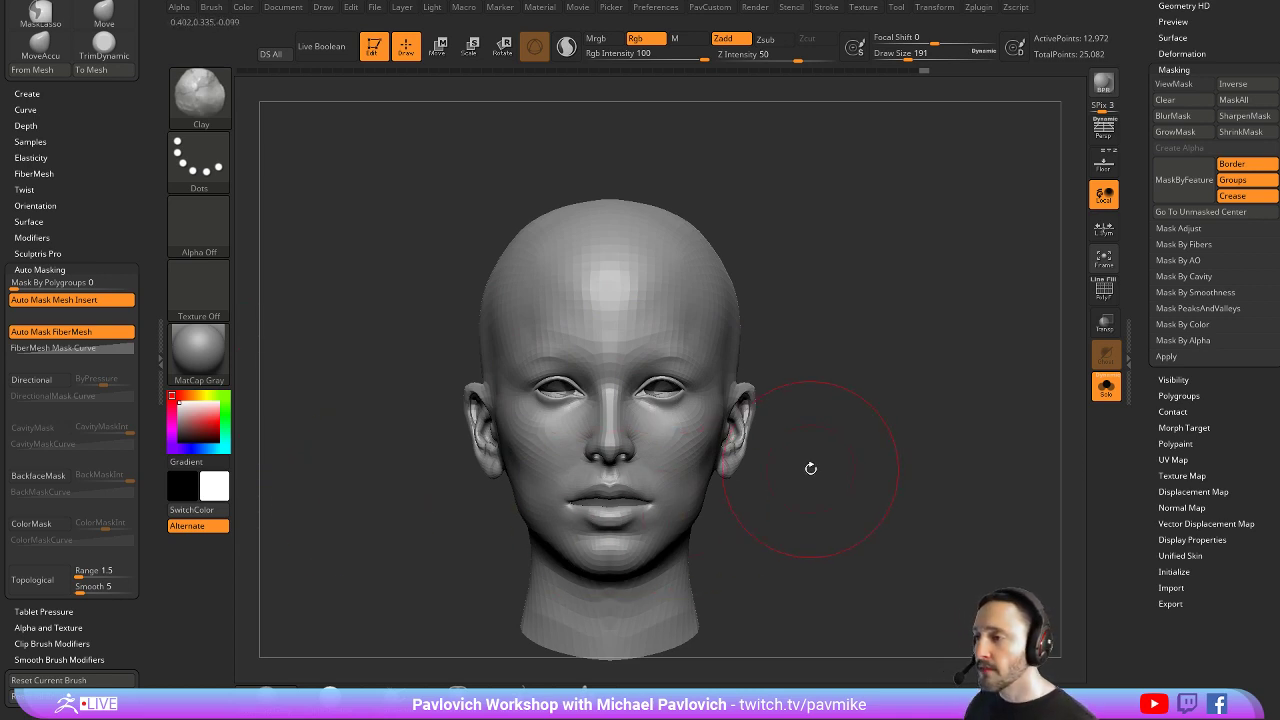
Try a Clay dab beside the corner of the mouth at Draw Size 207 and undo it
left_click_drag(729, 411, 537, 431)
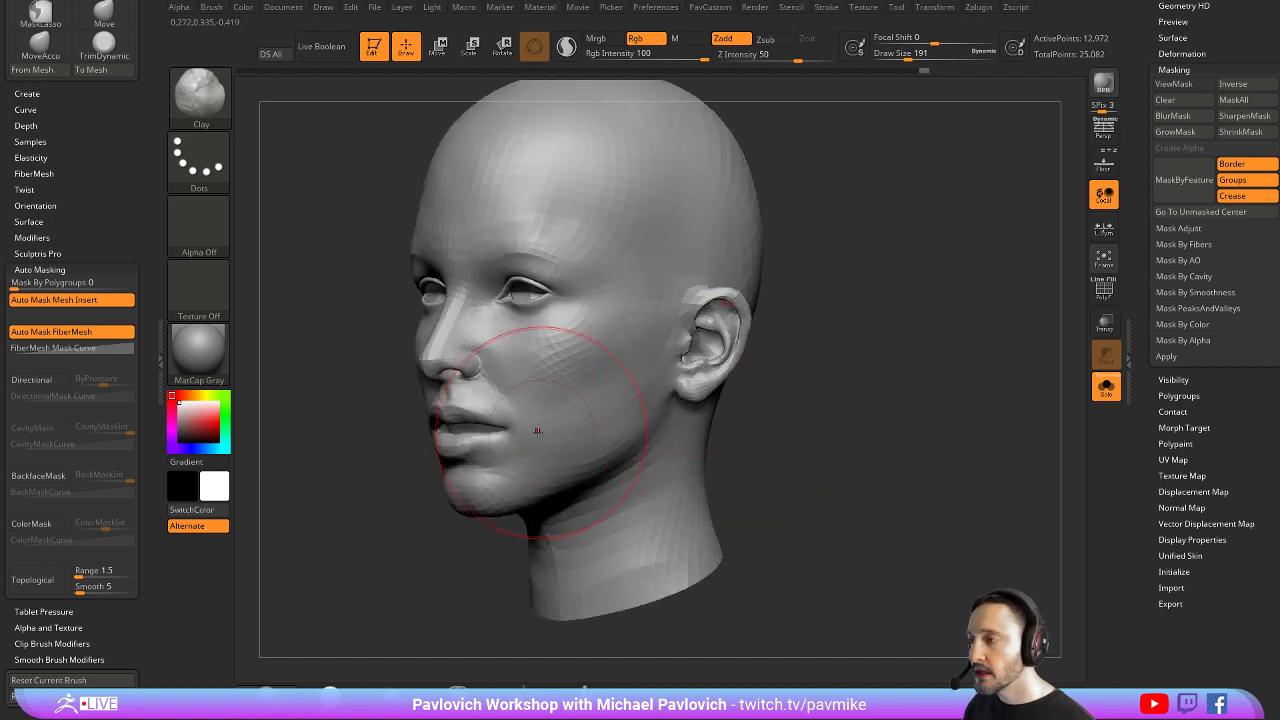
right_click_drag(537, 431, 594, 438)
left_click(561, 415)
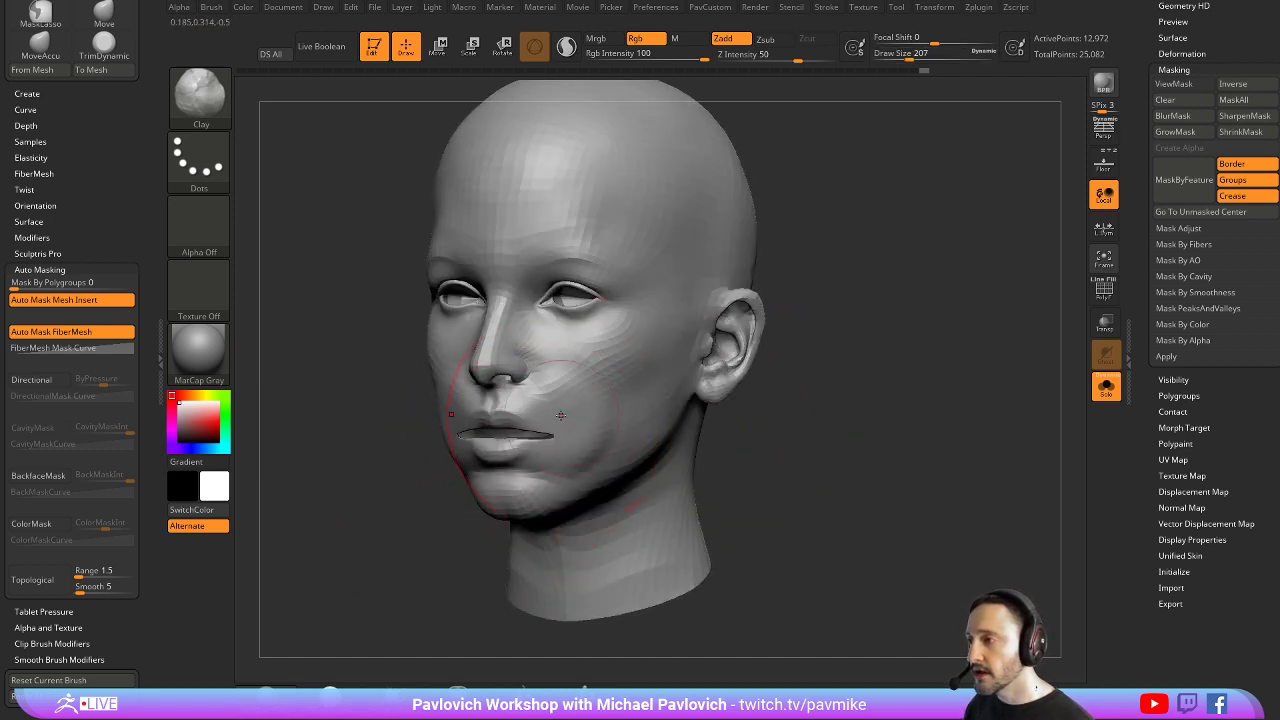
key("ctrl+z")
Pull the corners of the mouth into a smile using the topologically masked Move brush at about Draw Size 208
key("b")
key("m")
key("v")
left_click_drag(512, 430, 506, 438)
left_click_drag(803, 434, 735, 432, "shift")
key("s")
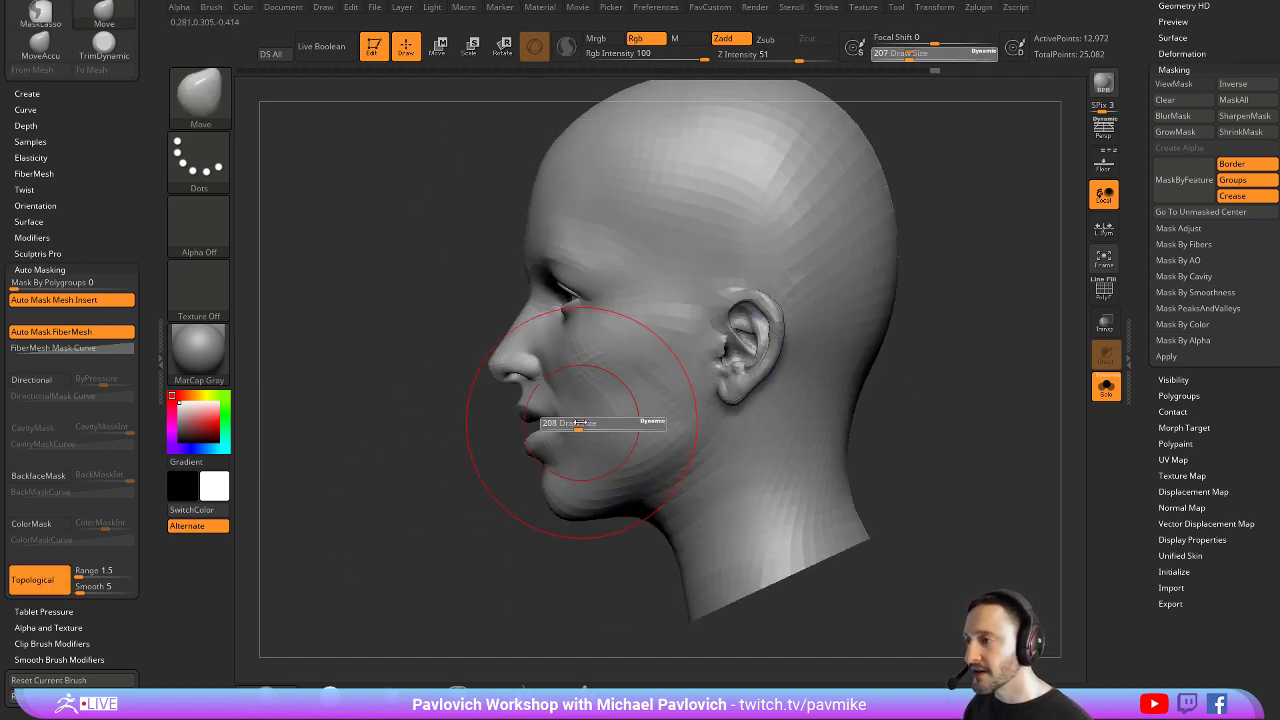
left_click_drag(580, 423, 577, 423)
left_click_drag(560, 418, 582, 407)
key("s")
left_click_drag(430, 484, 570, 480)
left_click_drag(883, 280, 893, 312, "alt")
Build up the cheek beside the smile with the Clay brush at Draw Size 91
key("b")
key("c")
key("l")
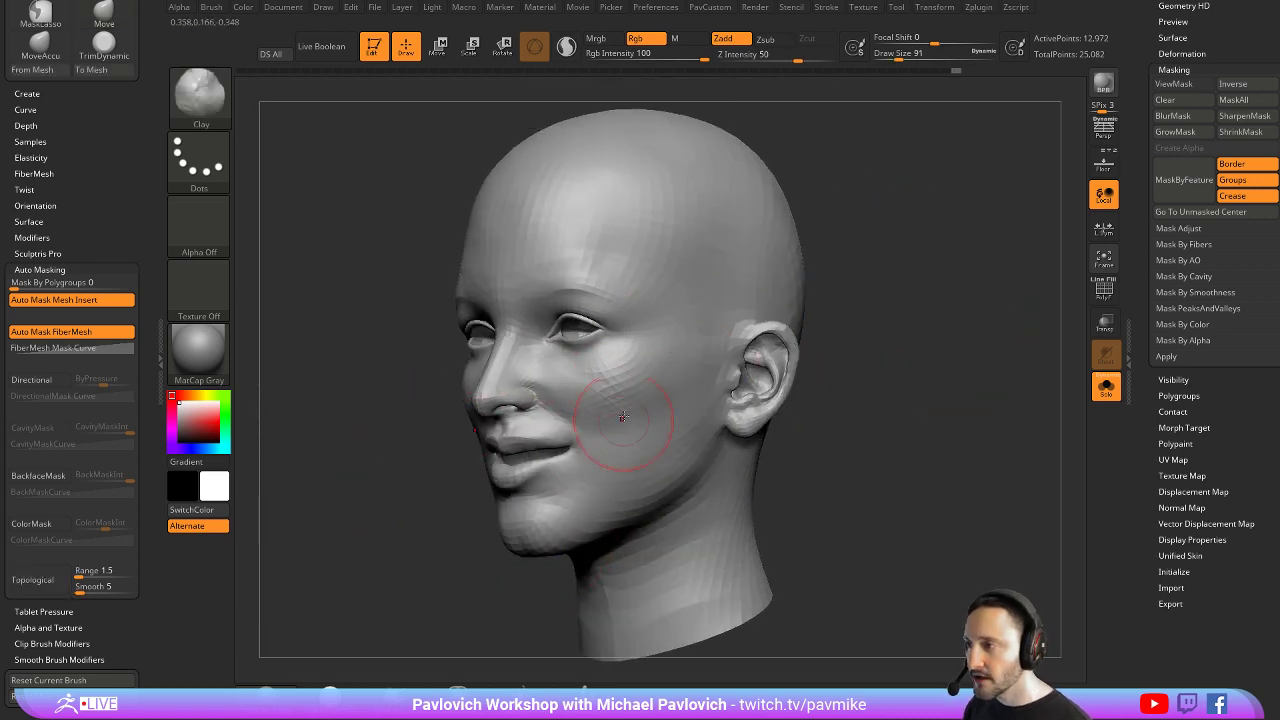
left_click_drag(704, 391, 748, 346)
left_click_drag(931, 339, 832, 318, "alt")
Adjust the mouth corner and surrounding cheek with the MoveAccu brush at Draw Size 133
type("bma")
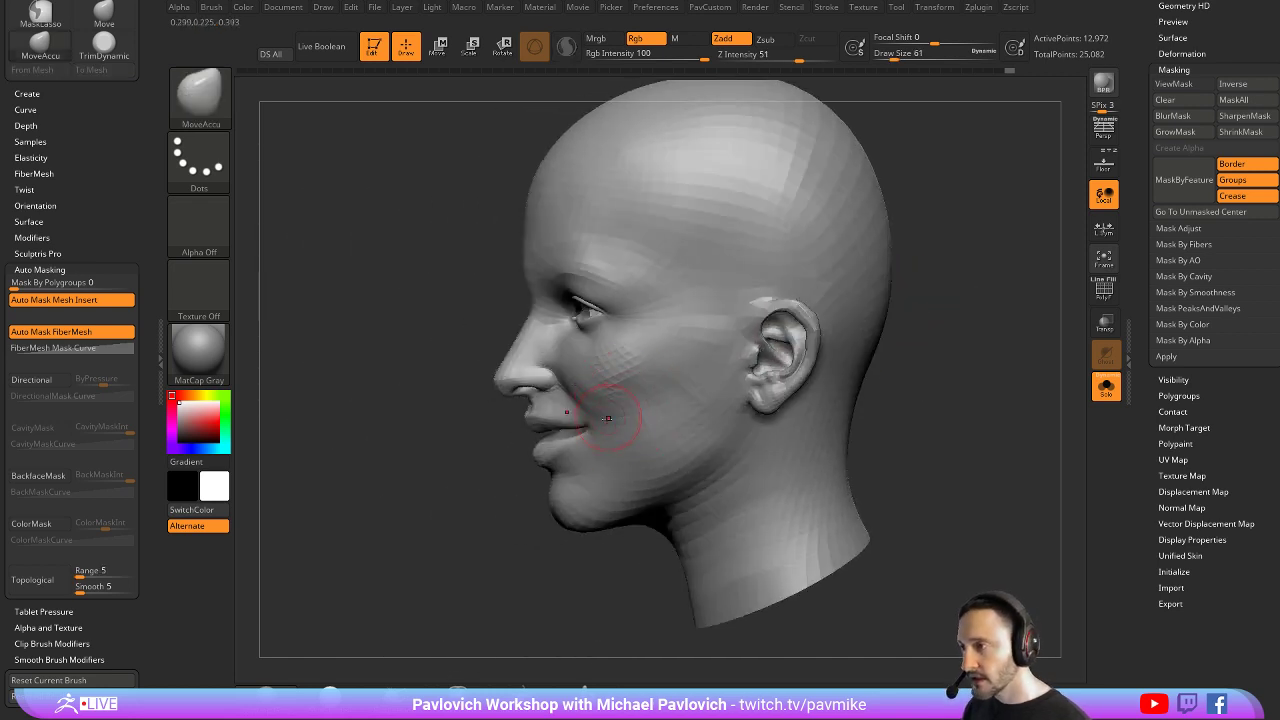
type("s161")
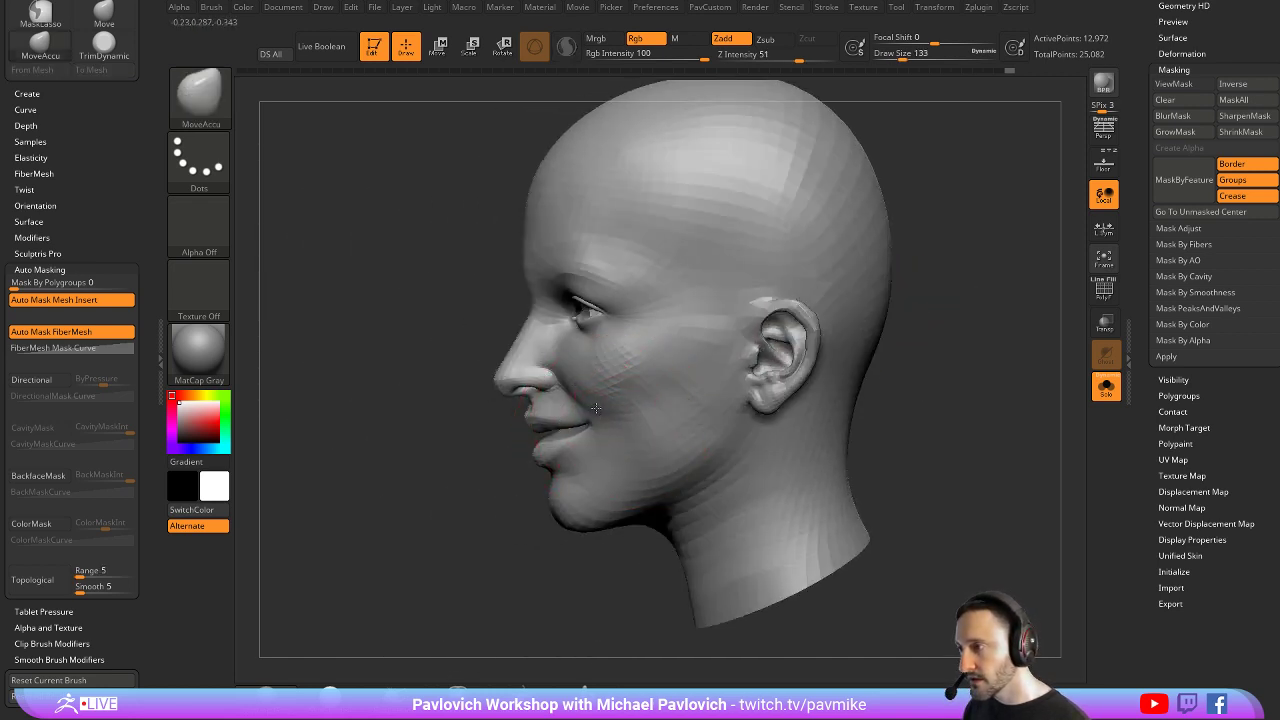
right_click_drag(590, 423, 738, 418)
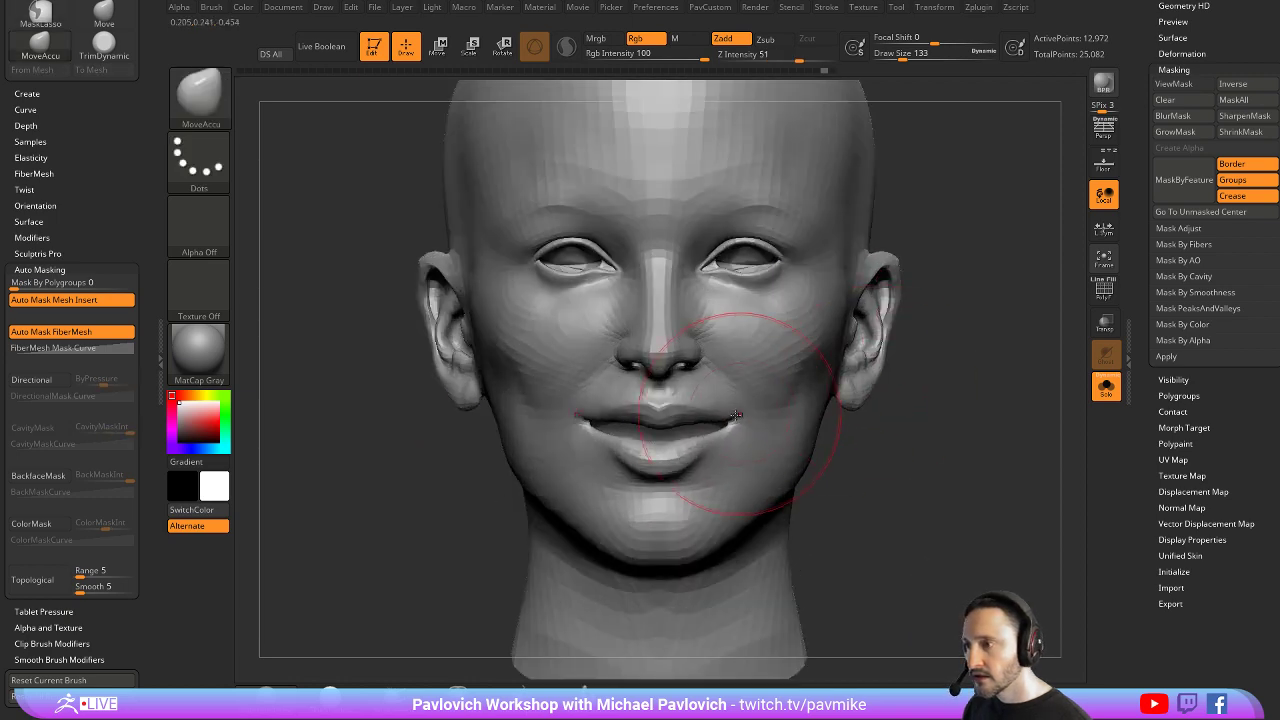
mouse_move(951, 376)
right_mouse_down()
mouse_move(490, 530)
mouse_move(937, 423)
mouse_move(920, 408)
mouse_move(939, 417)
right_mouse_up()
Shape the fold between nose and mouth corner with the Clay brush, using Draw Sizes 114 and 53
key("2")
key("s")
left_click(629, 423)
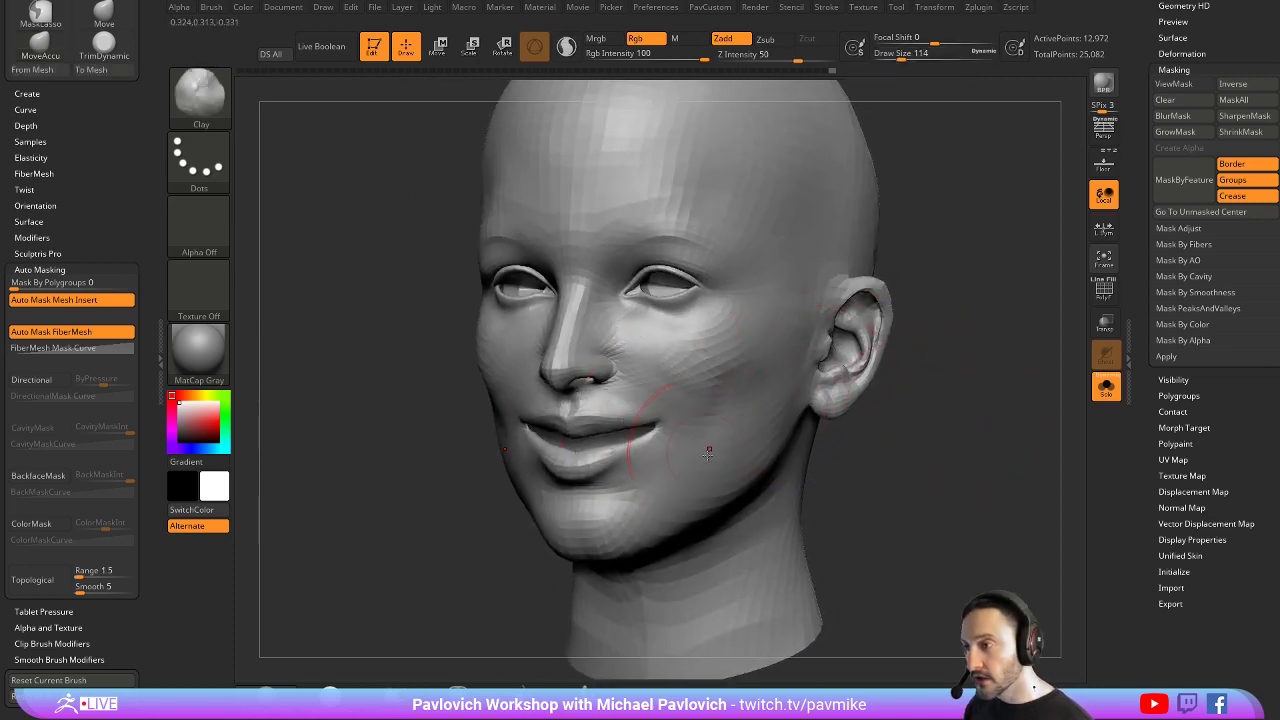
key("s")
left_click(666, 438)
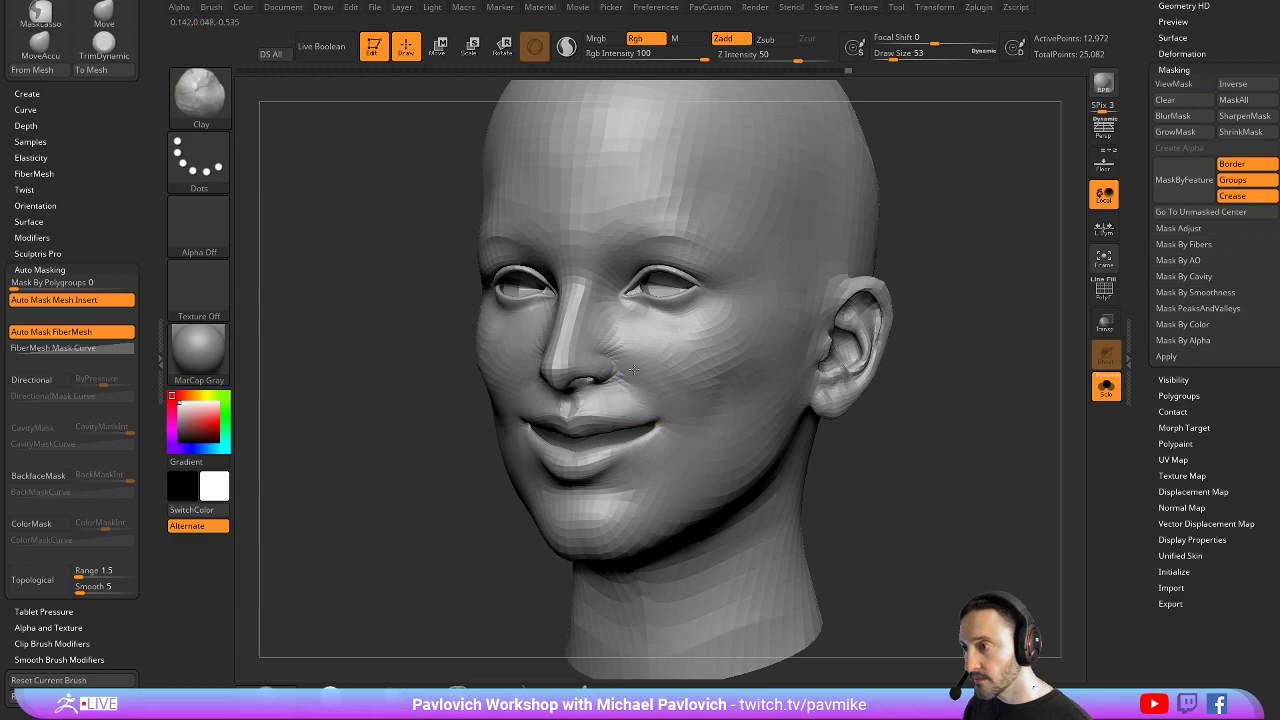
Fill out the cheek beside the nose with broader Clay strokes at Draw Size 168
right_click_drag(990, 334, 957, 334)
key("s")
left_click(671, 371)
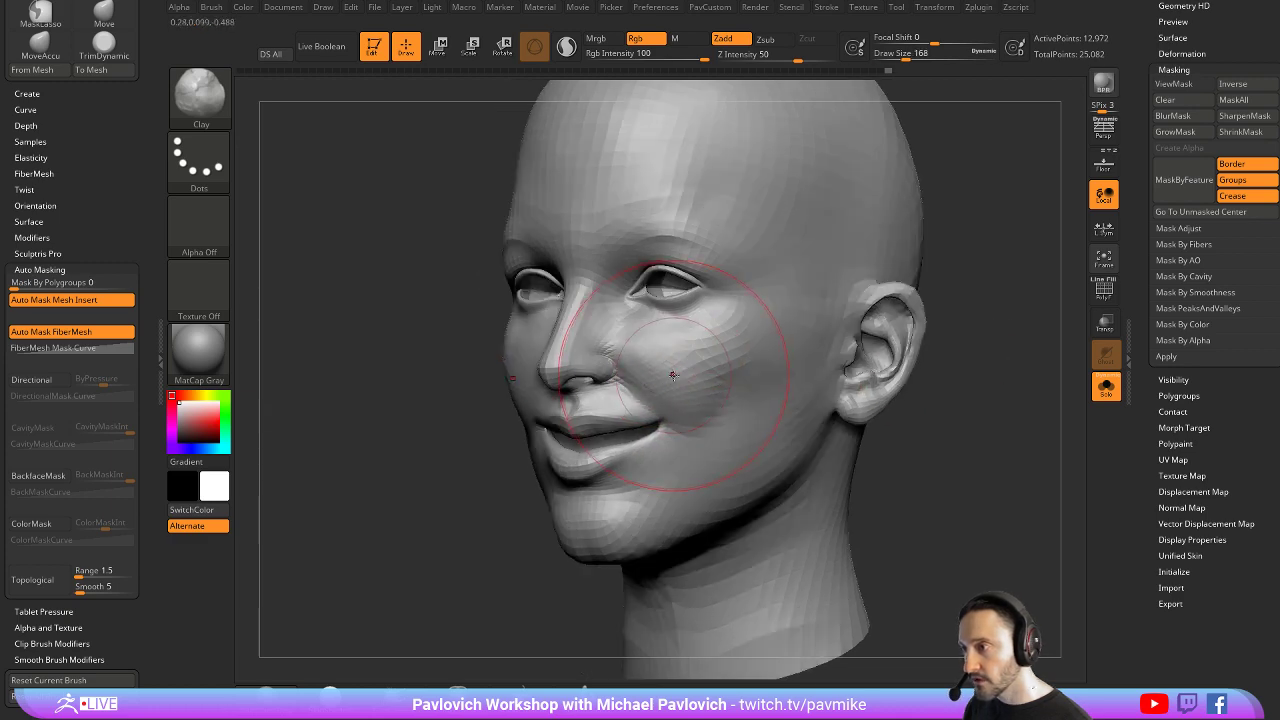
left_click_drag(664, 370, 690, 385)
right_click_drag(659, 330, 749, 334)
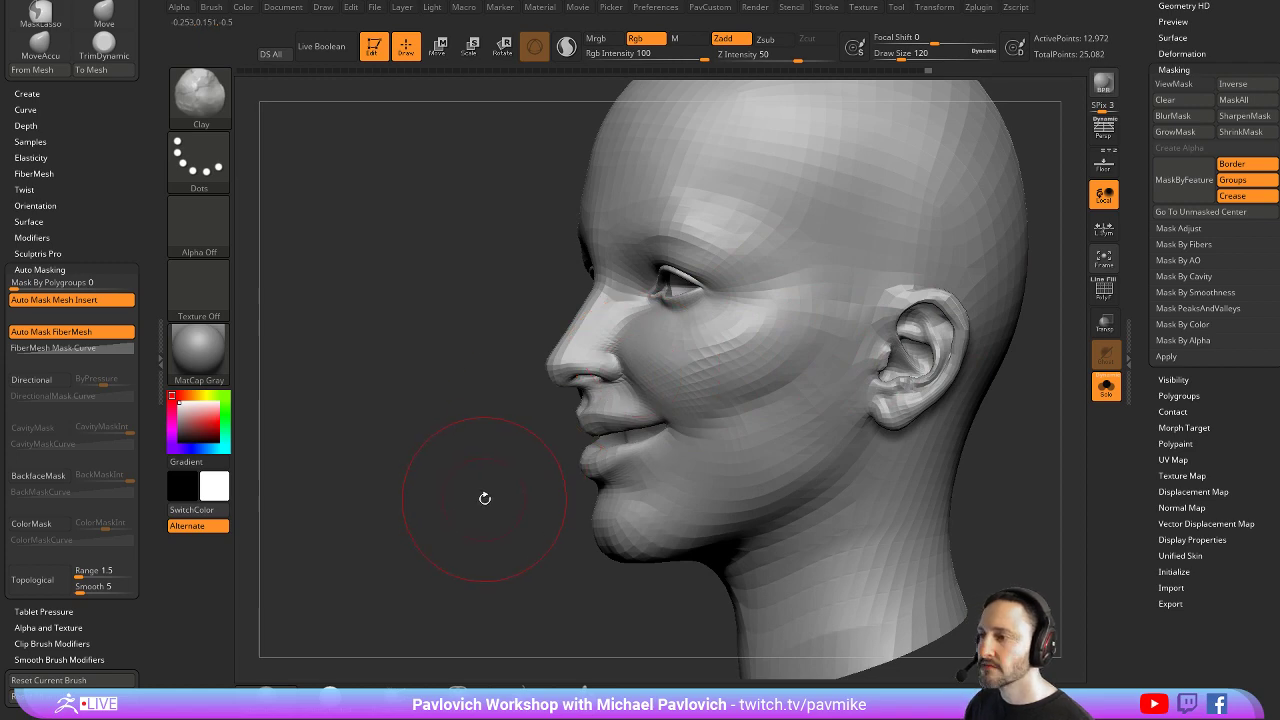
Refine the mouth corner with smaller brush strokes and switch to the Pinch brush at Draw Size 91
mouse_move(485, 498)
right_mouse_down()
mouse_move(514, 512)
mouse_move(570, 505)
right_mouse_up()
mouse_move(818, 373)
right_mouse_down("ctrl")
mouse_move(891, 349)
mouse_move(830, 365)
right_mouse_up("ctrl")
key("s")
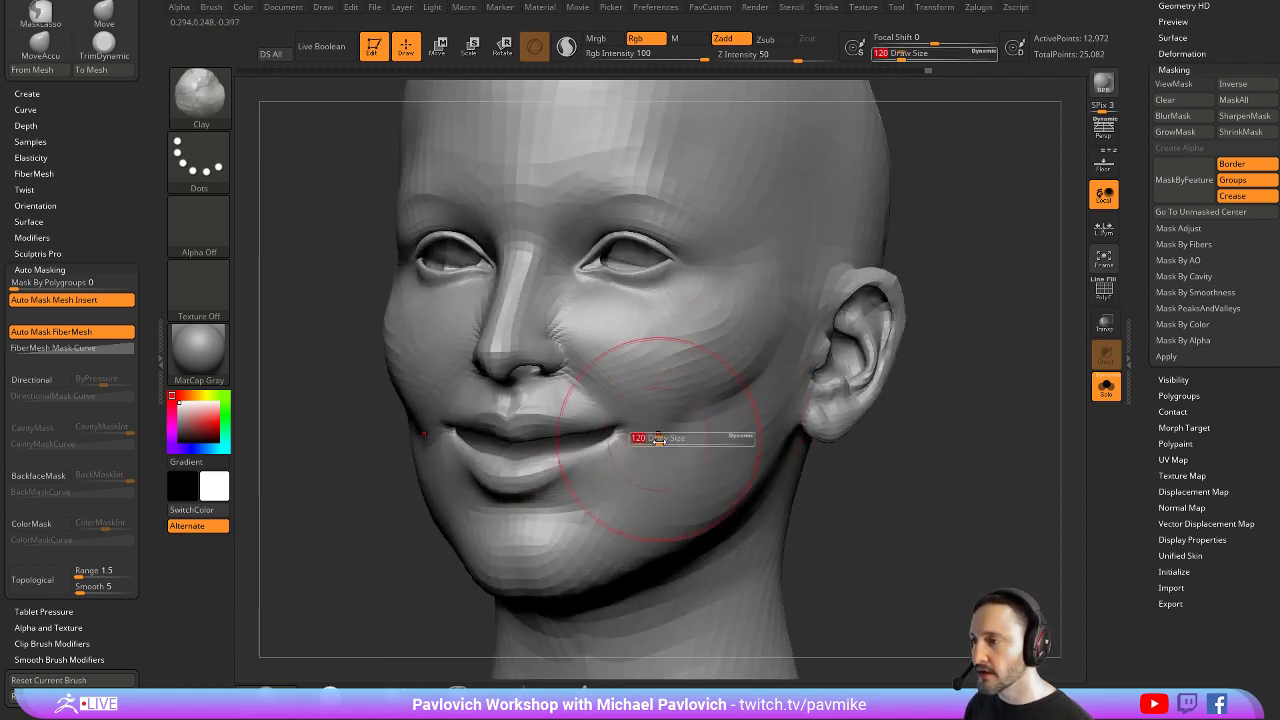
left_click(655, 440)
key("1")
key("s")
left_click_drag(622, 440, 575, 440)
key("b")
key("p")
key("i")
right_click_drag(929, 407, 974, 394)
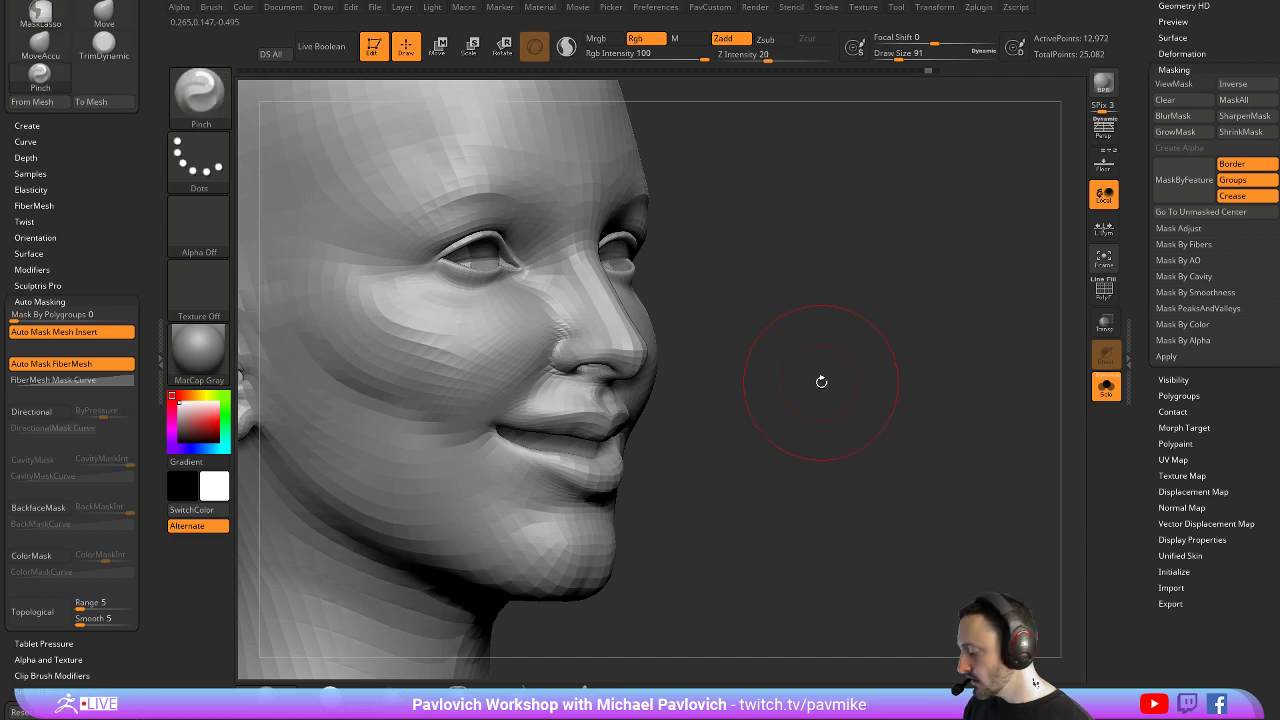
Mask the lower lip and jaw topologically, leaving the upper lip and upper face unmasked
key("w")
left_click(557, 529, "ctrl")
right_click_drag(857, 391, 610, 420)
left_click(575, 633, "ctrl")
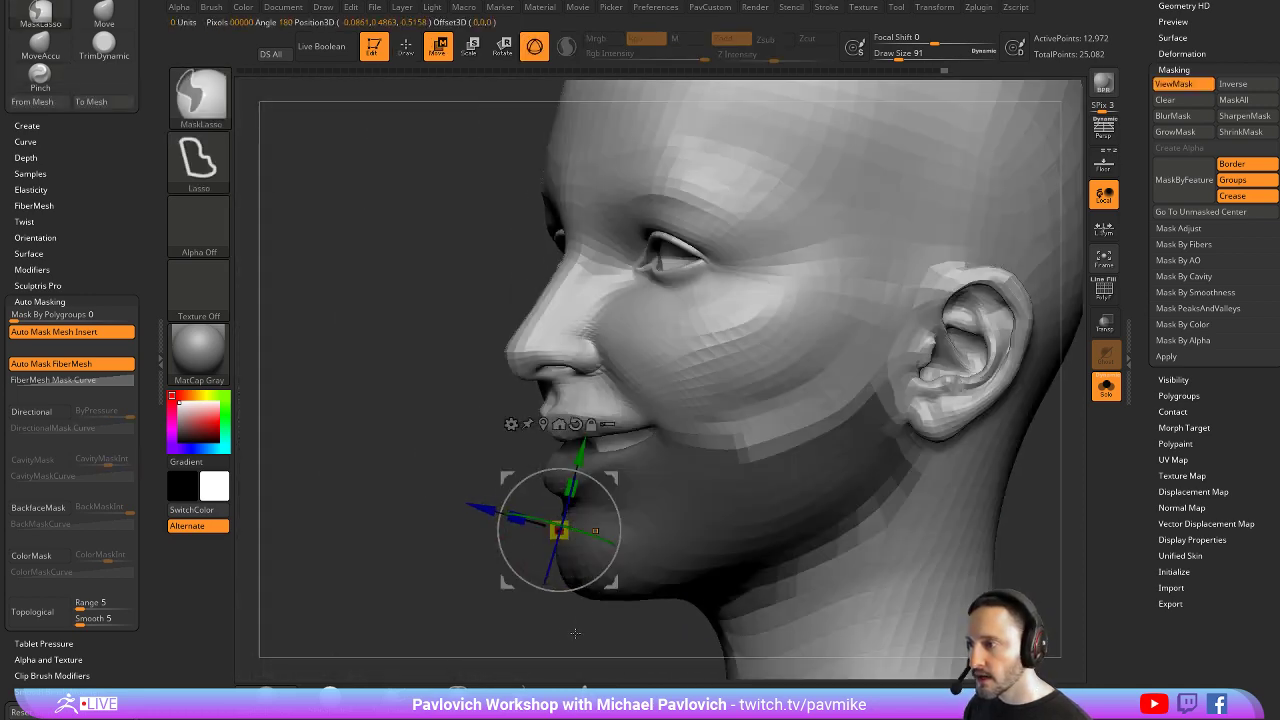
Reshape the unmasked upper lip with the Move brush at Draw Size 86, then clear the mask
key("q")
key("b")
key("m")
key("v")
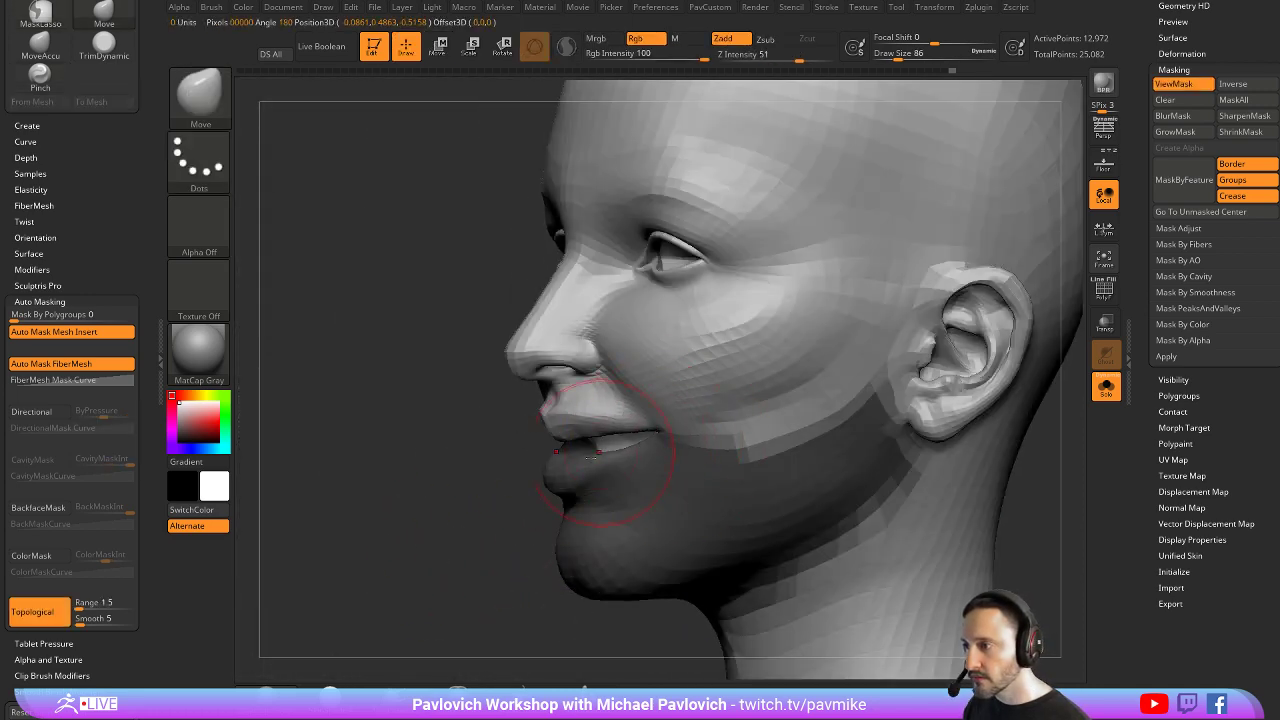
right_click_drag(592, 452, 643, 418)
right_click_drag(501, 509, 614, 465)
right_click_drag(737, 408, 914, 317)
left_click_drag(914, 317, 717, 374, "ctrl")
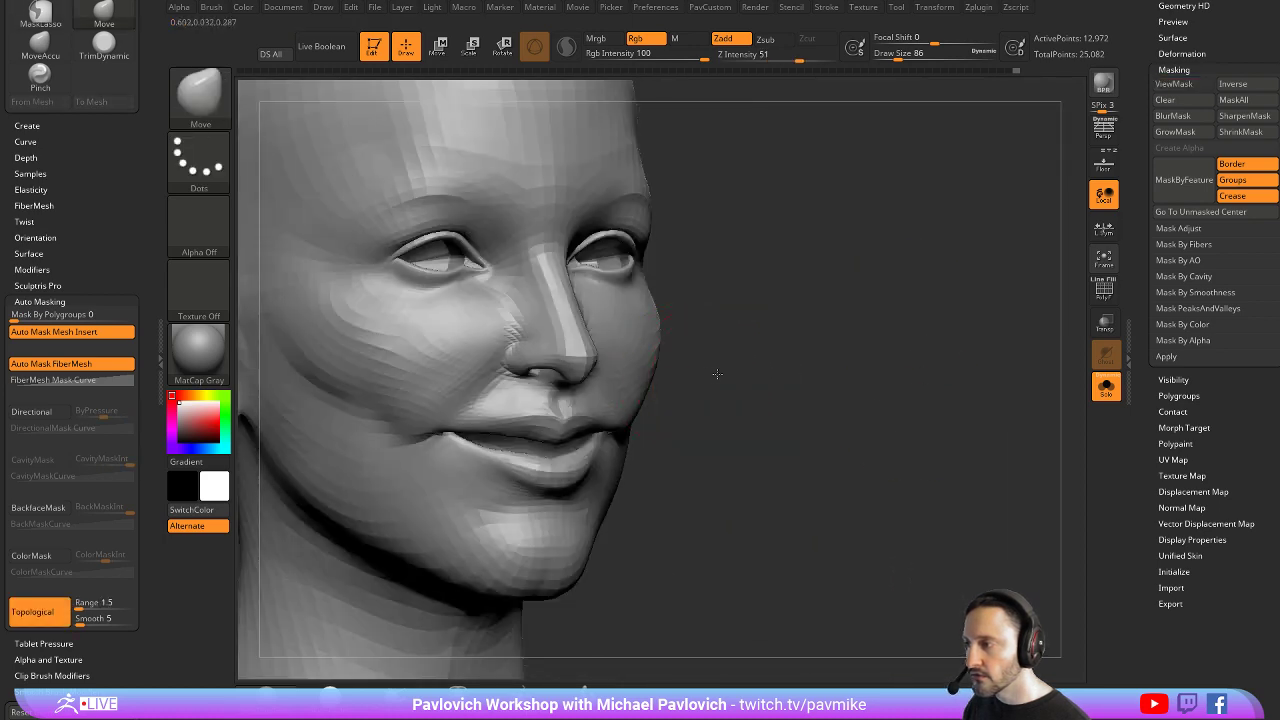
Nudge the mouth corner with the Move brush at Draw Size 57 and smooth the skin around it
right_click_drag(717, 374, 590, 390)
key("bracketleft")
left_click_drag(471, 457, 478, 448)
left_click_drag(480, 460, 491, 477, "shift")
right_click_drag(850, 430, 718, 411)
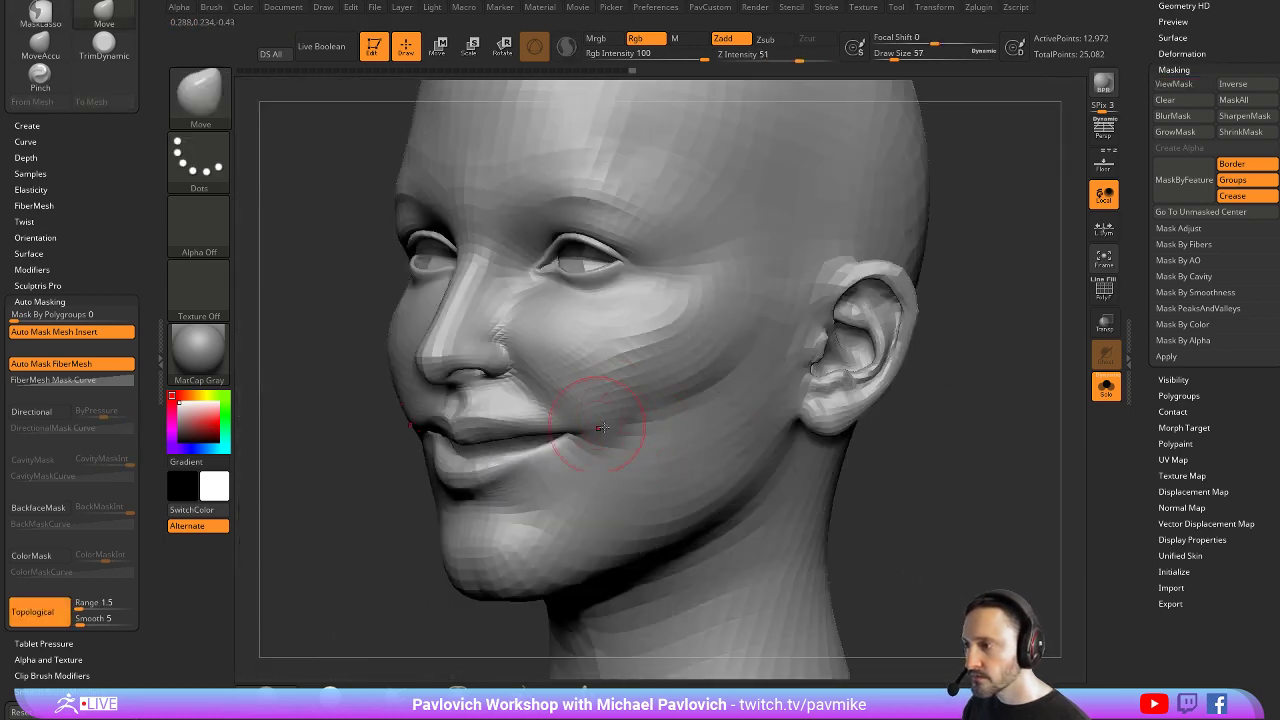
left_click_drag(601, 428, 606, 462, "shift")
right_click_drag(888, 366, 966, 357)
Undo the last stroke and adjust the area below the mouth corner with the MoveAccu brush
key("b")
key("m")
key("a")
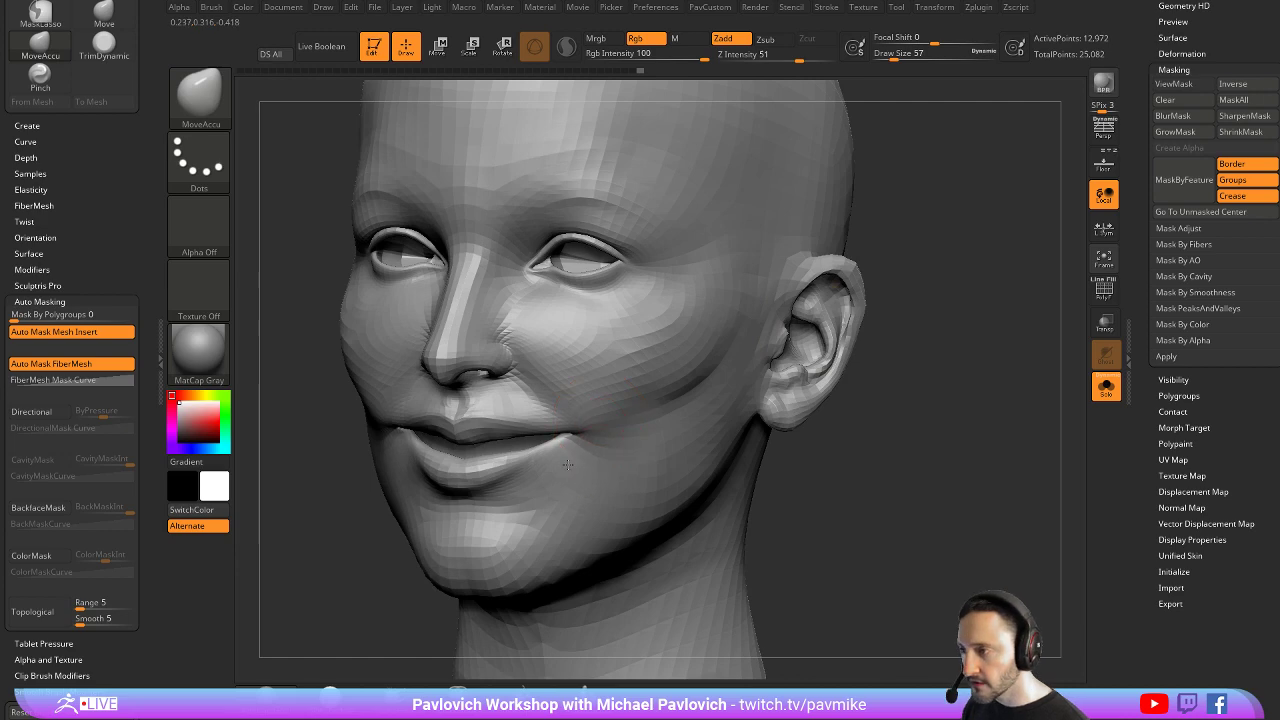
key("ctrl+z")
mouse_move(567, 464)
left_mouse_down()
mouse_move(582, 456)
mouse_move(542, 488)
left_mouse_up()
Add Clay strokes at Draw Size 57 around the mouth corner and lower cheek, smoothing the result
key("b")
key("c")
key("l")
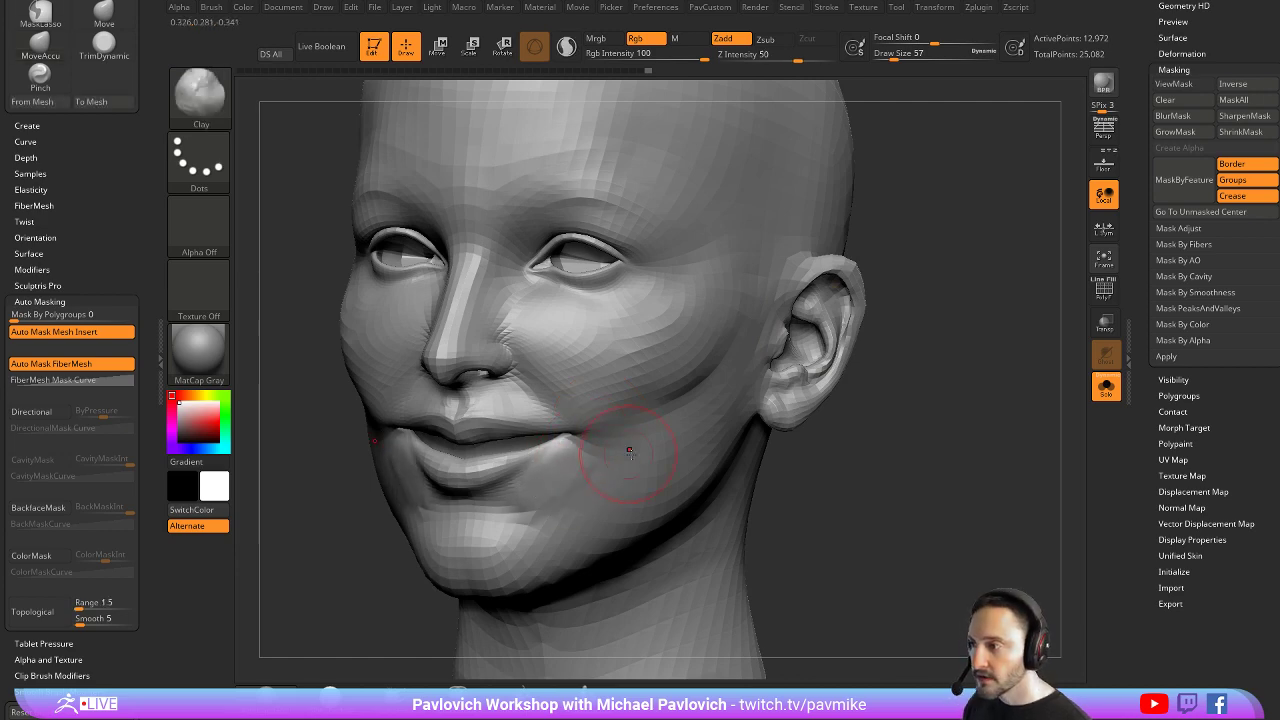
right_click_drag(629, 453, 876, 418)
left_click_drag(369, 447, 440, 504)
right_click_drag(850, 436, 650, 447)
left_click_drag(603, 455, 550, 507)
left_click_drag(607, 430, 643, 506, "shift")
Add a Clay stroke from the chin side up across the lower cheek and check the whole head from the front
right_click_drag(850, 480, 640, 455)
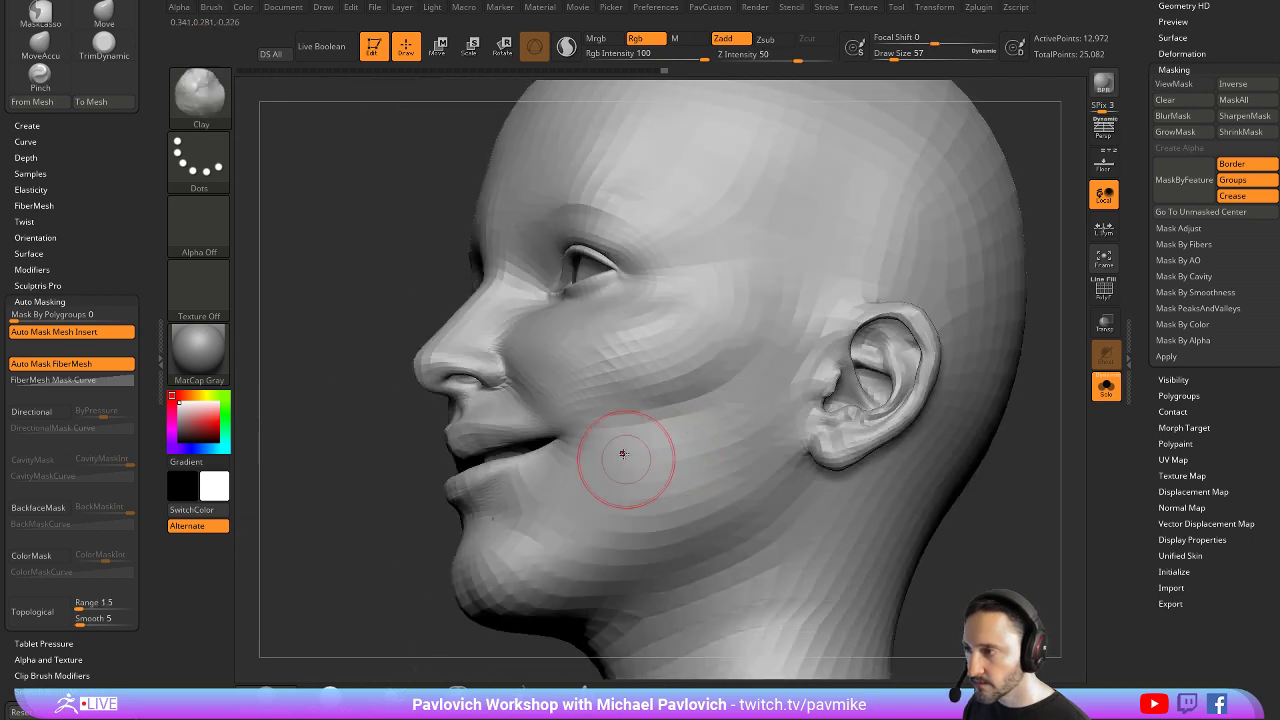
mouse_move(570, 494)
left_mouse_down()
mouse_move(635, 485)
mouse_move(684, 432)
left_mouse_up()
mouse_move(960, 430)
right_mouse_down("ctrl")
mouse_move(1038, 462)
mouse_move(638, 463)
right_mouse_up("ctrl")
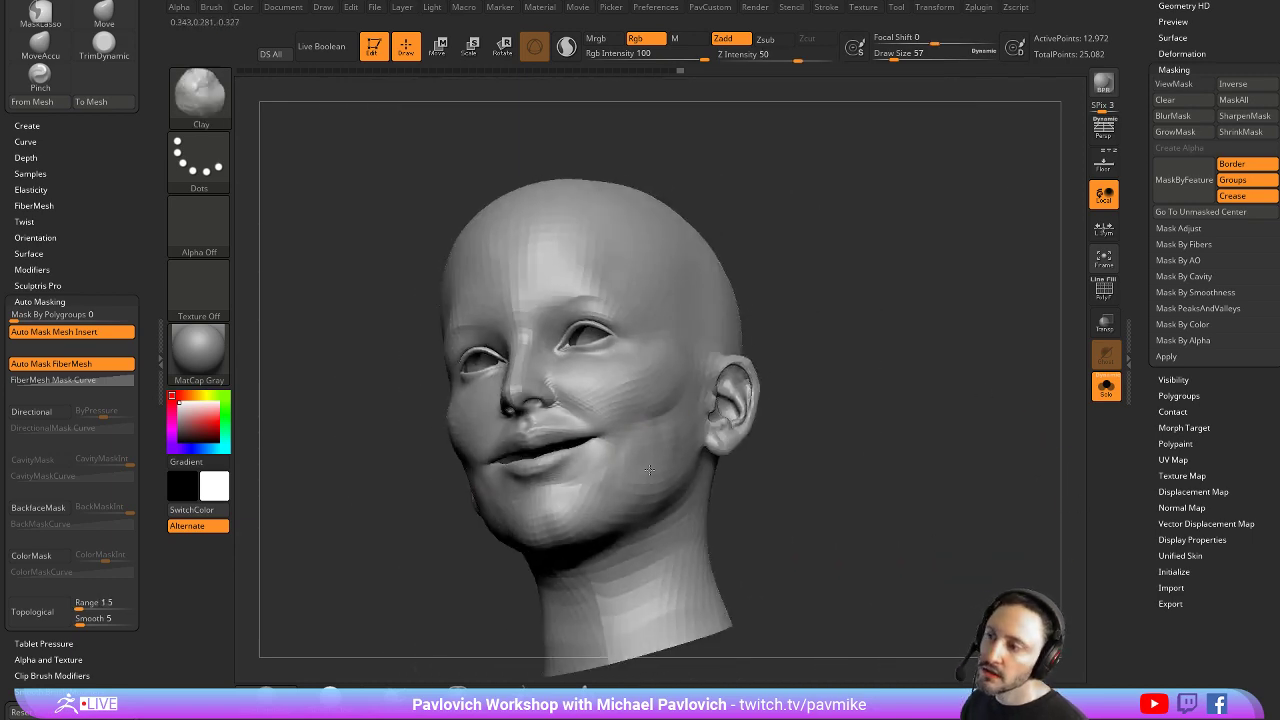
key("shift")
mouse_move(659, 381)
right_mouse_down("shift")
mouse_move(880, 334)
mouse_move(883, 345)
right_mouse_up("shift")
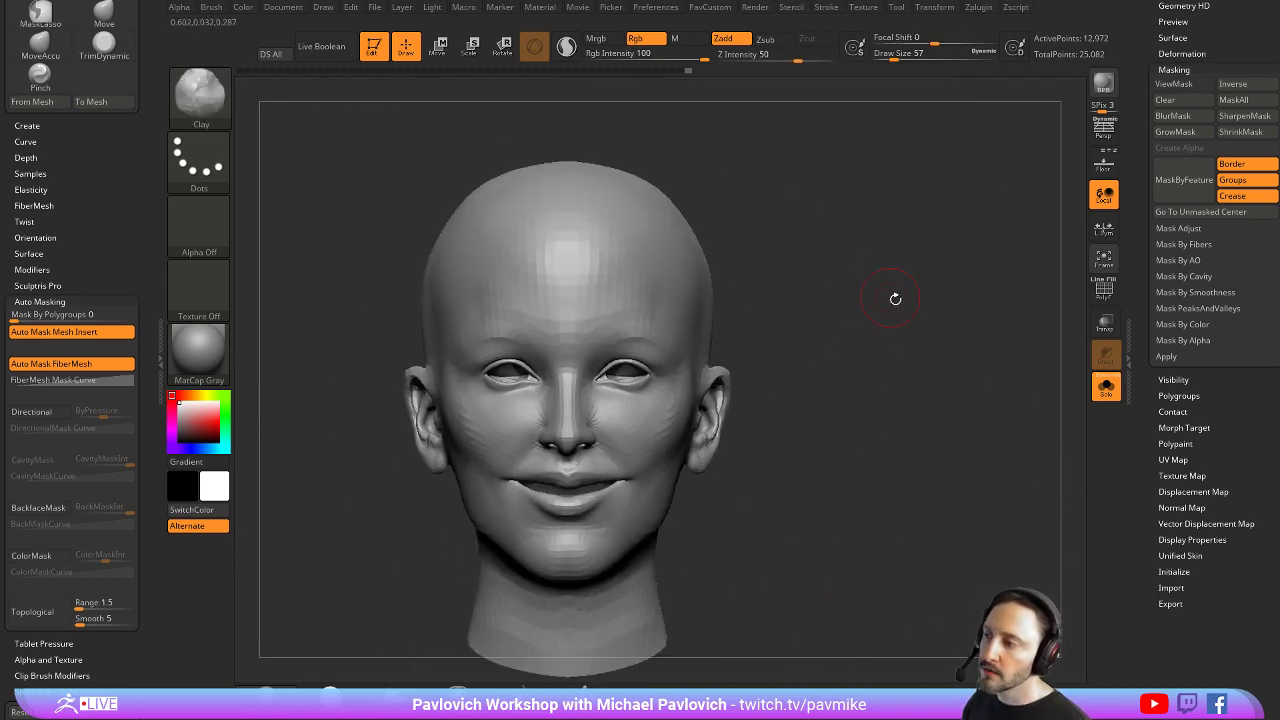
right_click_drag(895, 299, 680, 340)
Disable topological masking on the Move brush and pull the mouth corner at Draw Size 114
key("s")
left_click_drag(545, 497, 625, 477)
key("b")
key("m")
key("v")
left_click(33, 611)
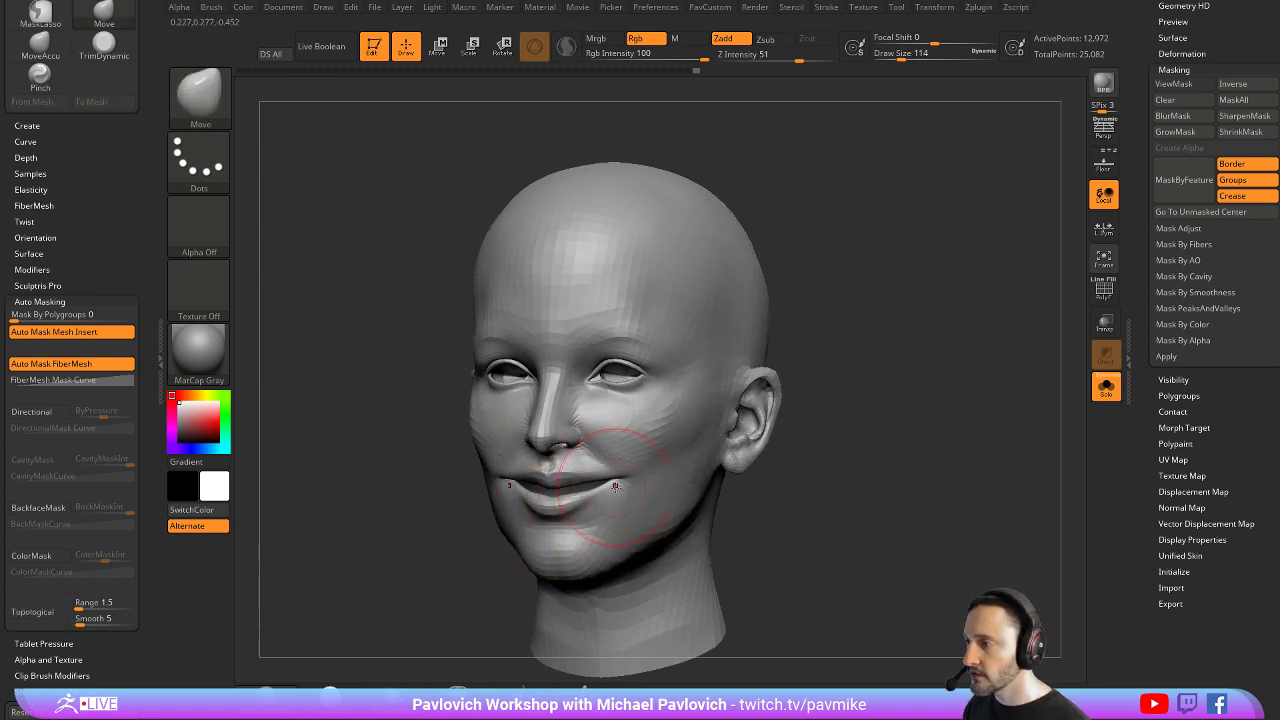
right_click_drag(616, 476, 643, 483)
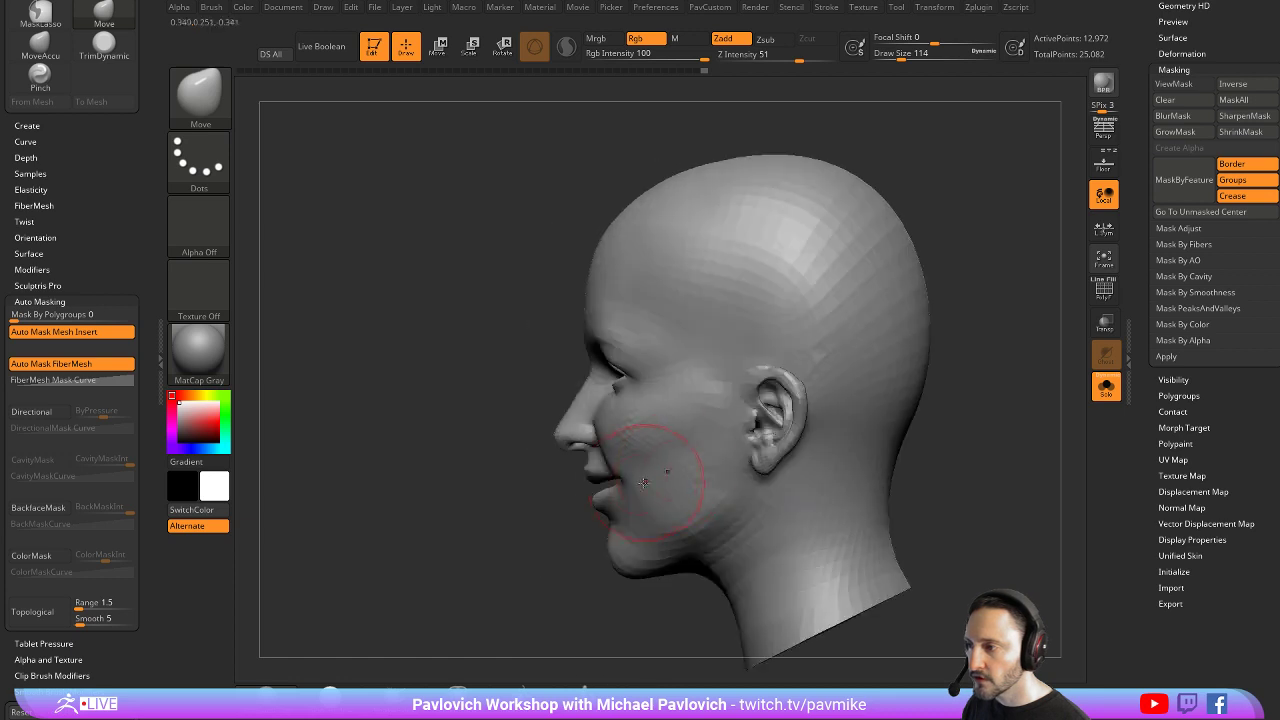
Refine the upper cheeks and face with the Move brush at Draw Size 96, checking from several angles
key("s")
left_click_drag(615, 470, 621, 448)
left_click_drag(497, 445, 623, 350)
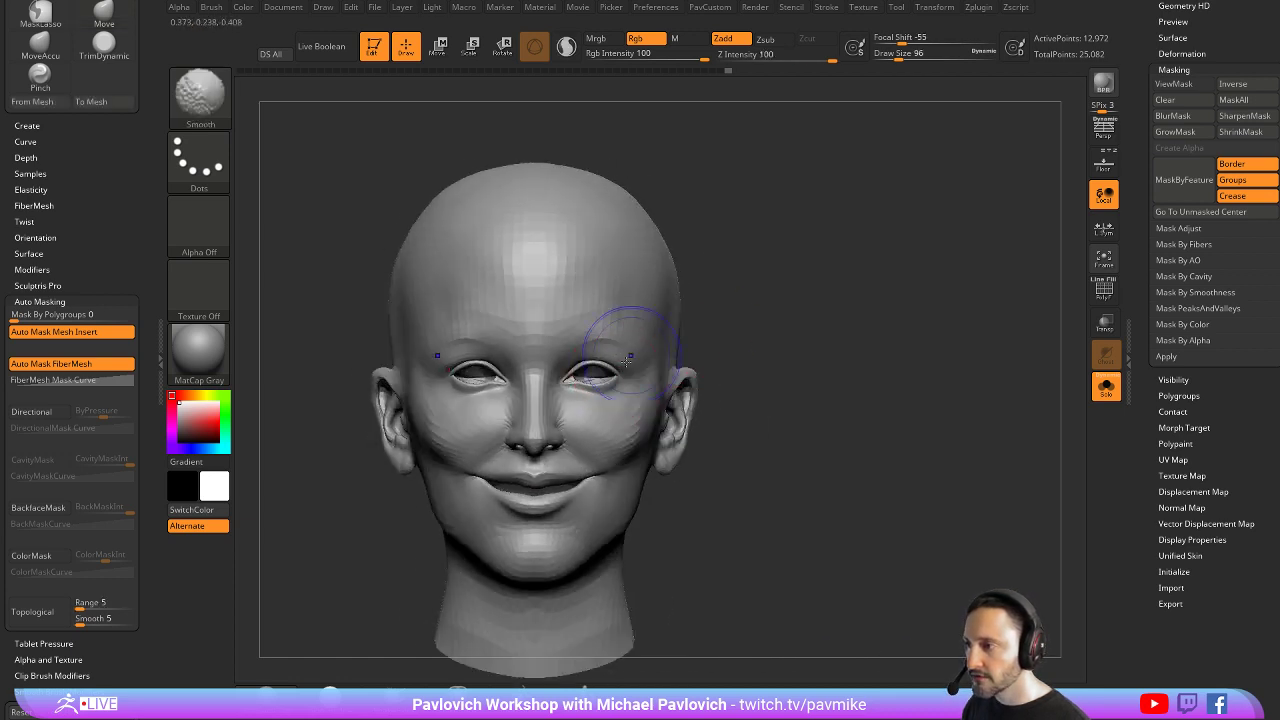
left_click_drag(607, 399, 609, 392)
left_click_drag(766, 334, 638, 436)
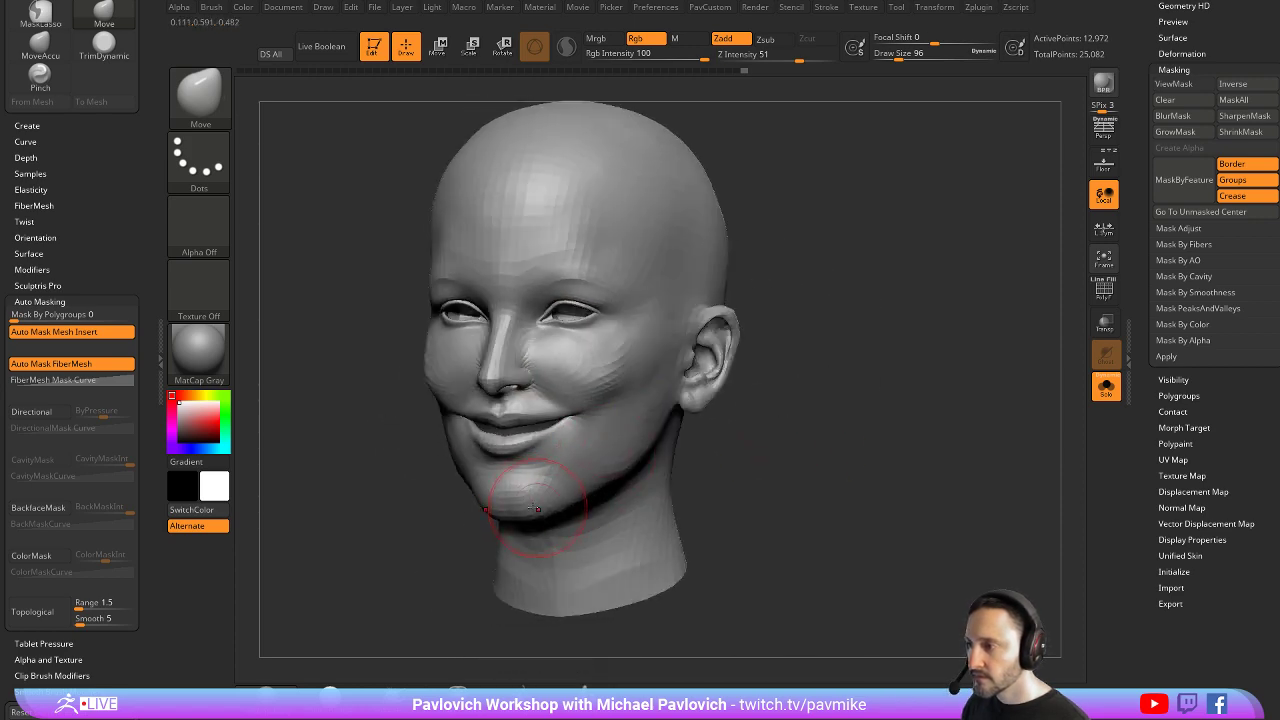
mouse_move(766, 443)
left_mouse_down()
mouse_move(481, 465)
mouse_move(624, 440)
left_mouse_up()
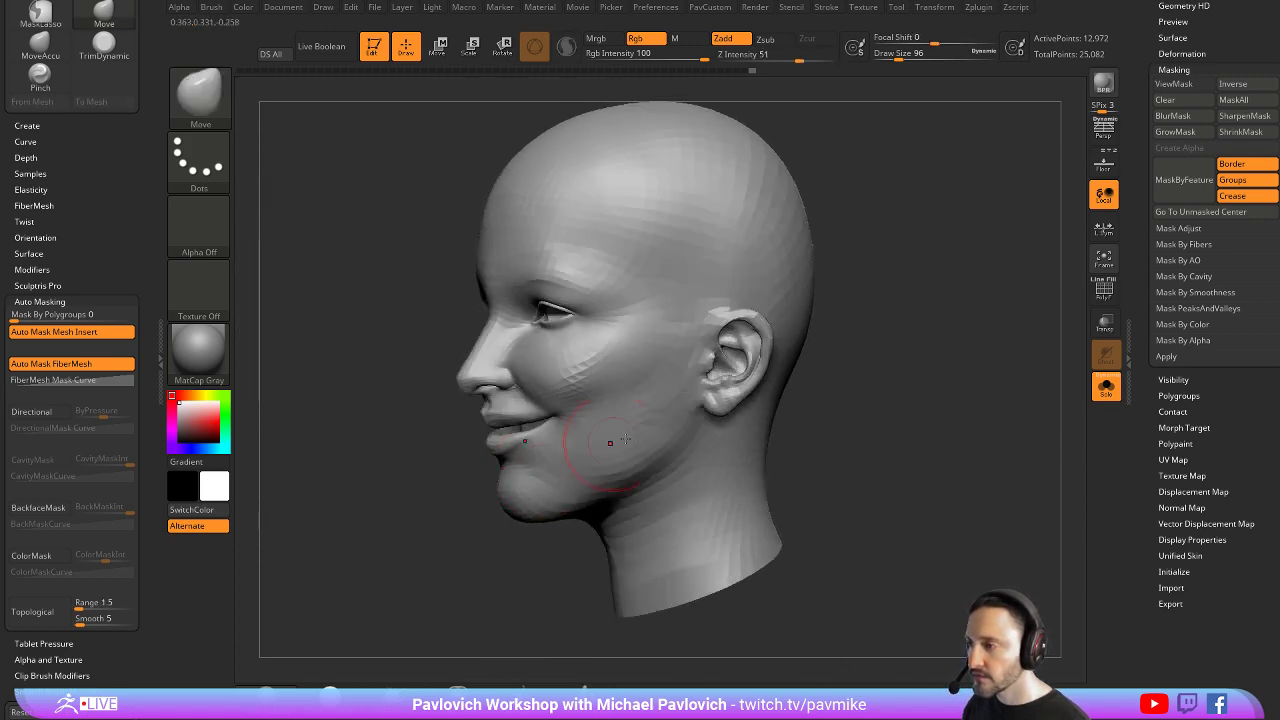
left_click_drag(840, 420, 895, 365)
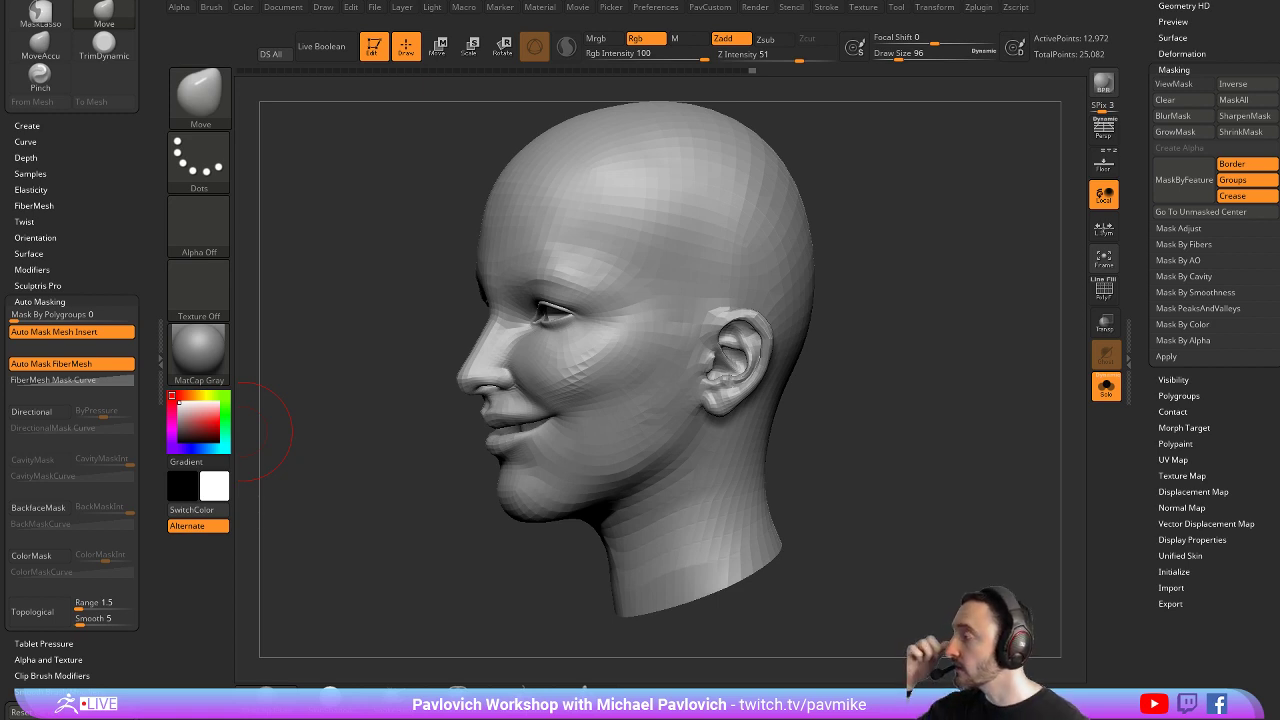
Replace the head with the Cube3D primitive and display its polyframe
left_click_drag(1151, 185, 1151, 403)
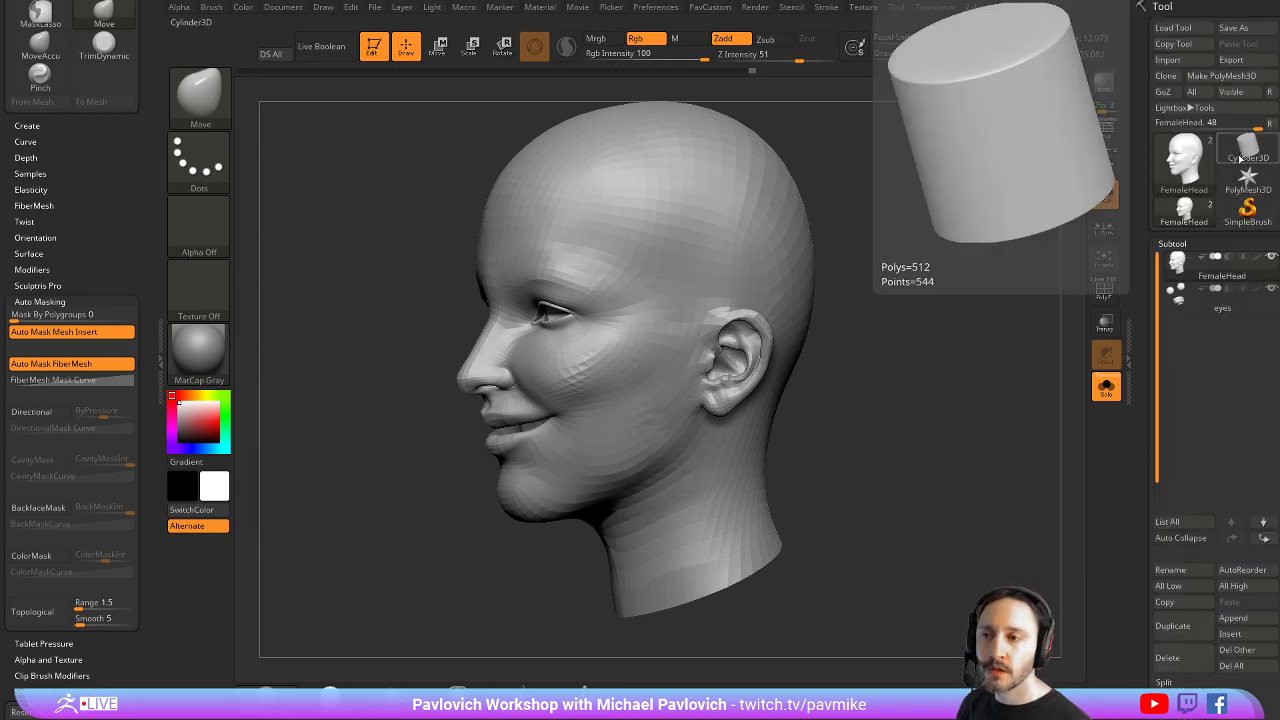
left_click(1205, 176)
left_click(787, 226)
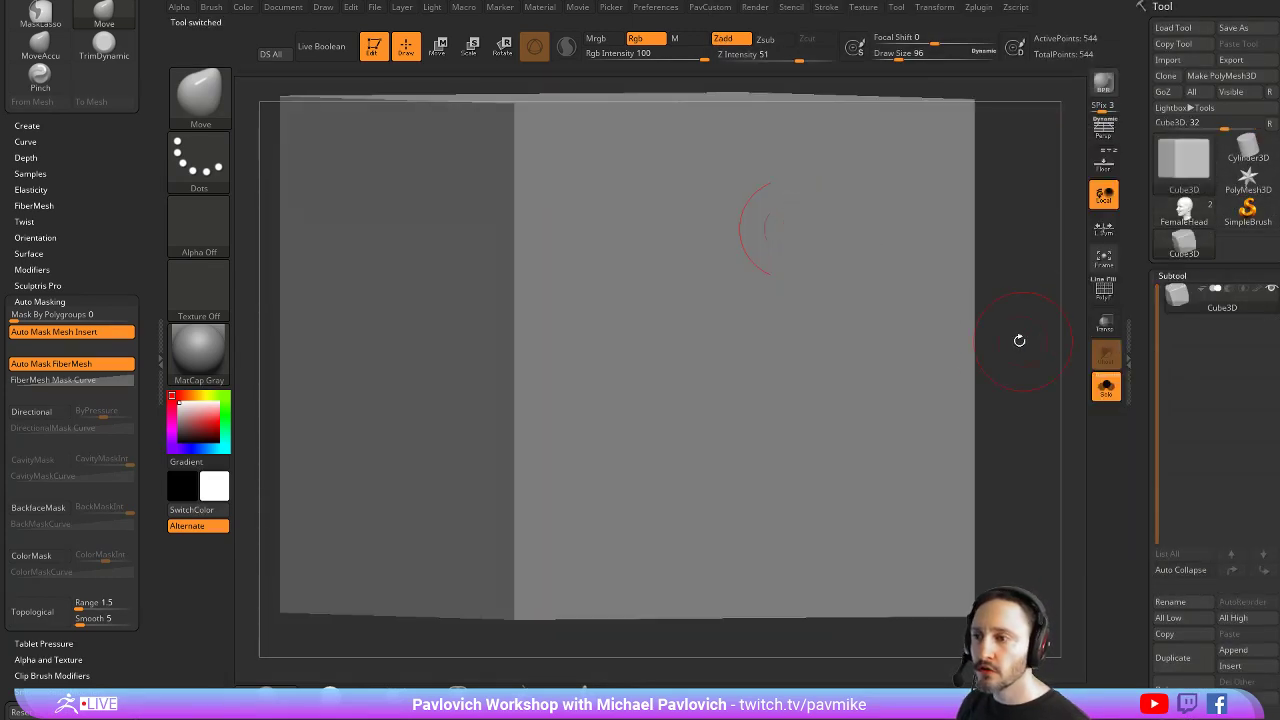
left_click(1104, 290)
scroll(1140, 209, "down", 10)
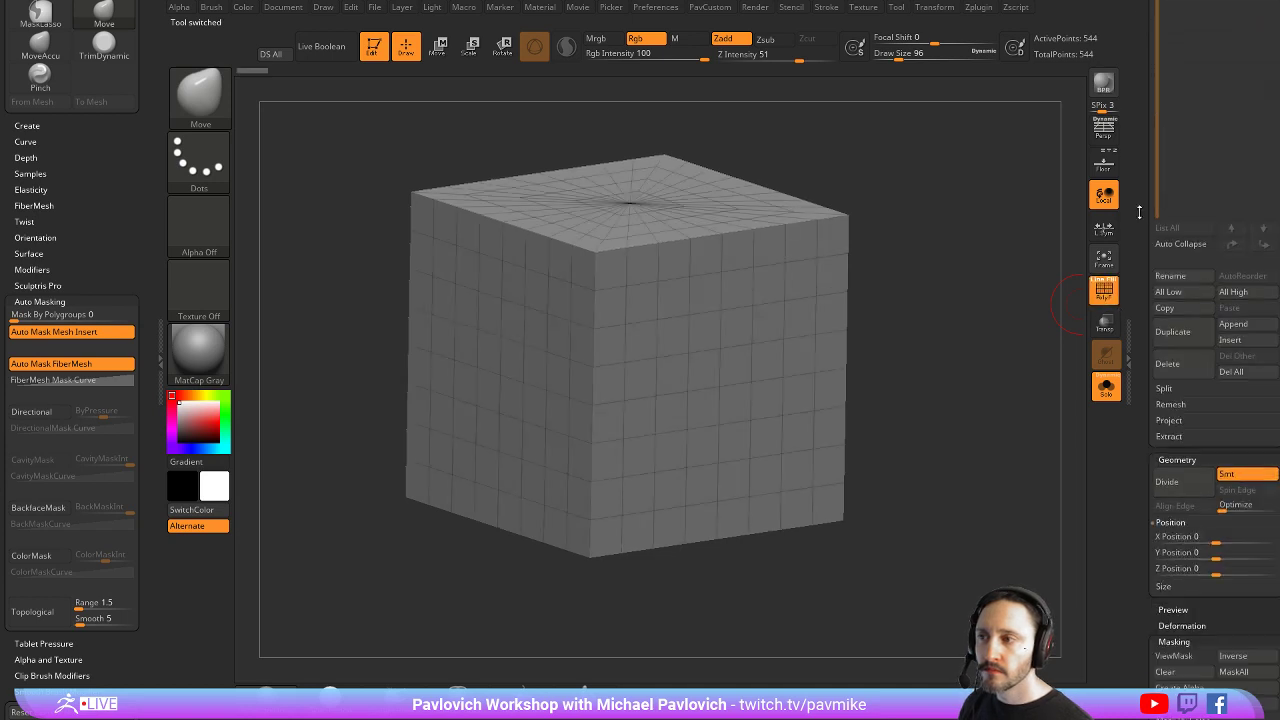
left_click_drag(1140, 210, 1140, 510)
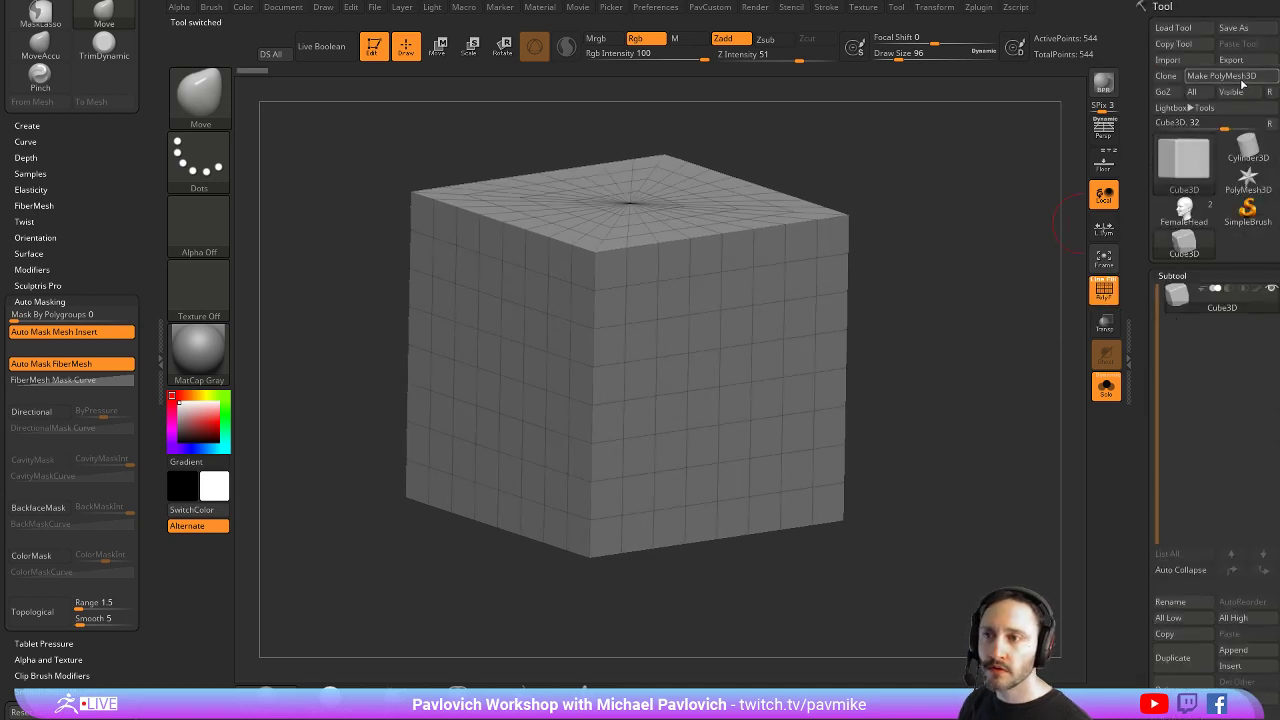
Convert the cube to a PolyMesh3D, increase its mesh density and hide the polyframe
left_click(1222, 77)
key("space")
left_click(940, 207)
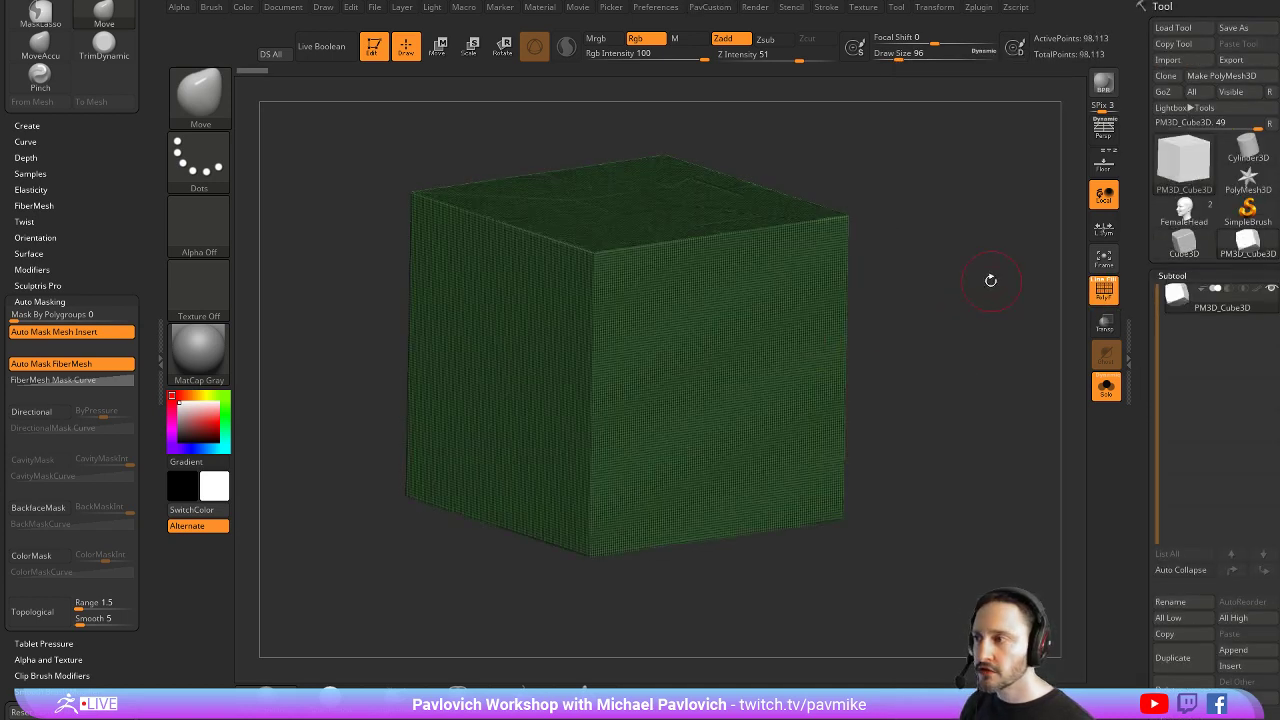
left_click_drag(991, 280, 1019, 288, "alt")
key("shift+f")
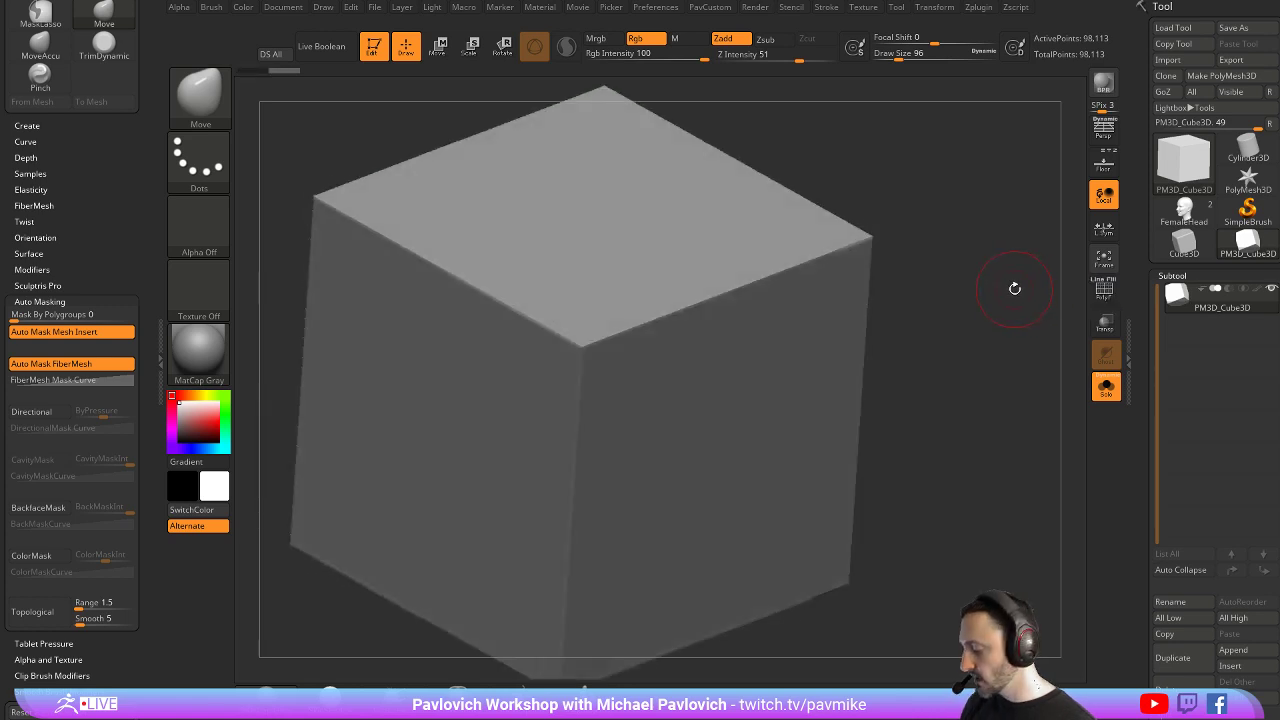
Try a Clay stroke across the cube's upper edge at Draw Size 242 and undo it
key("1")
key("s")
left_click_drag(688, 283, 706, 283)
mouse_move(647, 238)
left_mouse_down()
mouse_move(722, 297)
mouse_move(735, 332)
left_mouse_up()
key("ctrl+z")
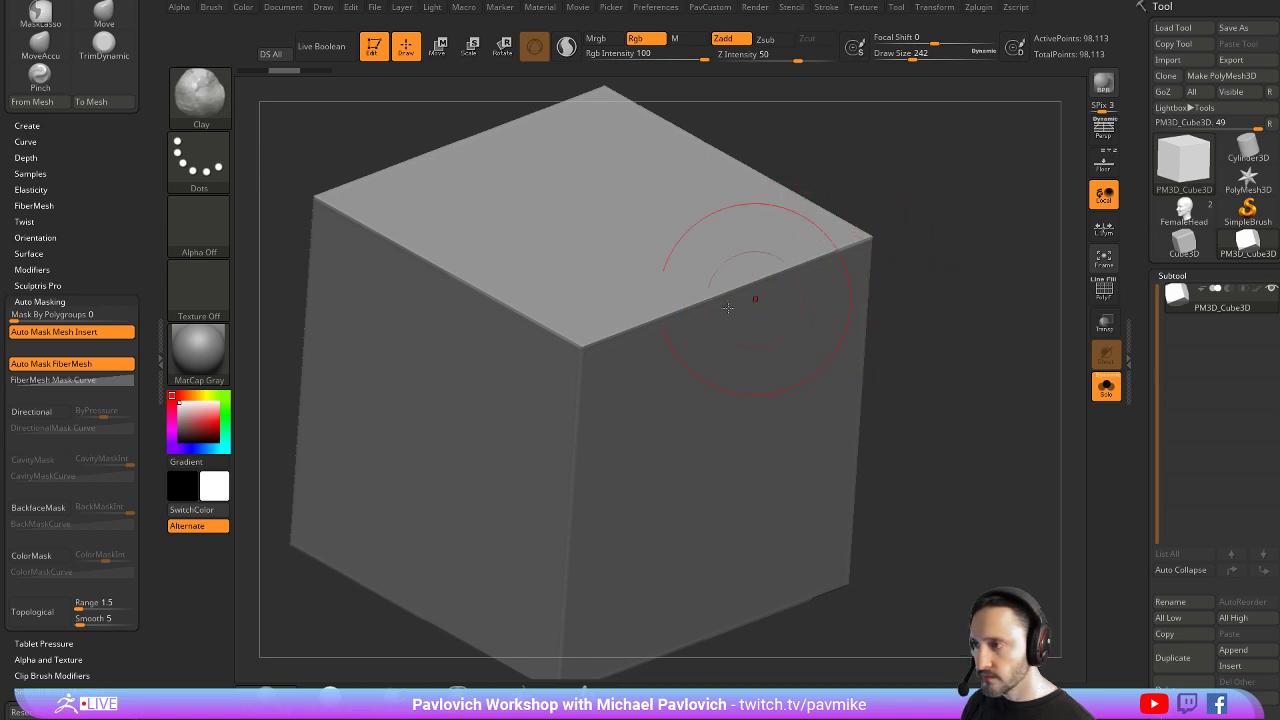
Smooth the cube's upper edge and lay a ClayTubes stroke across it at Draw Size 242
left_click_drag(583, 334, 884, 236, "shift")
key("b")
key("c")
key("t")
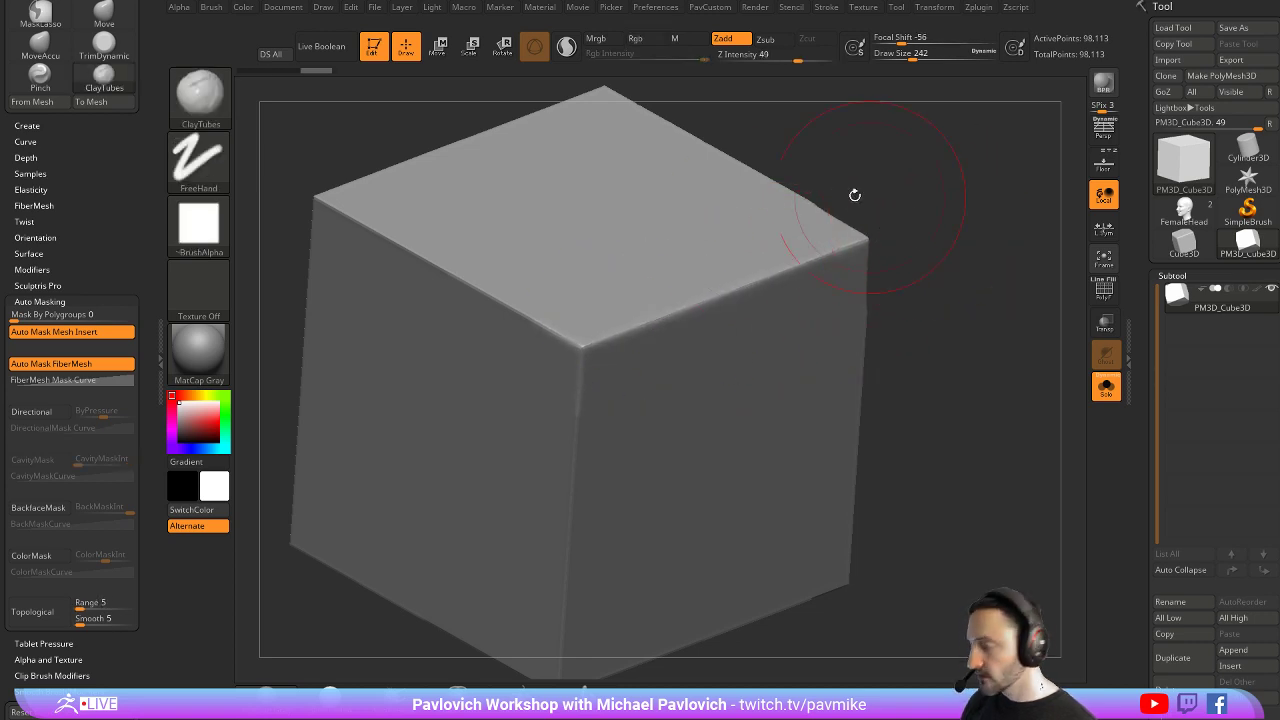
mouse_move(650, 238)
left_mouse_down()
mouse_move(729, 290)
mouse_move(732, 347)
left_mouse_up()
left_click_drag(950, 268, 909, 269)
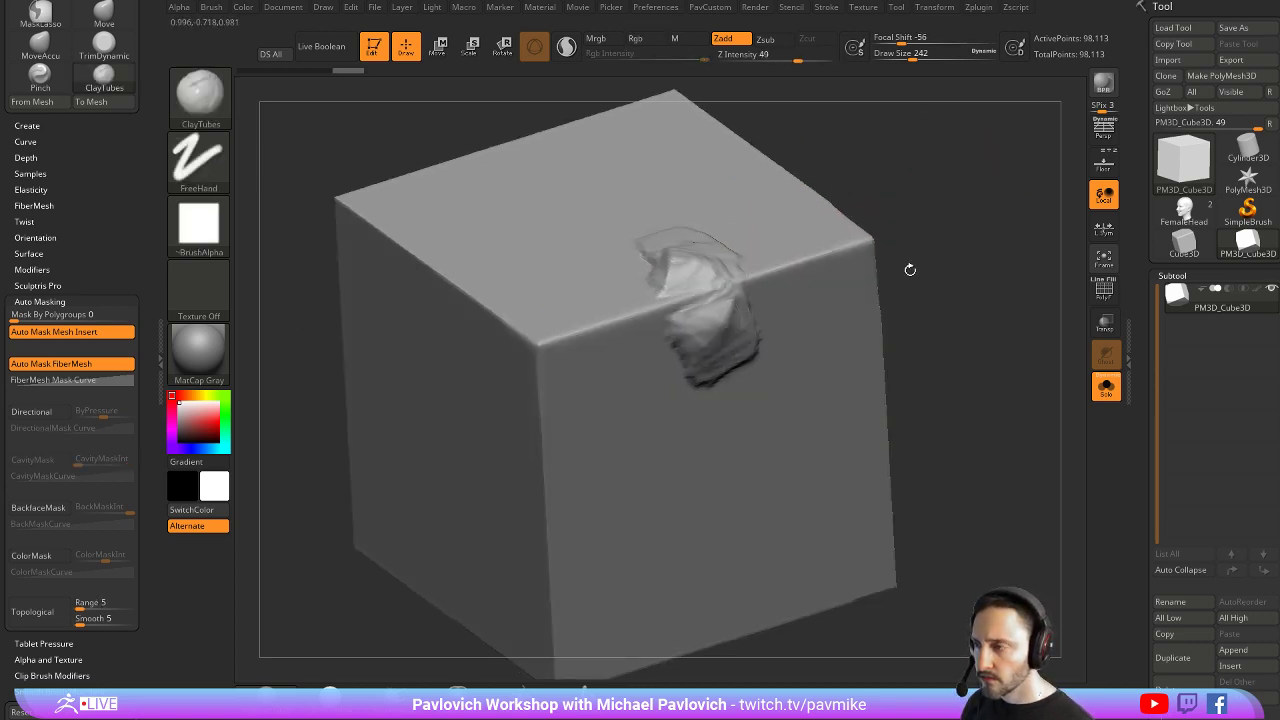
Undo the ClayTubes stroke, try a longer one across the cube's upper edge and undo it as well
key("ctrl+z")
left_click_drag(660, 236, 722, 321)
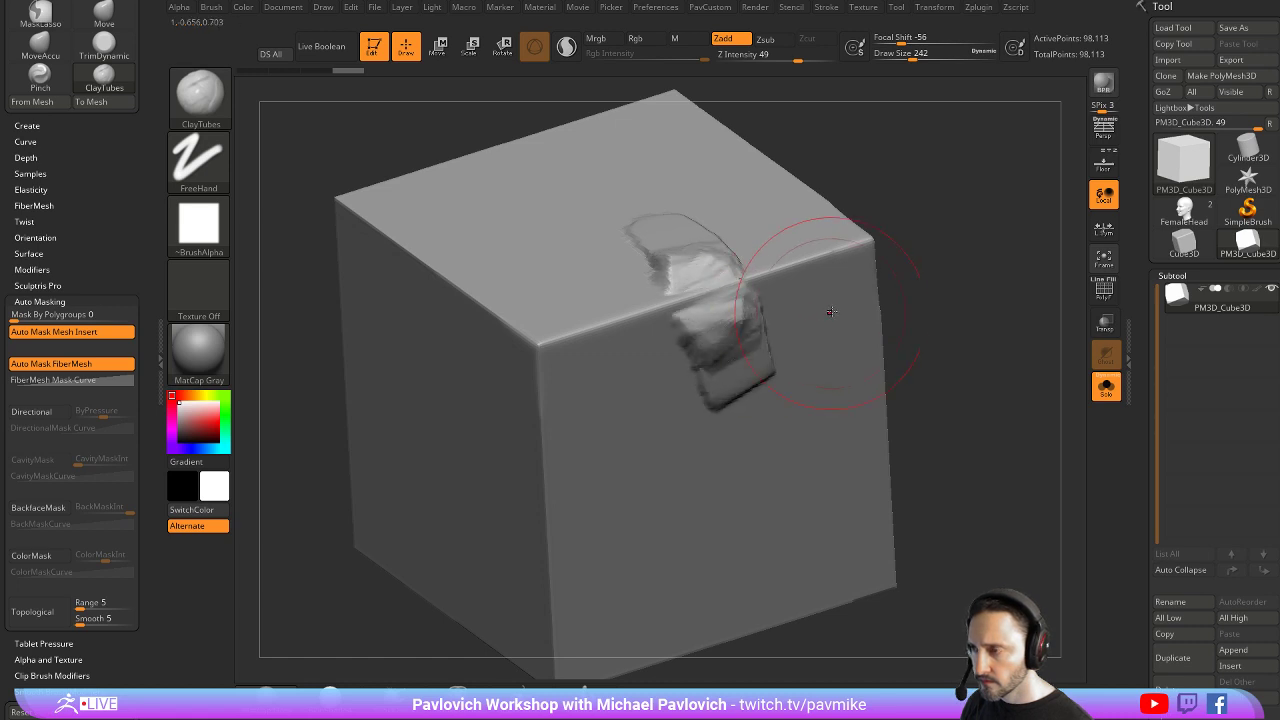
key("ctrl+z")
Switch to the Clay brush, try several strokes across the cube's upper edge at Draw Size 242 and undo each one
key("b")
key("c")
key("l")
left_click(685, 248)
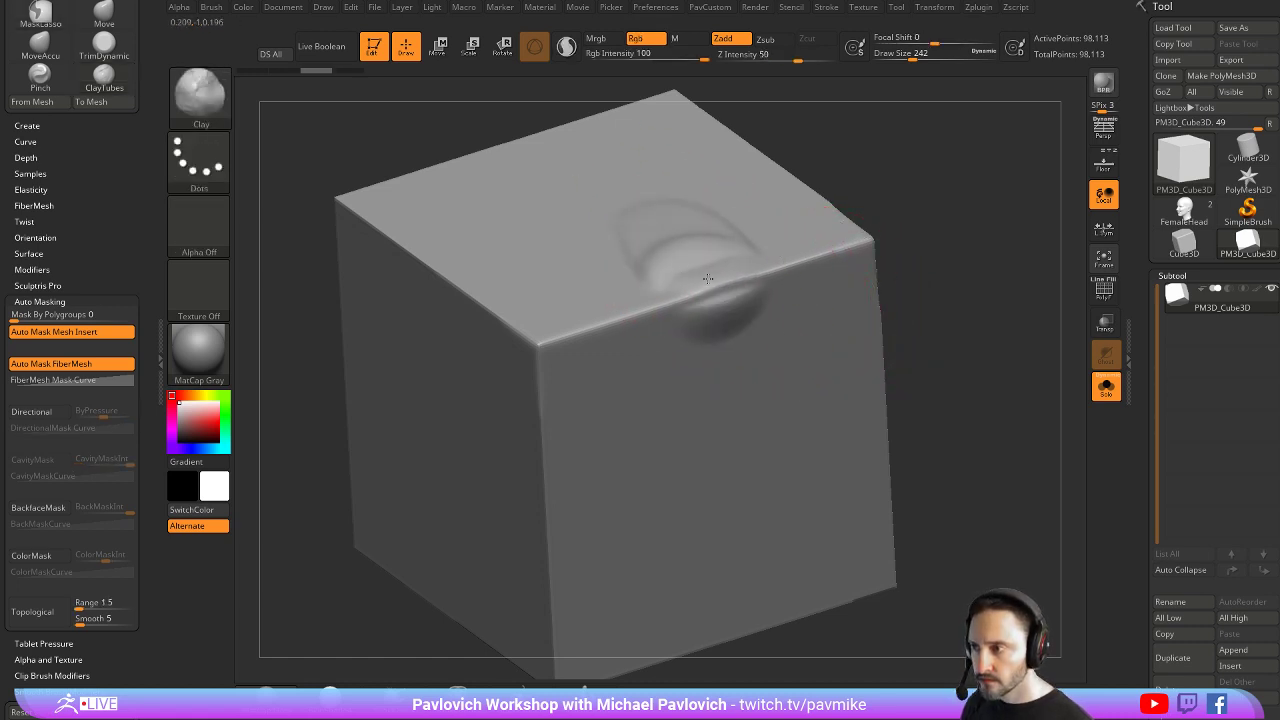
left_click_drag(708, 279, 735, 352)
key("ctrl+z")
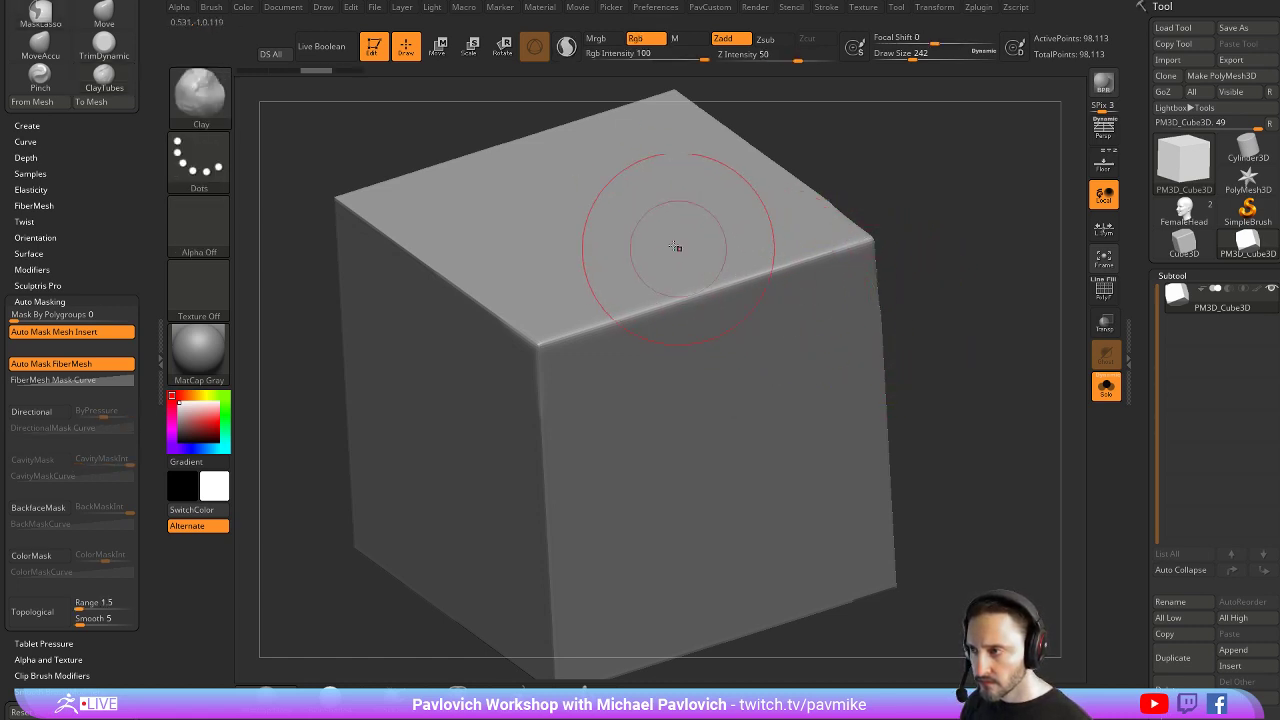
left_click_drag(676, 247, 725, 360)
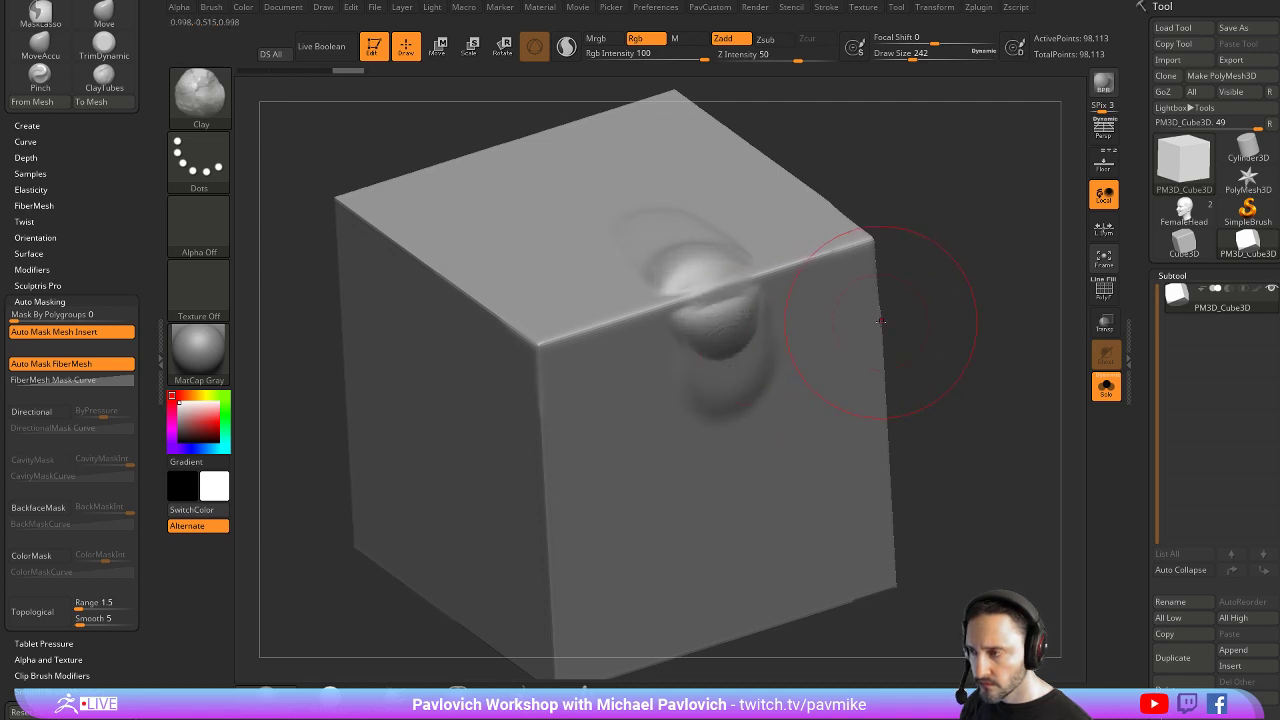
key("ctrl+z")
mouse_move(706, 294)
left_mouse_down()
mouse_move(715, 350)
mouse_move(760, 430)
left_mouse_up()
key("ctrl+z")
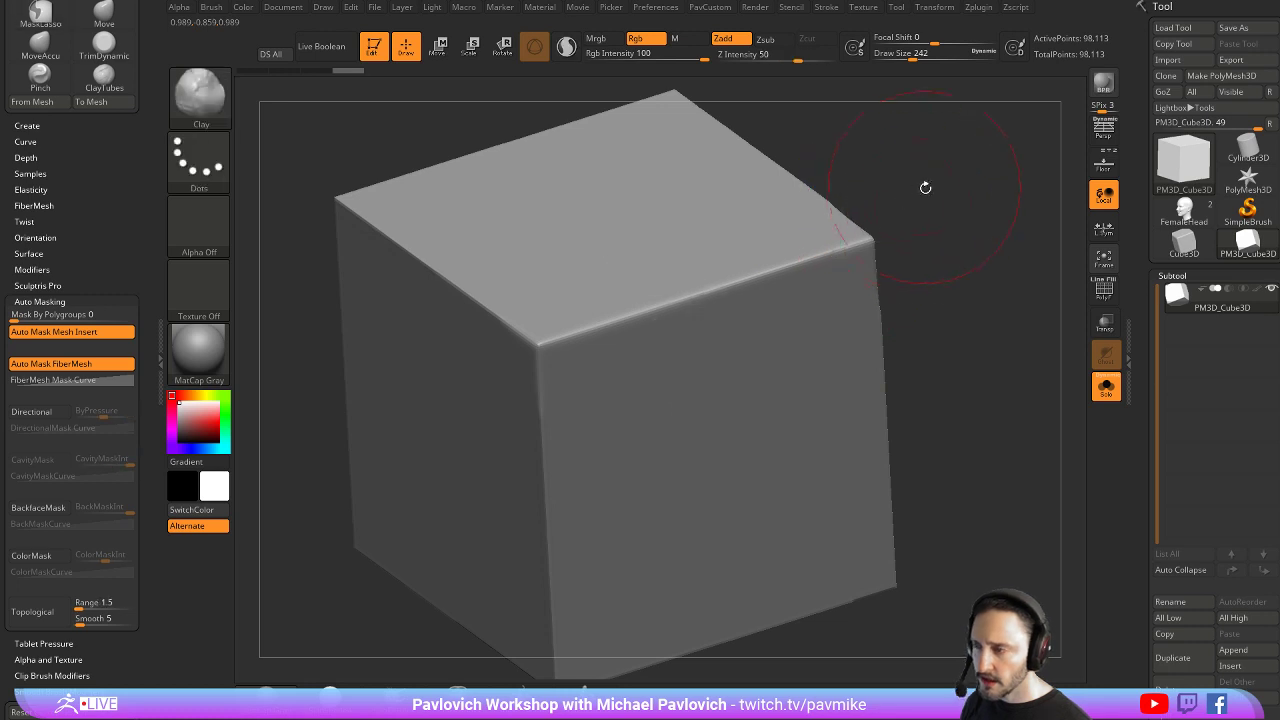
Try a TrimDynamic stroke across the cube's upper edge at Draw Size 242, inspect the flattening and undo it
mouse_move(923, 189)
left_mouse_down()
mouse_move(957, 154)
mouse_move(946, 172)
mouse_move(980, 209)
mouse_move(966, 189)
left_mouse_up()
key("b")
key("t")
key("d")
left_click_drag(633, 241, 640, 365)
mouse_move(935, 222)
left_mouse_down()
mouse_move(992, 285)
mouse_move(959, 230)
mouse_move(1009, 203)
mouse_move(981, 240)
mouse_move(1014, 251)
mouse_move(991, 250)
left_mouse_up()
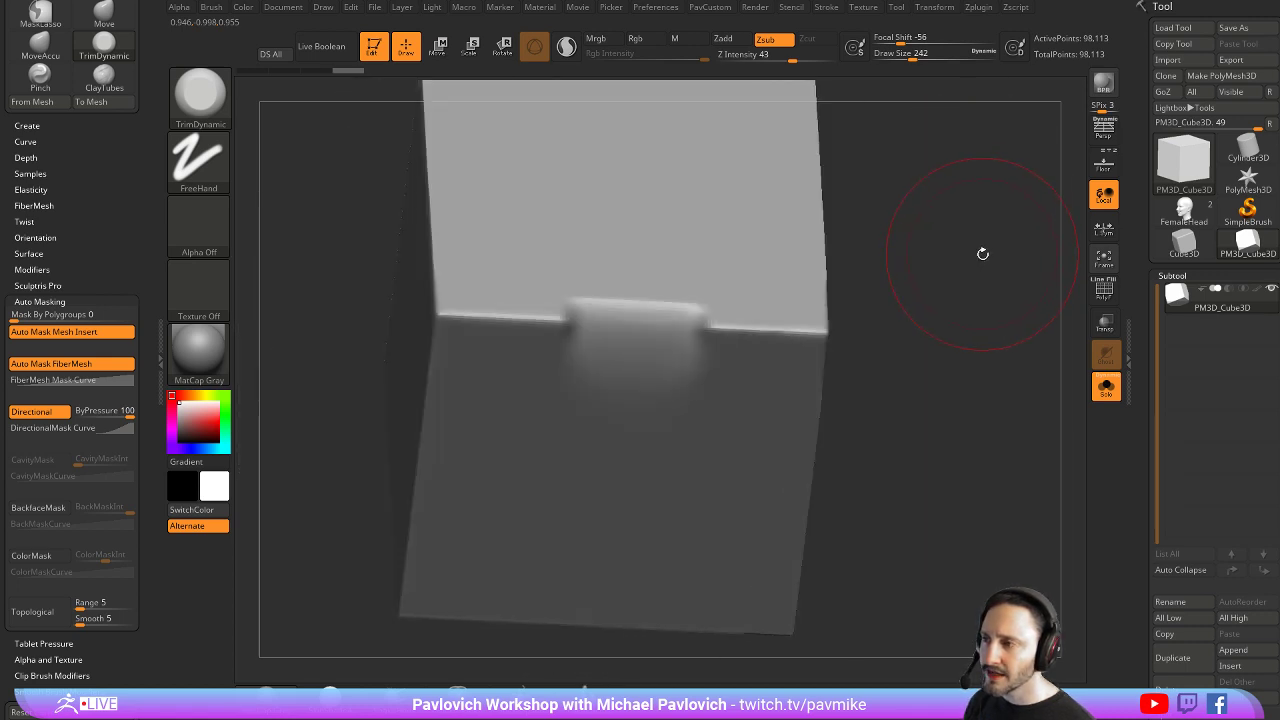
key("ctrl+z")
Increase the Draw Size to 308, try a TrimDynamic stroke over the middle of the upper edge and undo it
key("bracketright")
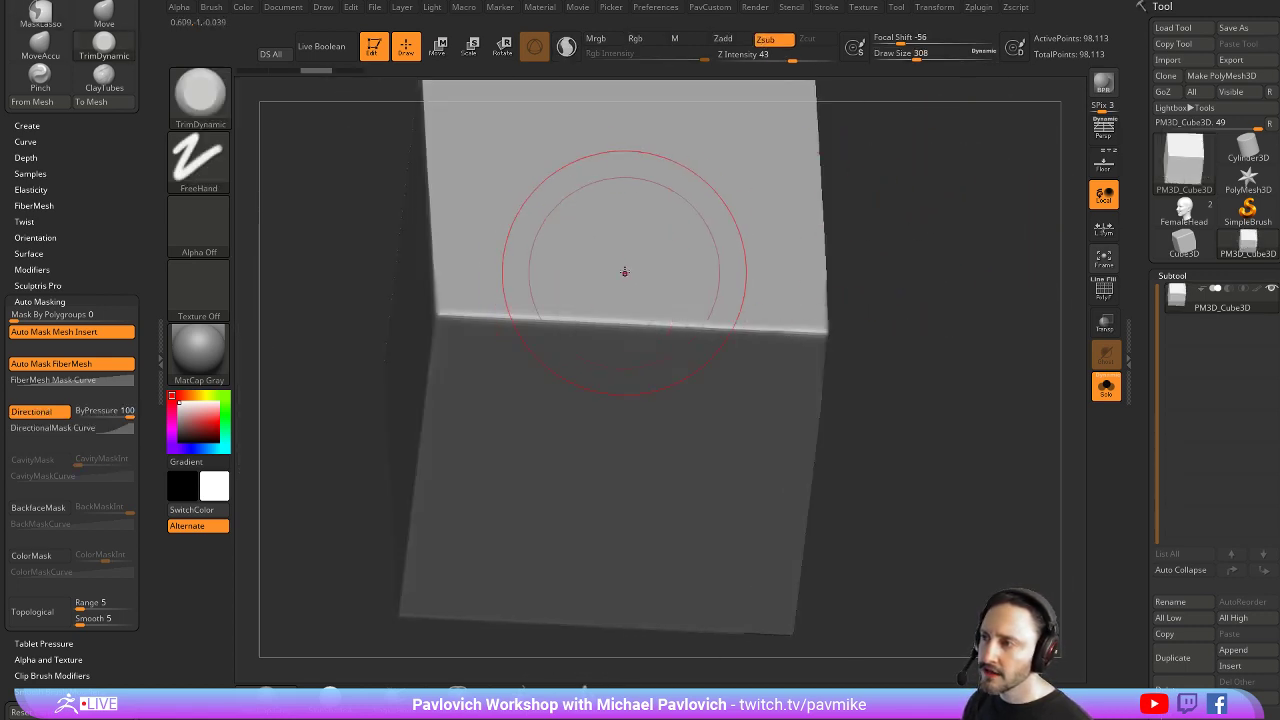
left_click_drag(630, 296, 632, 350)
left_click_drag(915, 345, 956, 322)
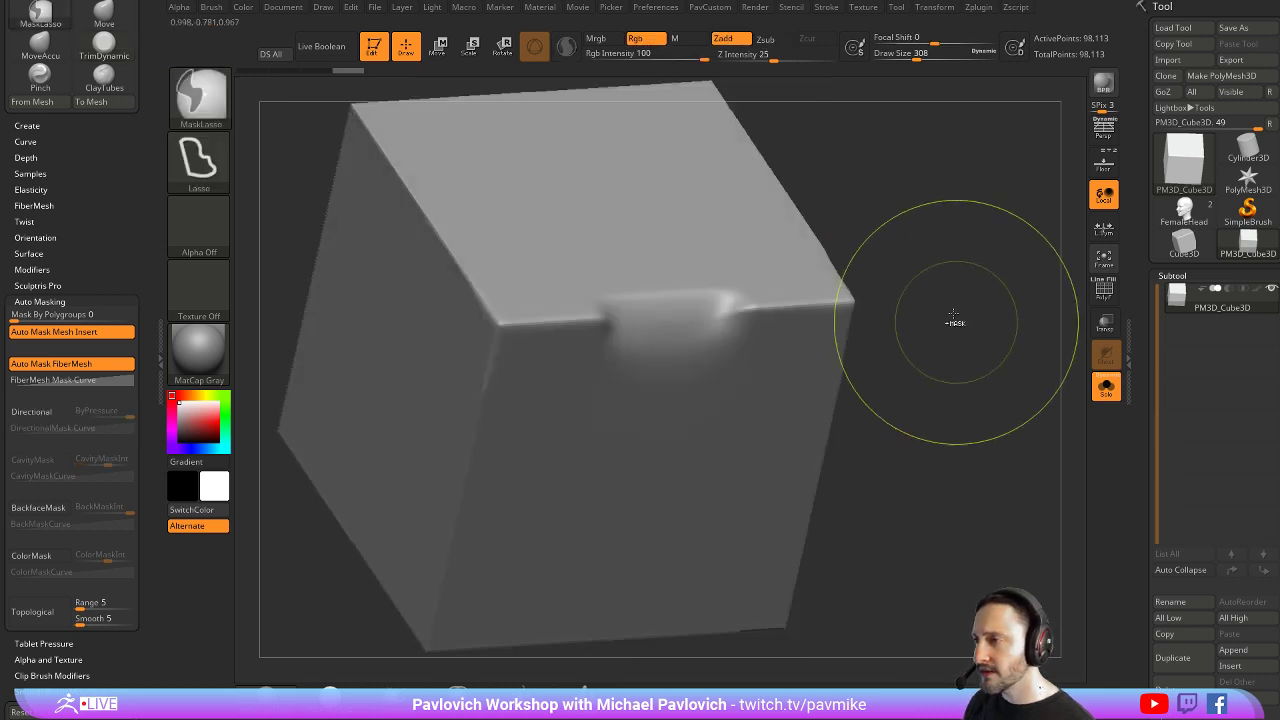
key("ctrl+z")
Return to the Clay brush, try a stroke over the upper edge at Draw Size 308 and undo it
key("2")
left_click_drag(660, 278, 677, 372)
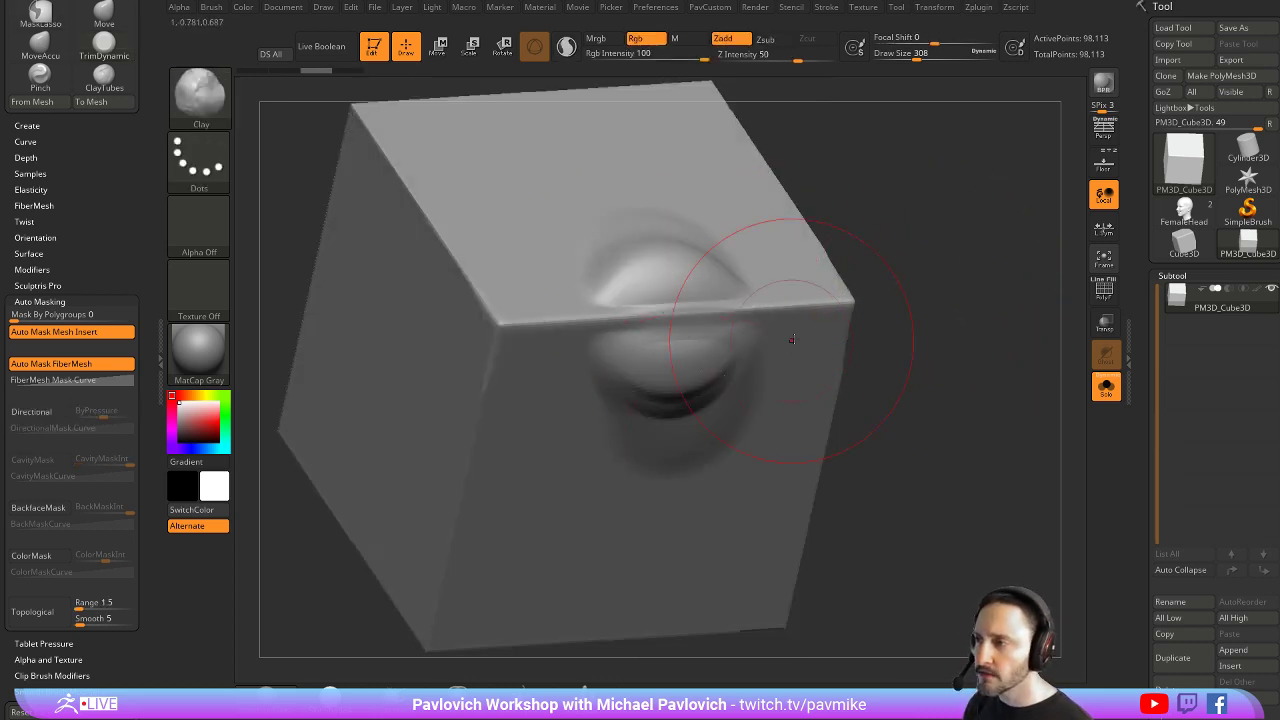
key("ctrl+z")
Open the Samples settings of the Clay brush
scroll(40, 97, "down", 5)
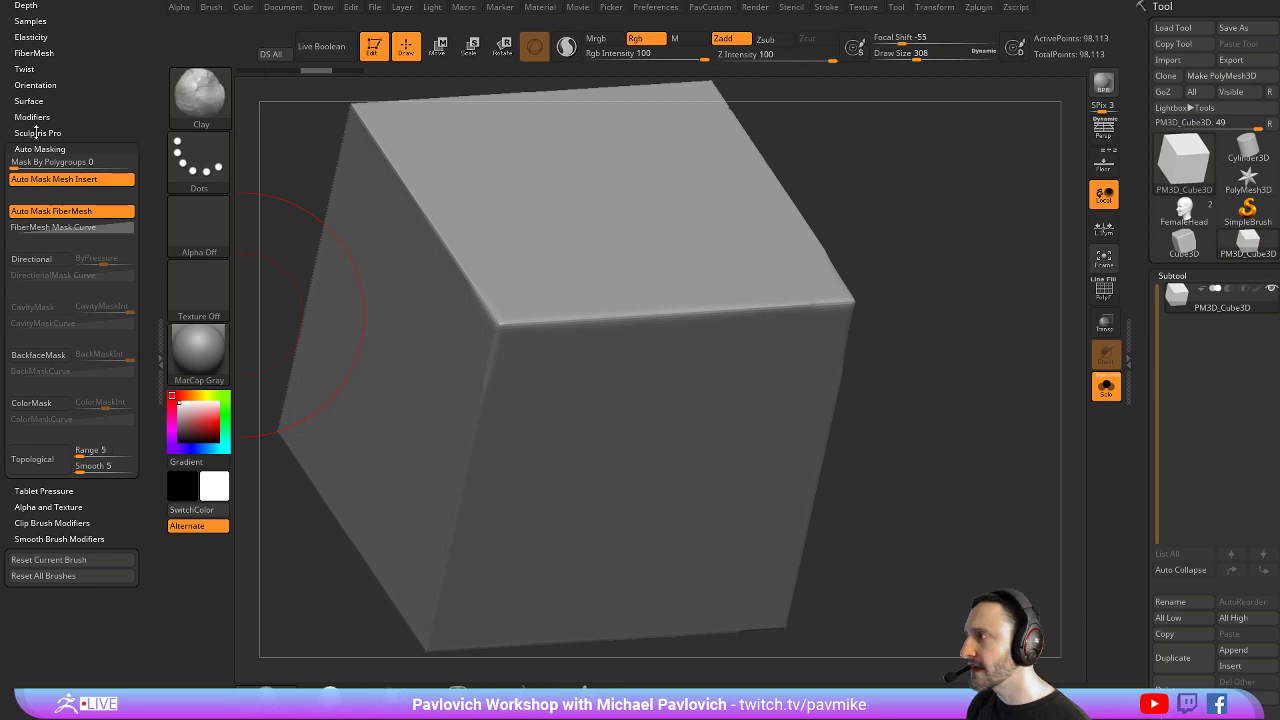
key("shift")
left_click(40, 99, "shift")
left_click(40, 99, "shift")
left_click_drag(71, 61, 71, 80)
scroll(50, 320, "up", 6)
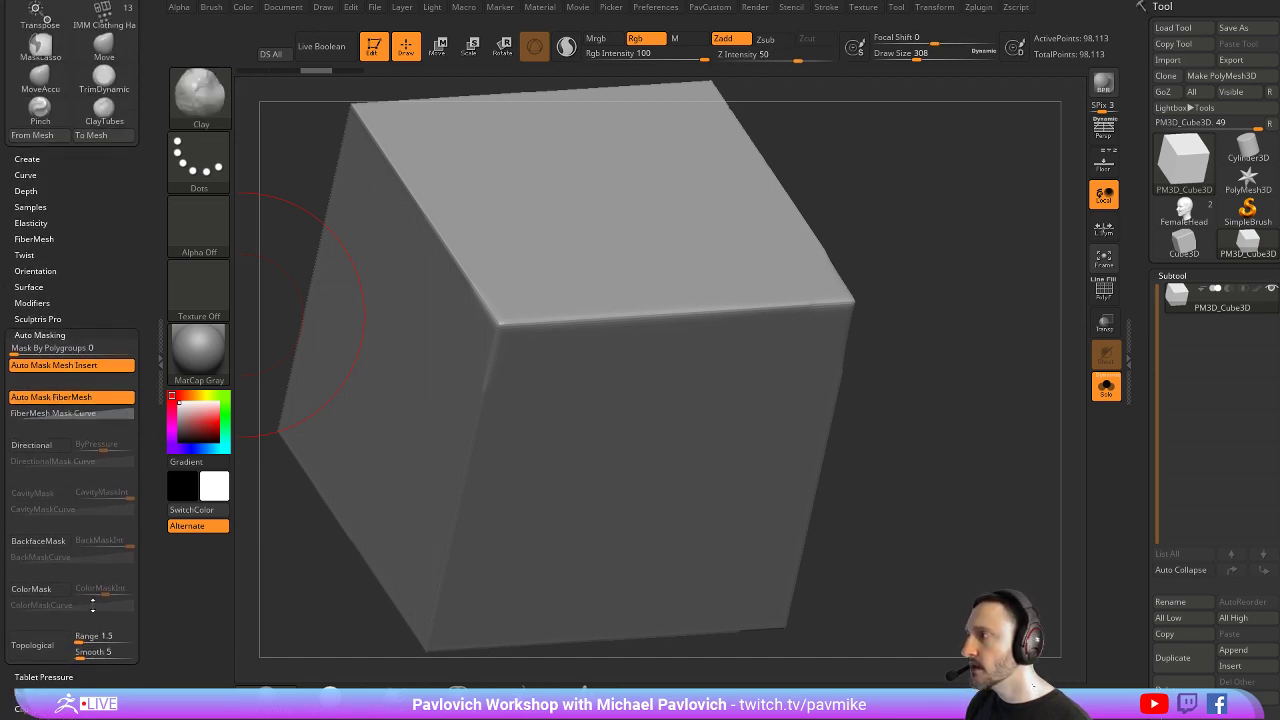
left_click(40, 226)
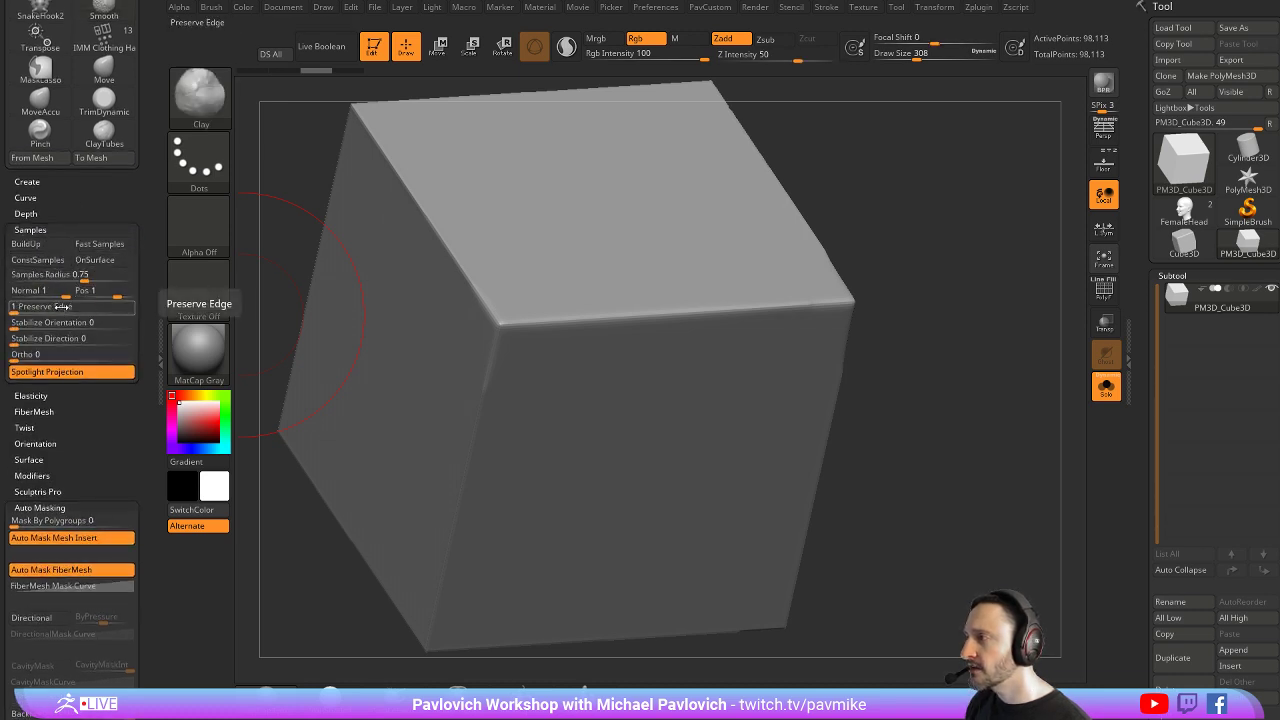
Raise the Clay brush's Preserve Edge to about 95.5, try a stroke across the cube's edge and undo it
left_click_drag(60, 307, 130, 307)
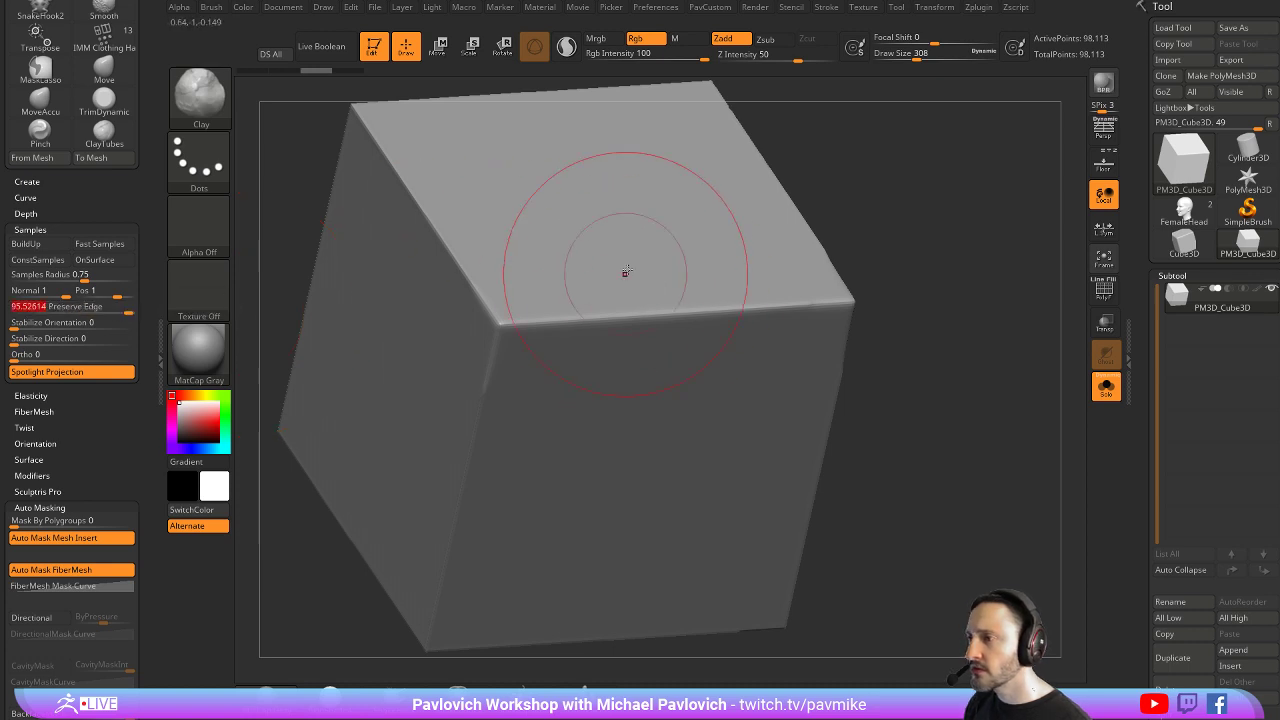
left_click_drag(623, 272, 655, 372)
key("ctrl+z")
Reset Preserve Edge to 1, try another Clay stroke across the cube's edge and undo it
left_click(18, 309)
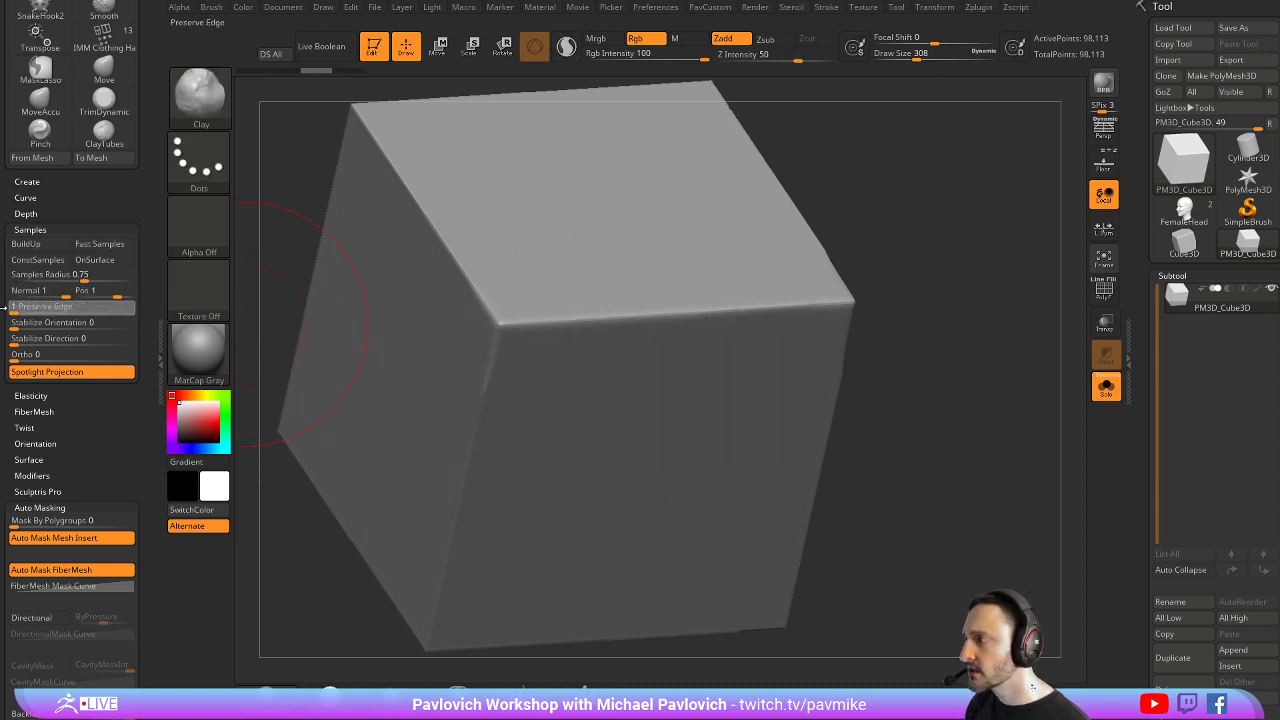
left_click_drag(646, 287, 650, 443)
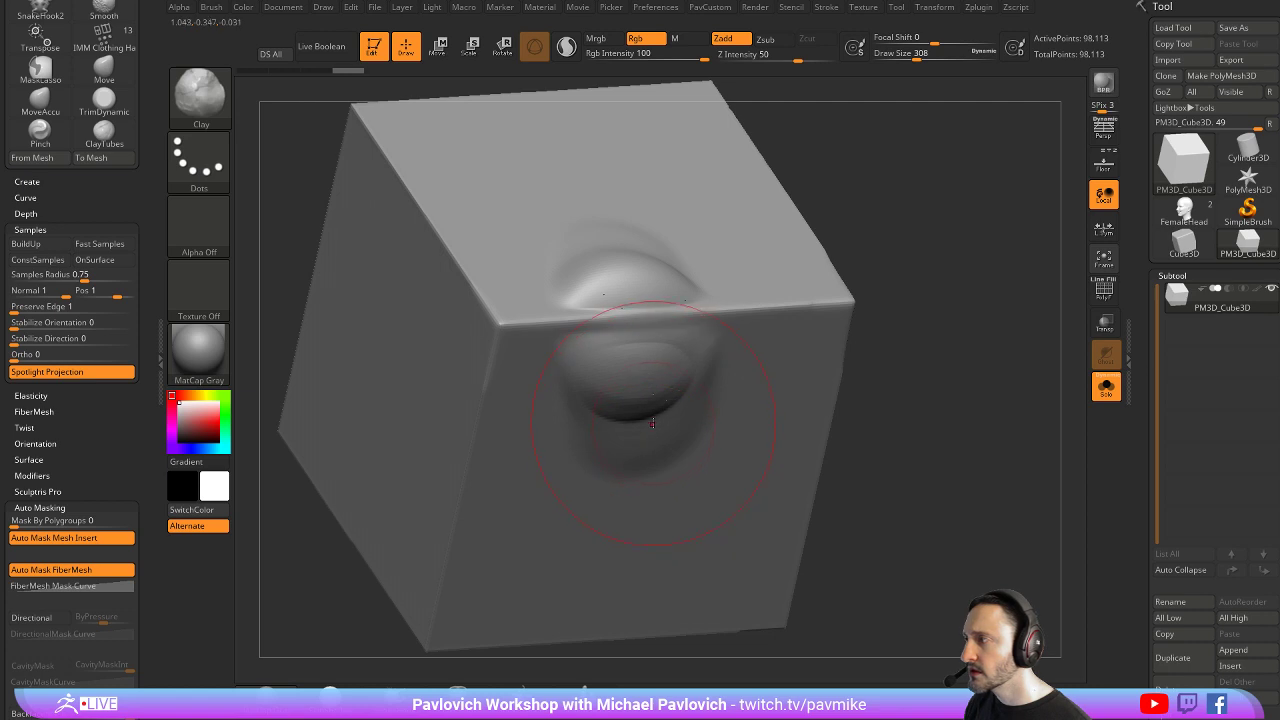
key("ctrl+z")
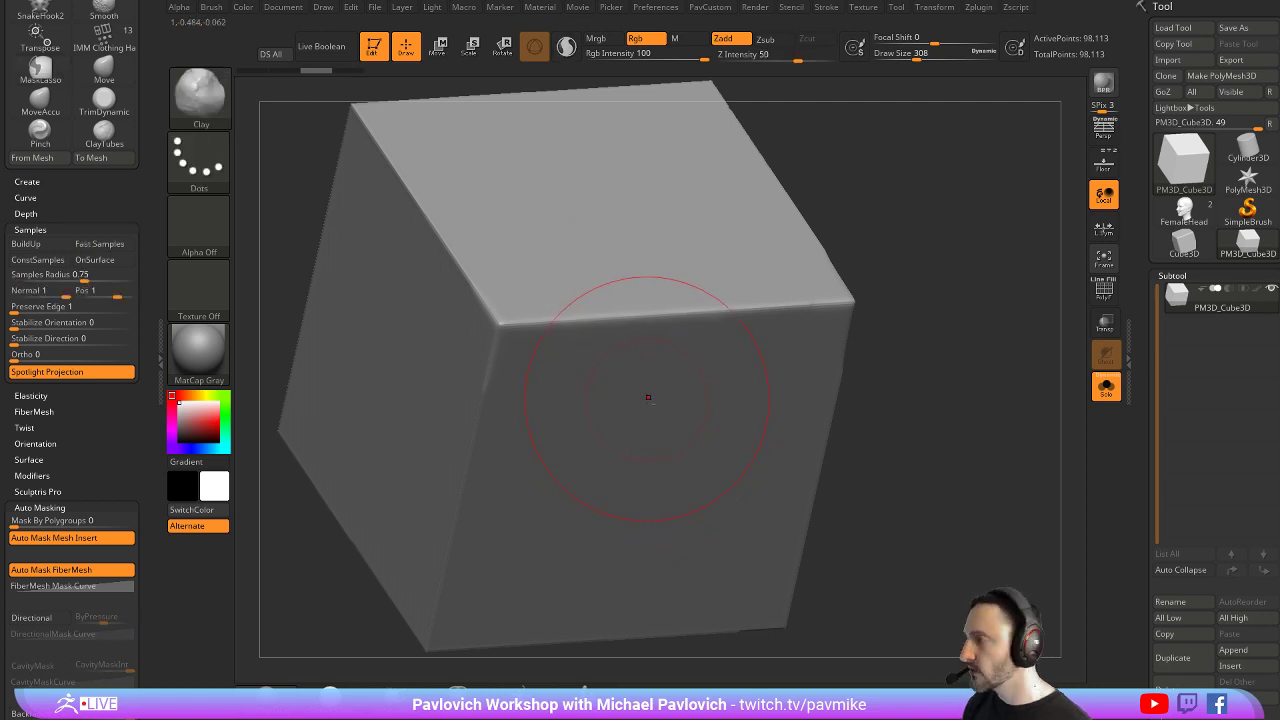
Switch to TrimDynamic to examine its Samples and Auto Masking settings
key("b")
key("t")
key("d")
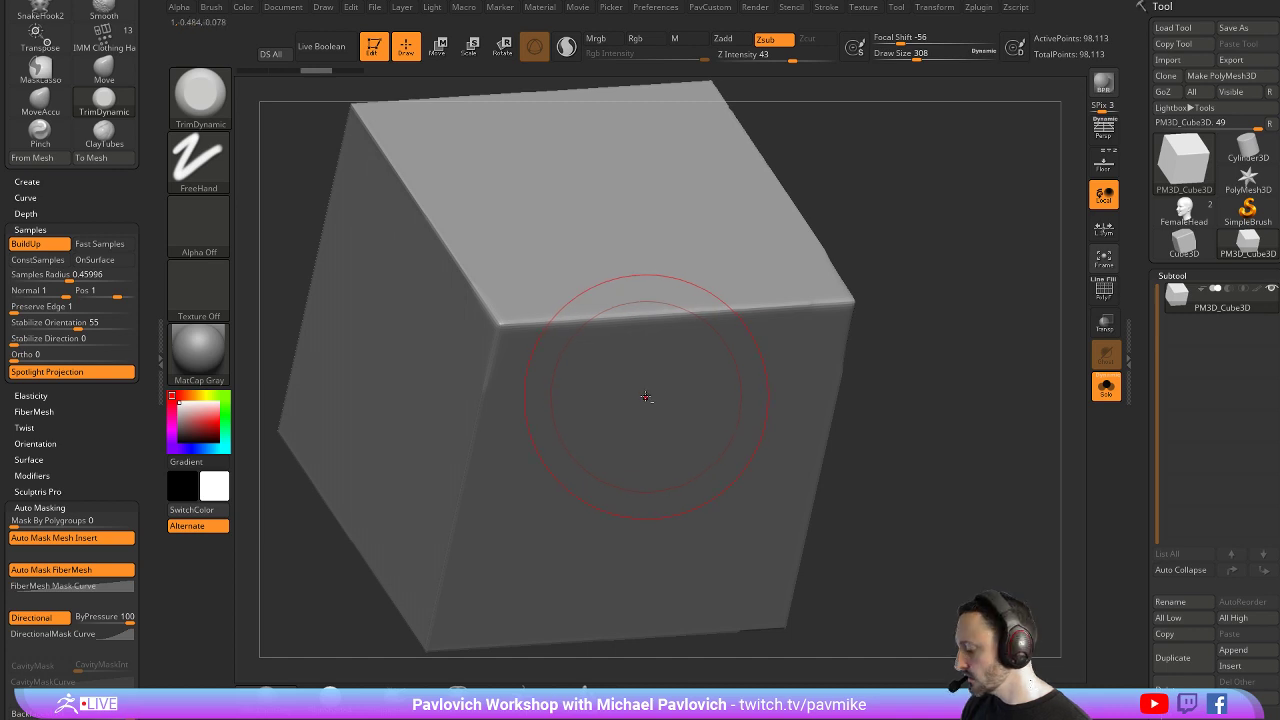
Switch back to Clay, try a stroke over the cube's upper edge with its default settings and undo it
key("b")
key("c")
key("l")
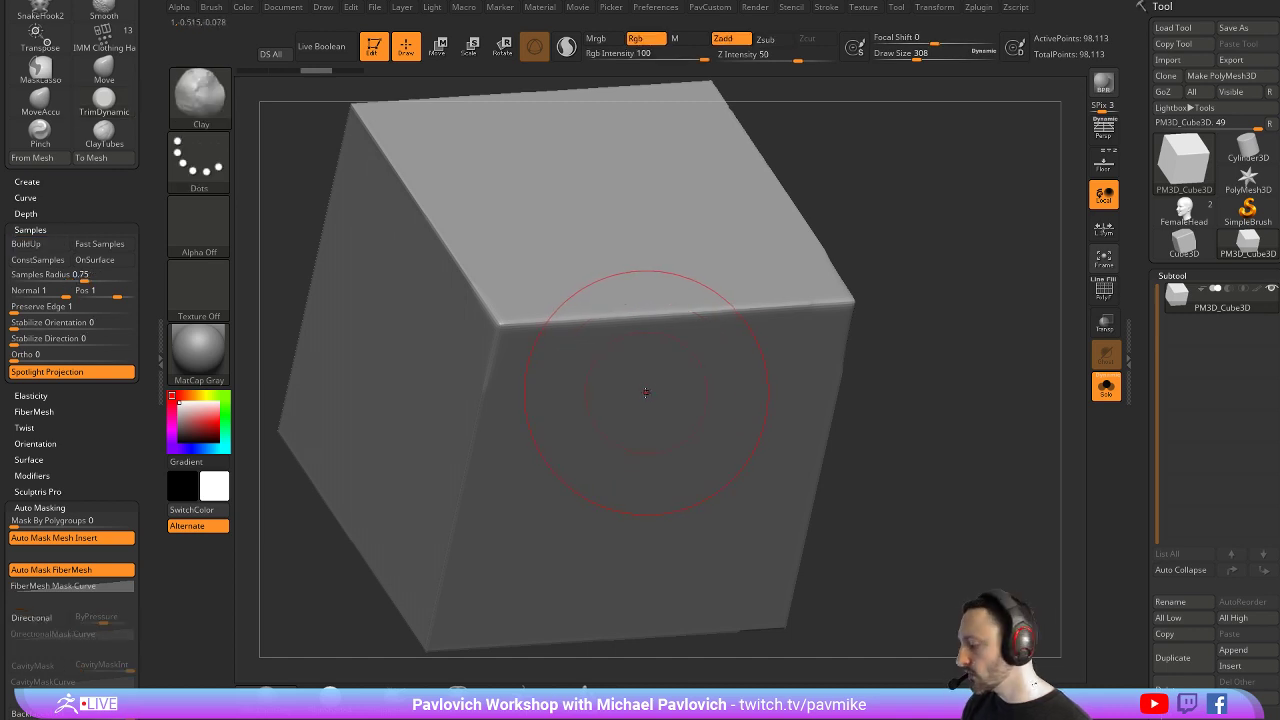
left_click_drag(645, 298, 668, 371)
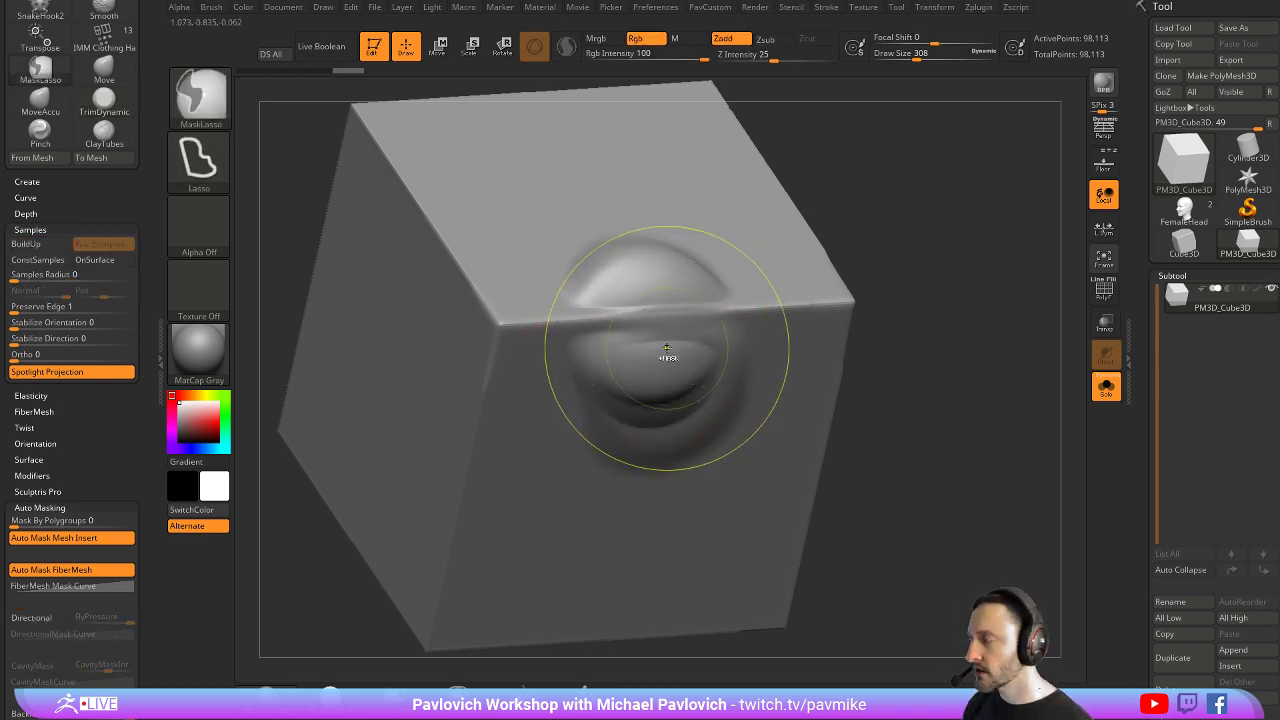
key("ctrl+z")
Try a long TrimDynamic stroke from the cube's upper edge down the front face and undo it
key("b")
key("t")
key("d")
mouse_move(658, 300)
left_mouse_down()
mouse_move(671, 317)
mouse_move(665, 515)
left_mouse_up()
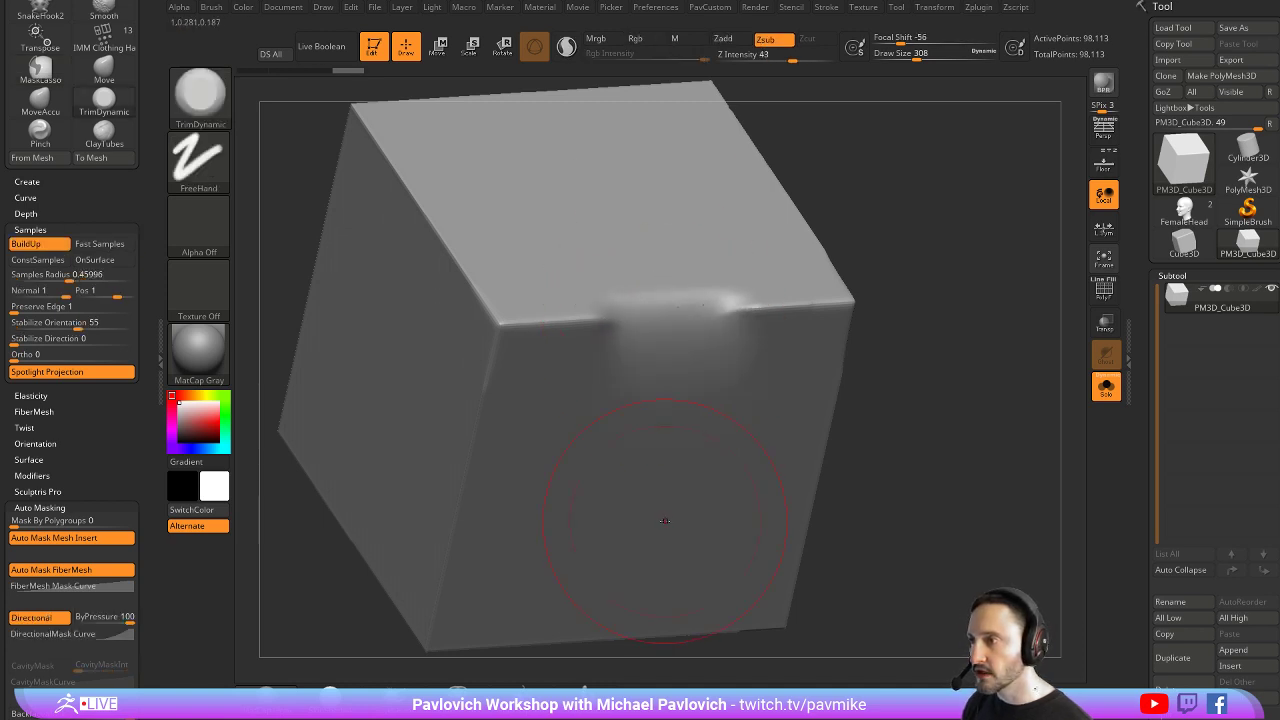
key("ctrl+z")
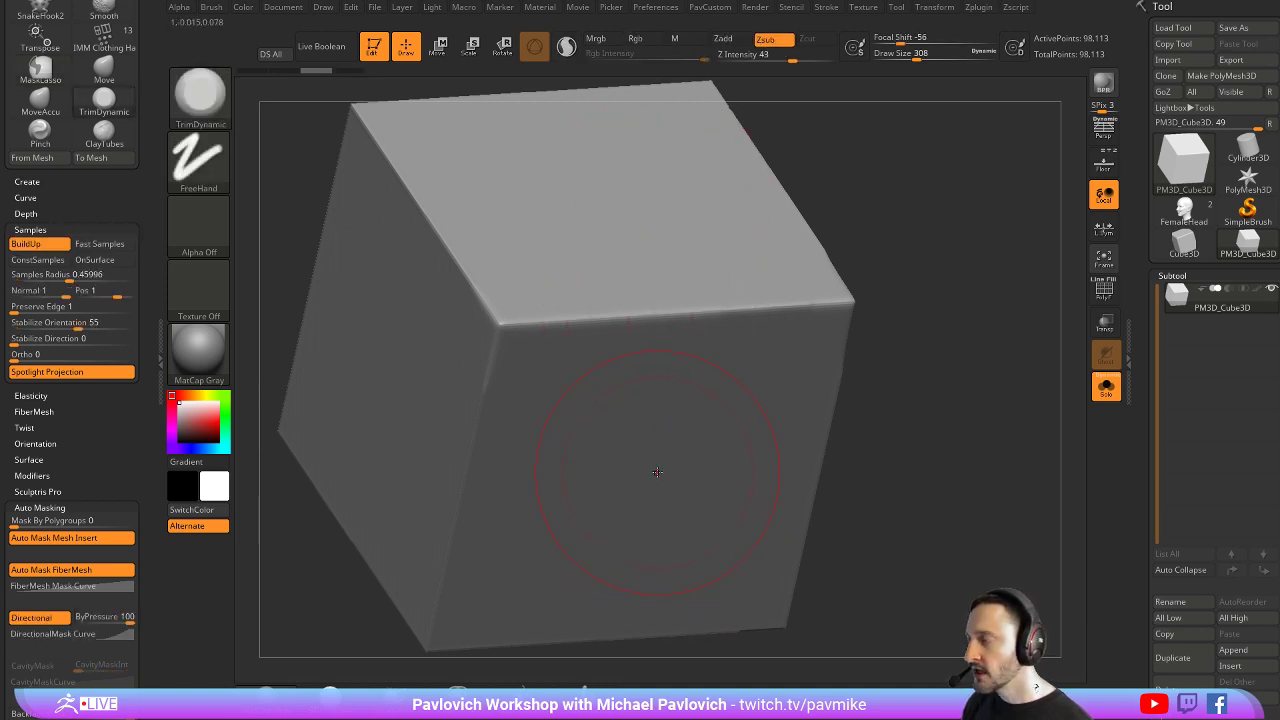
Alternate between the Clay and TrimDynamic brushes to compare their Samples settings
key("b")
key("c")
key("l")
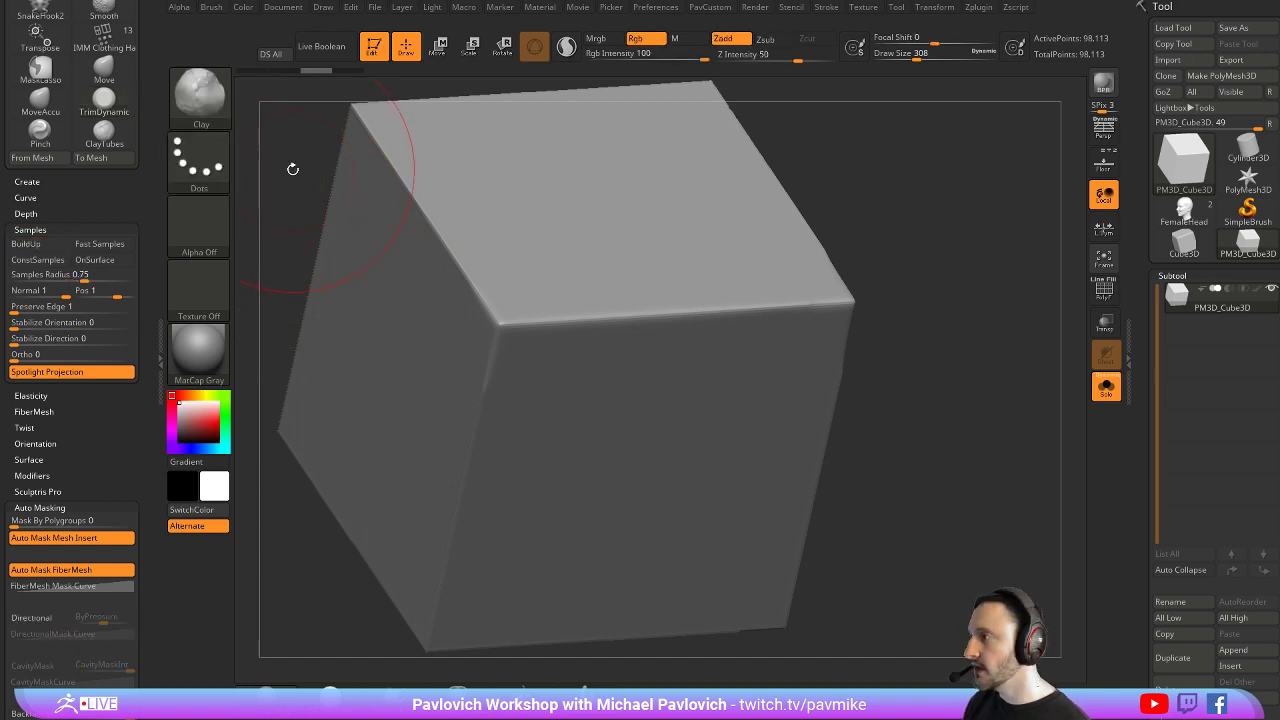
key("b")
key("t")
key("d")
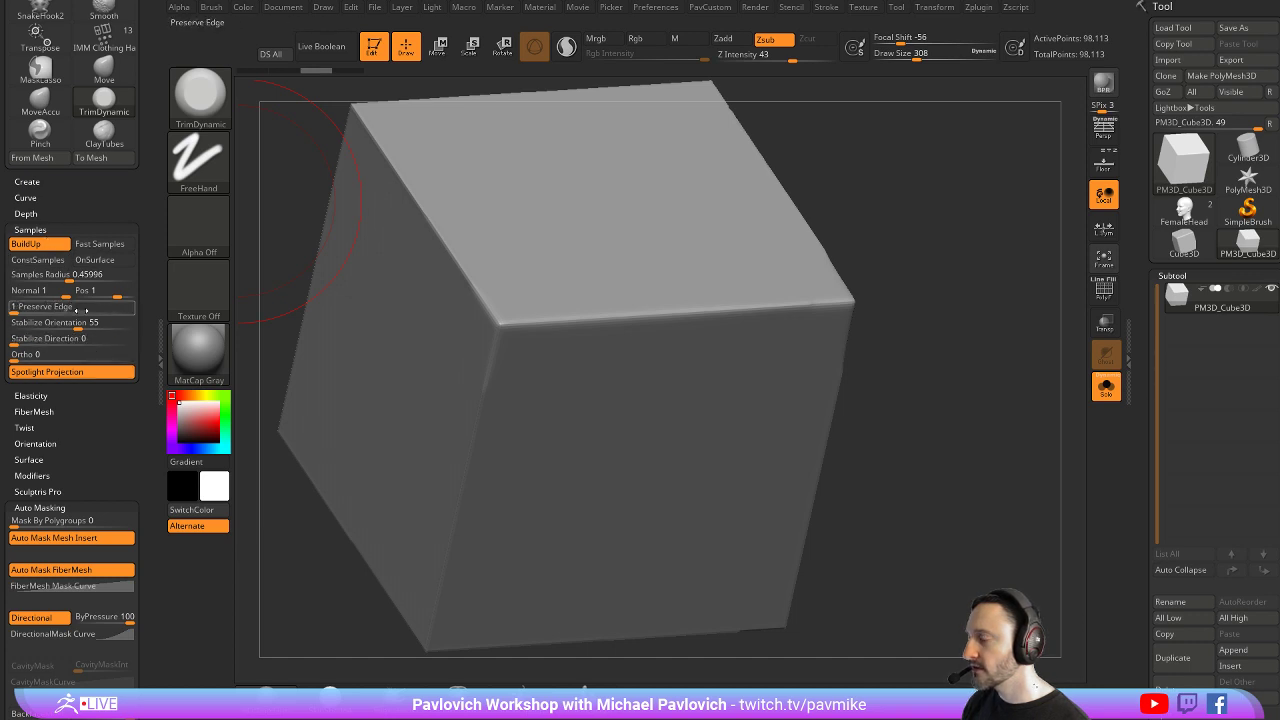
key("b")
key("c")
key("l")
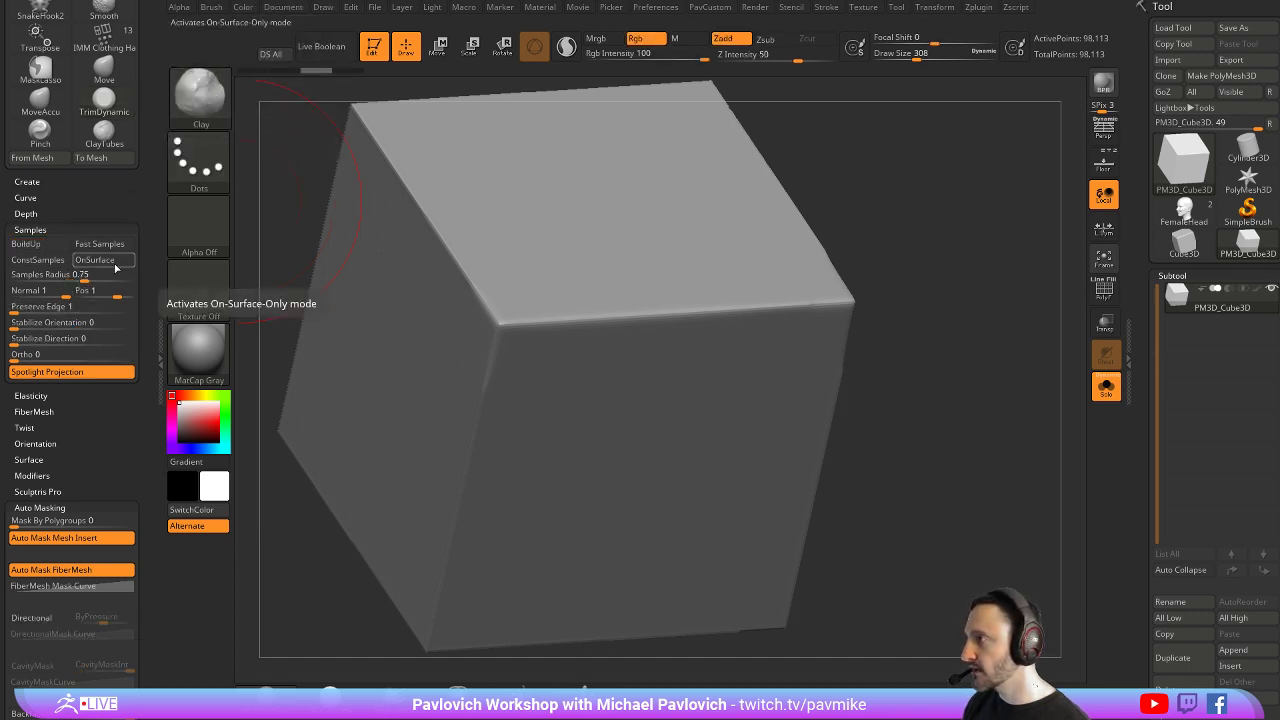
Clone the Clay brush and switch to TrimDynamic to examine its Samples settings
left_click(199, 104)
left_click(350, 493)
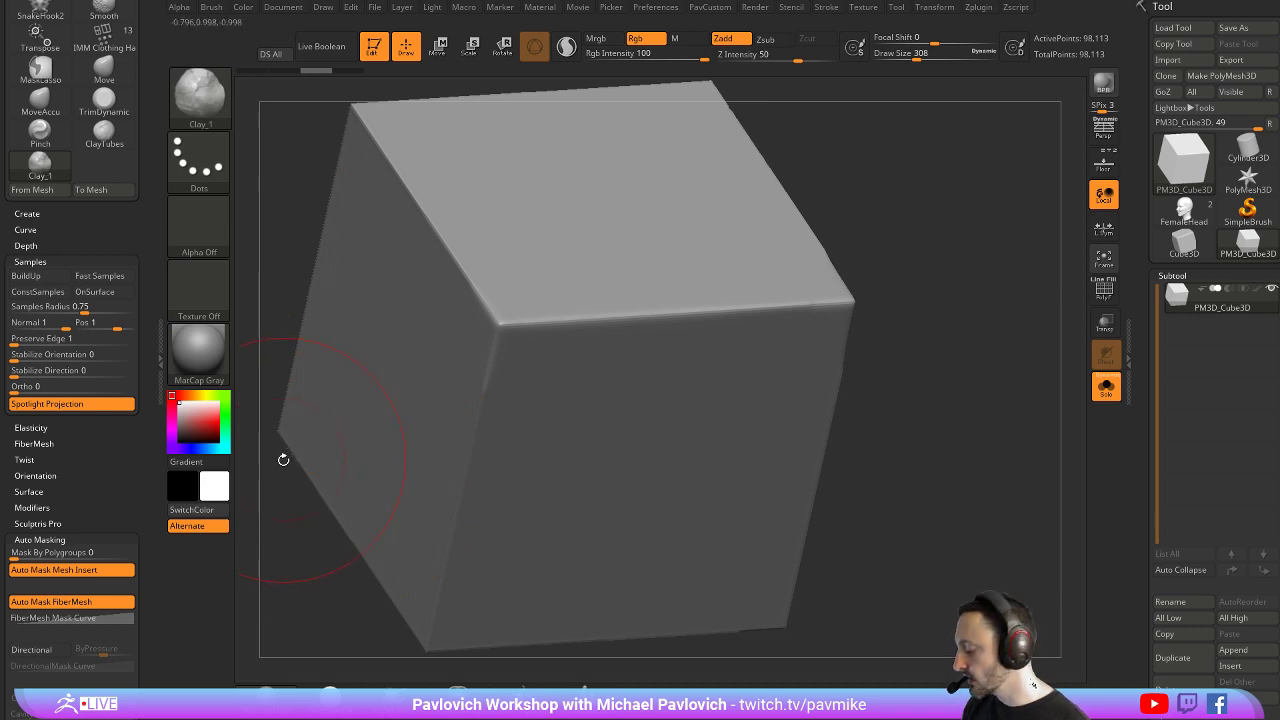
key("b")
key("t")
key("d")
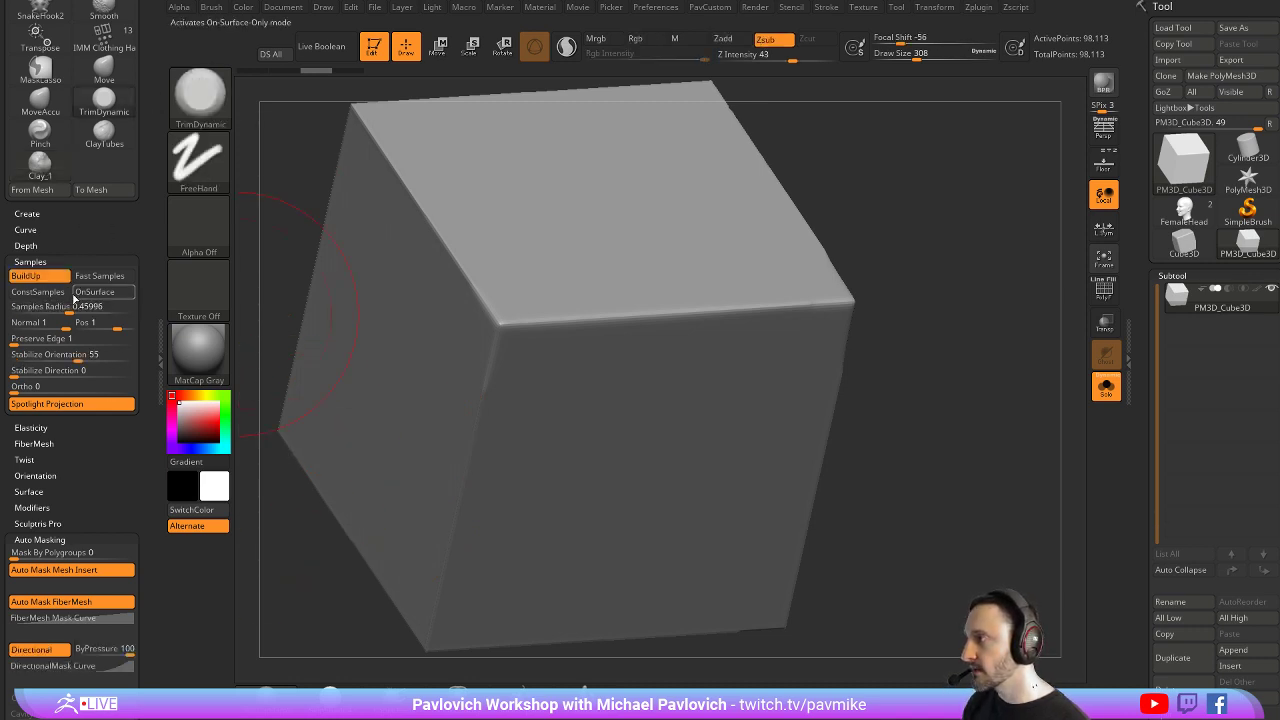
Select the original Clay brush, try a stroke down over the cube's upper edge and undo it
key("b")
key("c")
key("l")
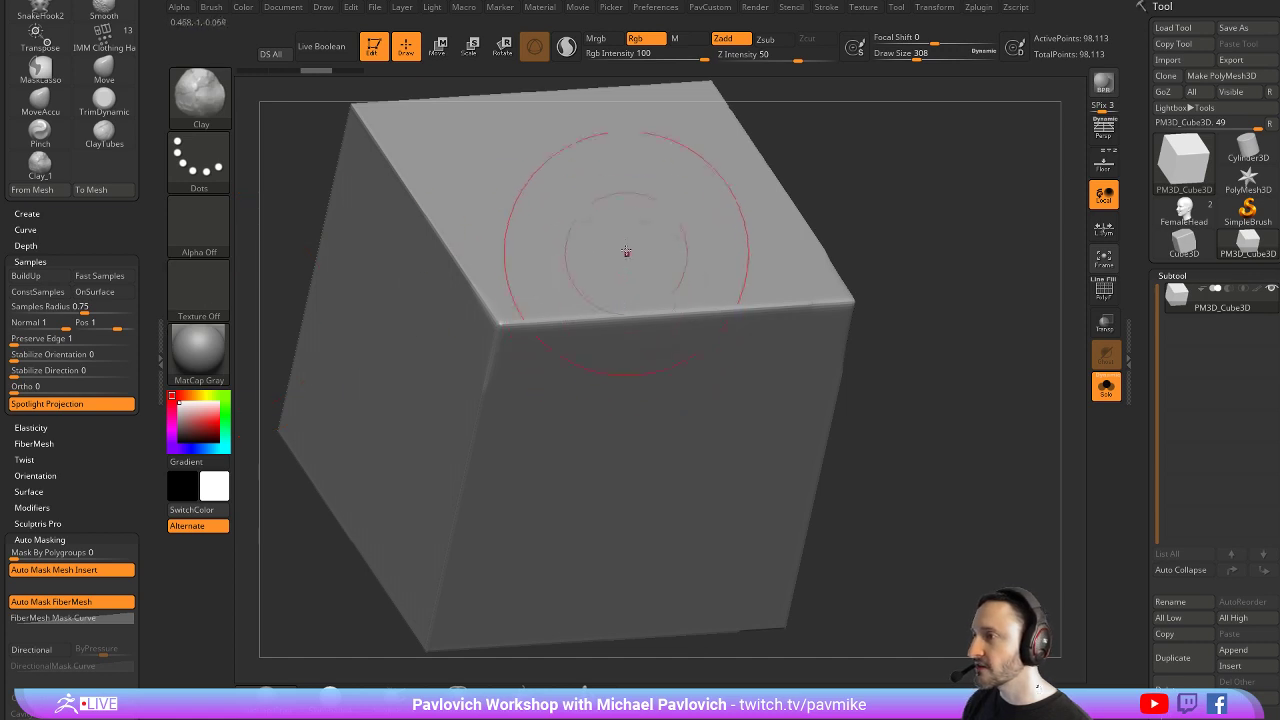
left_click_drag(626, 254, 667, 440)
key("ctrl+z")
key("ctrl+z")
Switch to TrimDynamic, try two strokes across the cube's upper edge and undo both
key("b")
key("t")
key("d")
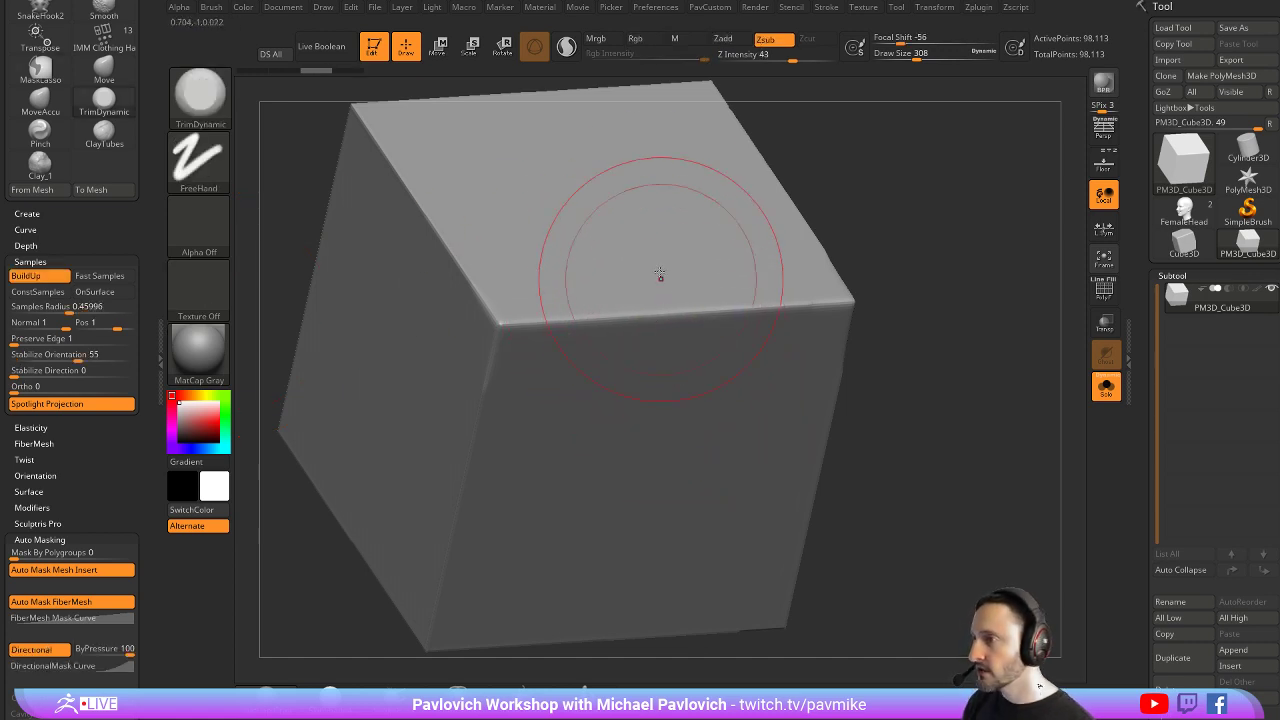
left_click_drag(675, 300, 650, 360)
key("ctrl+z")
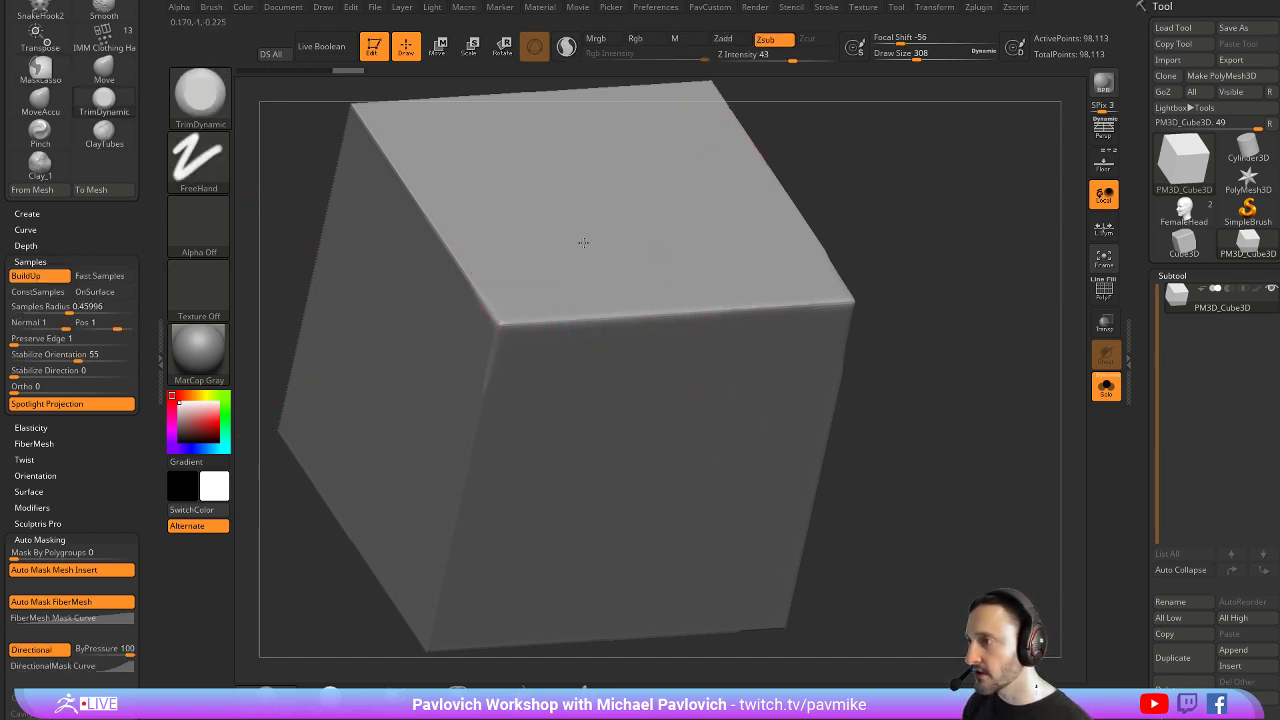
left_click_drag(595, 300, 654, 454)
key("ctrl+z")
Try long TrimDynamic strokes from the top face down the front face, viewing the edge from two angles, and undo them
left_click_drag(678, 226, 669, 529)
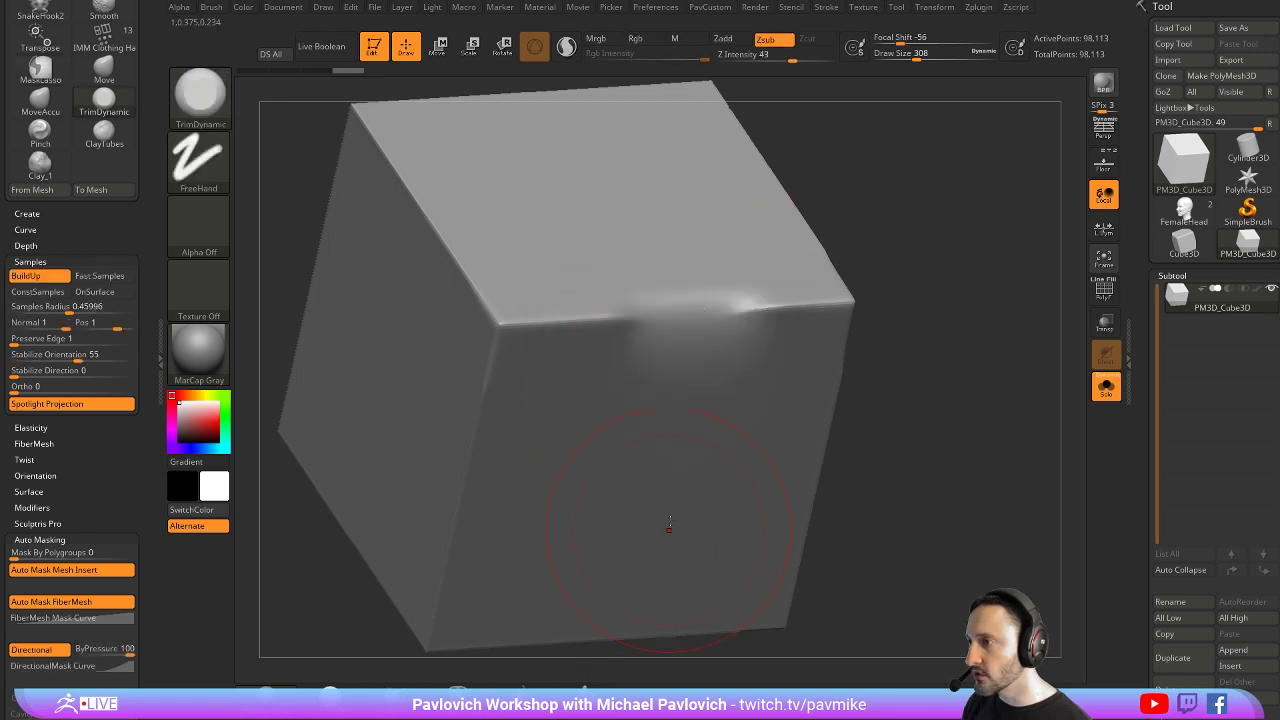
mouse_move(956, 359)
left_mouse_down()
mouse_move(919, 296)
mouse_move(952, 324)
mouse_move(940, 375)
left_mouse_up()
key("ctrl+z")
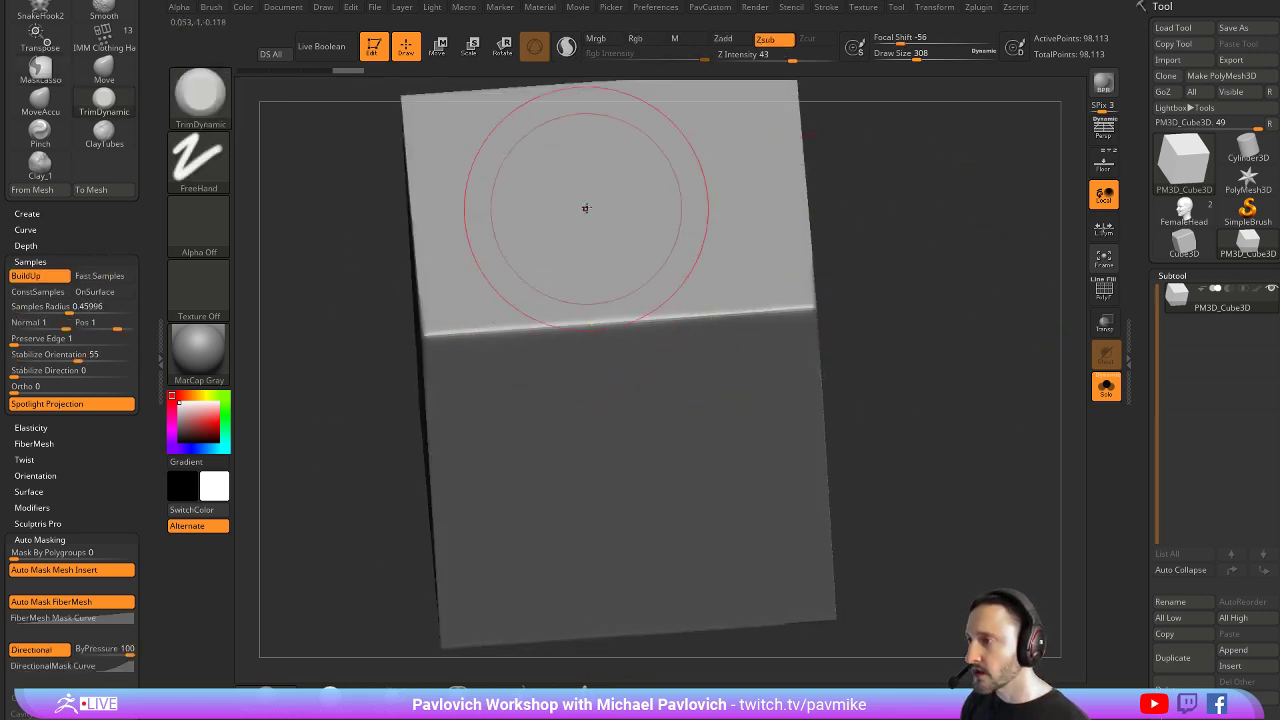
left_click_drag(588, 212, 620, 460)
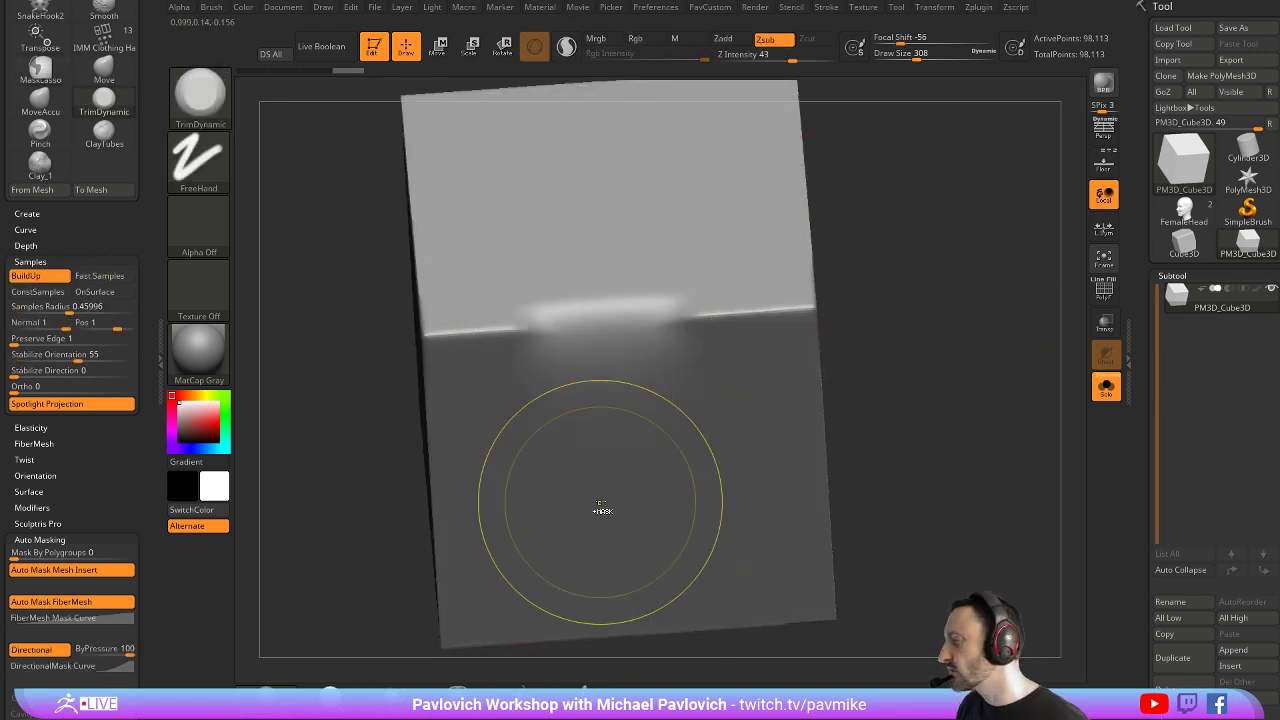
key("ctrl+z")
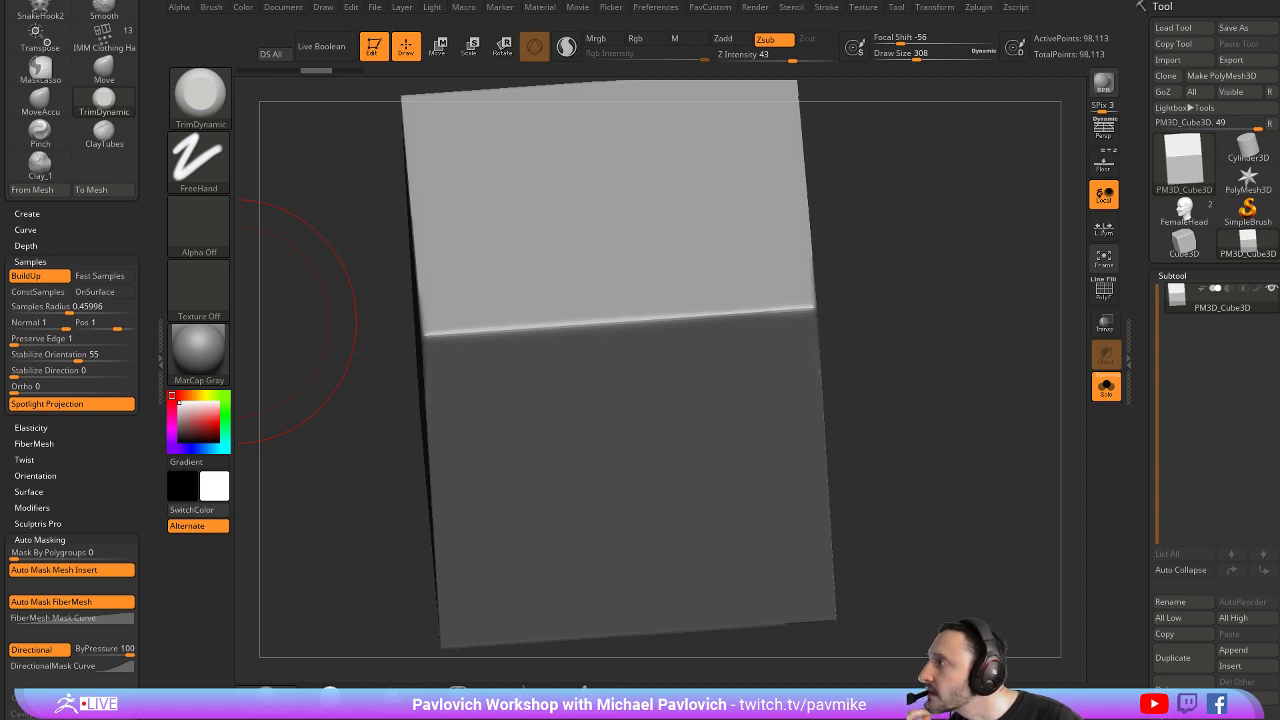
Switch back to the FemaleHead tool and rewind its undo history to the neutral expression before the smile
left_click(1168, 229)
left_click_drag(875, 303, 955, 355)
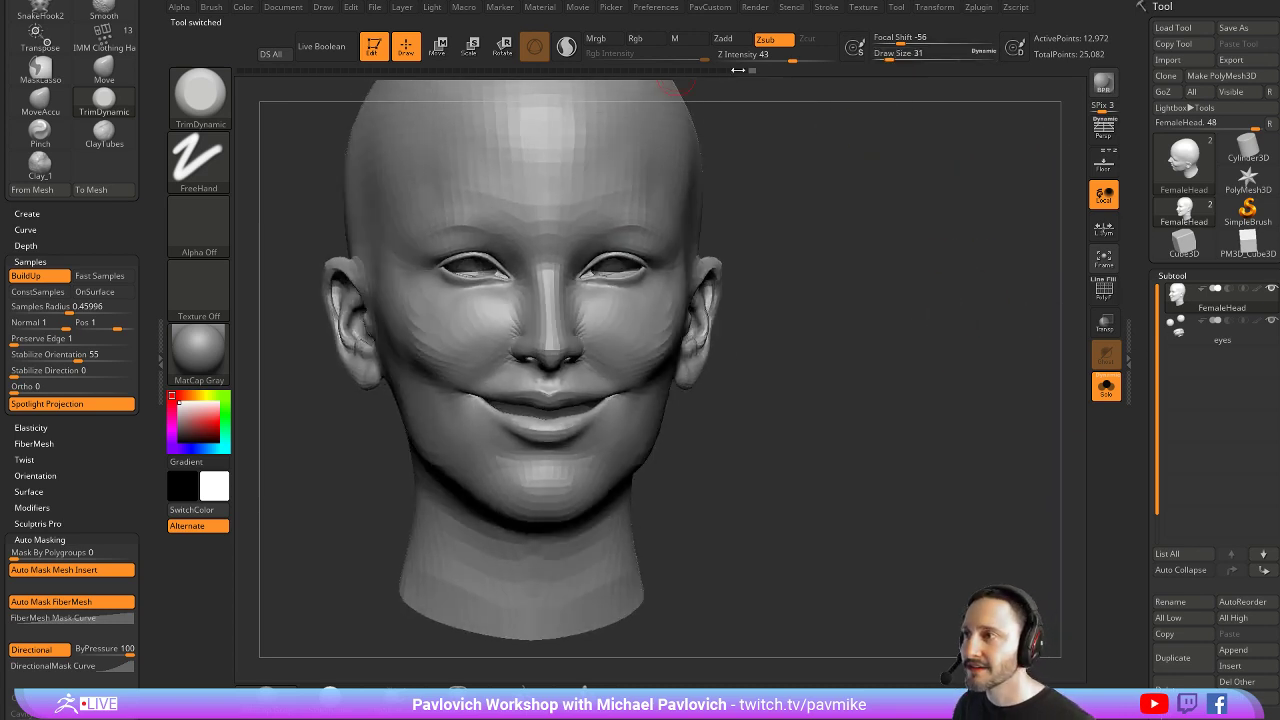
left_click_drag(750, 70, 180, 100)
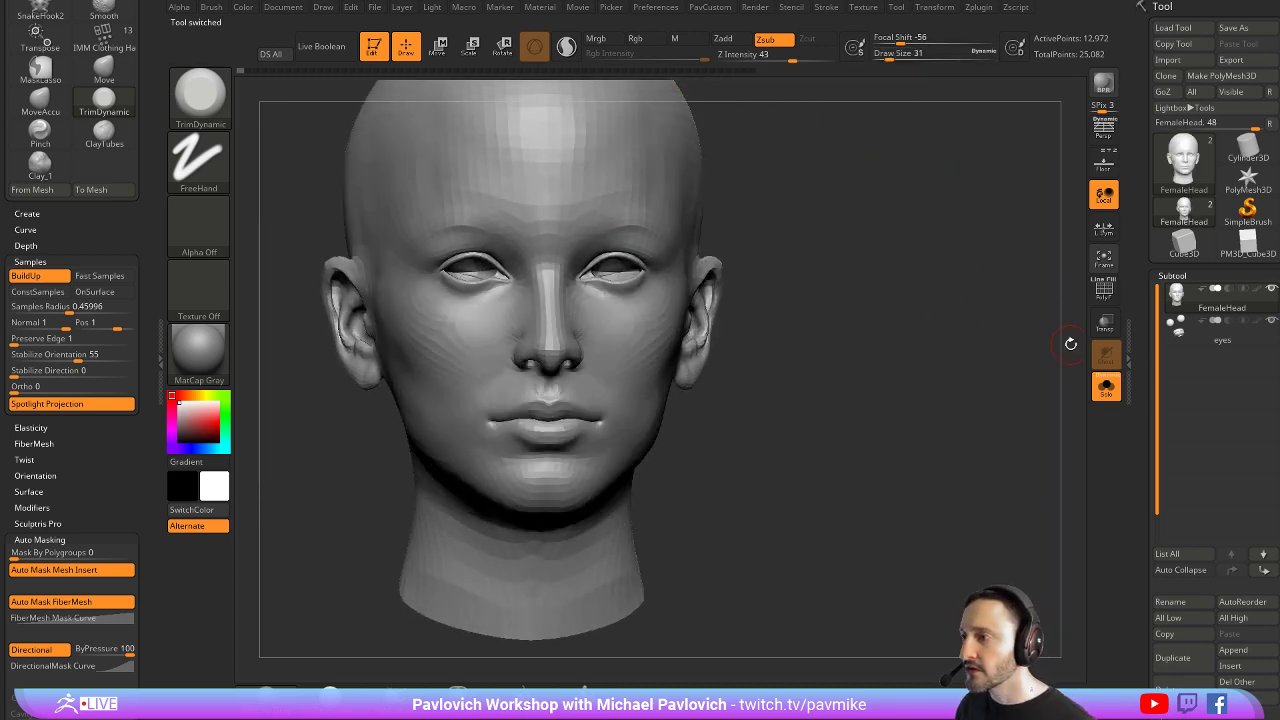
Frame the lower face, switch to the Move brush and enlarge its draw size to 127
left_click_drag(987, 242, 977, 287, "alt")
key("b")
key("m")
key("v")
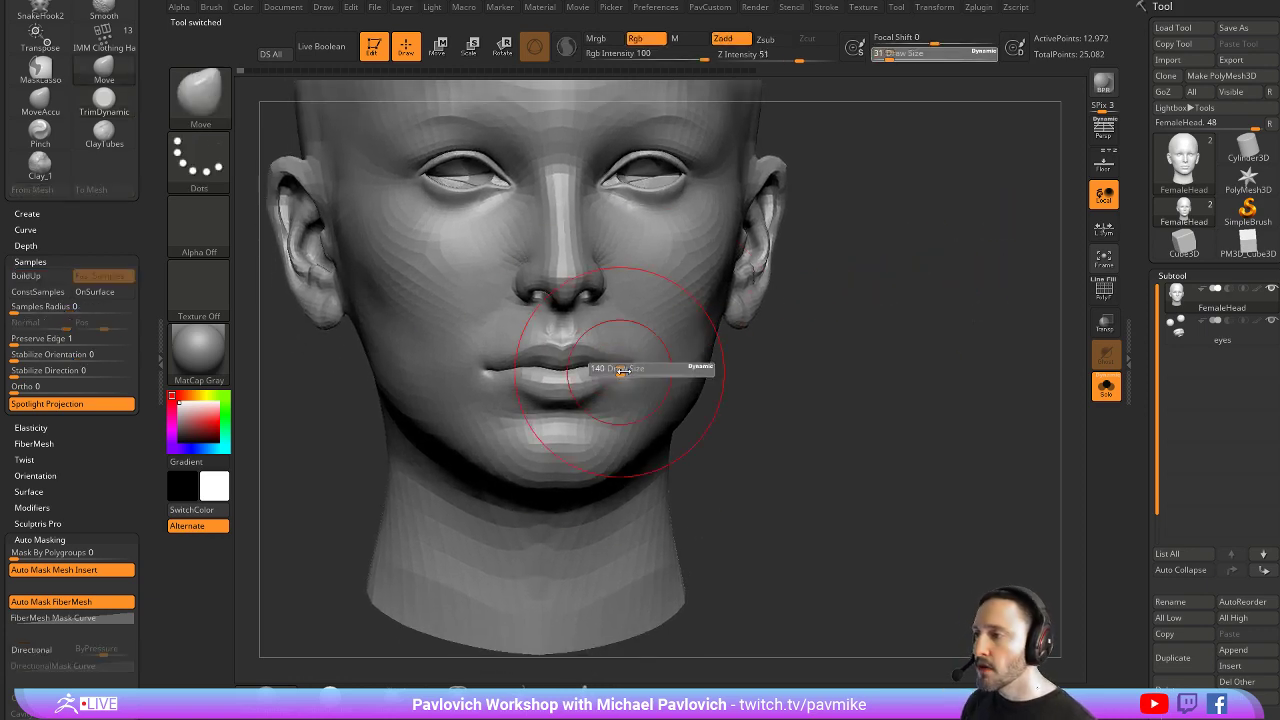
Turn on Topological auto masking for the Move brush
mouse_move(85, 485)
left_mouse_down()
mouse_move(87, 405)
mouse_move(84, 418)
left_mouse_up()
left_click_drag(110, 124, 120, 283)
scroll(120, 283, "up", 3)
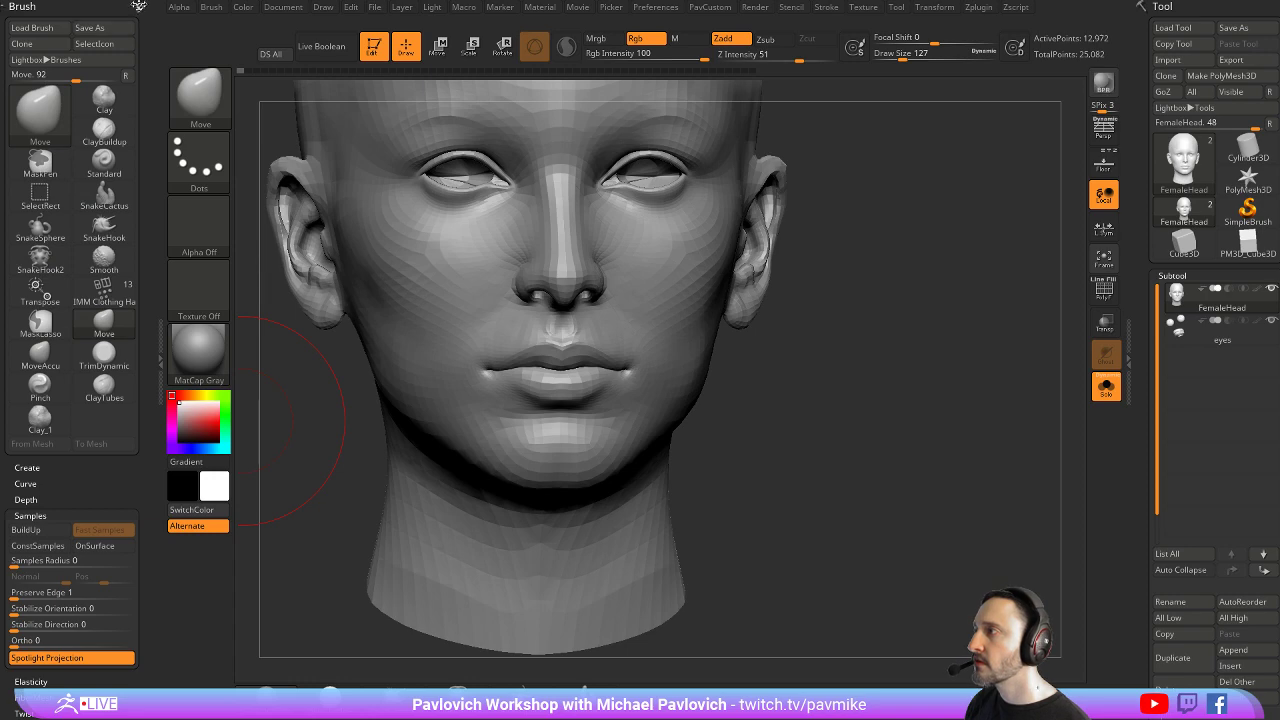
left_click_drag(141, 143, 141, 24)
key("shift")
left_click_drag(68, 370, 66, 136)
key("shift")
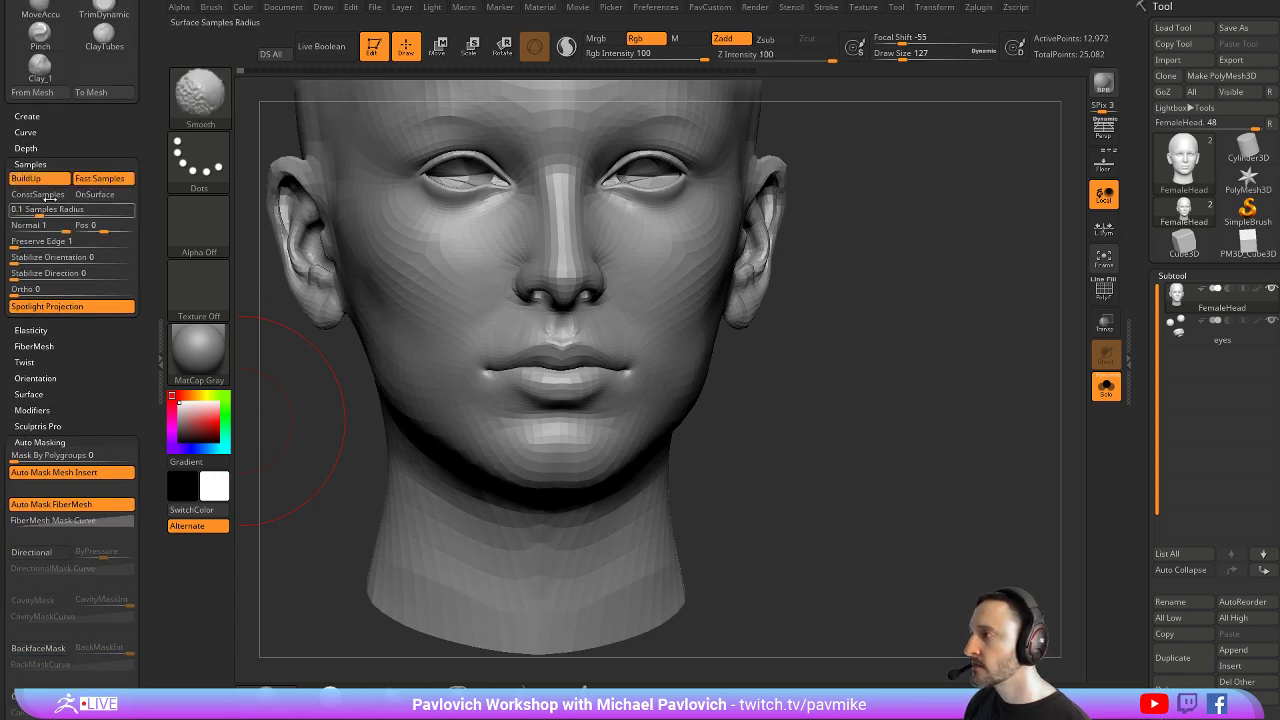
left_click(30, 164)
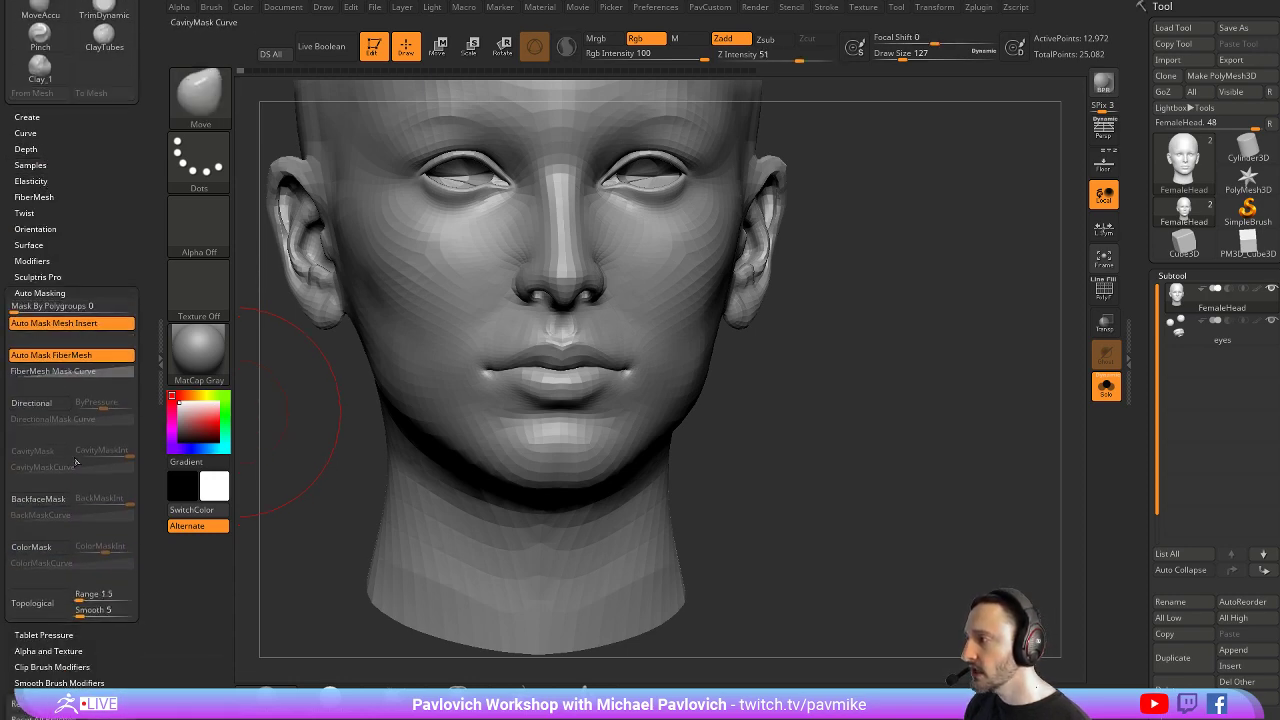
left_click(34, 602)
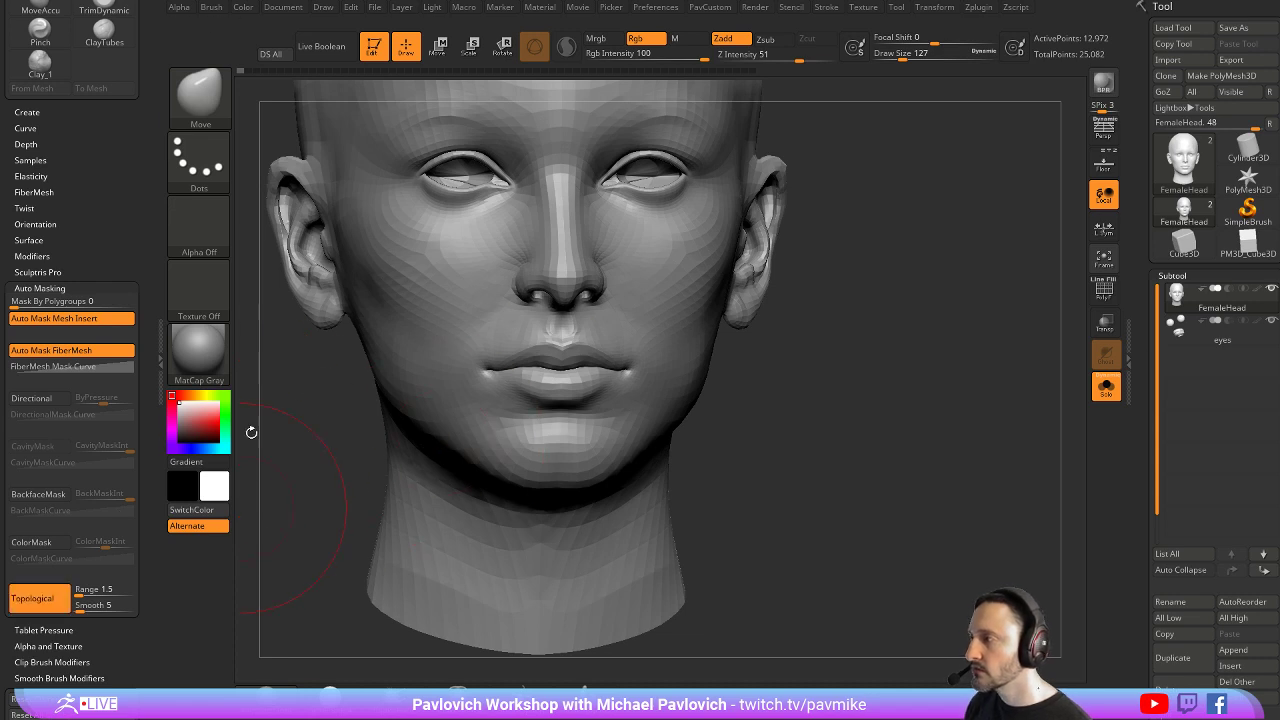
Try pulling the upper lip with the Move brush, accept discarding the newer undo history, and undo the stroke
left_click(550, 362)
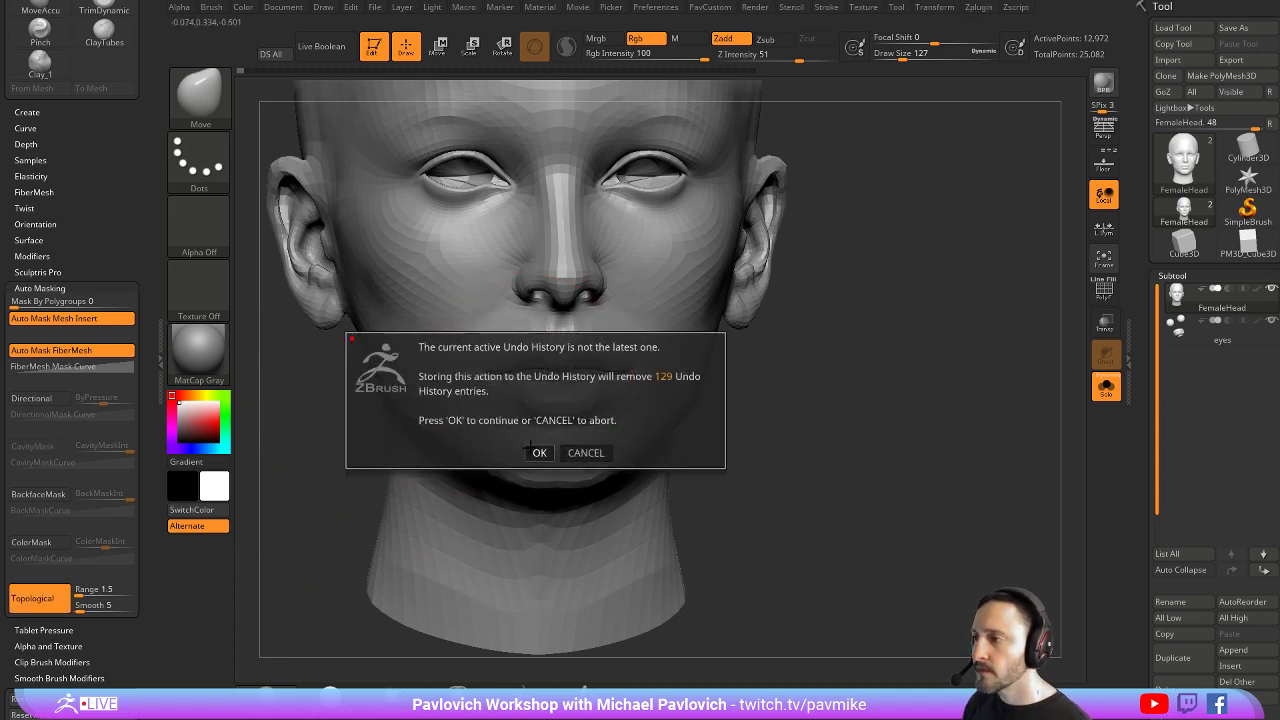
left_click(539, 451)
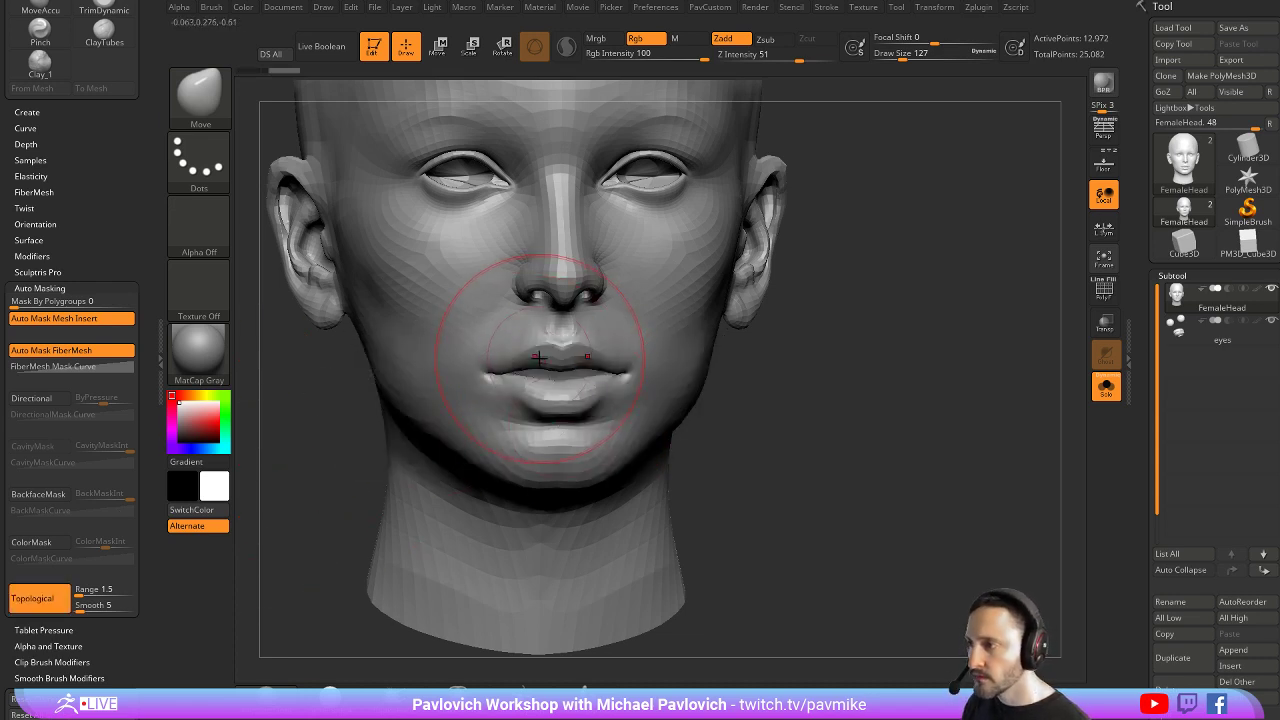
left_click_drag(552, 355, 540, 379)
key("ctrl+z")
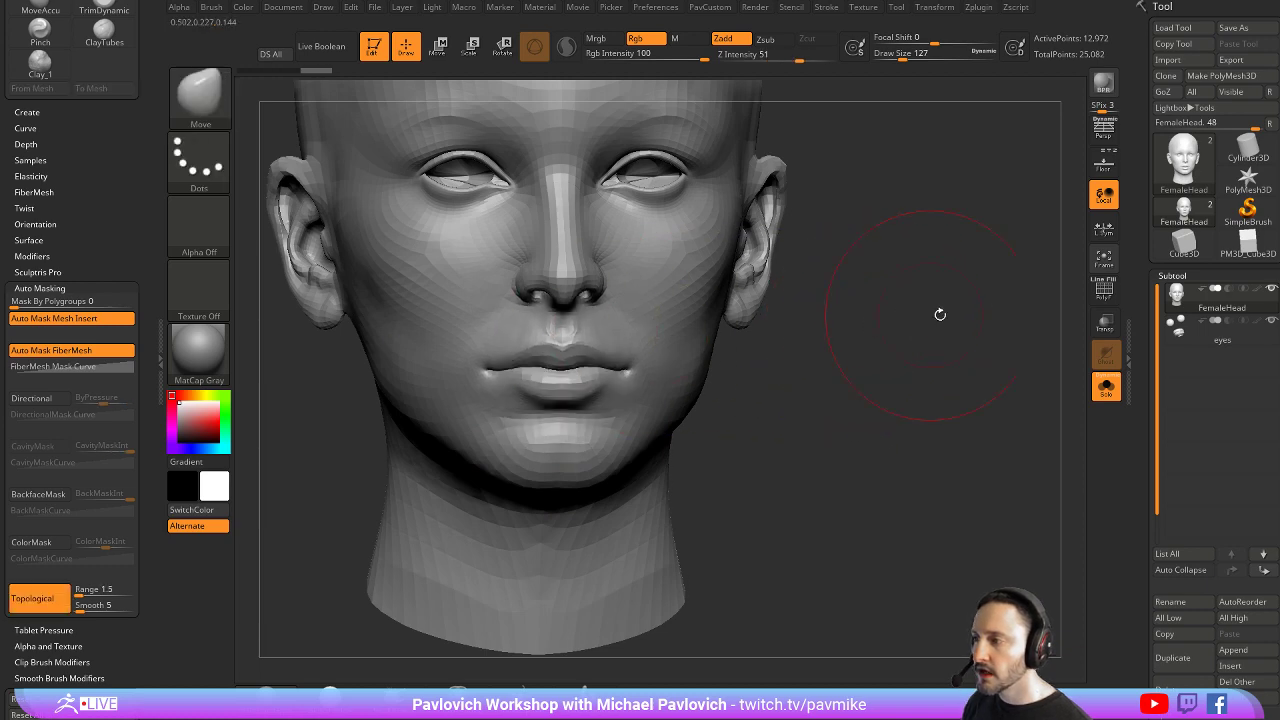
Try converting the head to DynaMesh and undo it
key("space")
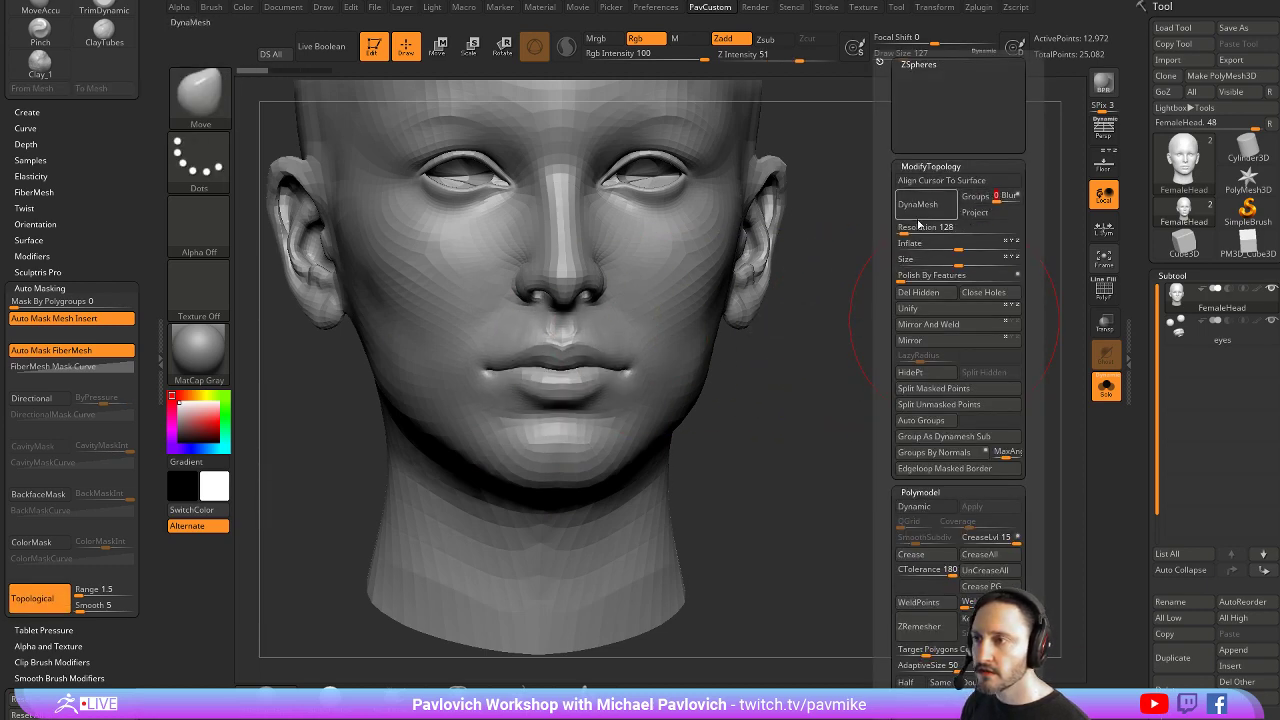
mouse_move(923, 237)
left_mouse_down()
mouse_move(871, 300)
mouse_move(972, 298)
mouse_move(949, 321)
mouse_move(878, 333)
mouse_move(898, 375)
left_mouse_up()
key("ctrl+z")
Display the polygon wireframe on the head, reduce the draw size to 57 and view the lips at an angle
left_click(1102, 292)
key("s")
left_click(932, 298)
key("s")
left_click(594, 426)
left_click_drag(781, 399, 823, 322)
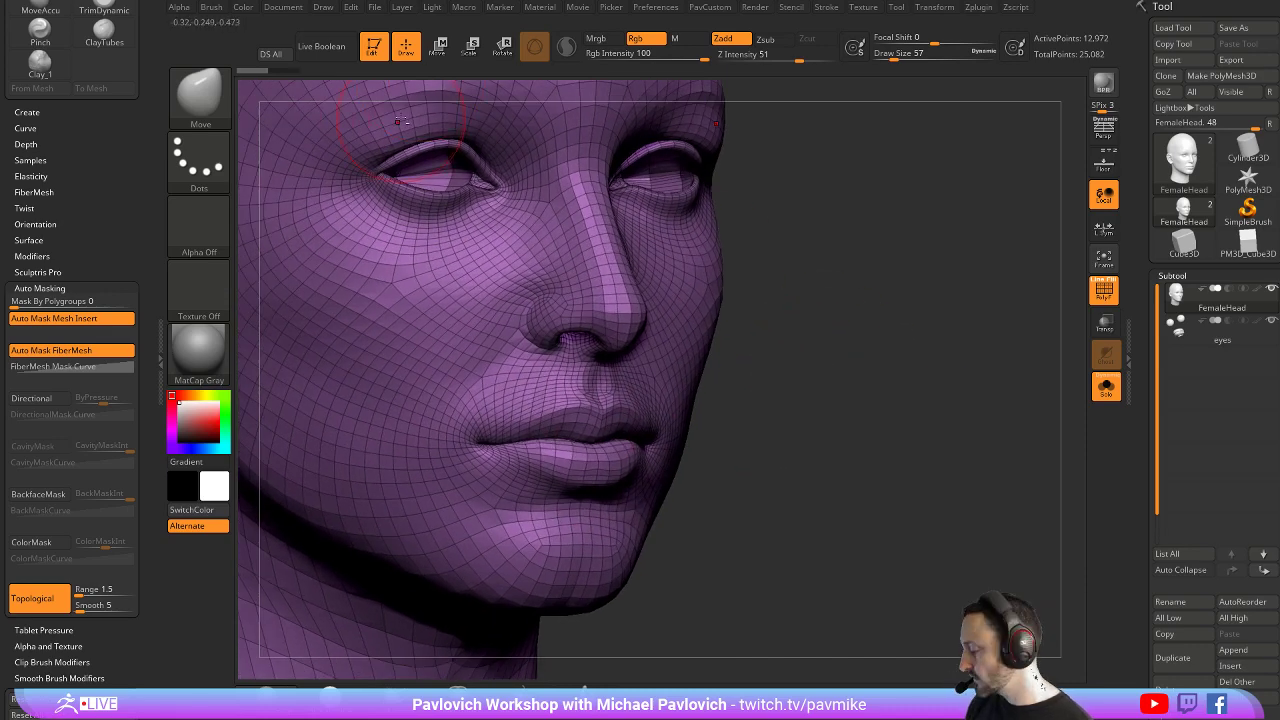
Switch to the Standard brush and turn on Sculptris Pro mode
key("b")
key("s")
key("t")
left_click(566, 47)
mouse_move(763, 365)
left_mouse_down()
mouse_move(794, 340)
mouse_move(845, 345)
left_mouse_up()
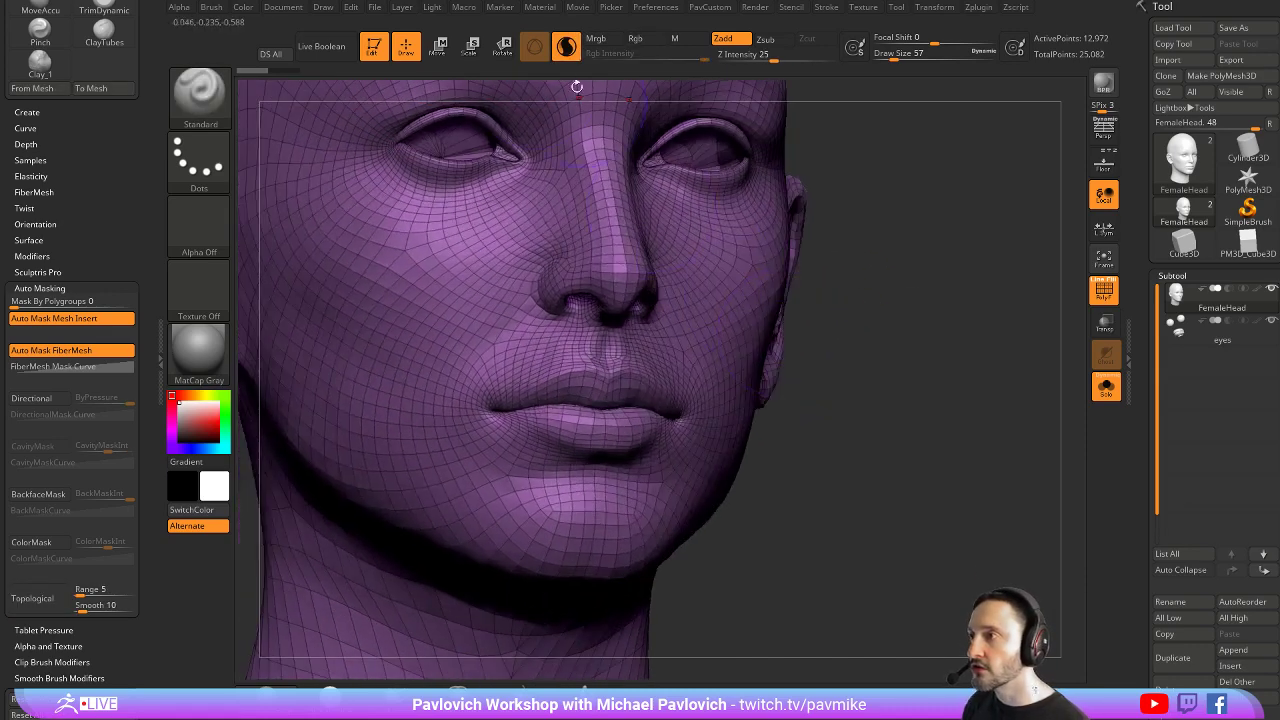
Switch to the Clay brush, reduce its draw size to 37 and sculpt strokes across the upper lip
key("b")
key("c")
key("l")
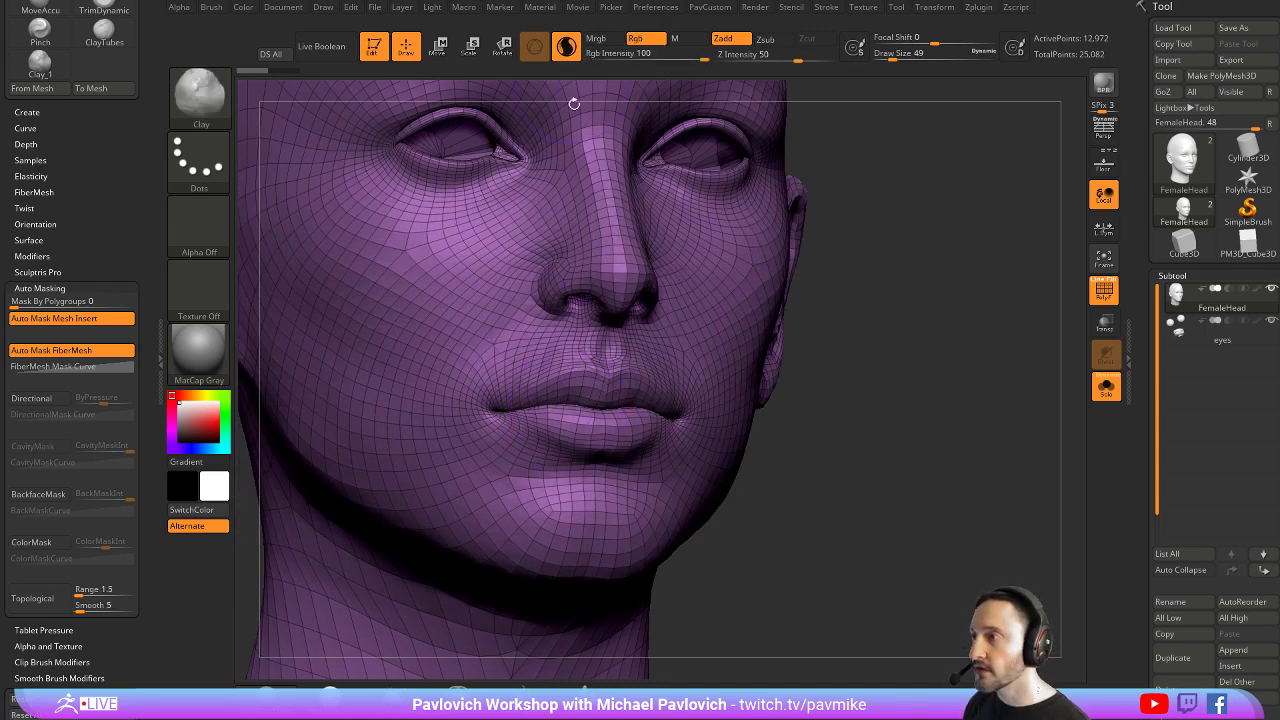
left_click_drag(595, 400, 606, 402)
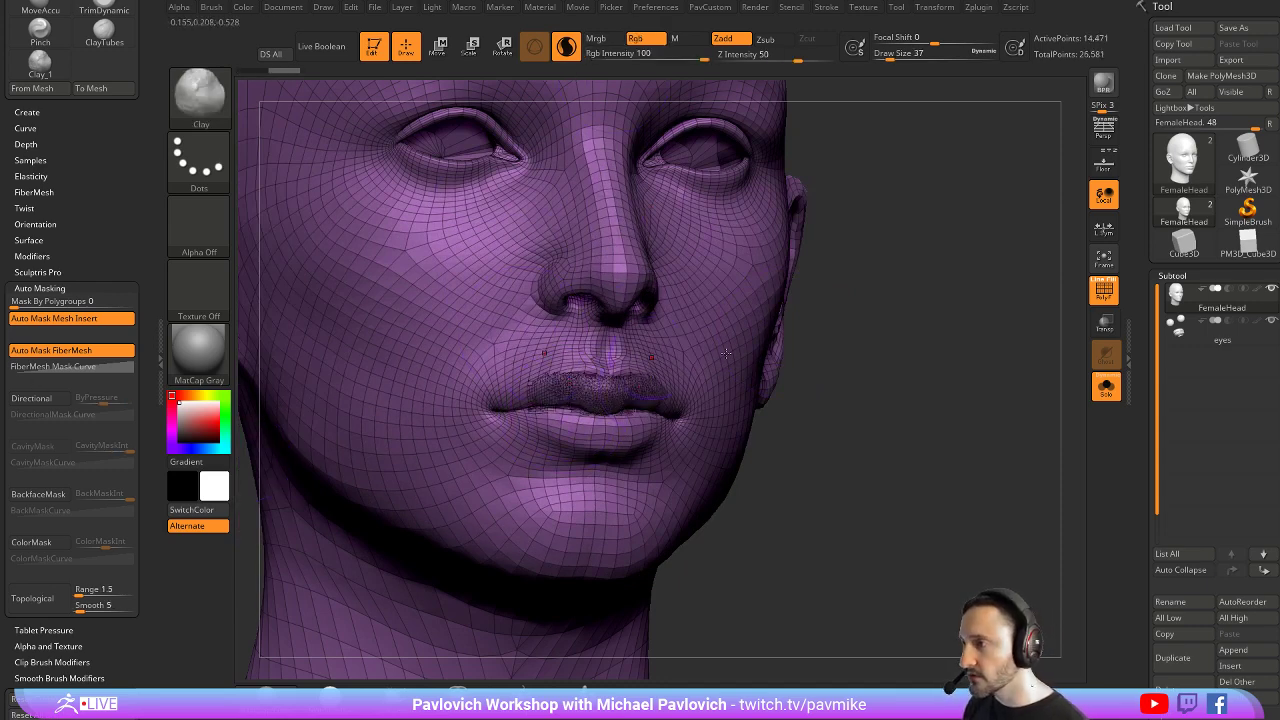
Hide the wireframe and build up the lower lip with Clay strokes from several angles
left_click(1104, 290)
left_click_drag(990, 345, 900, 343)
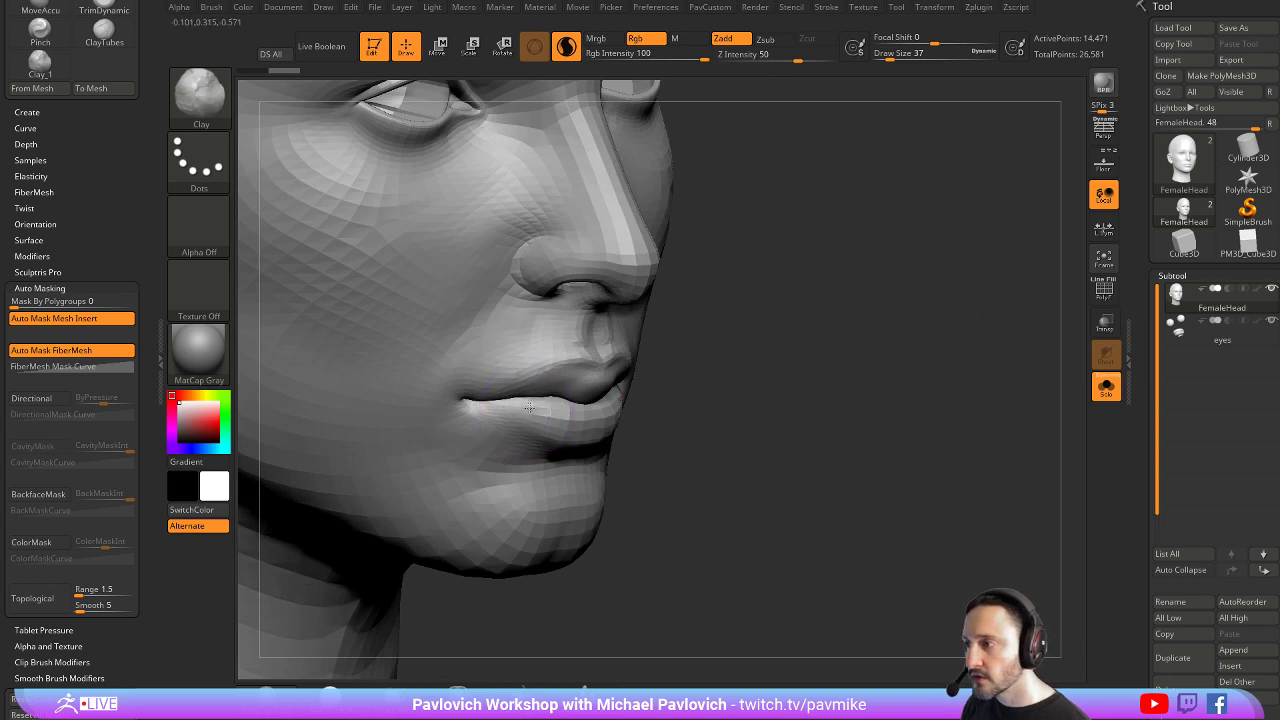
mouse_move(530, 407)
left_mouse_down()
mouse_move(584, 414)
mouse_move(565, 398)
mouse_move(589, 401)
left_mouse_up()
right_click_drag(589, 401, 523, 392)
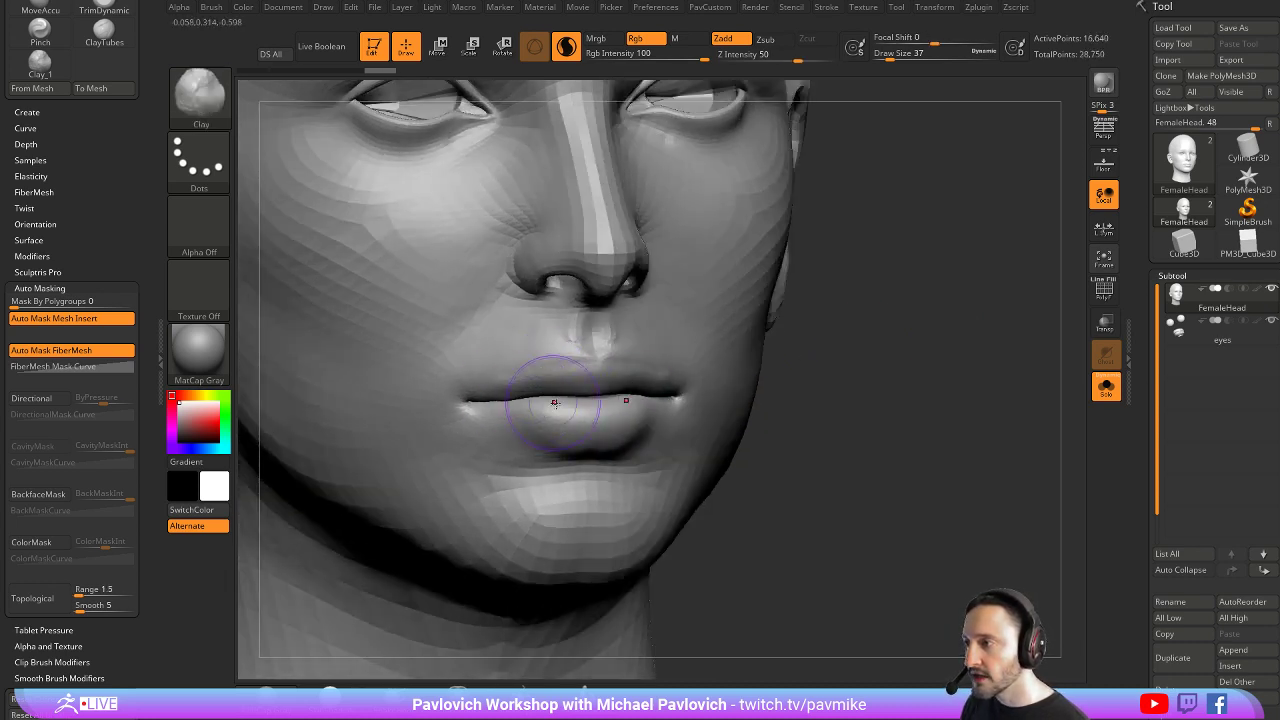
left_click_drag(540, 416, 590, 415)
Show the wireframe again and examine the tessellation around the sculpted lips from the side
mouse_move(812, 381)
left_mouse_down()
mouse_move(1056, 318)
mouse_move(790, 350)
mouse_move(1034, 345)
left_mouse_up()
key("shift+f")
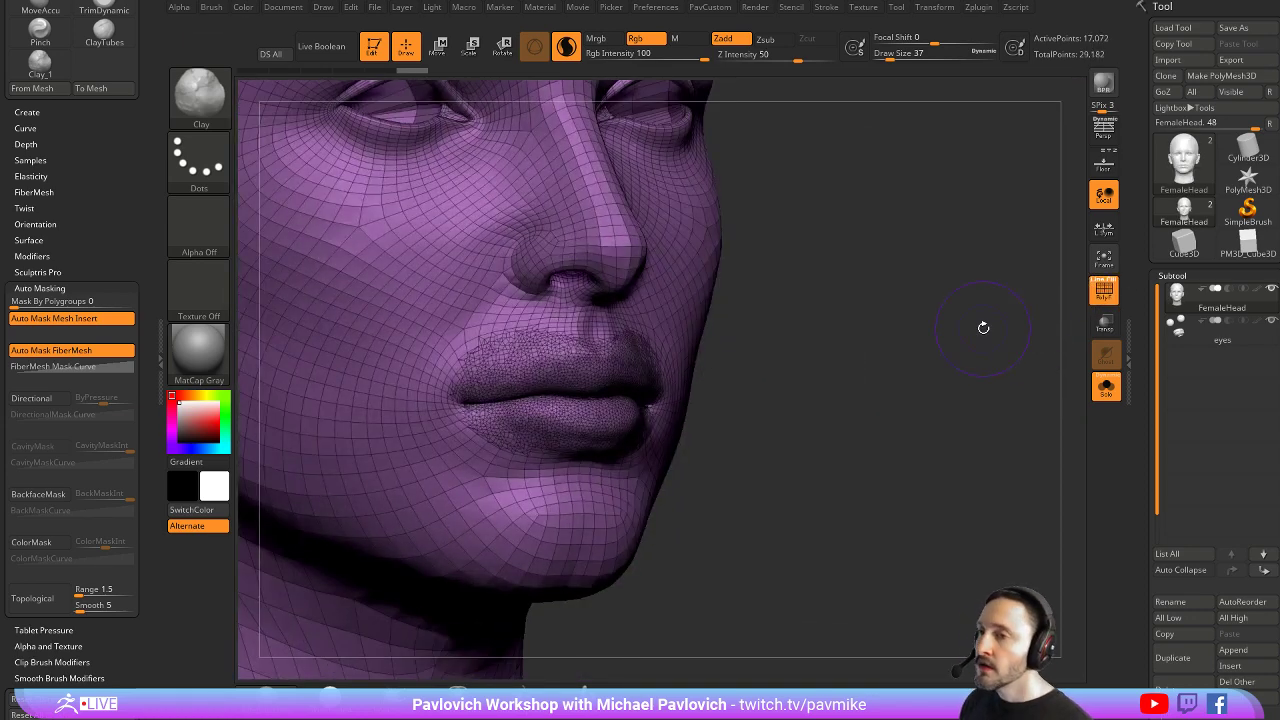
right_click_drag(938, 414, 942, 350, "ctrl")
Load the Julie.ZTL figure from the LightBox tools and frame her upper body
key("comma")
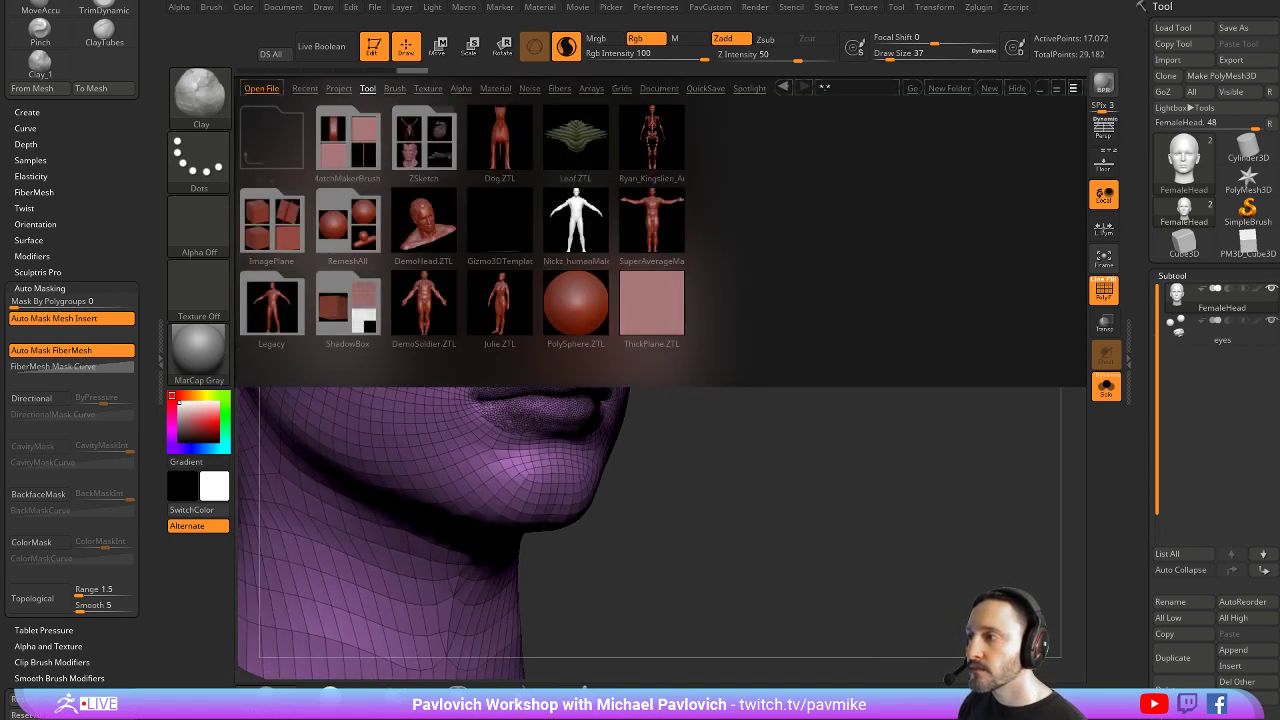
double_click(500, 303)
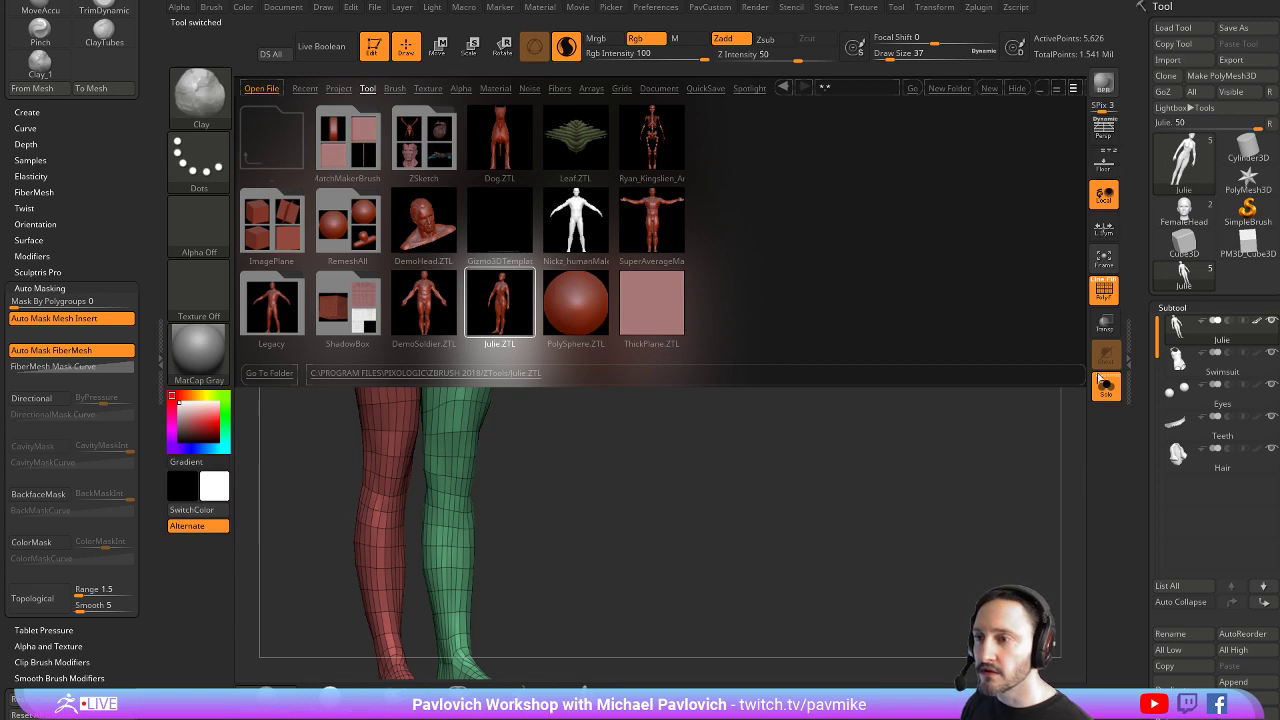
key("comma")
left_click_drag(925, 311, 994, 466, "alt")
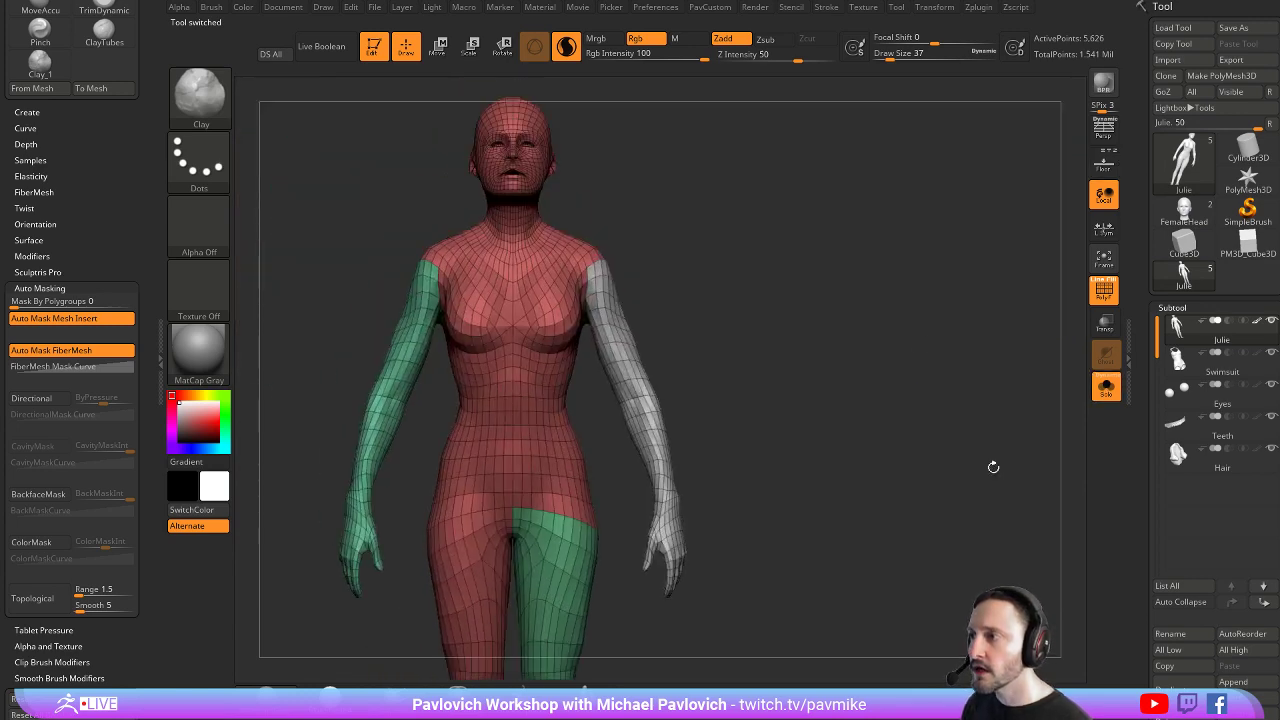
Try converting the Julie figure to DynaMesh without freezing its subdivision levels
key("space")
left_click(878, 208)
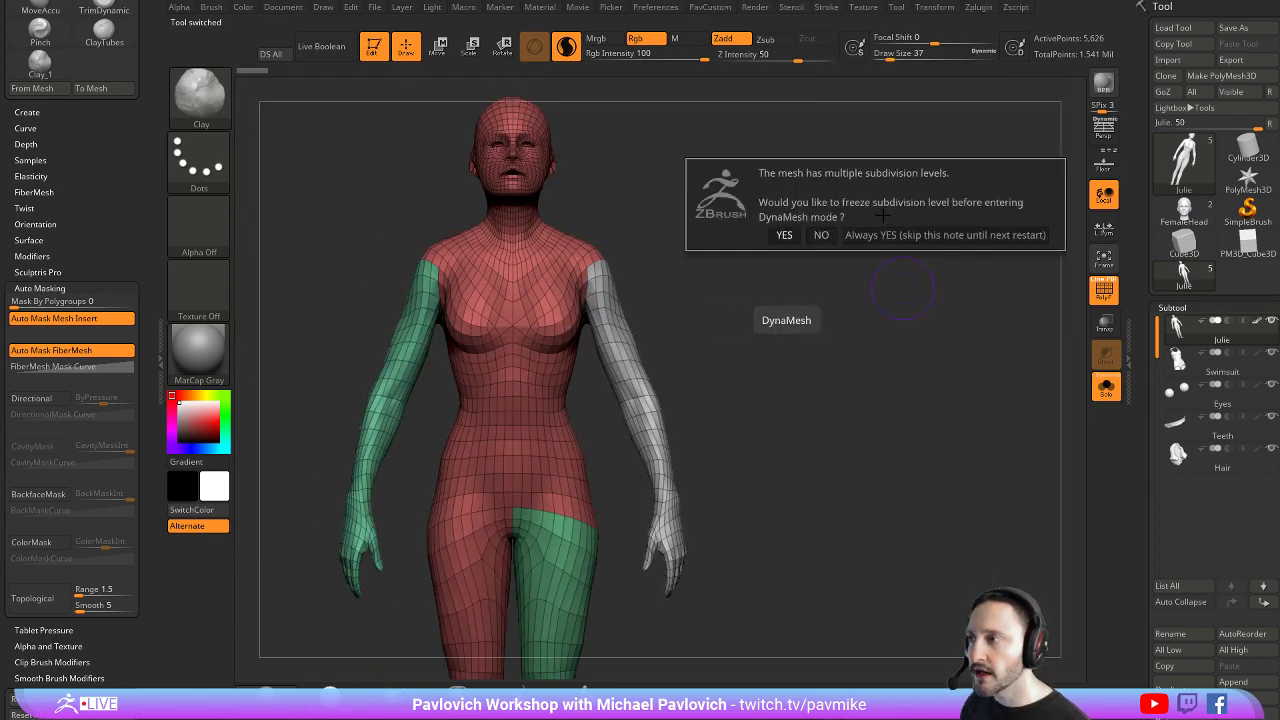
left_click(821, 235)
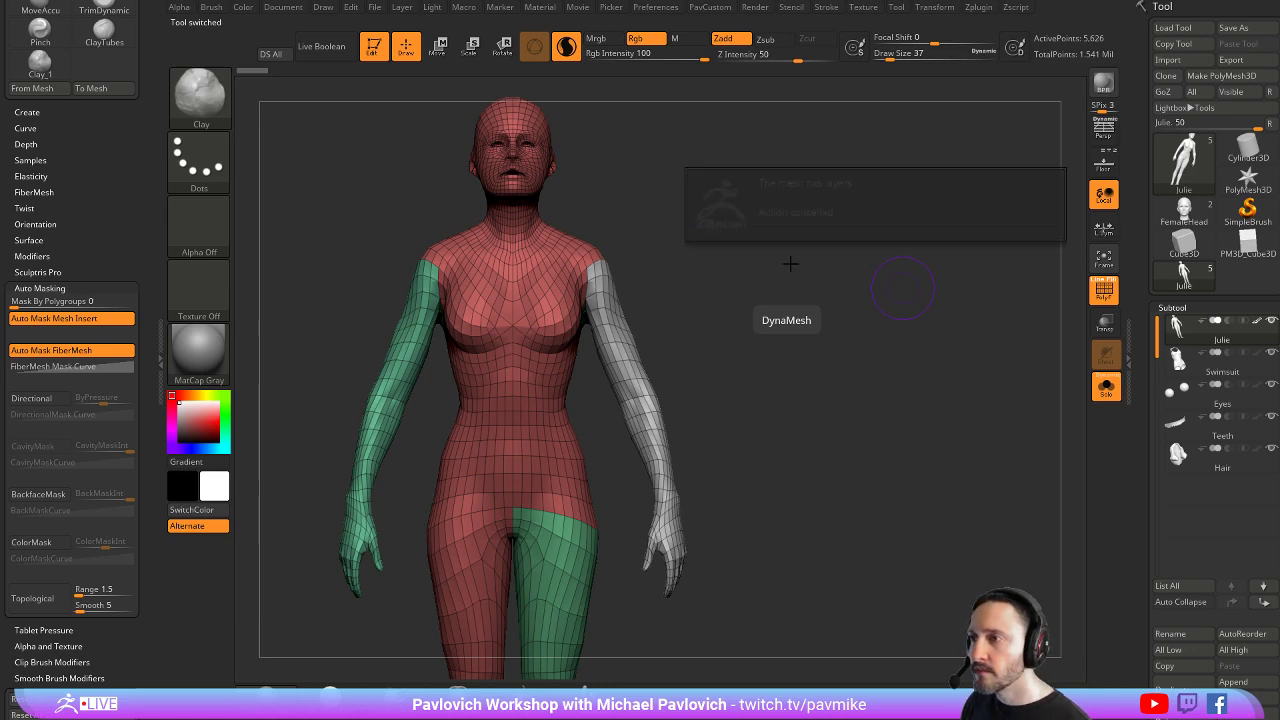
Bake all of the Julie body's sculpt layers into the mesh
left_click_drag(1146, 378, 1146, 231)
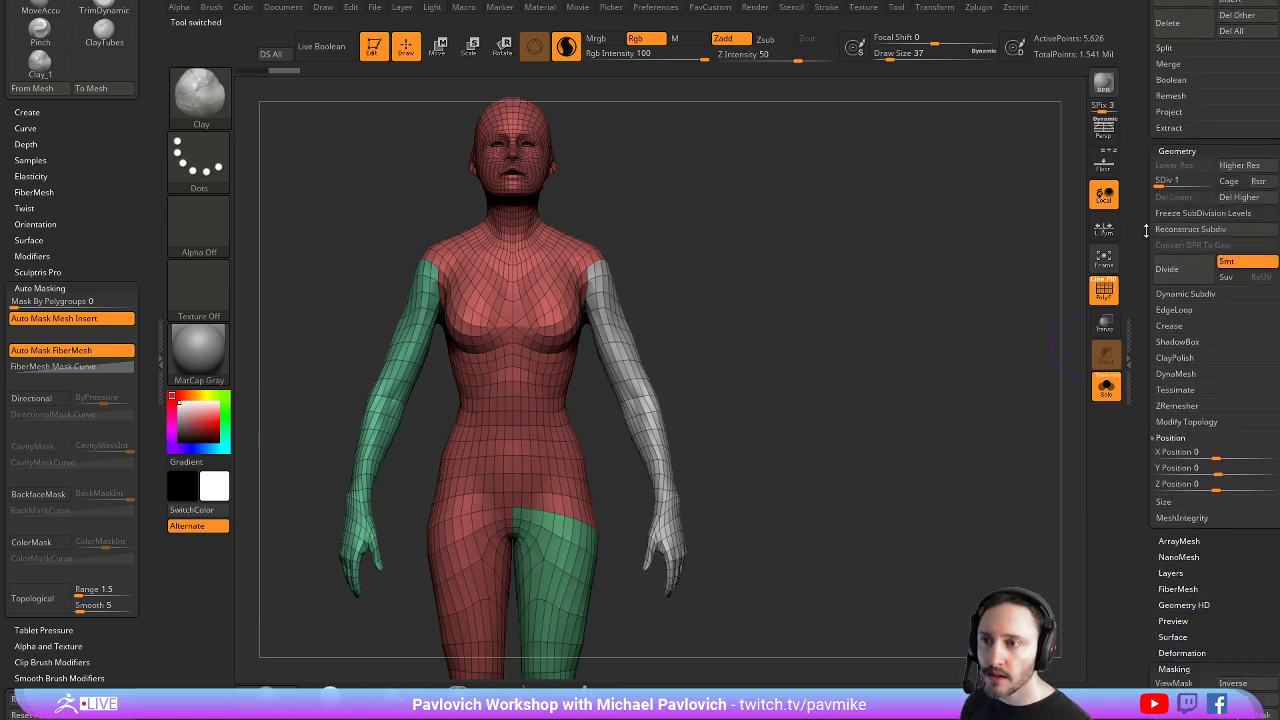
left_click(1178, 160)
left_click(1173, 304)
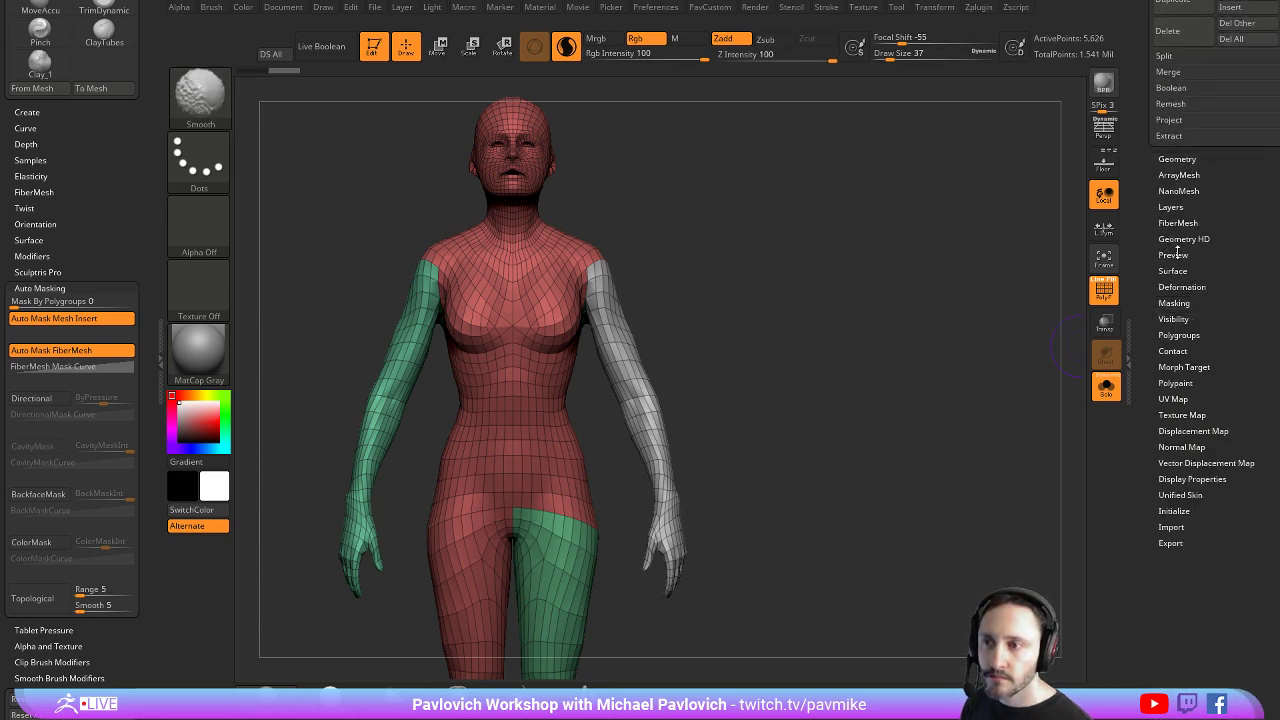
left_click(1170, 207)
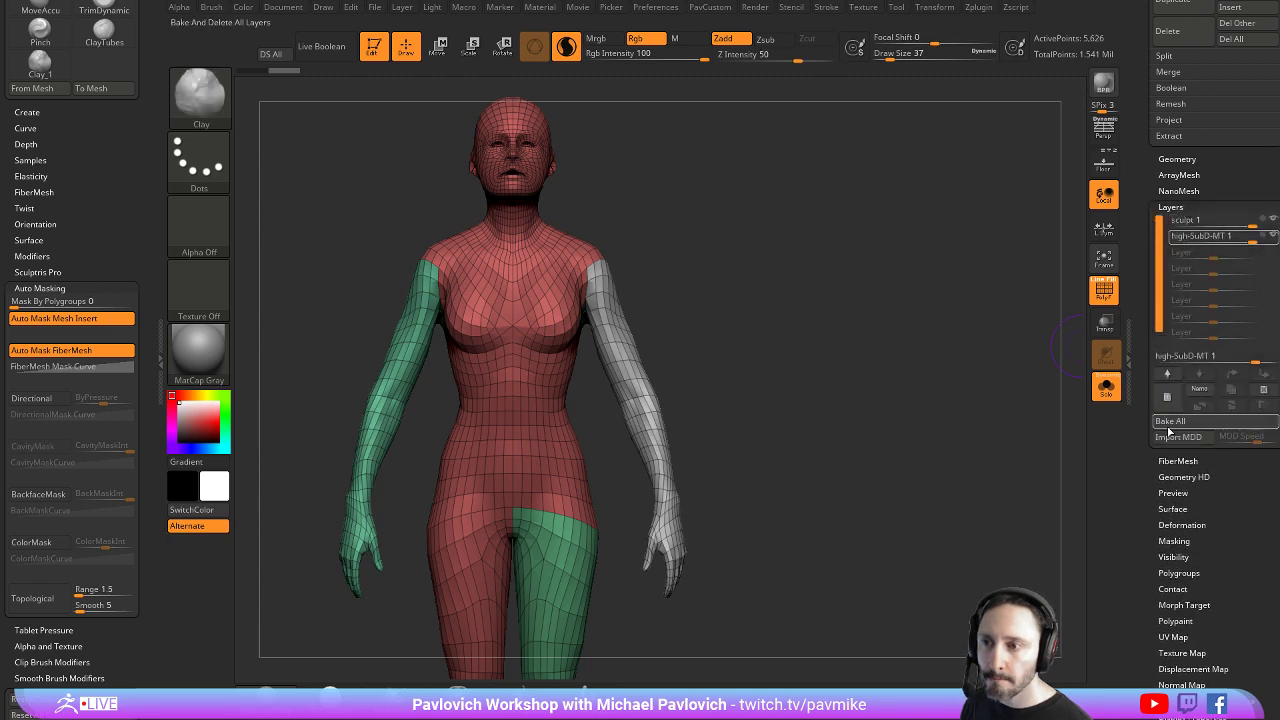
left_click_drag(869, 327, 883, 347, "alt")
Try DynaMesh on the Julie body at a low resolution and again at 408, undoing each conversion
key("space")
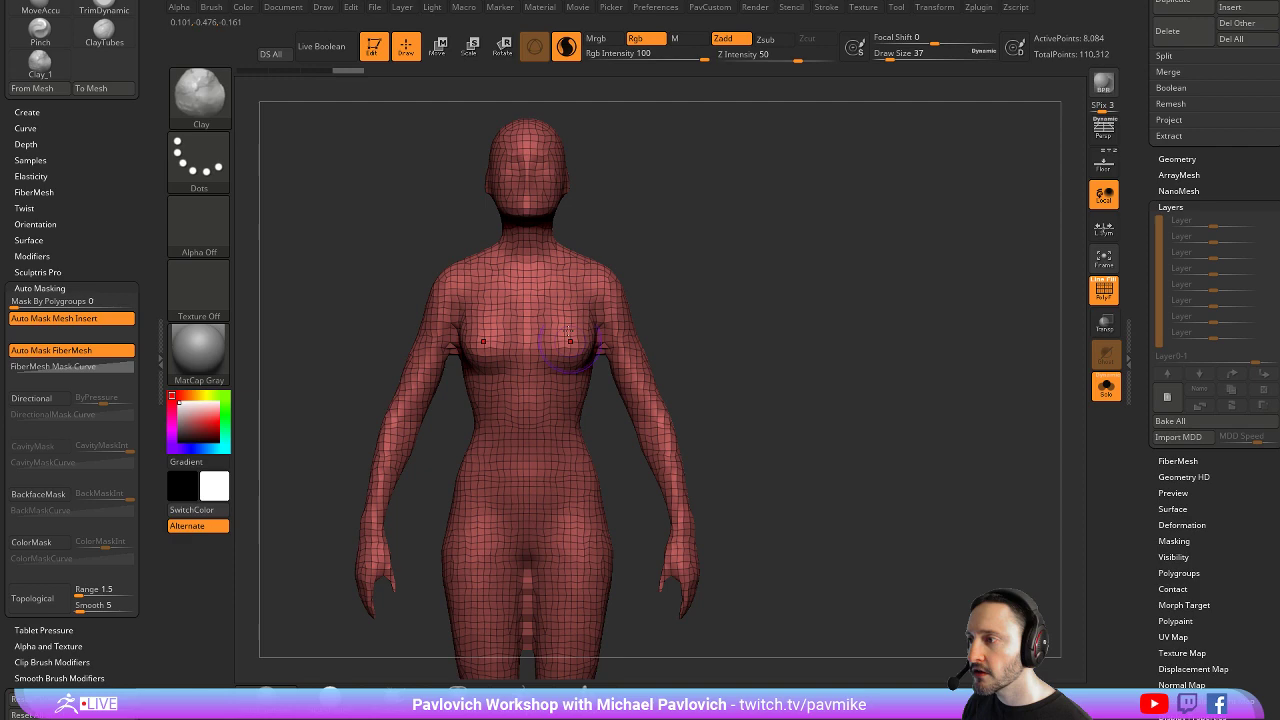
left_click_drag(643, 567, 757, 380)
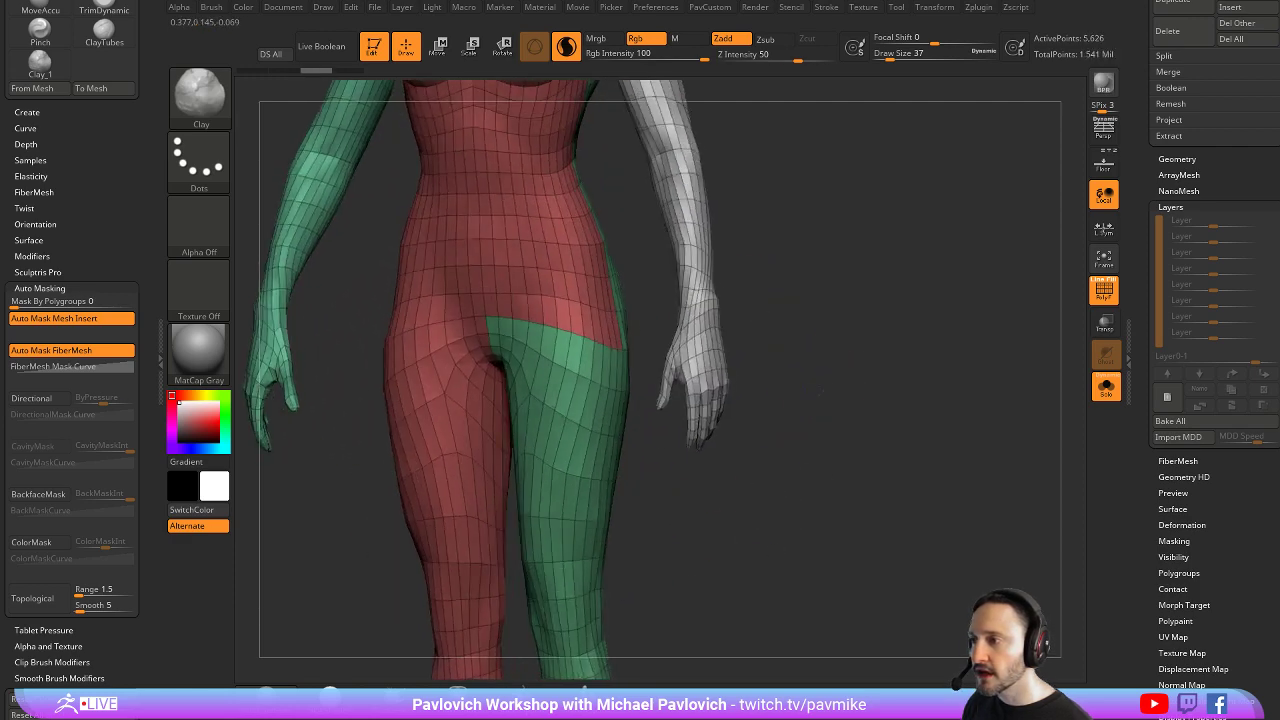
left_click_drag(823, 392, 842, 388)
key("space")
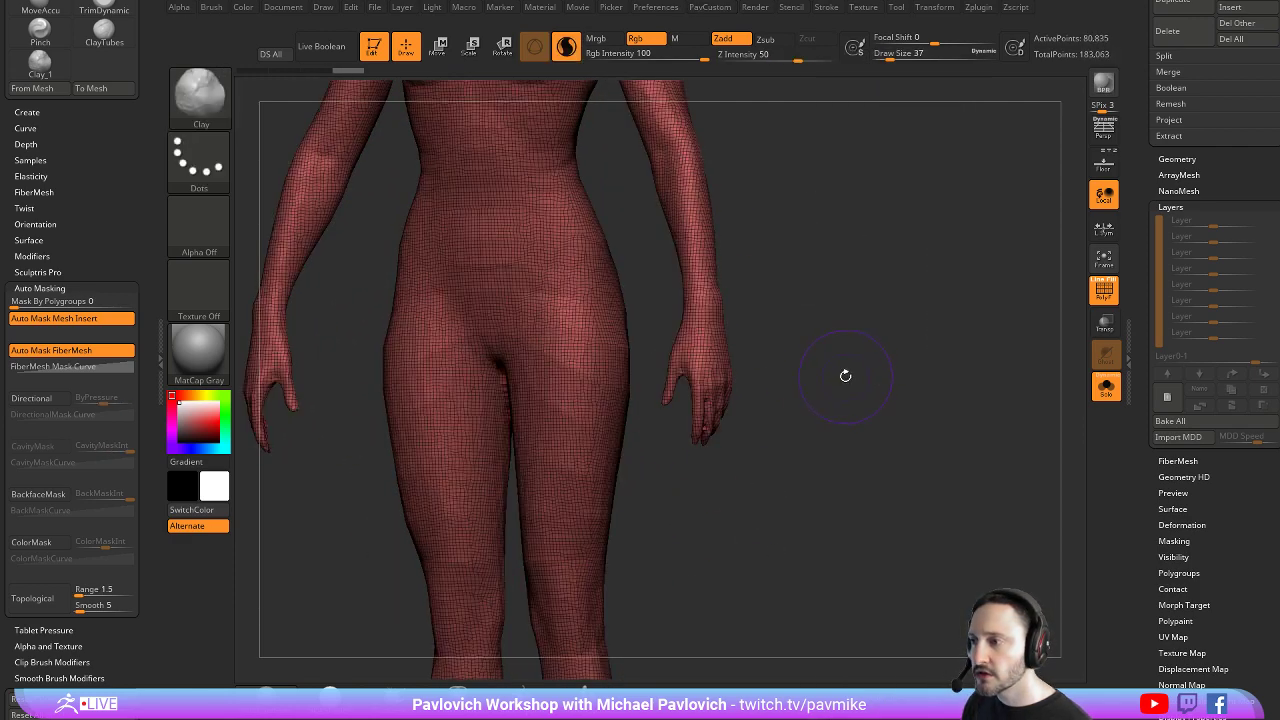
left_click_drag(843, 371, 810, 314)
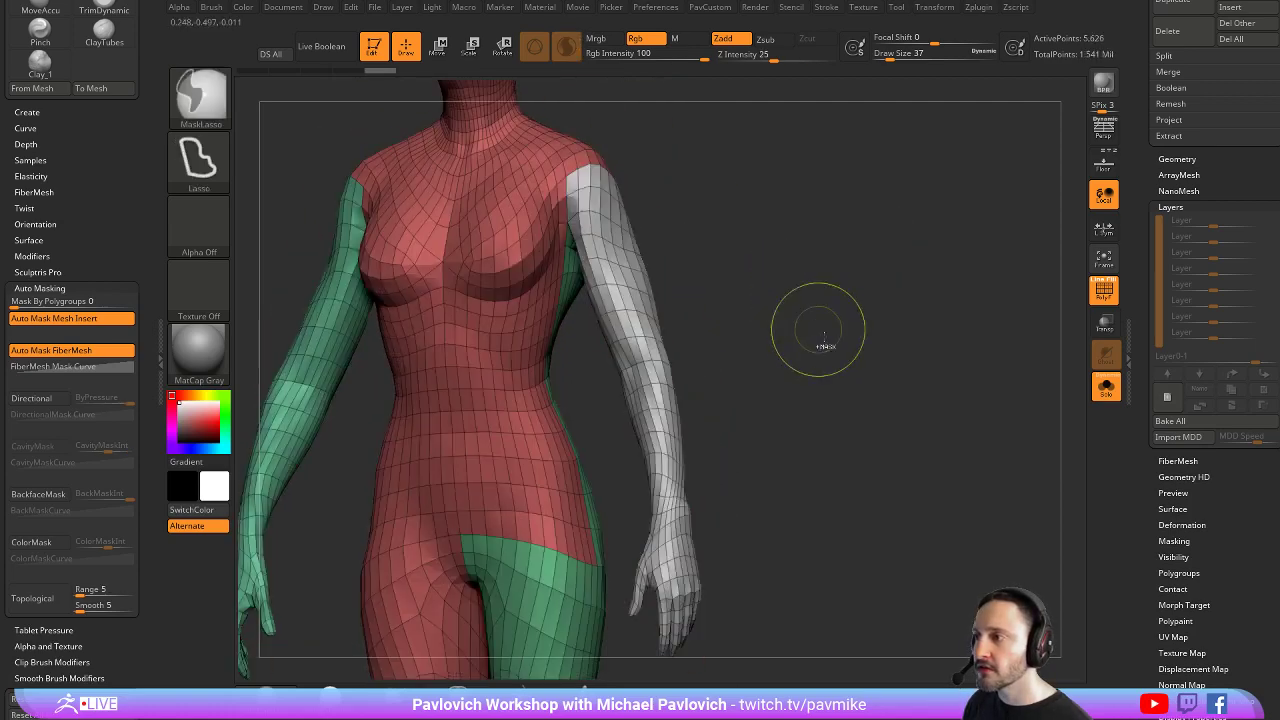
Isolate one hand of the Julie body, delete the higher subdivision levels and split the hidden part into its own subtool
mouse_move(823, 343)
left_mouse_down()
mouse_move(866, 452)
mouse_move(846, 380)
mouse_move(702, 586)
left_mouse_up()
left_click(710, 7)
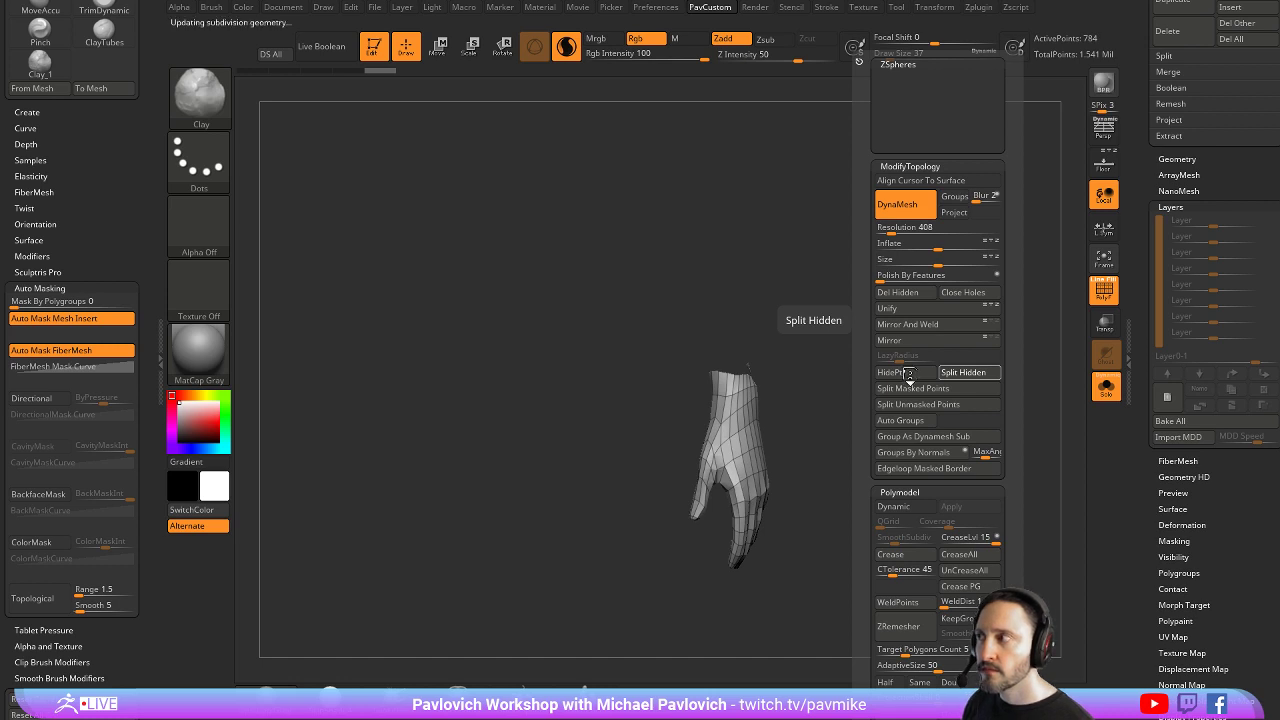
left_click(1178, 158)
left_click(1239, 203)
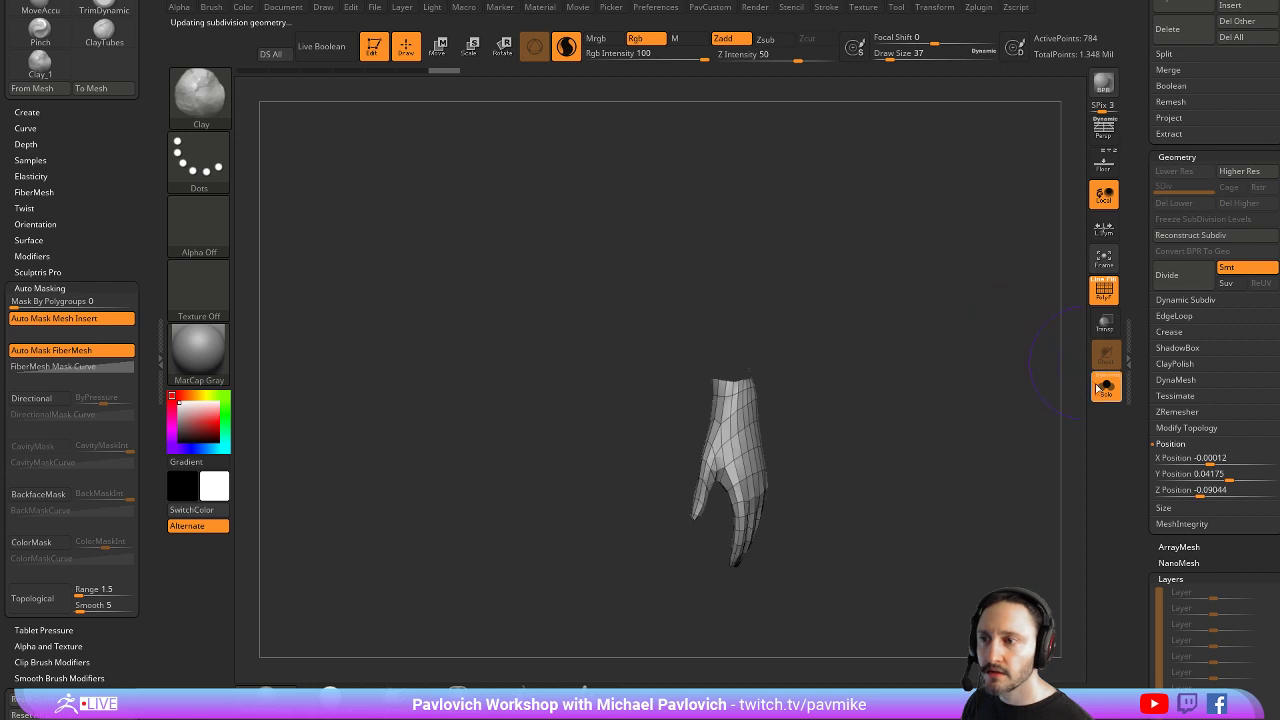
Display all subtools, switch to the Swimsuit subtool and isolate it
left_click(1105, 387)
left_click(608, 311, "alt")
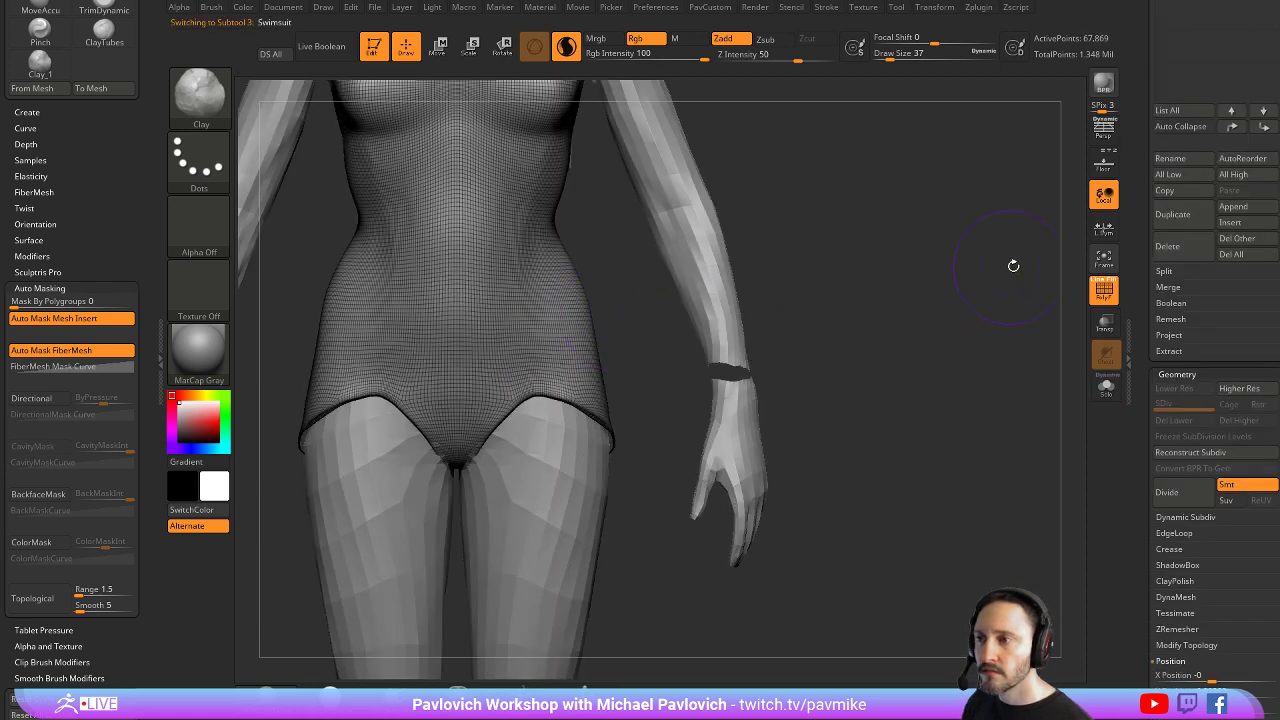
left_click_drag(1142, 269, 1142, 331)
left_click(1101, 391)
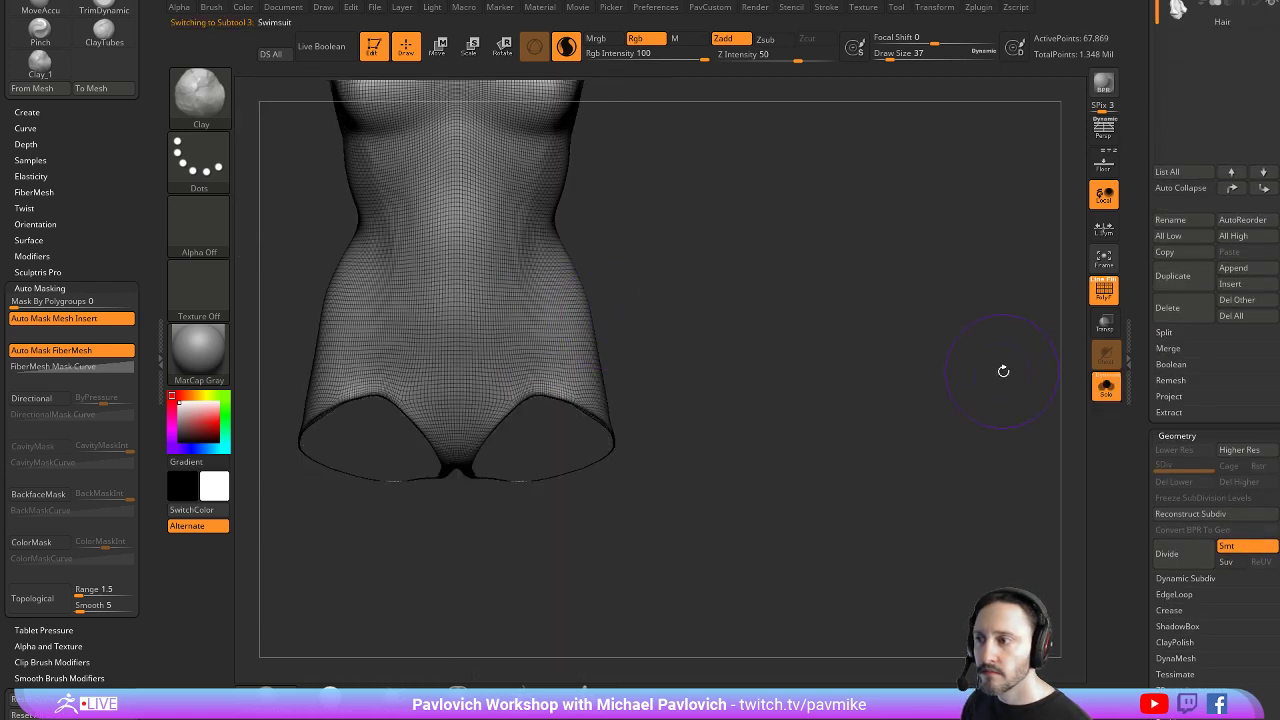
Select the Julie1 body subtool and delete all other subtools
left_click_drag(1003, 371, 1060, 322)
left_click_drag(1146, 190, 1148, 480)
scroll(1230, 250, "up", 3)
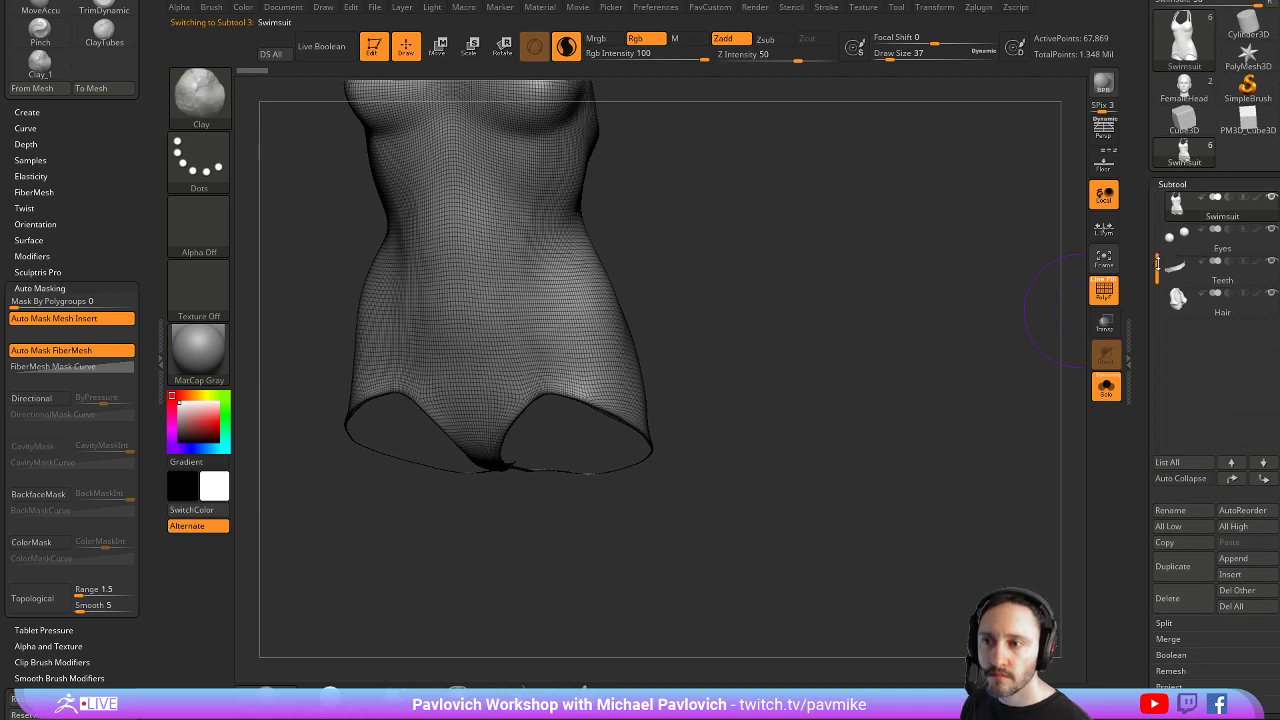
left_click(1222, 250)
scroll(1158, 447, "down", 2)
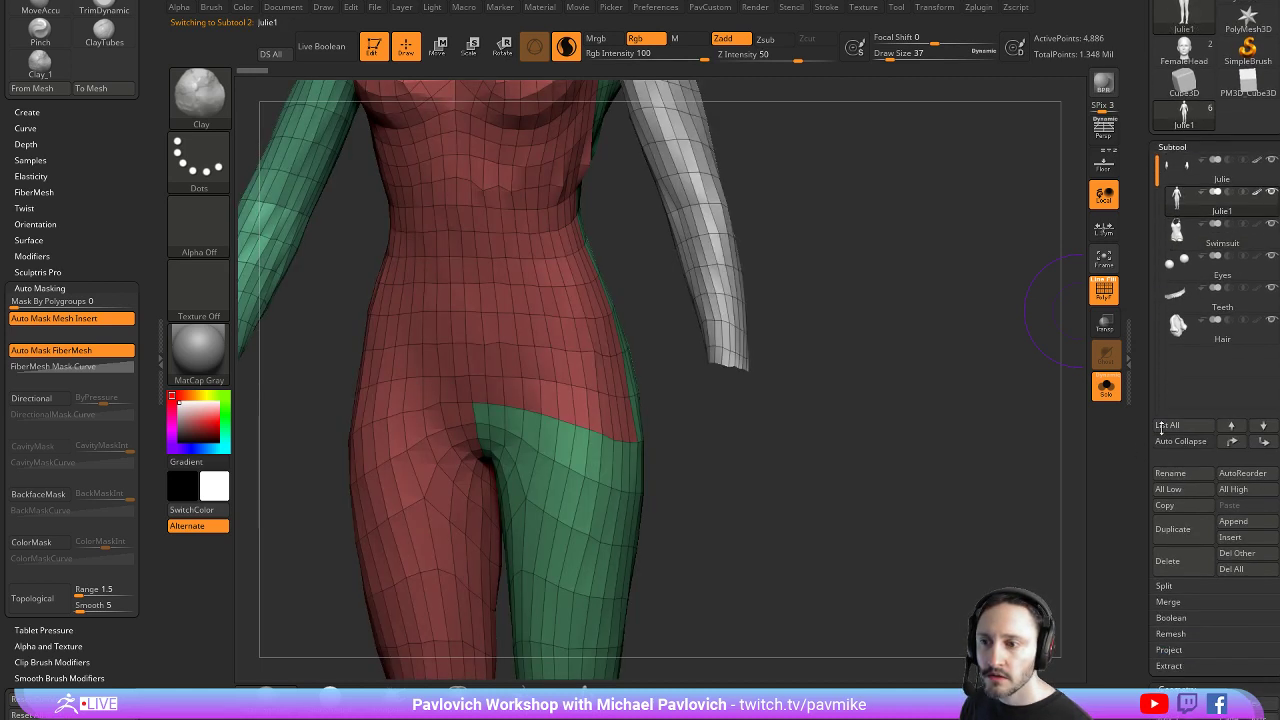
left_click(1240, 569)
left_click(1128, 587)
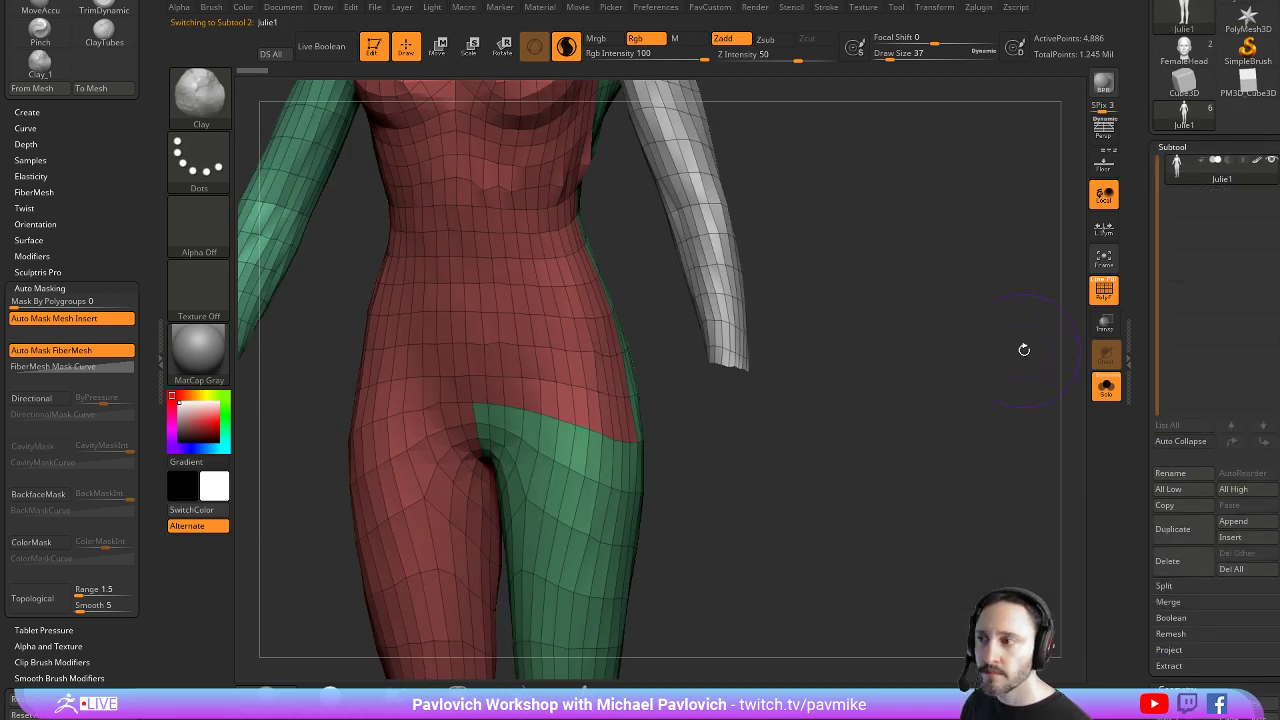
Delete the Julie1 body's higher subdivision levels, remesh it with DynaMesh and turn off solo display
left_click_drag(1156, 413, 1157, 289)
left_click(1242, 308)
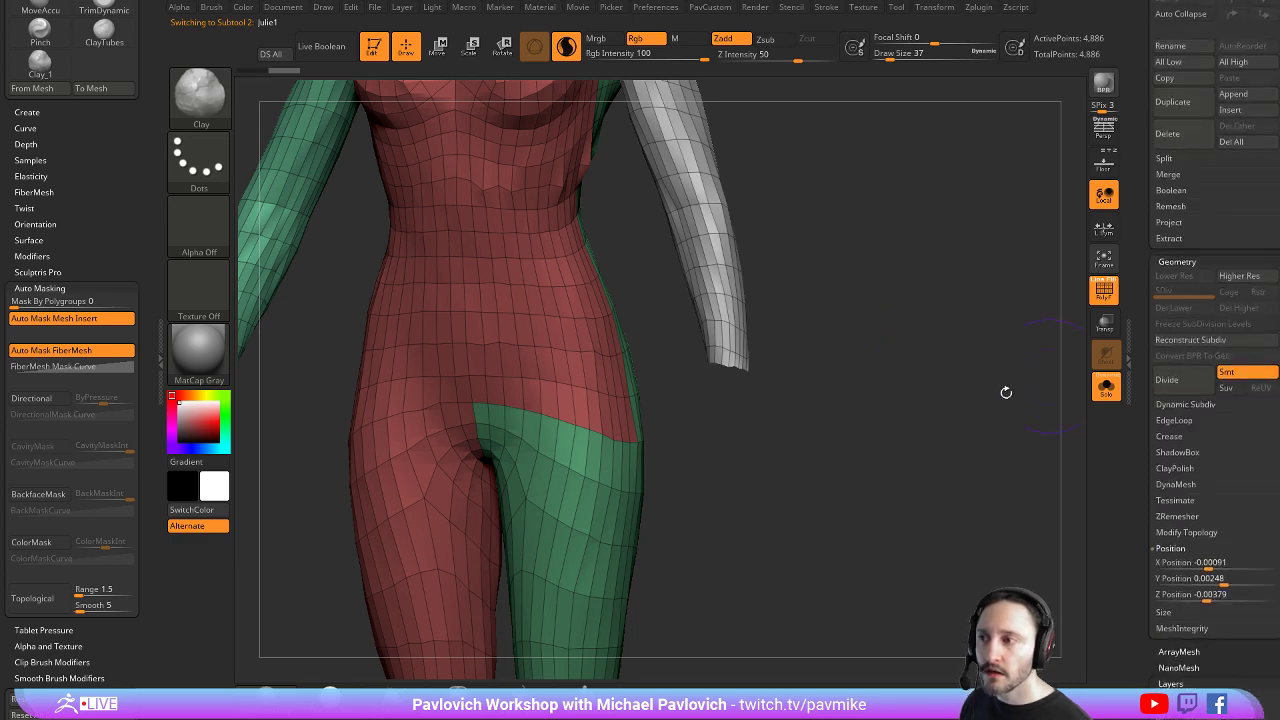
left_click_drag(878, 289, 994, 376, "ctrl")
mouse_move(949, 340)
right_mouse_down("alt")
mouse_move(934, 261)
mouse_move(914, 309)
right_mouse_up("alt")
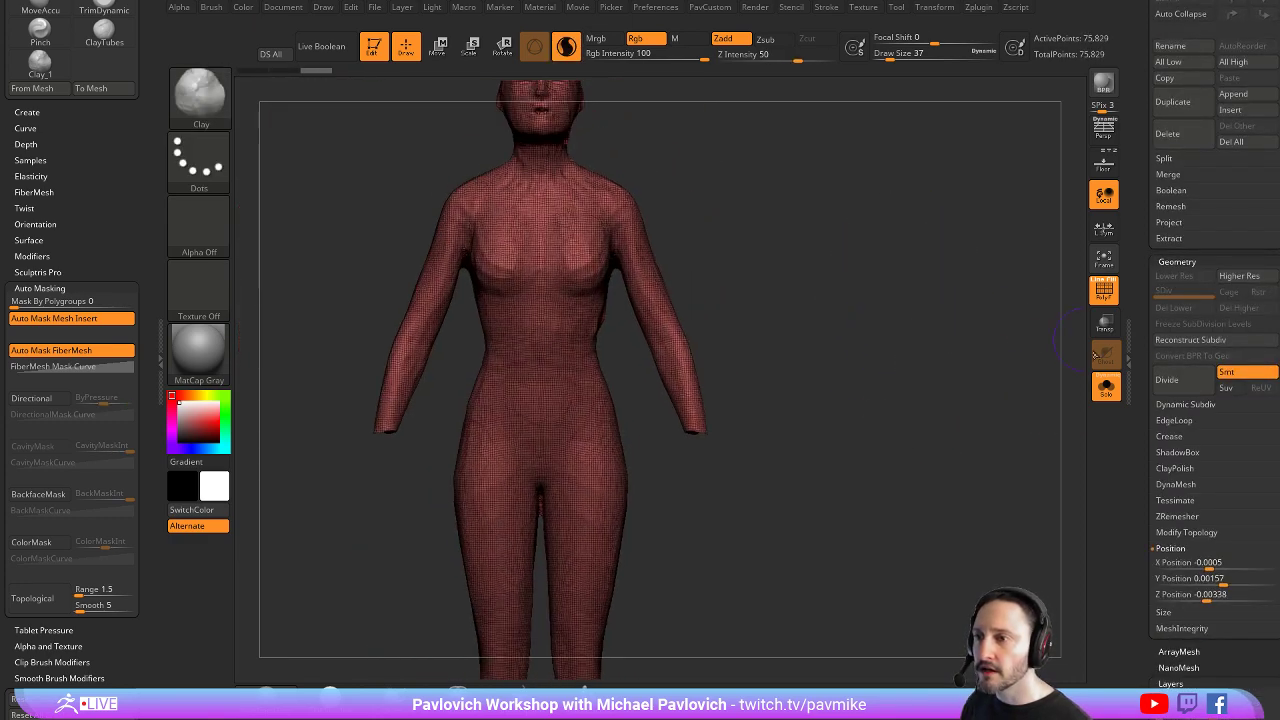
left_click(1106, 387)
scroll(1170, 400, "up", 5)
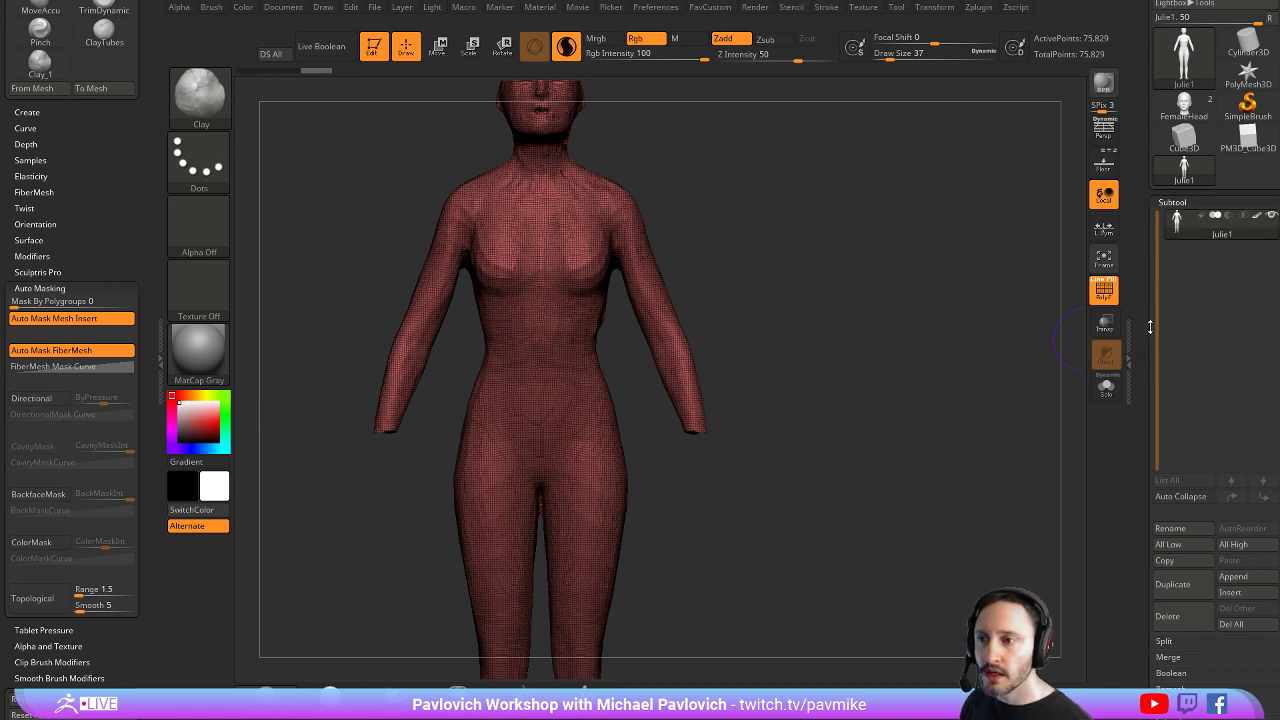
Load a fresh Julie.ZTL figure, delete every subtool except the body and bake the body's layers
left_click_drag(1040, 322, 984, 327)
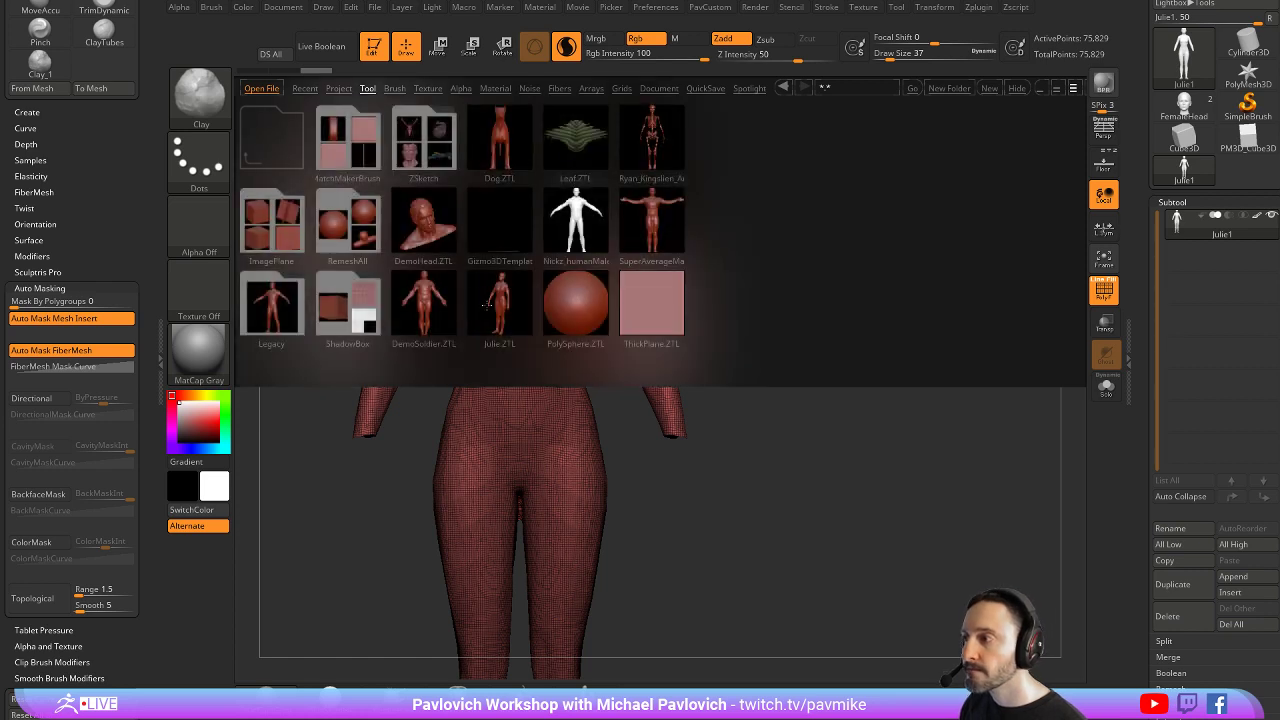
double_click(487, 305)
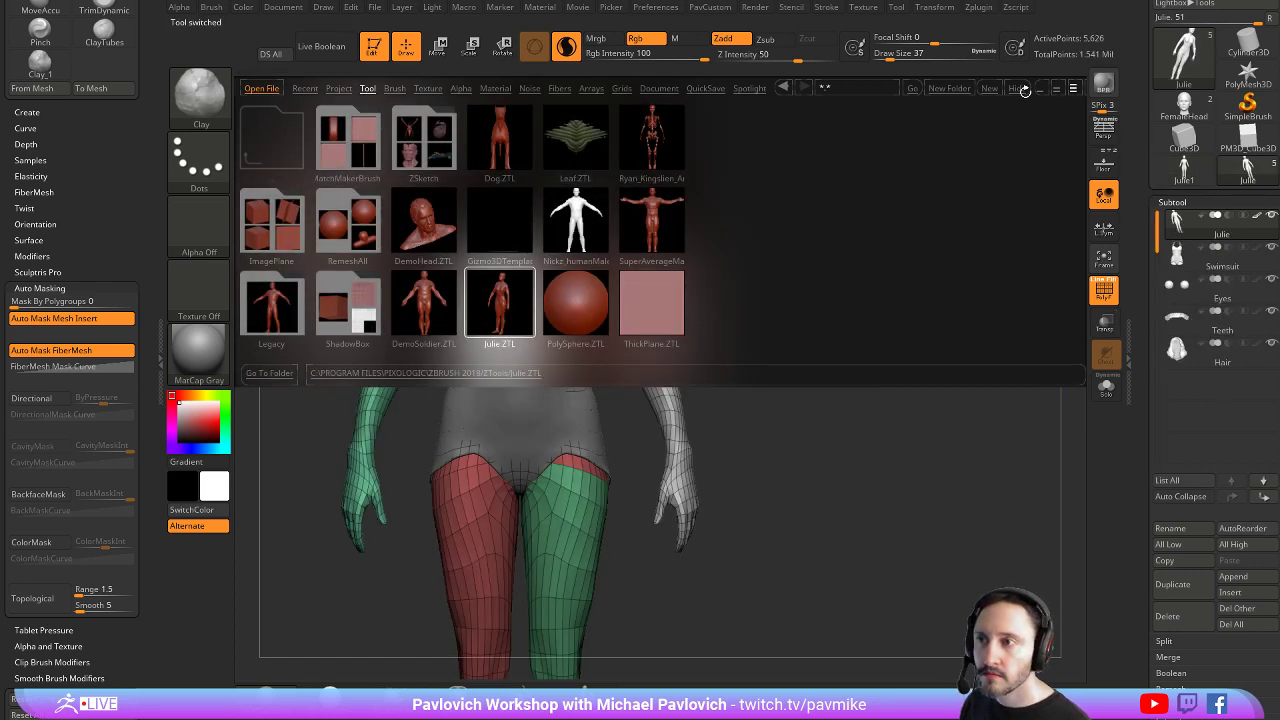
left_click(1019, 89)
left_click(1240, 624)
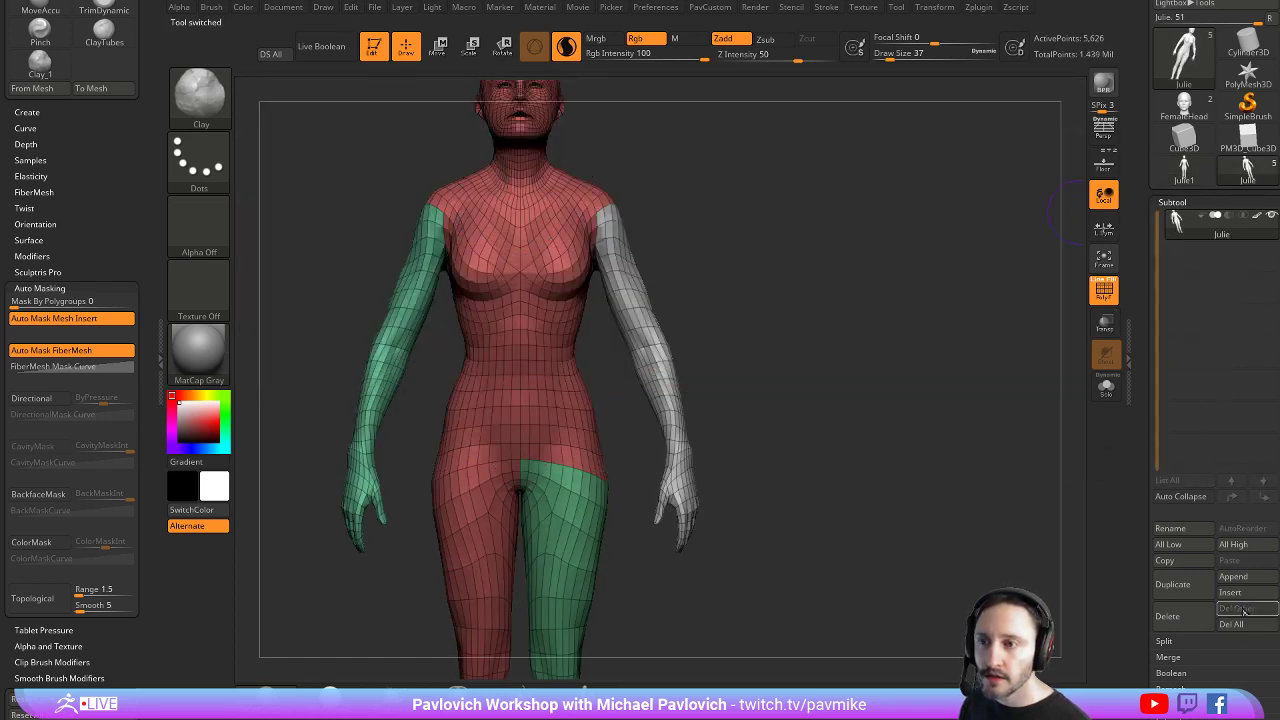
scroll(1170, 330, "down", 8)
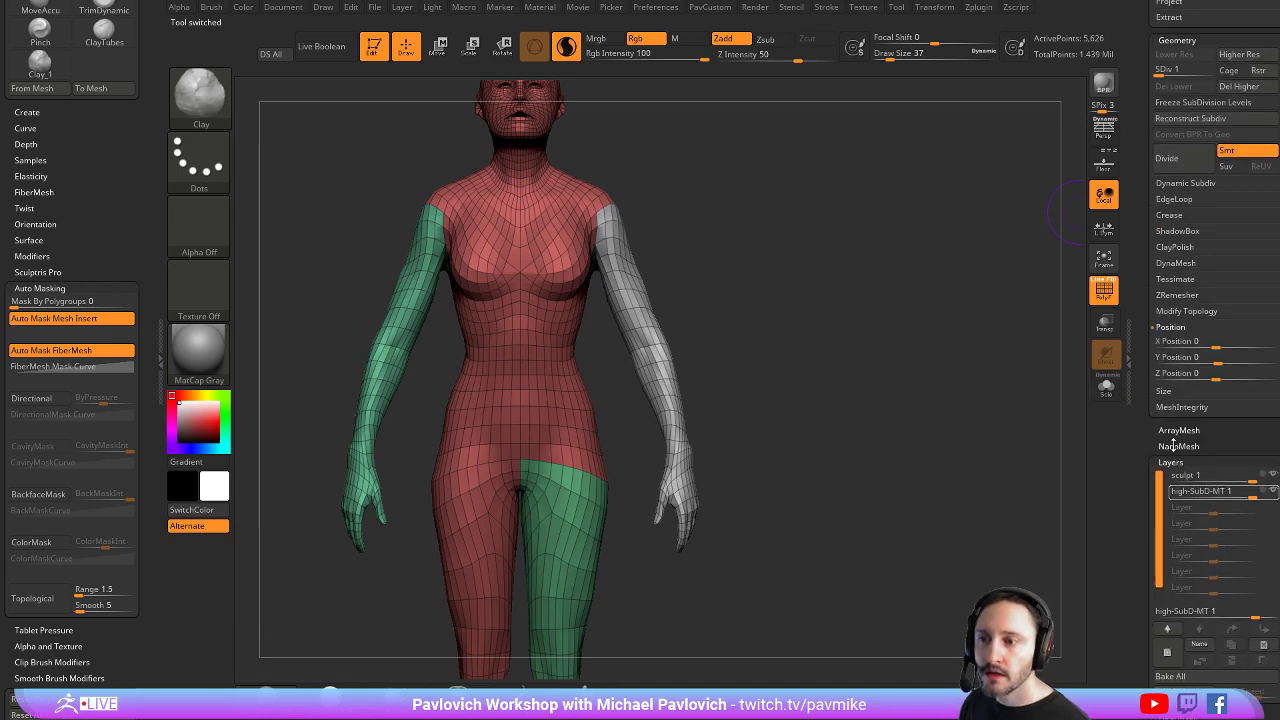
left_click(1167, 652)
left_click_drag(1146, 459, 1146, 570)
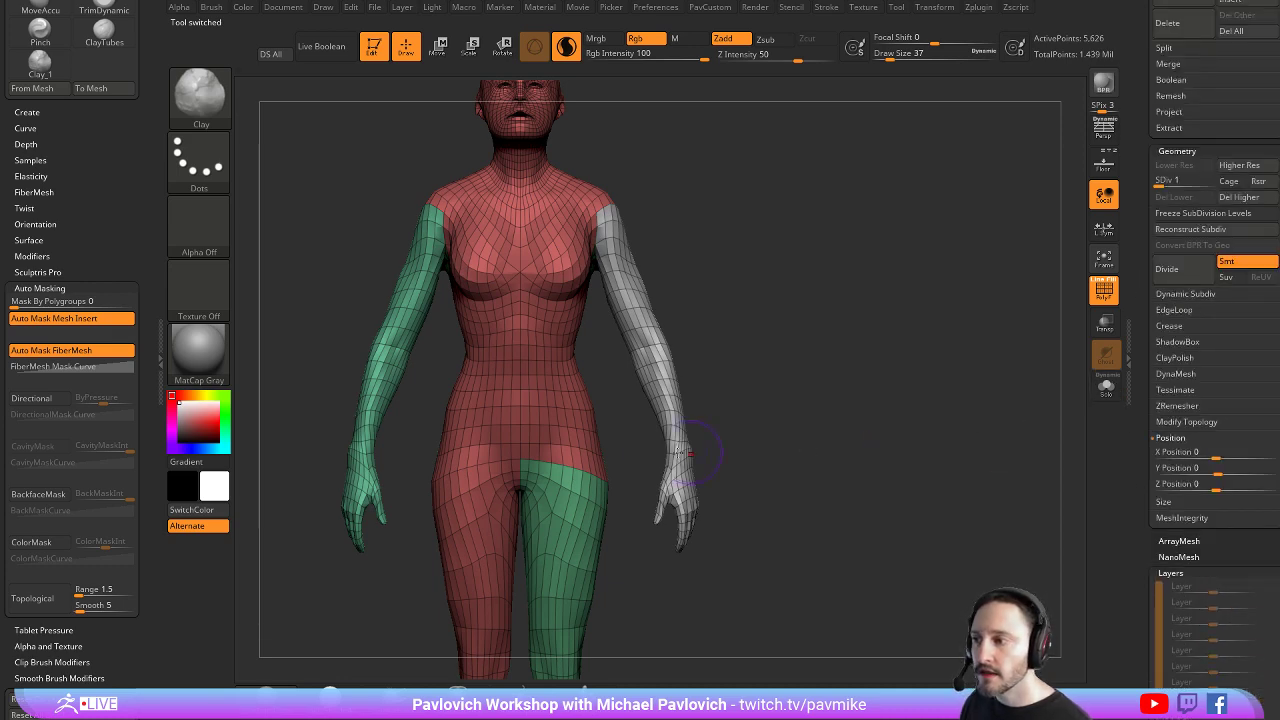
Isolate both hands of the Julie body and split the hidden remainder into its own subtool
left_click_drag(723, 440, 634, 588, "ctrl+shift")
key("space")
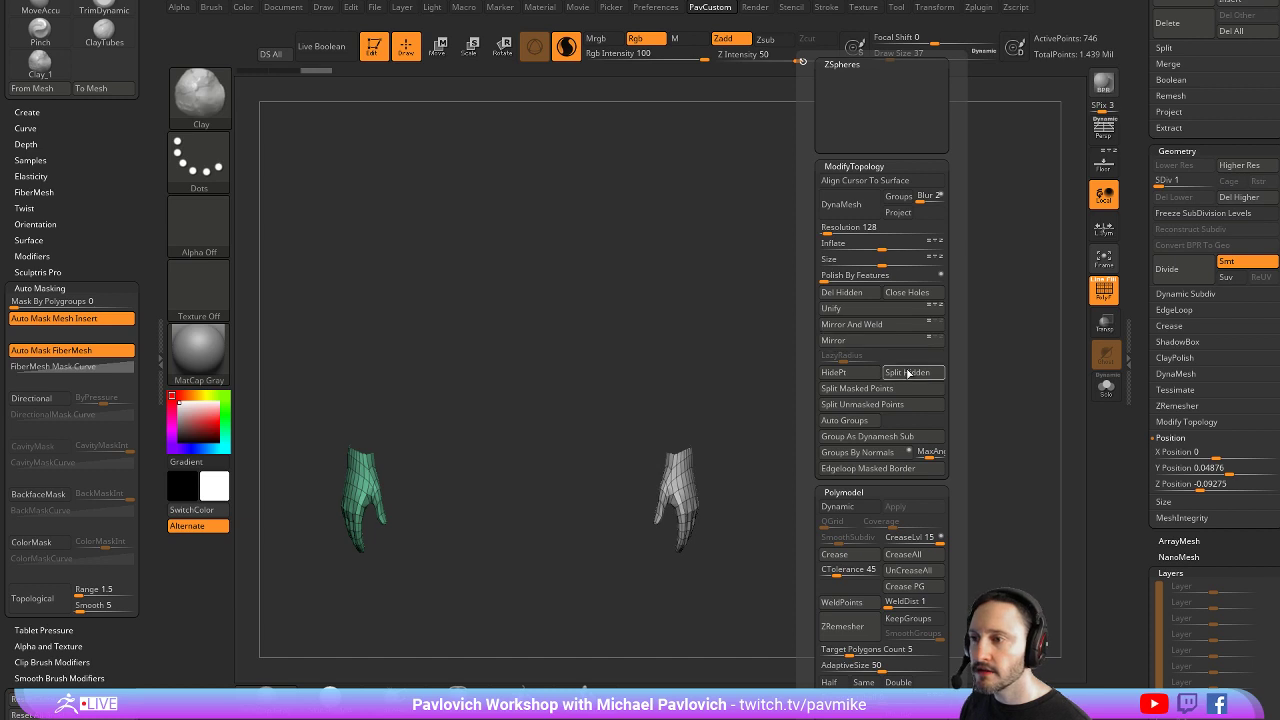
left_click(907, 373)
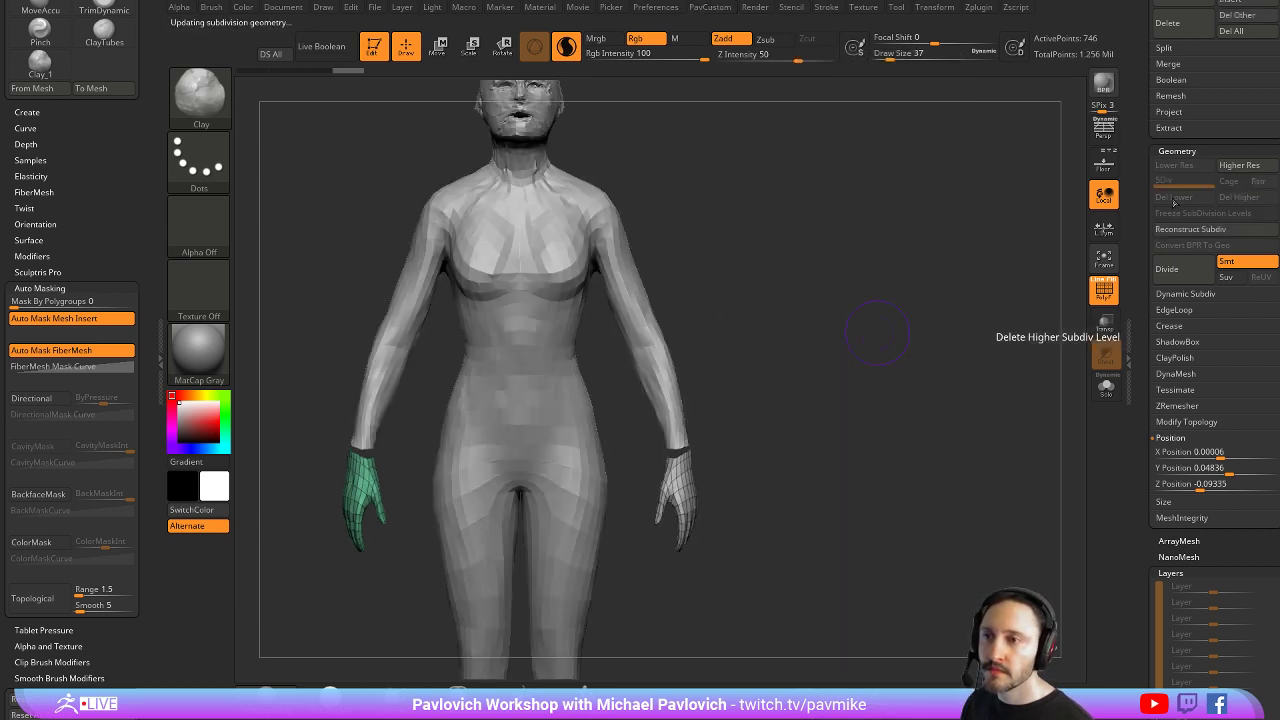
Delete the higher subdivision levels of both the hands subtool and the handless body subtool
left_click(1240, 197)
scroll(1222, 150, "up", 5)
left_click(1222, 133)
scroll(1222, 133, "down", 5)
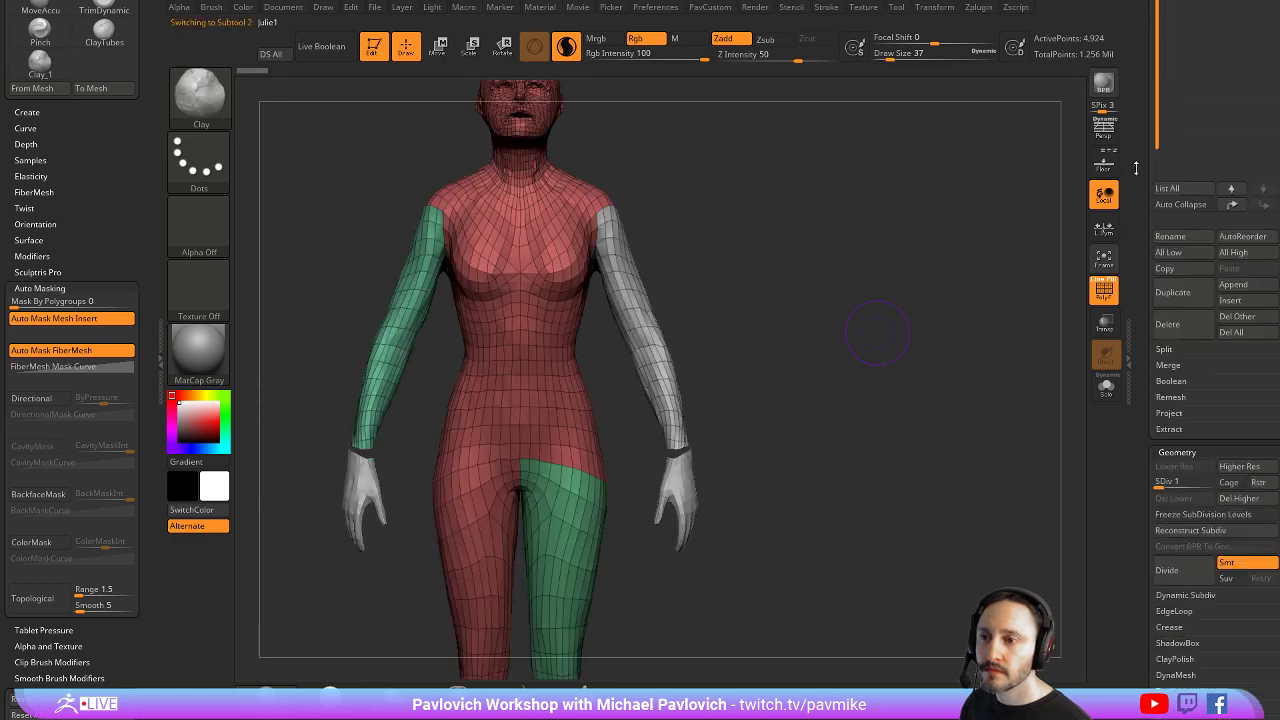
left_click_drag(883, 383, 896, 323)
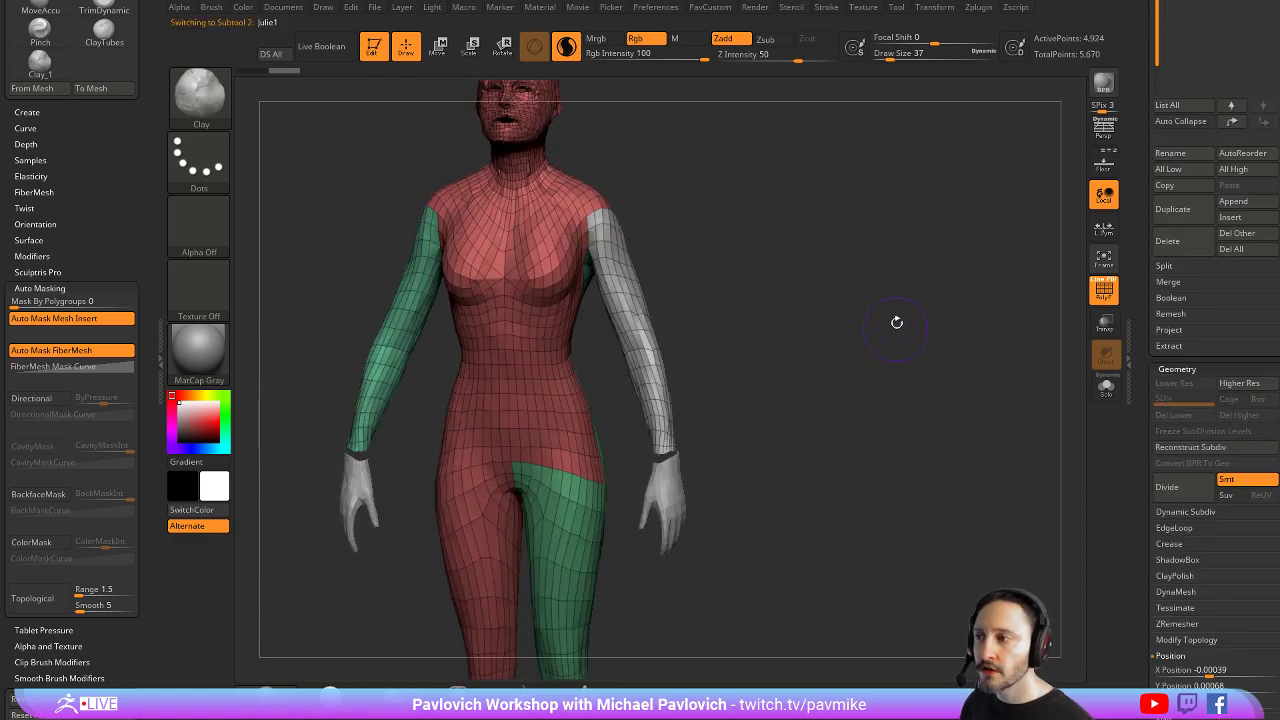
Convert the handless body subtool to a DynaMesh
key("space")
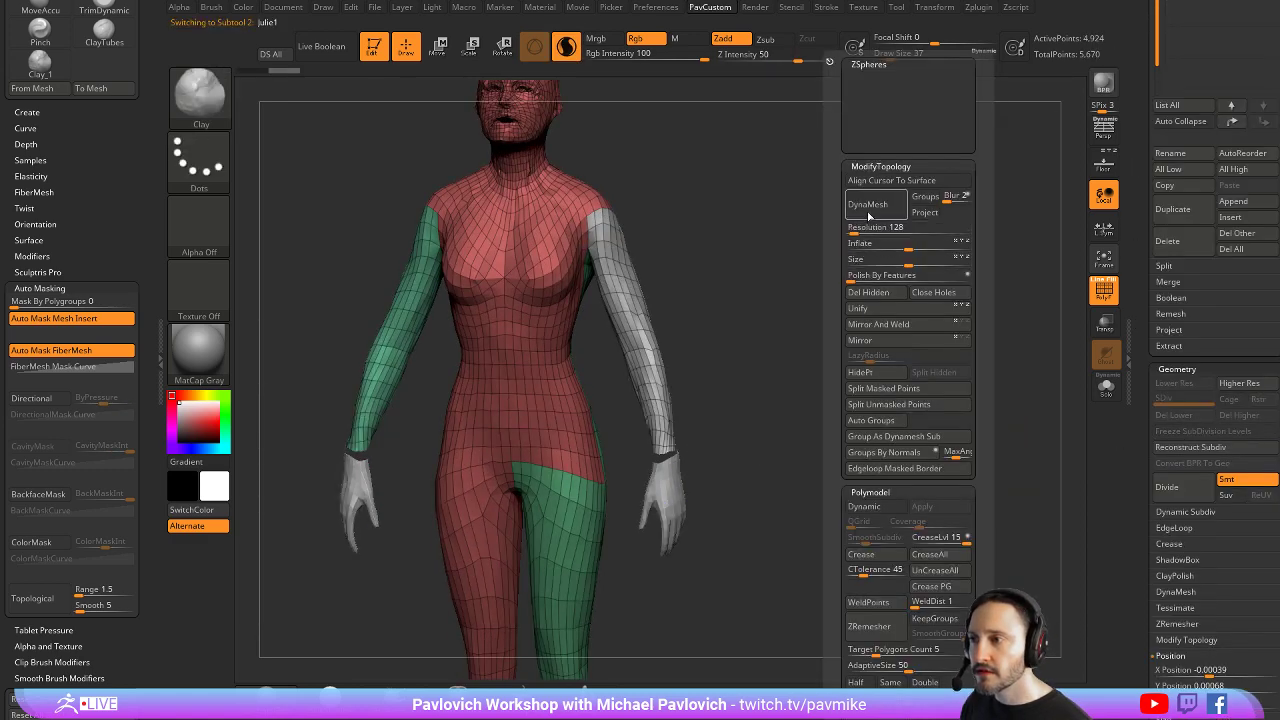
left_click_drag(880, 320, 787, 305)
key("space")
left_click(826, 206)
Select the hands subtool, try DynaMesh on it at resolution 1440 and undo the conversion
left_click(686, 406, "alt")
key("space")
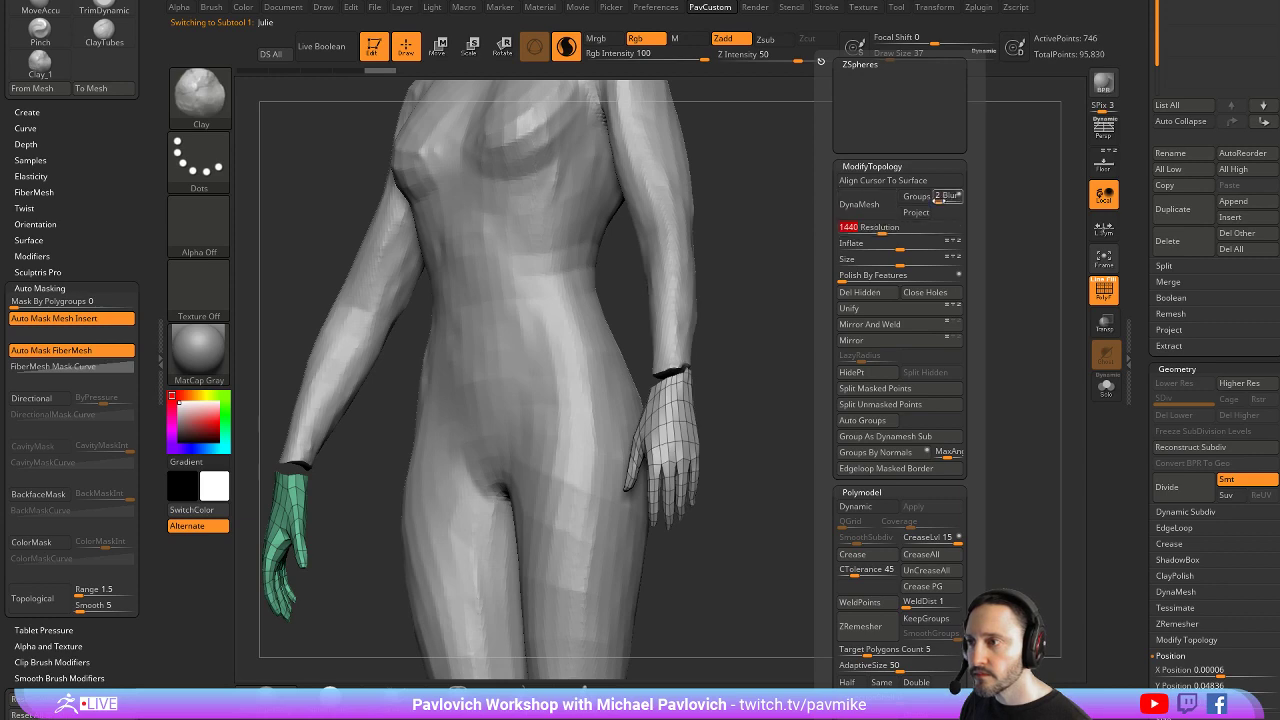
left_click(859, 204)
mouse_move(951, 263)
left_mouse_down()
mouse_move(877, 320)
mouse_move(737, 497)
mouse_move(791, 411)
mouse_move(772, 415)
left_mouse_up()
key("s")
key("ctrl+z")
Set the brush draw size to 8
key("s")
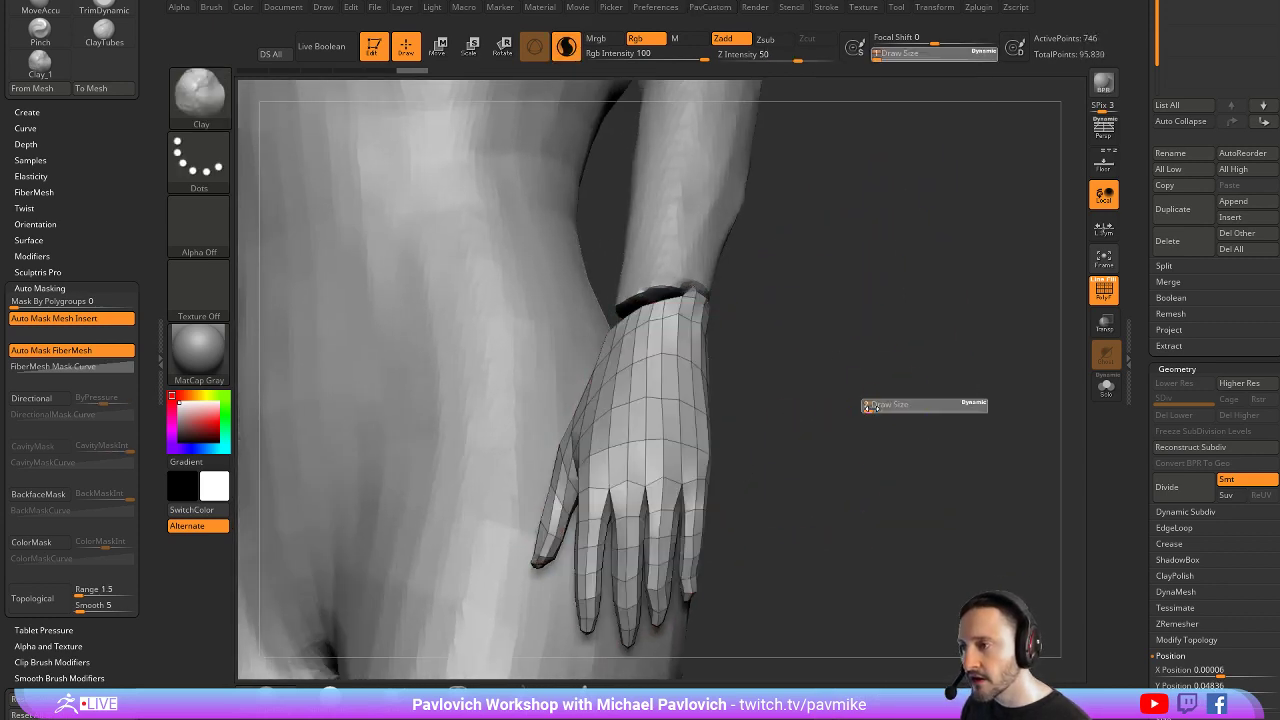
mouse_move(869, 410)
left_mouse_down()
mouse_move(853, 376)
mouse_move(849, 392)
left_mouse_up()
key("s")
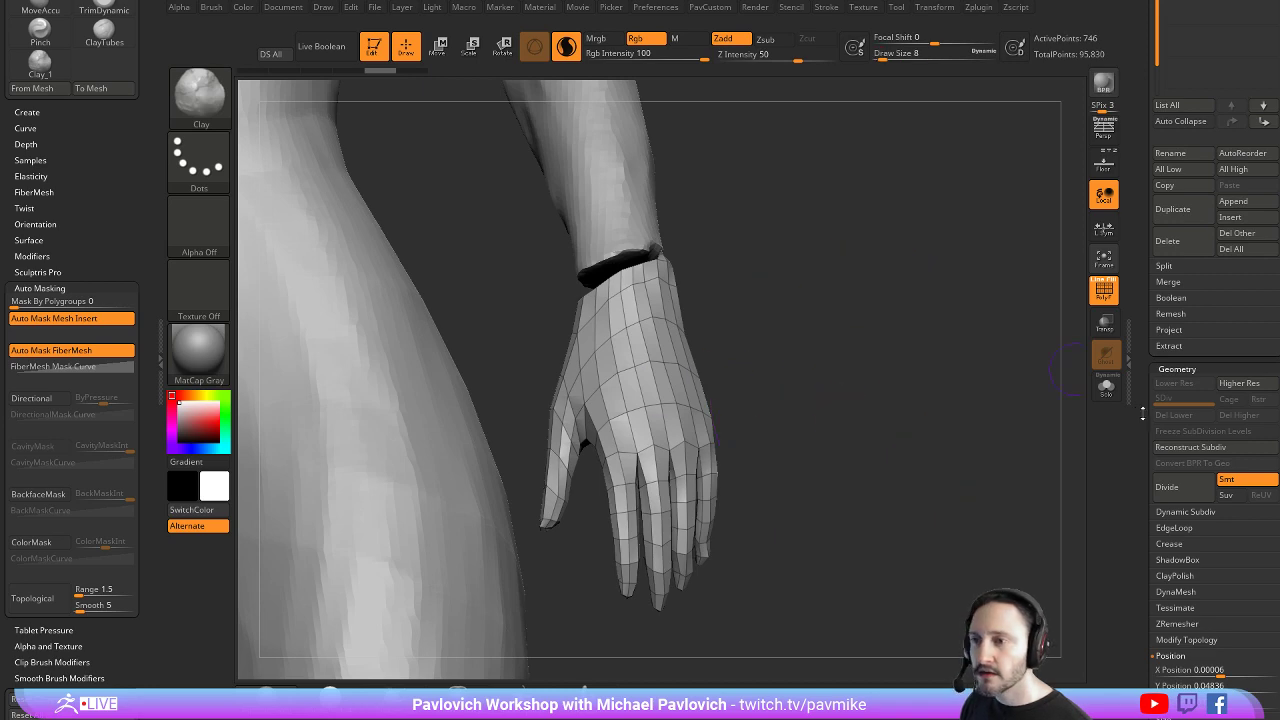
Close the open holes at the wrists of the hands mesh
left_click_drag(1143, 413, 1148, 347)
left_click_drag(910, 378, 1049, 297)
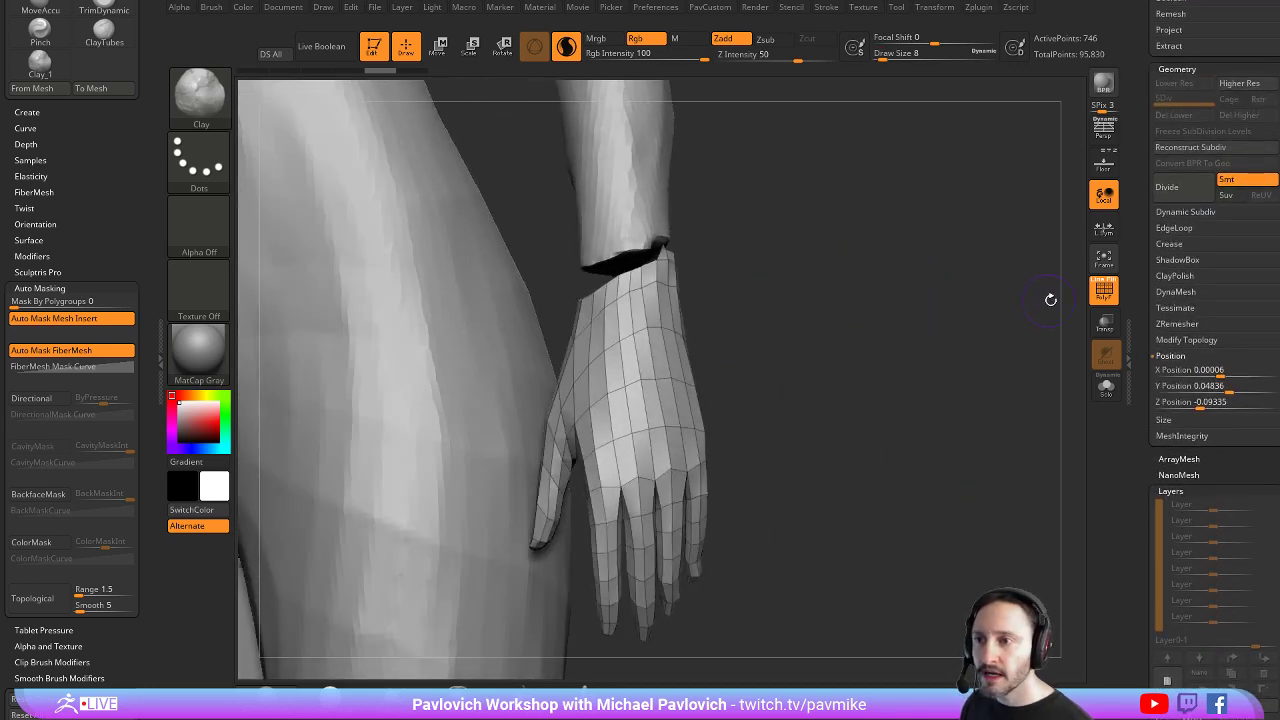
key("grave")
left_click(1012, 294)
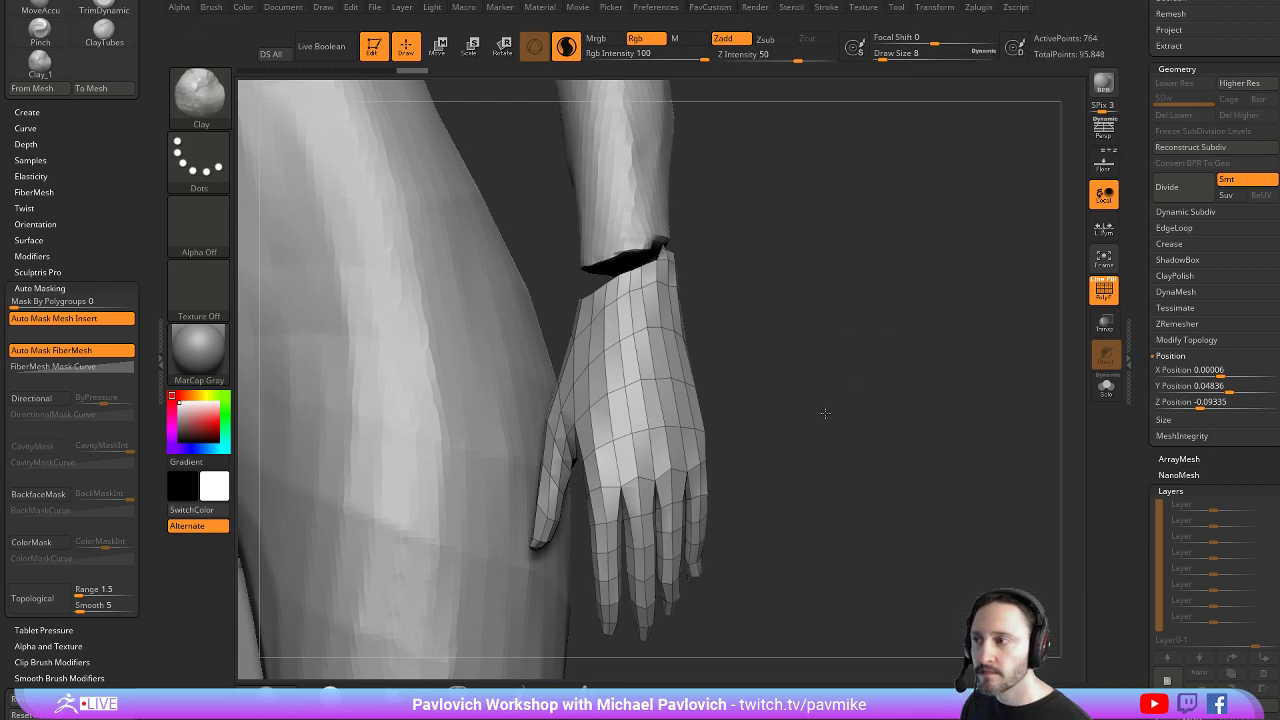
Try Tessimate on the hands mesh with Tesselate and Decimate enabled at a polygons size of 1
left_click_drag(826, 413, 835, 406)
left_click(1176, 307)
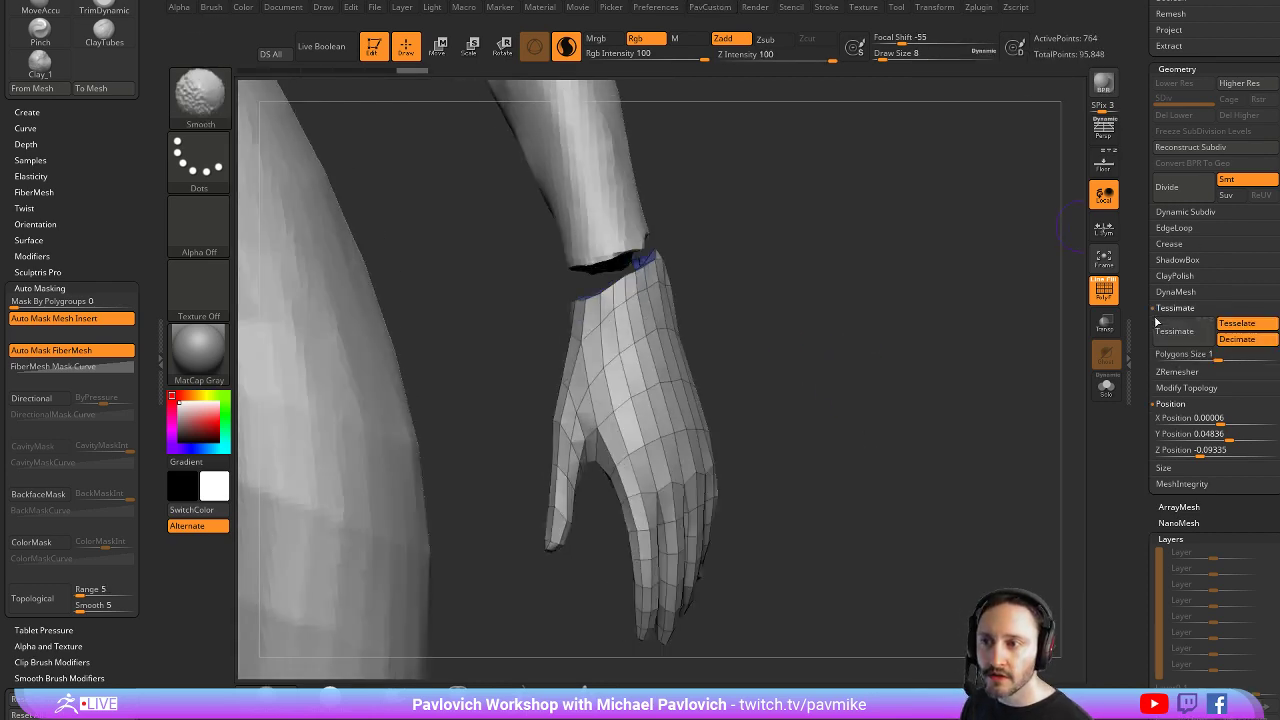
scroll(1190, 290, "down", 1)
left_click(1192, 284)
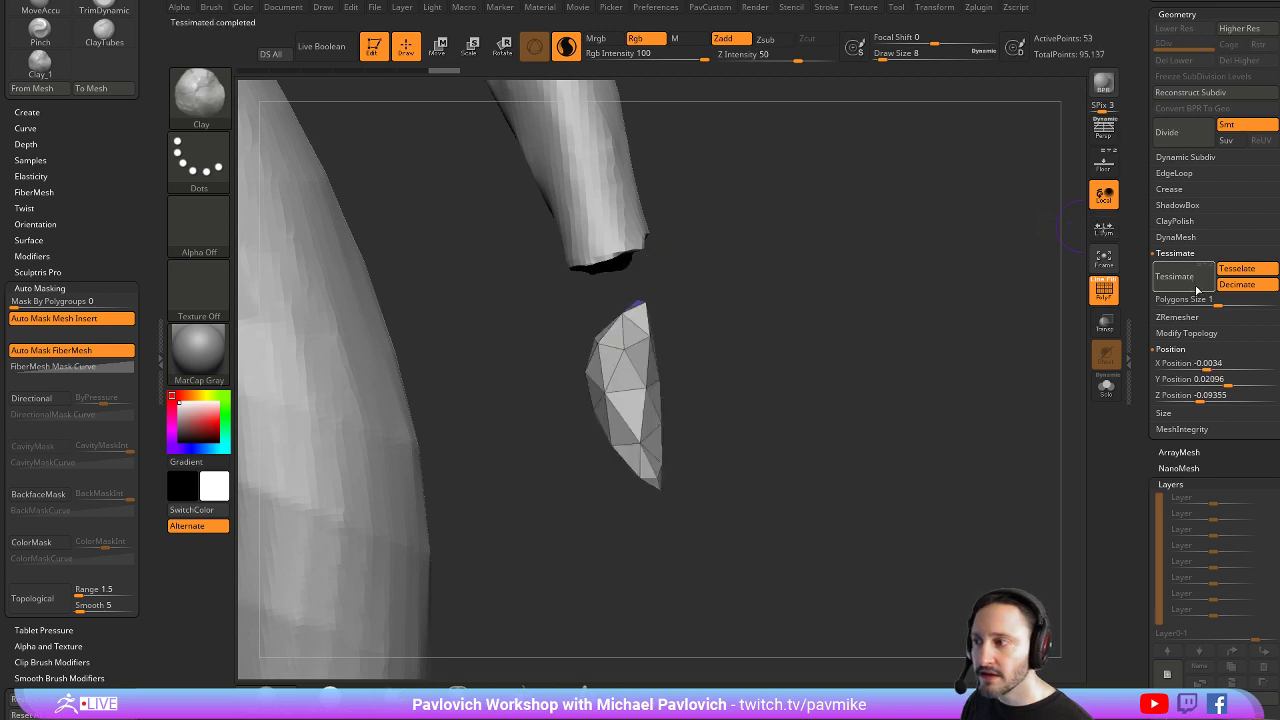
Tessimate the hands mesh at a polygons size of 0.07044
left_click_drag(1226, 311, 1183, 303)
mouse_move(863, 438)
left_mouse_down()
mouse_move(743, 445)
mouse_move(856, 288)
mouse_move(917, 369)
mouse_move(860, 410)
mouse_move(926, 372)
left_mouse_up()
key("shift")
mouse_move(755, 441)
left_mouse_down("shift")
mouse_move(730, 490)
mouse_move(760, 470)
mouse_move(740, 420)
mouse_move(795, 455)
left_mouse_up("shift")
key("ctrl+z")
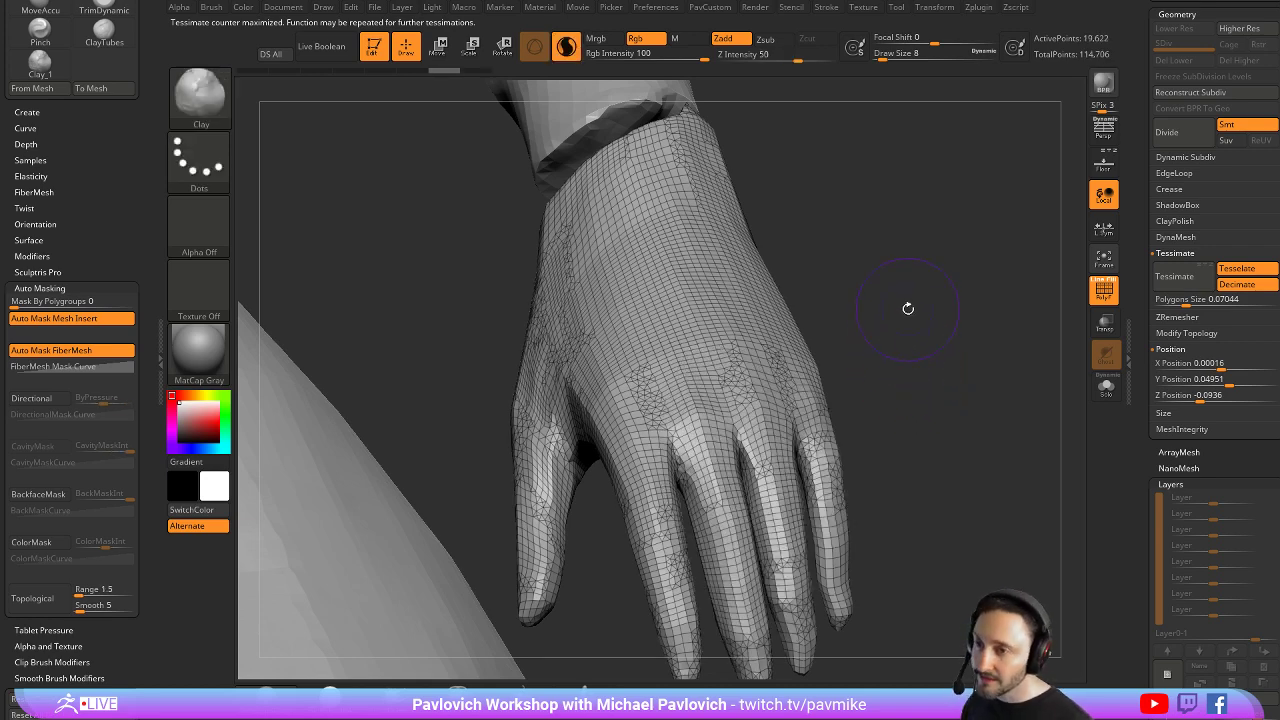
Set the Tessimate polygons size to 2.34849, try tessimating the hands with Decimate off and re-enable Decimate
left_click(1182, 300)
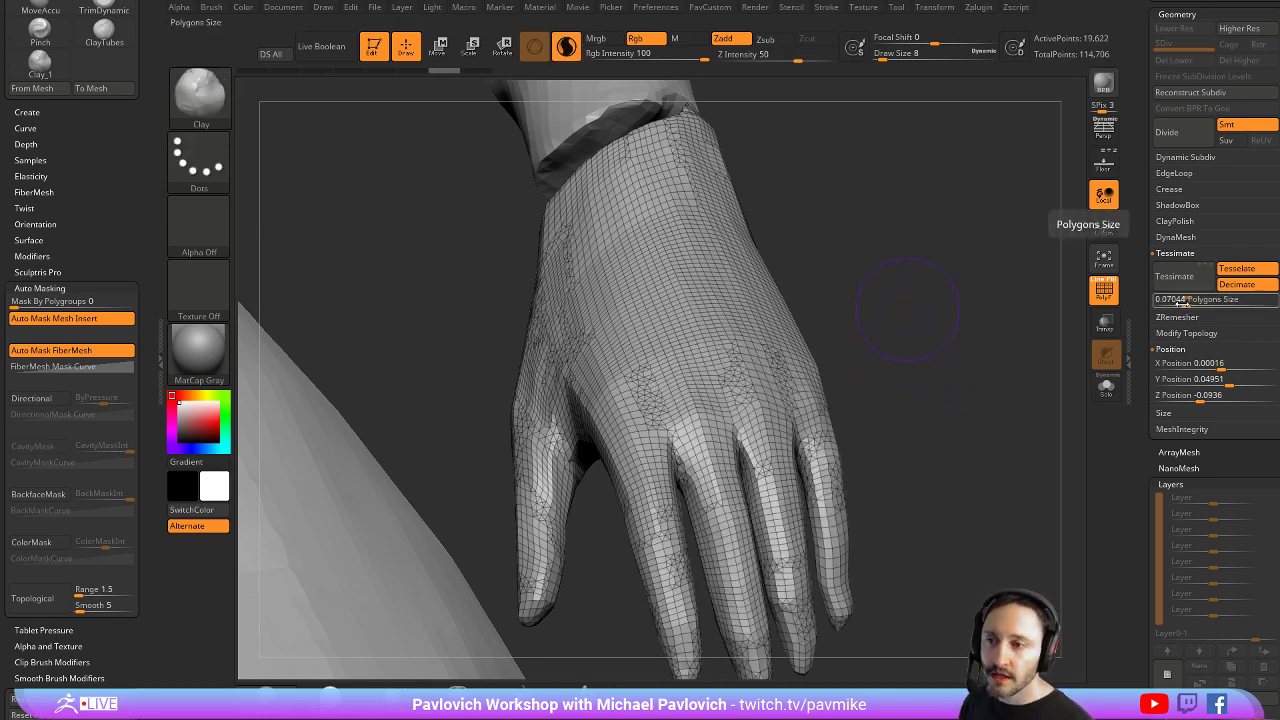
left_click_drag(1182, 302, 1230, 304)
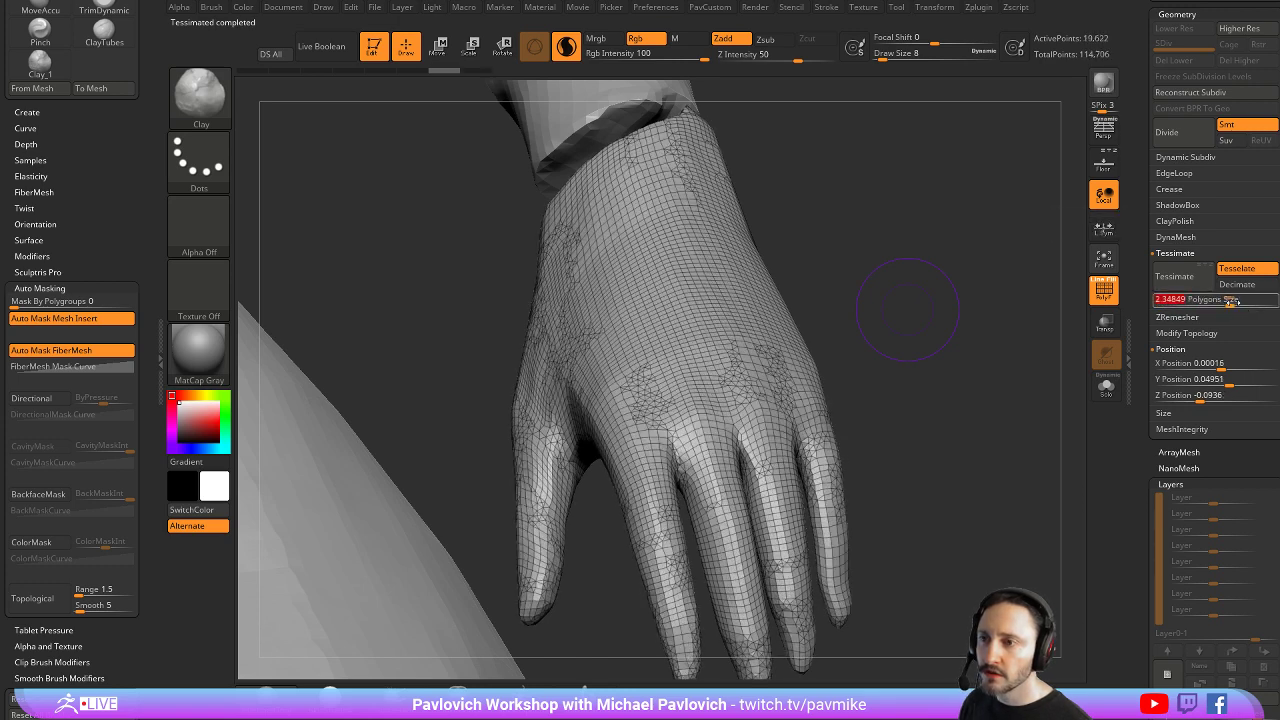
left_click(1245, 287)
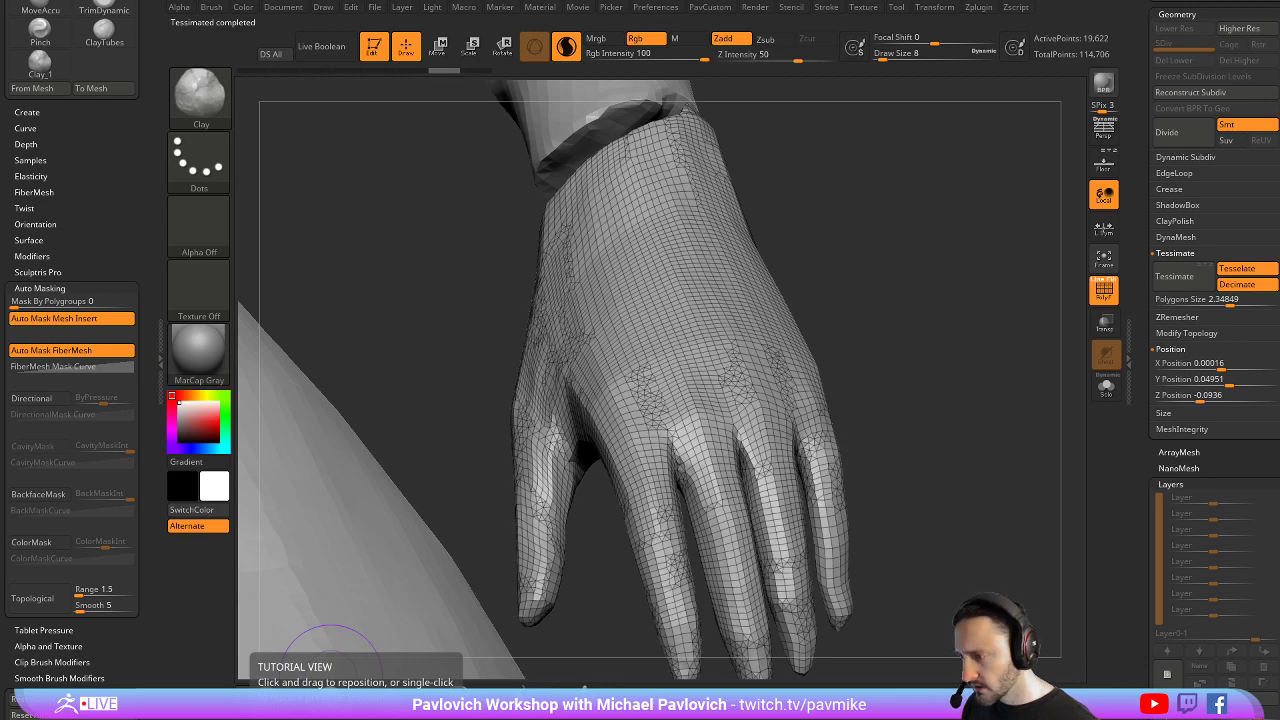
Switch to the YouTube channel in the browser, show its playlists and open the ZBrush 2018 What's New playlist
key("alt+Tab")
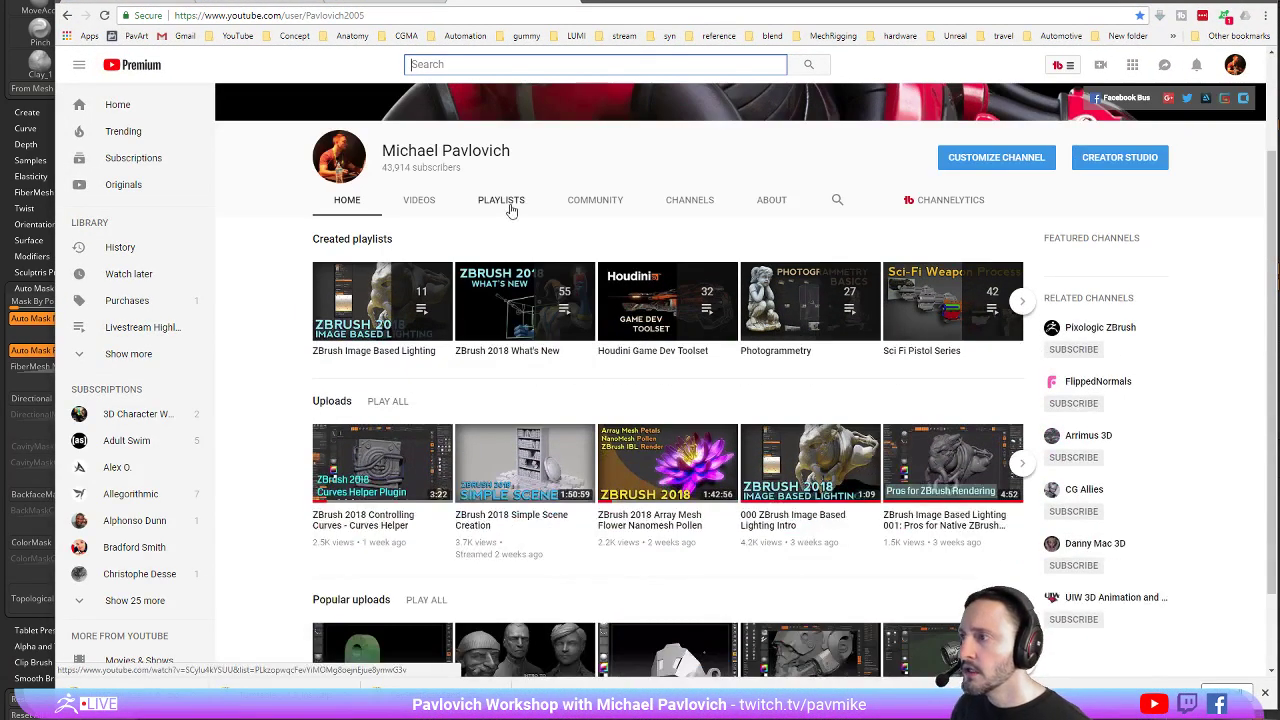
left_click(501, 215)
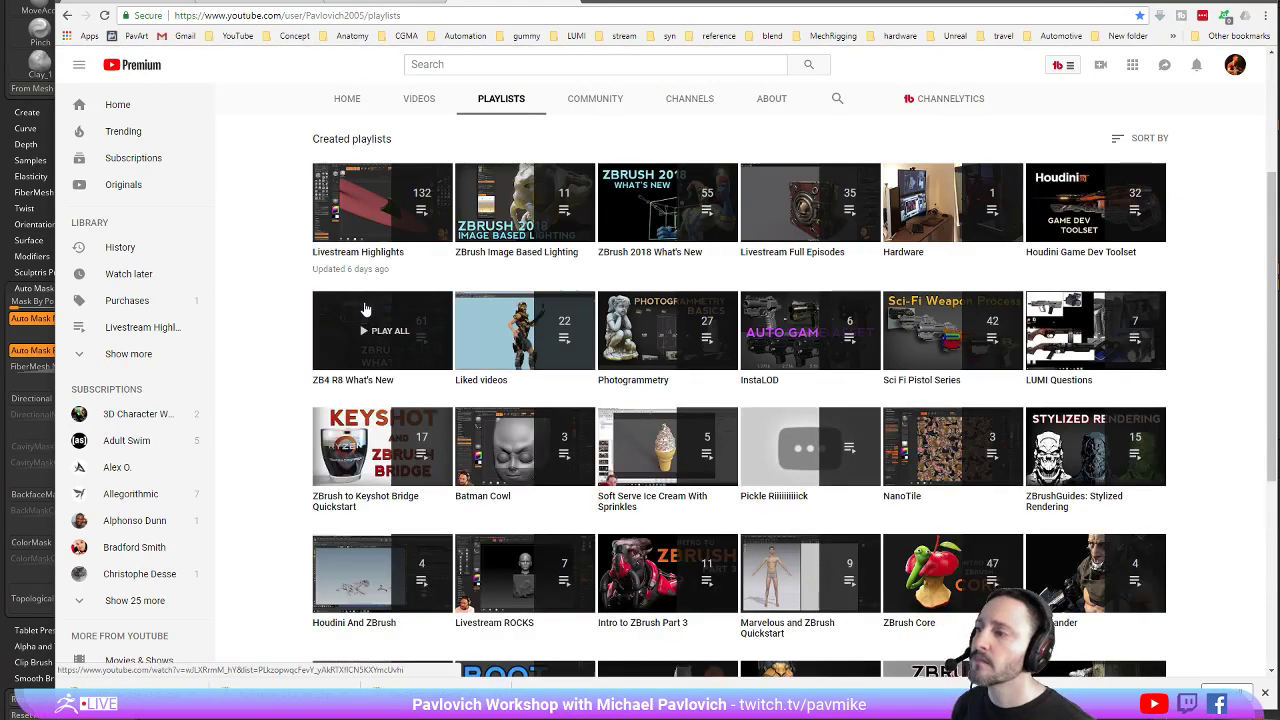
scroll(365, 308, "down", 1)
scroll(366, 305, "up", 2)
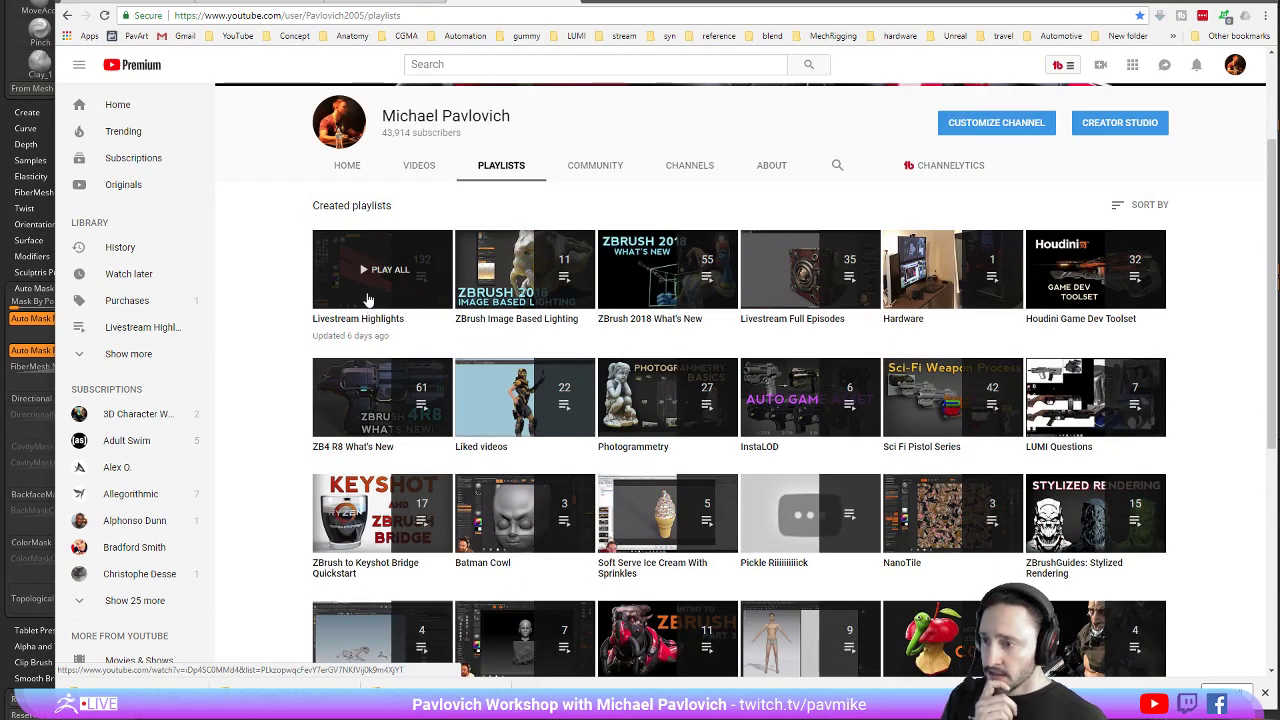
scroll(368, 300, "down", 2)
left_click(128, 354)
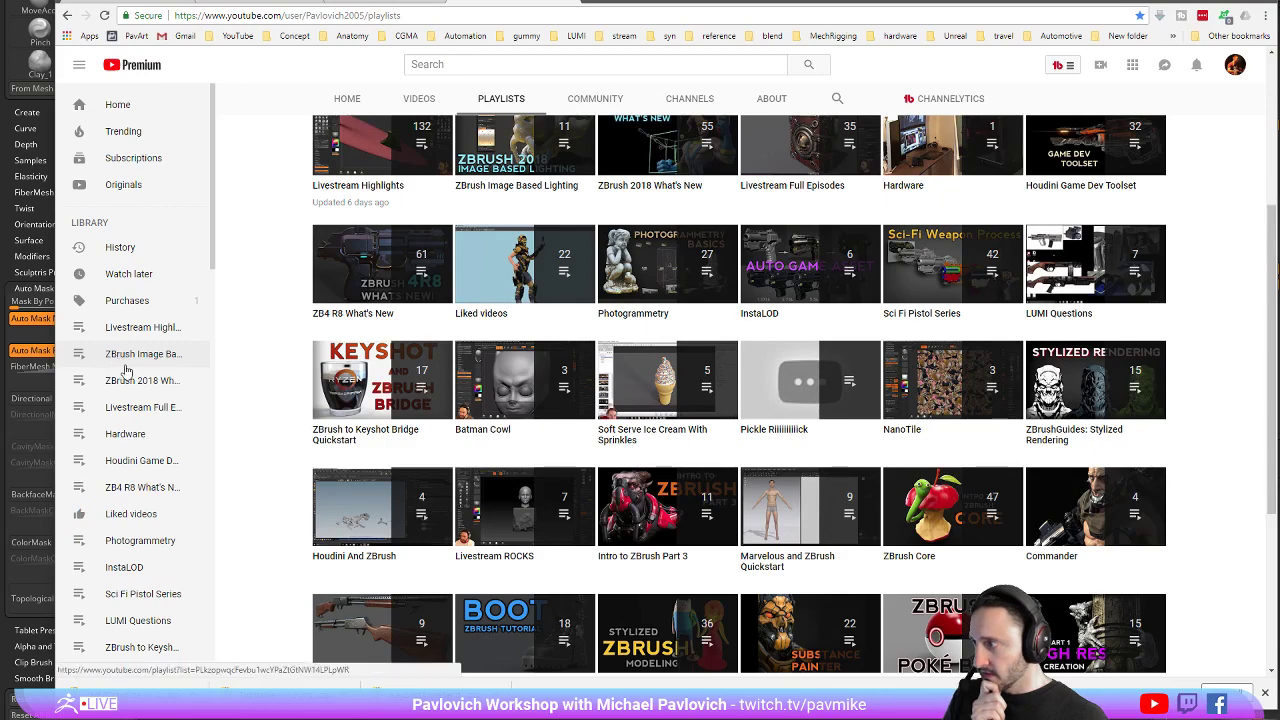
left_click(131, 381)
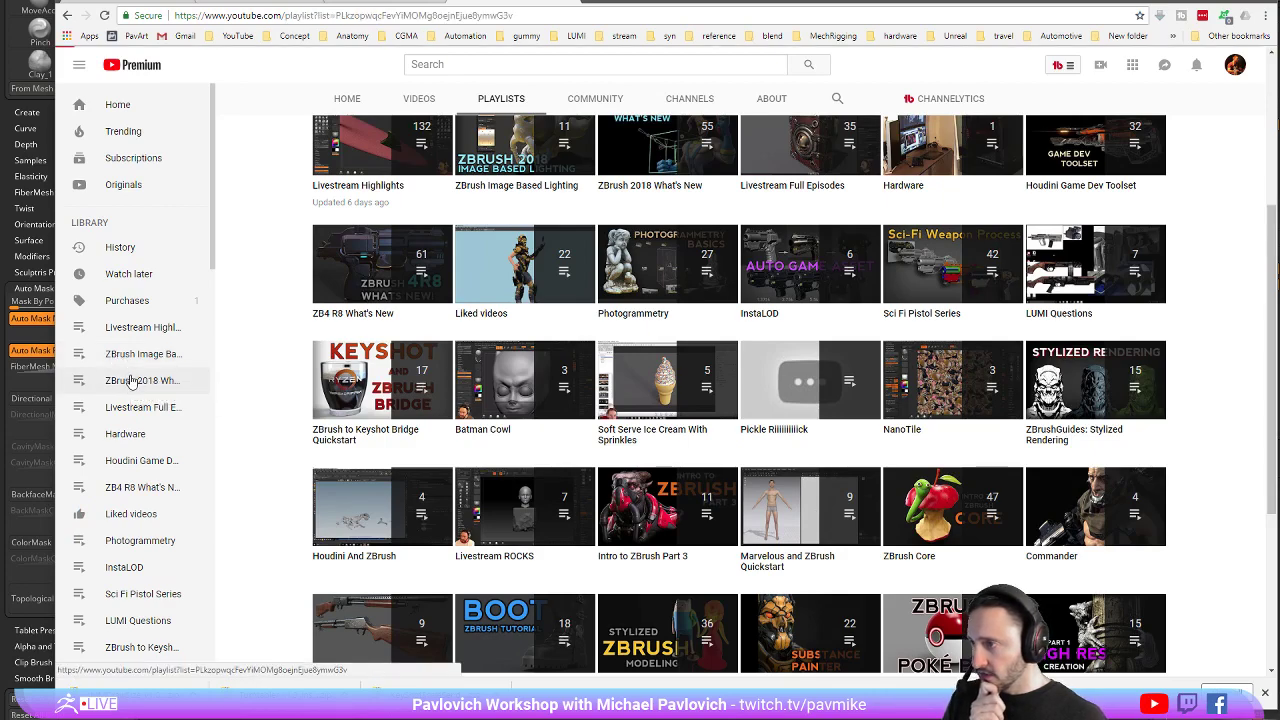
Look through the playlist's videos on Sculptris Pro, Tessimate, remeshing and PolygroupIt, and return to ZBrush
scroll(676, 165, "down", 1)
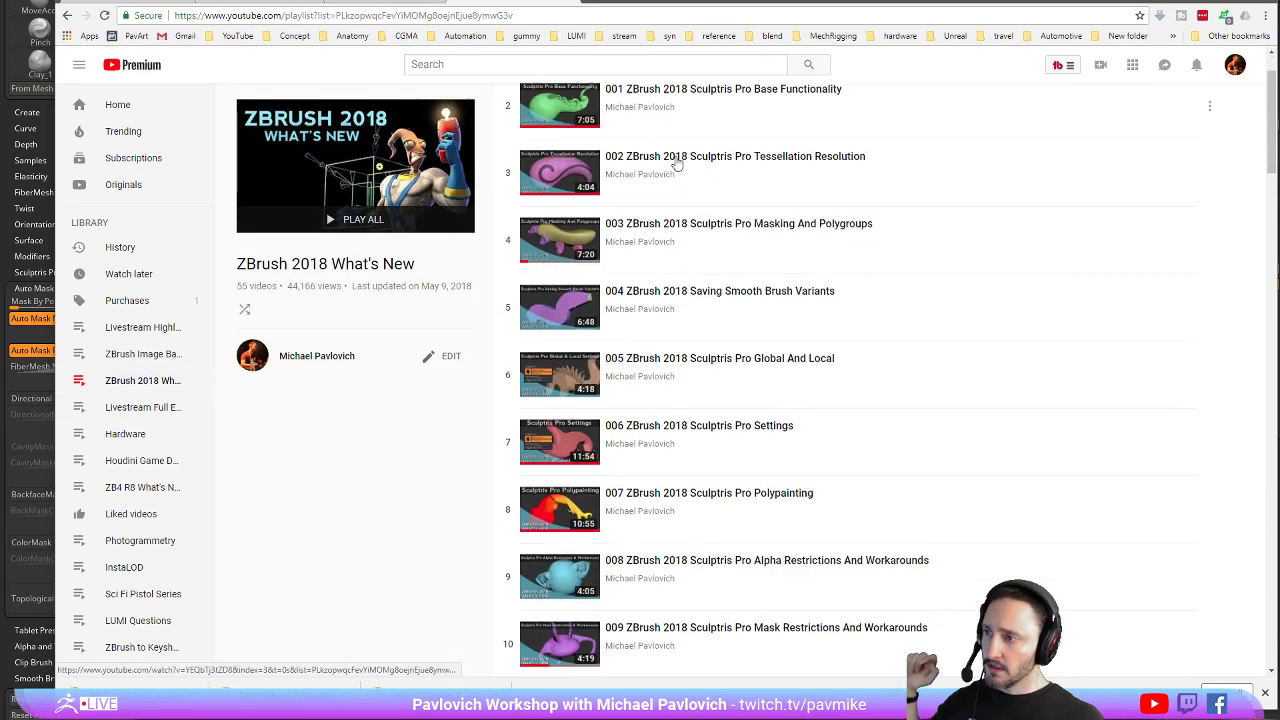
scroll(678, 166, "down", 2)
scroll(683, 171, "up", 3)
scroll(815, 292, "down", 3)
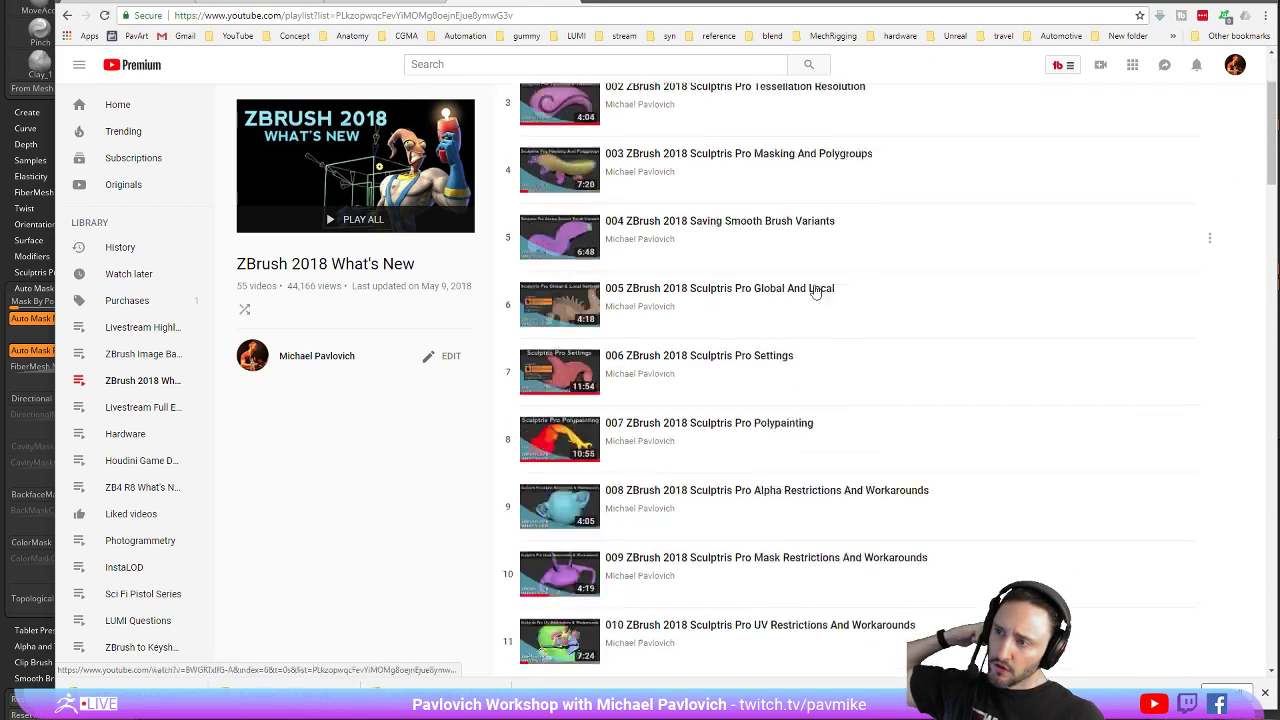
scroll(790, 280, "down", 6)
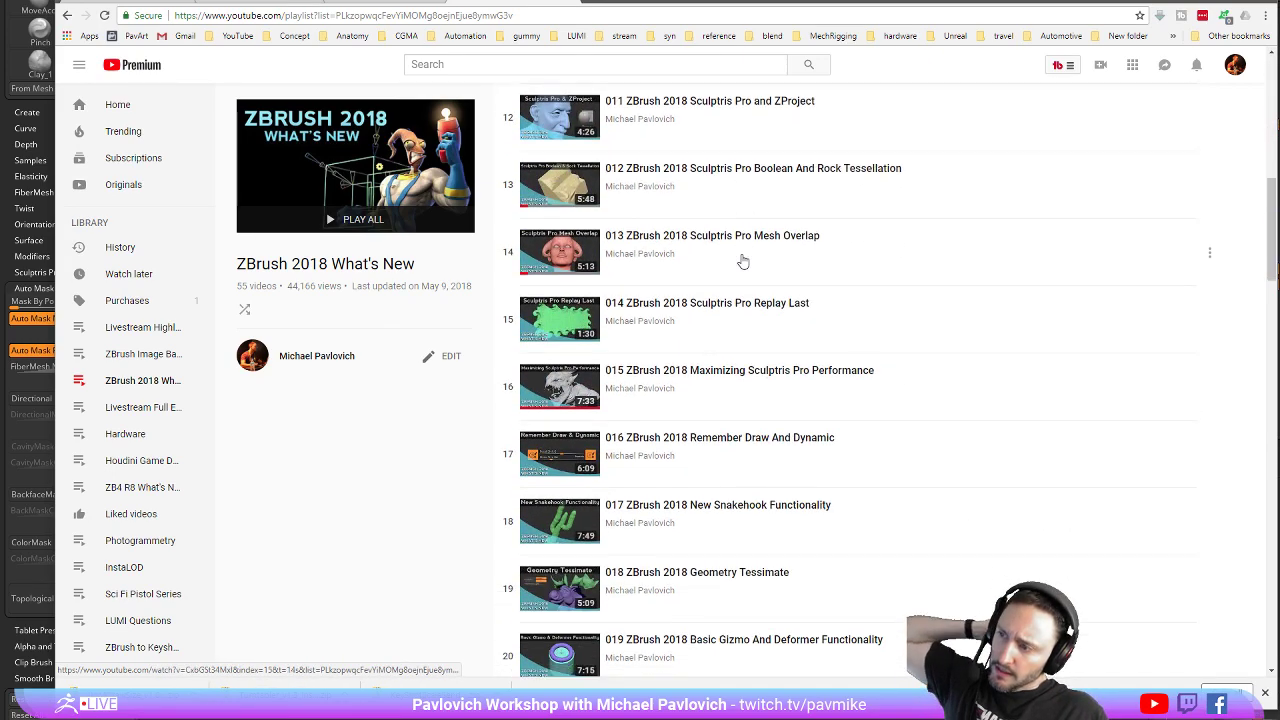
scroll(740, 258, "down", 12)
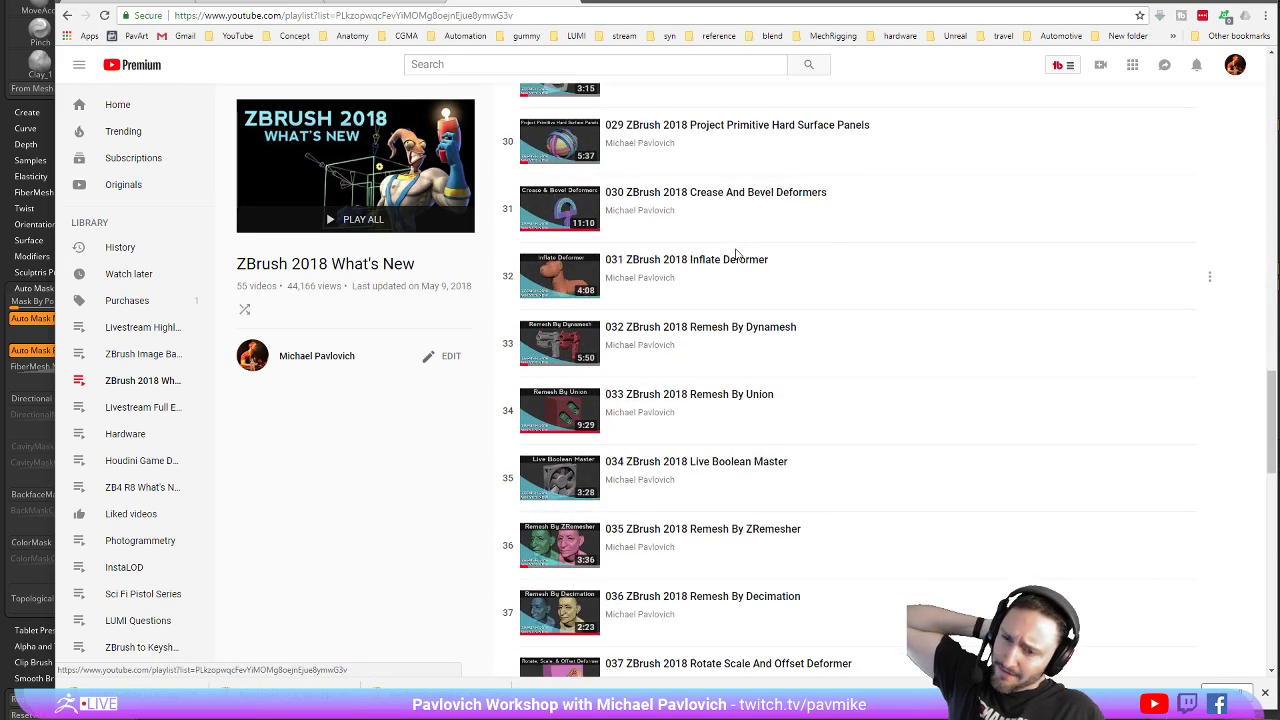
scroll(736, 255, "down", 10)
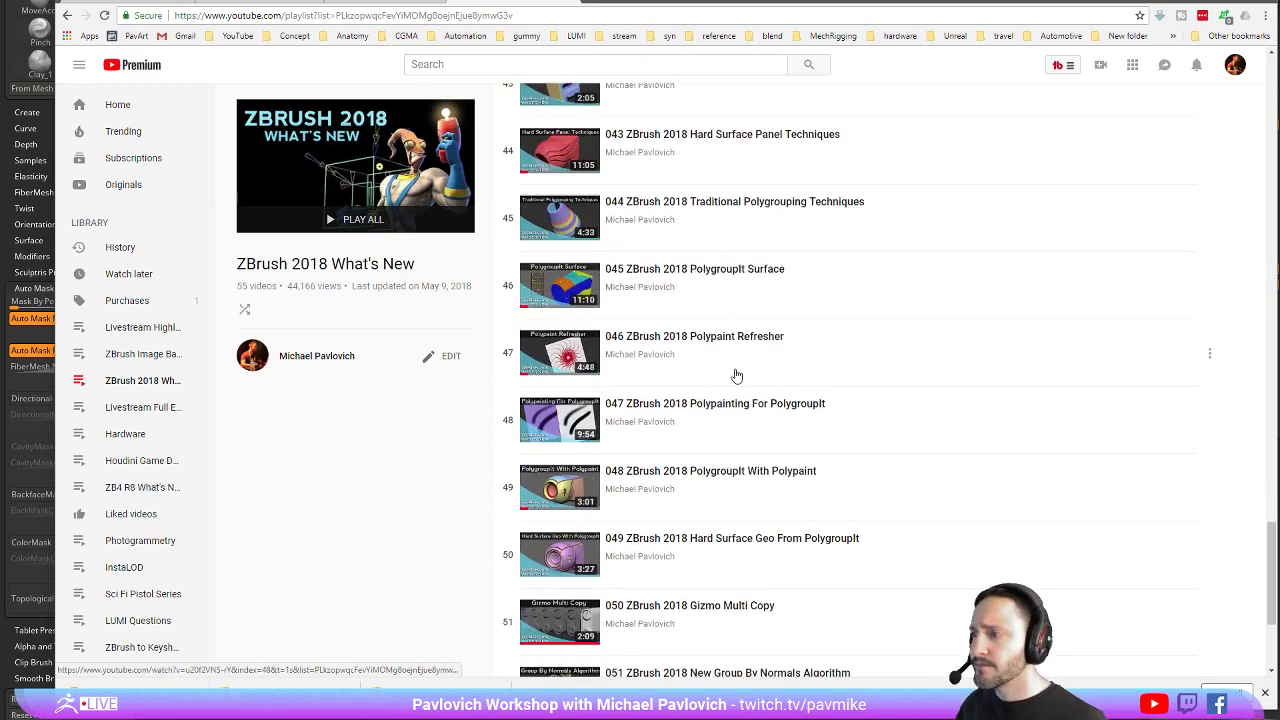
scroll(737, 376, "down", 3)
key("alt+Tab")
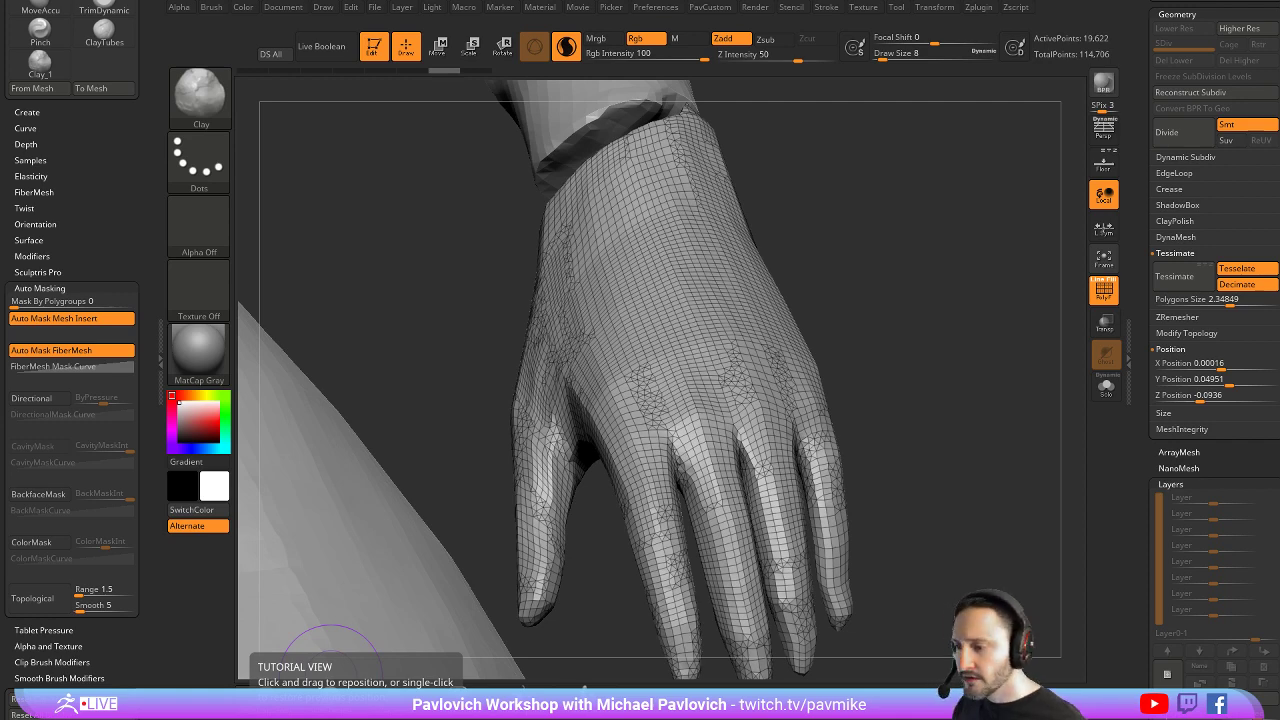
Switch to the browser, look at the Kuadro search results and open the Kuadro developer's Twitter profile
left_click_drag(803, 718, 795, 68)
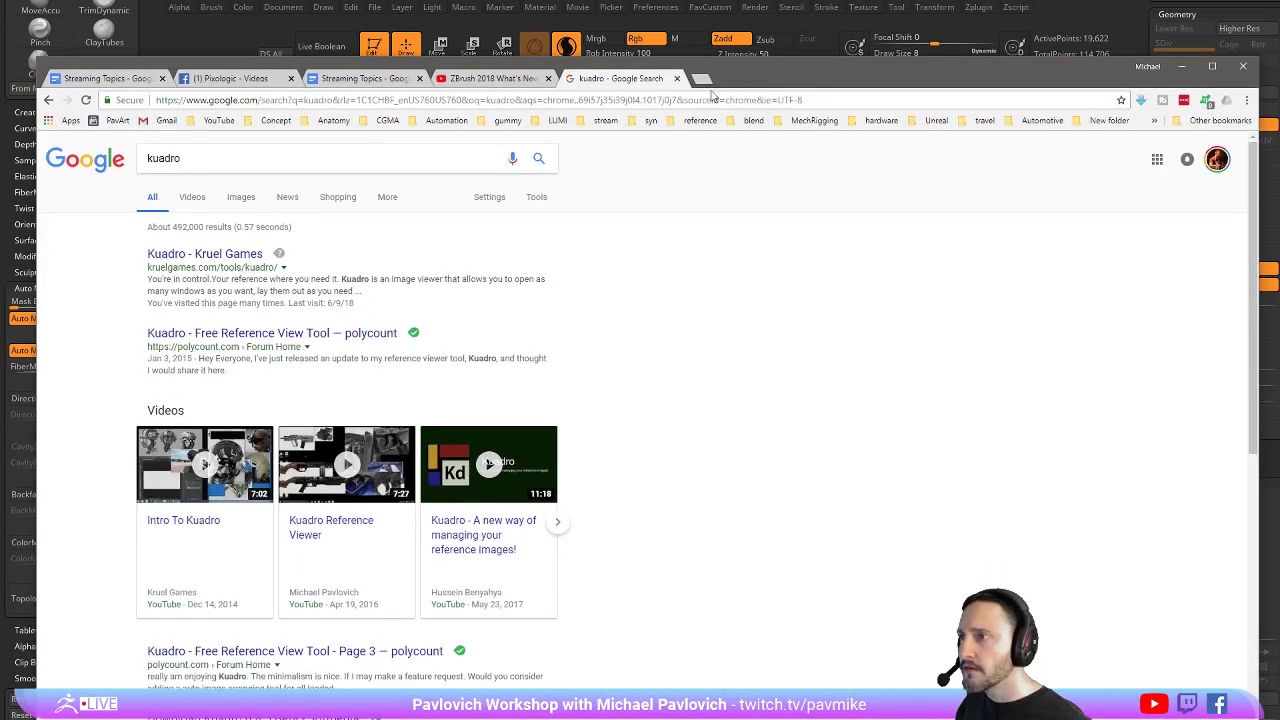
key("alt+Tab")
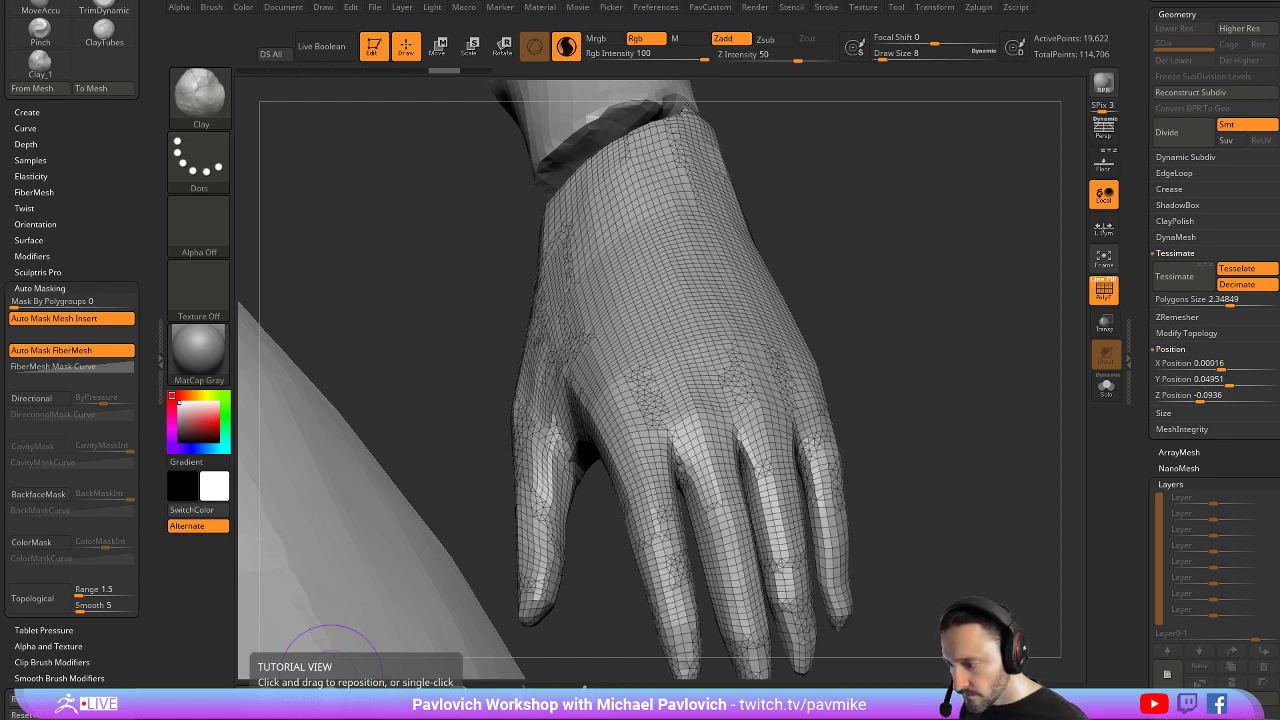
left_click_drag(934, 719, 936, 4)
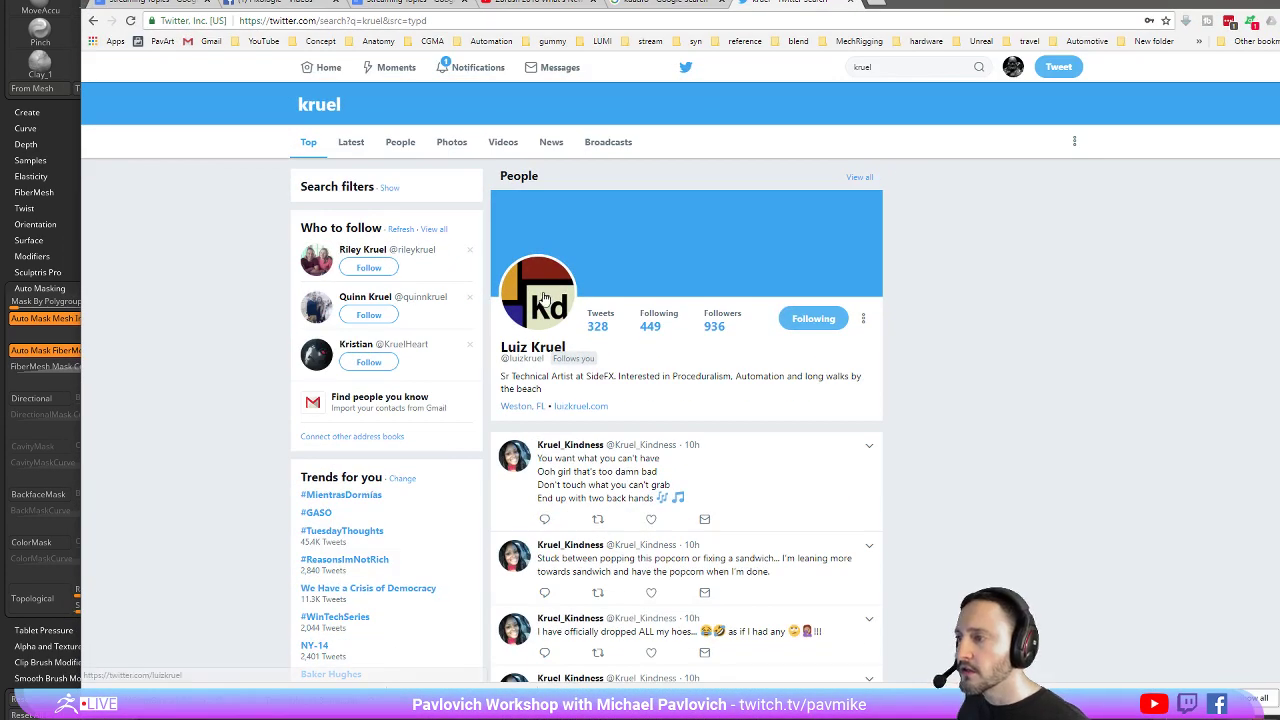
scroll(791, 369, "down", 2)
scroll(794, 371, "up", 2)
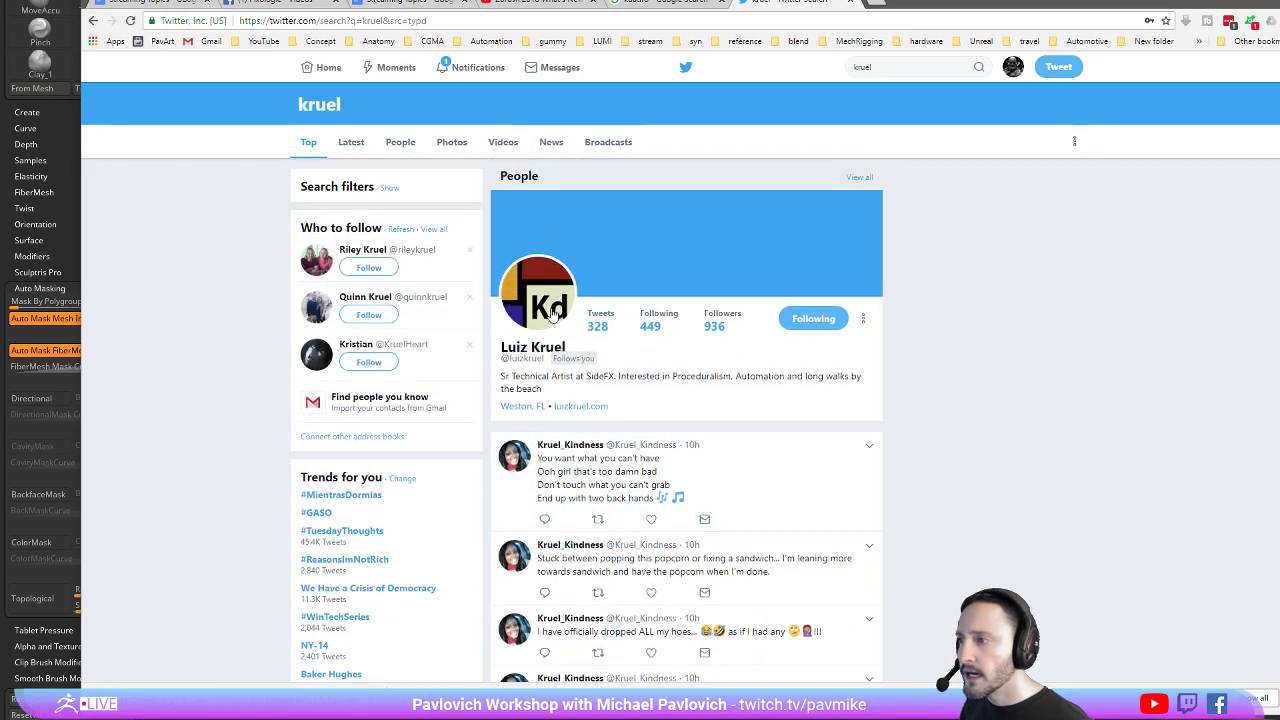
left_click(528, 348)
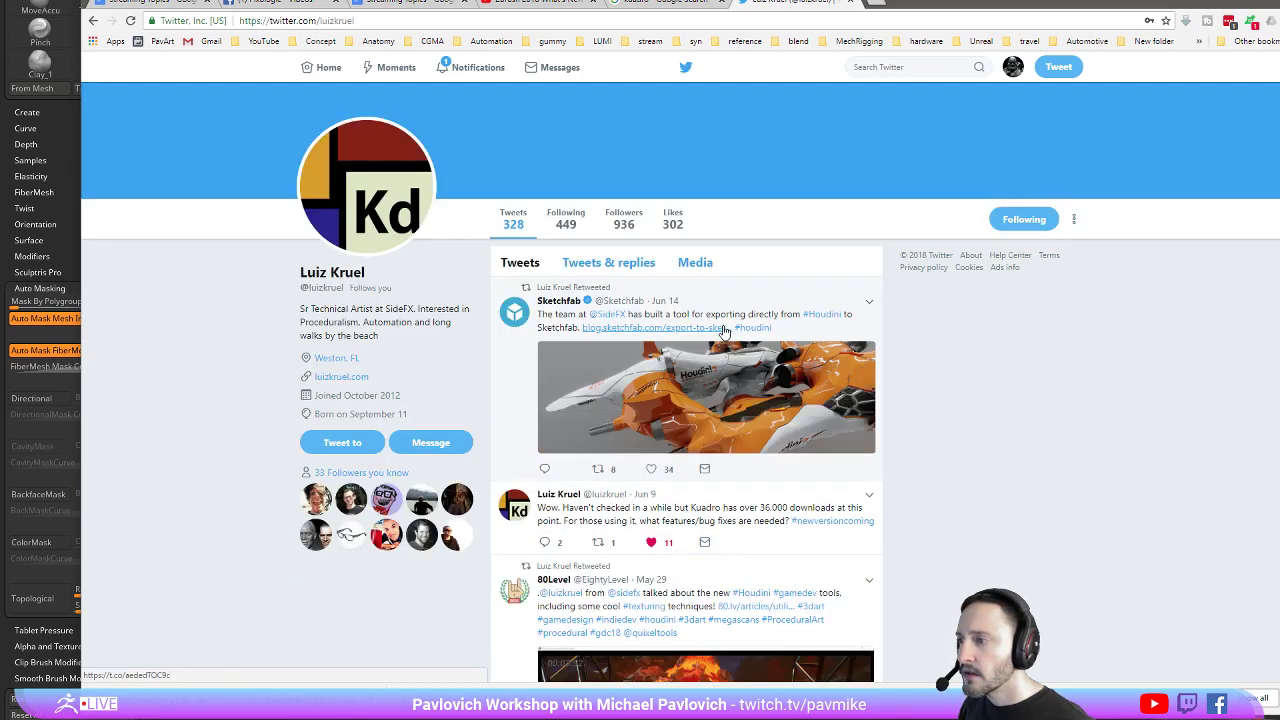
Read the developer's tweet asking for feature requests for the new Kuadro version, close it and return to ZBrush
scroll(724, 331, "down", 3)
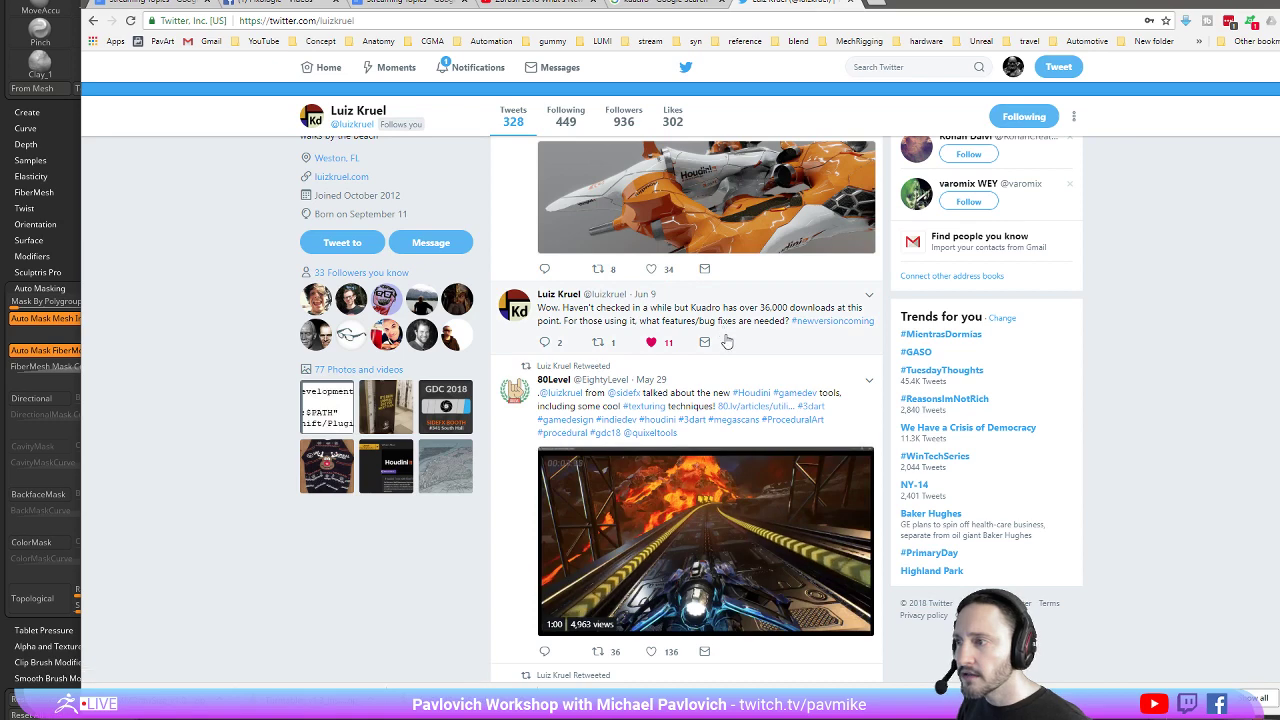
left_click(766, 294)
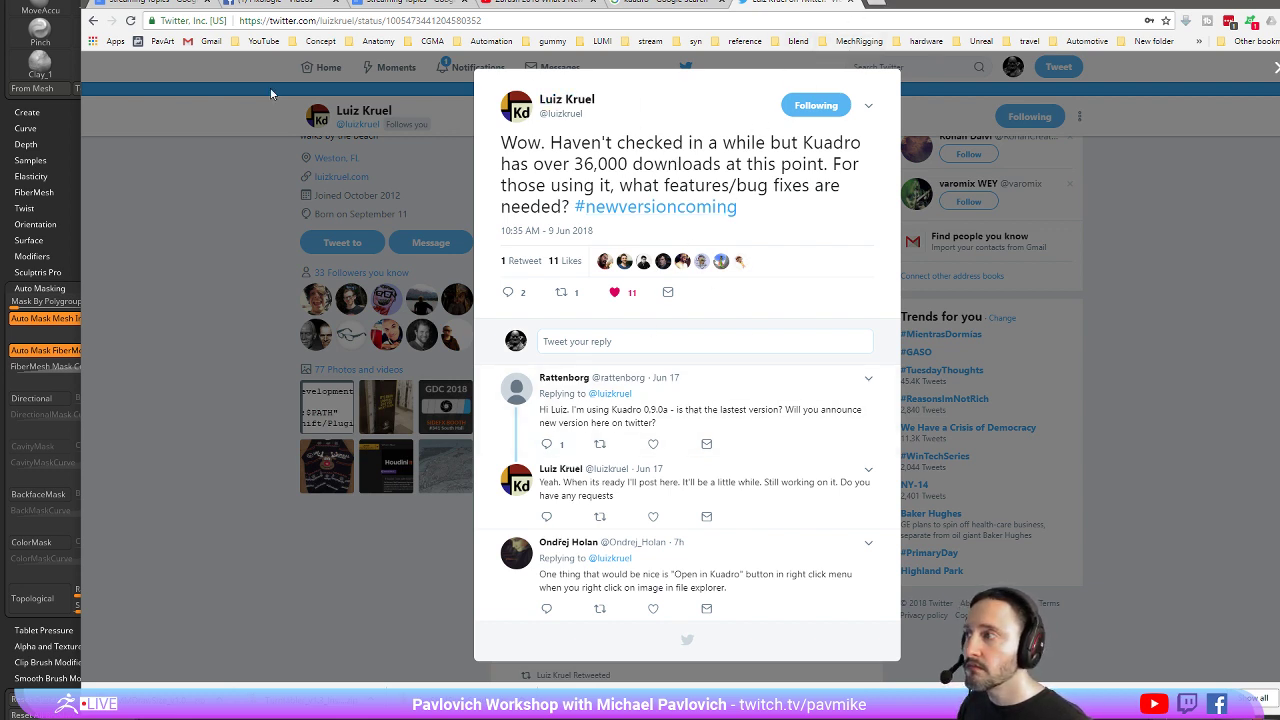
left_click(200, 206)
scroll(735, 216, "up", 2)
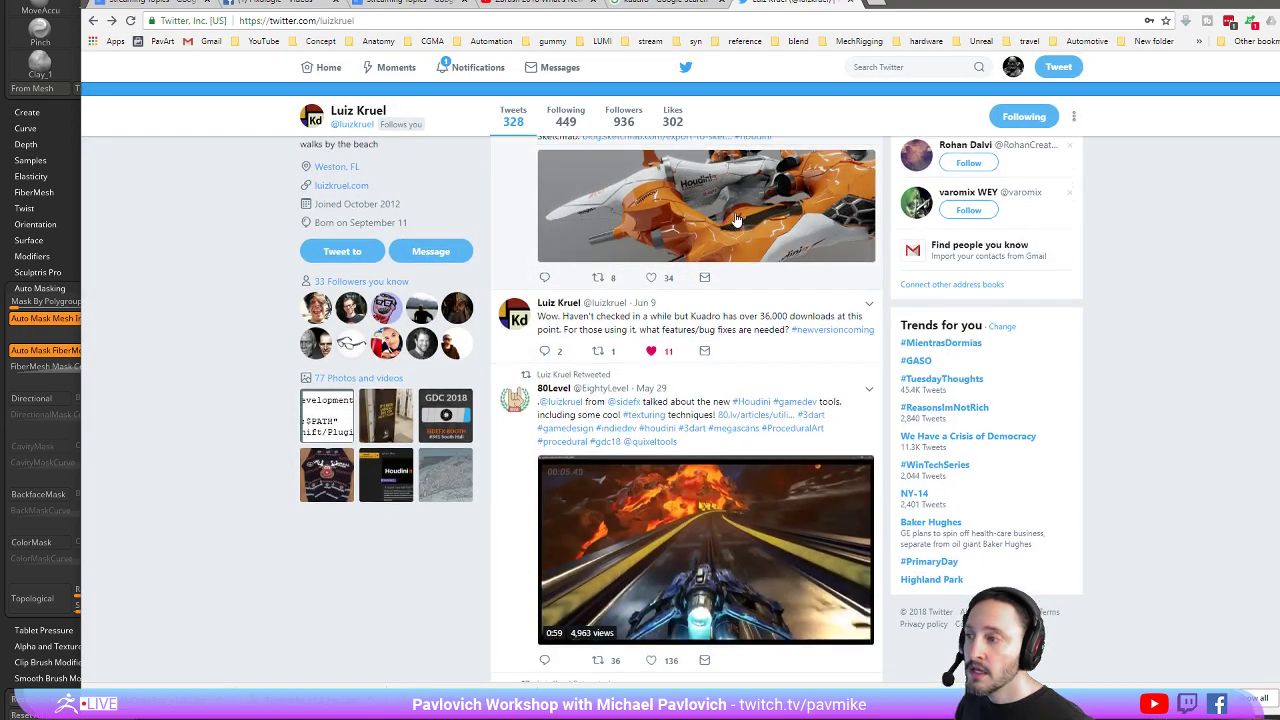
key("alt+Tab")
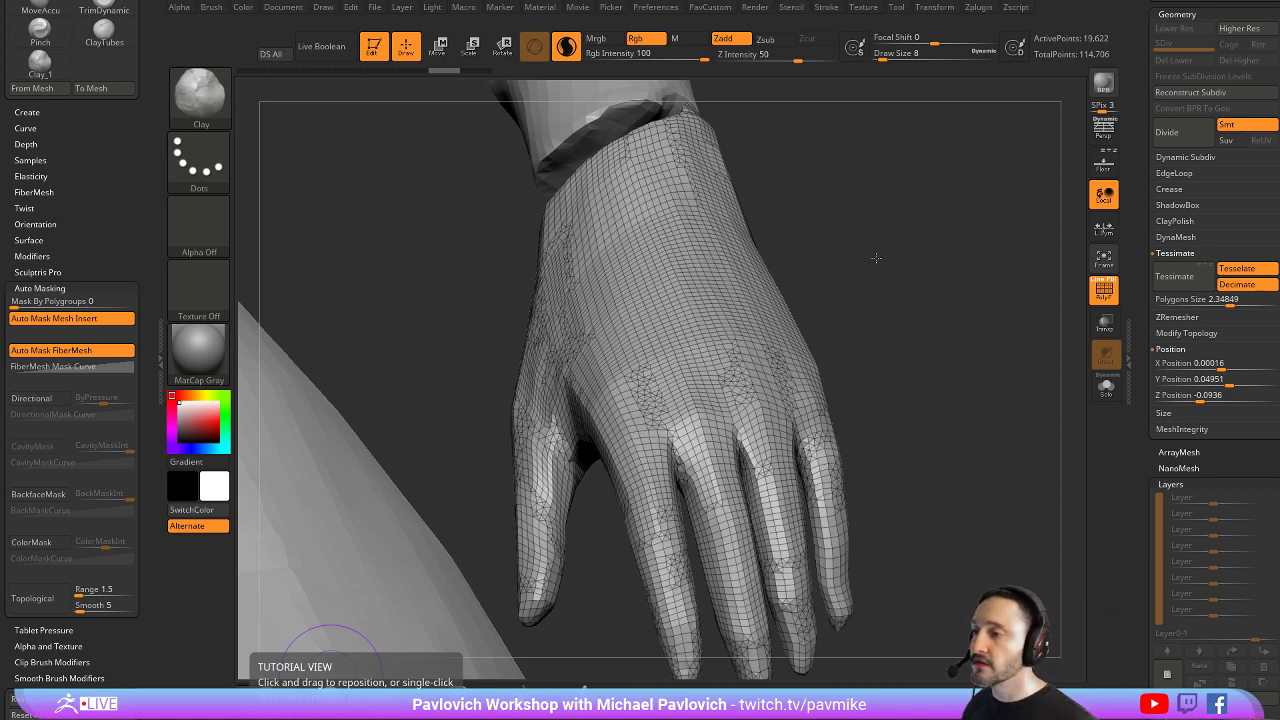
Choose the SelectLasso selection brush and hide the near side of the hand with a lasso
left_click_drag(876, 258, 844, 228, "alt")
left_click_drag(1023, 277, 900, 279)
left_click(226, 105, "ctrl+shift")
left_click(546, 170, "ctrl+shift")
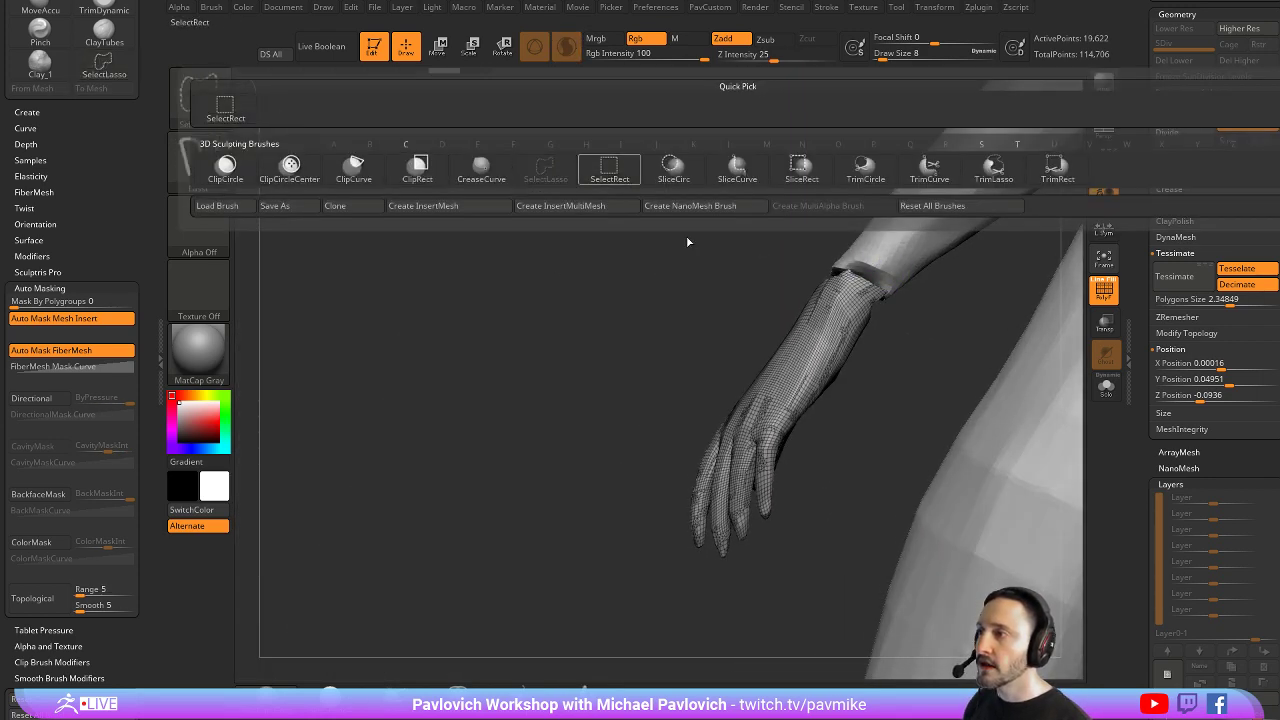
left_click_drag(844, 469, 849, 303, "ctrl+alt+shift")
left_click_drag(788, 413, 809, 543, "ctrl+alt+shift")
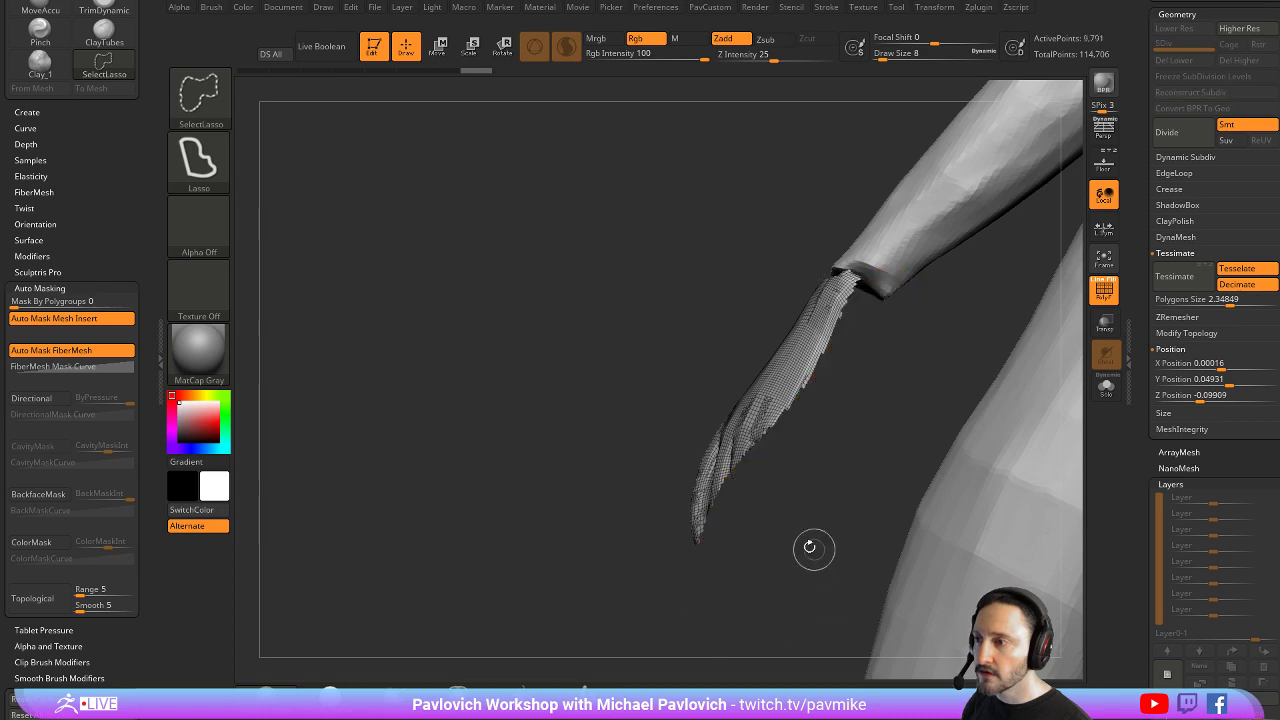
right_click_drag(560, 510, 783, 474)
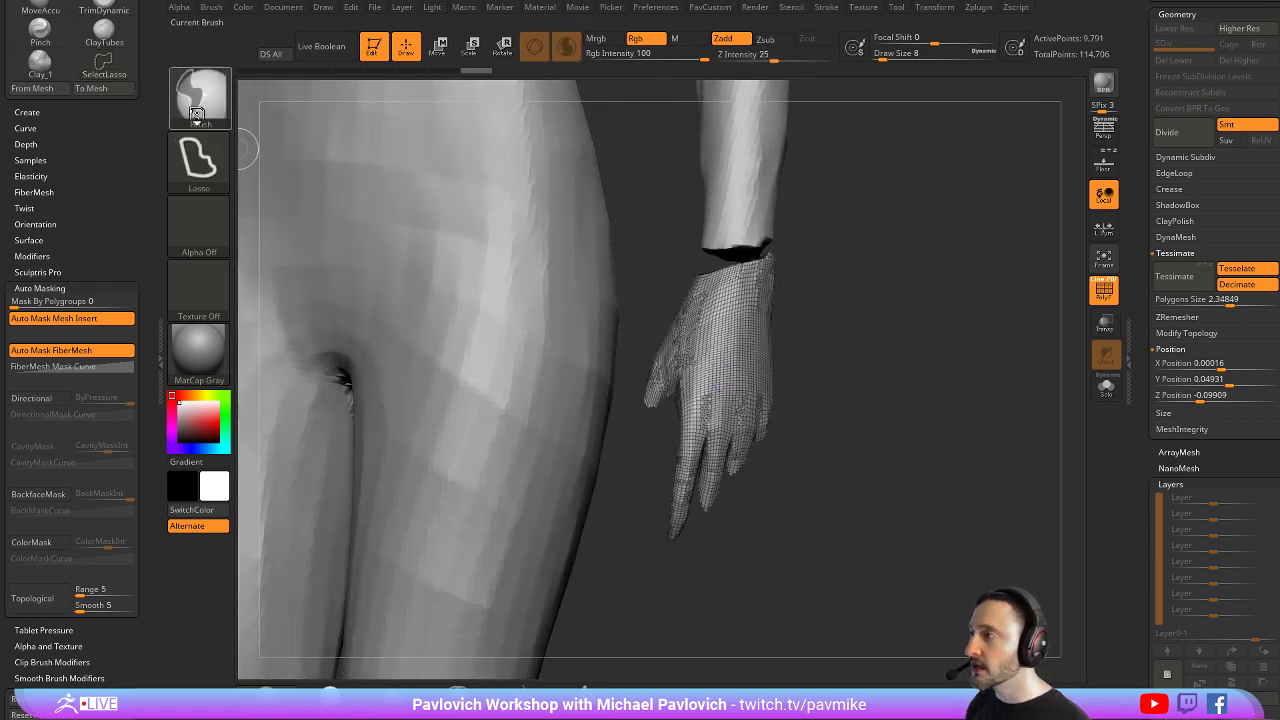
Choose the MaskLasso brush, mask a patch on the visible part of the hand and show the whole hands mesh again
left_click(202, 106, "ctrl")
left_click_drag(881, 330, 921, 373, "ctrl")
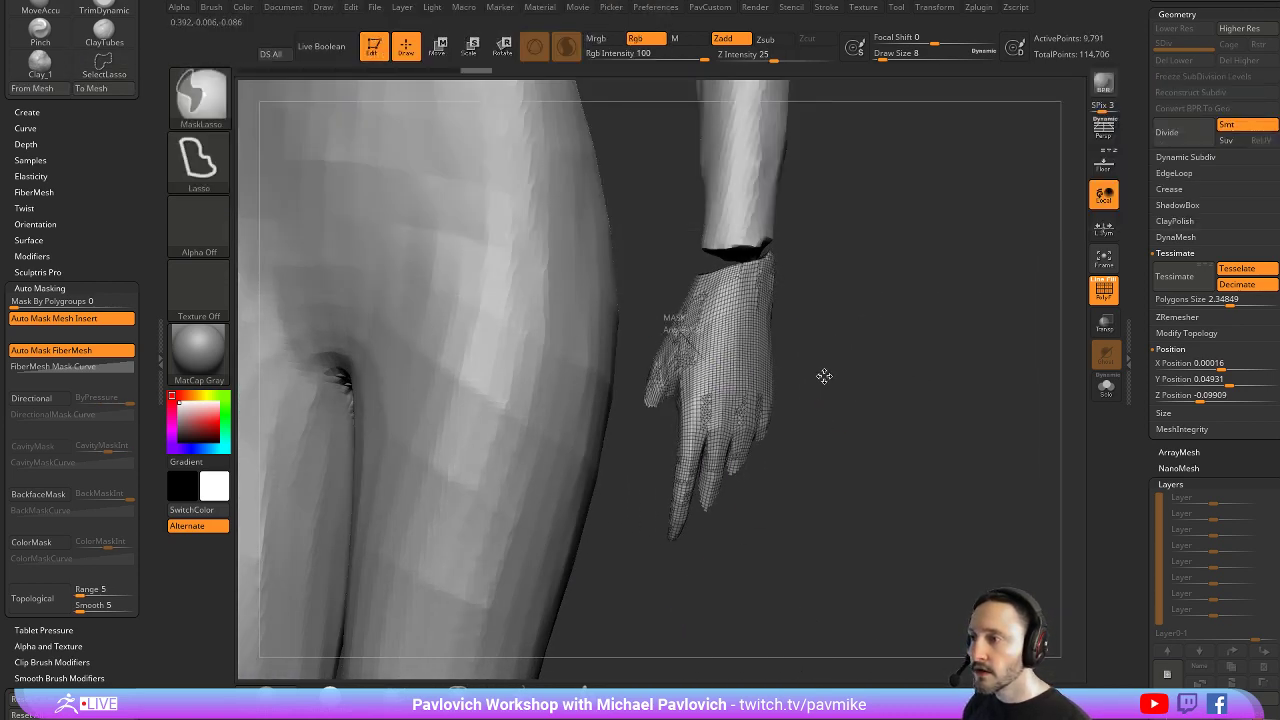
mouse_move(684, 338)
left_mouse_down("ctrl")
mouse_move(750, 388)
mouse_move(700, 336)
left_mouse_up("ctrl")
mouse_move(966, 323)
right_mouse_down()
mouse_move(899, 325)
mouse_move(989, 350)
mouse_move(768, 330)
mouse_move(651, 434)
mouse_move(774, 409)
right_mouse_up()
left_click(991, 343, "ctrl+shift")
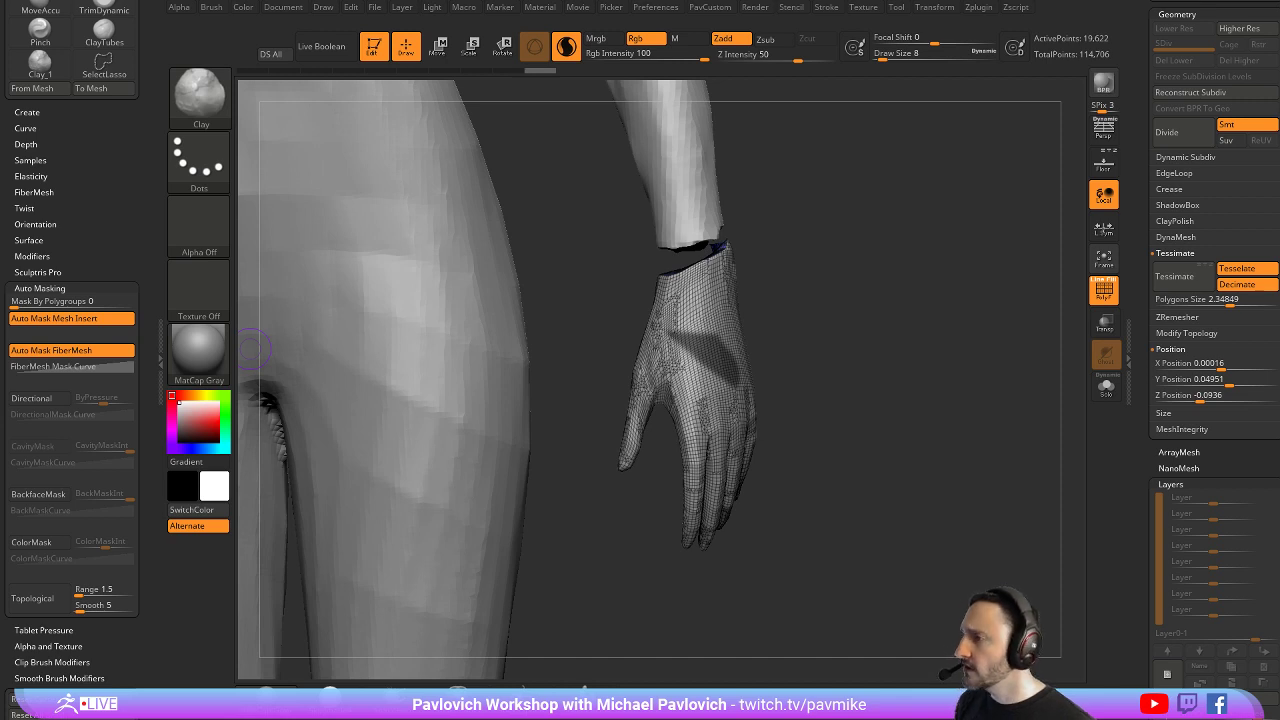
Make the Julie1 body the active subtool and turn off its polyframe display
mouse_move(929, 306)
left_mouse_down()
mouse_move(889, 257)
mouse_move(934, 214)
left_mouse_up()
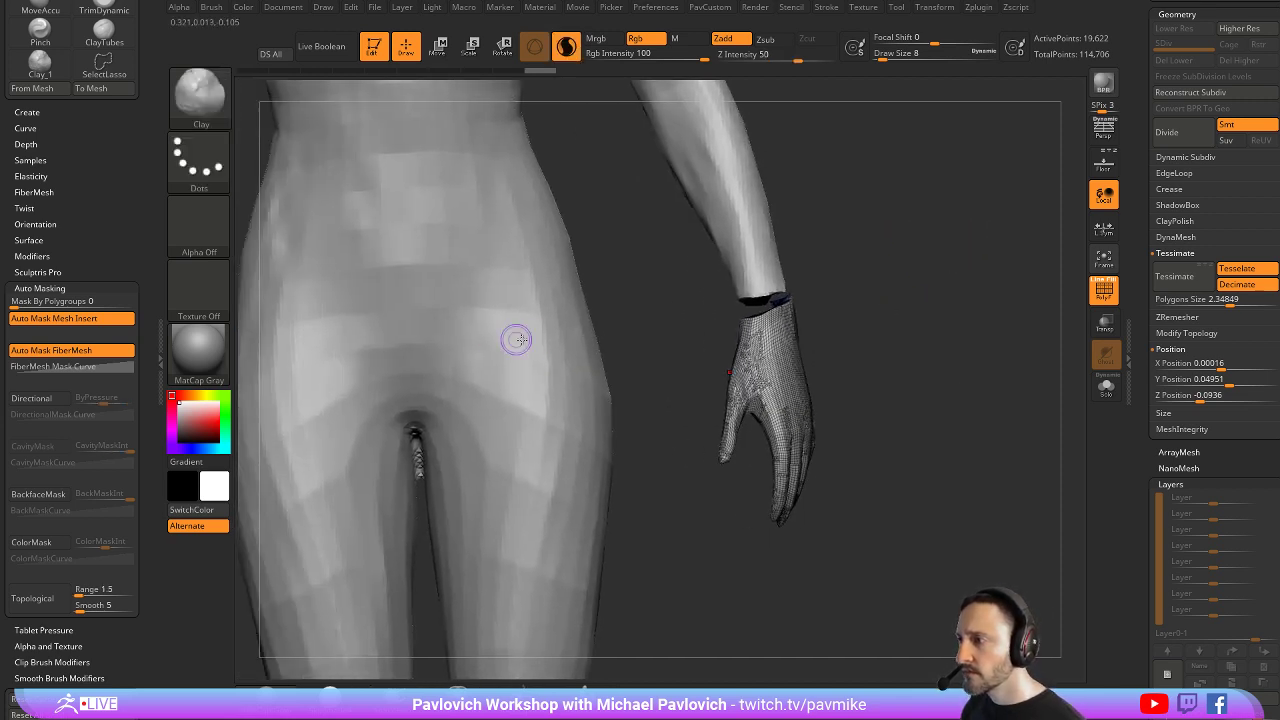
key("shift")
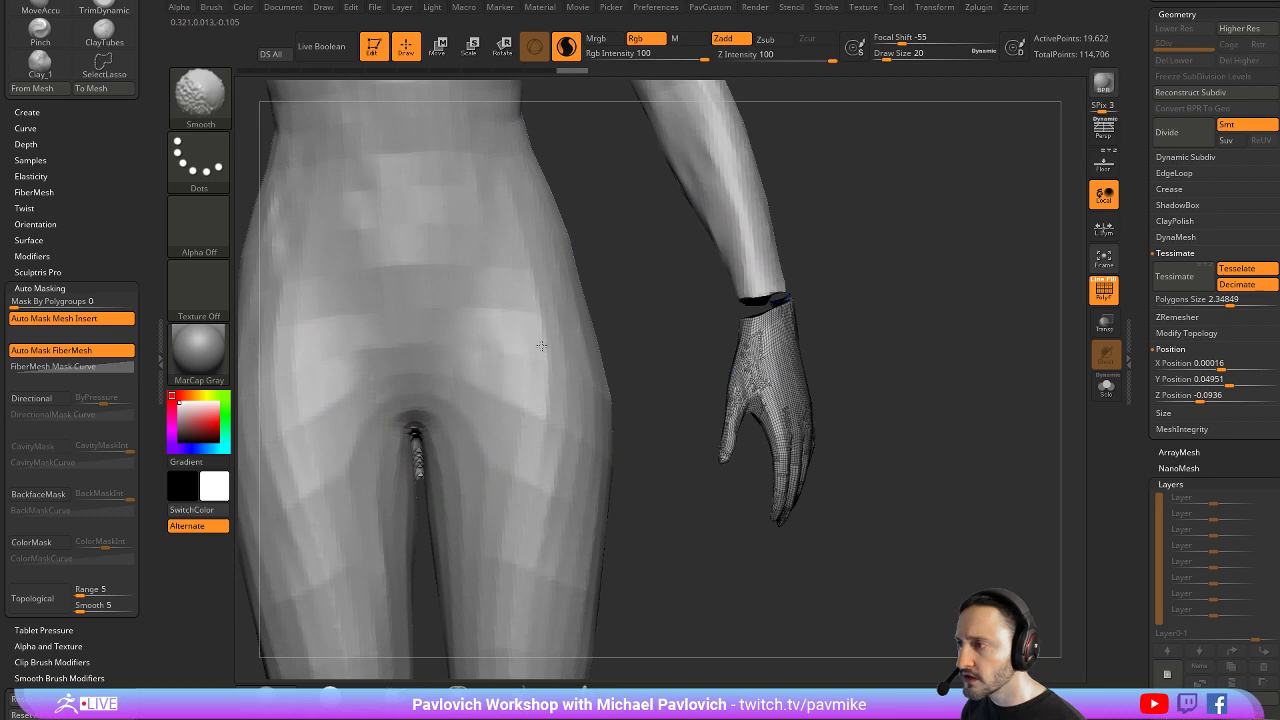
left_click(541, 345, "alt")
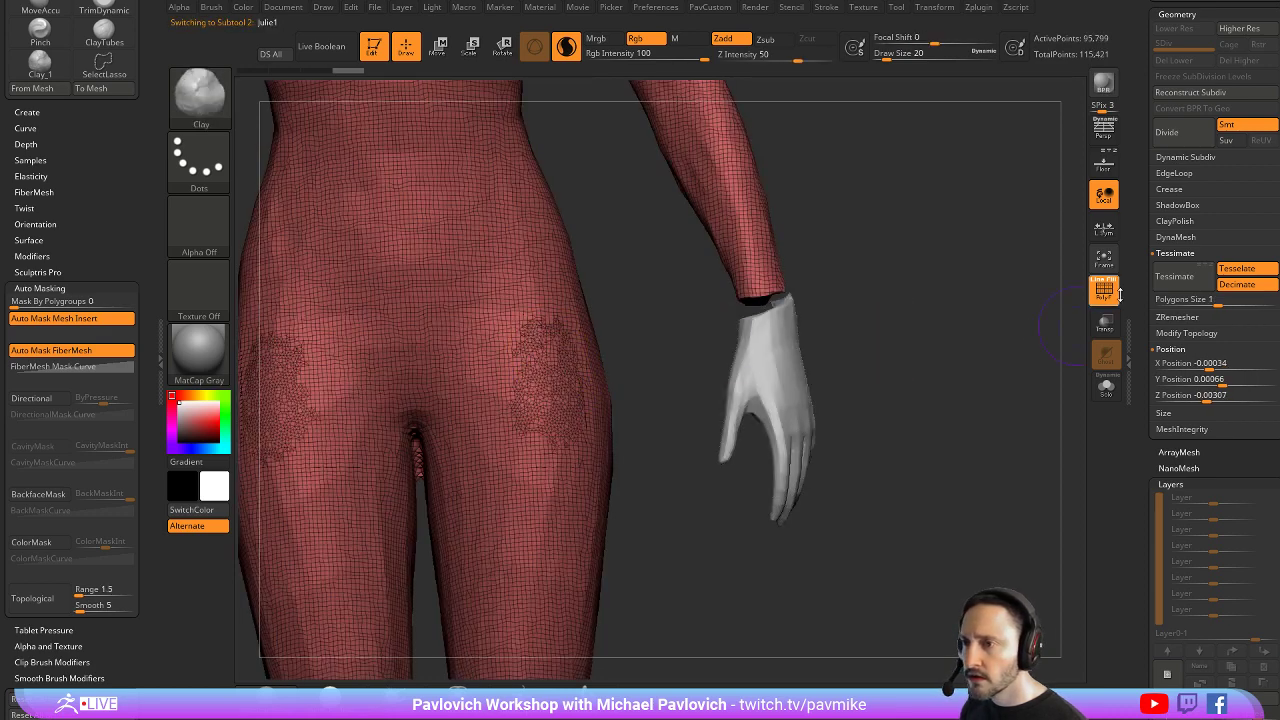
left_click(1116, 291)
Try smoothing the body's hips at draw size 45 with Sculptris Pro on, and undo the strokes
key("shift")
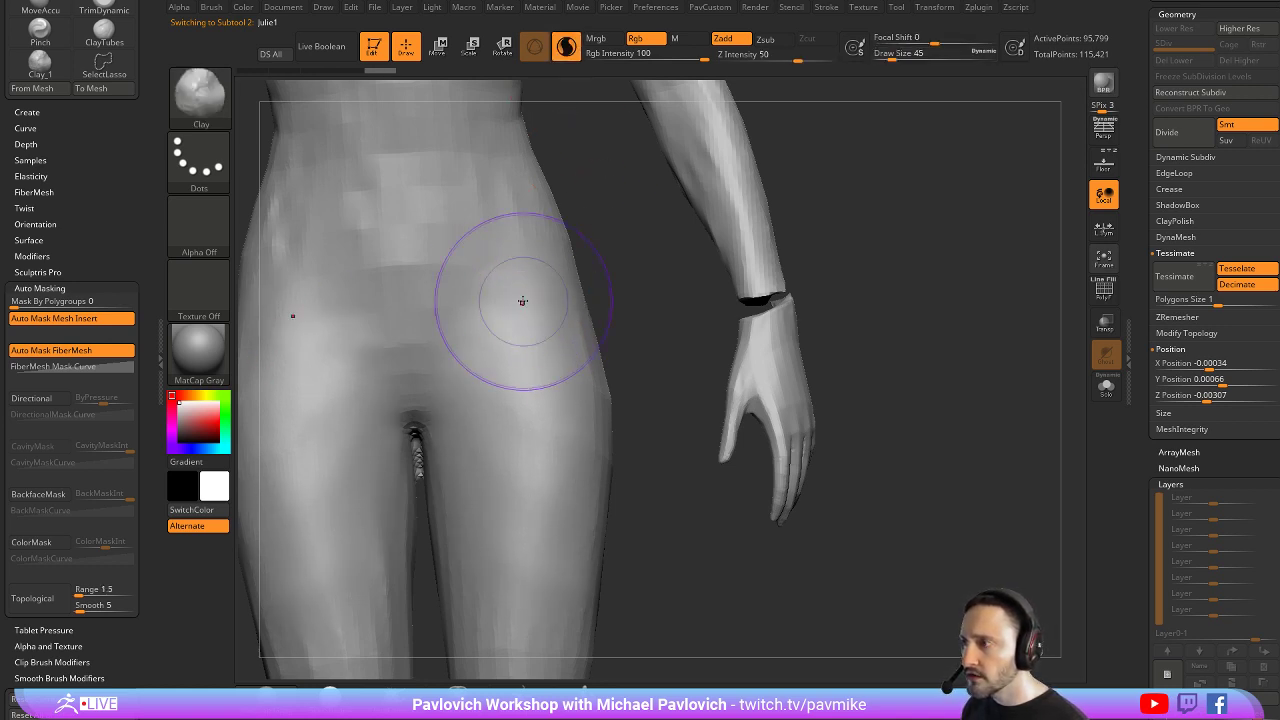
left_click_drag(552, 342, 552, 340, "shift")
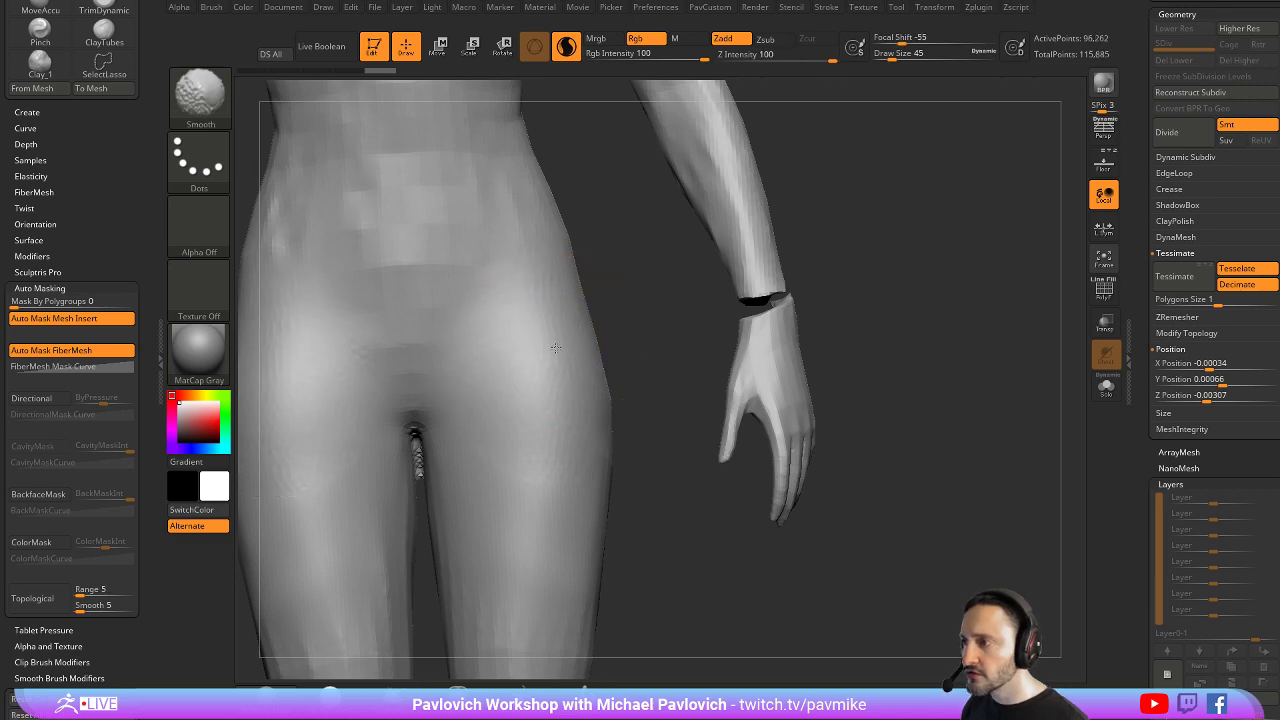
mouse_move(629, 314)
left_mouse_down()
mouse_move(608, 324)
mouse_move(626, 345)
left_mouse_up()
key("ctrl+z")
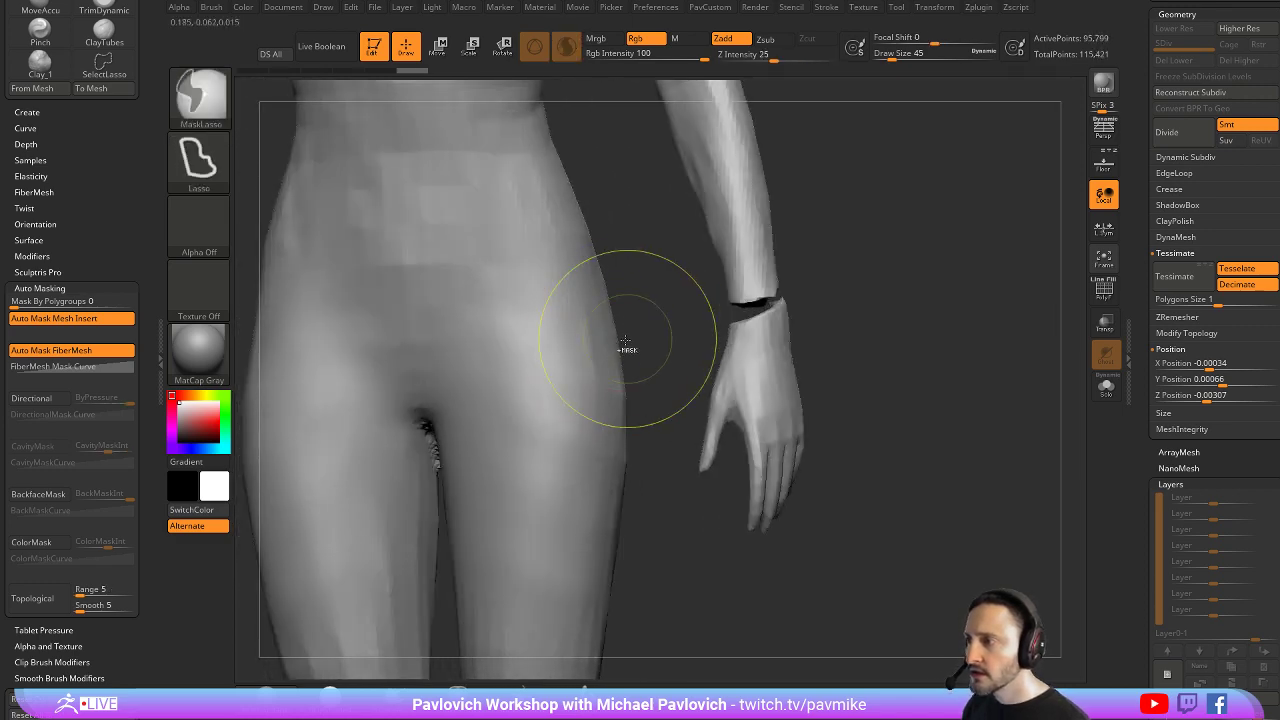
mouse_move(548, 398)
left_mouse_down()
mouse_move(554, 374)
mouse_move(541, 383)
mouse_move(594, 362)
left_mouse_up()
key("ctrl+z")
Turn off Sculptris Pro, set the draw size to 25 and smooth the body's hips and abdomen
right_click_drag(594, 361, 677, 311)
left_click(566, 52)
key("s")
left_click_drag(548, 370, 537, 372)
left_click_drag(450, 241, 453, 253, "shift")
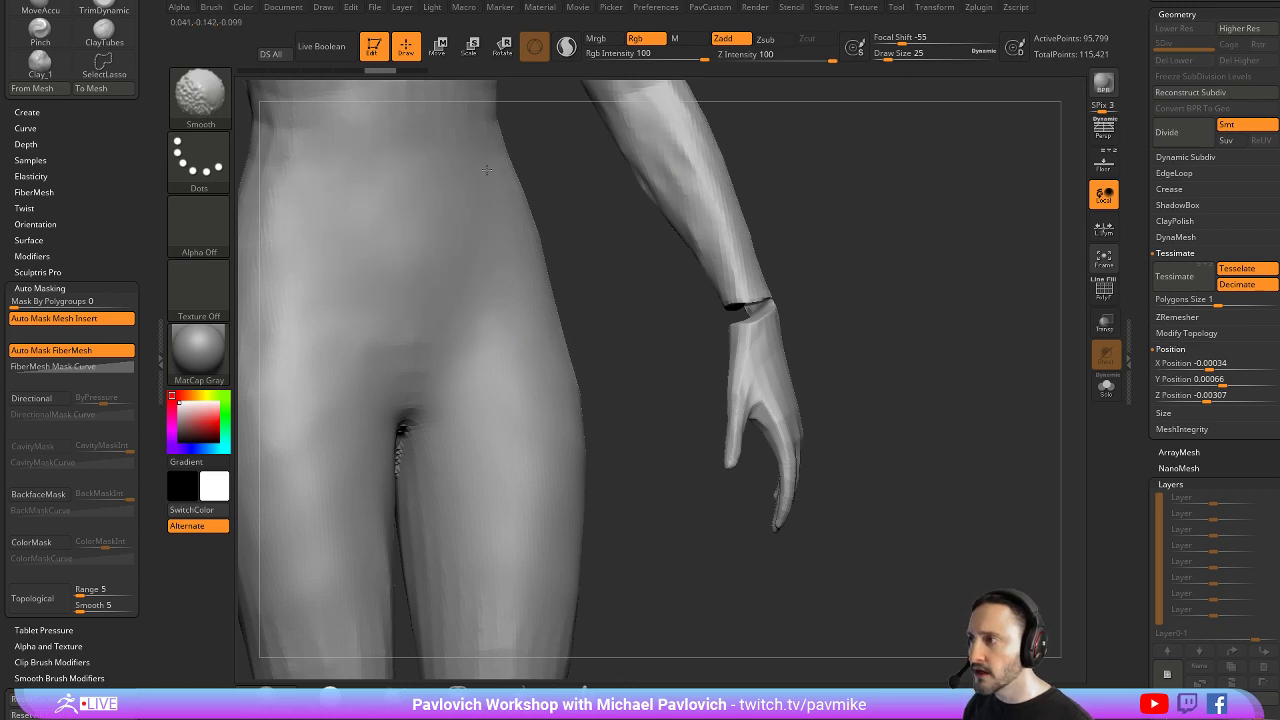
mouse_move(486, 170)
right_mouse_down()
mouse_move(625, 275)
mouse_move(577, 286)
right_mouse_up()
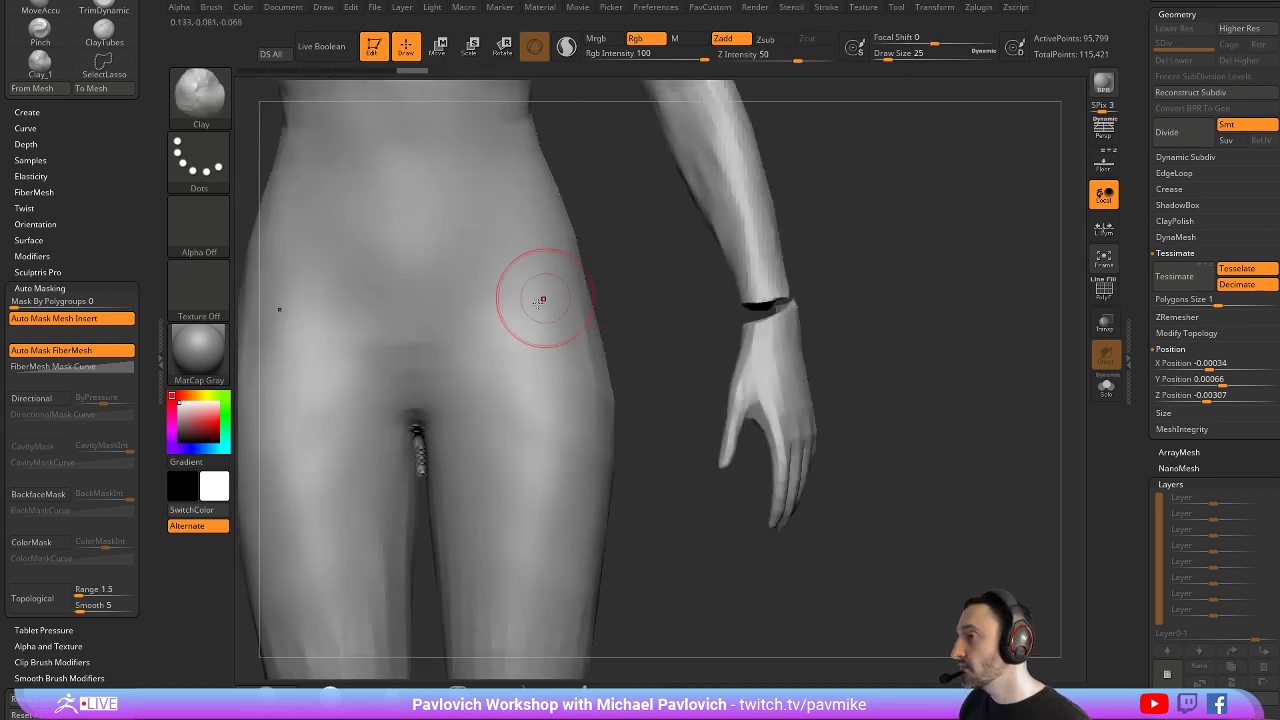